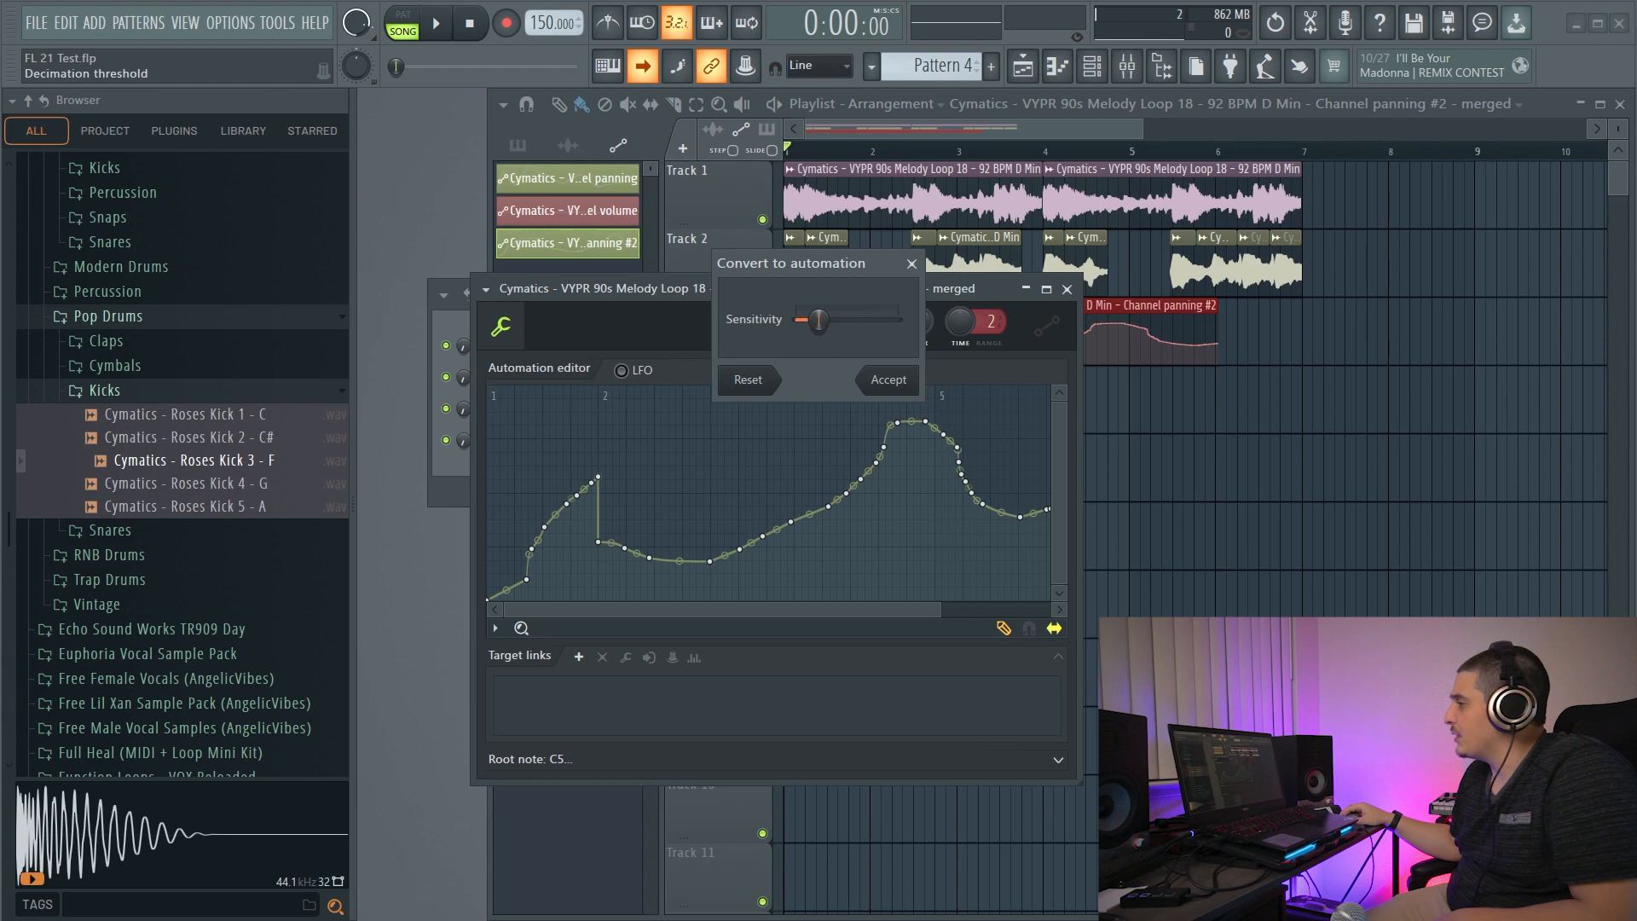
Raise the Convert to automation sensitivity slightly for the merged Channel panning #2 clip, accept the conversion and open the clip.
mouse_move(819, 320)
mouse_down()
mouse_move(823, 337)
mouse_move(795, 319)
mouse_move(829, 320)
mouse_up()
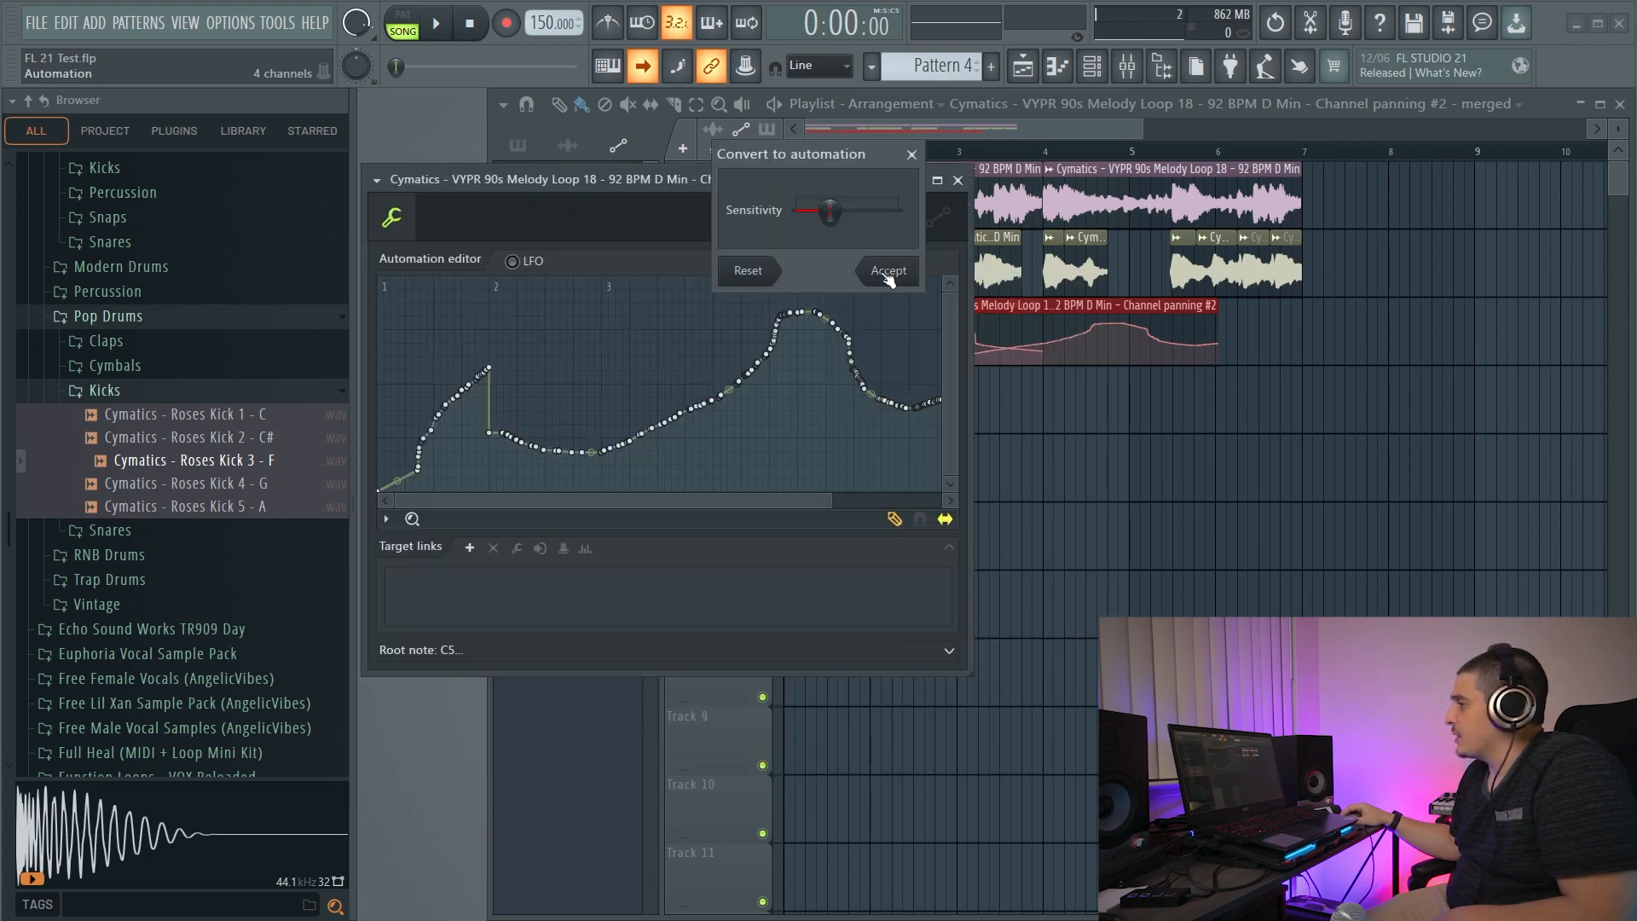
click(888, 271)
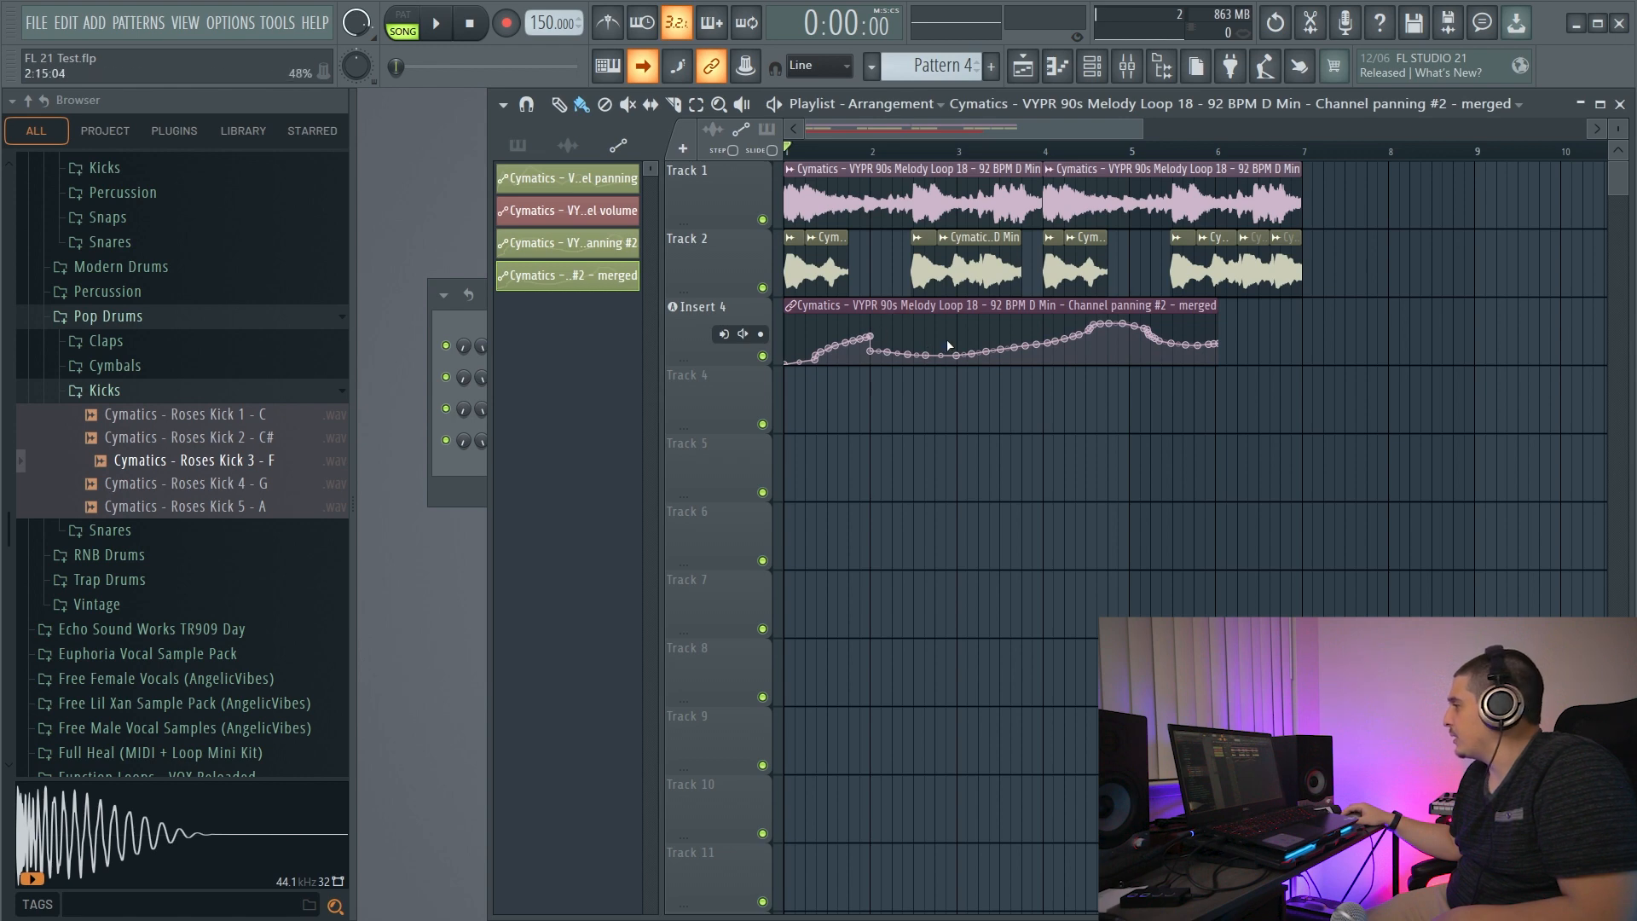
double_click(949, 346)
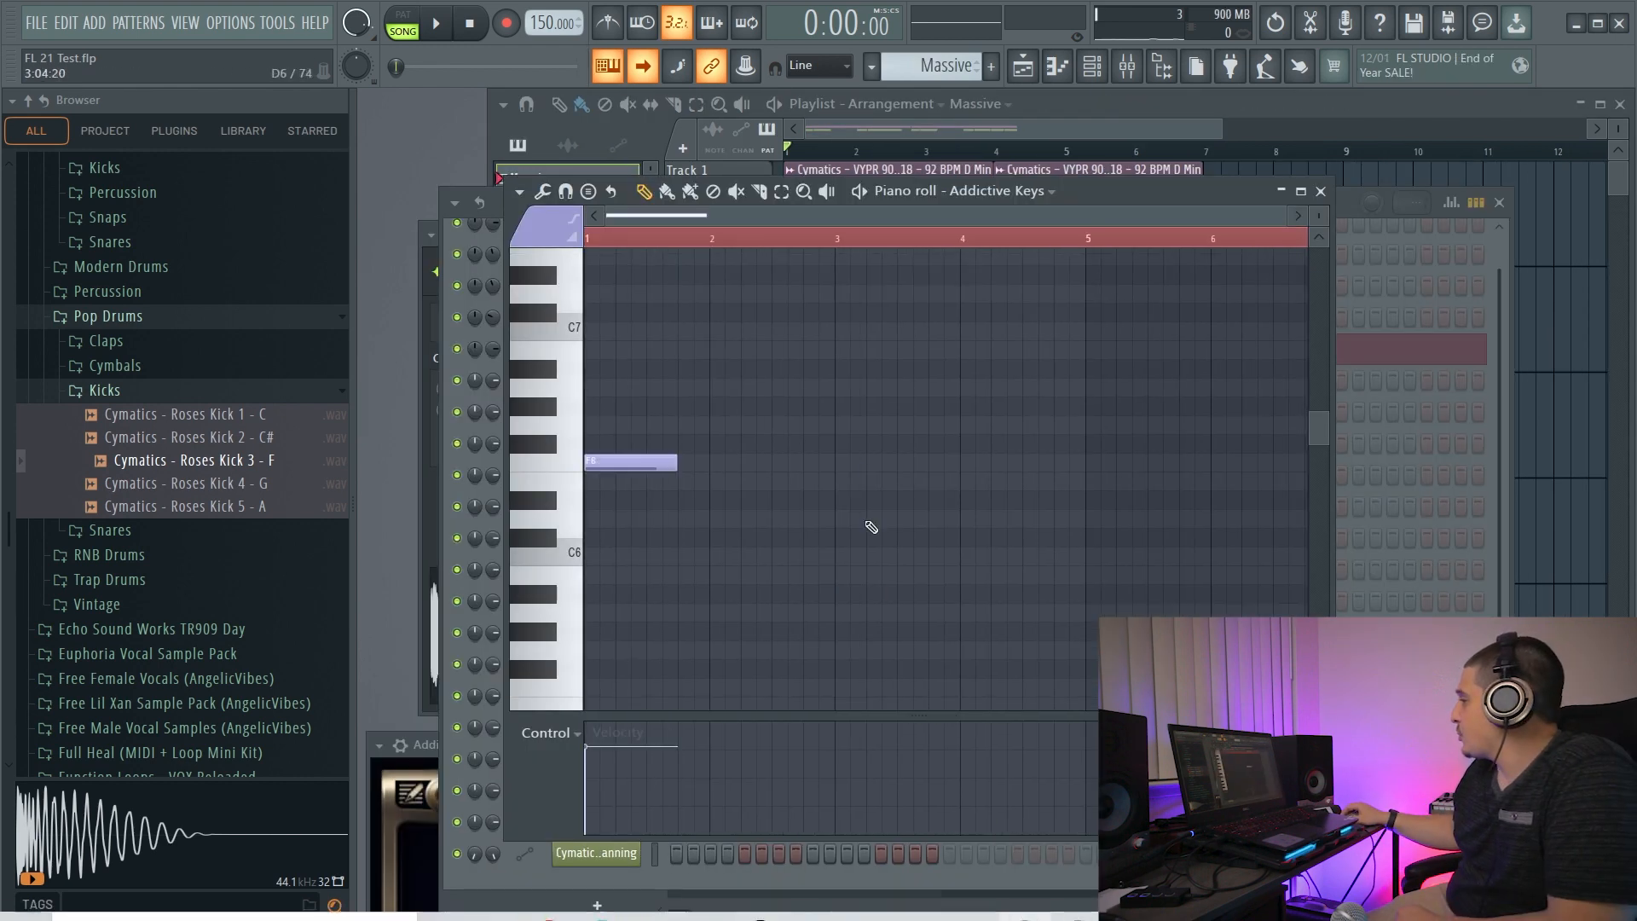
Select all notes in the Addictive Keys piano roll and transpose them up and down by whole octaves.
key(ctrl+a)
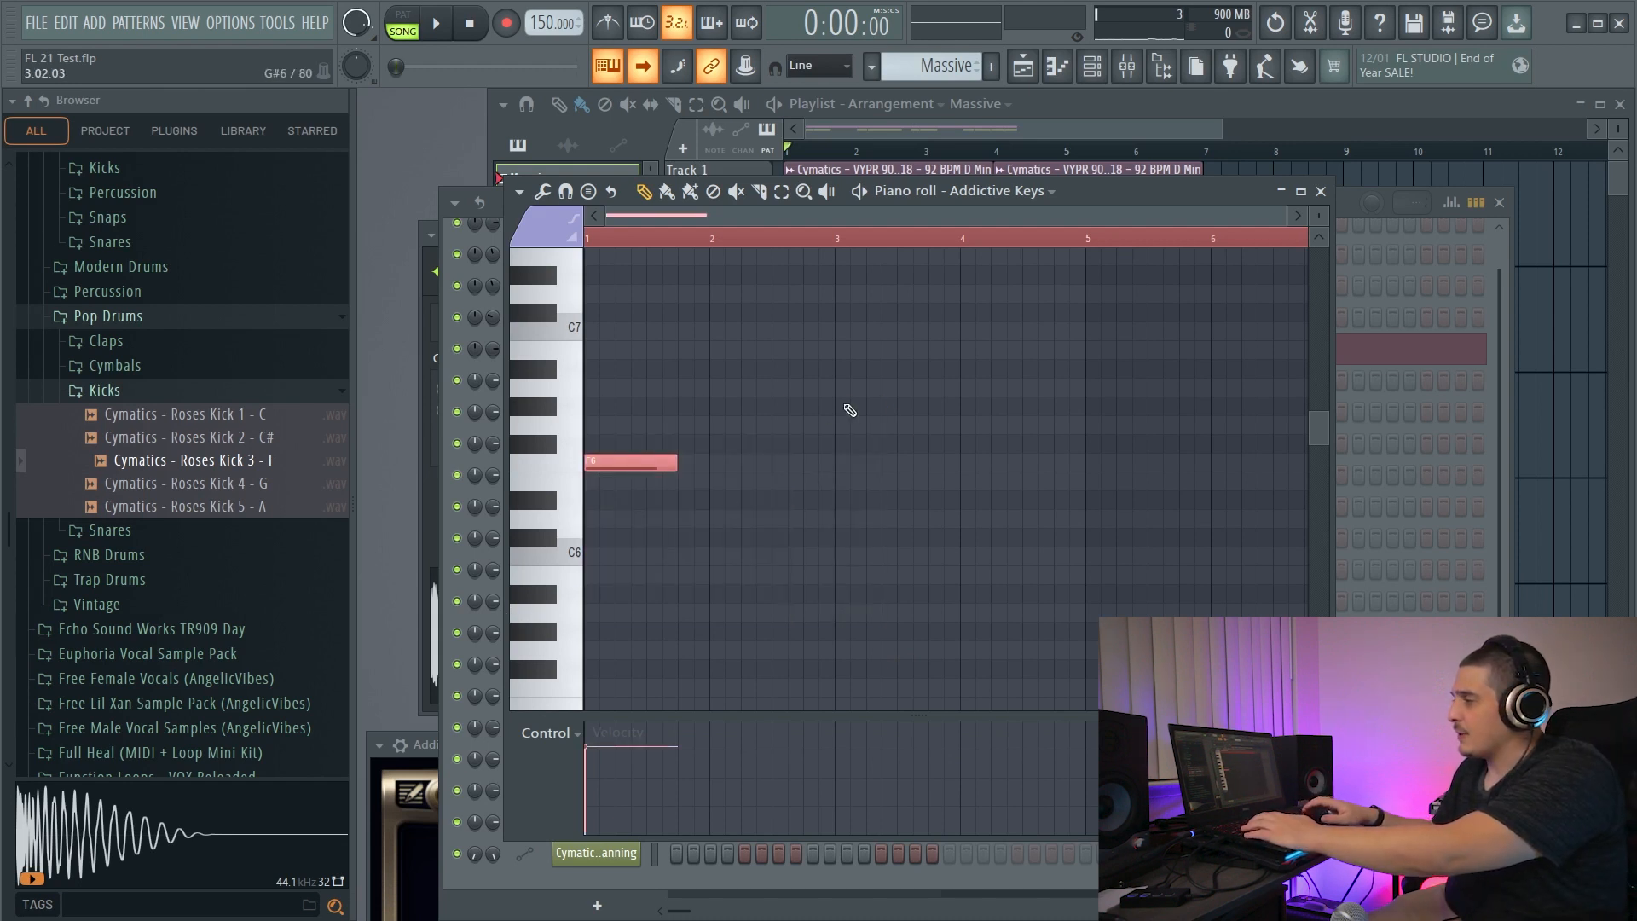
key(ctrl+Up)
key(ctrl+Down)
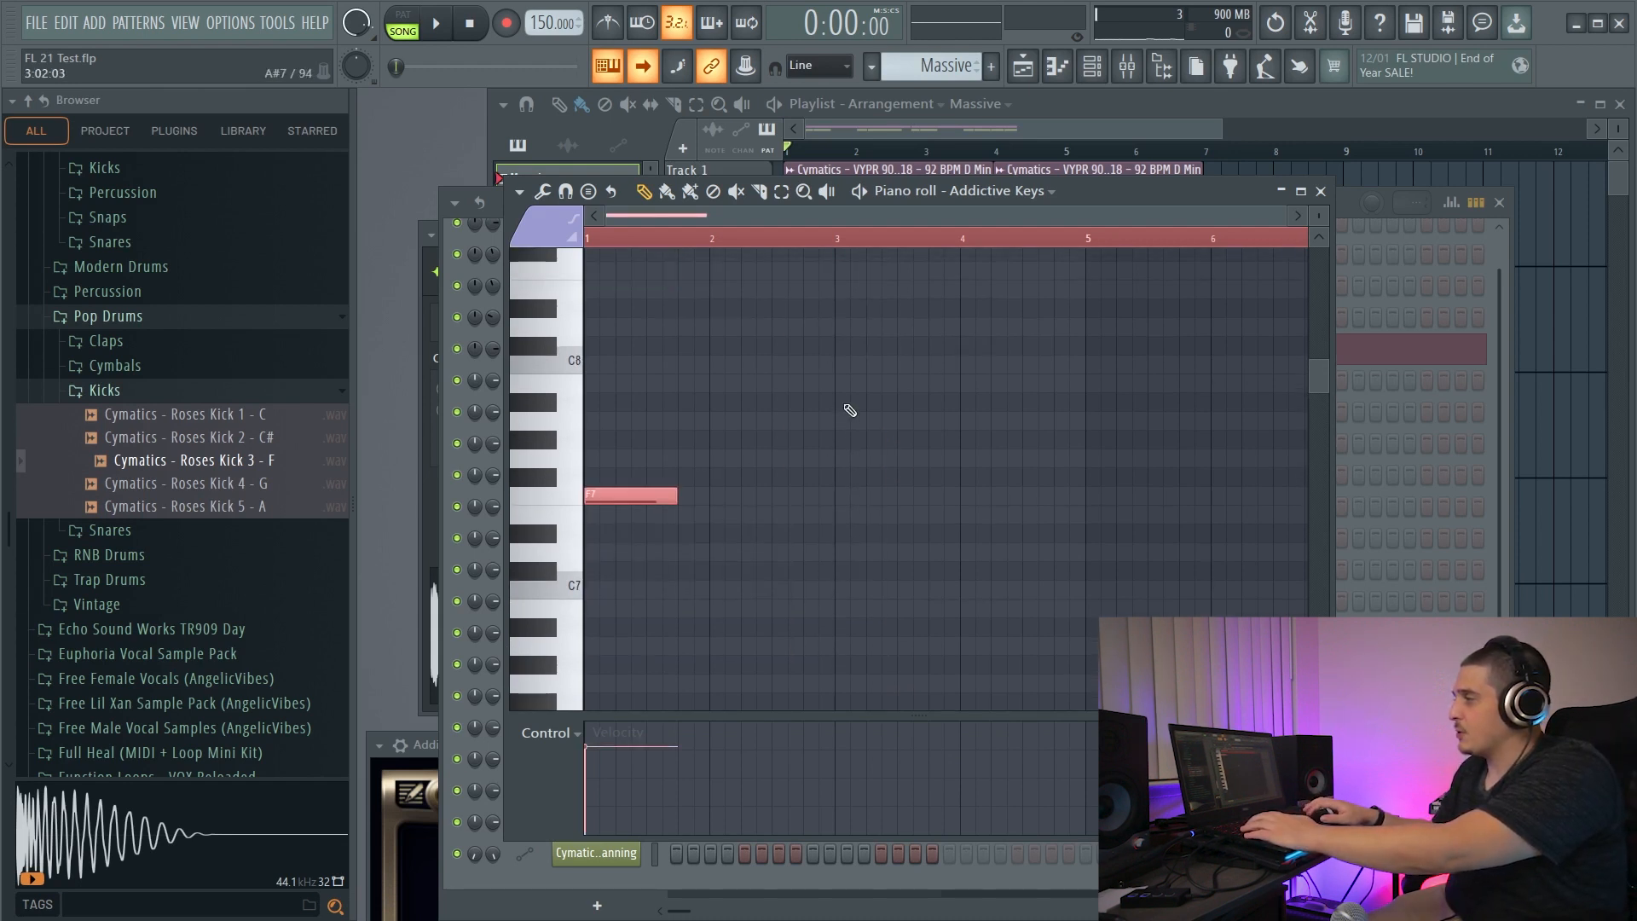
key(ctrl+Down)
key(ctrl+Up)
key(ctrl+Down)
key(ctrl+Up)
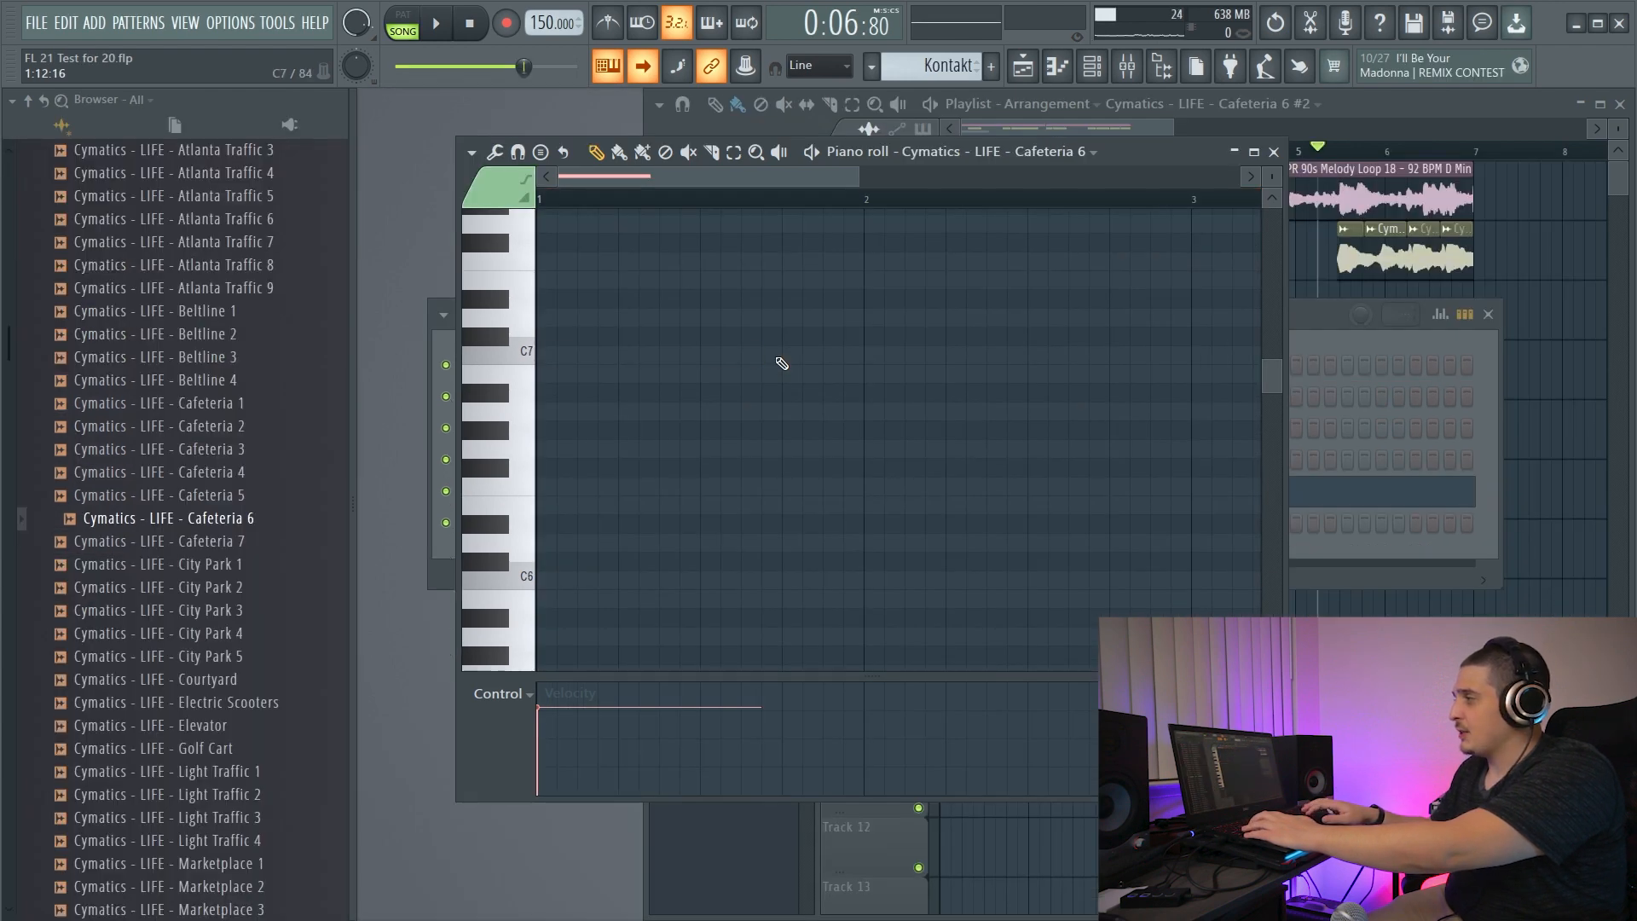
Transpose the selected note in the Cymatics - LIFE - Cafeteria 6 piano roll up and down by octaves.
key(ctrl+Up)
key(ctrl+Down)
key(ctrl+Up)
key(ctrl+Up)
key(ctrl+Up)
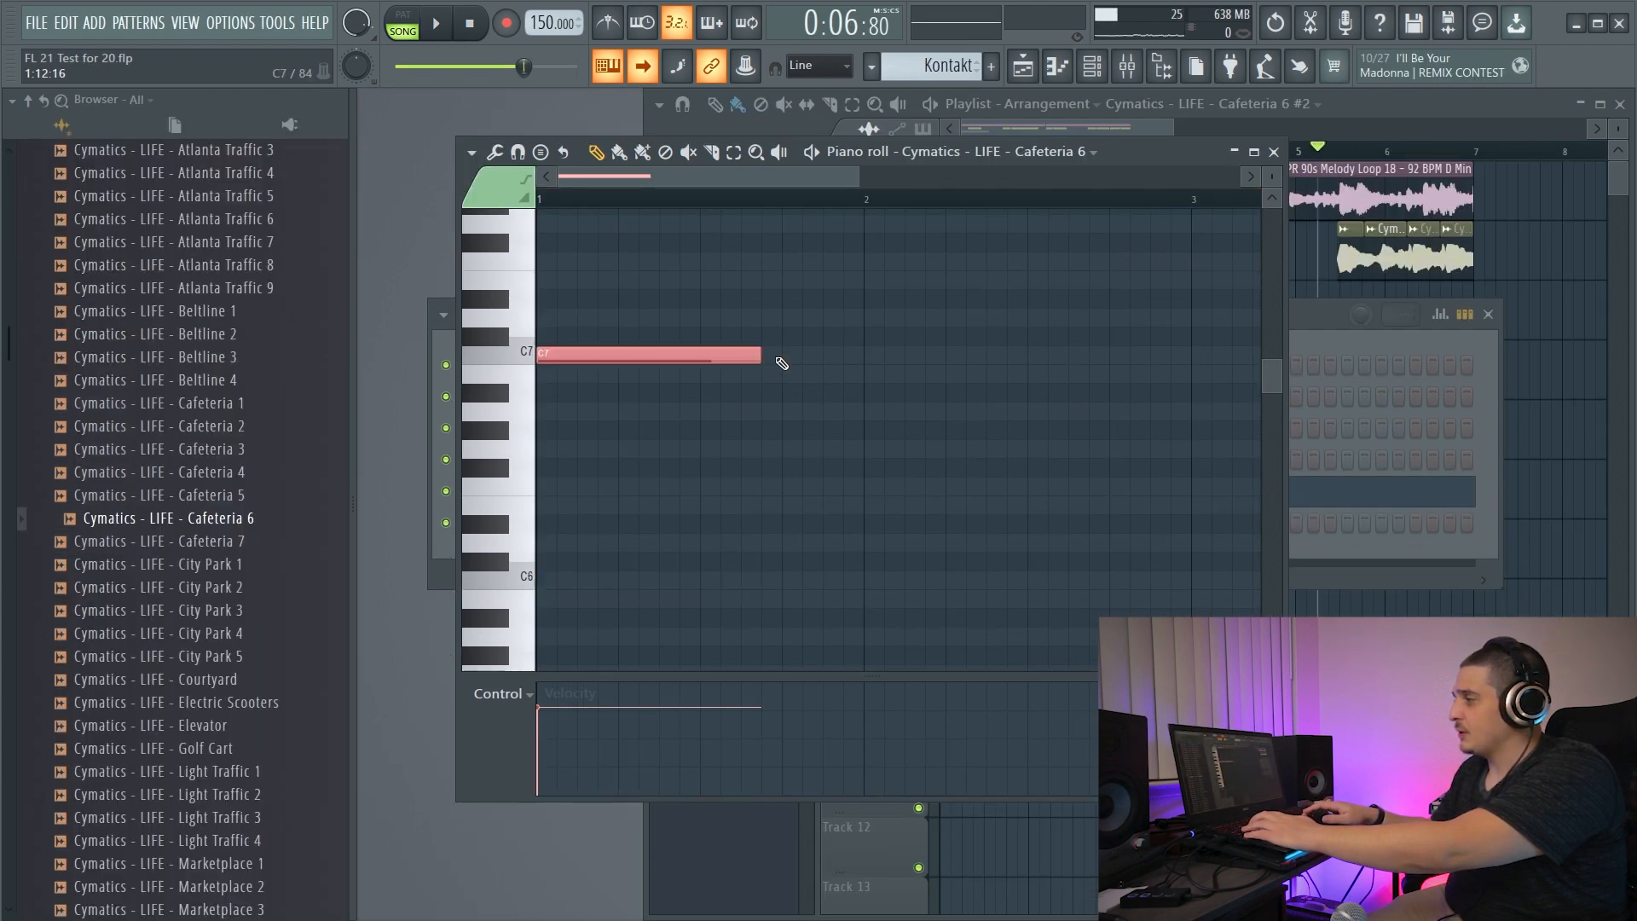
key(ctrl+Down)
key(ctrl+Down)
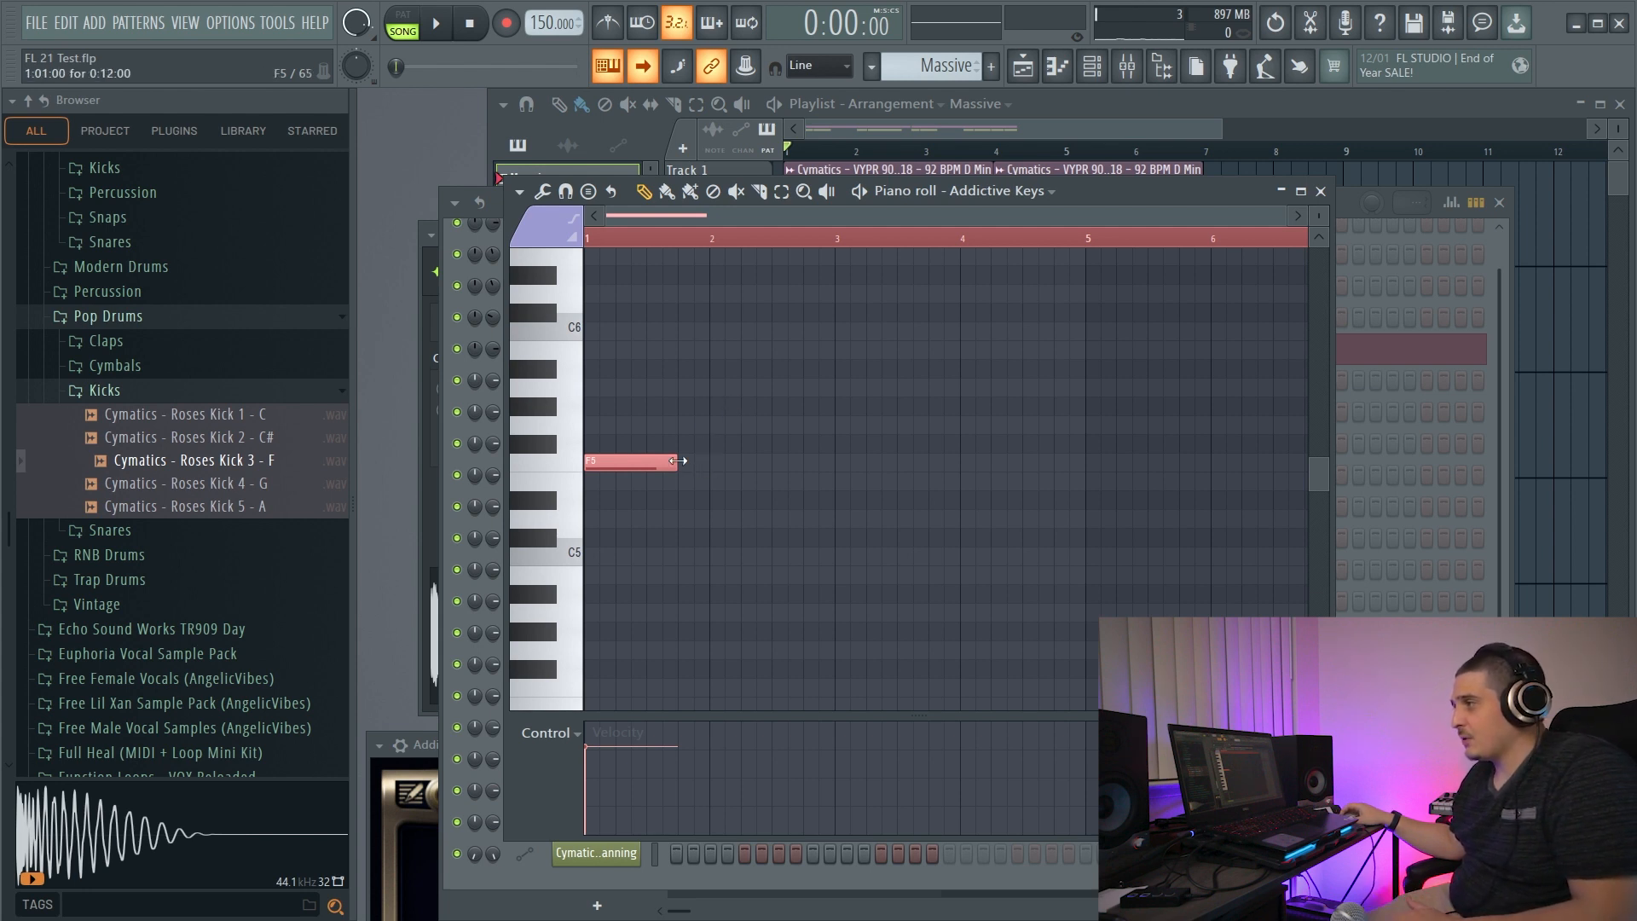
Lower and raise the velocity of the F5 note in the Addictive Keys piano roll.
scroll(691, 407, down, 3)
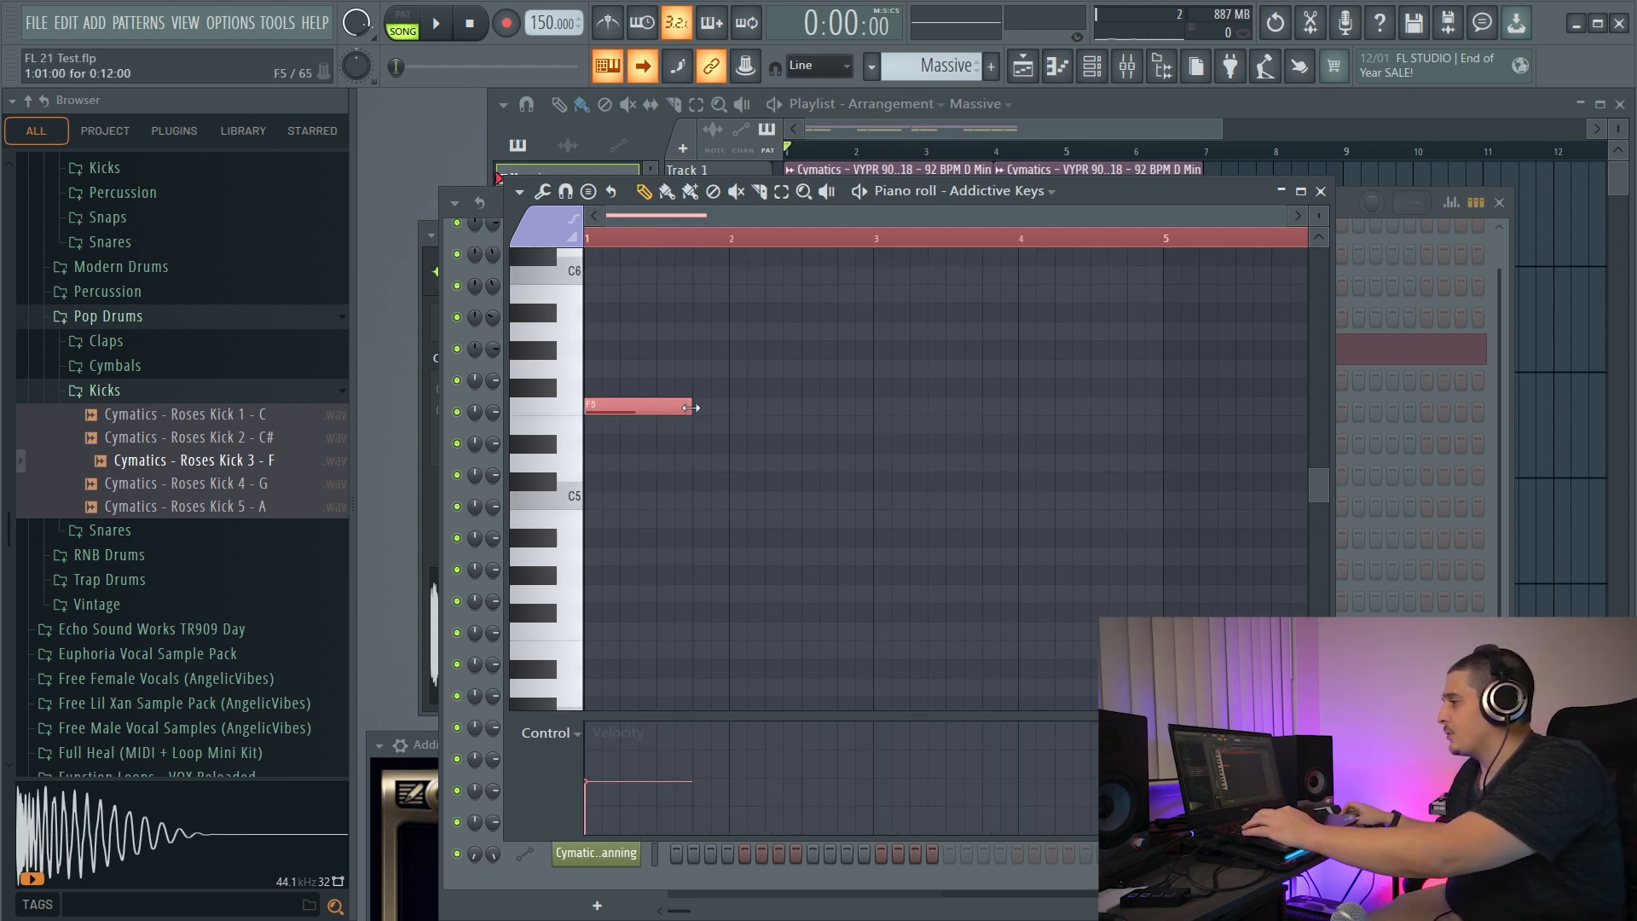
scroll(691, 408, up, 3)
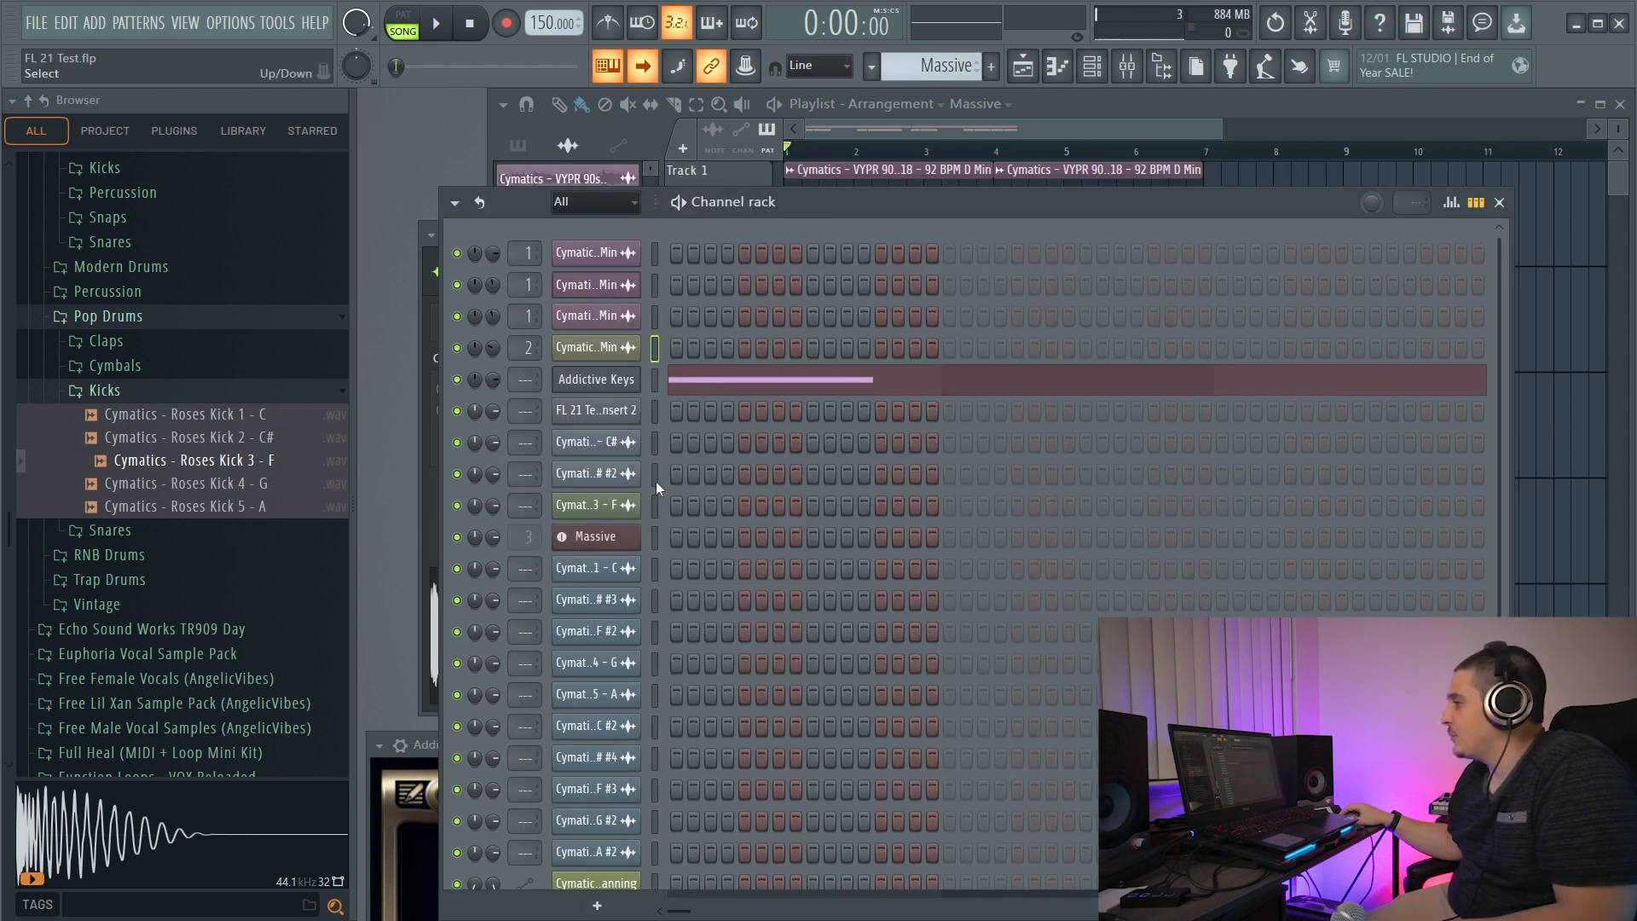
Select the FL 21 Test Insert 2 channel and switch the active pattern to Pattern 4.
click(653, 416)
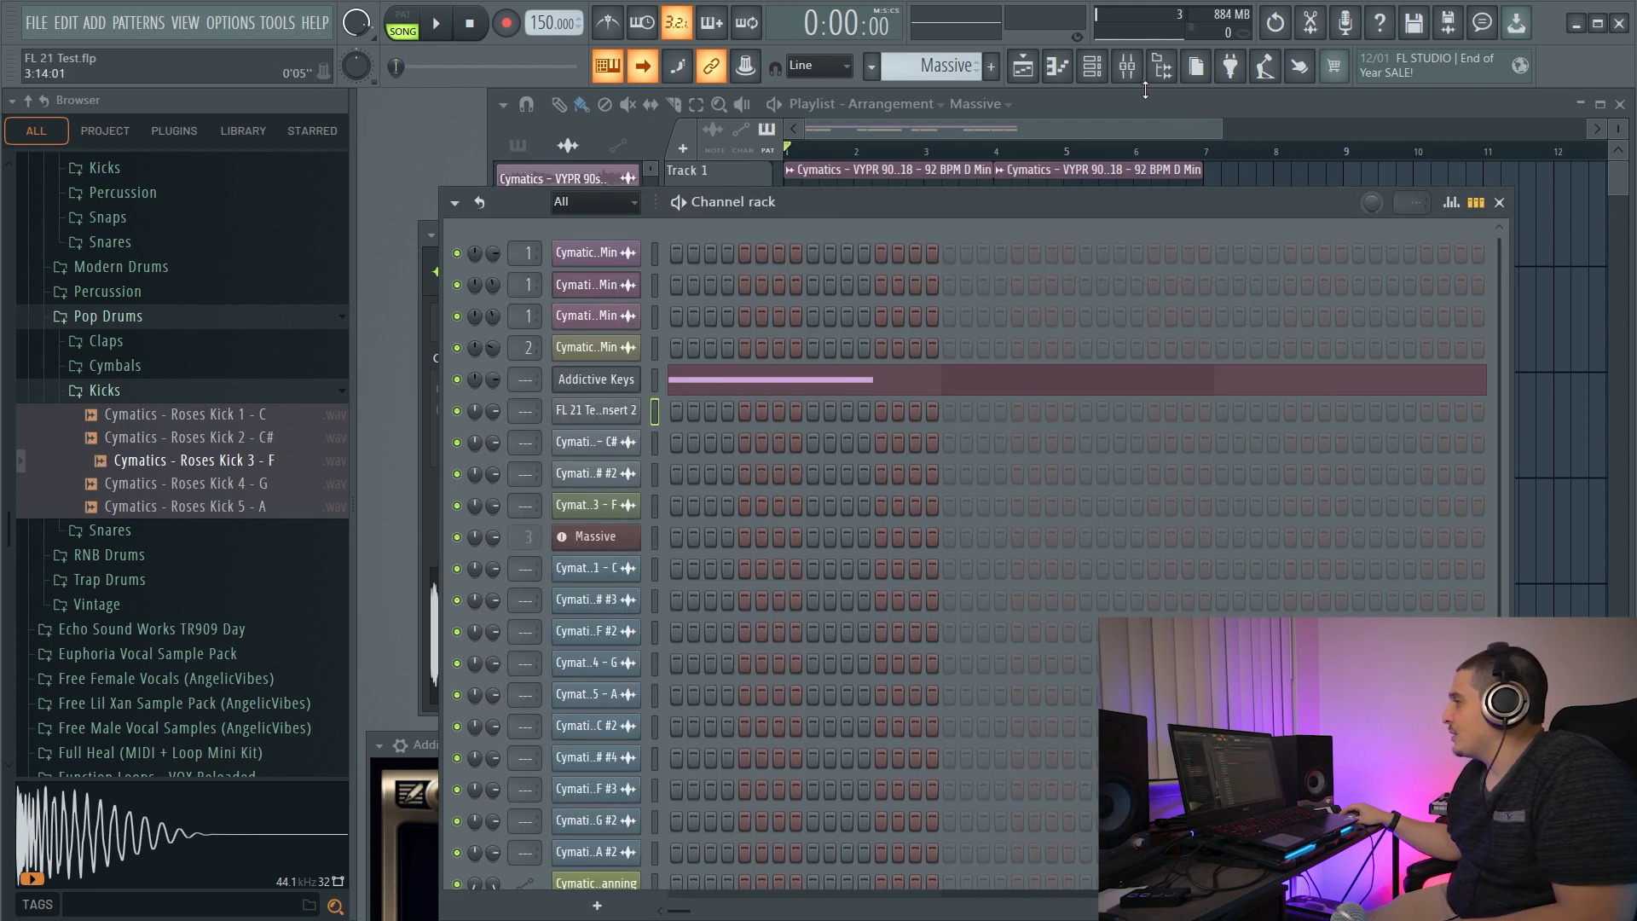
click(1196, 101)
scroll(951, 64, up, 1)
drag(951, 64, 776, 453)
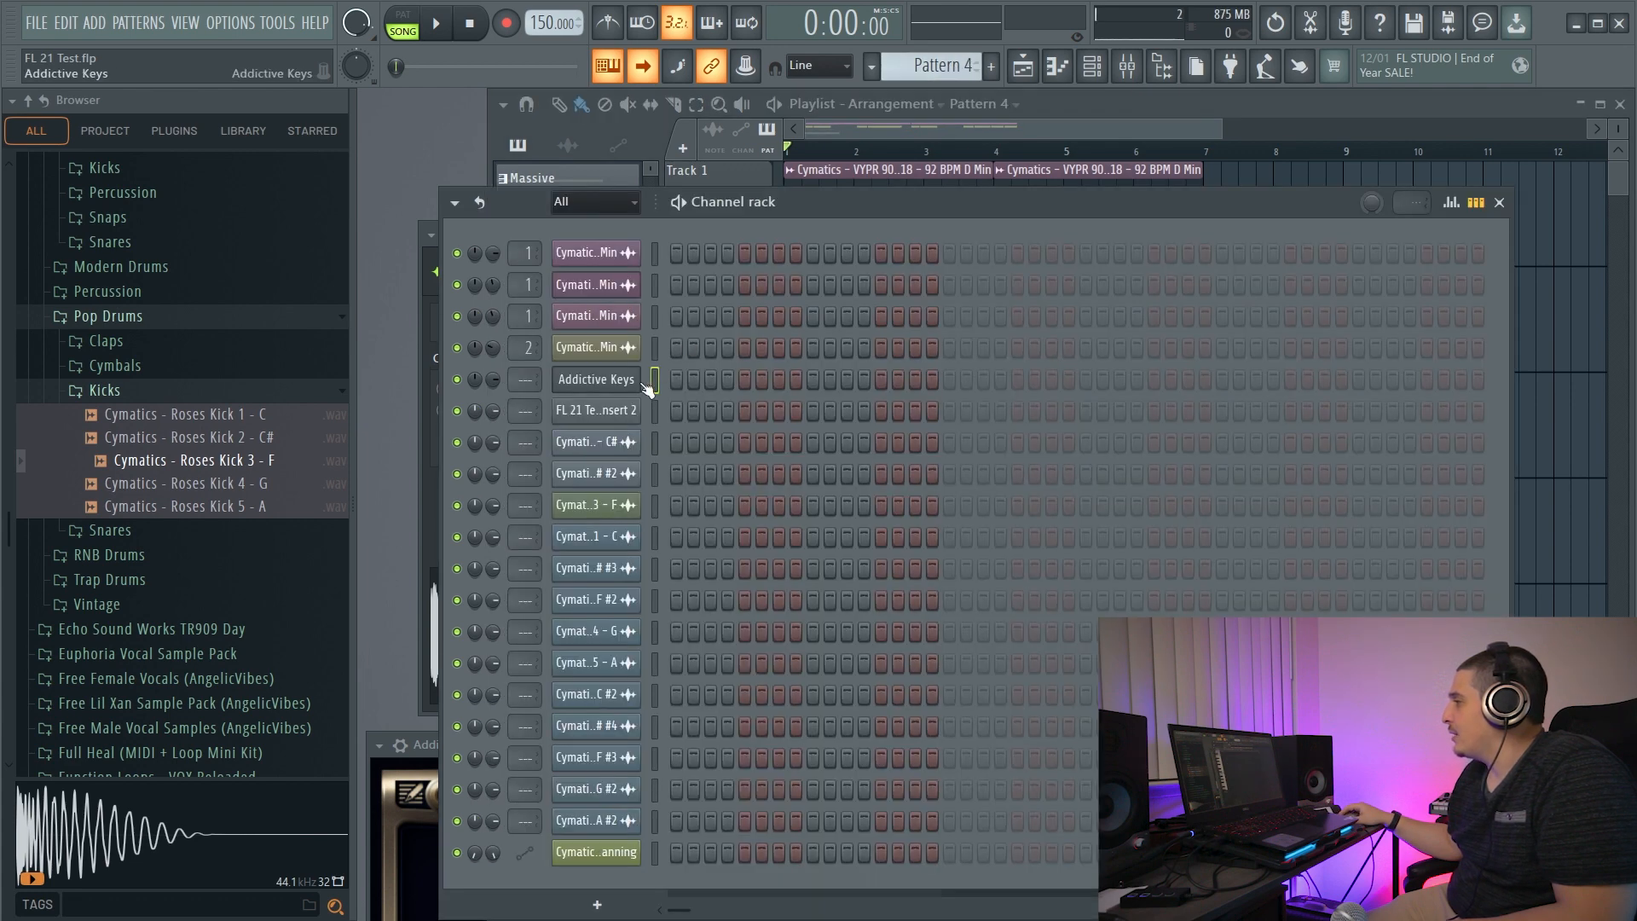
Open the FL 21 Test Insert 2 channel and show the Track 4 Pattern 4 clip in its piano roll.
click(624, 386)
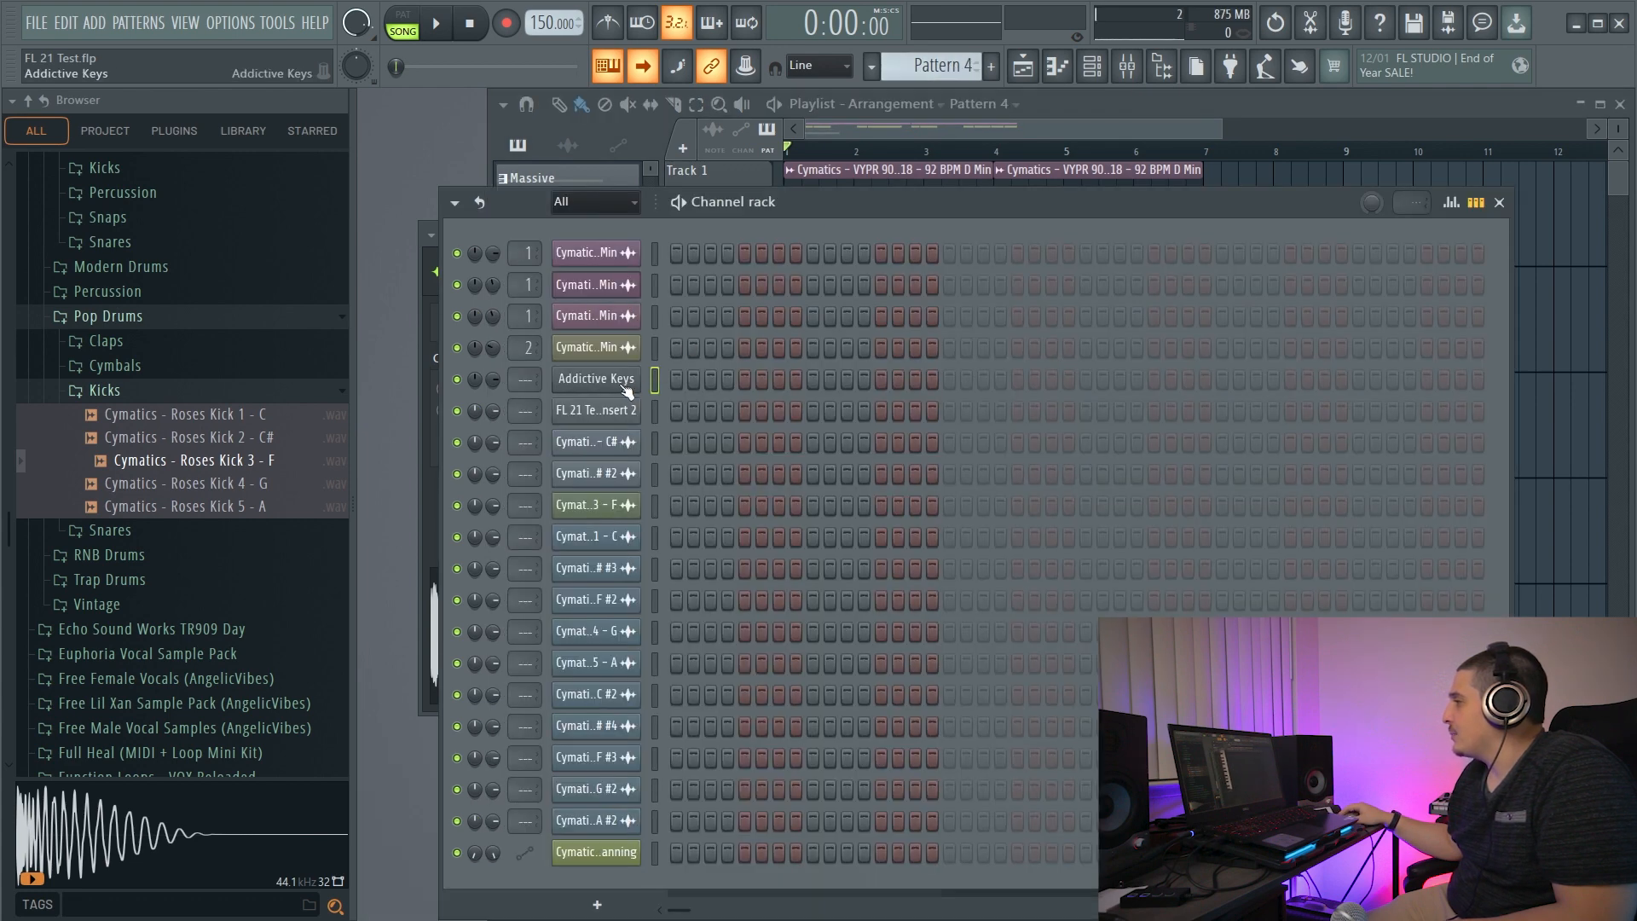
click(605, 410)
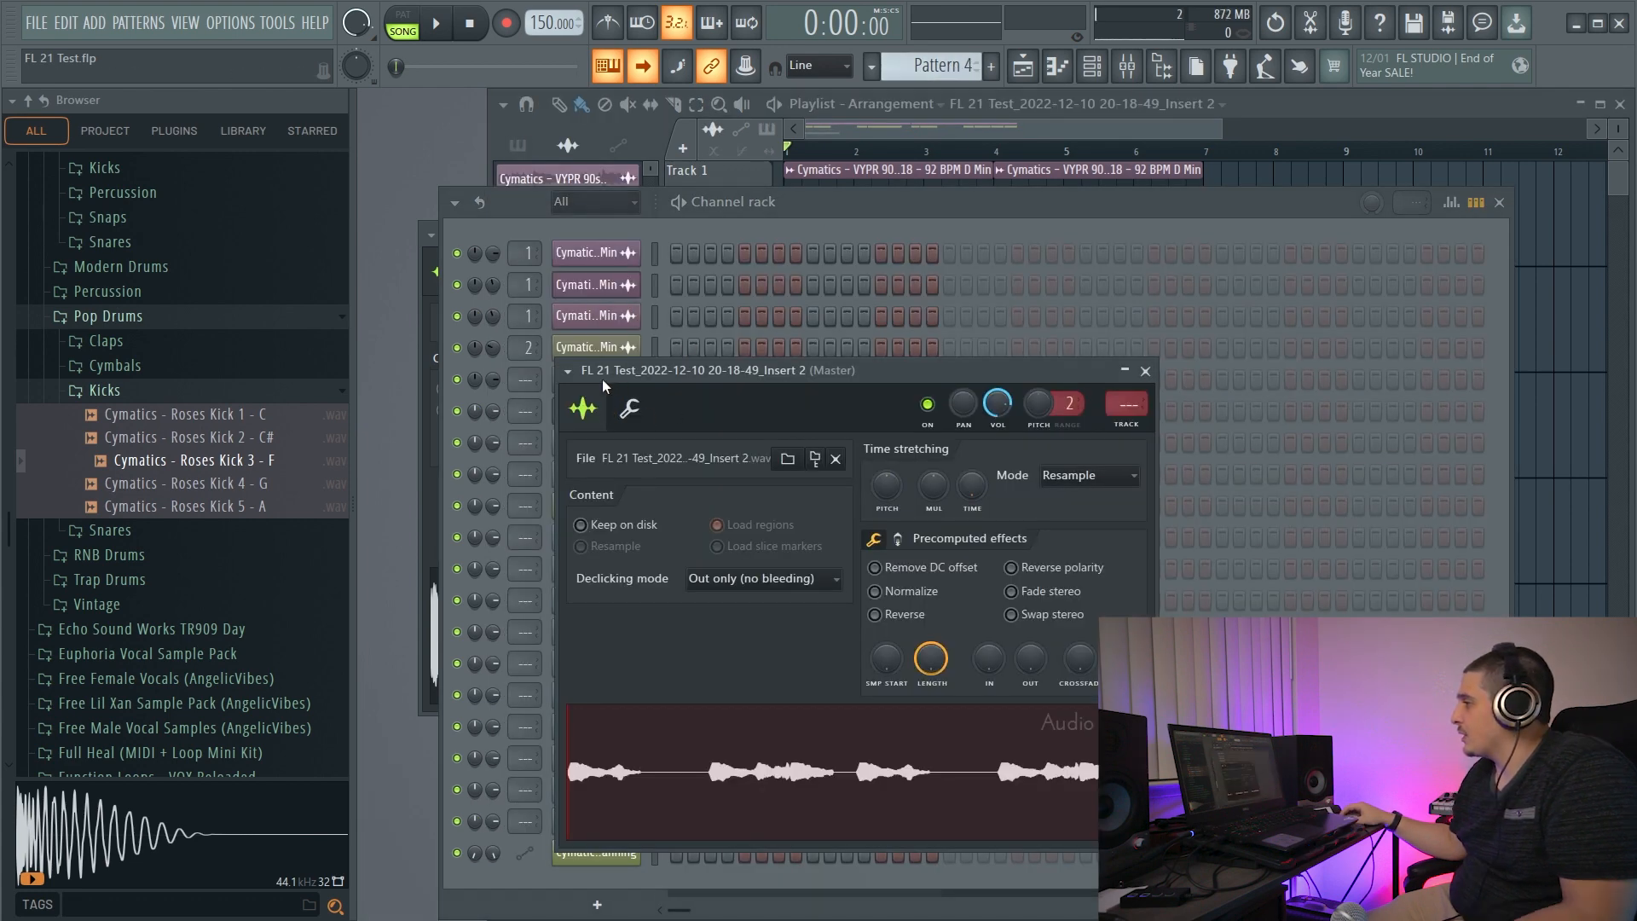
click(1268, 102)
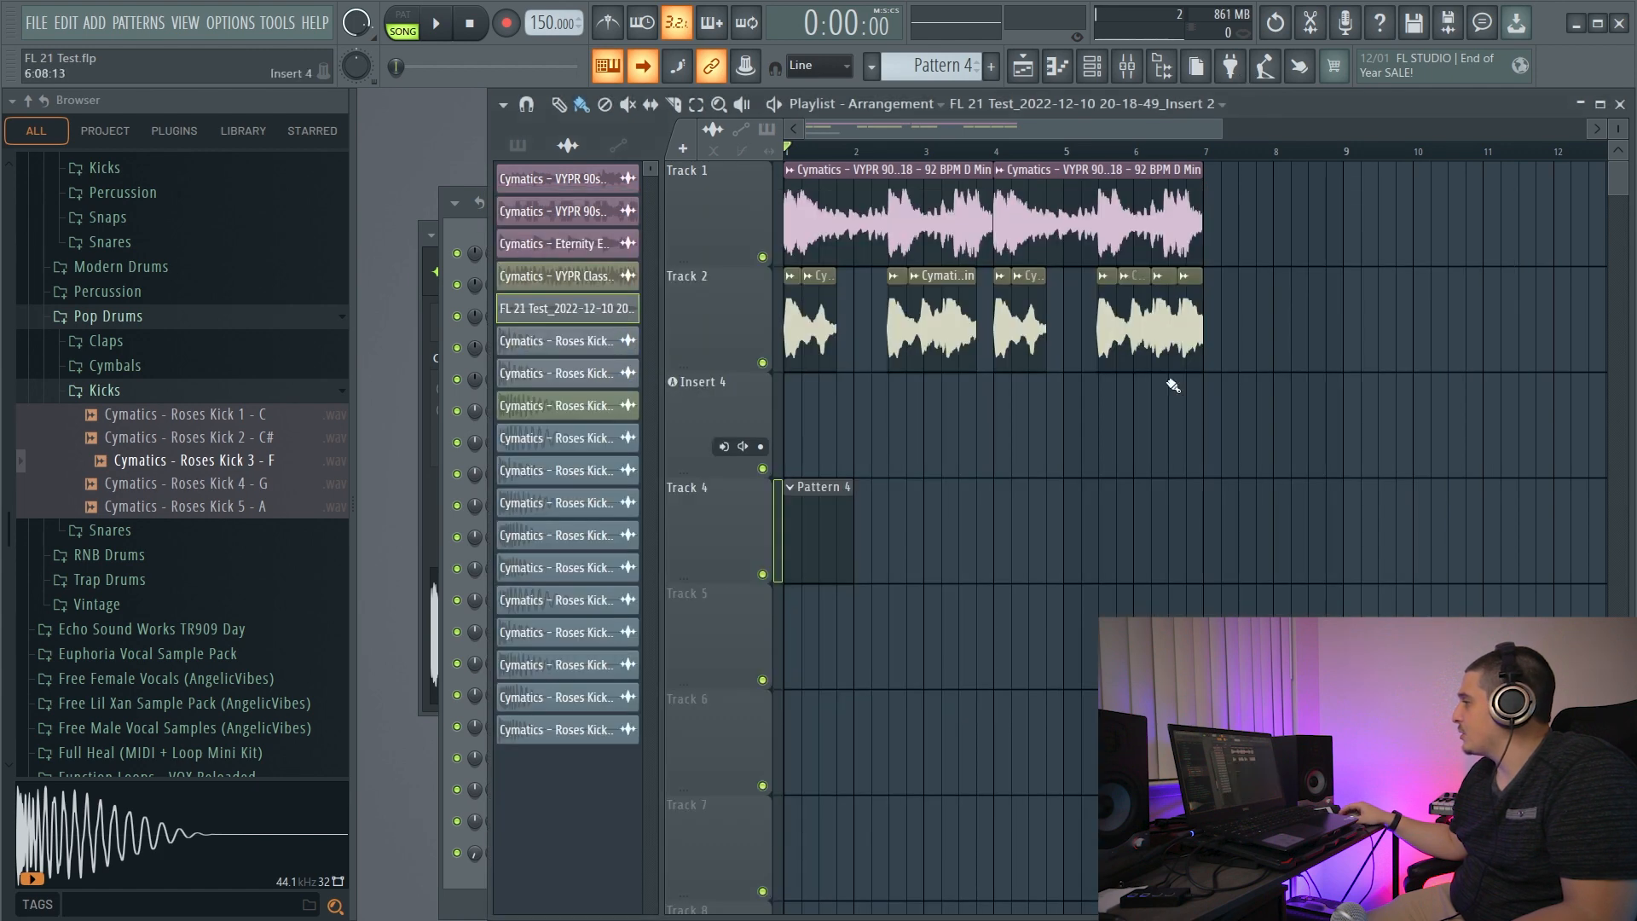
double_click(820, 509)
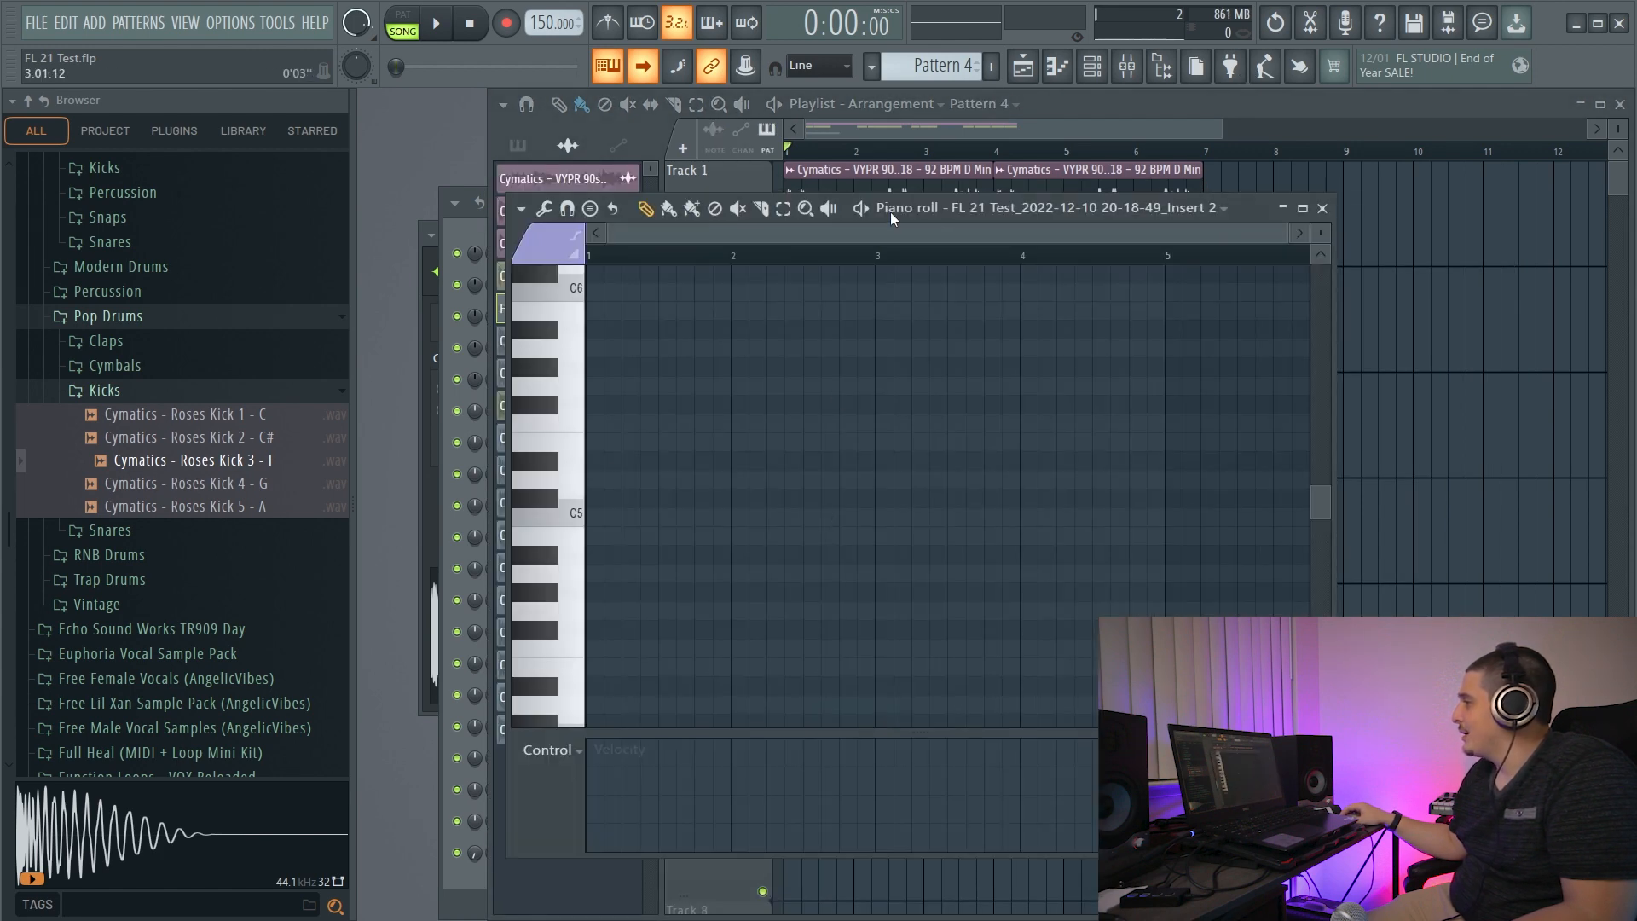
drag(1252, 203, 1442, 169)
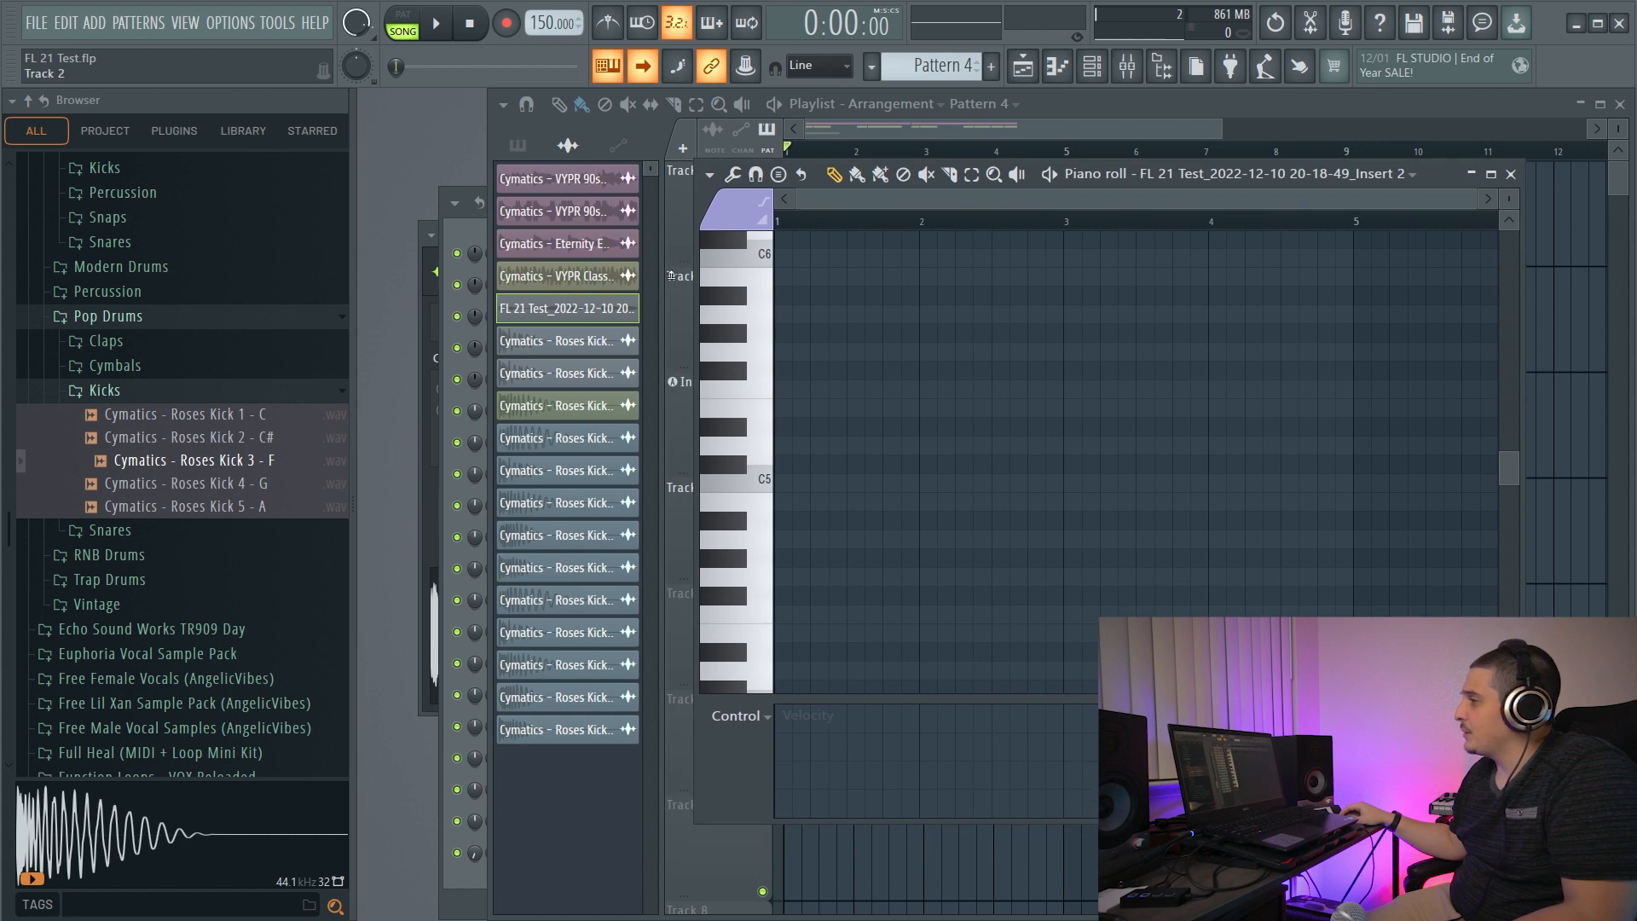
Return to the playlist and open the Pattern 4 clip in the Addictive Keys piano roll.
click(1229, 79)
click(1275, 104)
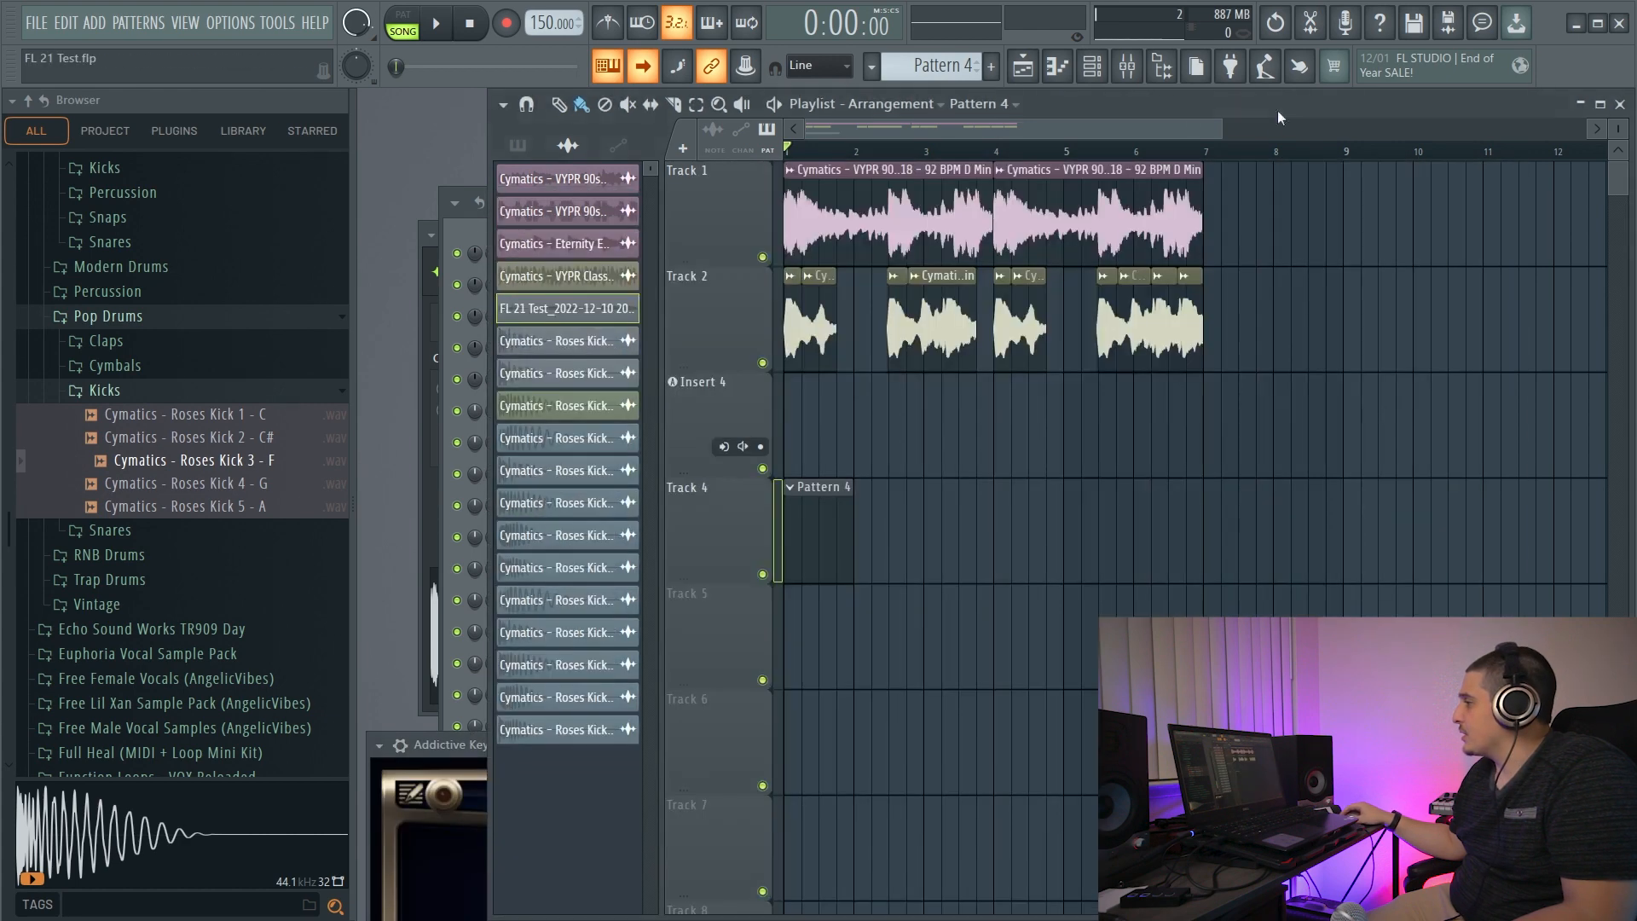
double_click(825, 531)
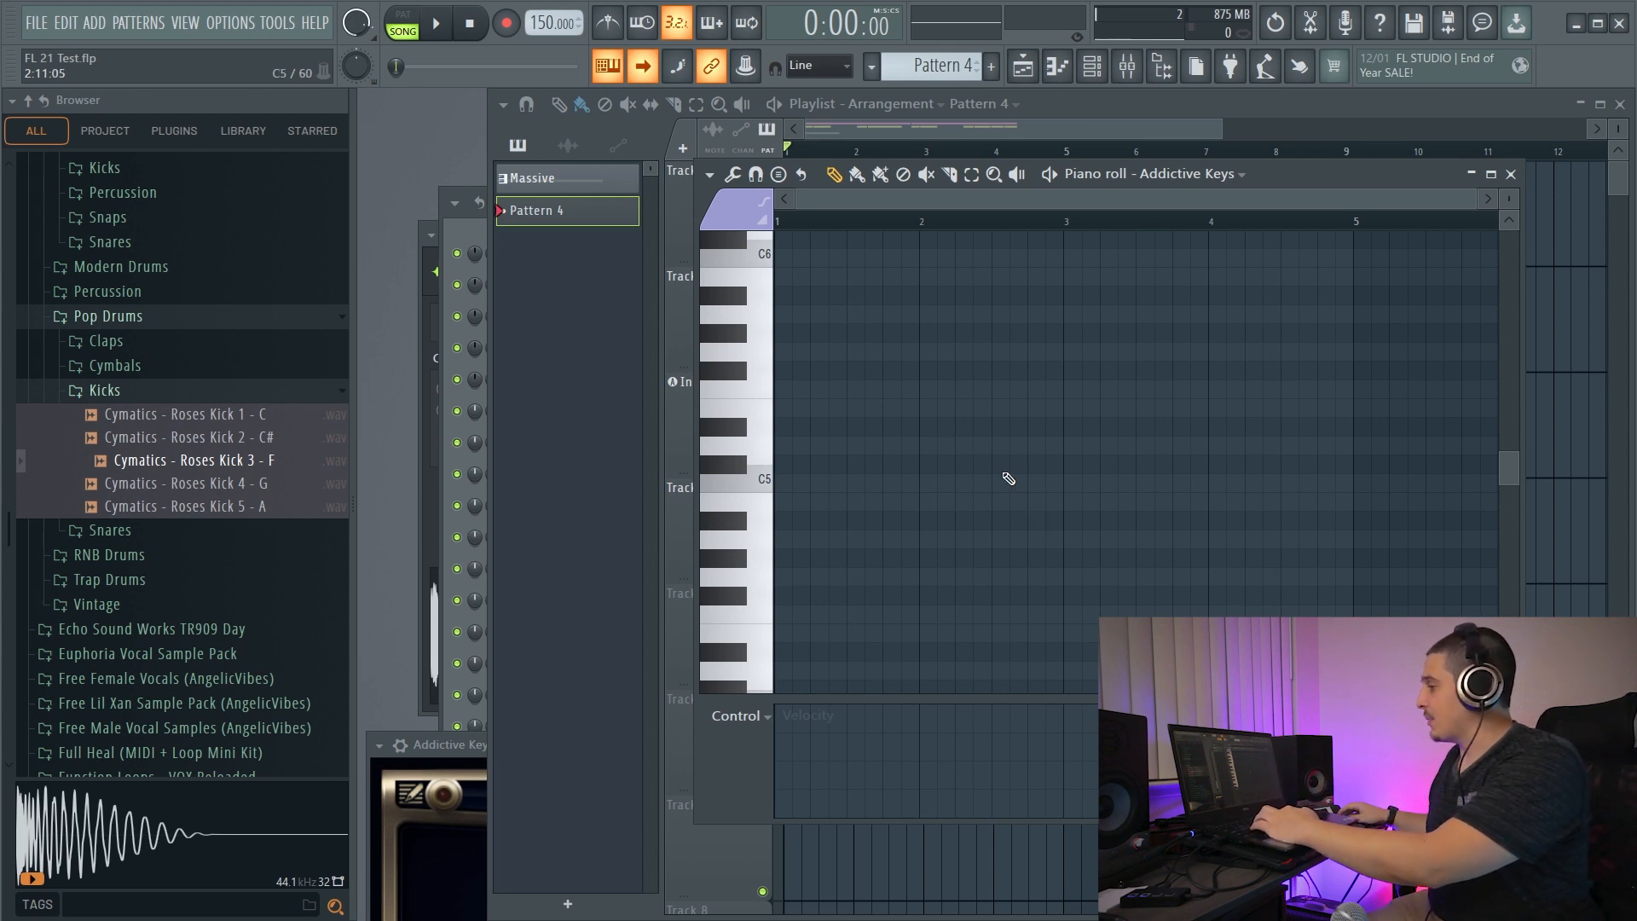
Audition a few notes of the Addictive Keys instrument with typing-keyboard input.
key(q)
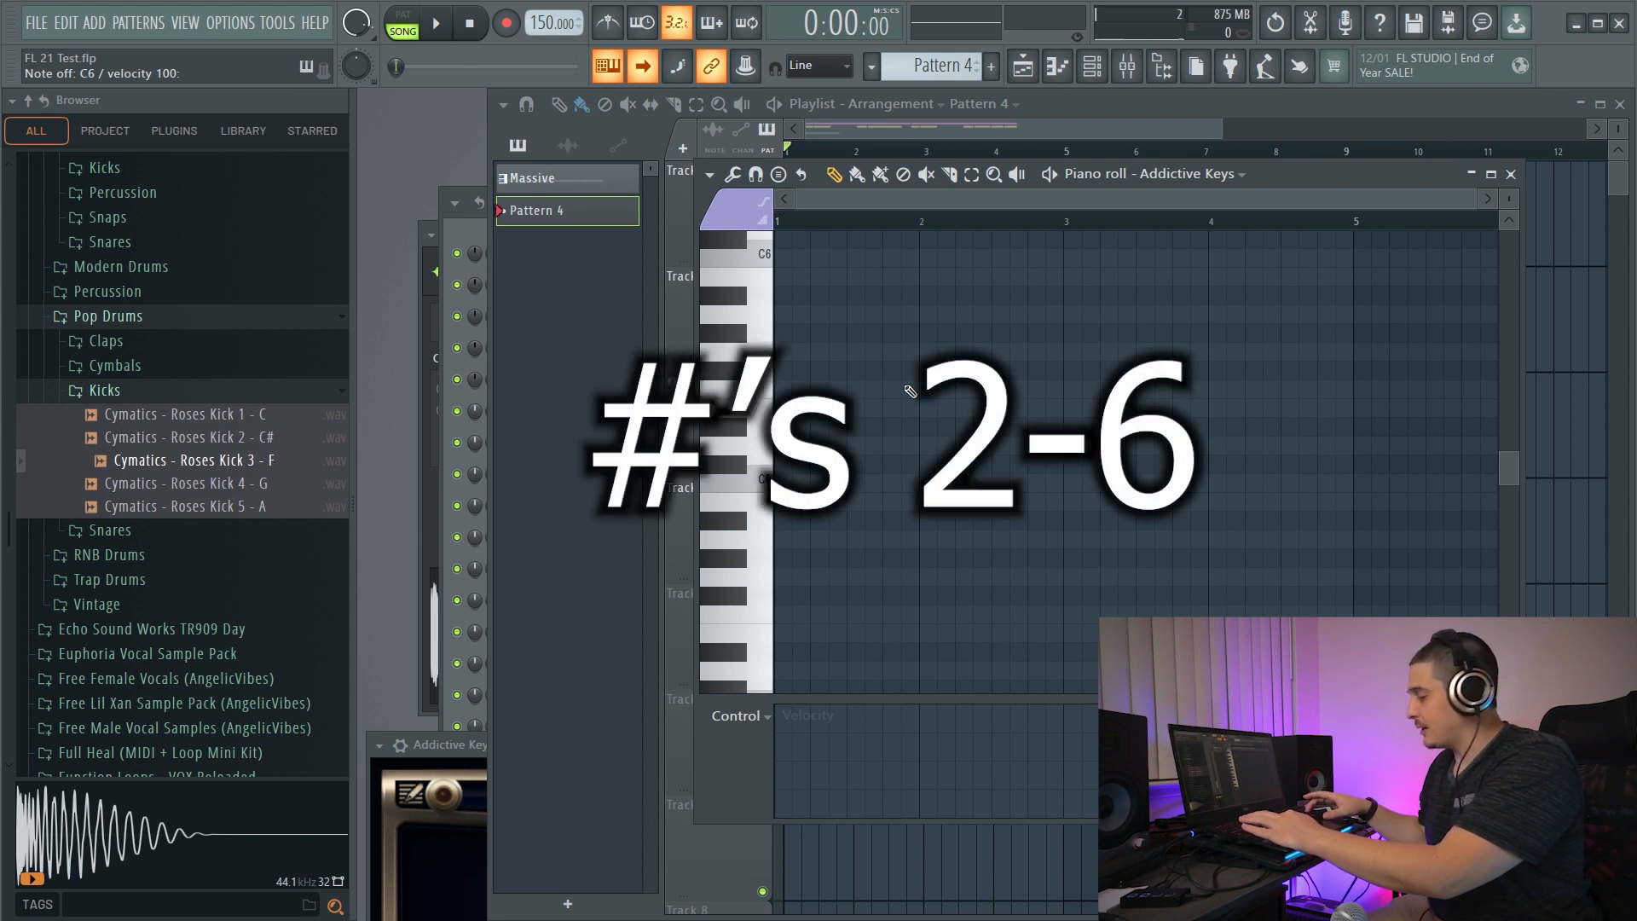
key(c)
key(b)
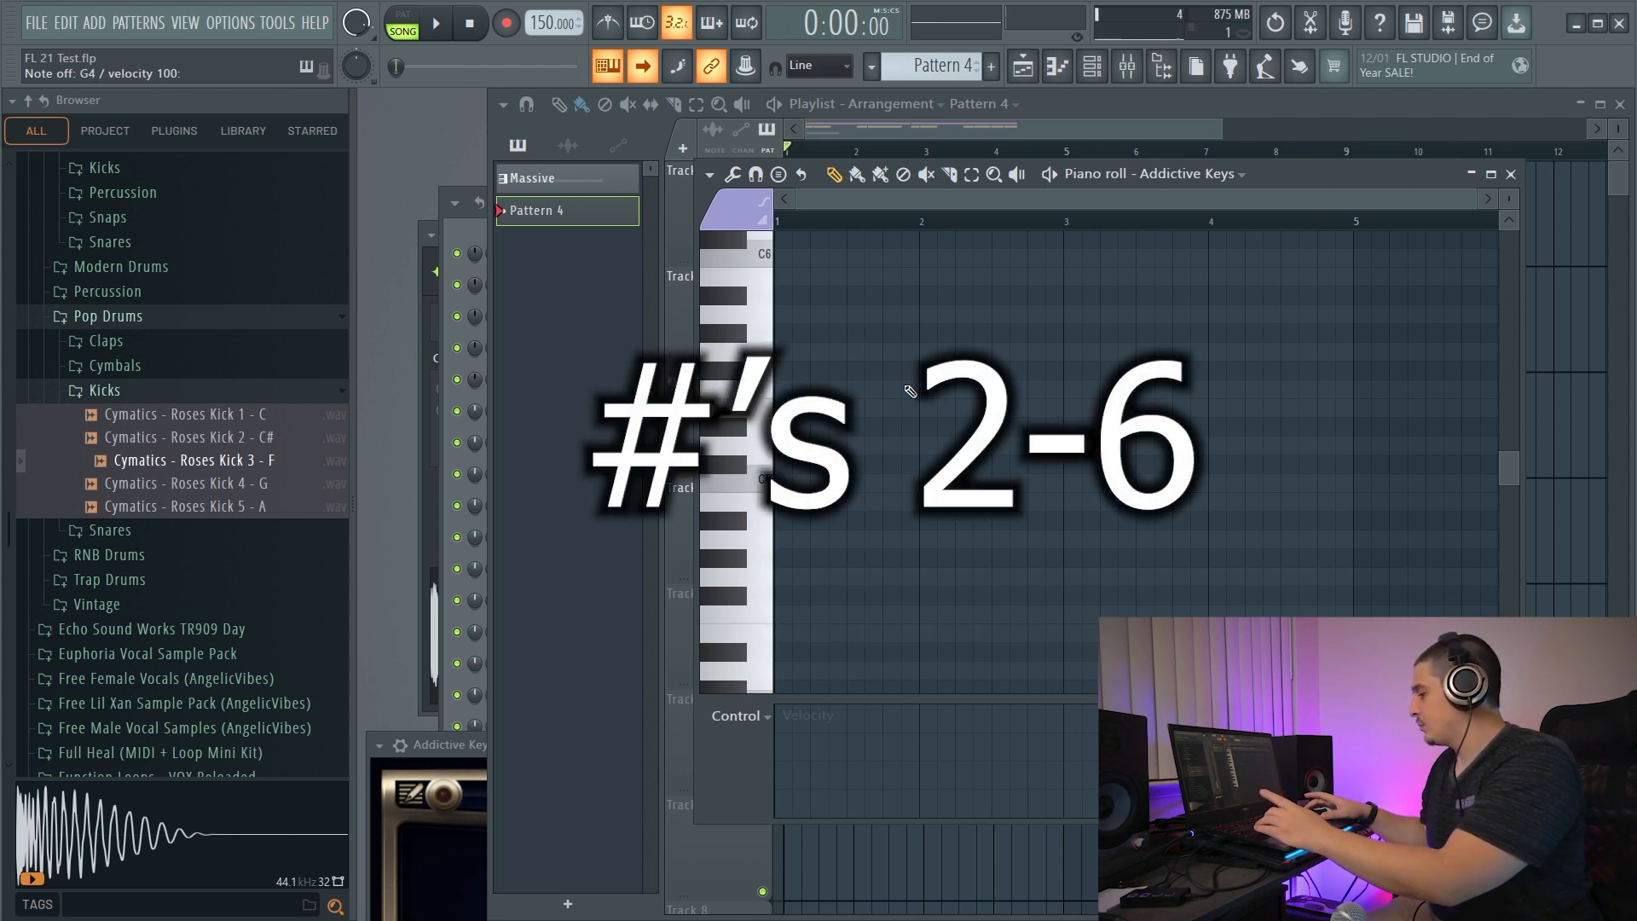
key(i)
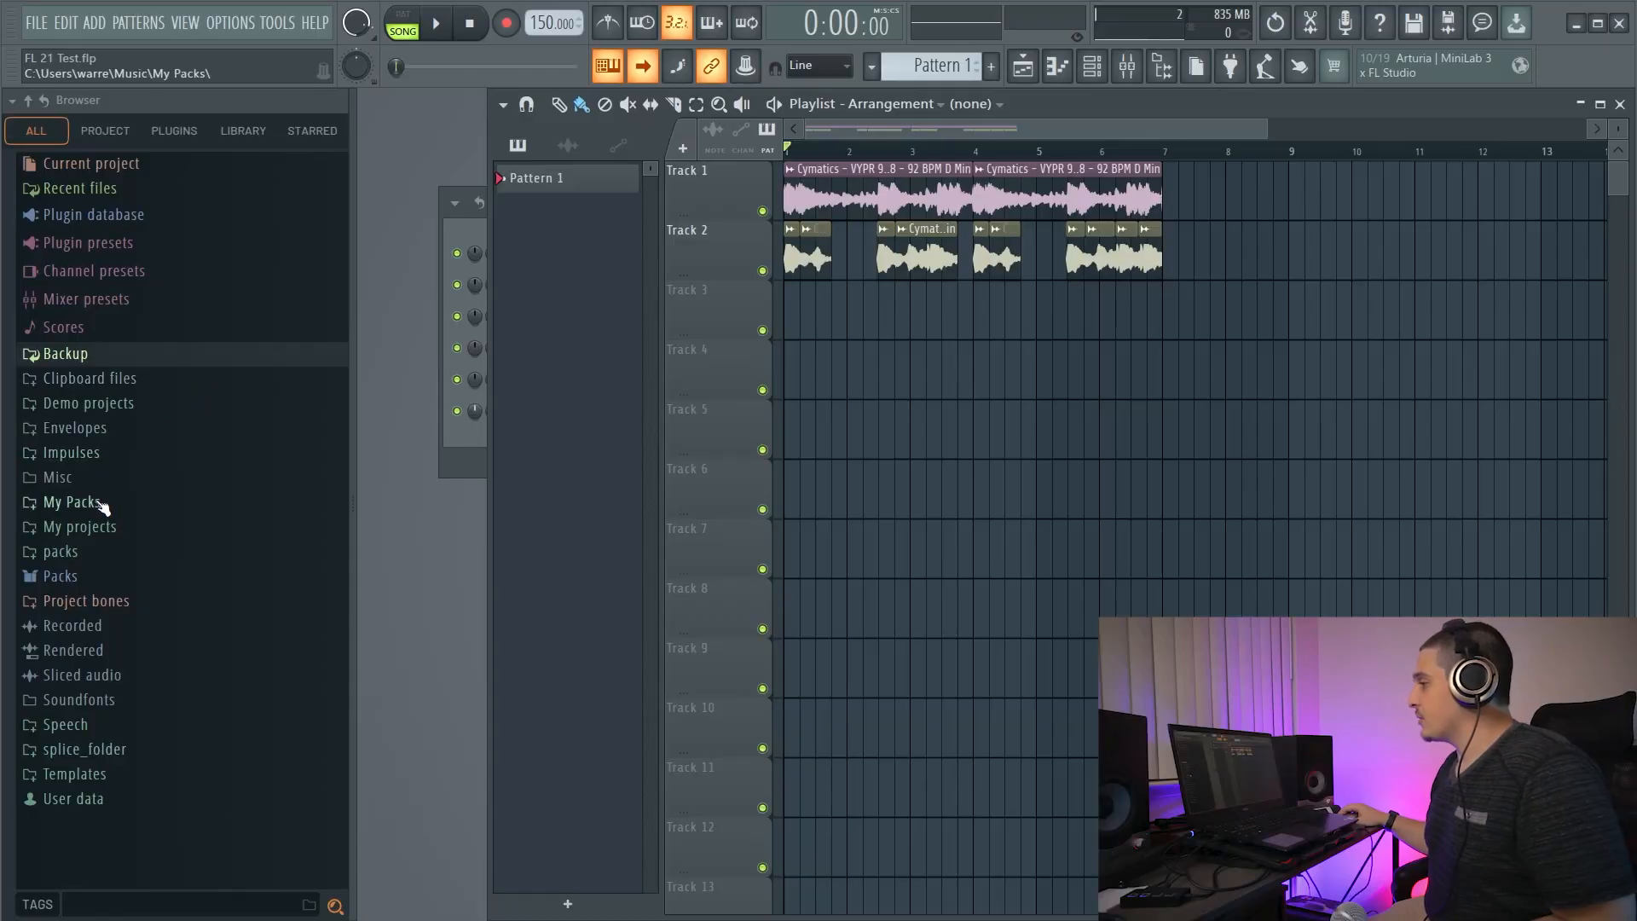
Find the Pop Drums kicks in My Packs and add Cymatics - Roses Kick 2 - C# to Track 3 as an audio clip.
click(103, 504)
scroll(123, 533, down, 5)
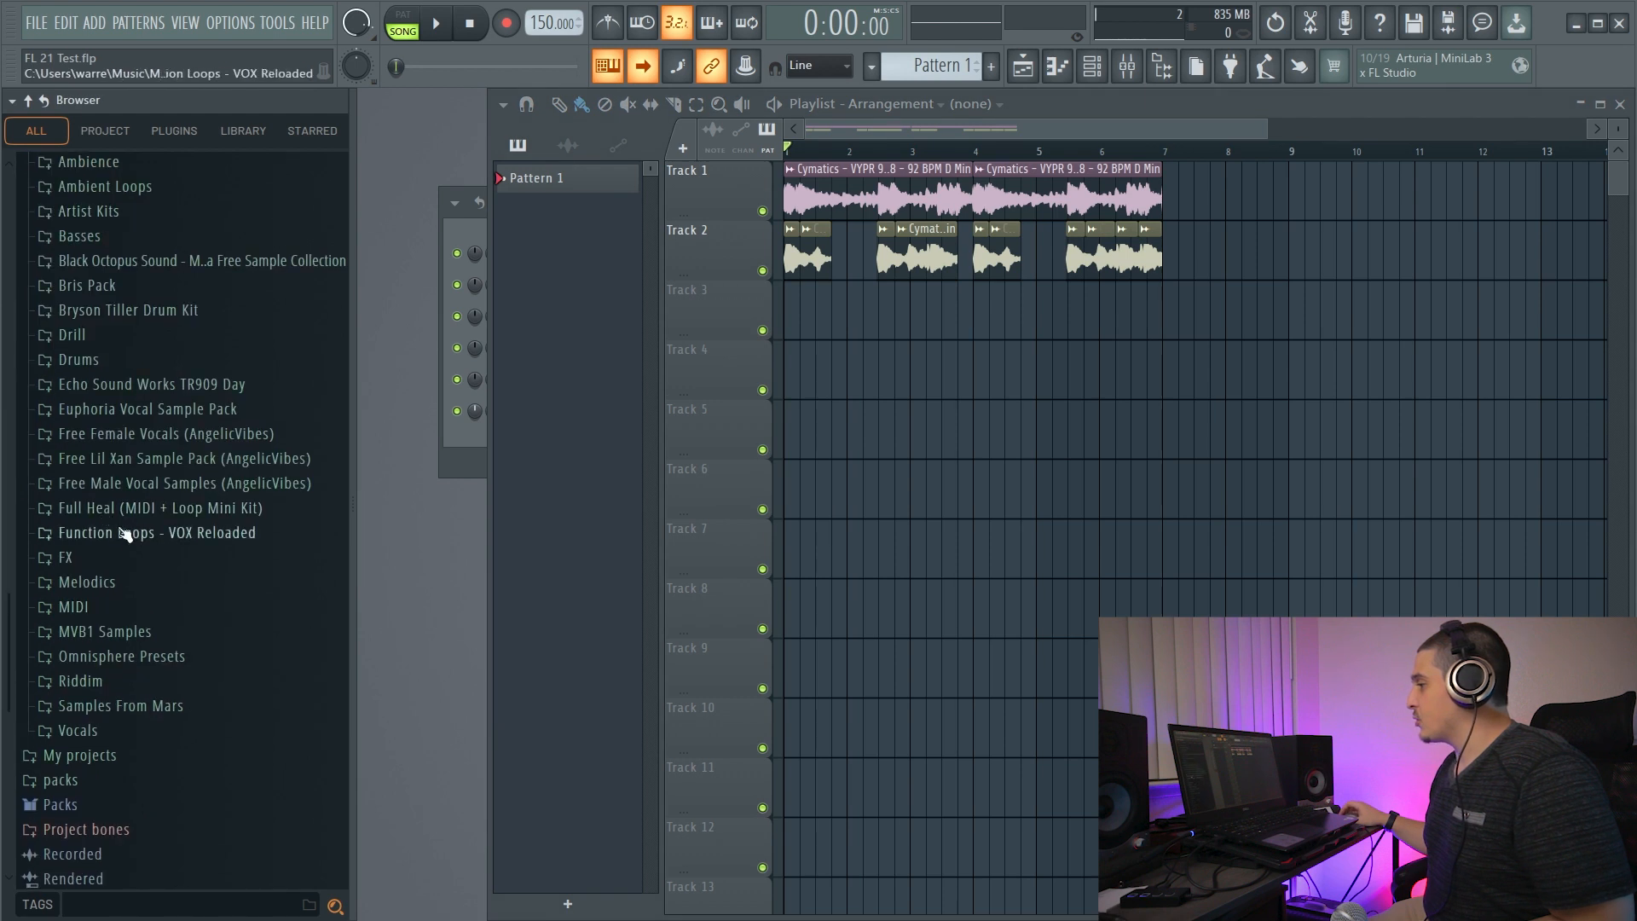
click(100, 559)
click(101, 563)
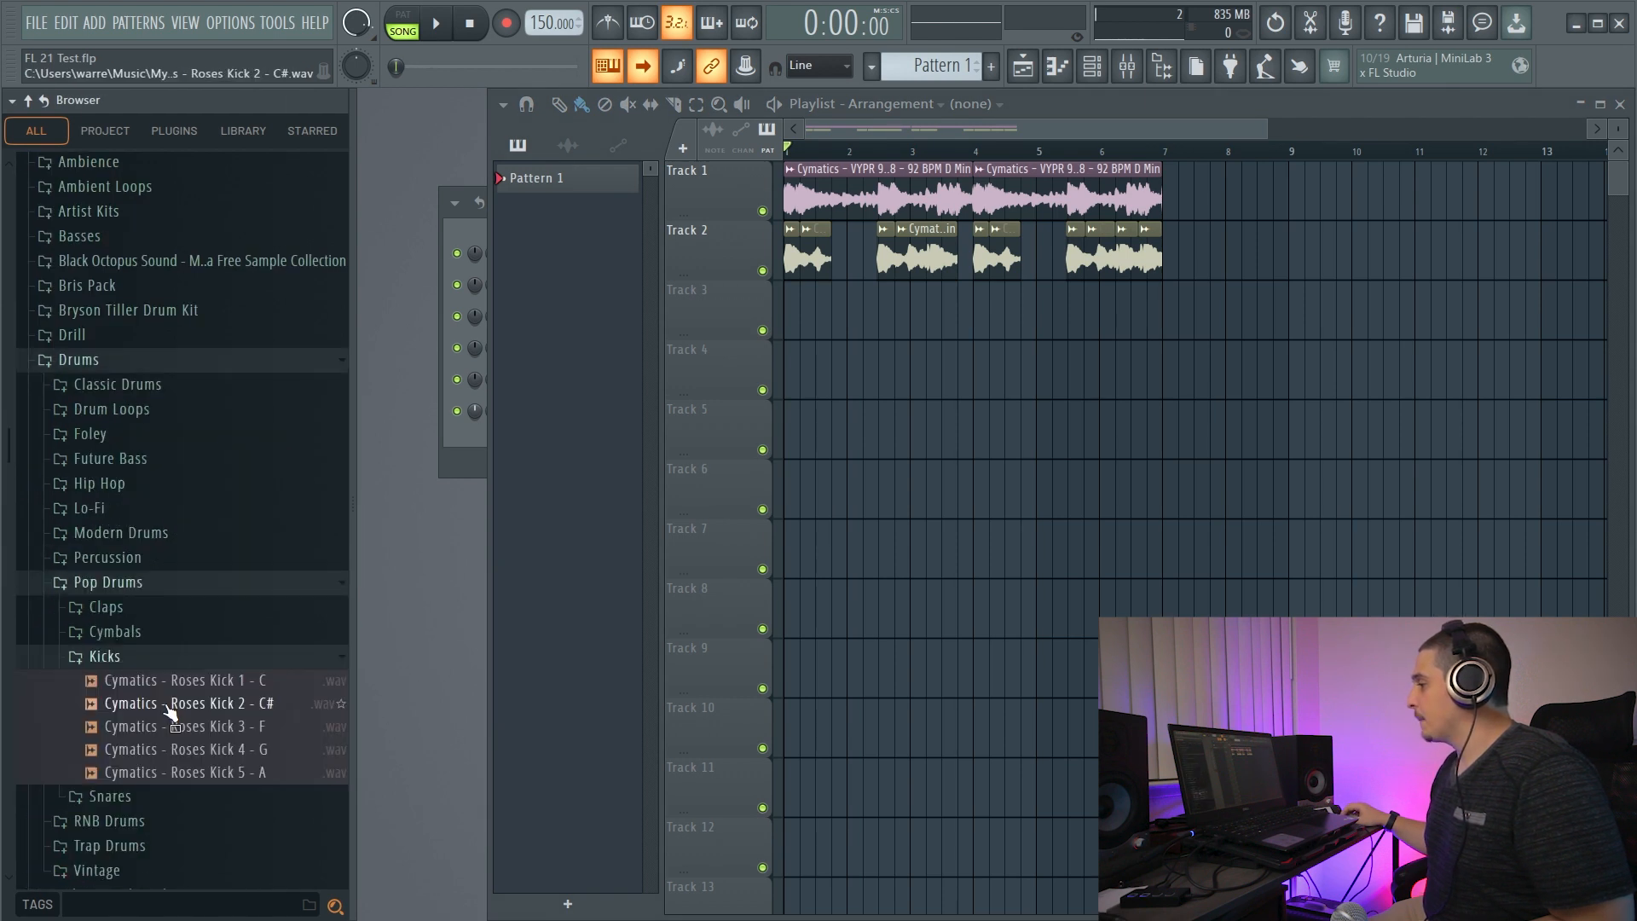
drag(171, 712, 698, 314)
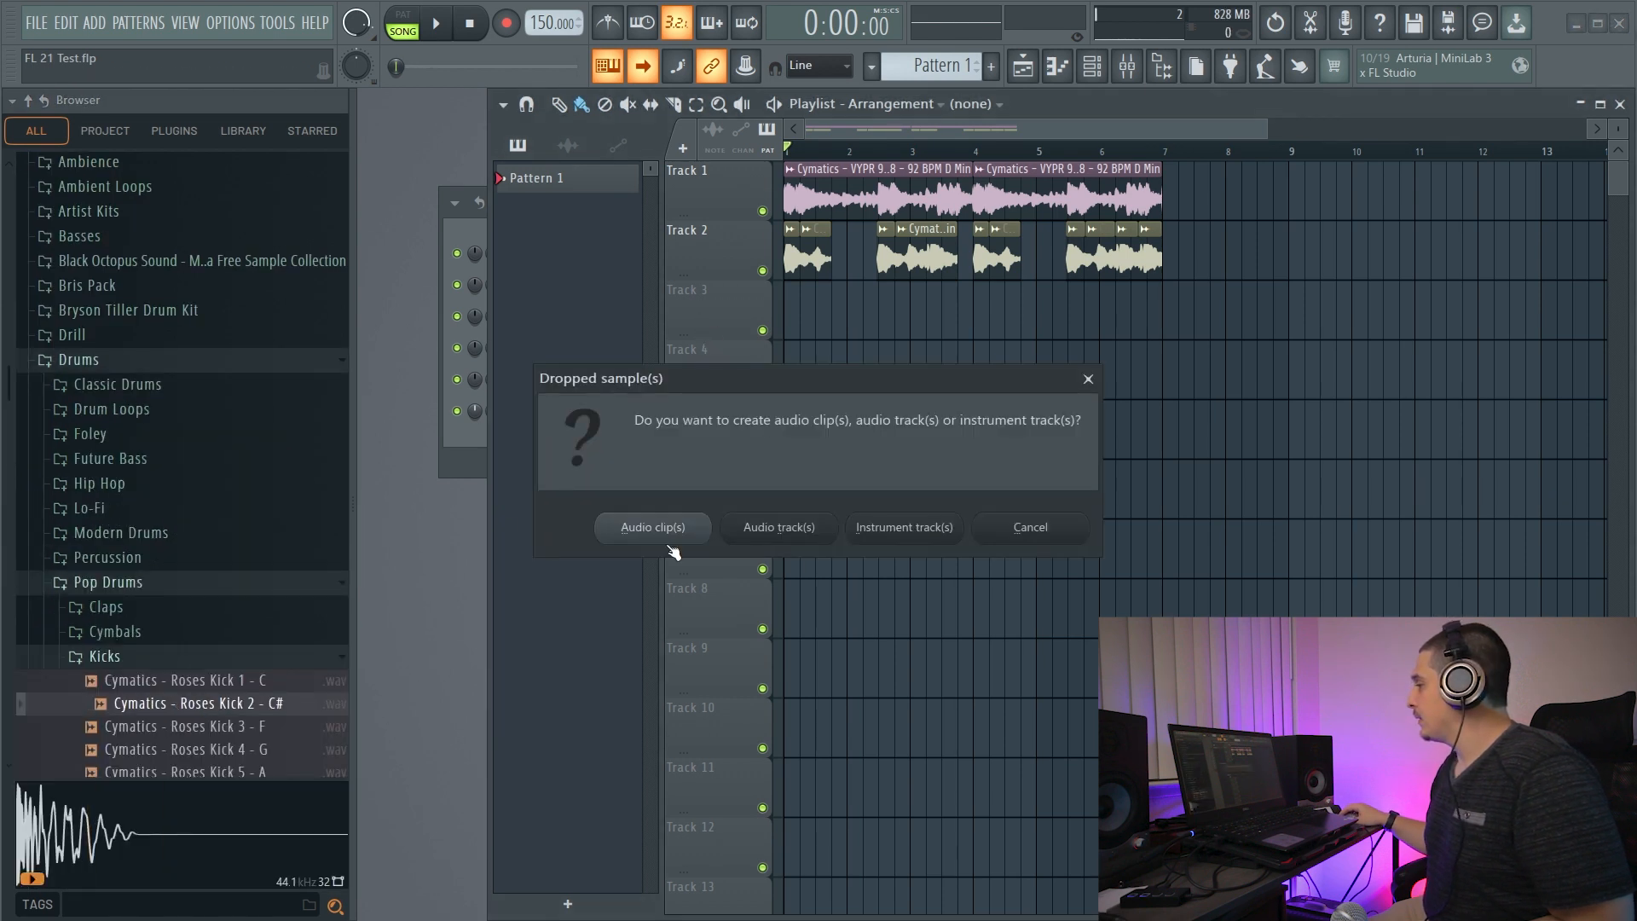
click(670, 546)
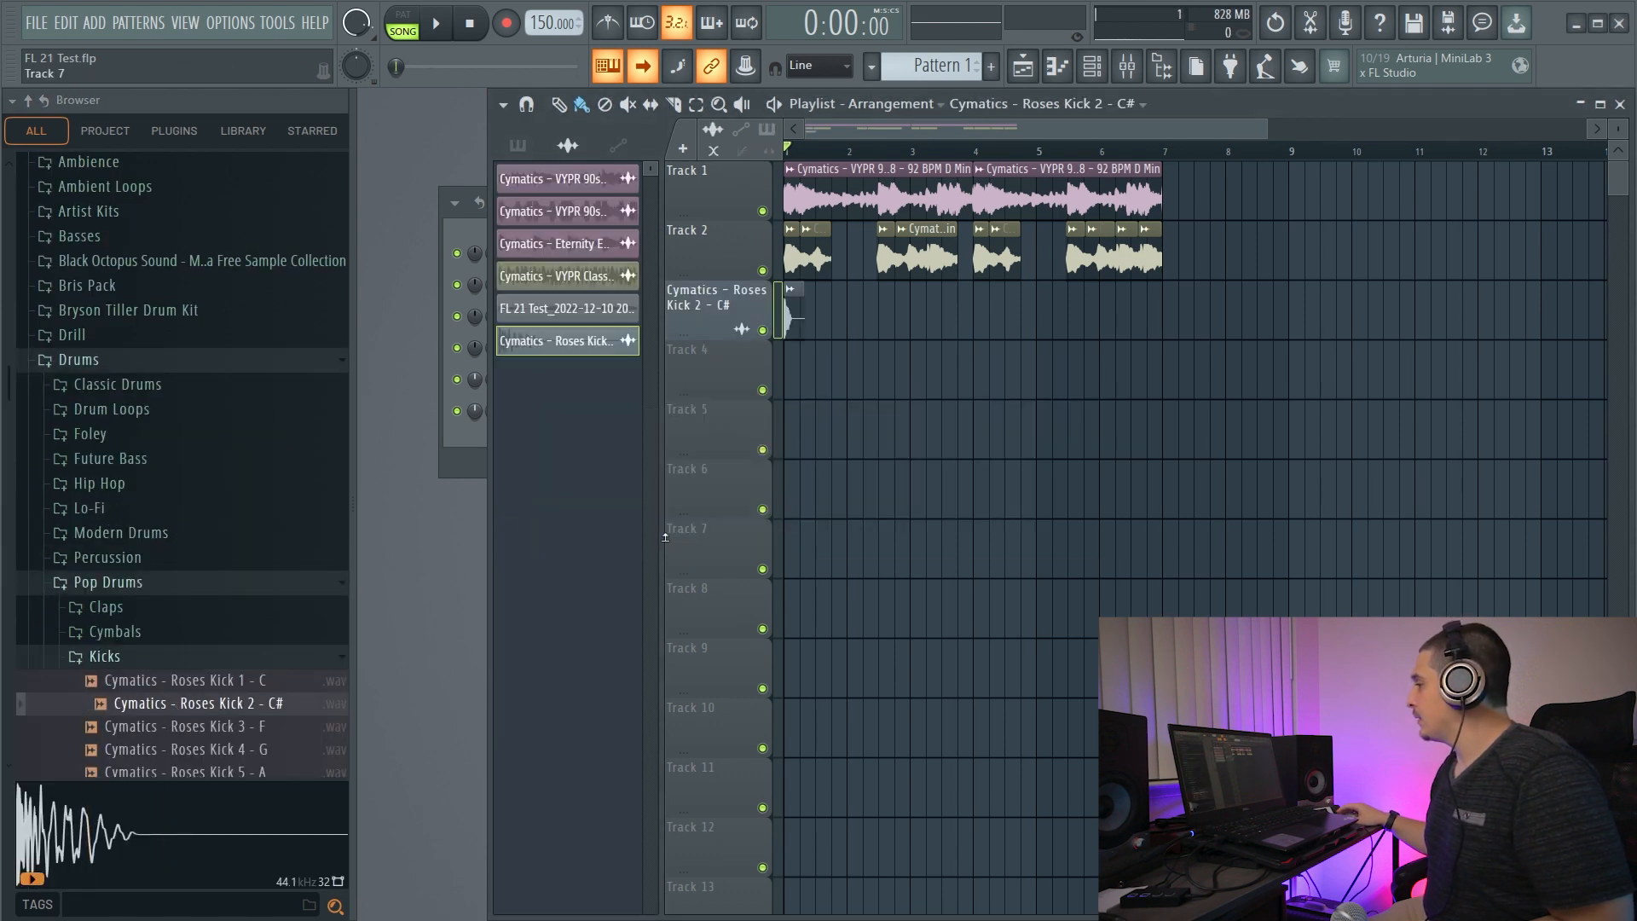
Clone the Roses Kick 2 - C# track with its patterns, audio clips, automations and effects.
right_click(713, 300)
click(776, 698)
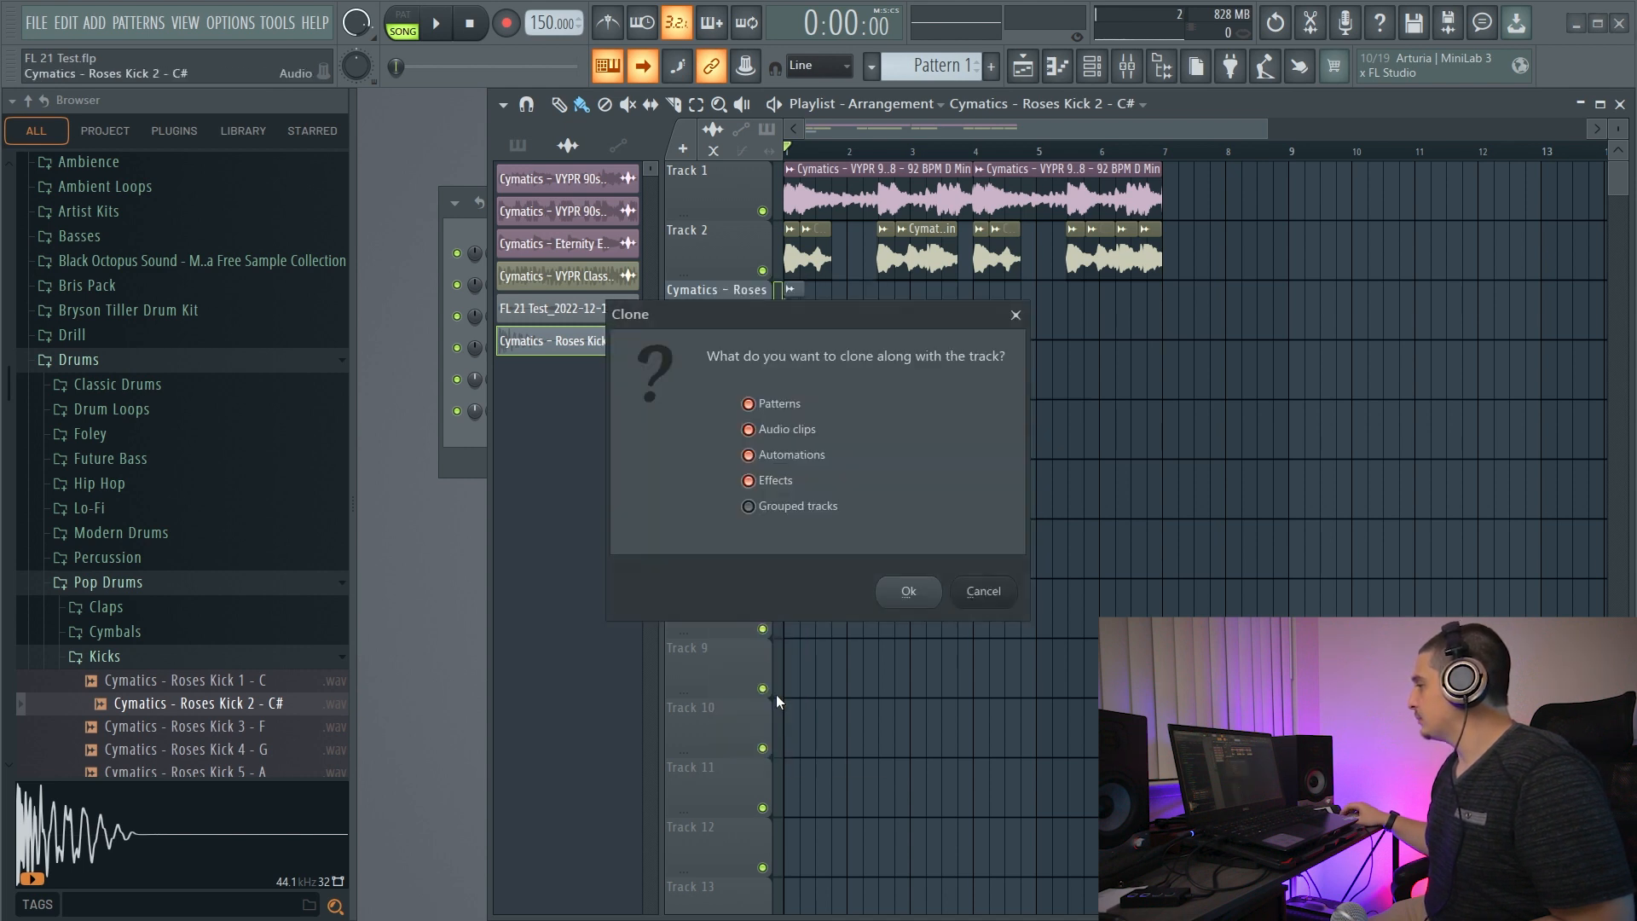
click(892, 596)
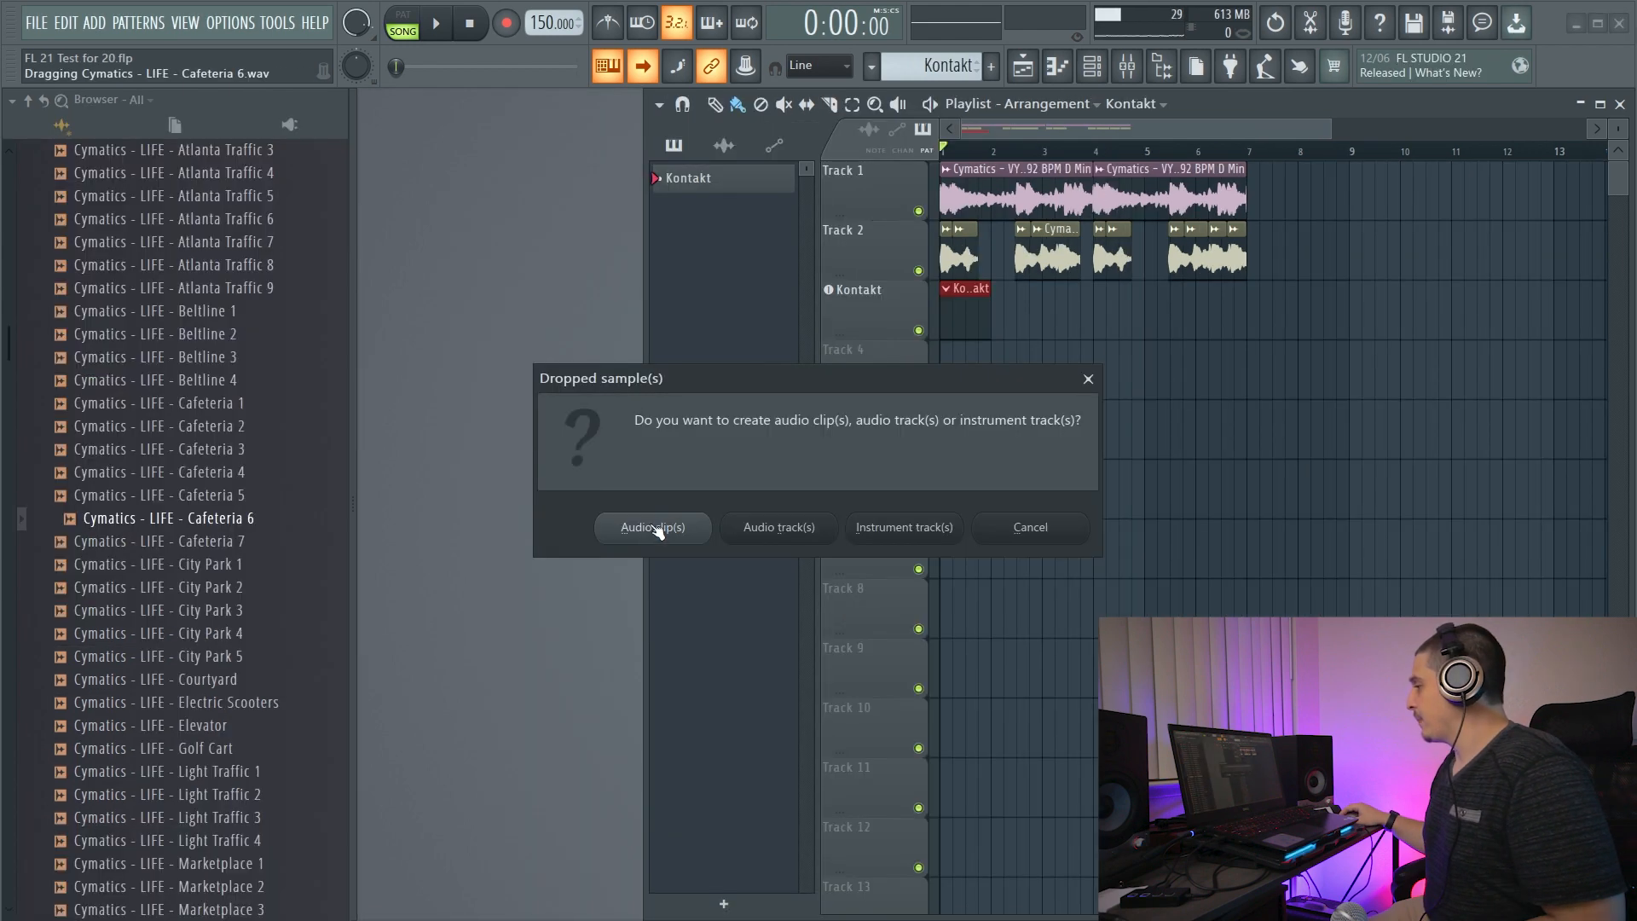
In the FL 21 Test for 20 project, add Cymatics - LIFE - Cafeteria 6 as an audio clip and clone its track.
click(653, 529)
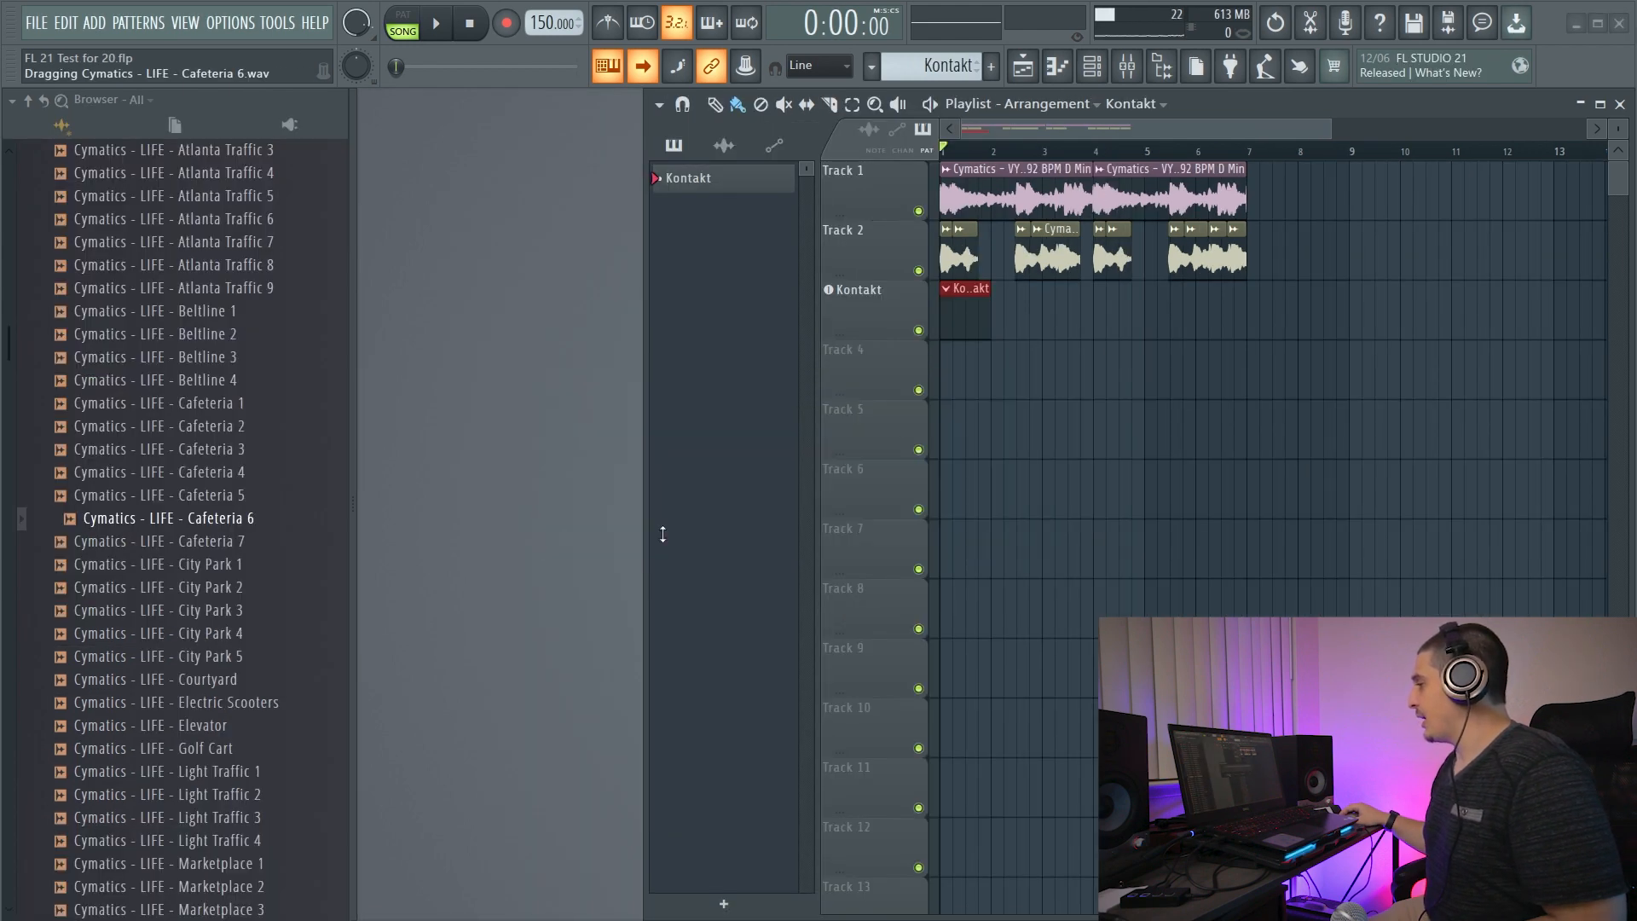
right_click(880, 367)
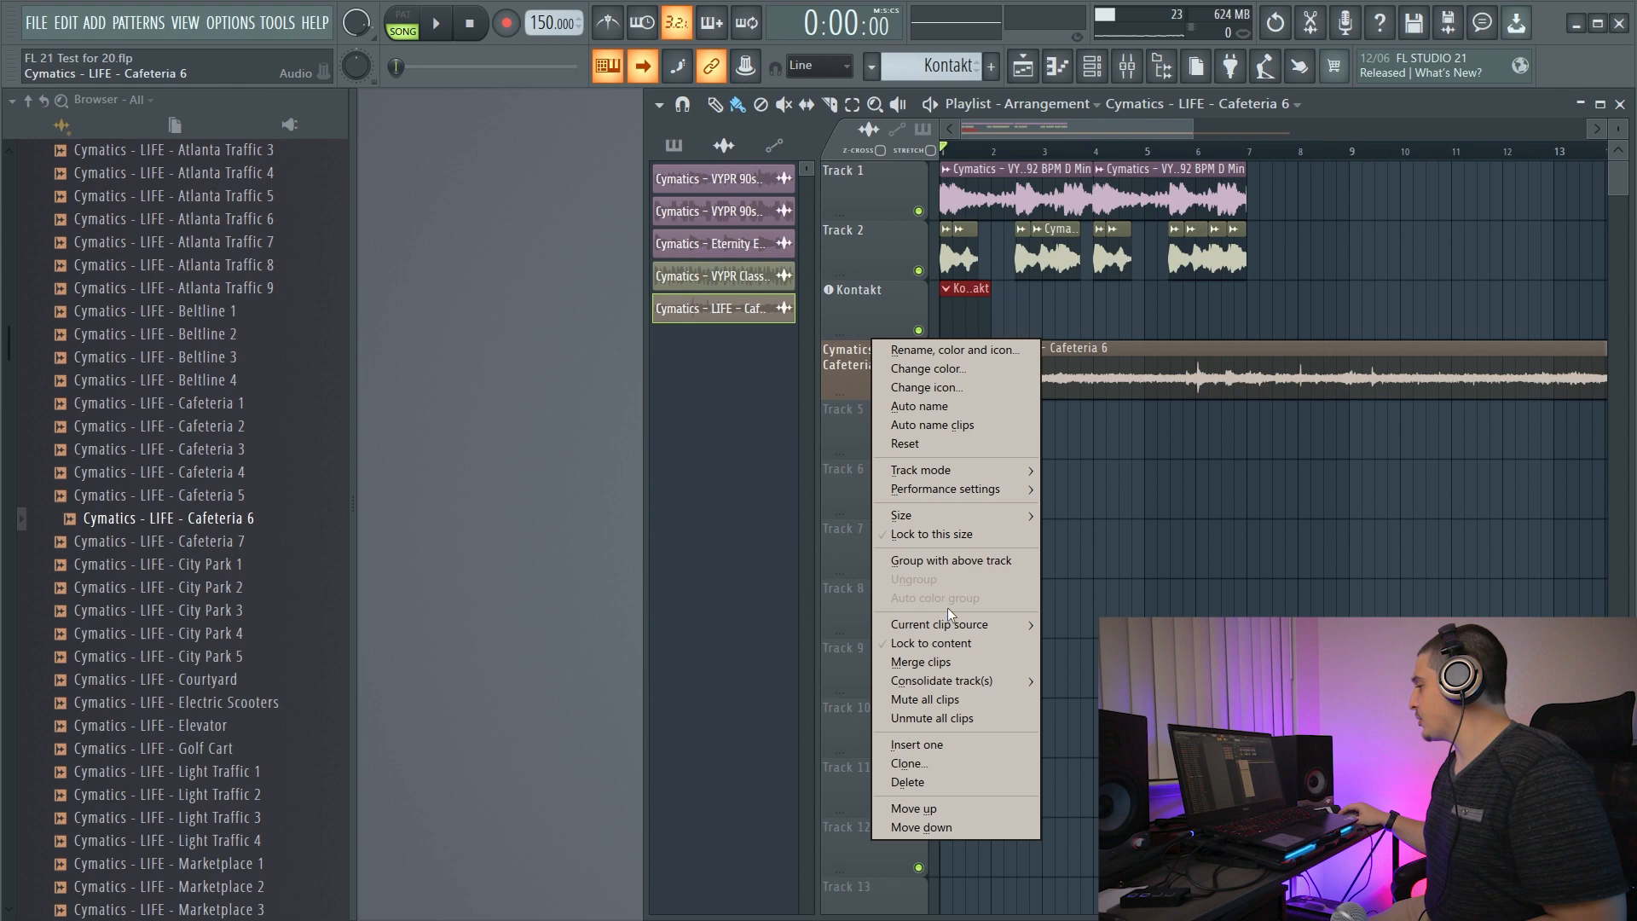
click(939, 762)
click(901, 591)
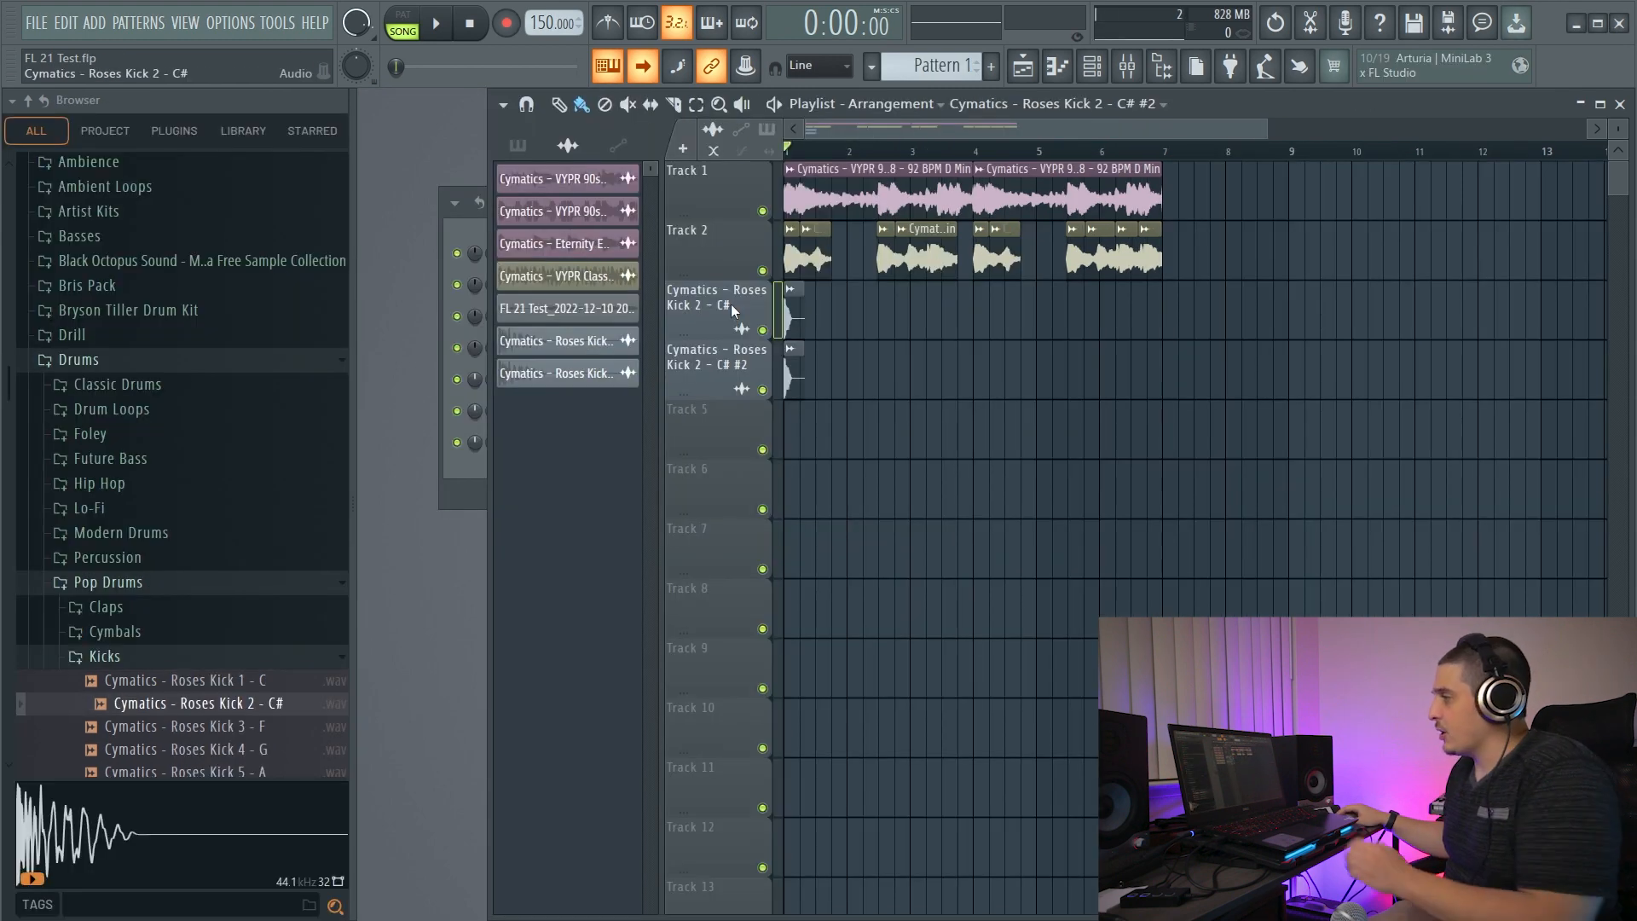
Delete both Roses Kick 2 - C# tracks, tracks 3 and 4, from the playlist.
click(731, 307)
right_click(716, 294)
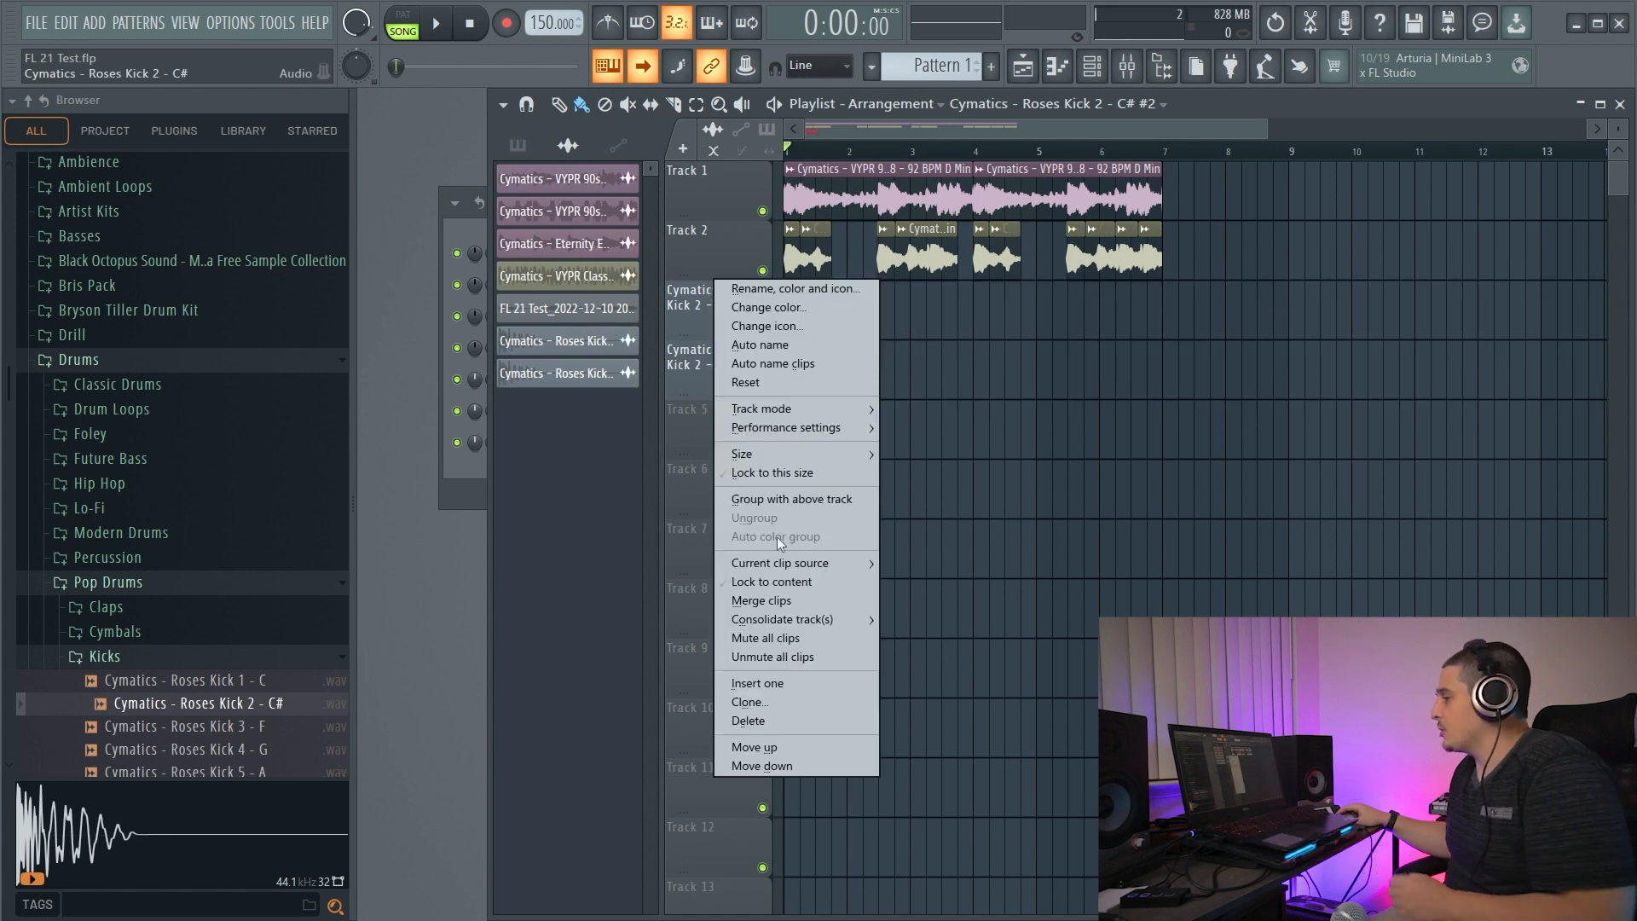
click(765, 719)
drag(789, 336, 1084, 291)
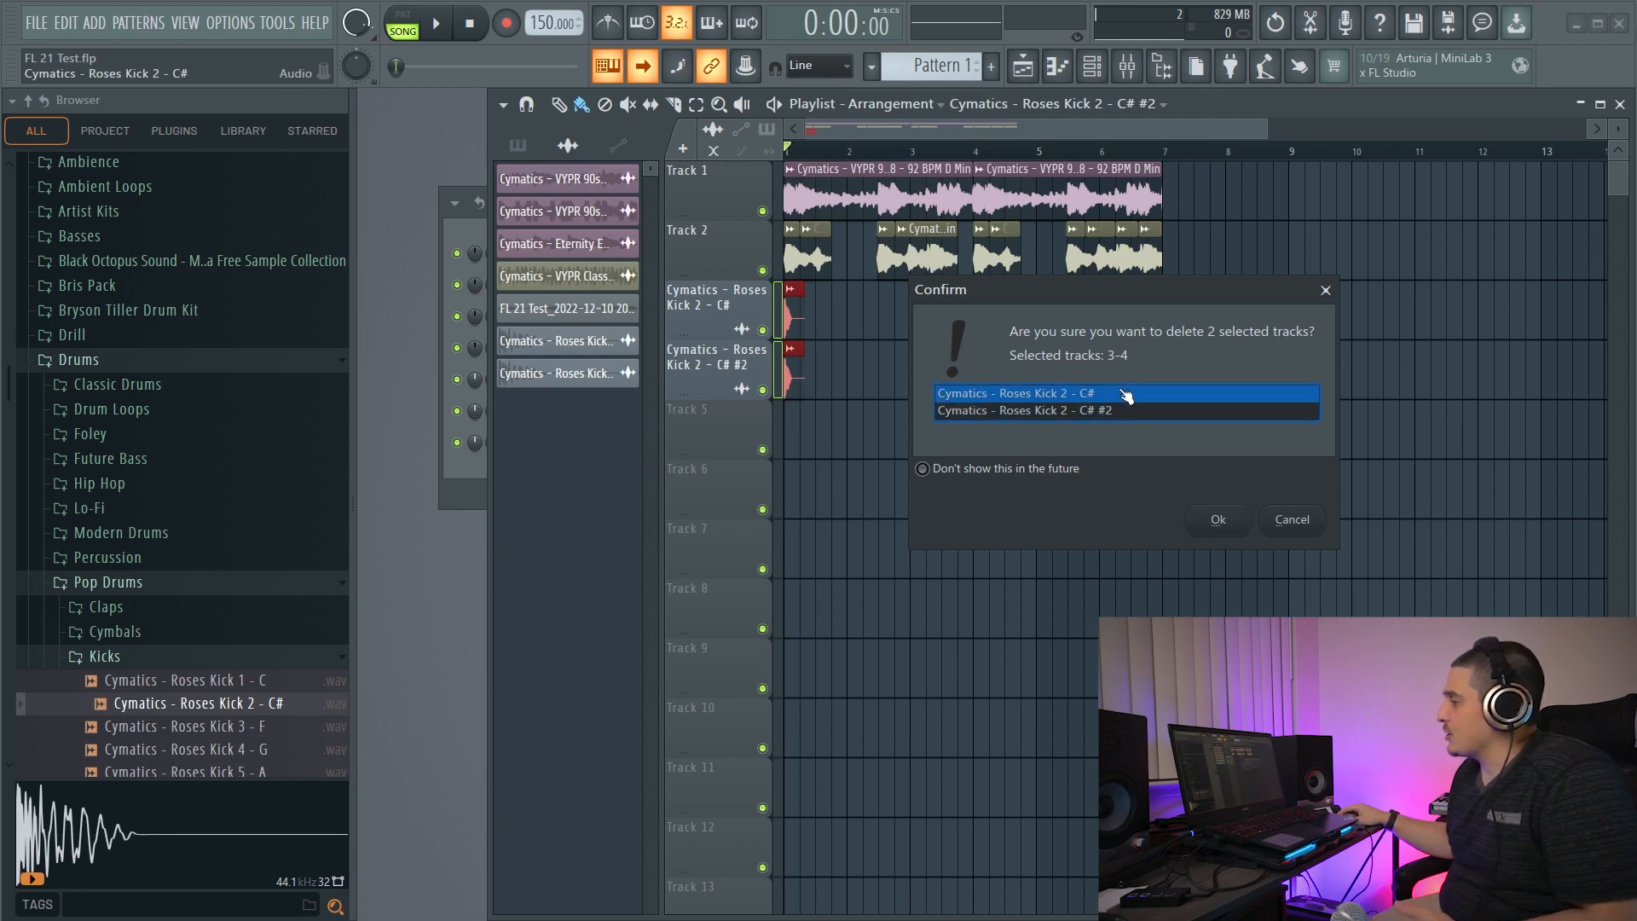
click(1223, 519)
Set the Auto marker at bar 5 to Start recording and the Auto #2 marker at bar 8 to Stop recording.
click(1037, 152)
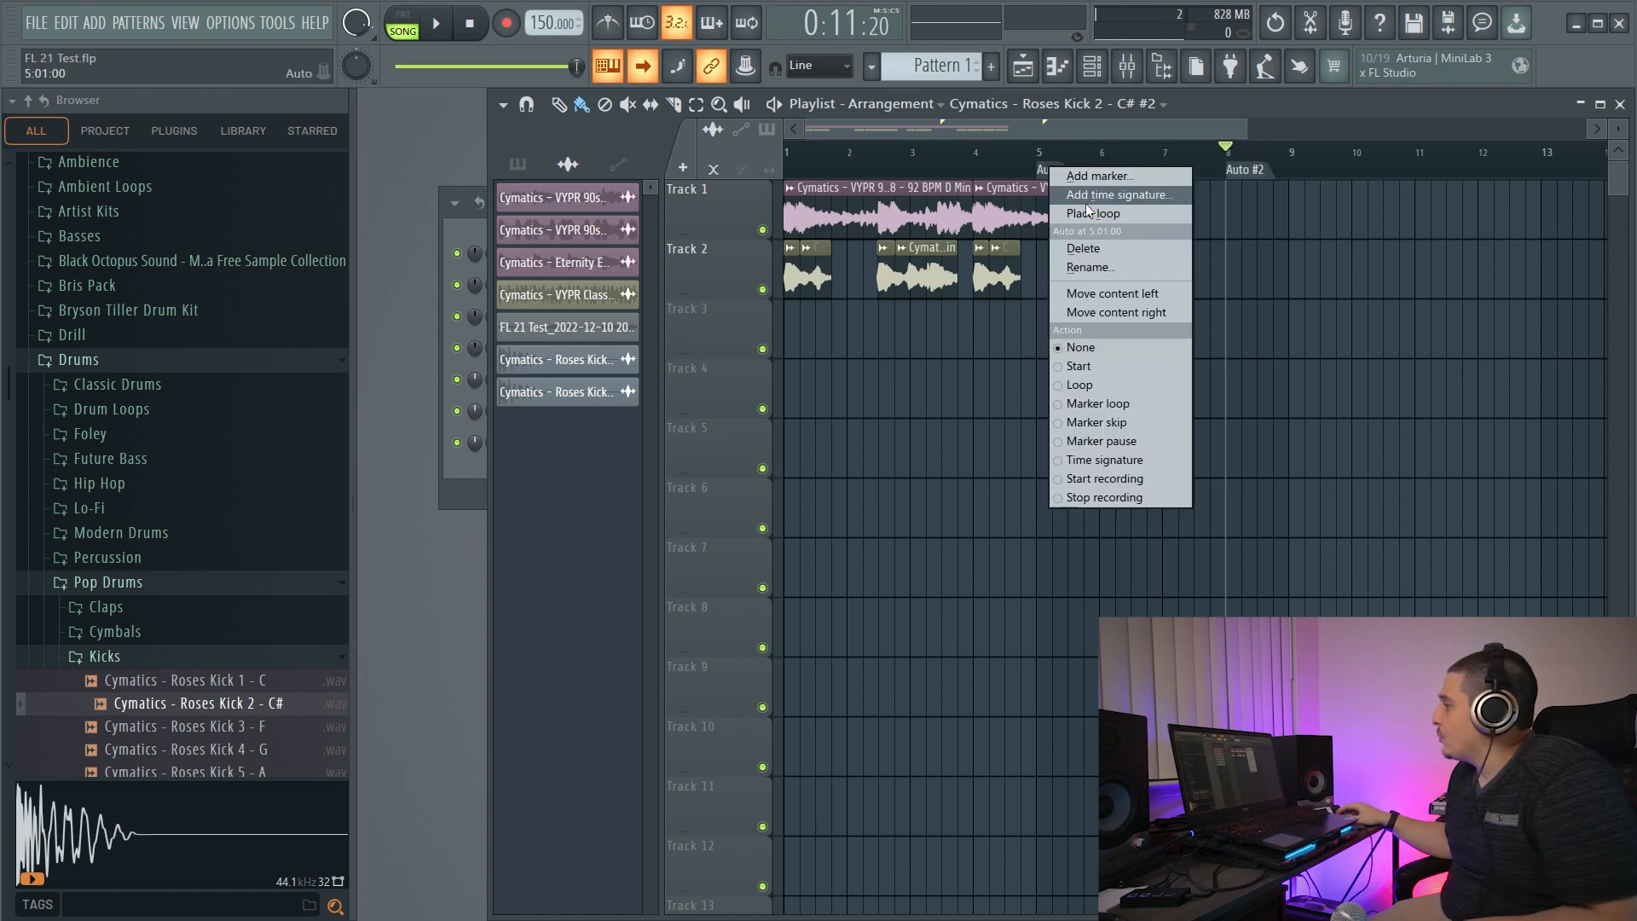
click(1107, 484)
right_click(1255, 170)
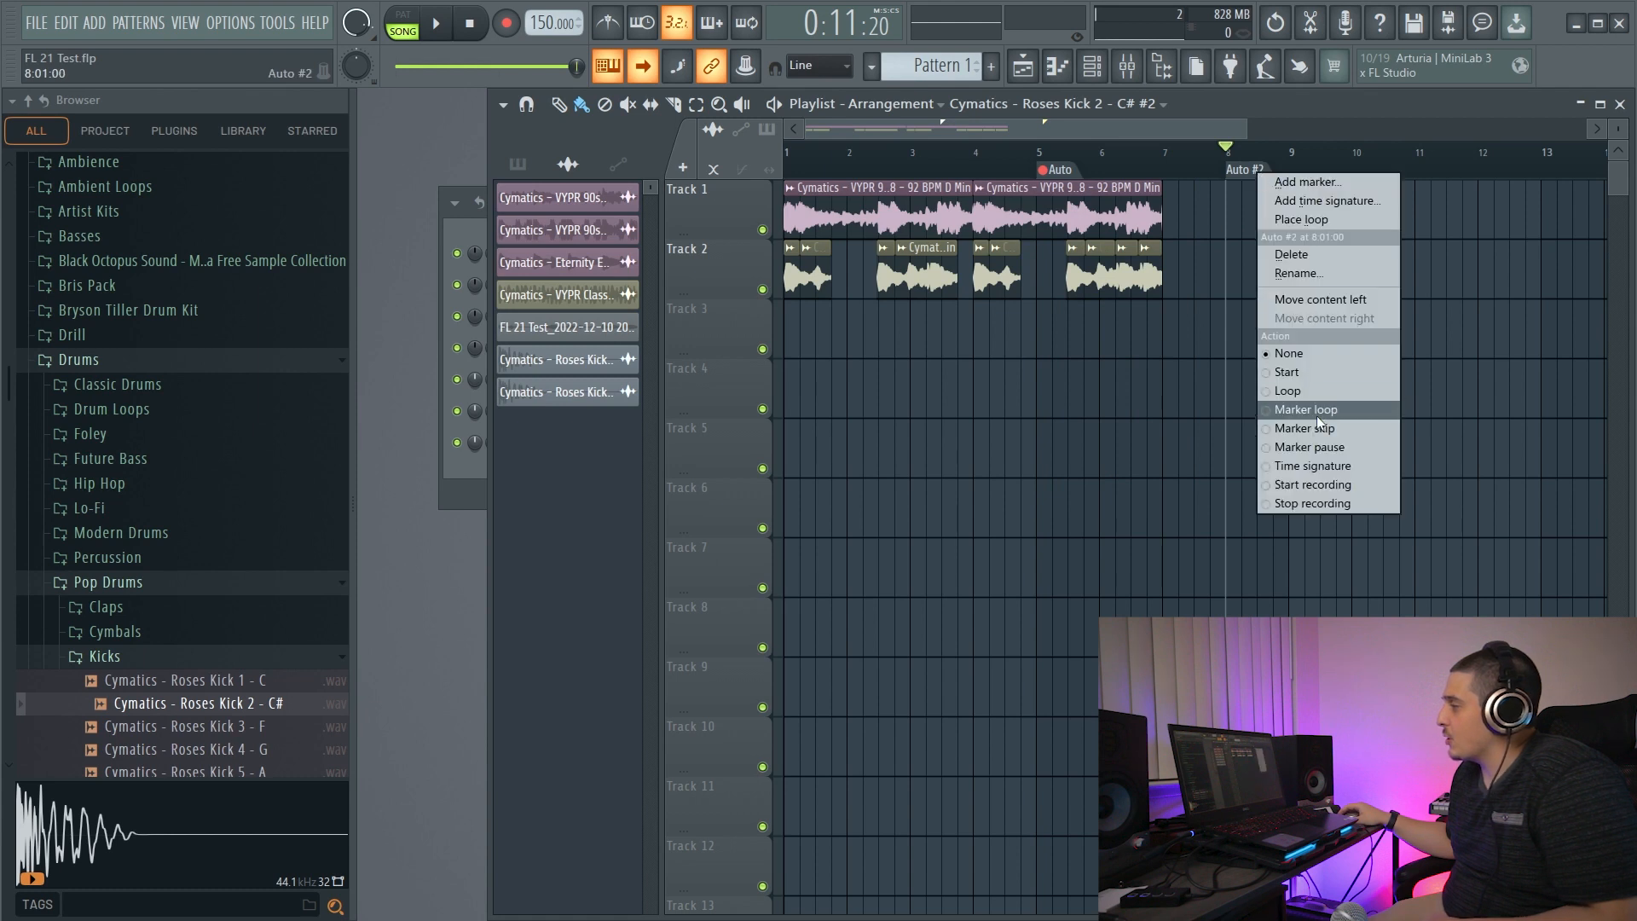
click(1279, 501)
click(1023, 152)
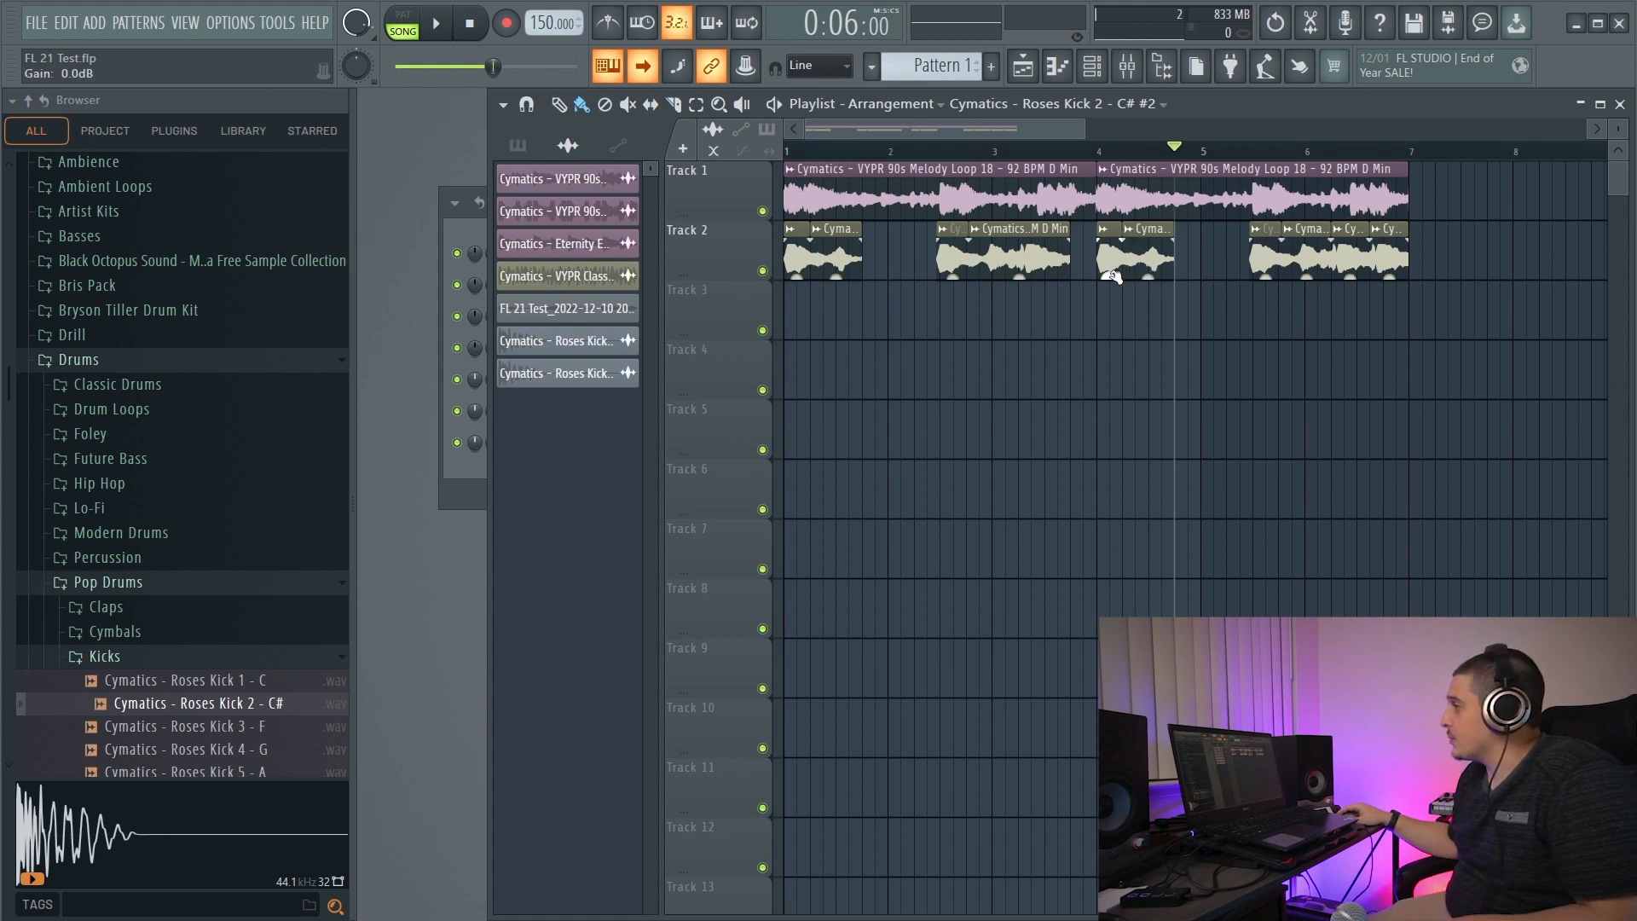
Adjust the gain of the second melody loop clip on Track 1 and move it to 3:11:00, overlapping the first clip.
mouse_move(1263, 216)
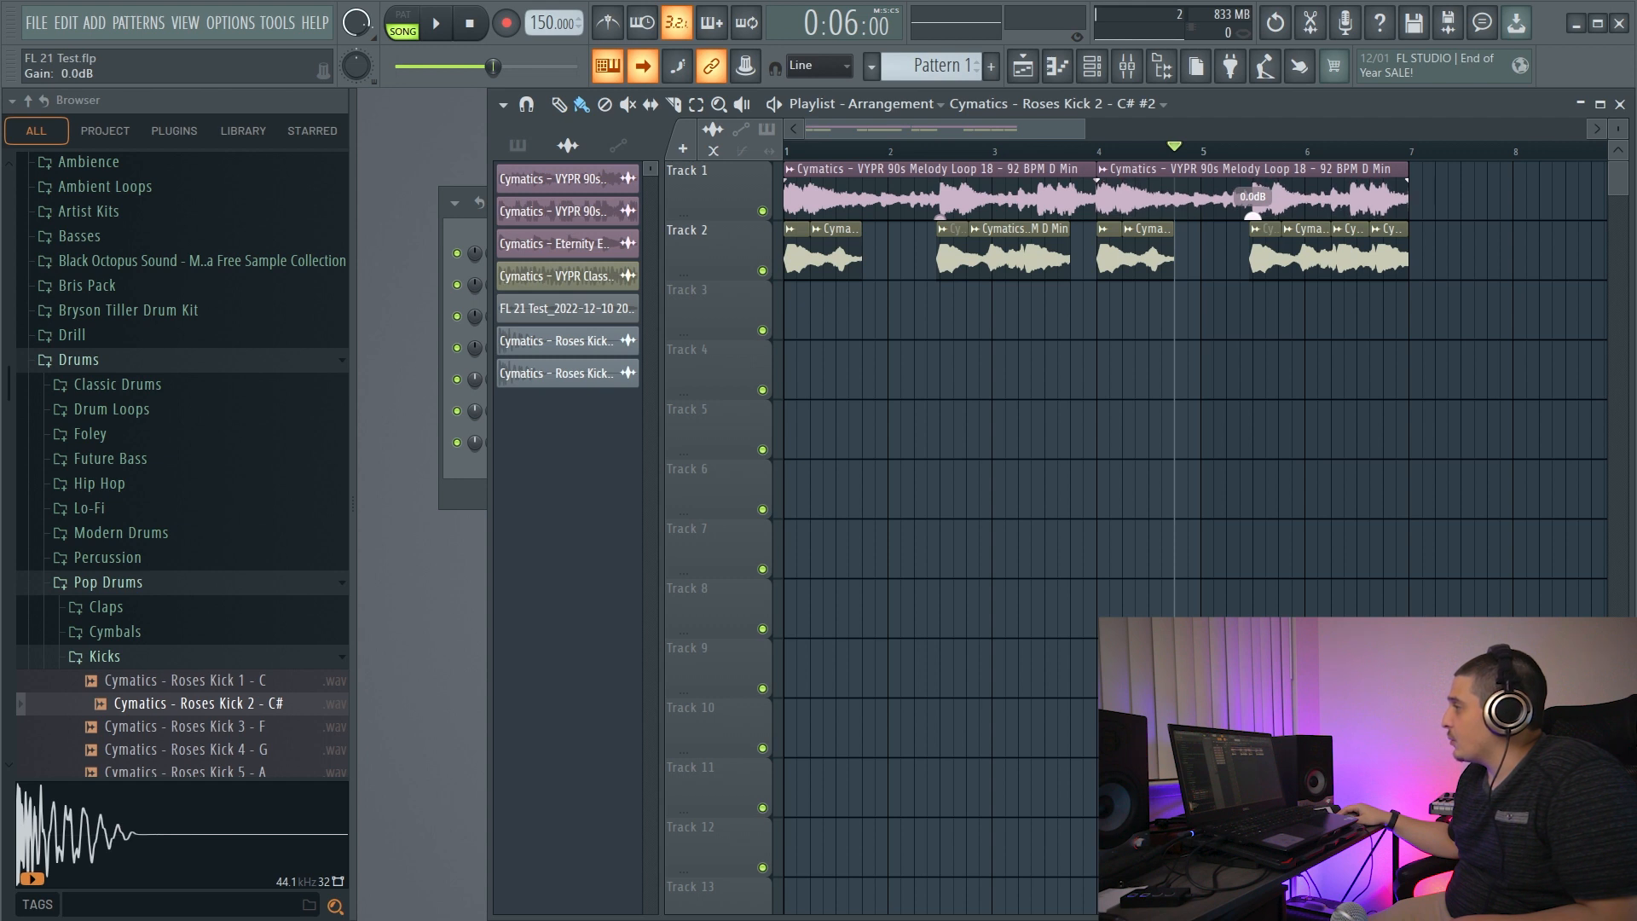
mouse_move(1253, 217)
mouse_down()
mouse_move(1253, 238)
mouse_move(1253, 217)
mouse_up()
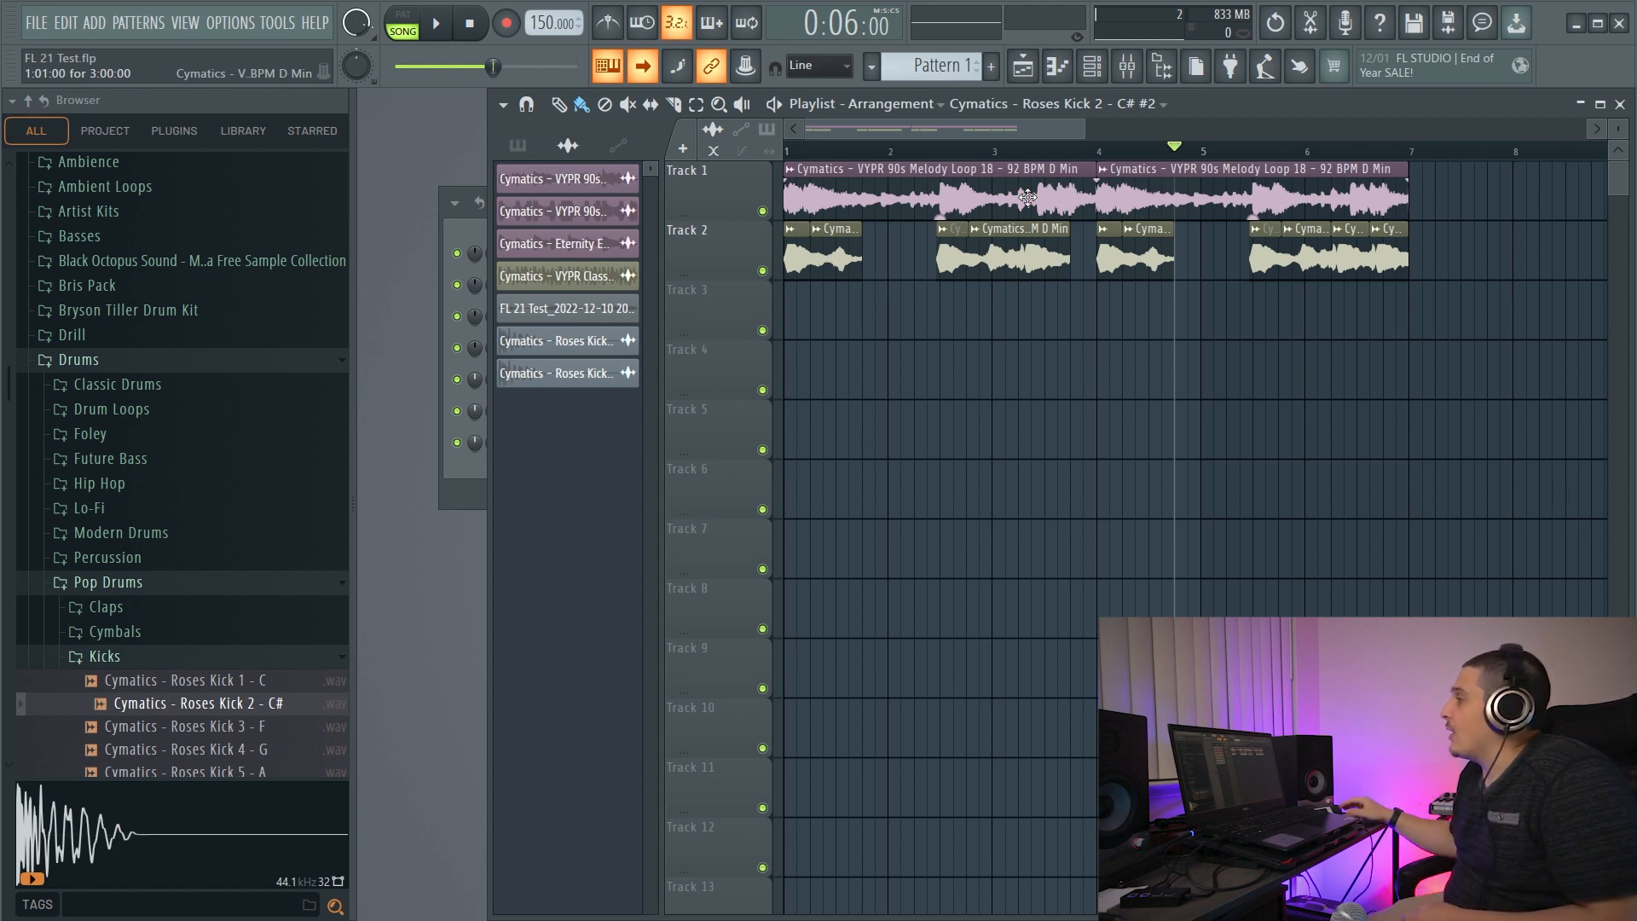
drag(1253, 216, 1150, 193)
click(1059, 153)
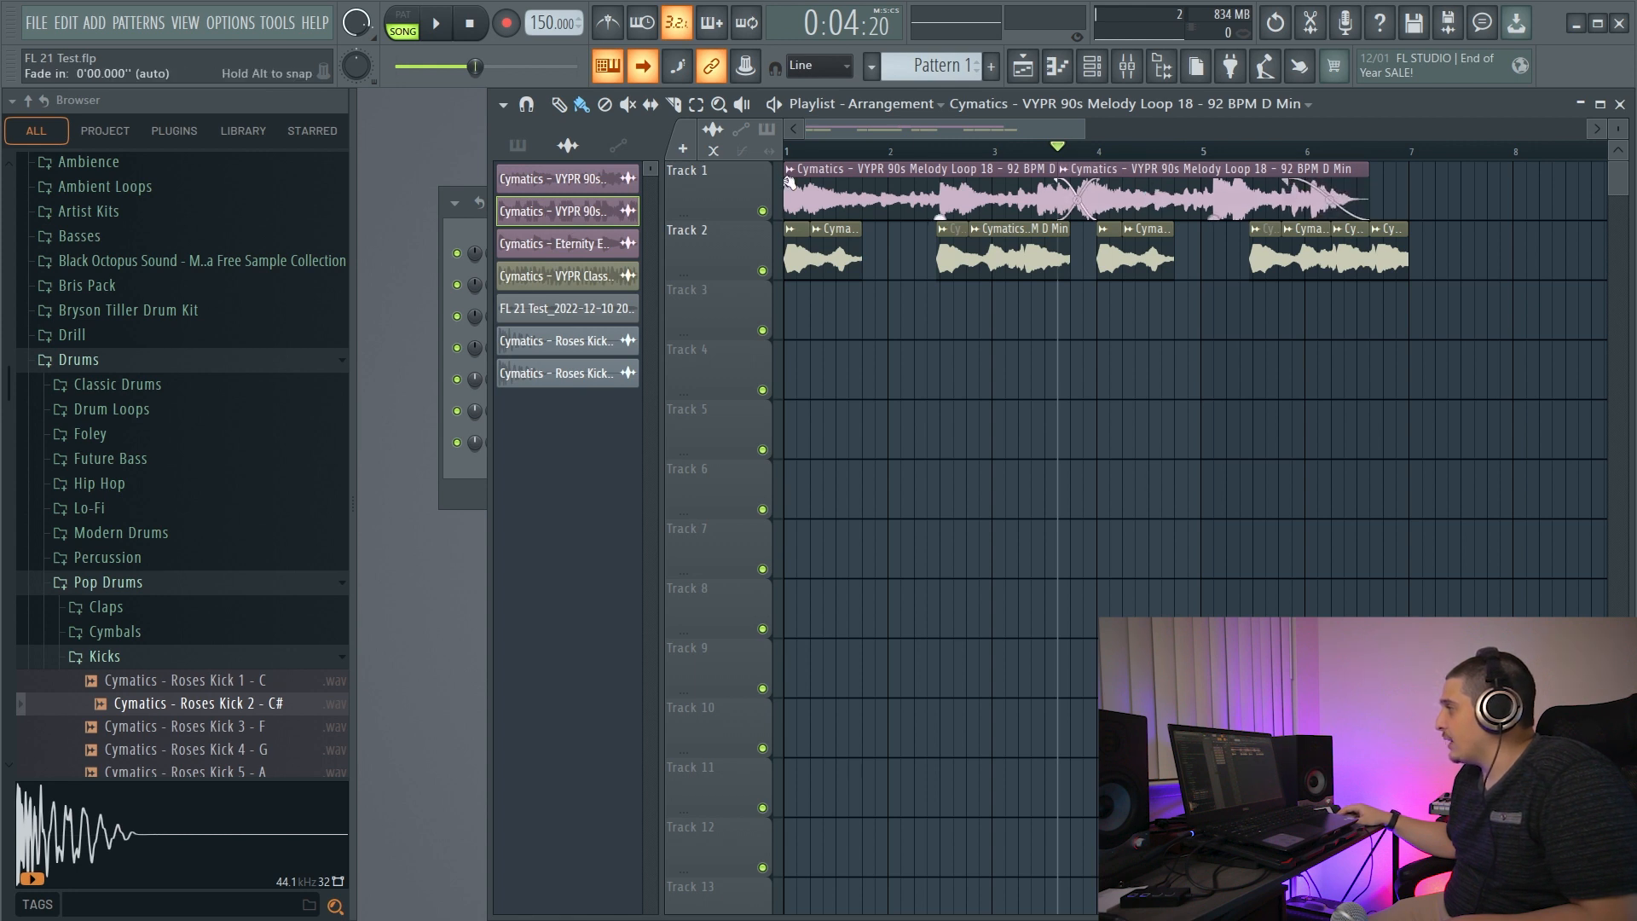
Give the first melody loop clip a fade-in of about 0.617 seconds and move the second clip to 3:15:00.
drag(786, 177, 857, 187)
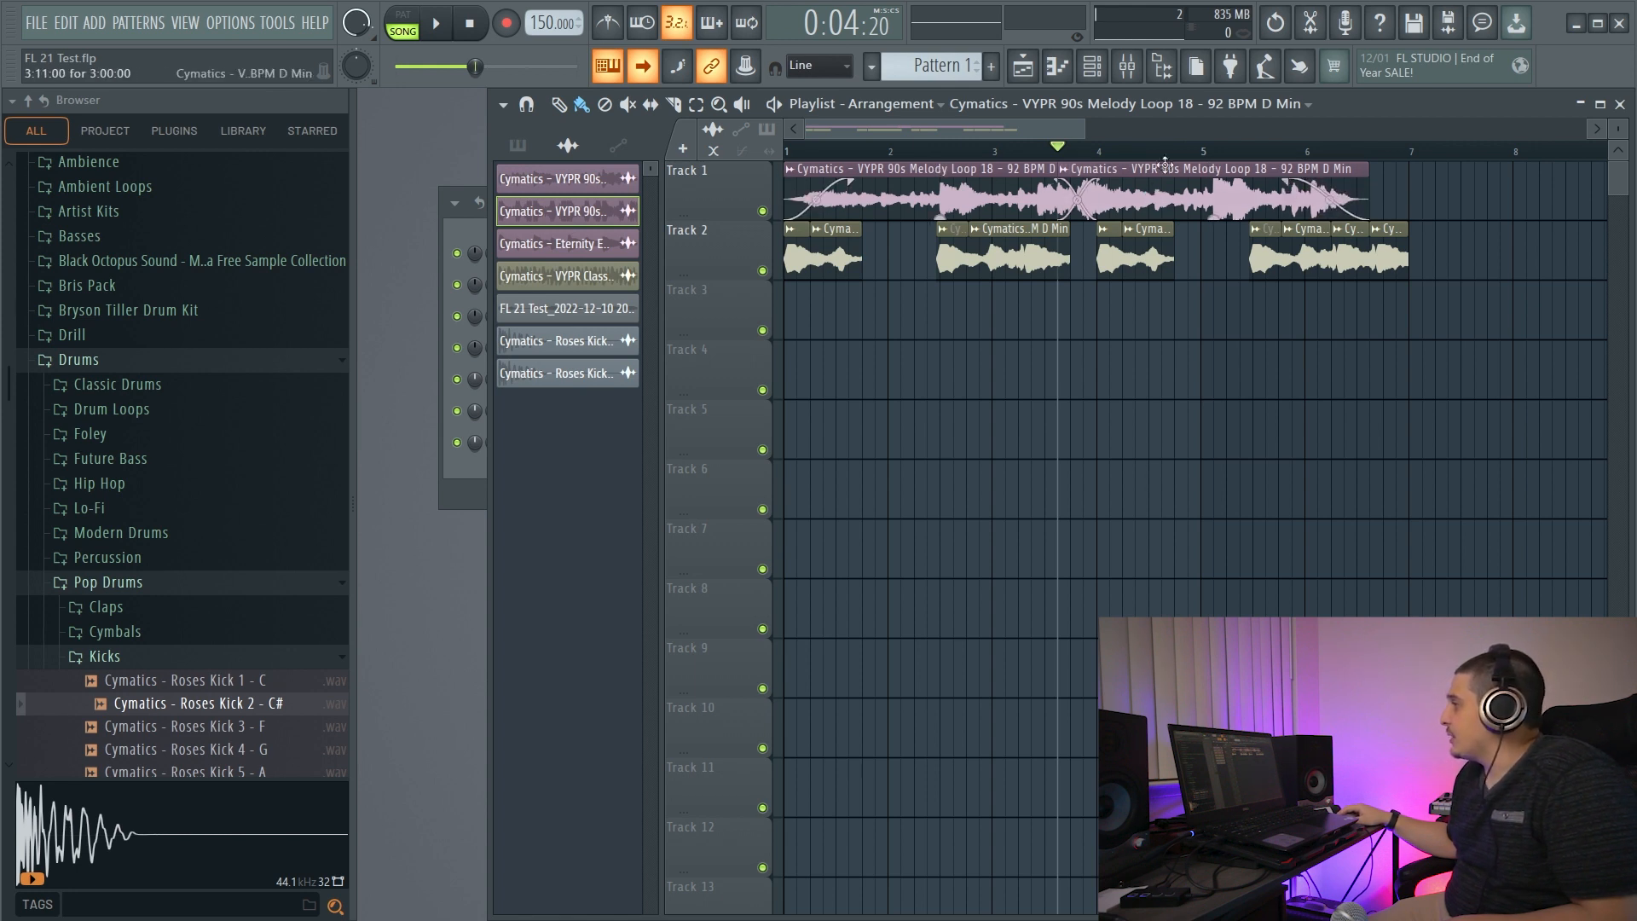
drag(1095, 168, 1119, 169)
right_click(1092, 168)
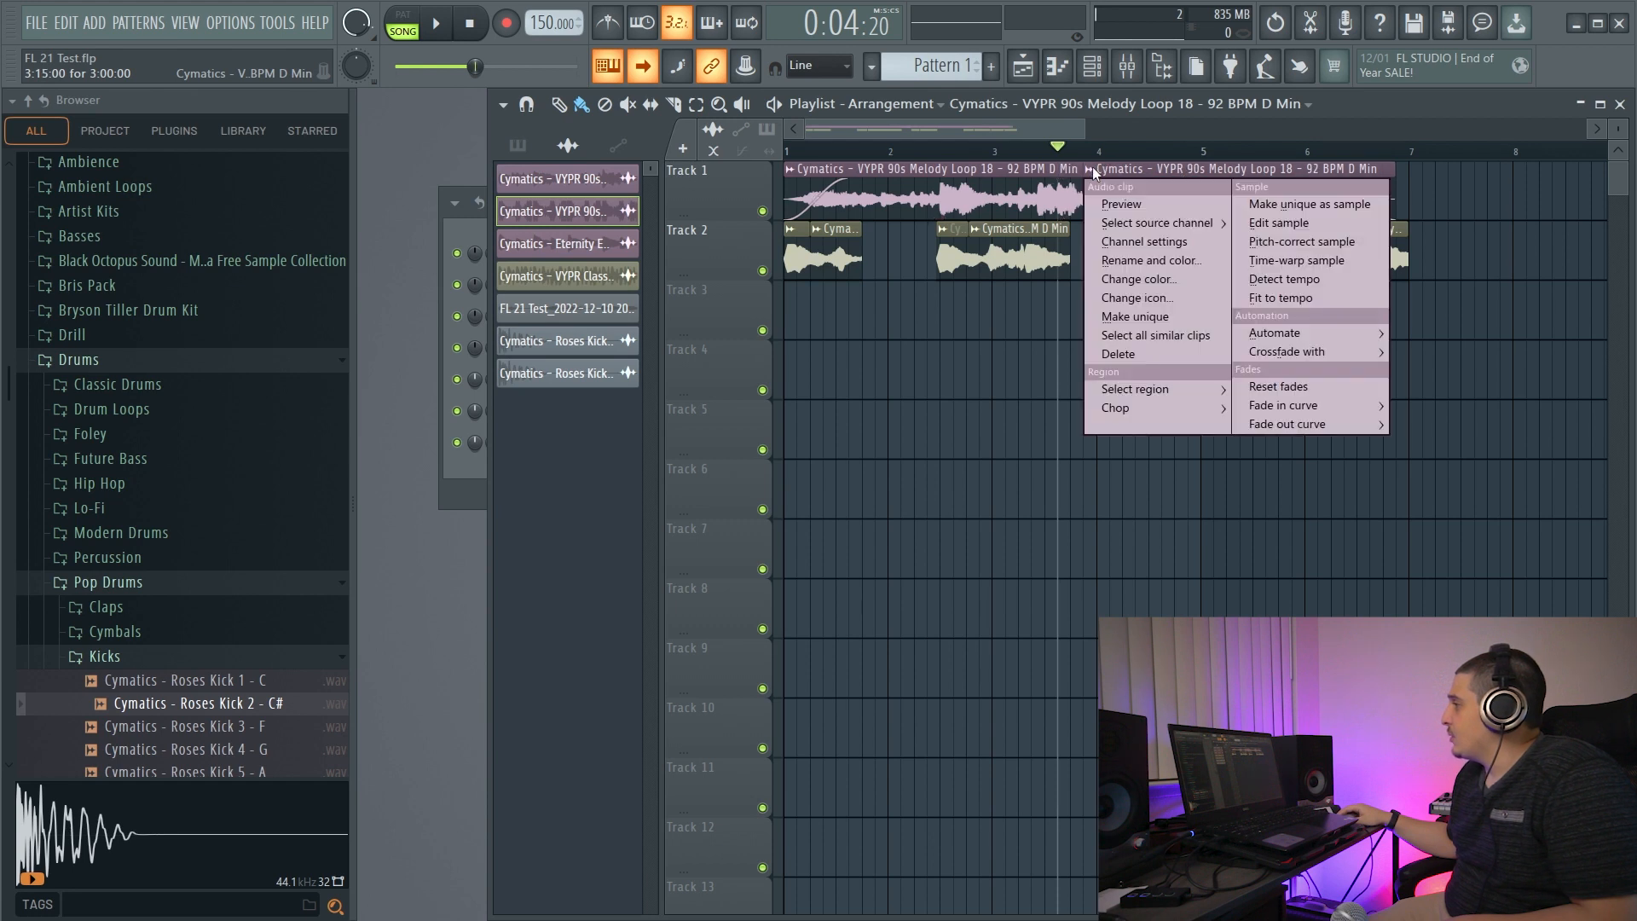
click(853, 180)
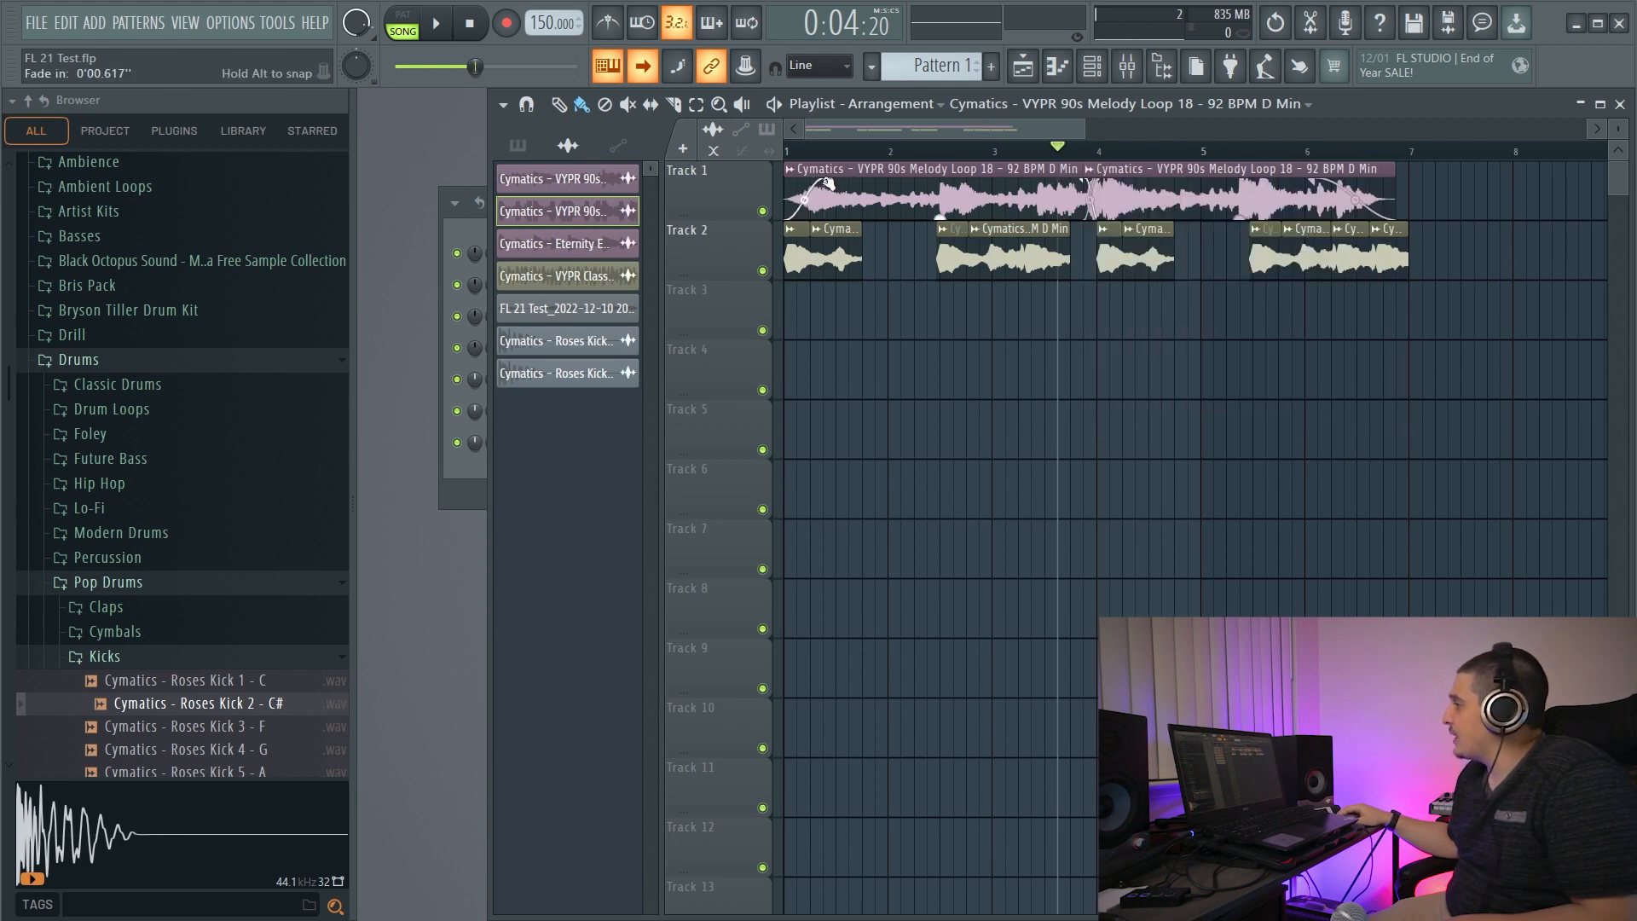
Lengthen the first melody loop clip's fade-in to about one bar and move the second clip to 3:07:00.
drag(828, 182, 897, 182)
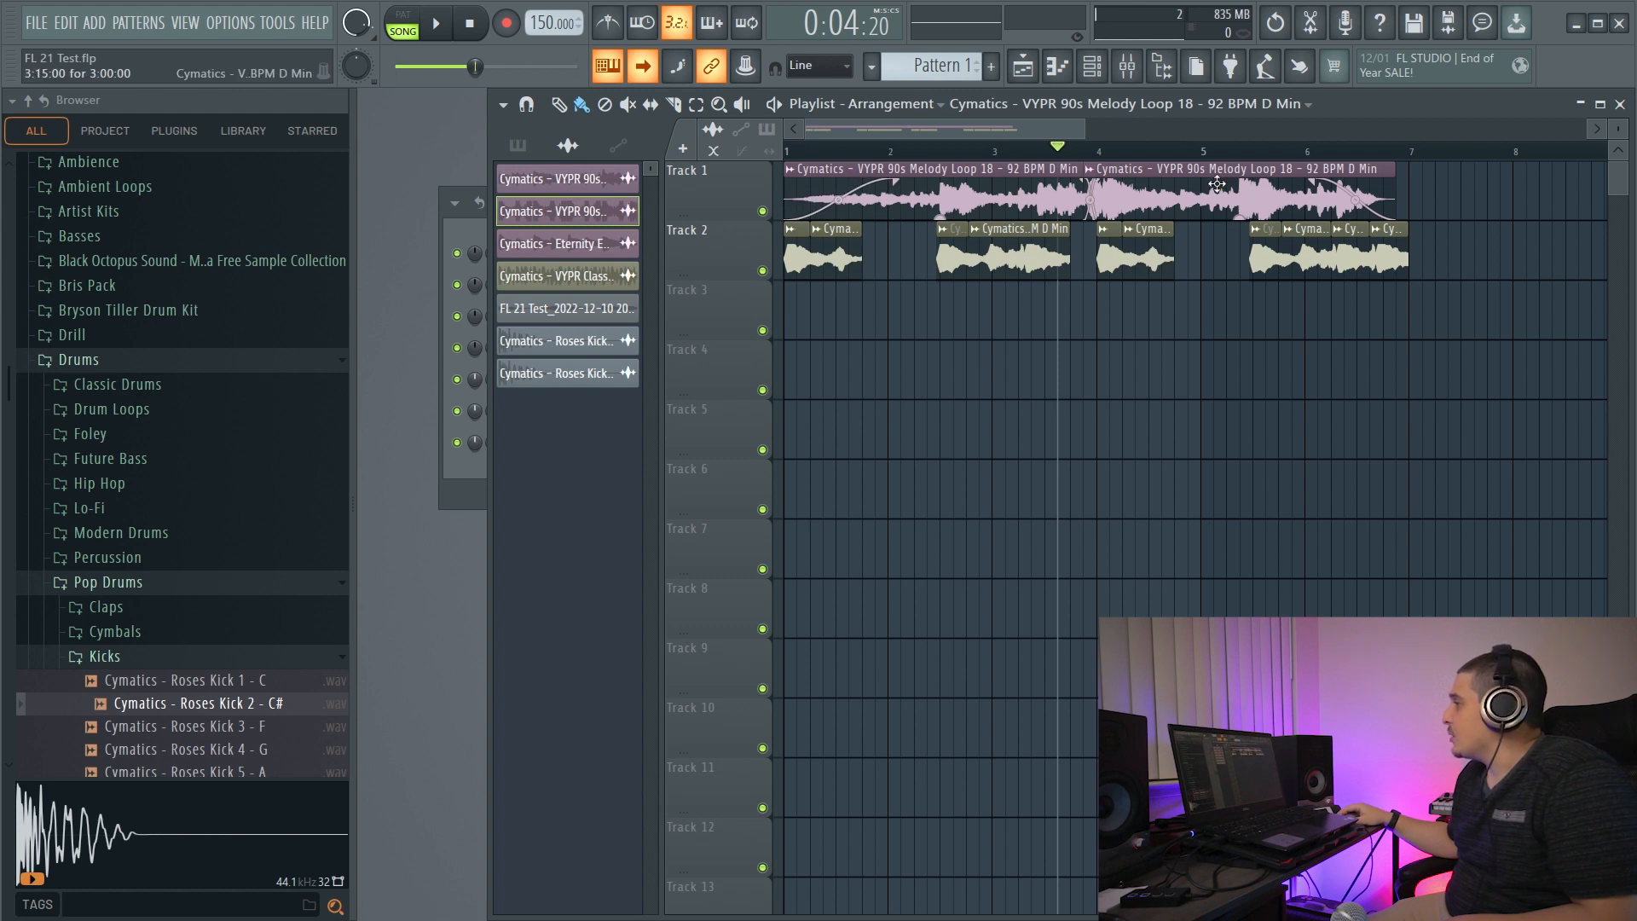
drag(1217, 183, 1164, 173)
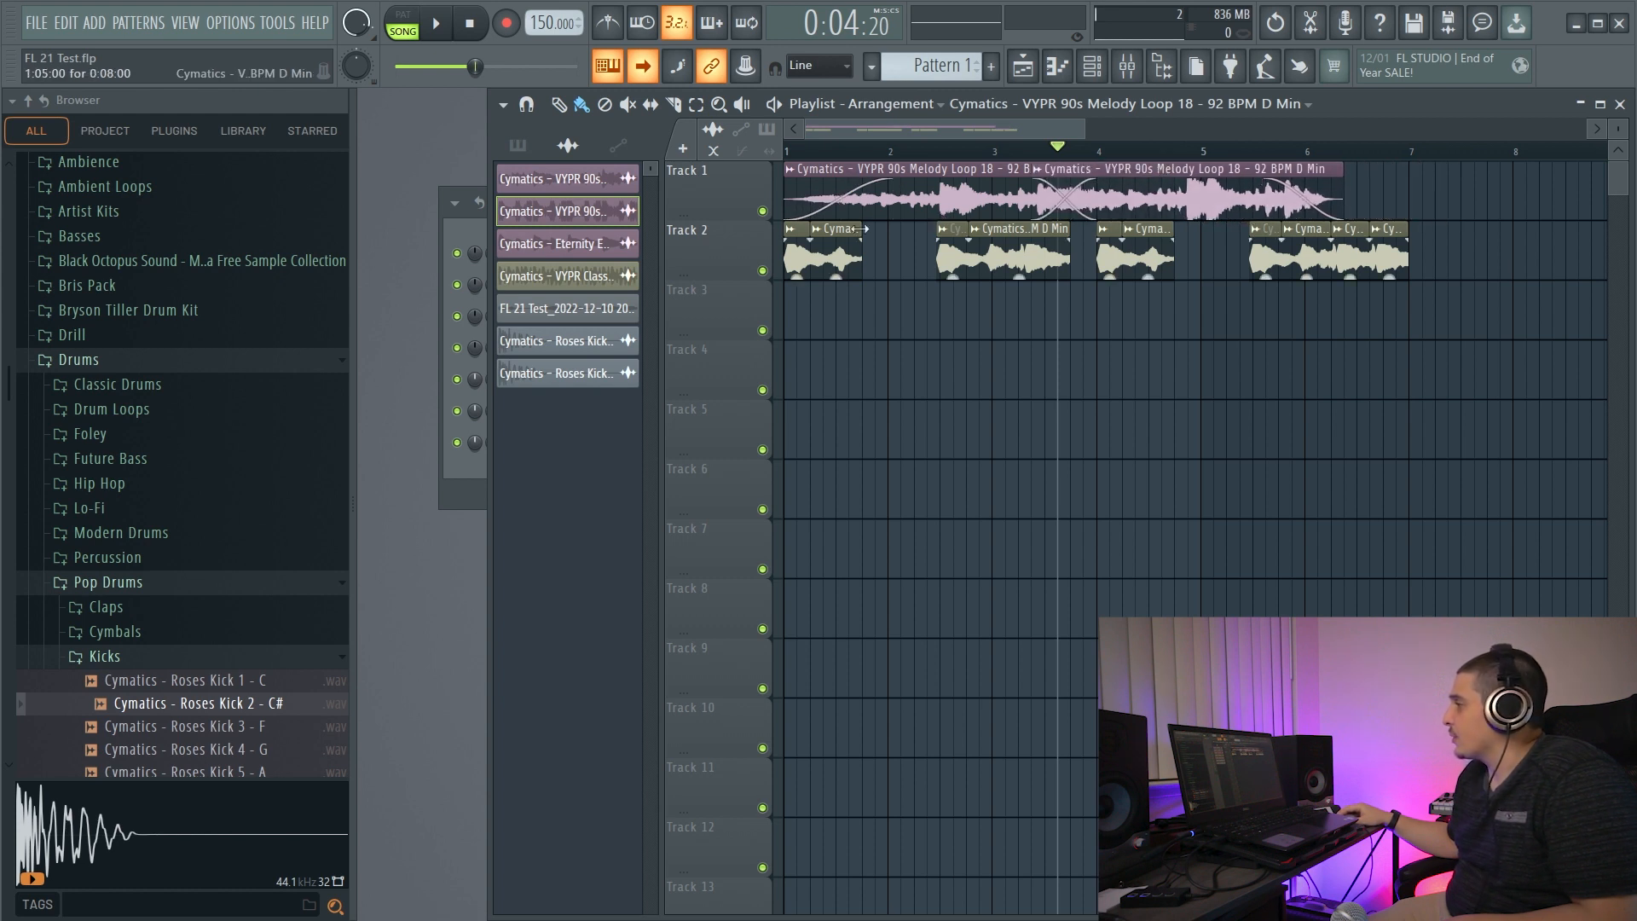
mouse_move(895, 182)
mouse_down()
mouse_move(852, 183)
mouse_move(936, 186)
mouse_move(889, 183)
mouse_up()
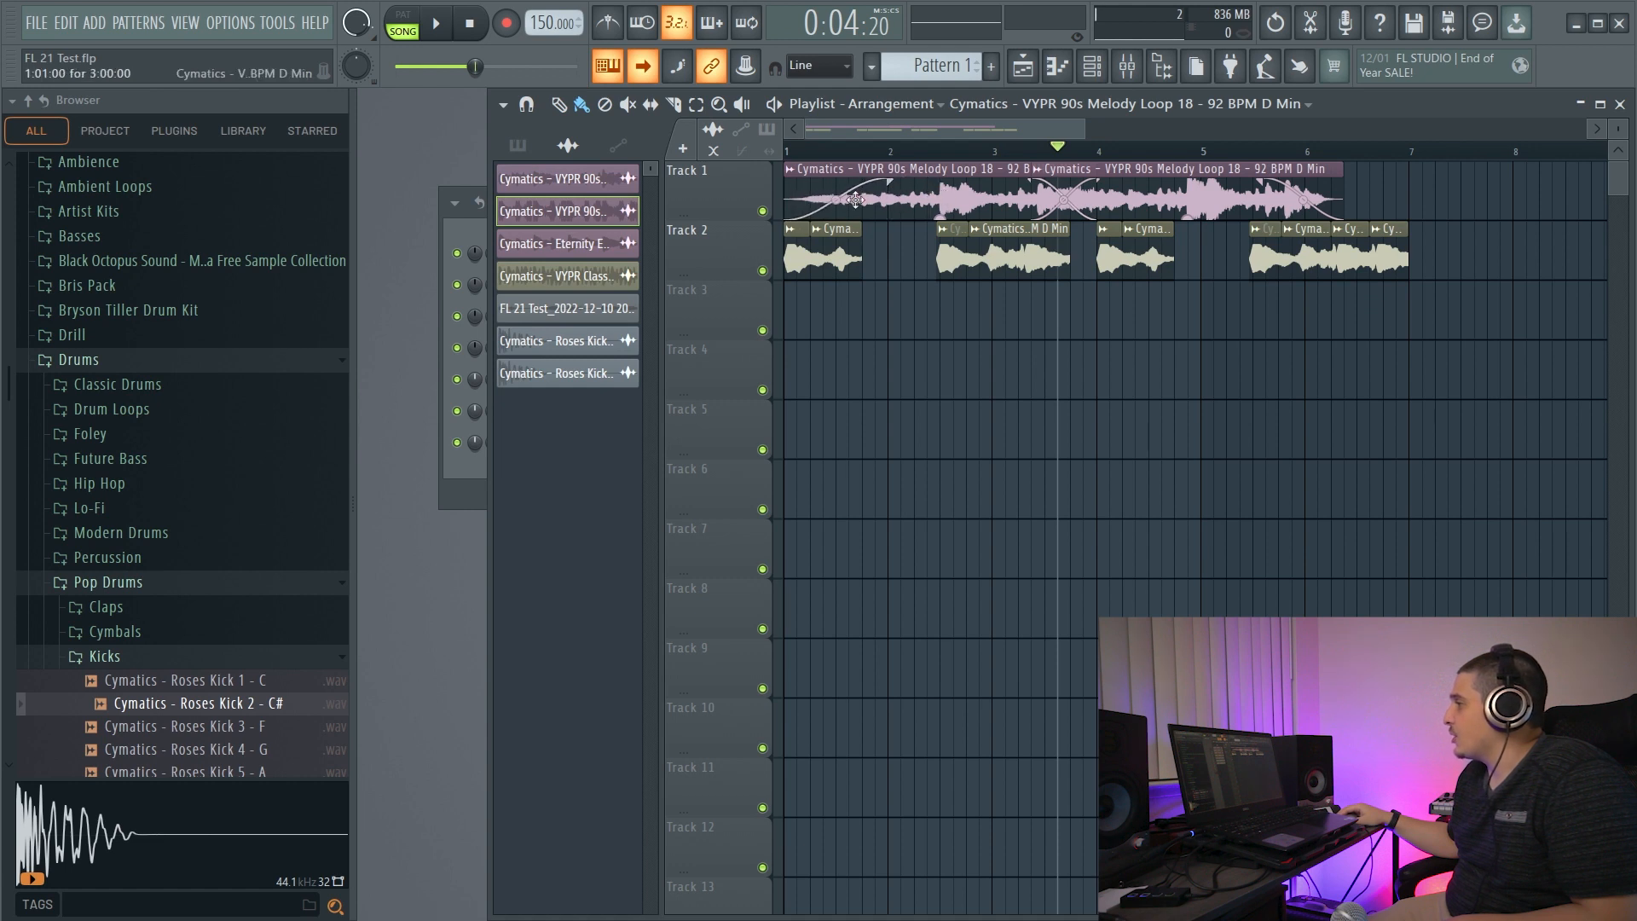
Turn off Show gain previews and move the second melody loop clip to 4:05:00, clear of the first clip.
click(741, 129)
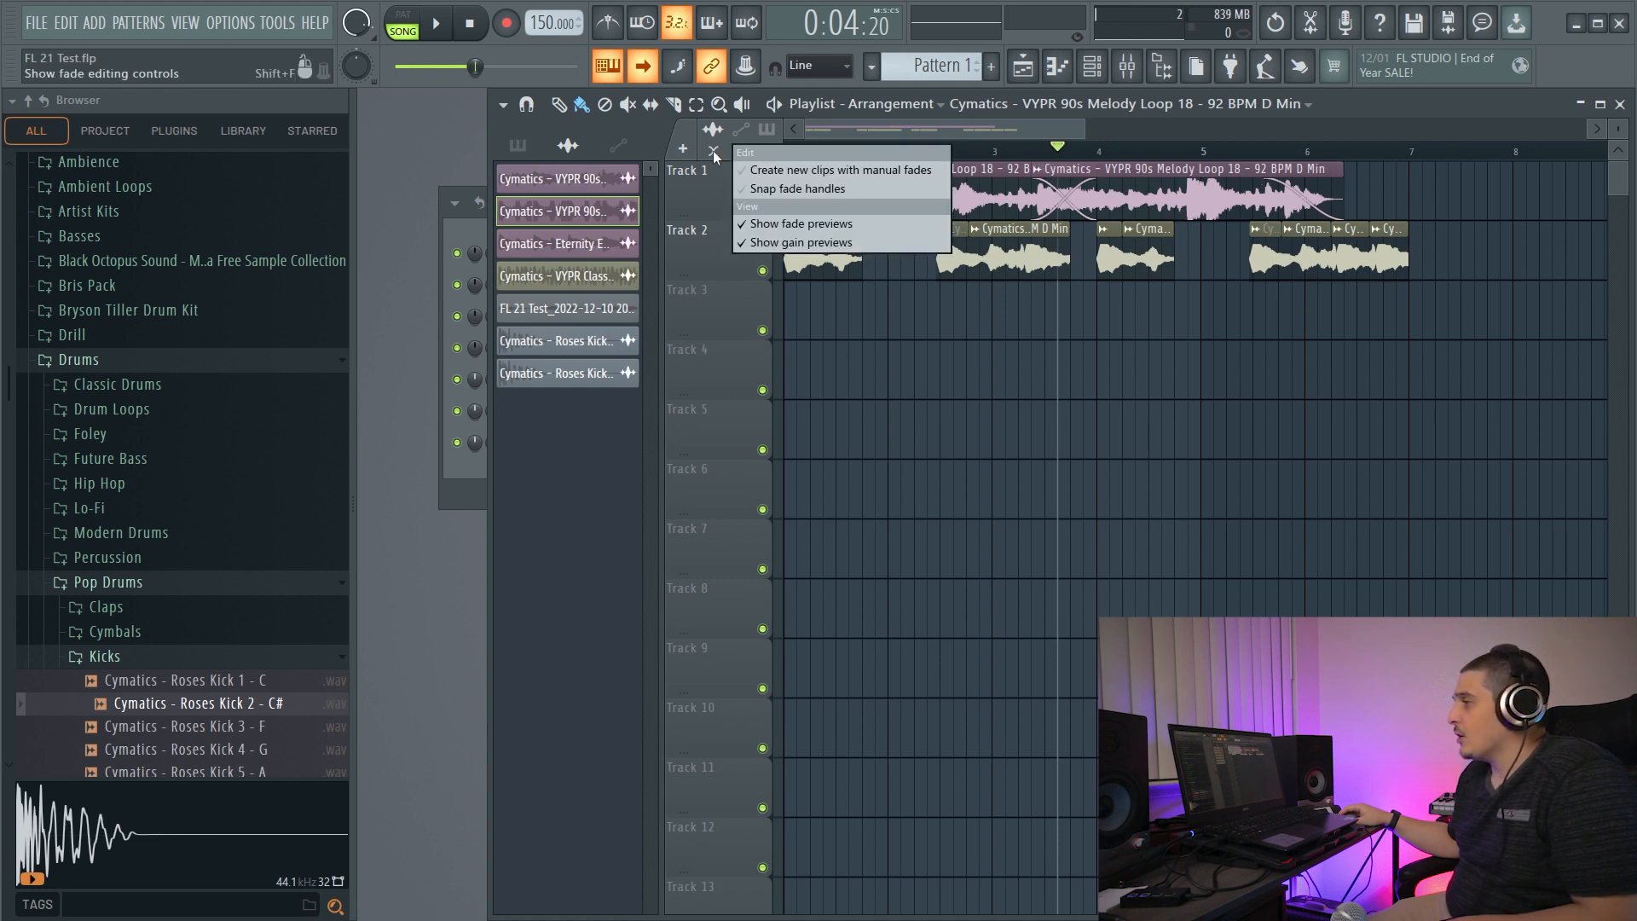
click(825, 243)
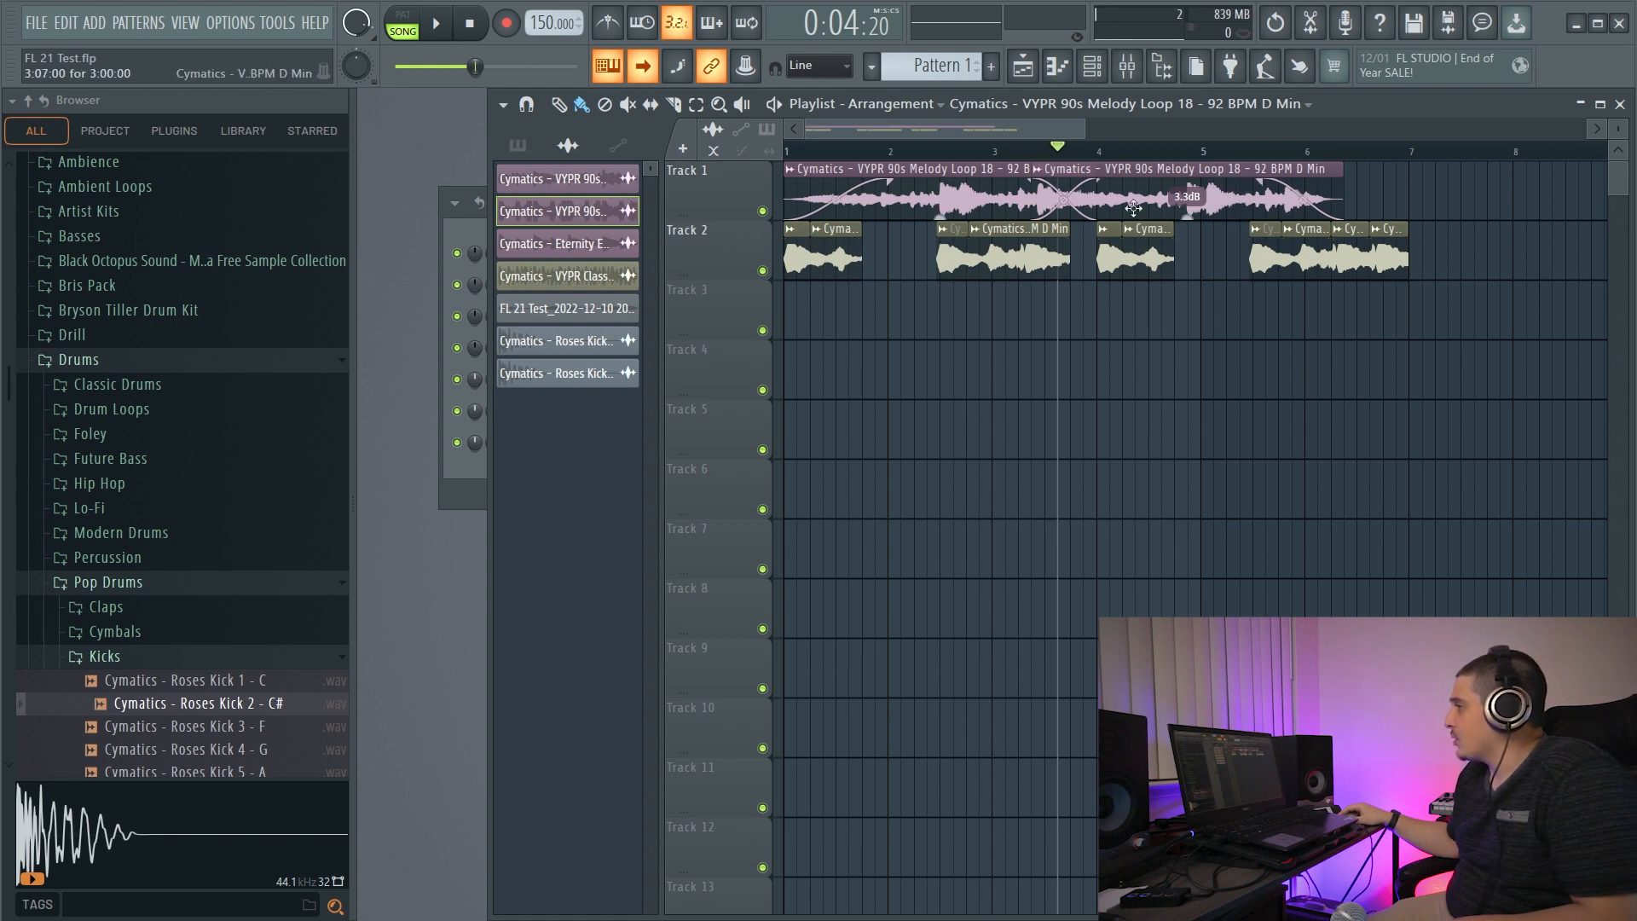
drag(1133, 207, 1213, 207)
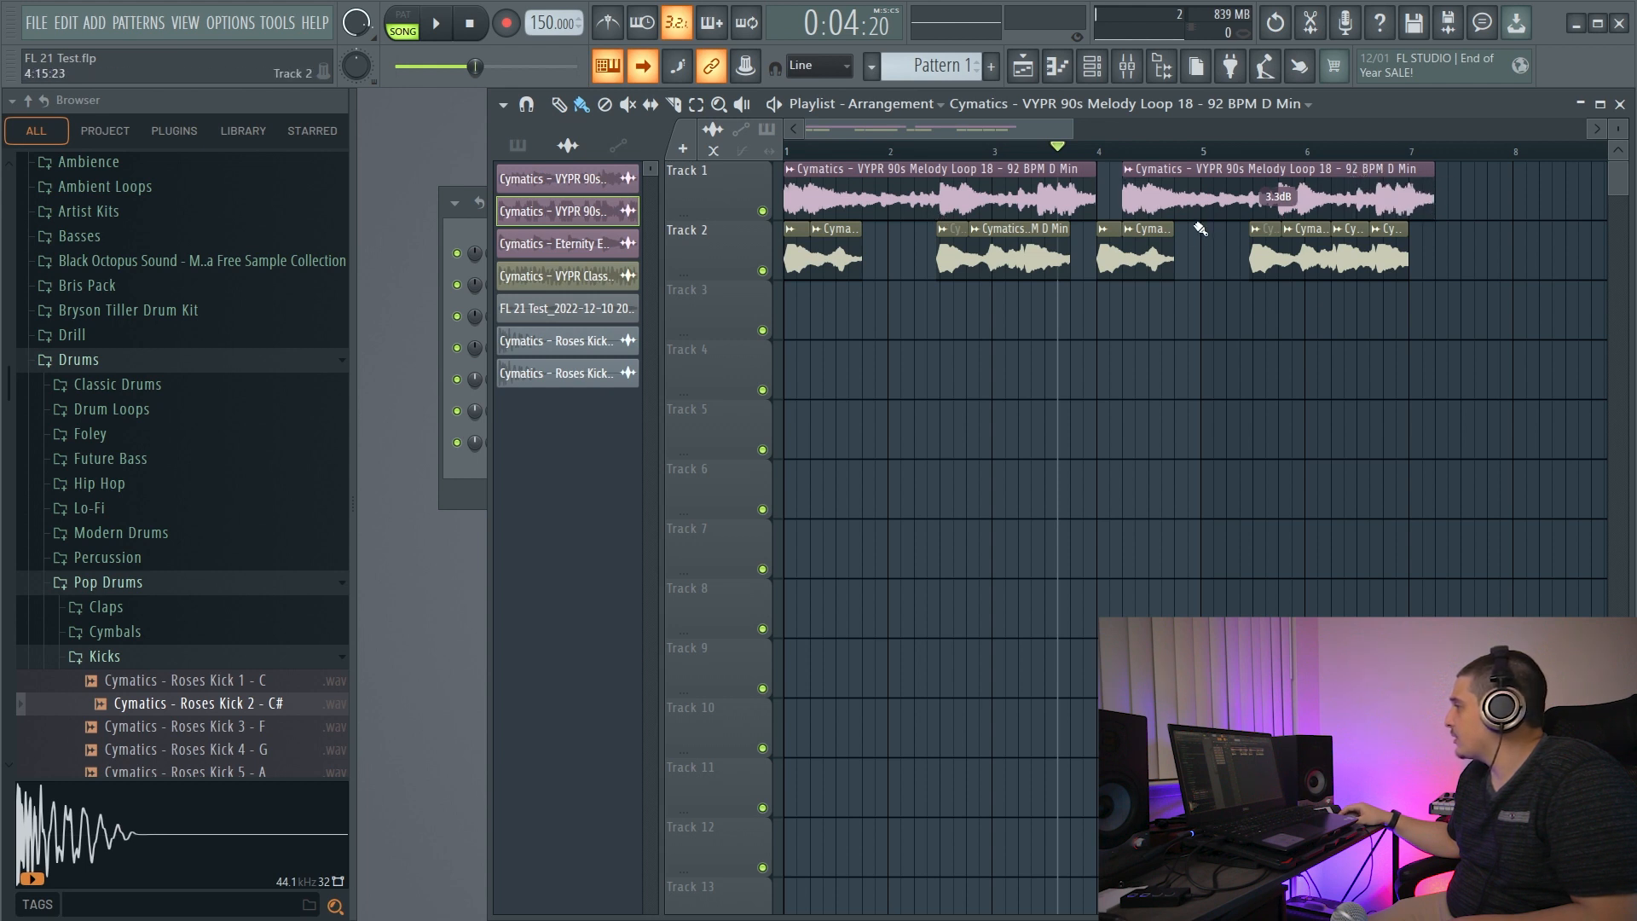
Toggle Show gain previews on and off again, and set the second melody loop clip's gain to 0.9 dB.
click(741, 129)
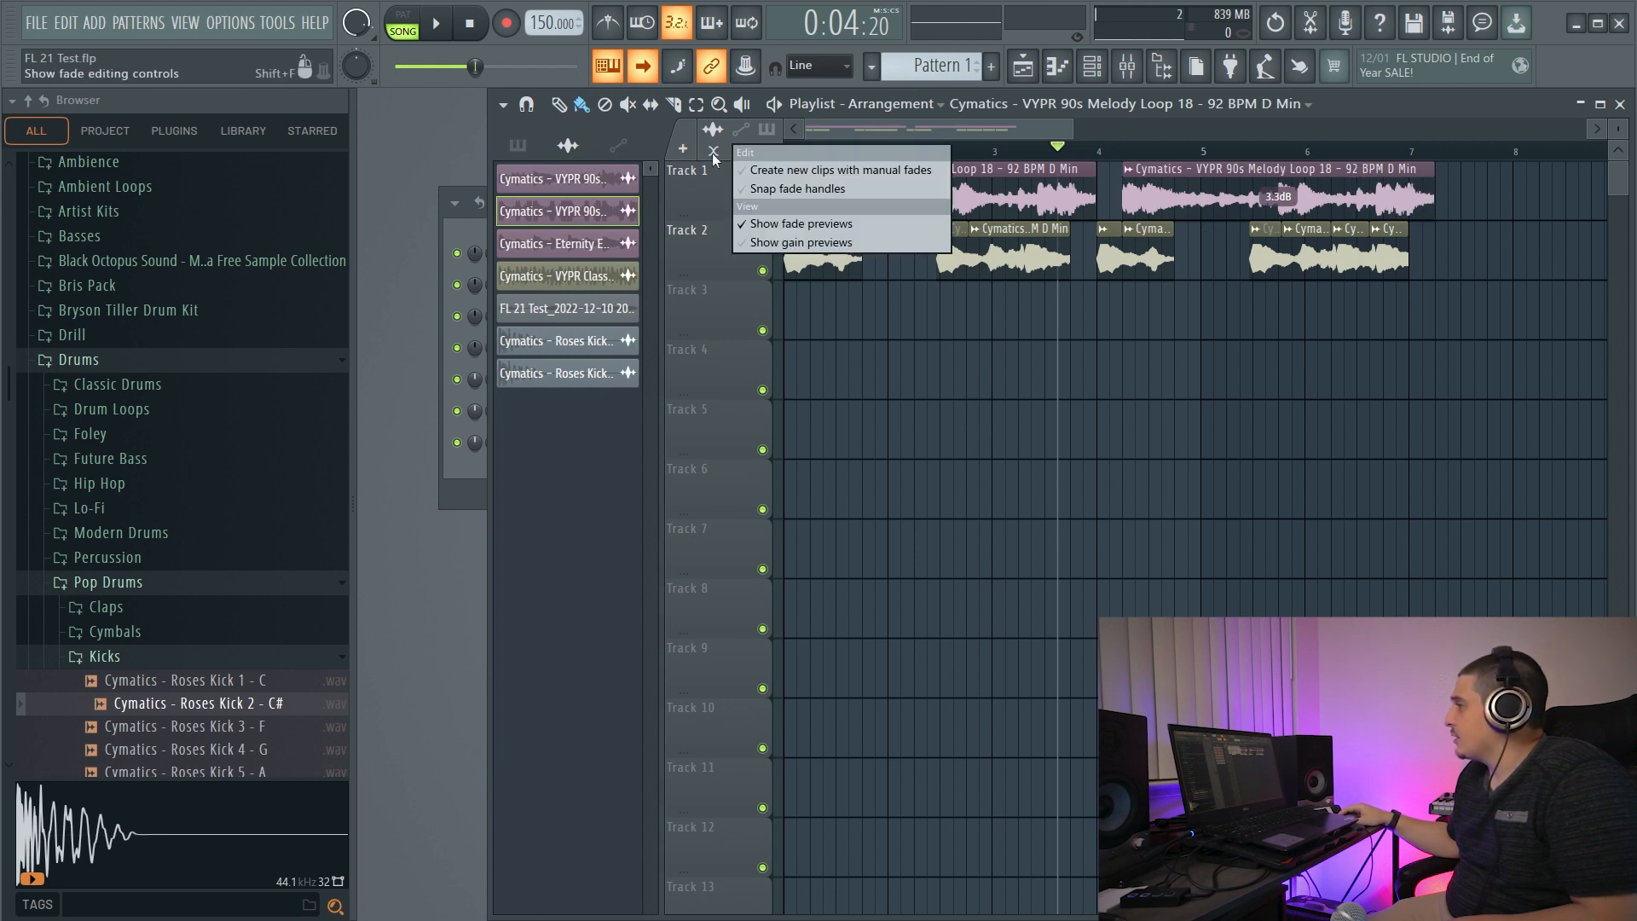
click(789, 242)
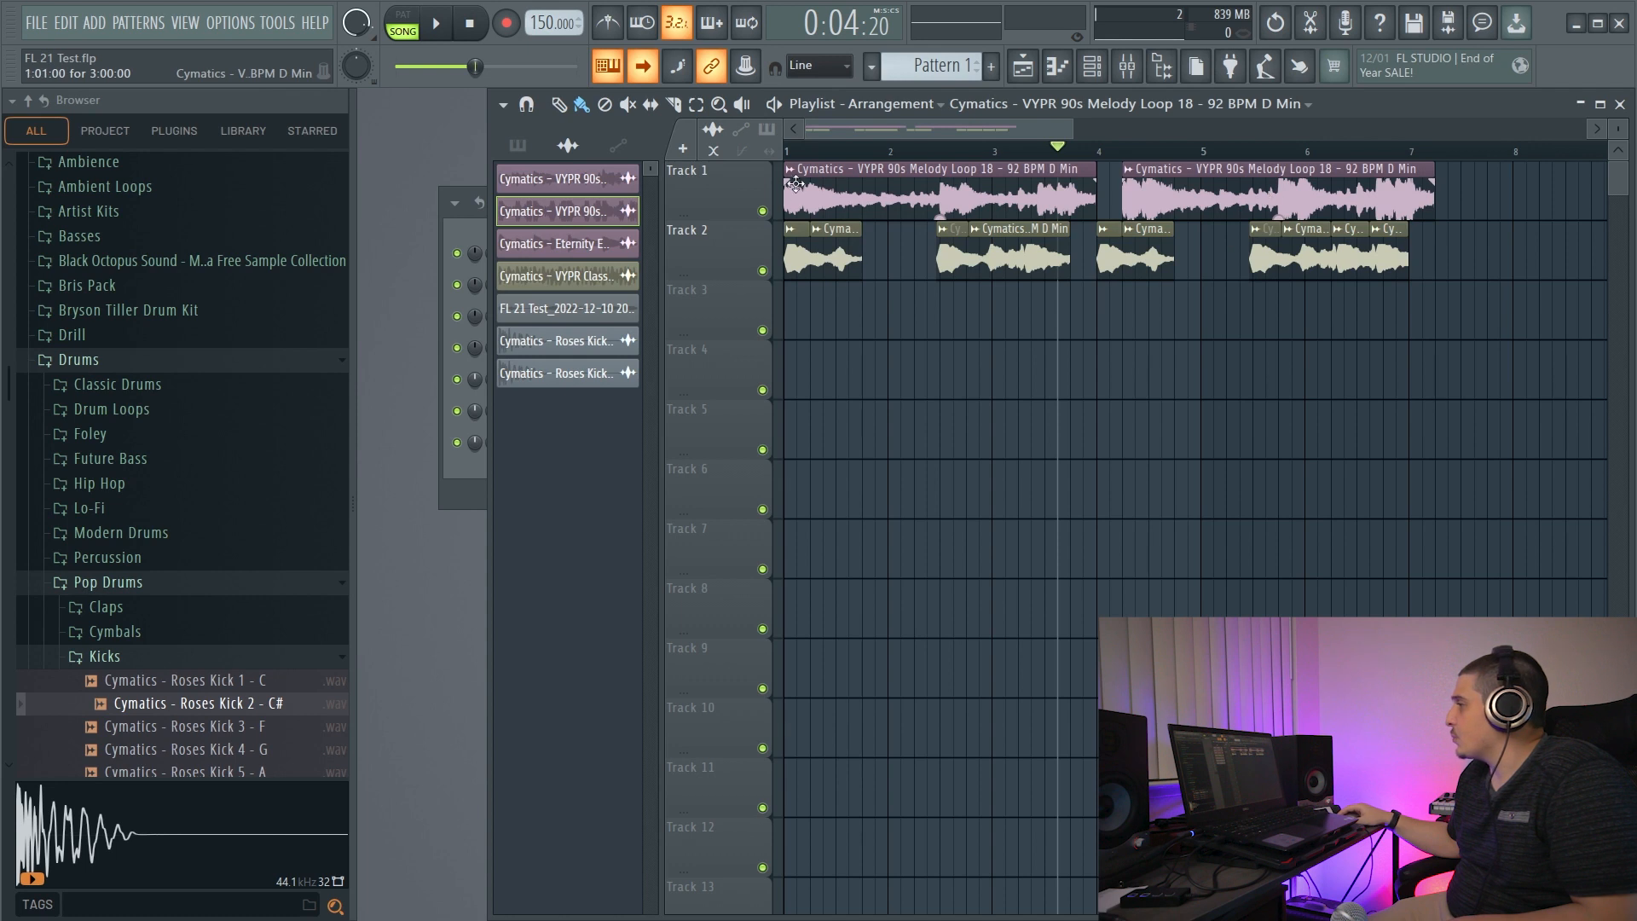
click(741, 129)
click(751, 248)
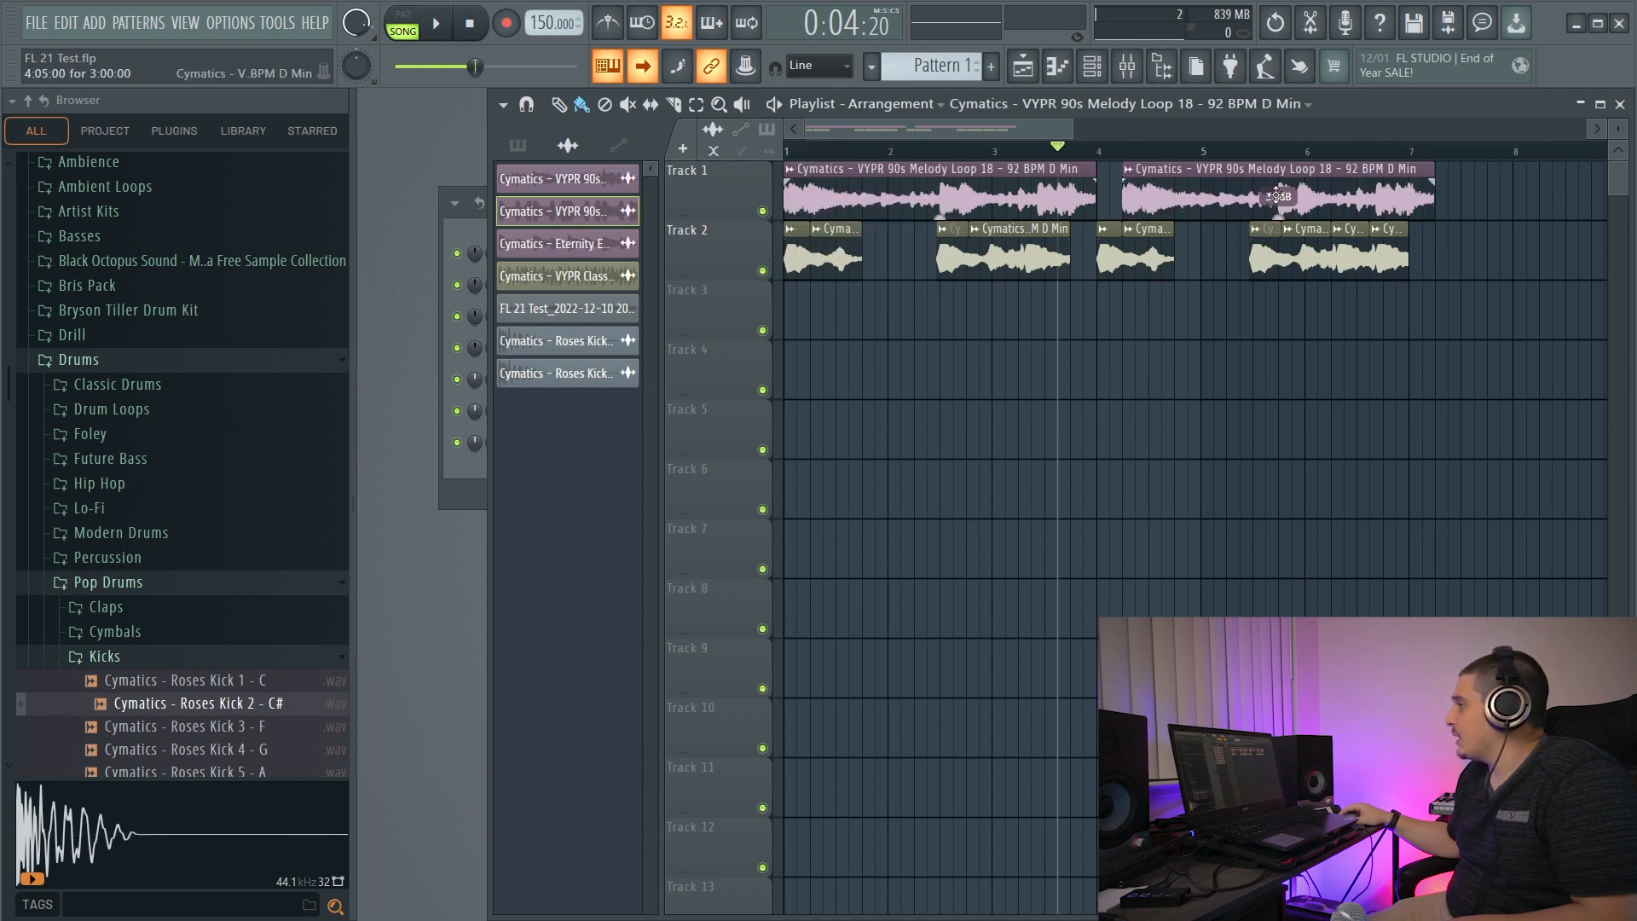
drag(1274, 209, 1278, 216)
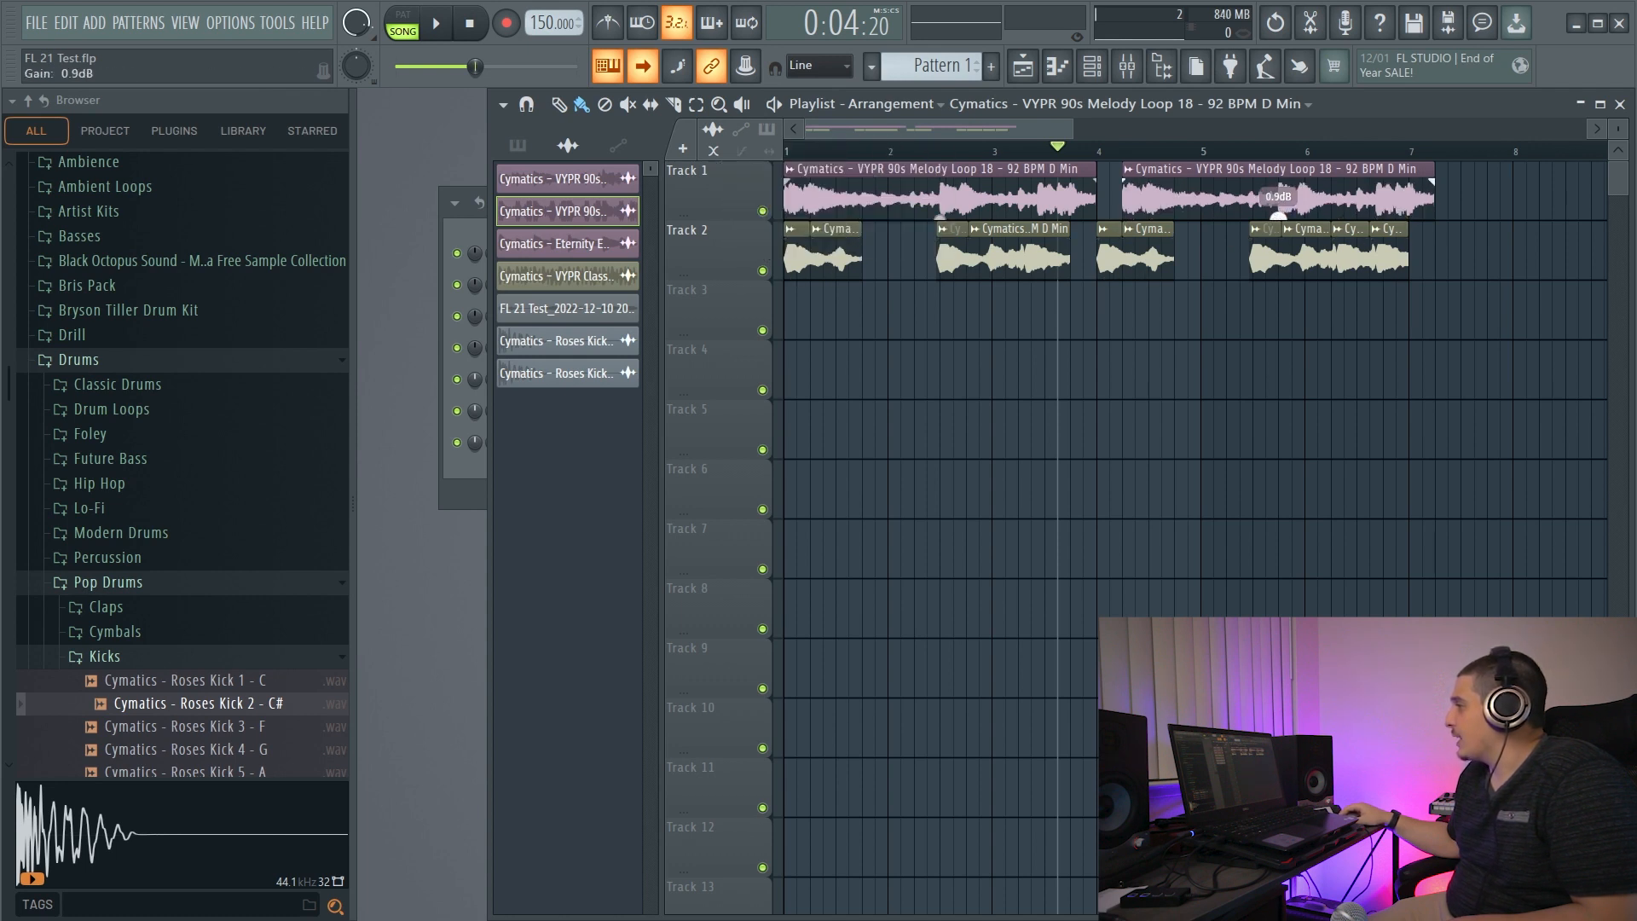
Toggle Show fade previews off and back on, overlapping the two melody loop clips on Track 1 for comparison.
click(741, 129)
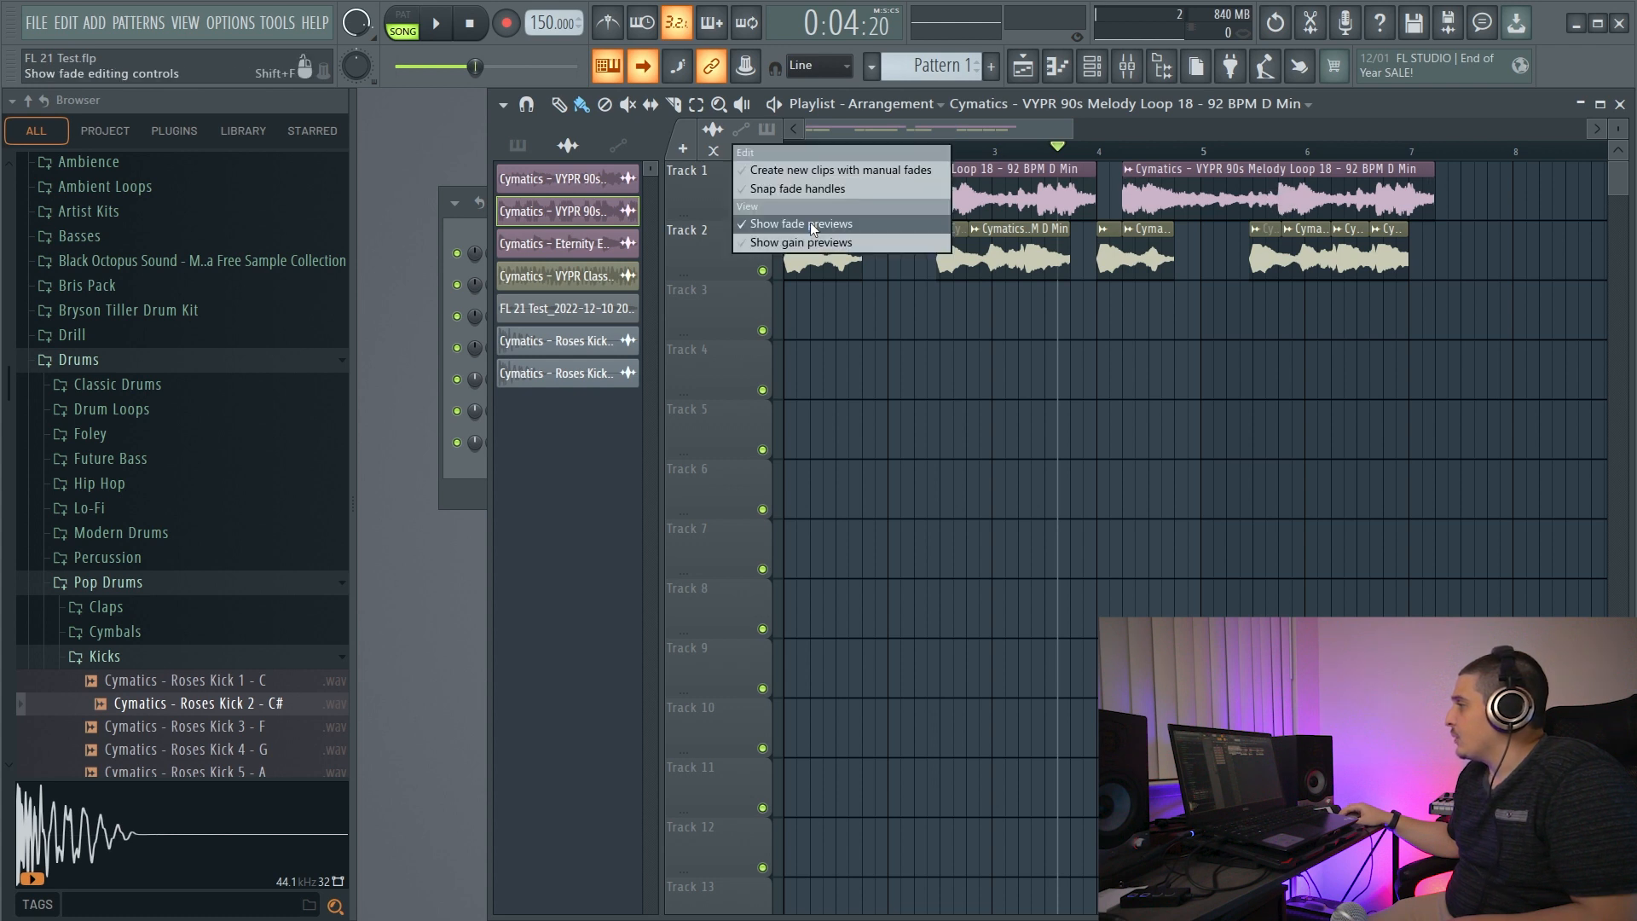
click(811, 222)
drag(1264, 191, 1161, 191)
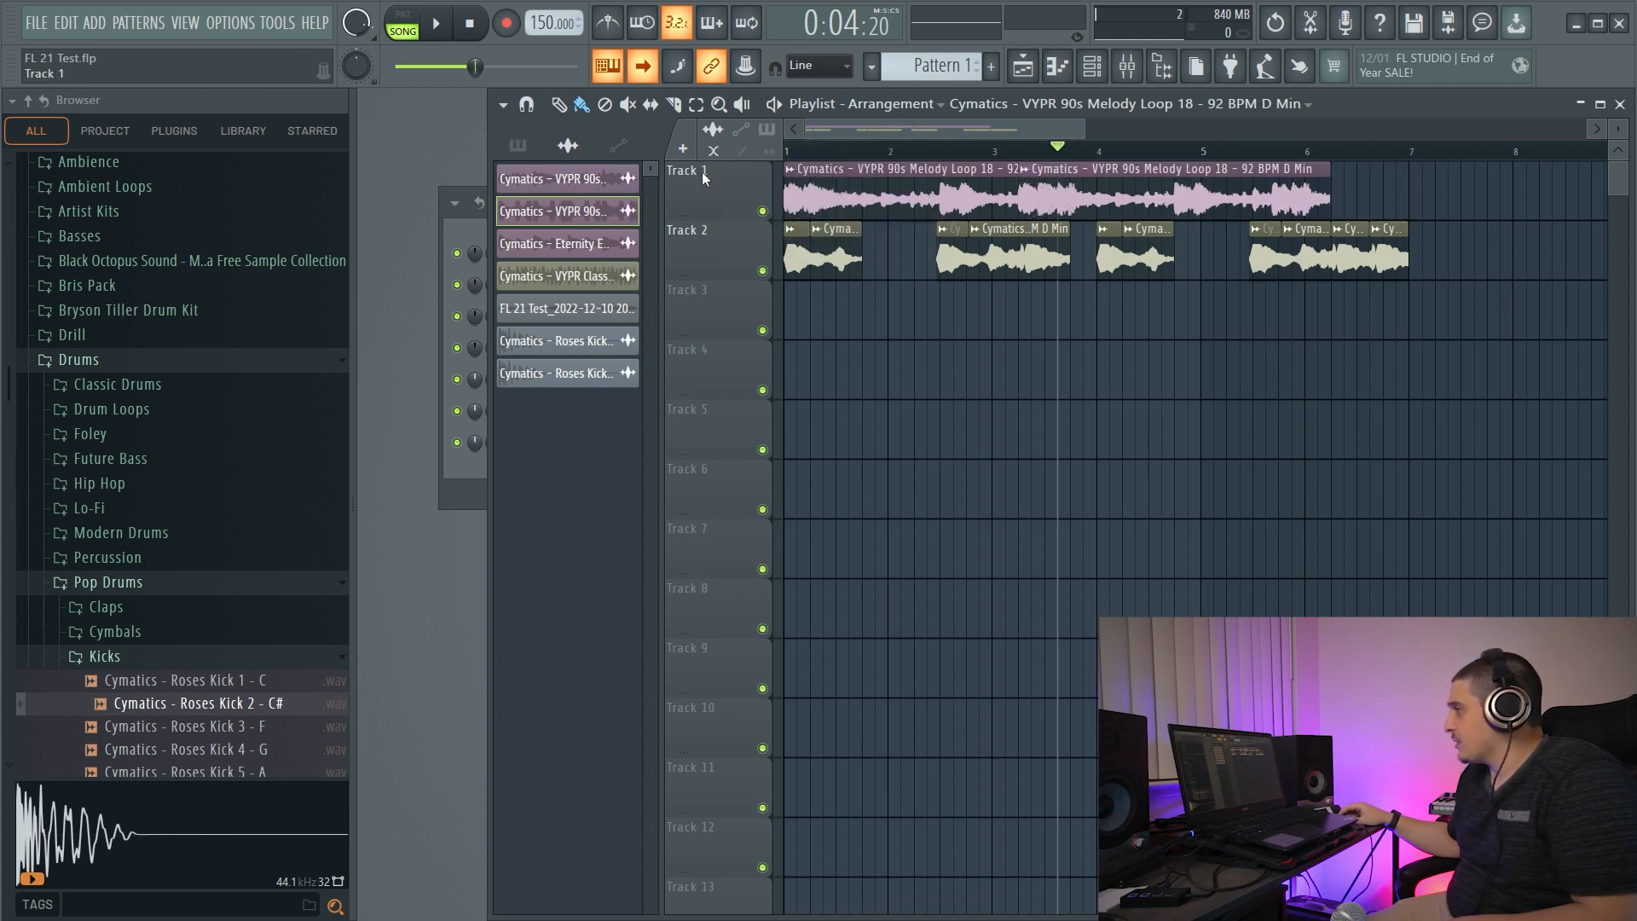
click(741, 128)
click(792, 222)
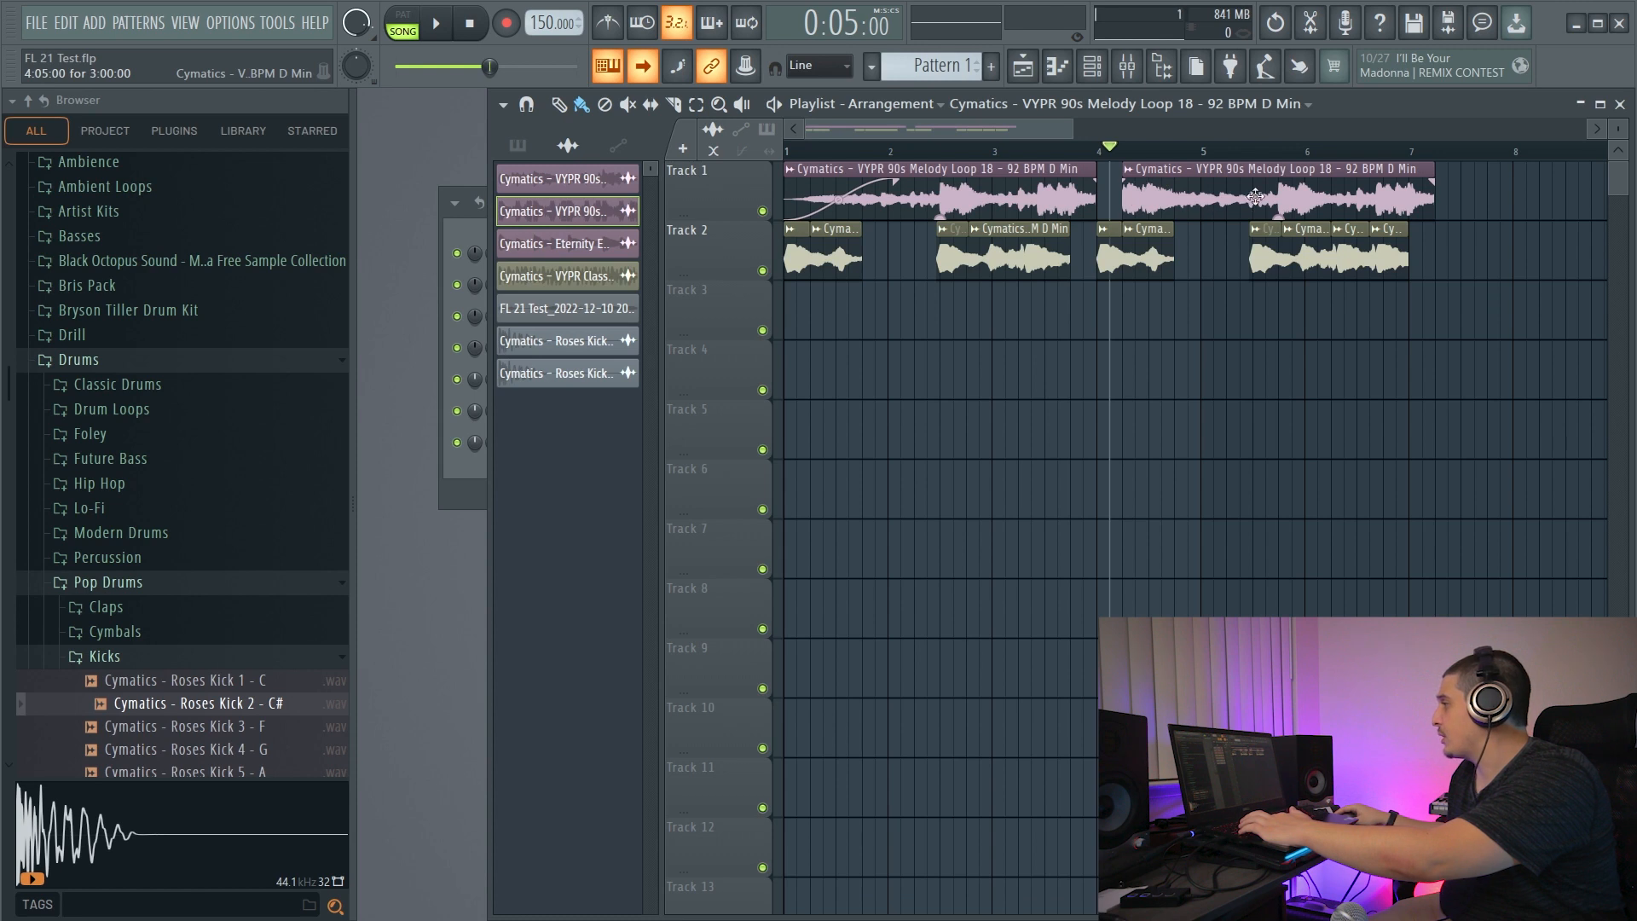
Hide the fade editing controls, view their options and show the controls again.
click(714, 152)
click(736, 155)
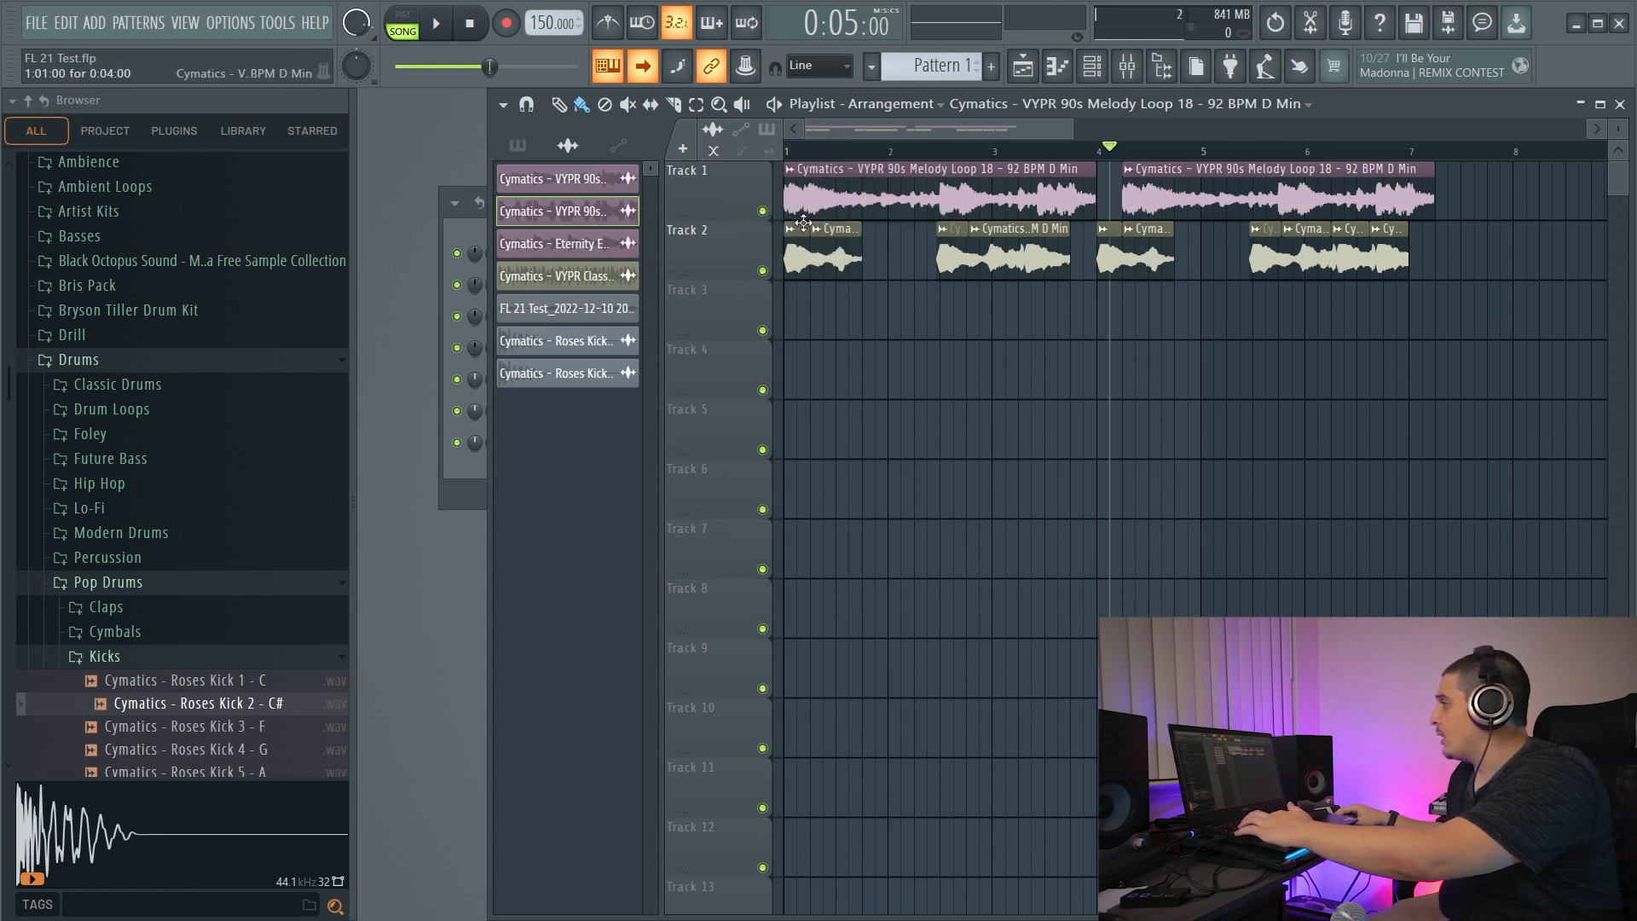
right_click(739, 155)
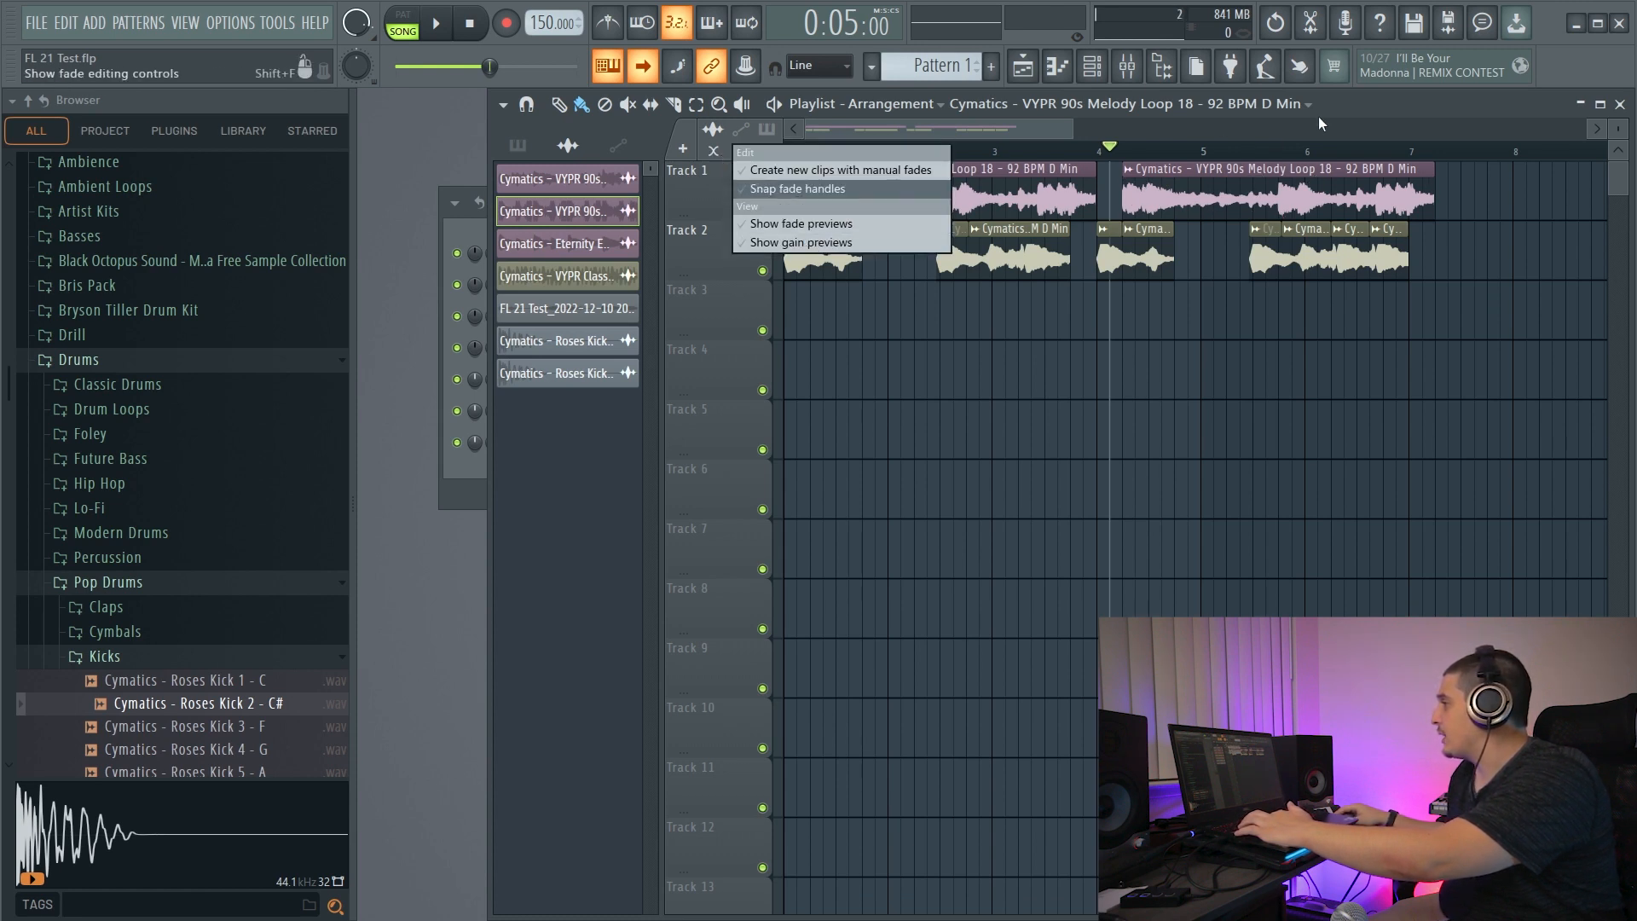
key(shift+f)
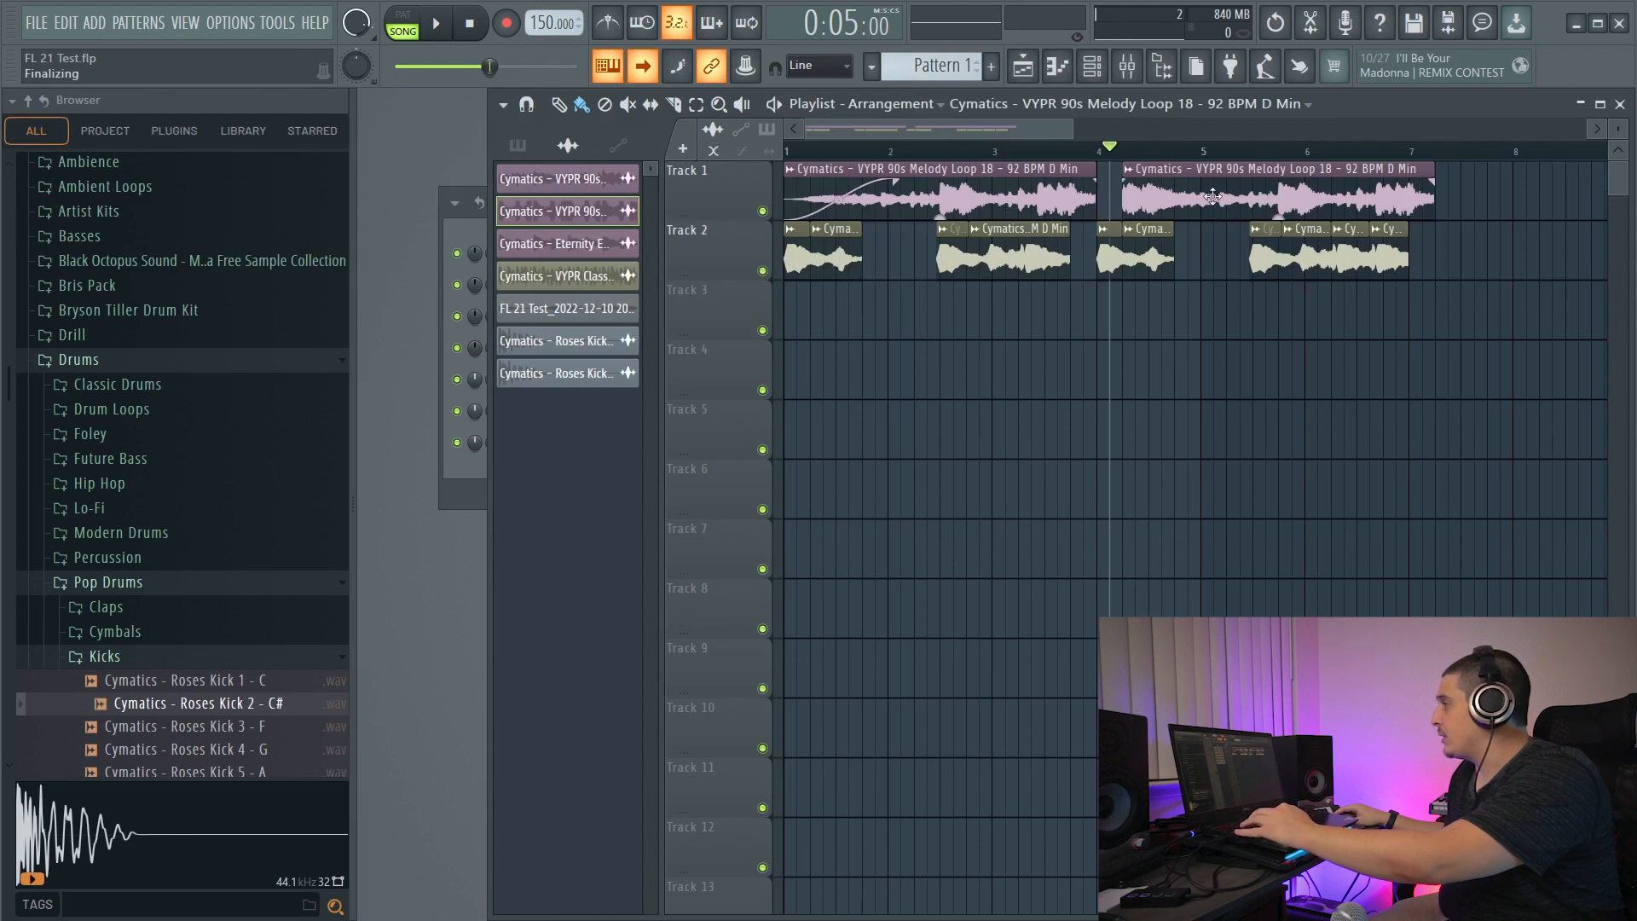
Set the second melody loop clip's gain to 2.8 dB and readjust the first clip's fade-in while toggling Snap fade handles.
drag(1278, 215, 1279, 205)
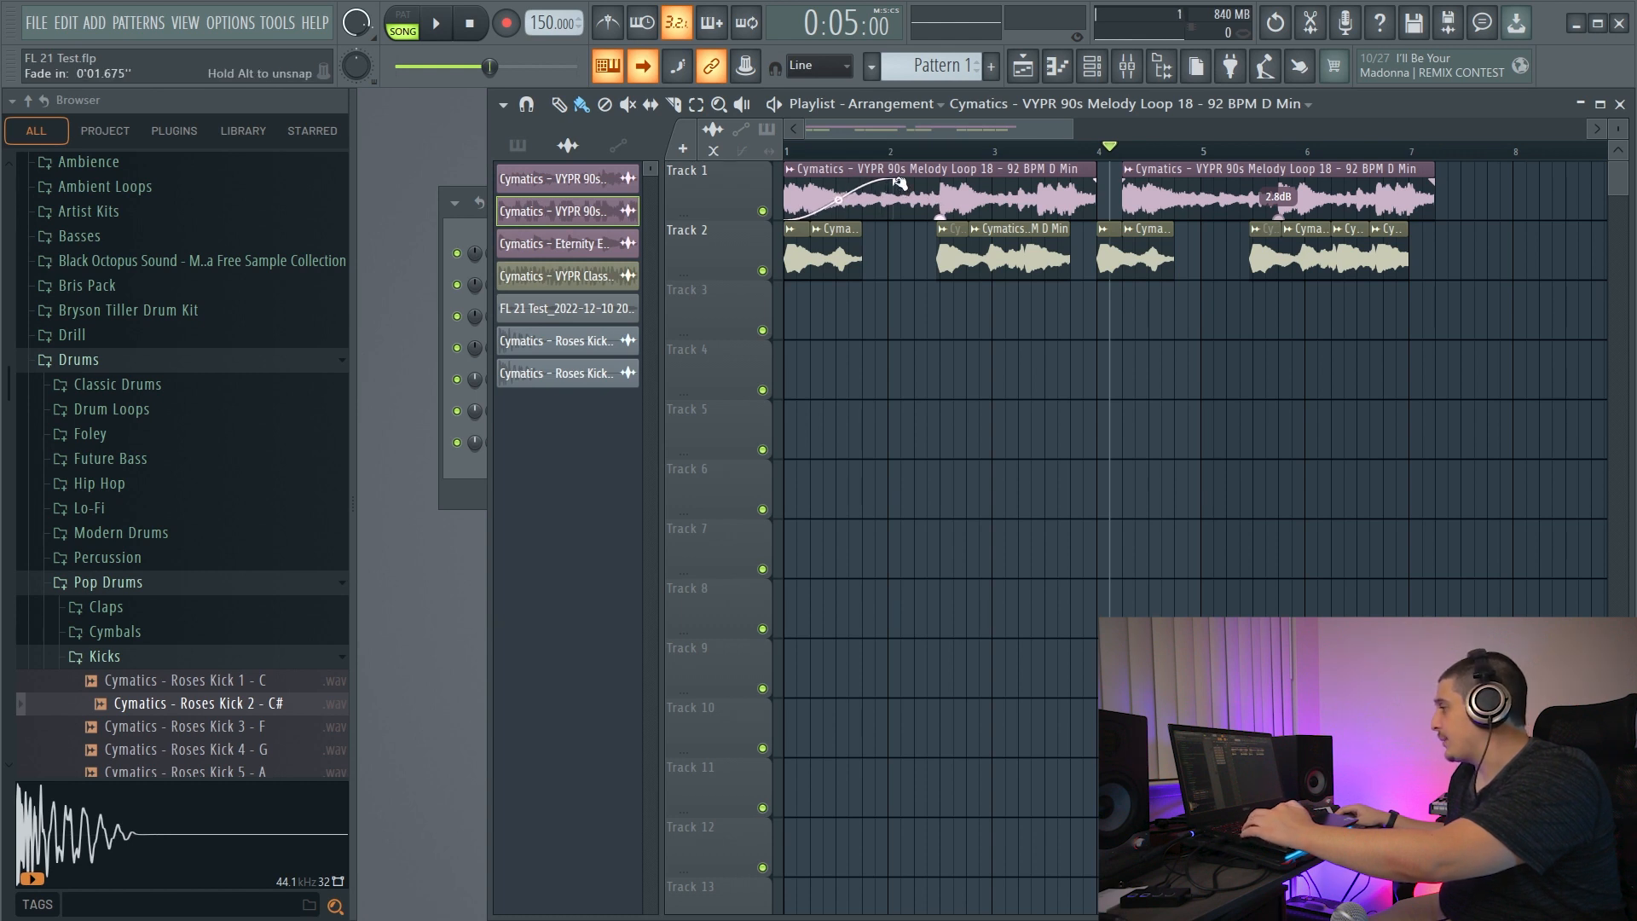
mouse_move(909, 183)
mouse_down()
mouse_move(862, 184)
mouse_move(908, 187)
mouse_up()
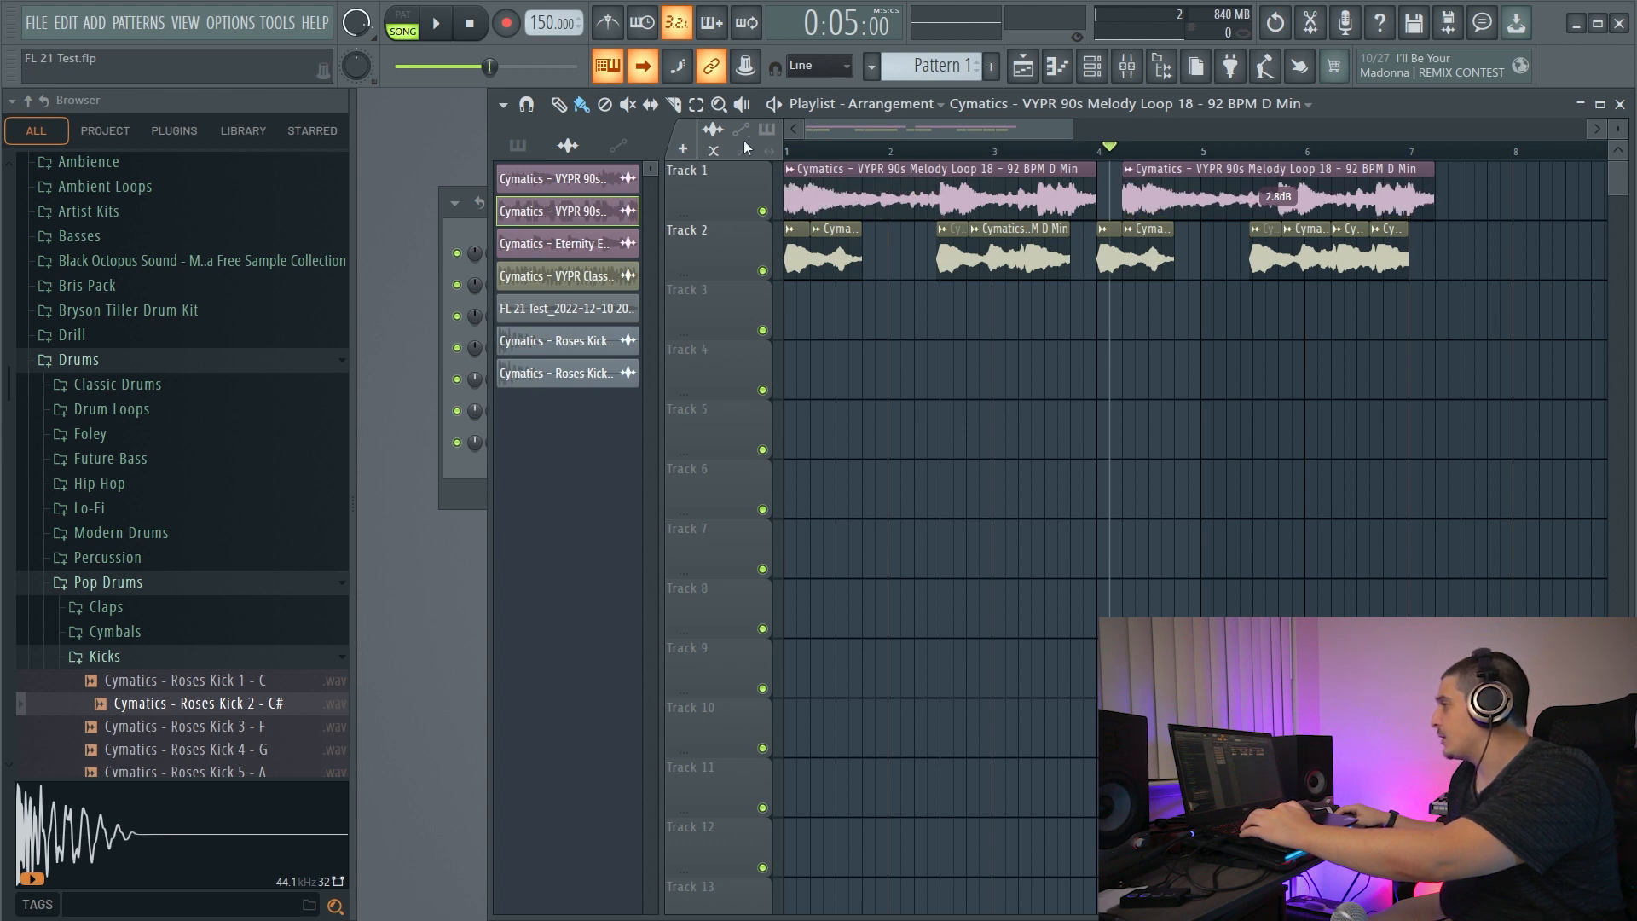
right_click(718, 151)
click(767, 189)
mouse_move(886, 184)
mouse_down()
mouse_move(921, 189)
mouse_move(879, 197)
mouse_up()
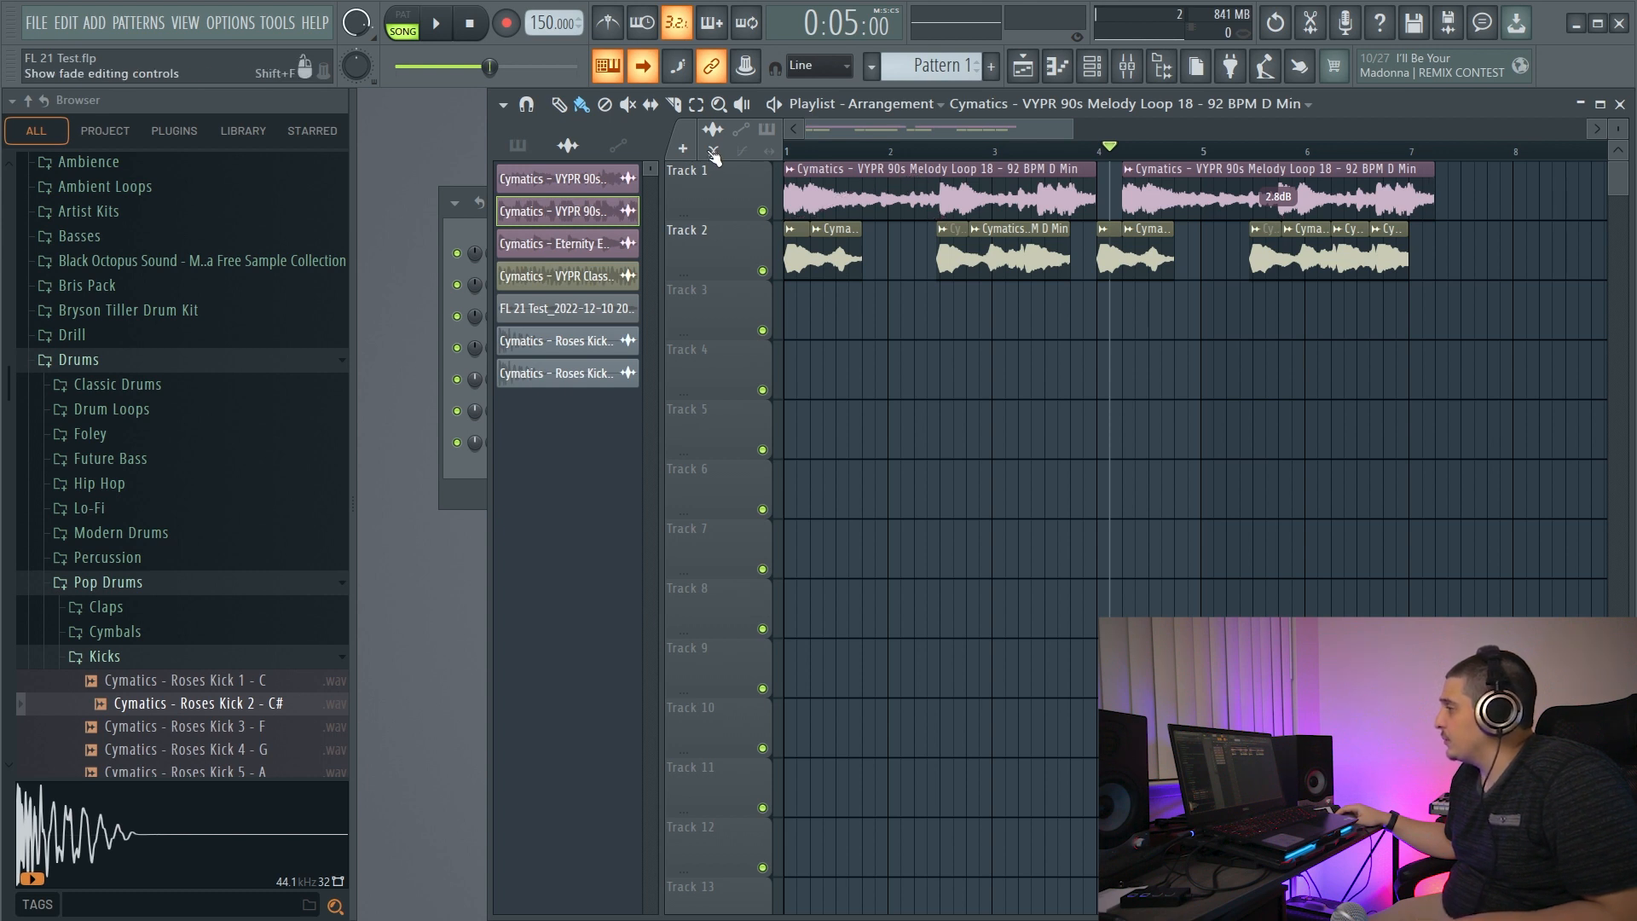
click(713, 151)
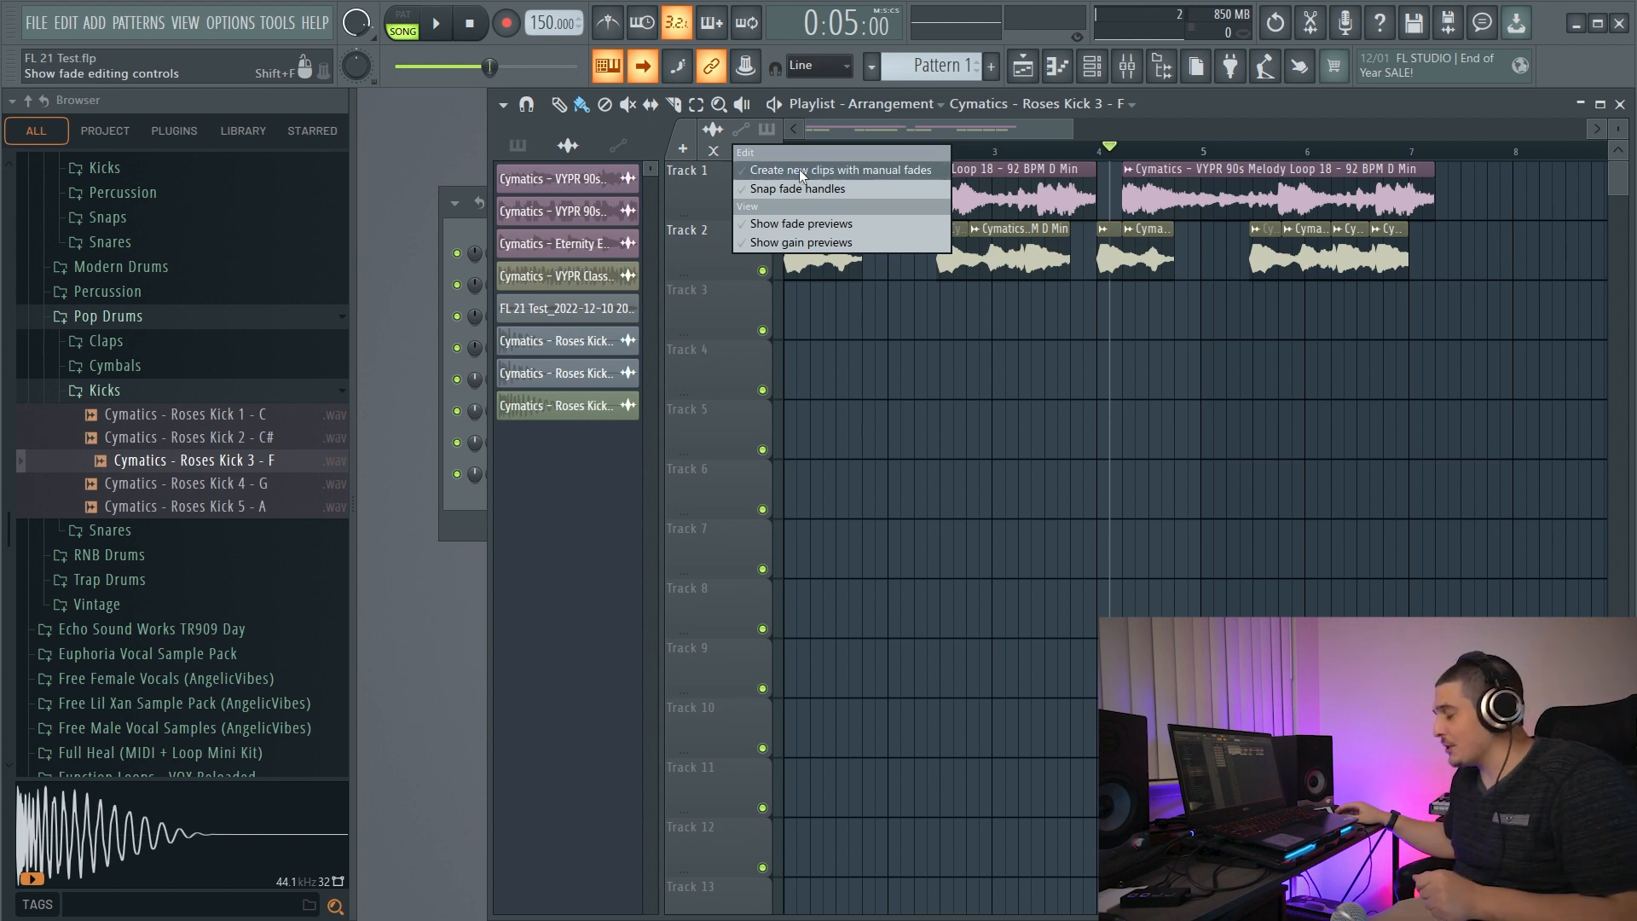
Add a Massive instrument track to the playlist and close the plugin window.
click(682, 149)
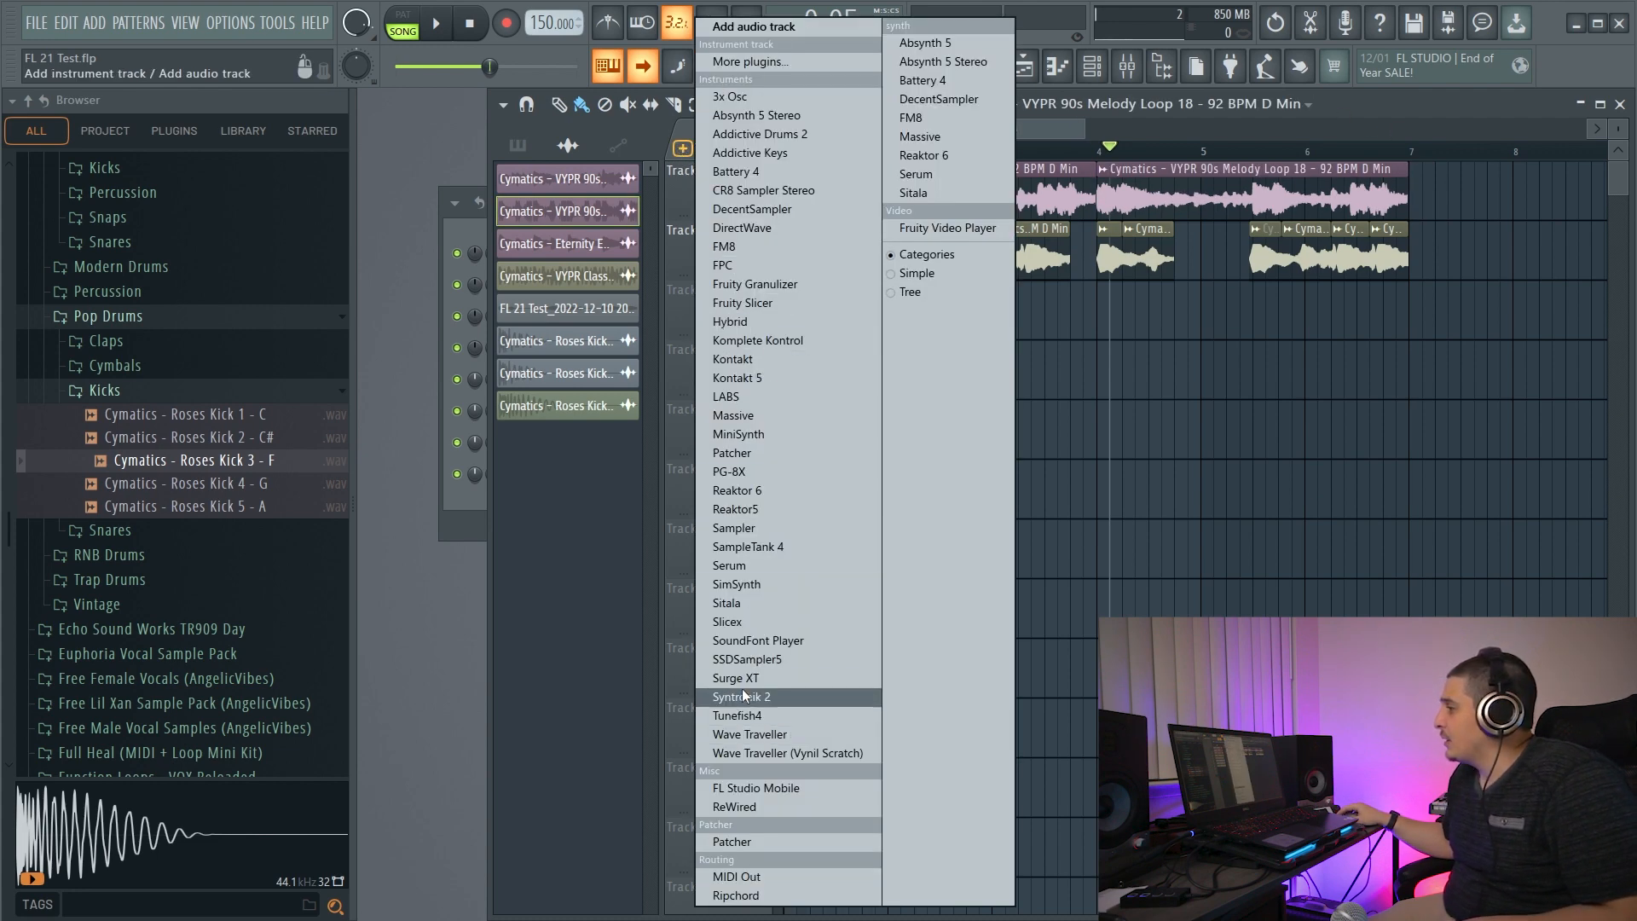
click(801, 414)
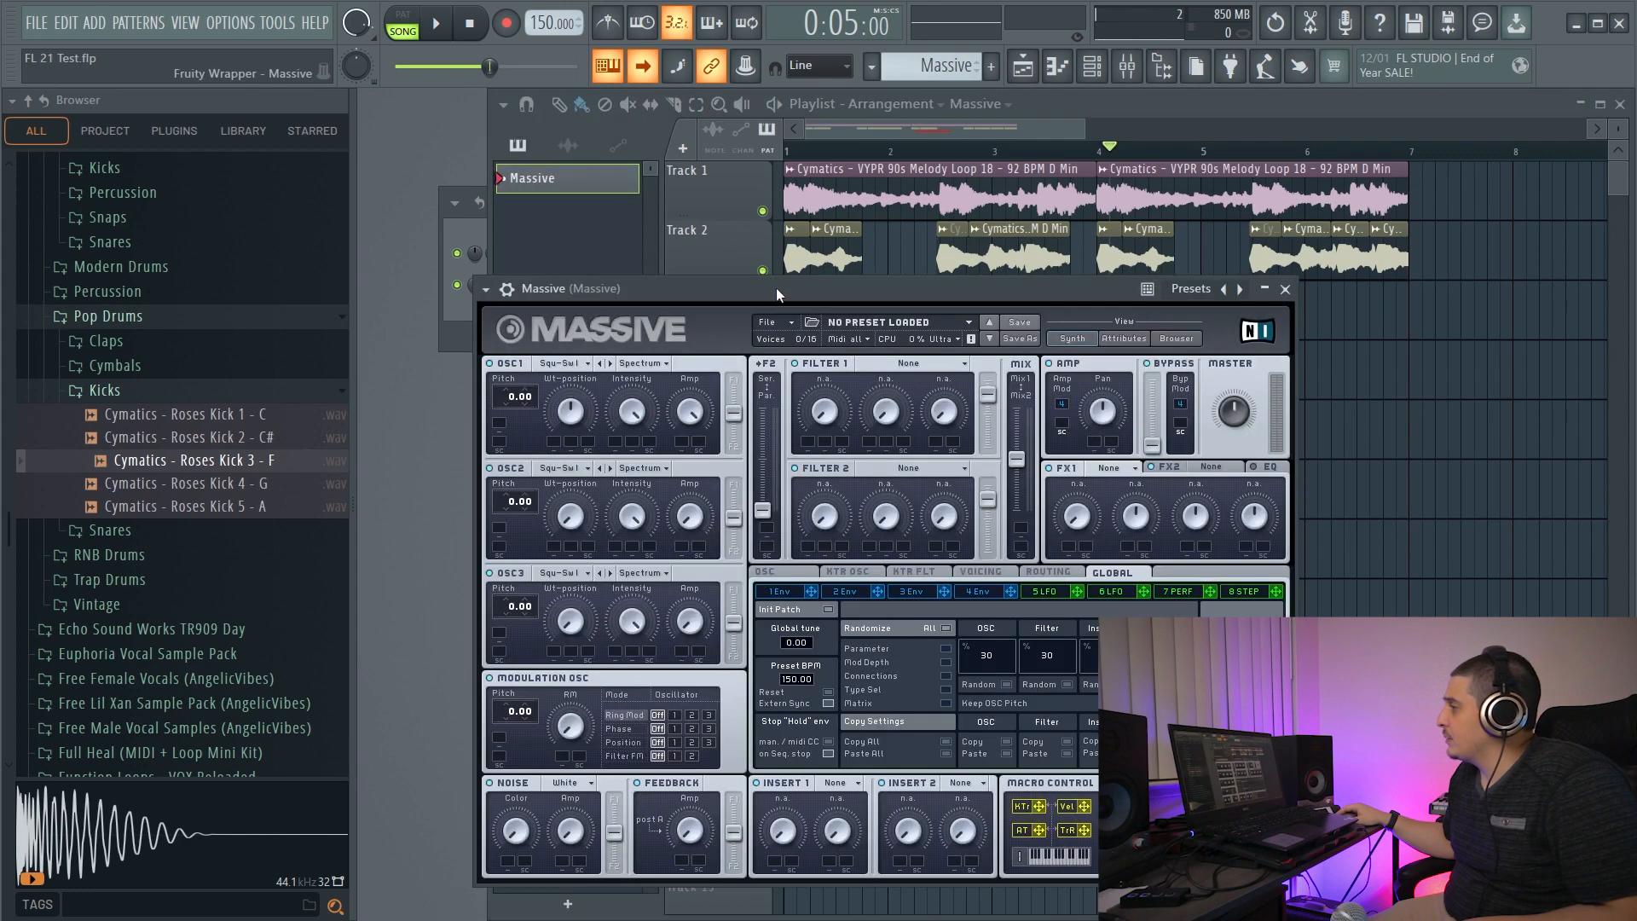
drag(993, 387, 562, 199)
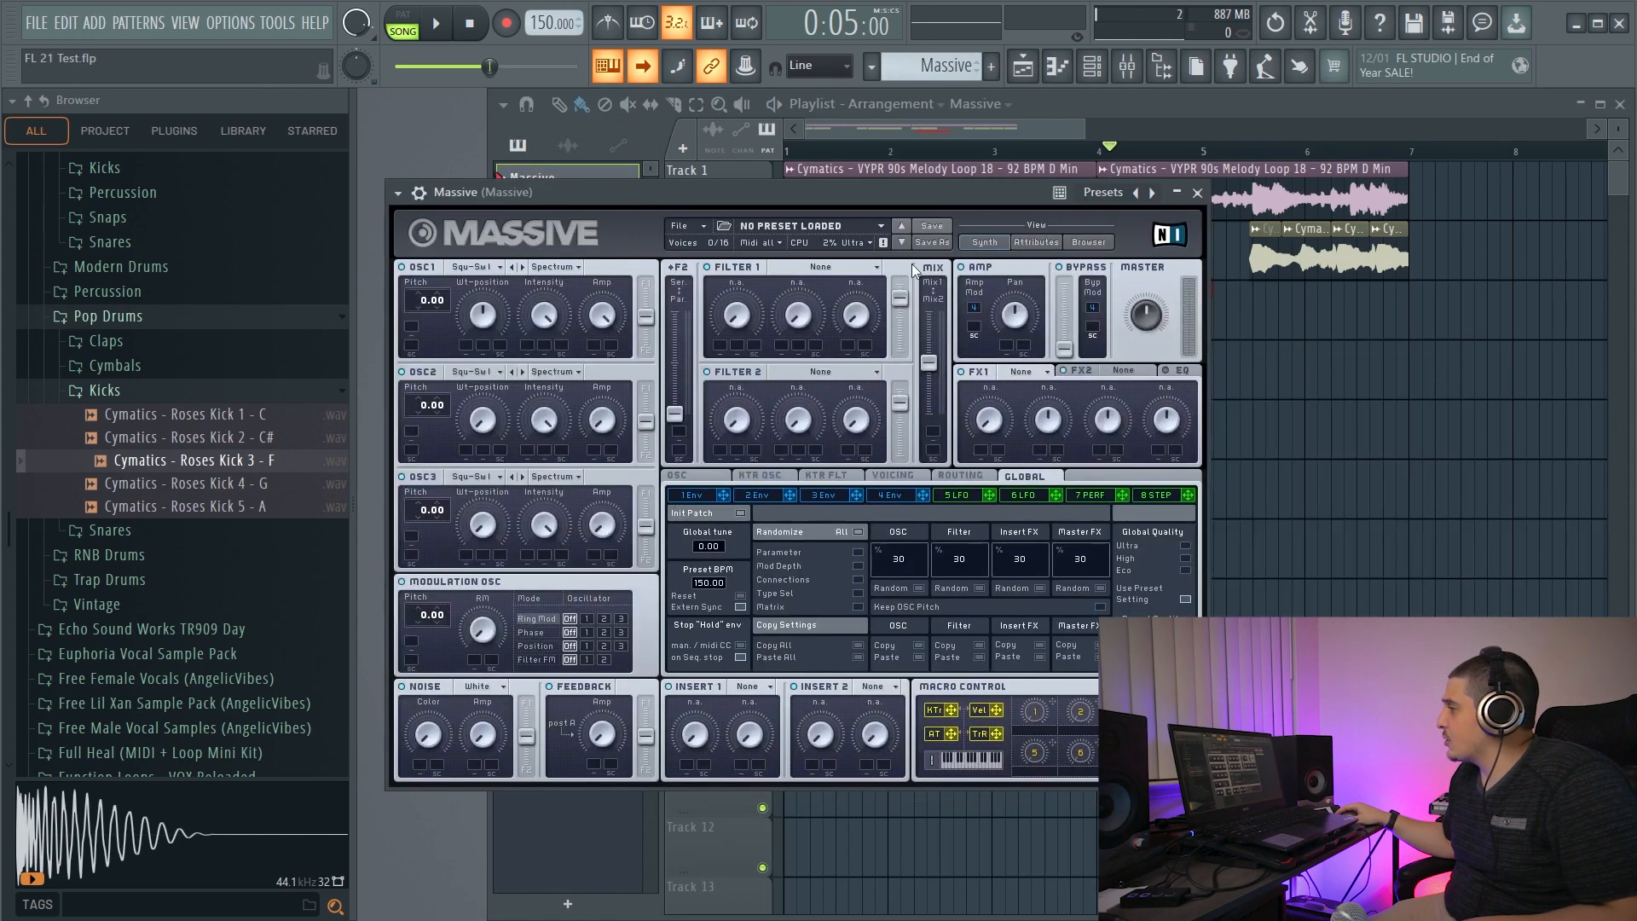
key(Escape)
Add an audio track below the Massive track and show its linked channel in the mixer.
click(682, 148)
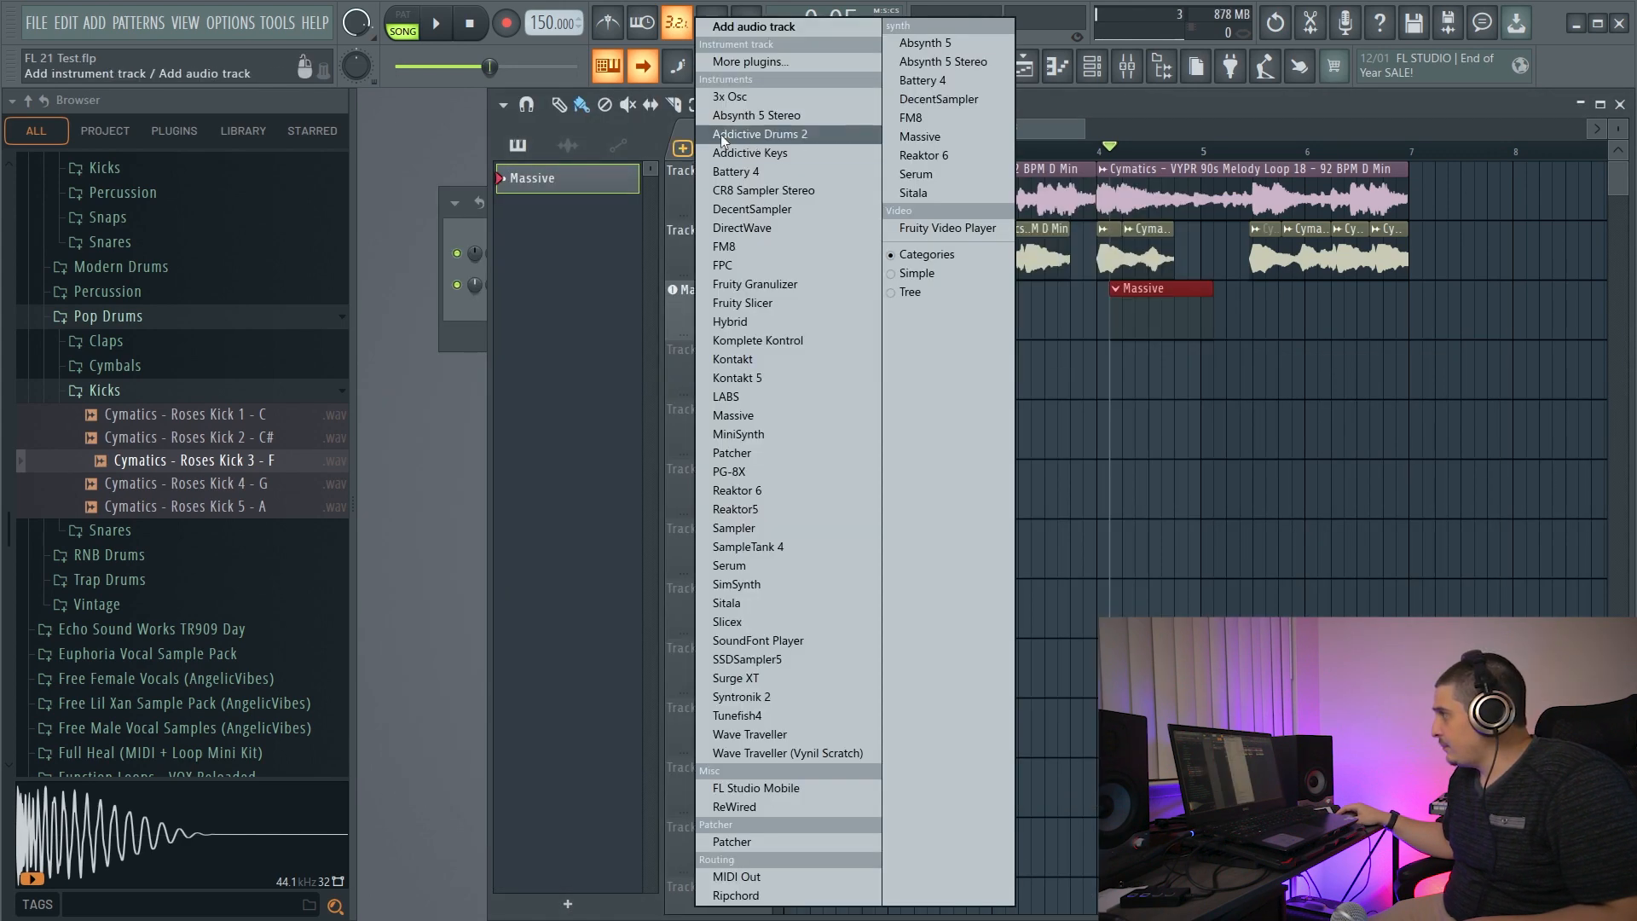
click(775, 31)
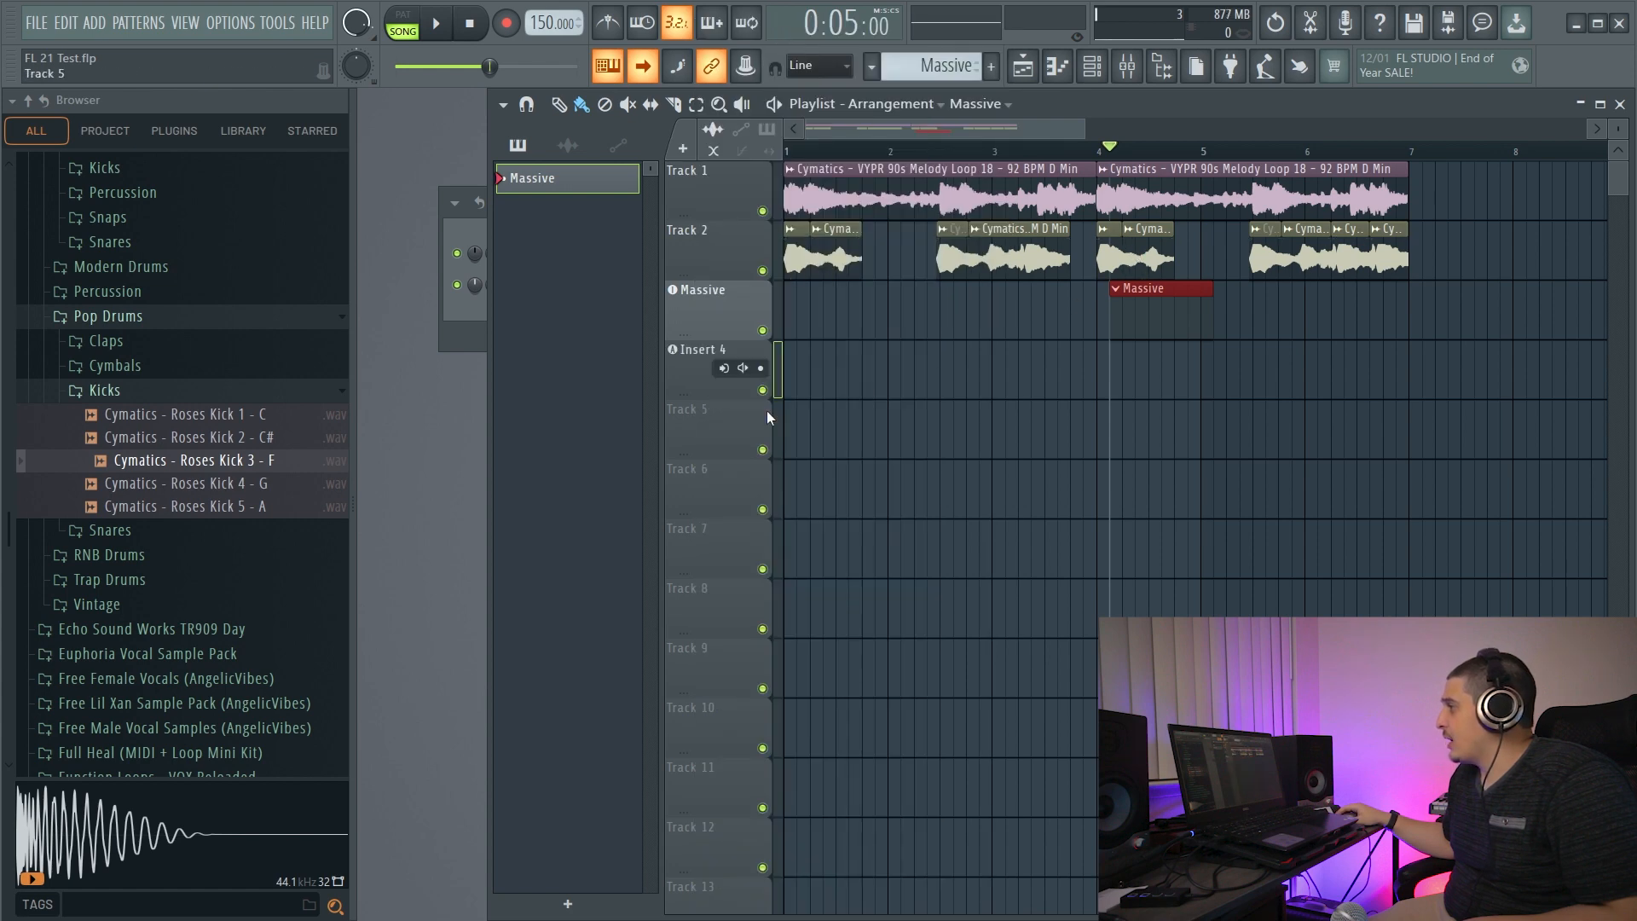
click(1127, 65)
click(812, 347)
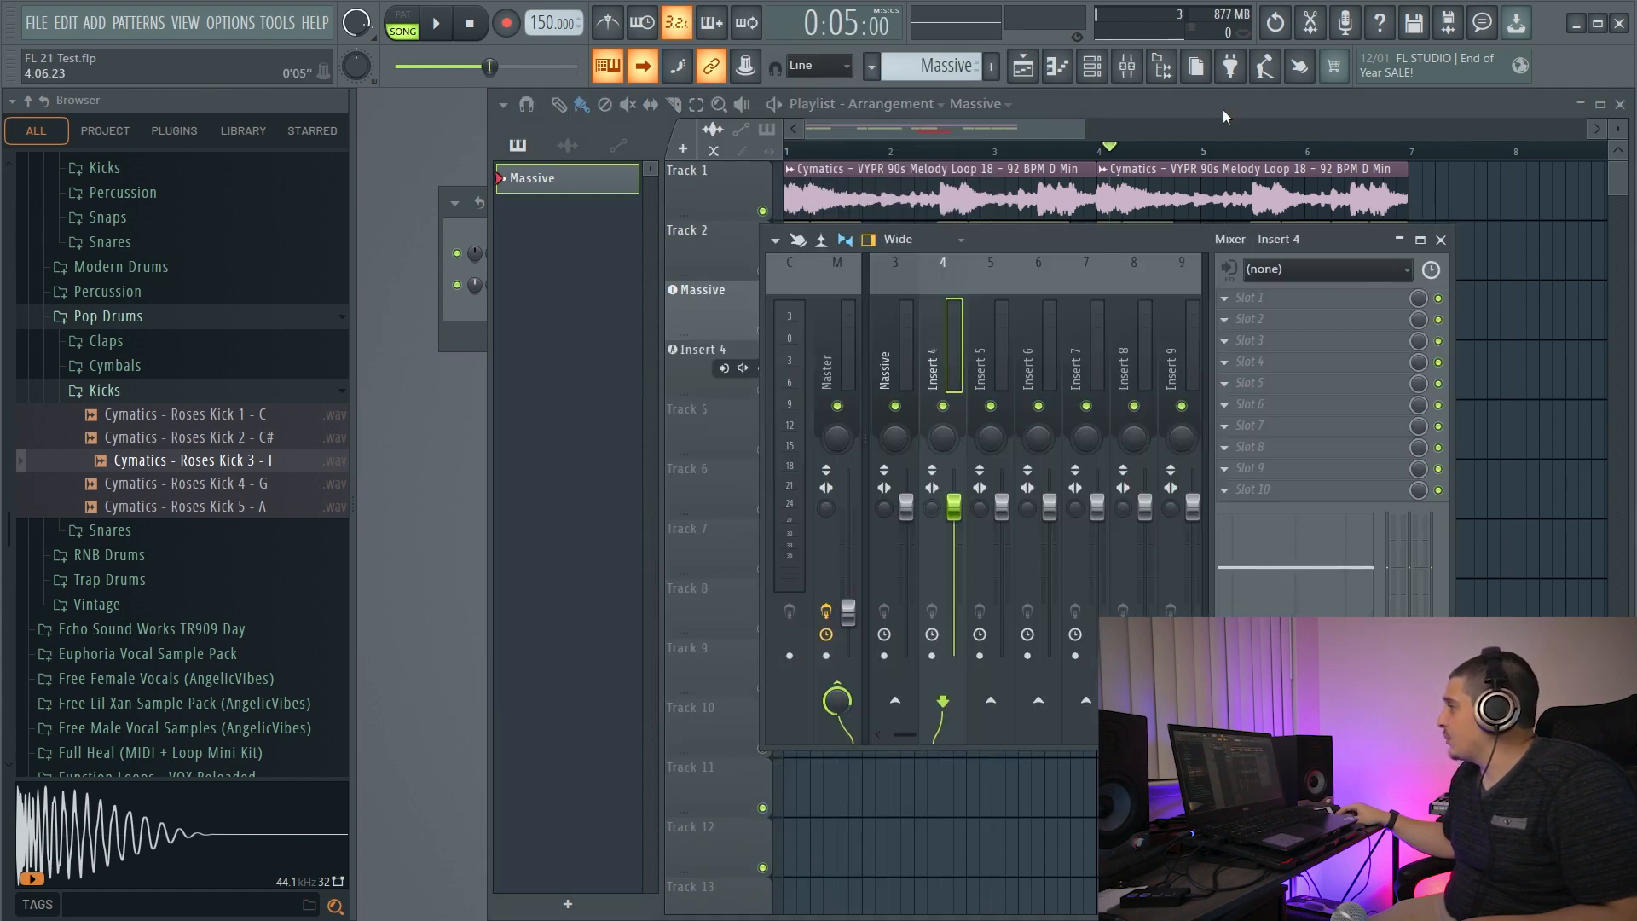
Close the mixer and examine Track 5's track mode options and the list of audio and instrument tracks that can be added.
key(F9)
right_click(721, 400)
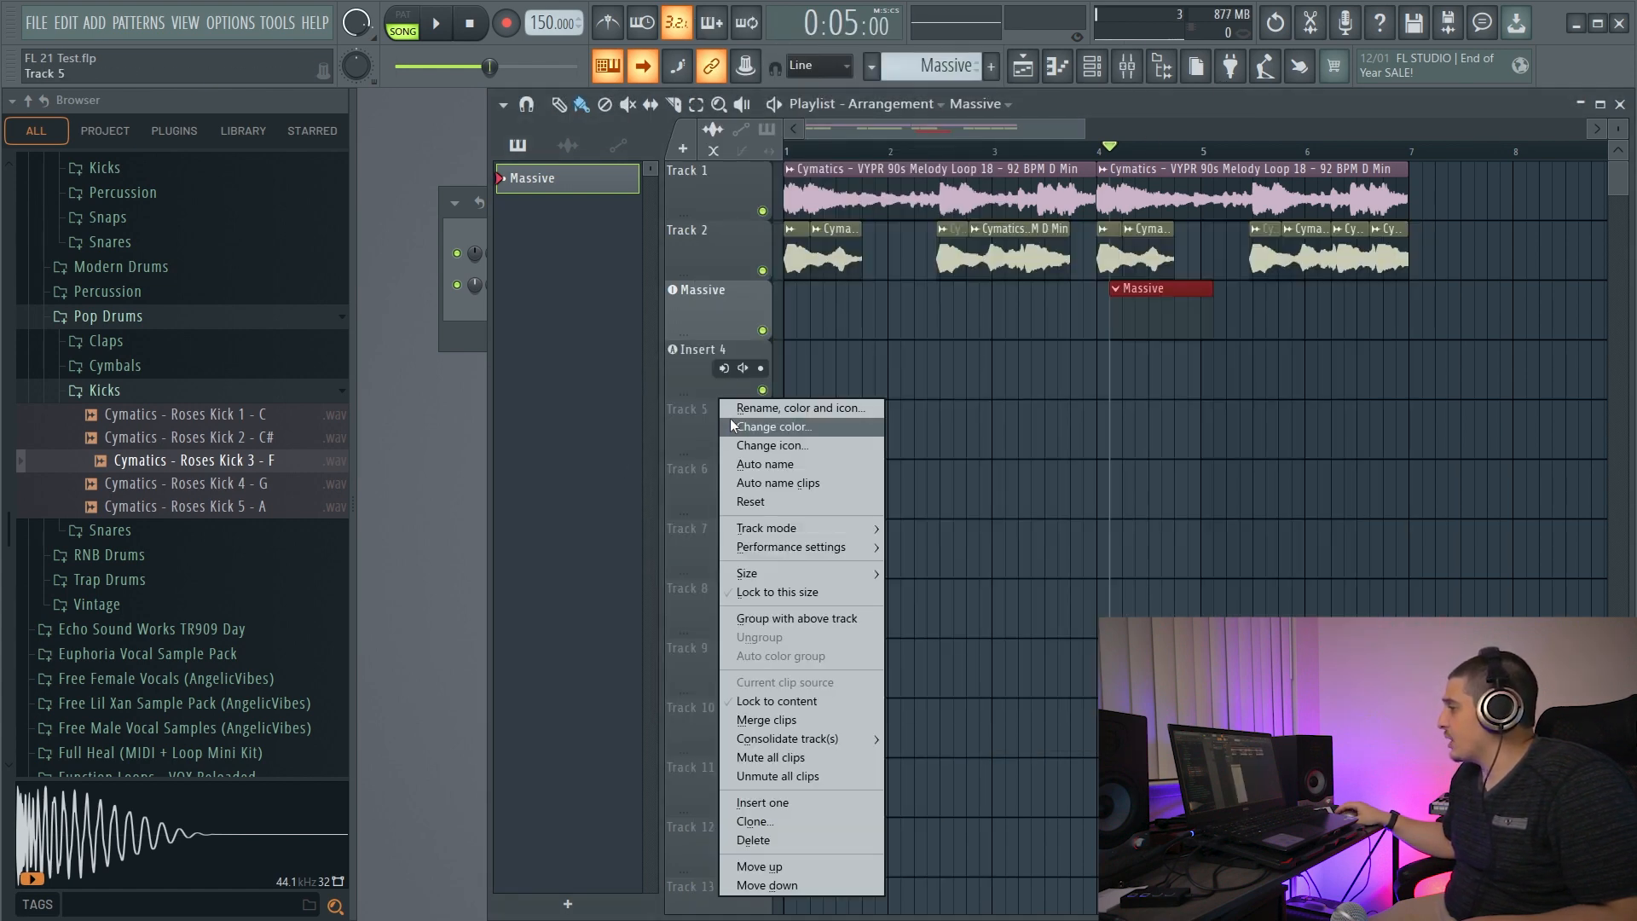
mouse_move(777, 527)
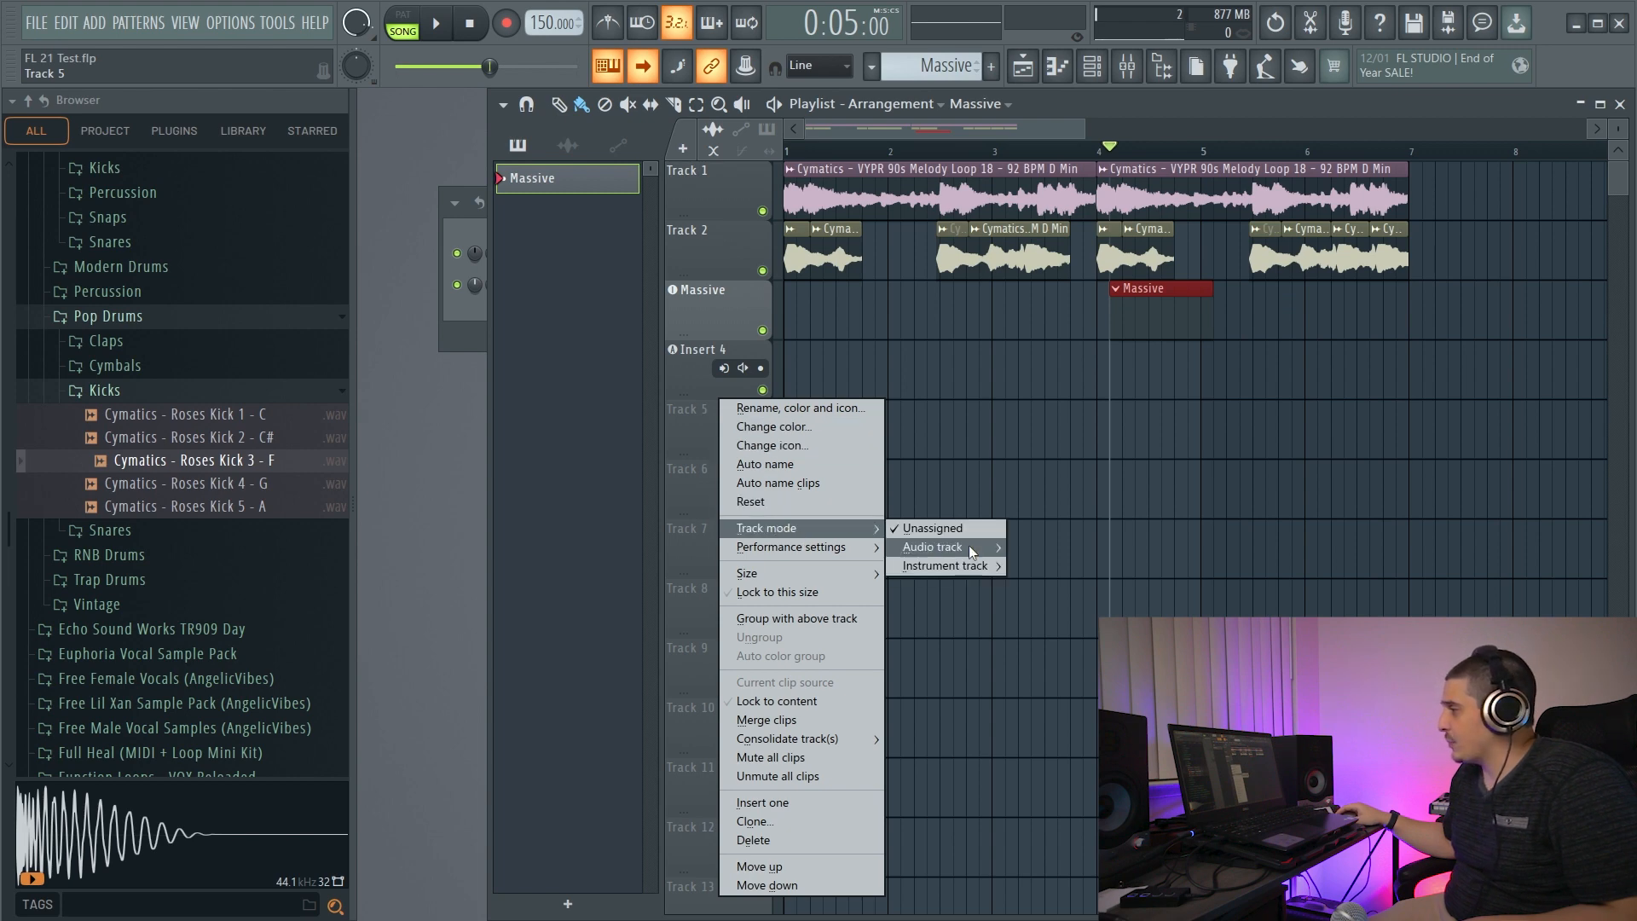
mouse_move(968, 547)
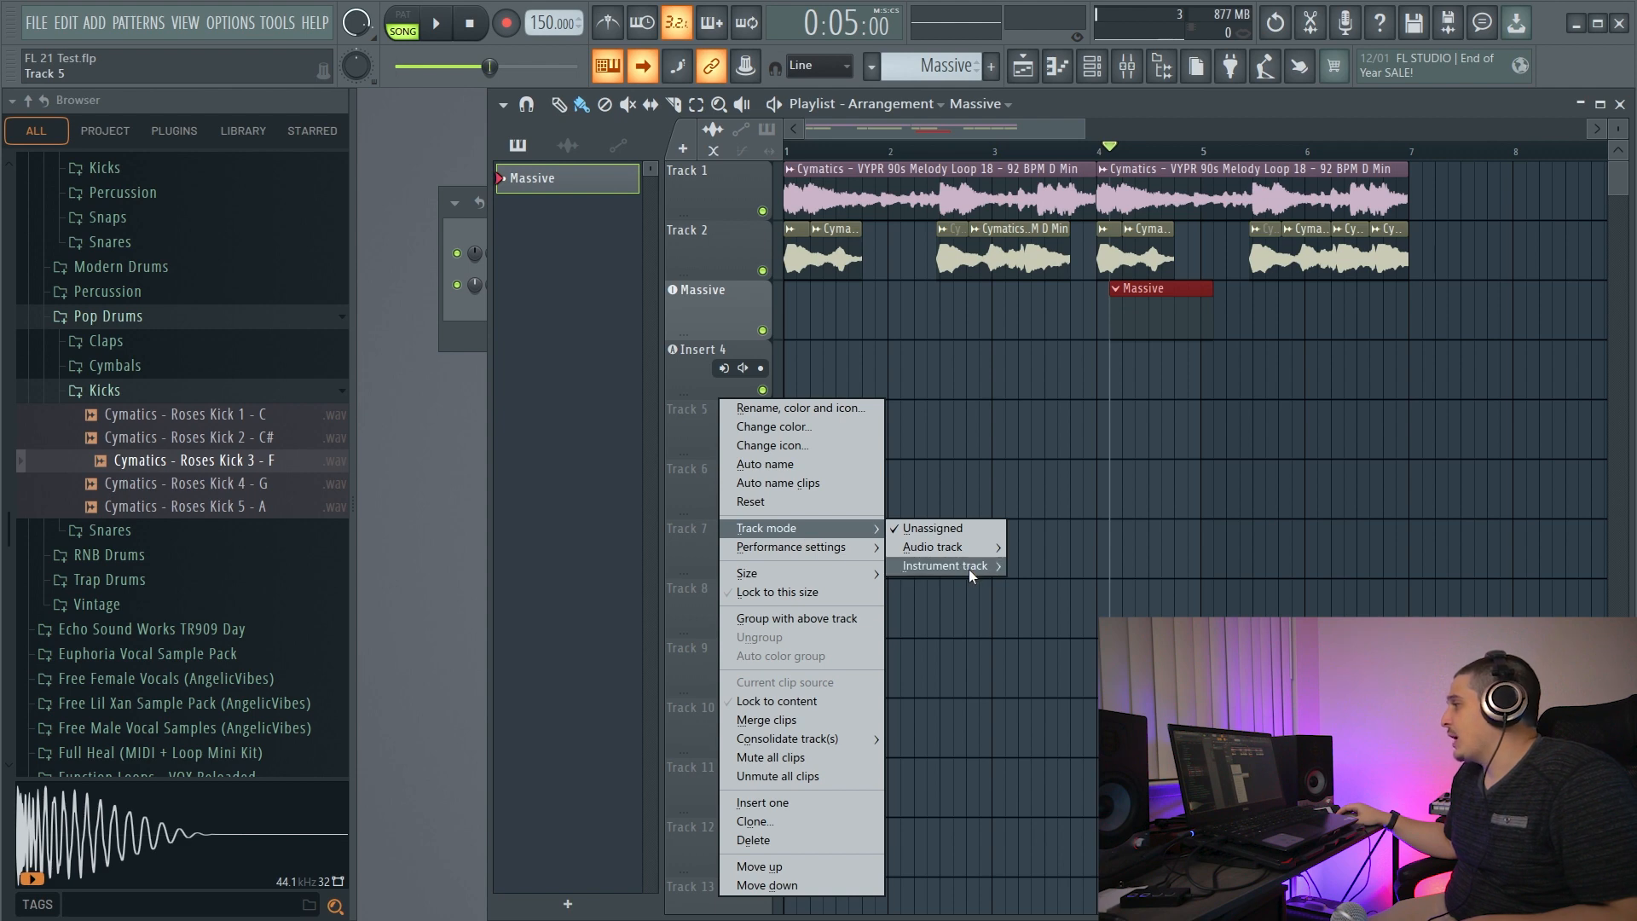
click(682, 149)
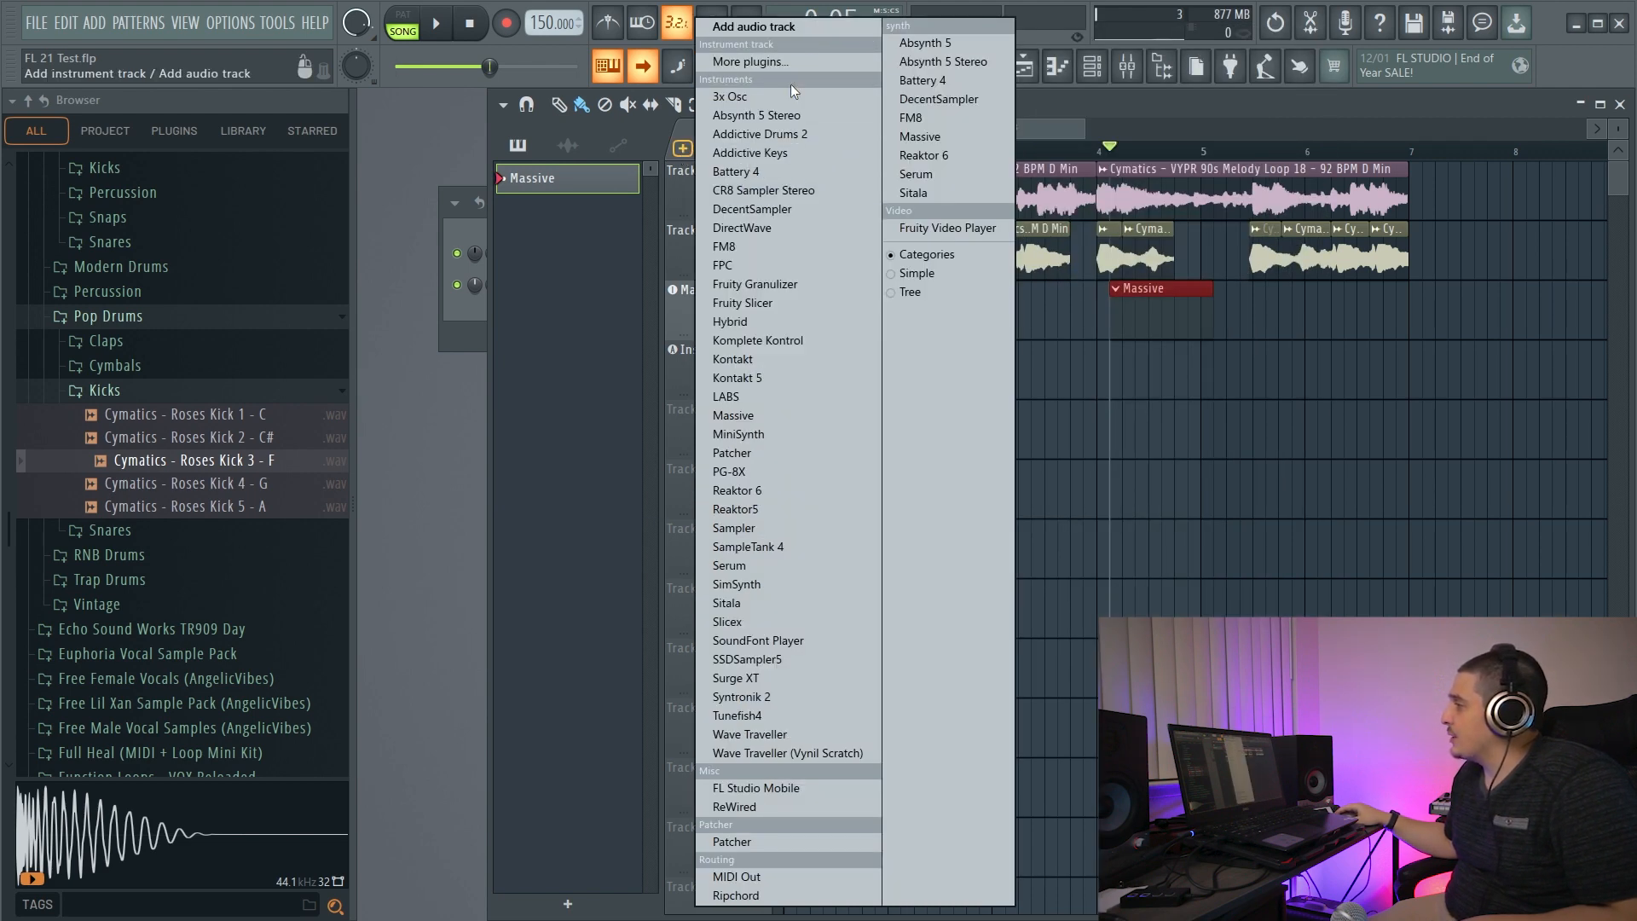
click(1140, 304)
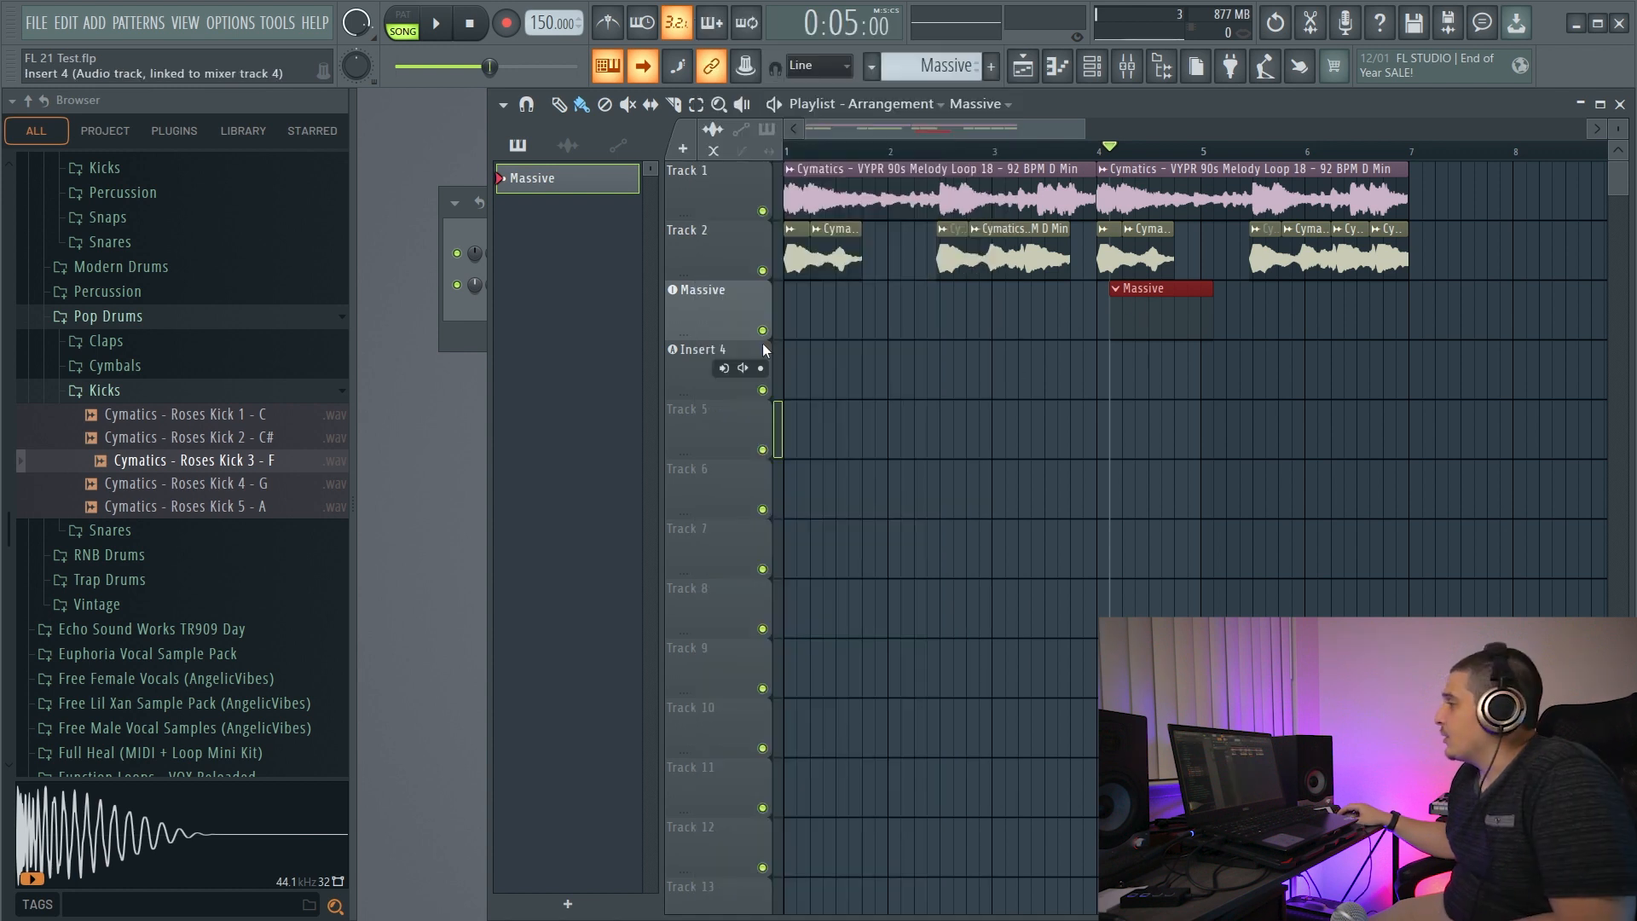
Place the playhead midway through bar 5 and add the Cymatics - Roses Kick 3 - F sample to the playlist as an audio track.
click(1167, 306)
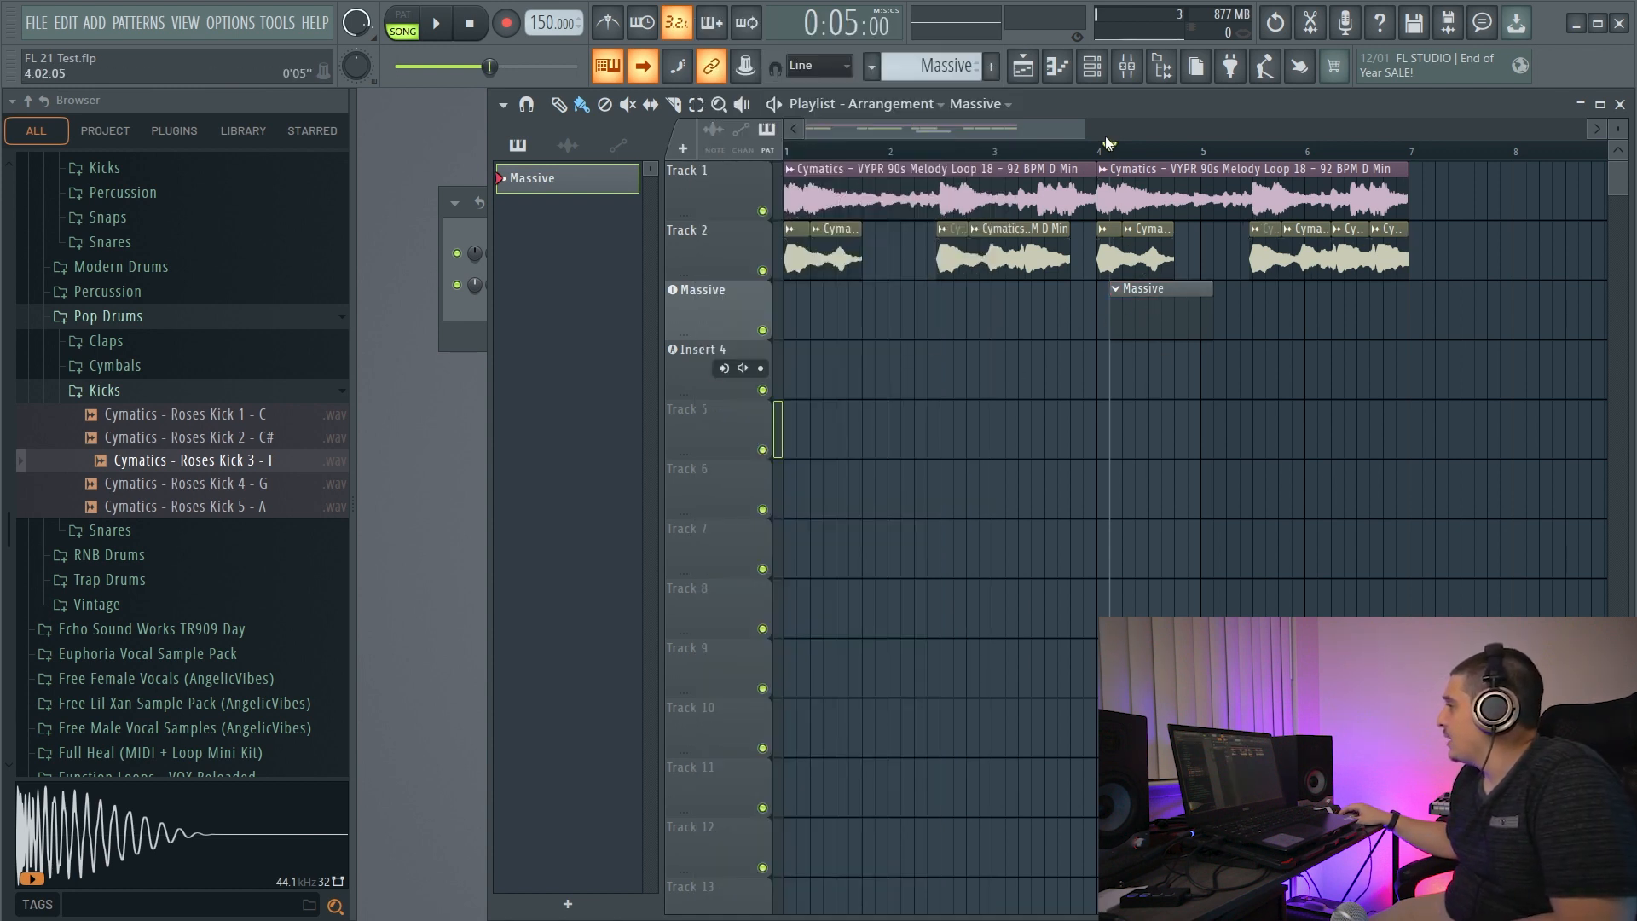
drag(1118, 156, 1098, 158)
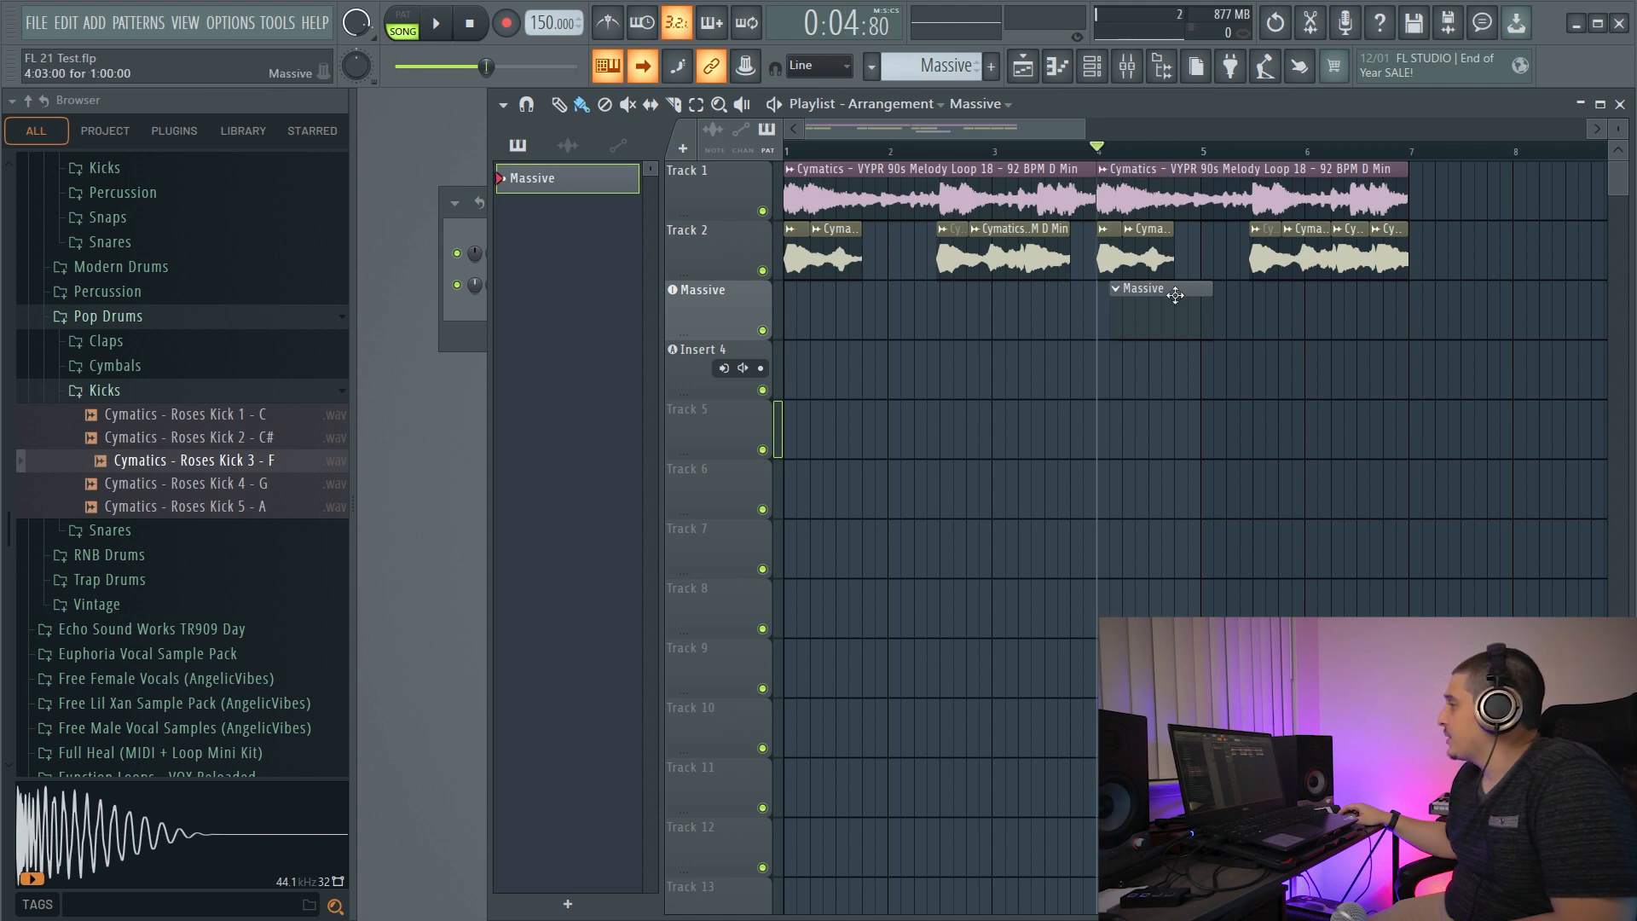
mouse_move(1238, 156)
mouse_down()
mouse_move(1317, 156)
mouse_move(1254, 156)
mouse_up()
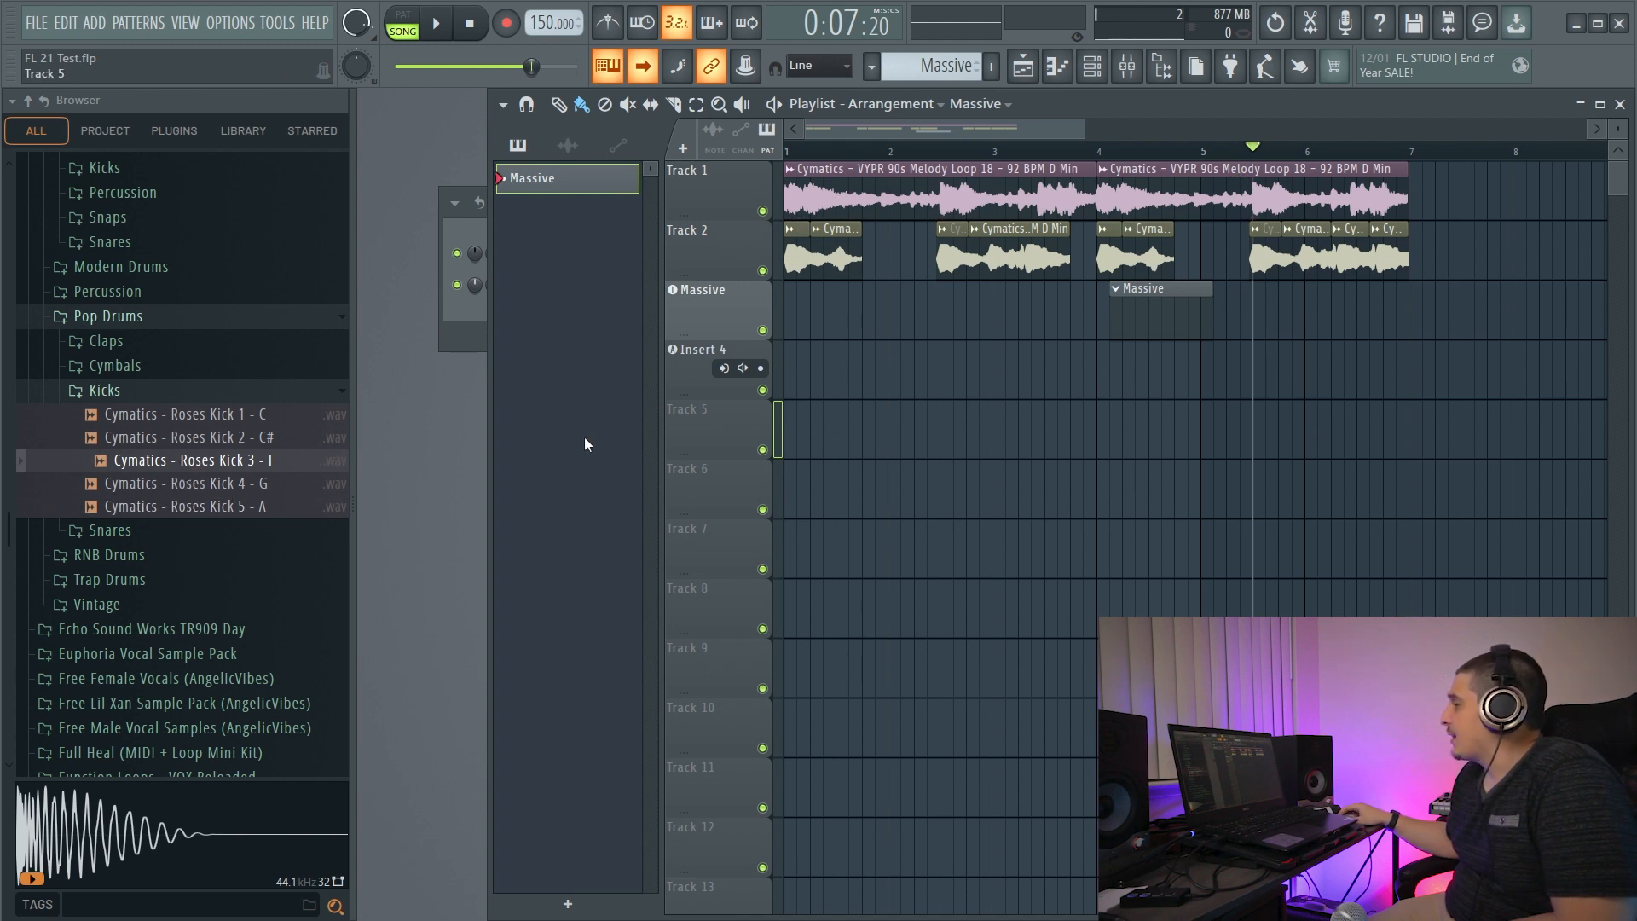
drag(245, 460, 731, 494)
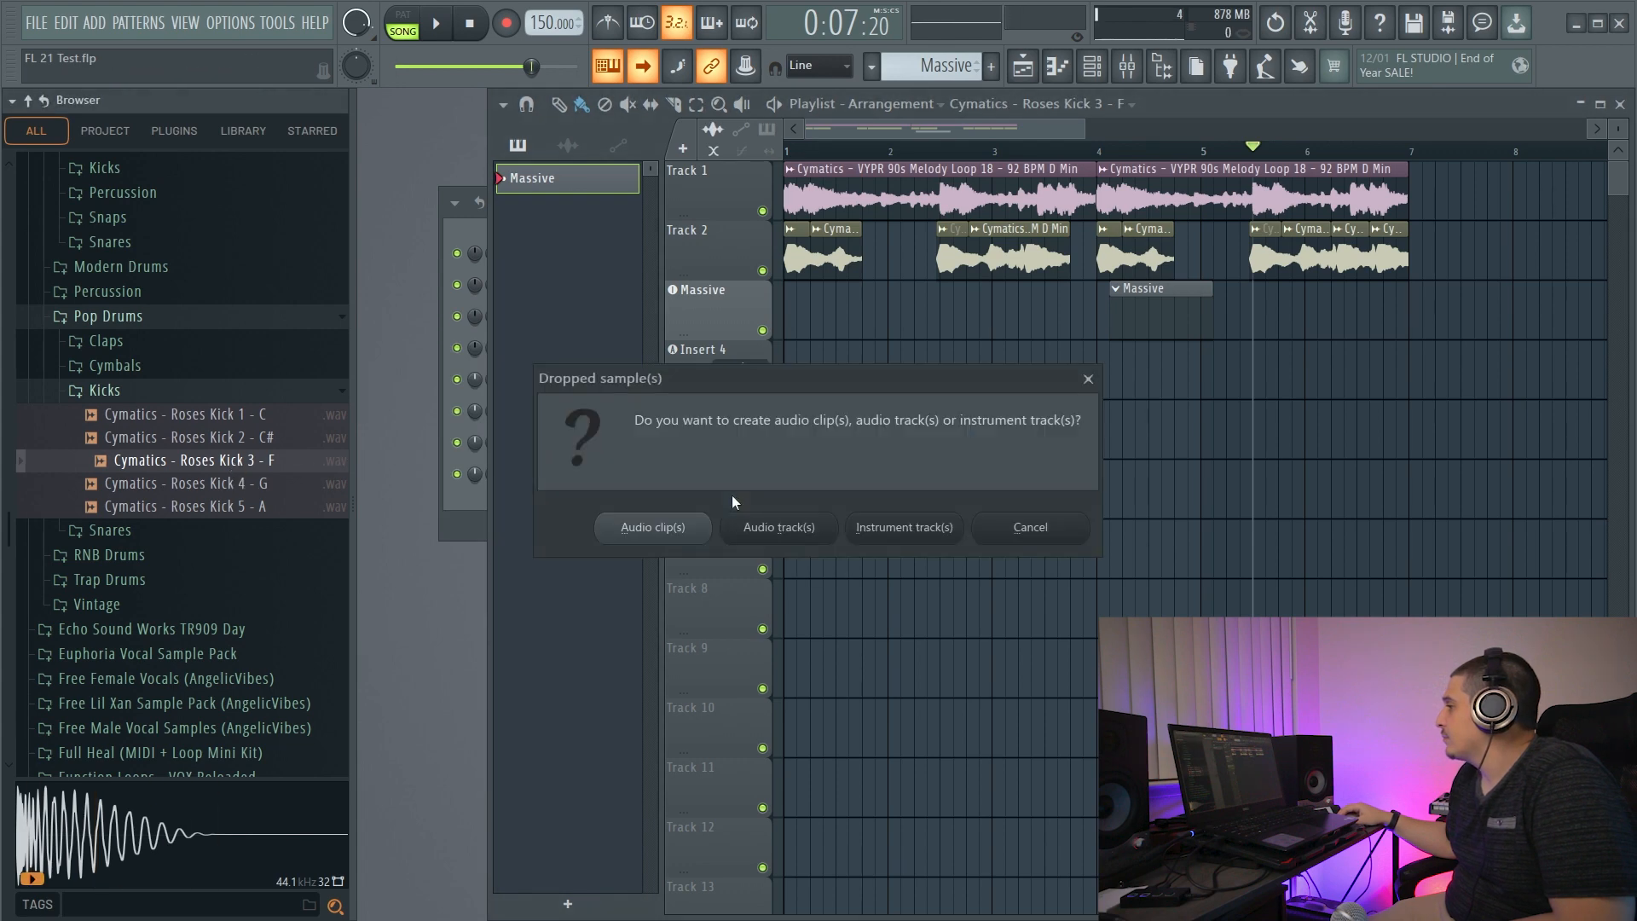
click(779, 523)
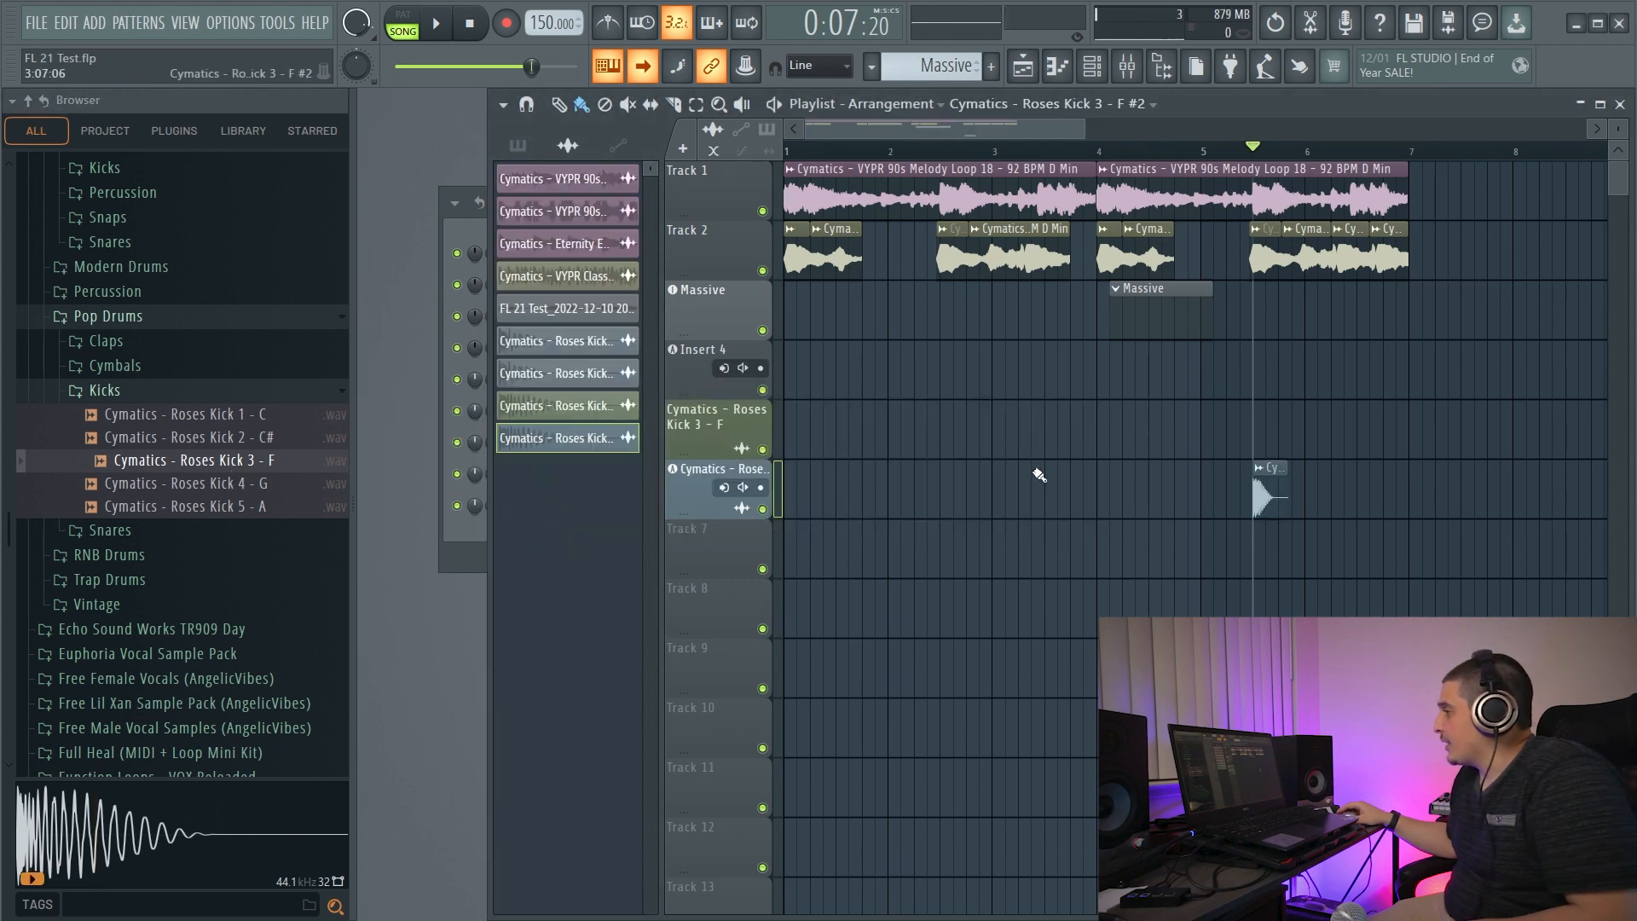
Delete the kick clip and the two Cymatics - Roses Kick 3 - F tracks below Insert 4.
right_click(1271, 496)
drag(706, 429, 698, 494)
key(Delete)
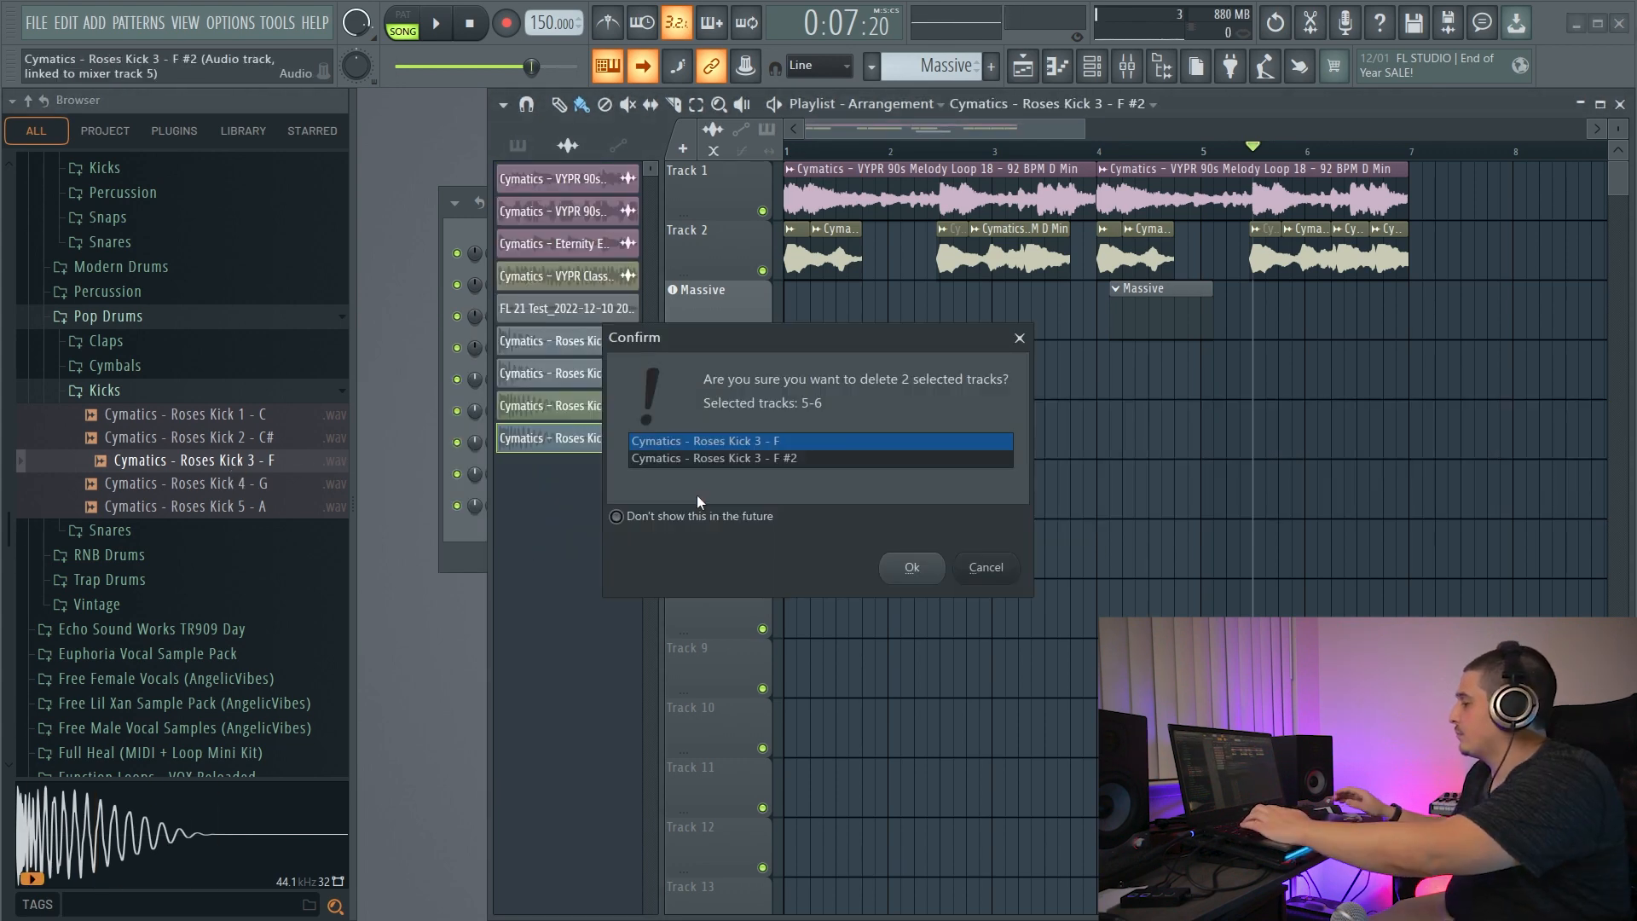
key(Return)
click(989, 577)
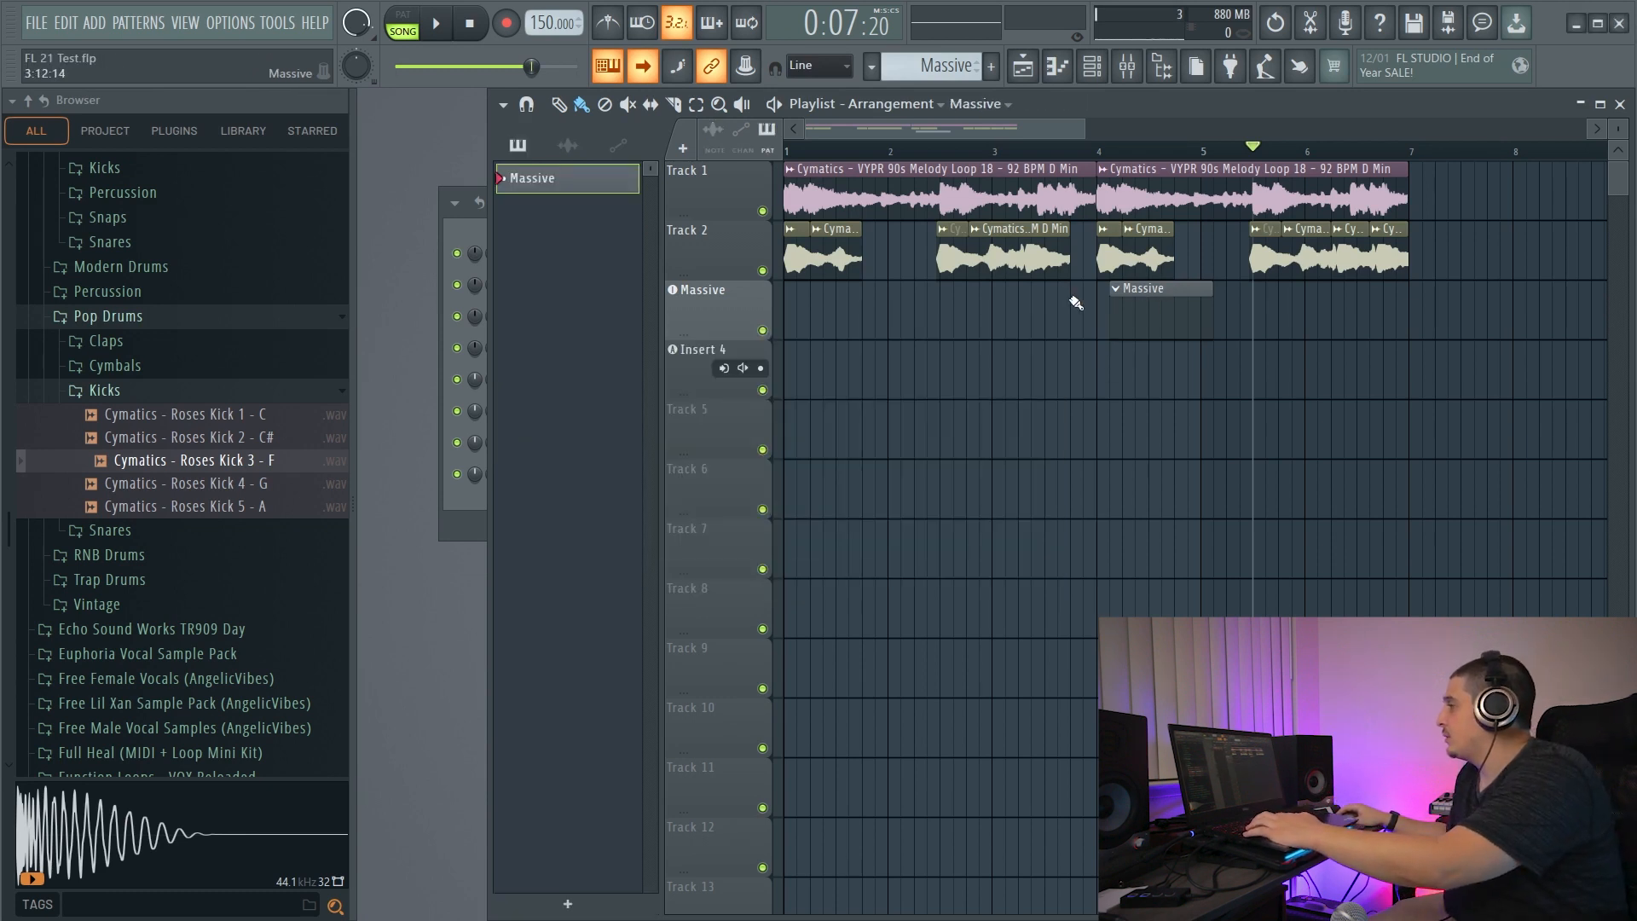
Copy the Massive clip to the playhead position in bar 5 and remove the copy.
click(1146, 309)
key(ctrl+b)
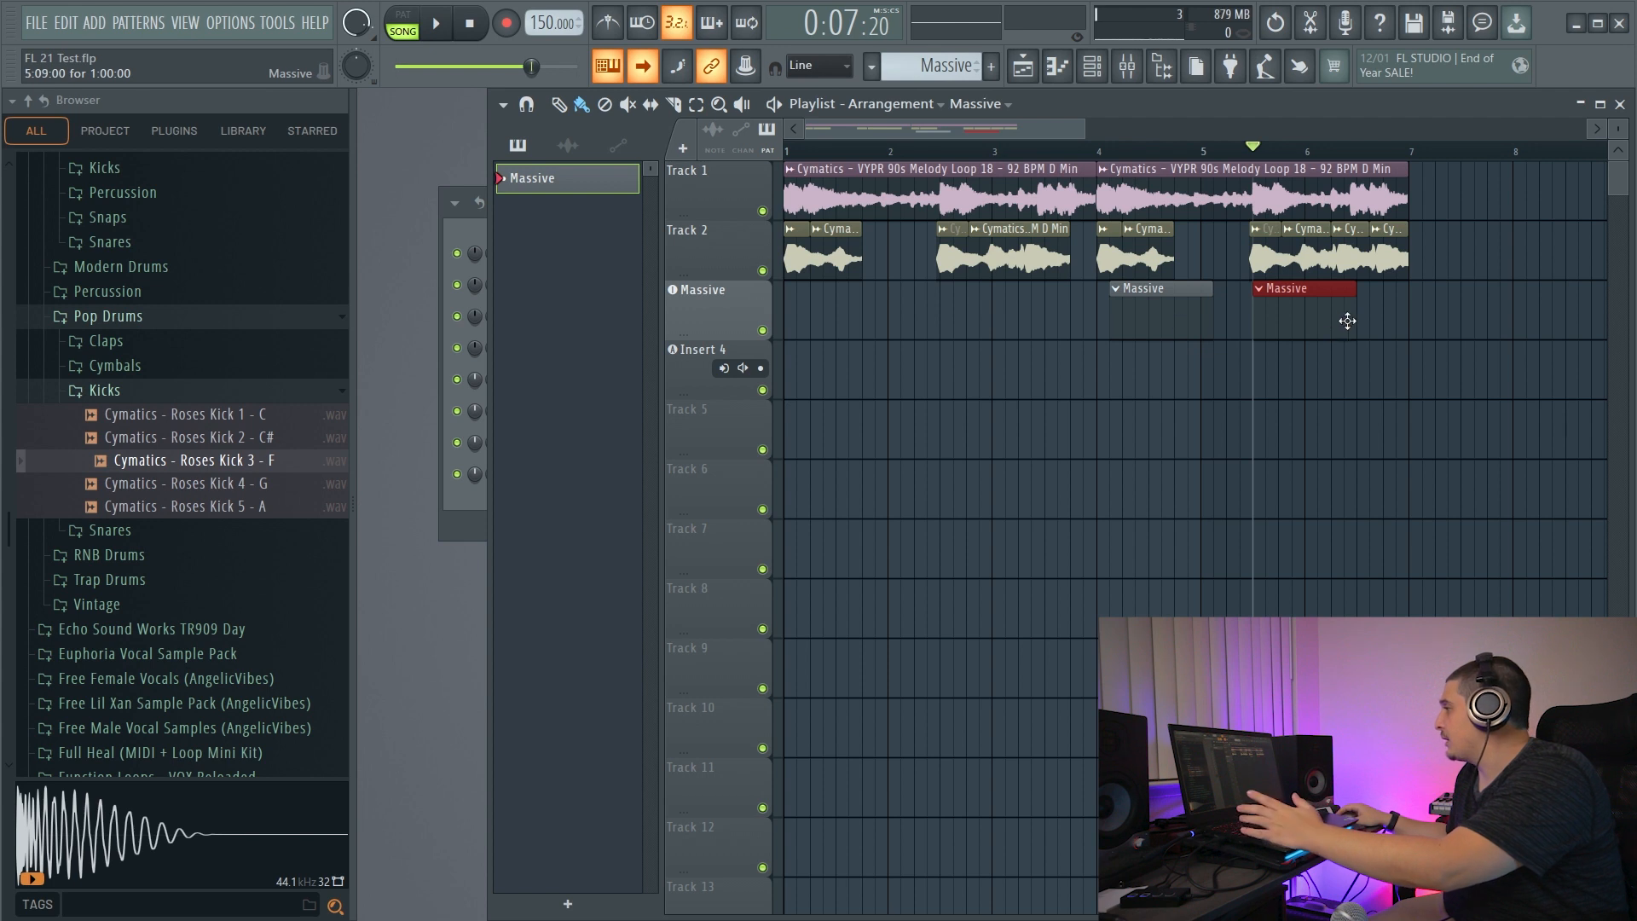
right_click(1302, 309)
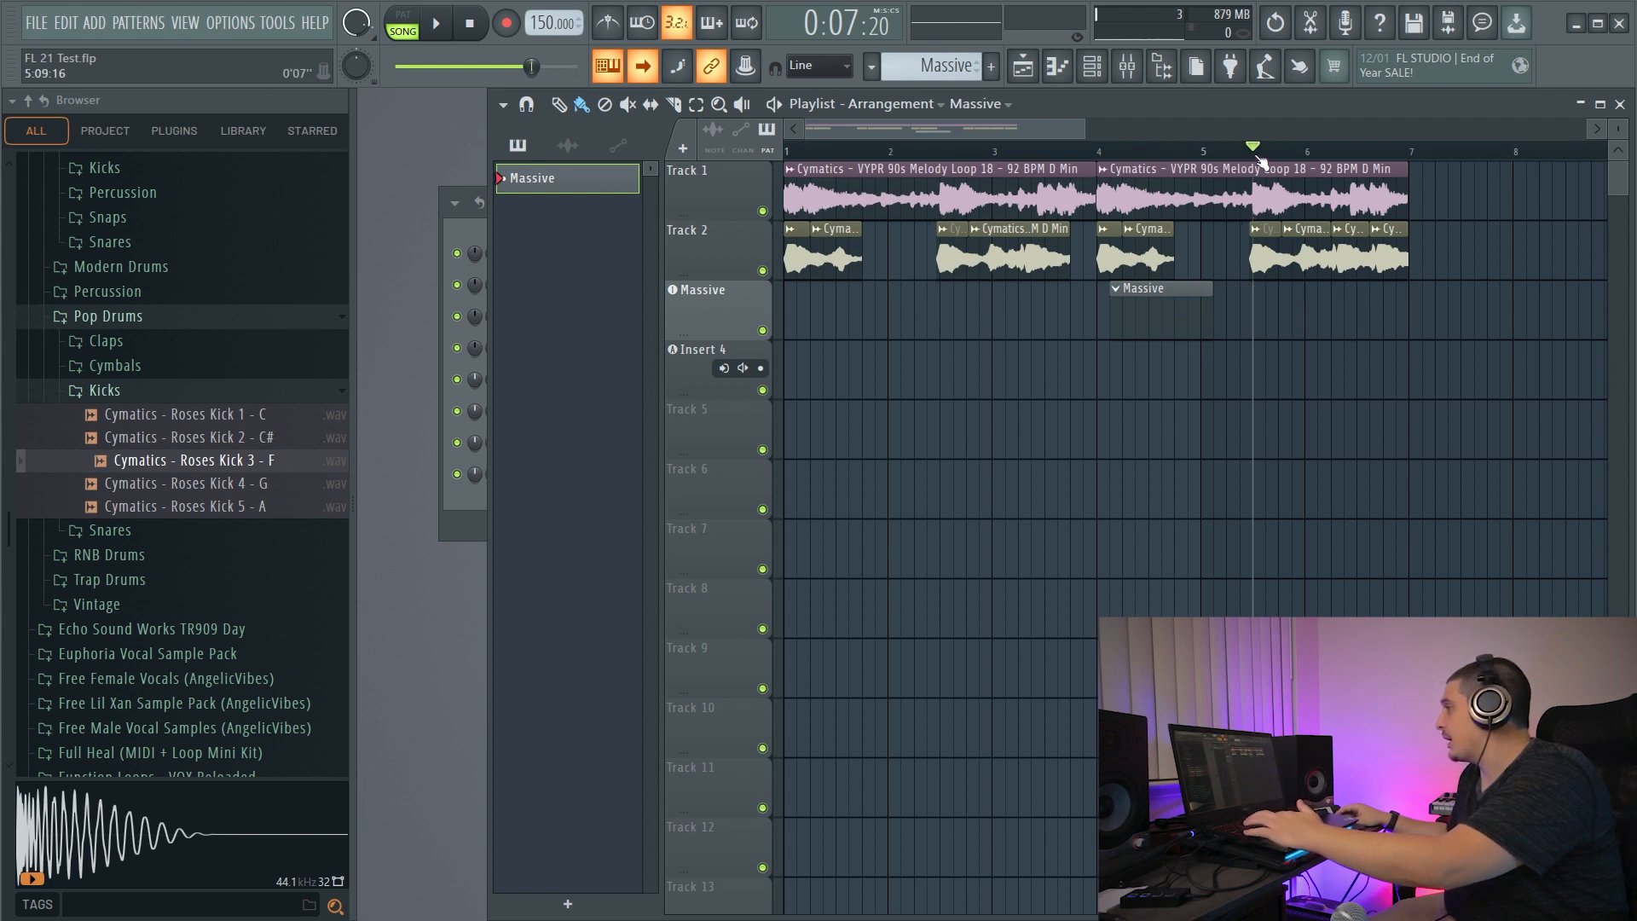
Return the playhead to the song start and paste the Massive clip on its track midway through bar 9.
drag(1257, 151, 1625, 177)
drag(1035, 127, 682, 153)
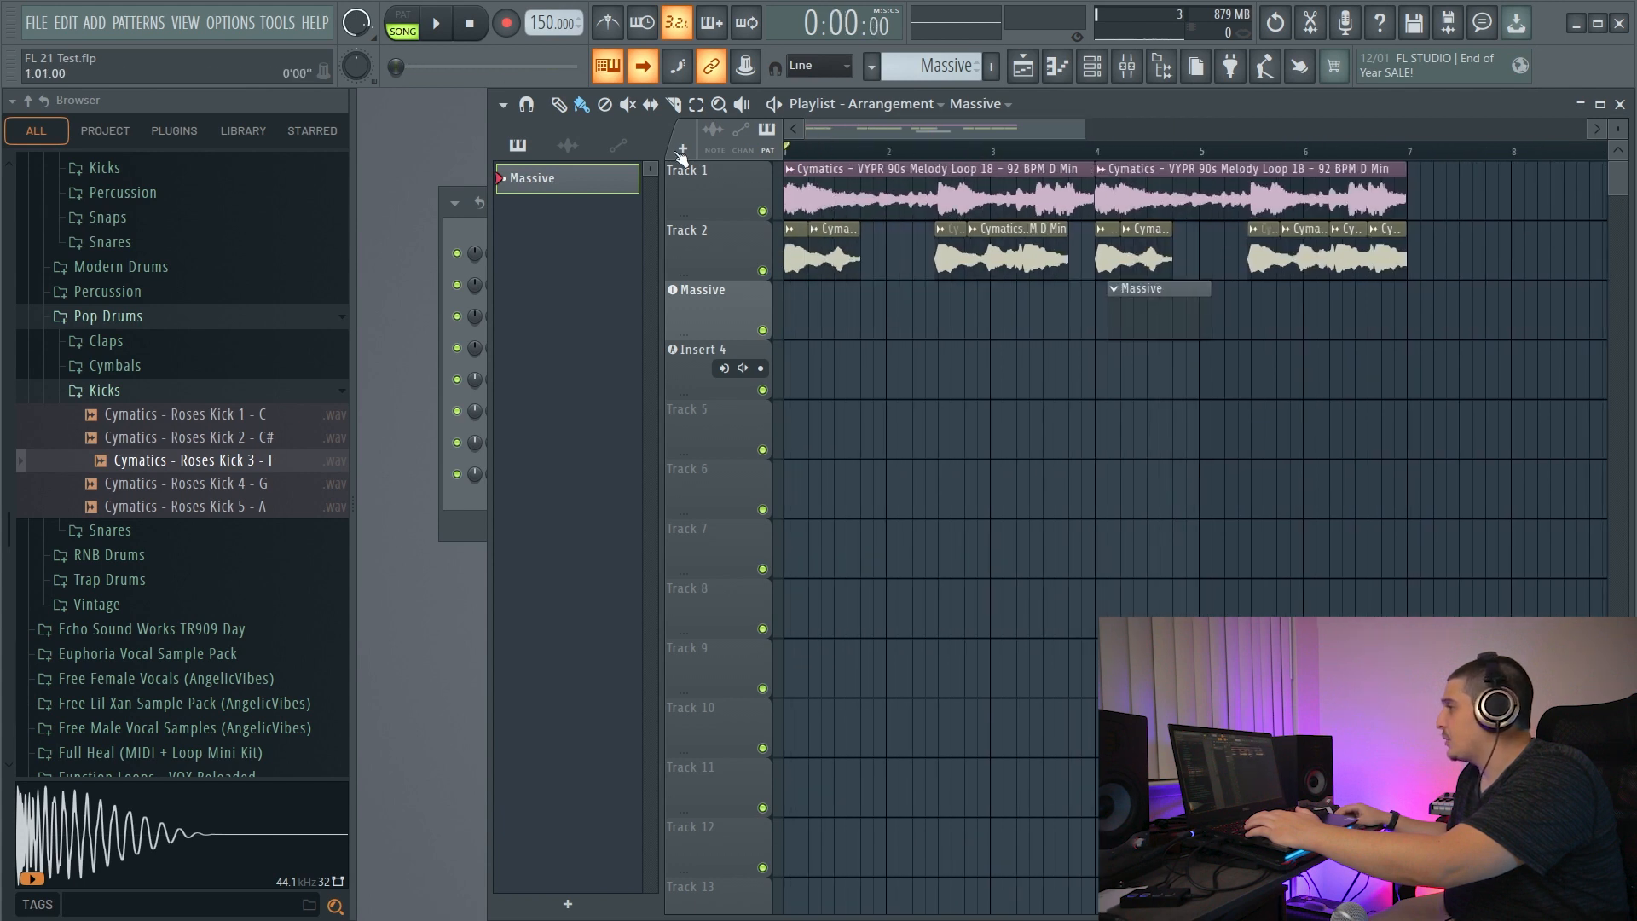
drag(913, 127, 1189, 162)
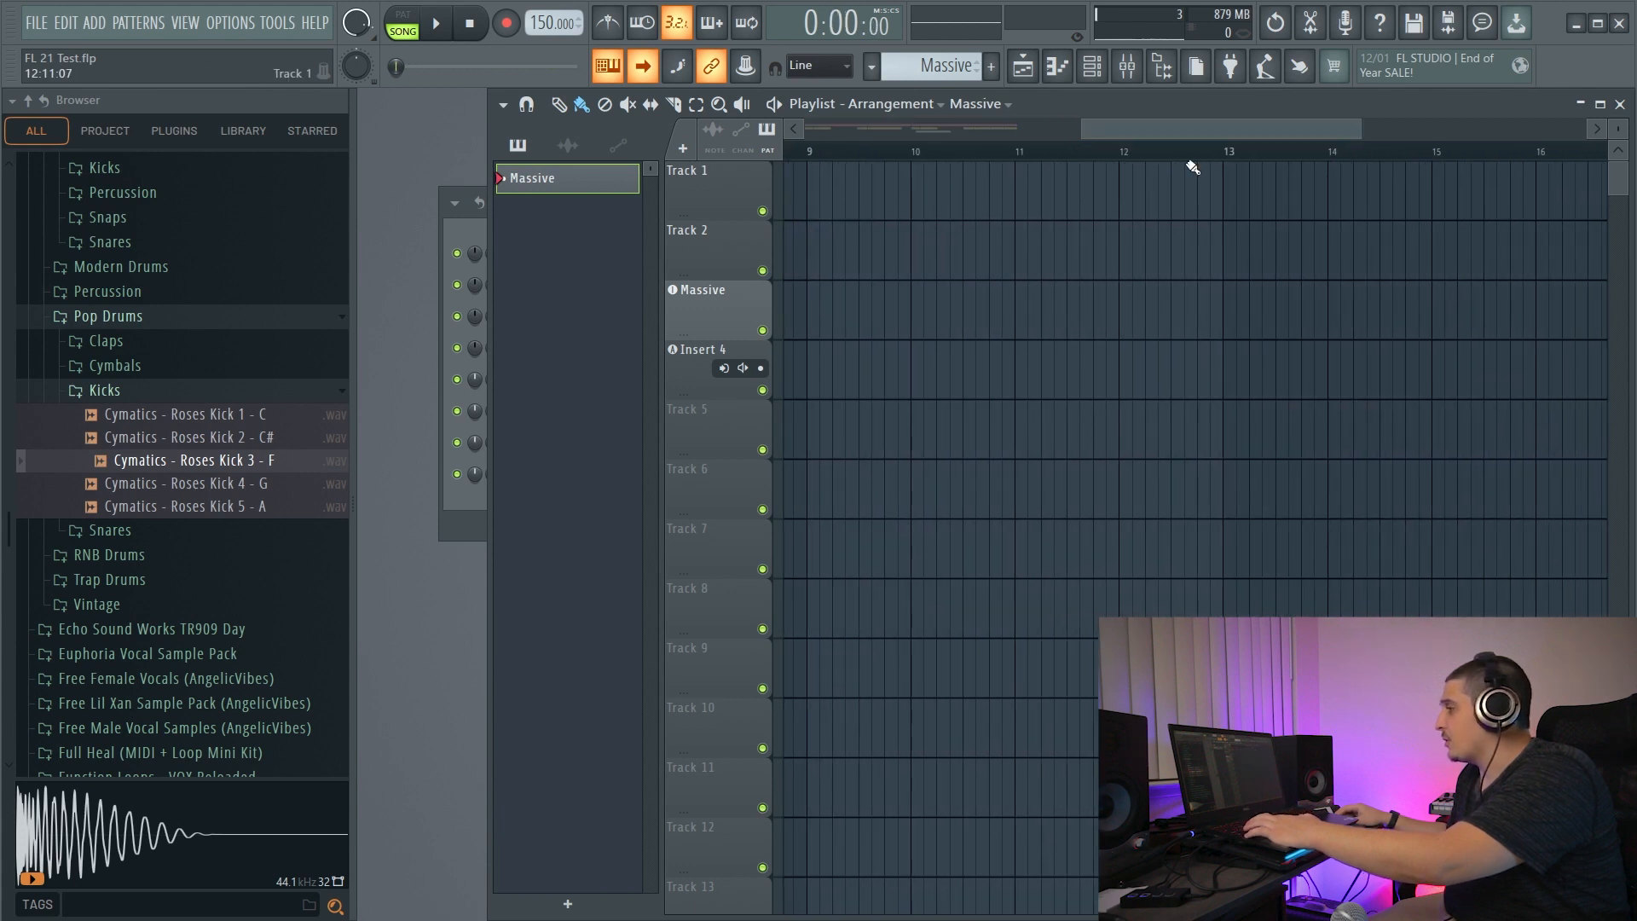
key(ctrl+z)
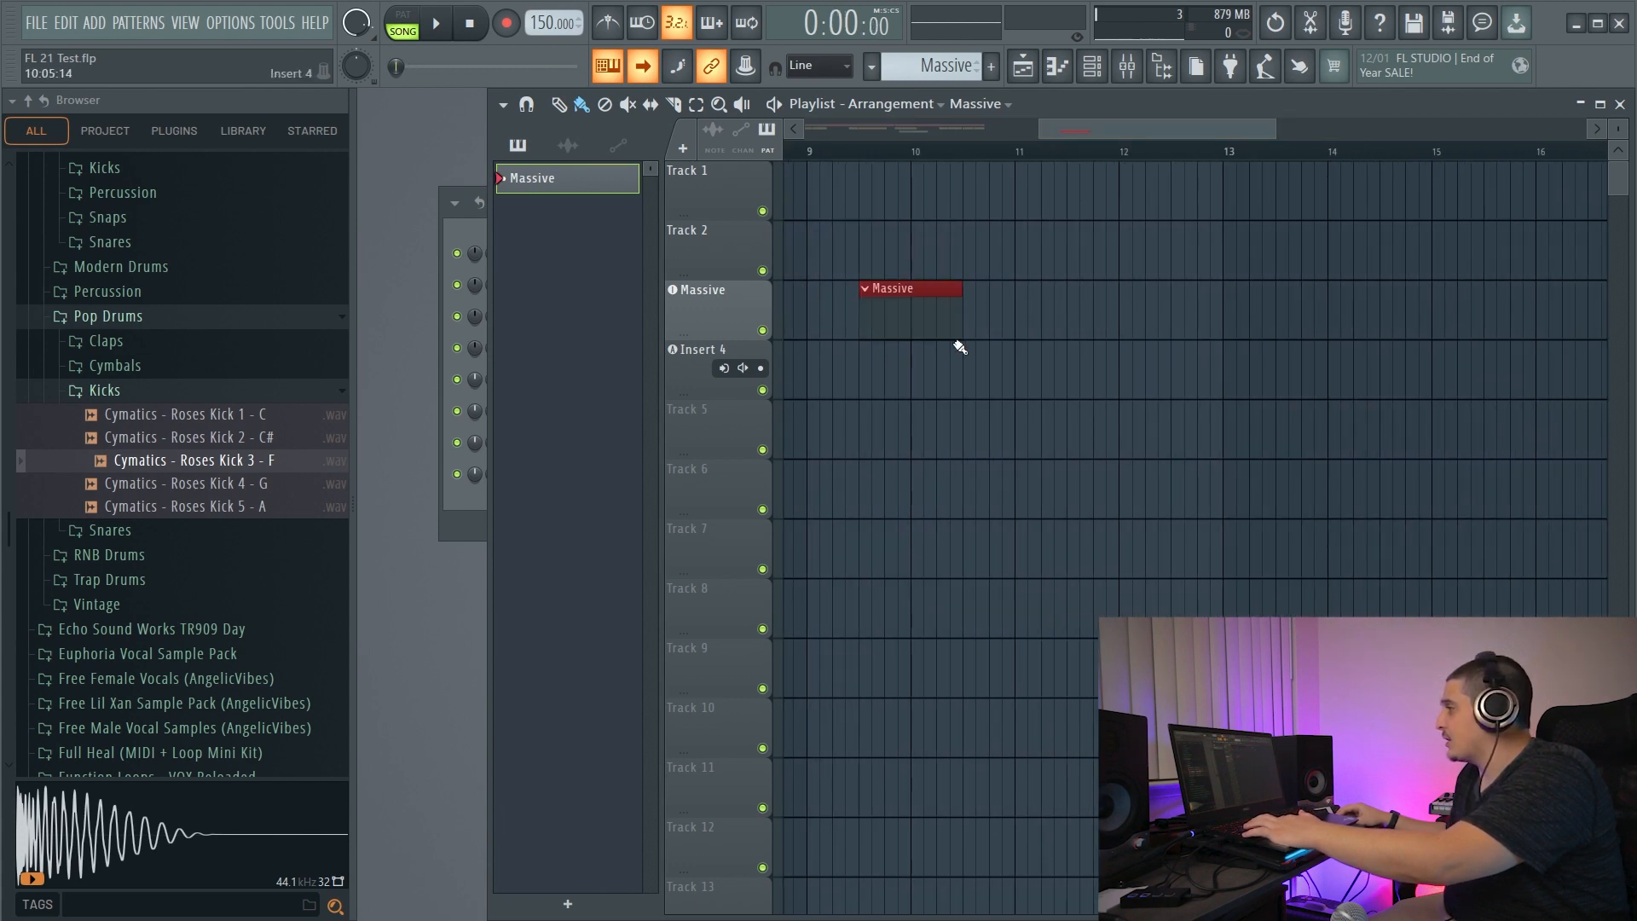
Start playback, reposition the playhead early in bar 3 and paste the Massive clip there.
drag(1111, 130, 1100, 150)
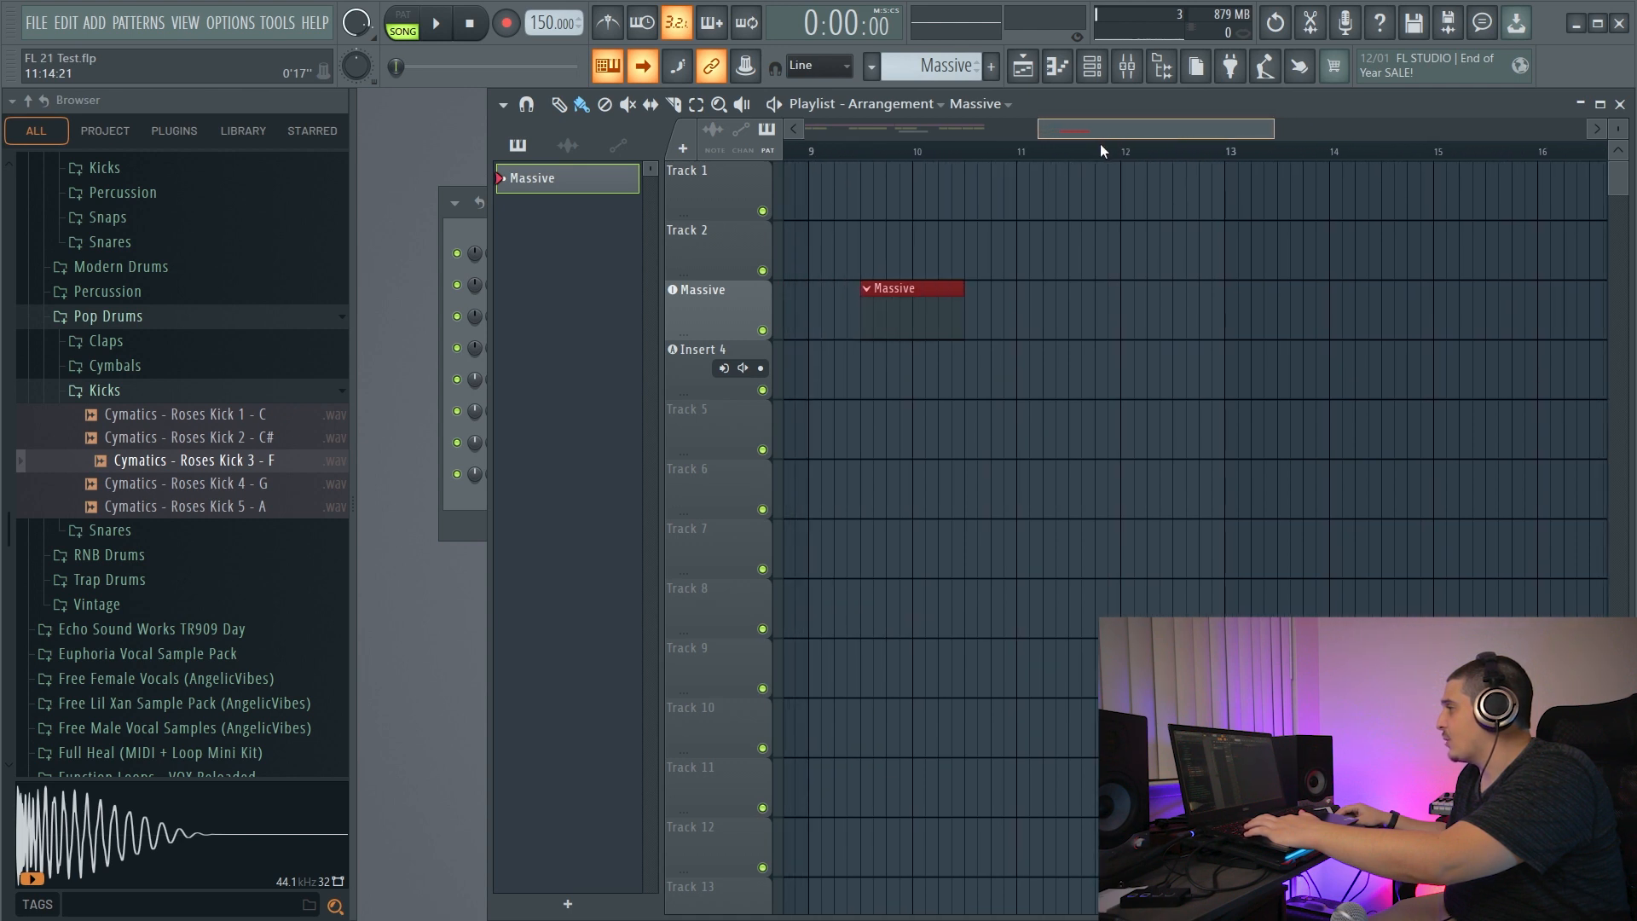
key(space)
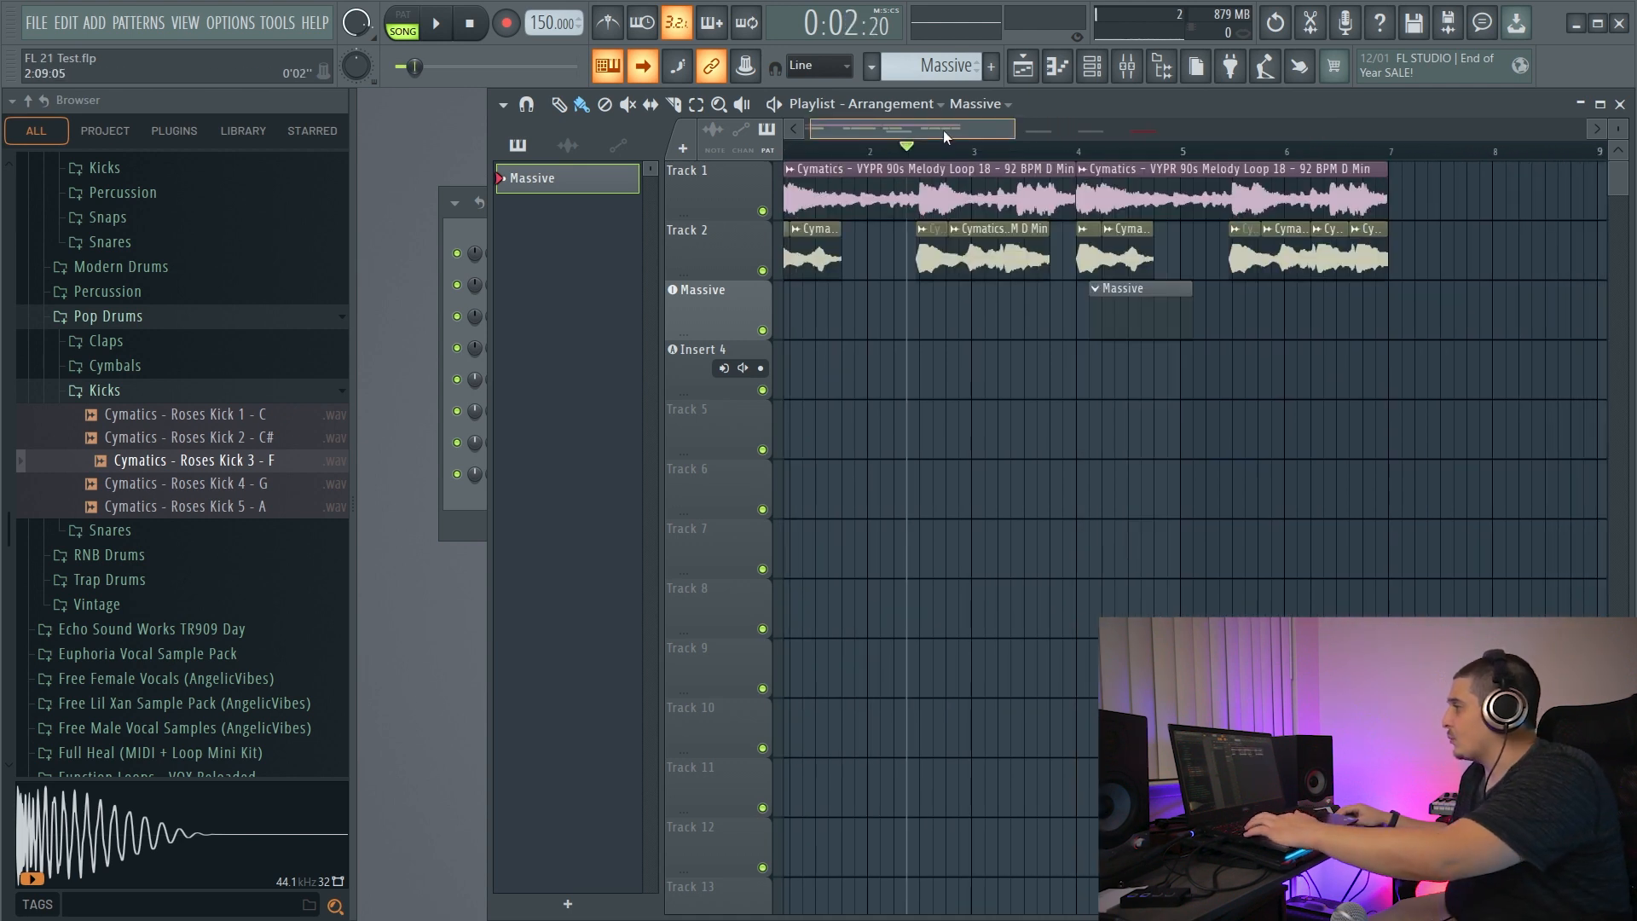
drag(943, 130, 1010, 138)
click(991, 151)
key(ctrl+v)
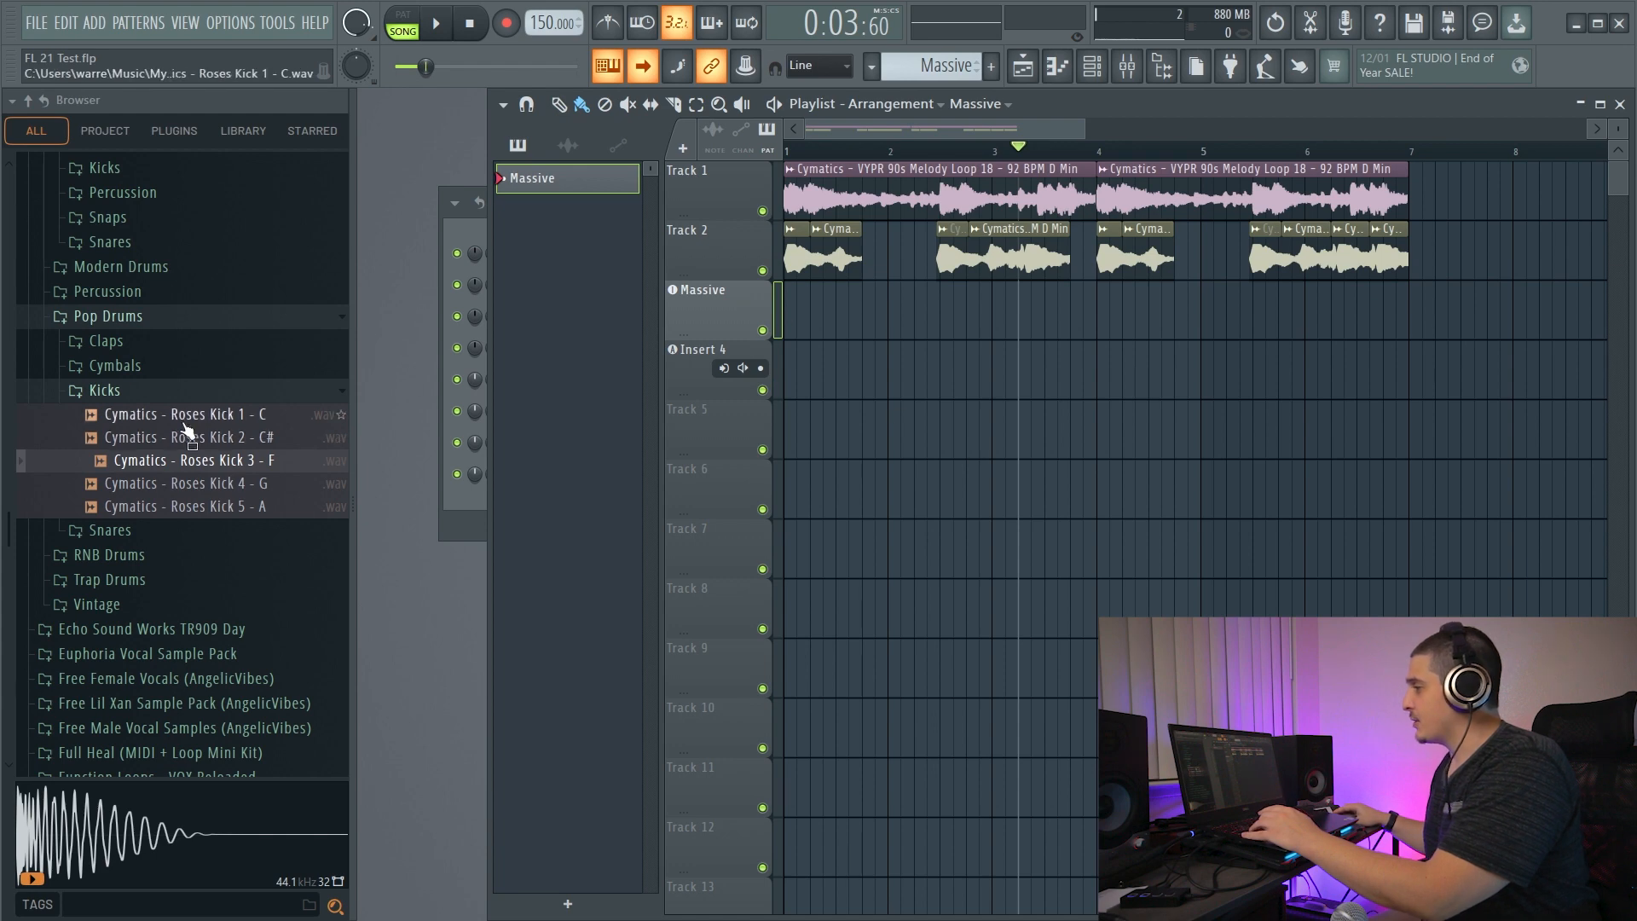
Add all five samples from the Kicks folder in File Explorer to the Insert 4 track at the playhead and remove the clips.
drag(817, 541, 551, 290)
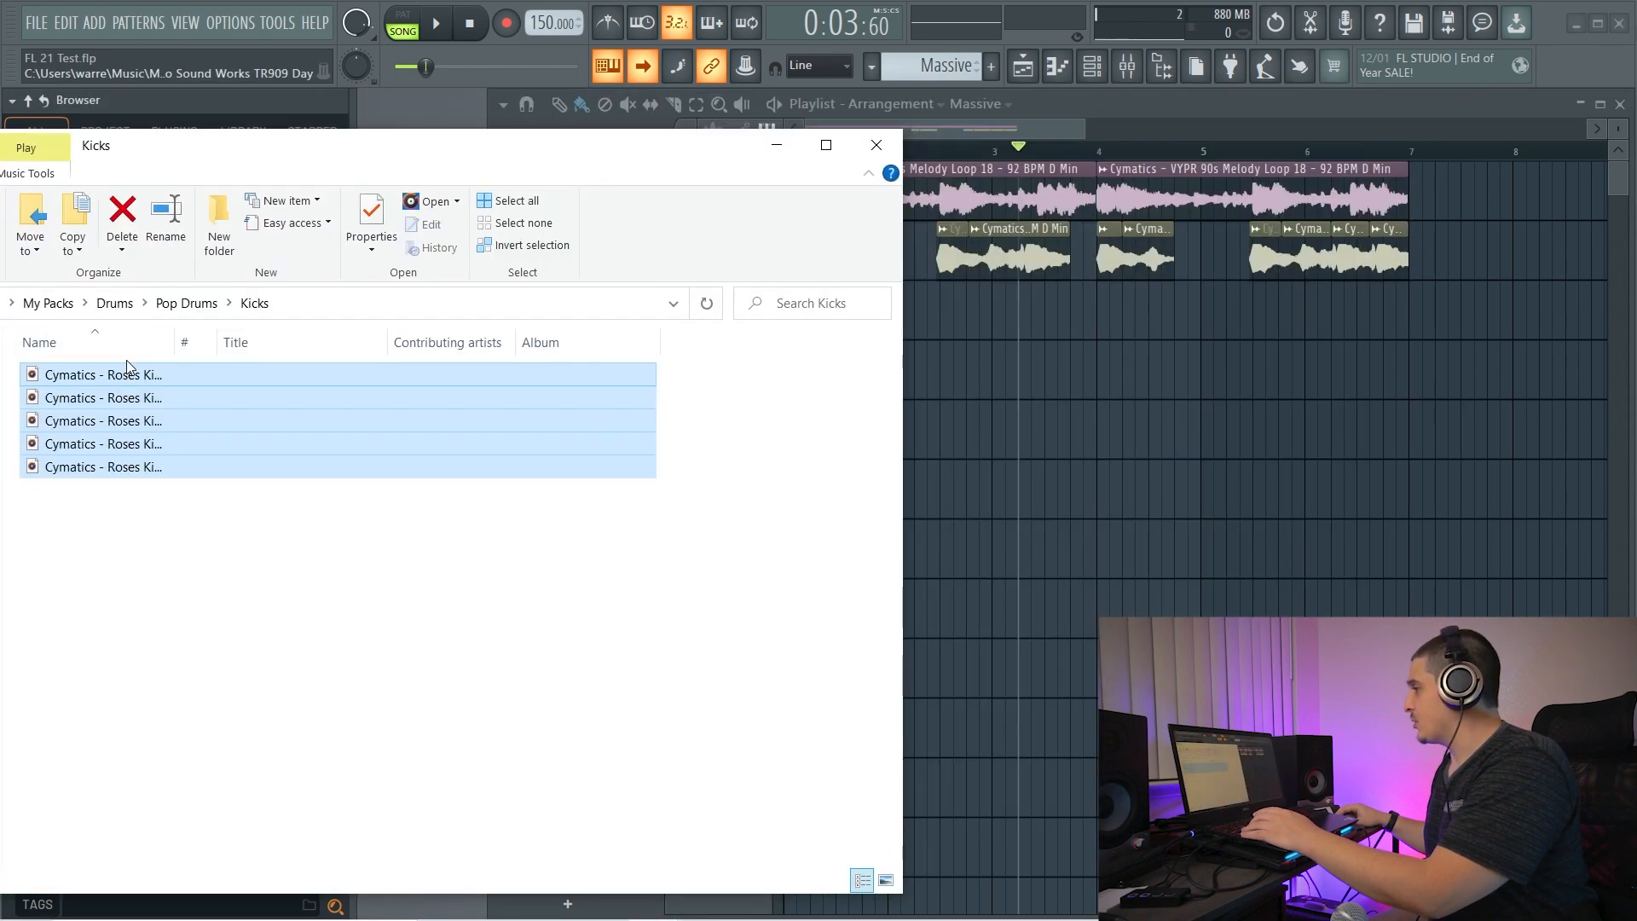
drag(126, 370, 1023, 390)
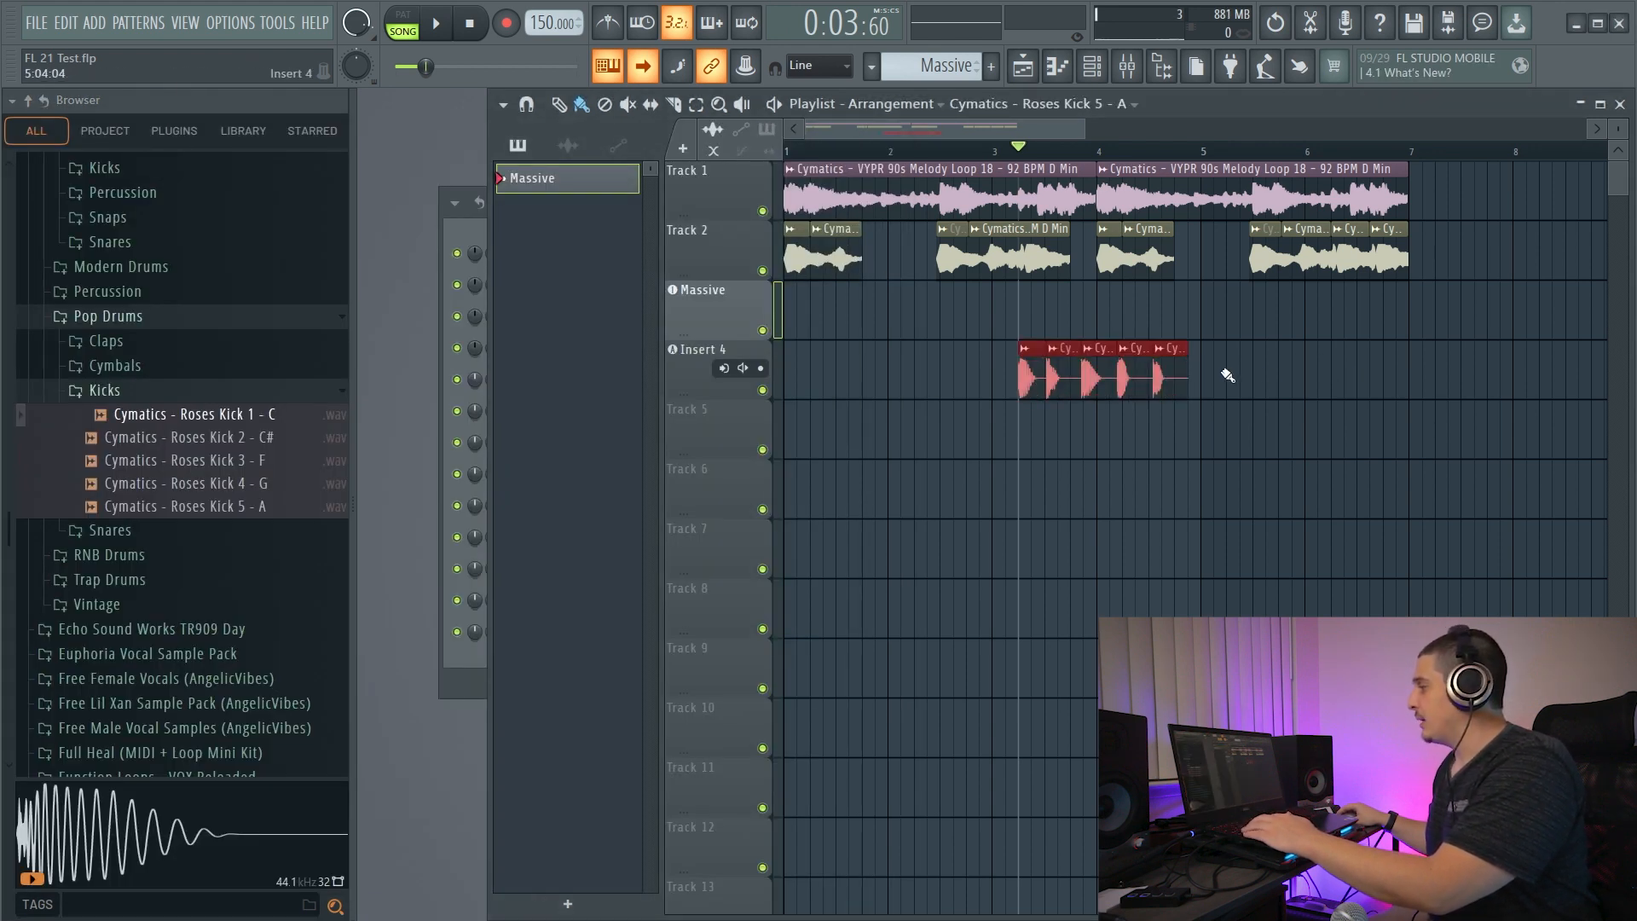
drag(1223, 371, 1034, 376)
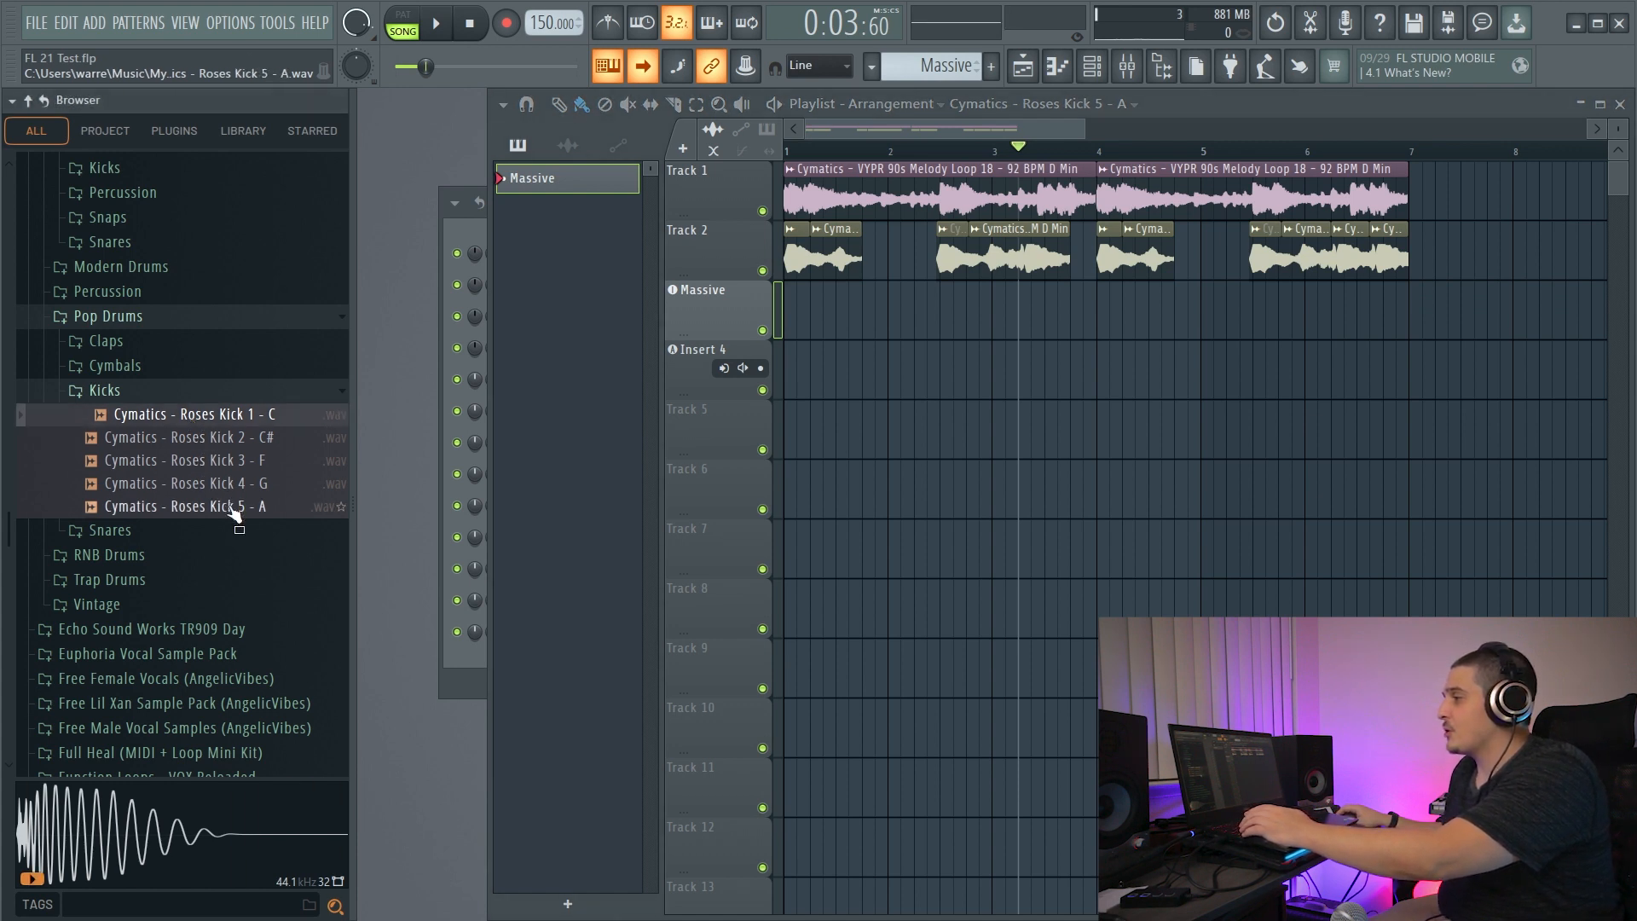
Place the five Cymatics - Roses Kick samples from the browser on the Insert 4 track in sequence and delete them.
drag(235, 512, 1017, 389)
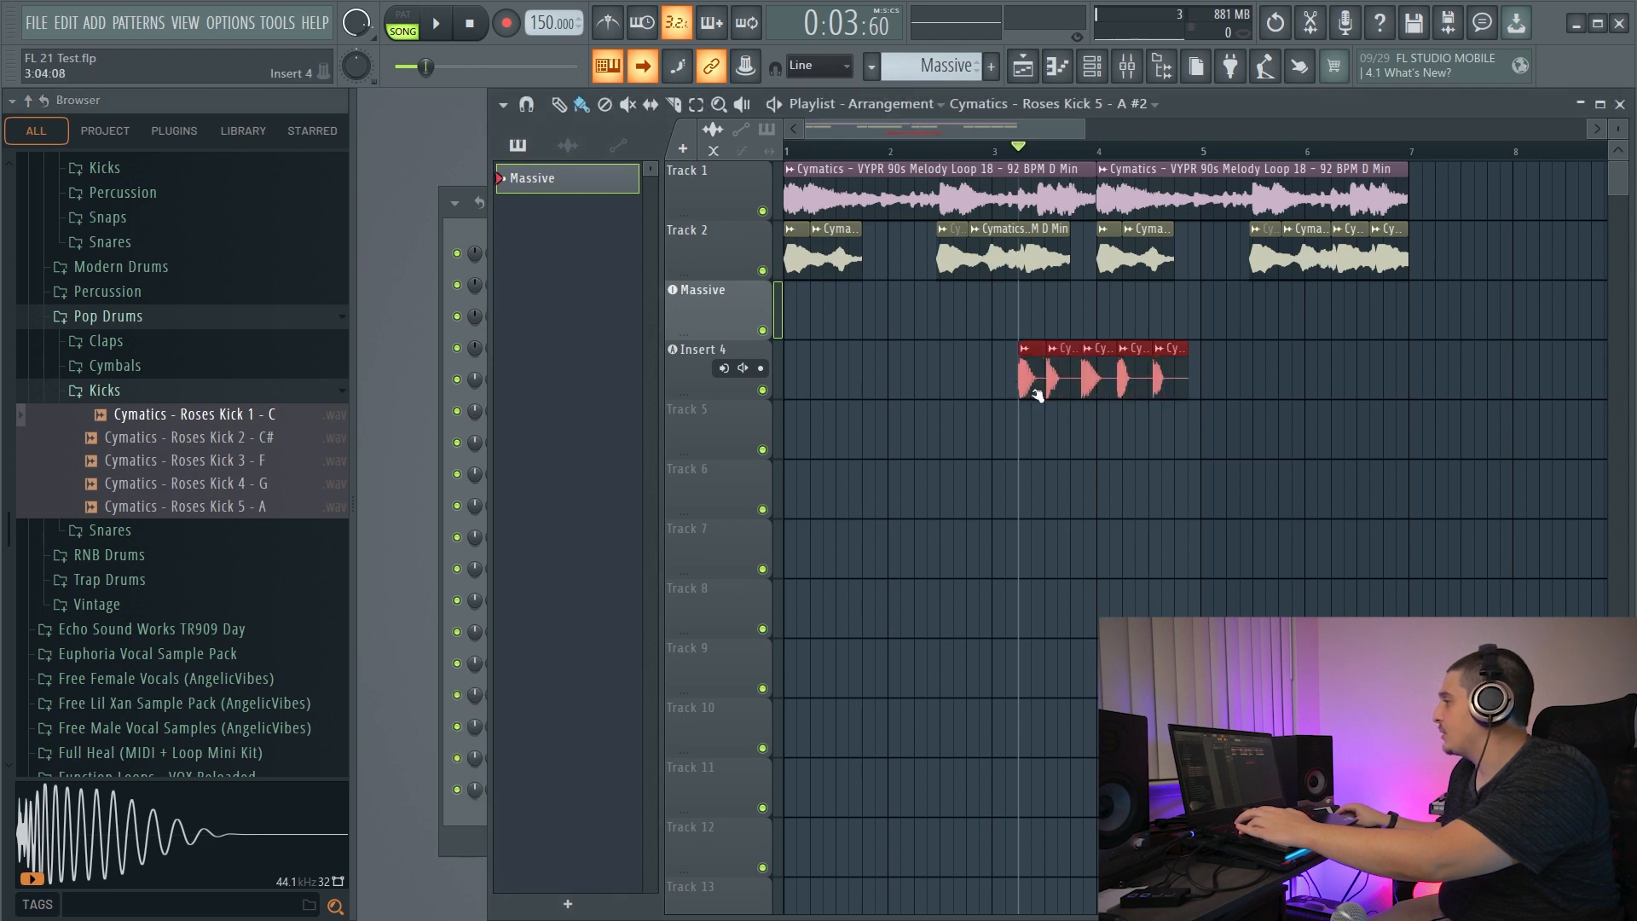
right_click(1292, 386)
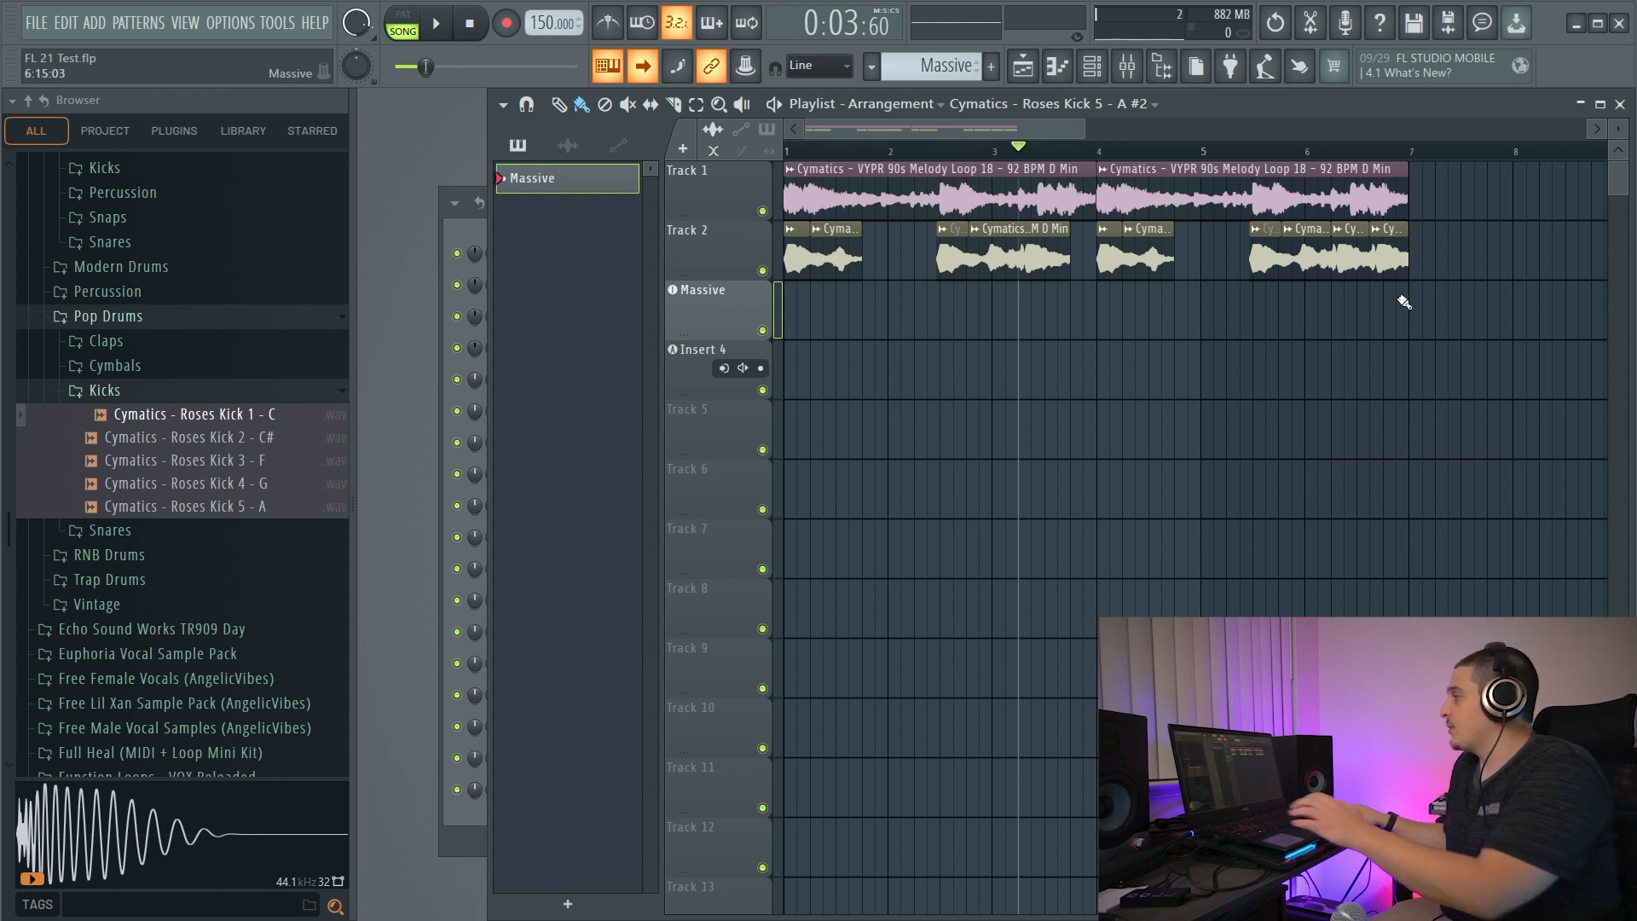
Select all the audio clips on Track 2 and slice them with a time-based chop.
drag(1411, 329, 778, 237)
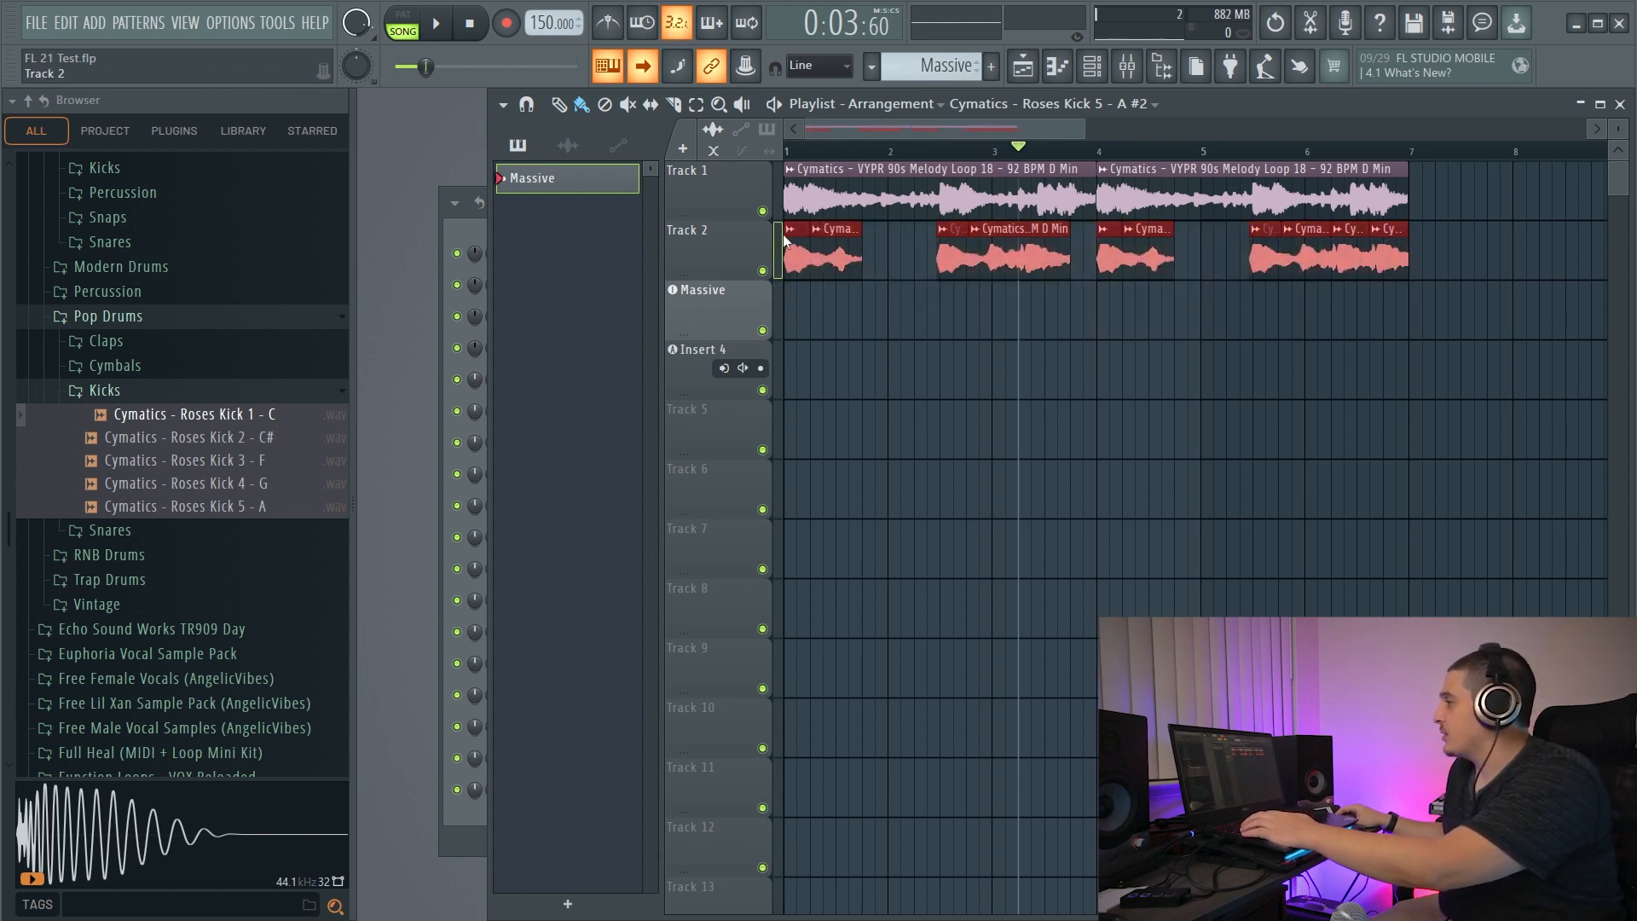
right_click(787, 234)
mouse_move(867, 470)
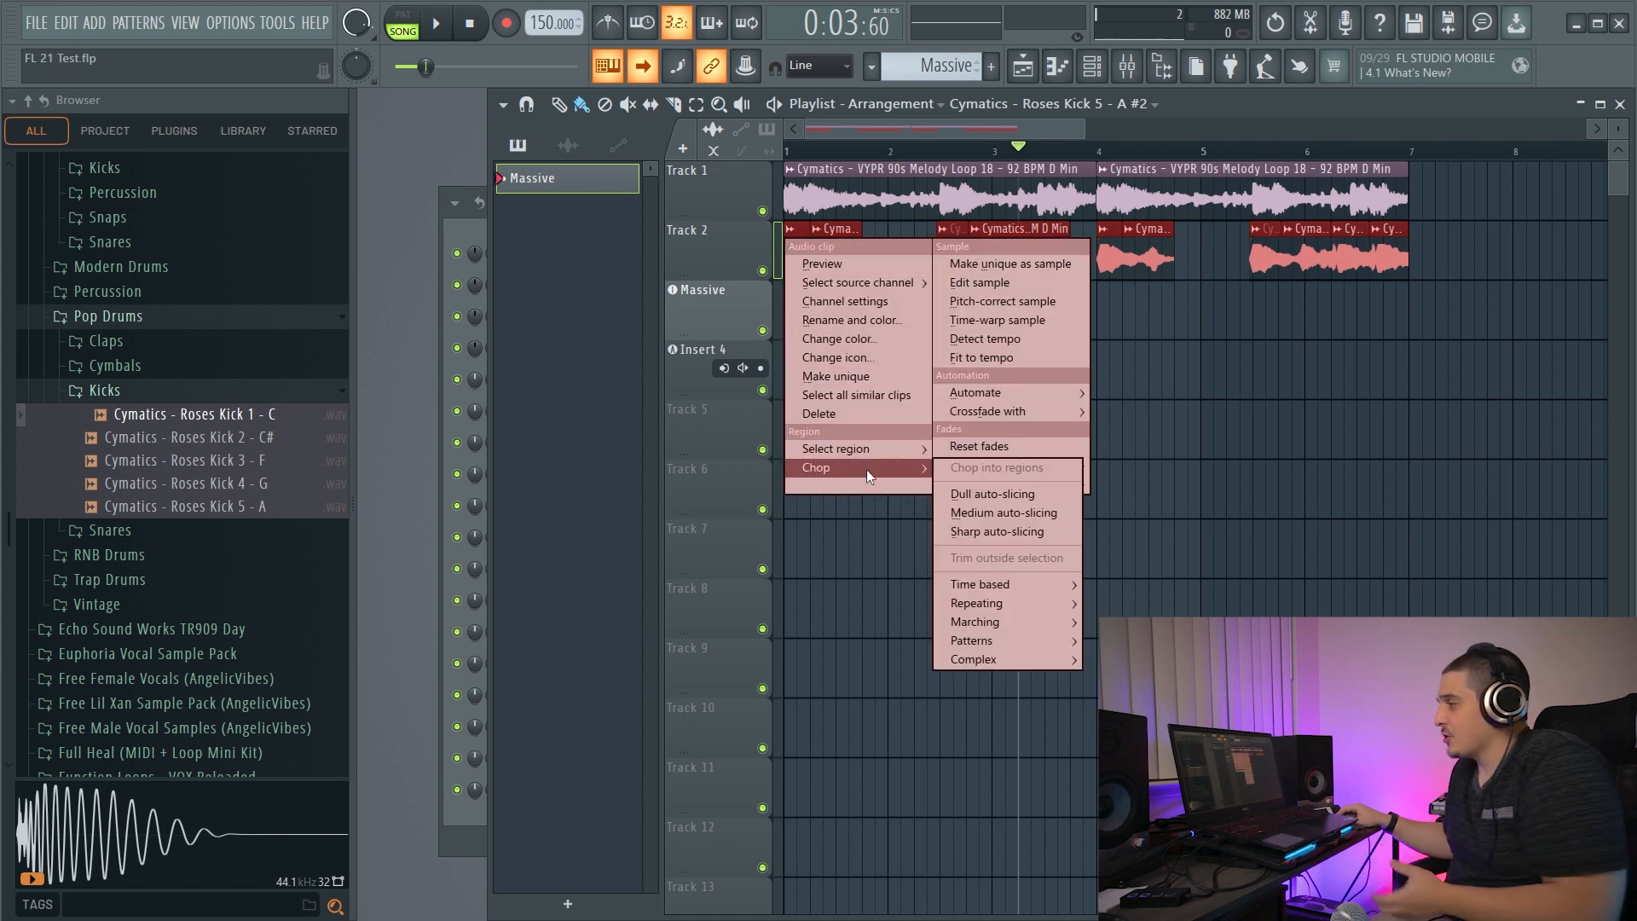
mouse_move(1027, 586)
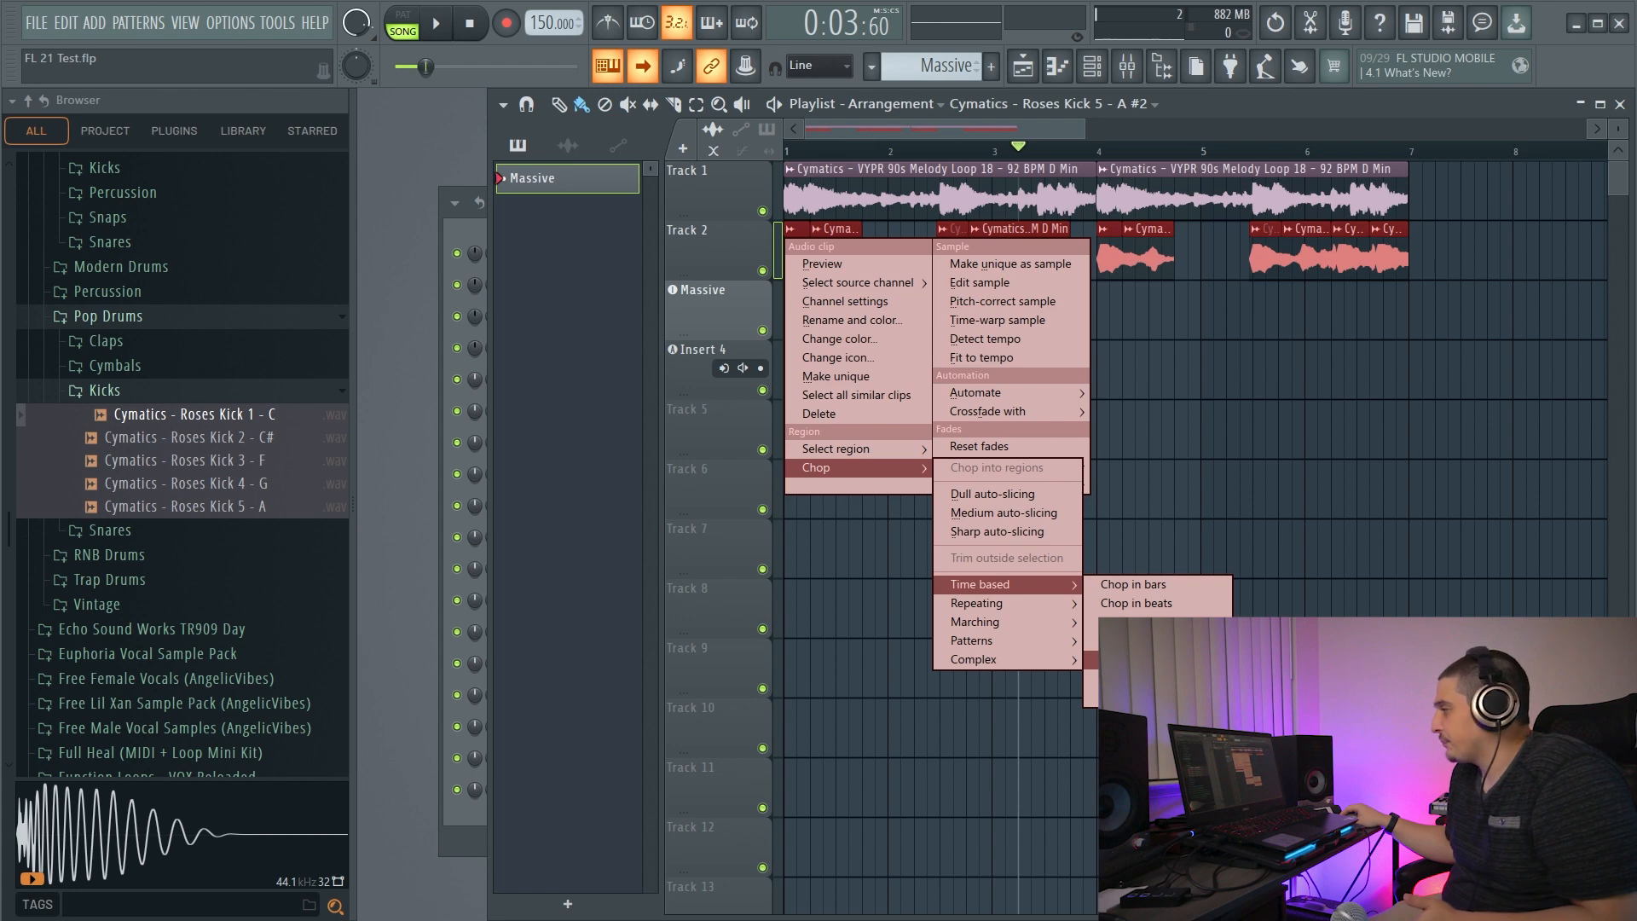
click(1134, 659)
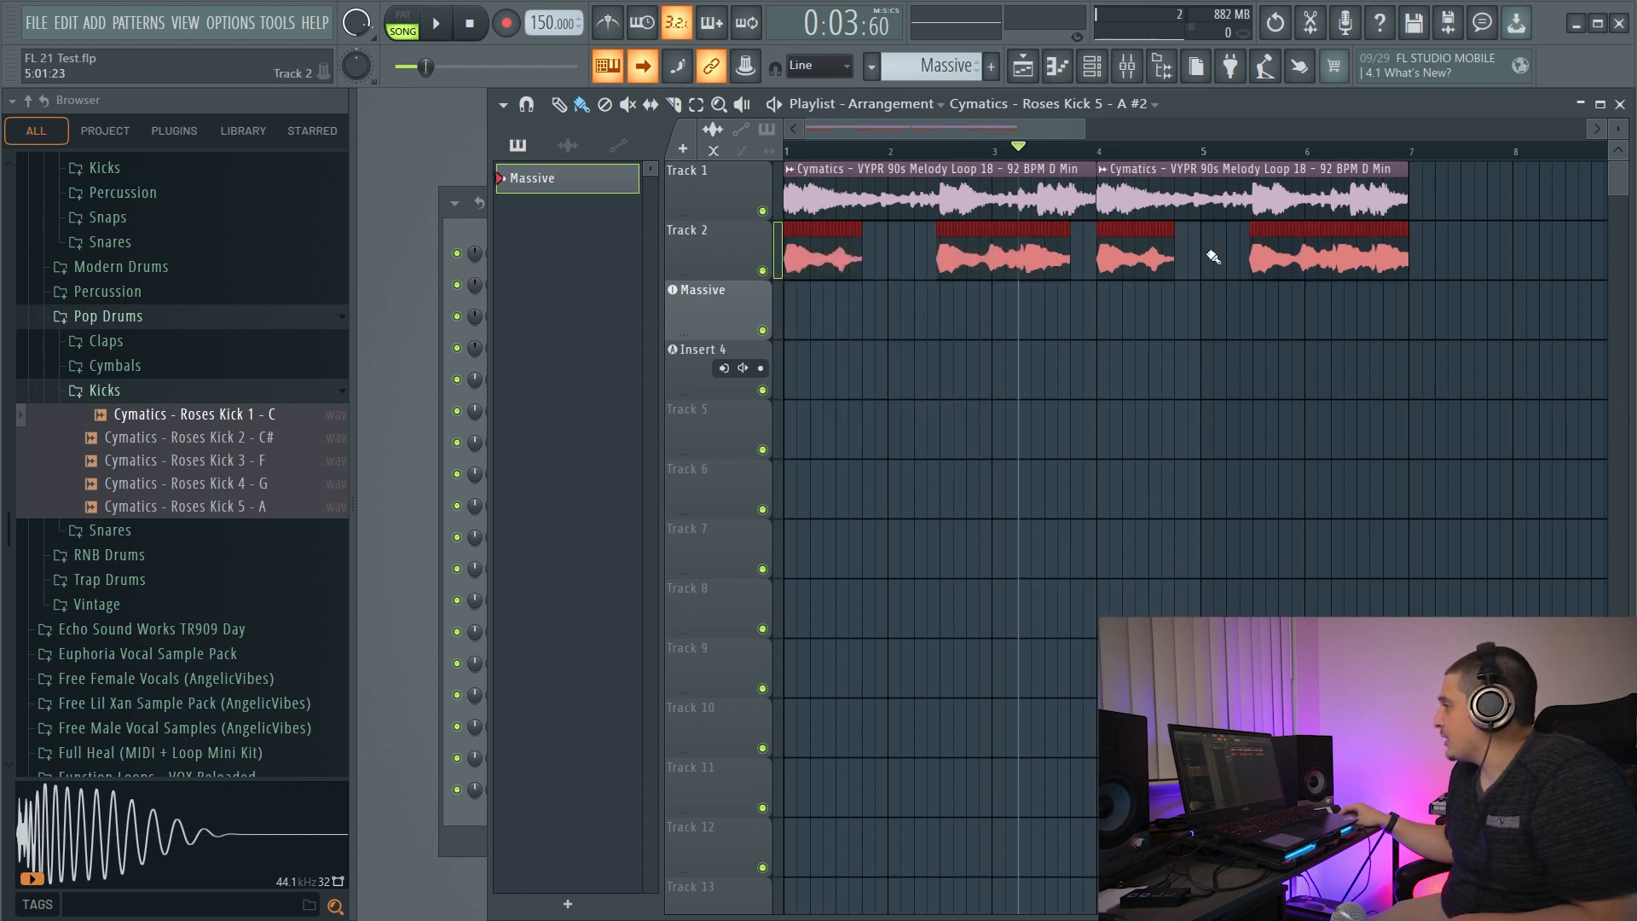
In the FL Studio 20 project, apply a time-based chop to the selected Track 2 clips and Kontakt clip.
drag(788, 180, 897, 202)
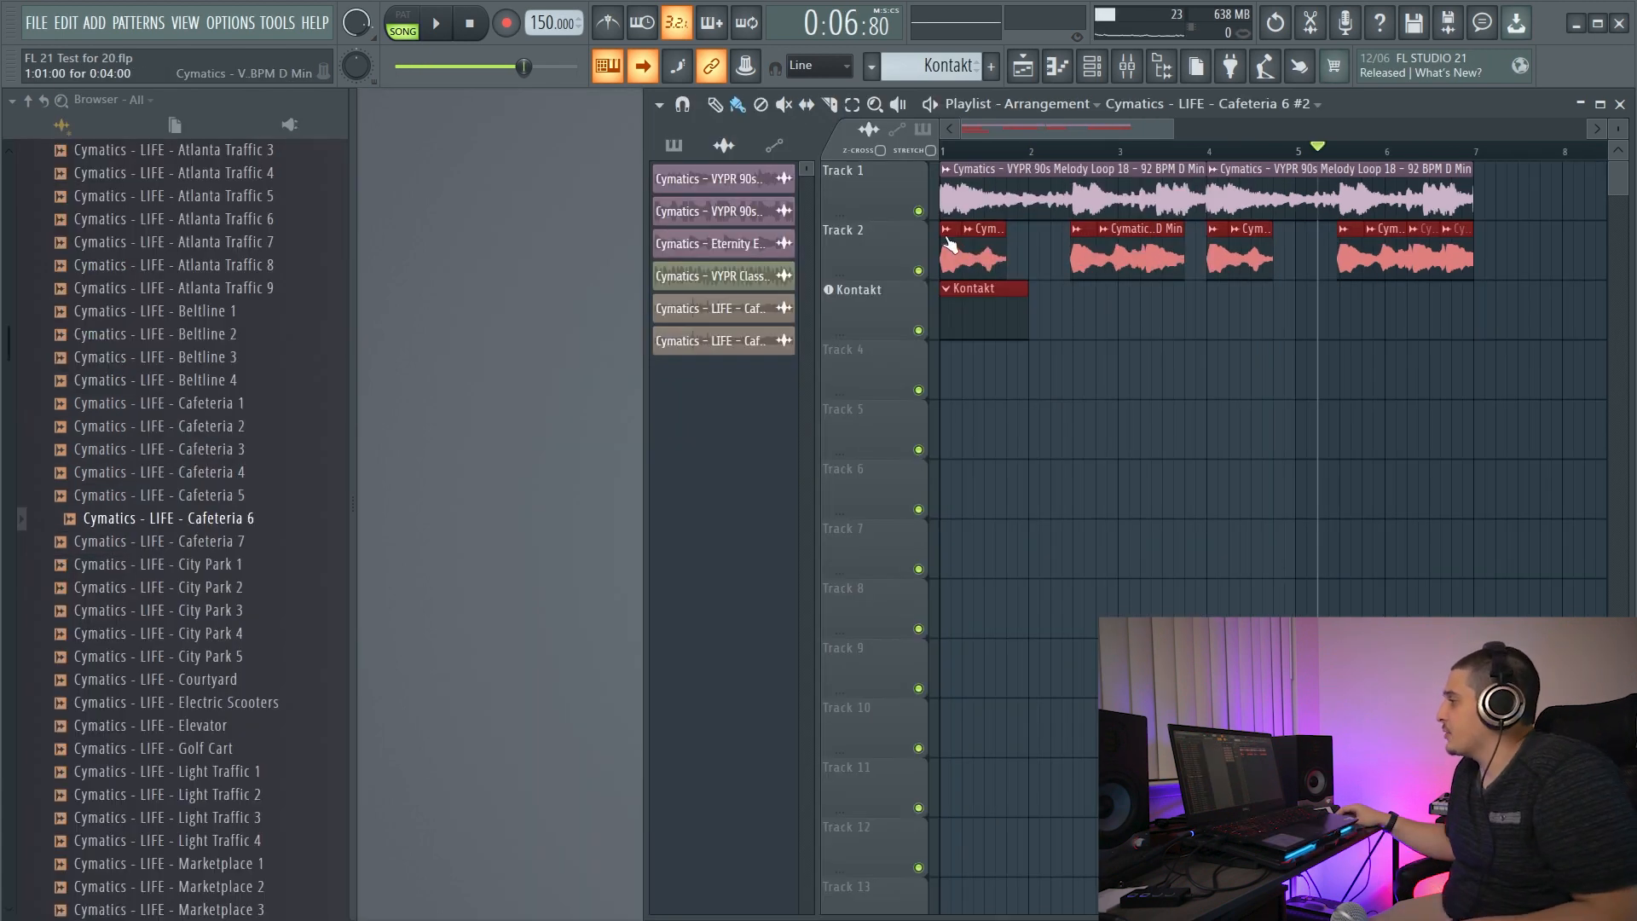
right_click(947, 244)
mouse_move(1024, 469)
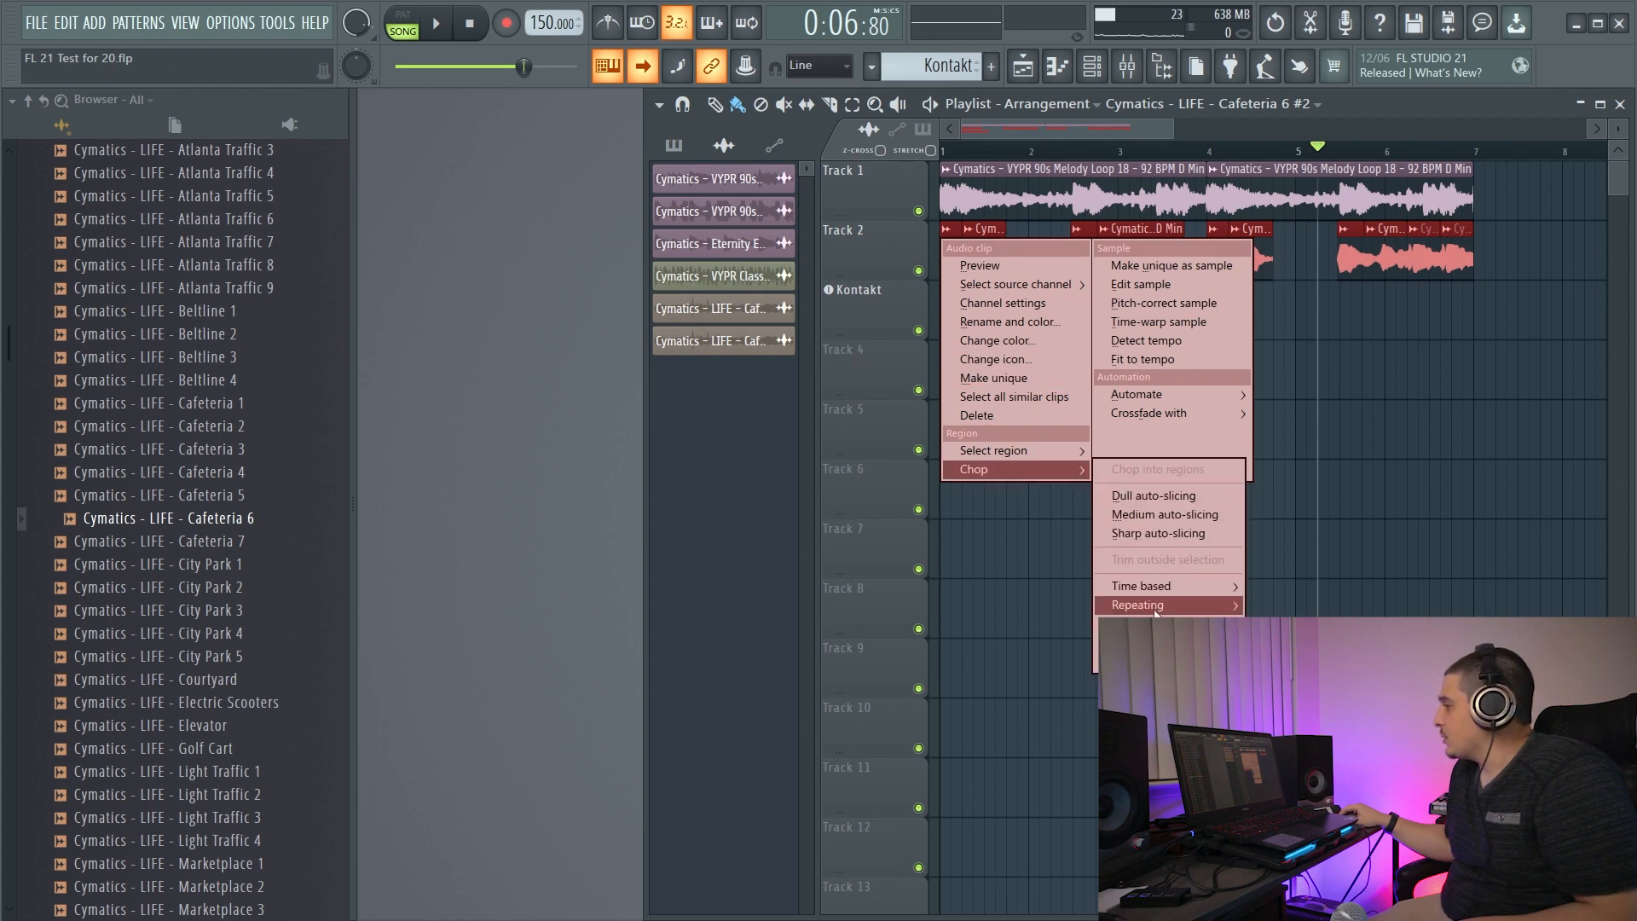
mouse_move(1241, 586)
click(1305, 661)
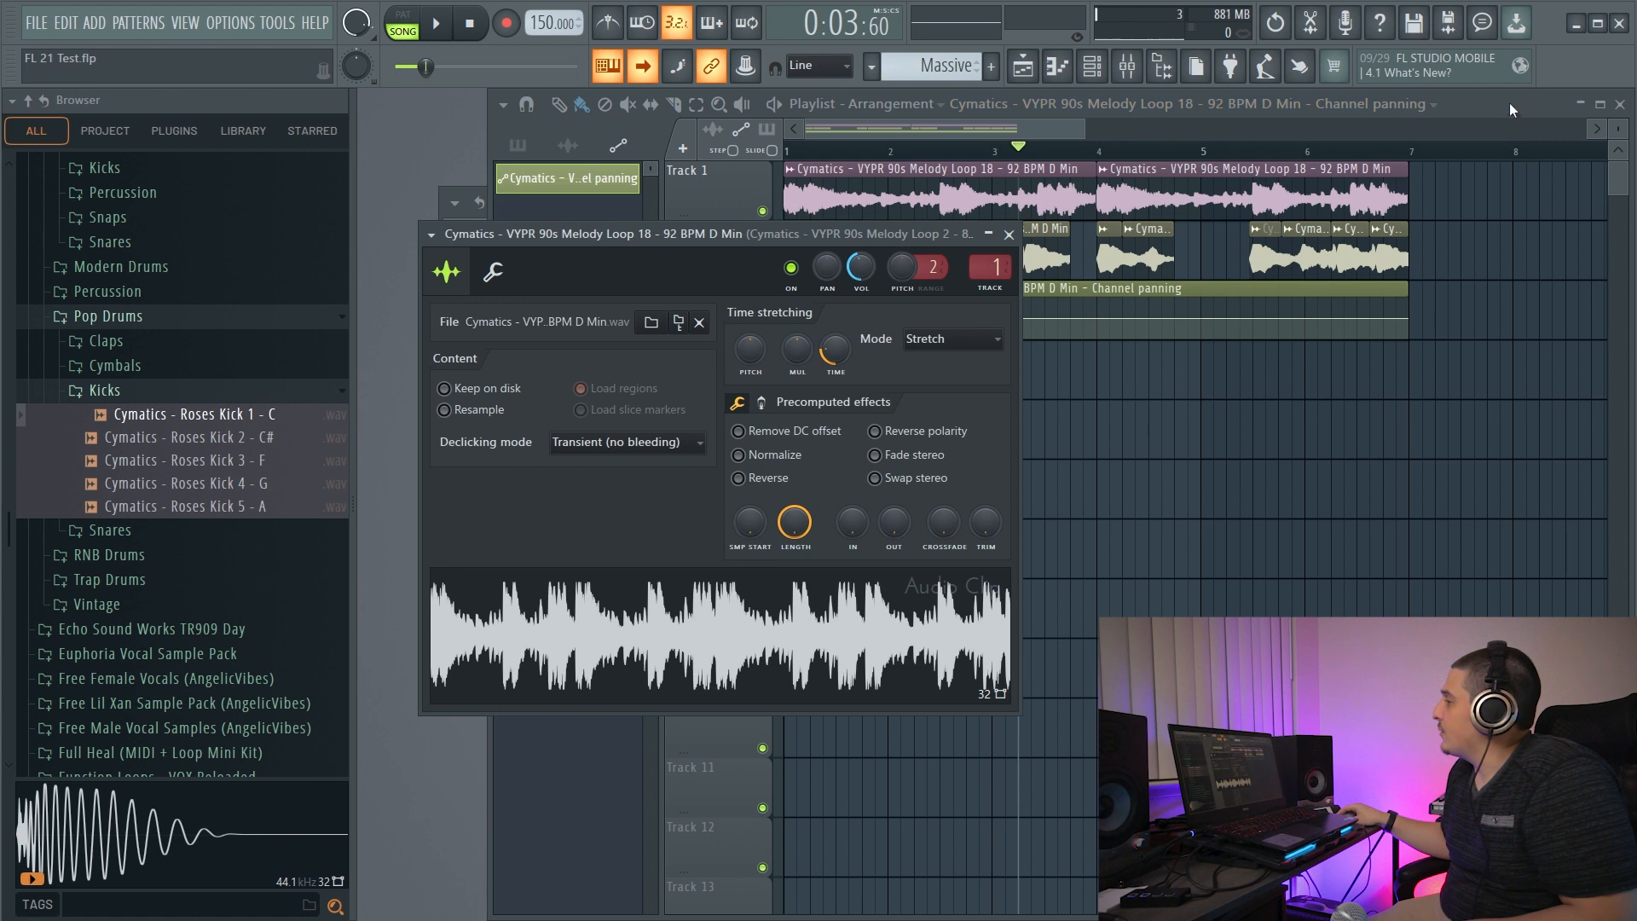
Add six alternating high and low points to the melody loop's channel panning automation clip.
click(1509, 104)
right_click(789, 336)
right_click(810, 307)
right_click(863, 328)
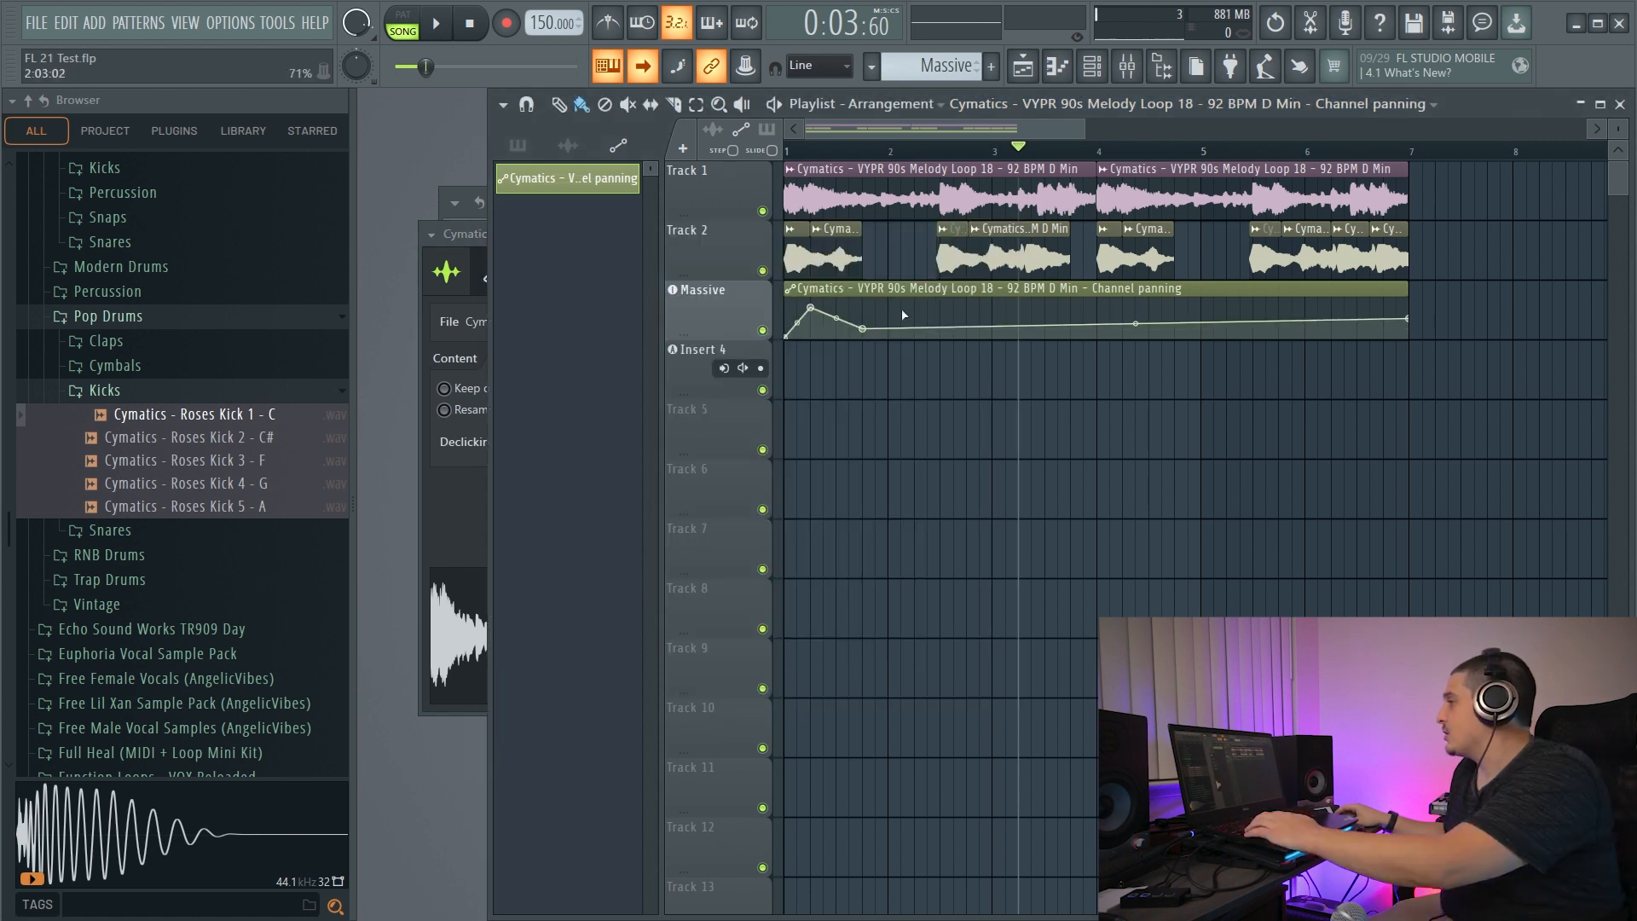
right_click(928, 300)
right_click(1071, 327)
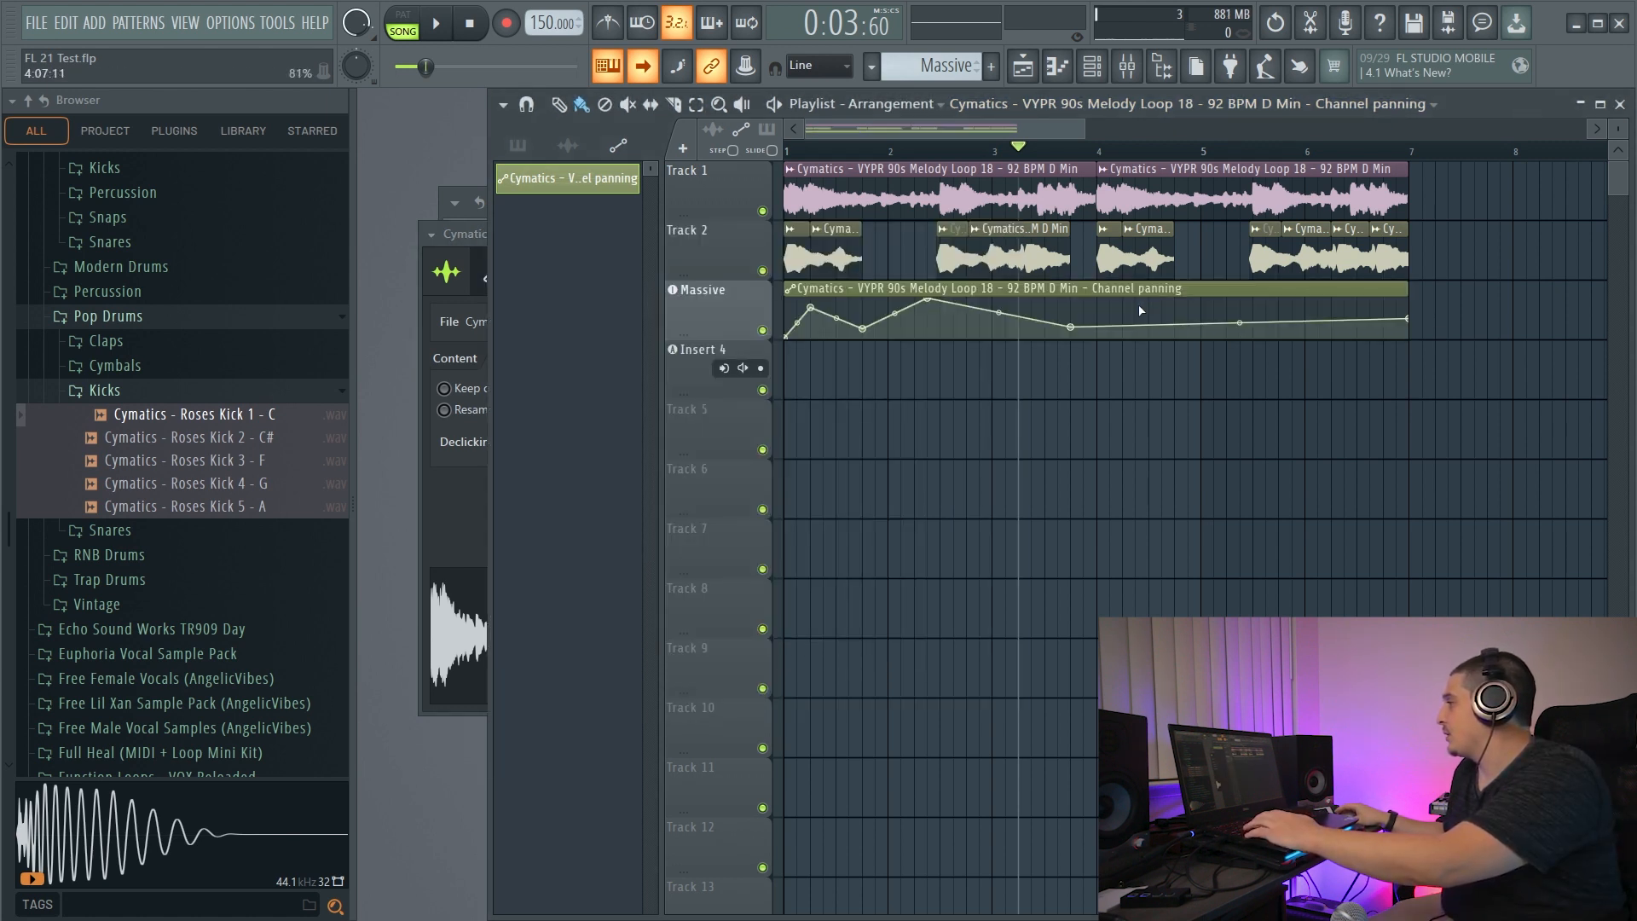
right_click(1149, 312)
right_click(1226, 331)
Select the Track 1 melody loops and the channel panning automation clip and chop them all in beats.
drag(1467, 197, 819, 205)
drag(1398, 350, 793, 295)
click(792, 290)
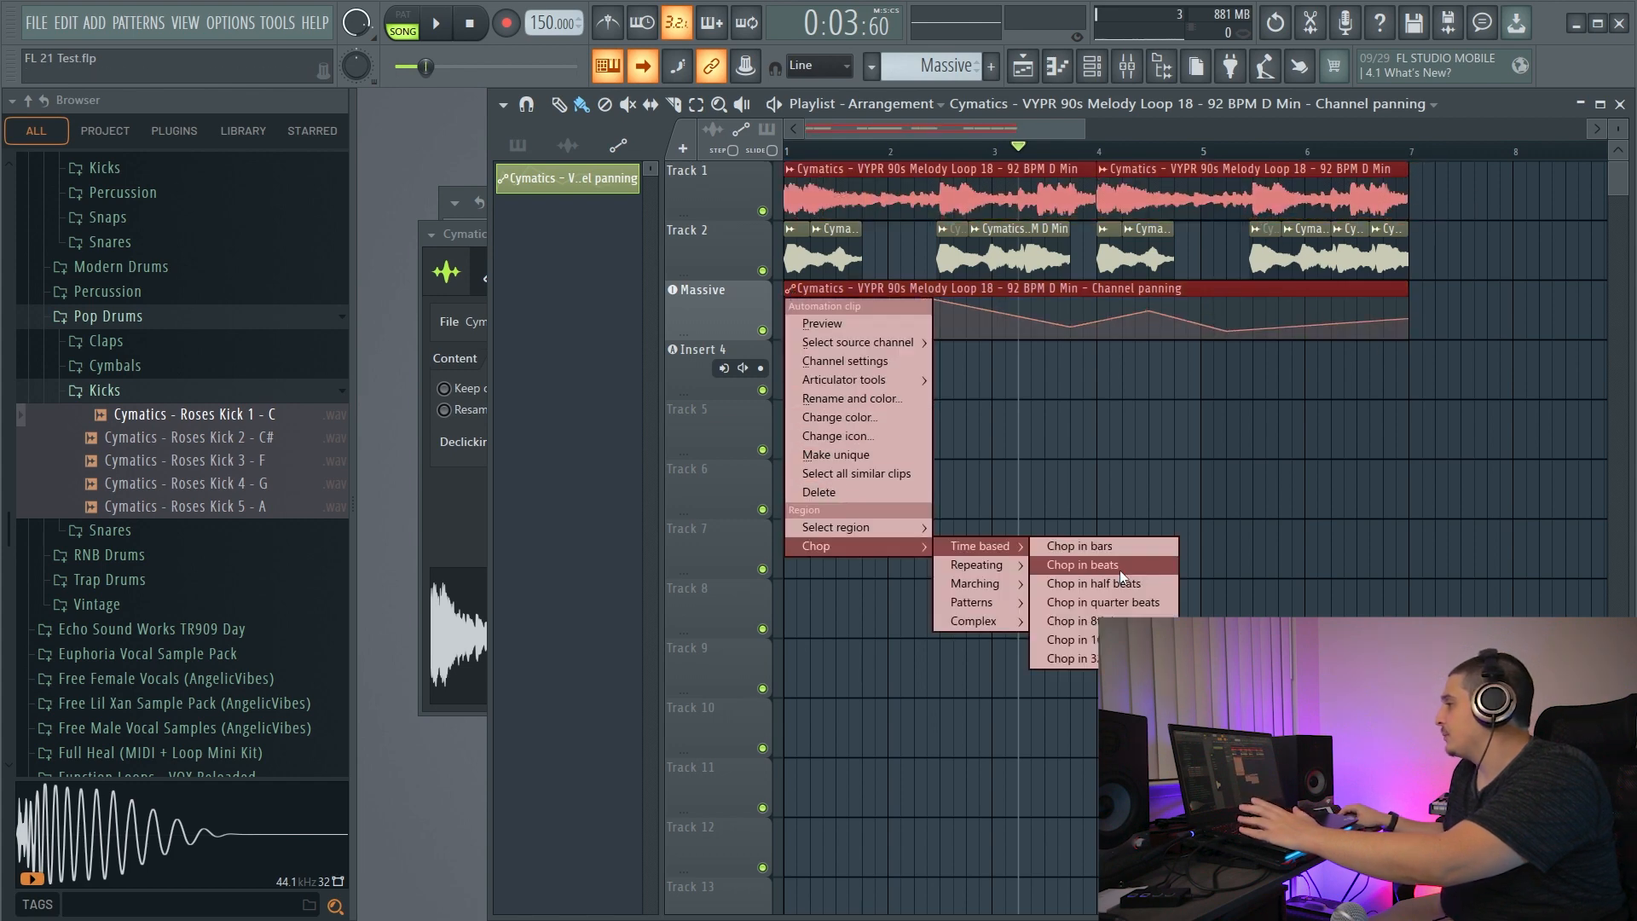
click(1119, 570)
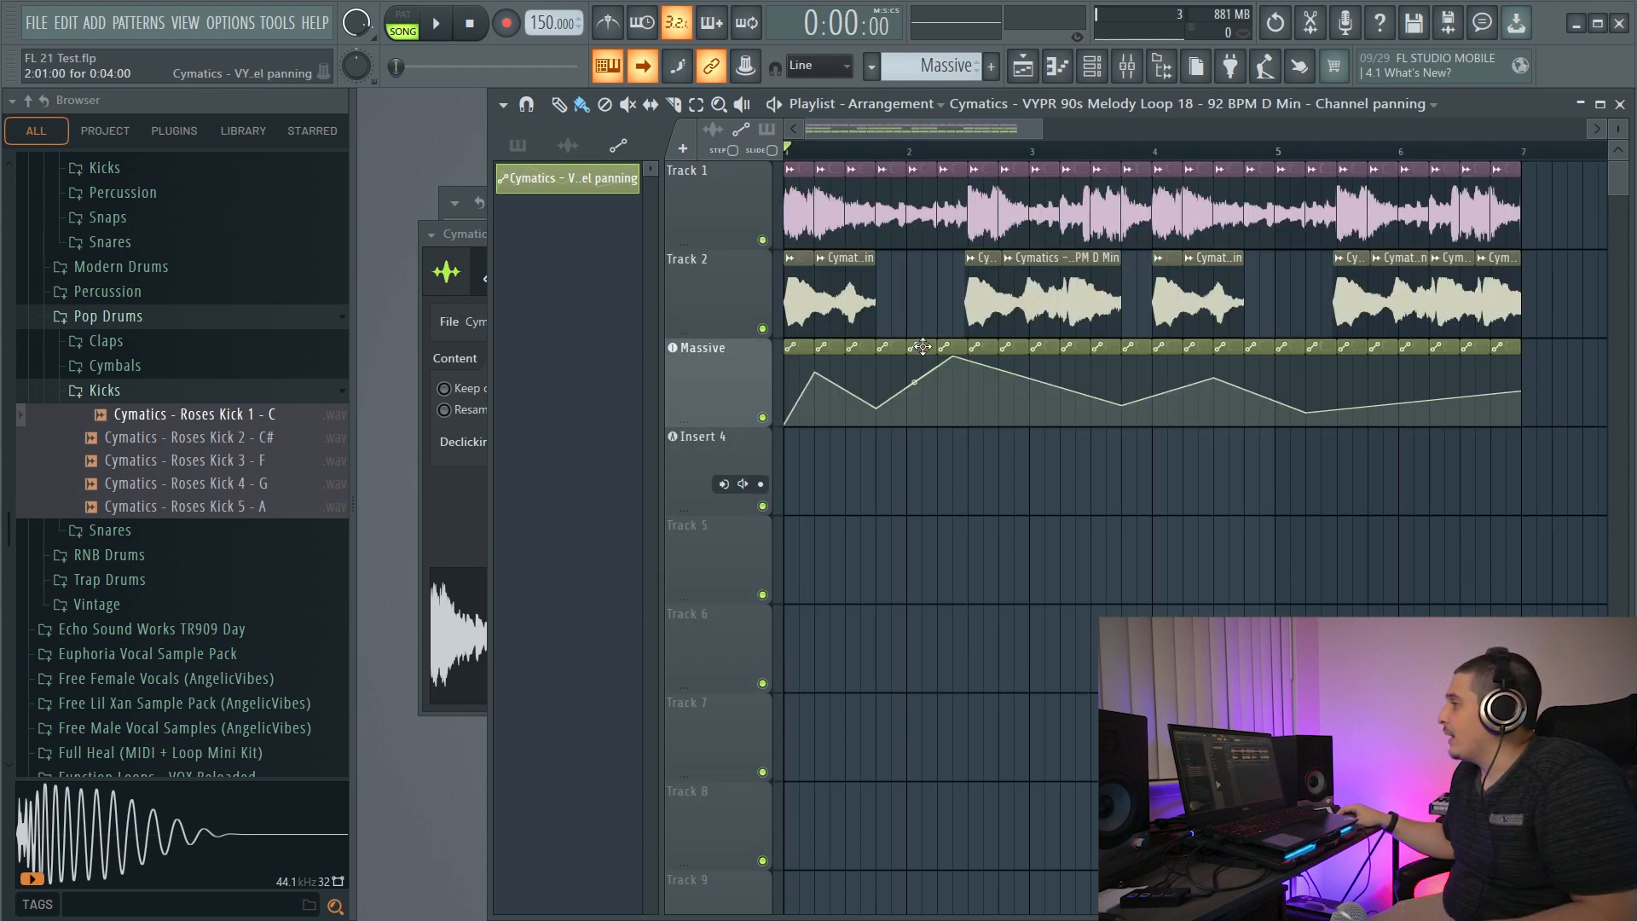
Rearrange individual slices of the chopped panning automation along the Massive track so that some overlap and gaps open between others.
drag(896, 347, 925, 349)
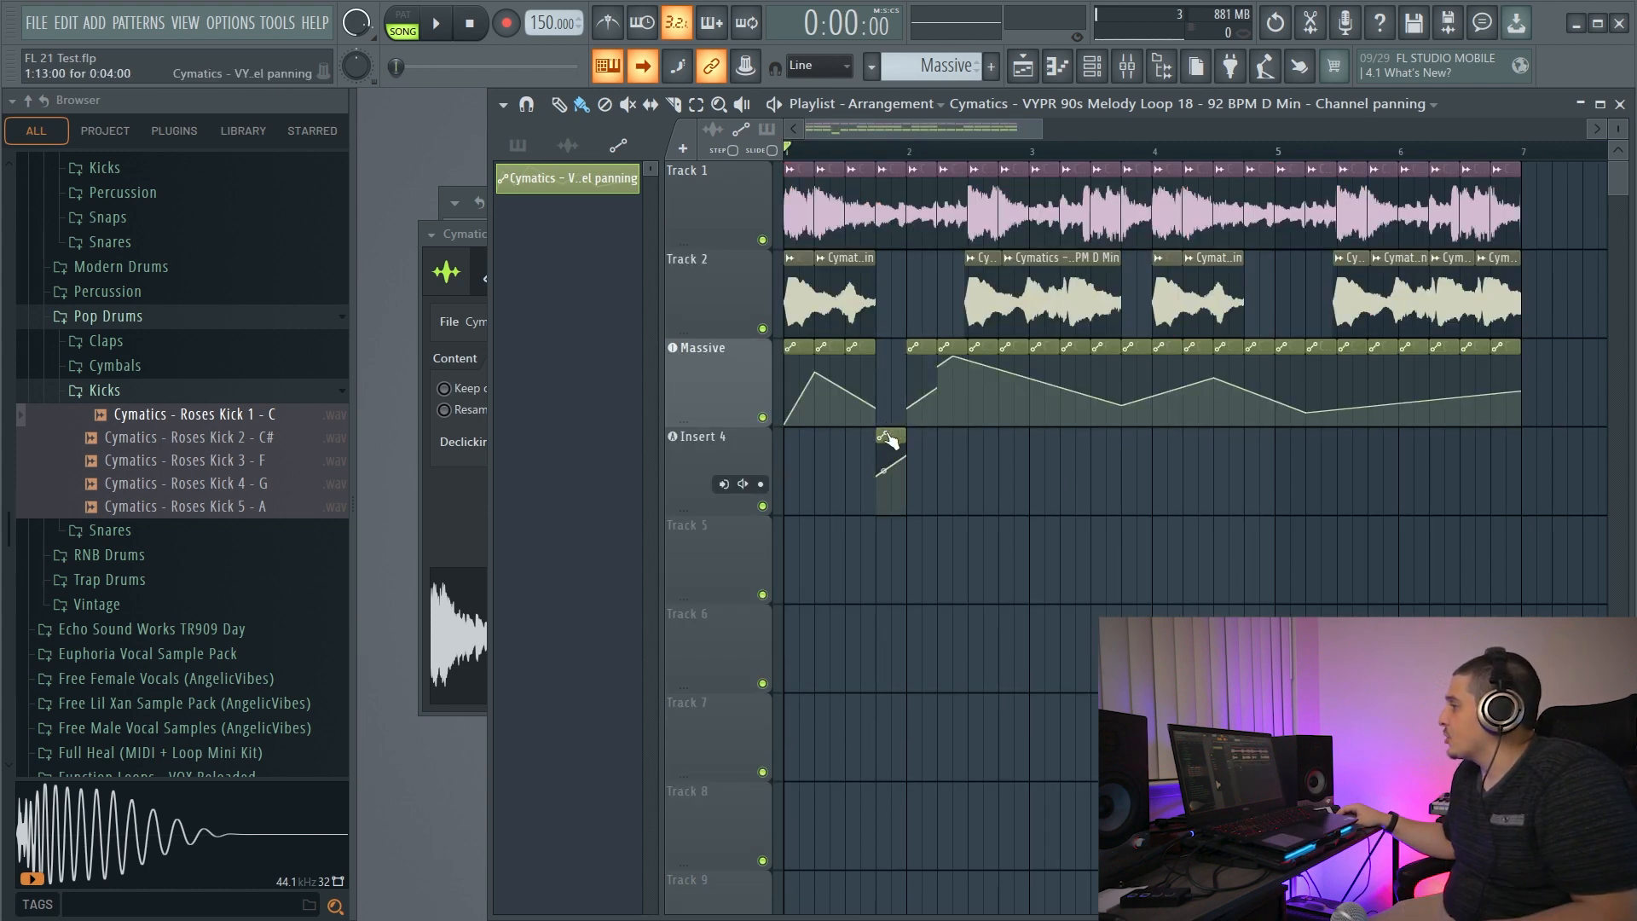
drag(887, 439, 888, 349)
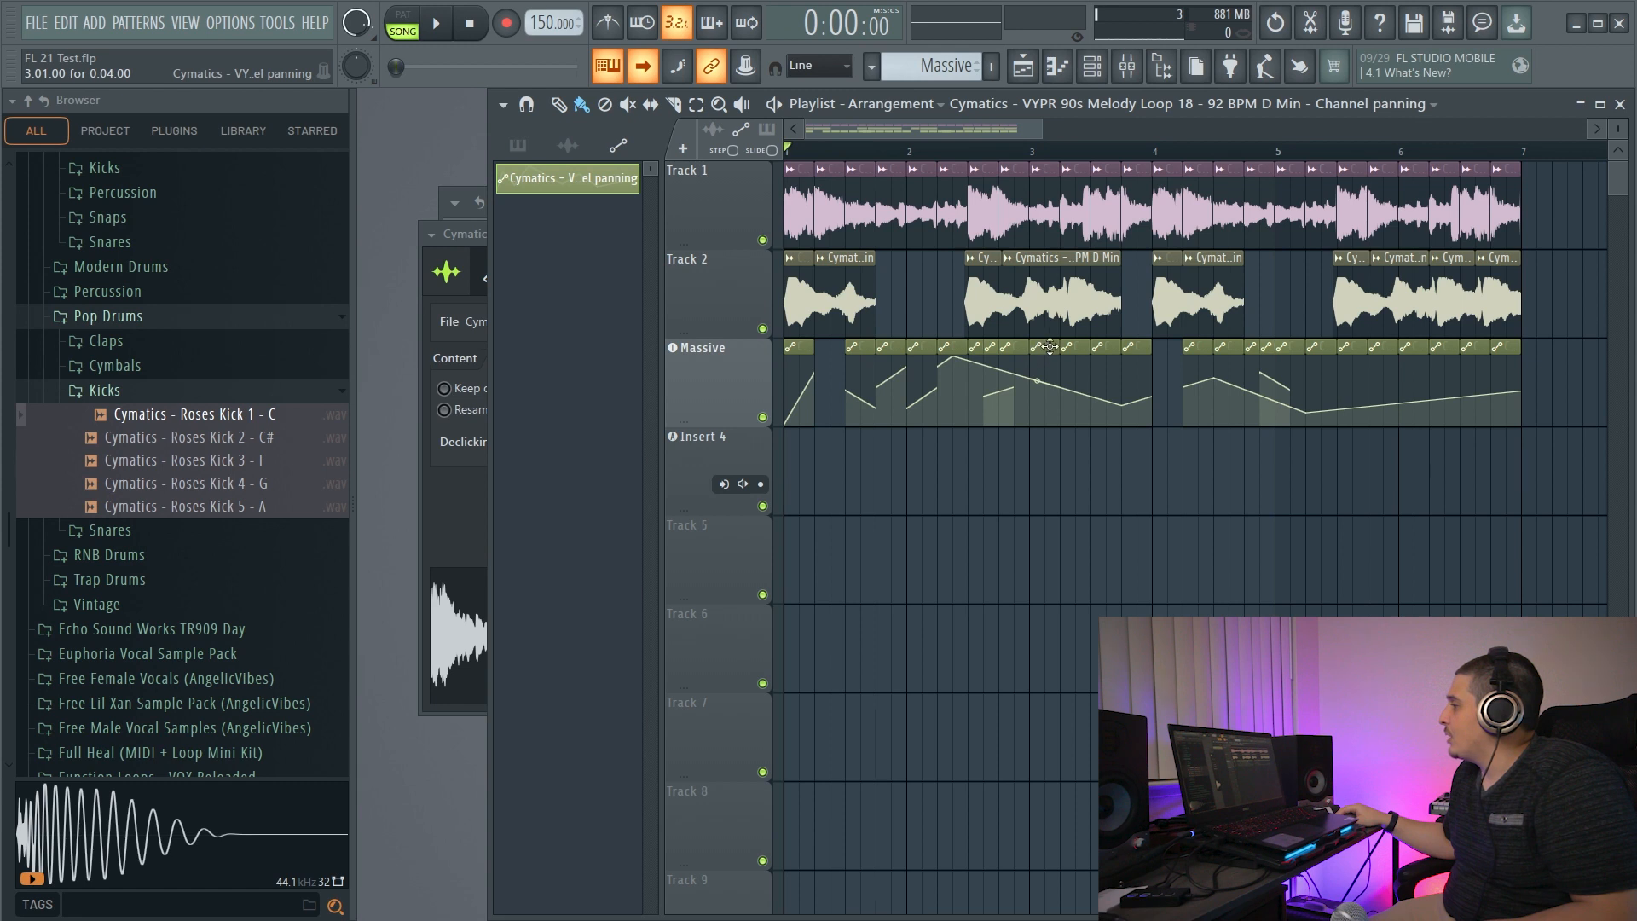
drag(1050, 347, 1157, 347)
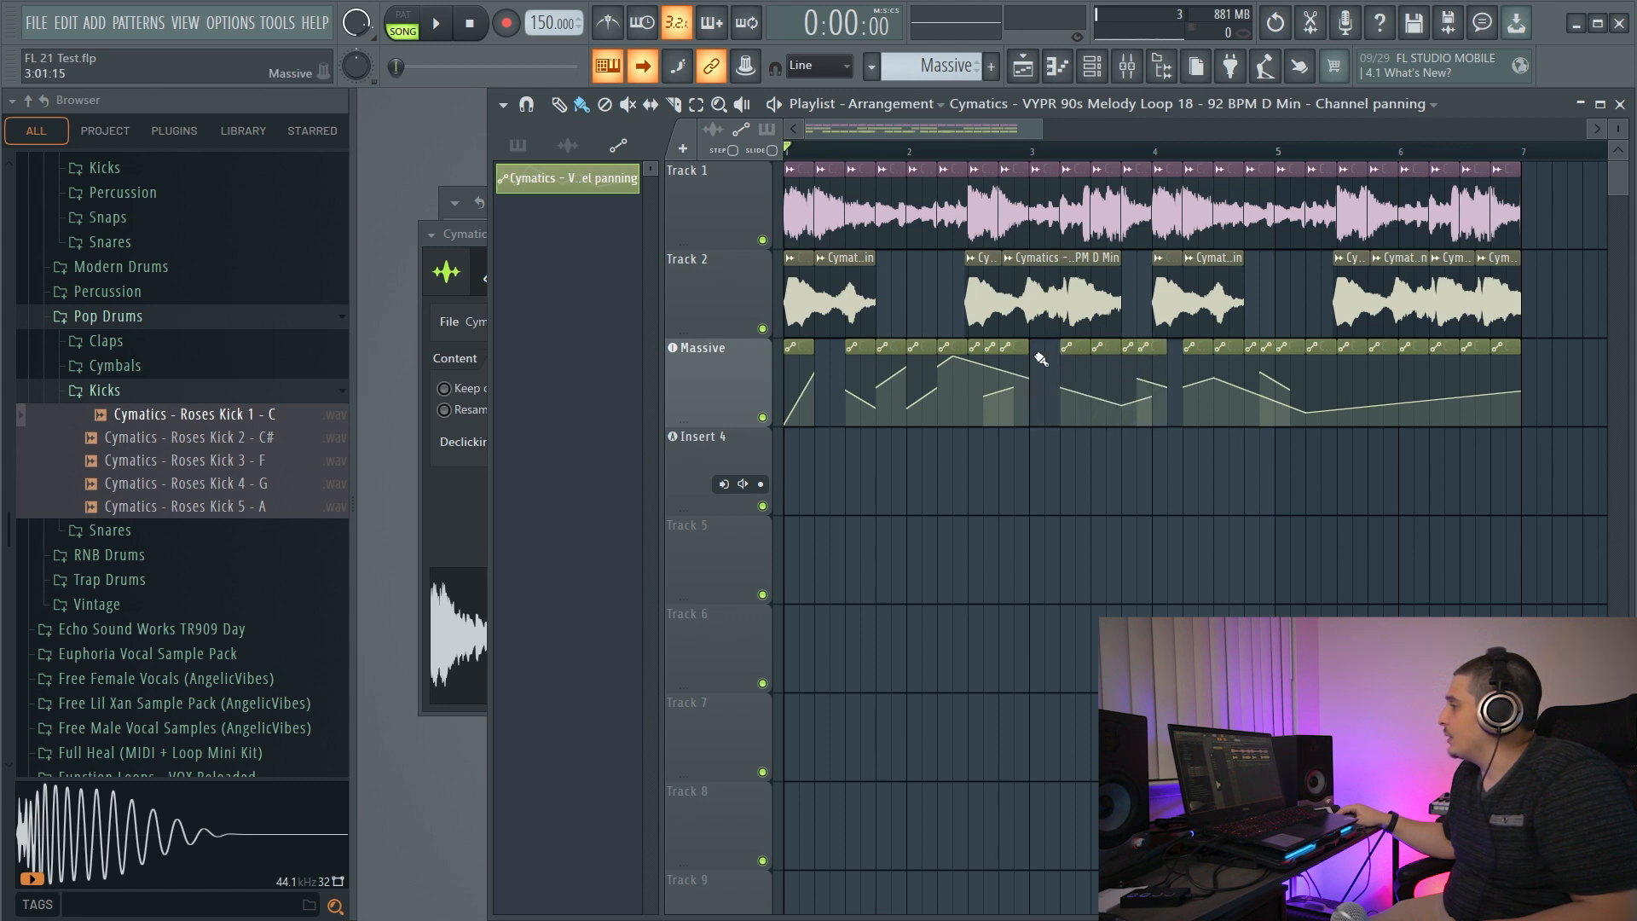
click(1037, 355)
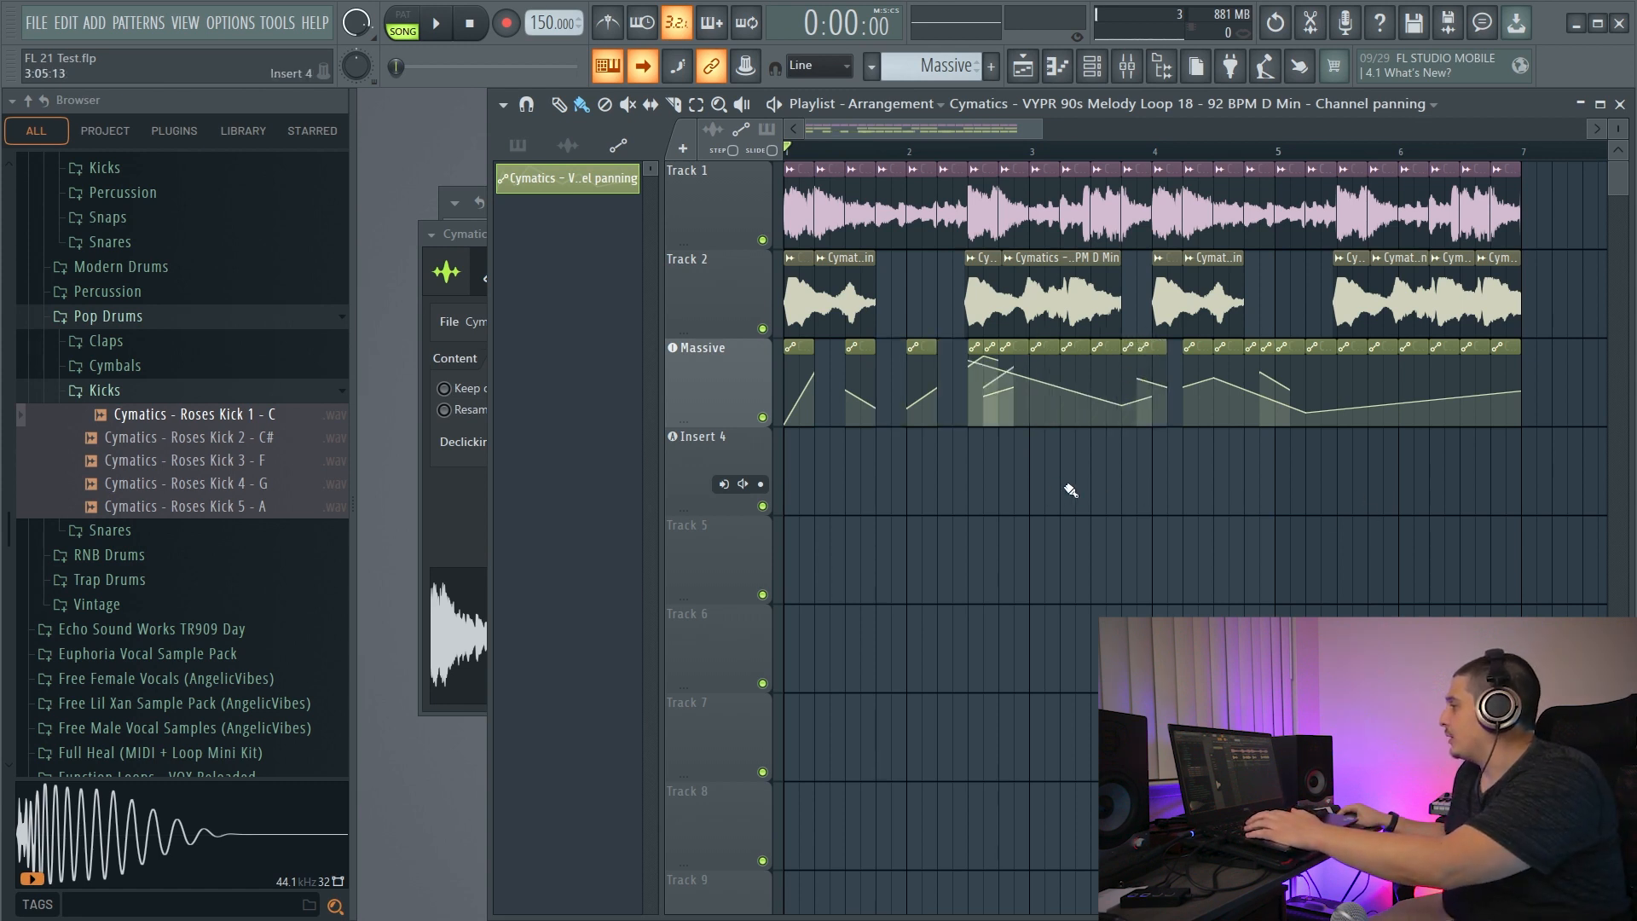
Select the adjoining automation slices between bars 2 and 4 on the Massive track and merge them into one automation clip.
drag(1170, 510, 969, 339)
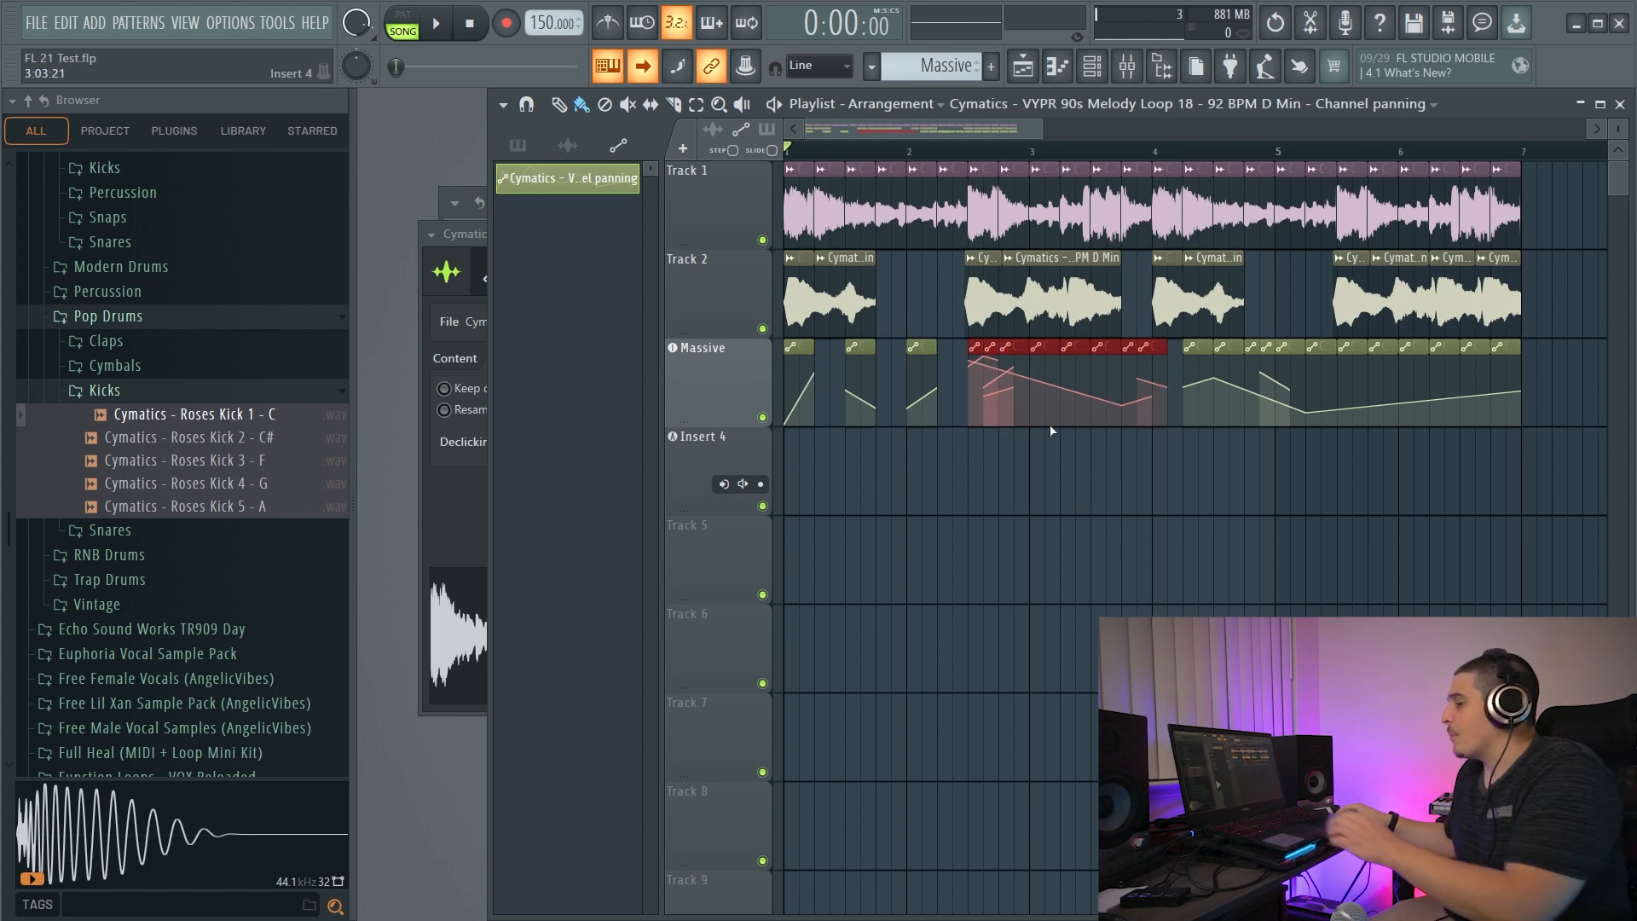
key(ctrl+g)
click(984, 553)
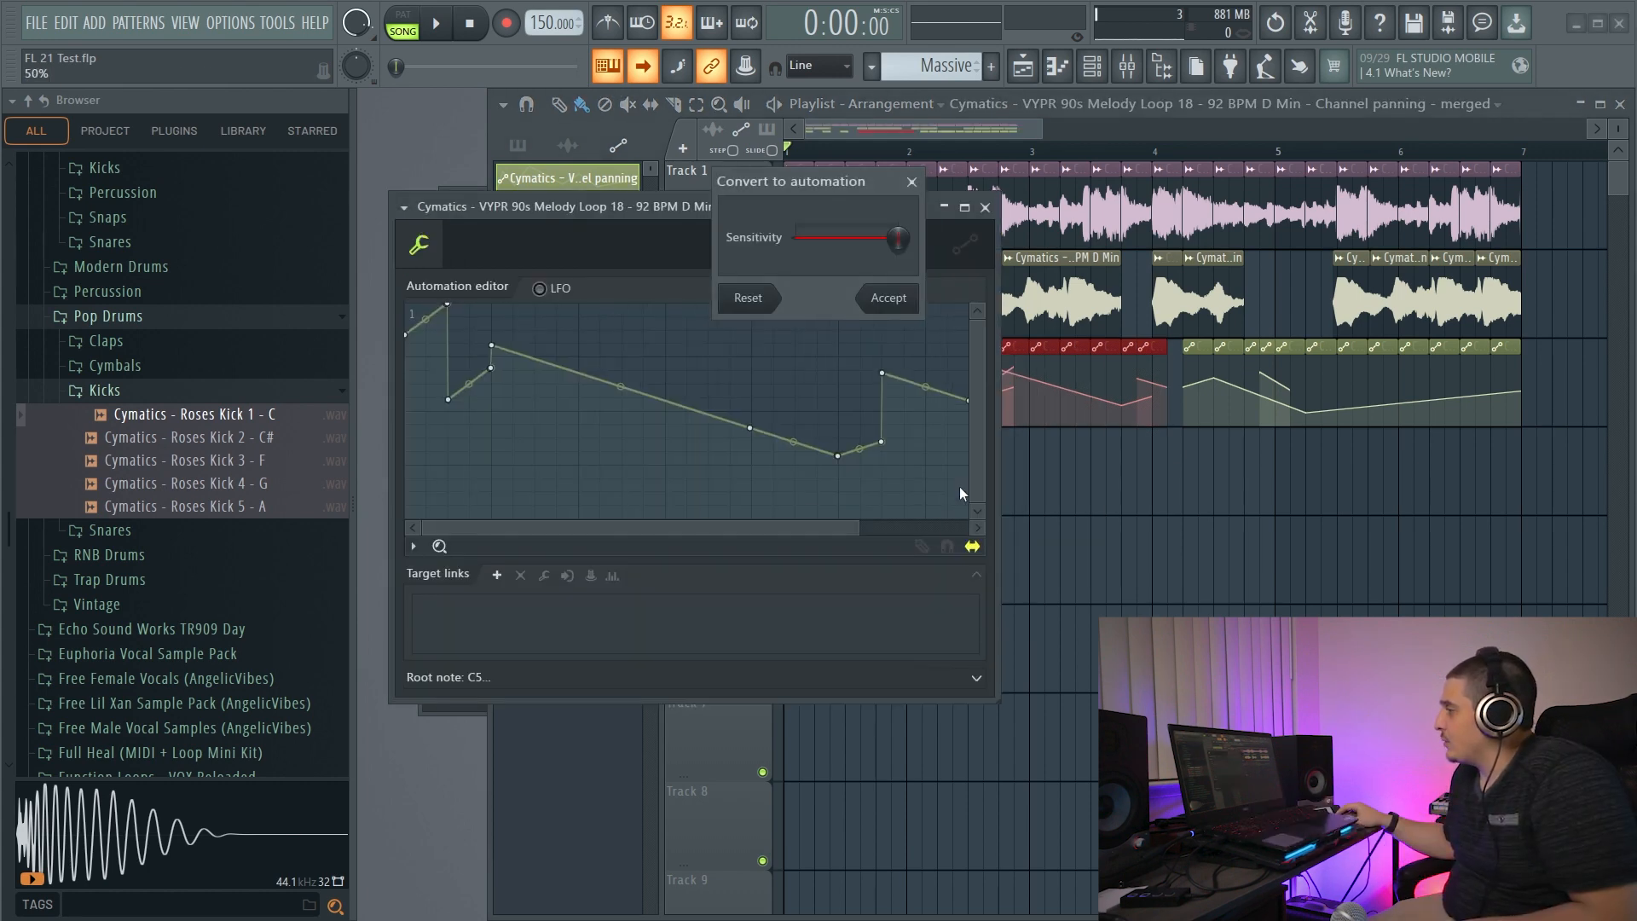
Compare the minimum and maximum sensitivity for the automation conversion, reset it, and raise it to the maximum again.
drag(898, 239, 808, 239)
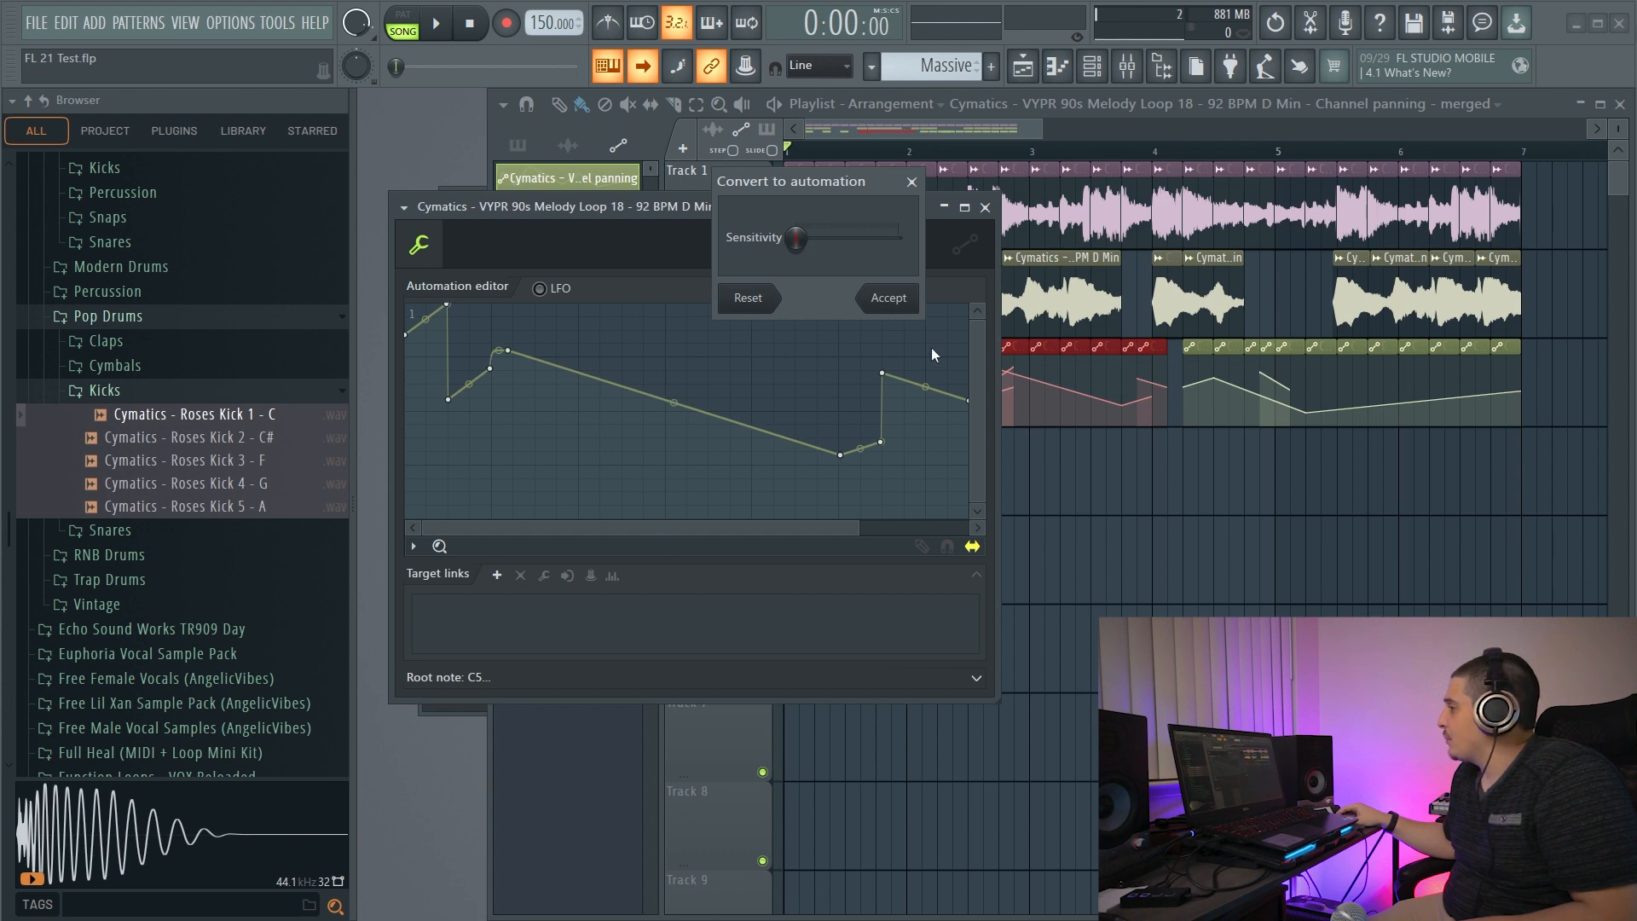
drag(797, 239, 898, 240)
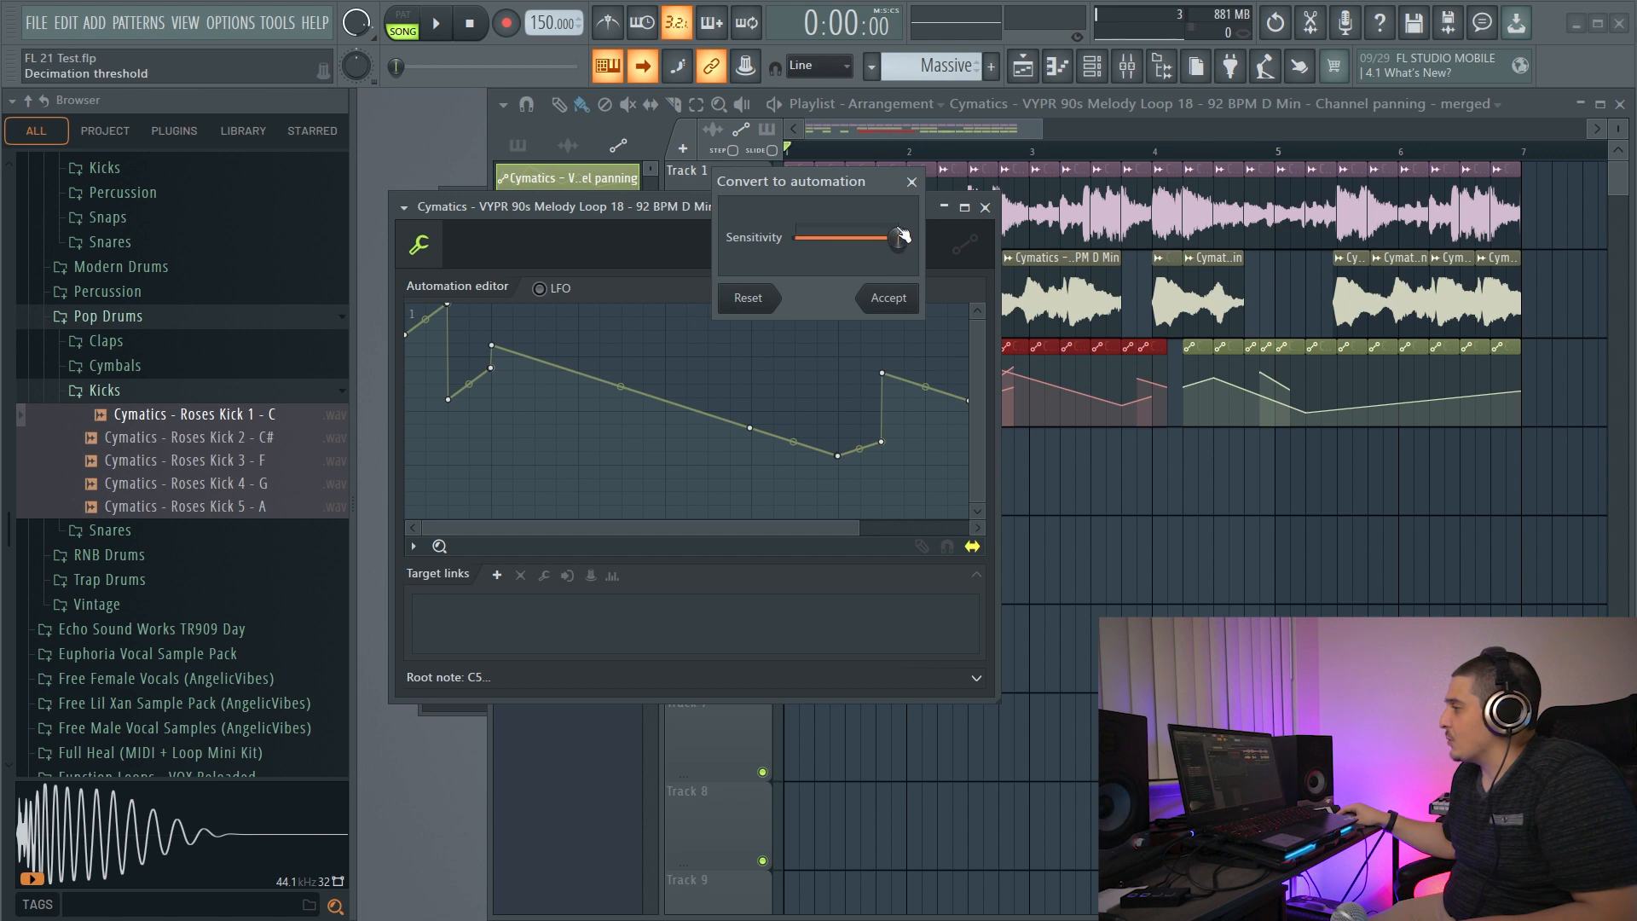
click(748, 298)
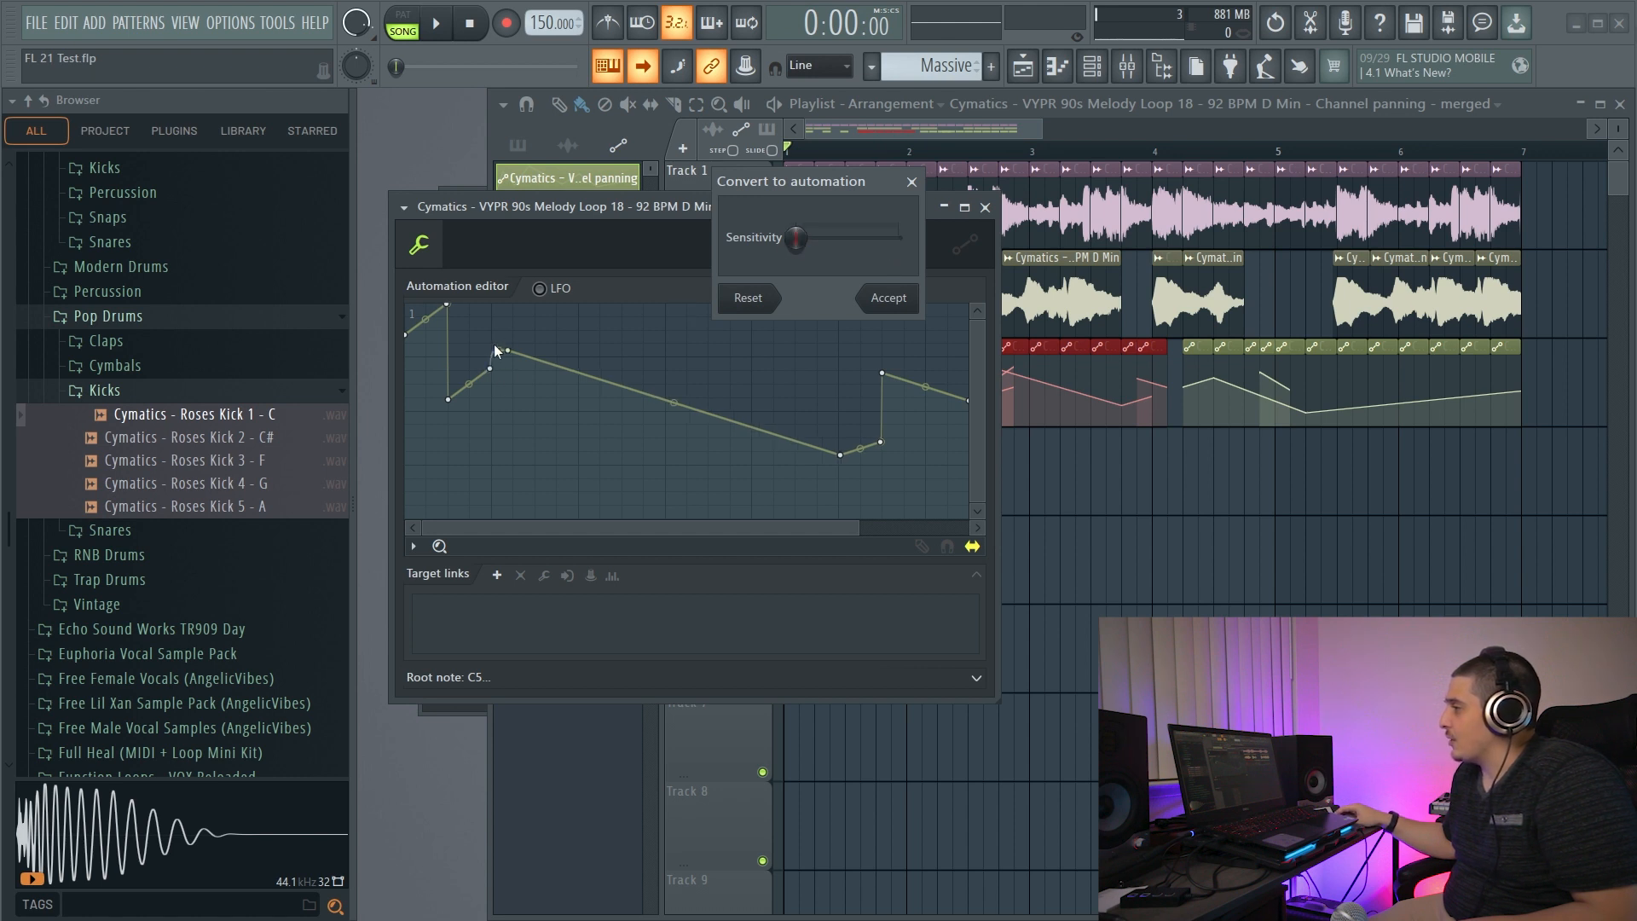
click(893, 243)
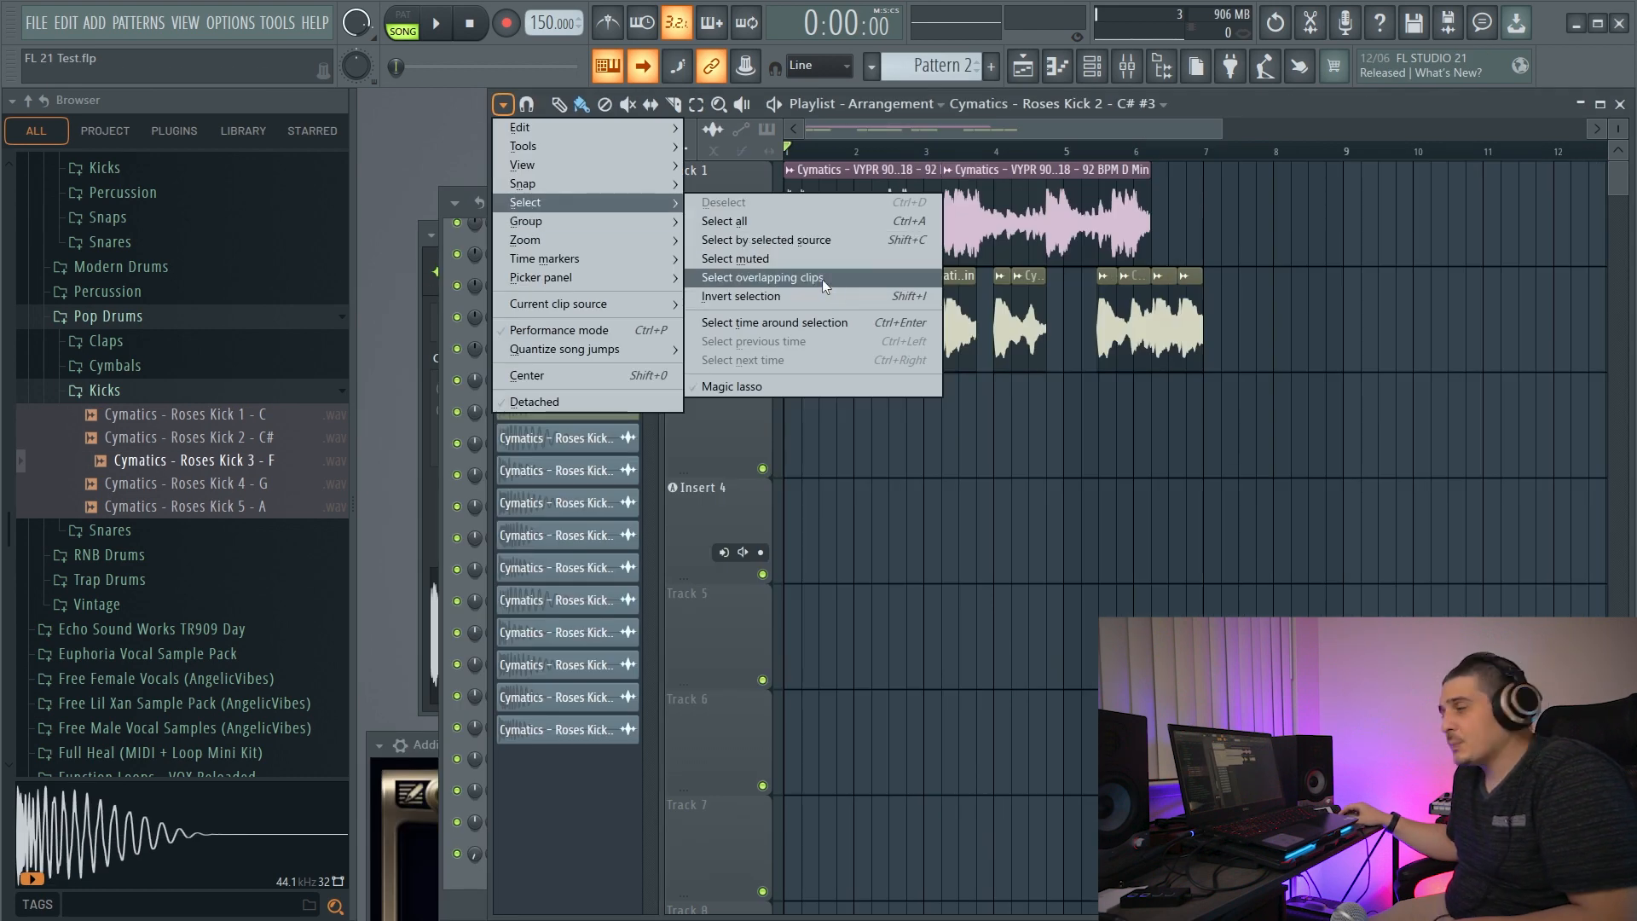
Select the overlapping playlist clips and move the second Track 1 melody loop to start at bar 4.
click(824, 279)
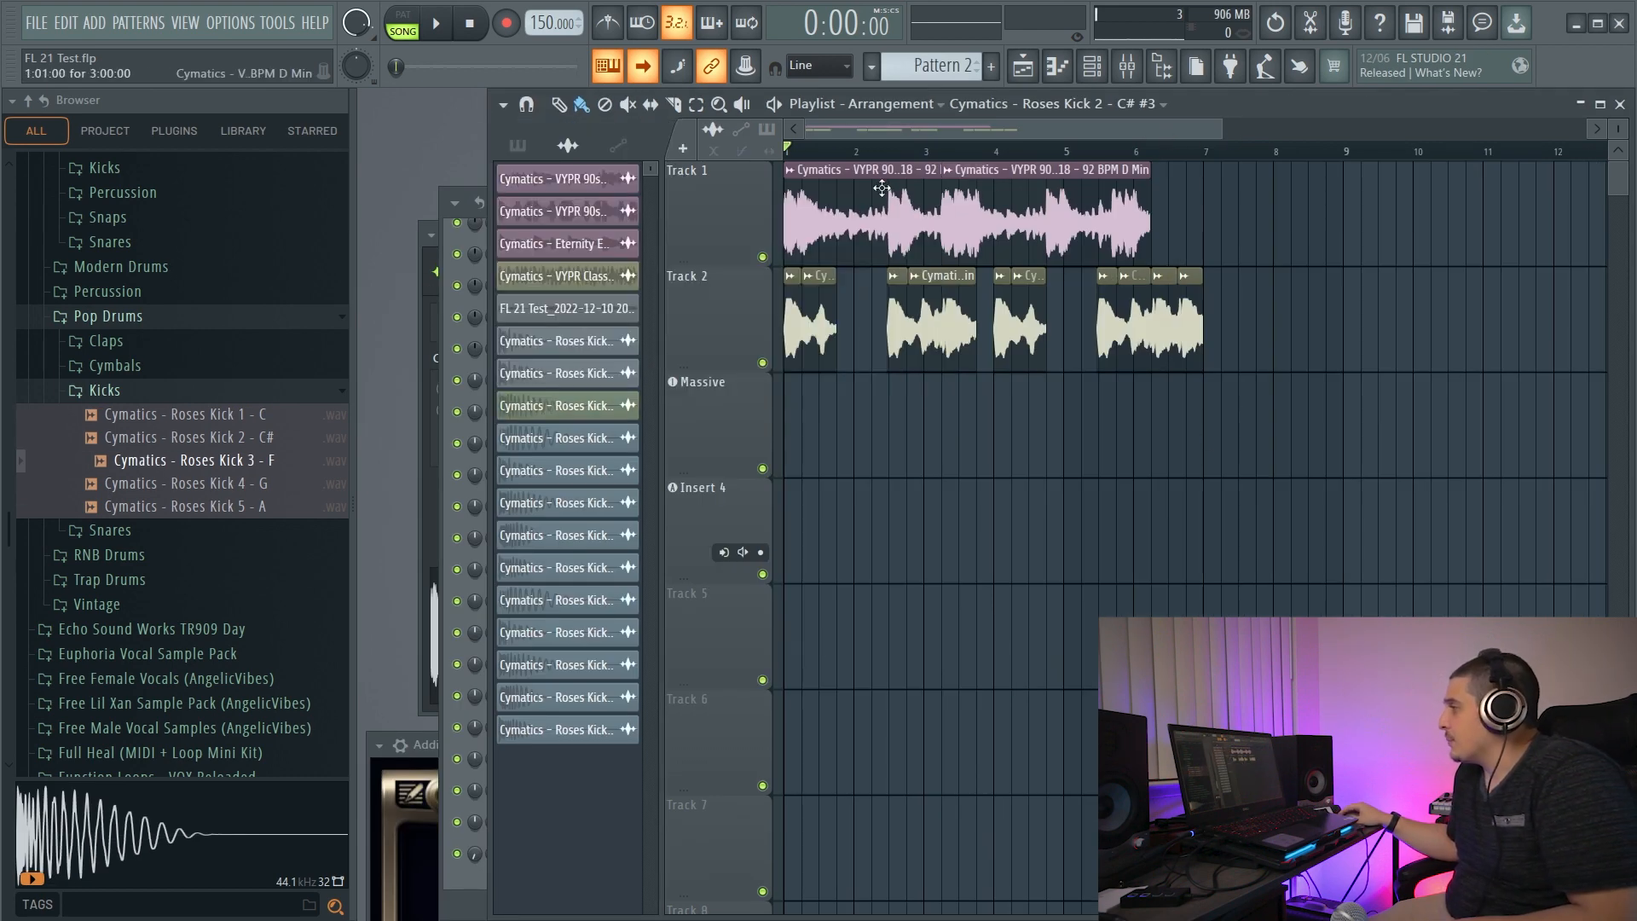
drag(1033, 196, 1086, 200)
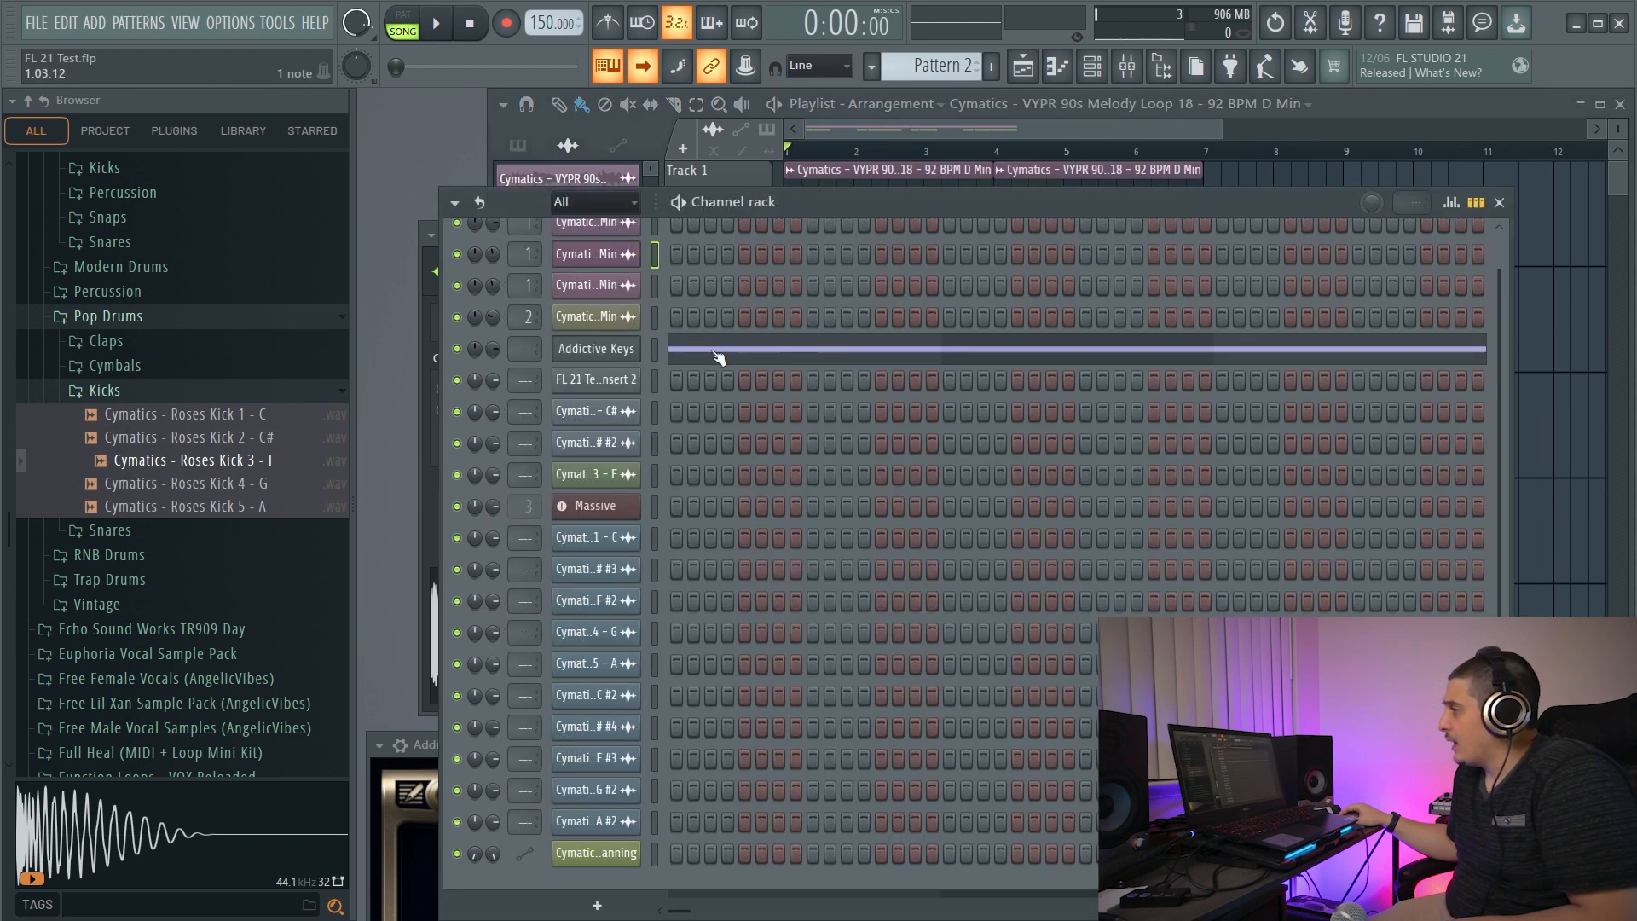
Open the Addictive Keys piano roll and select the overlapping notes on the C6 row.
key(F6)
click(727, 352)
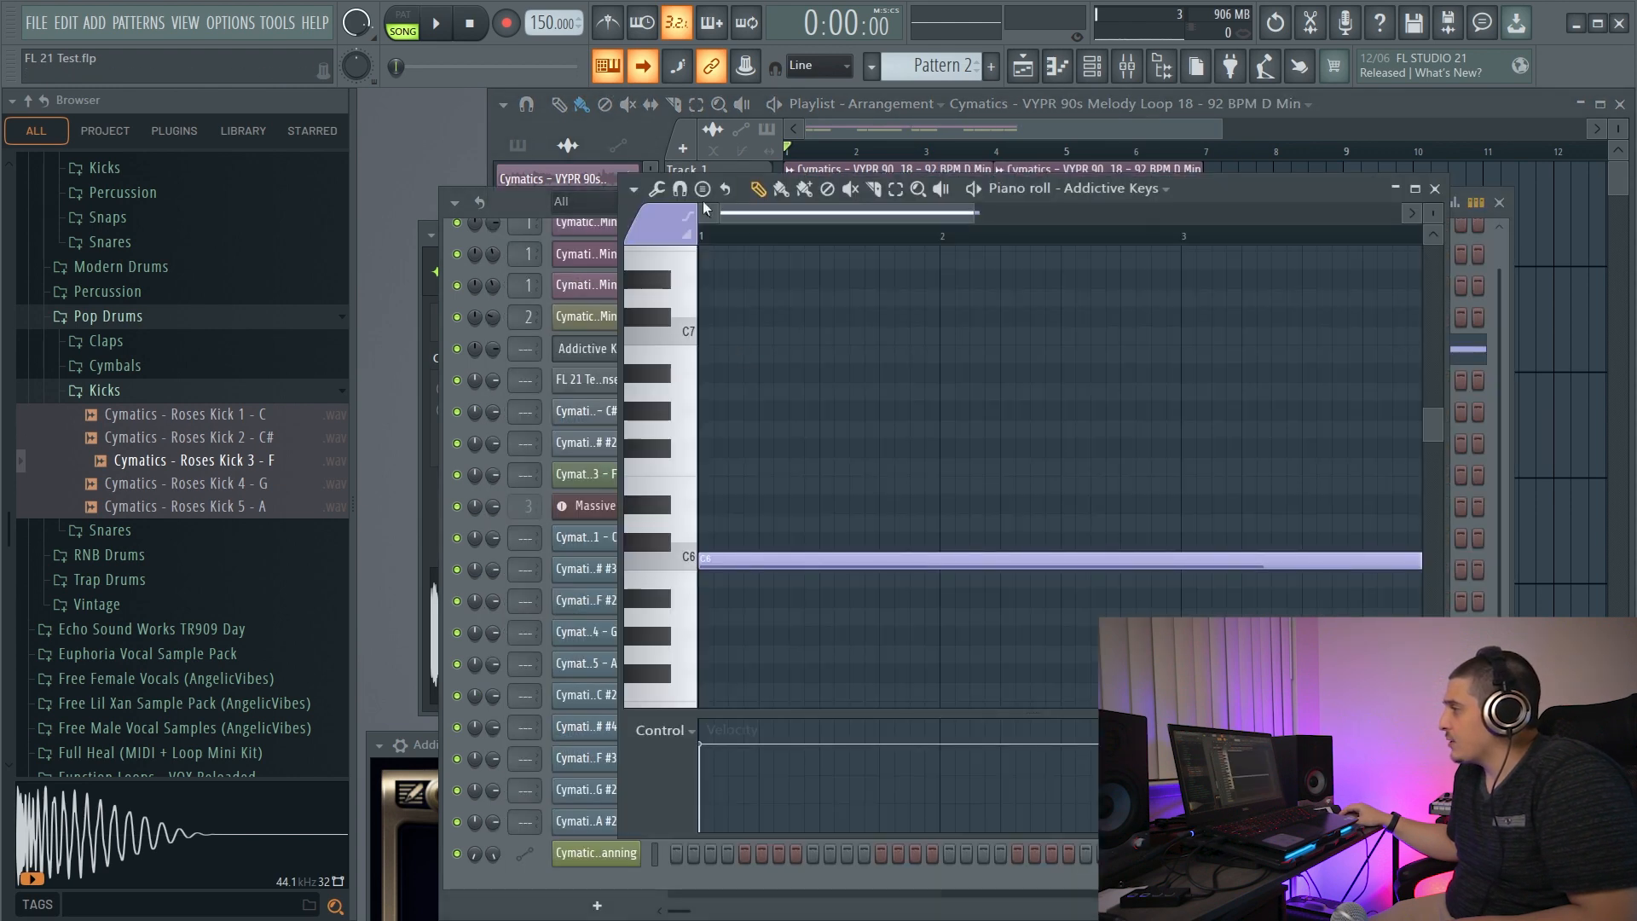
click(634, 189)
mouse_move(684, 324)
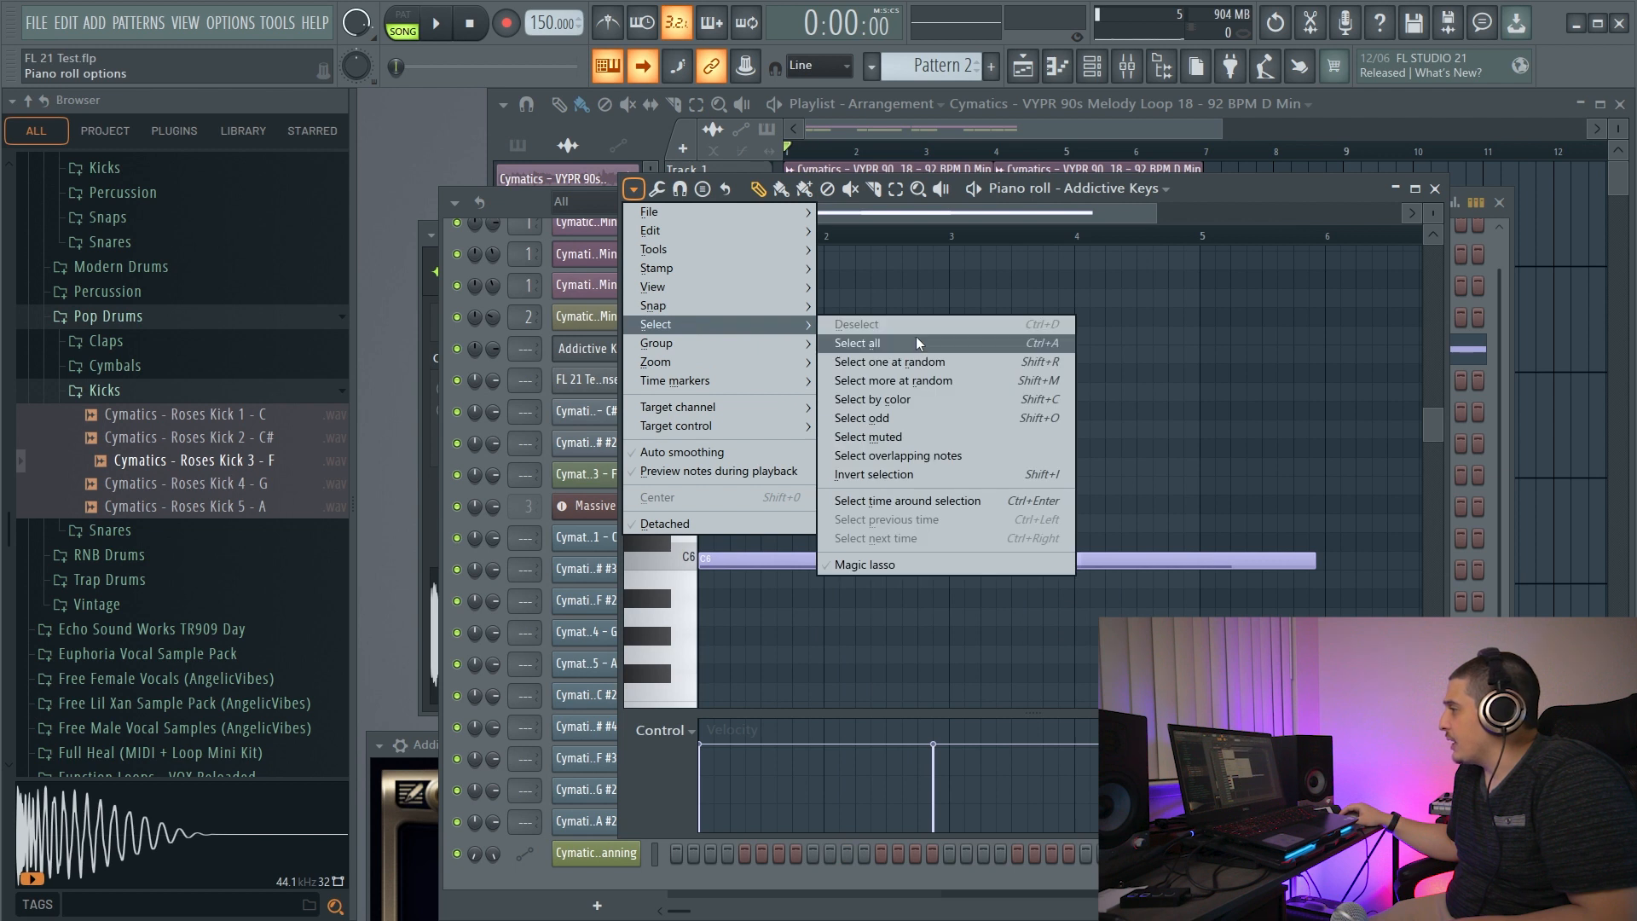
click(984, 454)
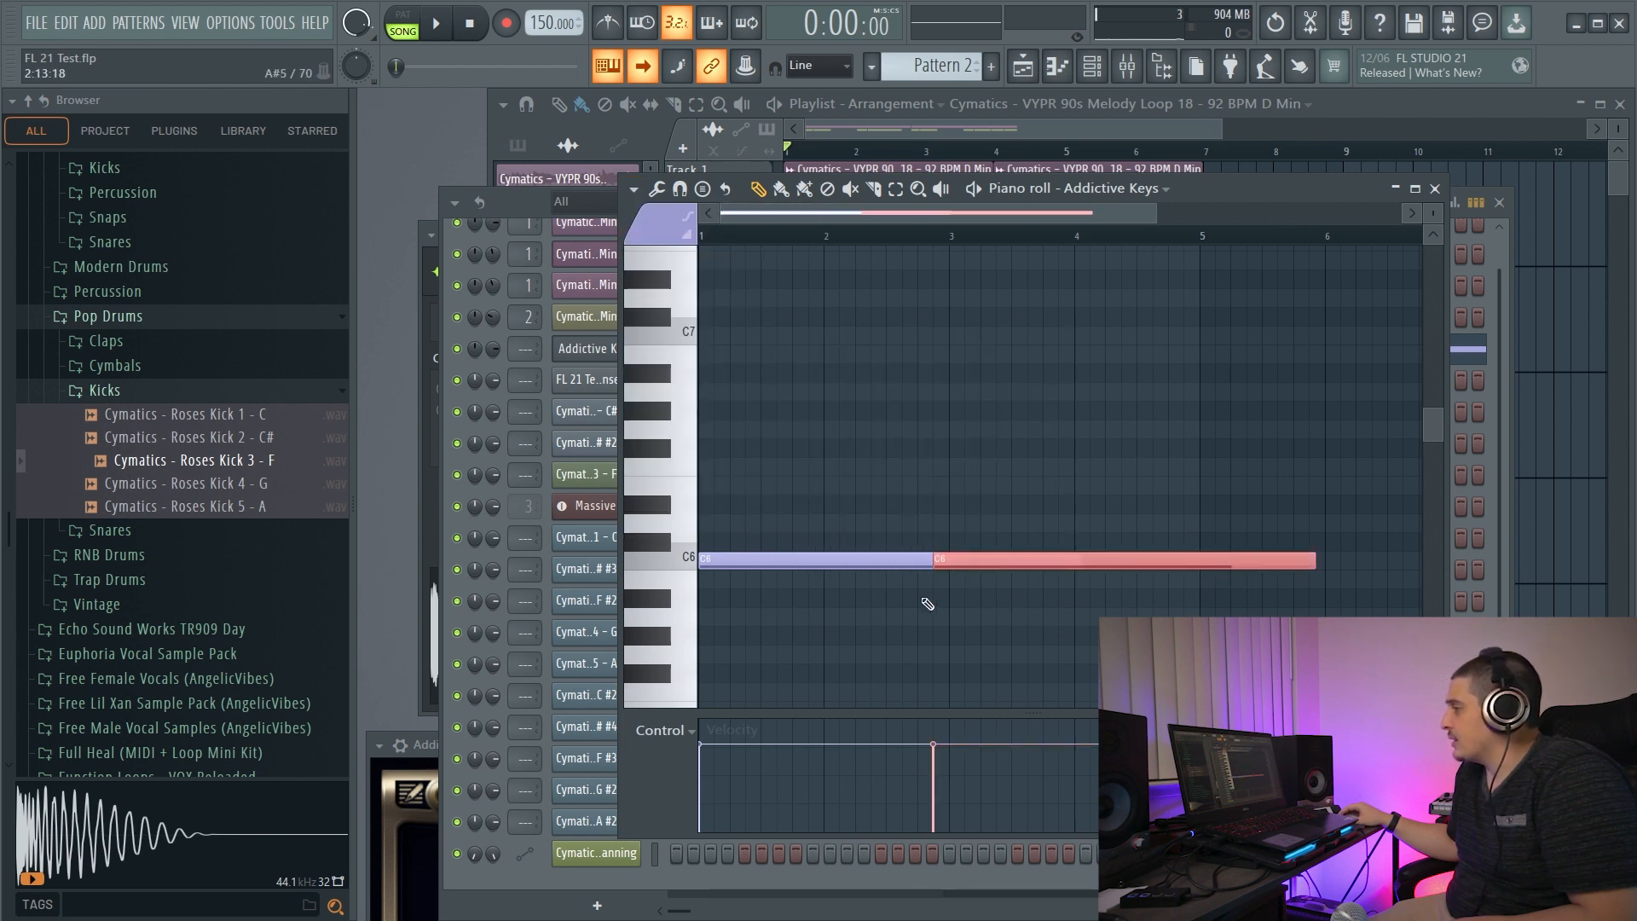
Add pairs of long overlapping notes on the F#6 and C7 rows of the Addictive Keys piano roll.
click(944, 444)
drag(1020, 453, 883, 467)
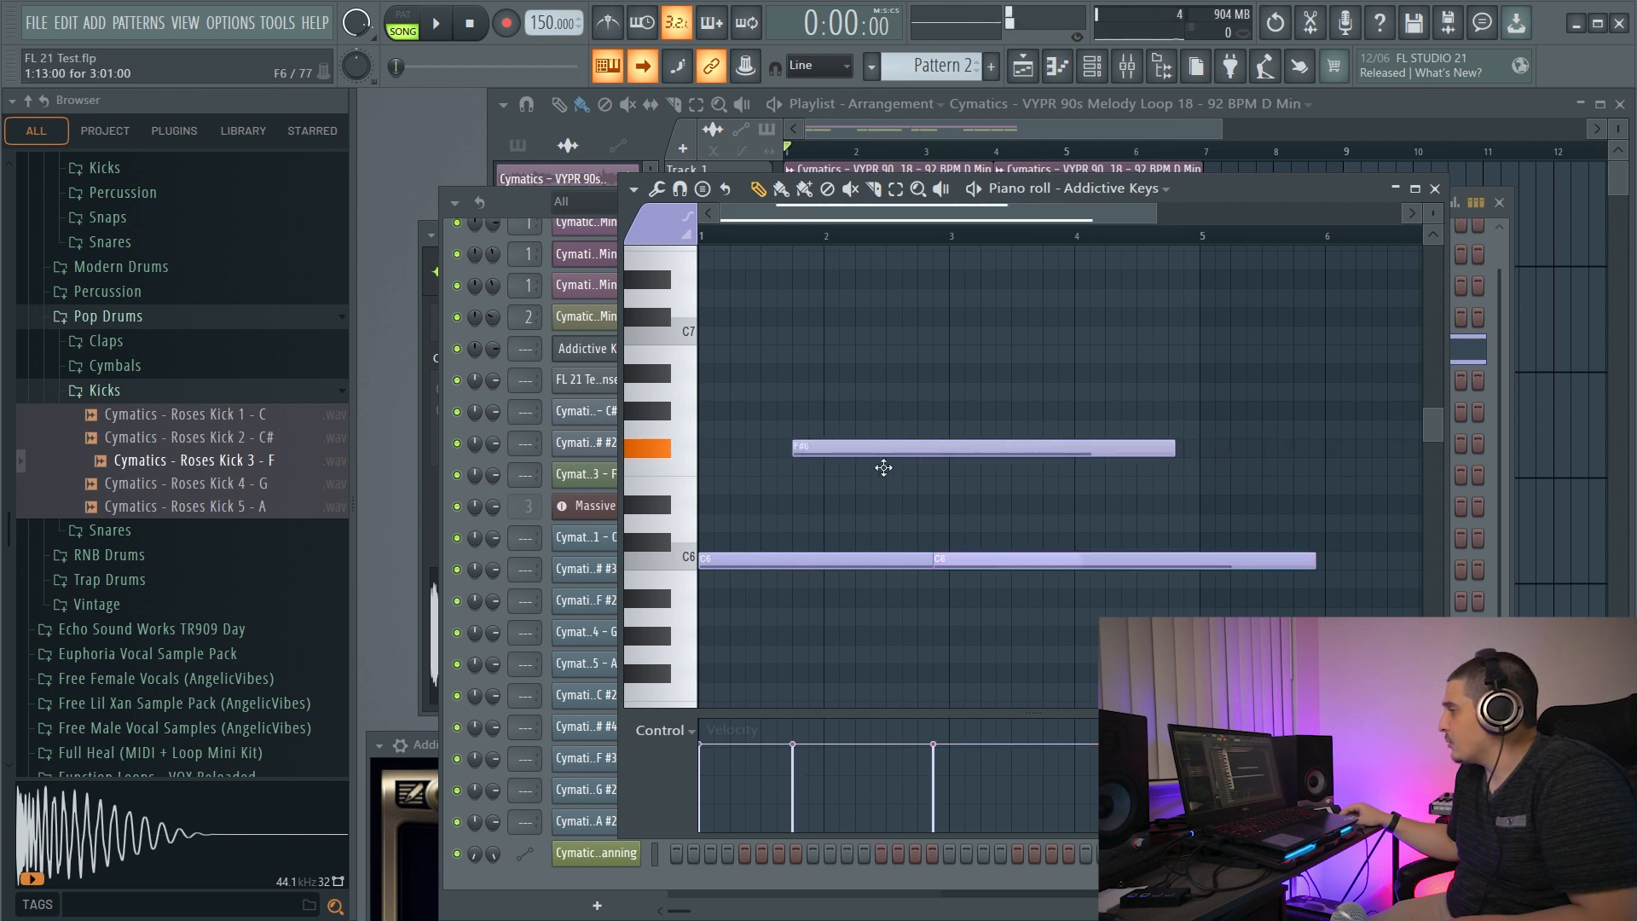
click(634, 190)
mouse_move(682, 230)
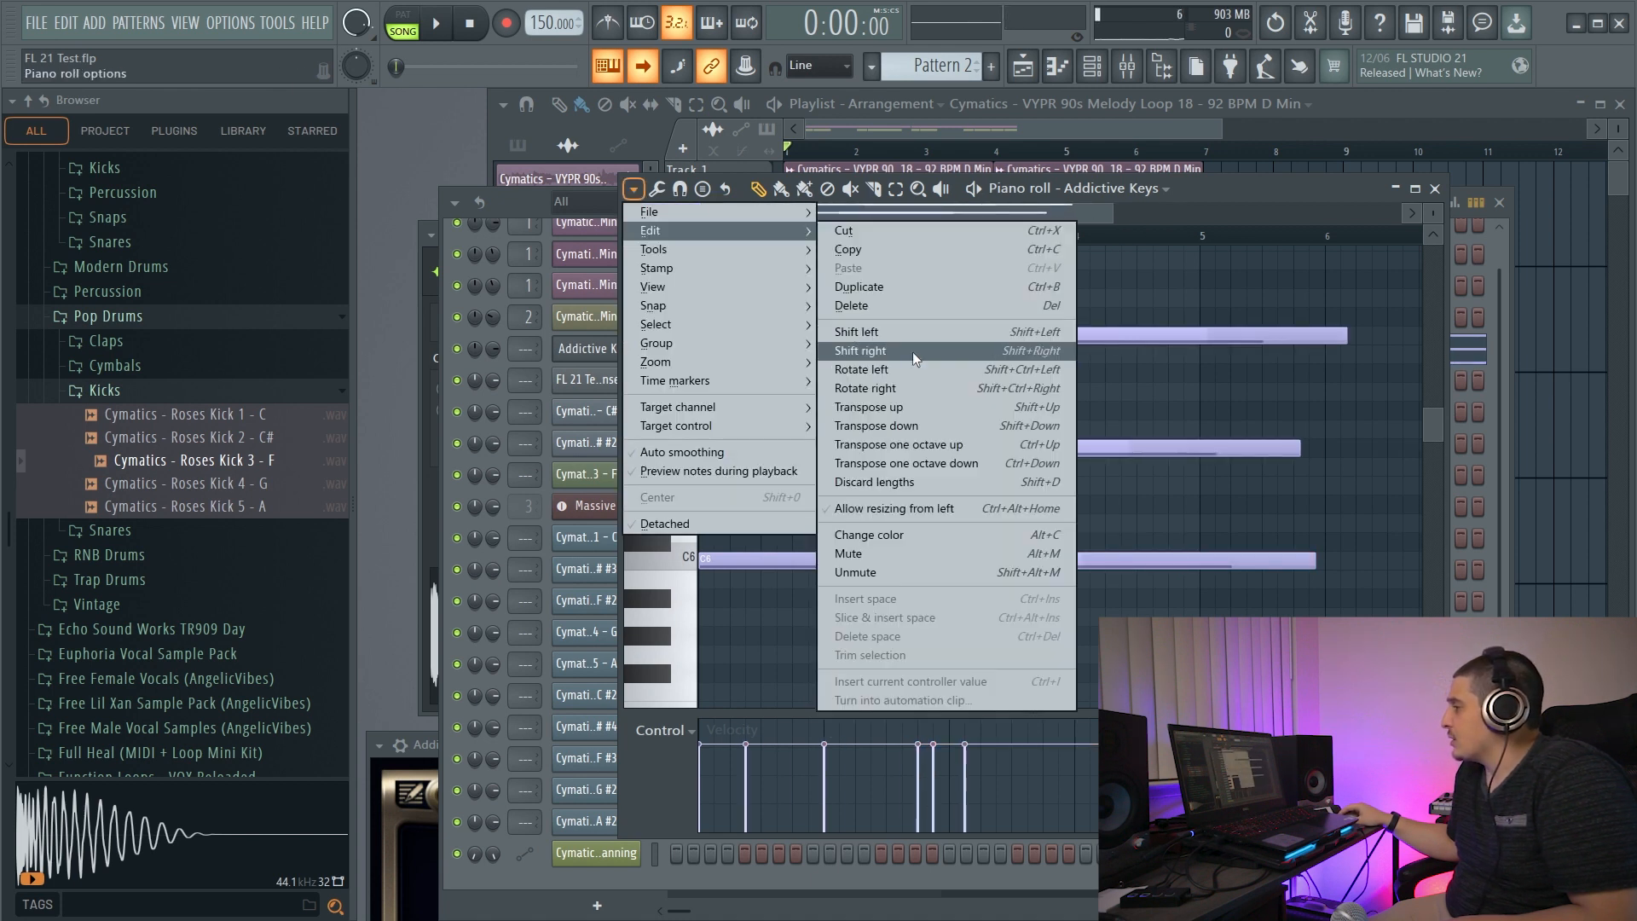
click(1264, 230)
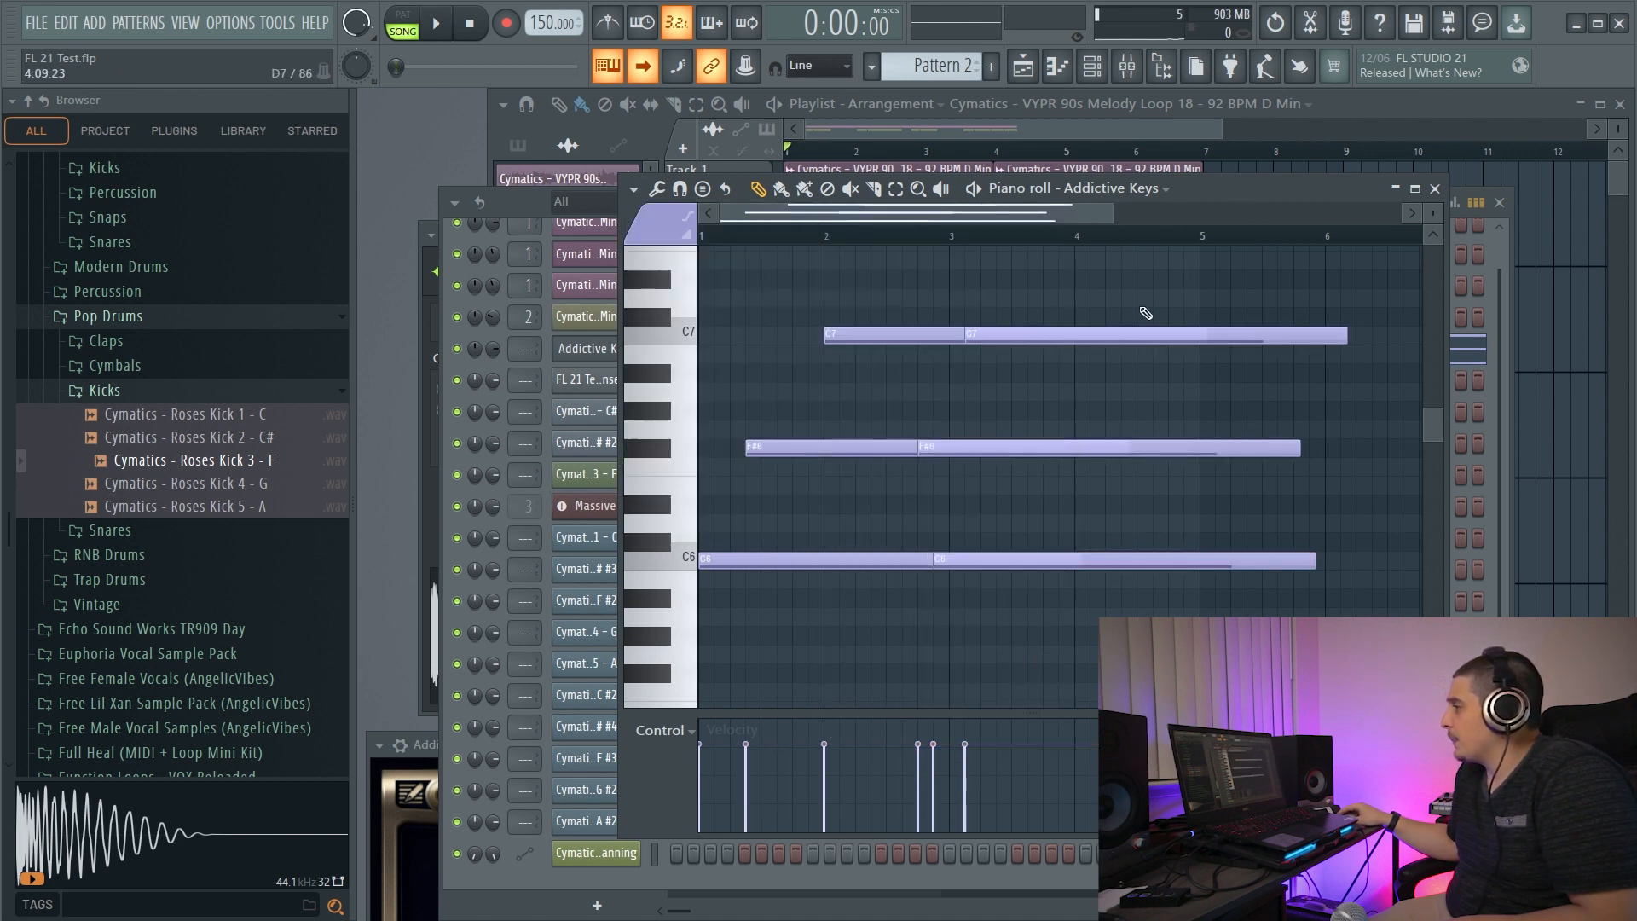
Select the overlapping notes across all three rows and adjust the second F#6 note.
click(634, 190)
mouse_move(669, 333)
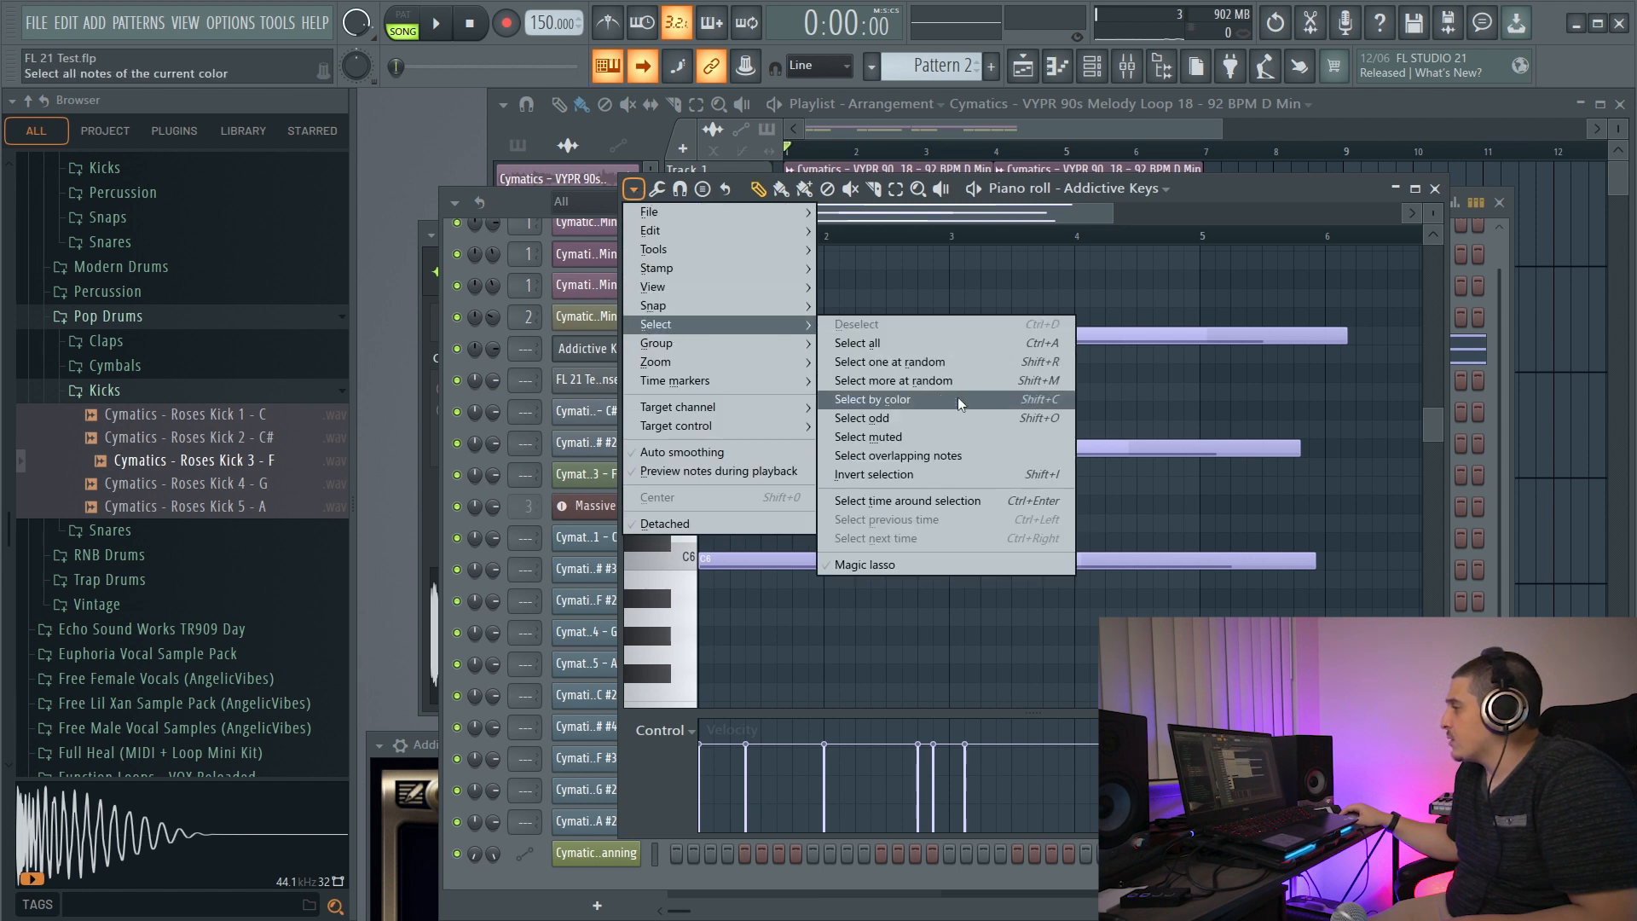
click(896, 455)
mouse_move(1078, 448)
mouse_down()
mouse_move(1166, 451)
mouse_move(1086, 447)
mouse_move(1102, 448)
mouse_up()
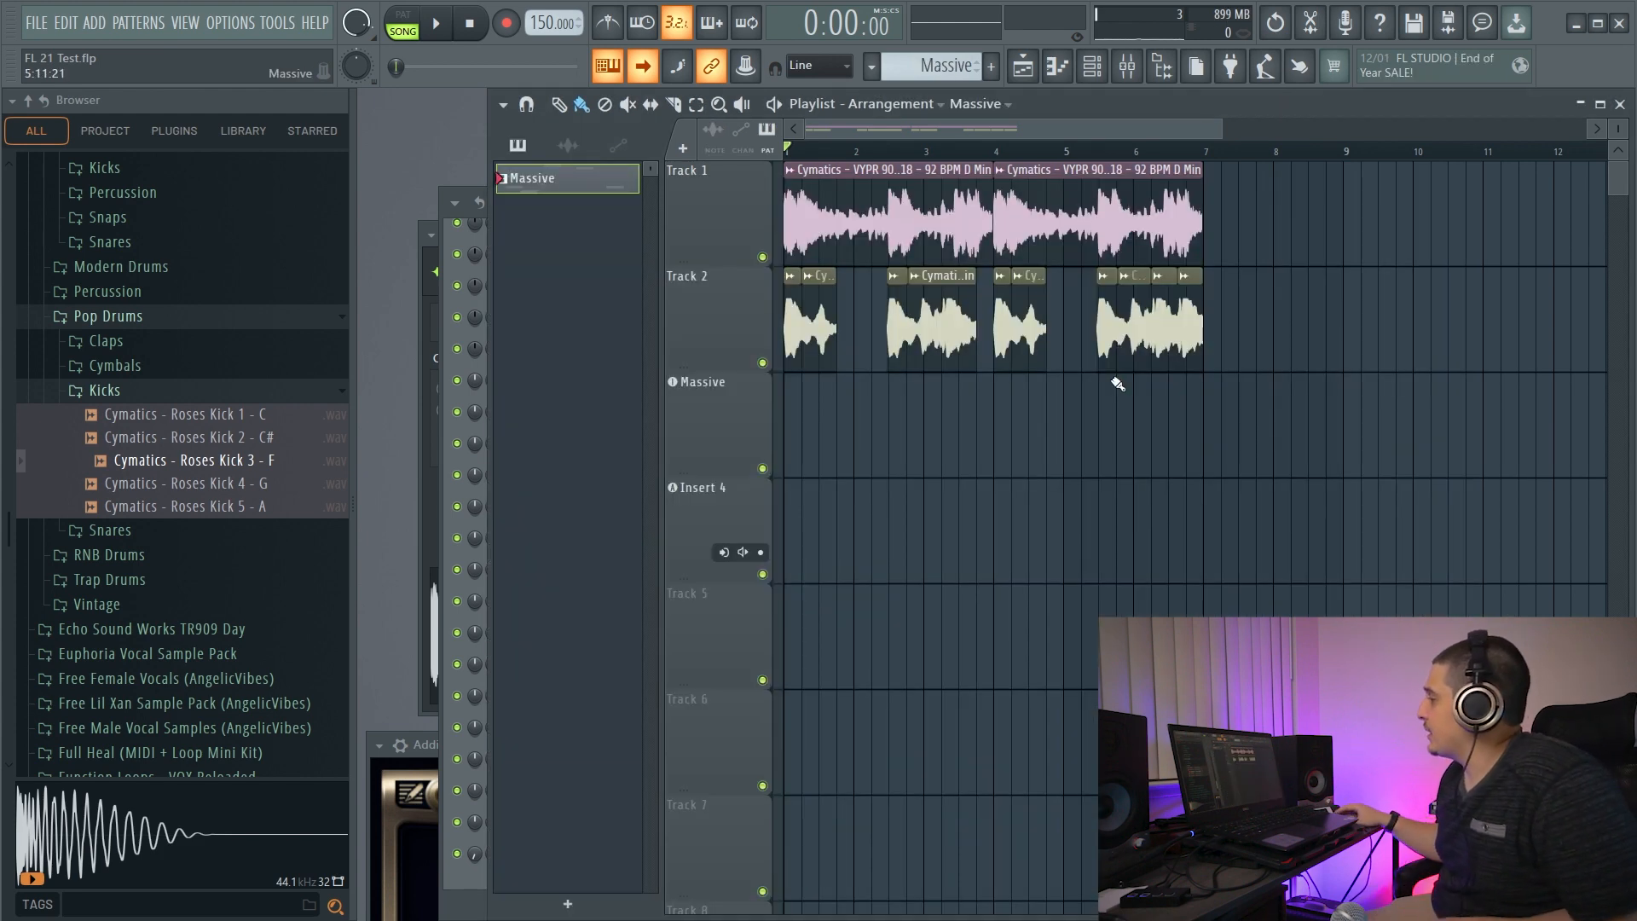
Open the mixer and examine the latency compensation options for the external audio input of Insert 4.
click(1060, 402)
right_click(1174, 425)
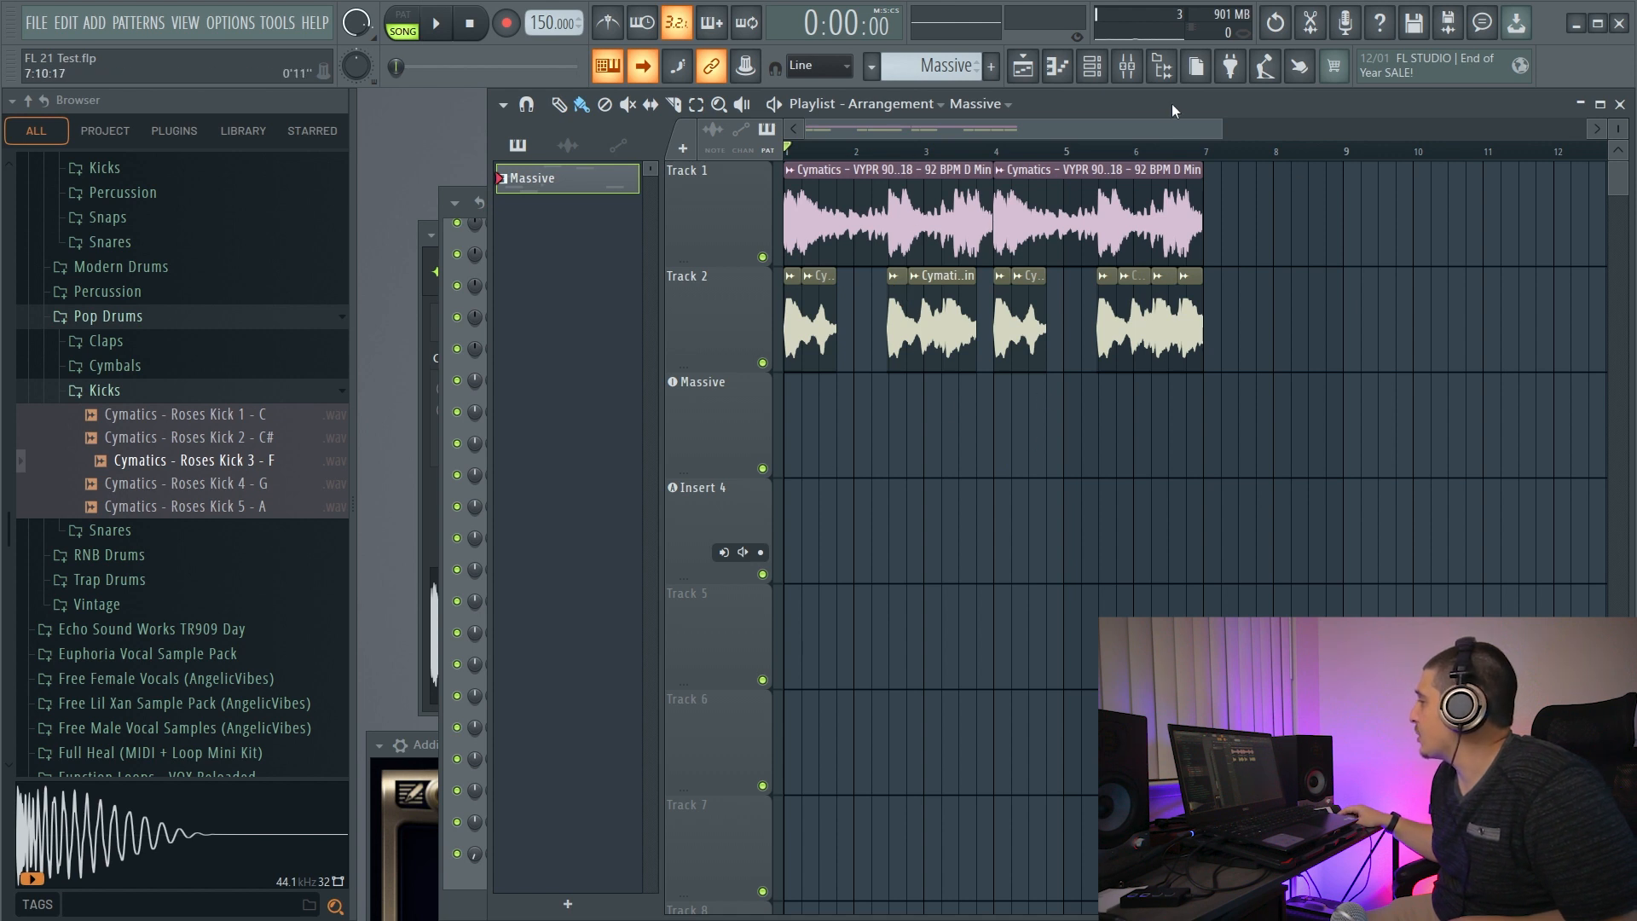
click(1126, 65)
drag(1175, 233, 1143, 232)
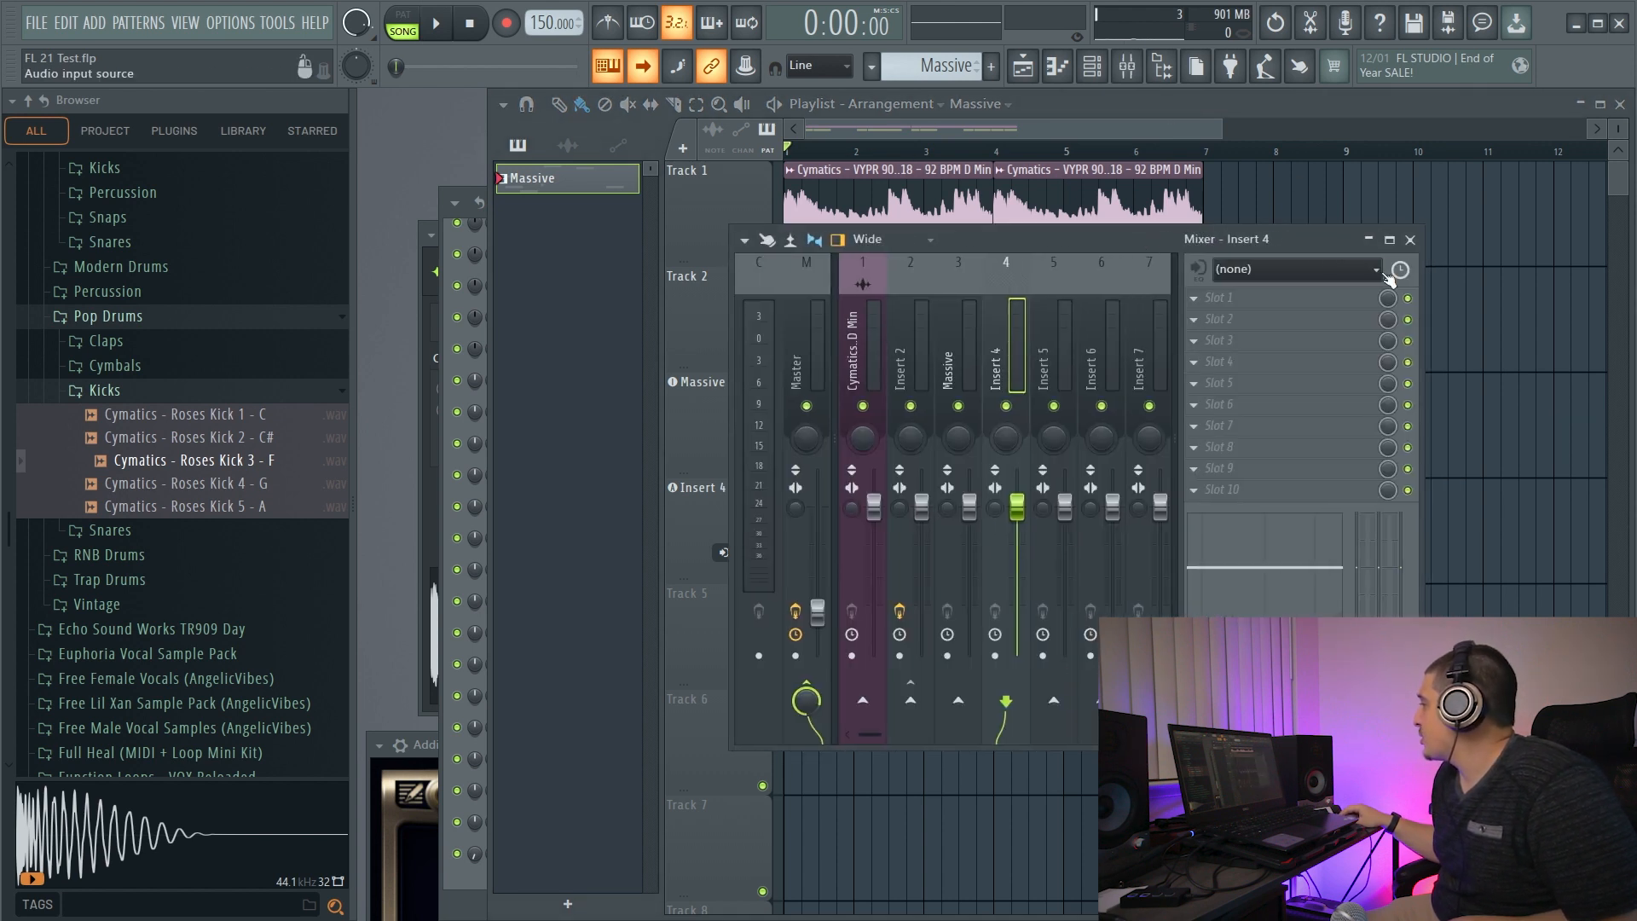
click(1400, 269)
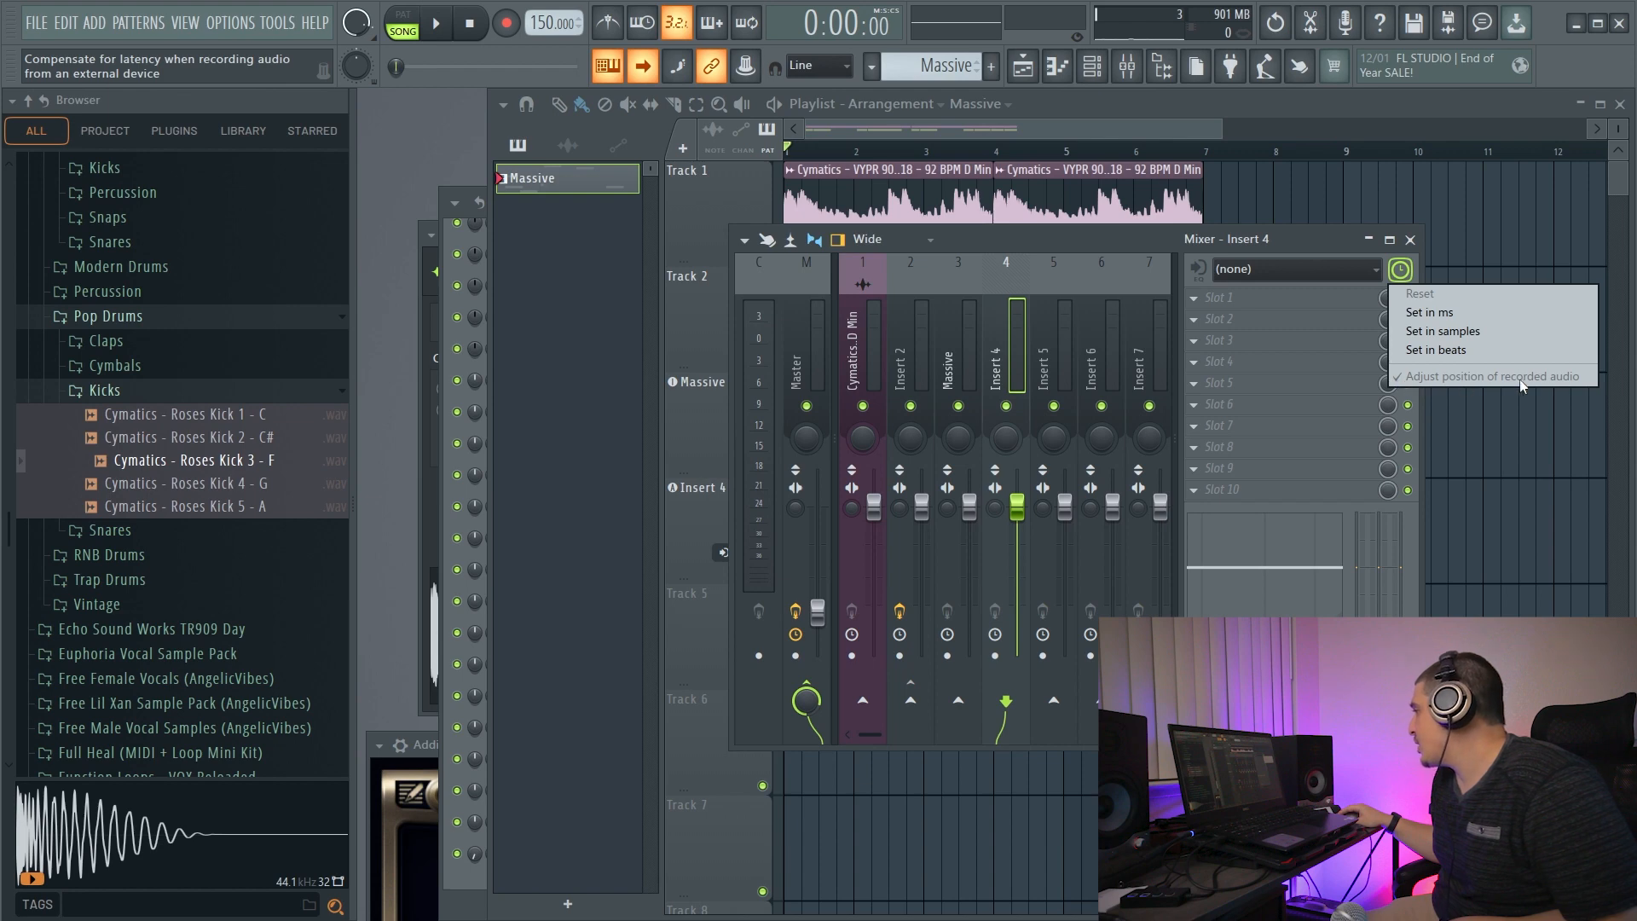
click(1383, 116)
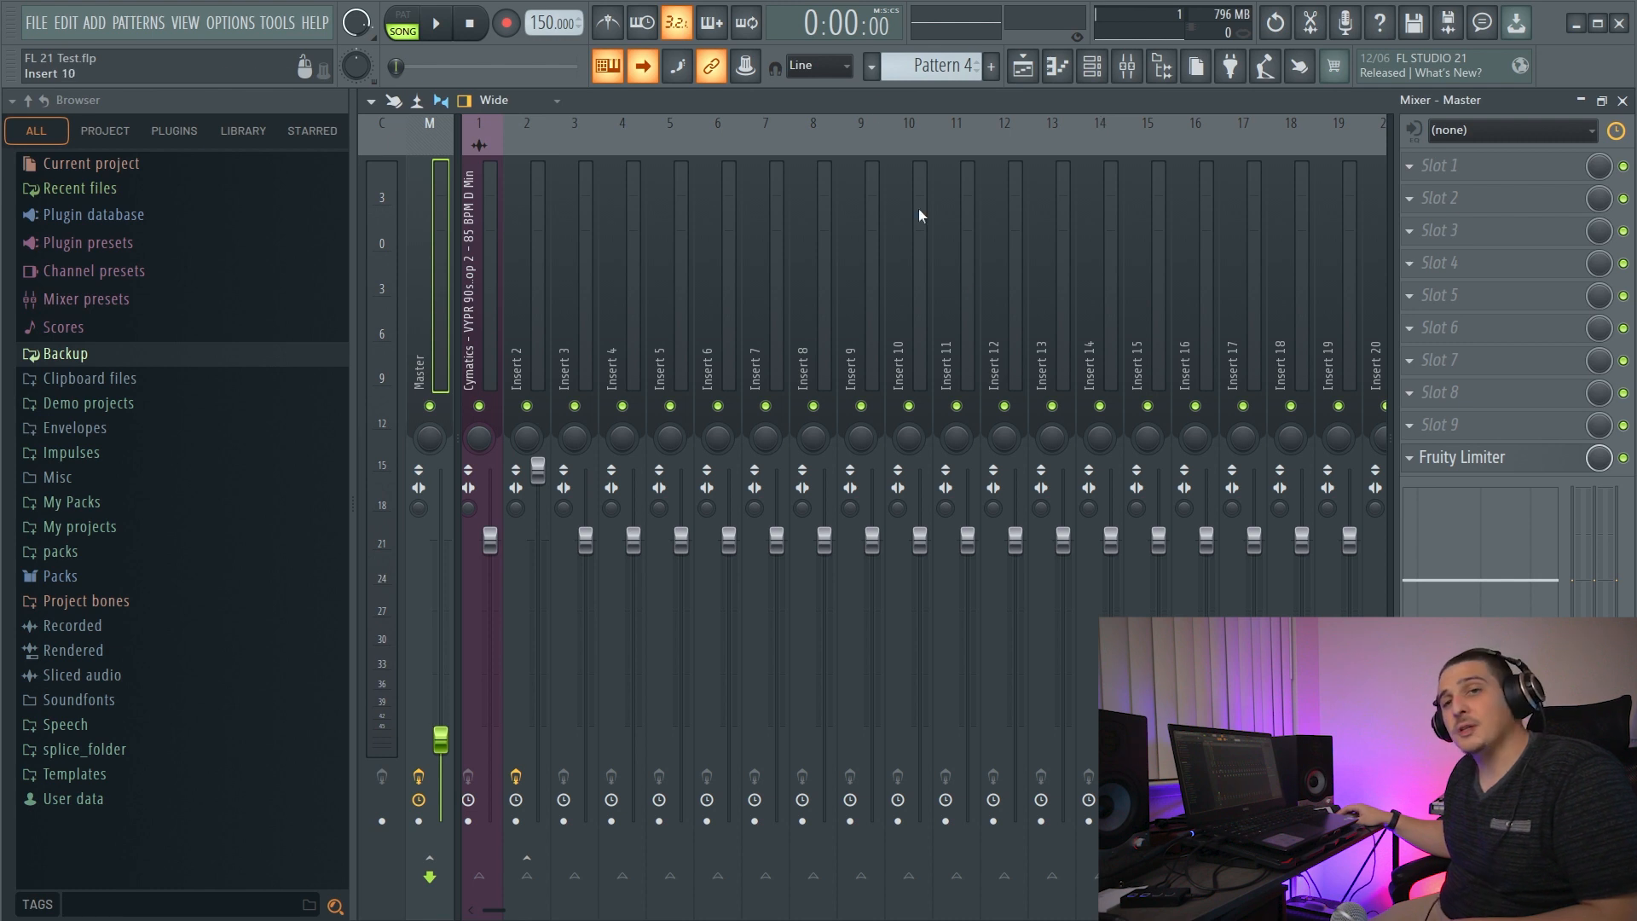
Select all mixer tracks at once and view the routing and sidechain options for sending them to Insert 4.
click(484, 136)
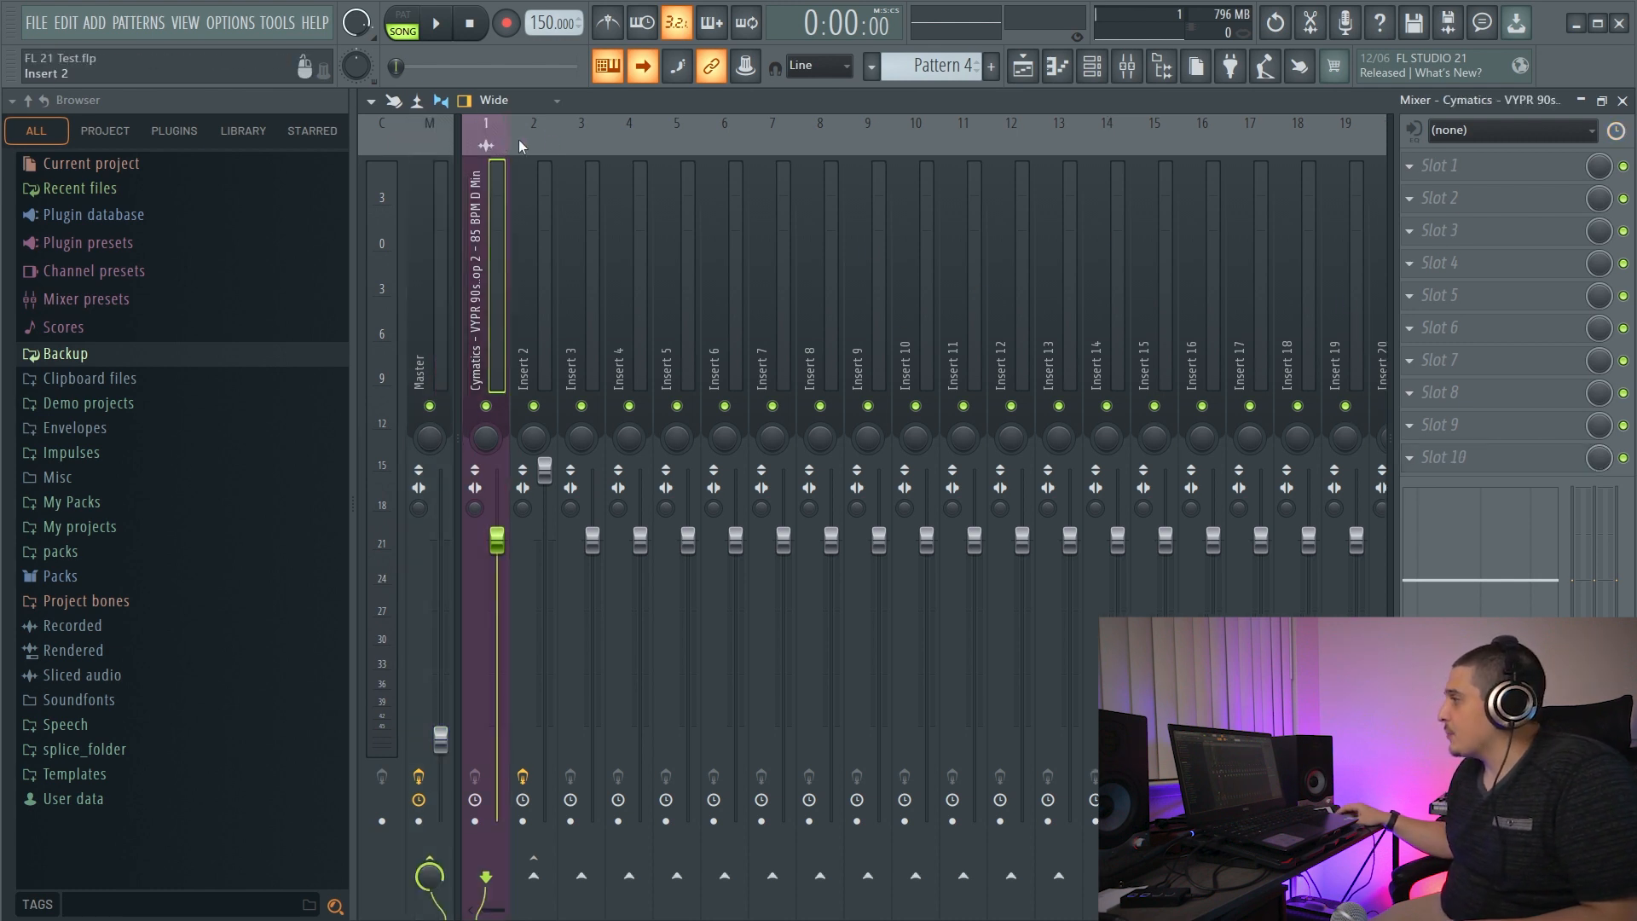
click(590, 143)
click(488, 136)
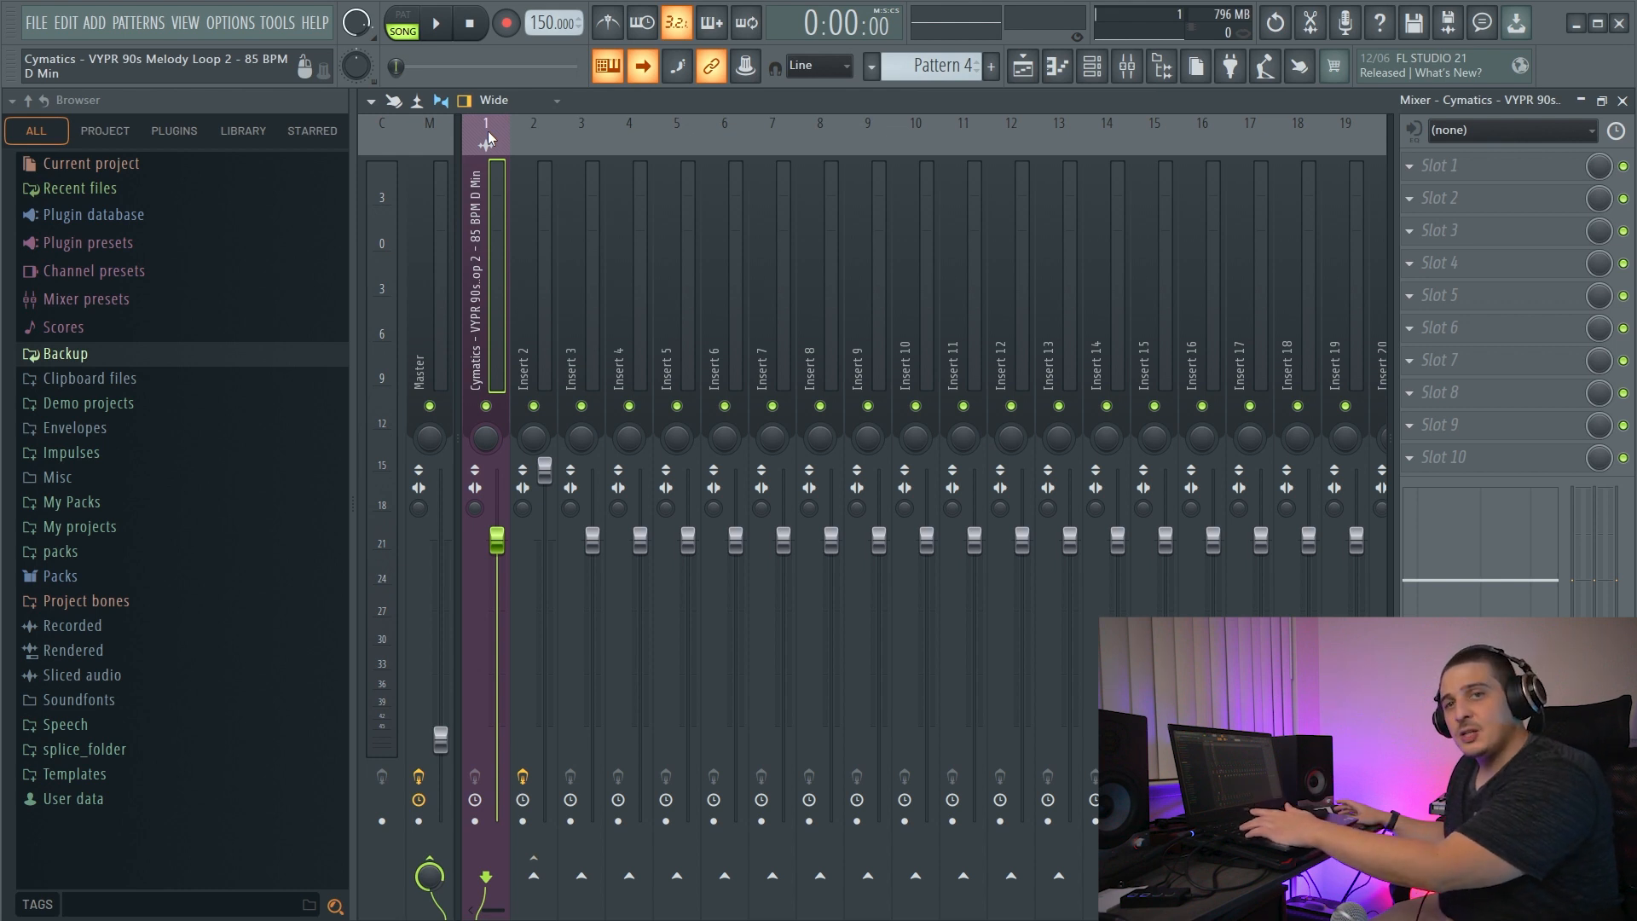
key(ctrl+a)
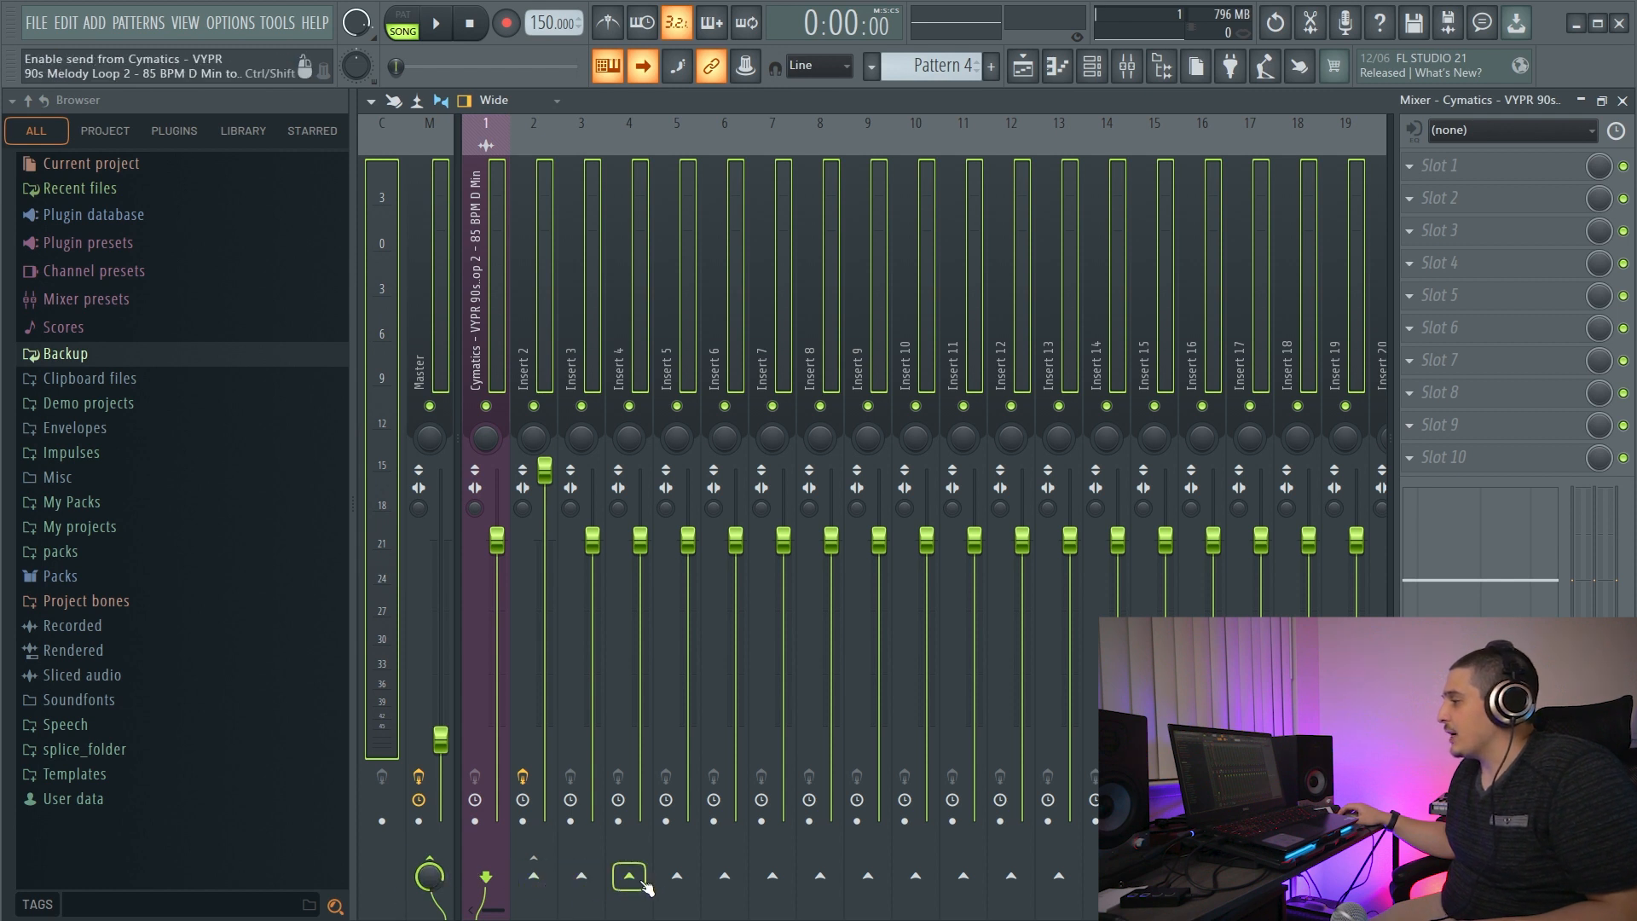
right_click(640, 876)
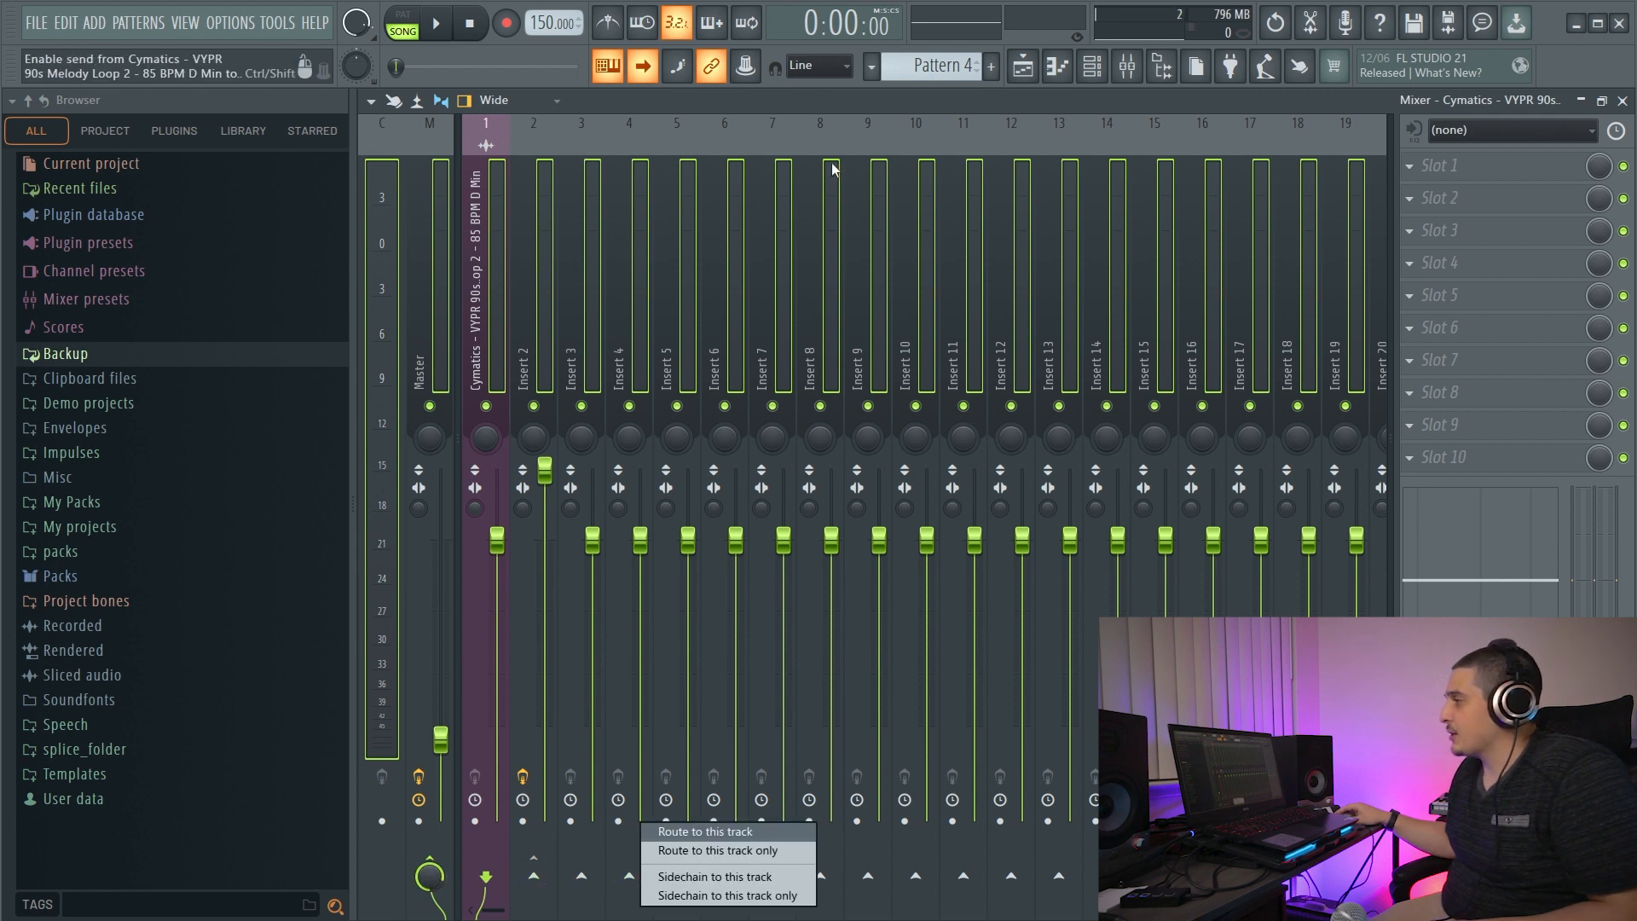
click(803, 100)
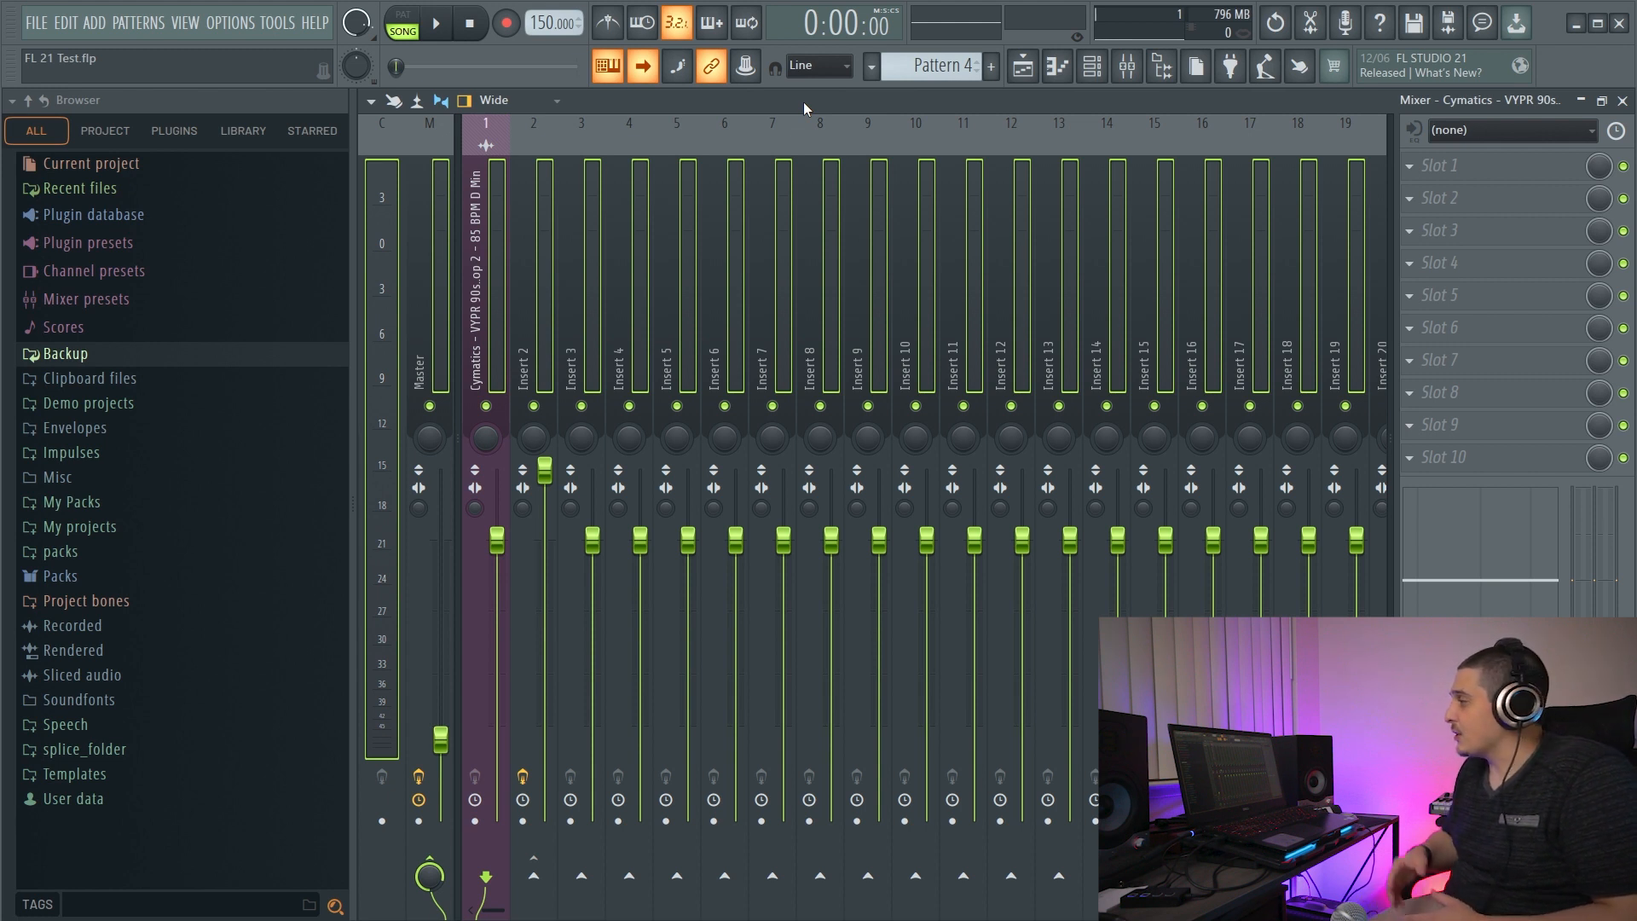
Try to select a range of mixer tracks by sweeping across them from the first insert, and select Insert 10 alone.
click(488, 259)
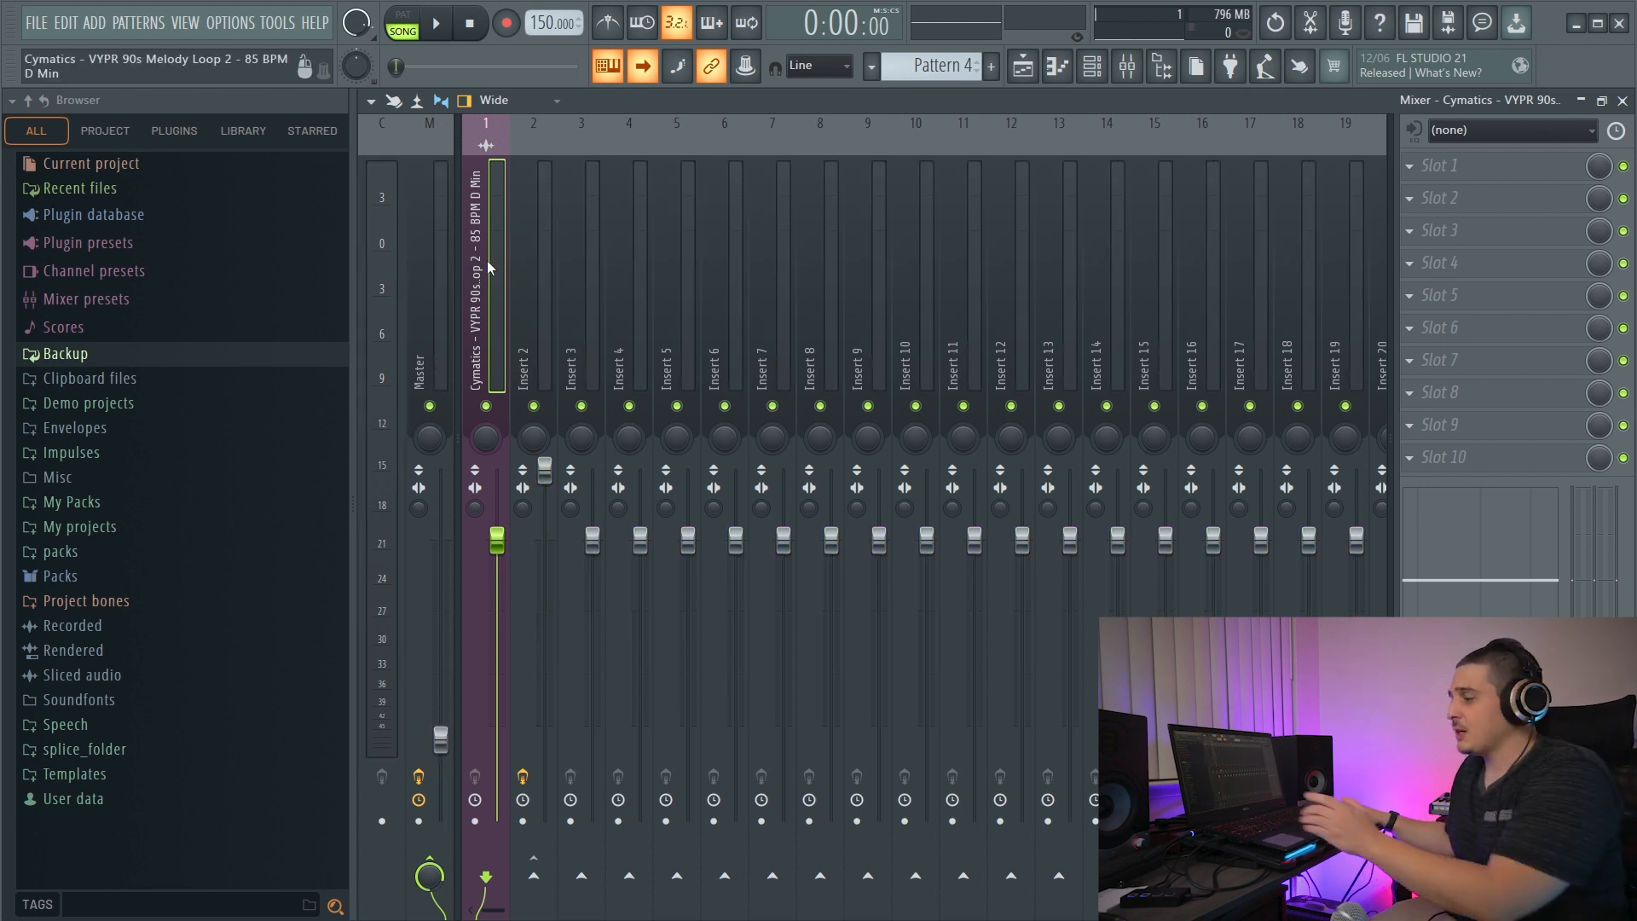
drag(492, 261, 1398, 311)
click(734, 269)
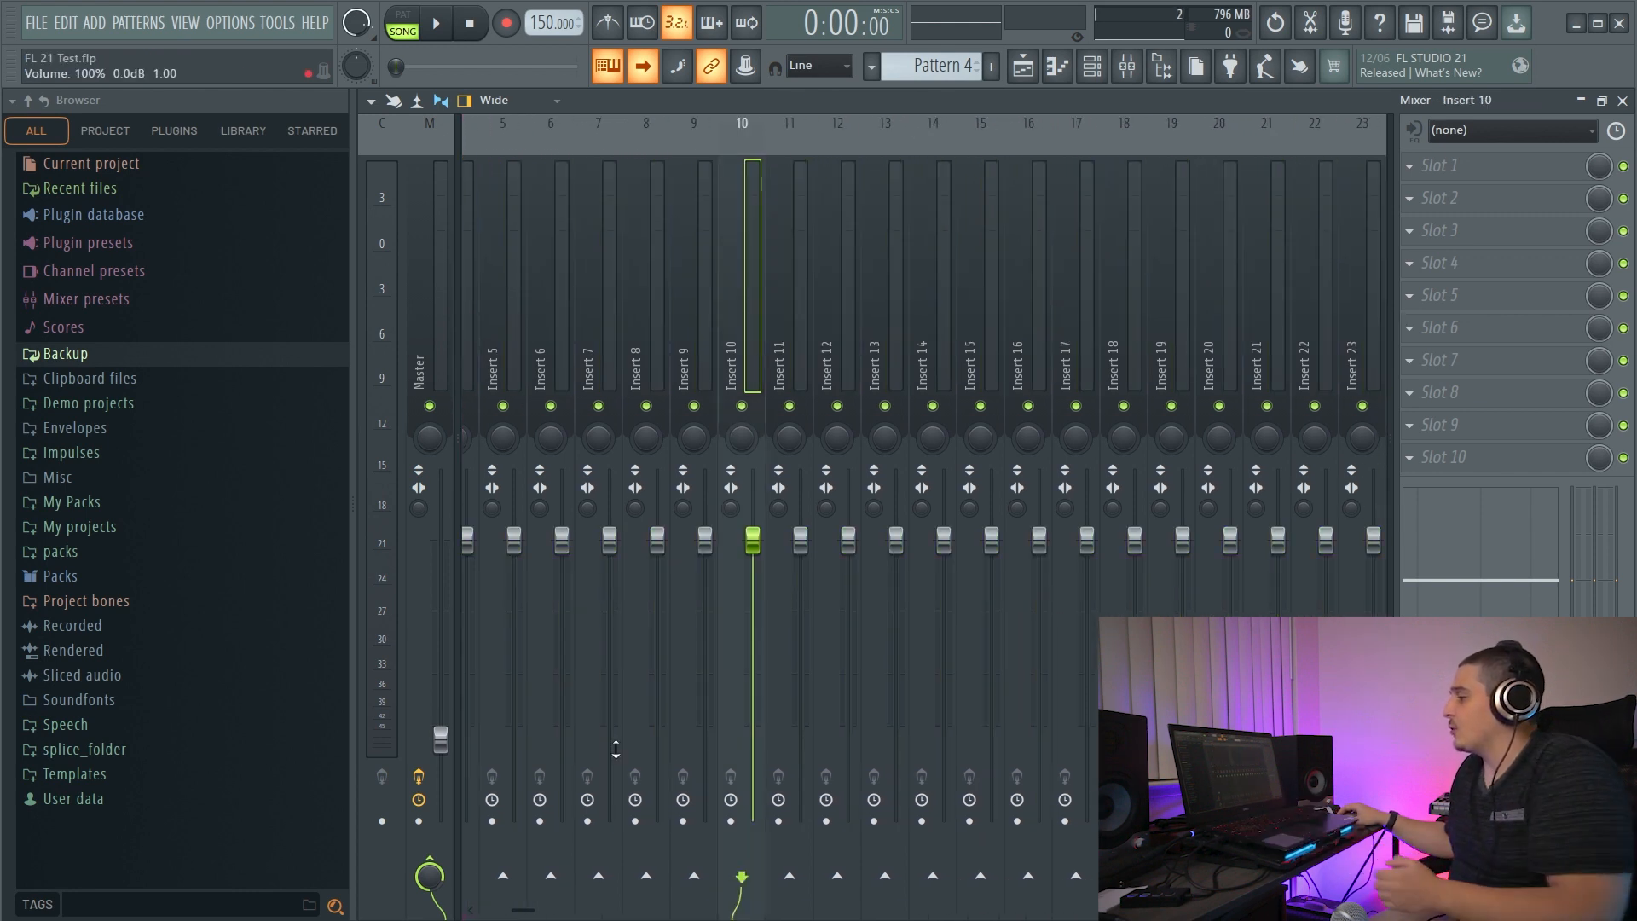
drag(528, 910, 501, 802)
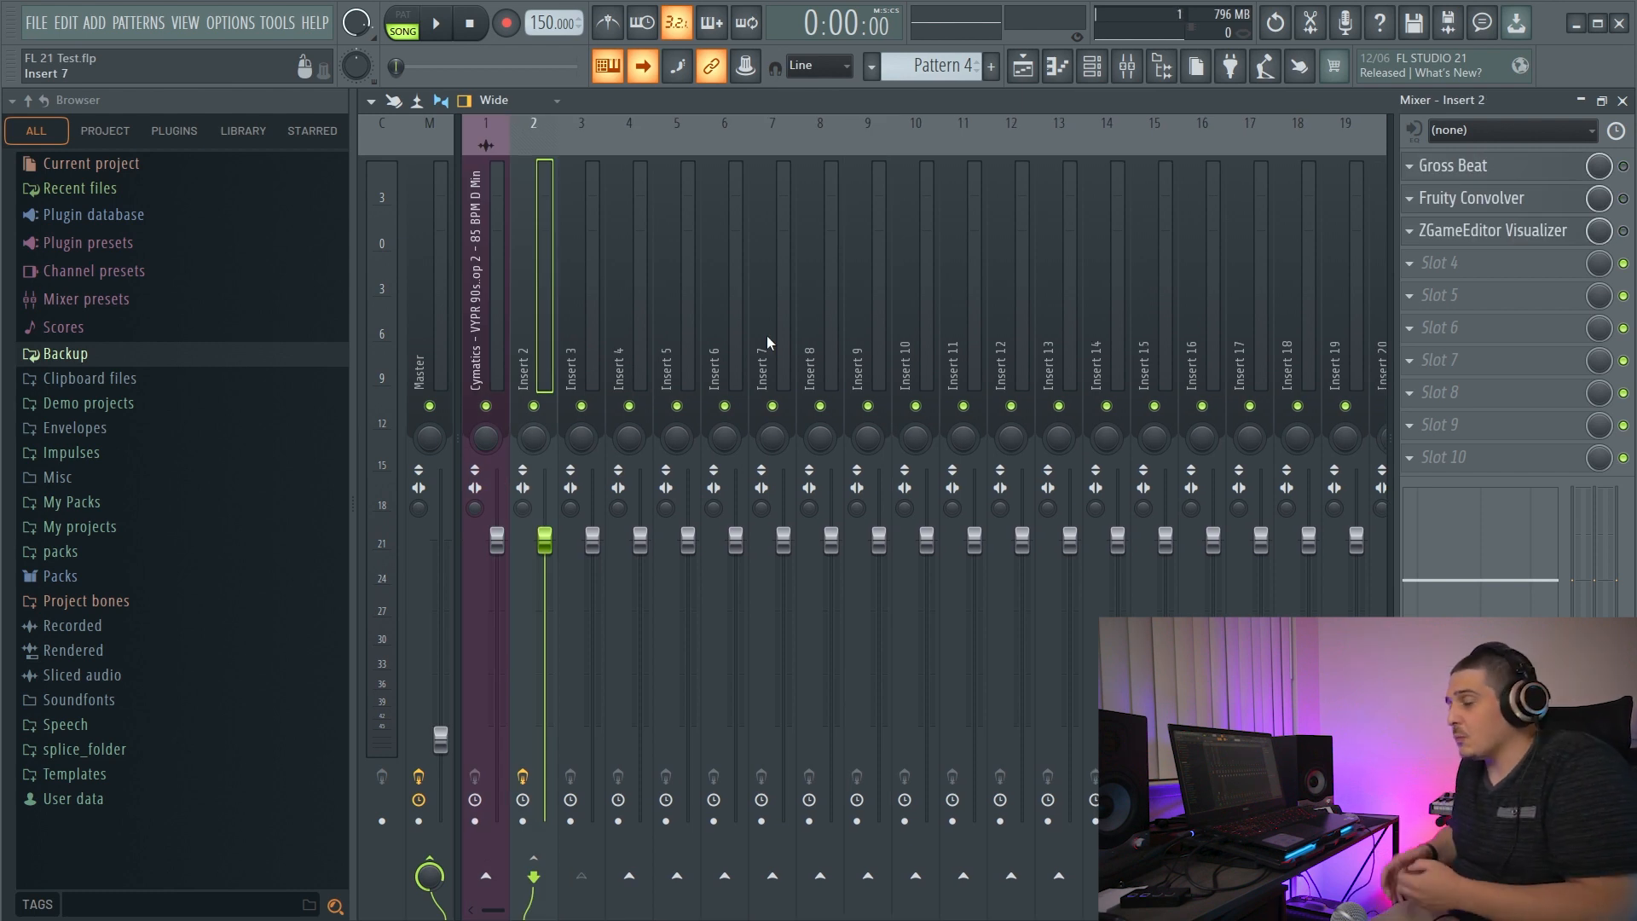
Select all mixer tracks, disable their effect slots at once, and leave only Insert 2 selected.
key(ctrl+a)
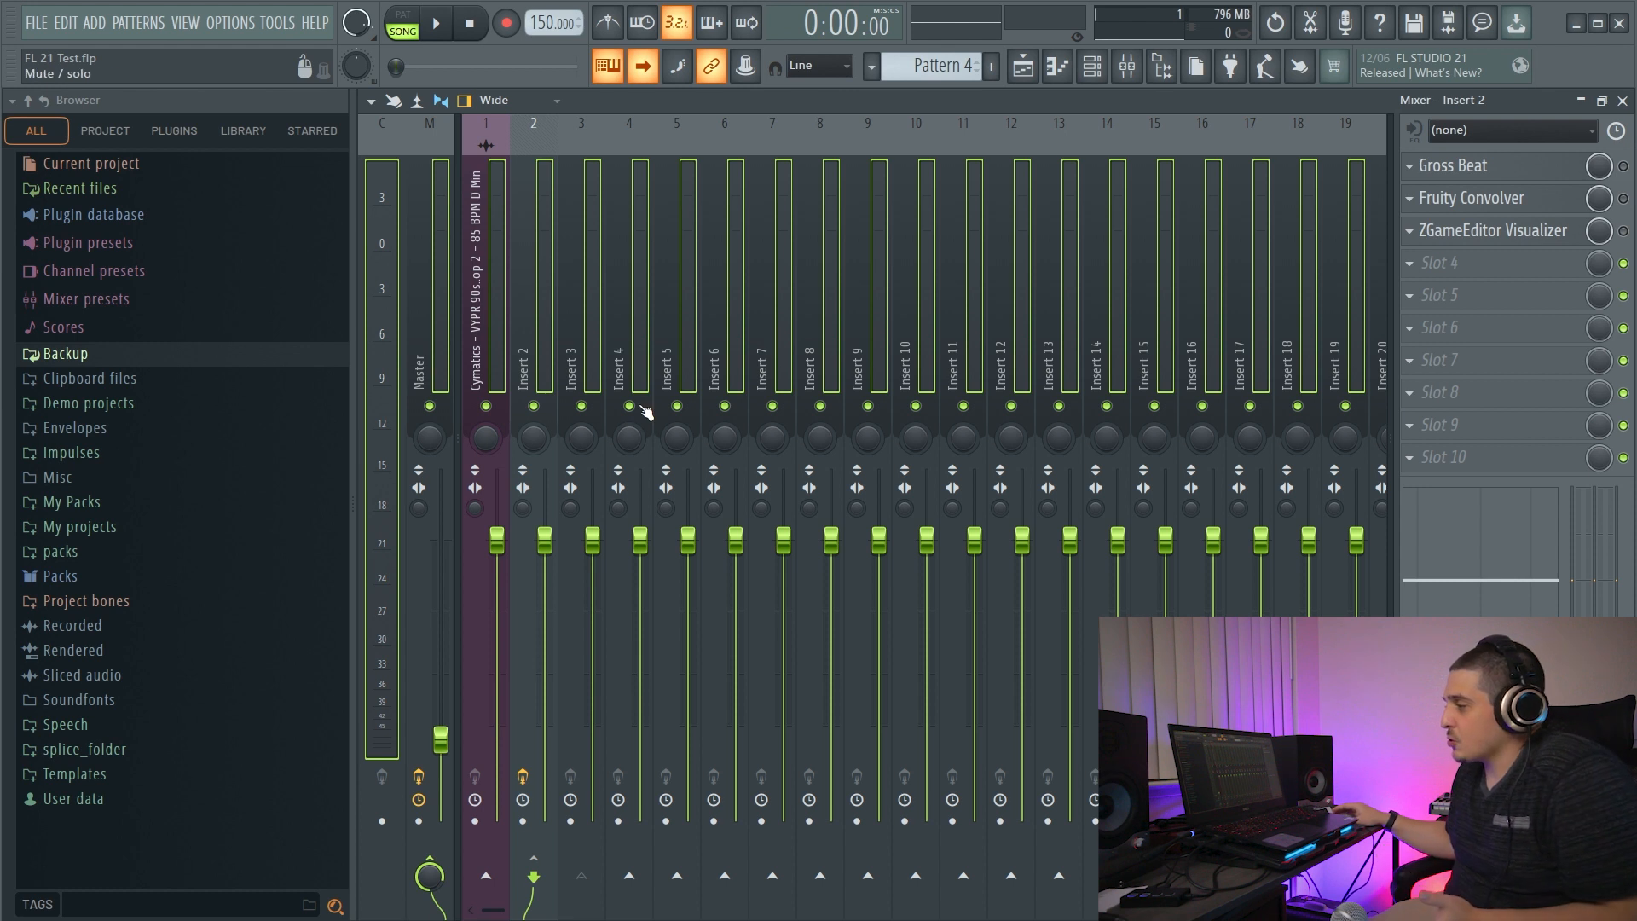
click(523, 776)
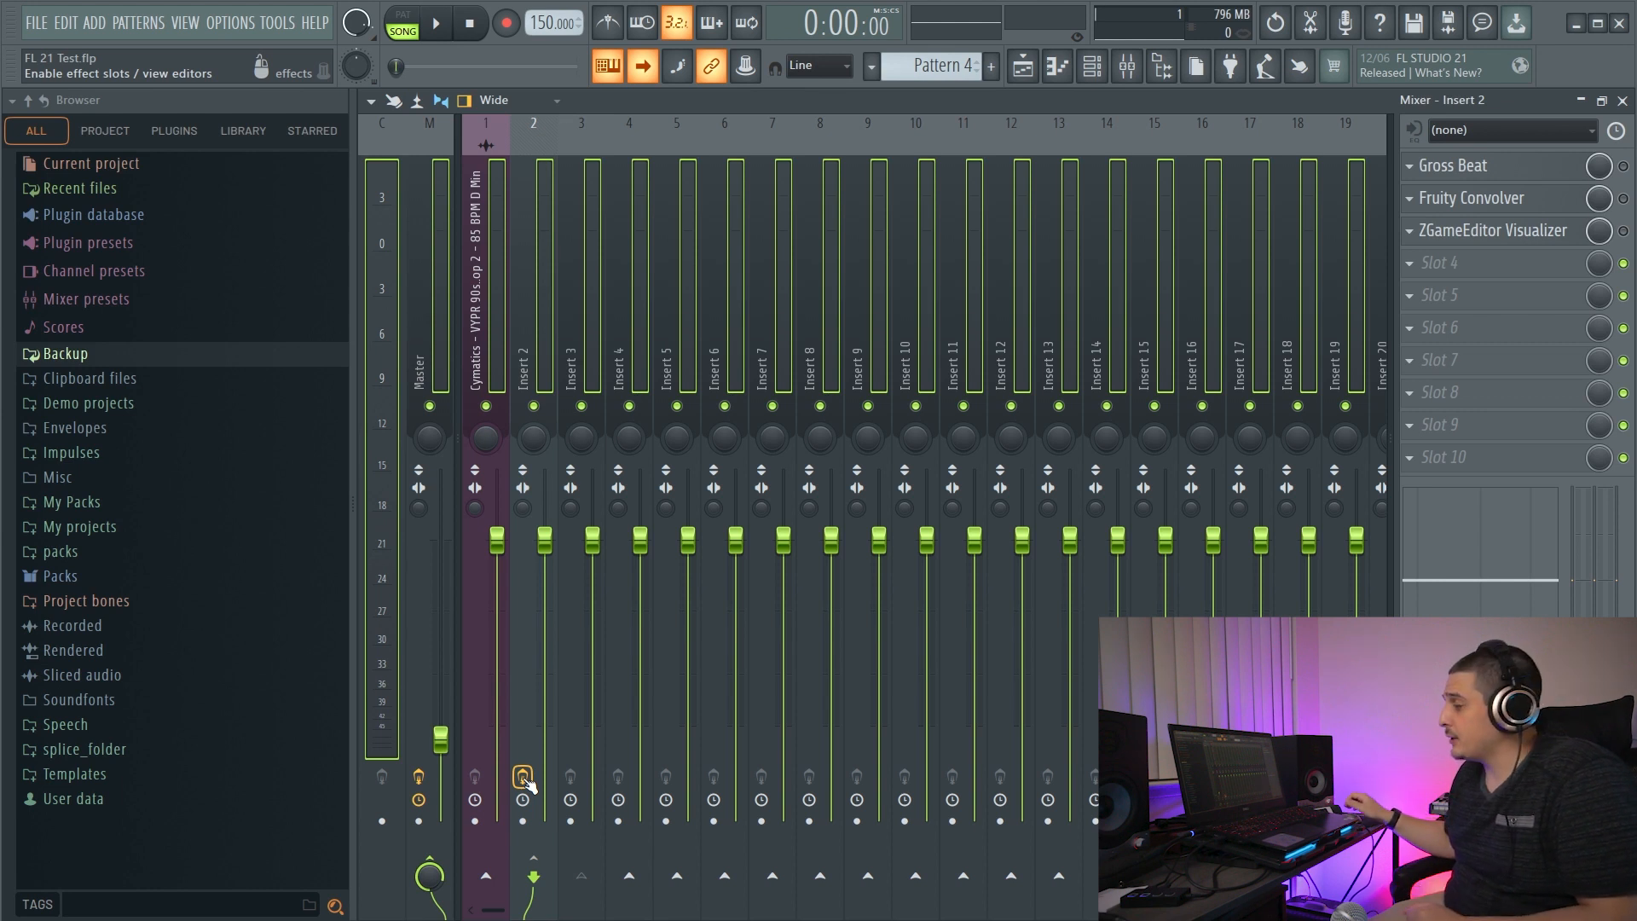
click(1032, 180)
click(522, 290)
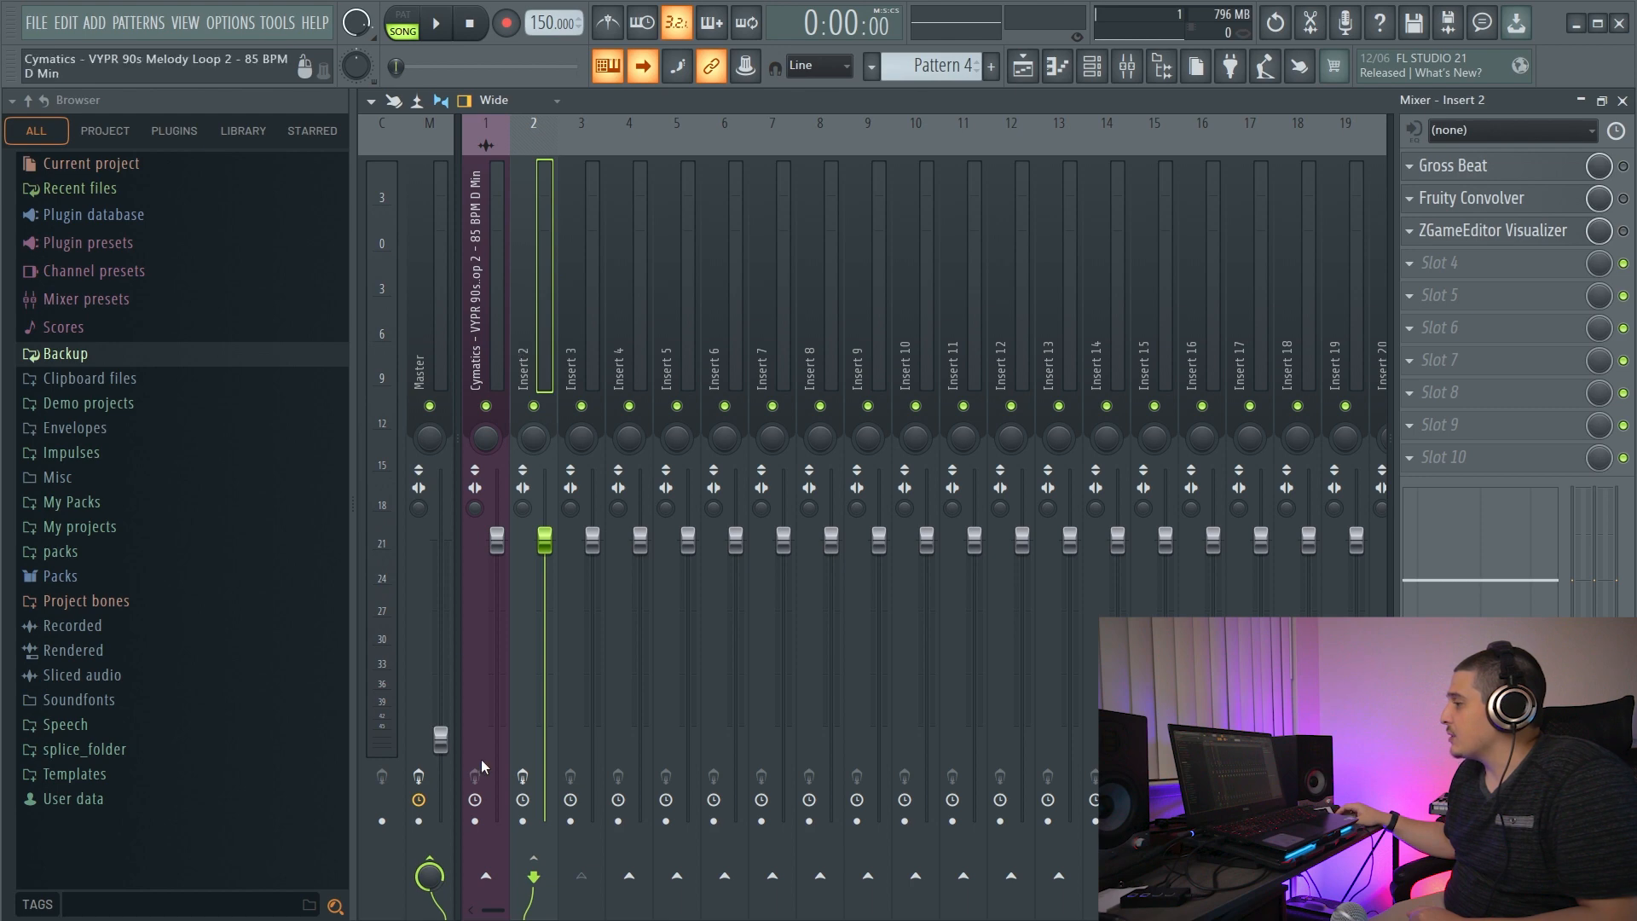
Arm Insert 2 for disk recording and render the armed tracks to wave files.
click(522, 820)
click(371, 101)
mouse_move(469, 140)
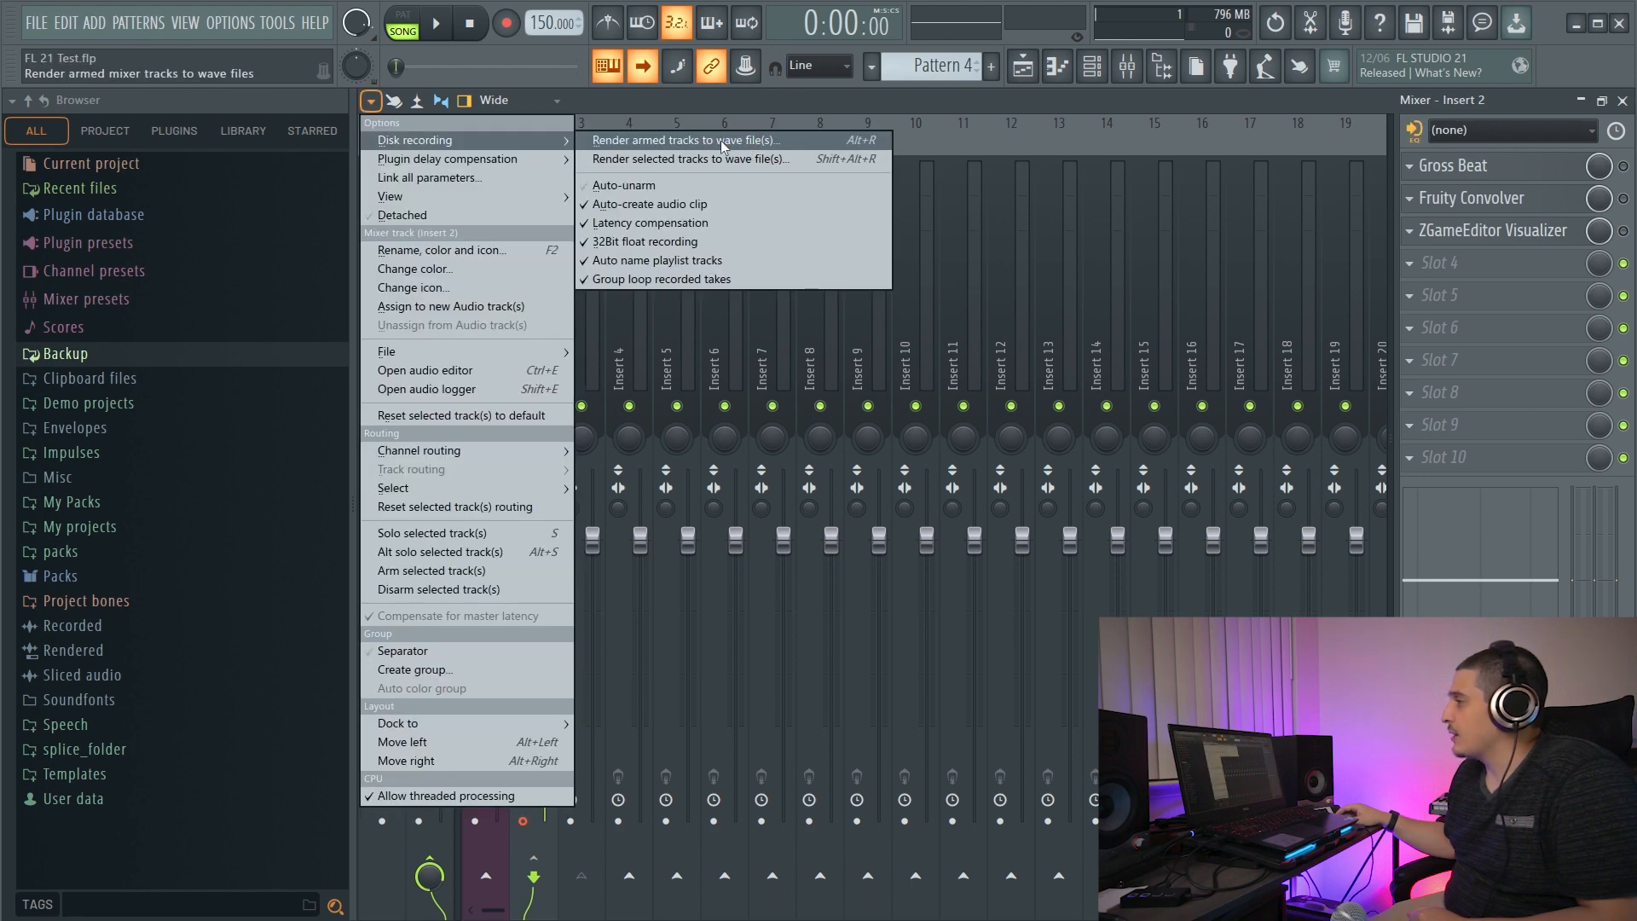
click(721, 142)
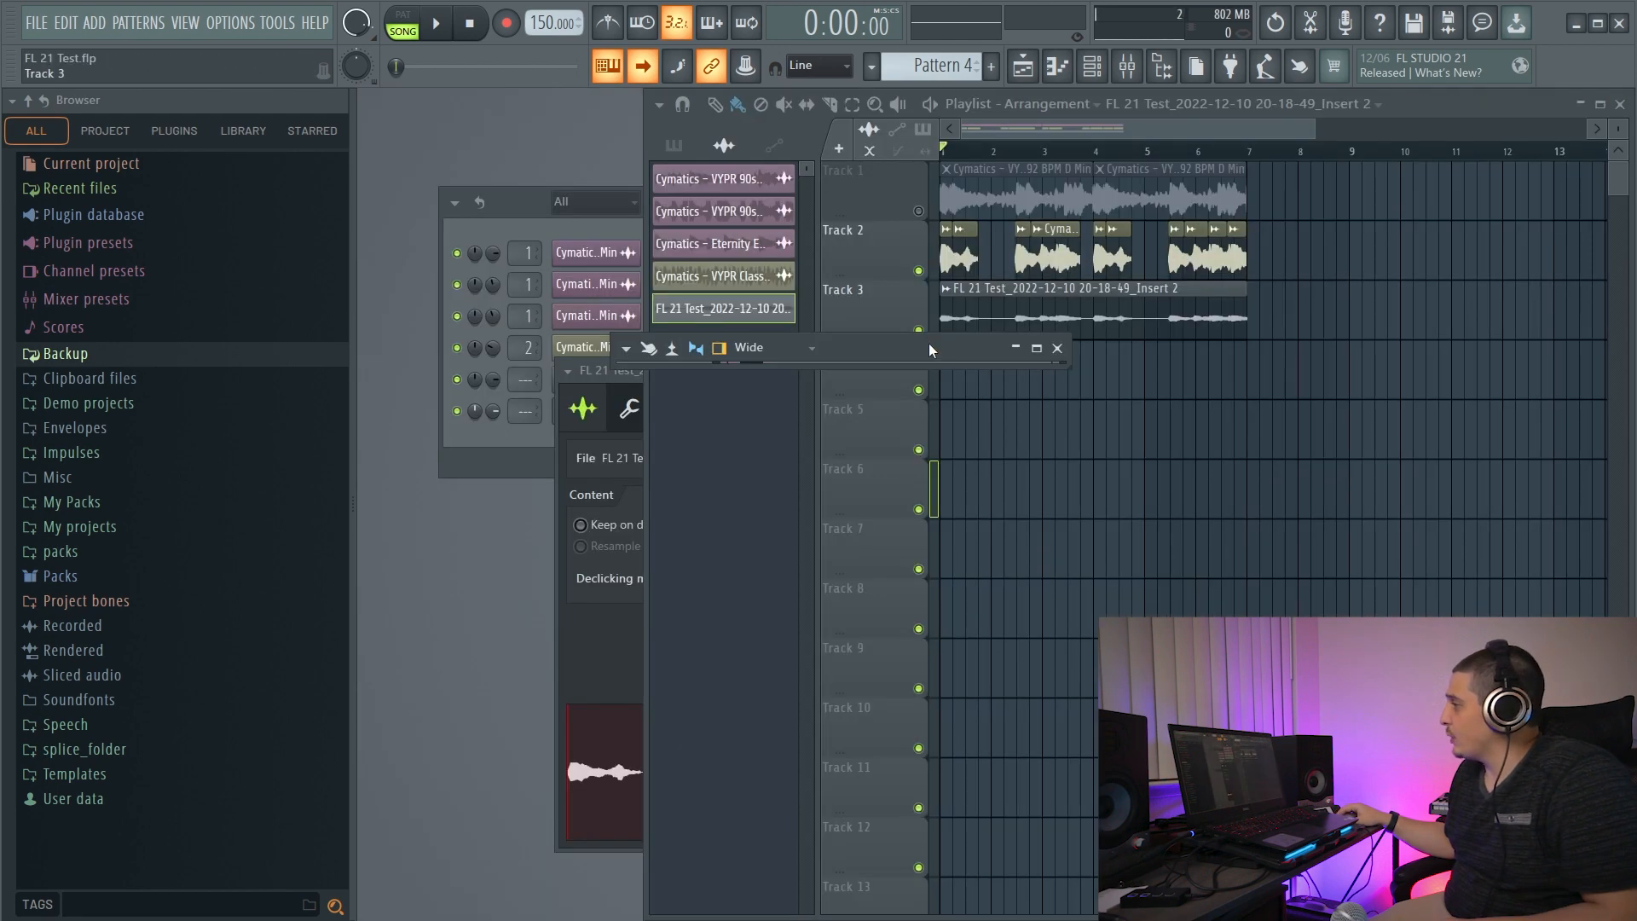
Restore the mixer to full view, select all its tracks, and view the disk recording option for rendering selected tracks to wave files.
double_click(929, 346)
key(ctrl+a)
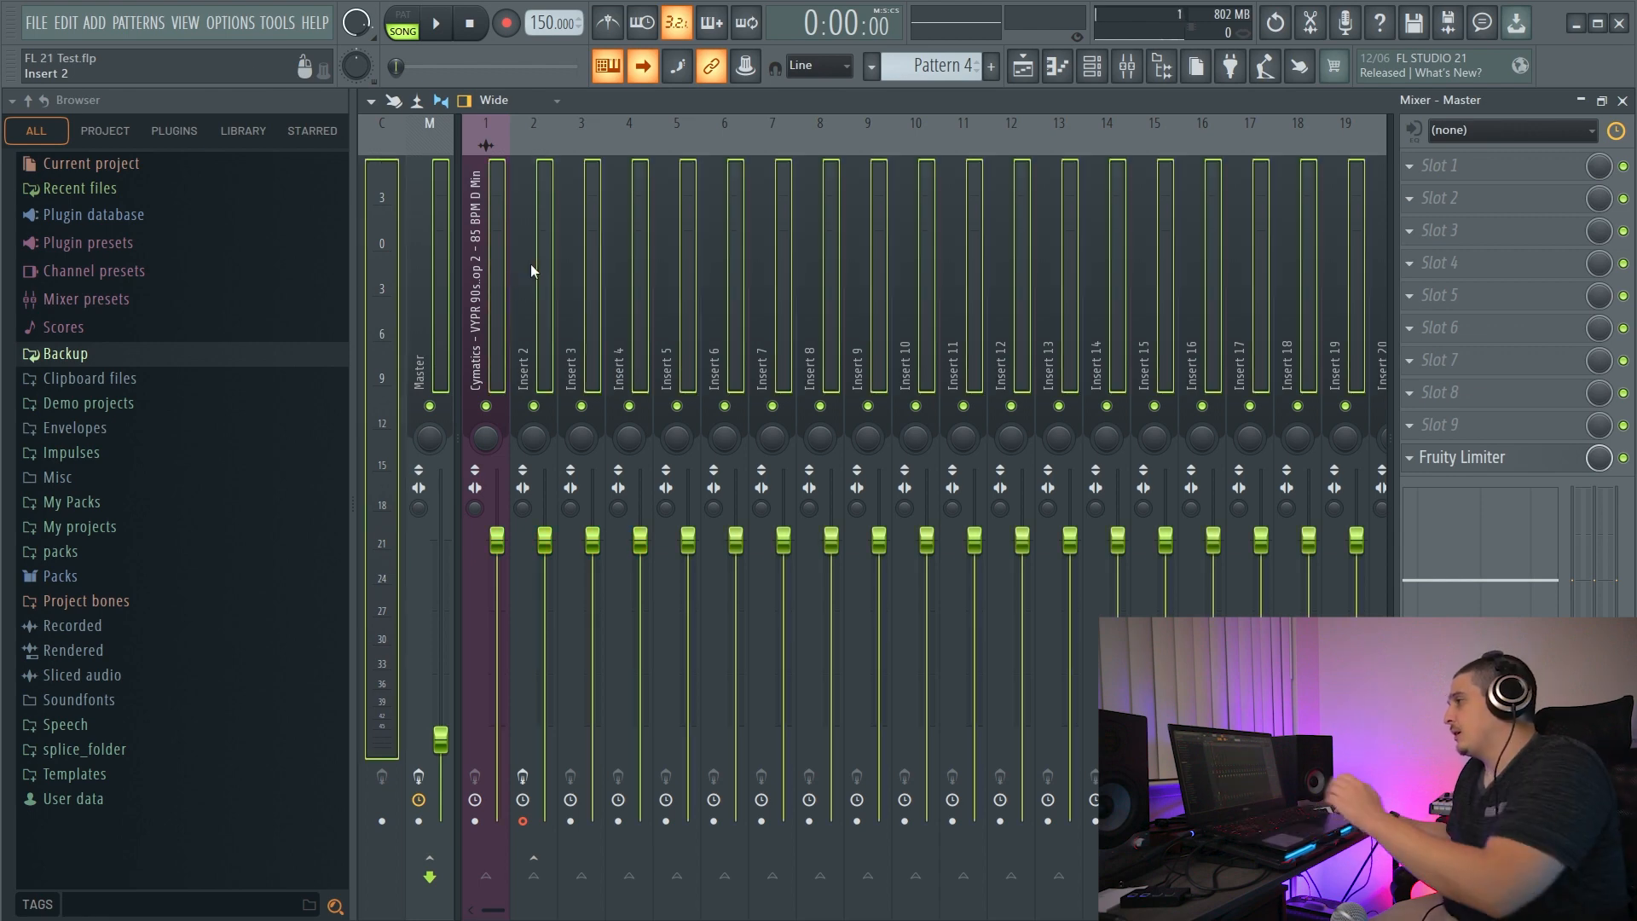
click(376, 104)
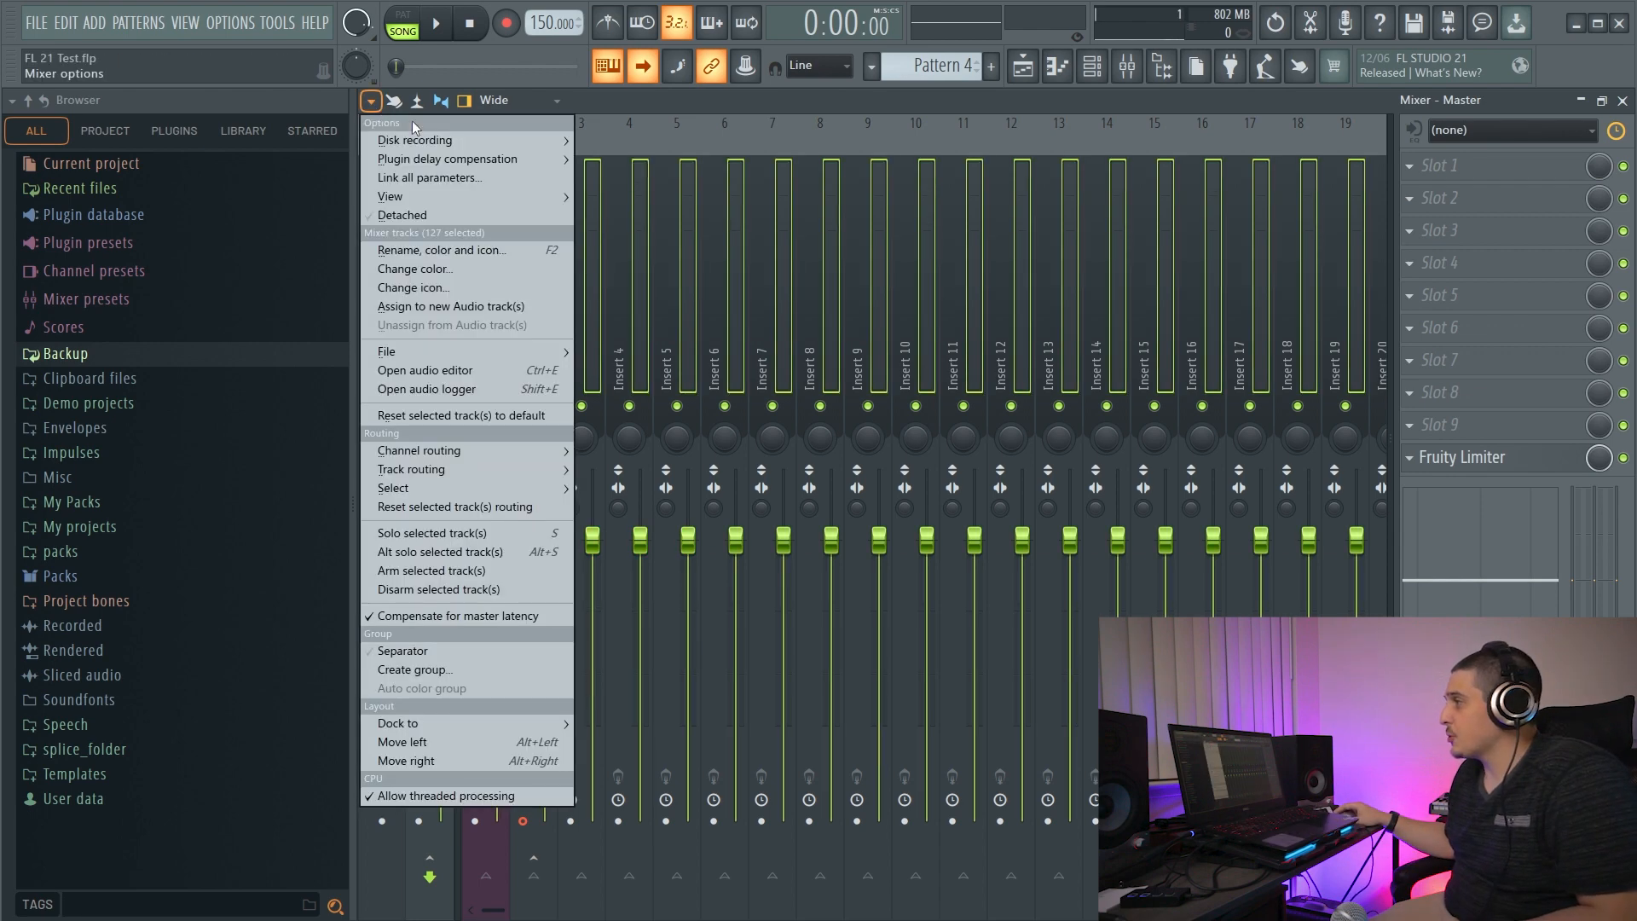
mouse_move(417, 136)
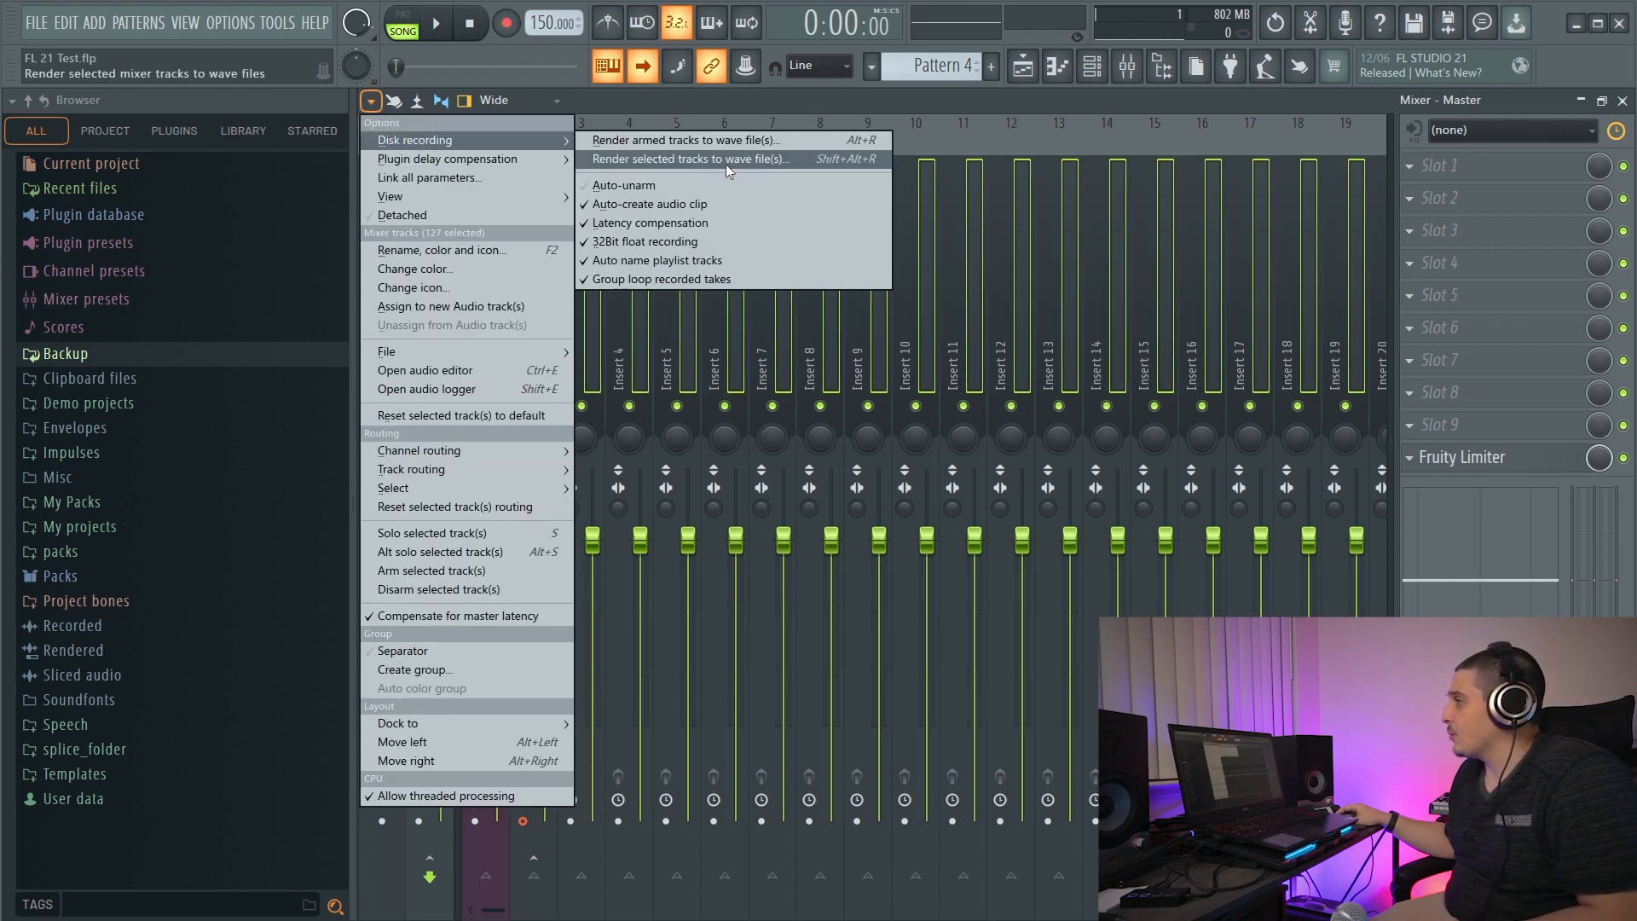
click(938, 91)
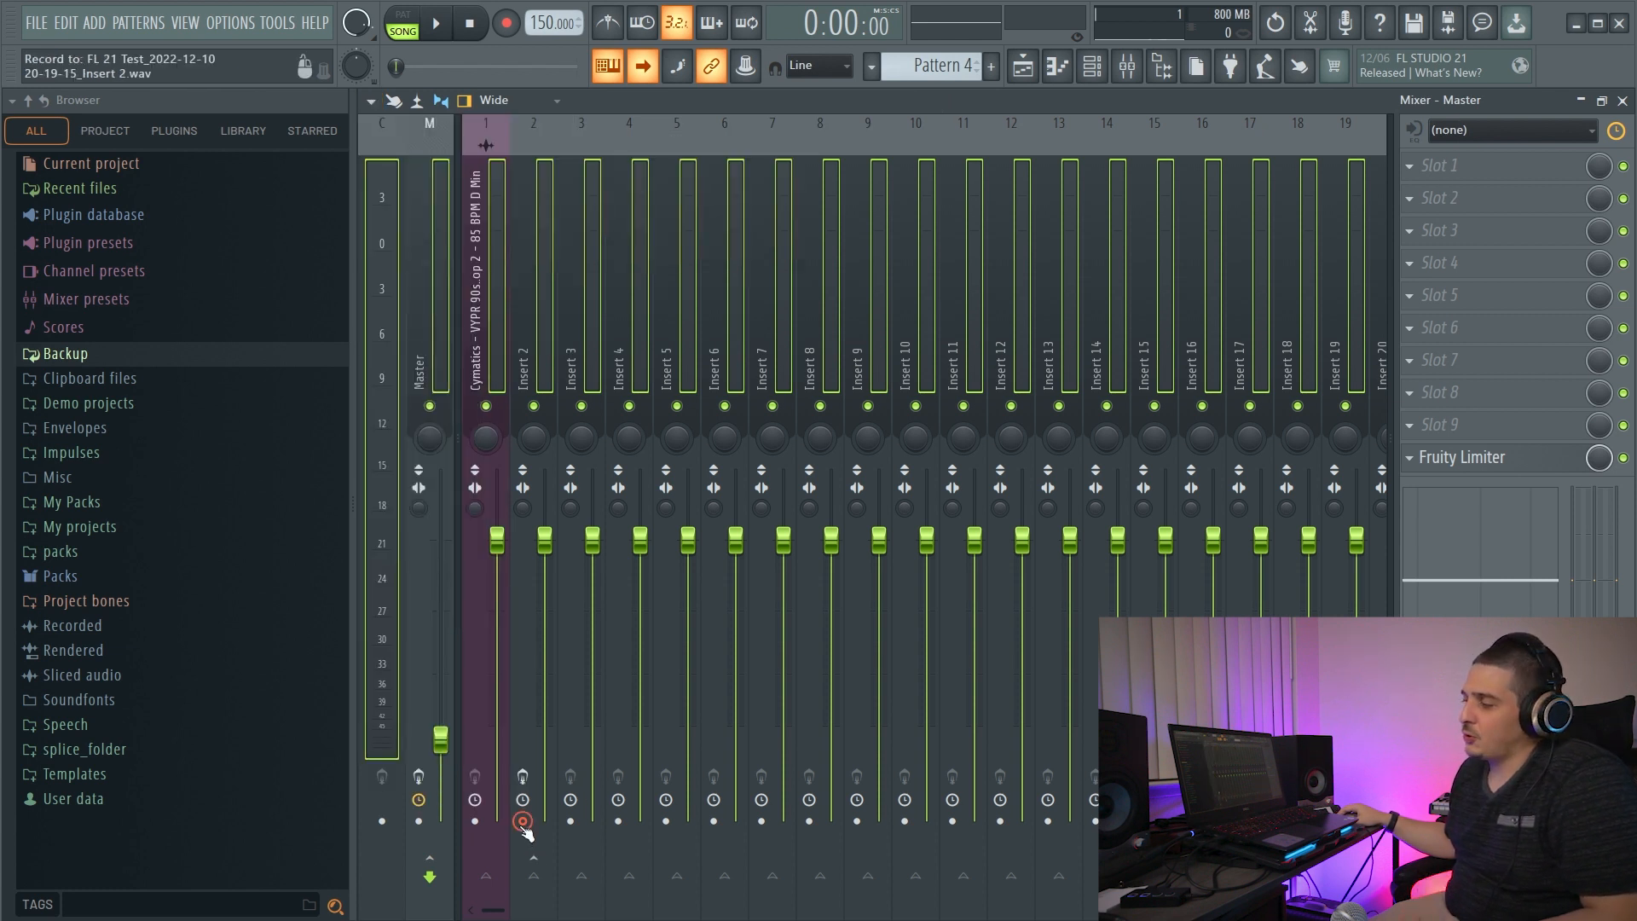
Select several non-adjacent mixer tracks together, including Inserts 2, 3, 5 and 8.
click(686, 300)
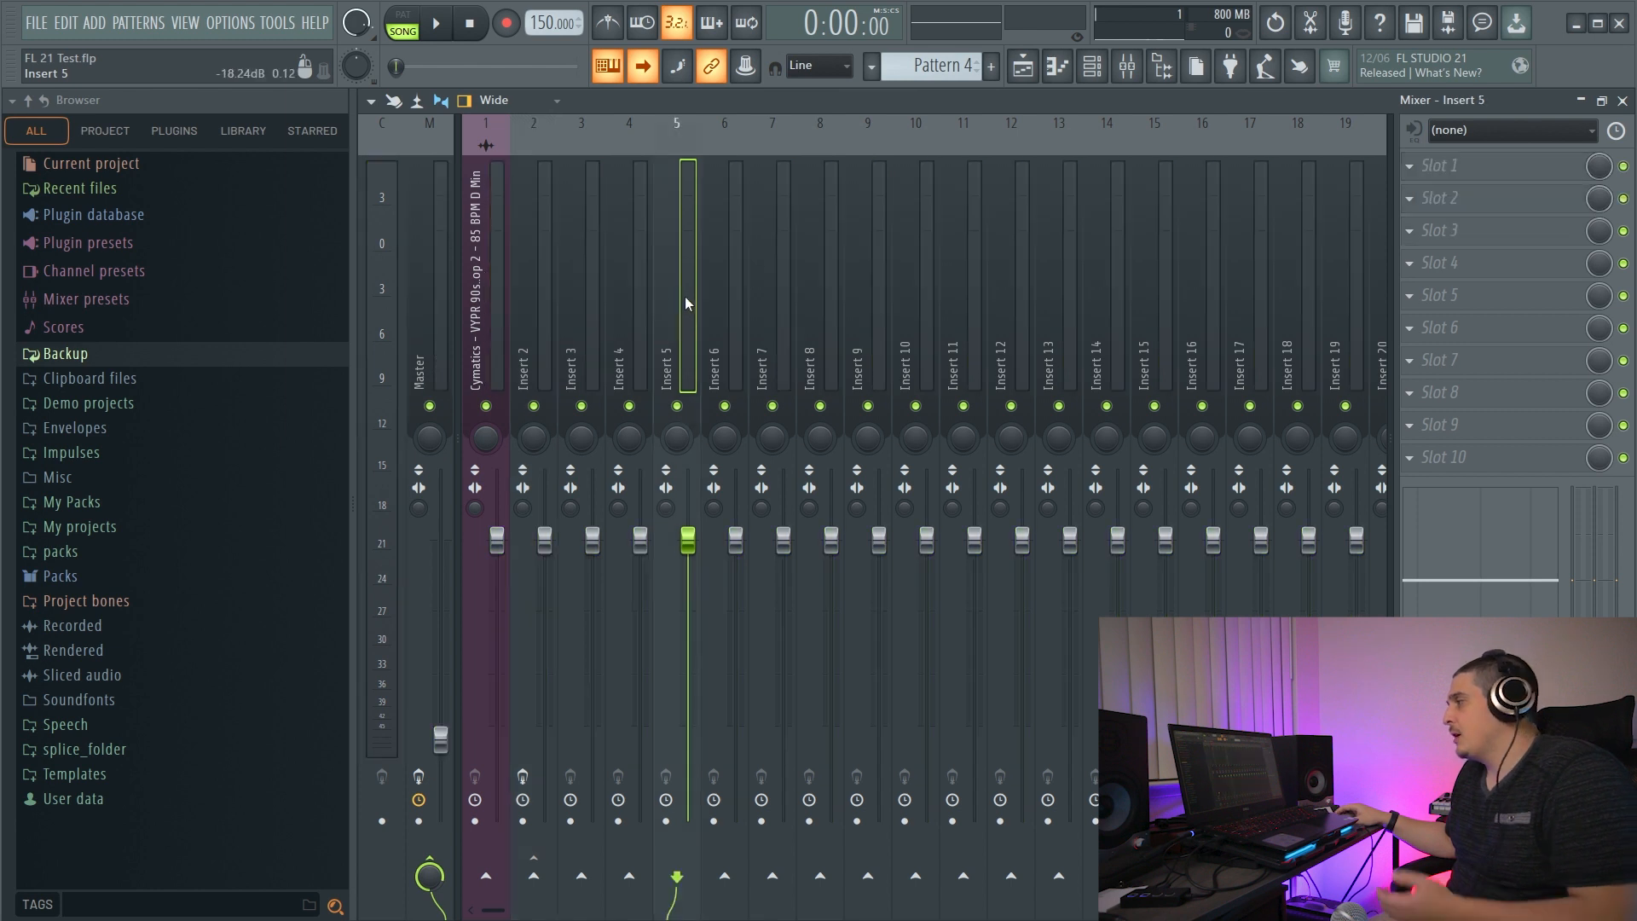
click(821, 305)
ctrl+click(655, 317)
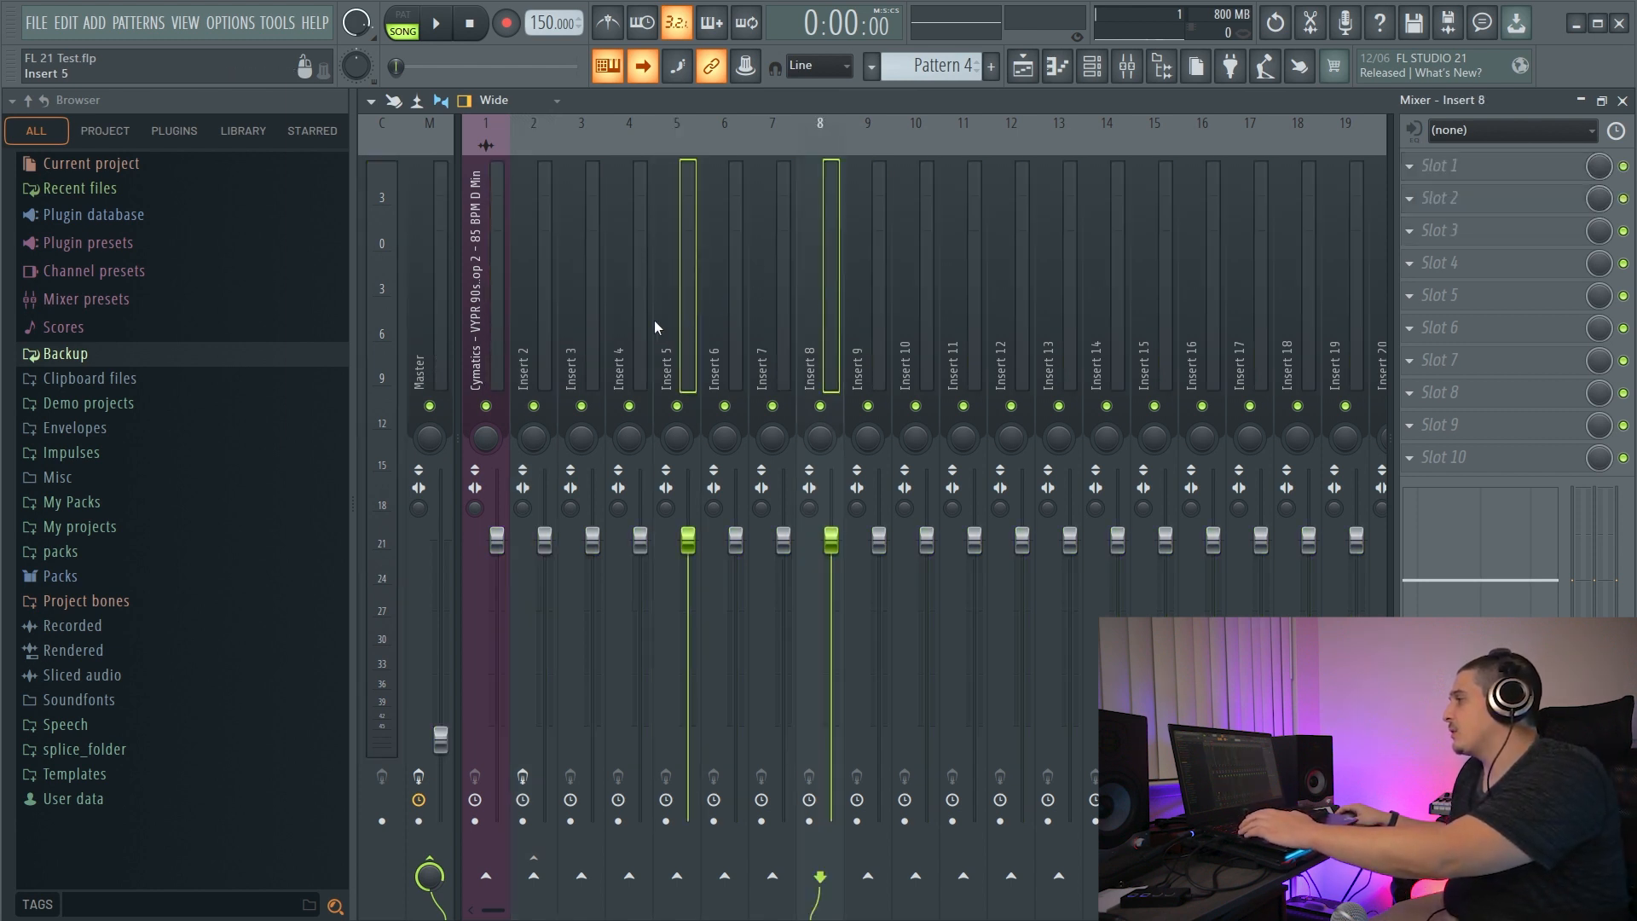
ctrl+click(587, 326)
ctrl+click(546, 325)
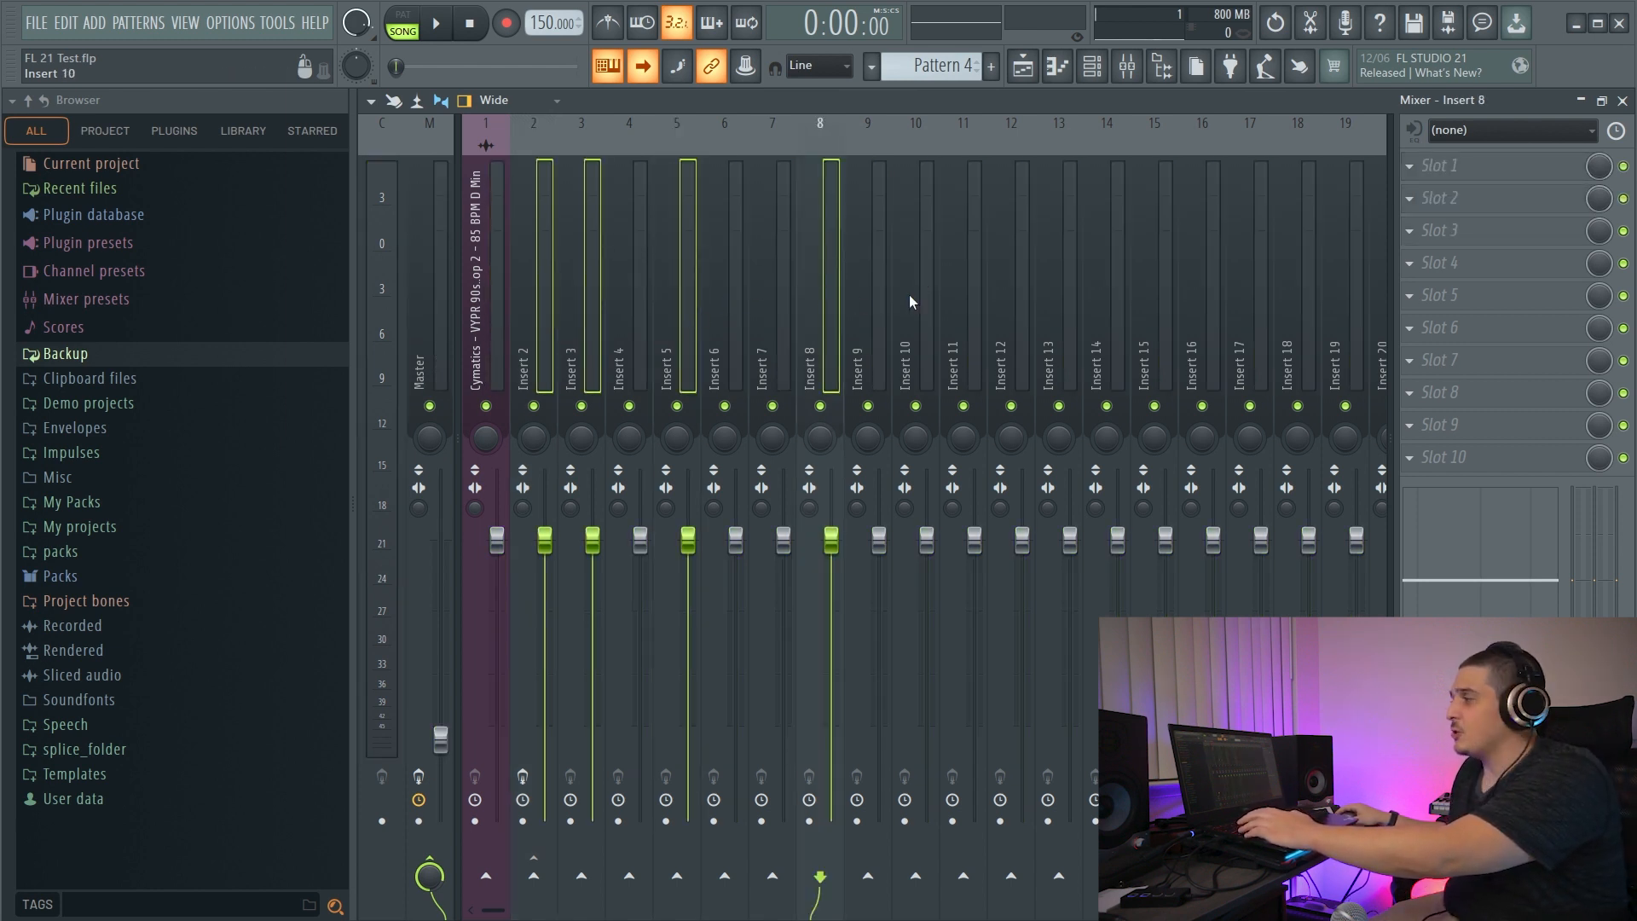
ctrl+click(969, 297)
ctrl+click(1062, 302)
Select the range of mixer tracks from Insert 5 to Insert 16, and extend the selection to all mixer tracks.
click(1194, 311)
shift+click(683, 330)
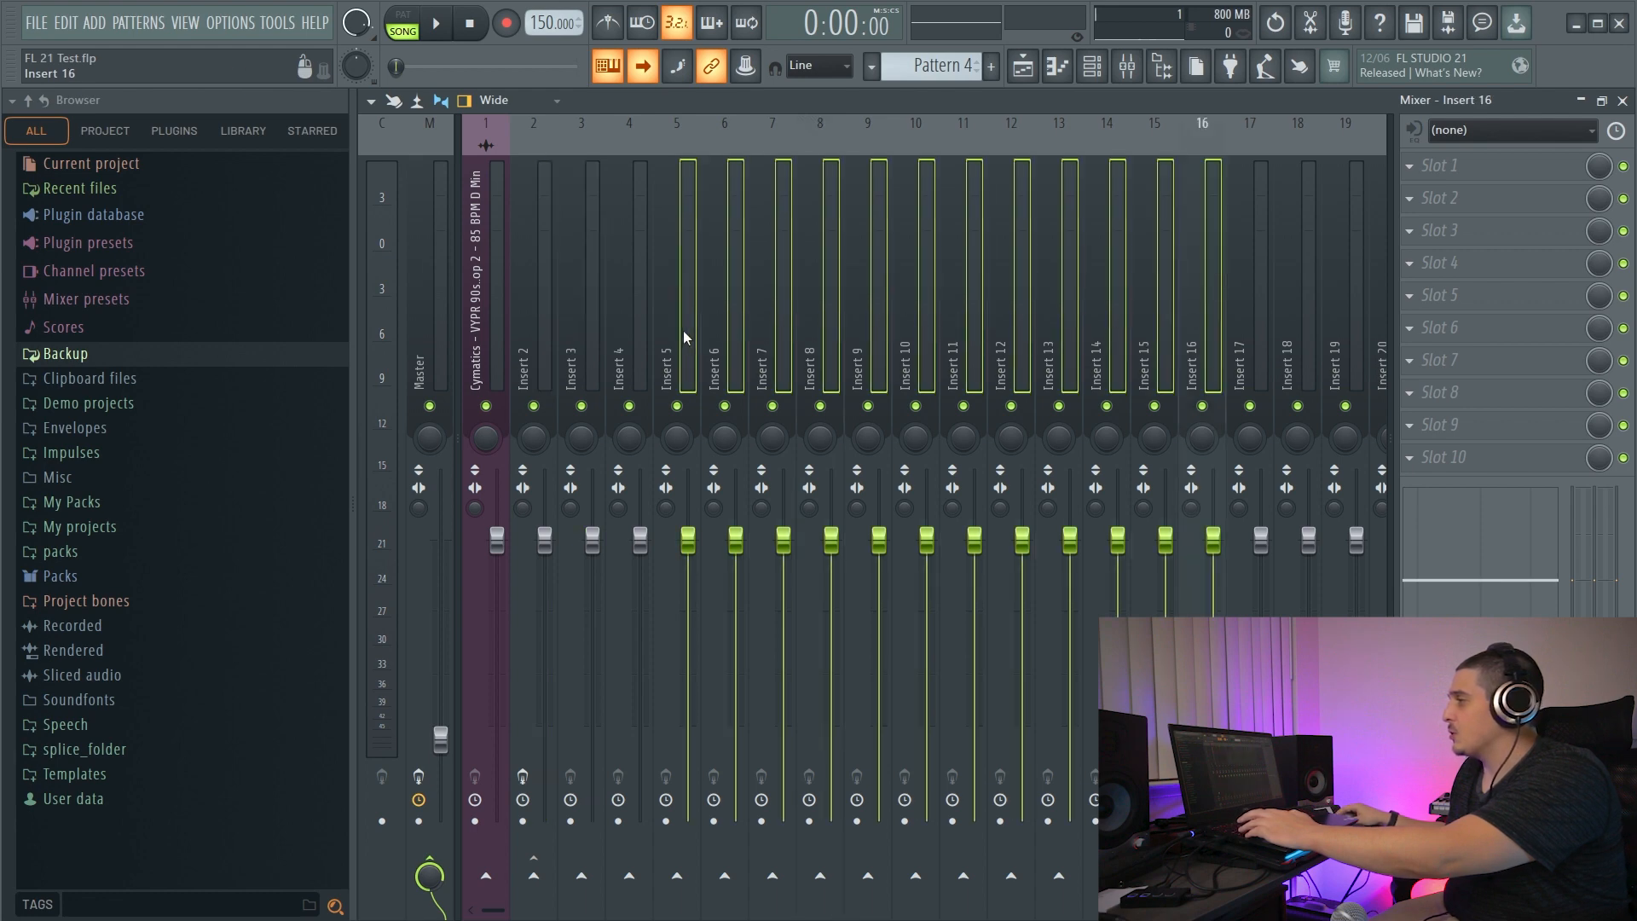
click(631, 317)
key(ctrl+a)
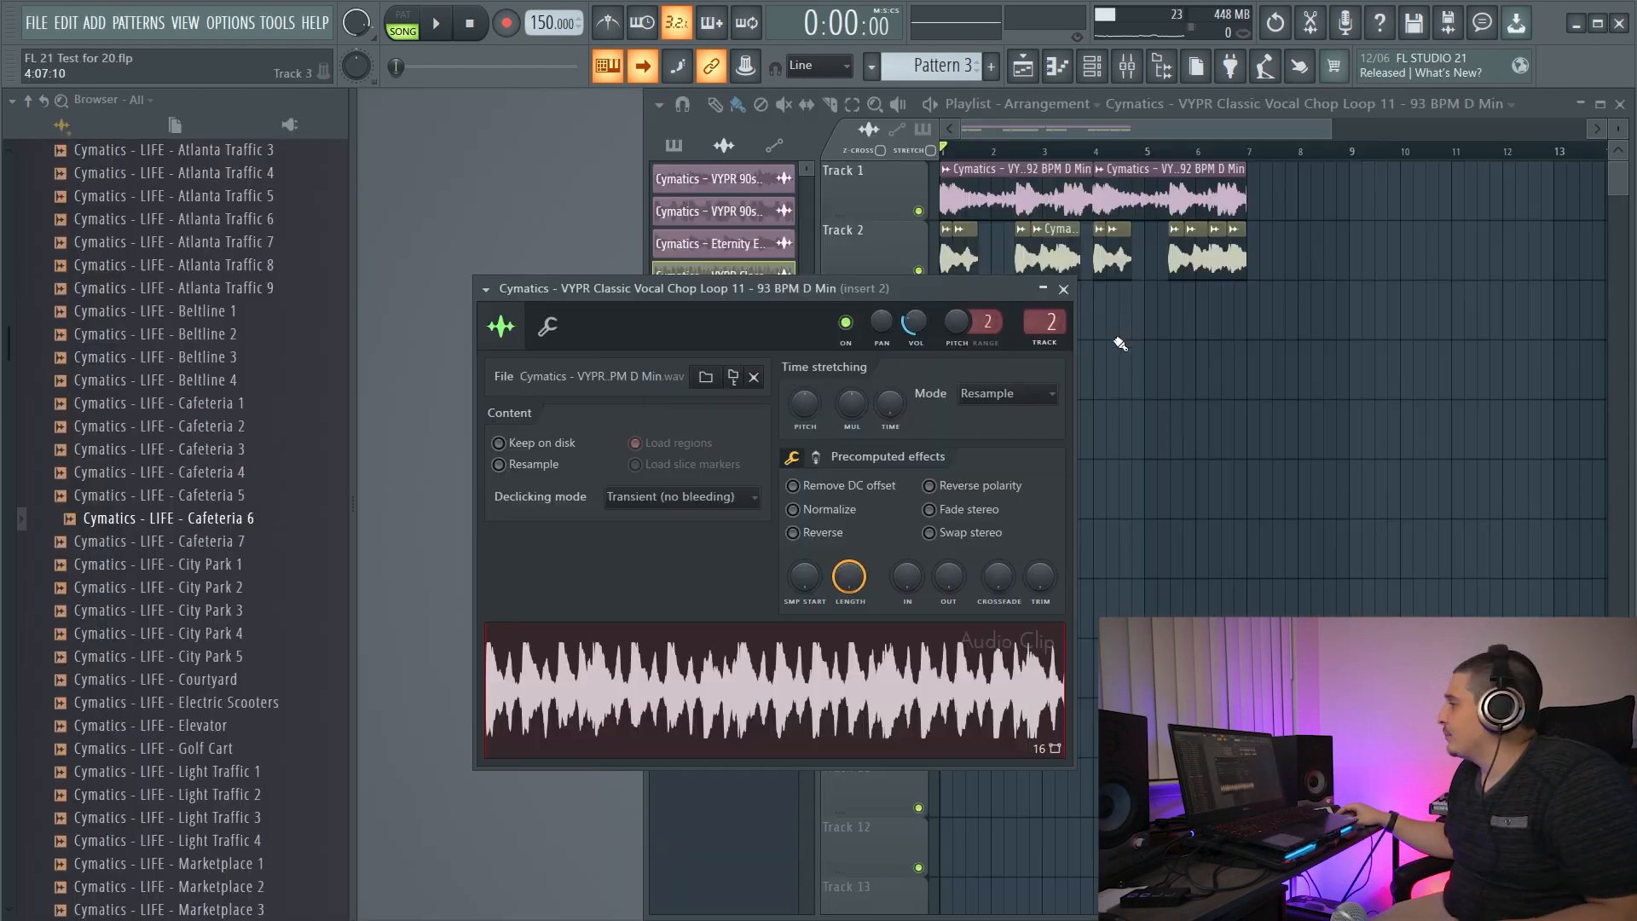
In FL Studio 20, set Track 3's mode to an instrument track with Kontakt and bring the mixer window forward.
click(1080, 290)
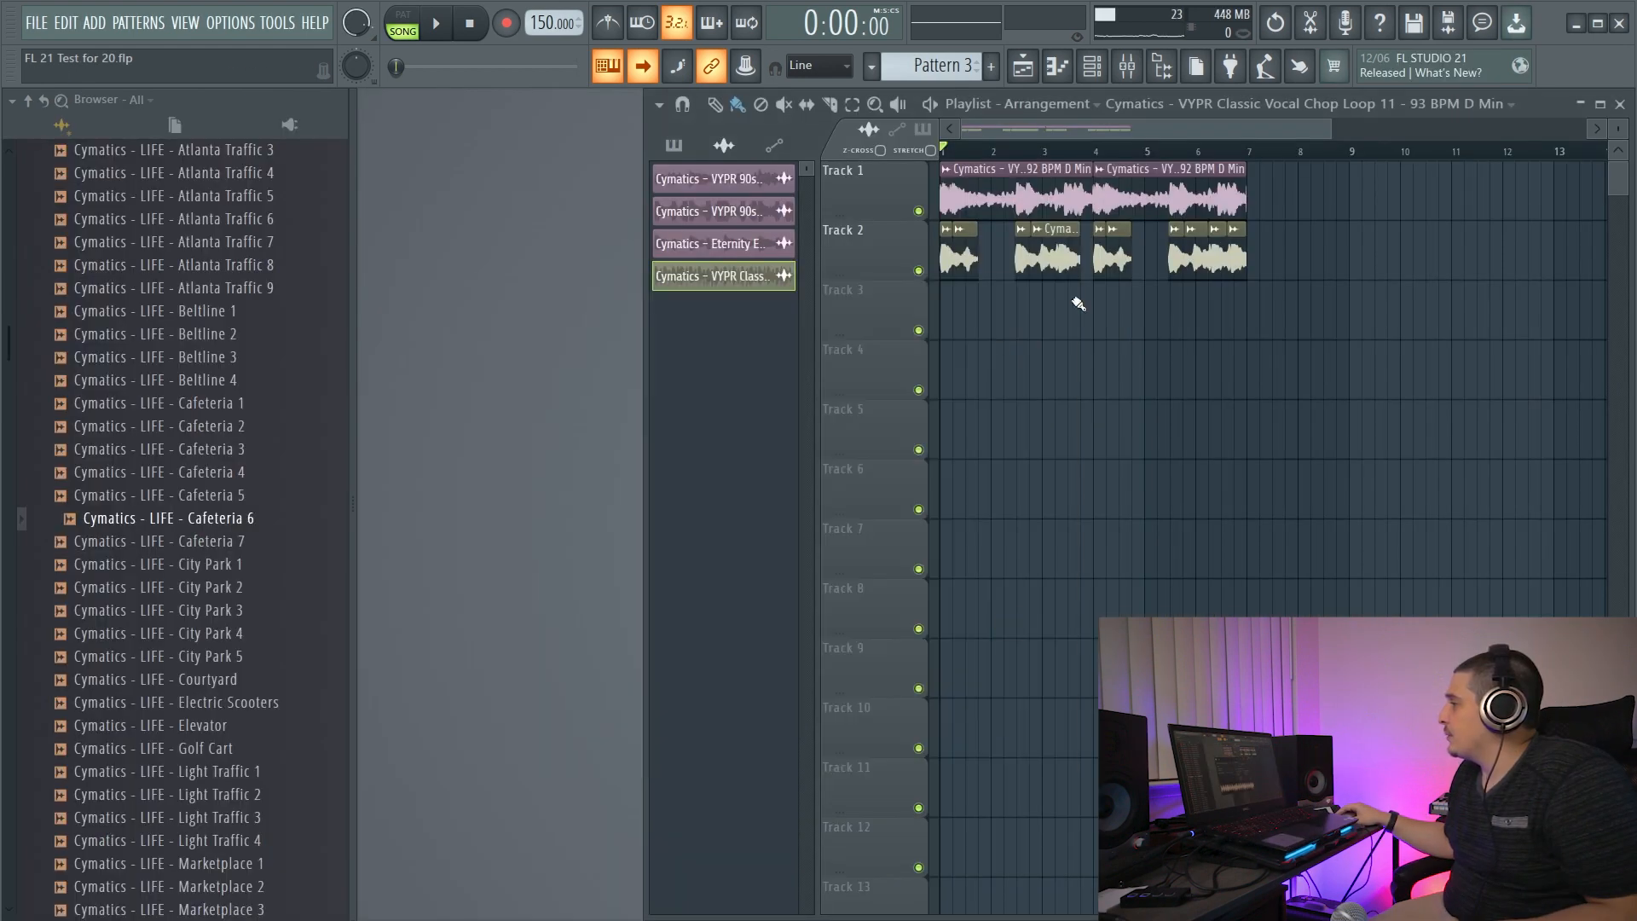
right_click(882, 302)
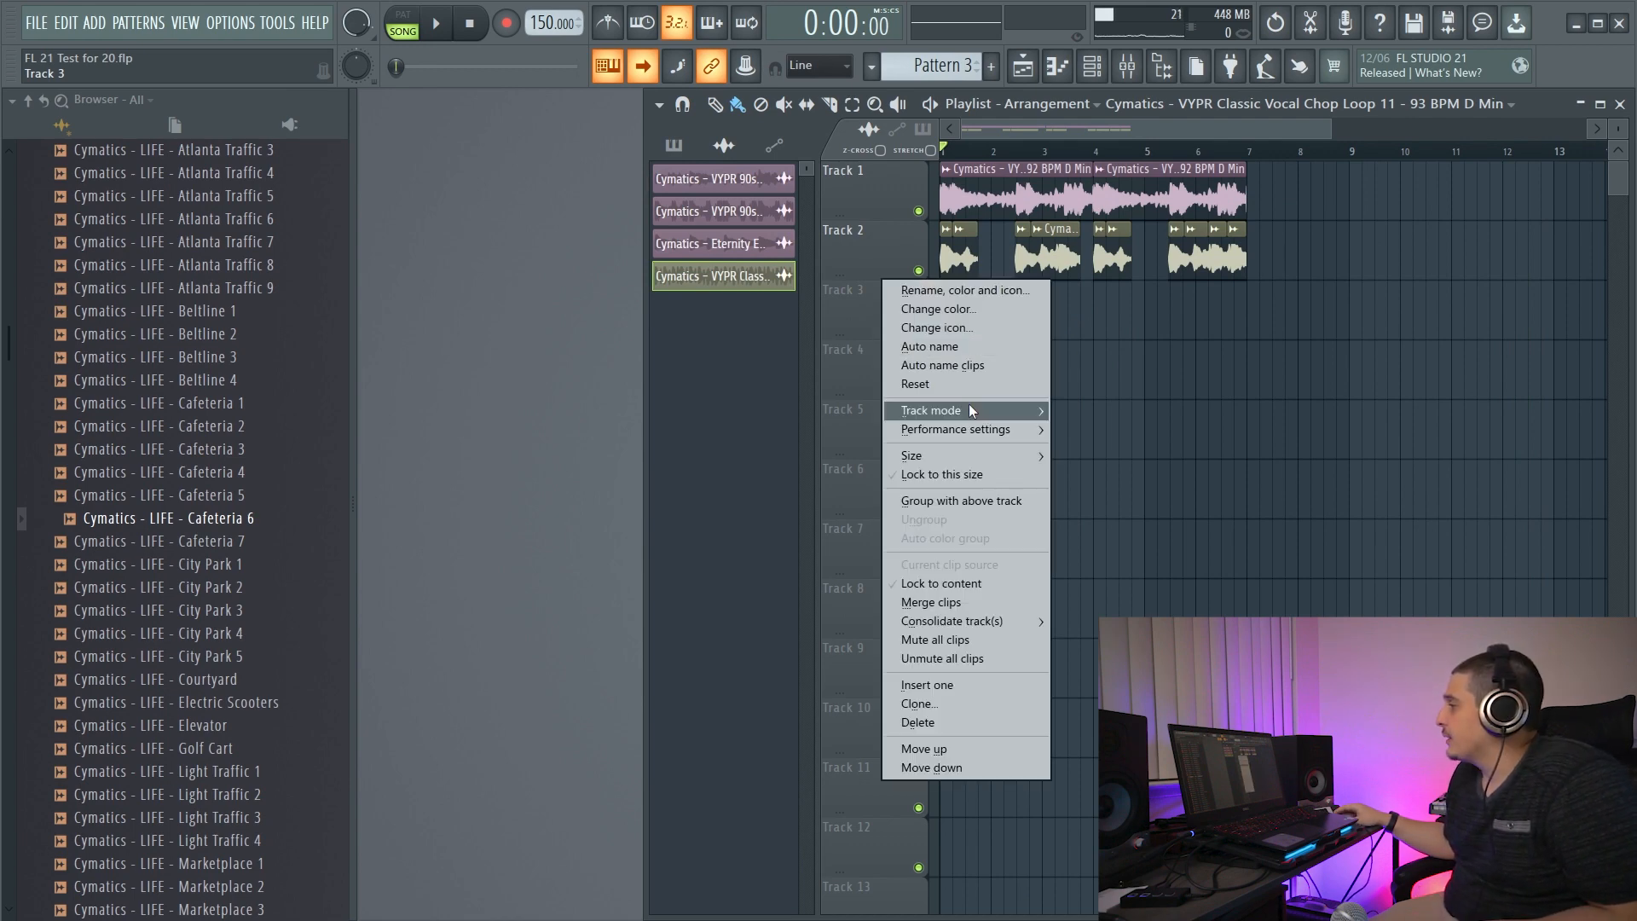
mouse_move(969, 407)
mouse_move(1109, 448)
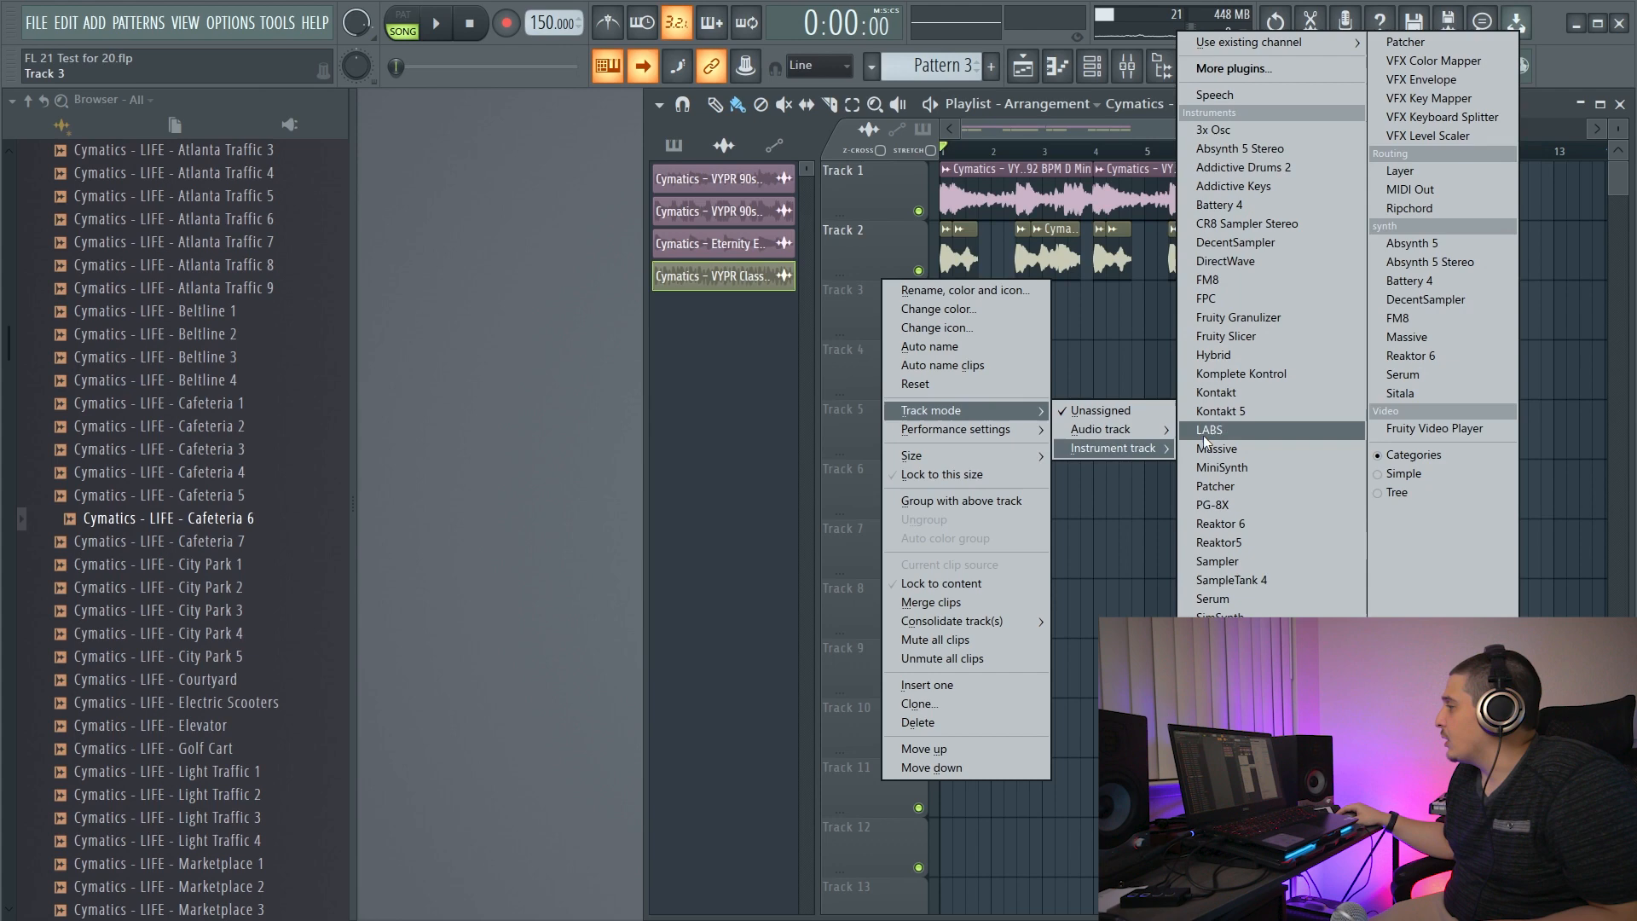
click(1245, 393)
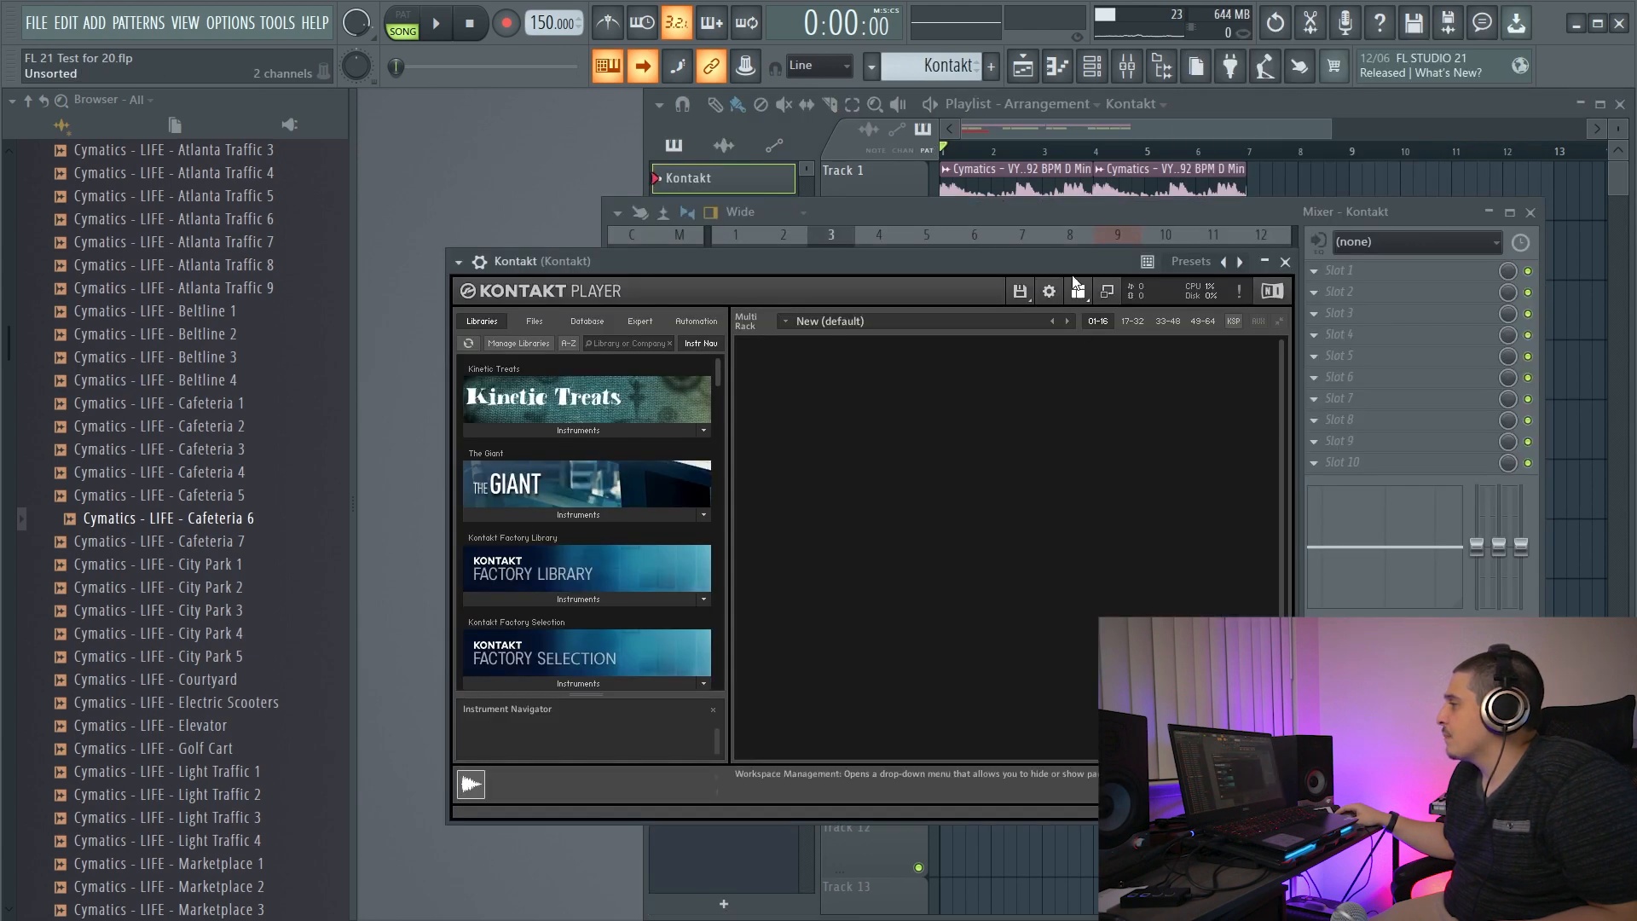
click(999, 213)
drag(999, 212, 1020, 233)
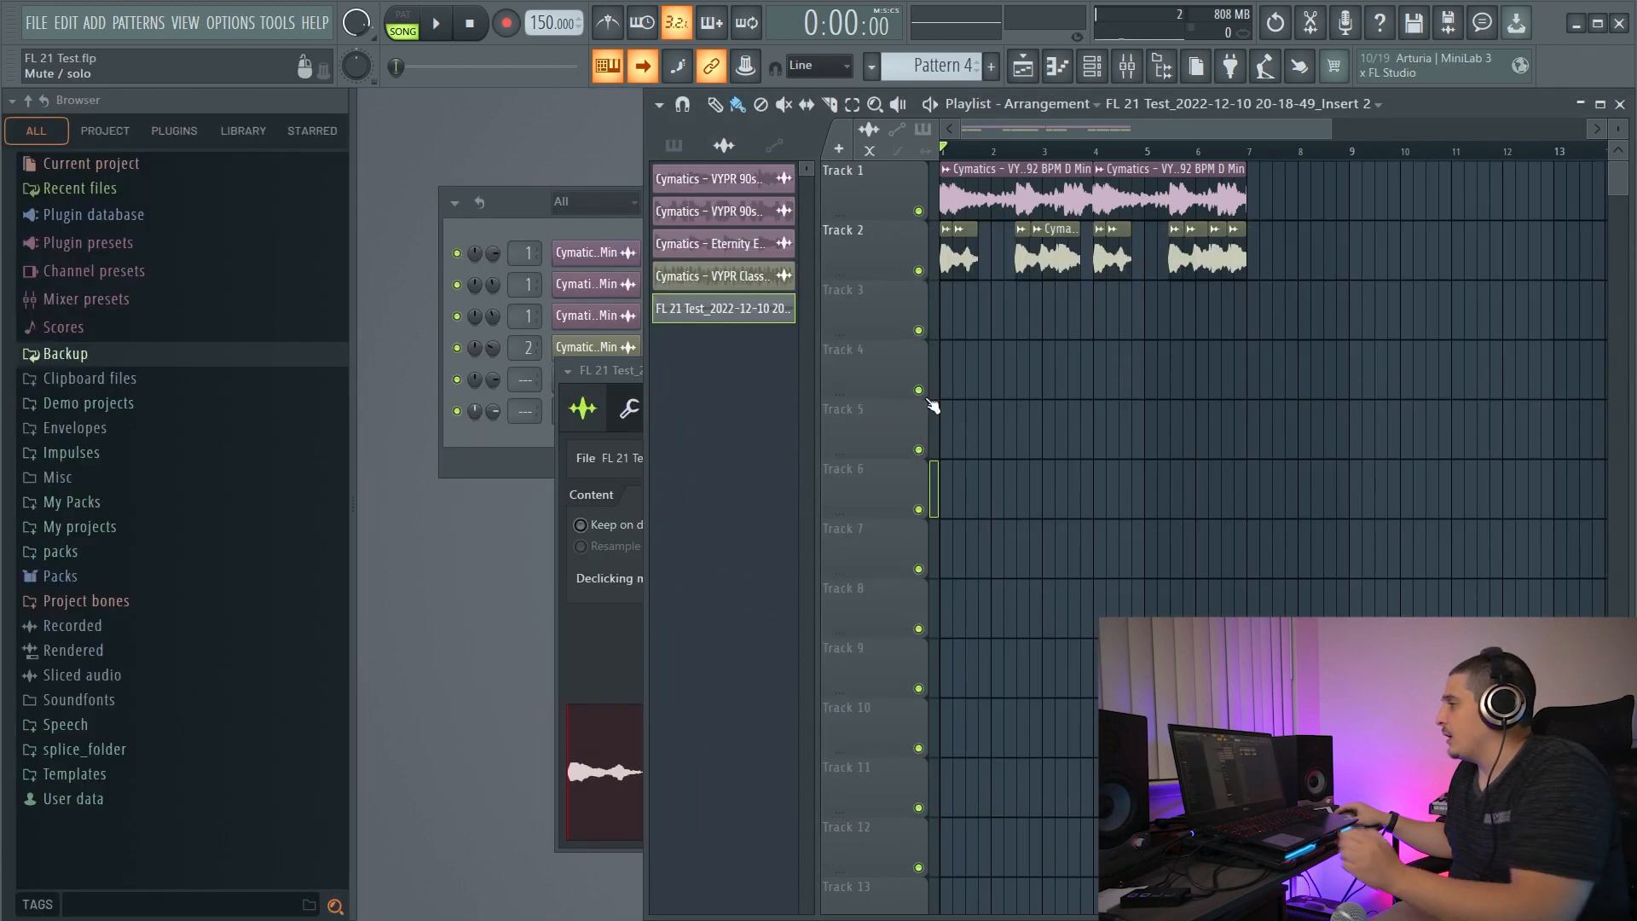
In FL Studio 21, set Track 3's mode to an instrument track with Massive and reposition the plugin window.
right_click(875, 284)
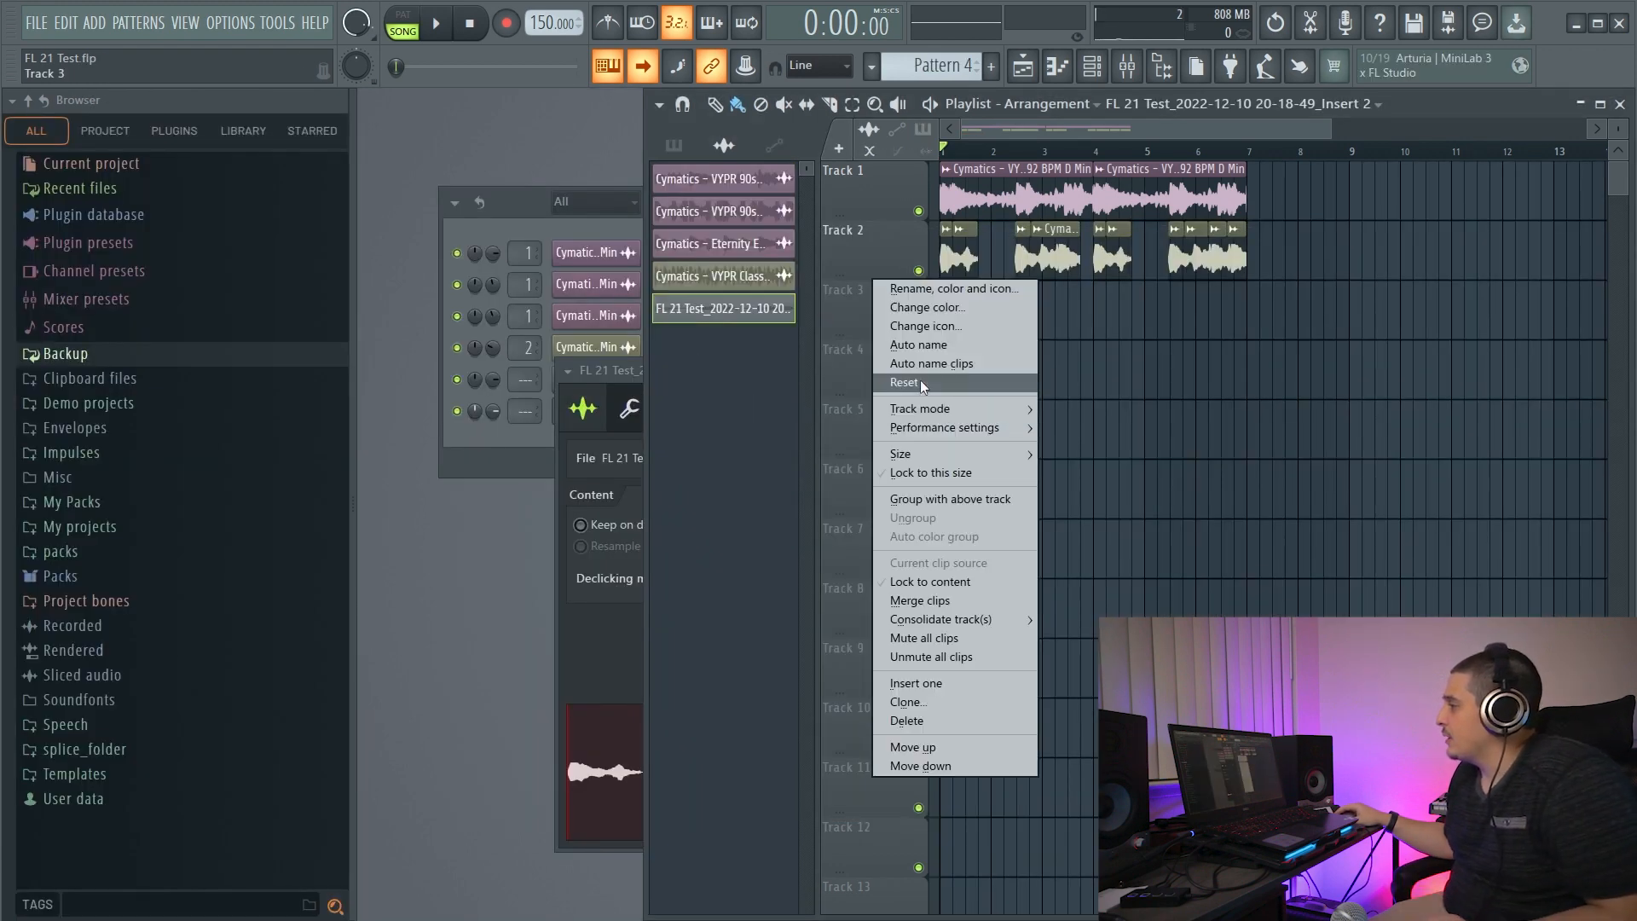
mouse_move(920, 408)
mouse_move(1099, 446)
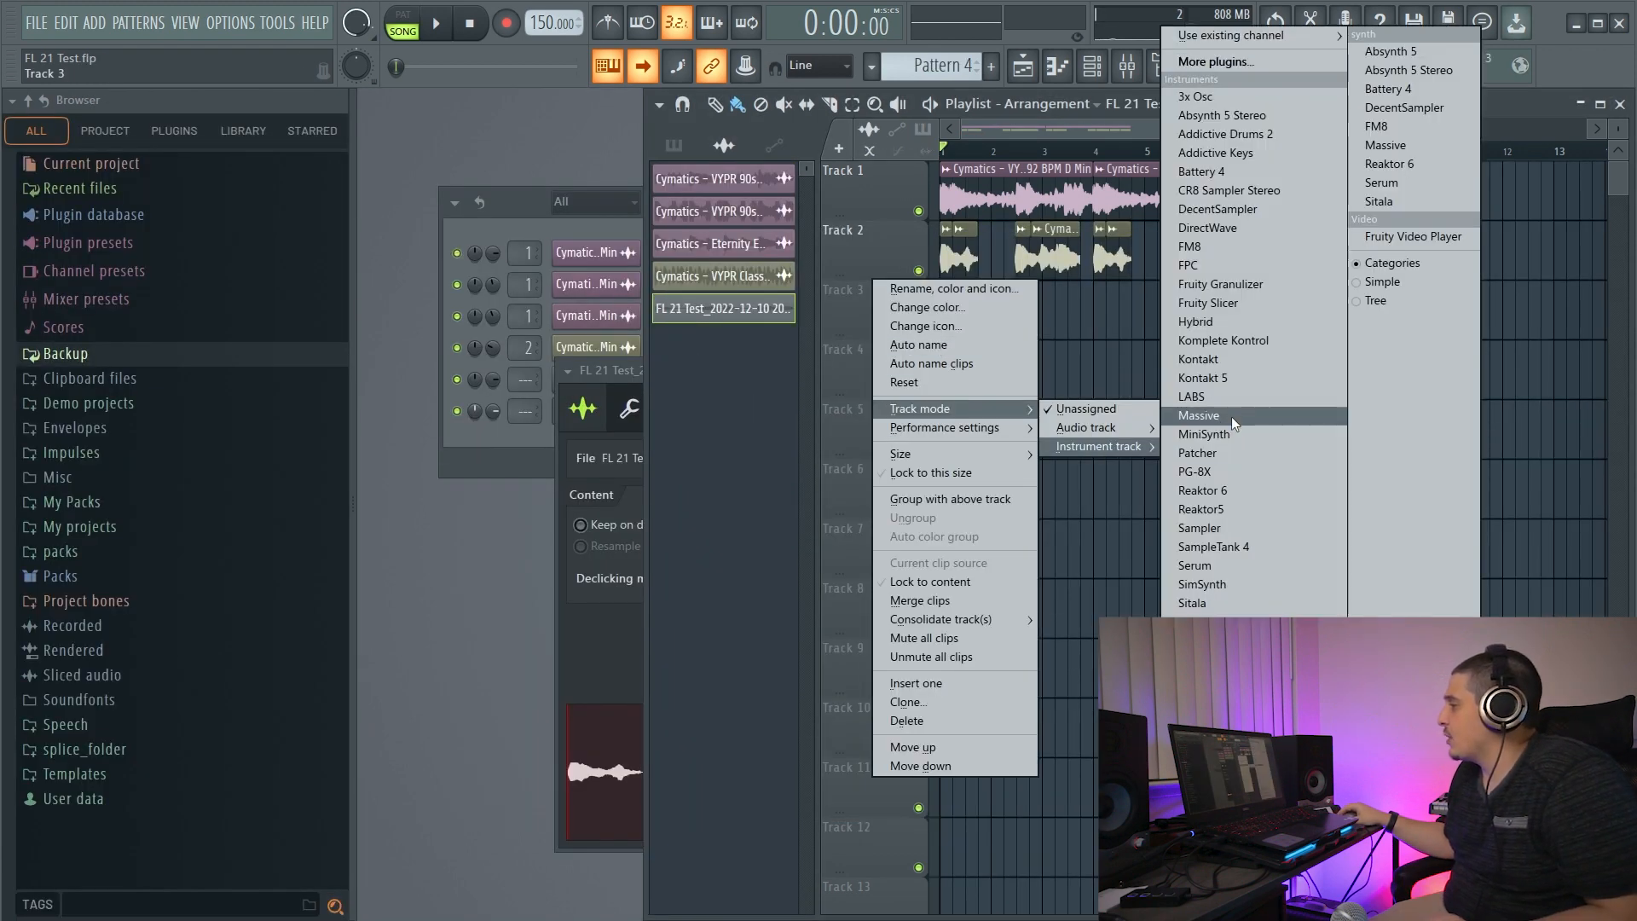
click(1232, 416)
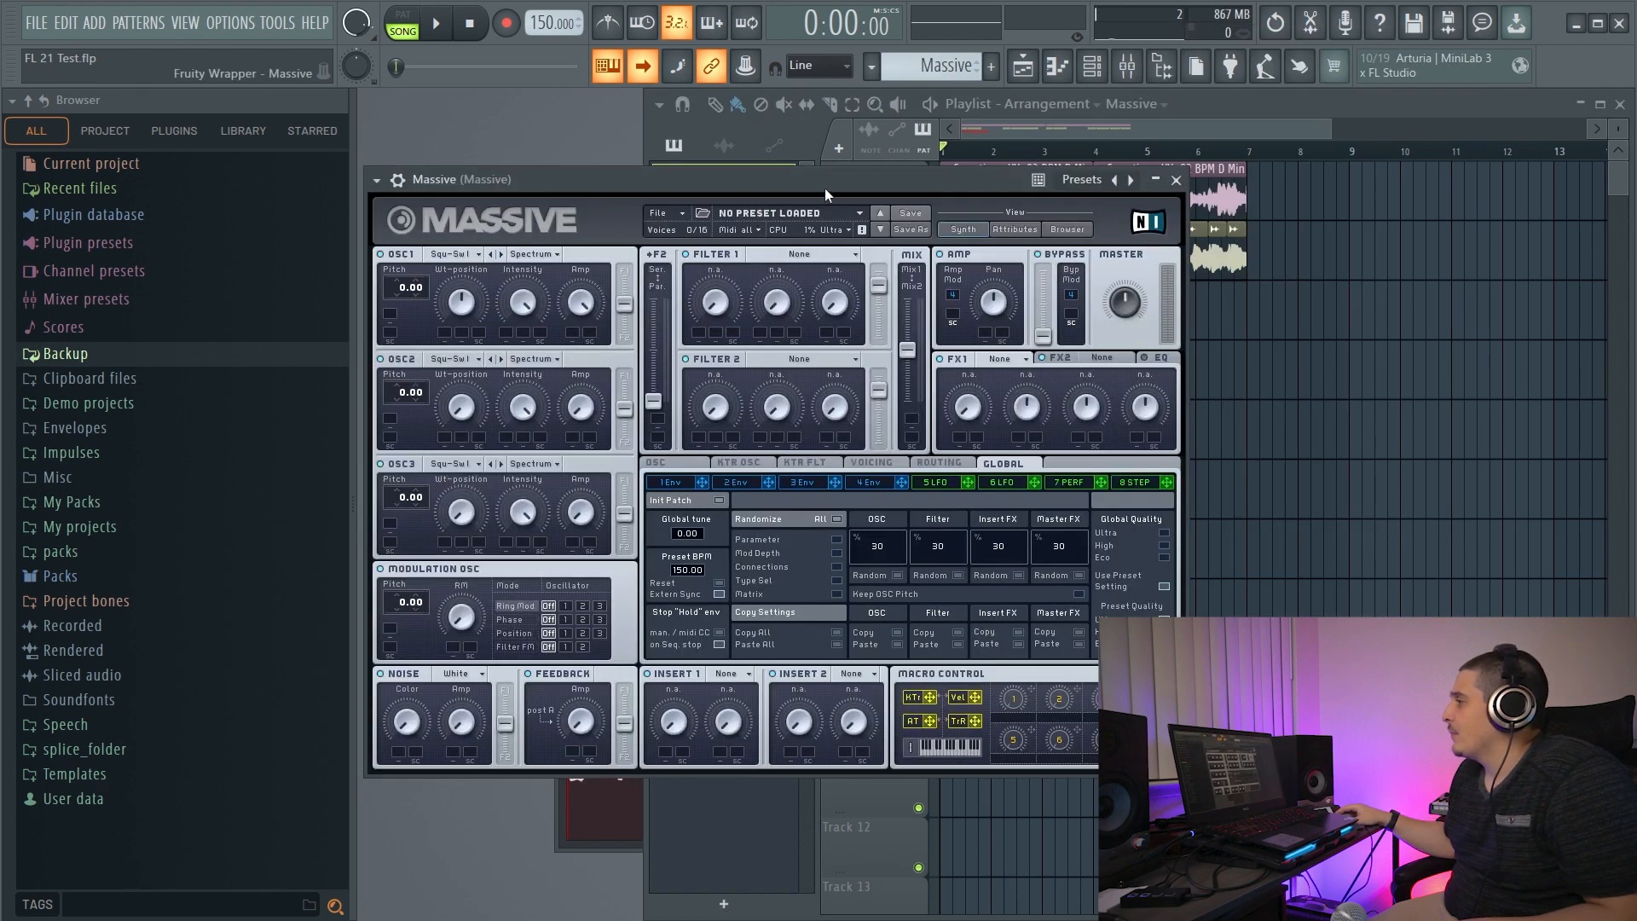
drag(825, 188, 1193, 235)
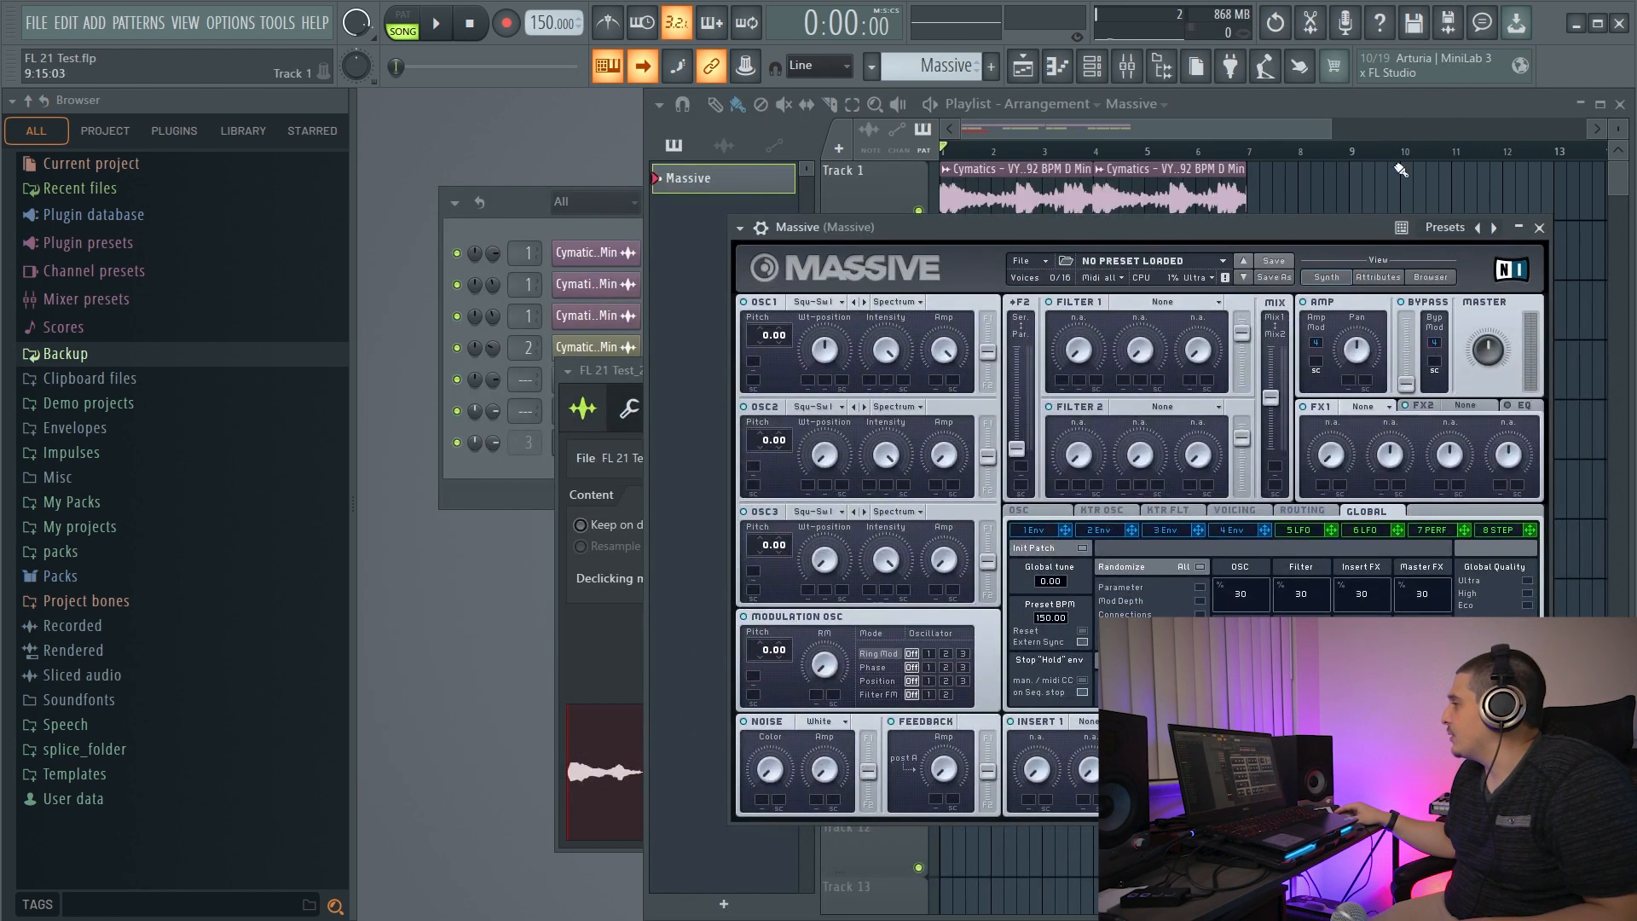
drag(990, 221, 856, 221)
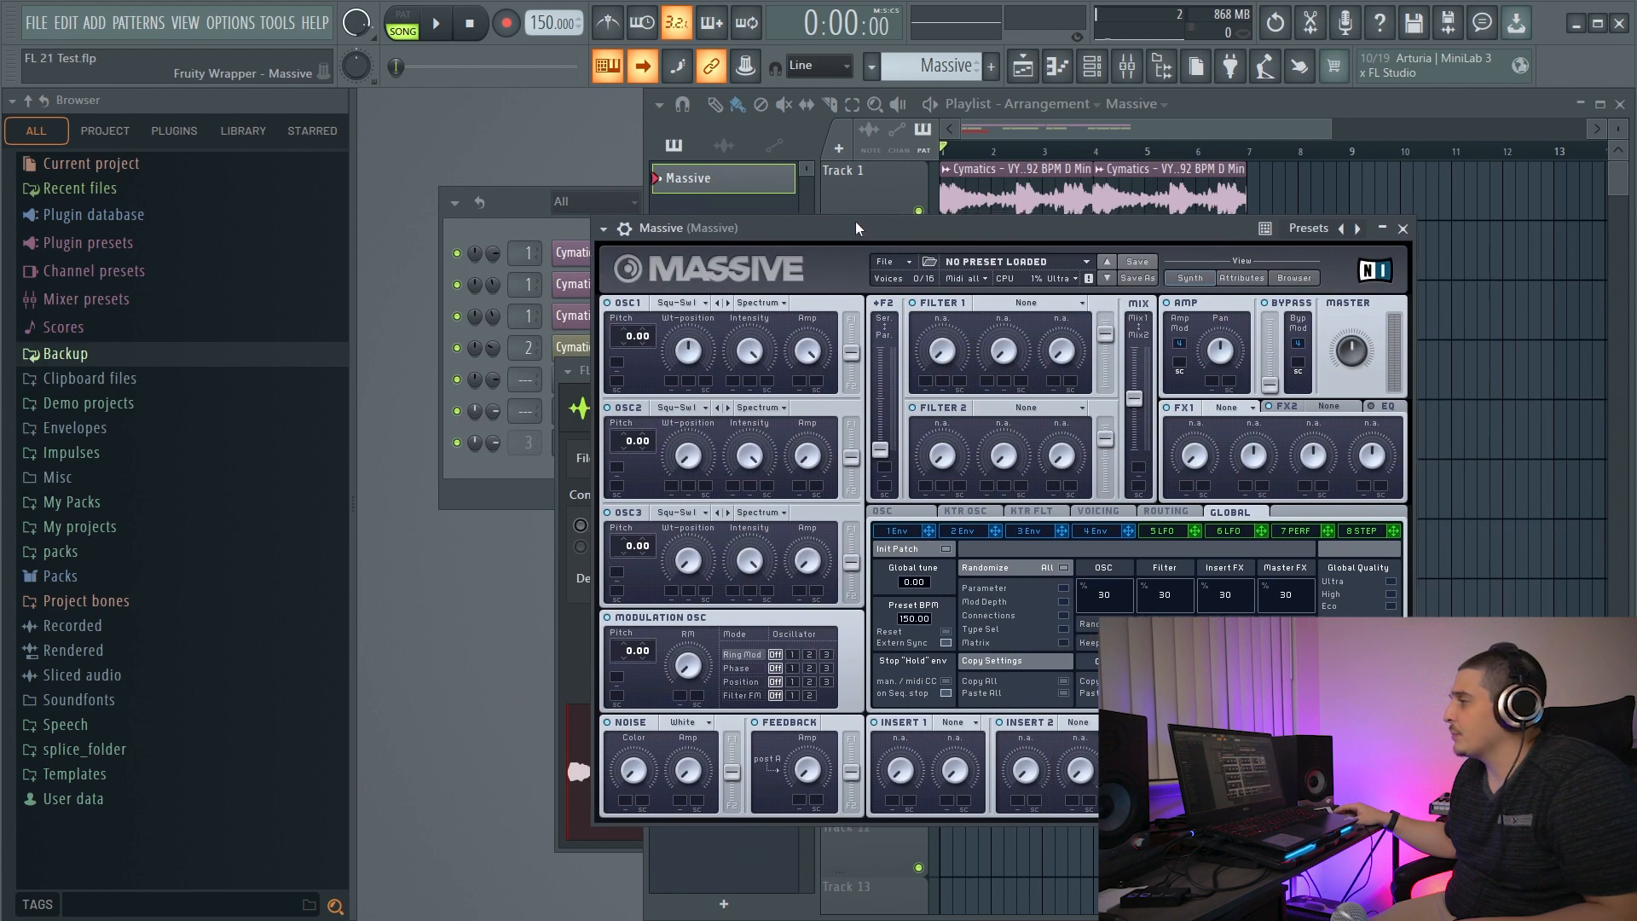
View the mixer with the Massive track and open the audio settings.
key(F9)
click(230, 23)
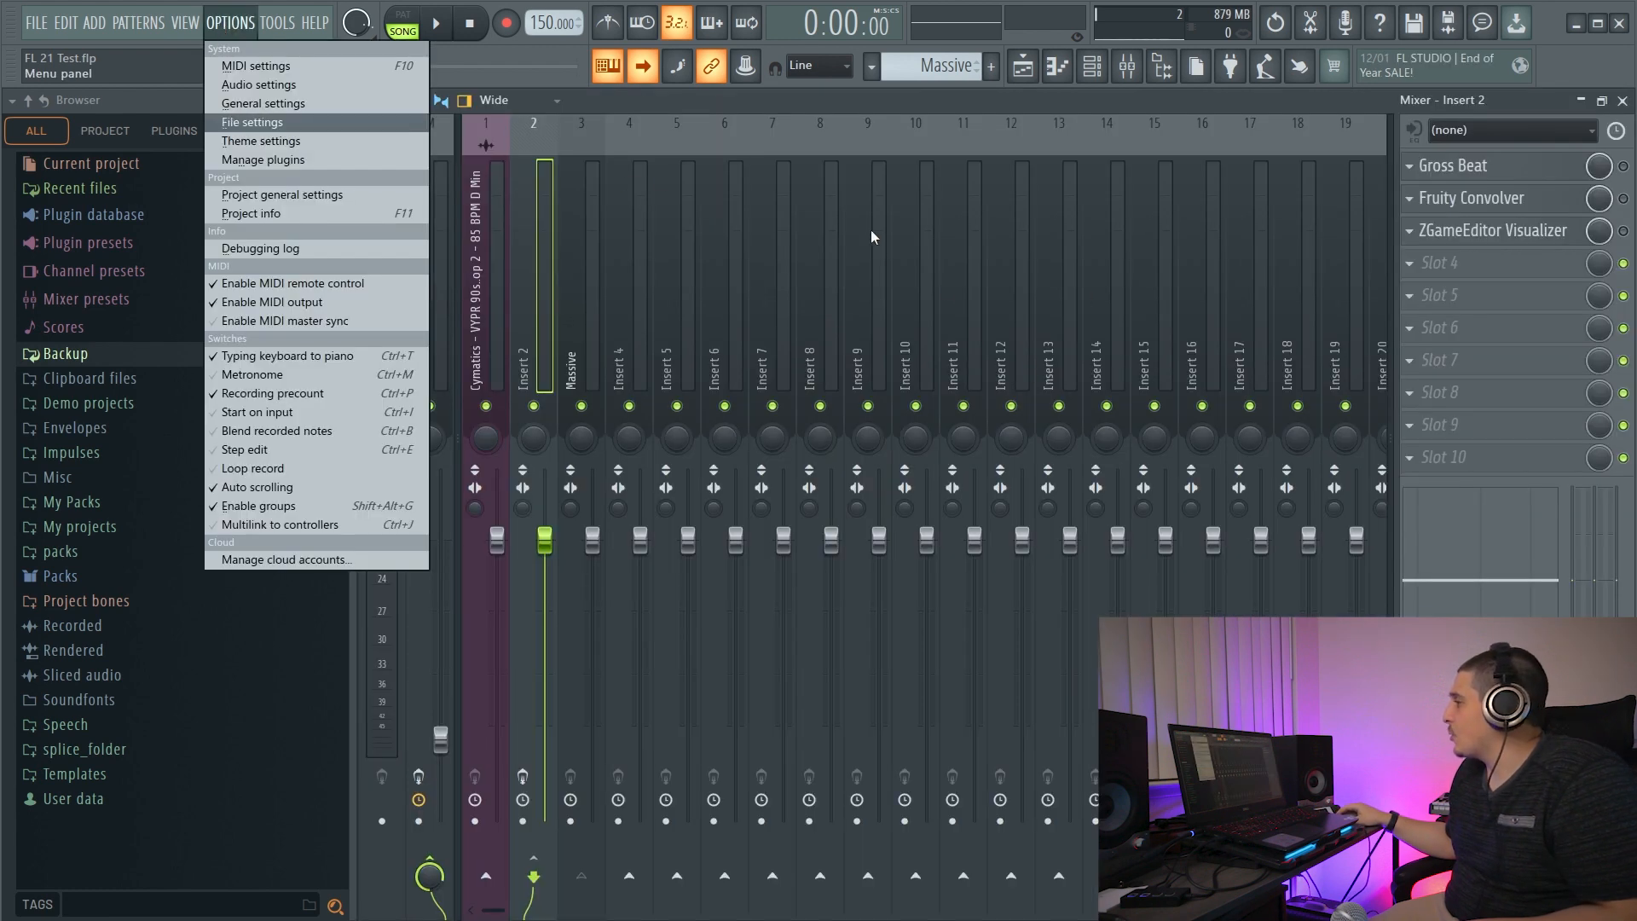
click(278, 87)
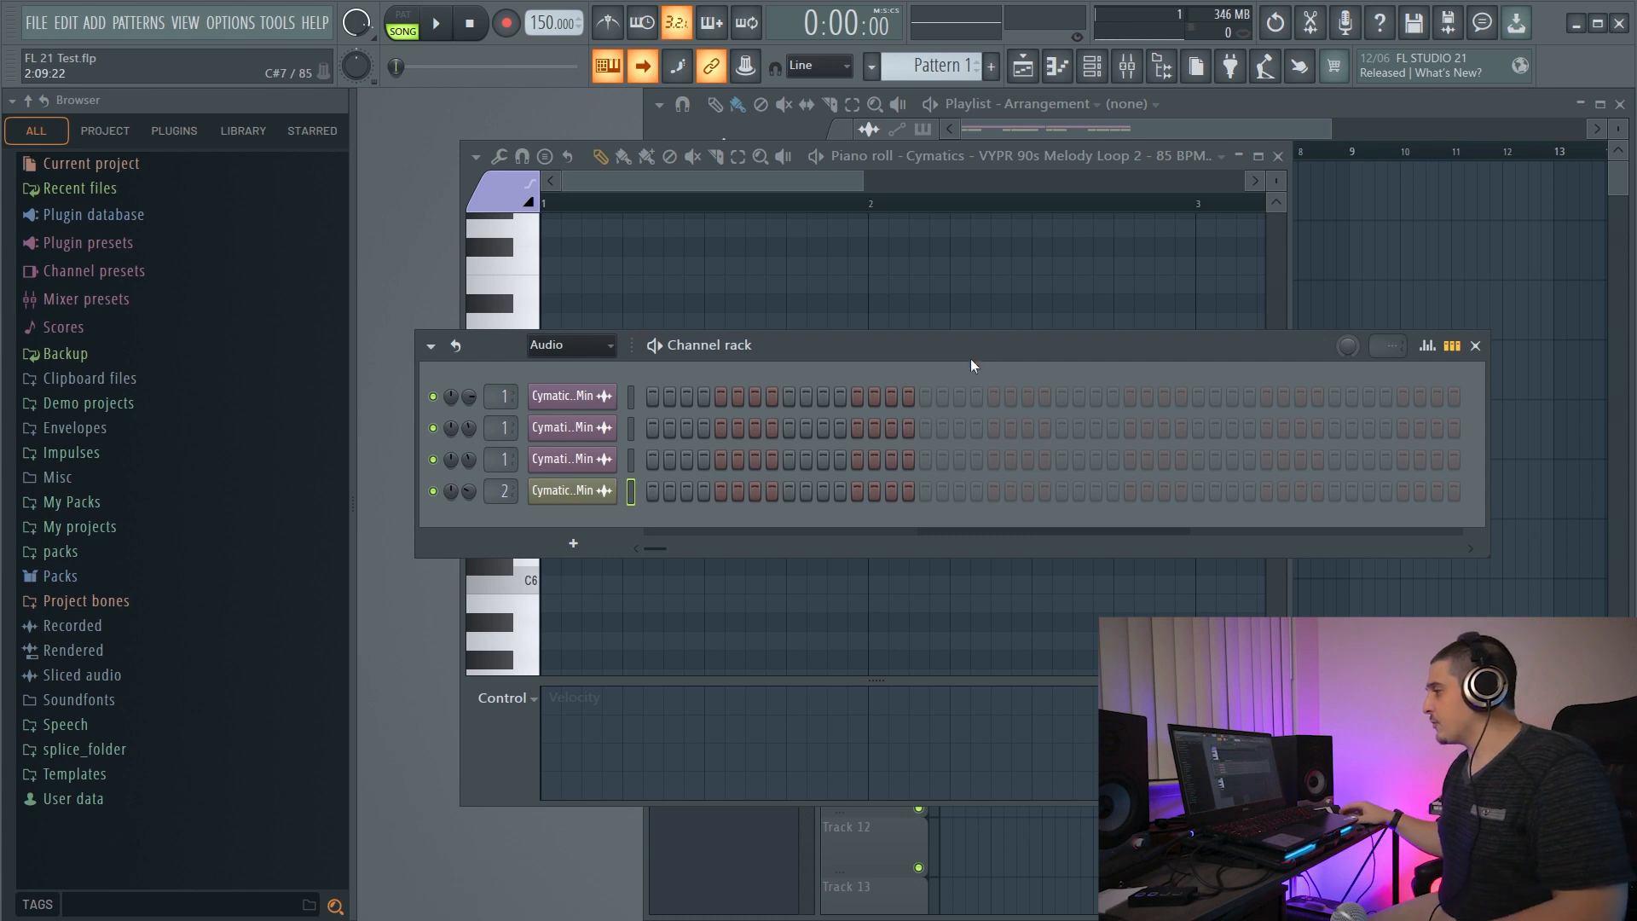
Paint steps across the channel rack's channels, toggle one on the third channel, and erase all the steps.
mouse_move(655, 398)
mouse_down()
mouse_move(773, 478)
mouse_move(750, 488)
mouse_move(863, 489)
mouse_up()
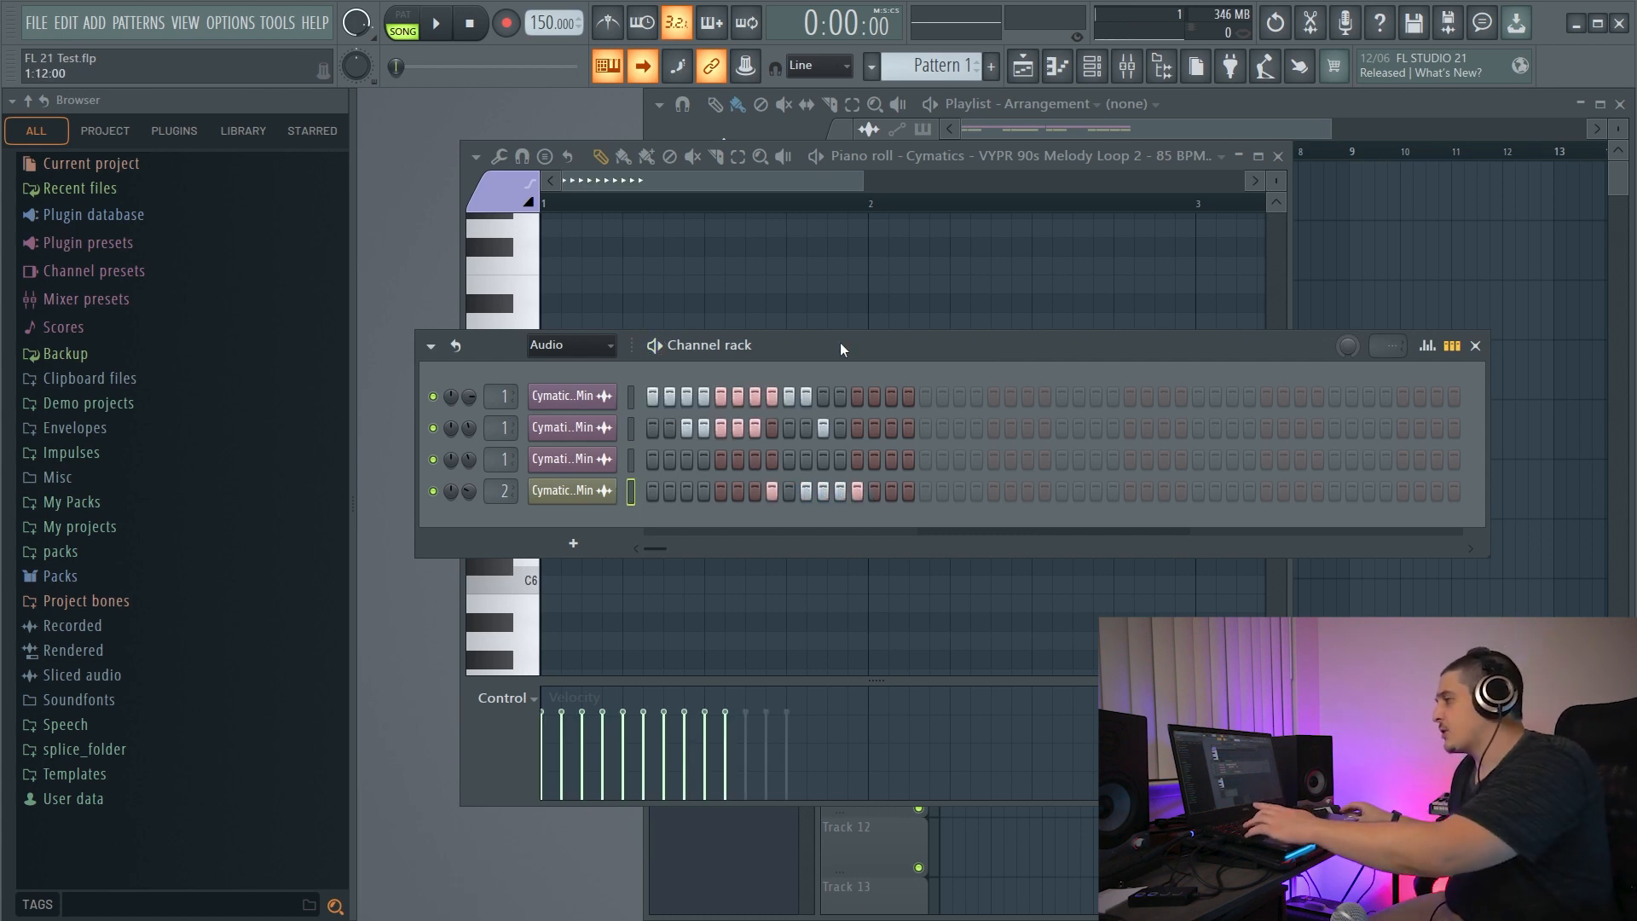
click(791, 459)
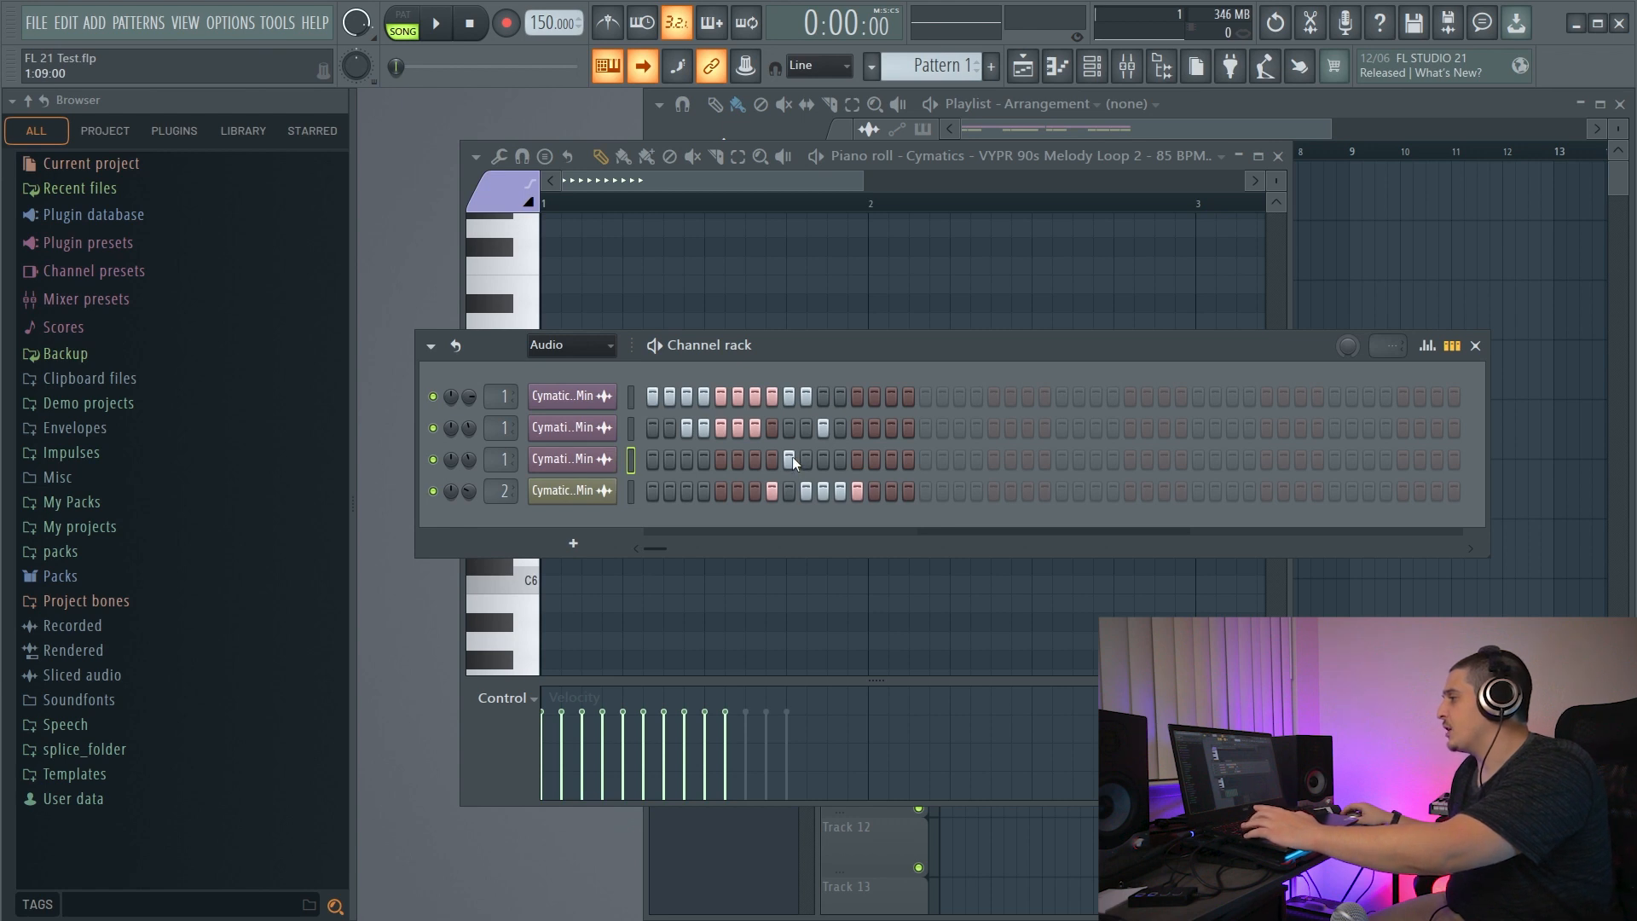
click(792, 460)
drag(861, 490, 764, 500)
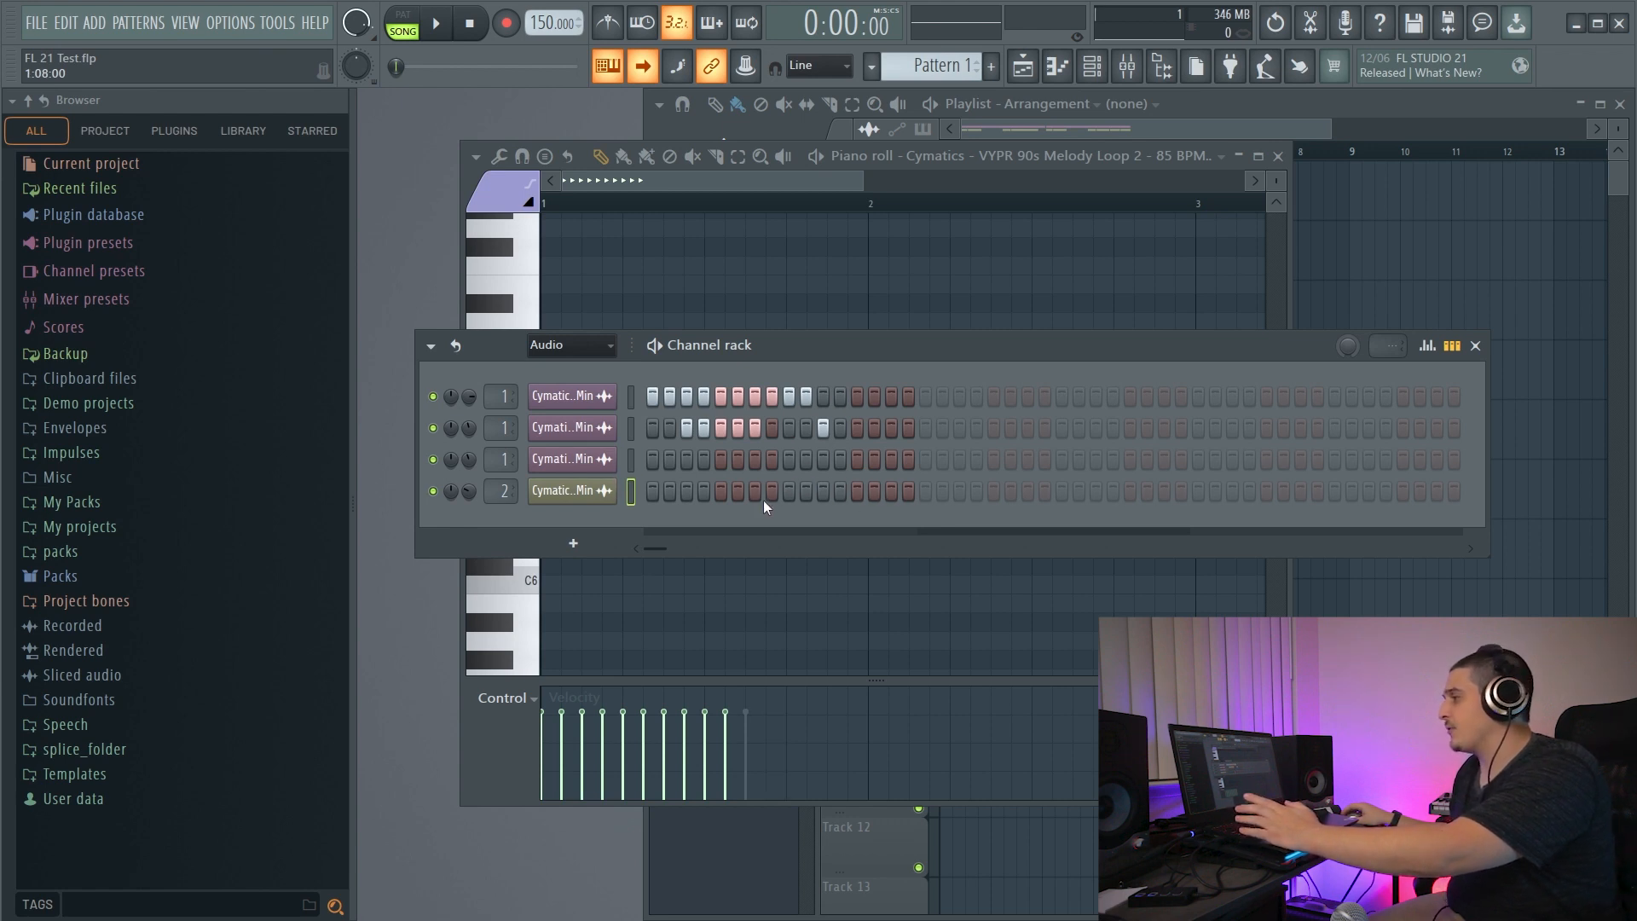
drag(848, 437, 642, 437)
drag(809, 398, 651, 399)
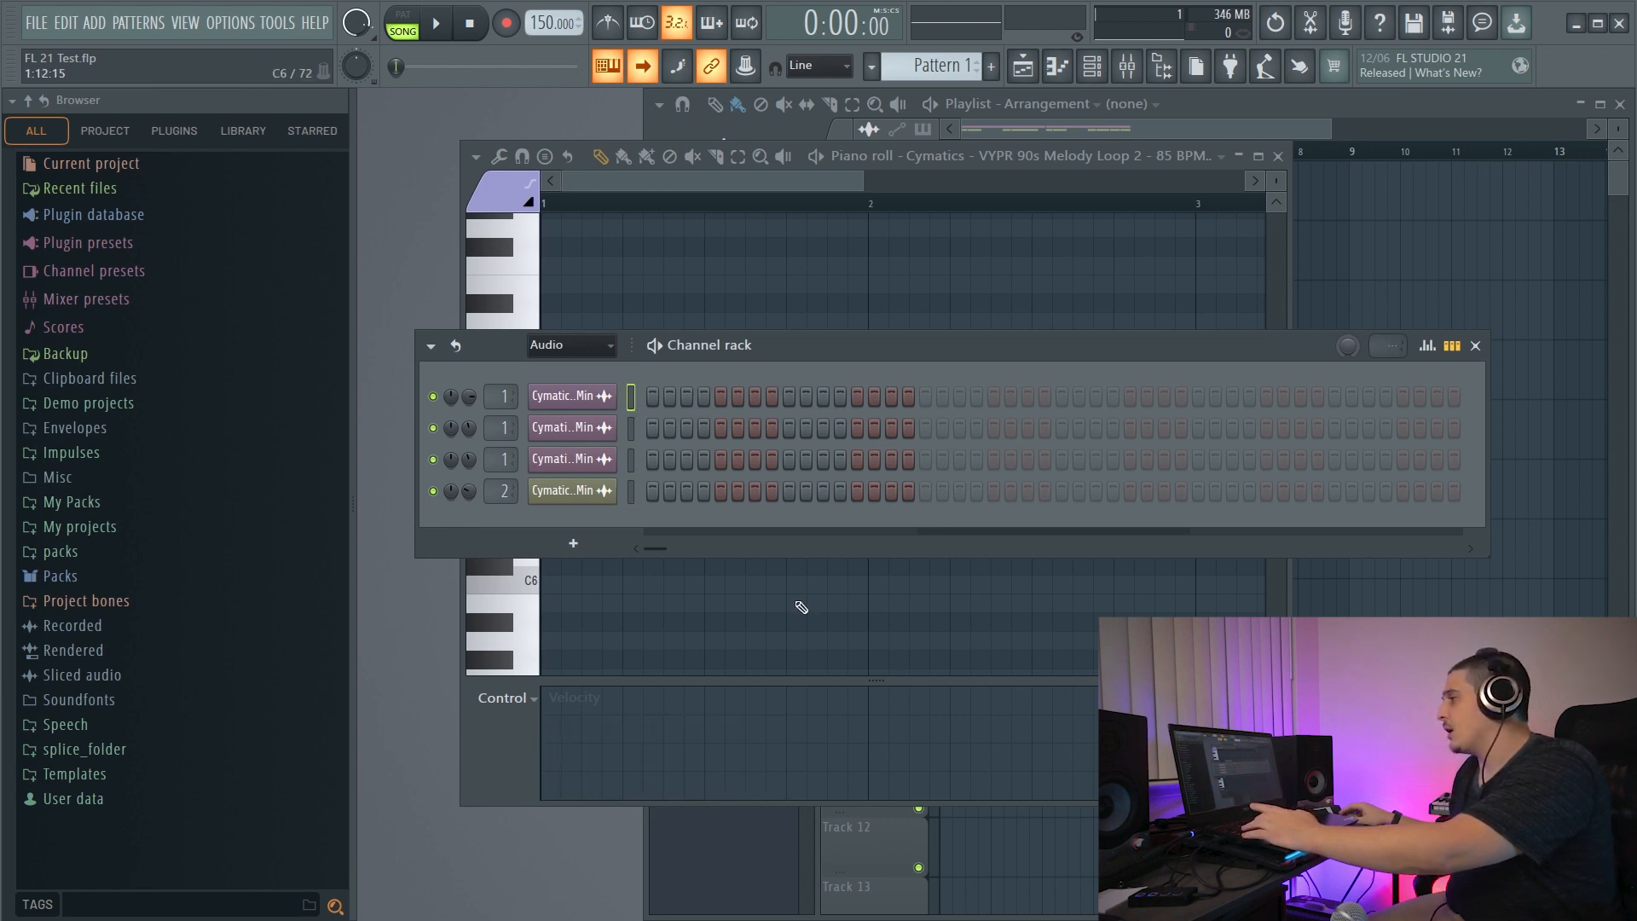
Enable Alternate undo mode in the general settings and close the settings window.
click(230, 22)
click(269, 101)
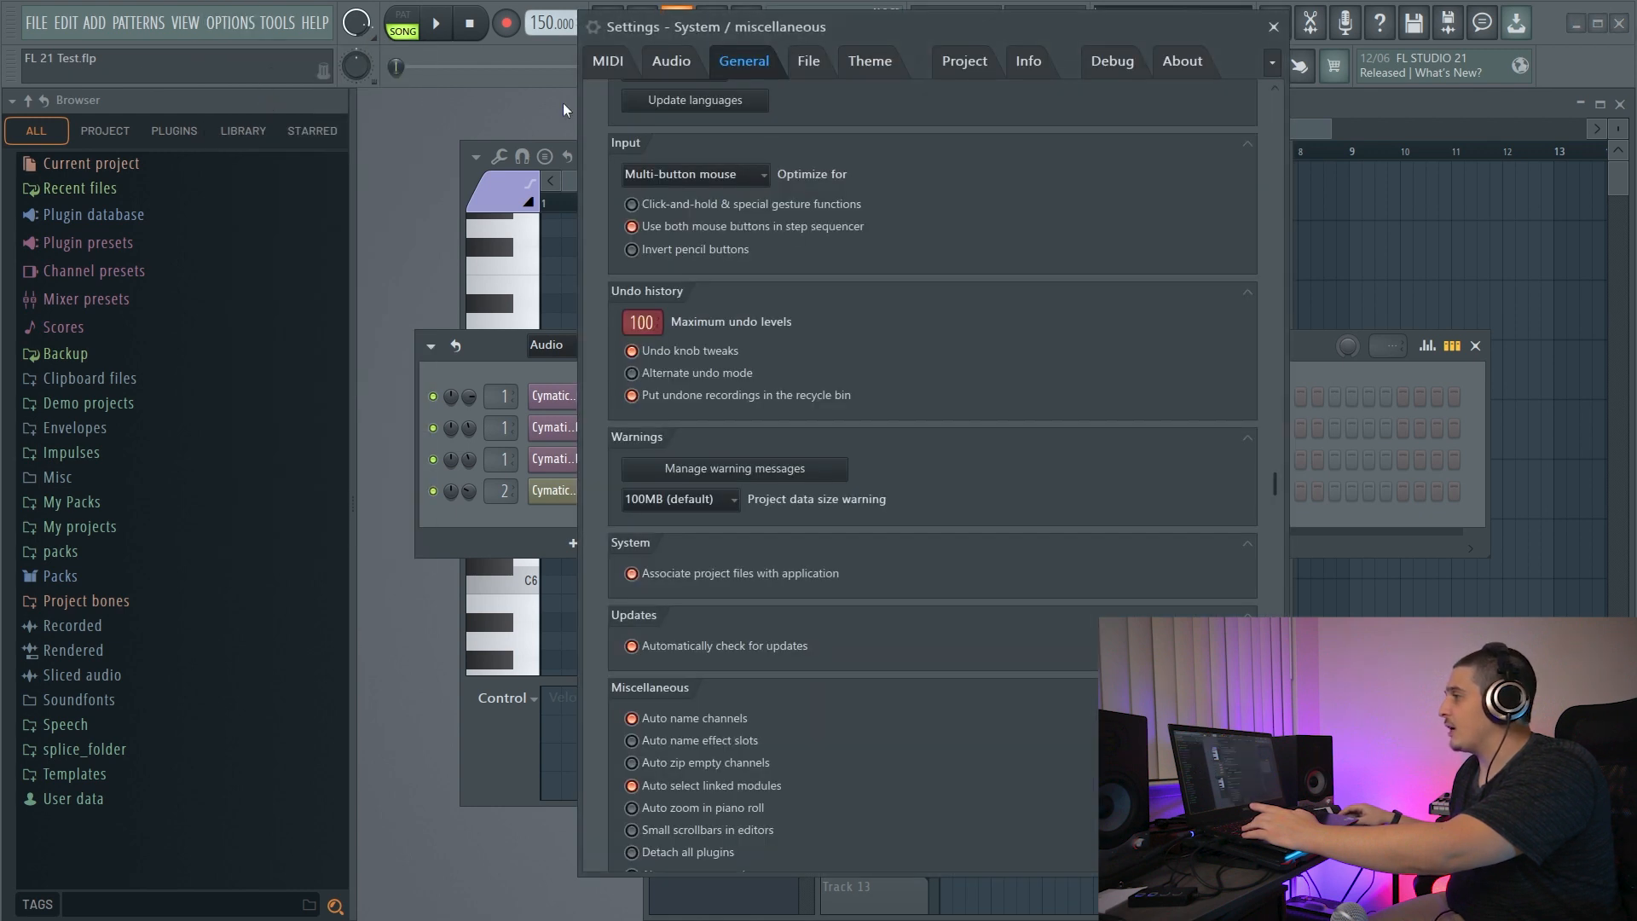
click(644, 374)
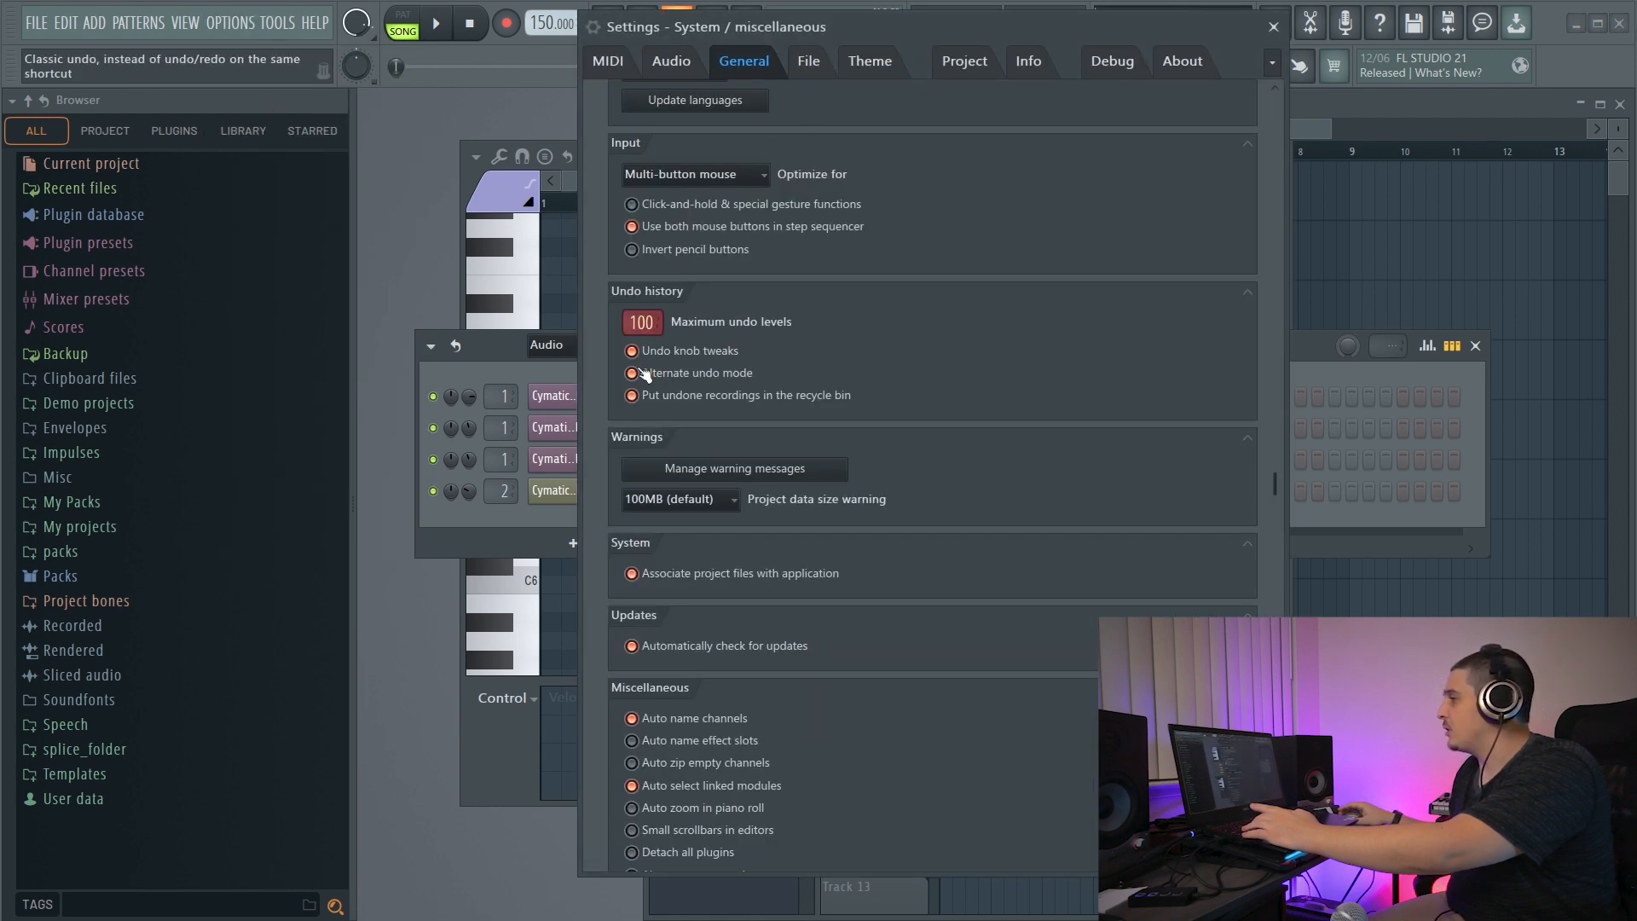
click(1274, 27)
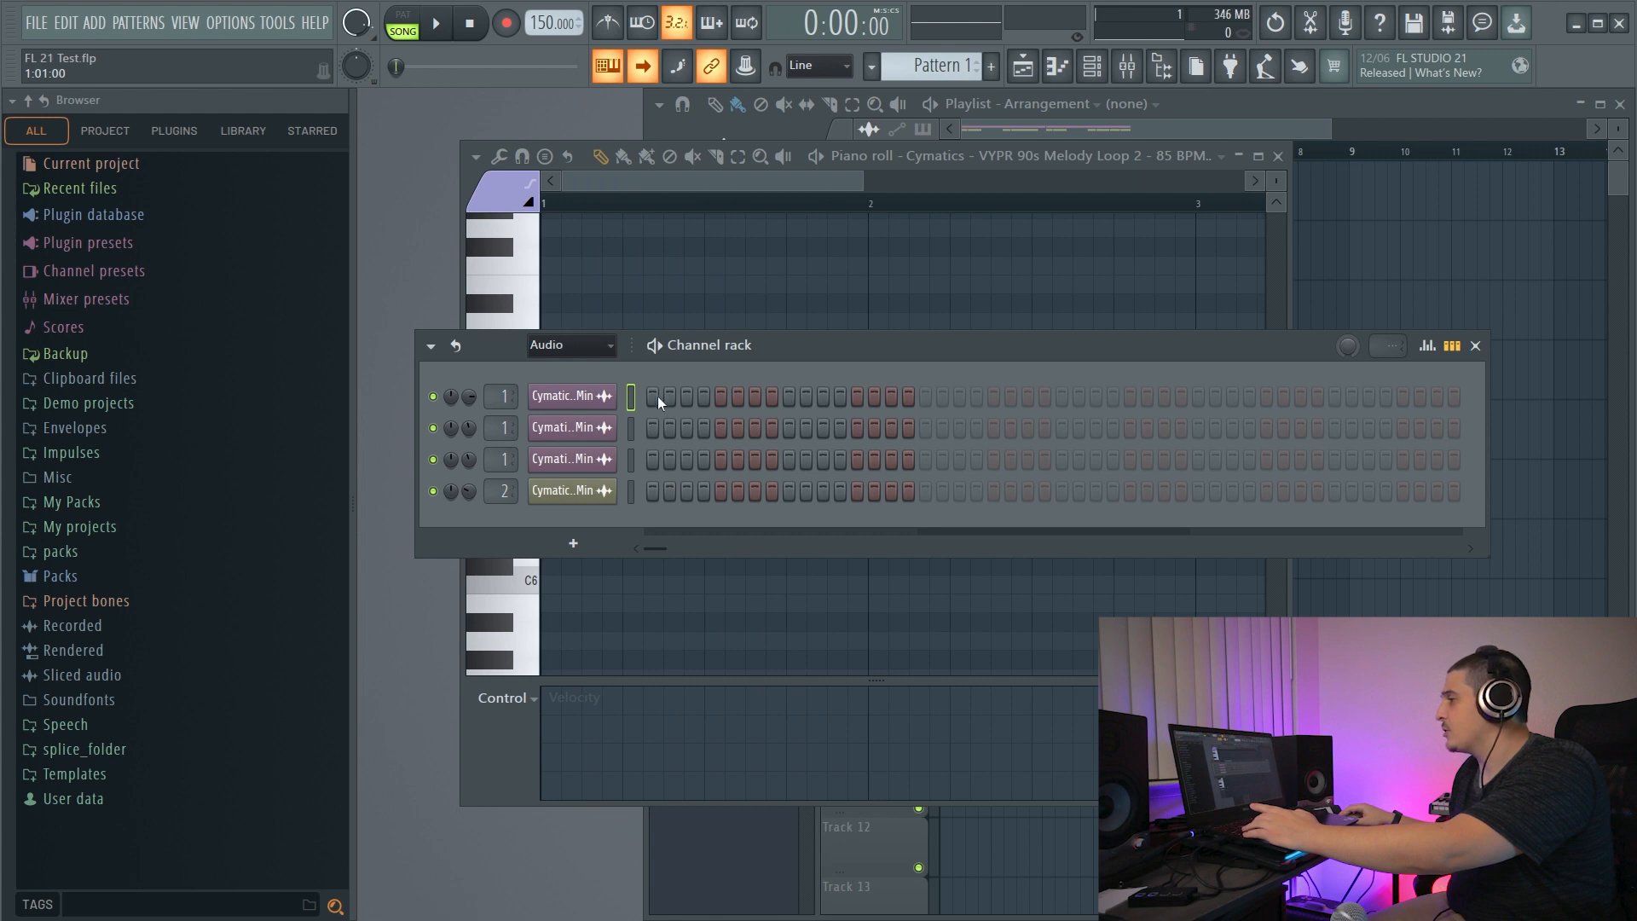
Open the audio device and mixer settings and reposition the settings window.
key(F10)
click(764, 71)
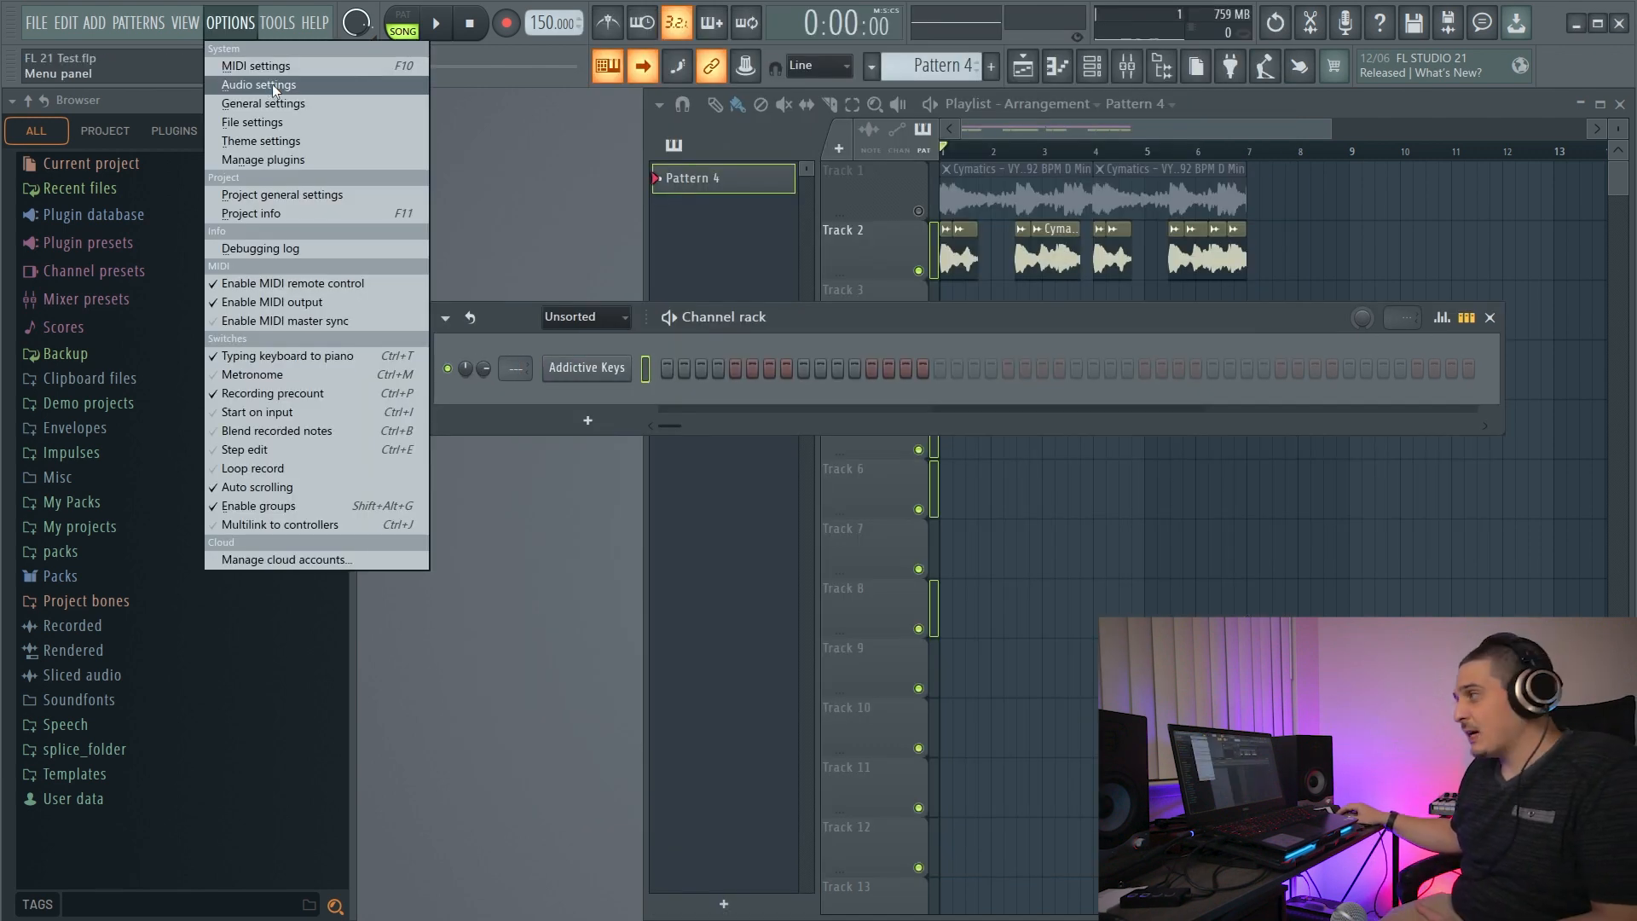
click(260, 85)
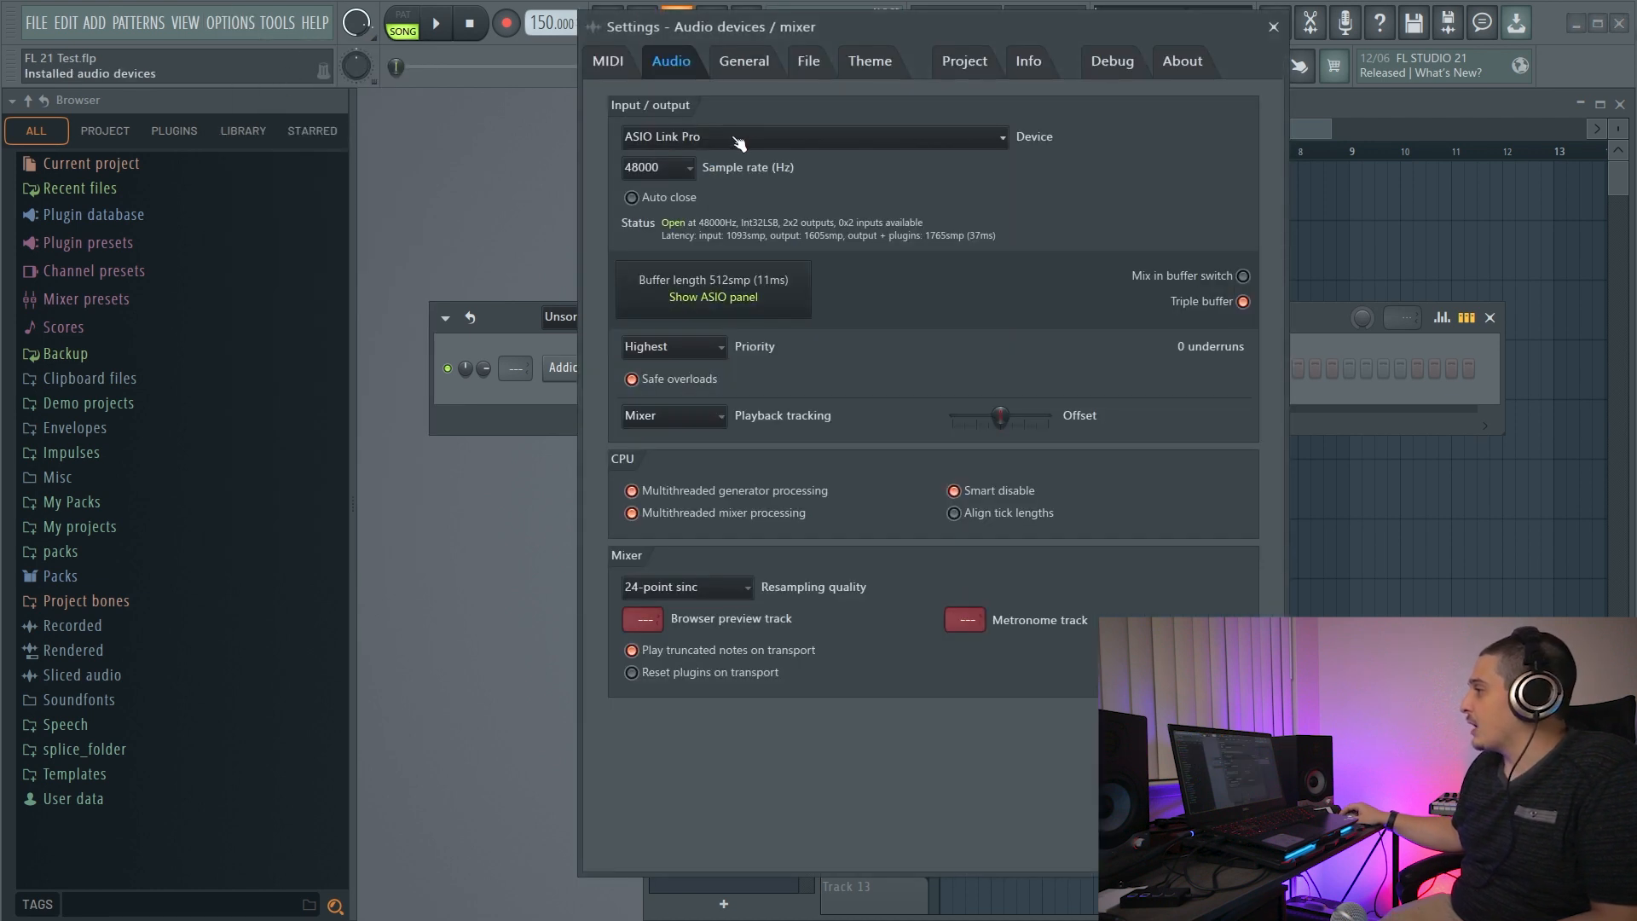
drag(867, 47, 748, 64)
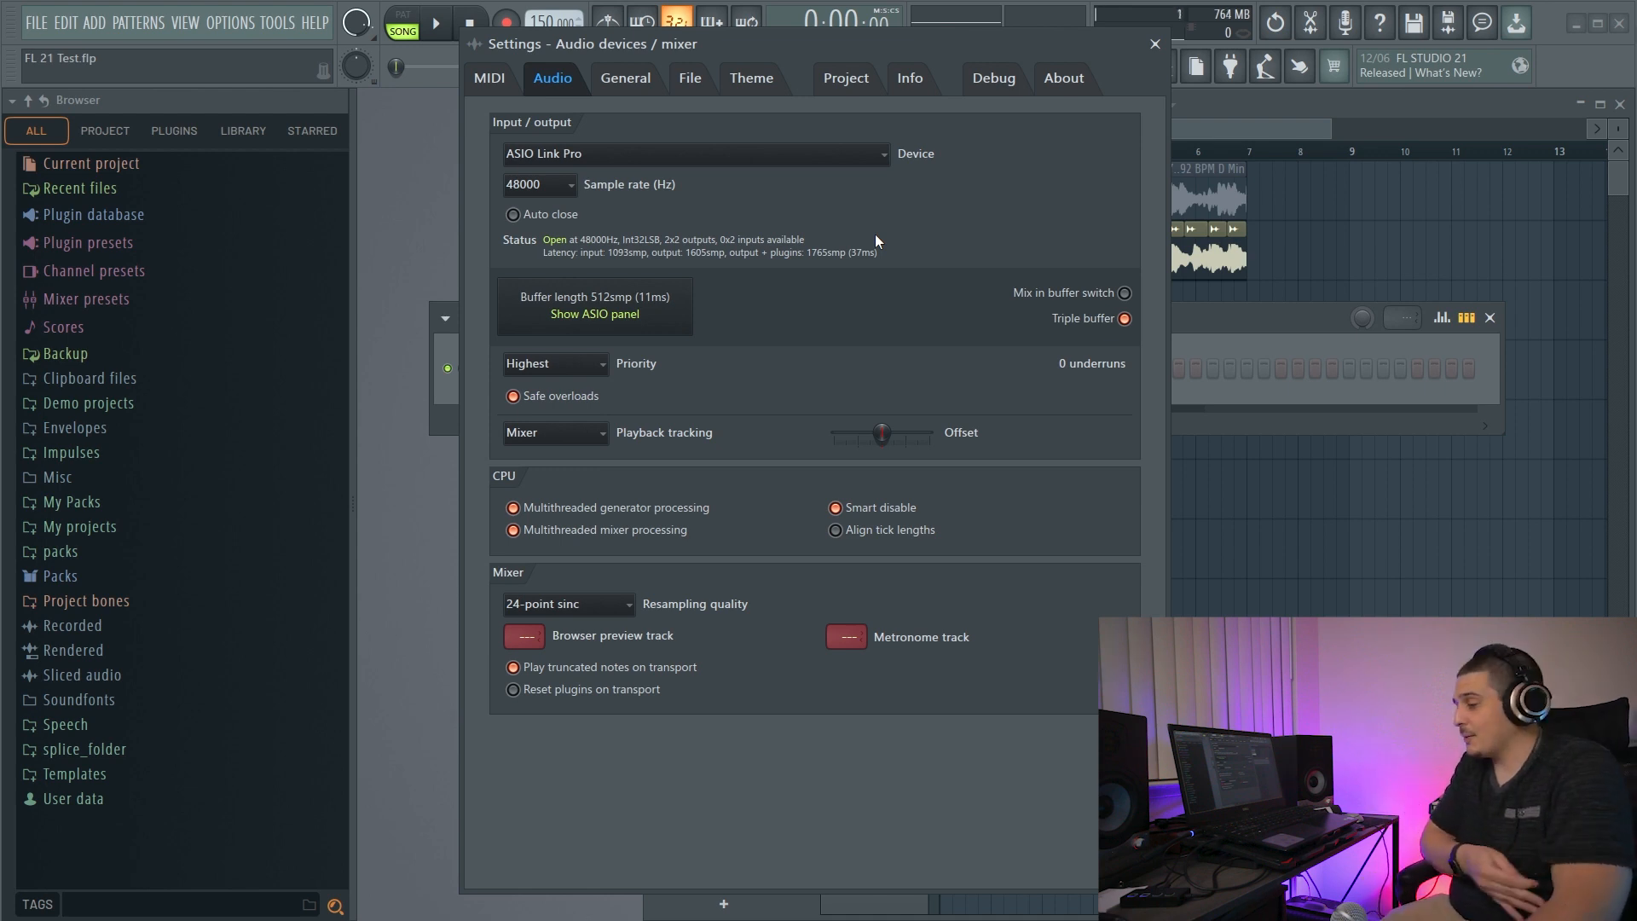
Review the current project's settings and try shifting the second melody clip on Track 1 to demonstrate automatic crossfades.
click(846, 77)
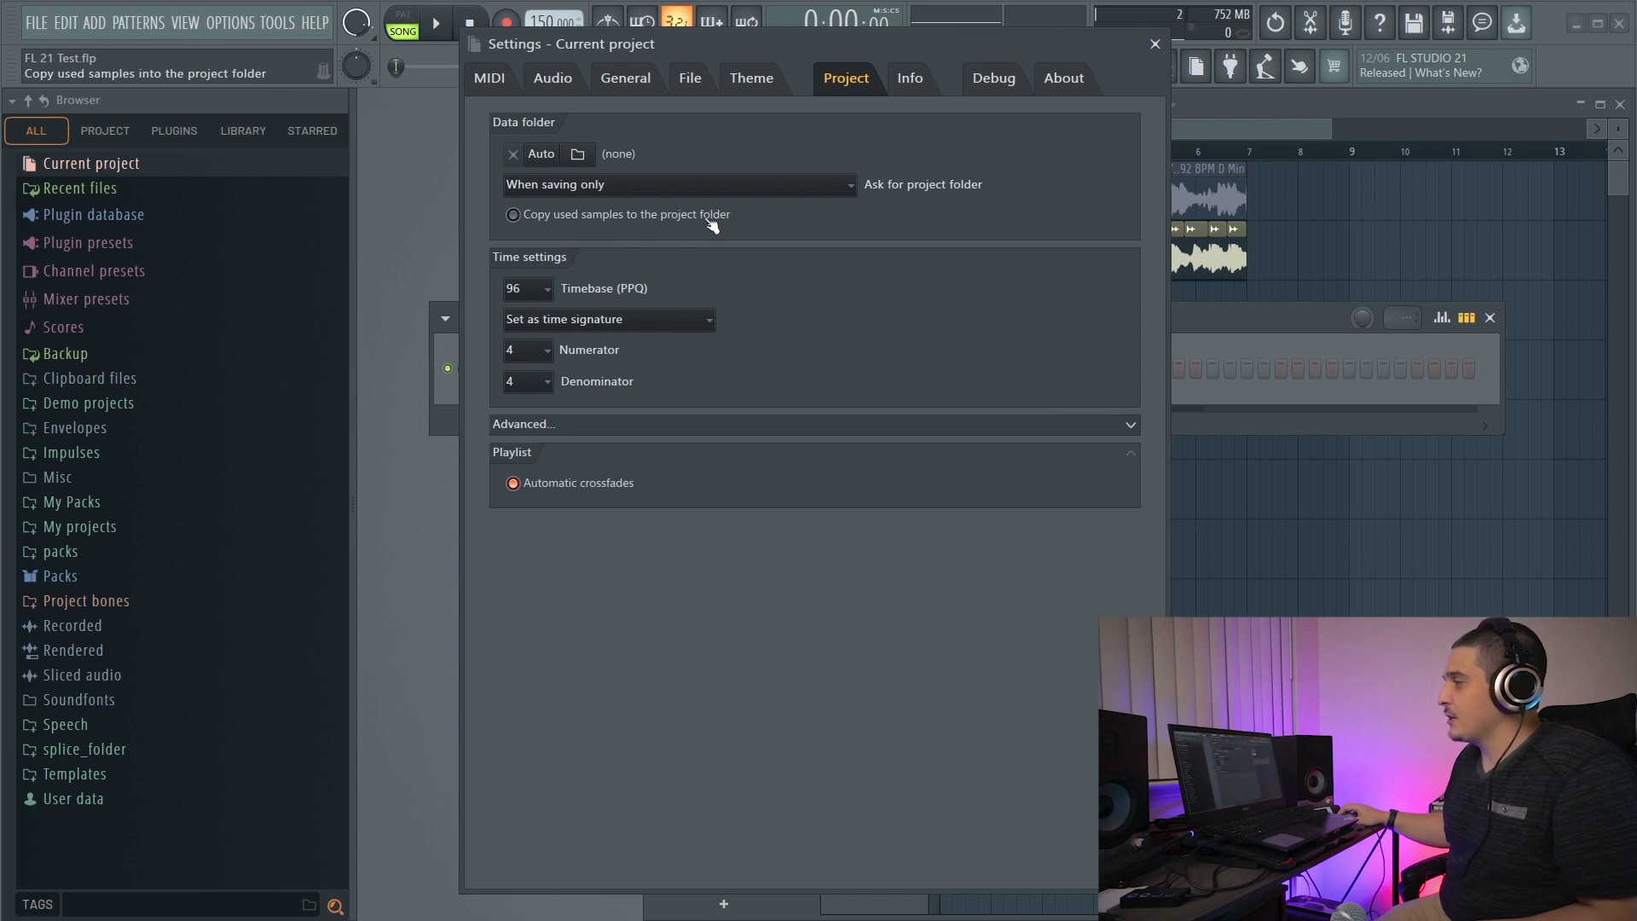
click(764, 186)
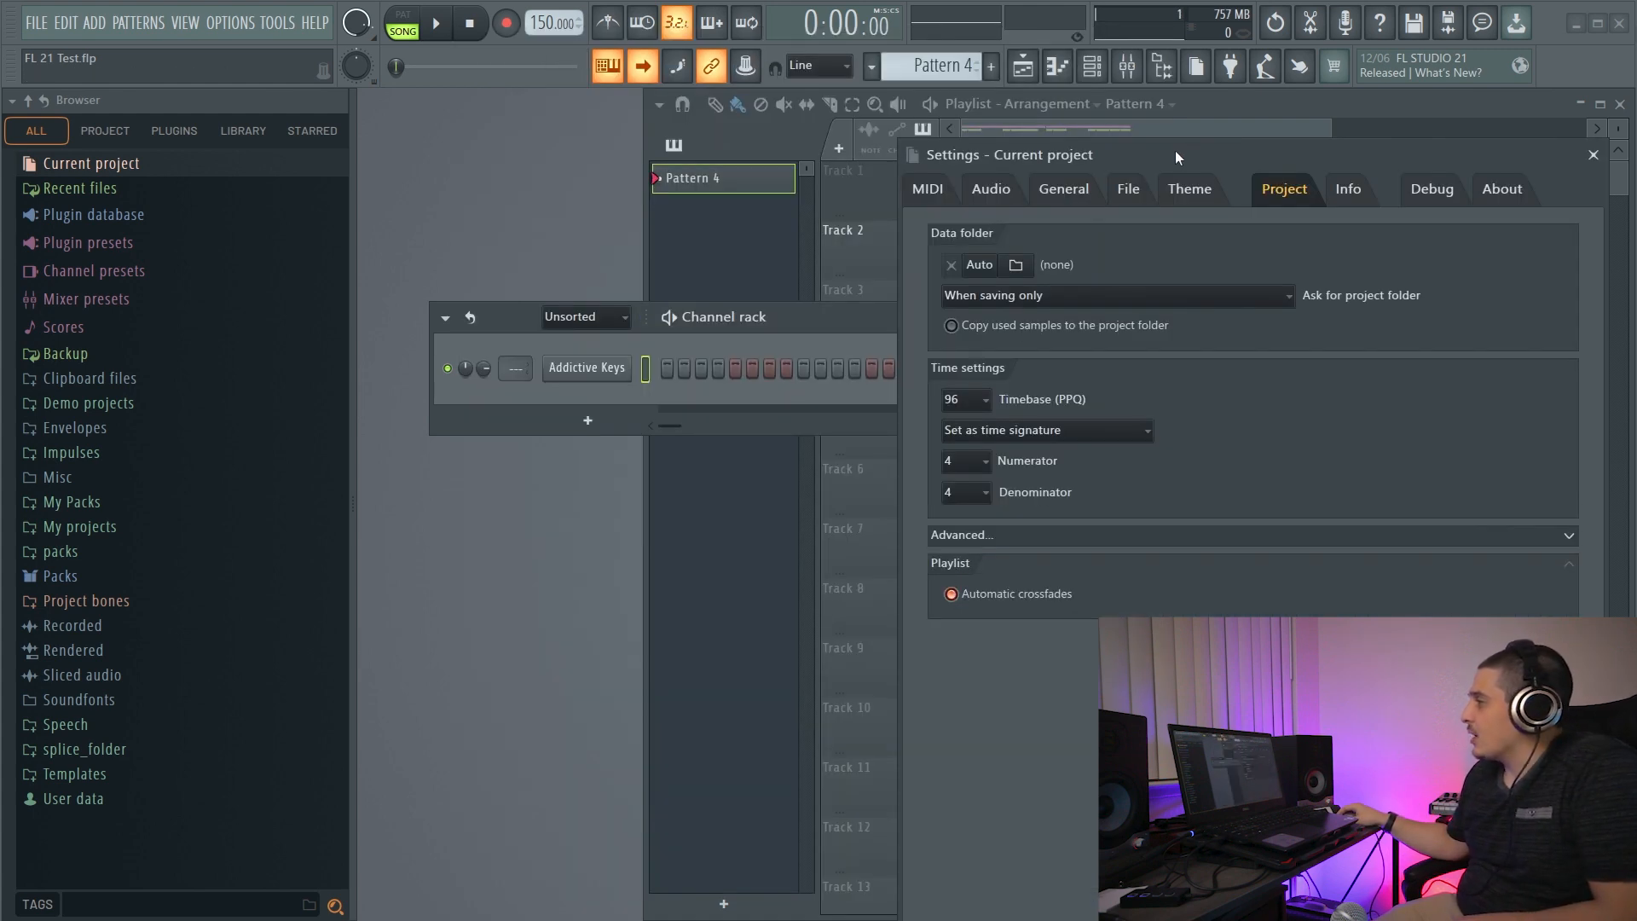
drag(1175, 151, 1128, 462)
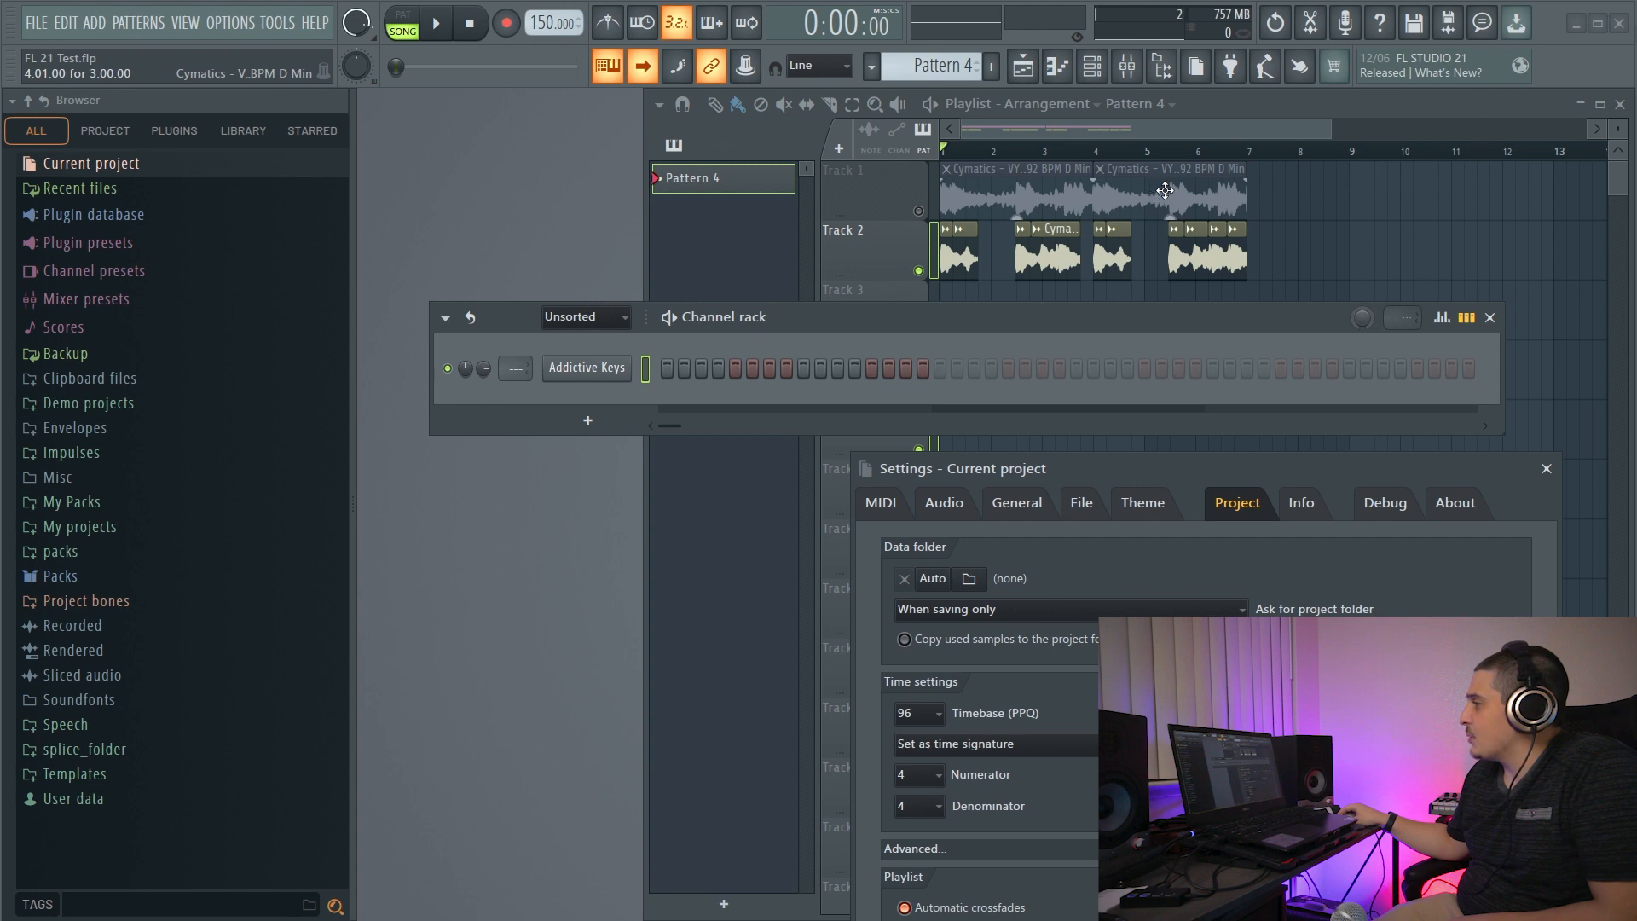
mouse_move(1165, 191)
mouse_down()
mouse_move(1118, 193)
mouse_move(1165, 195)
mouse_up()
drag(1165, 195, 1203, 195)
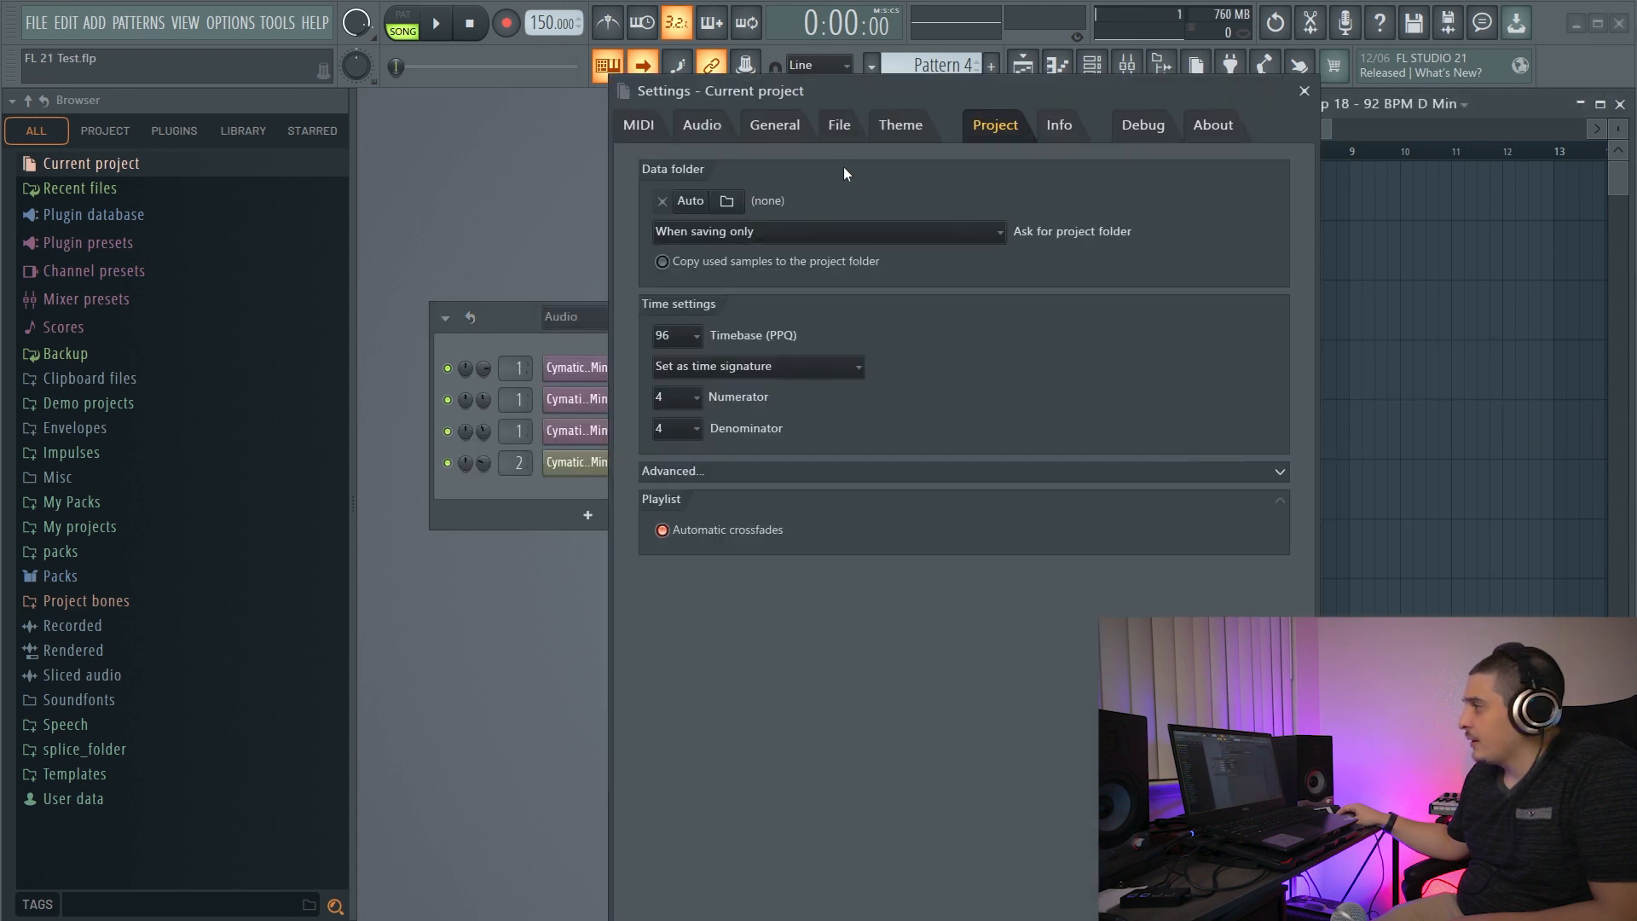
Review the autosave frequency choices in the file settings and expand the Backup folder in the browser.
click(840, 131)
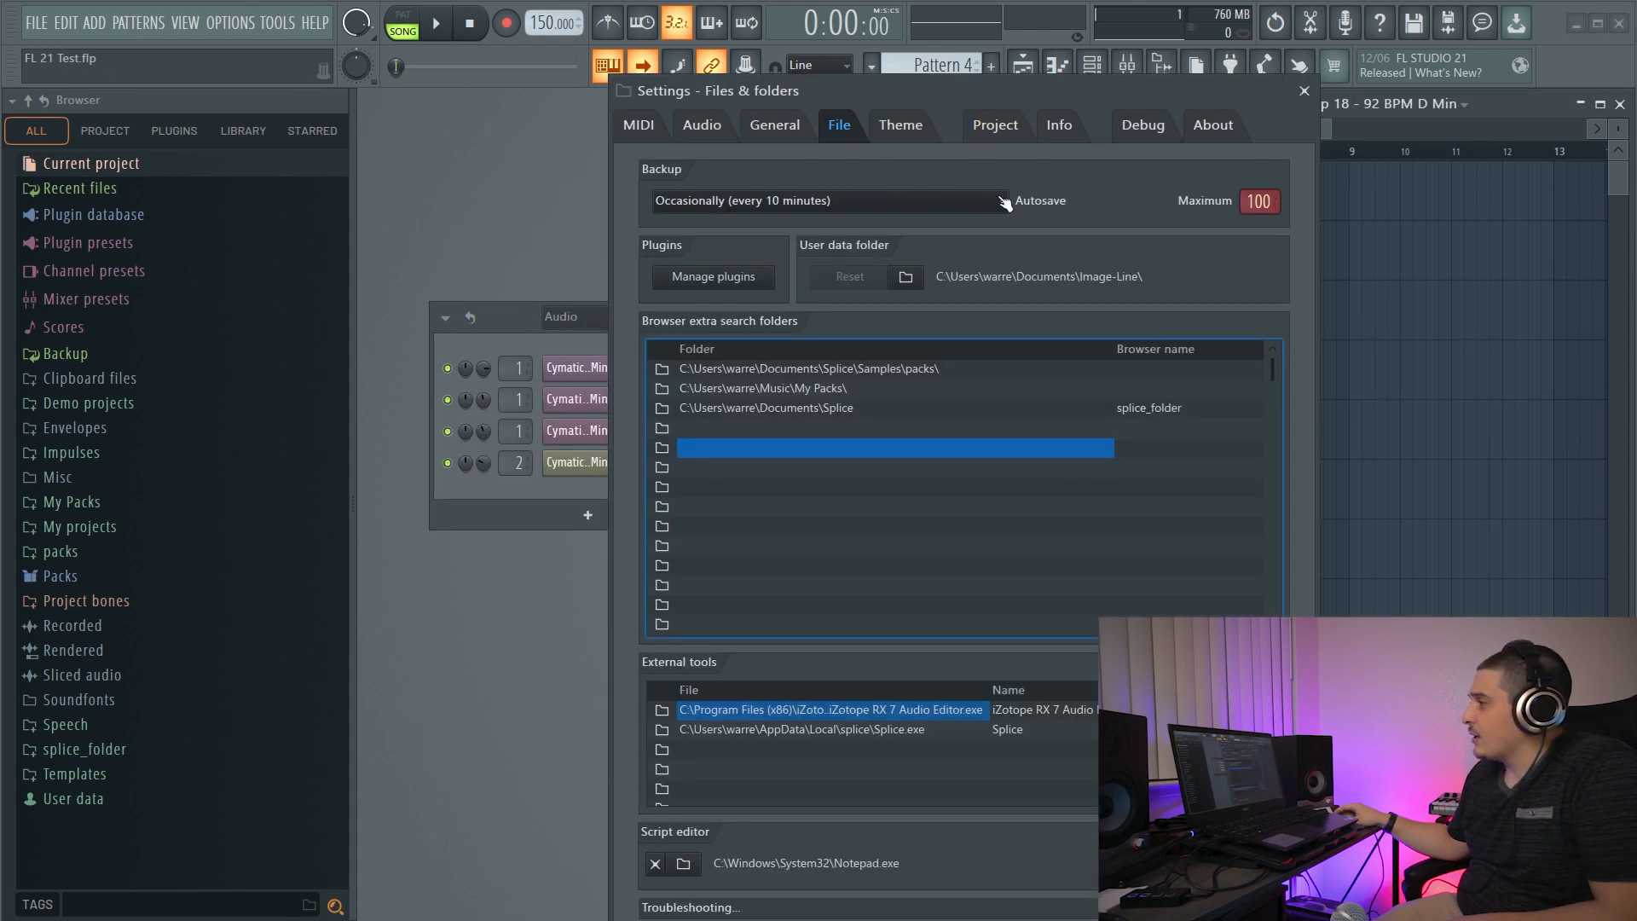
click(909, 200)
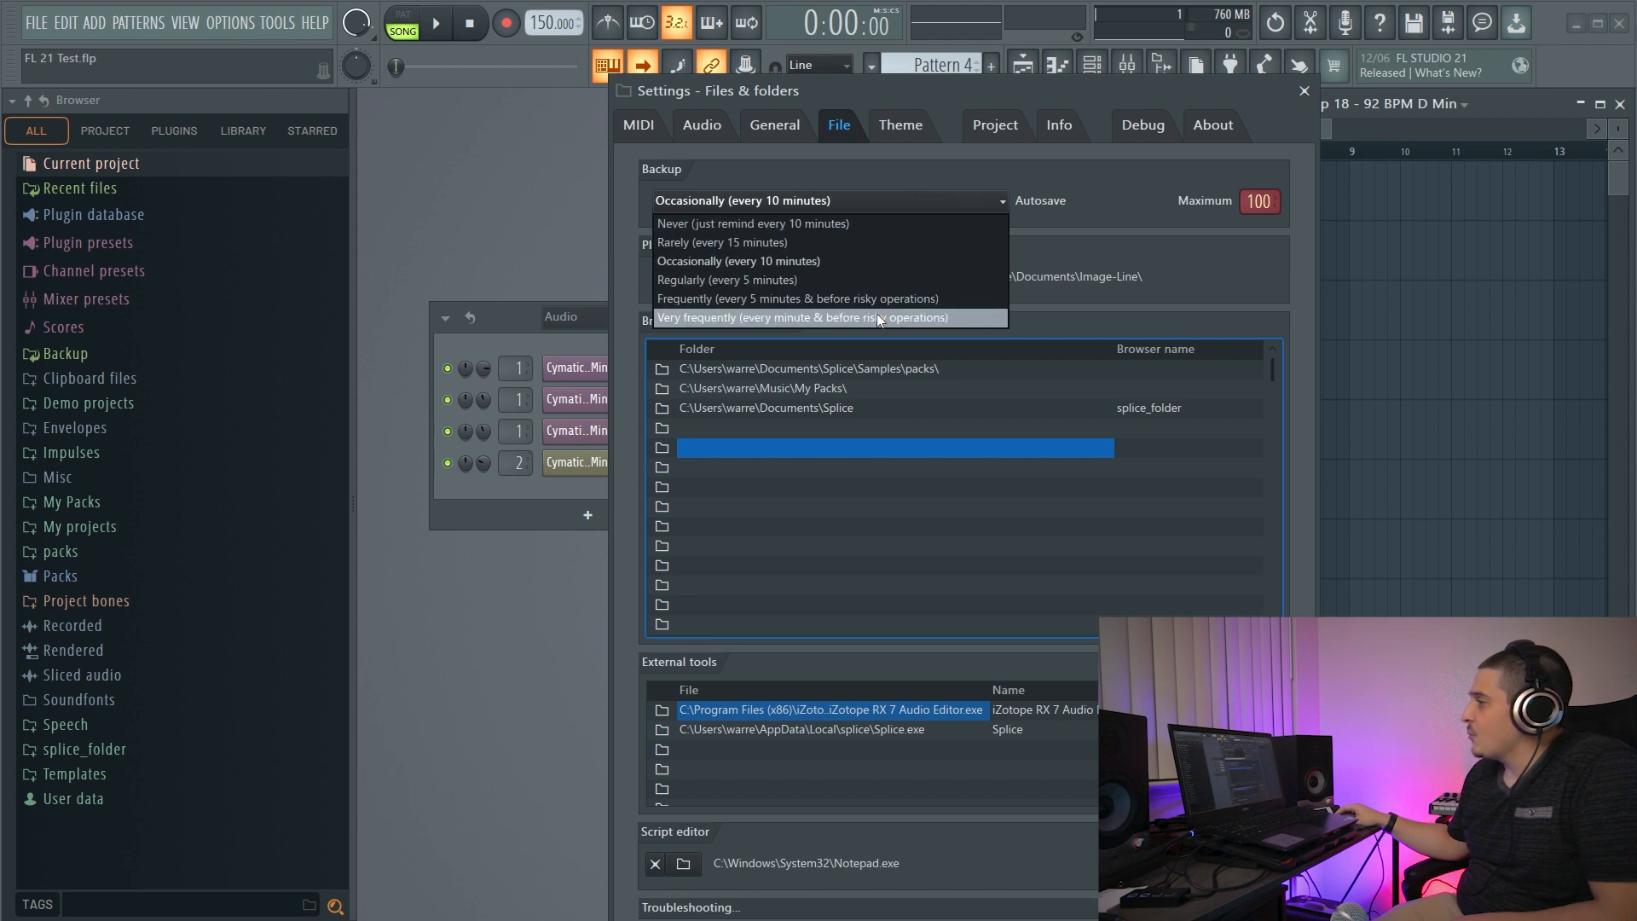
click(856, 178)
click(857, 200)
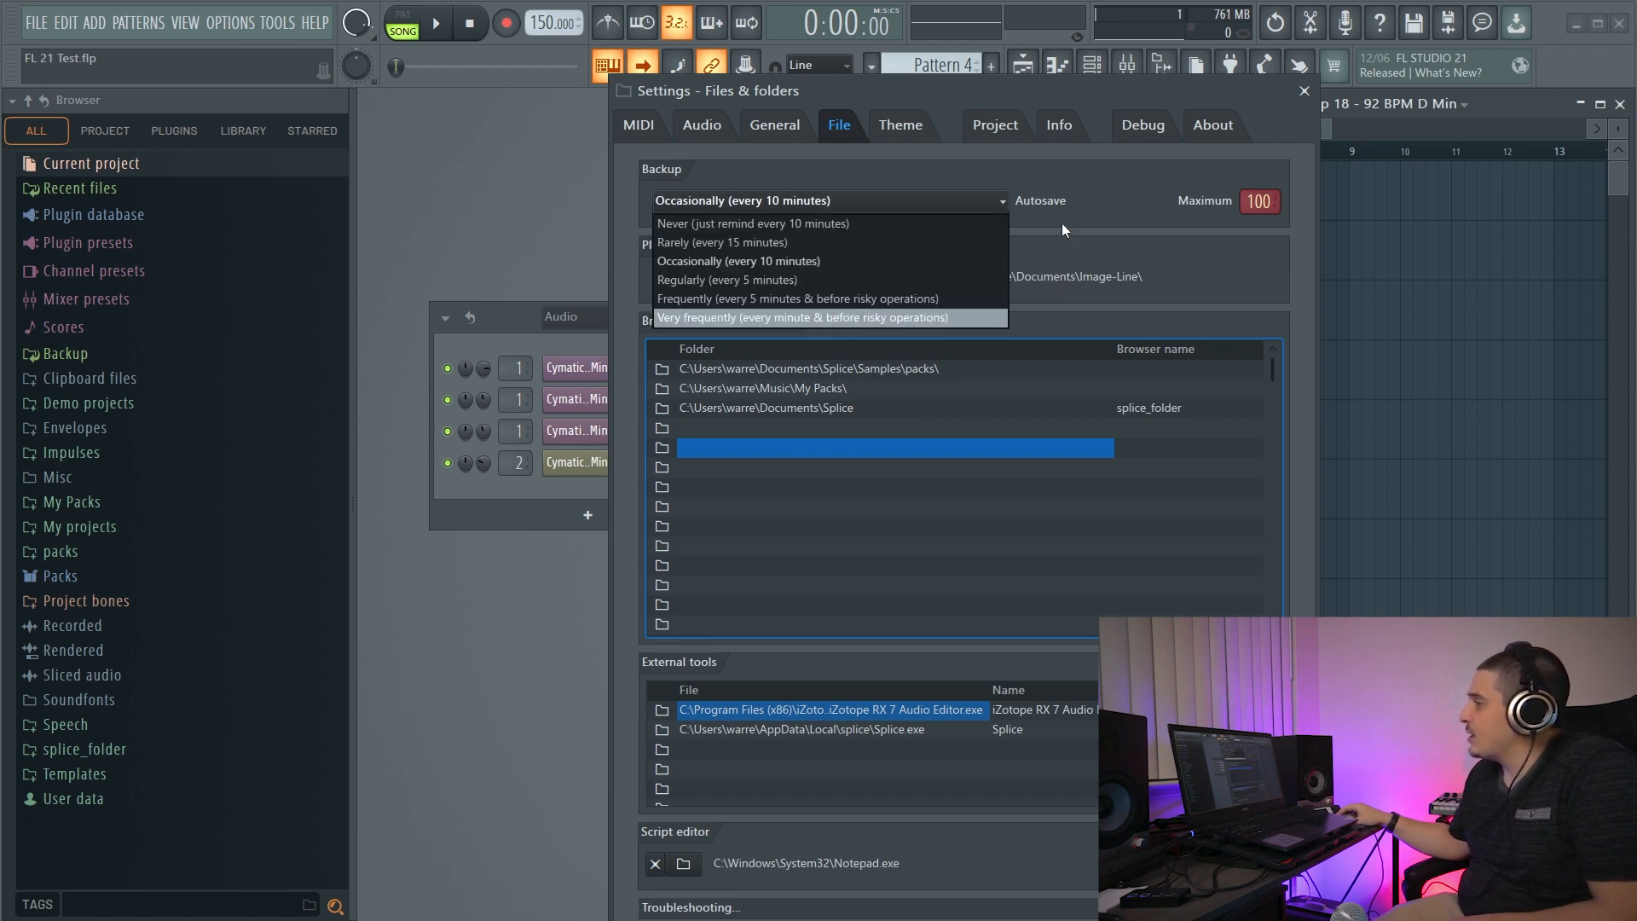
click(1035, 198)
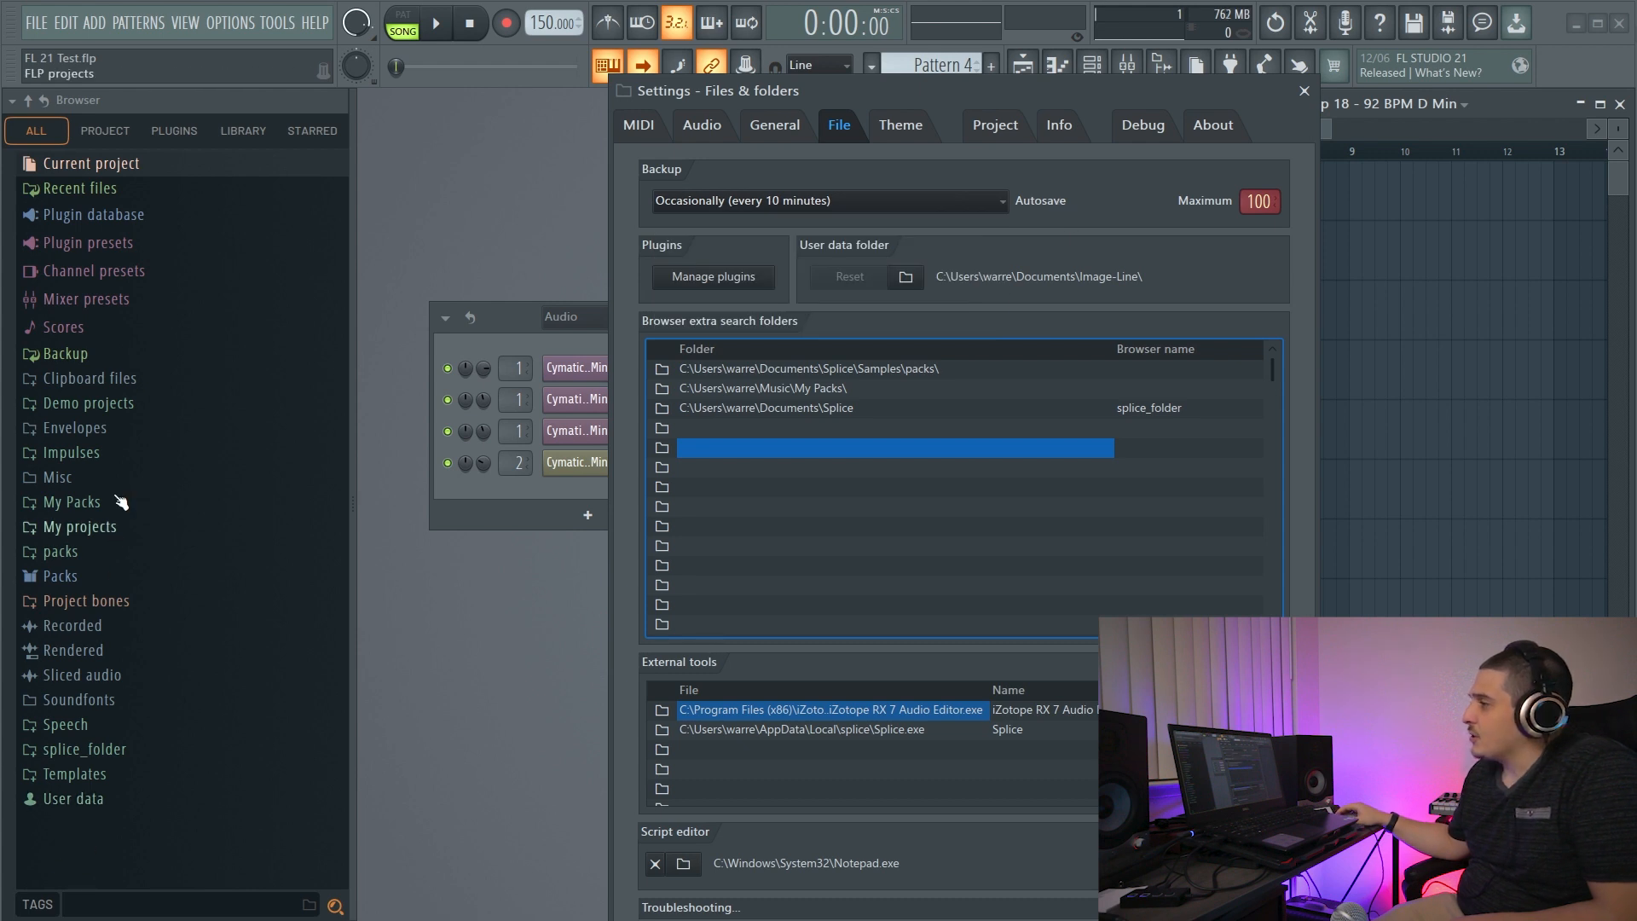
click(85, 353)
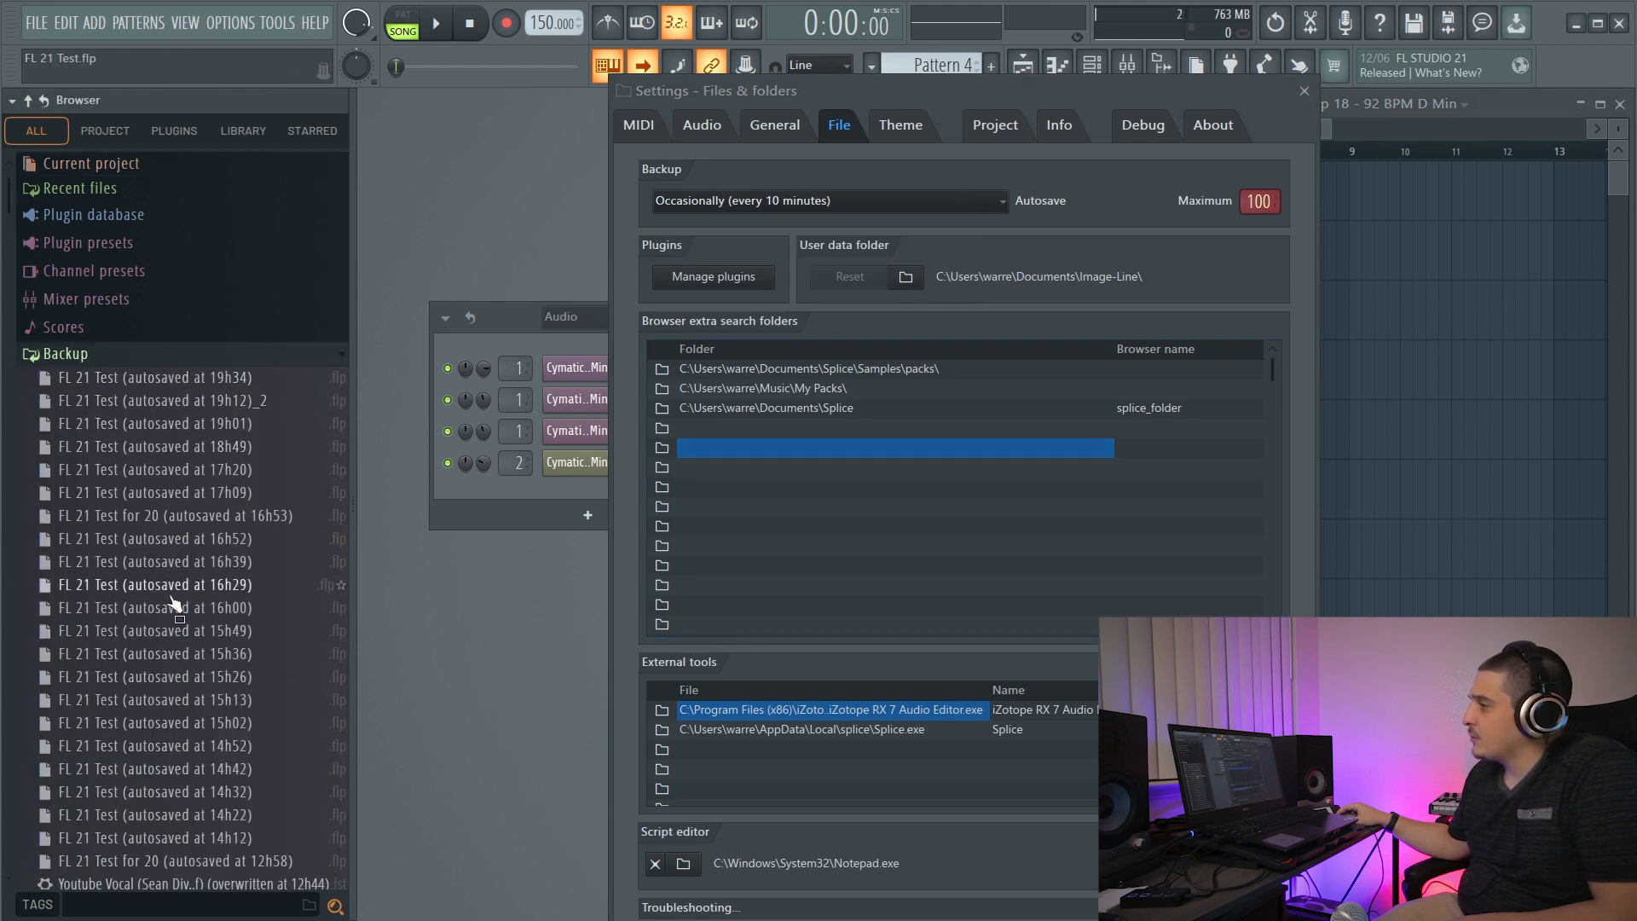
Preview several theme presets, including Light pear, and restore the original dark theme.
click(901, 124)
drag(1282, 294, 1254, 425)
click(983, 271)
click(1014, 455)
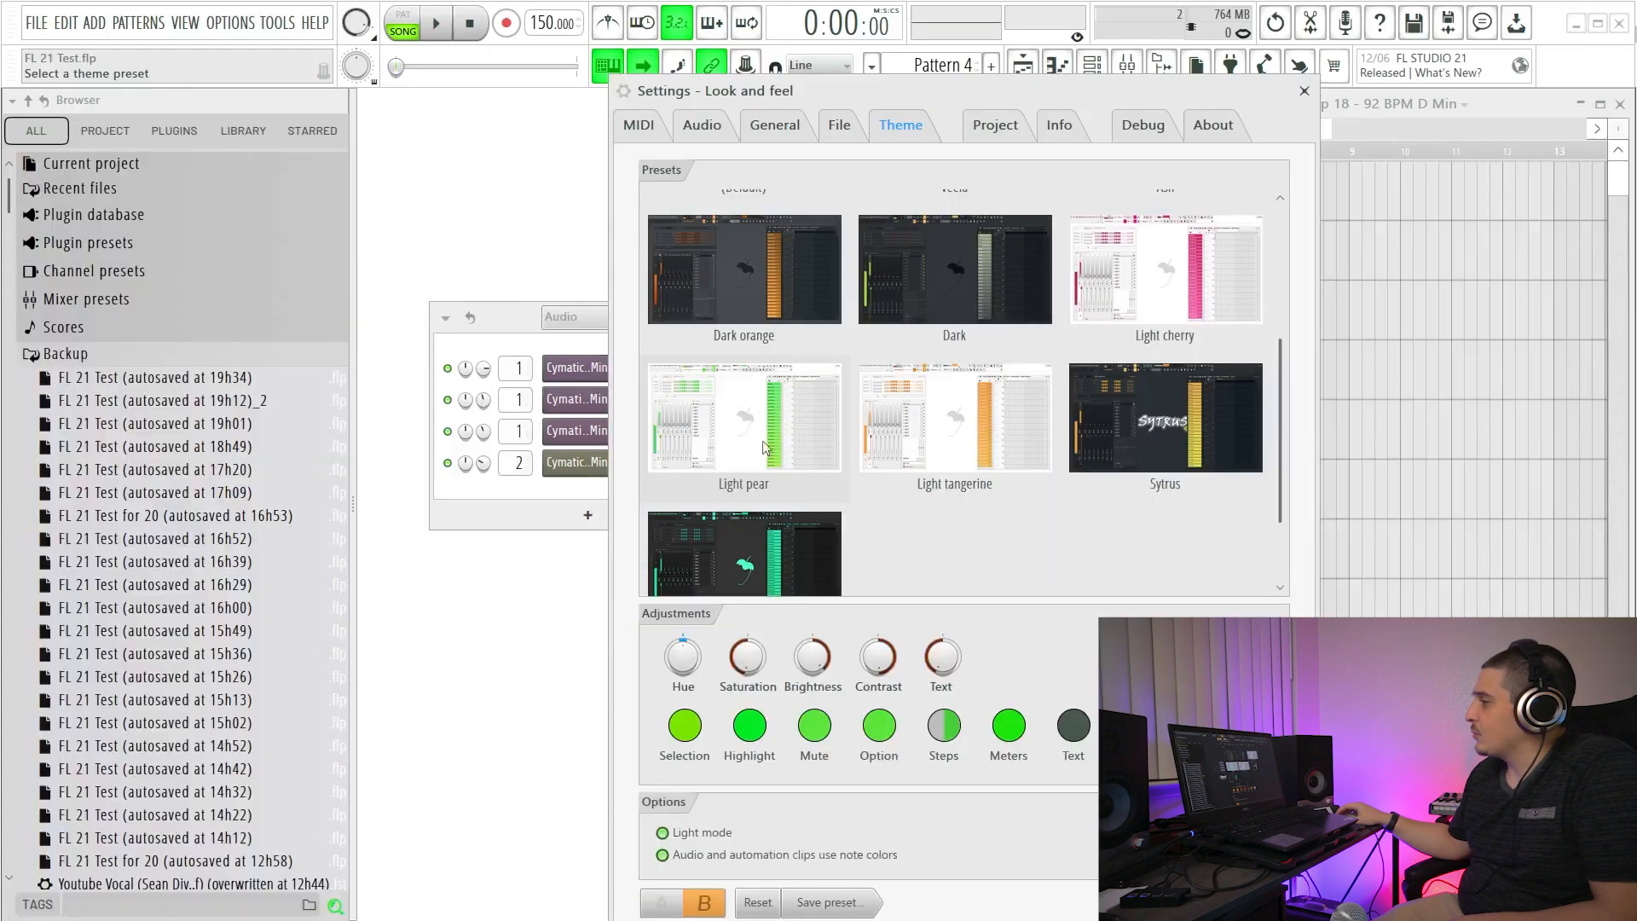
scroll(897, 258, up, 2)
click(817, 228)
scroll(938, 256, down, 3)
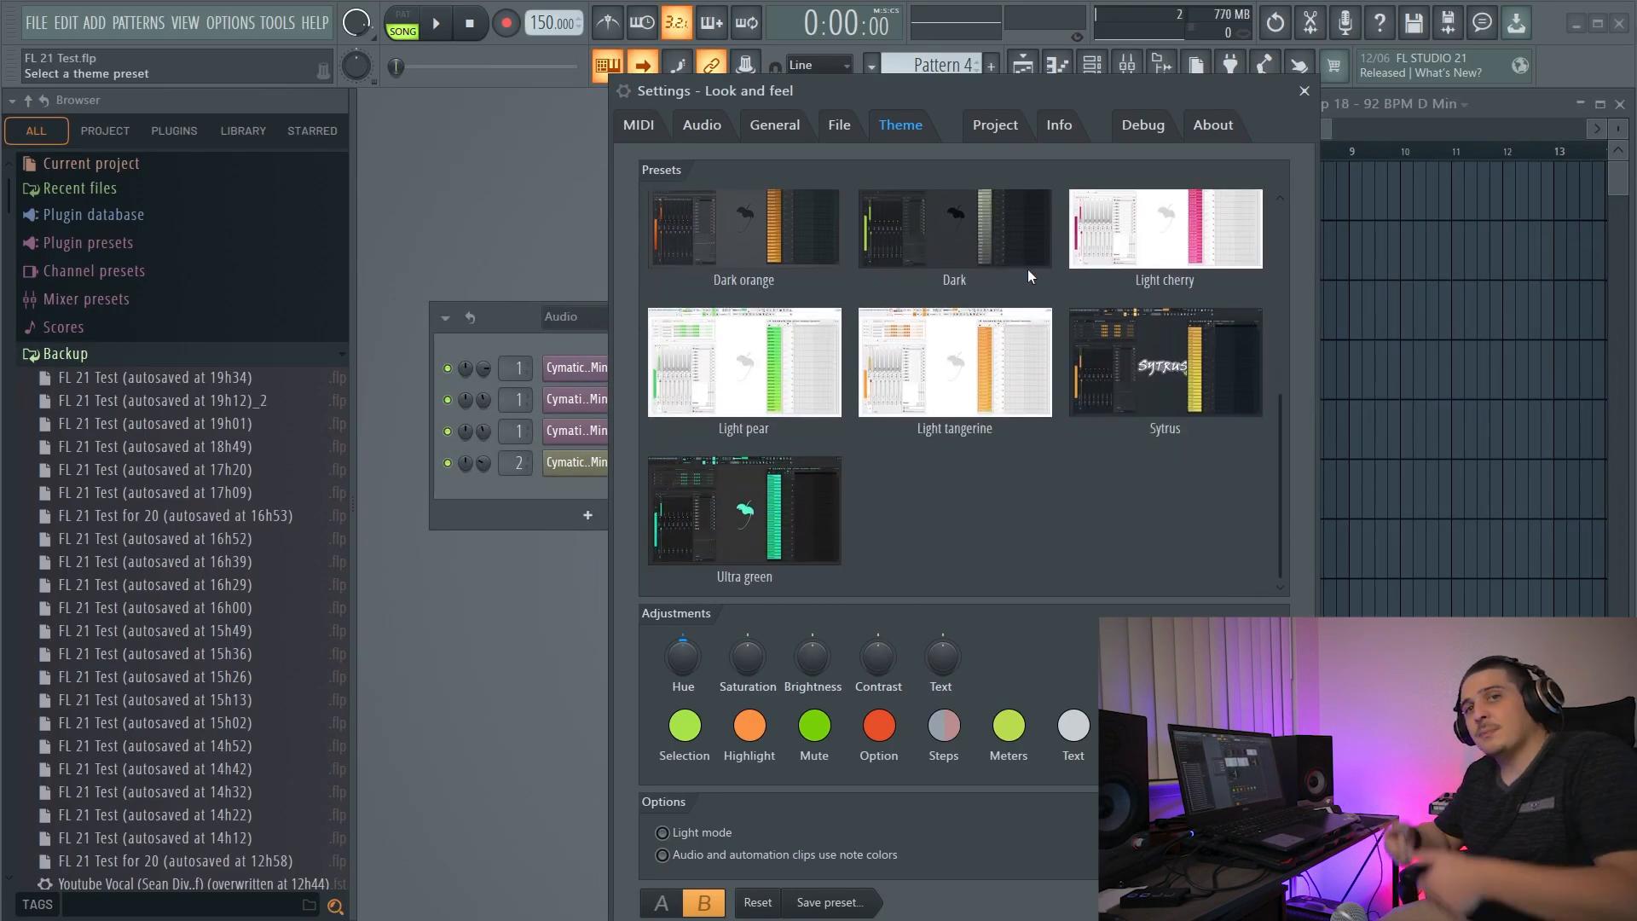
In the general settings, toggle putting undone recordings in the recycle bin off and on, and view the input optimization choices.
click(775, 126)
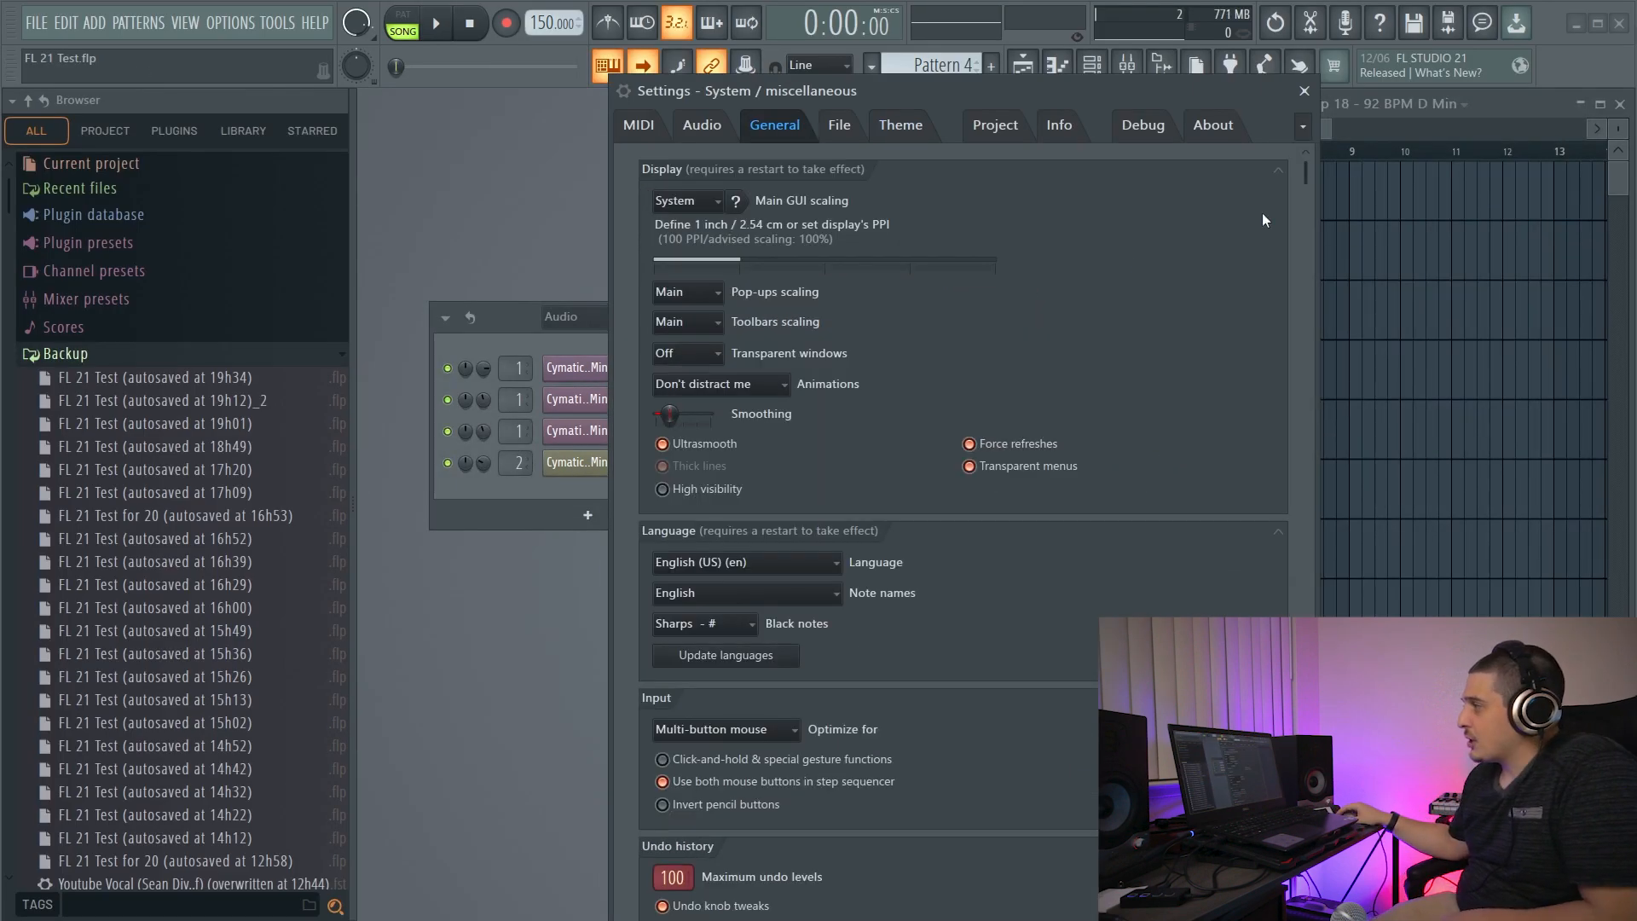
drag(1306, 180, 1302, 469)
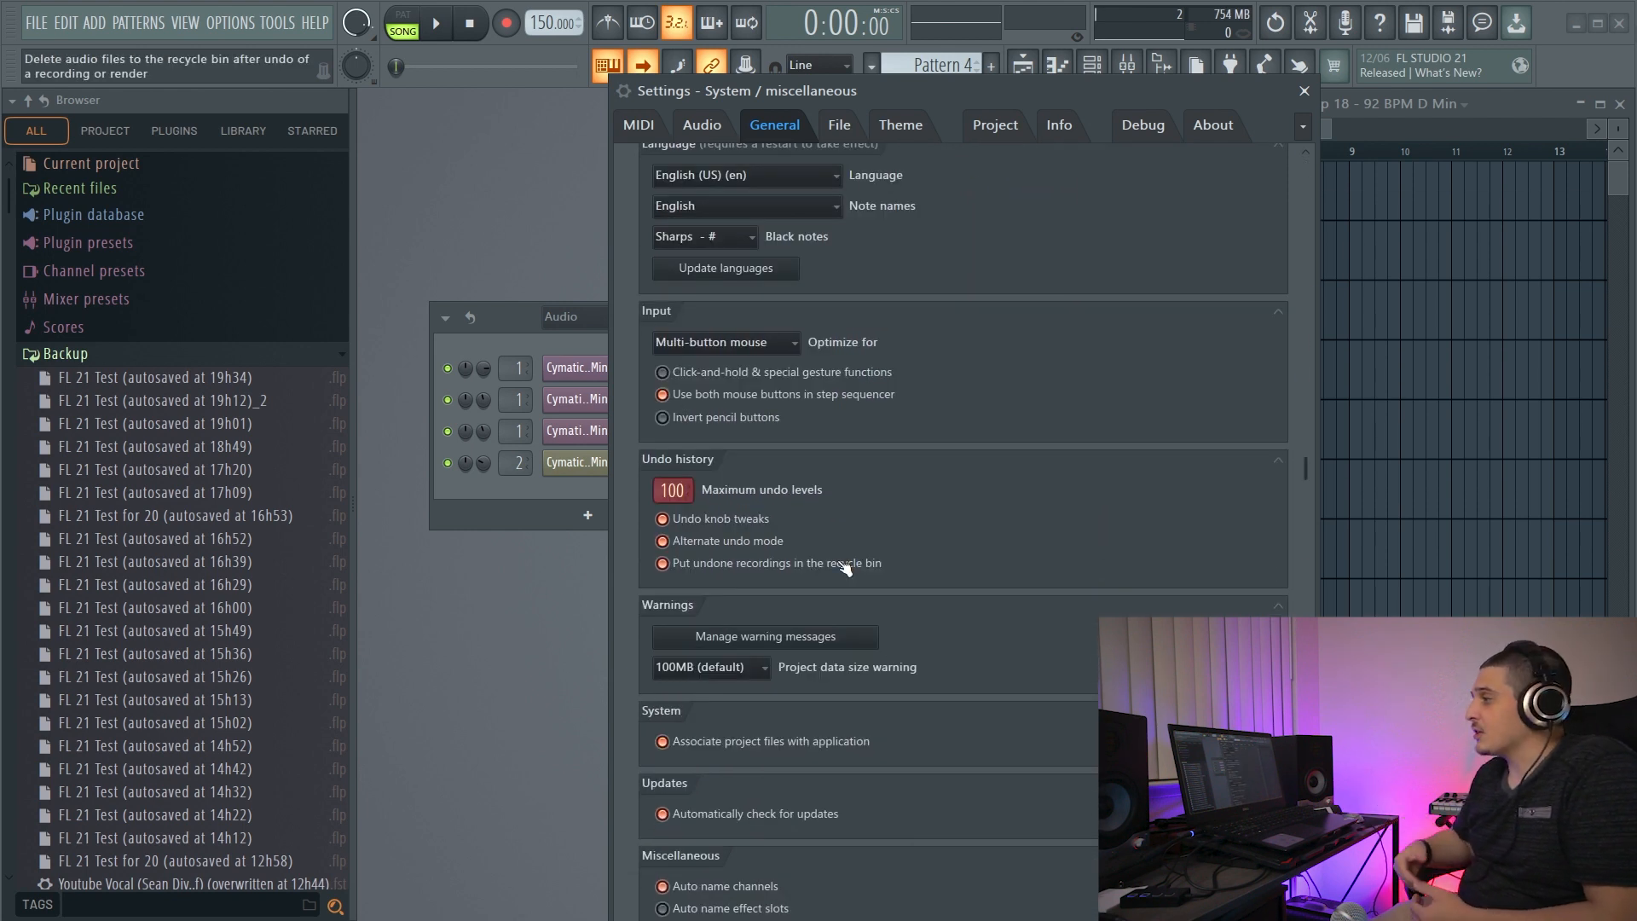
click(663, 564)
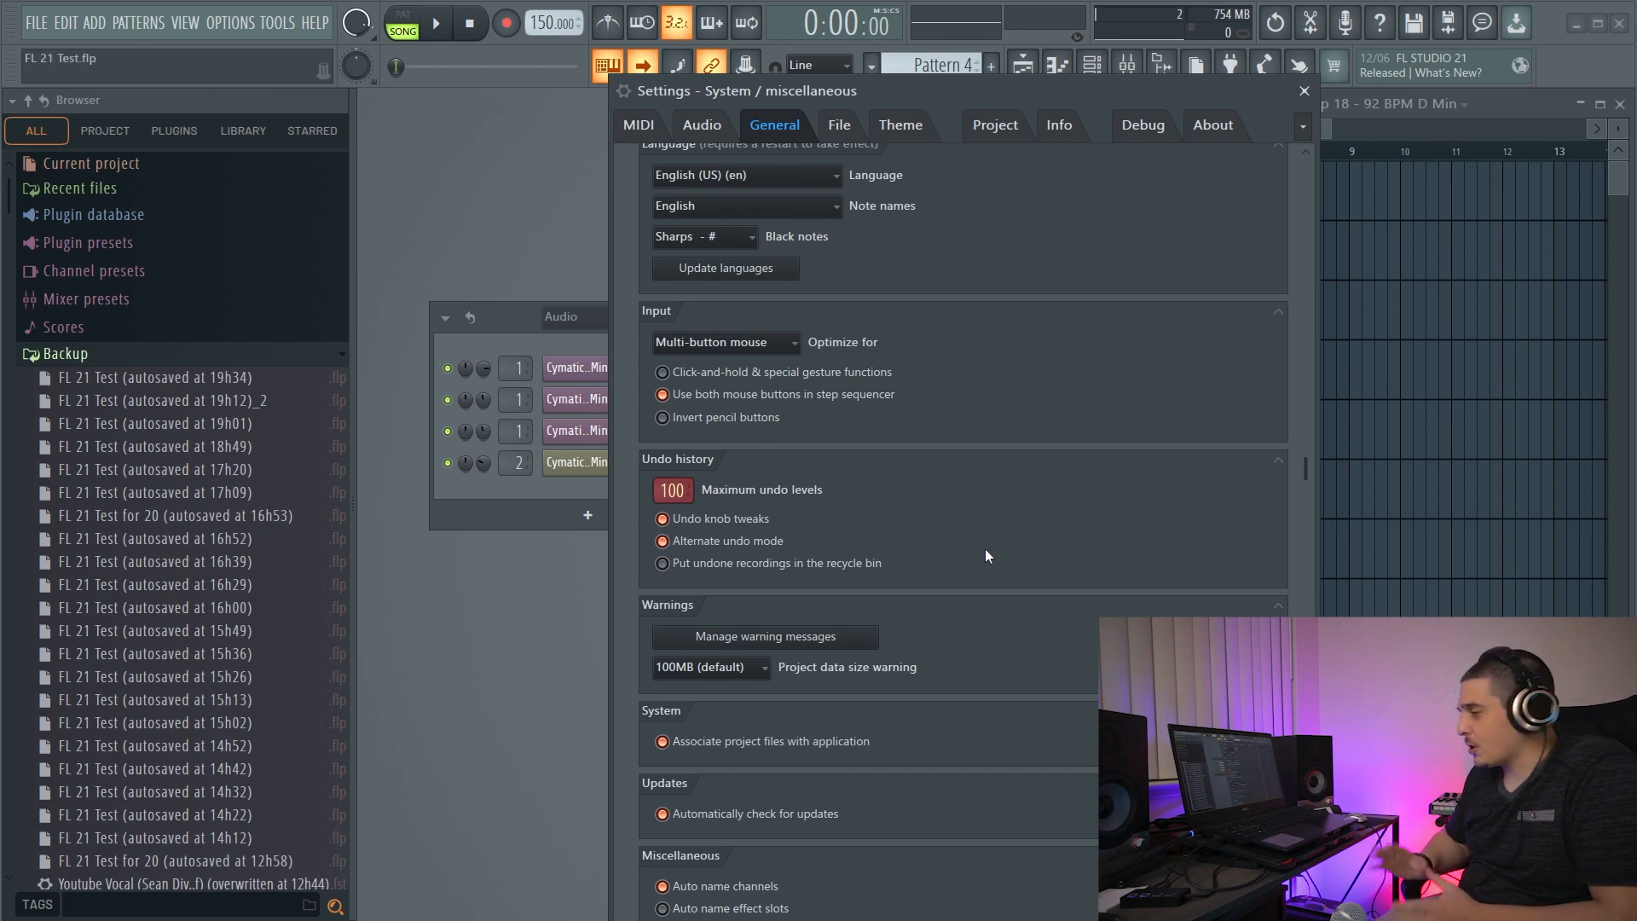
click(776, 564)
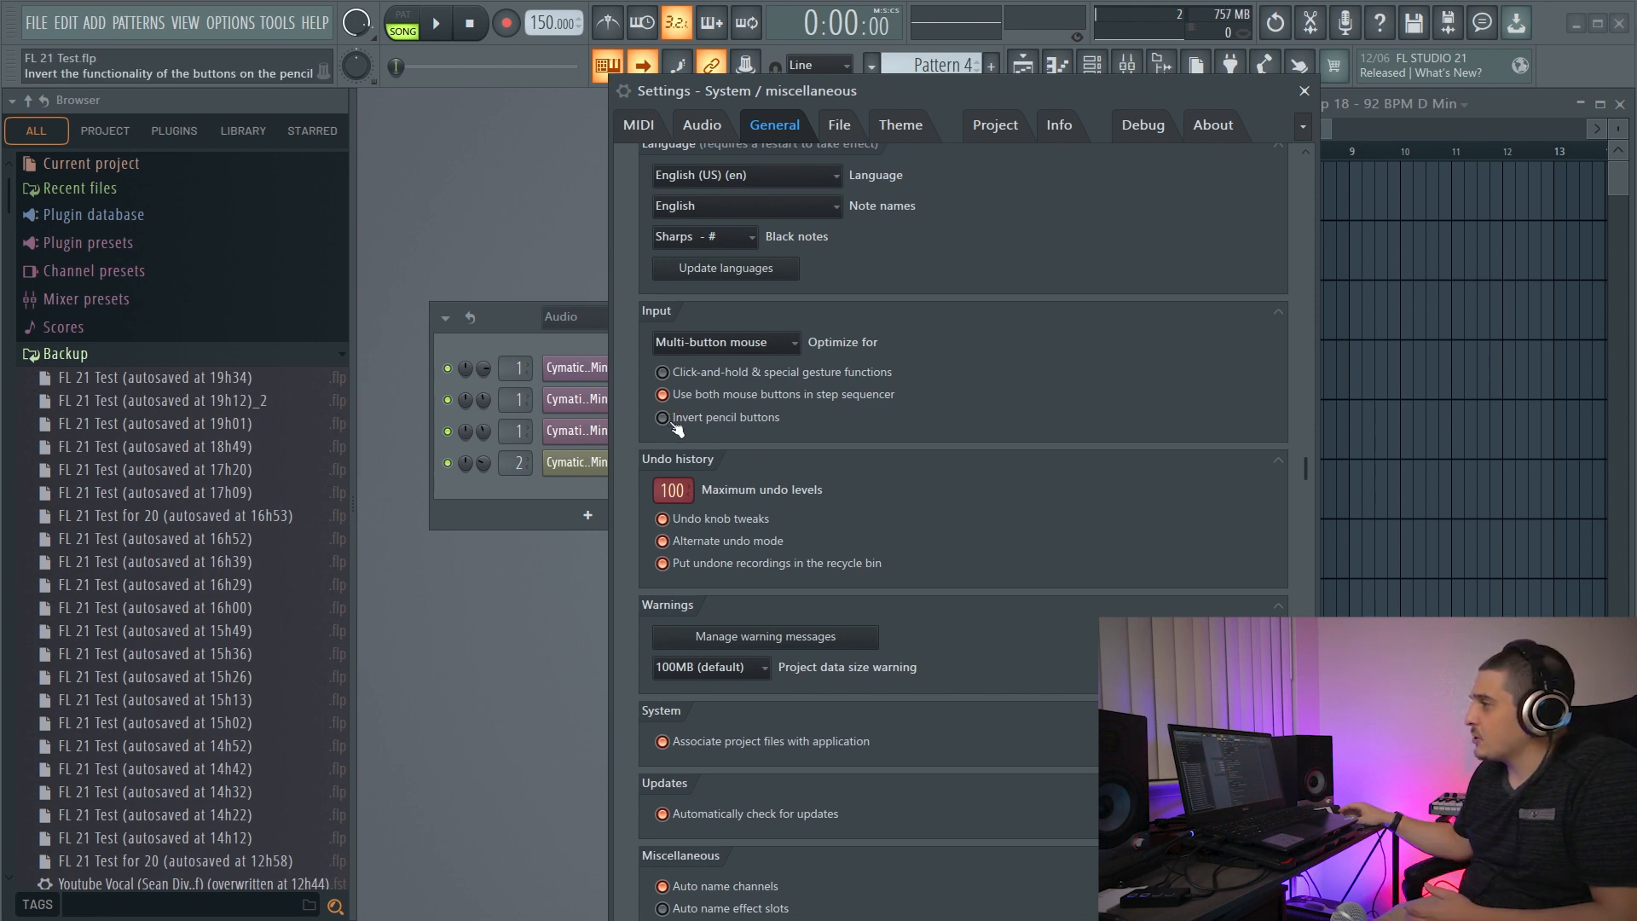
click(745, 342)
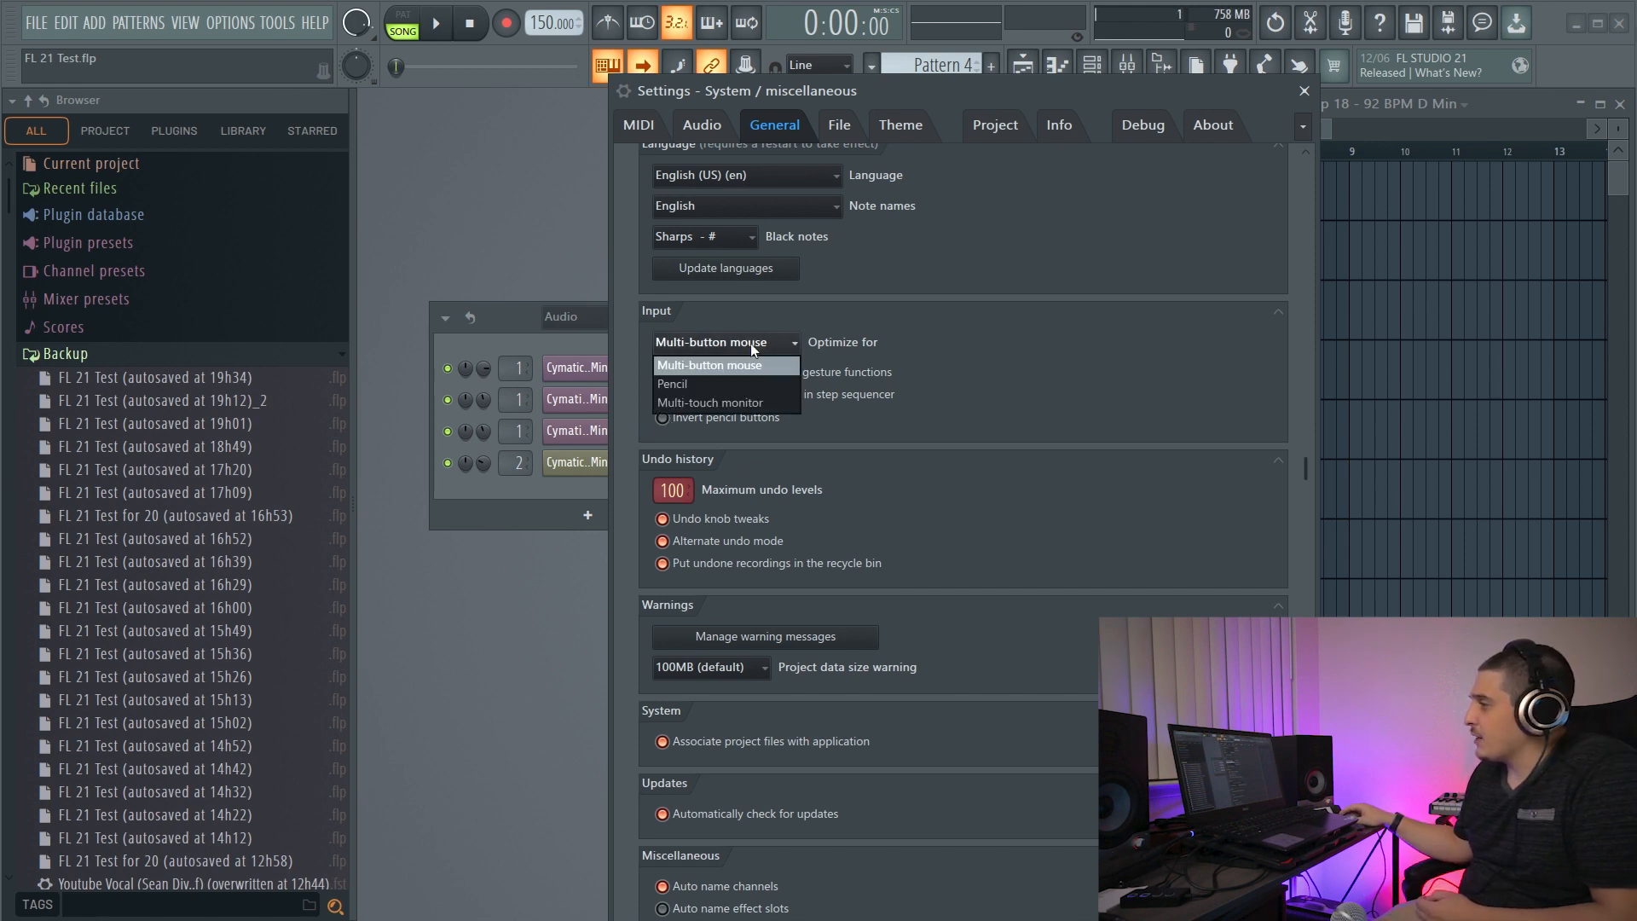
click(669, 423)
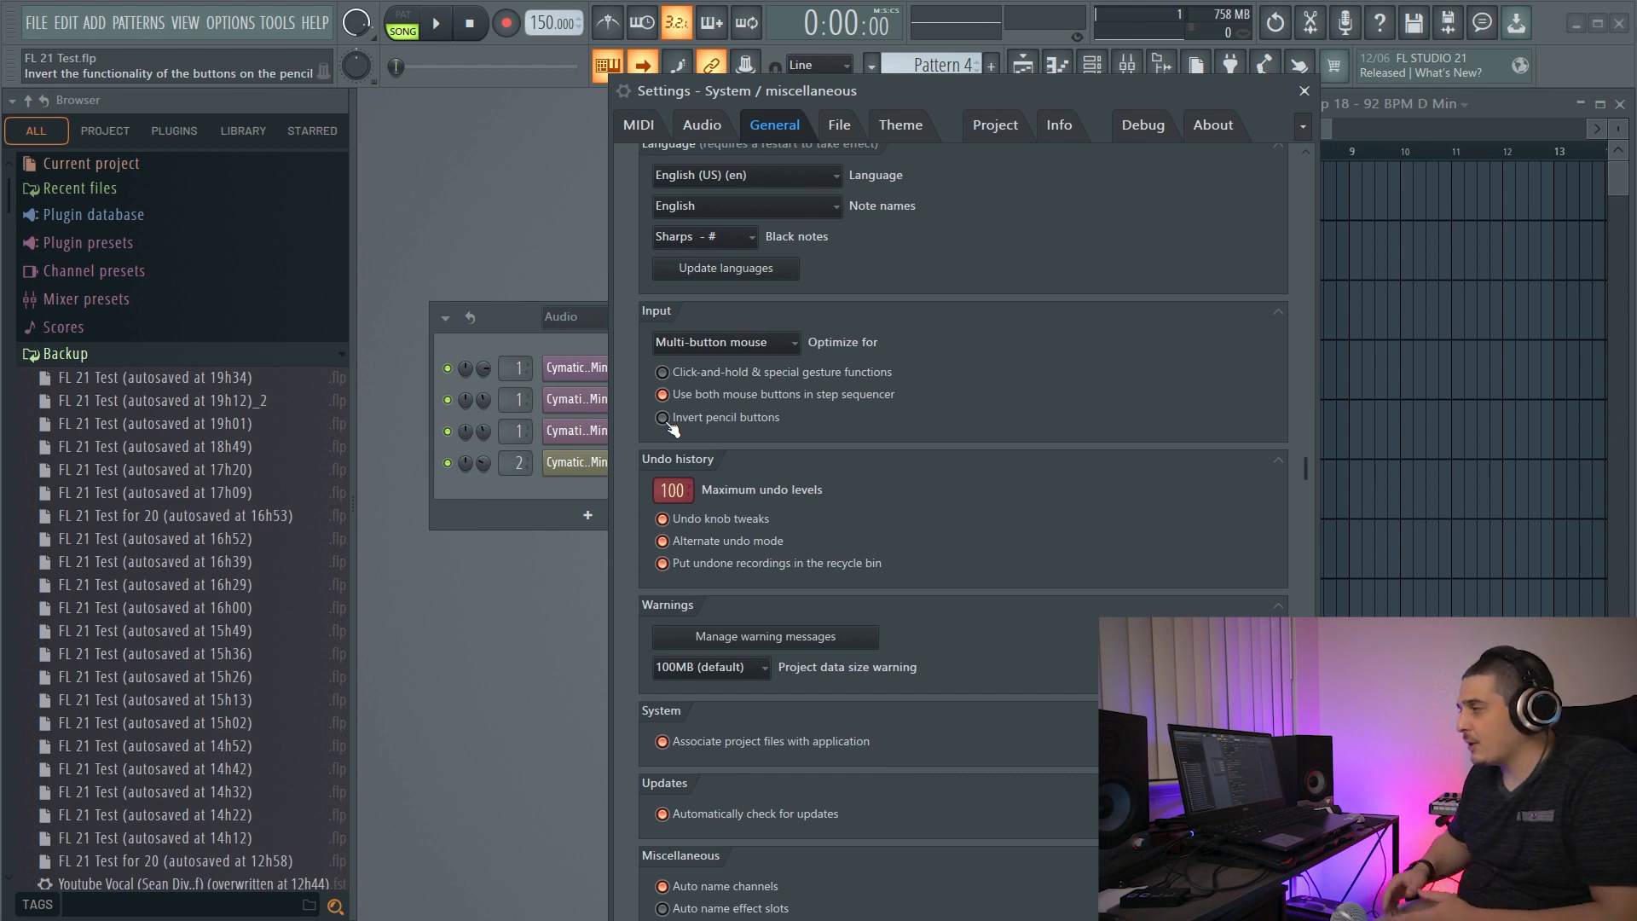
Set the startup project to Last used project and switch it back to Default template.
scroll(1044, 467, down, 7)
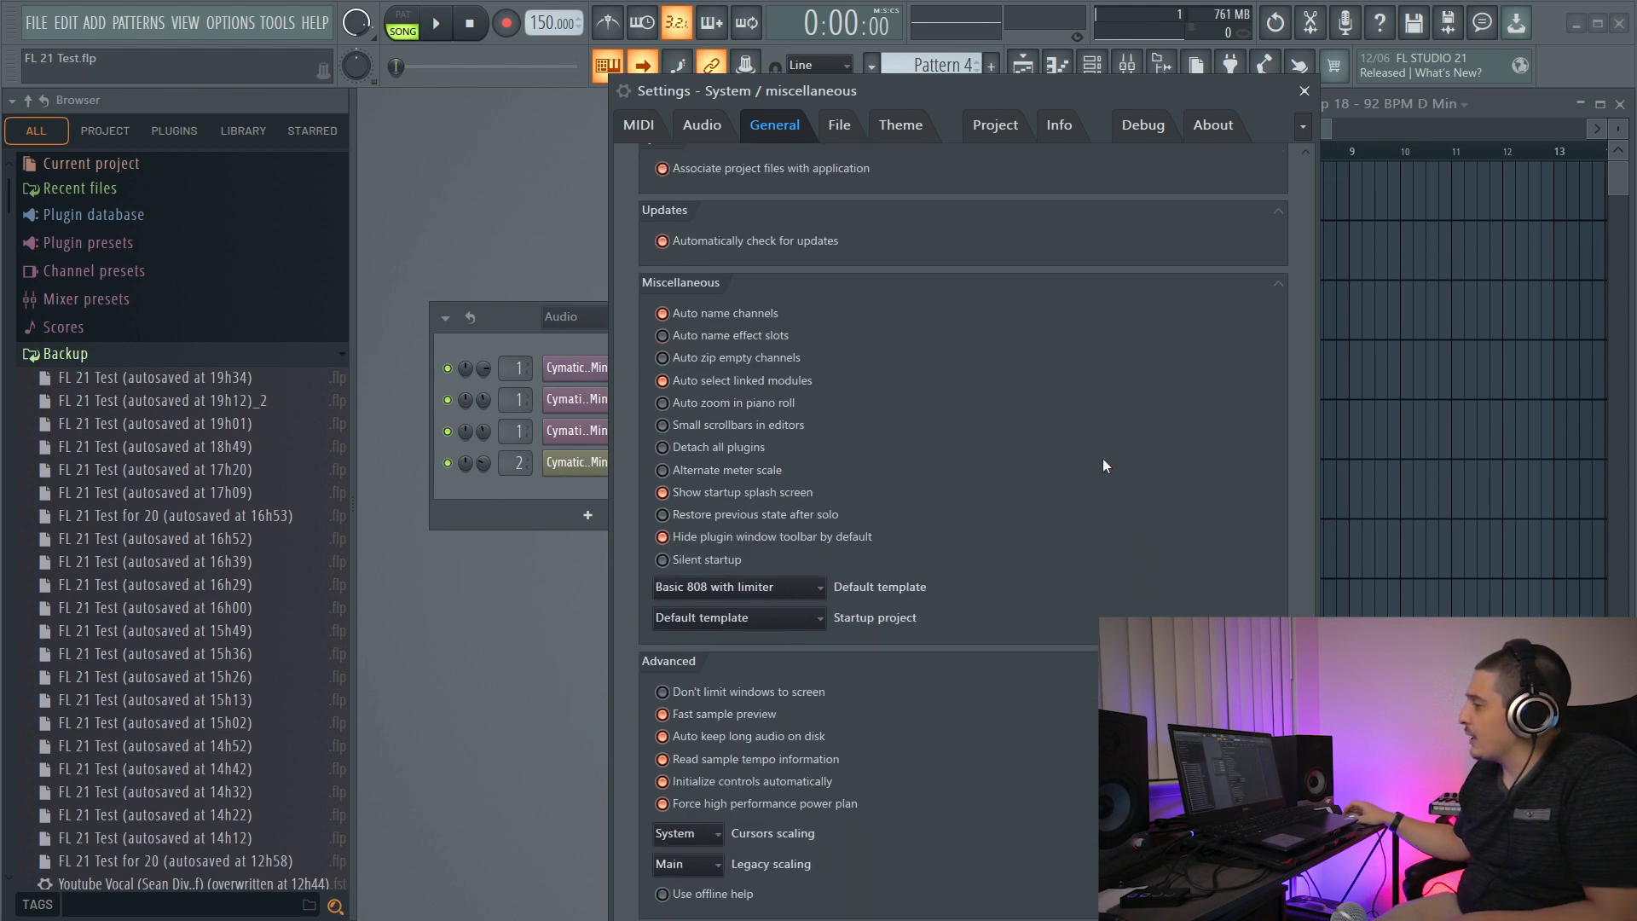
click(787, 617)
key(Down)
key(Down)
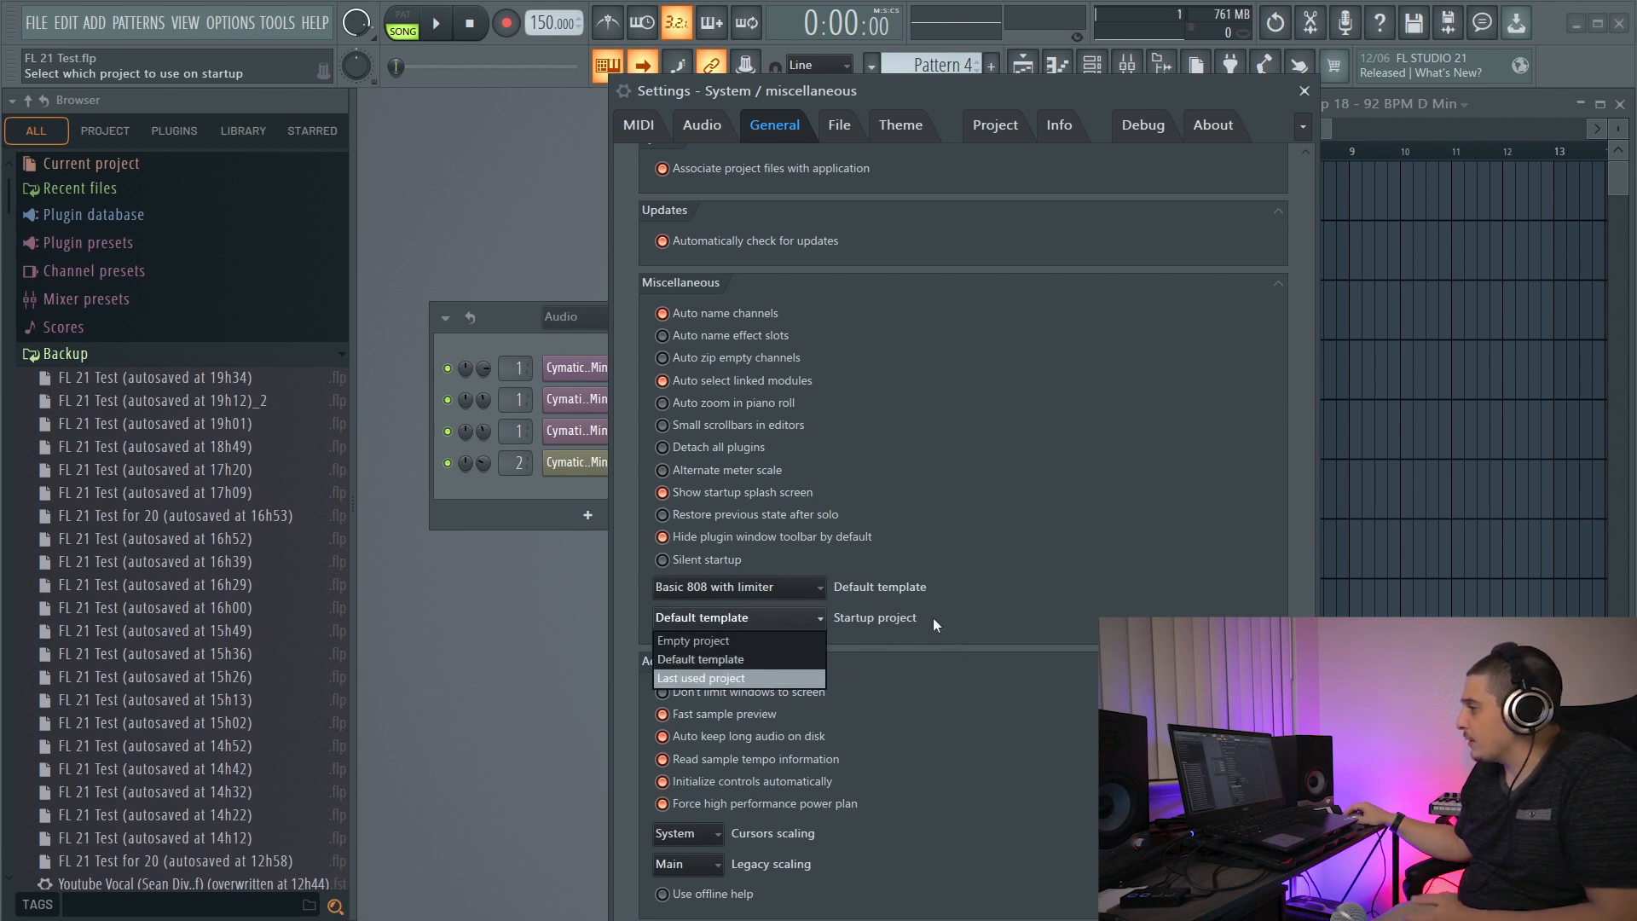
click(1080, 552)
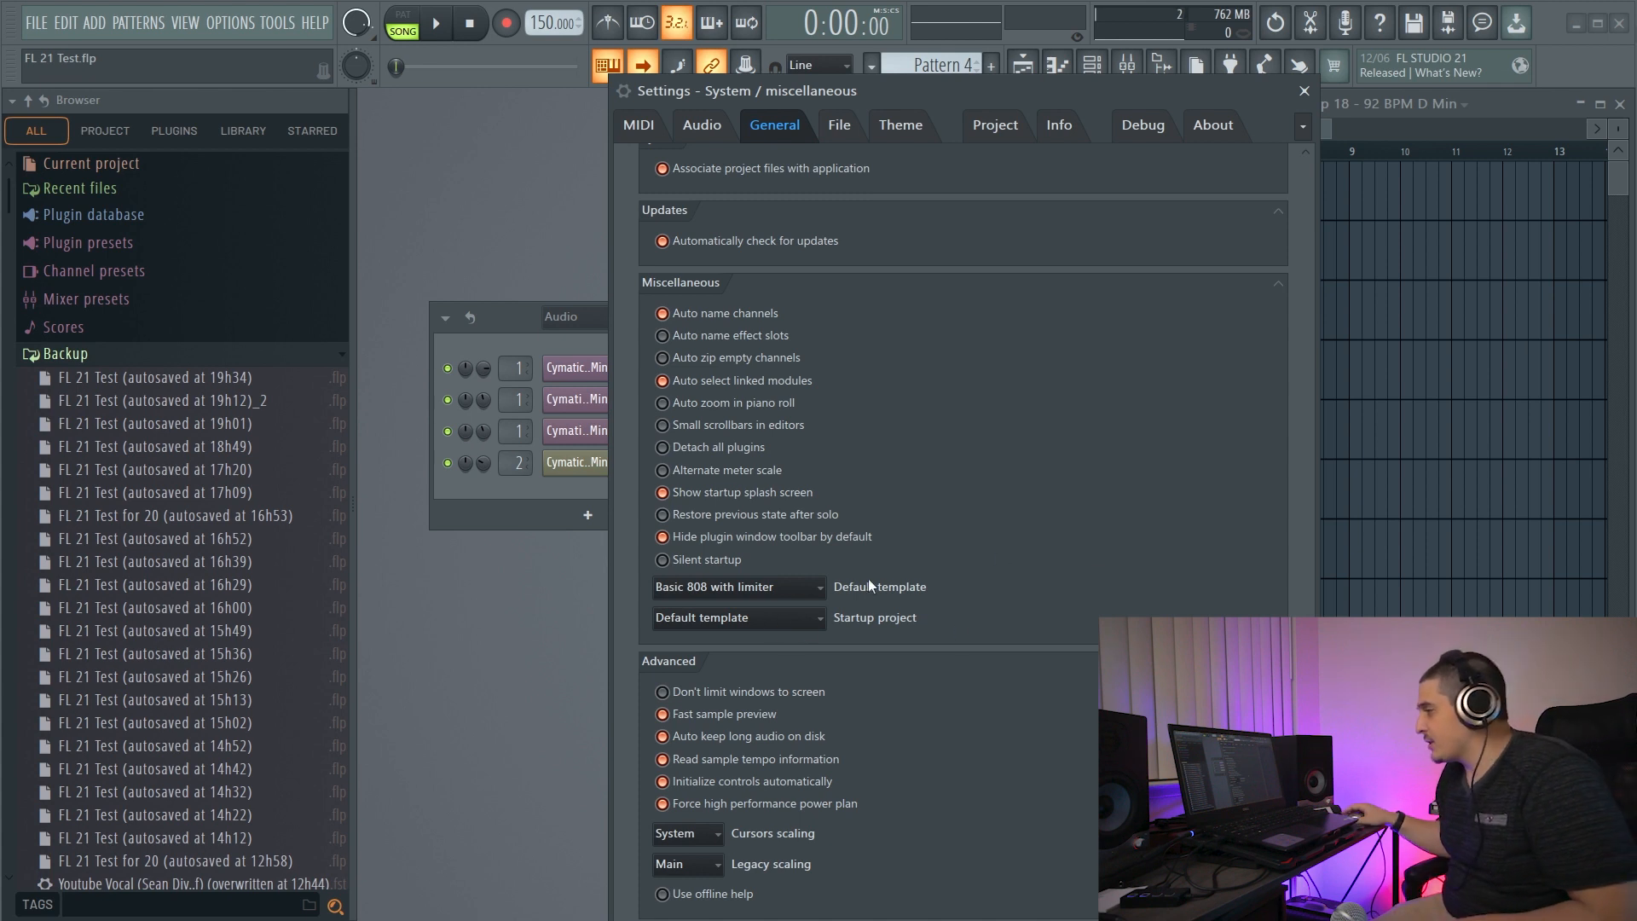
click(786, 618)
click(776, 675)
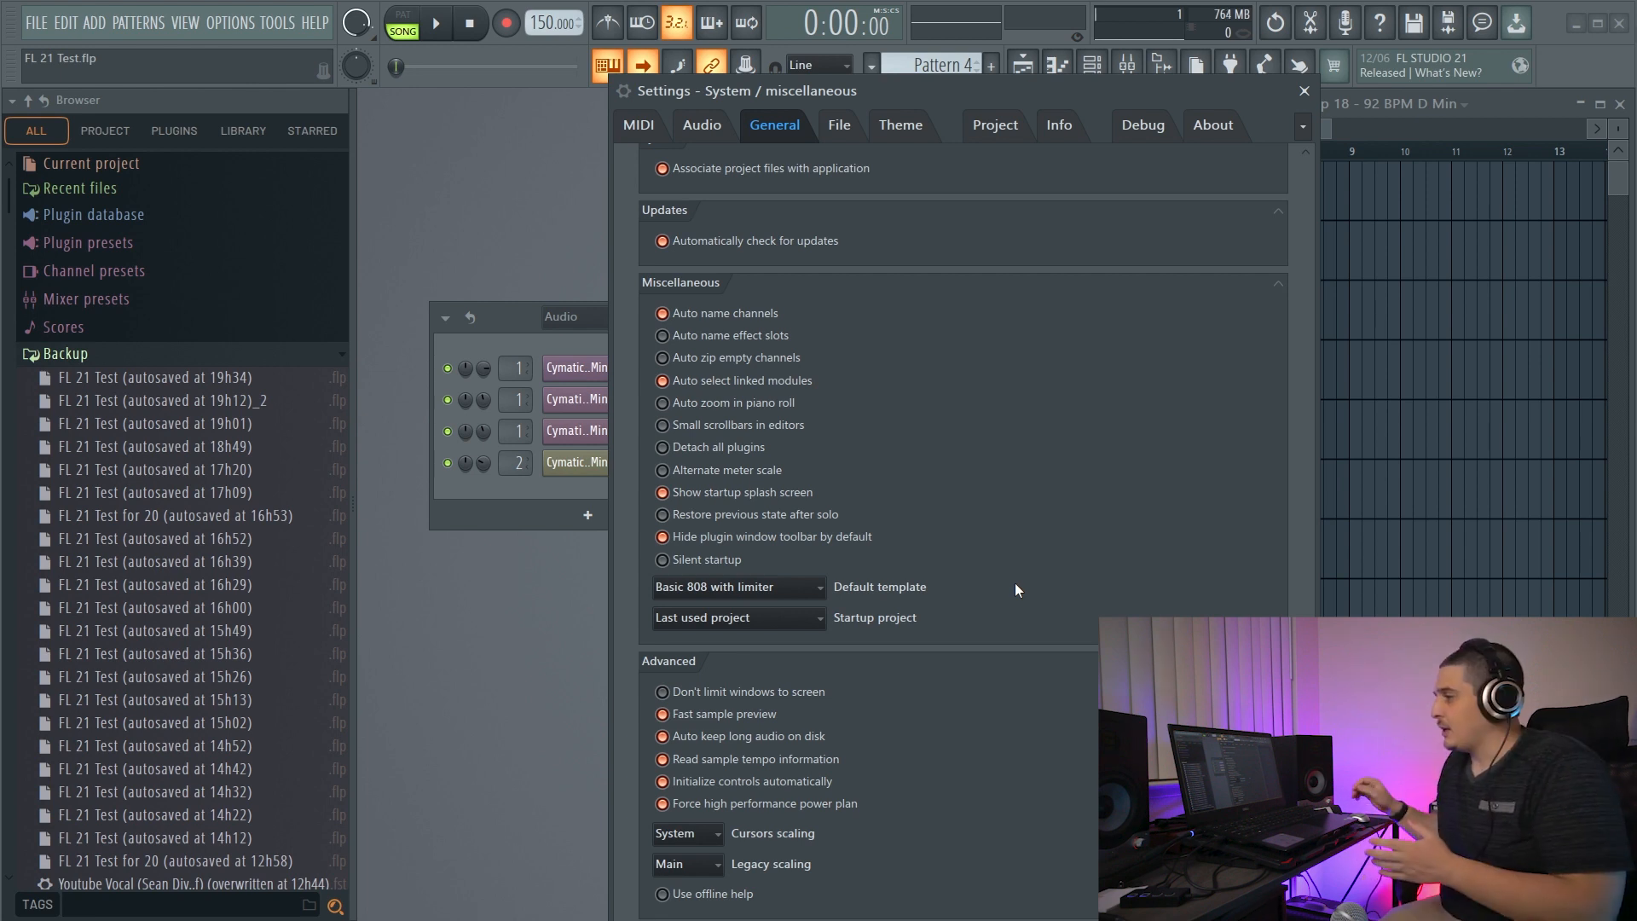
click(780, 617)
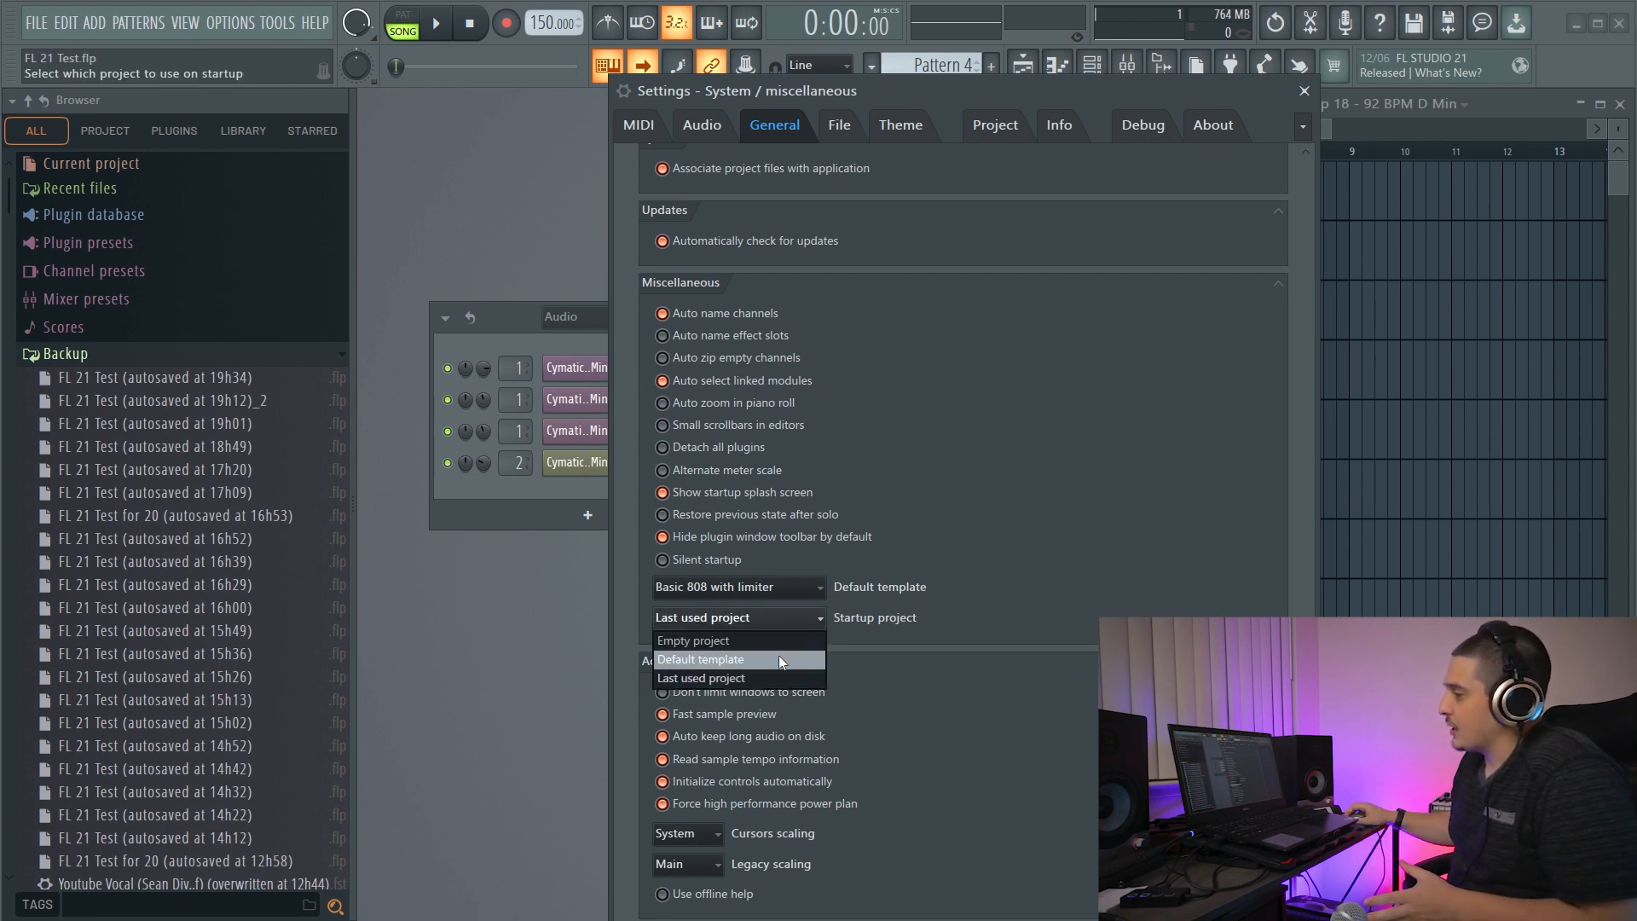
click(780, 655)
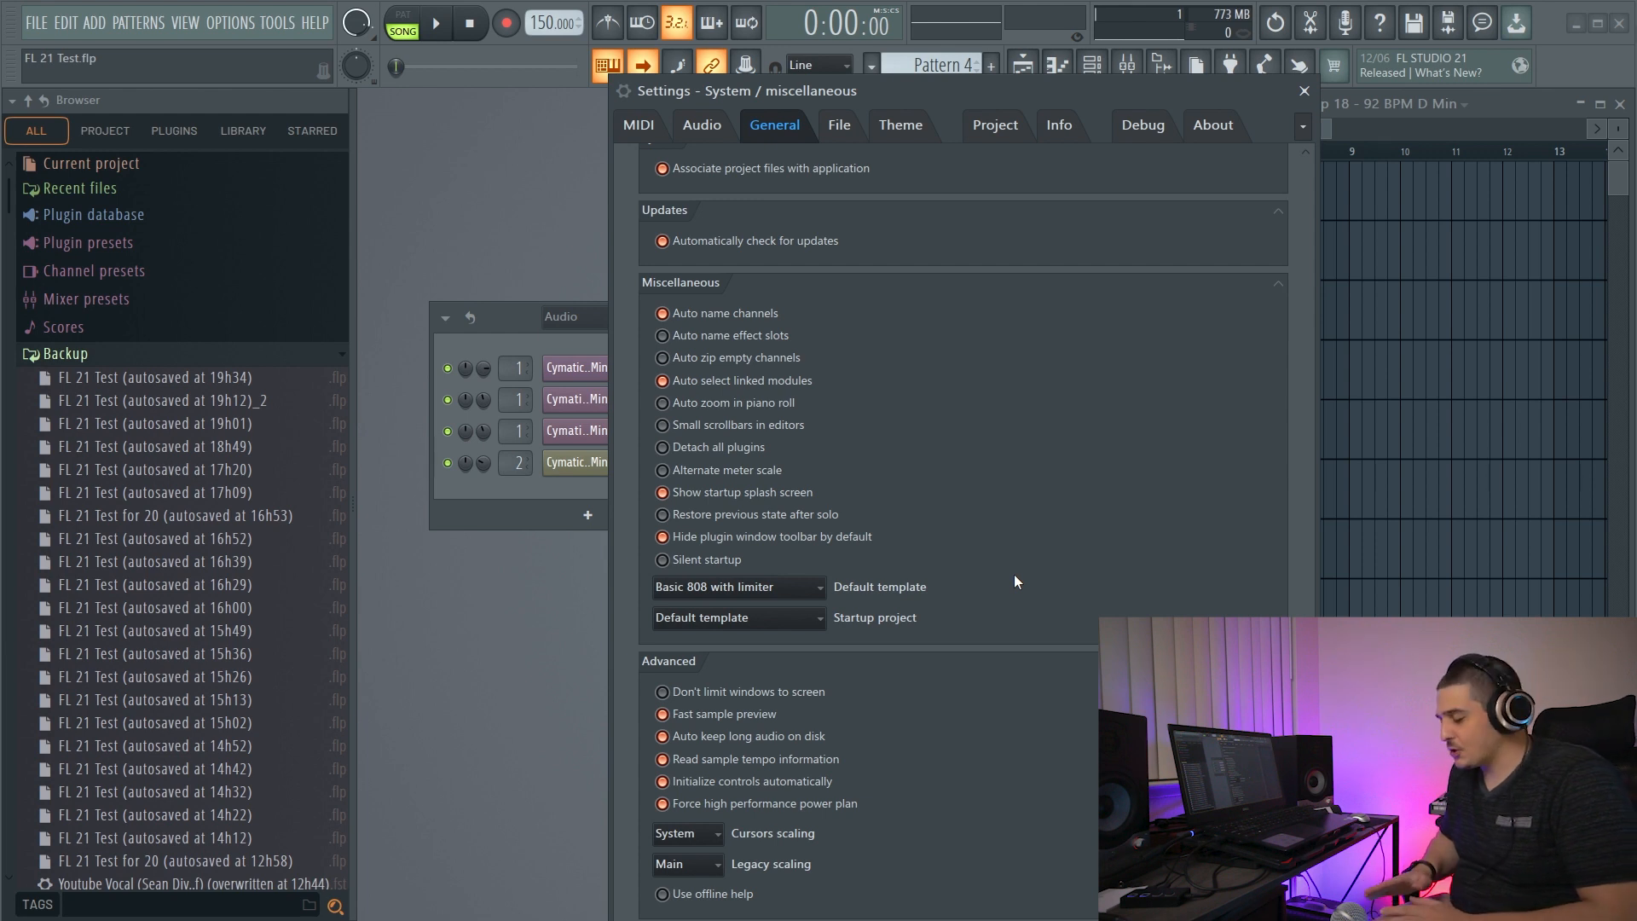
In the audio settings, assign the metronome to mixer track 3 and adjust the browser preview track.
click(702, 125)
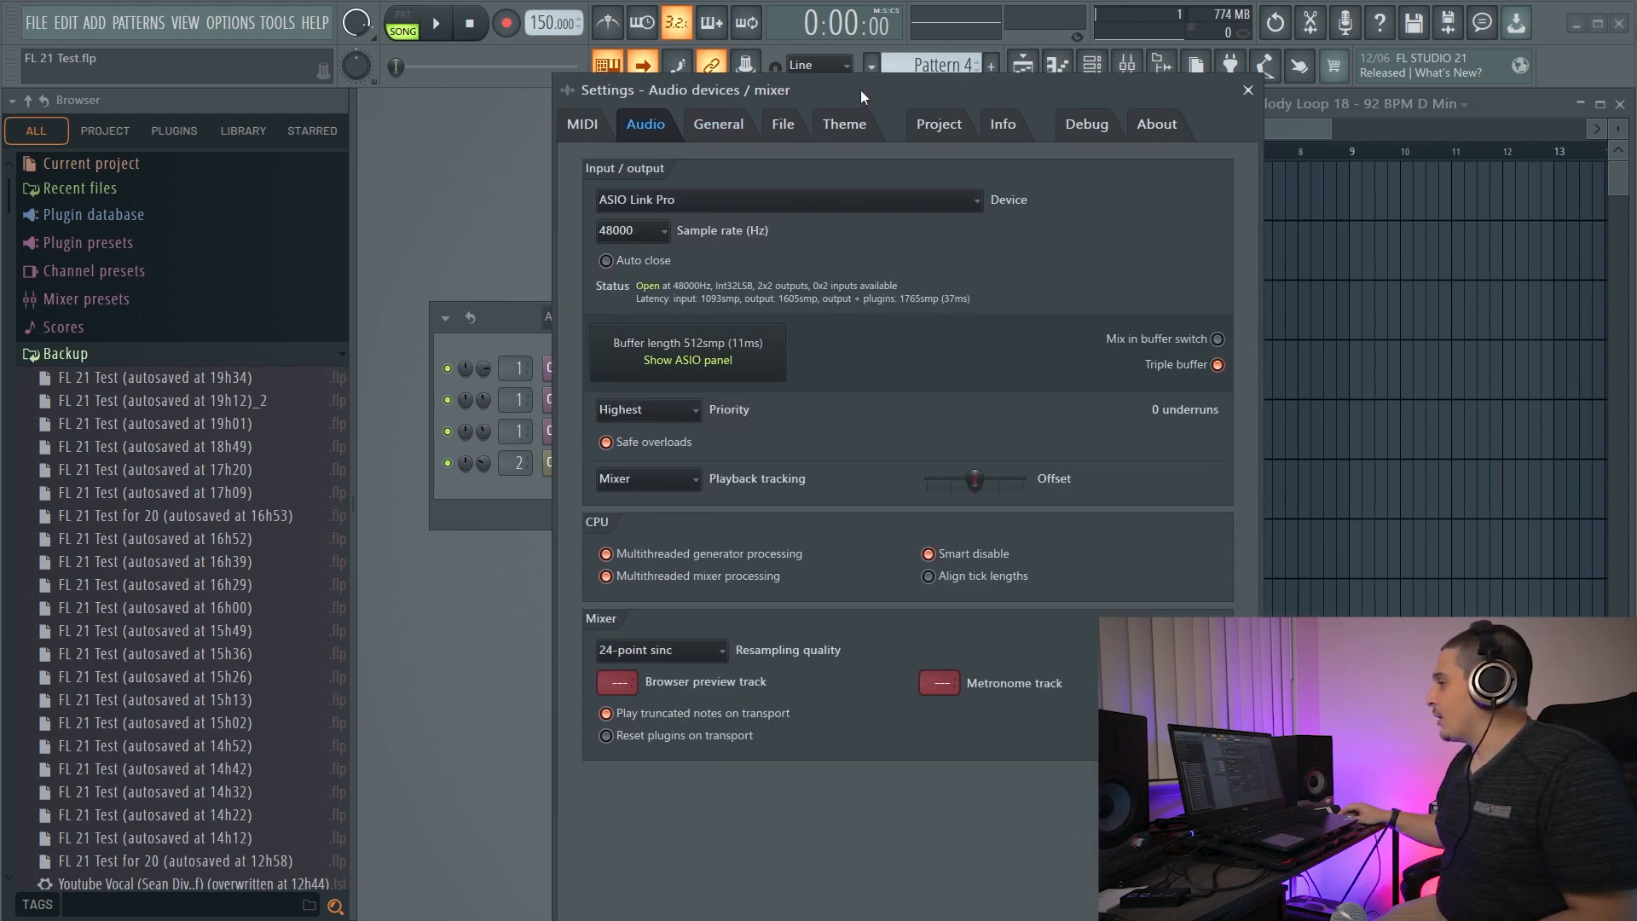
drag(861, 90, 788, 41)
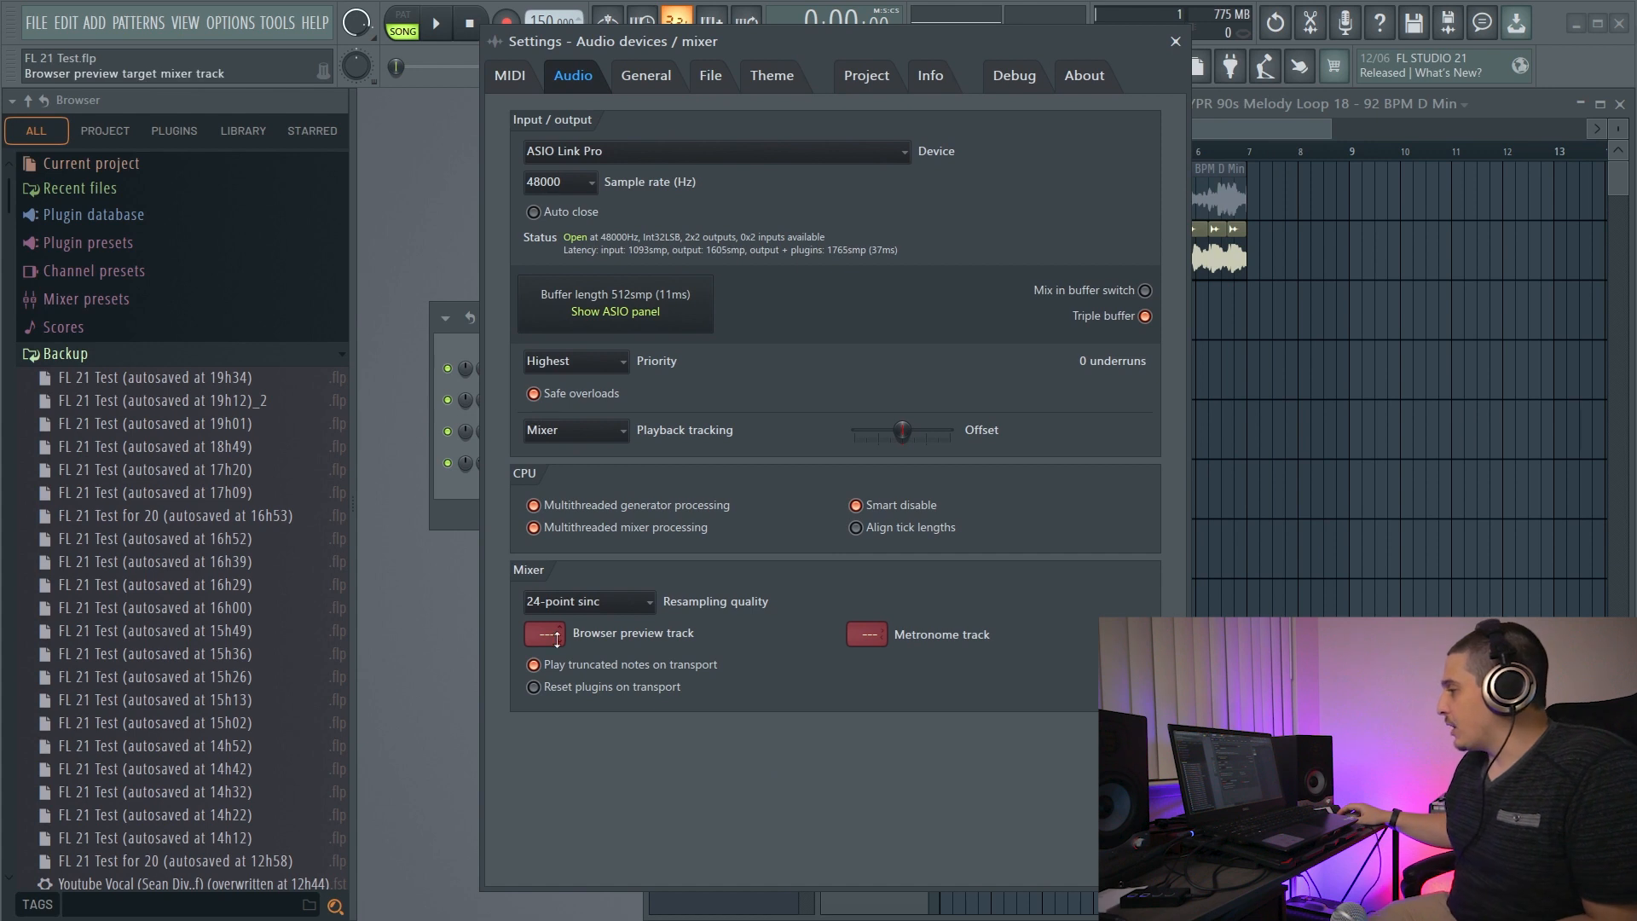
click(877, 646)
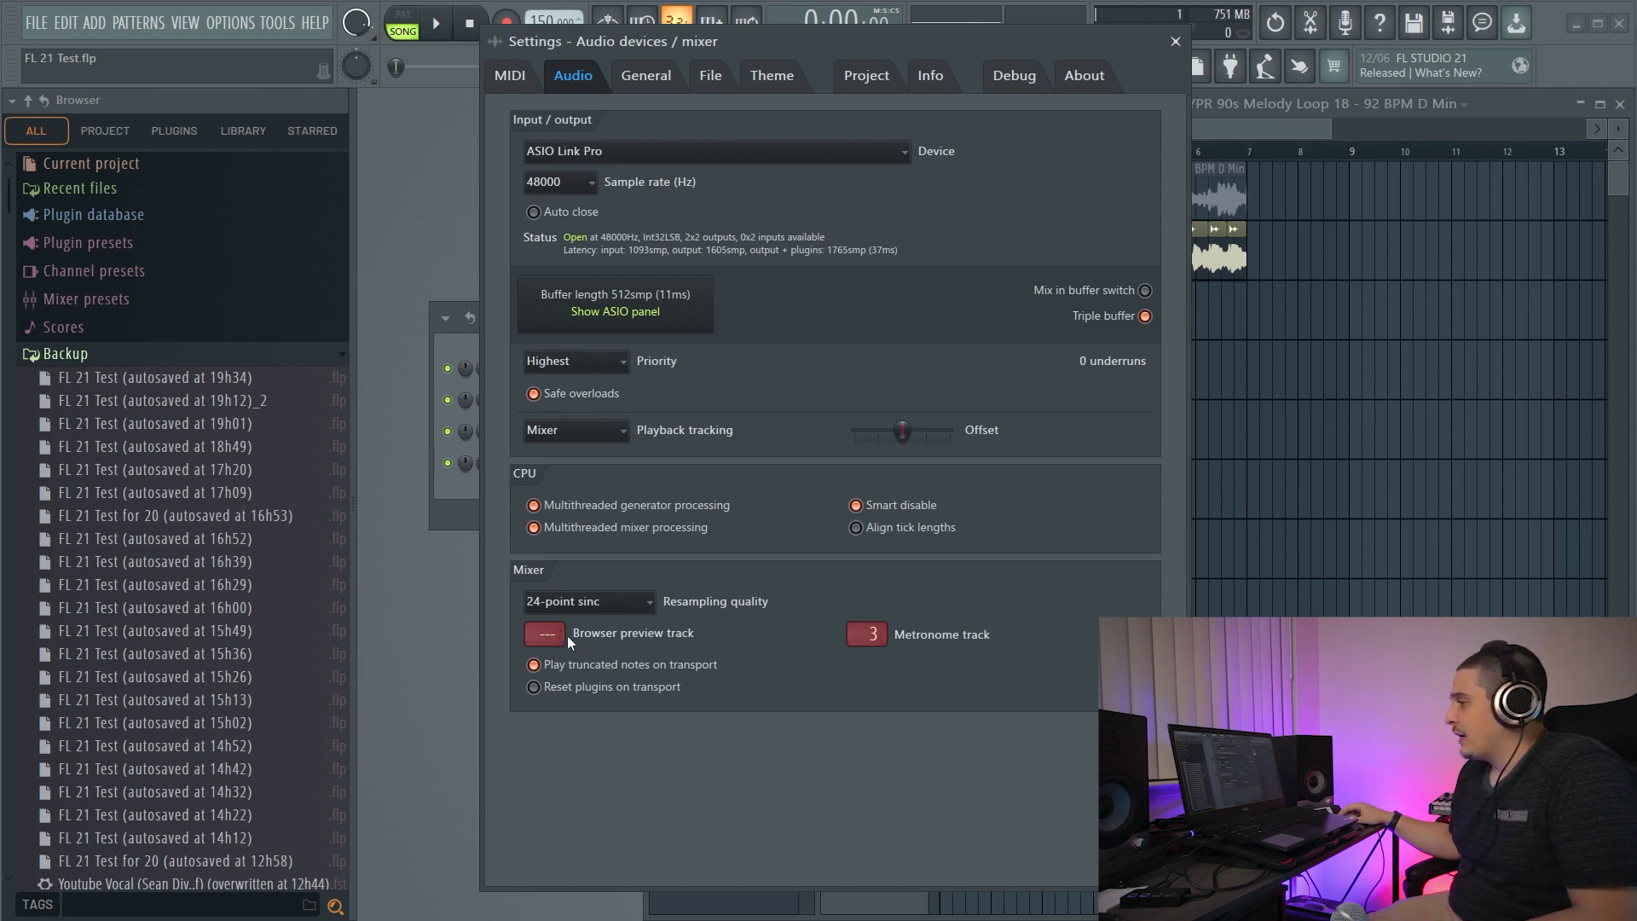
drag(565, 636, 565, 631)
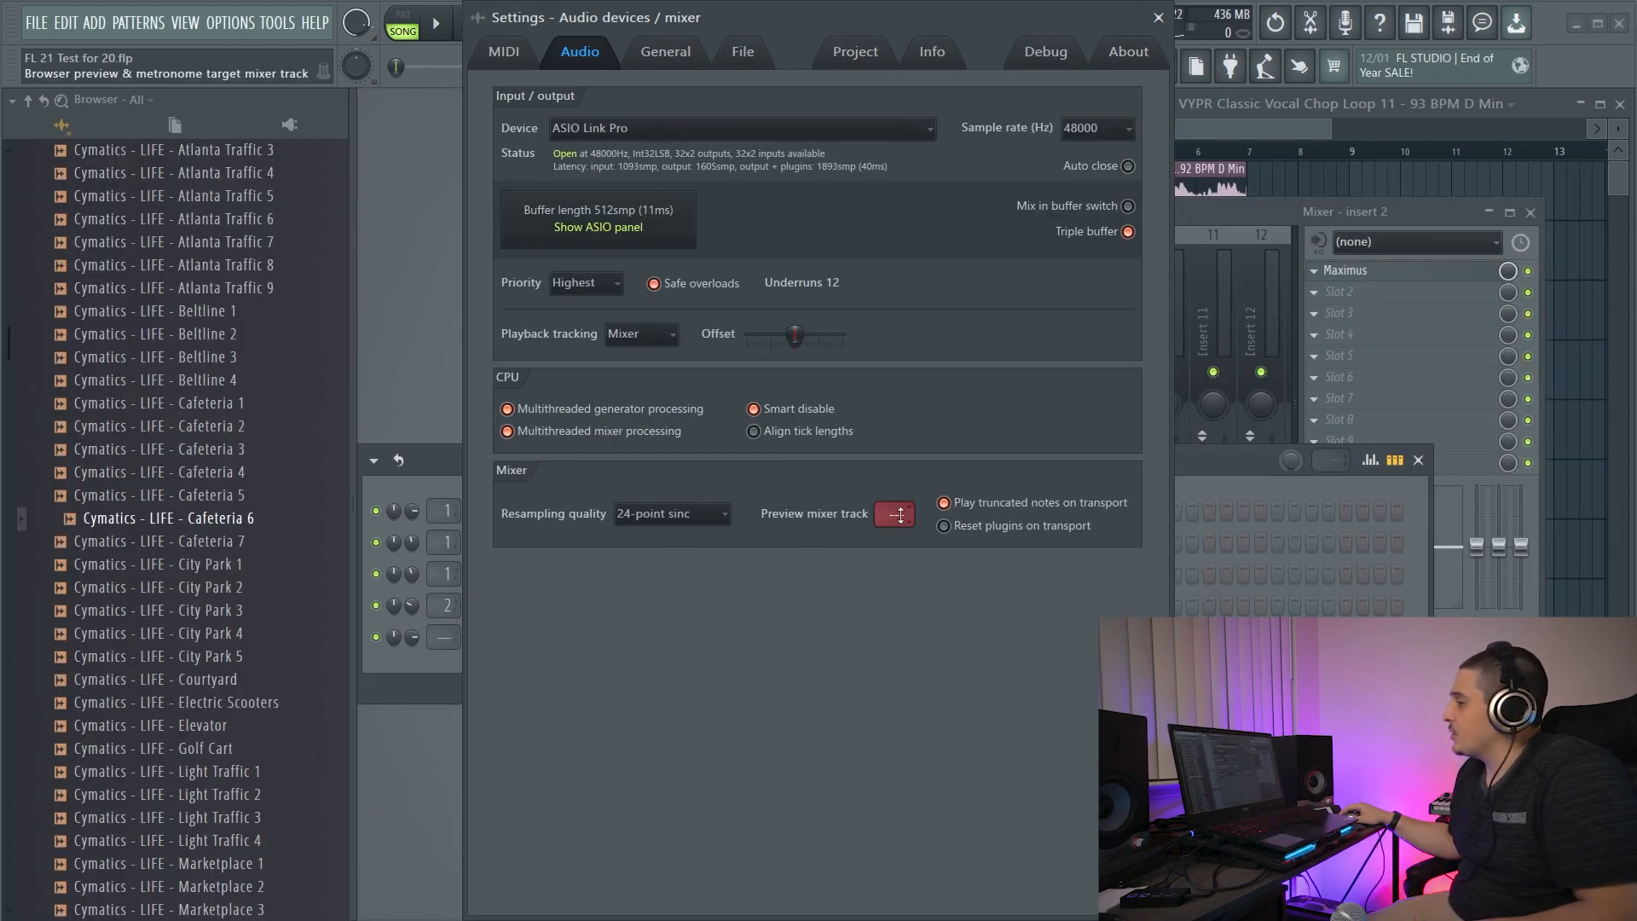
In FL Studio 20's audio settings, set the preview mixer track to 2.
drag(899, 514, 900, 508)
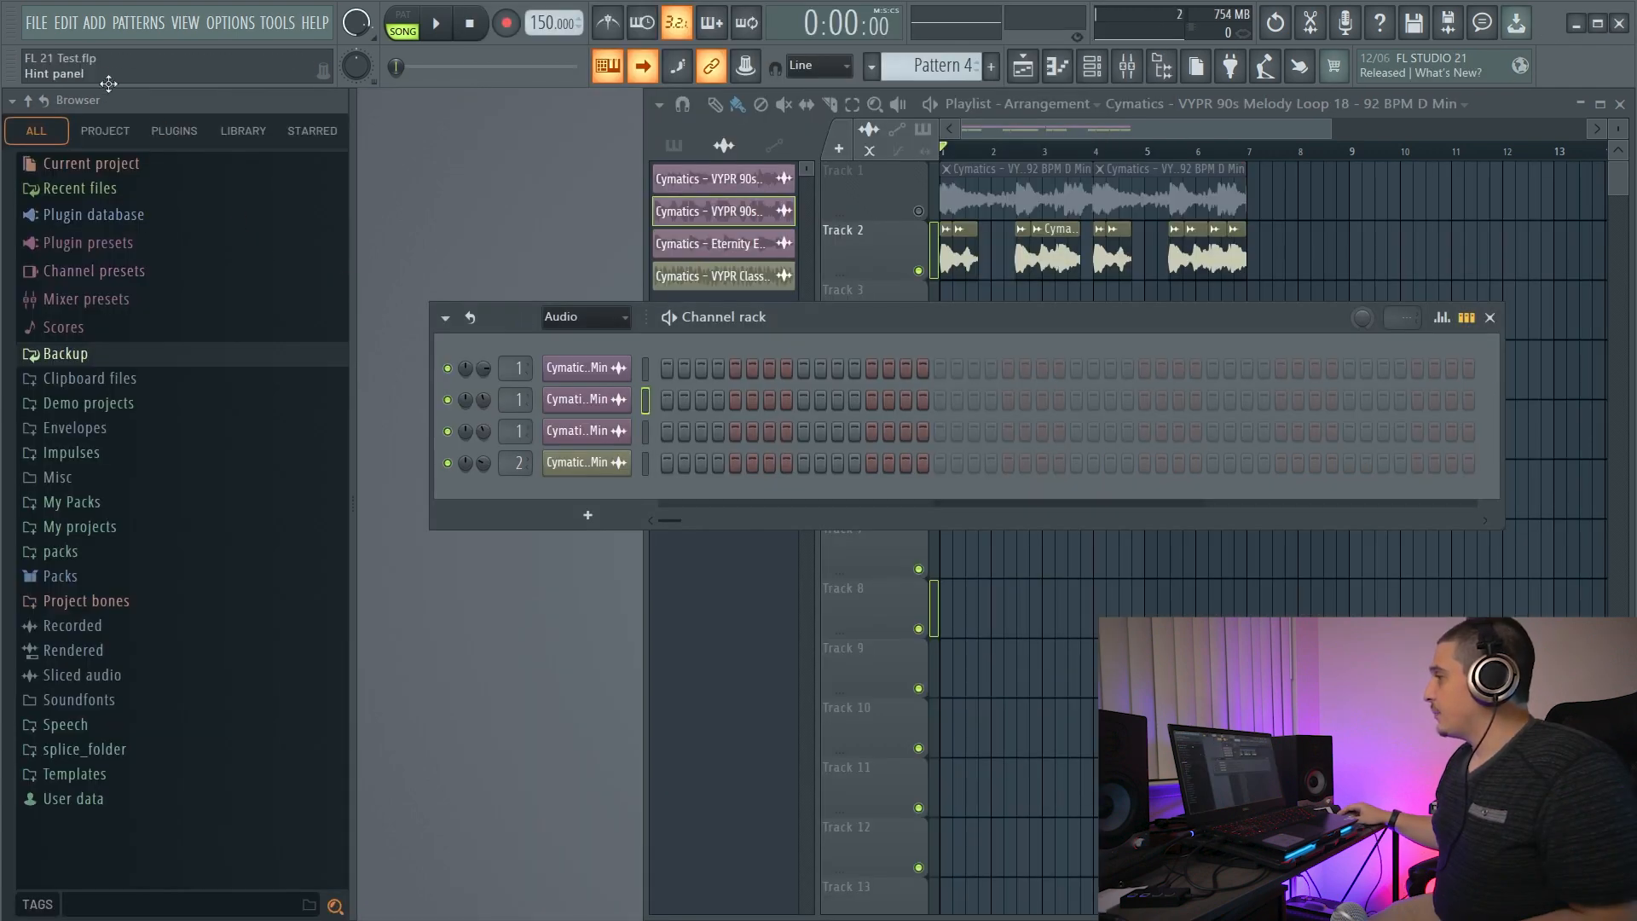
In FL Studio 21, export the full song as FL 21 Test.wav with files shown when complete, and reposition the resulting folder window.
click(36, 22)
mouse_move(98, 218)
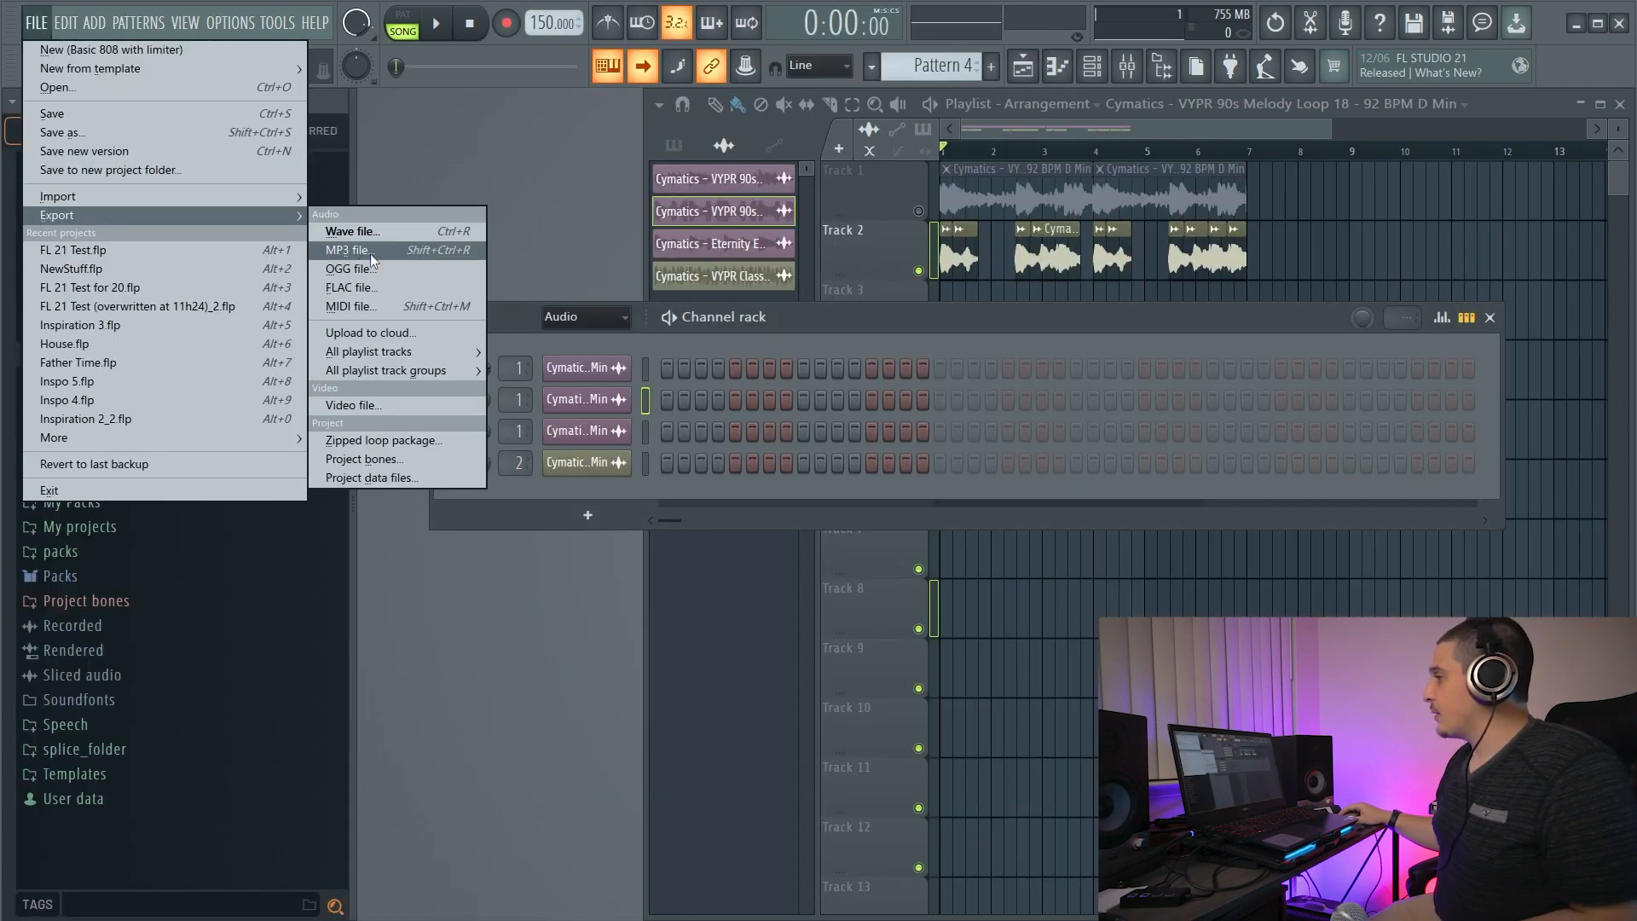
click(341, 216)
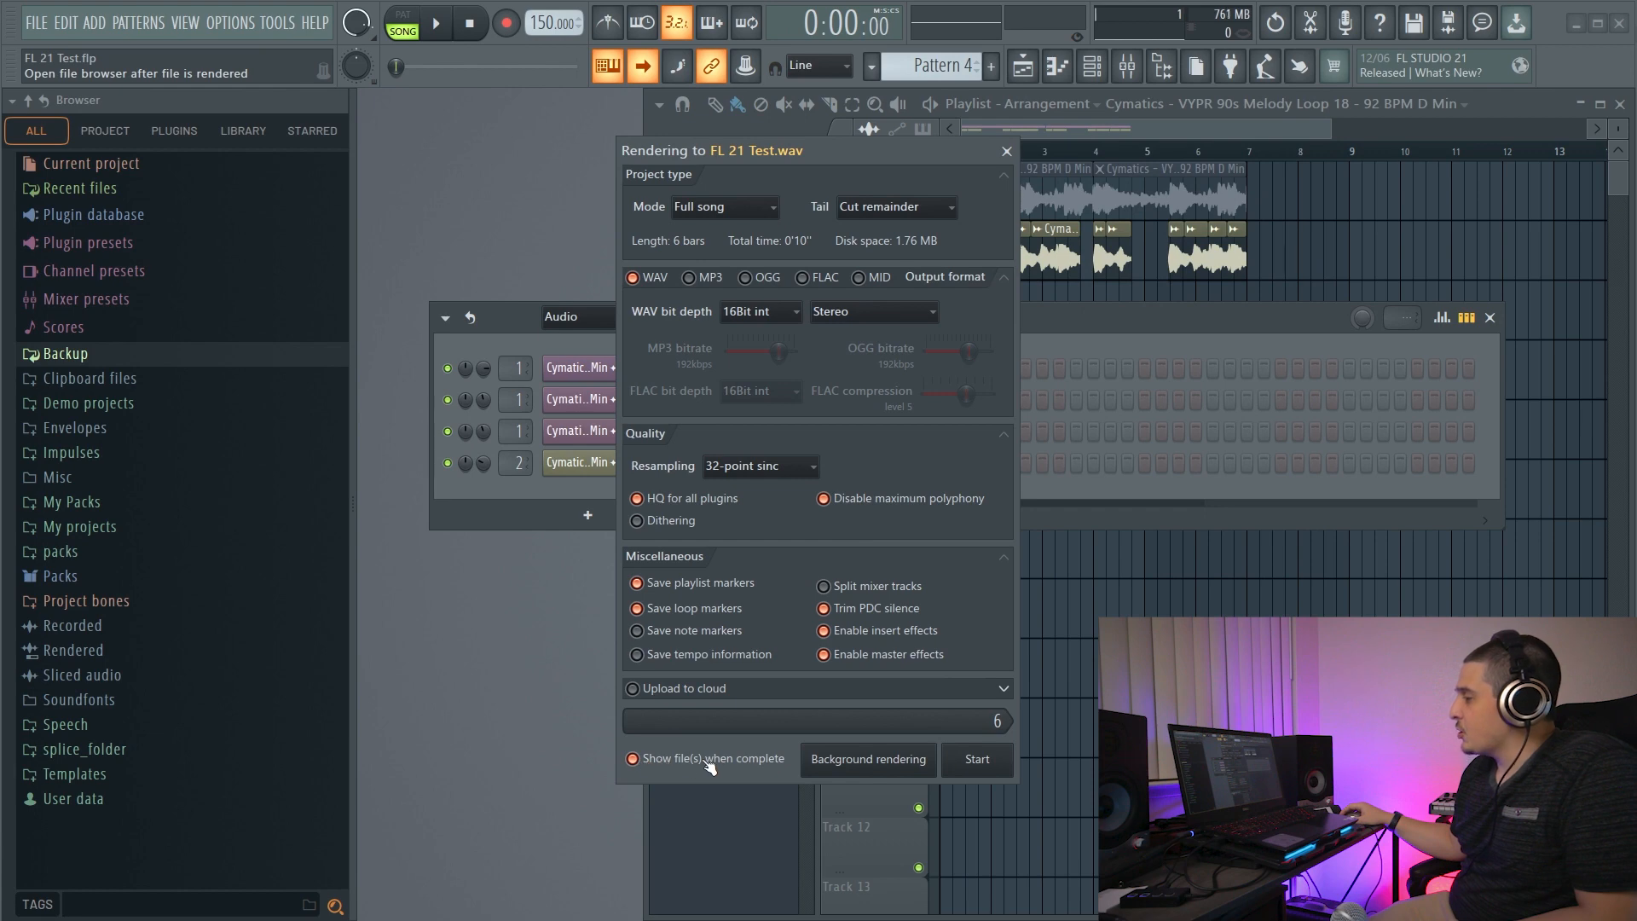
click(977, 759)
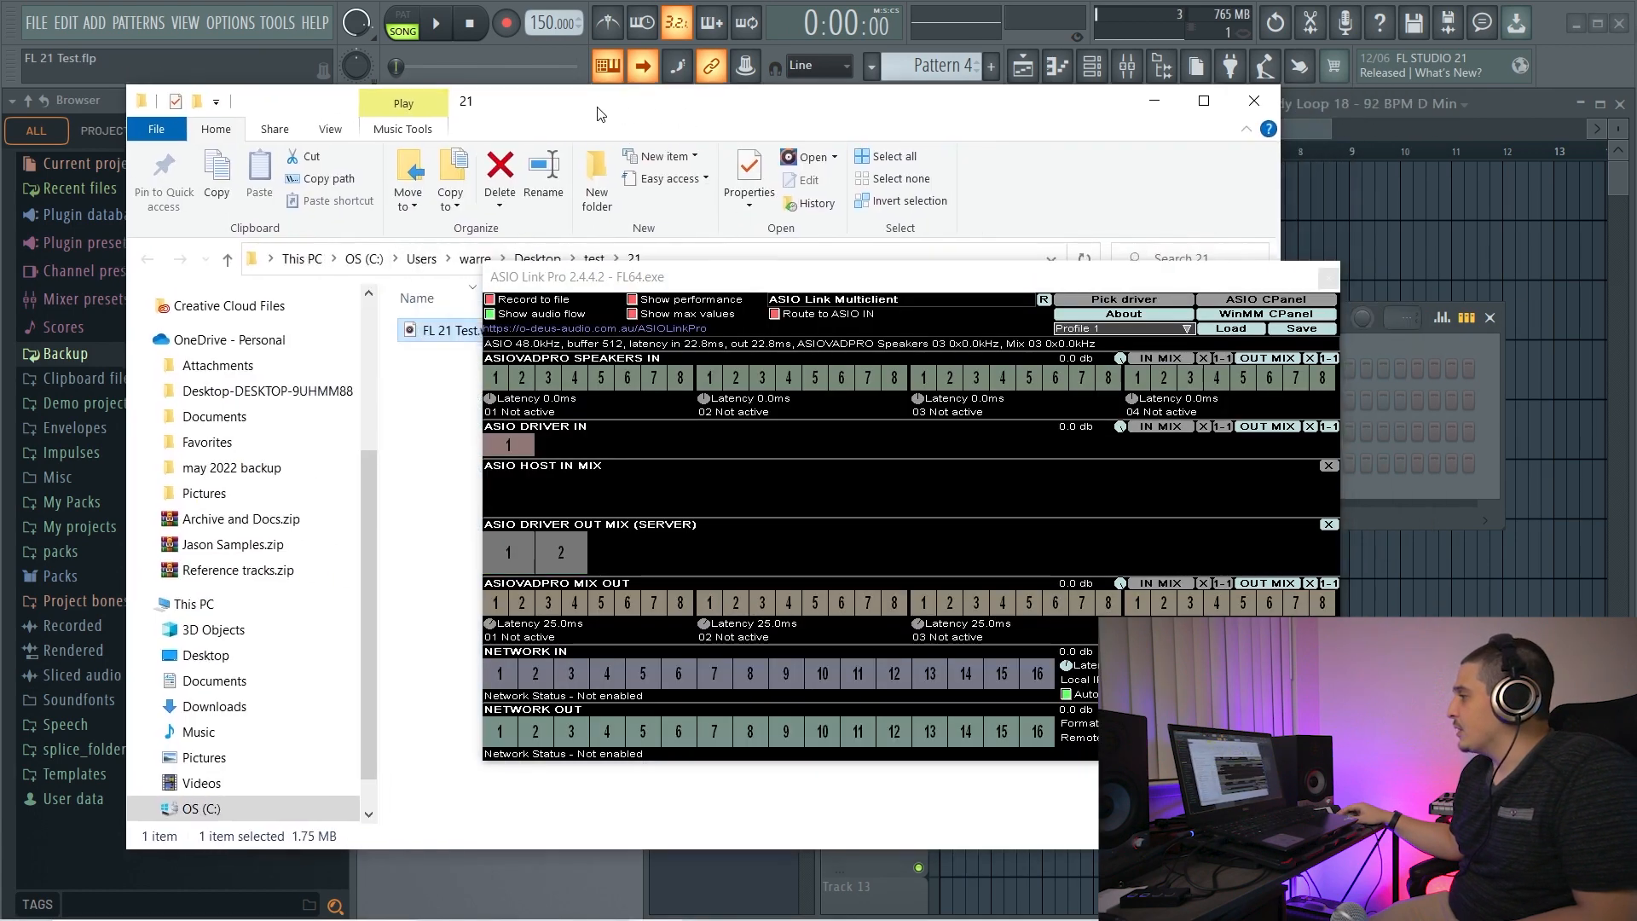
drag(601, 114, 727, 142)
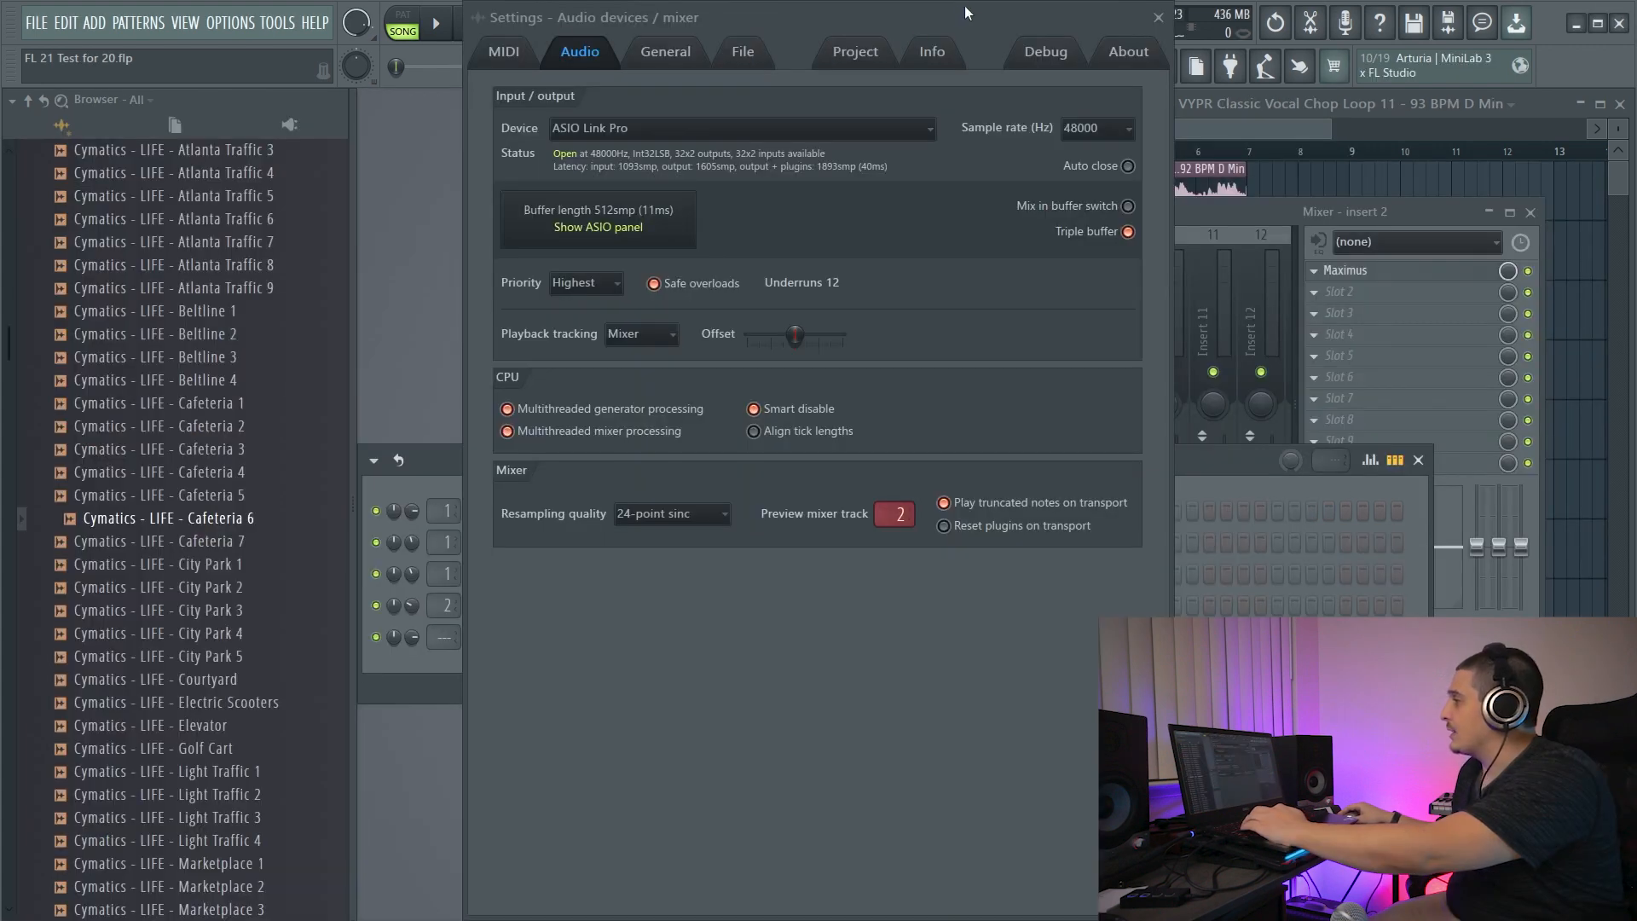
Leave the audio settings, export the project as FL 21 Test for 20.wav, and close the folder holding the exported file.
click(1158, 17)
click(36, 23)
mouse_move(154, 201)
click(358, 212)
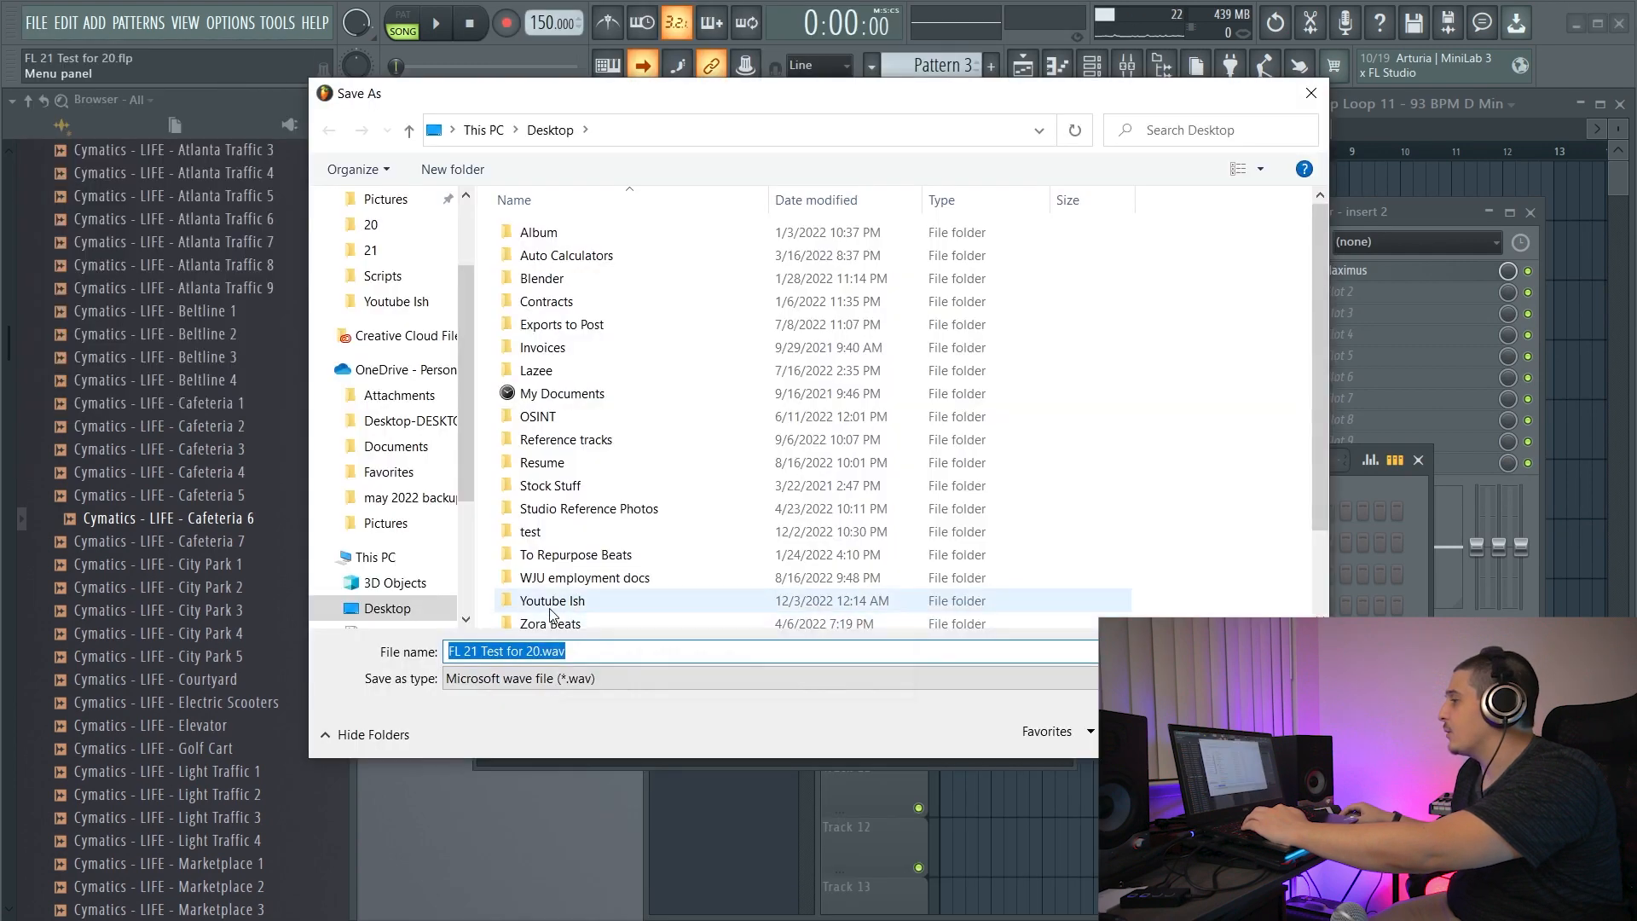
key(Return)
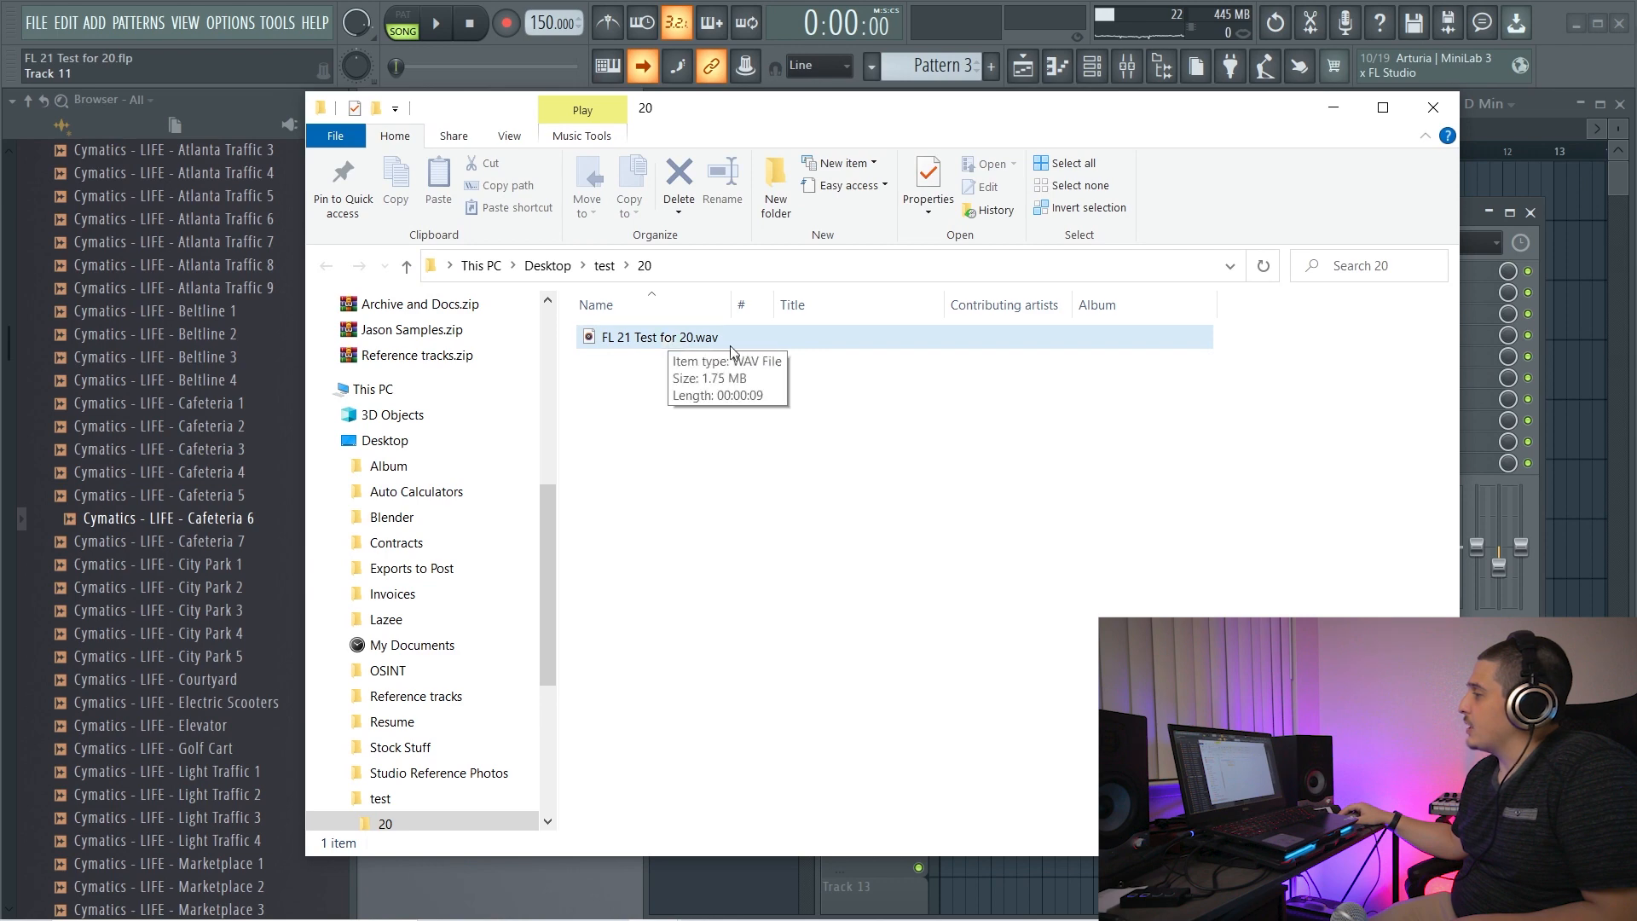
click(1432, 113)
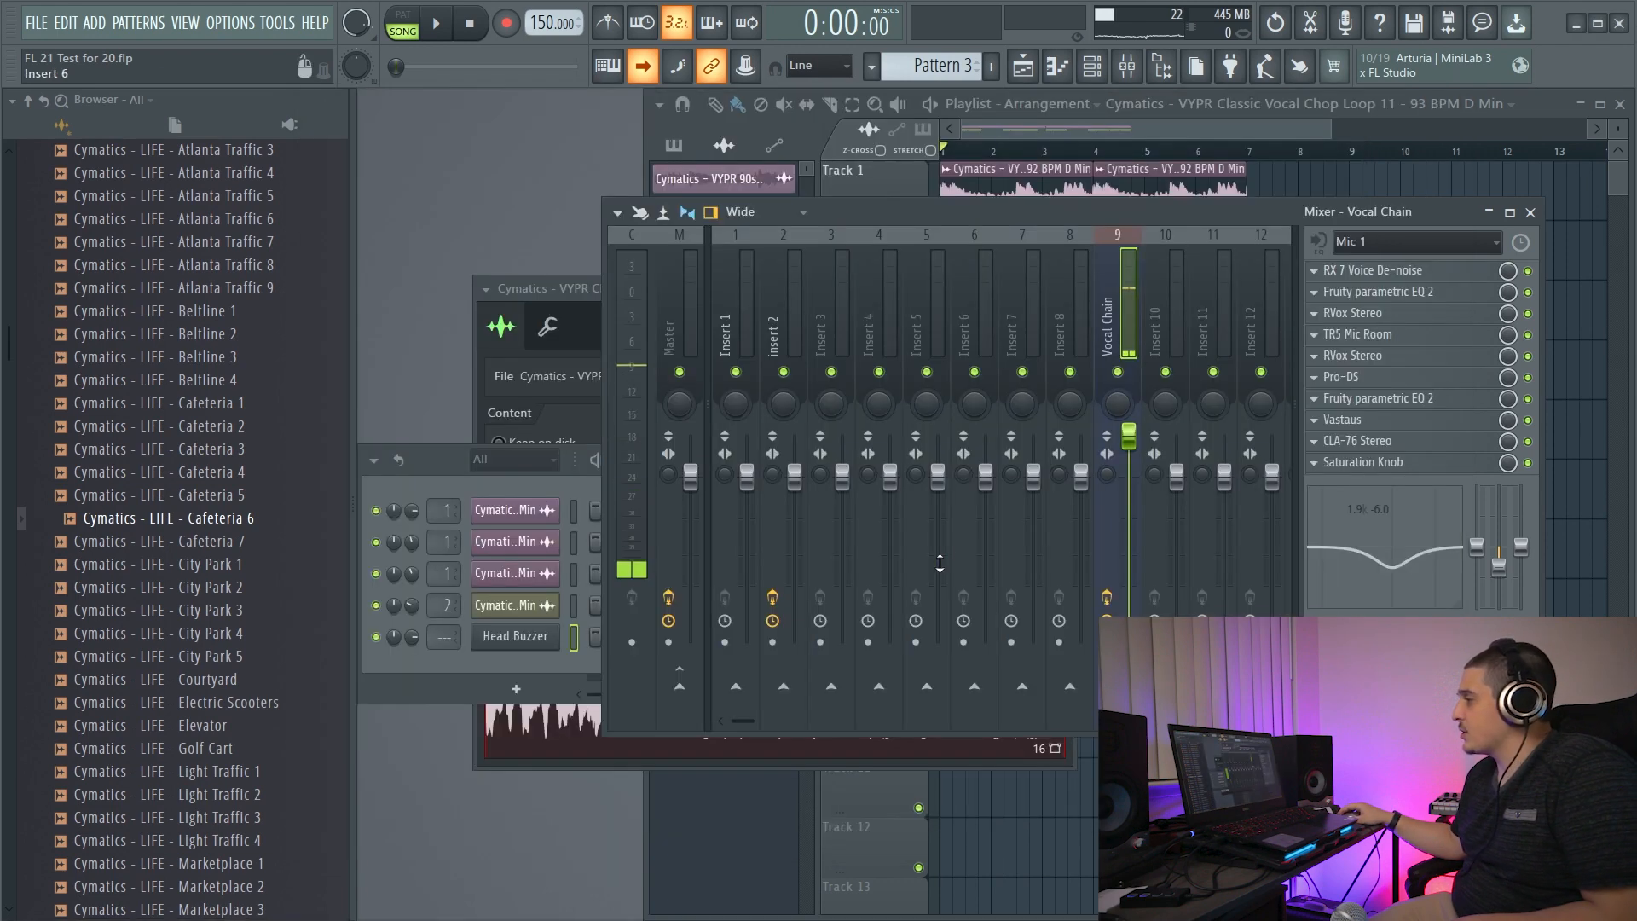
Switch to FL Studio 21, convert the 3x Osc channel into a Patcher instance, and arrange its map and plugin windows.
click(1020, 900)
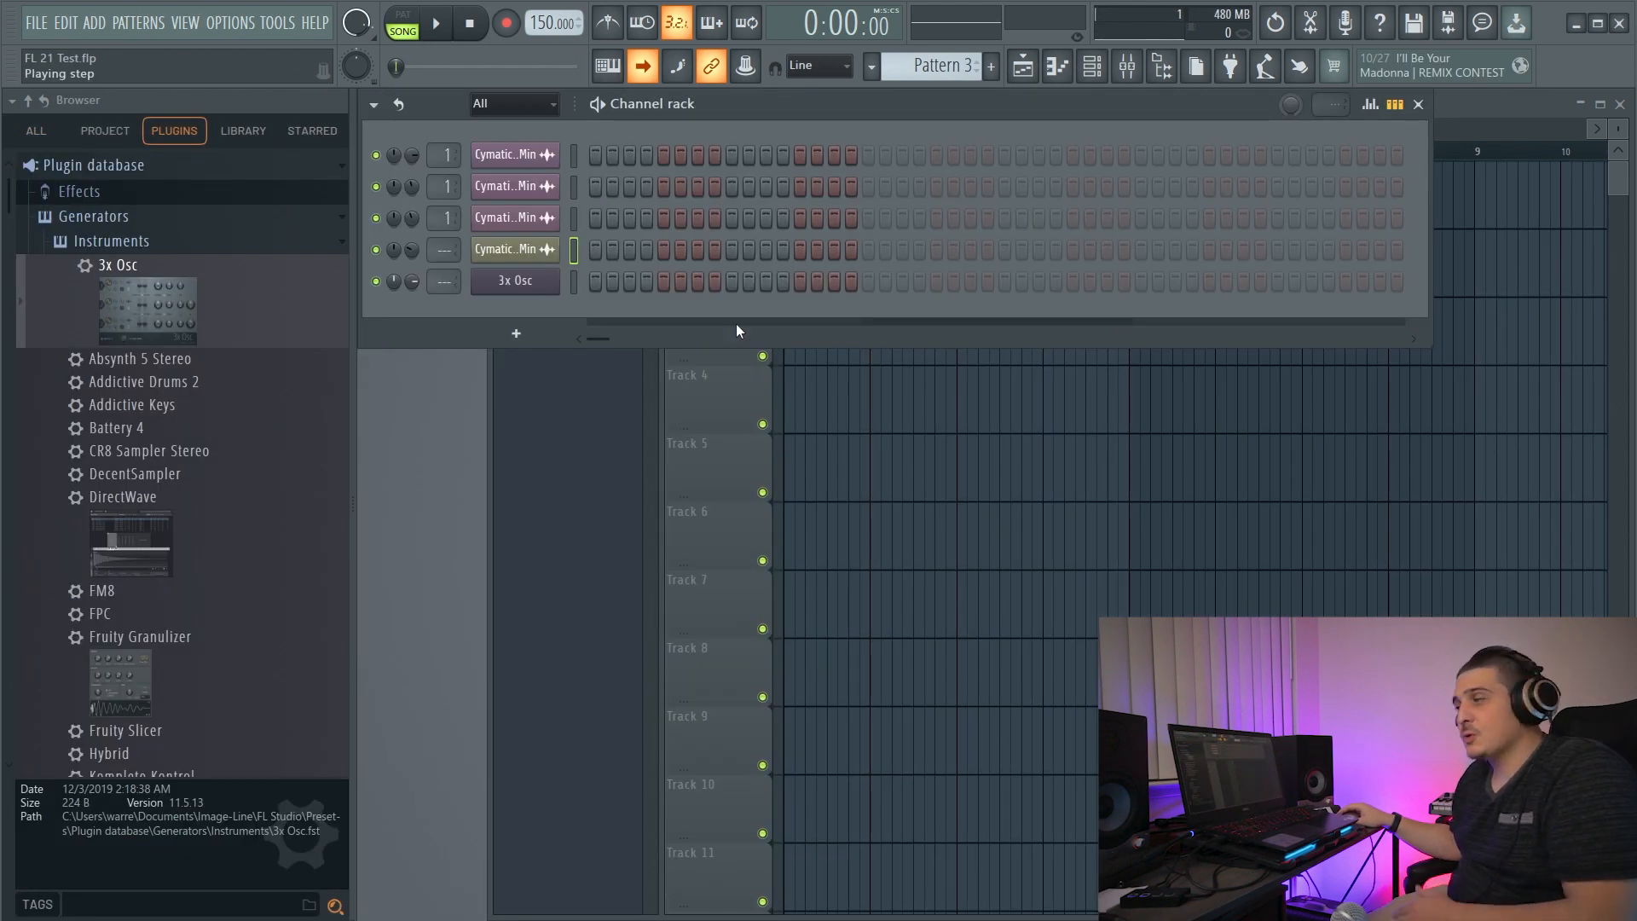
right_click(530, 283)
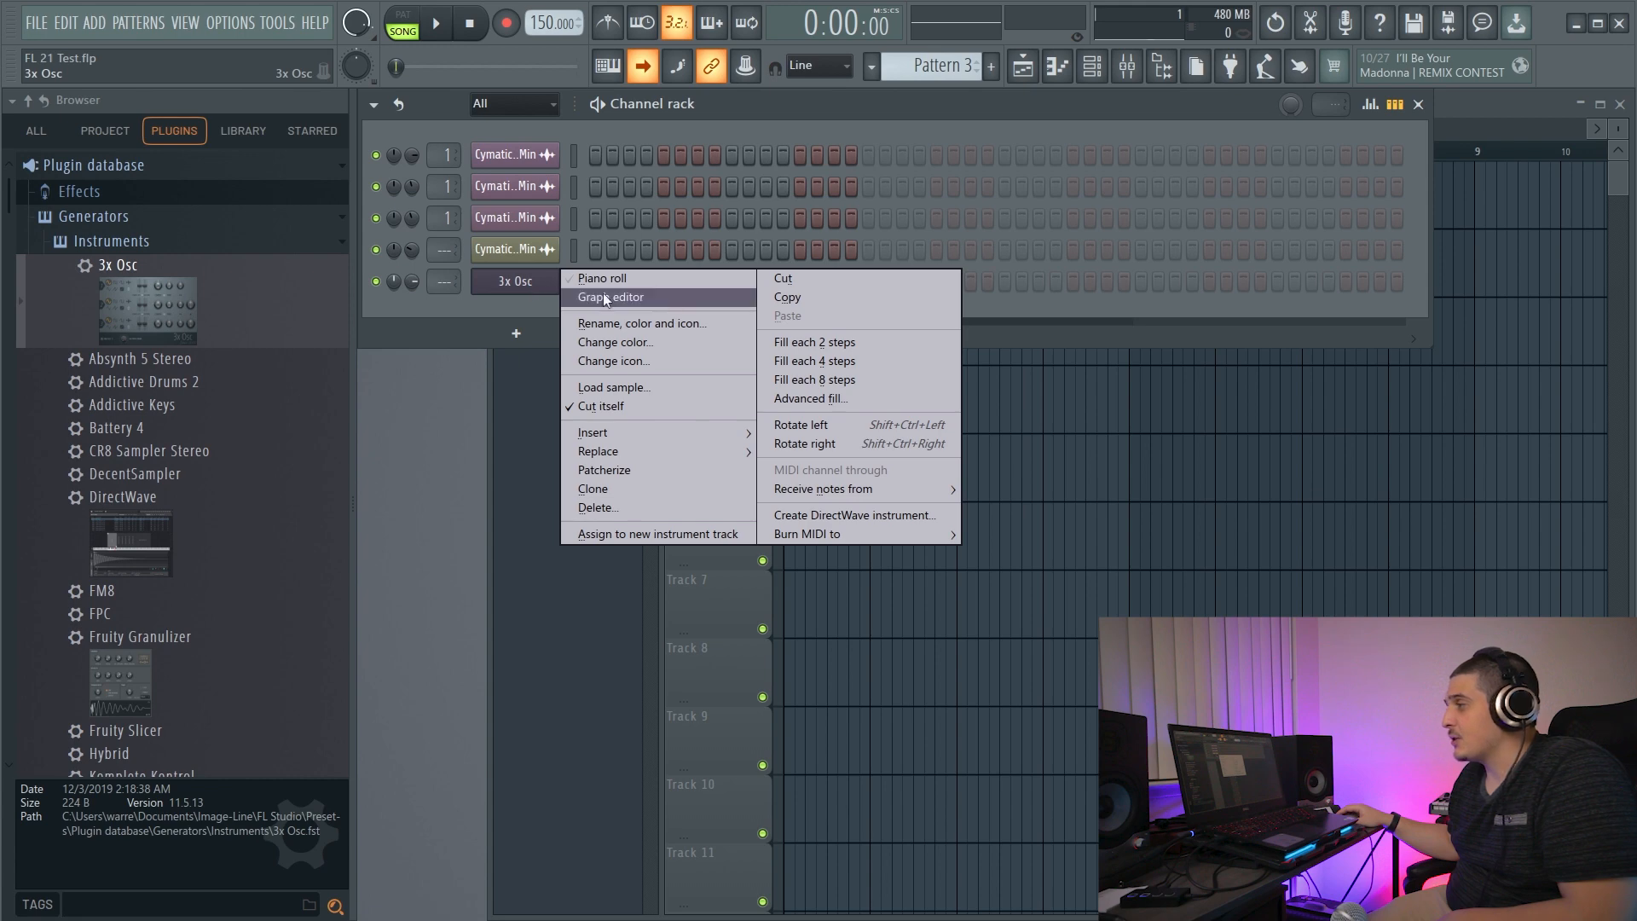
click(670, 467)
drag(758, 249, 1111, 576)
drag(828, 221, 706, 147)
drag(1096, 585, 1215, 564)
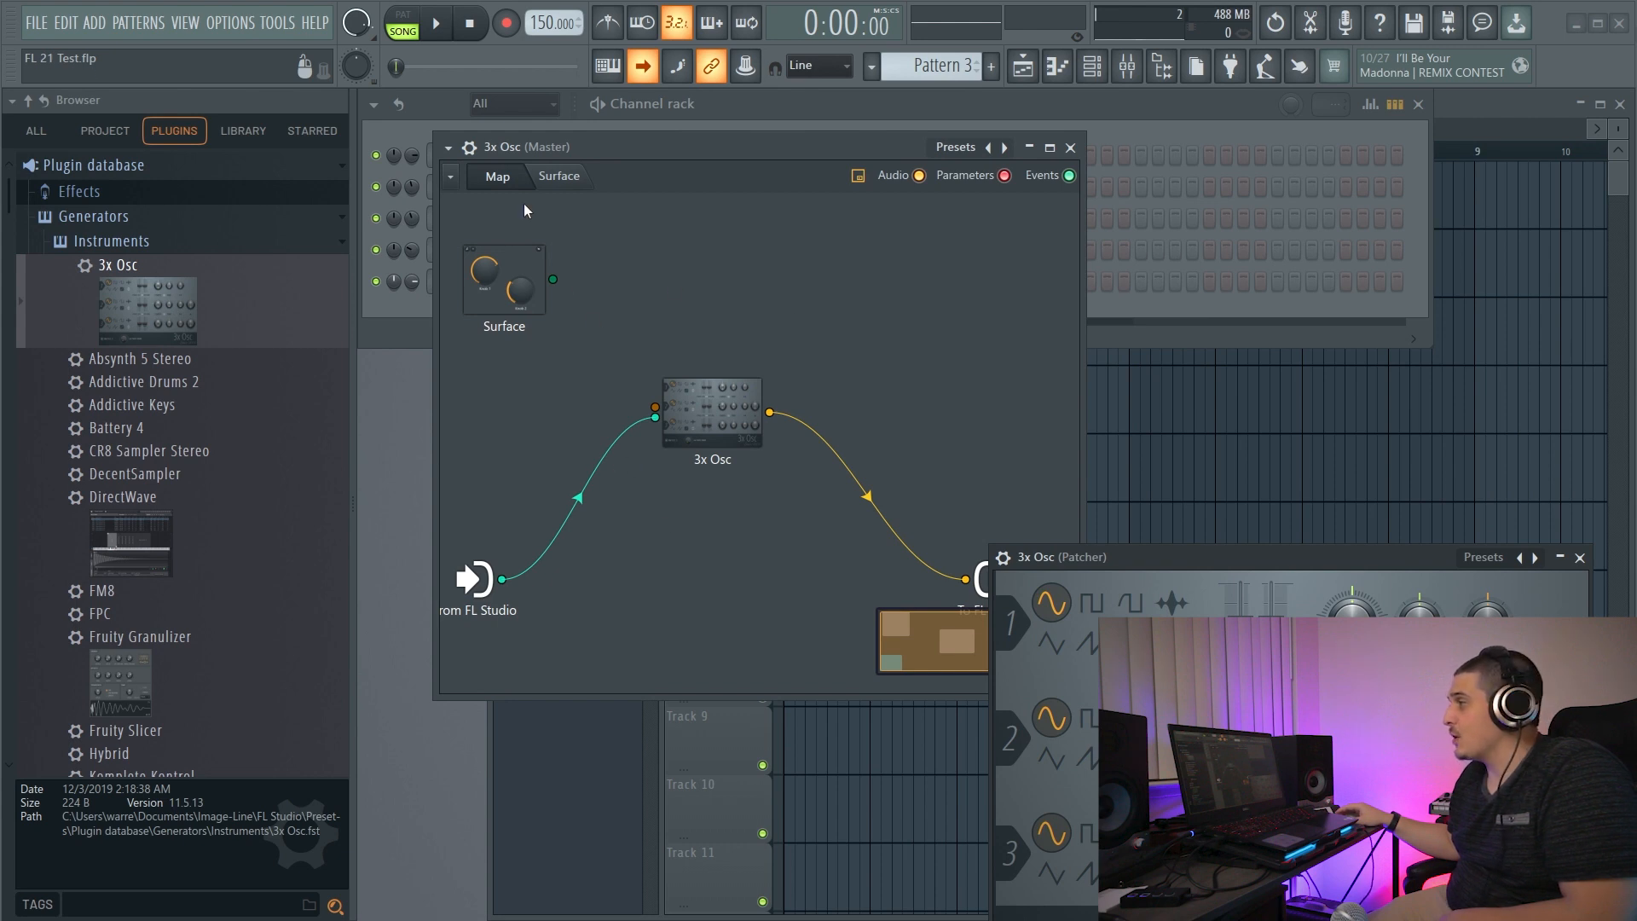
mouse_move(622, 150)
mouse_down()
mouse_move(763, 229)
mouse_move(631, 125)
mouse_up()
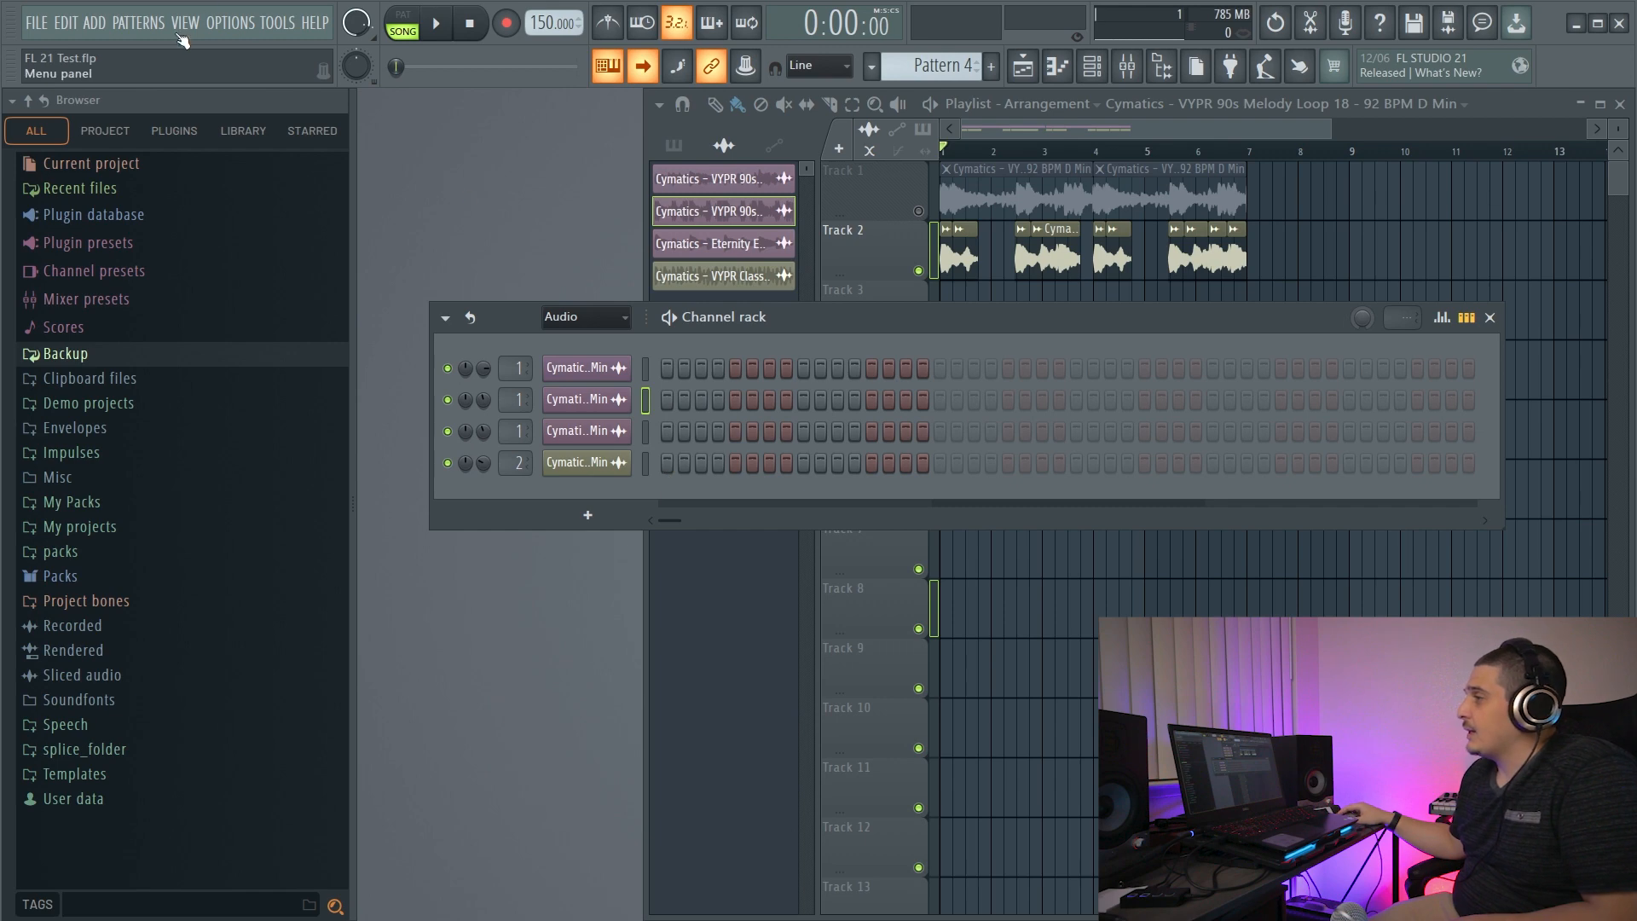
Show the touch keyboard and move it below the channel rack's header.
click(94, 23)
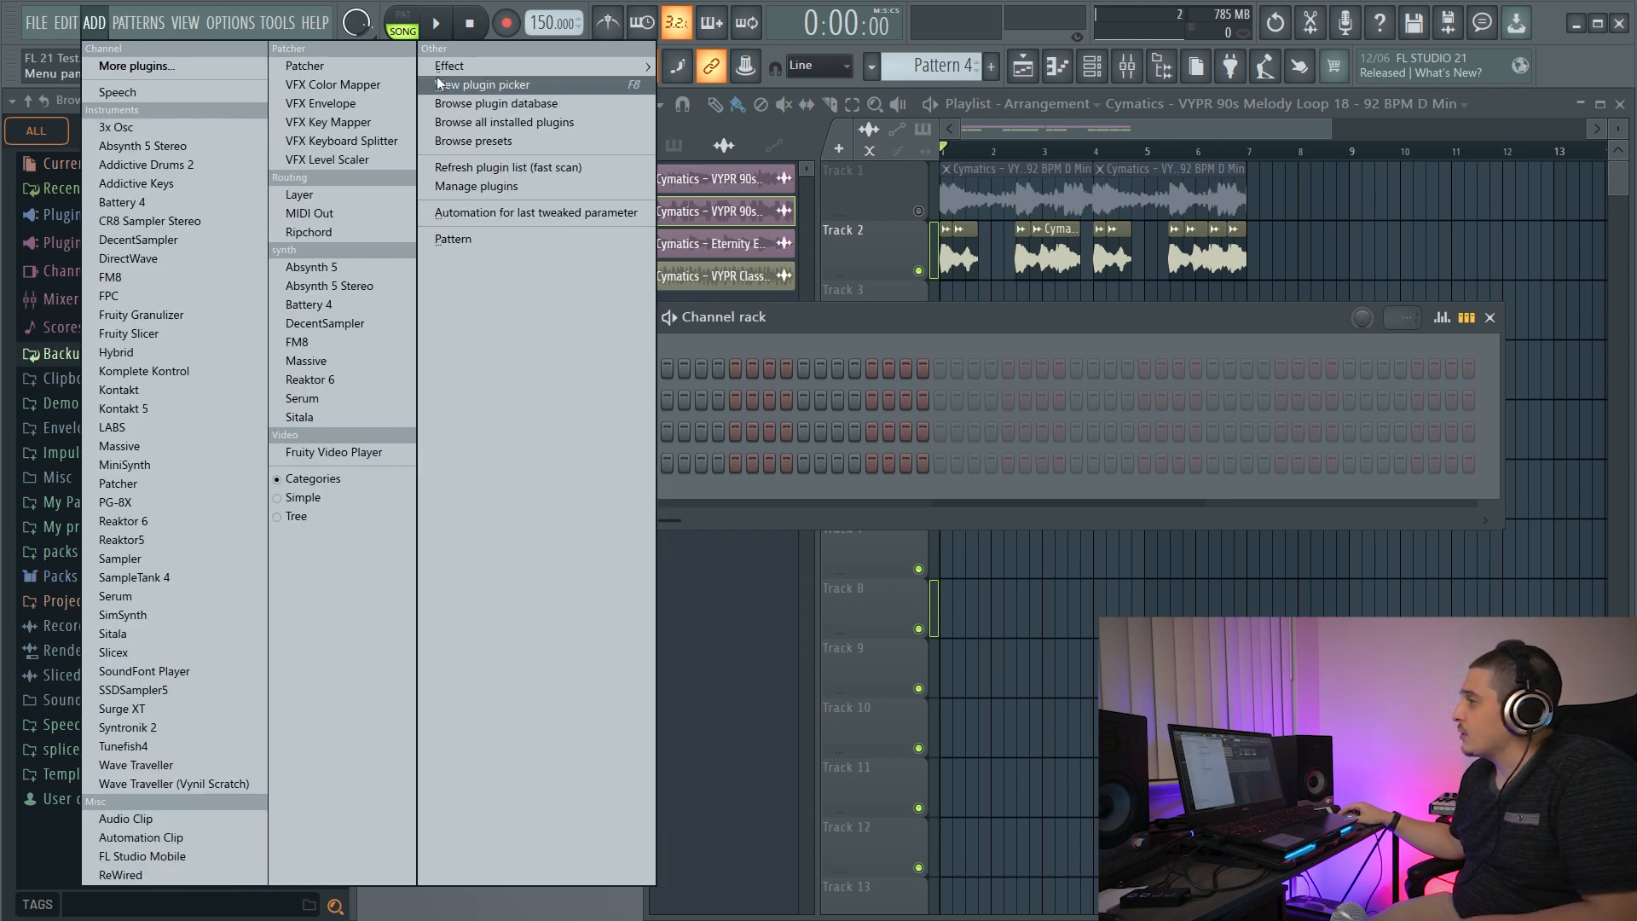
click(267, 217)
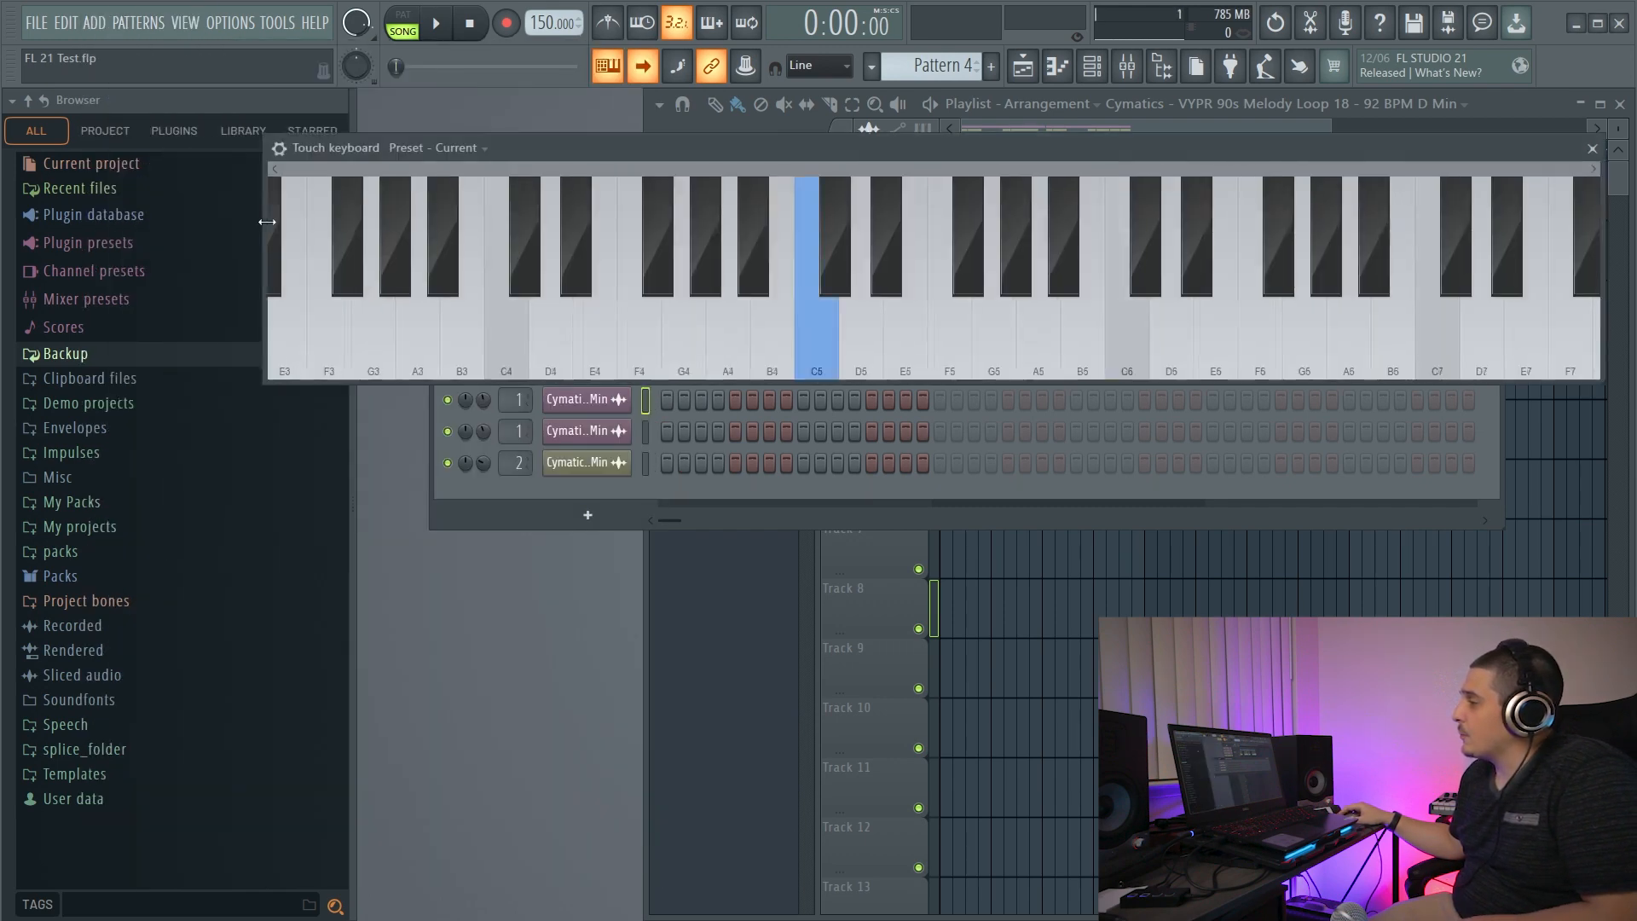
drag(652, 152, 706, 342)
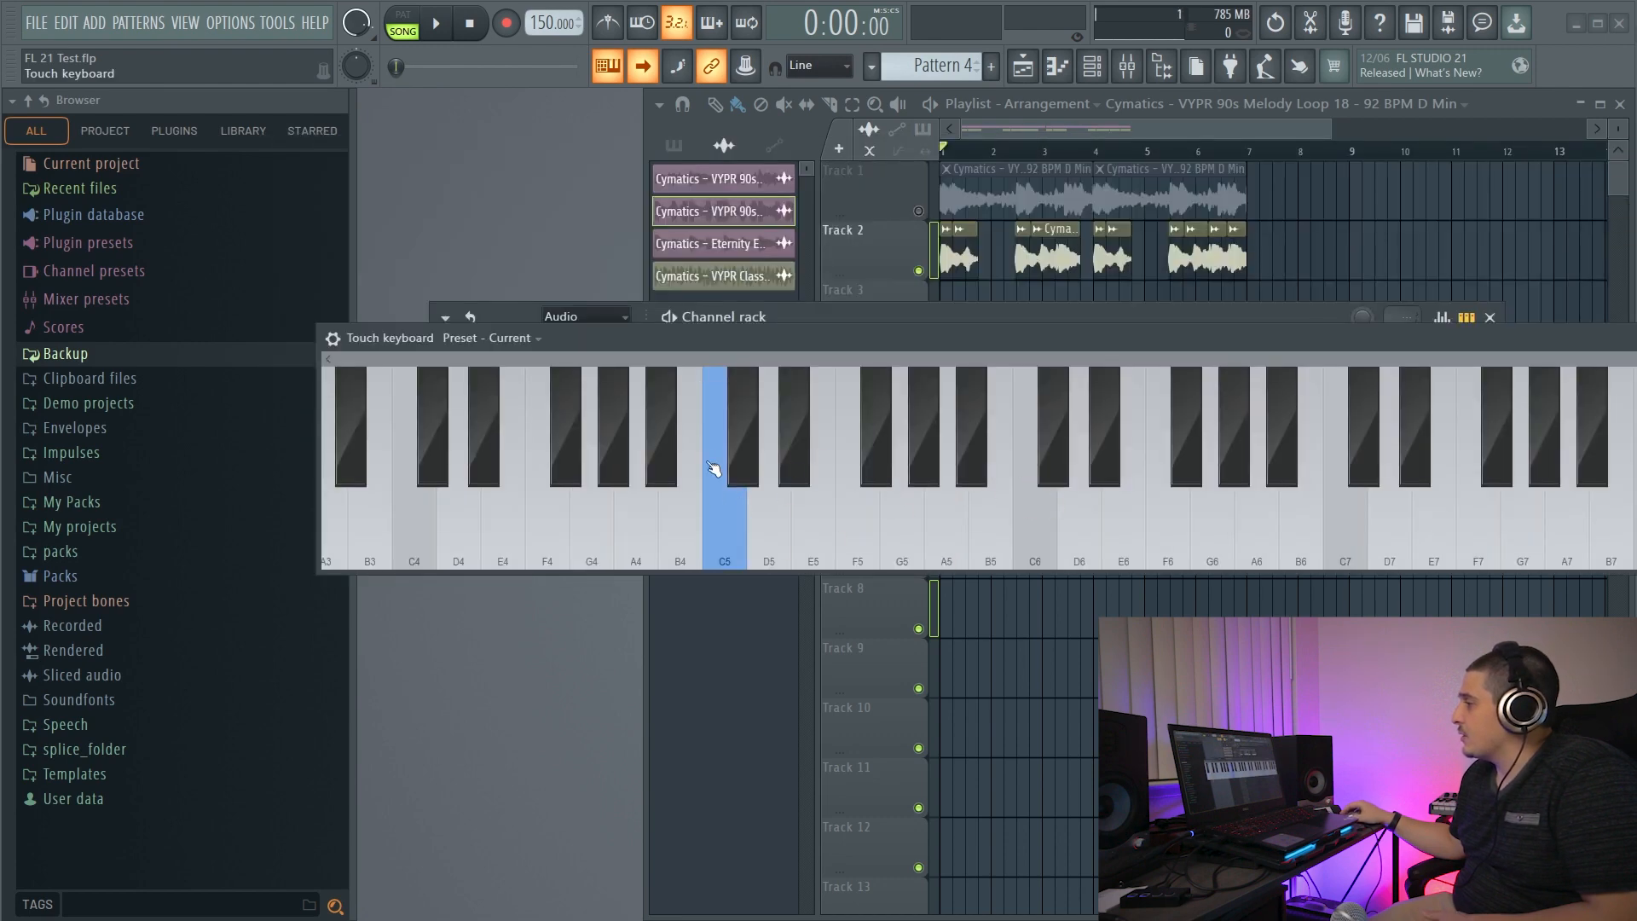
drag(726, 334, 730, 439)
Move the channel rack up, filter it to All channels, and open the Addictive Keys channel in the piano roll.
drag(730, 316, 739, 202)
click(605, 204)
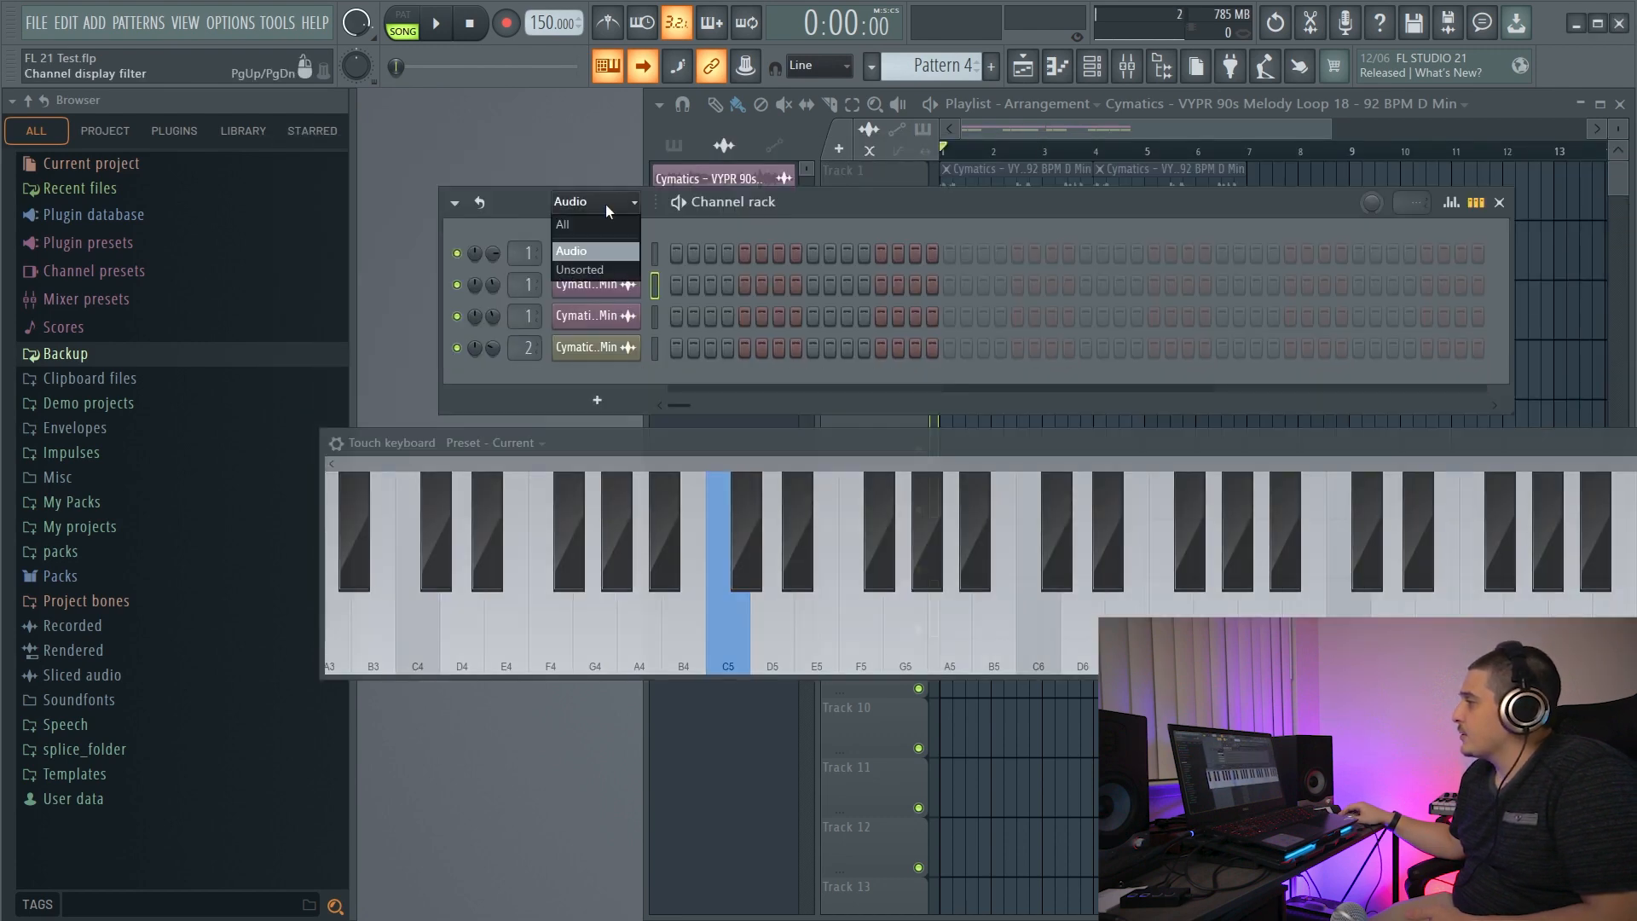
click(597, 225)
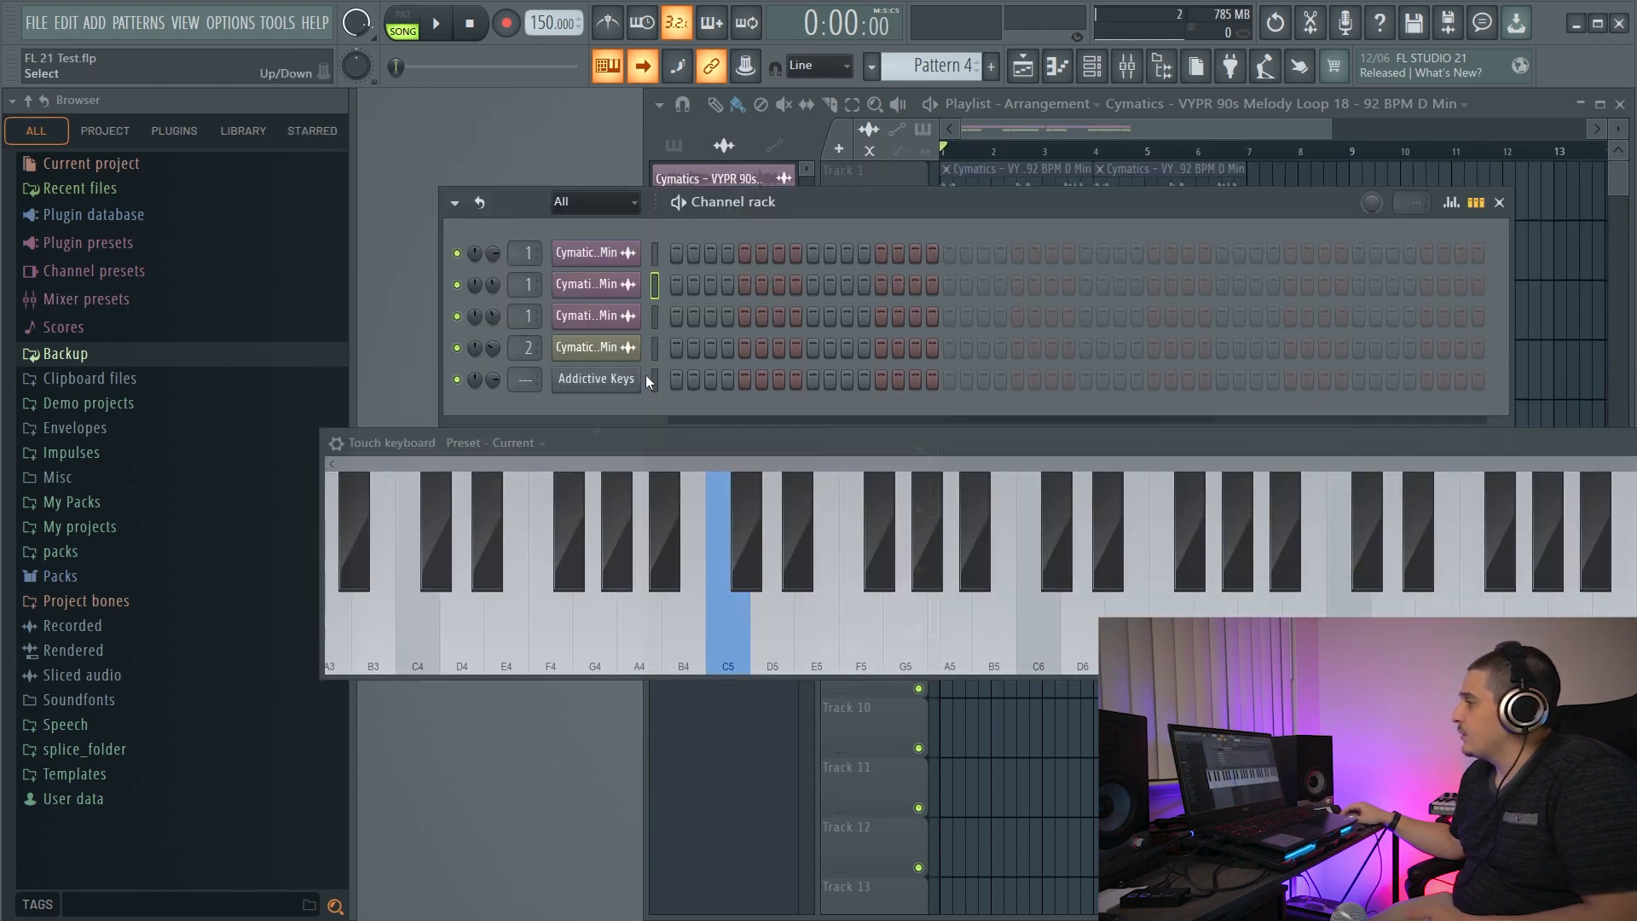
right_click(645, 378)
click(681, 377)
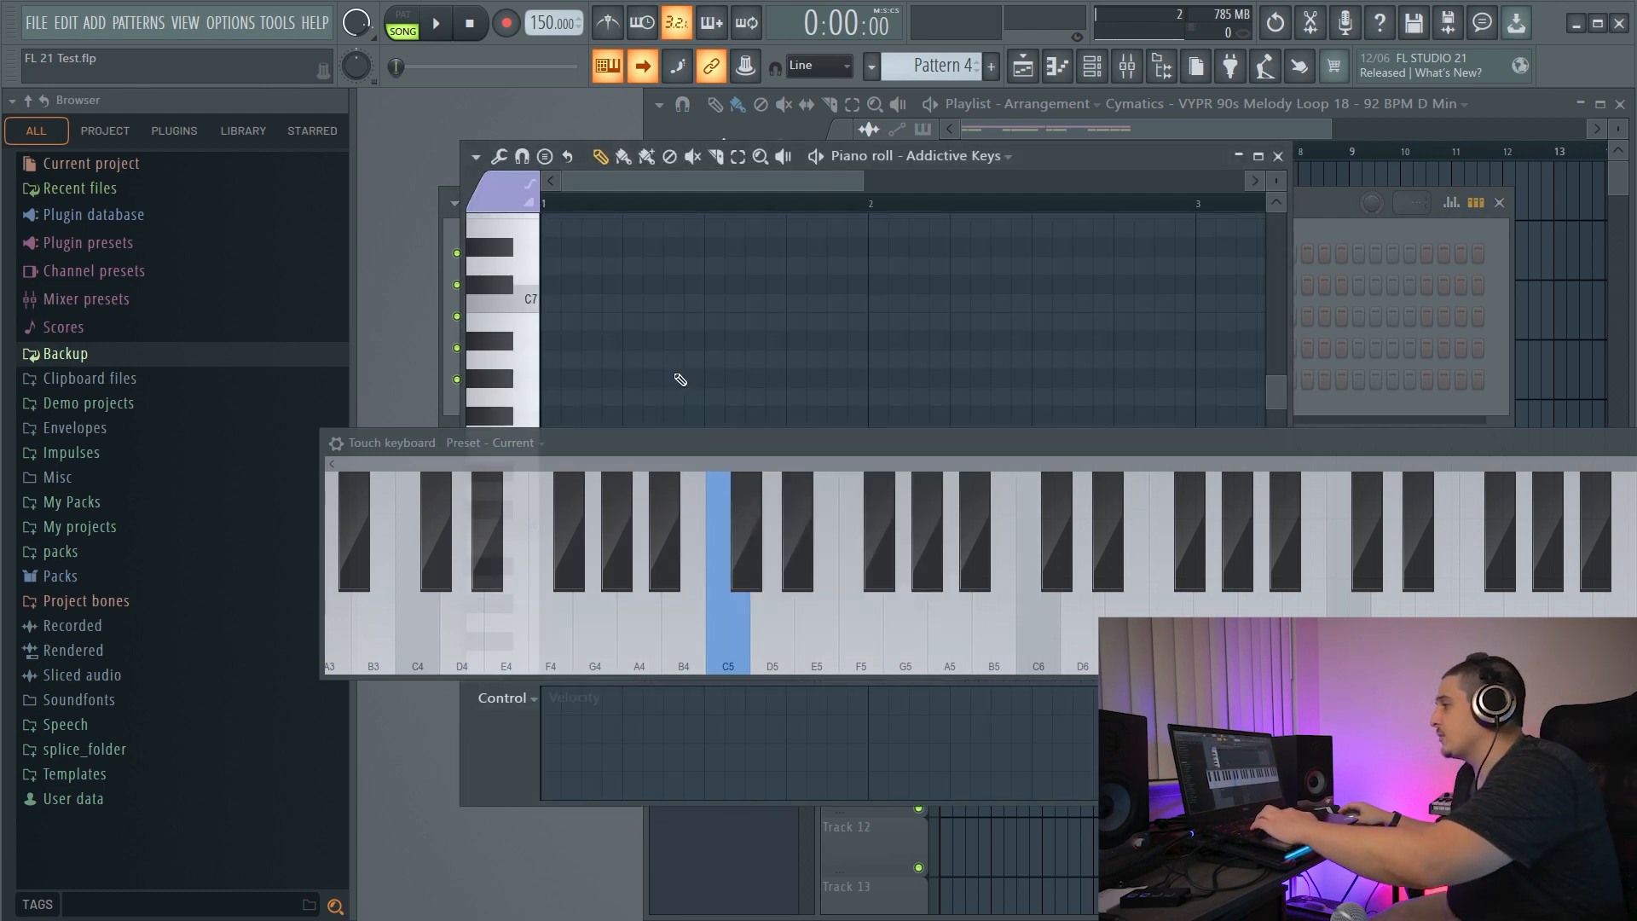
Play C, E and G on Addictive Keys in two octaves, capture the C6, E6 and G6 chord, and close the touch keyboard.
key(q)
key(e)
key(t)
key(q)
key(e)
key(t)
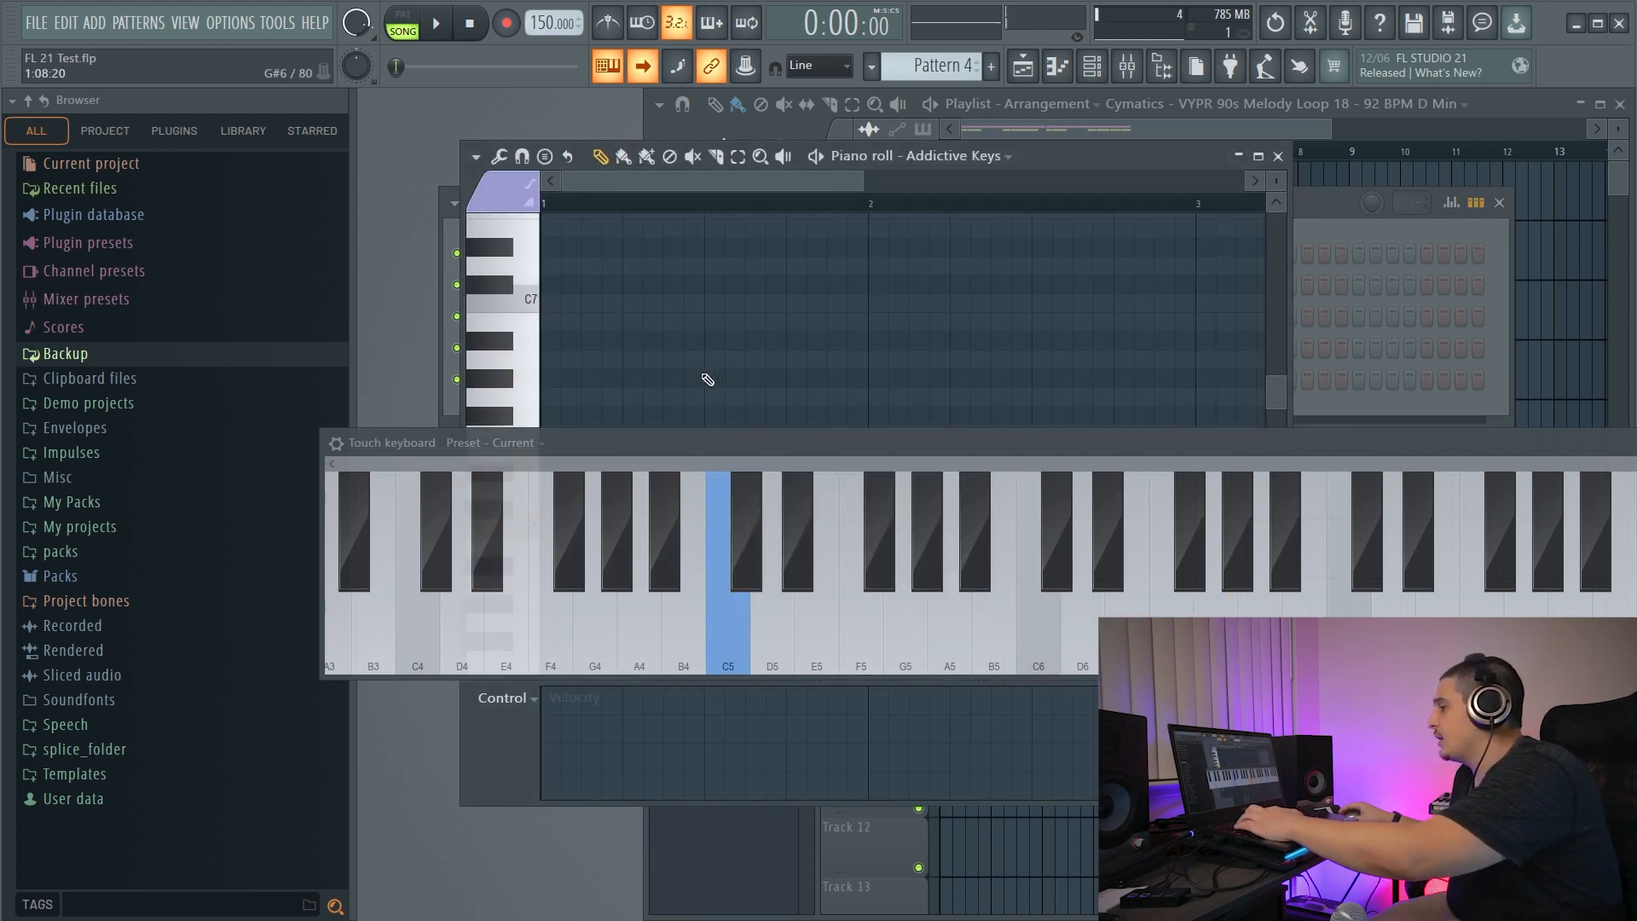
key(i)
key(p)
key(bracketright)
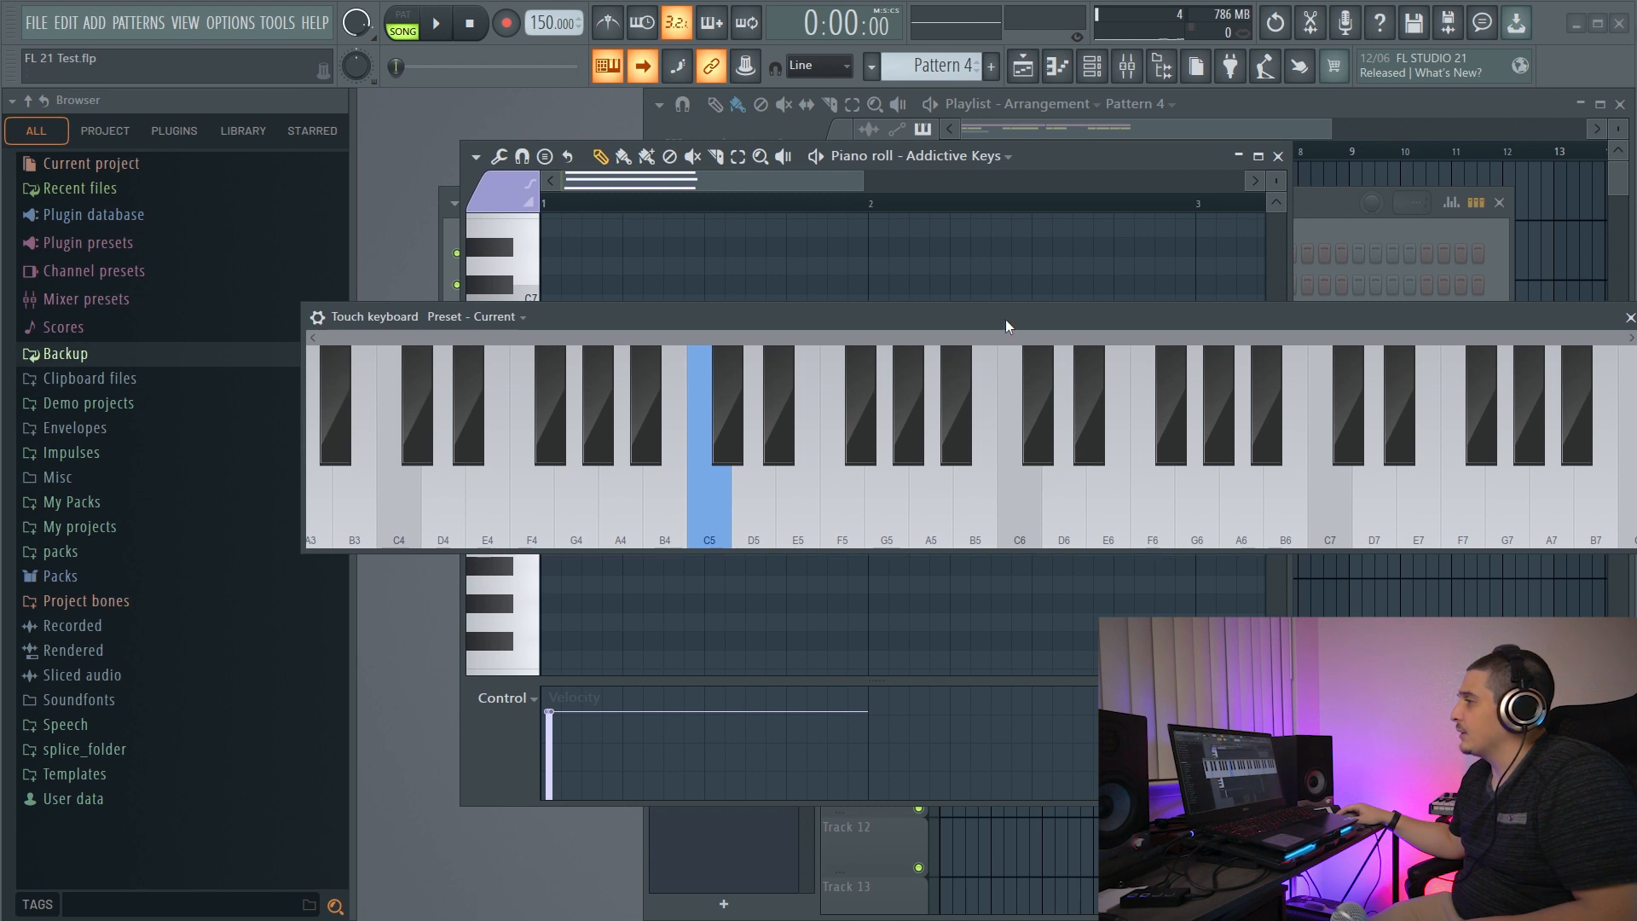
drag(1006, 319, 866, 313)
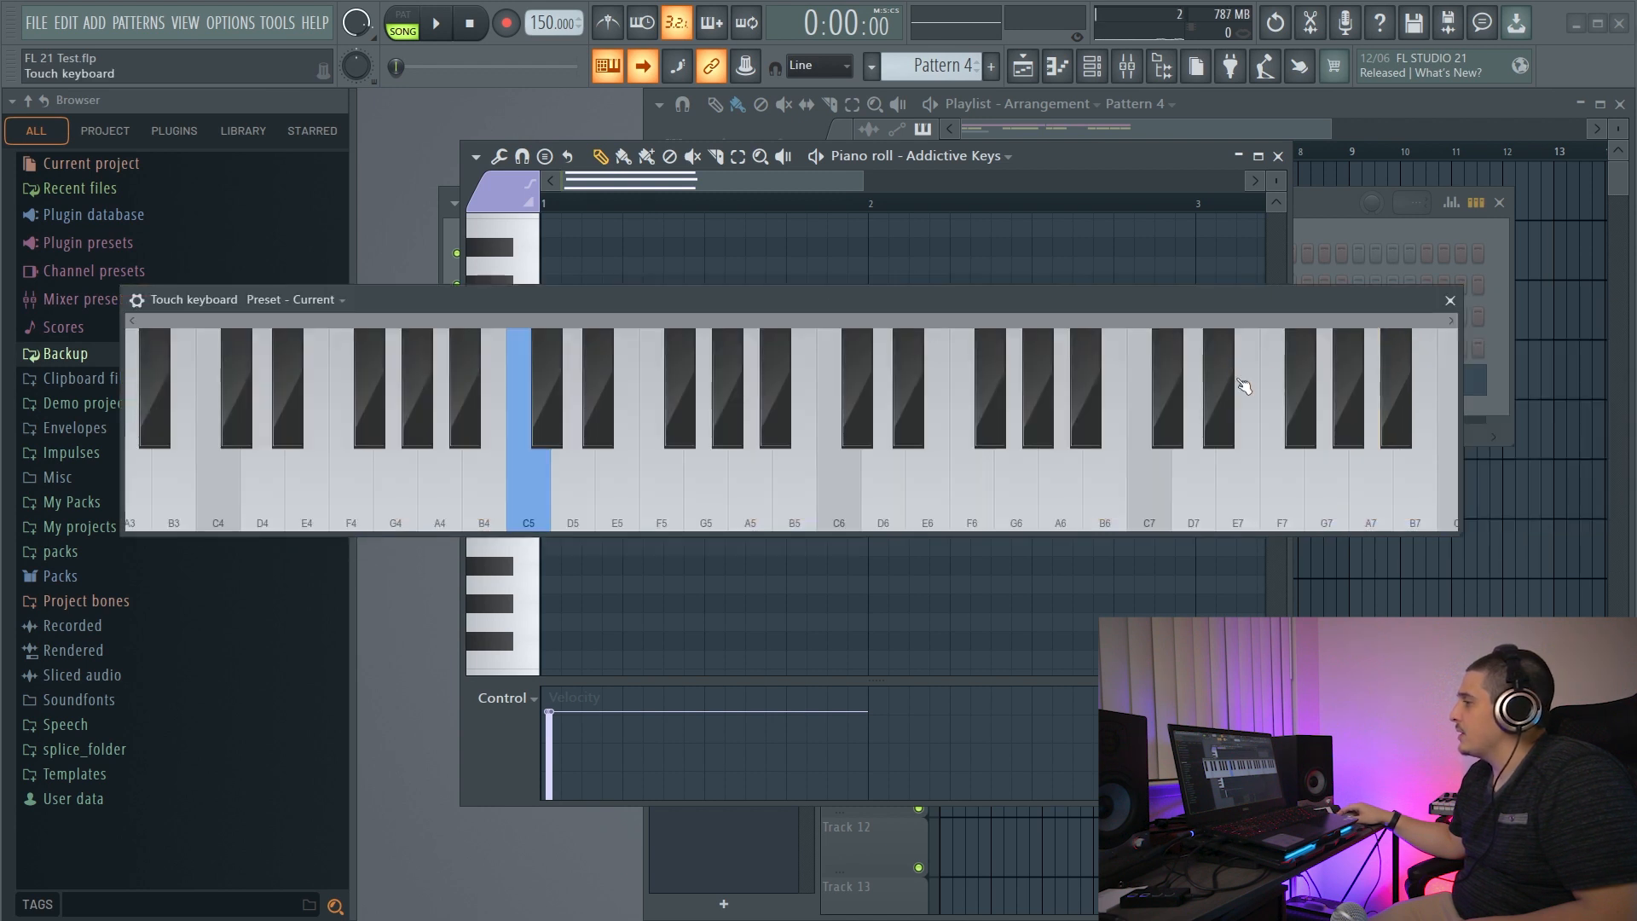
click(1451, 301)
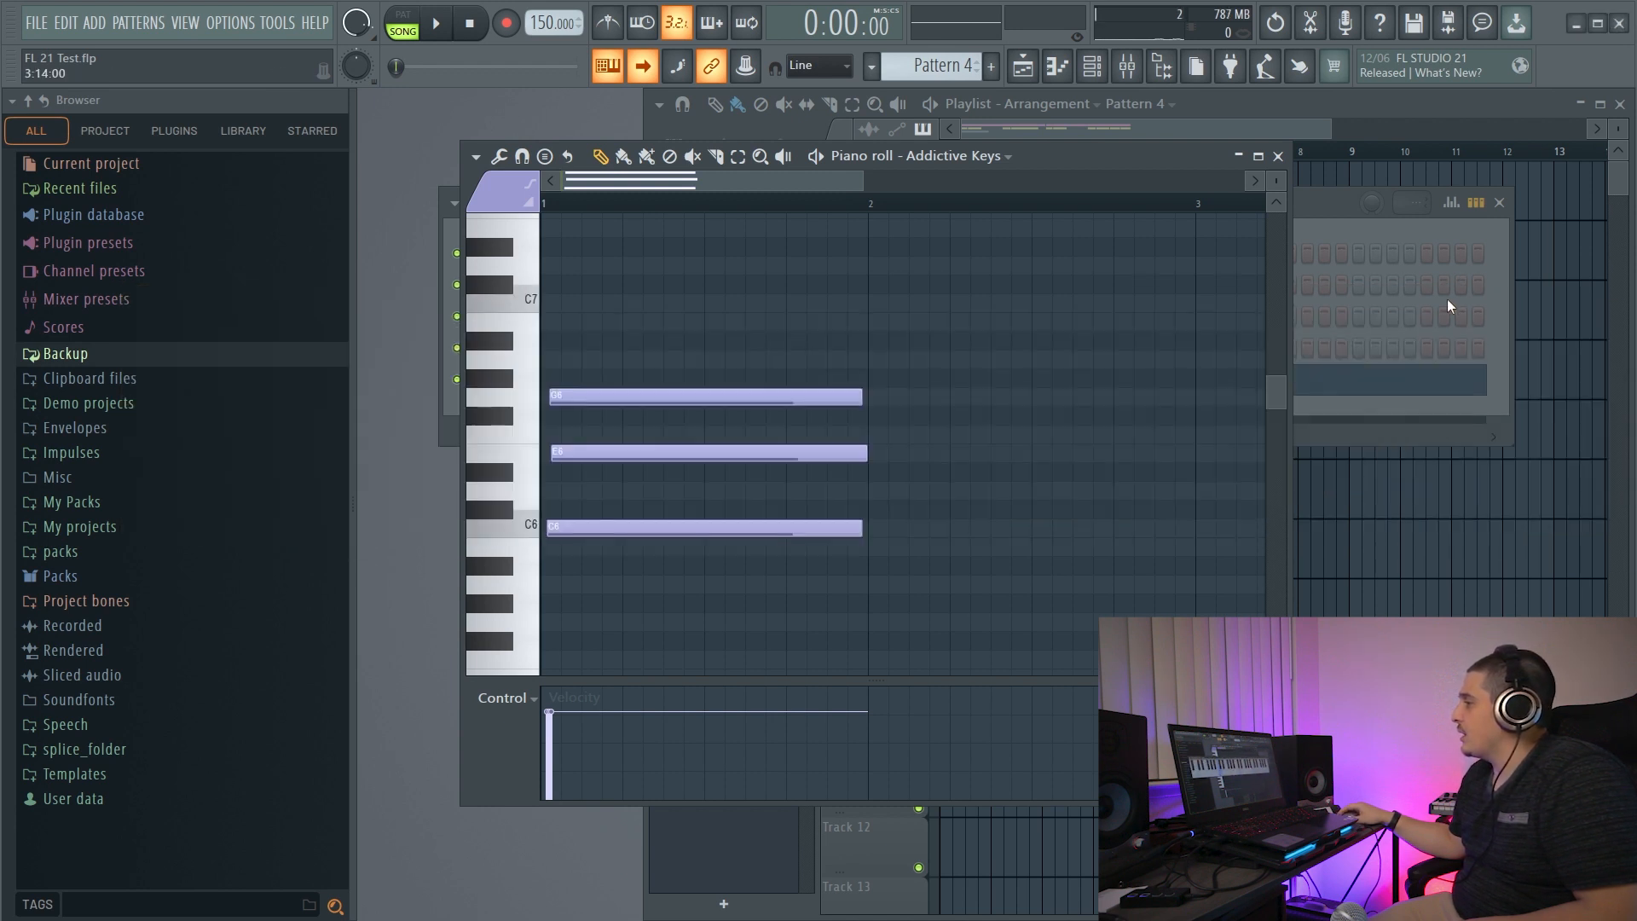
right_click(882, 347)
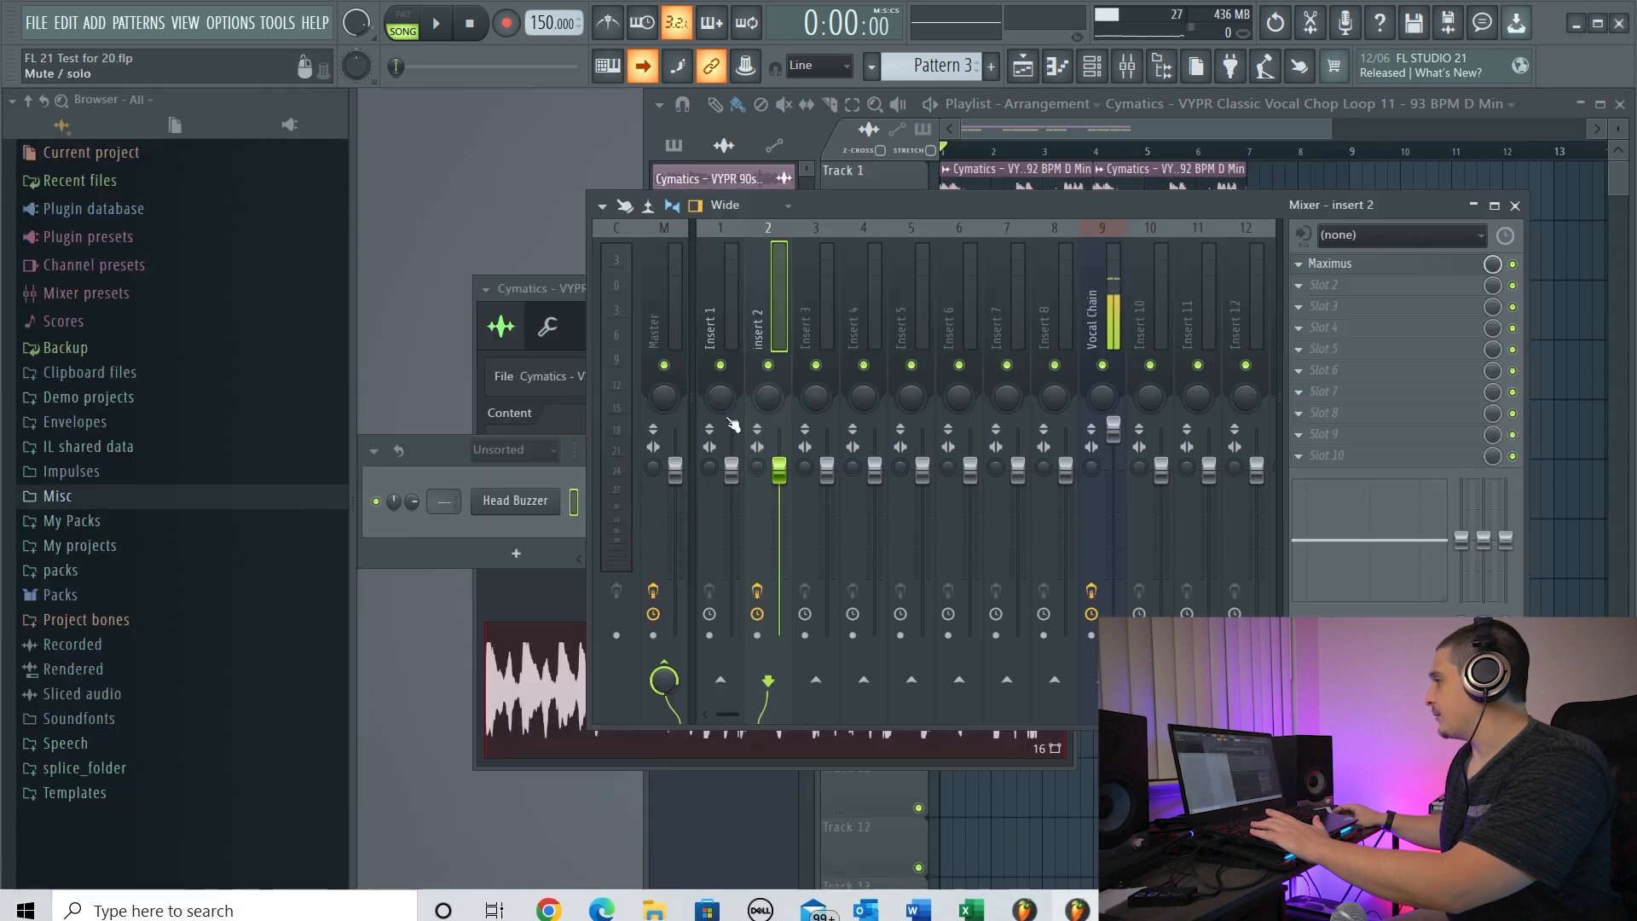
click(278, 26)
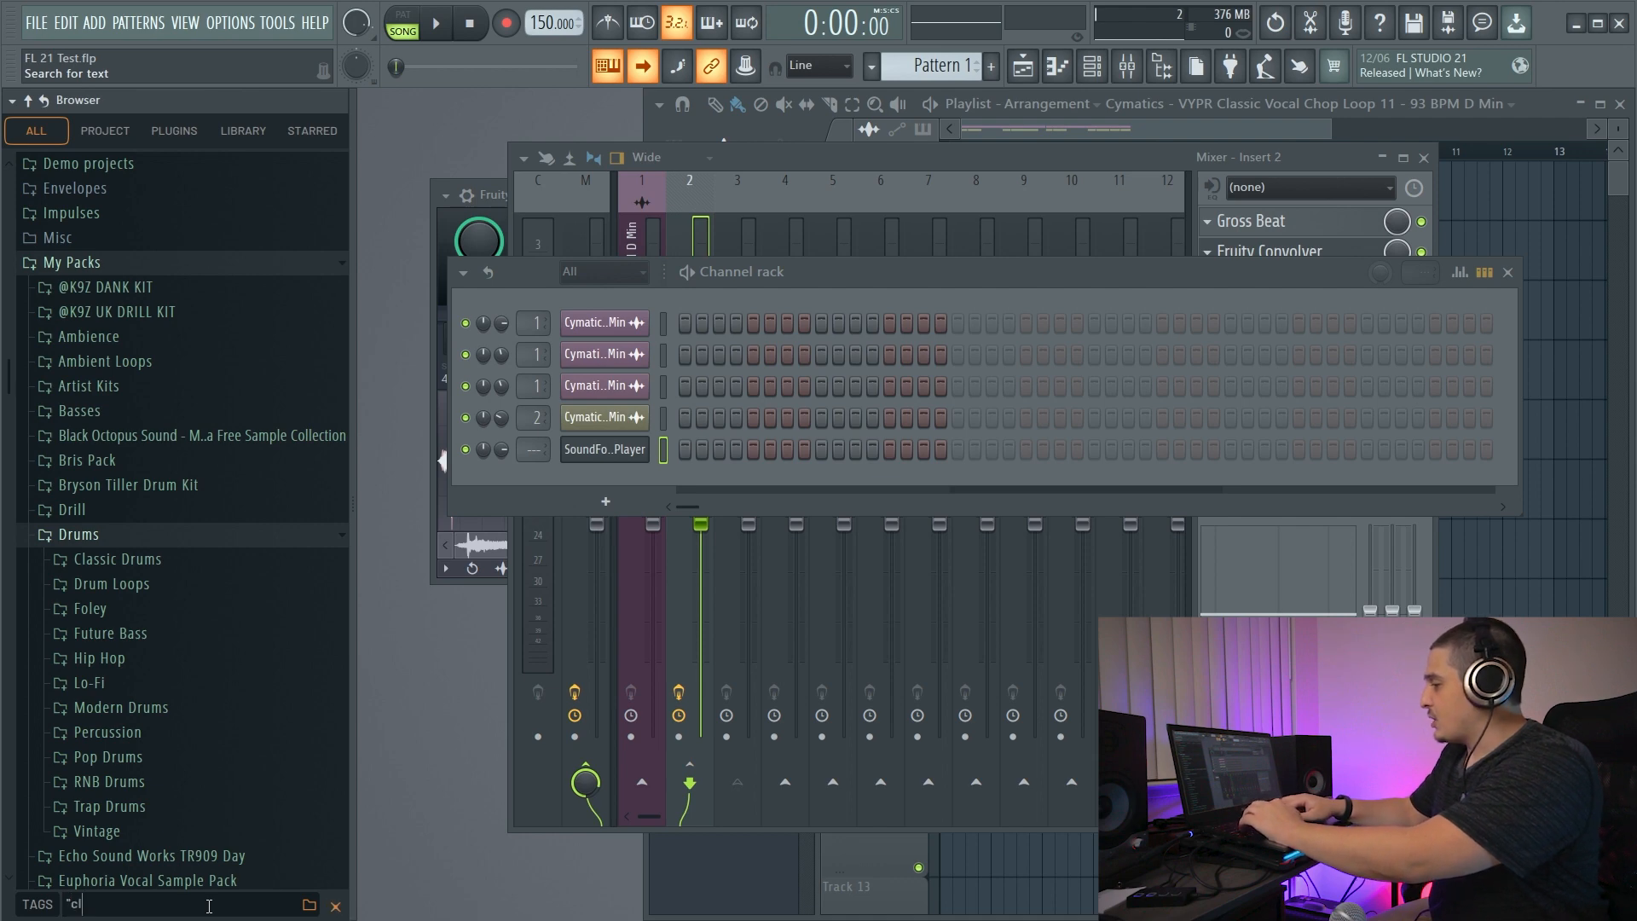
Search the browser's Drums folder for clap with and without quotation marks, widen the search to all folders, and clear it.
text(ap")
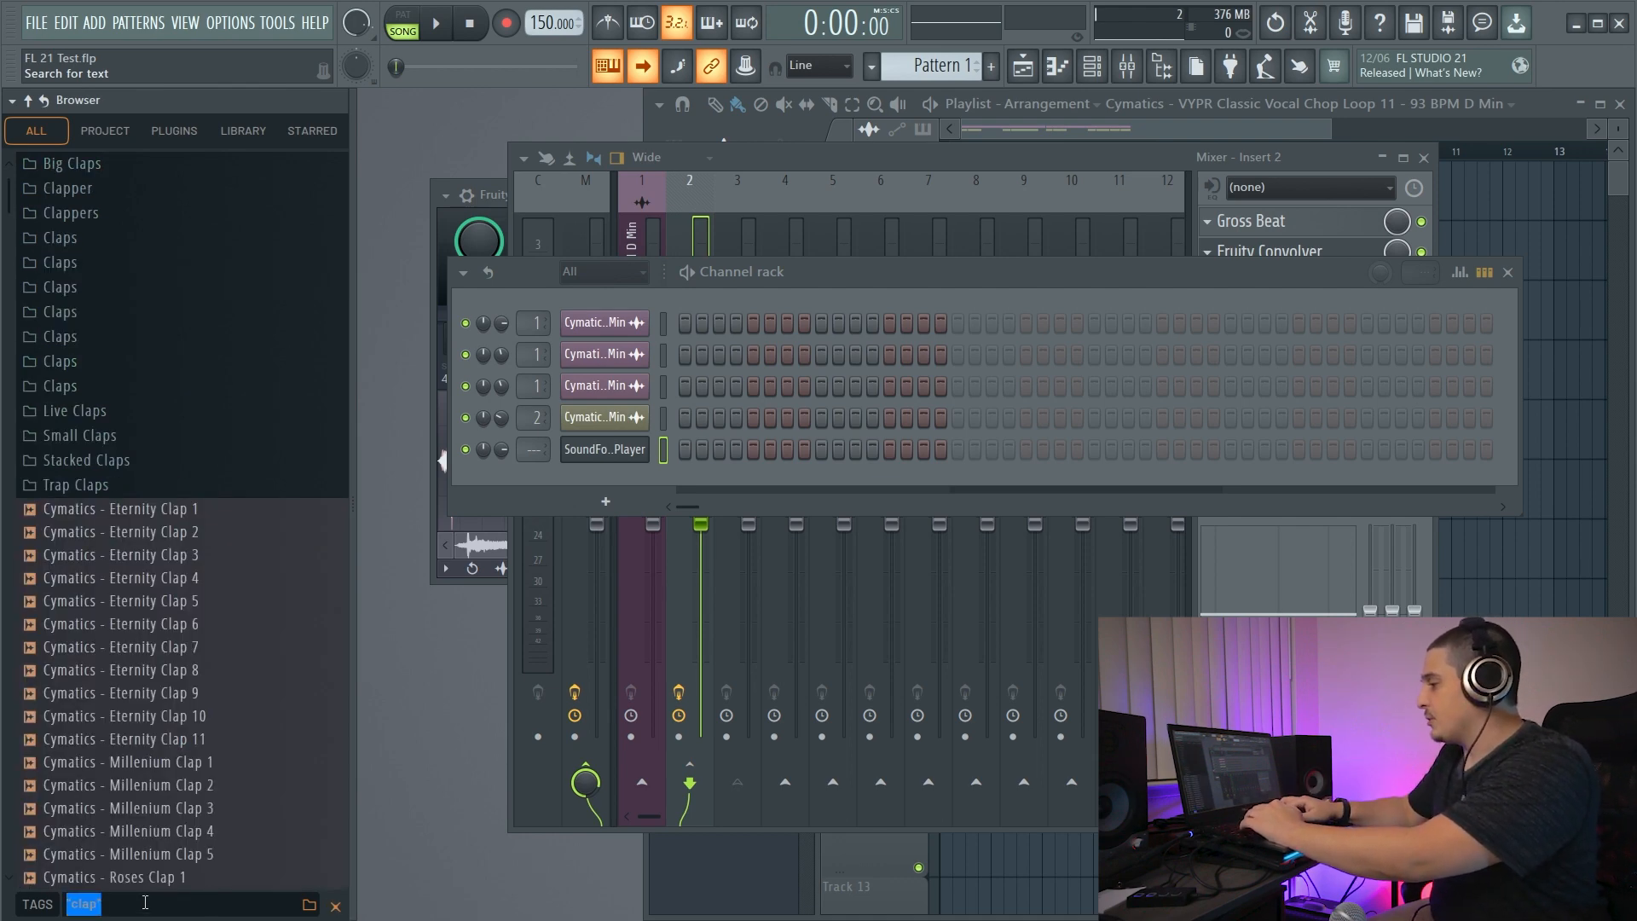
text(lap)
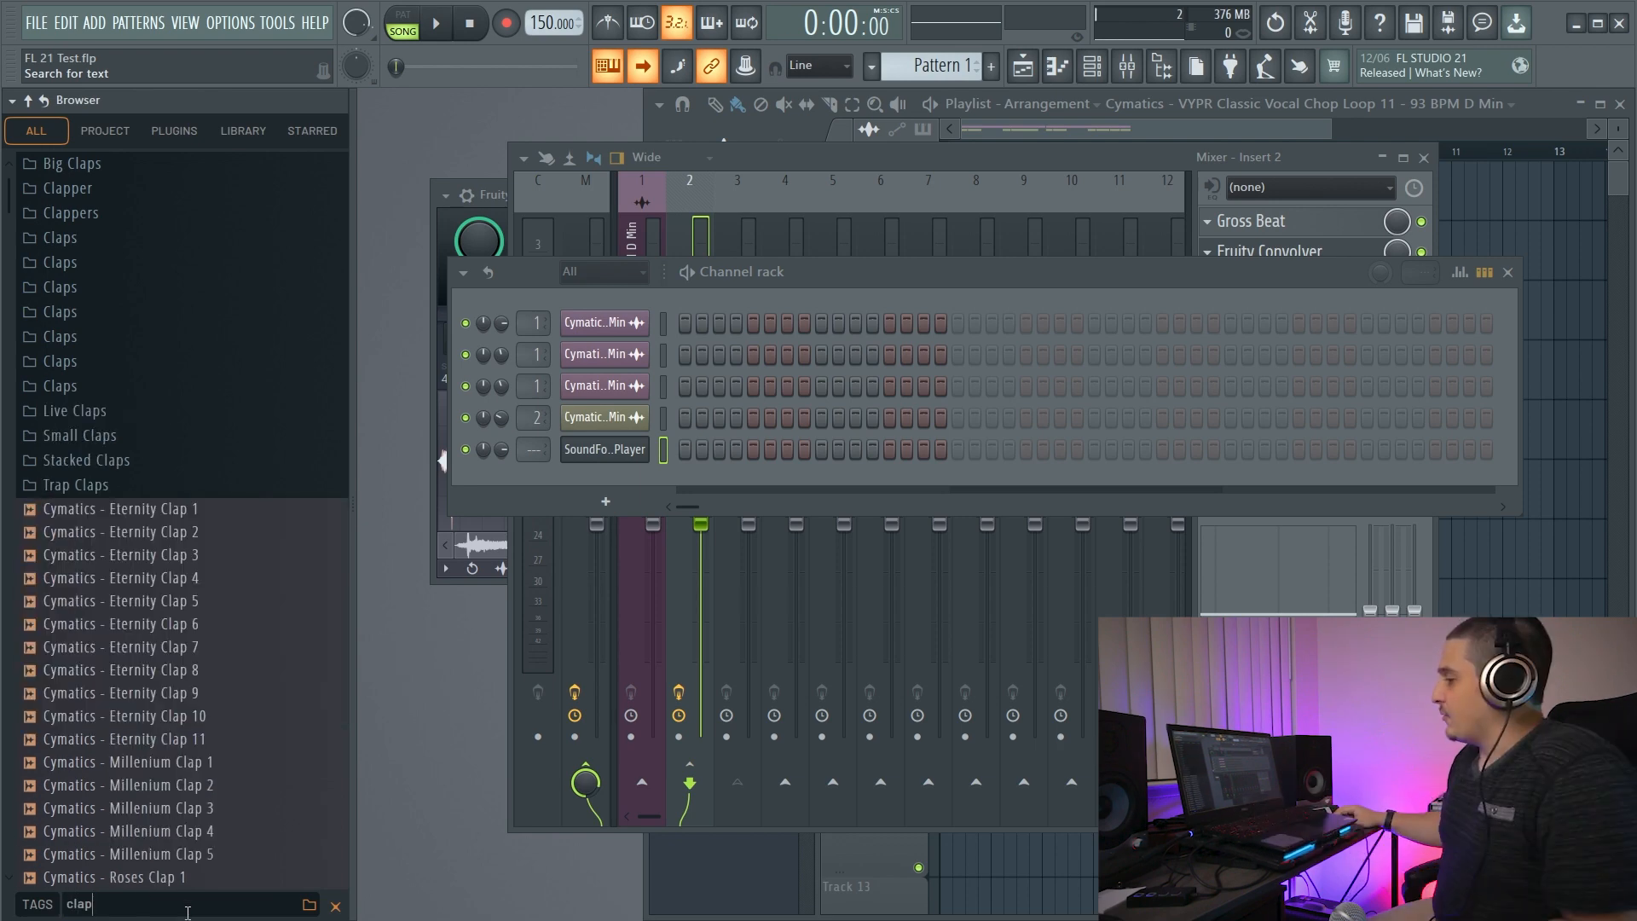
click(309, 906)
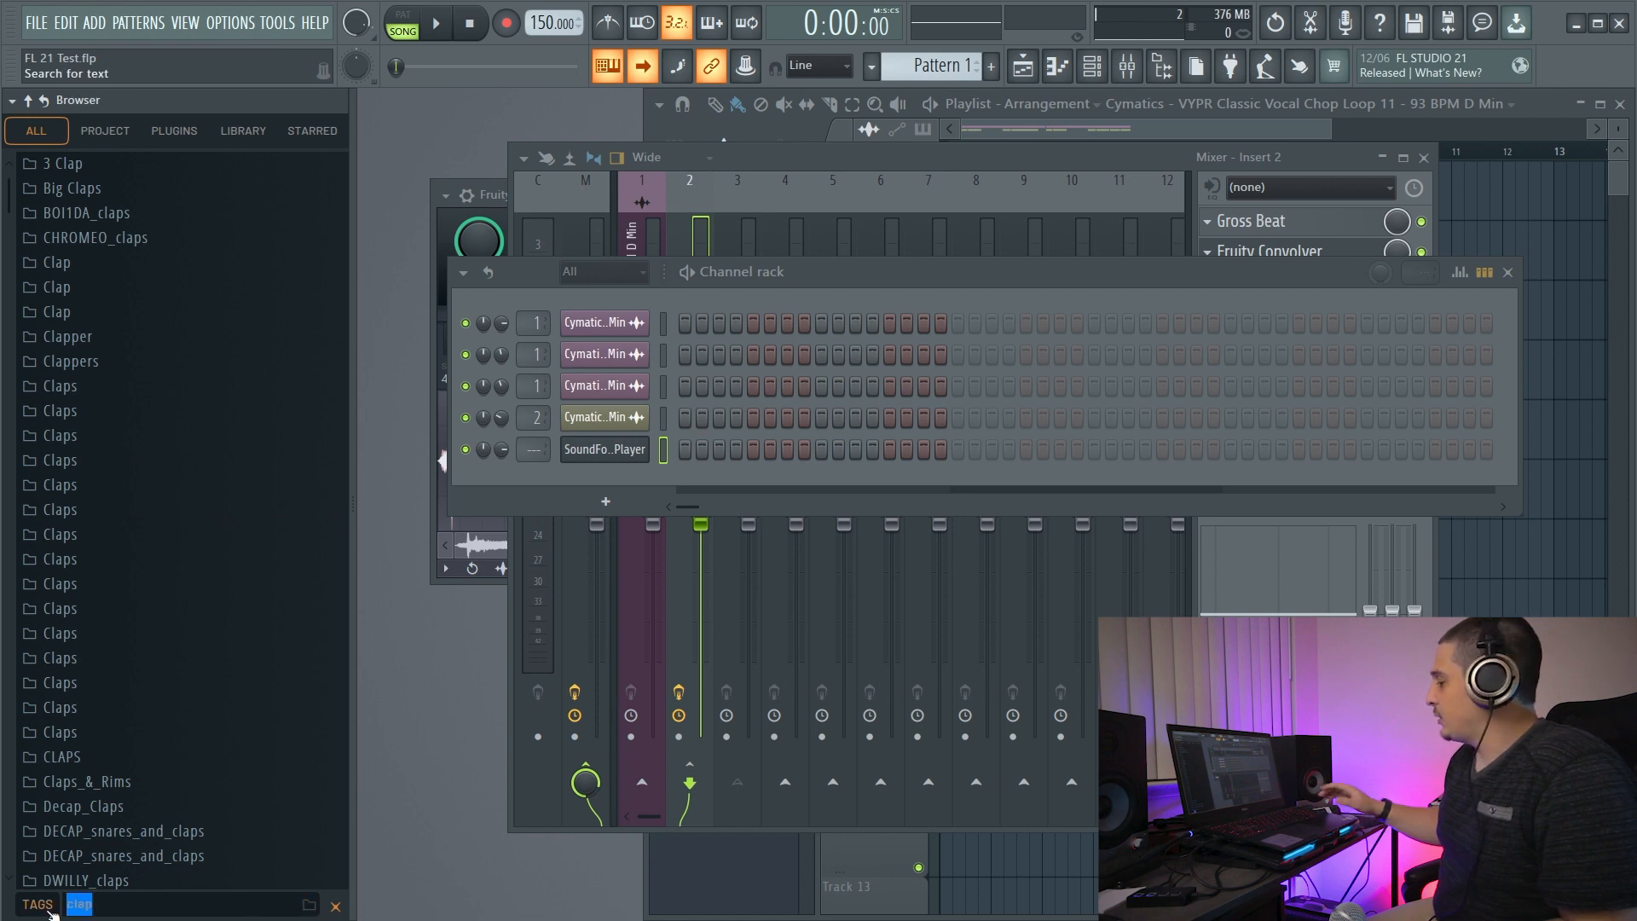
key(BackSpace)
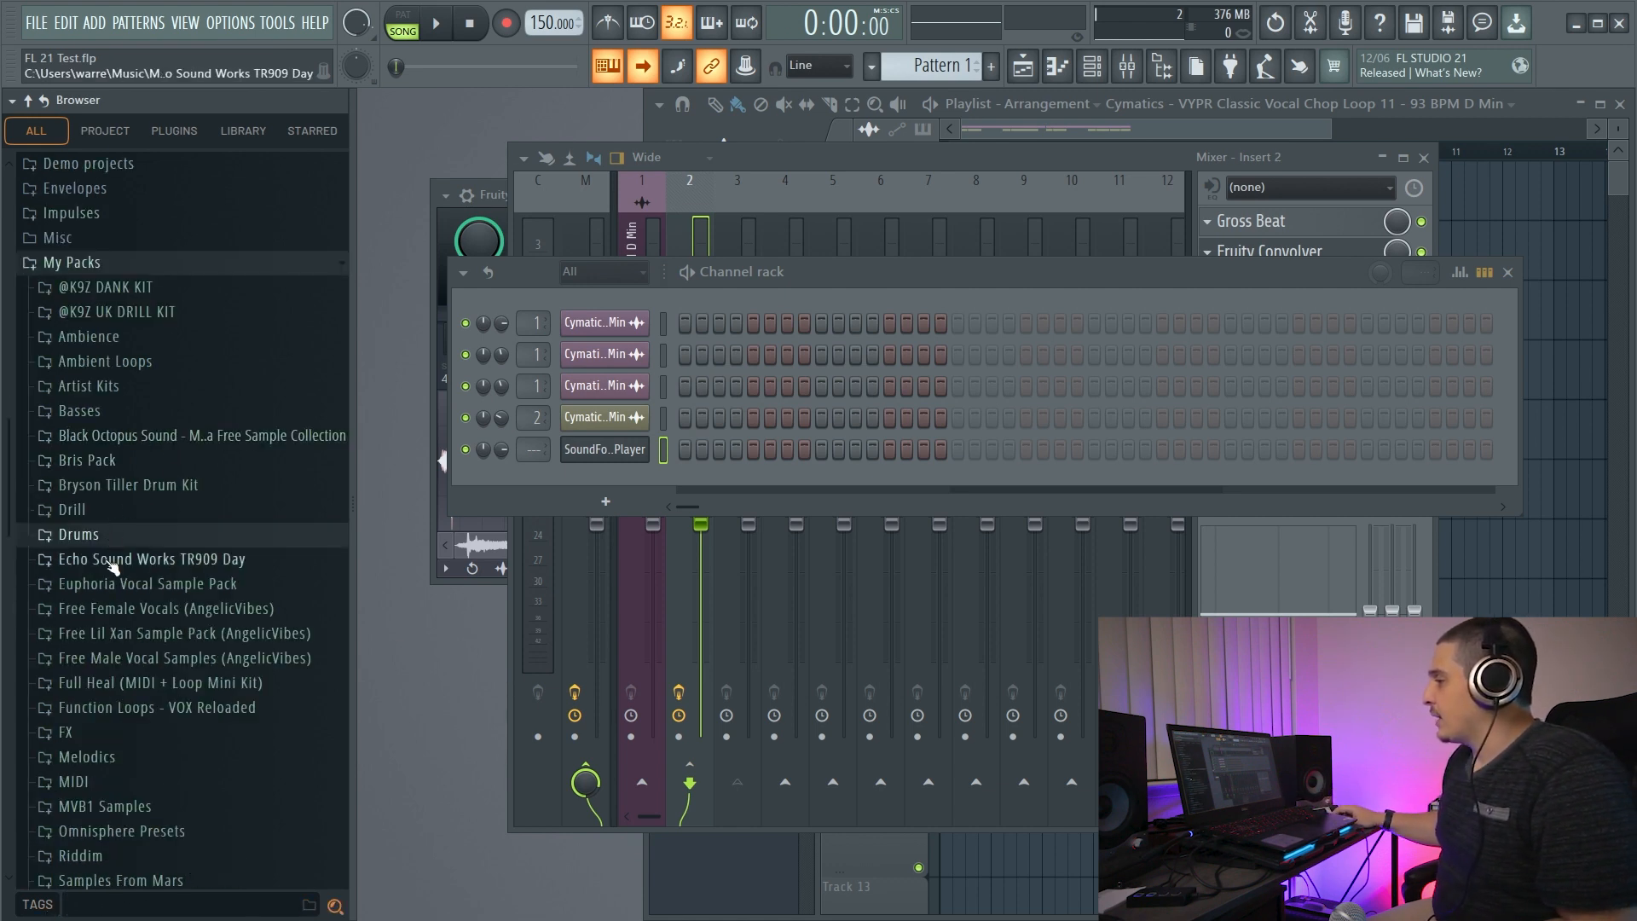
Expand the FX folder in My Packs, search the browser for clap, and clear the search.
click(65, 732)
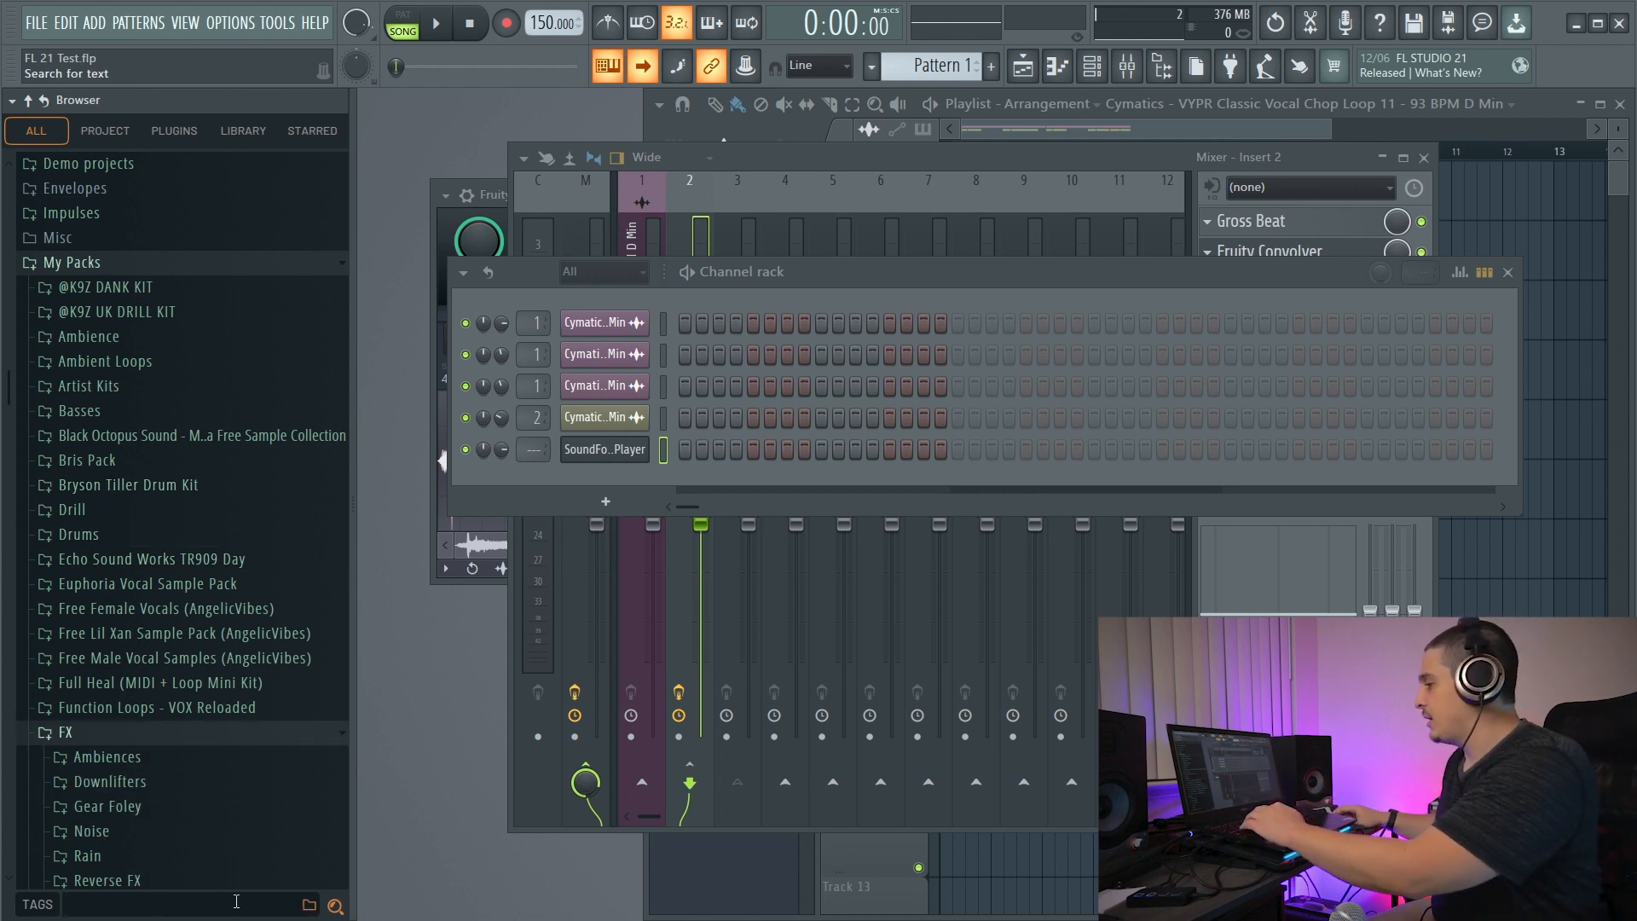
click(234, 905)
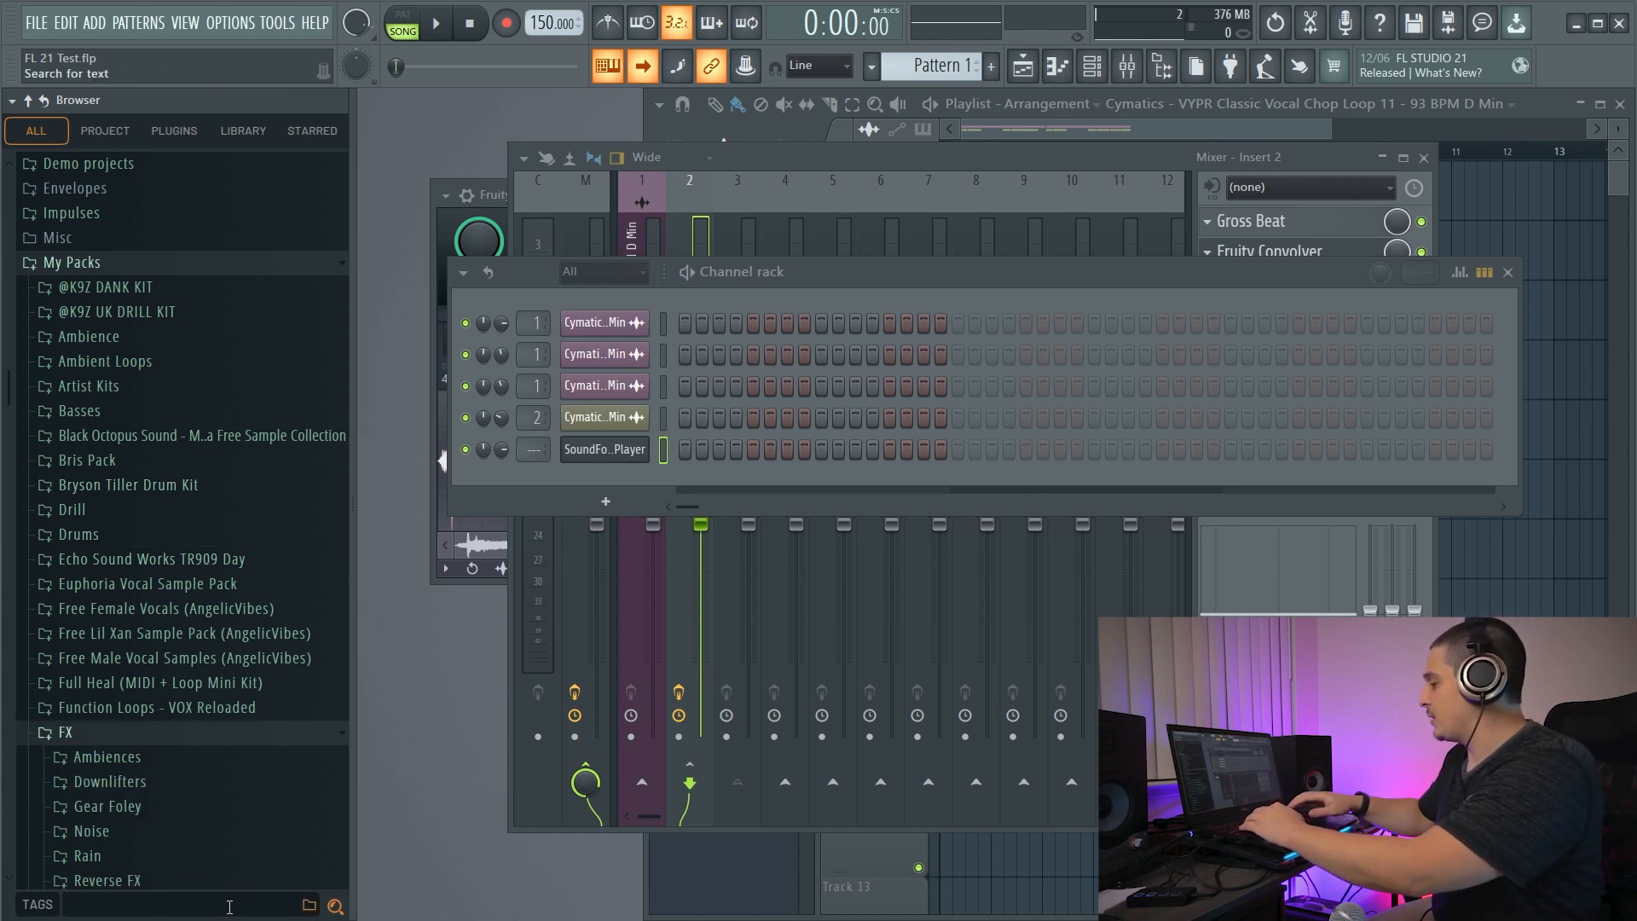
text(clap)
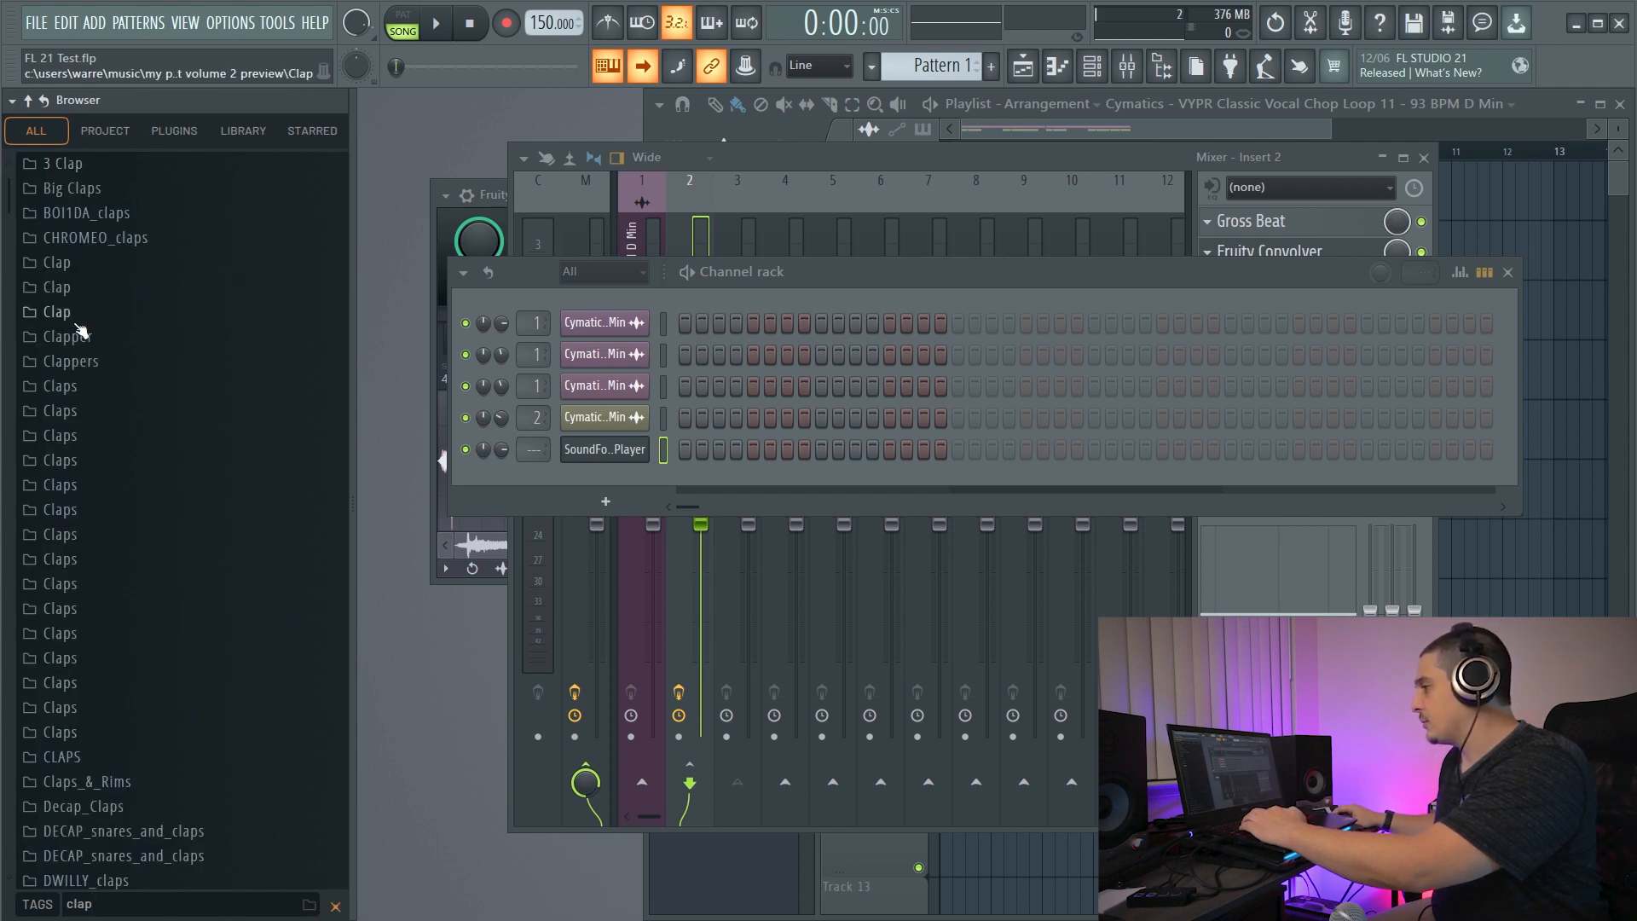
click(335, 905)
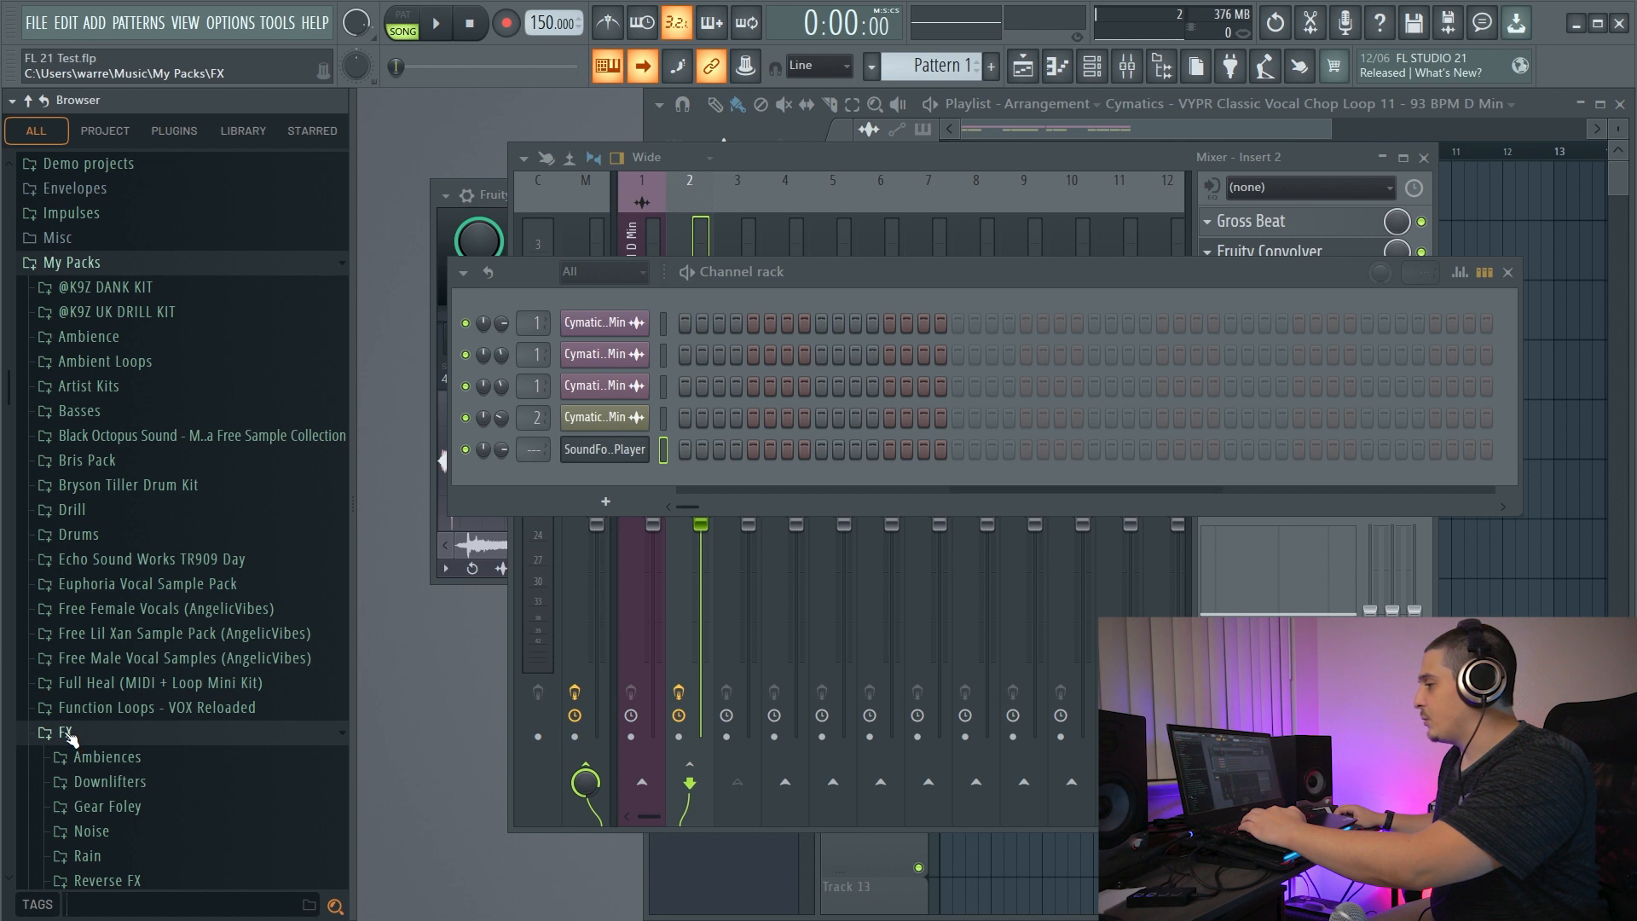
Collapse the FX folder, expand Drums instead, and search the browser for clap.
click(60, 734)
click(78, 533)
click(117, 904)
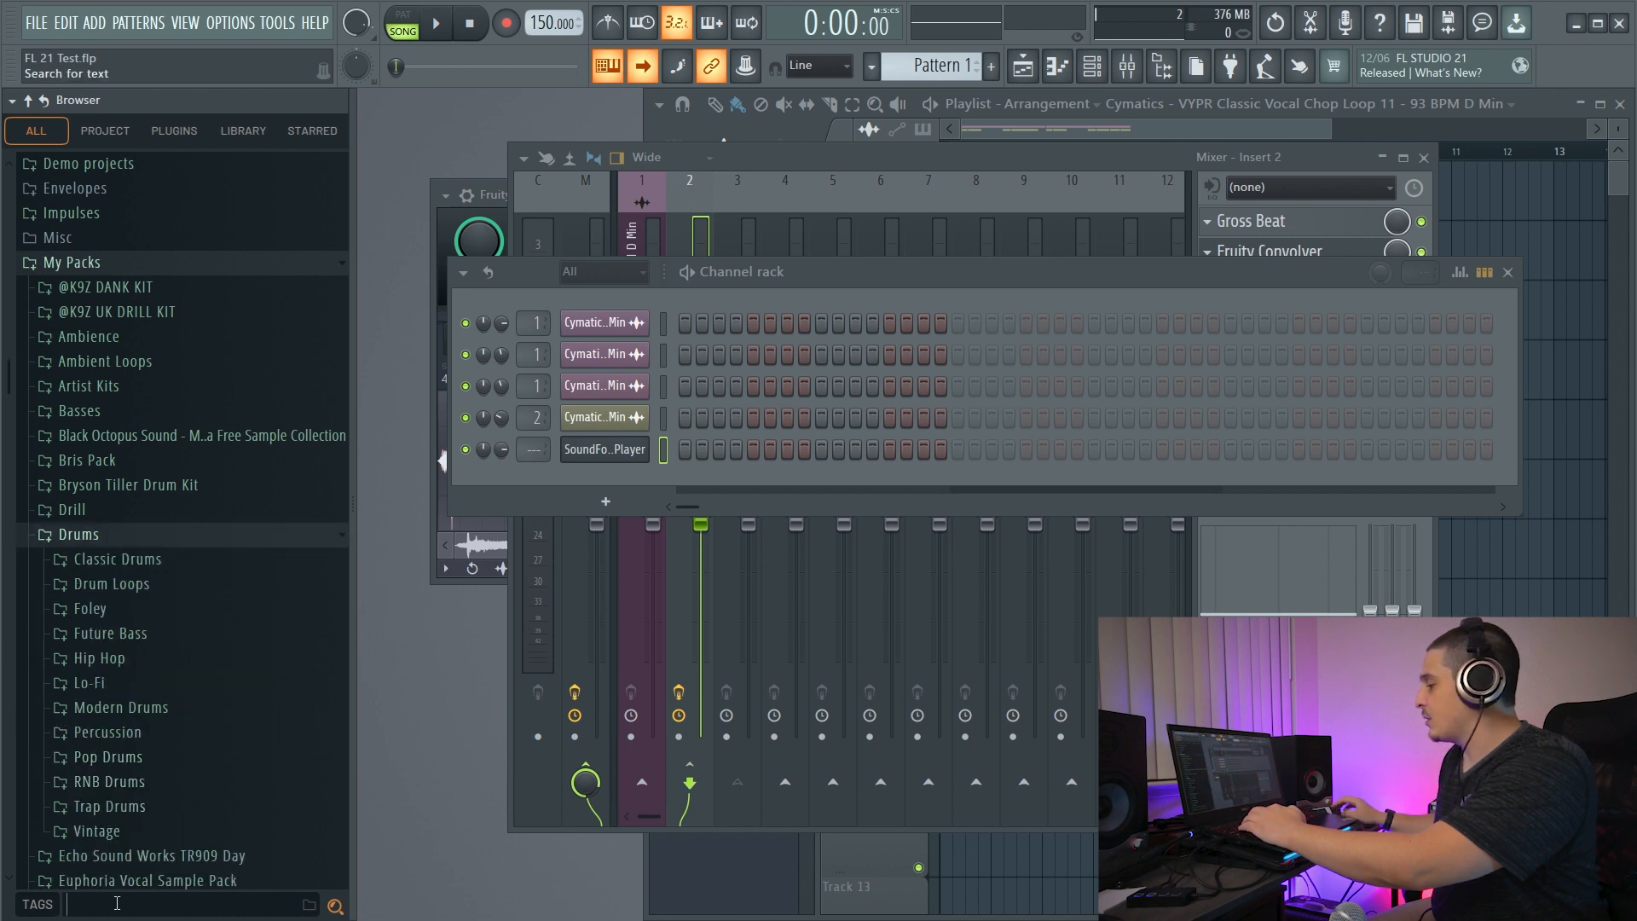
text(clap)
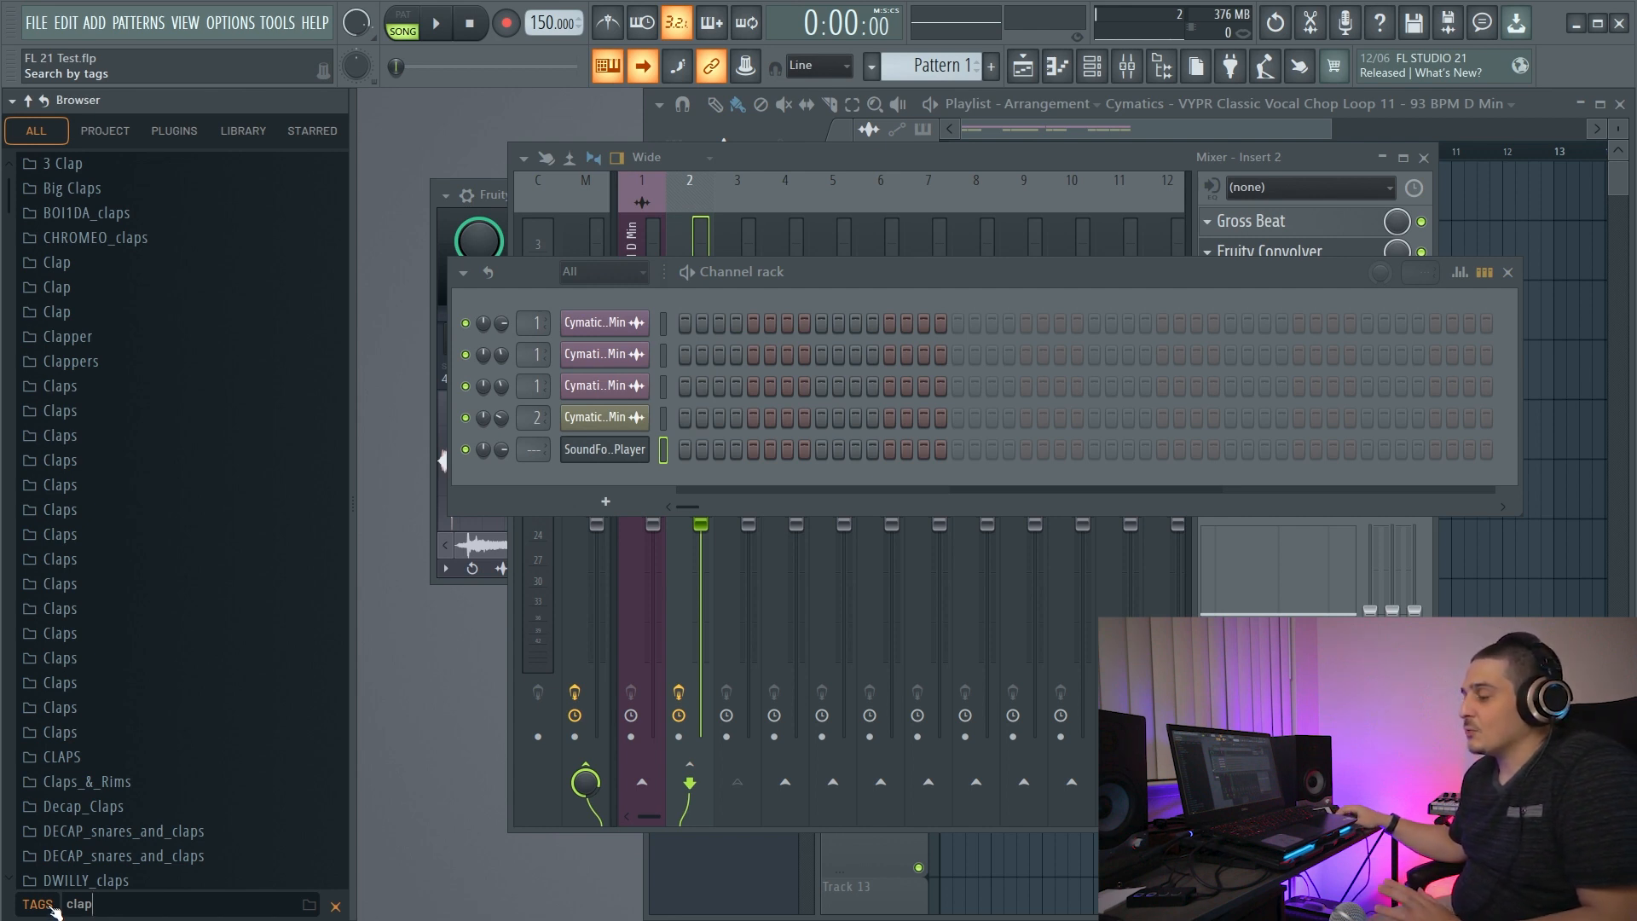
Limit the clap search results to the sample file type and browse them.
click(51, 909)
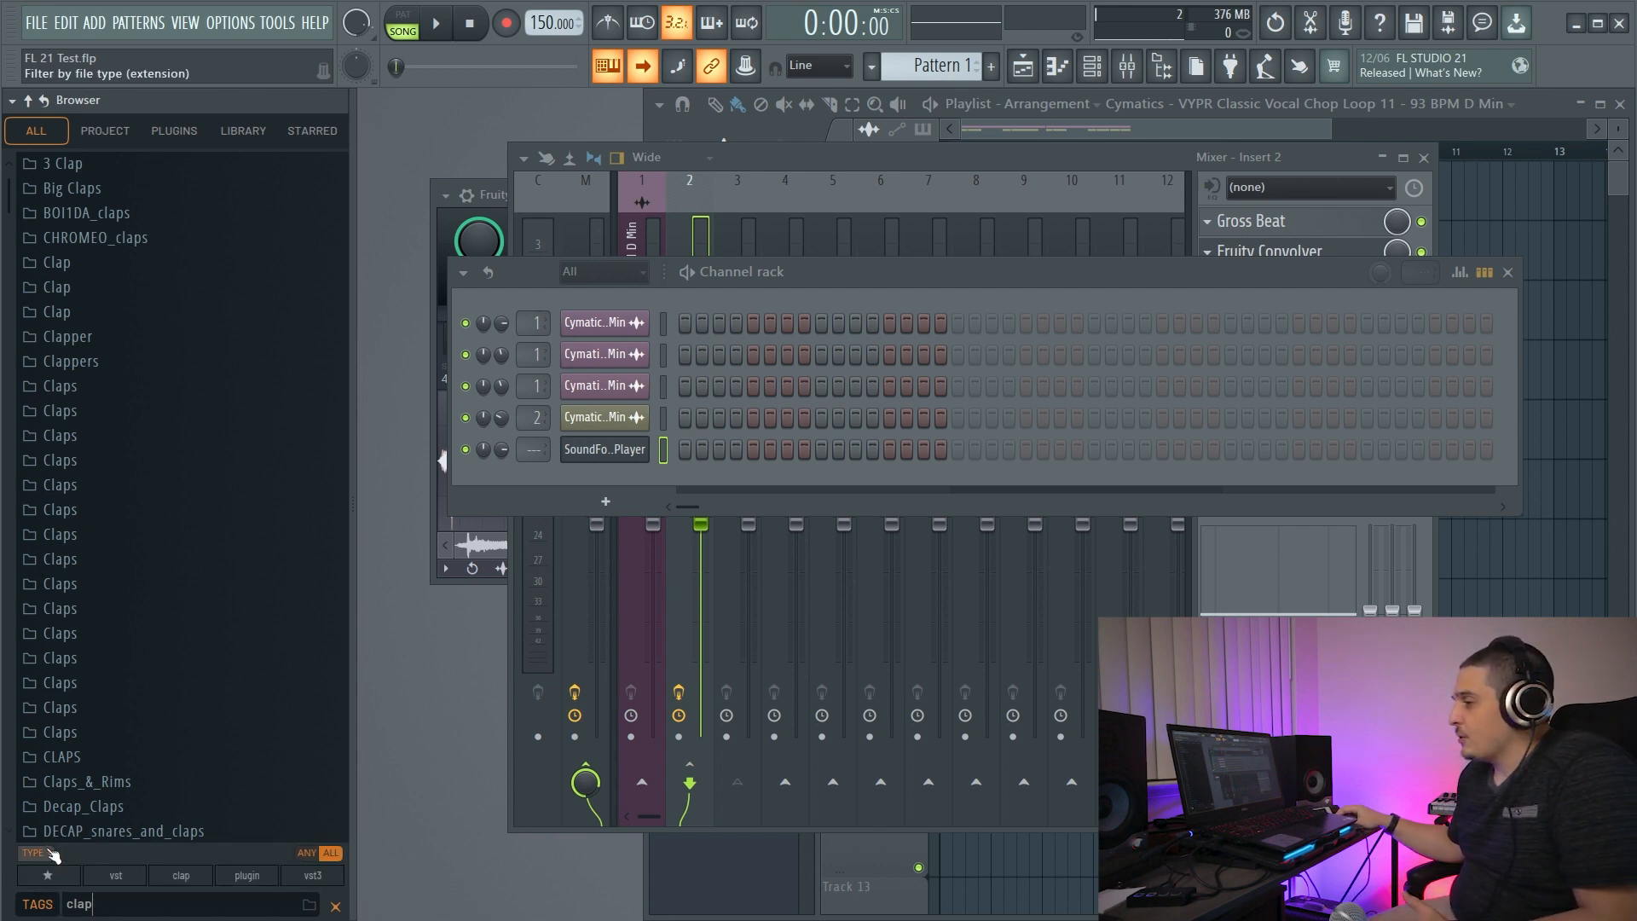
click(53, 857)
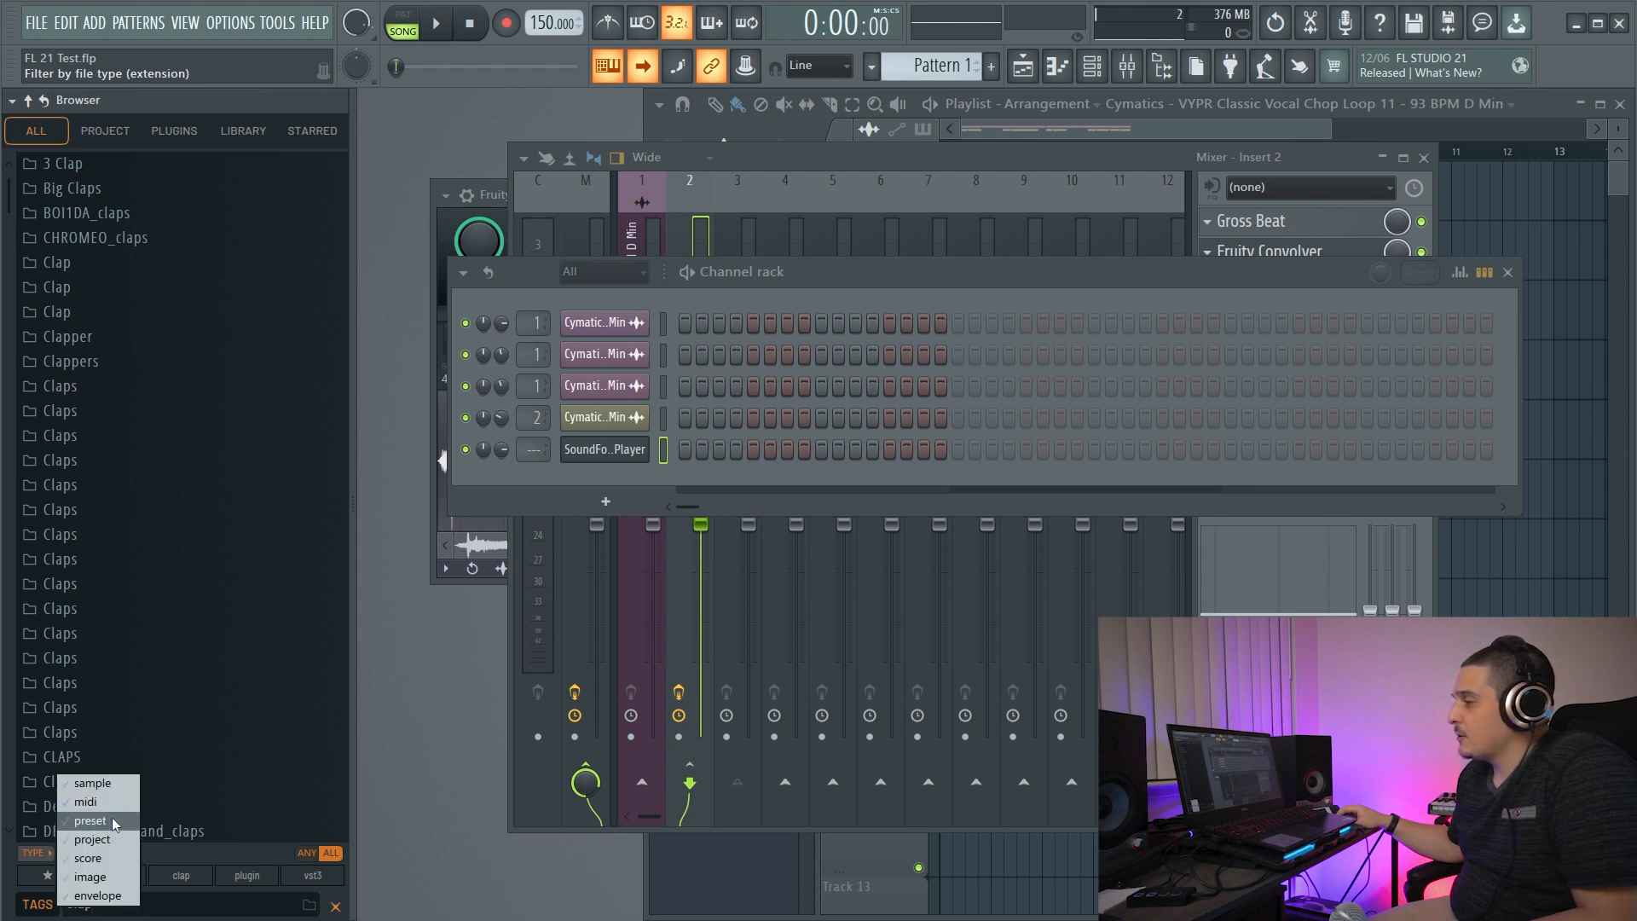
click(102, 789)
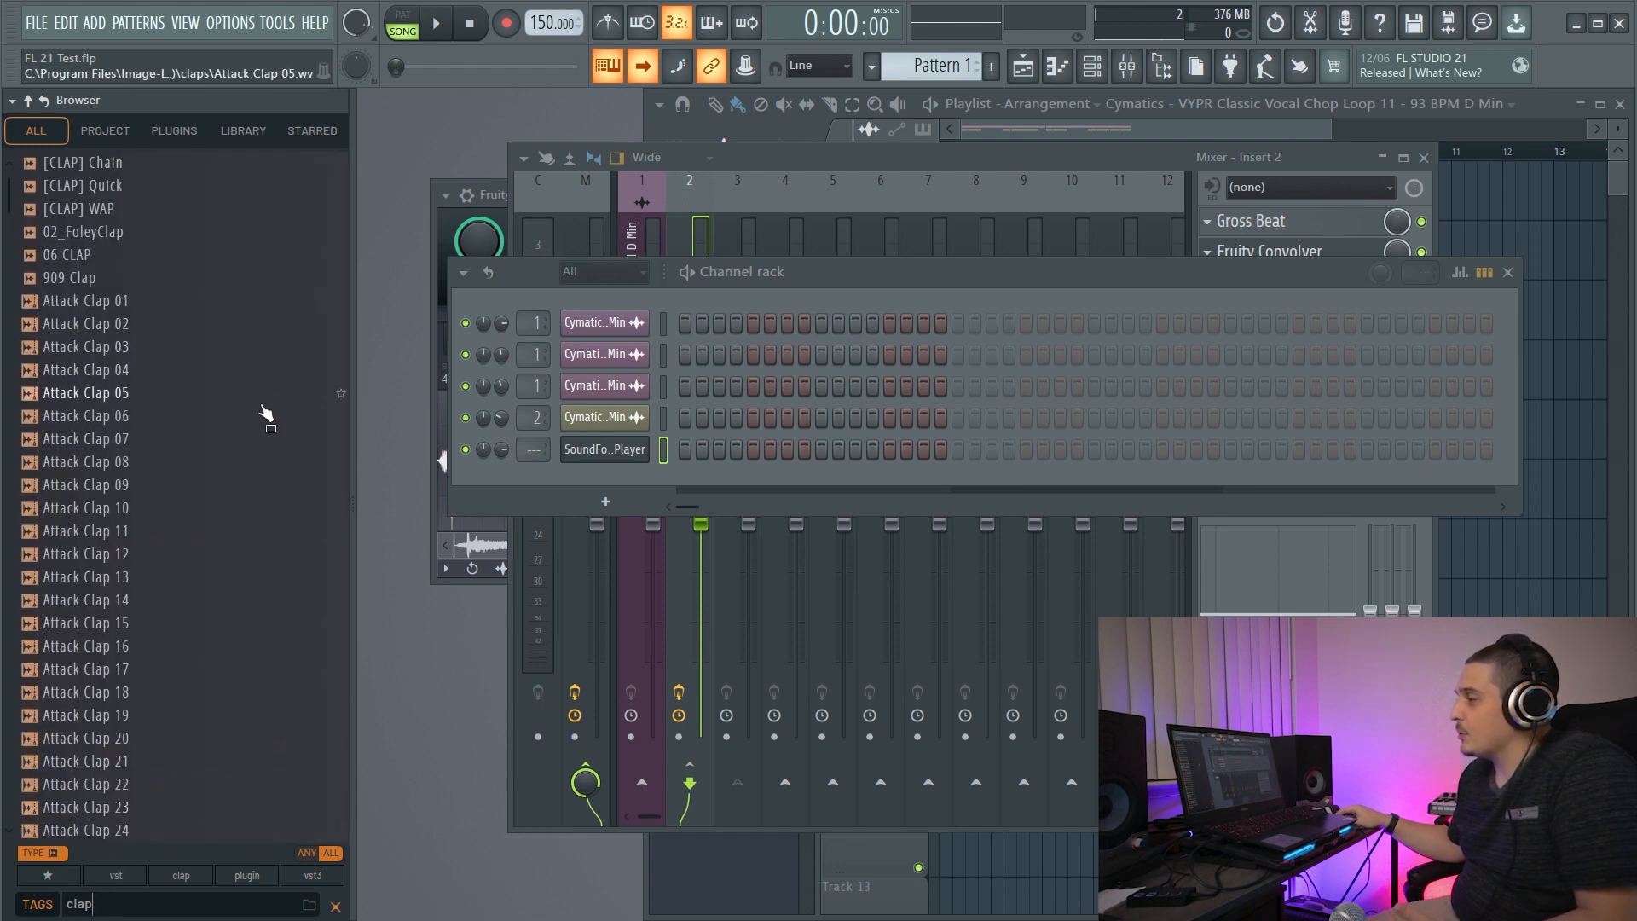
scroll(267, 413, down, 4)
Change the file type filter of the clap search to midi, and from there to project.
click(53, 853)
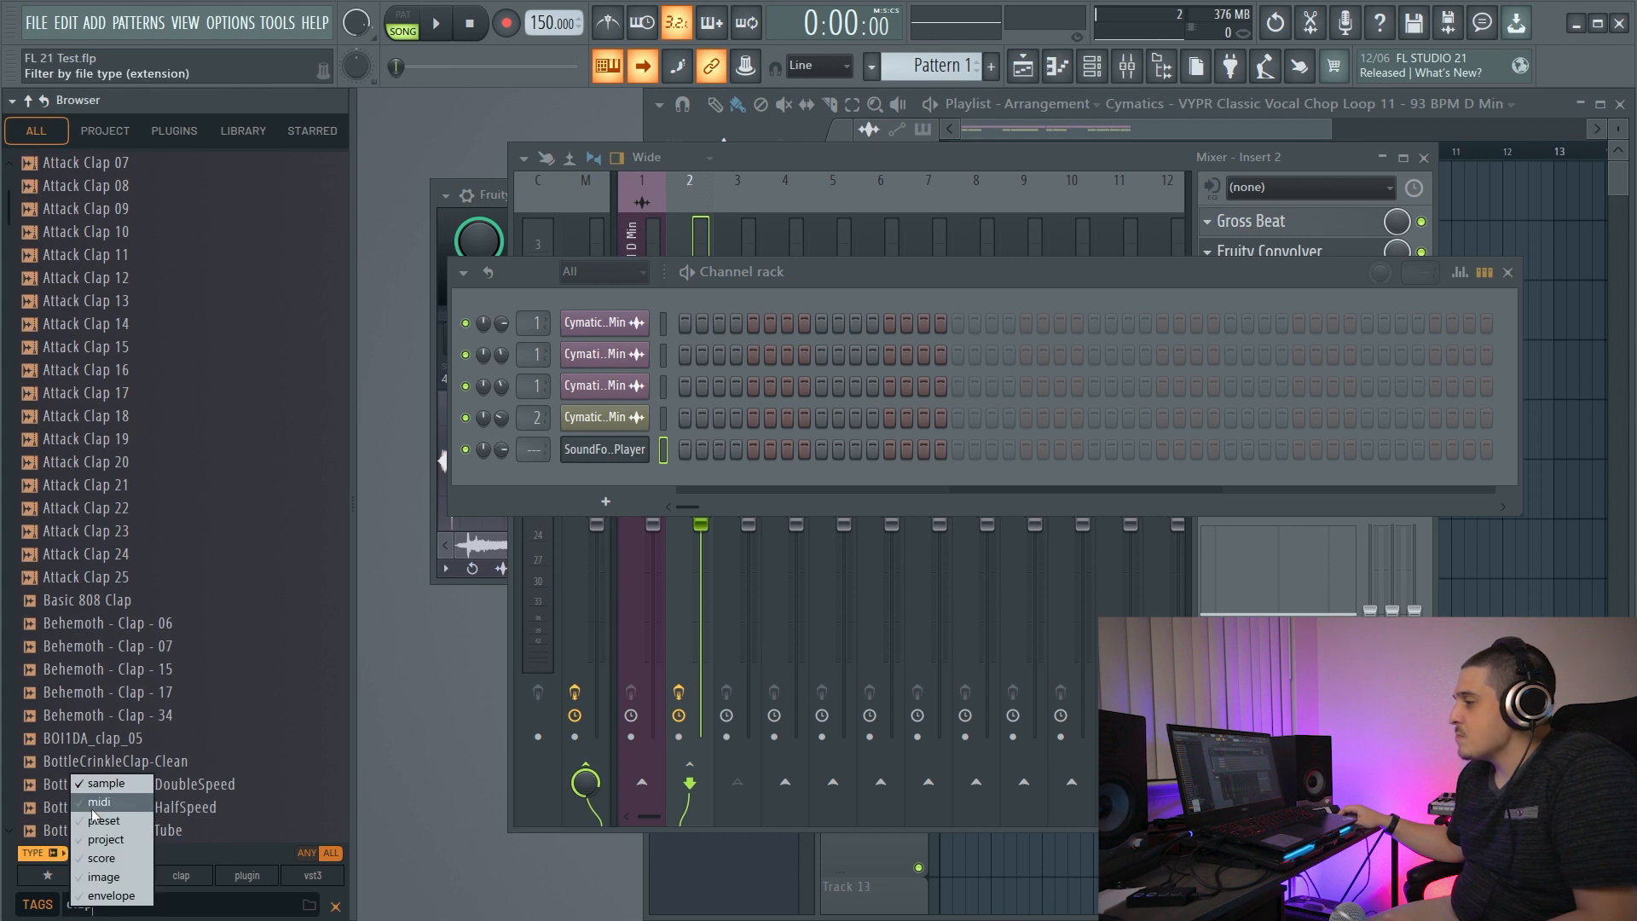
click(96, 803)
click(53, 853)
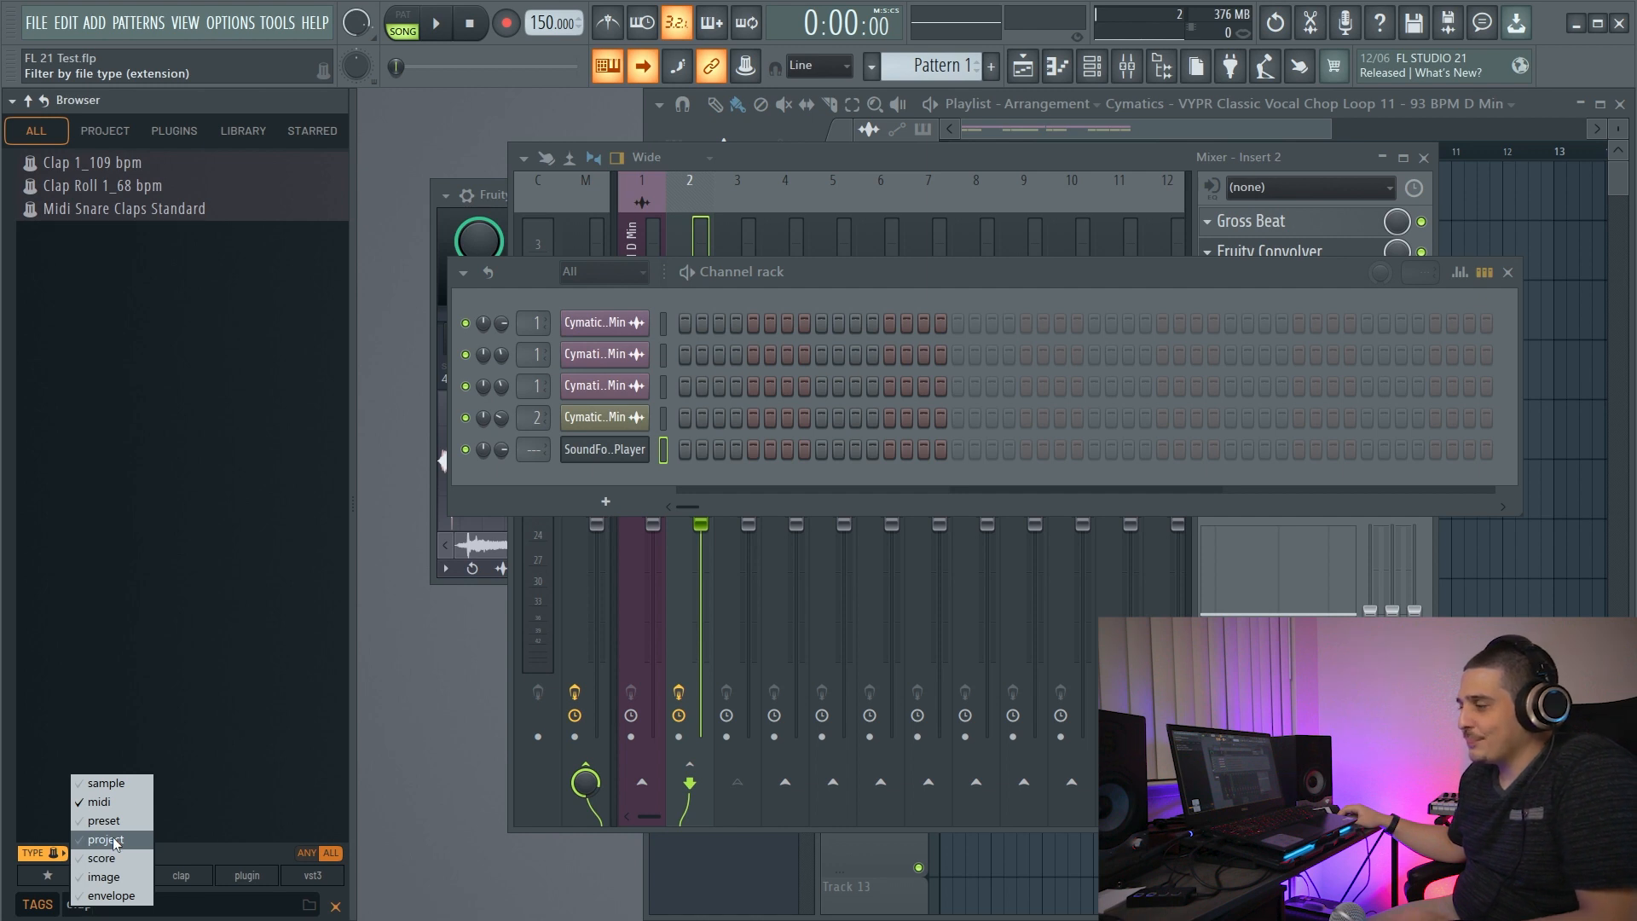
click(106, 840)
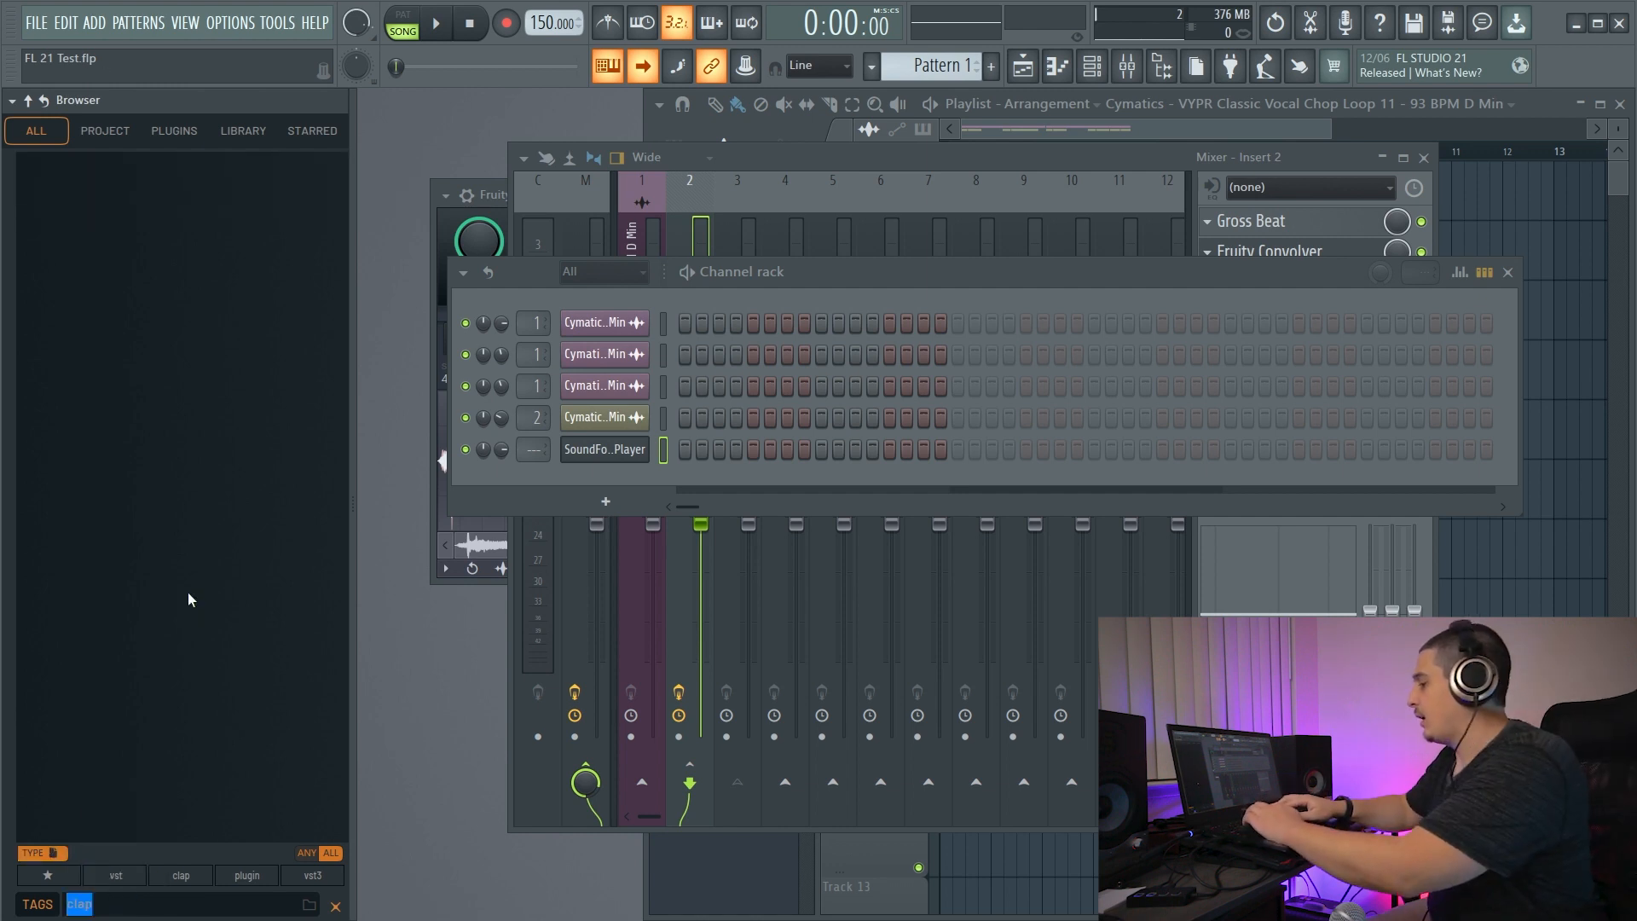
Replace the browser search term with youtube to find matching project files, and clear the search.
key(BackSpace)
key(BackSpace)
key(BackSpace)
key(BackSpace)
text(youtube)
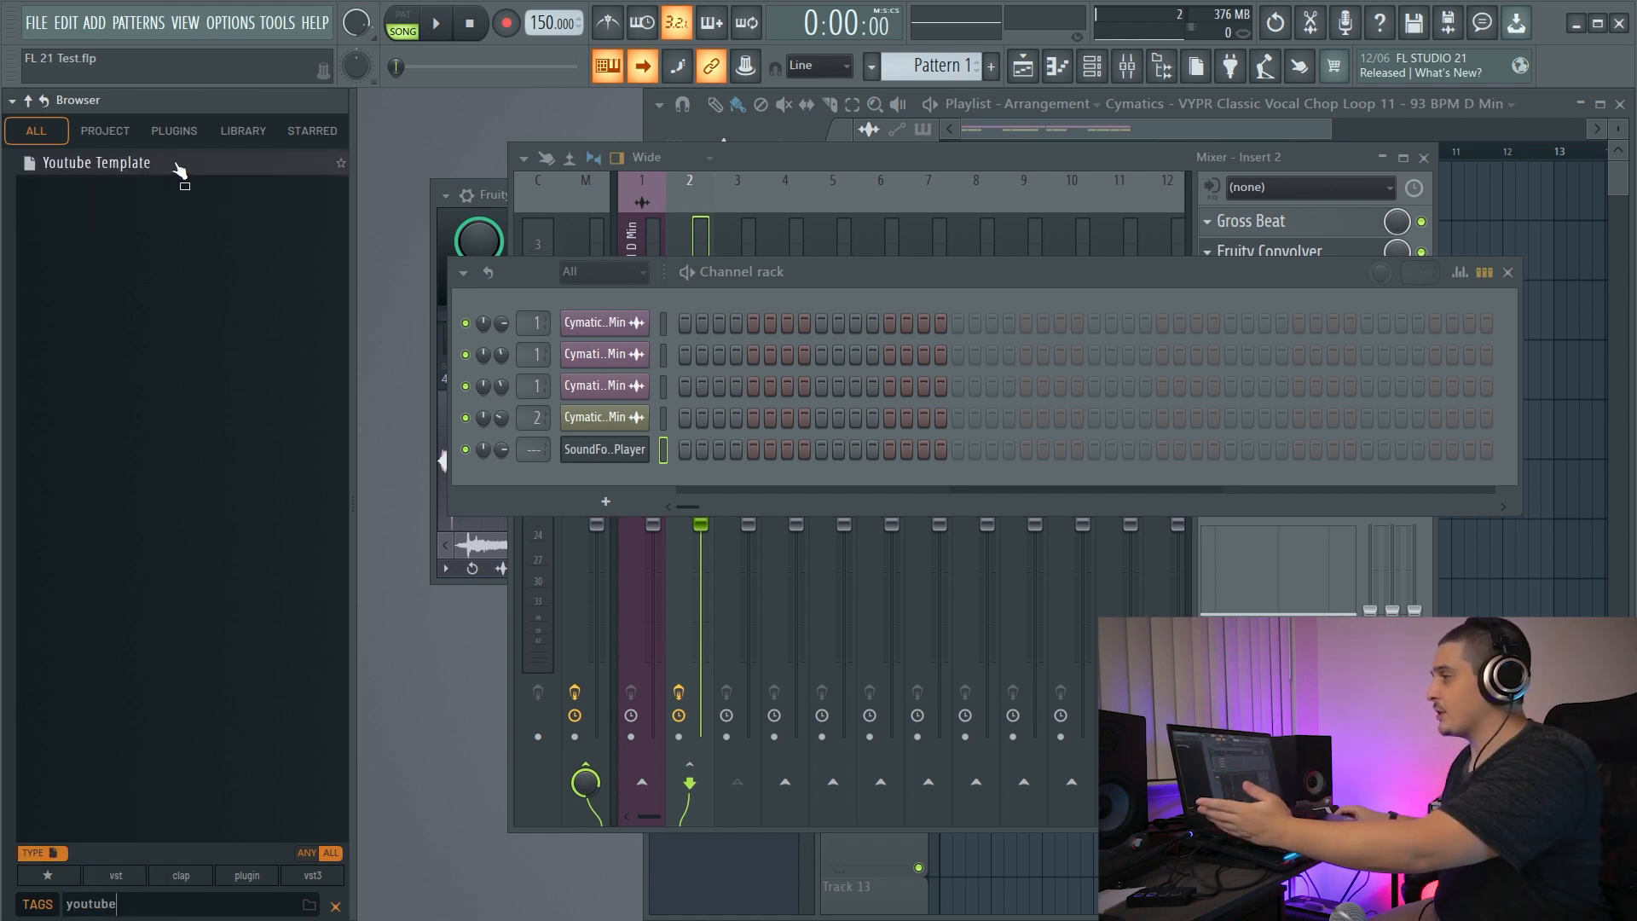
click(336, 907)
Limit the browser to the score file type, search for funk, and preview the funk walk bass score.
click(35, 854)
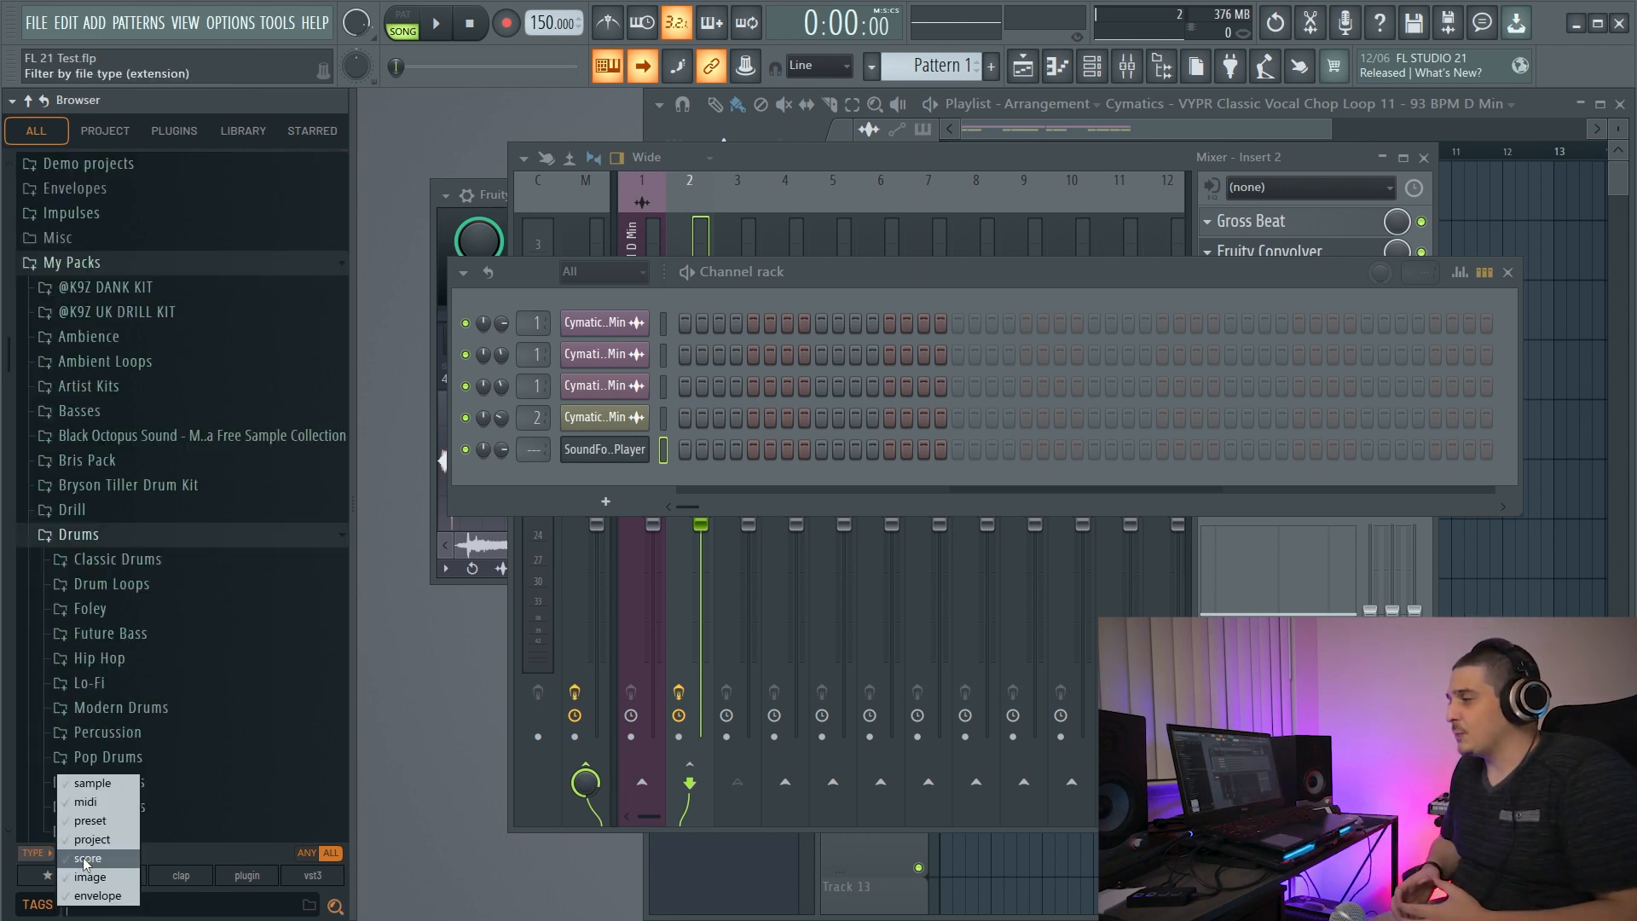
click(85, 859)
text(funk)
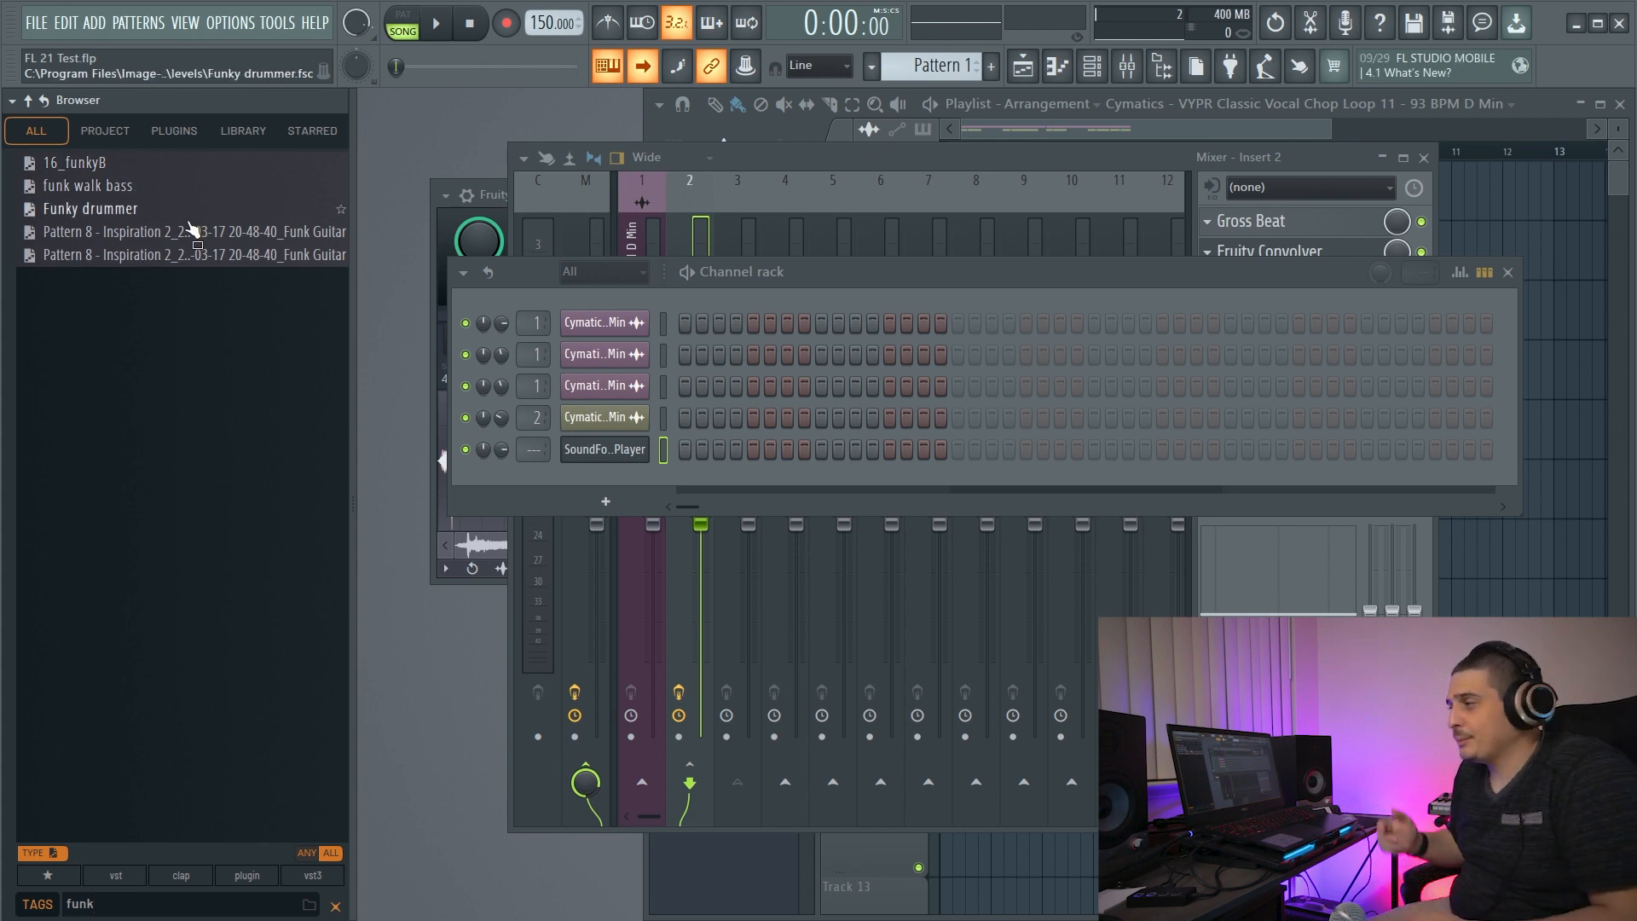
click(183, 186)
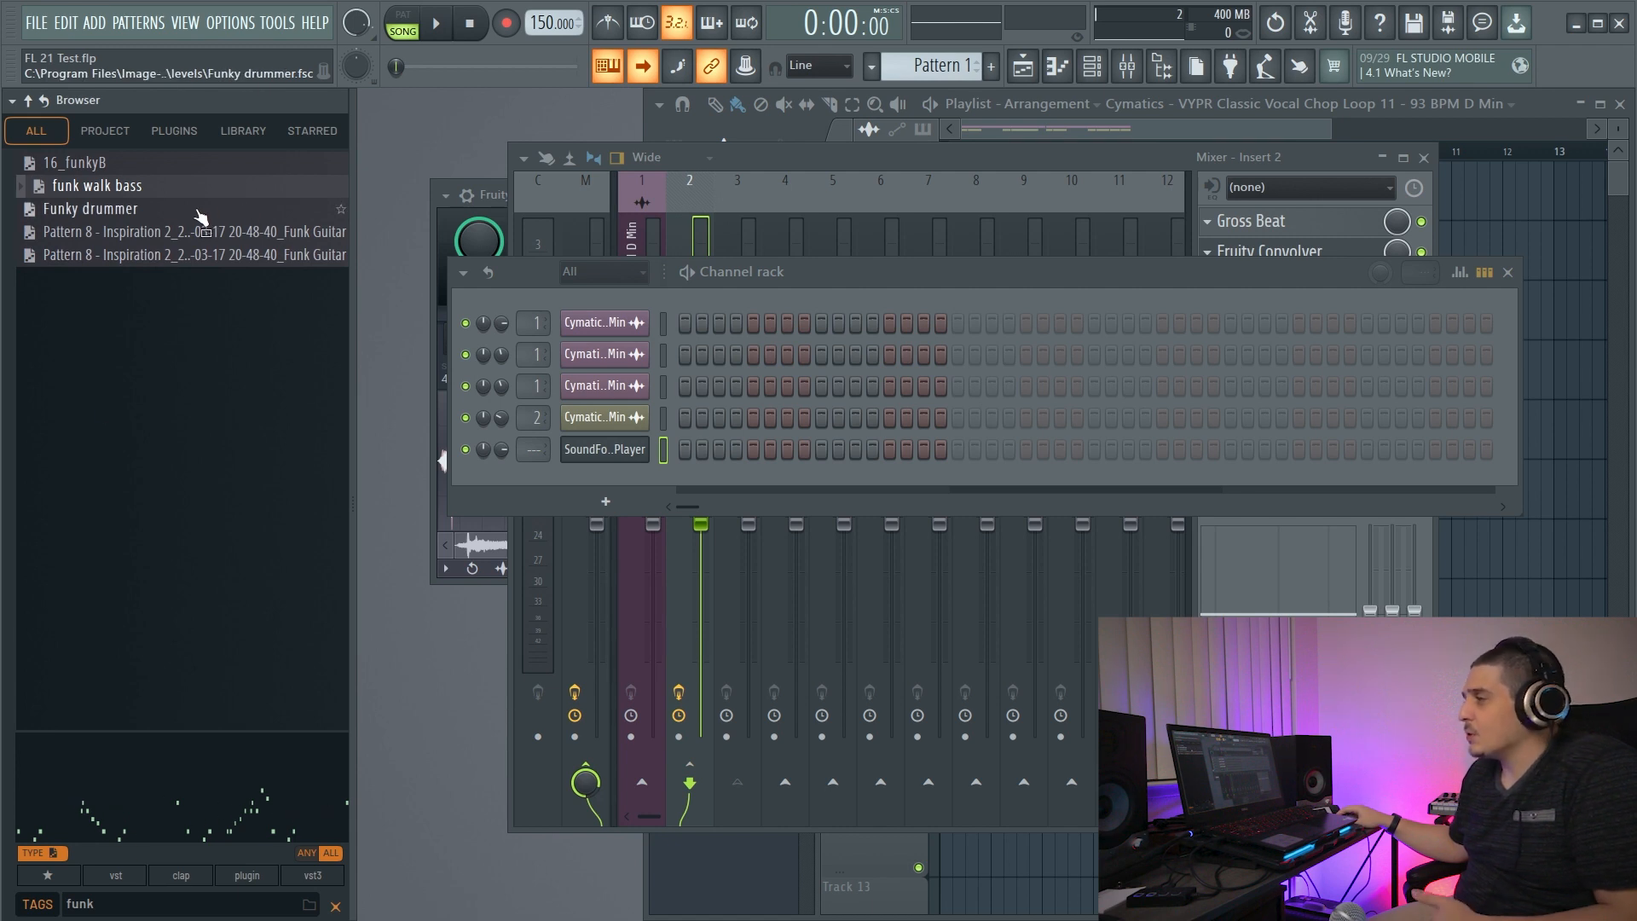
Remove the score filter, search the browser for clap, and limit the results to the sample file type.
click(56, 852)
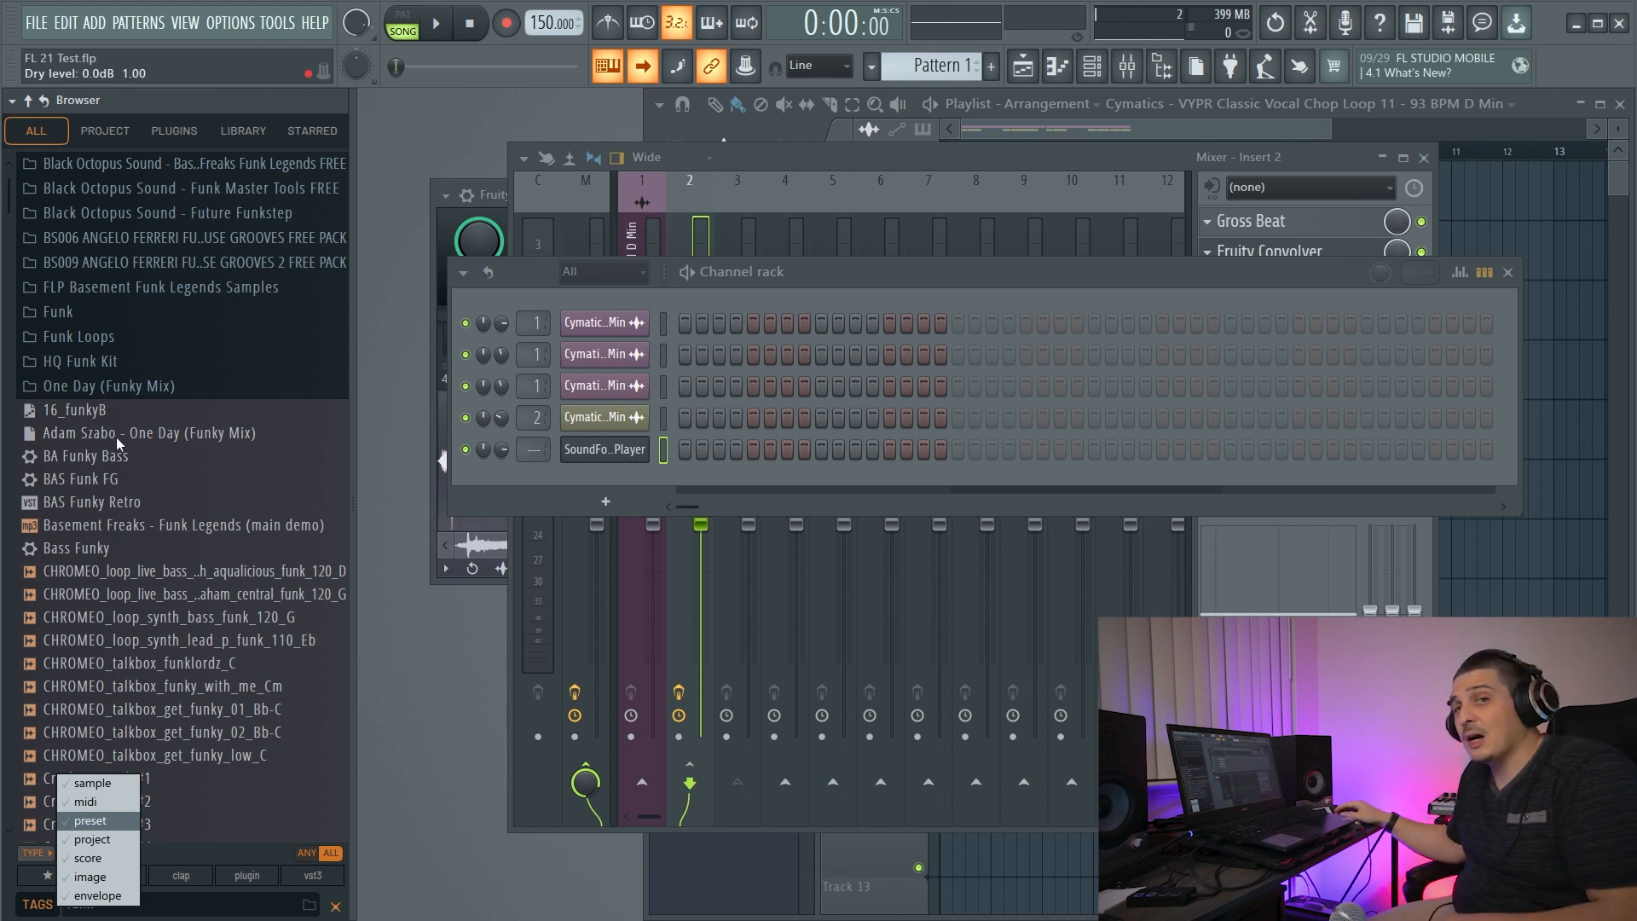
drag(101, 904, 33, 905)
text(clap)
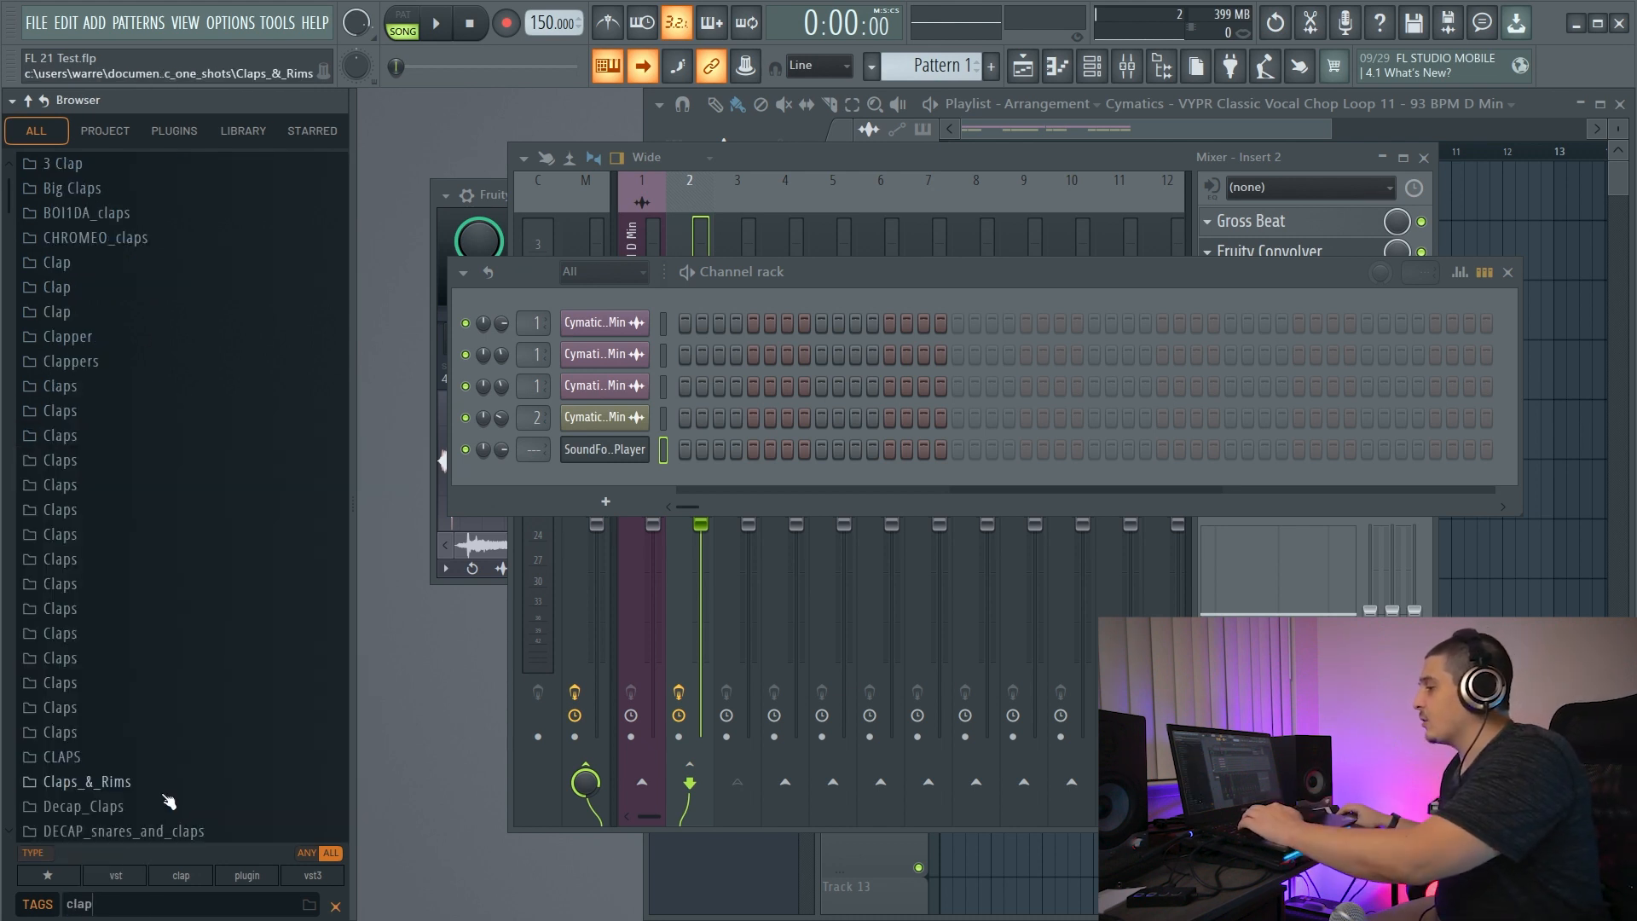
click(79, 488)
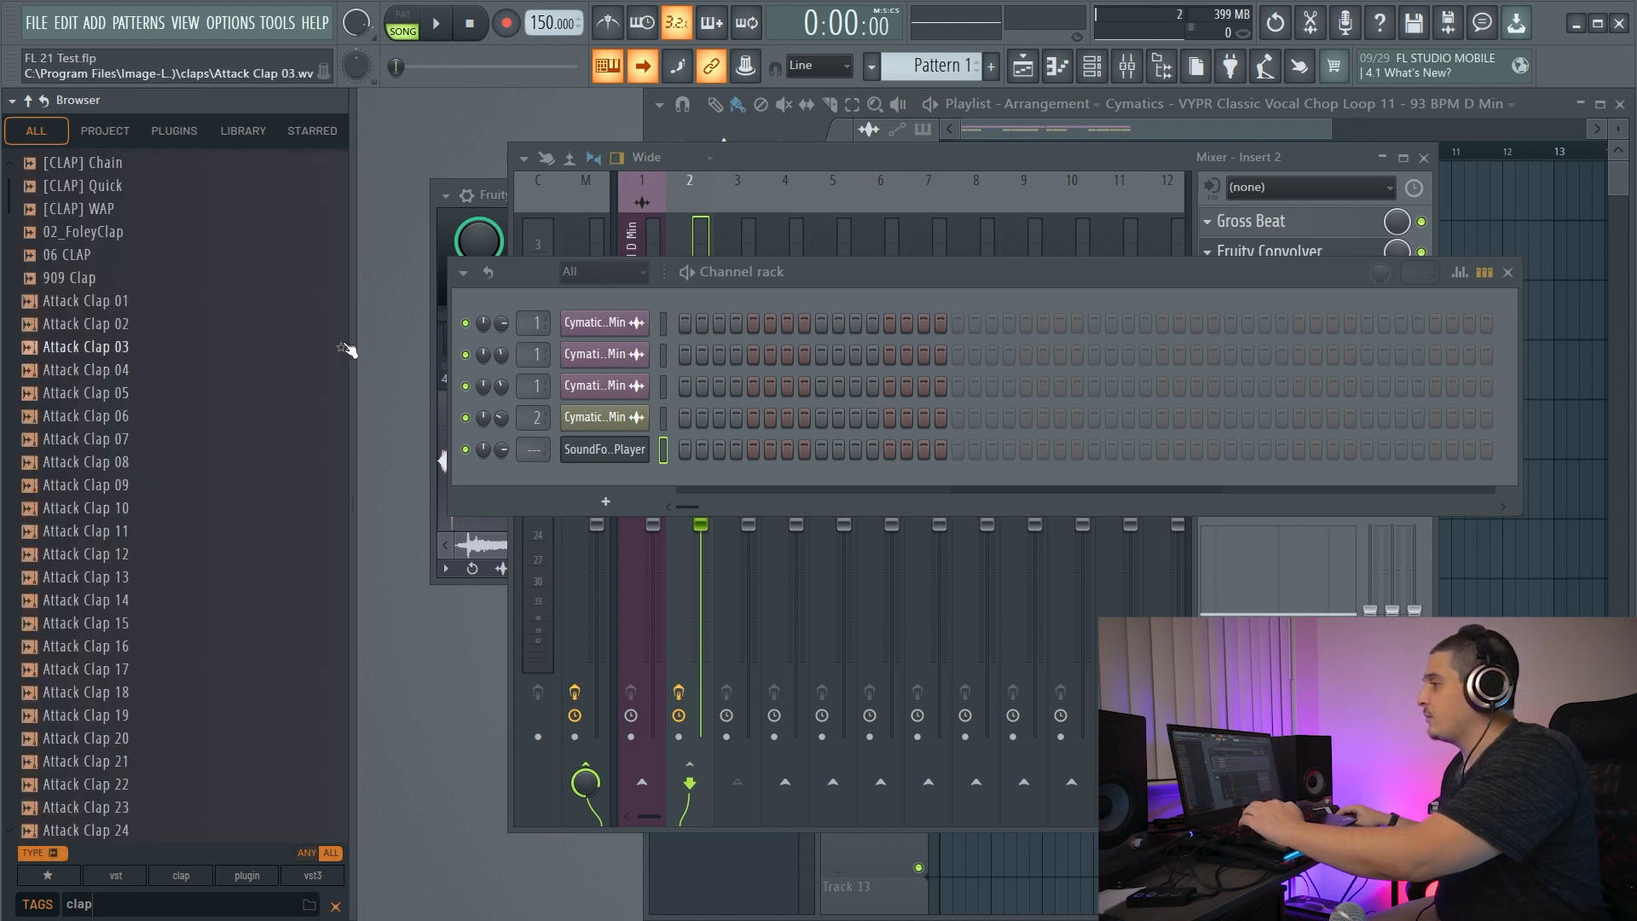
Mark Attack Clap 03 and Attack Clap 12 as favorites and filter the clap results to favorites only.
click(345, 348)
click(346, 555)
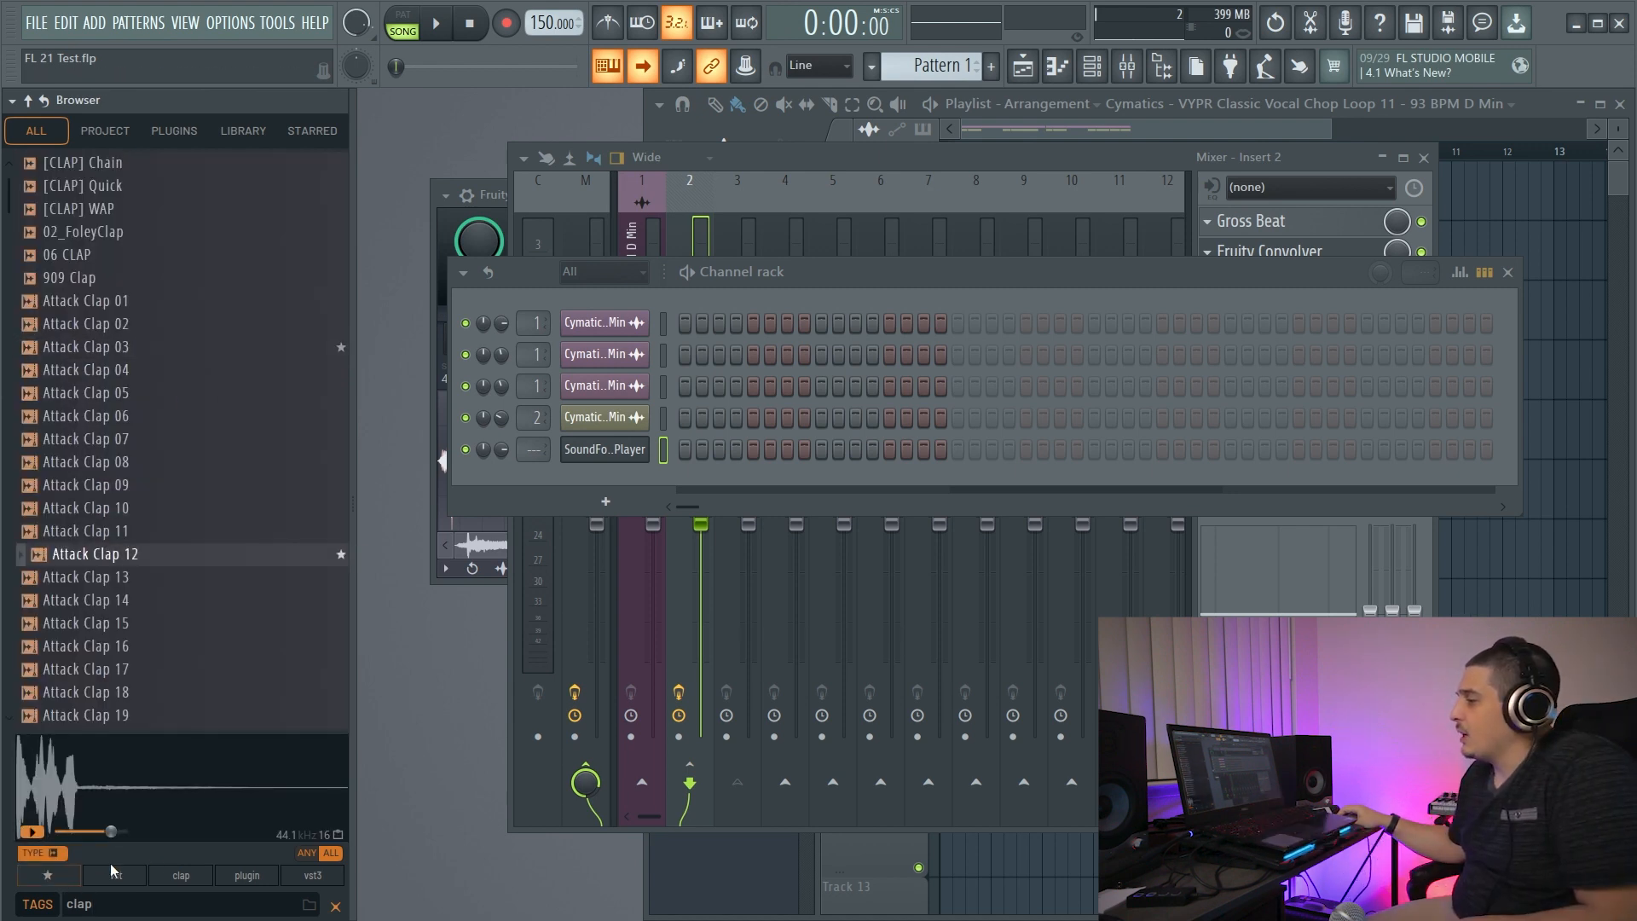
click(48, 876)
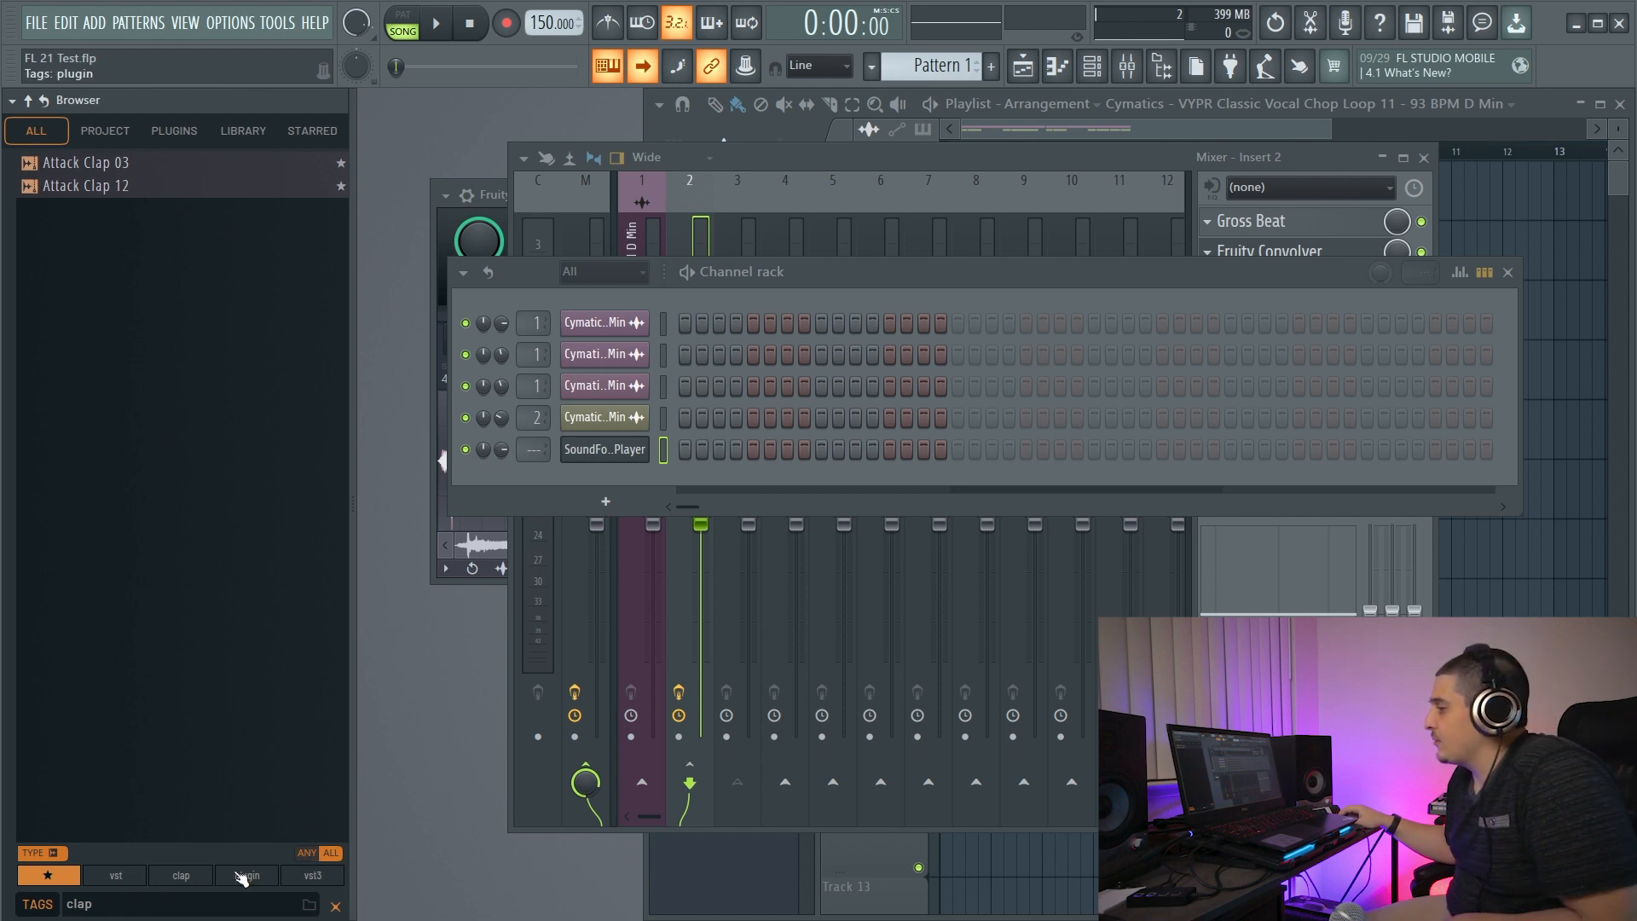
Add the tag clap to the Attack Clap 12 sample and filter the favorites by that tag.
right_click(242, 186)
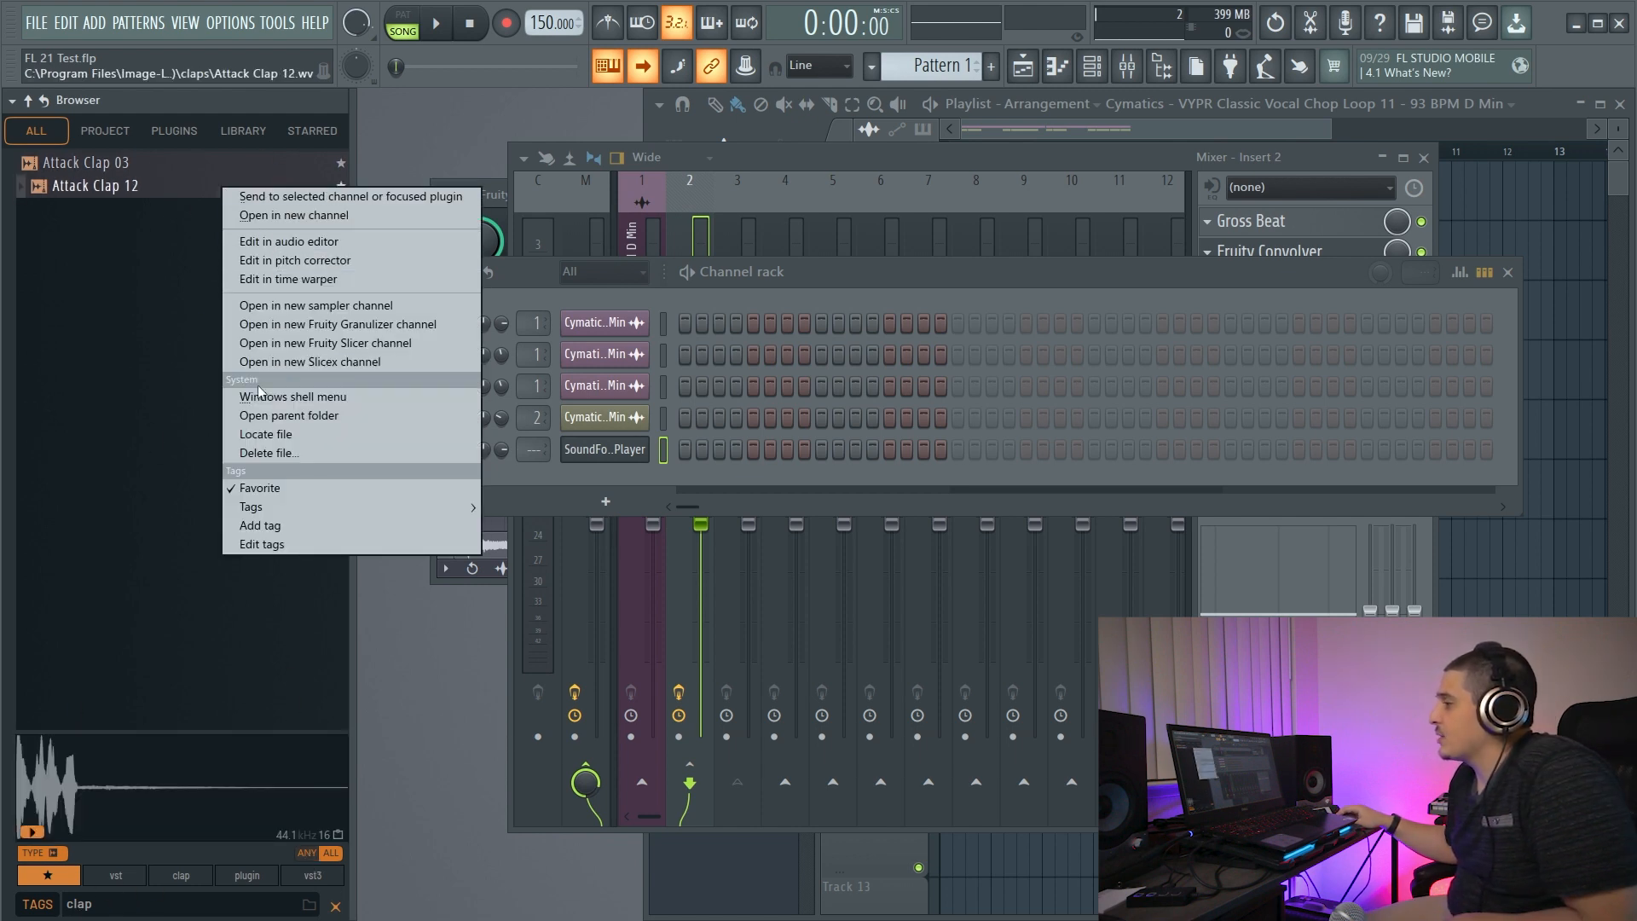
click(295, 524)
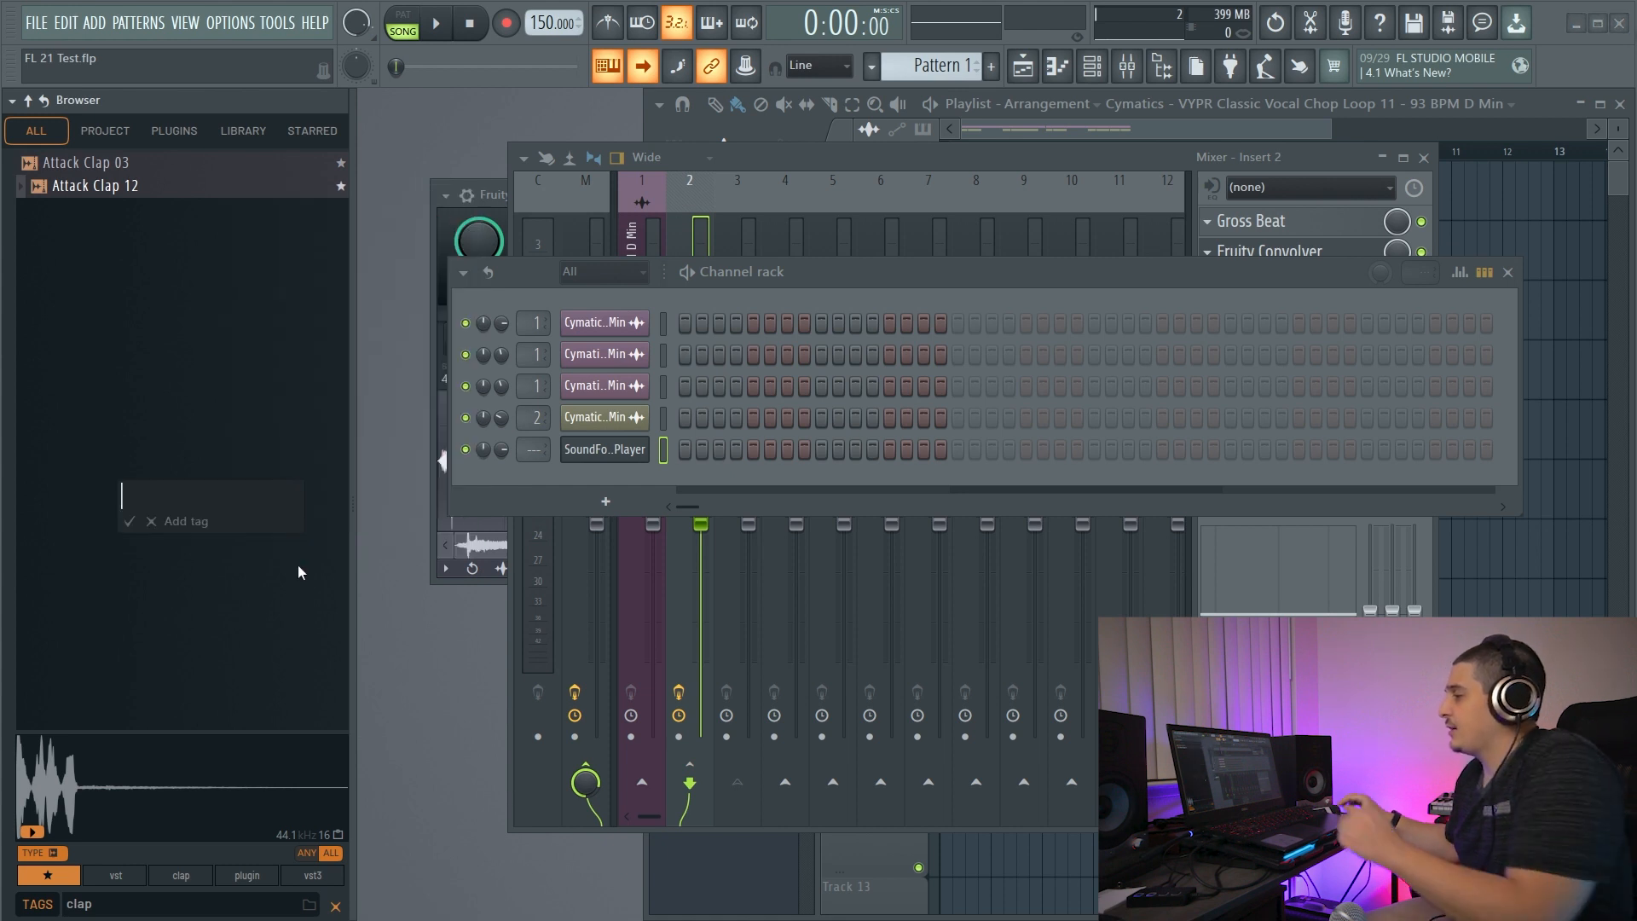
text(clap)
key(Return)
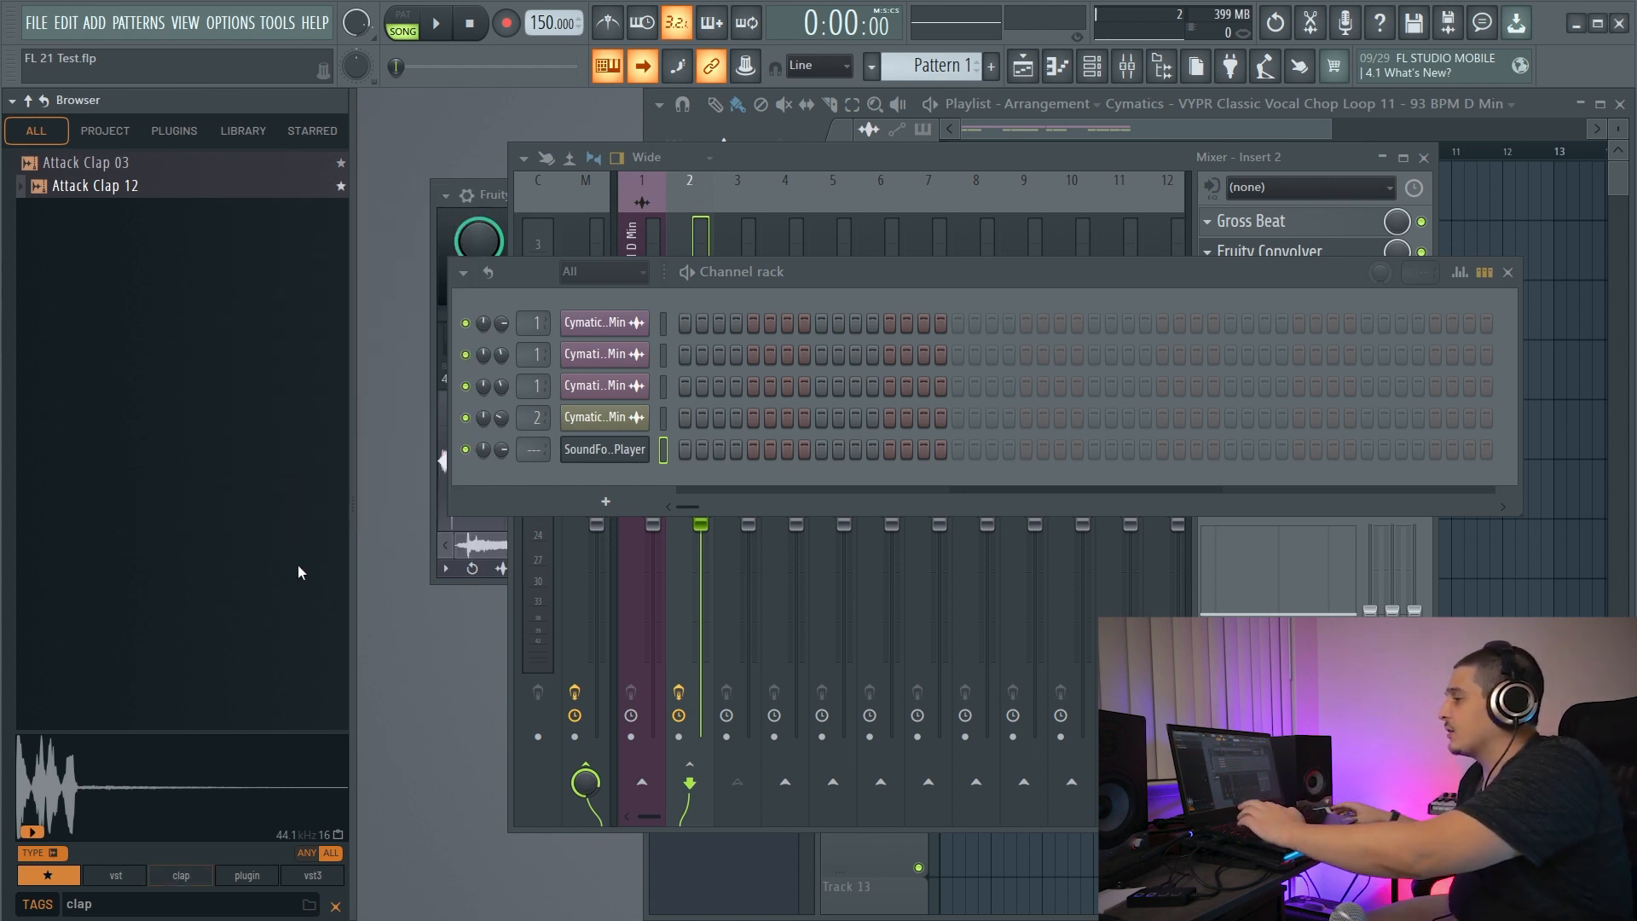
click(181, 876)
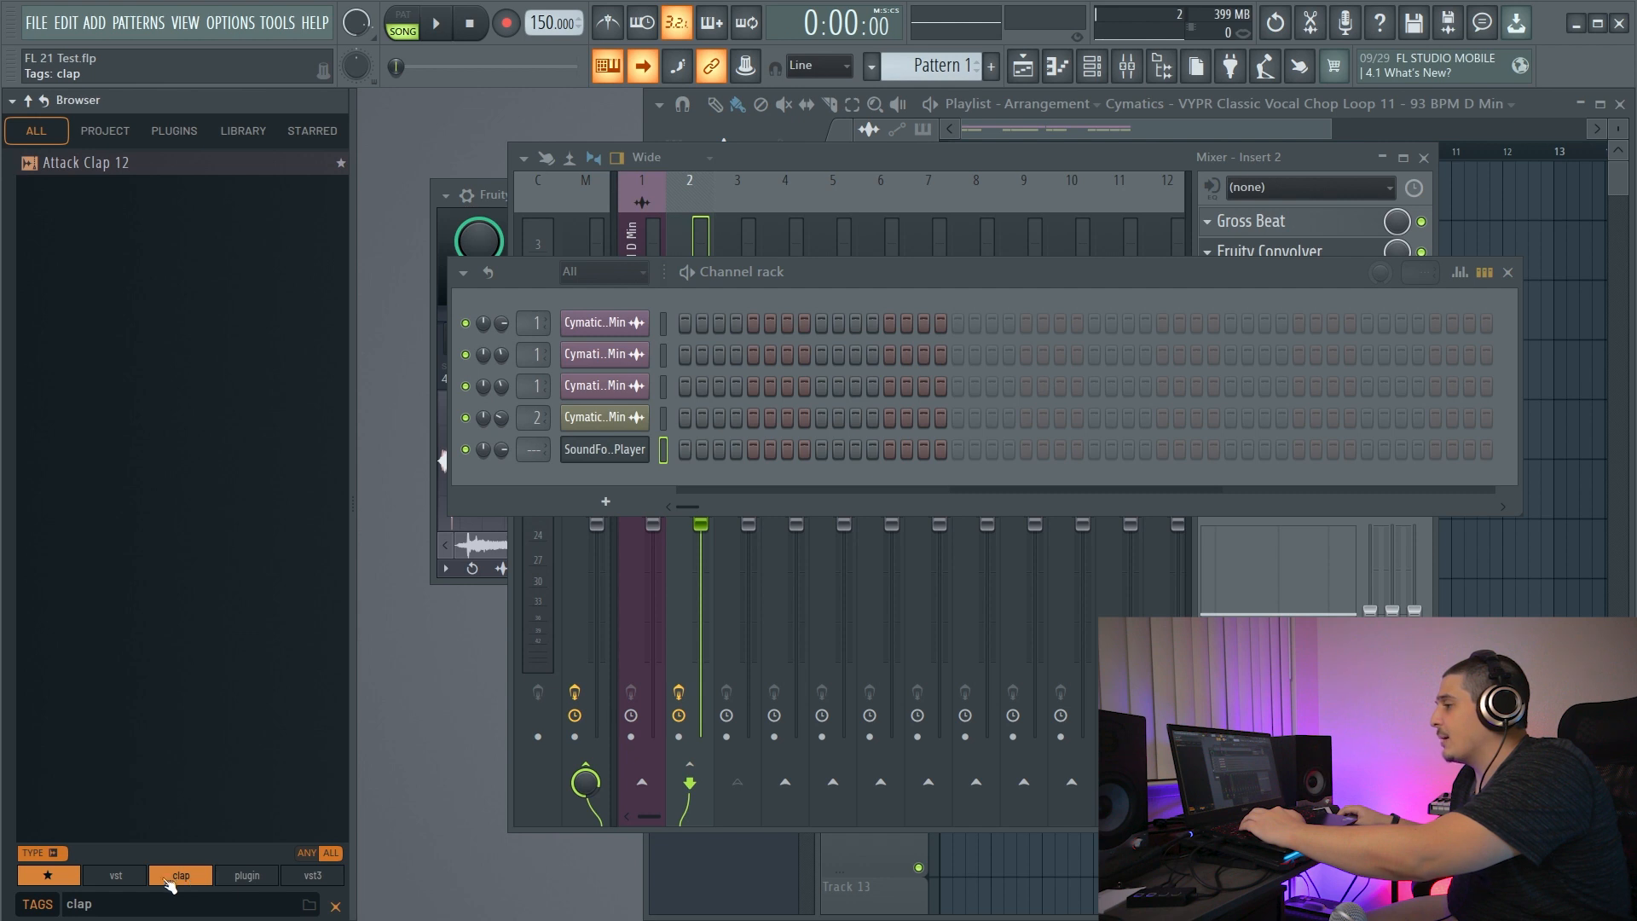
Edit the tags of Attack Clap 12 to *,clap,vst,plugin.
click(294, 536)
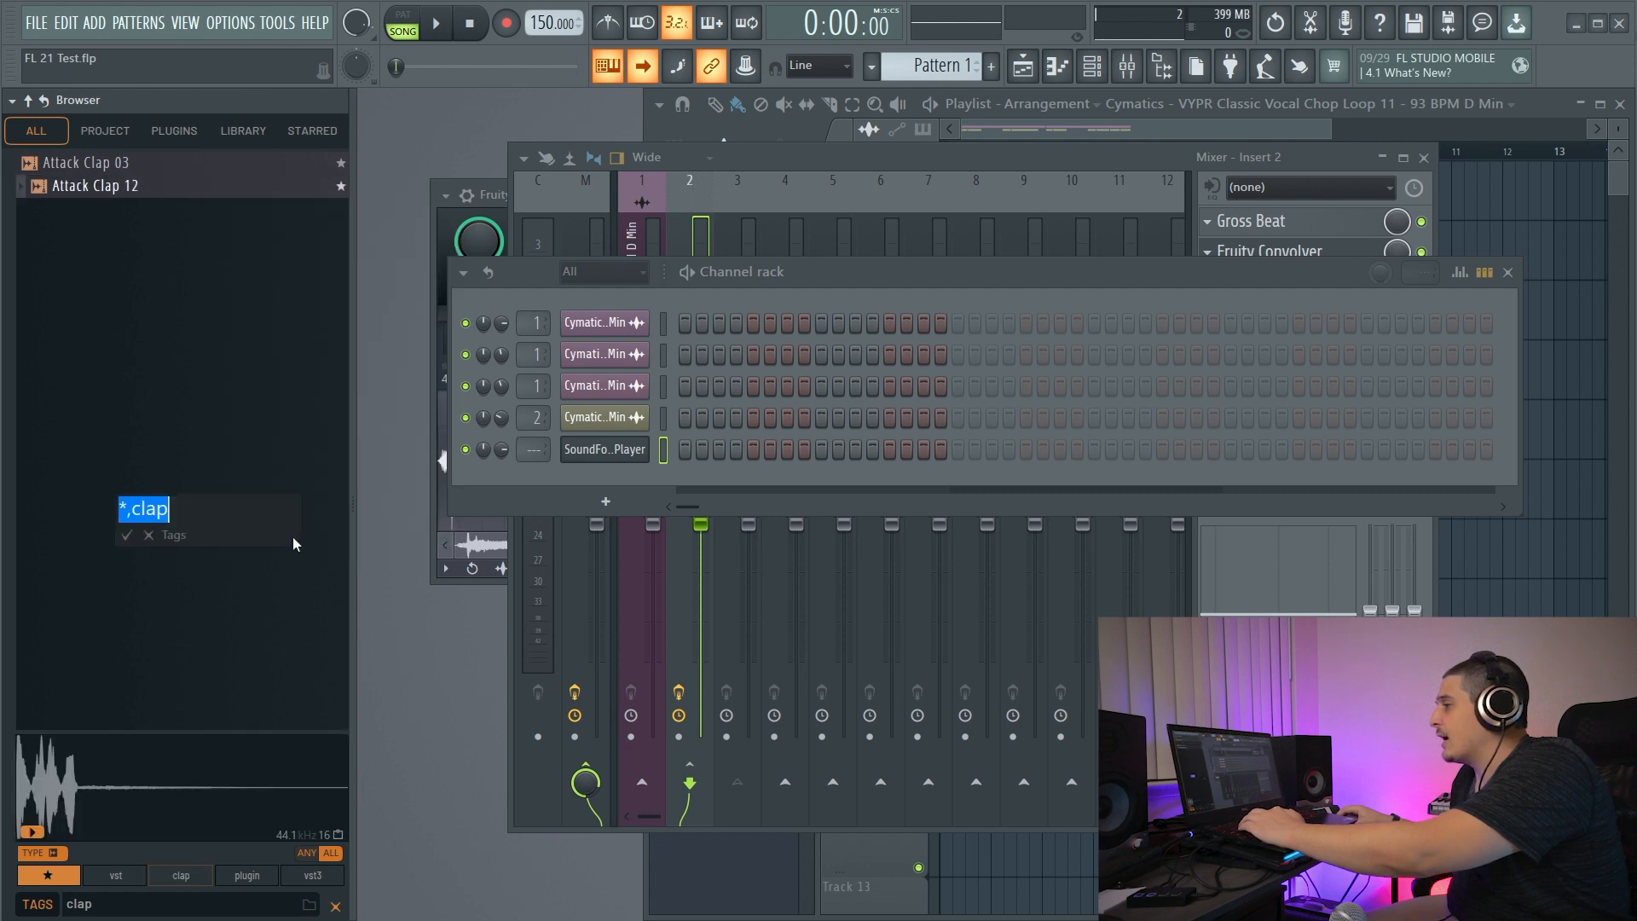
click(130, 505)
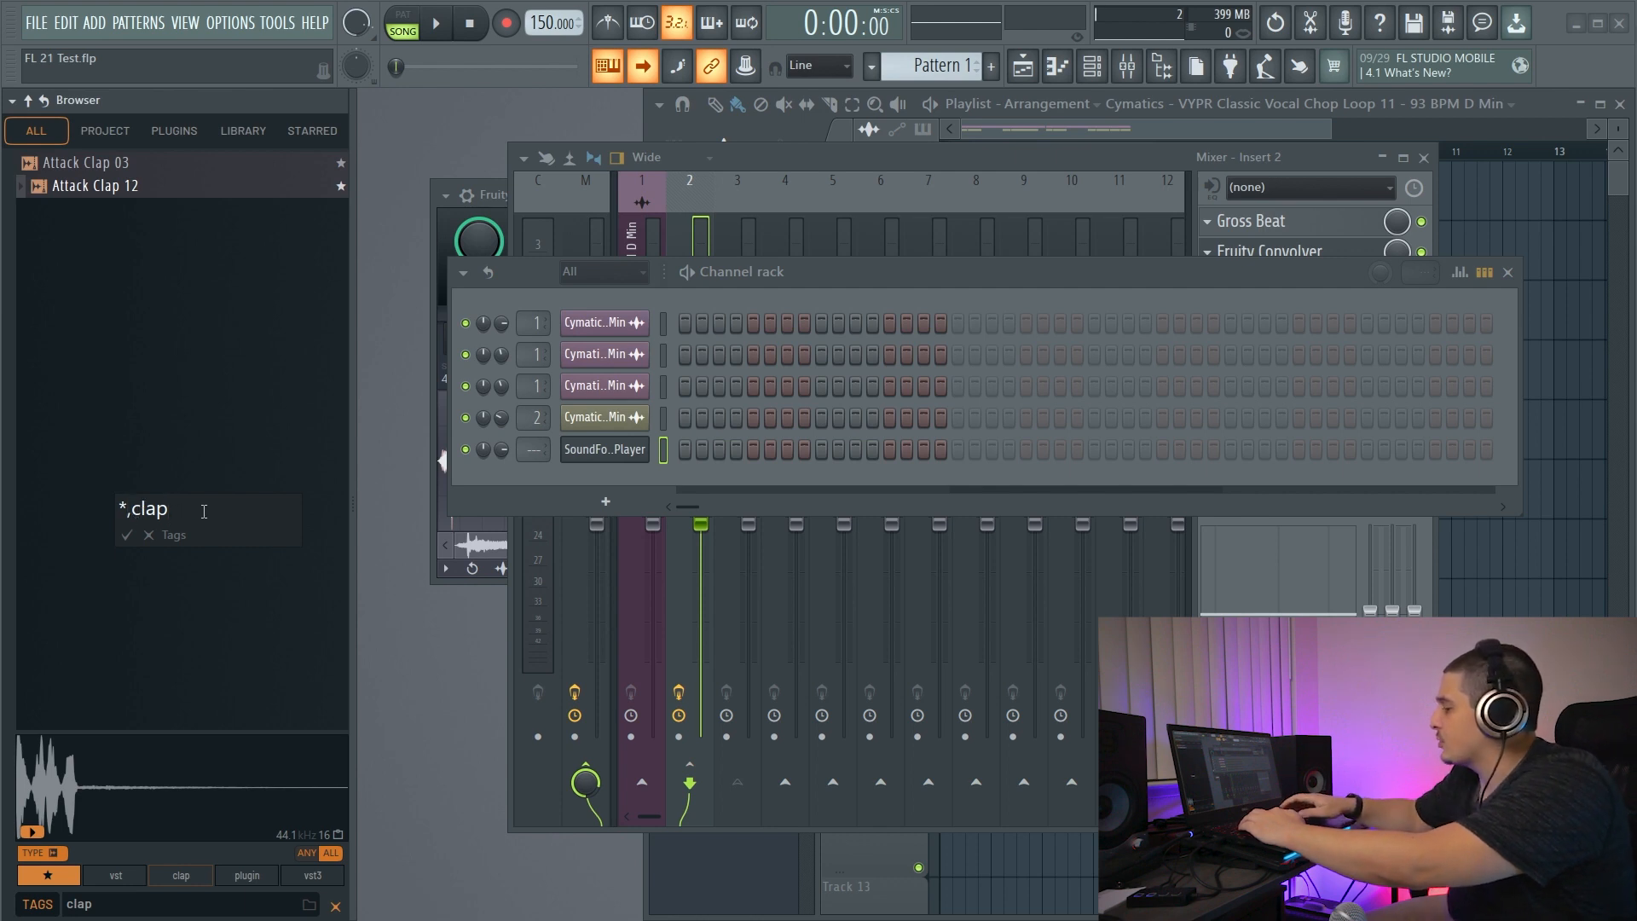
text(,)
text(vst)
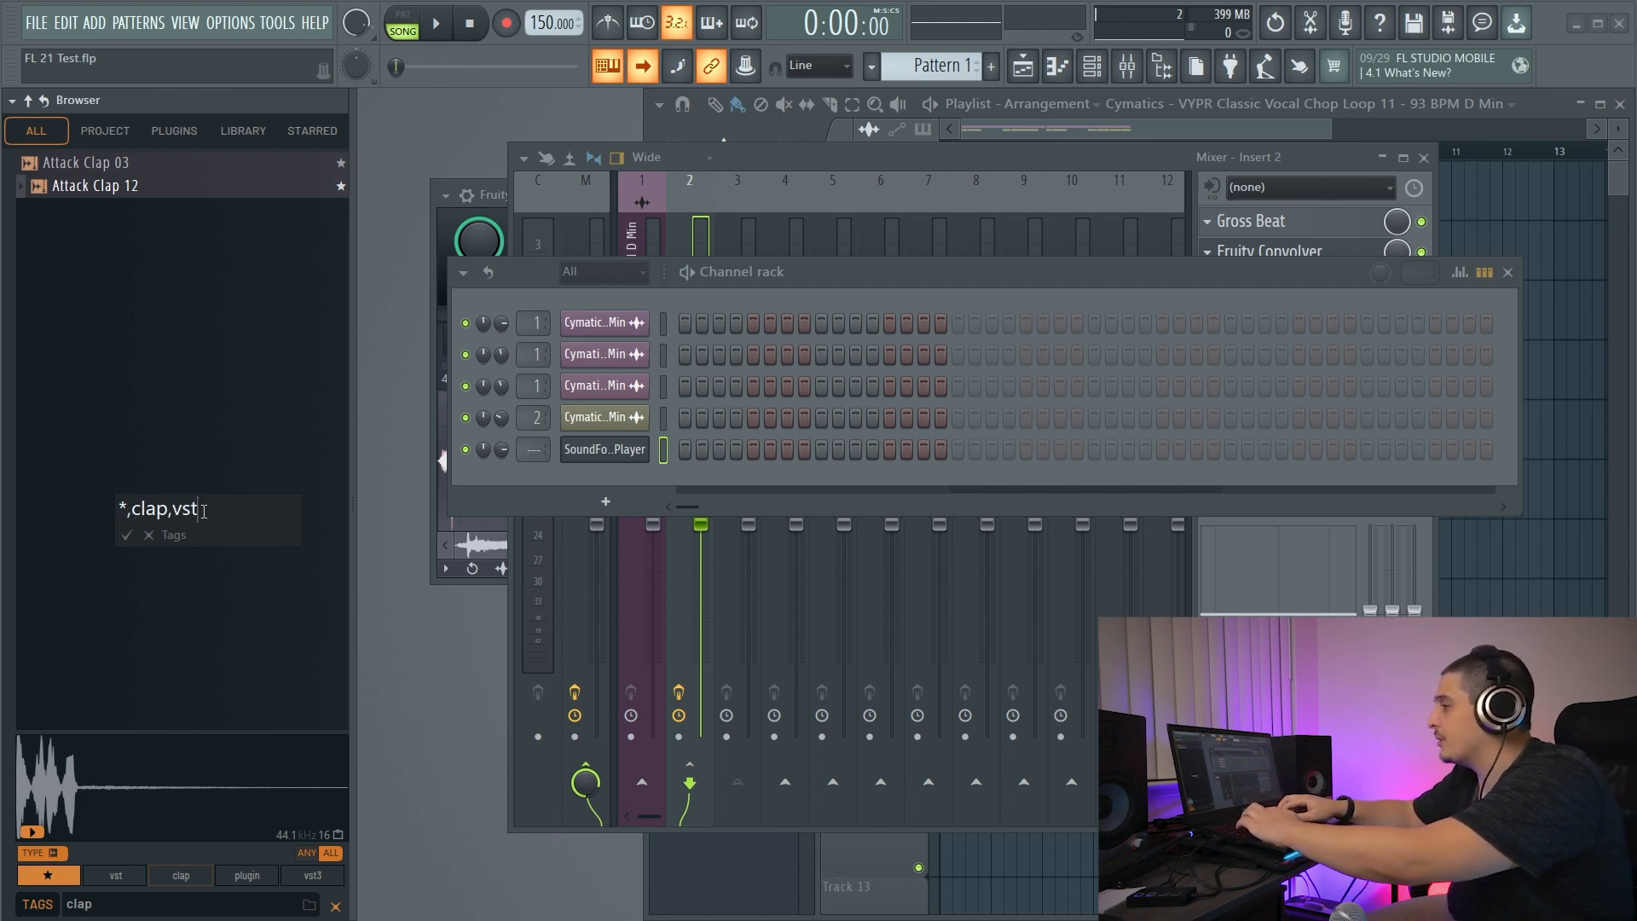
text(,plugin)
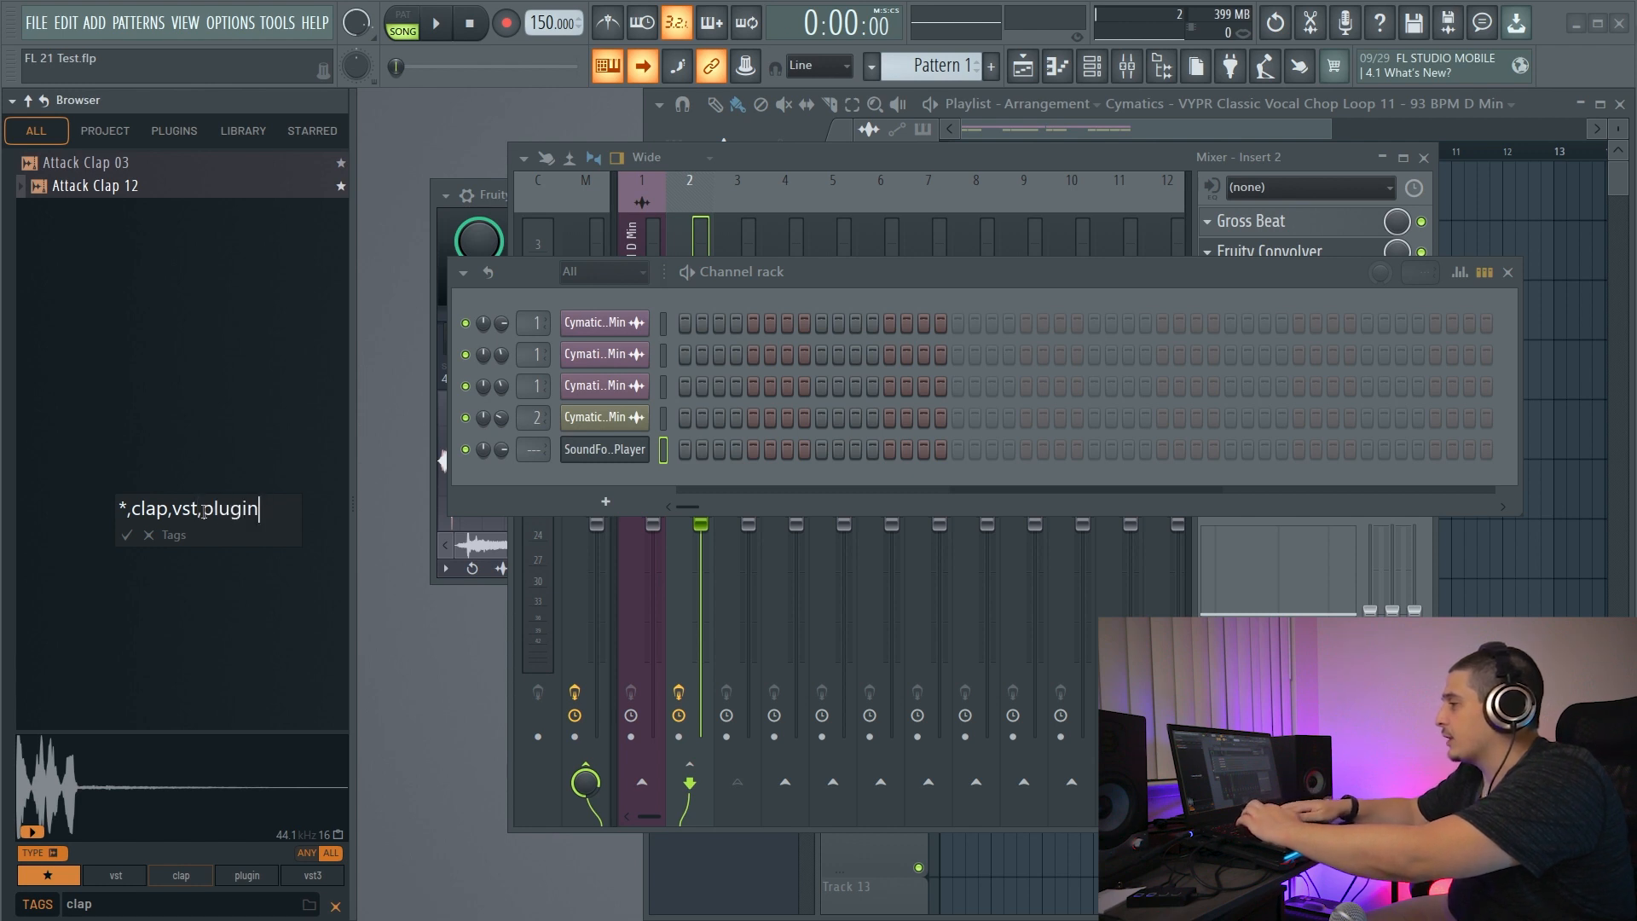
key(Return)
Turn the clap, plugin and vst tag filters on and off to check which samples each one matches.
click(129, 878)
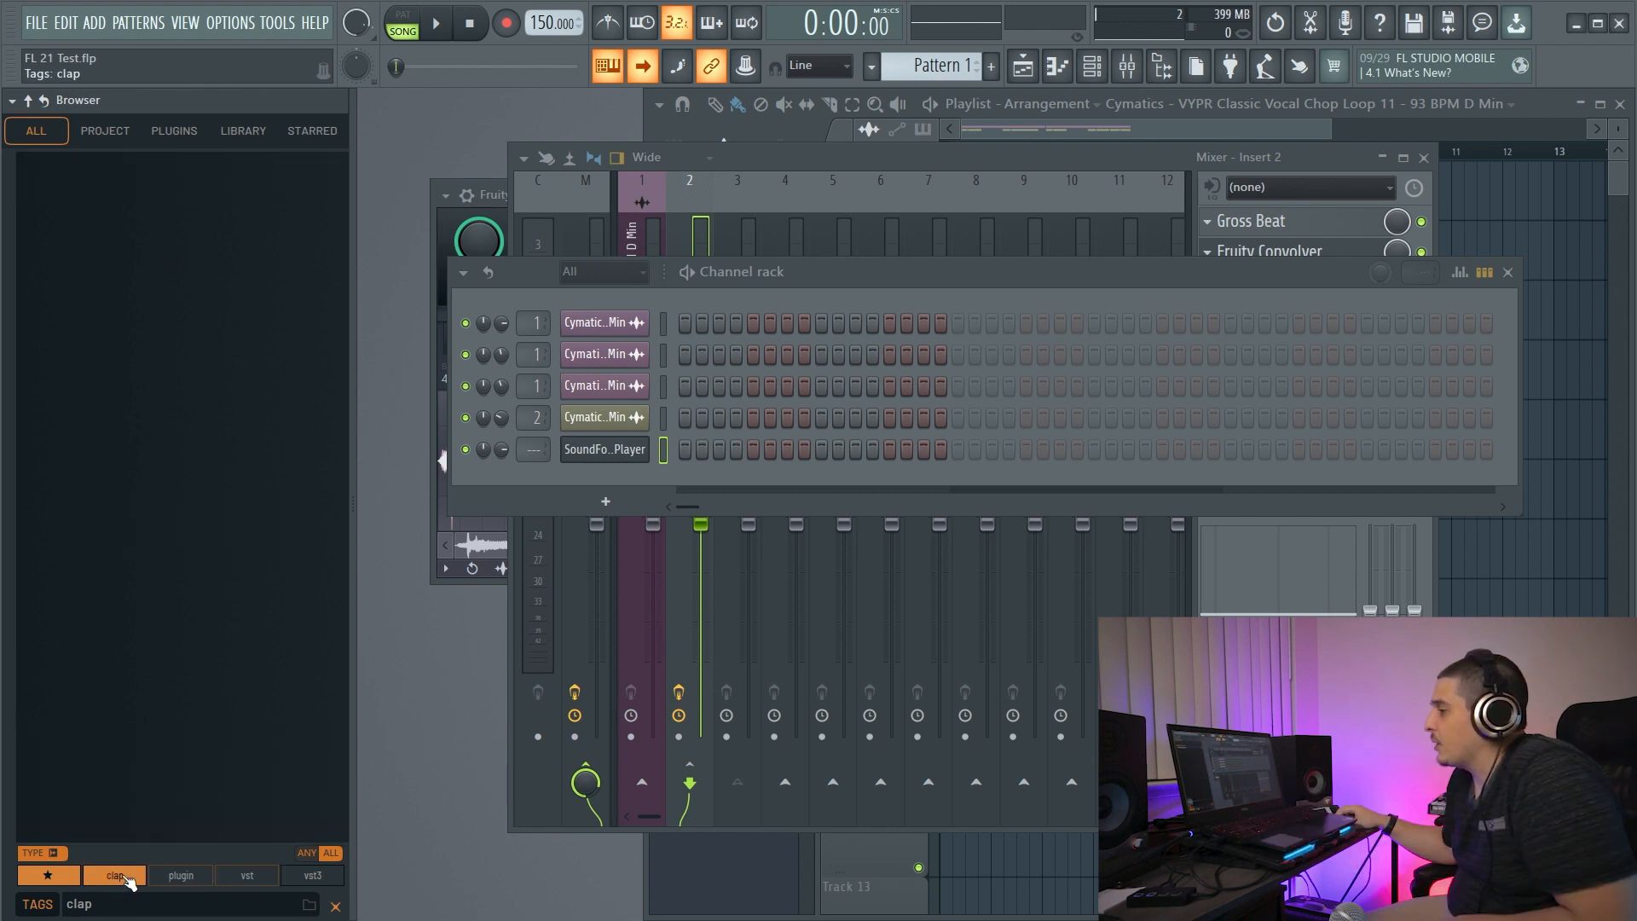
click(183, 879)
click(240, 882)
click(180, 876)
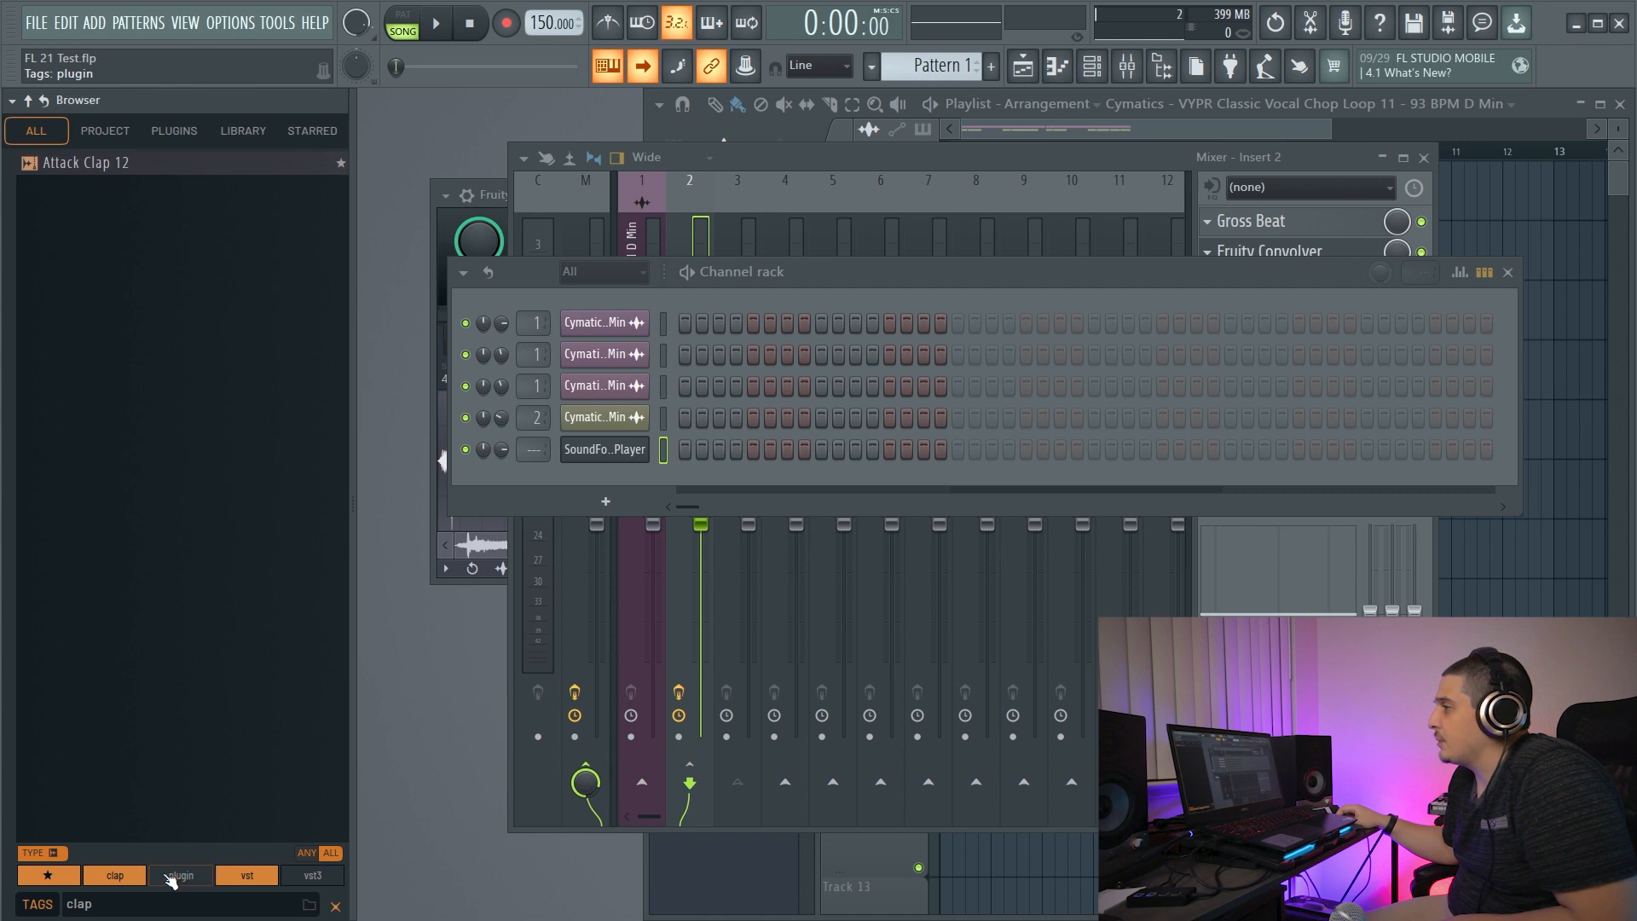
click(246, 876)
click(115, 876)
Try to reduce the tags of Attack Clap 12 to *,clap by removing plugin and vst.
right_click(207, 193)
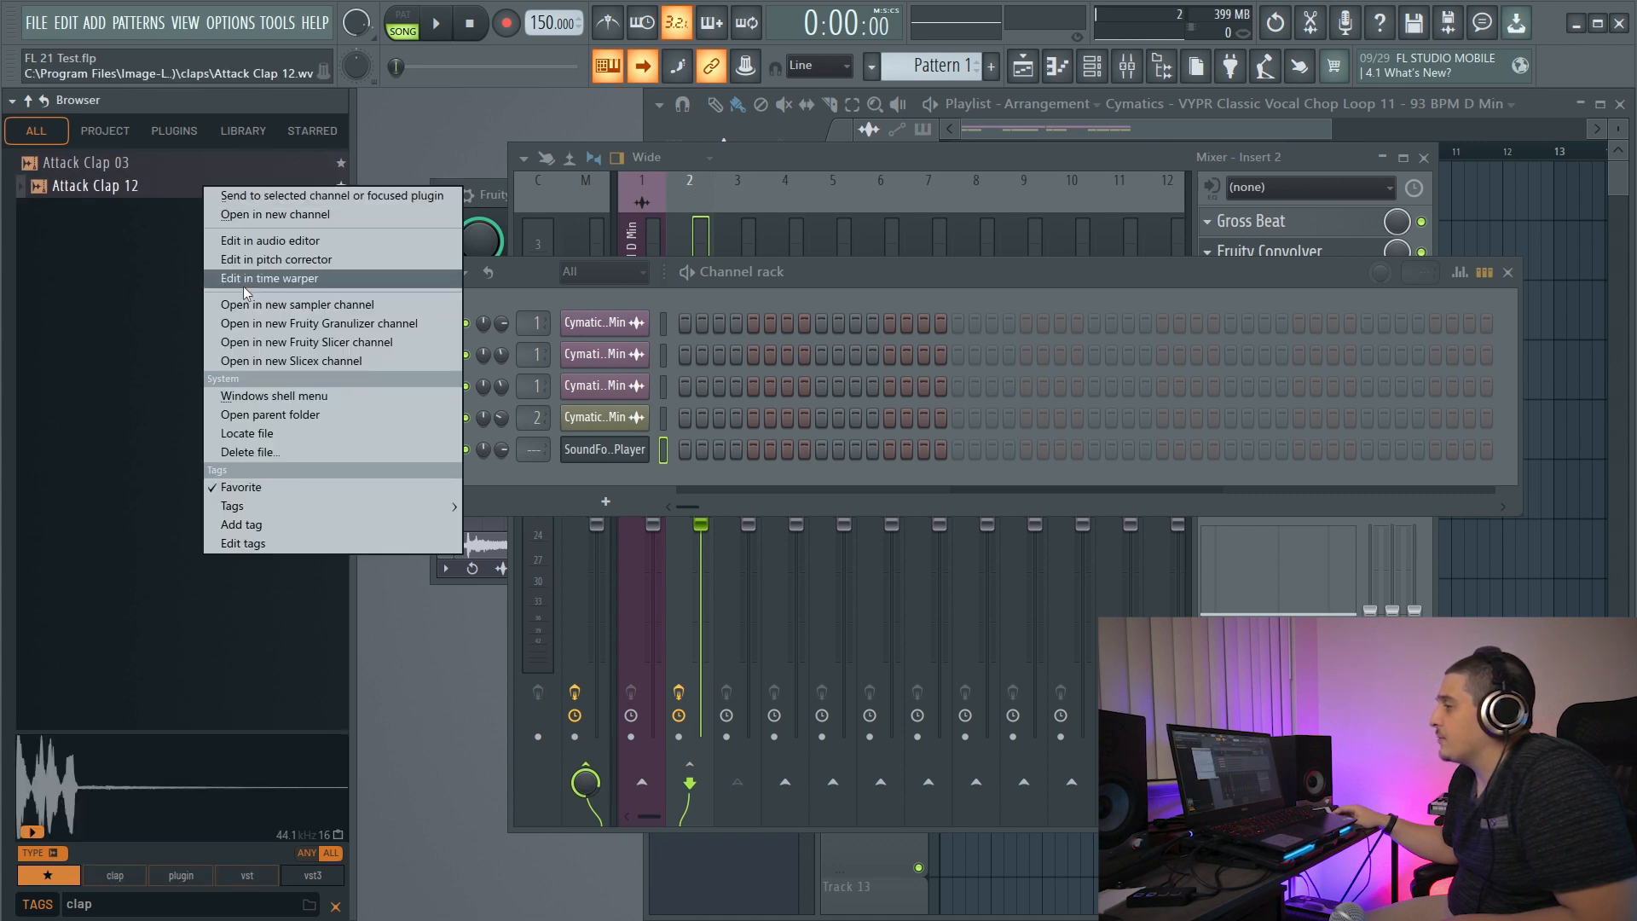
click(271, 536)
click(251, 510)
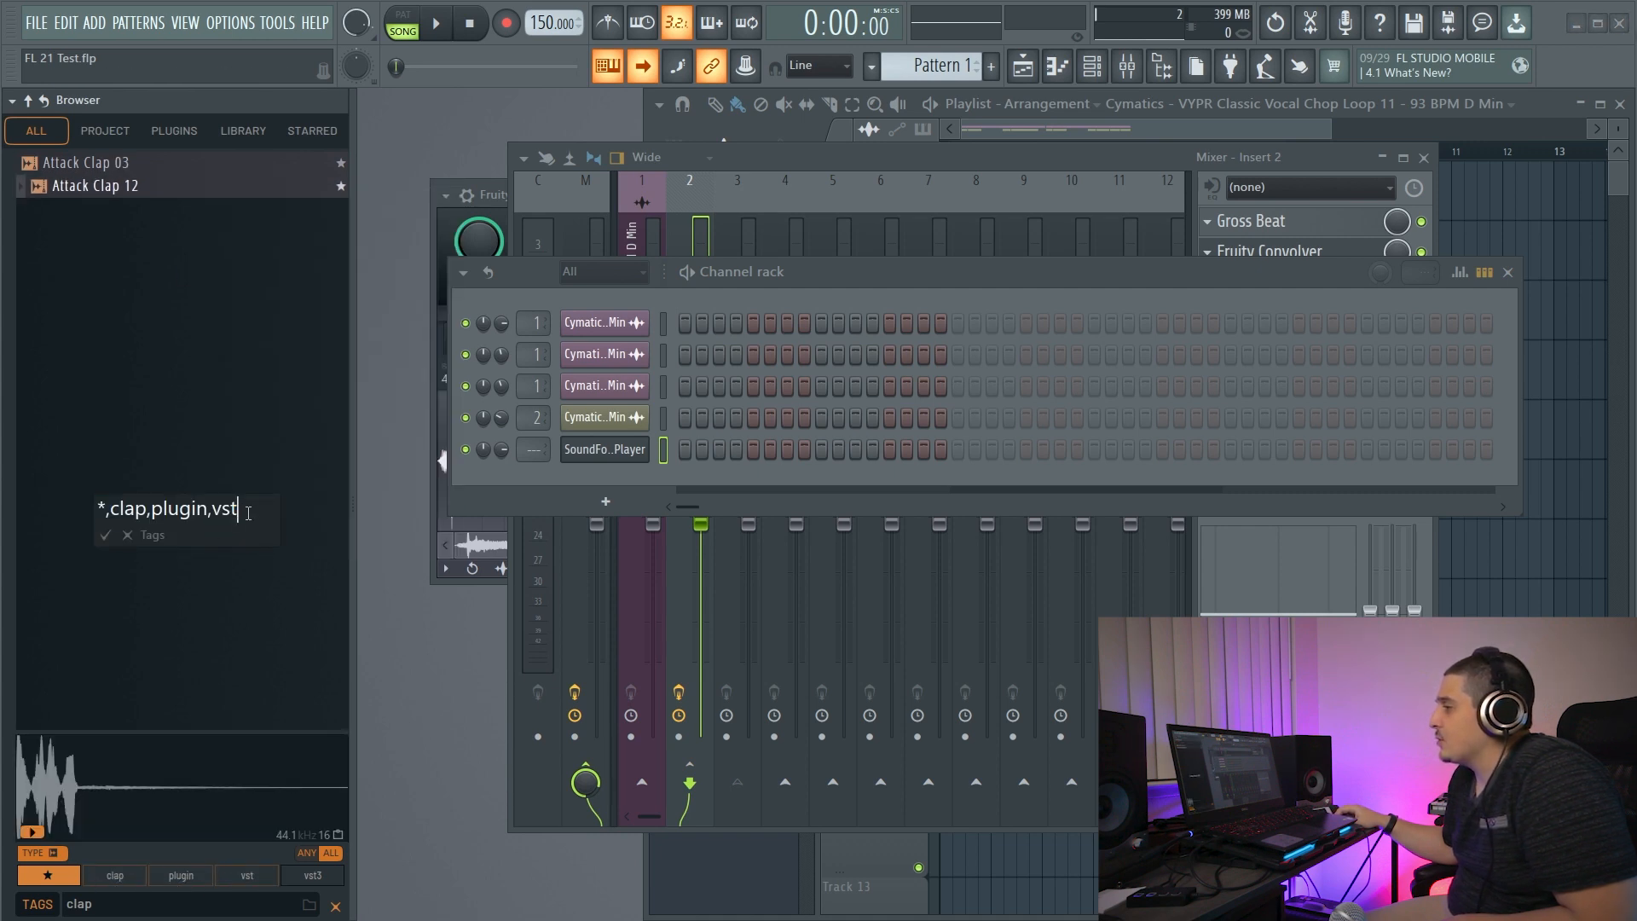
drag(248, 510, 156, 510)
key(BackSpace)
key(BackSpace)
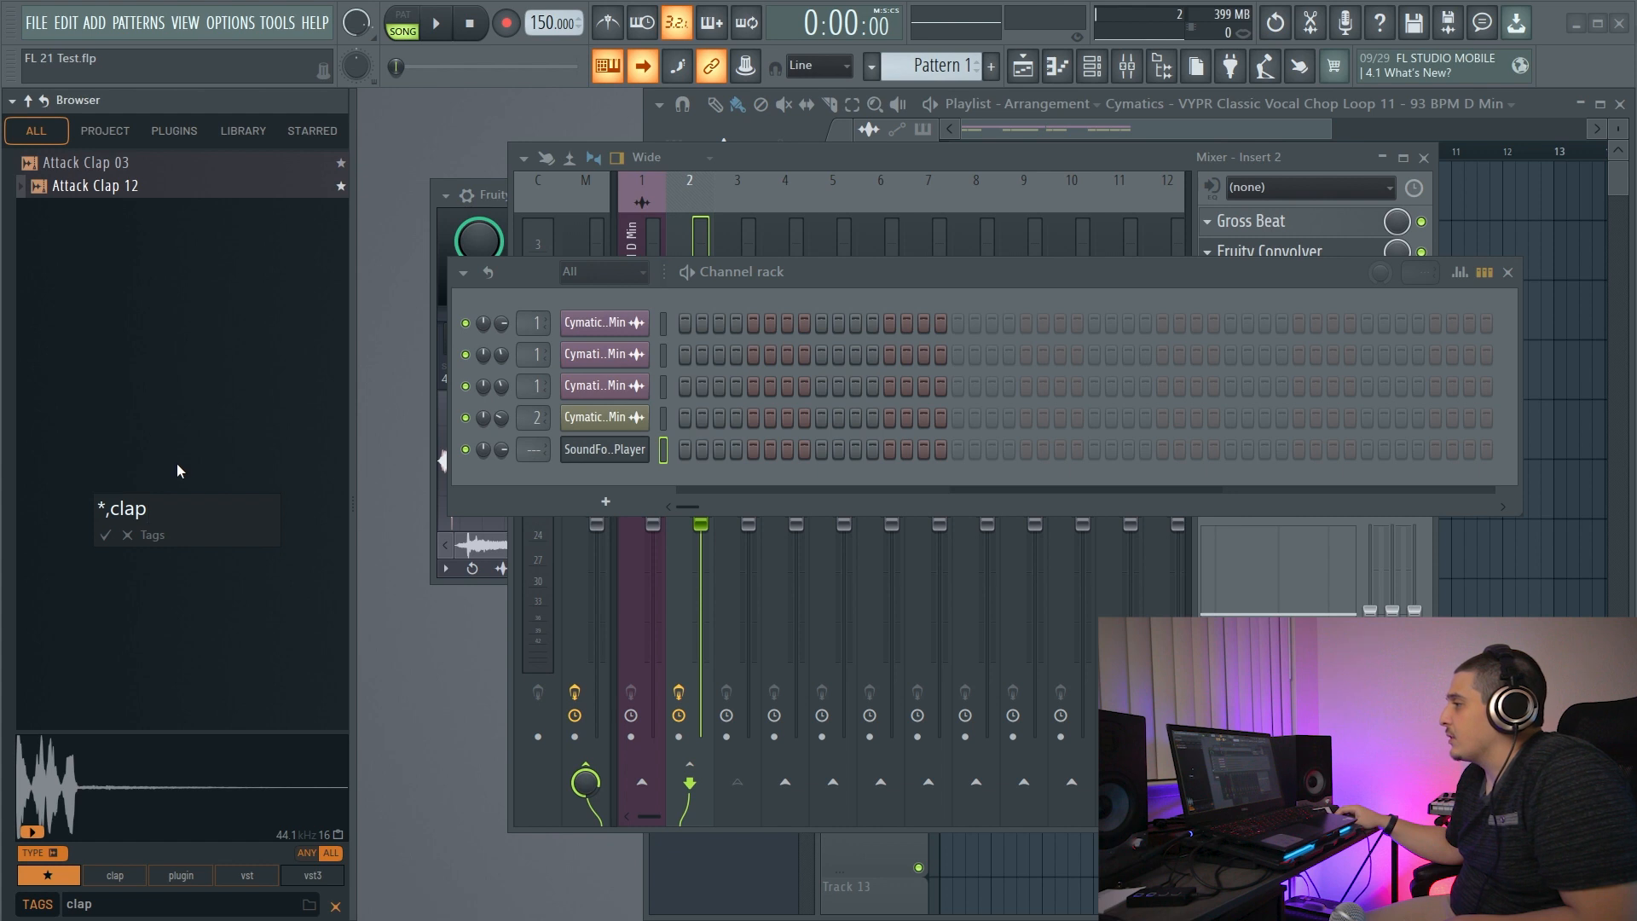
click(127, 535)
right_click(174, 187)
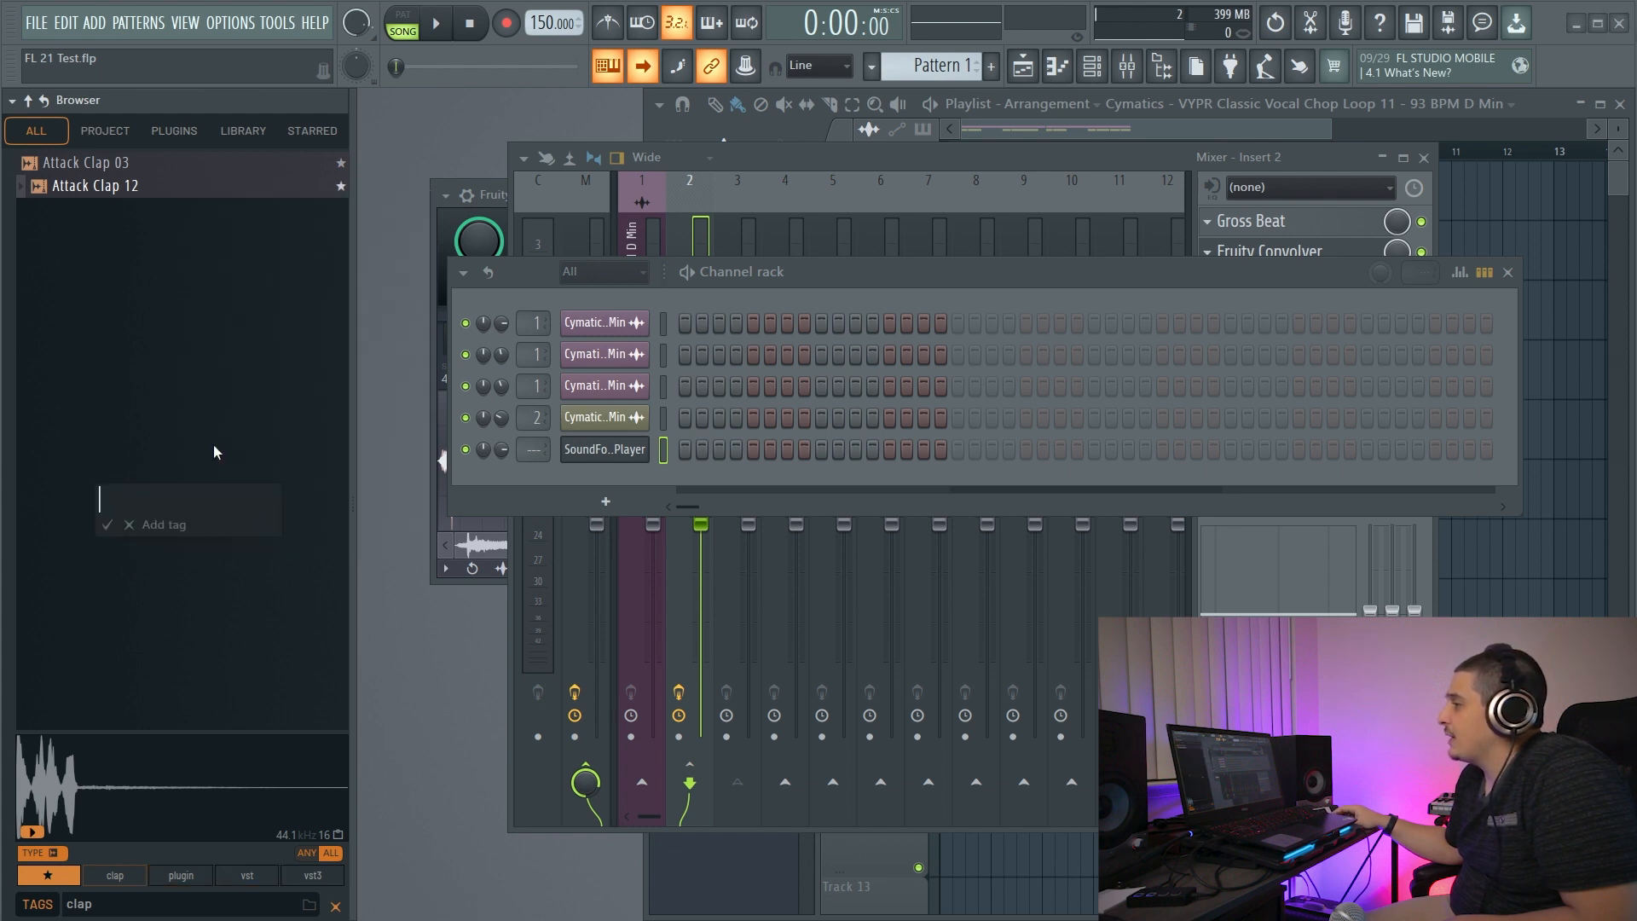
click(273, 526)
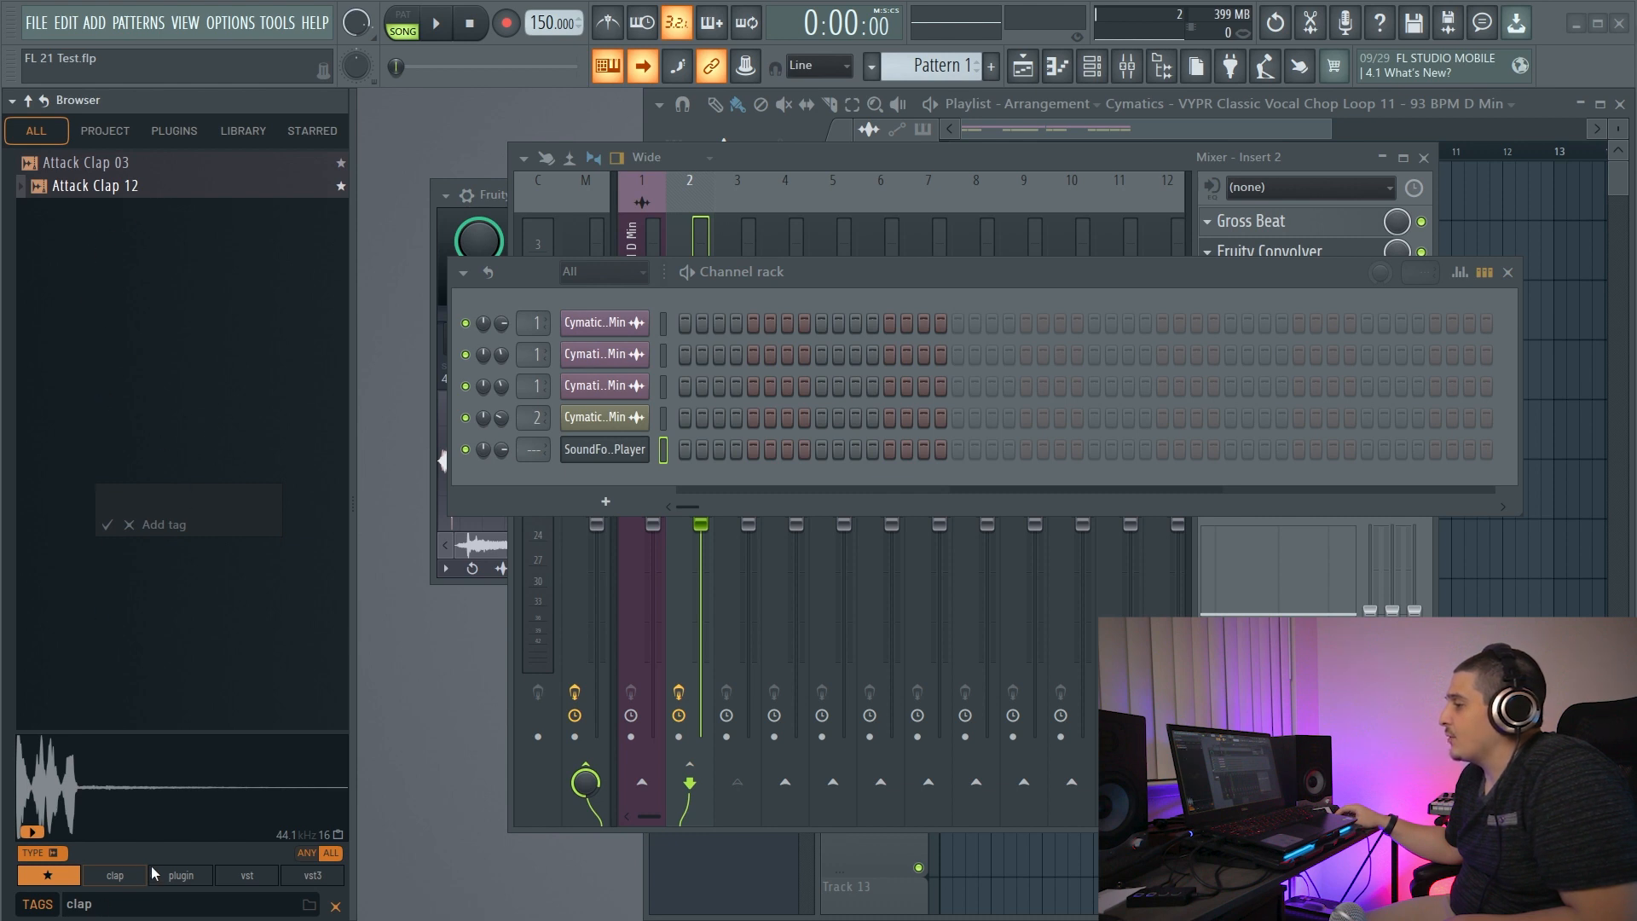
text(add)
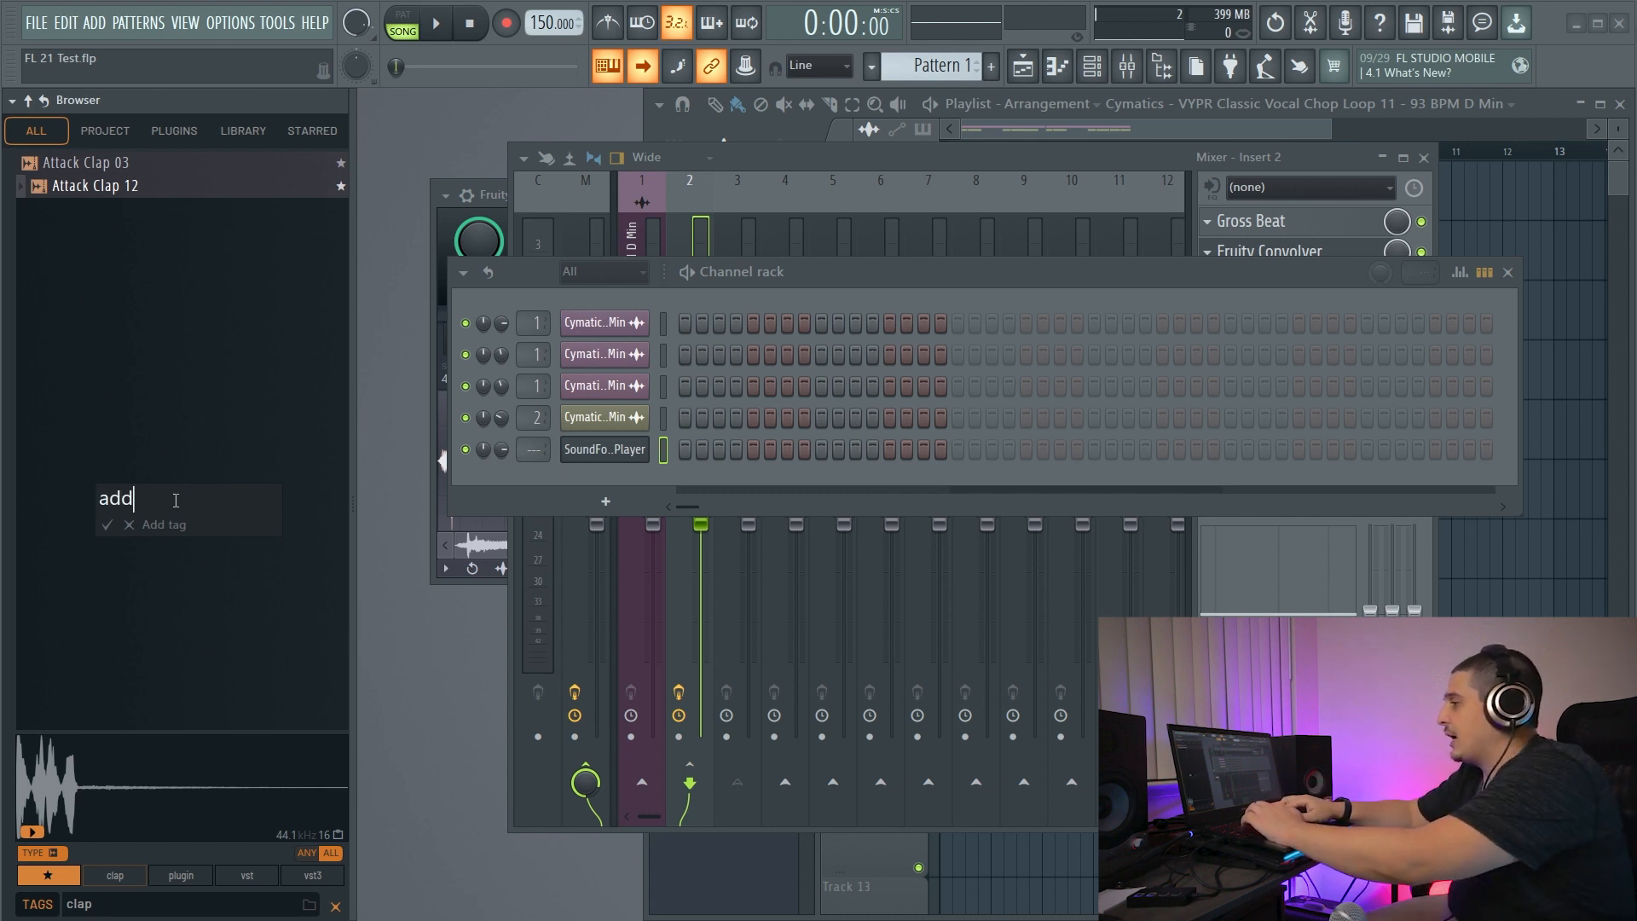
text(,as,many.as)
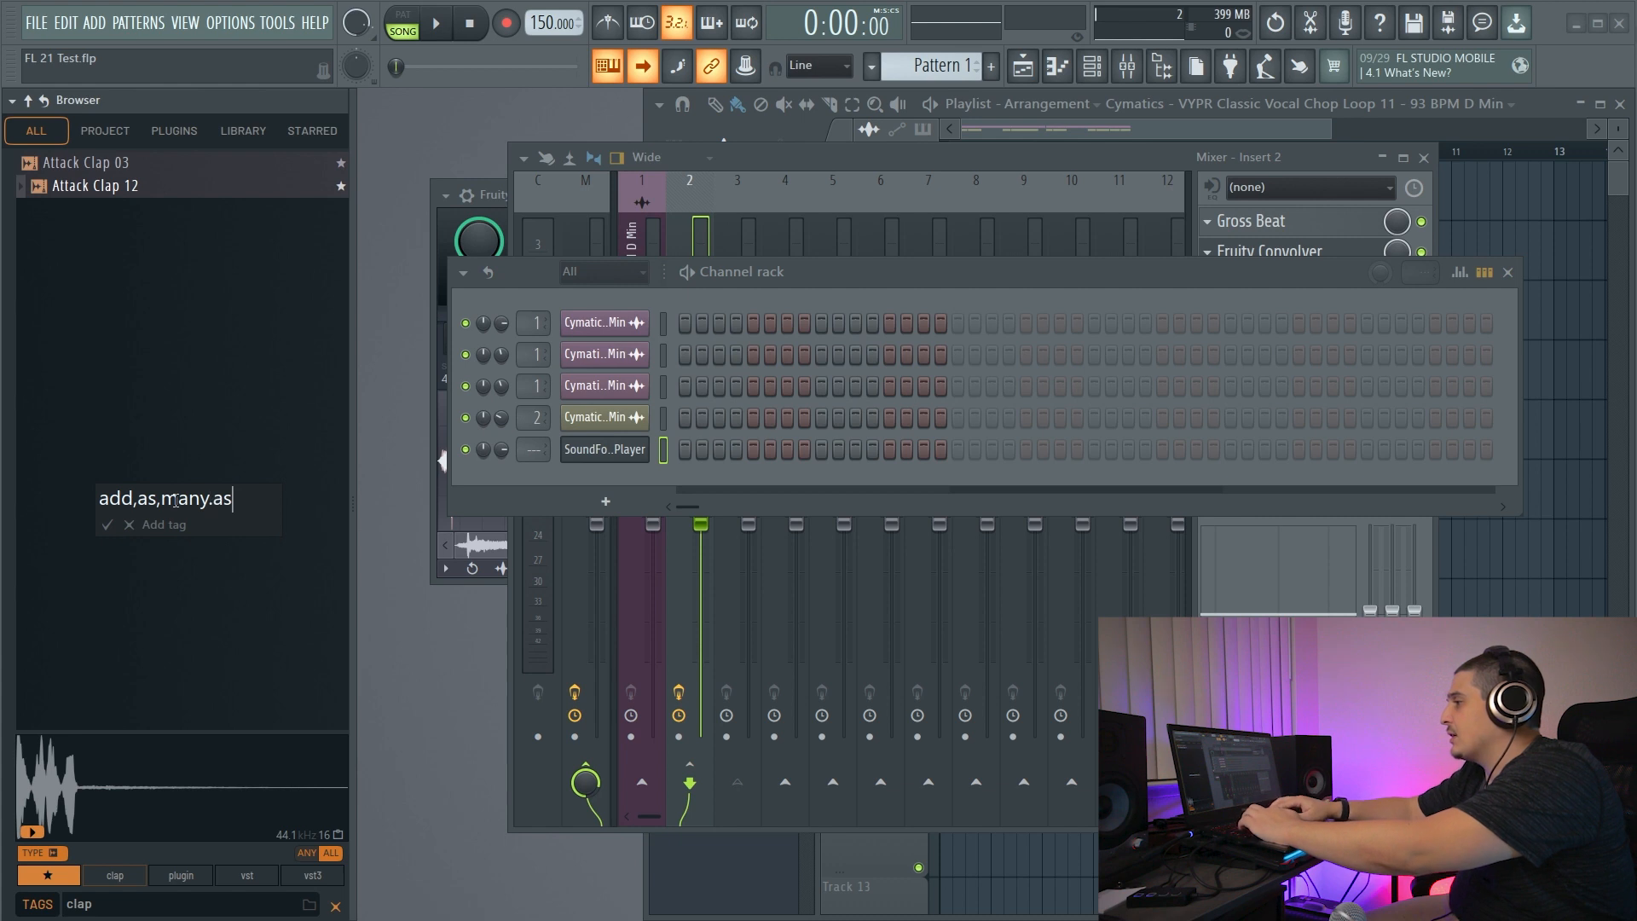
key(BackSpace)
key(BackSpace)
key(BackSpace)
text(,as you)
key(BackSpace)
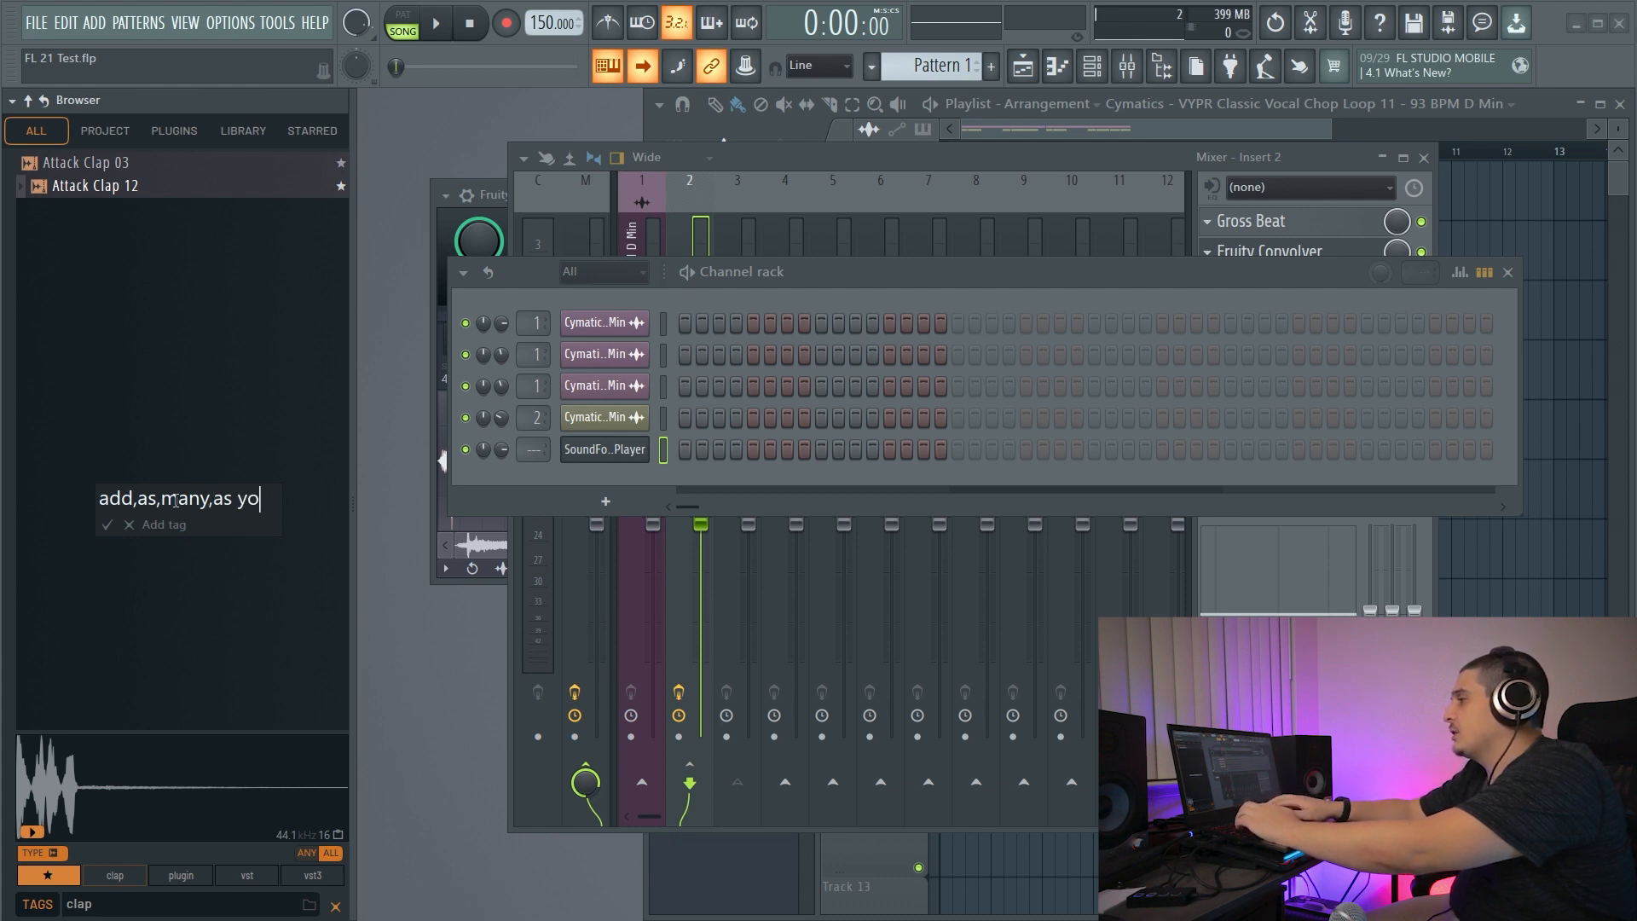
key(Escape)
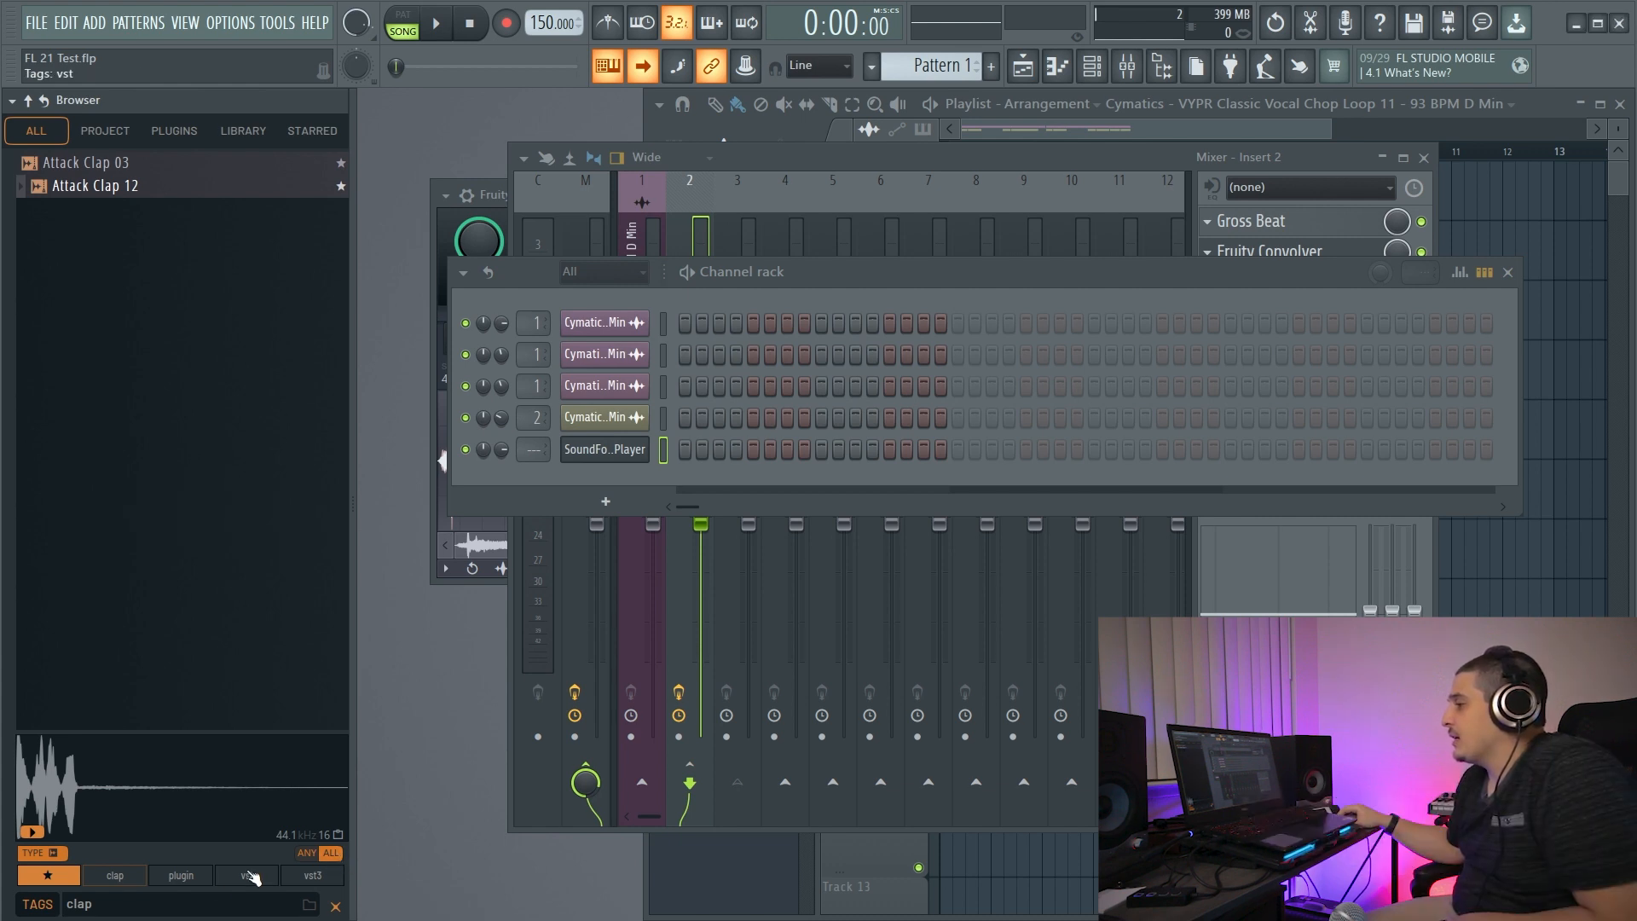
Filter the favorite samples by the clap tag and compare matching any of the tags with matching all of them.
click(120, 877)
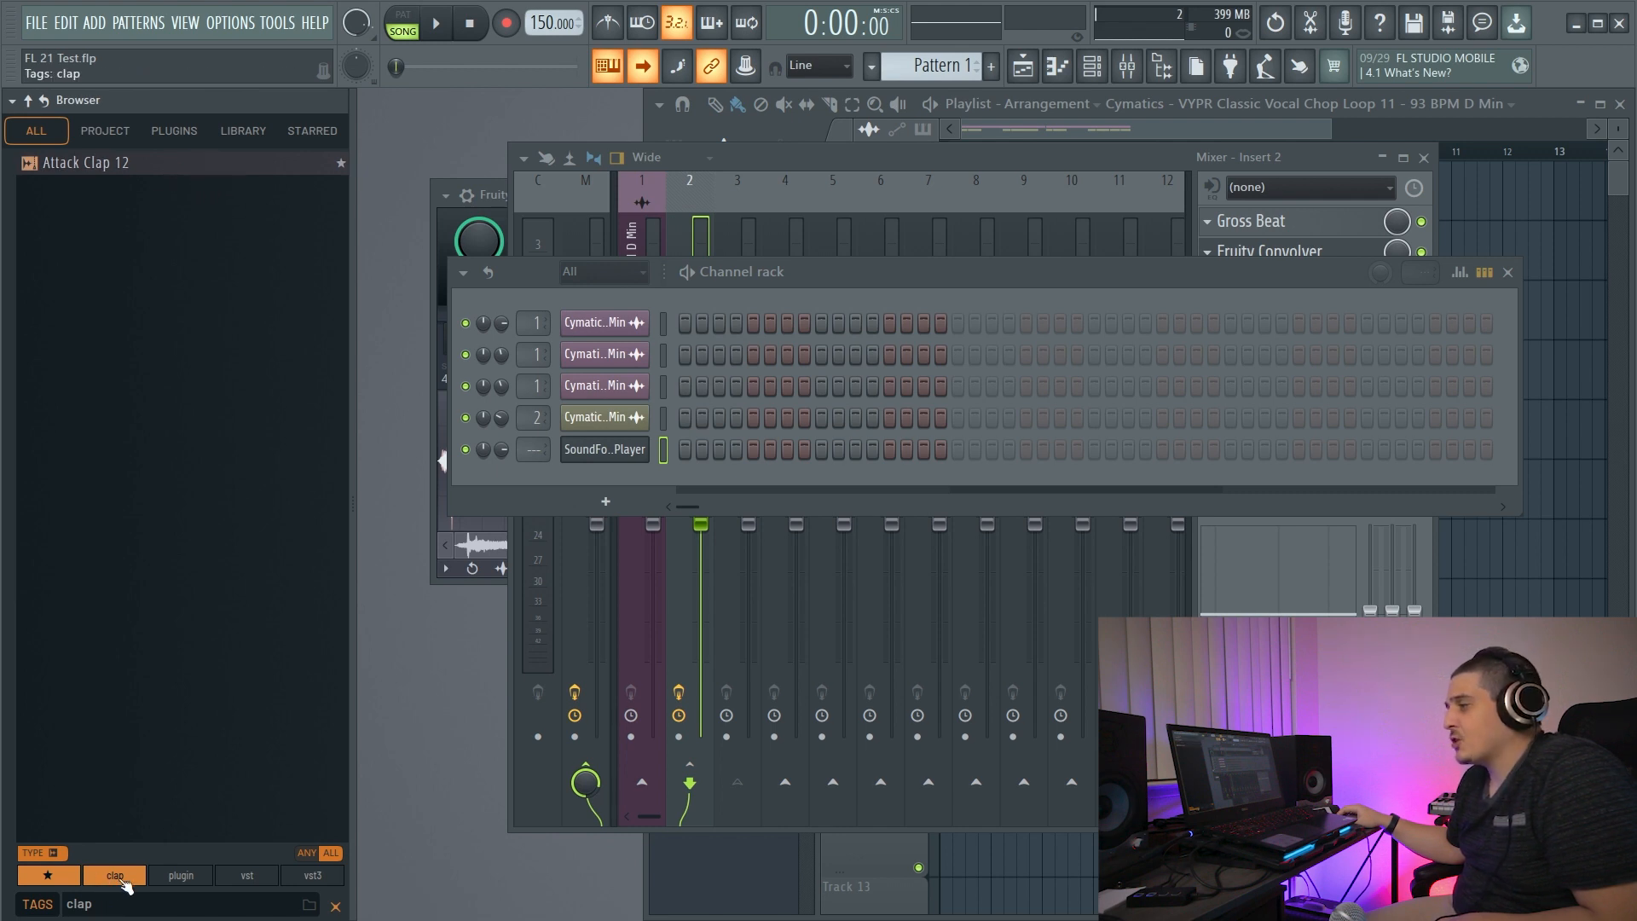
click(313, 858)
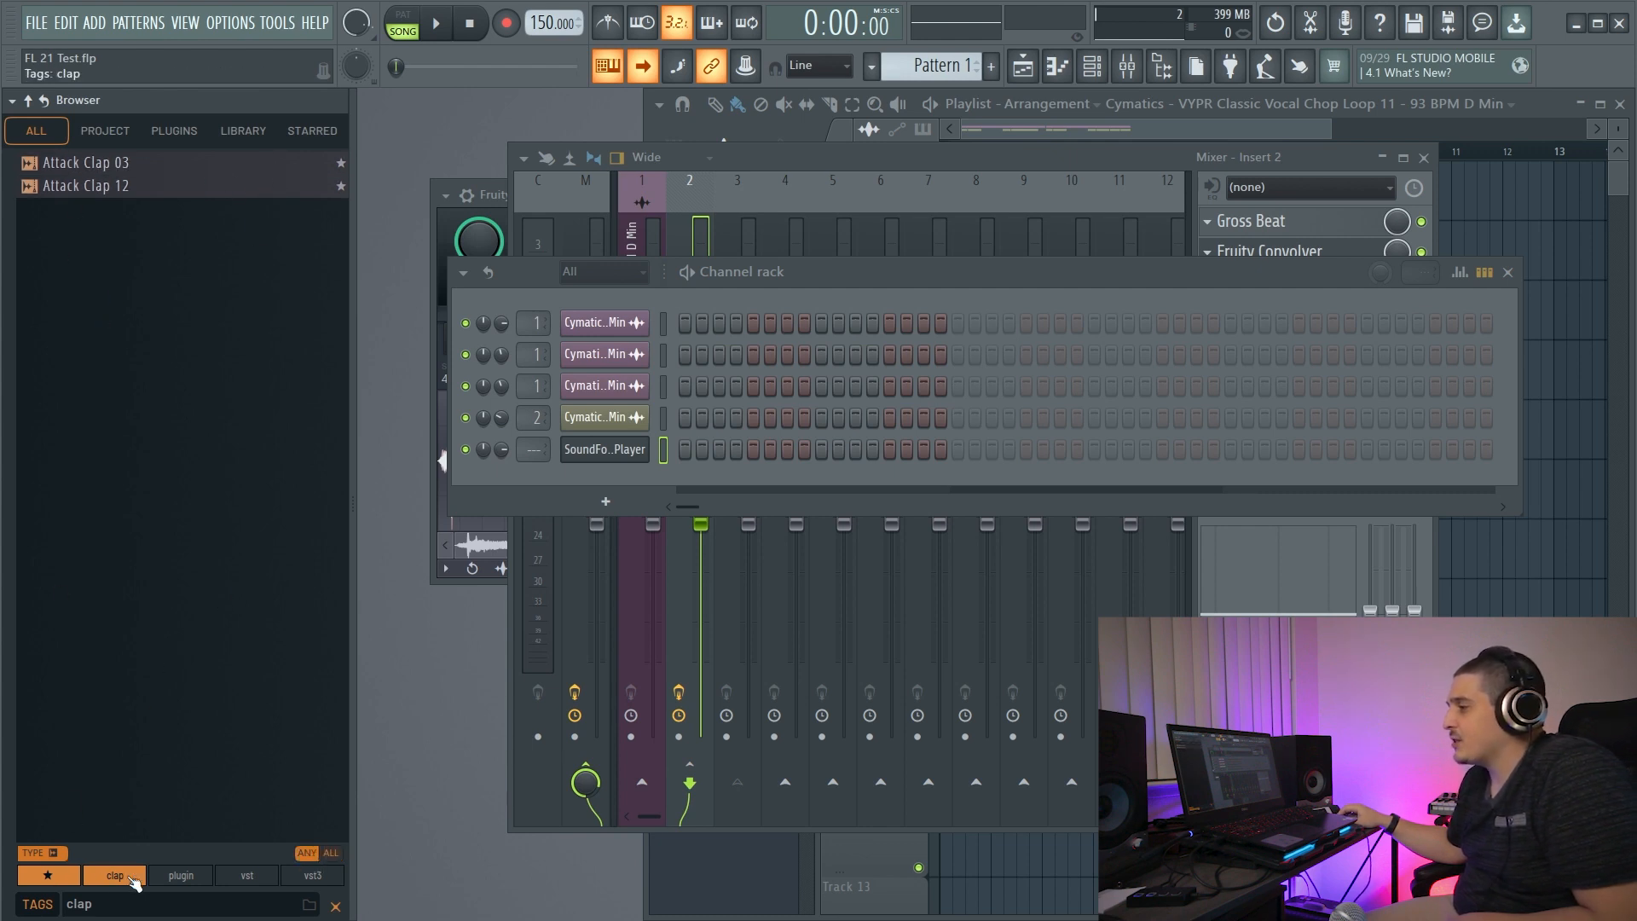
click(332, 854)
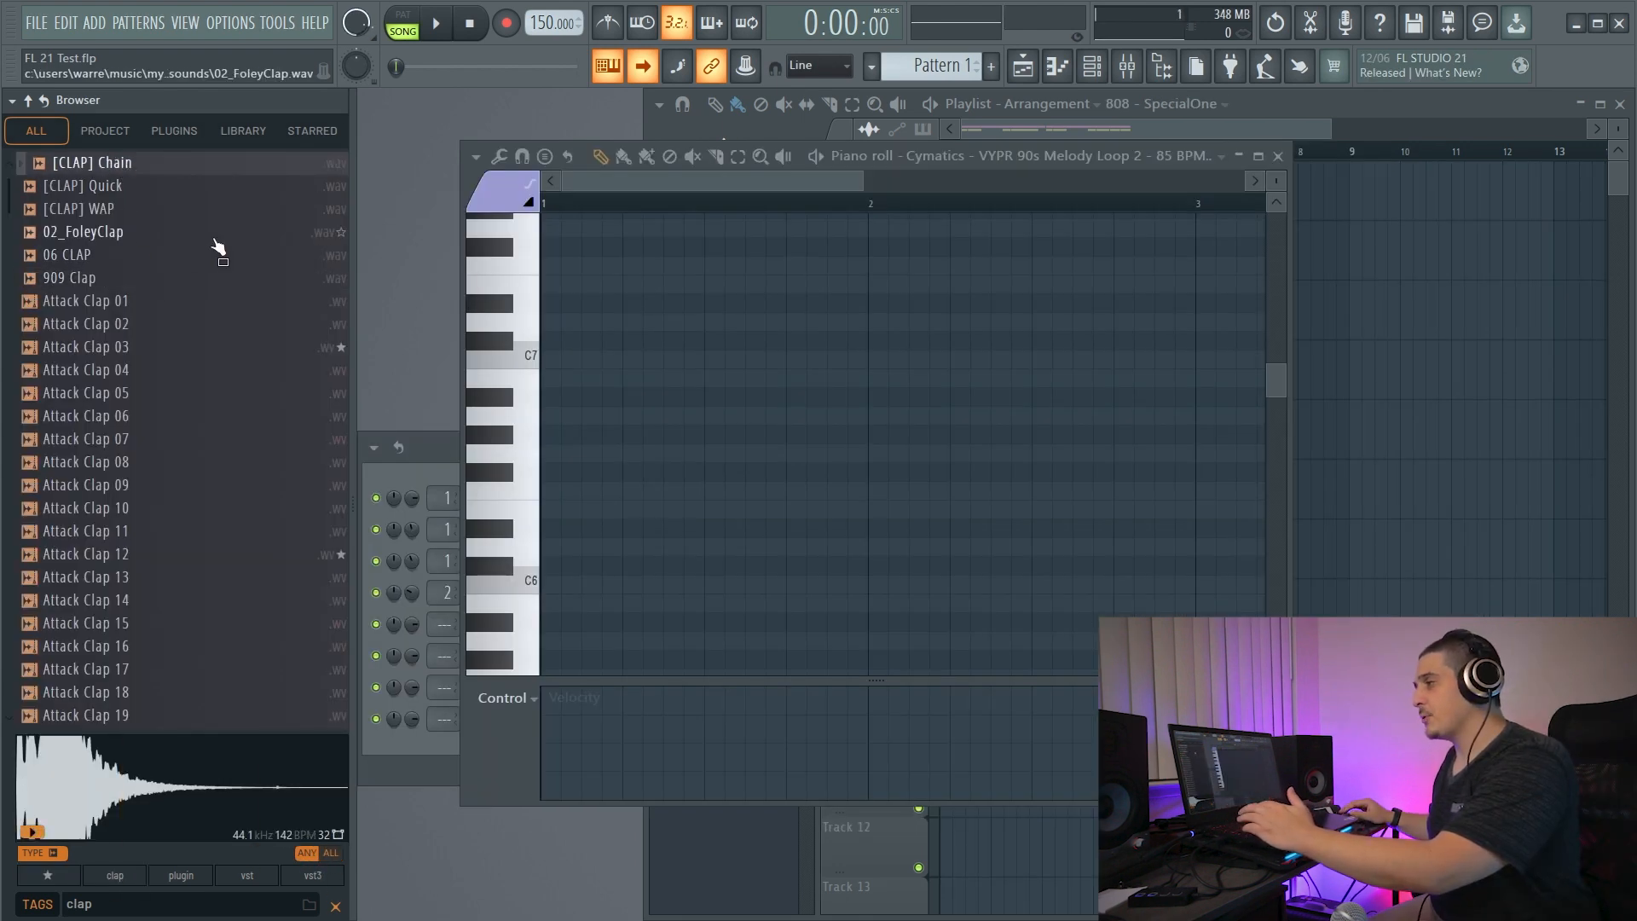
Preview several Attack Clap samples from the clap results, including Attack Clap 08 and Attack Clap 14.
click(124, 461)
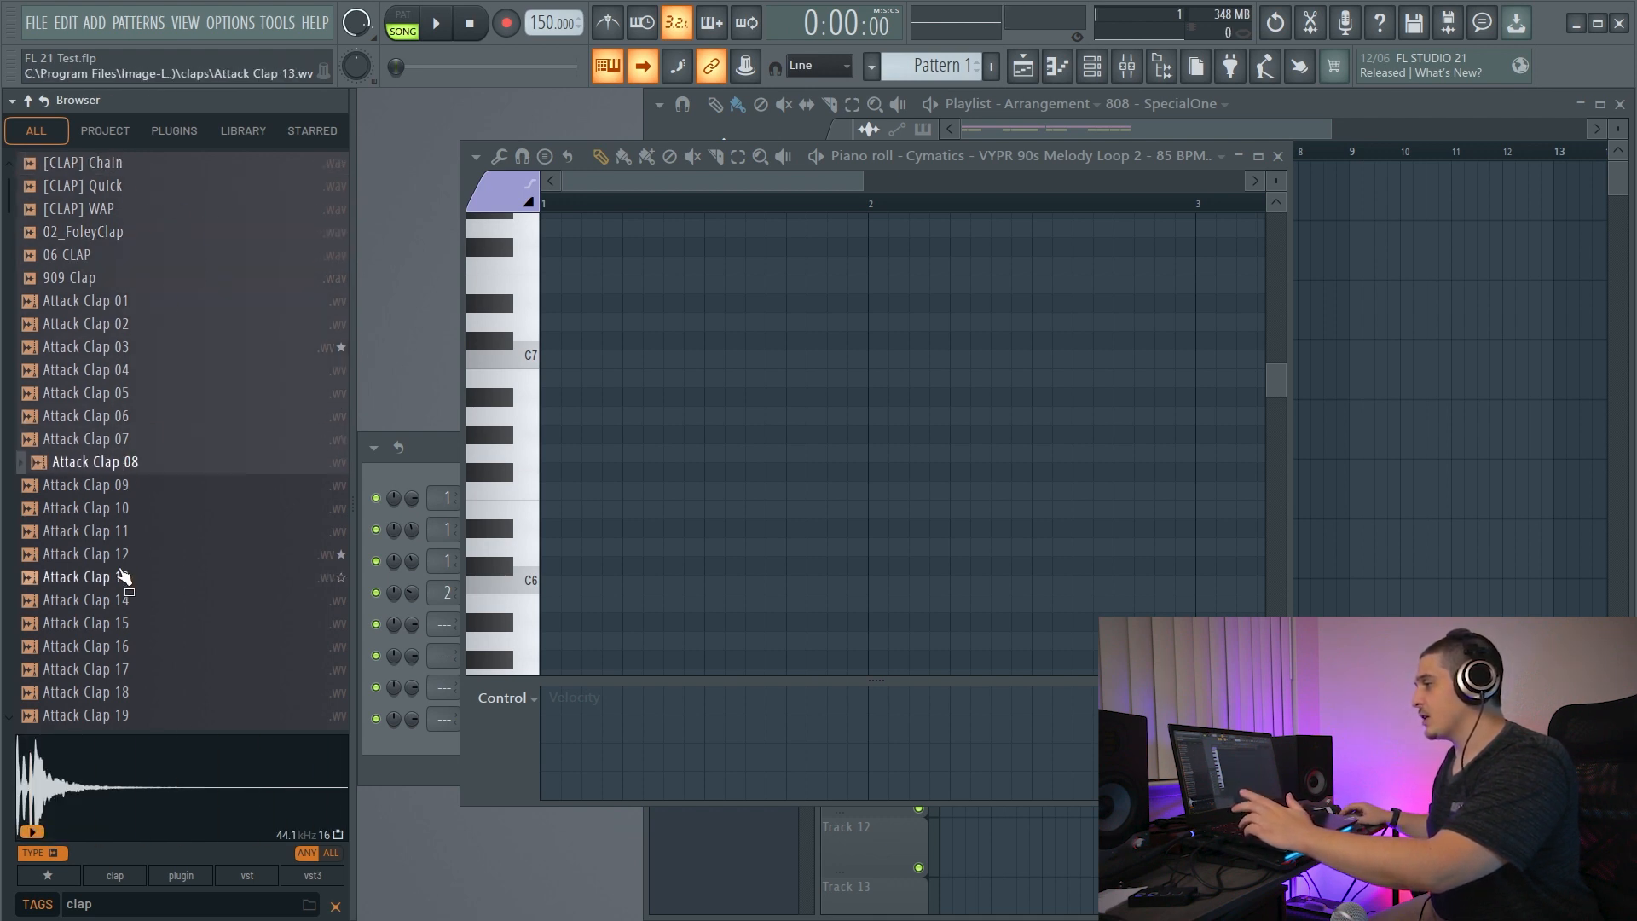
click(136, 601)
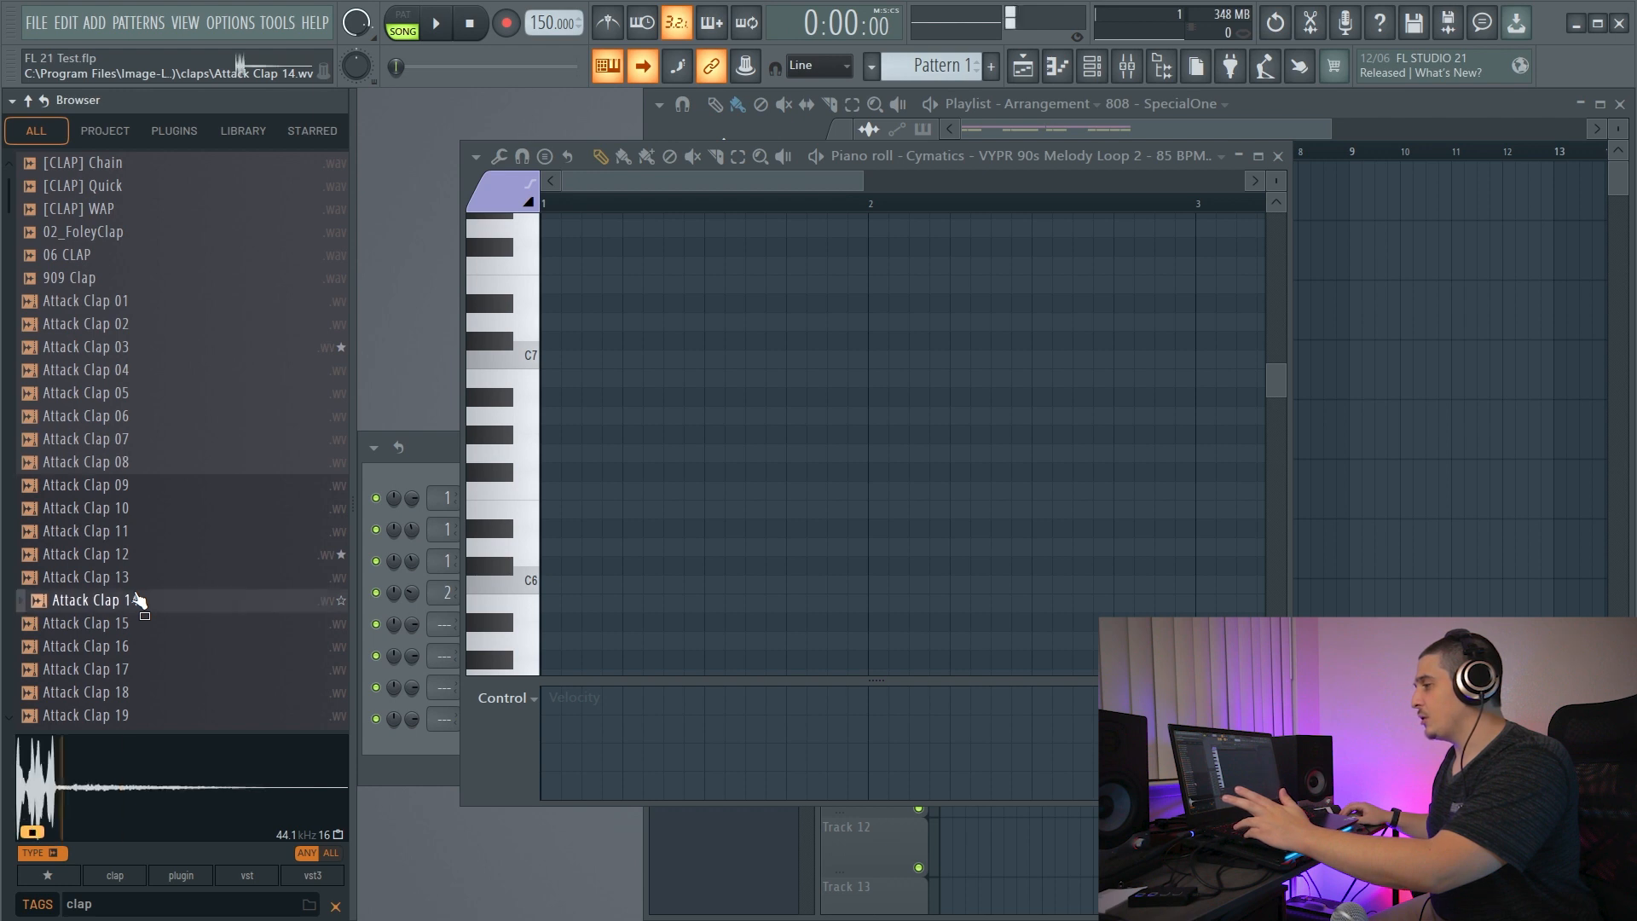
click(177, 667)
click(175, 631)
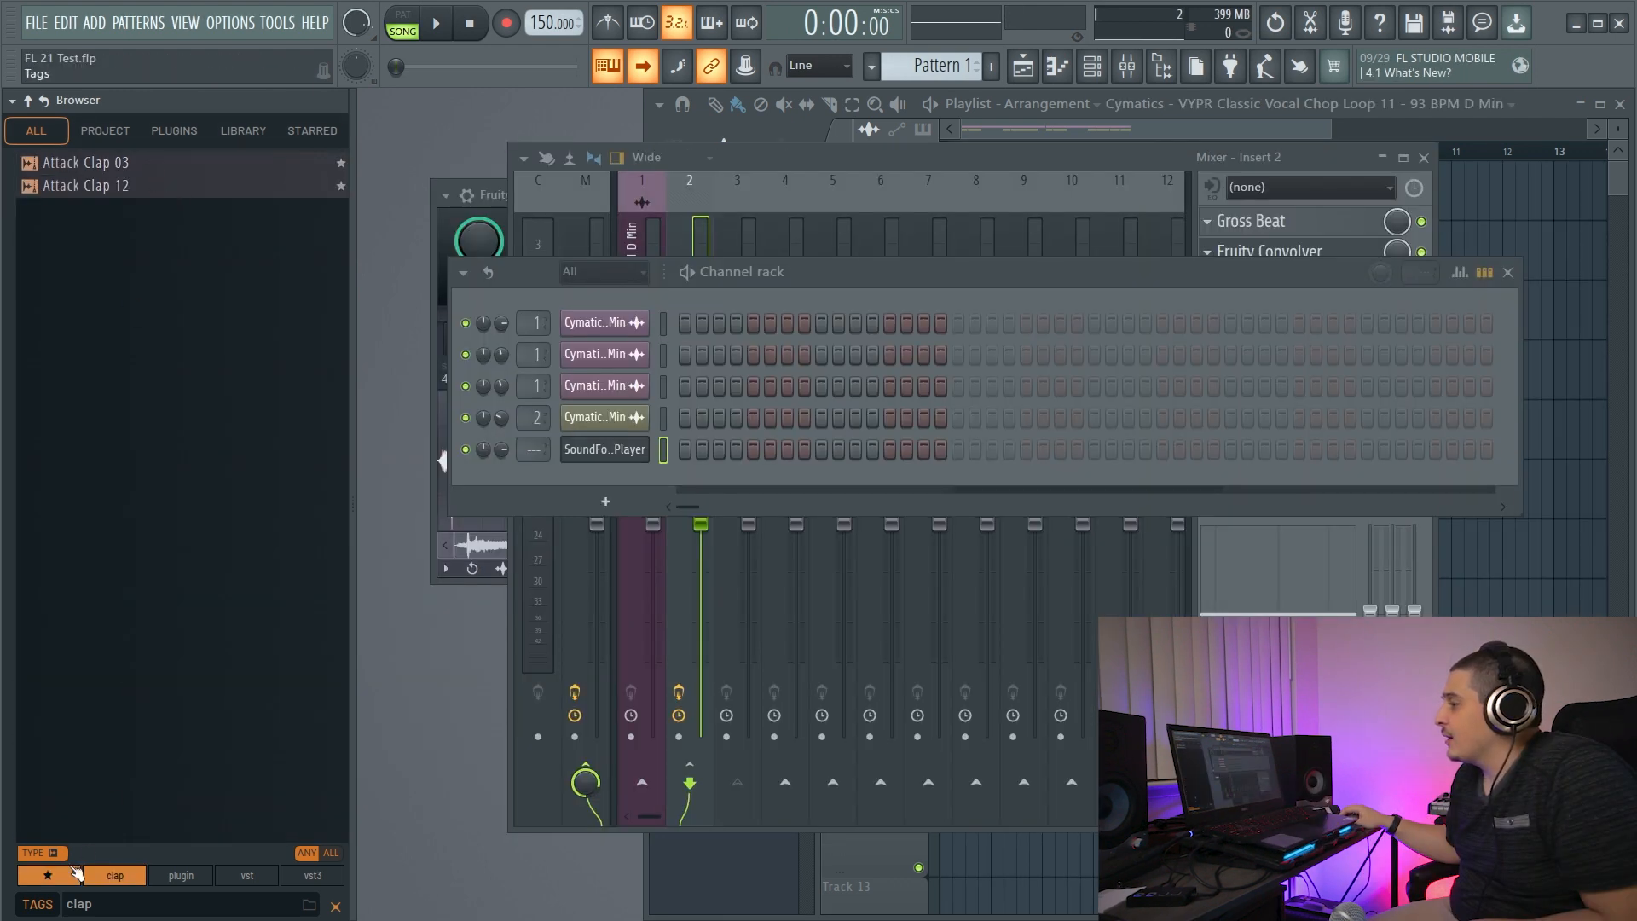
Search the sample files for melody and preview the Cymatics 2020 Nostalgic loop 6 bell at 150 BPM in E minor.
click(63, 857)
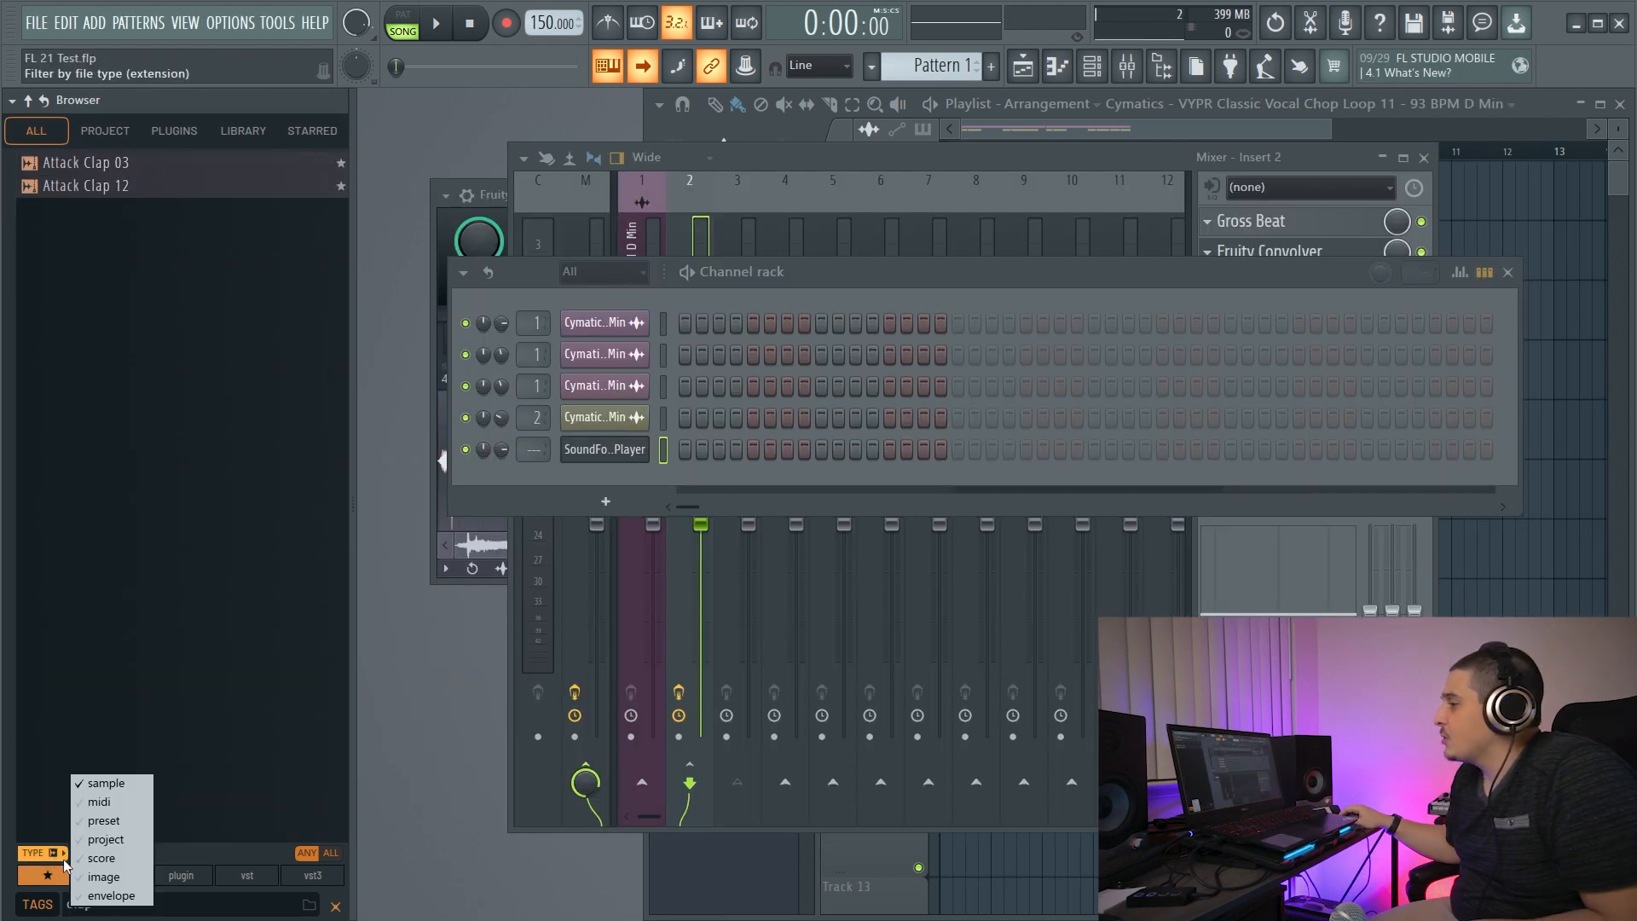
click(163, 826)
click(113, 905)
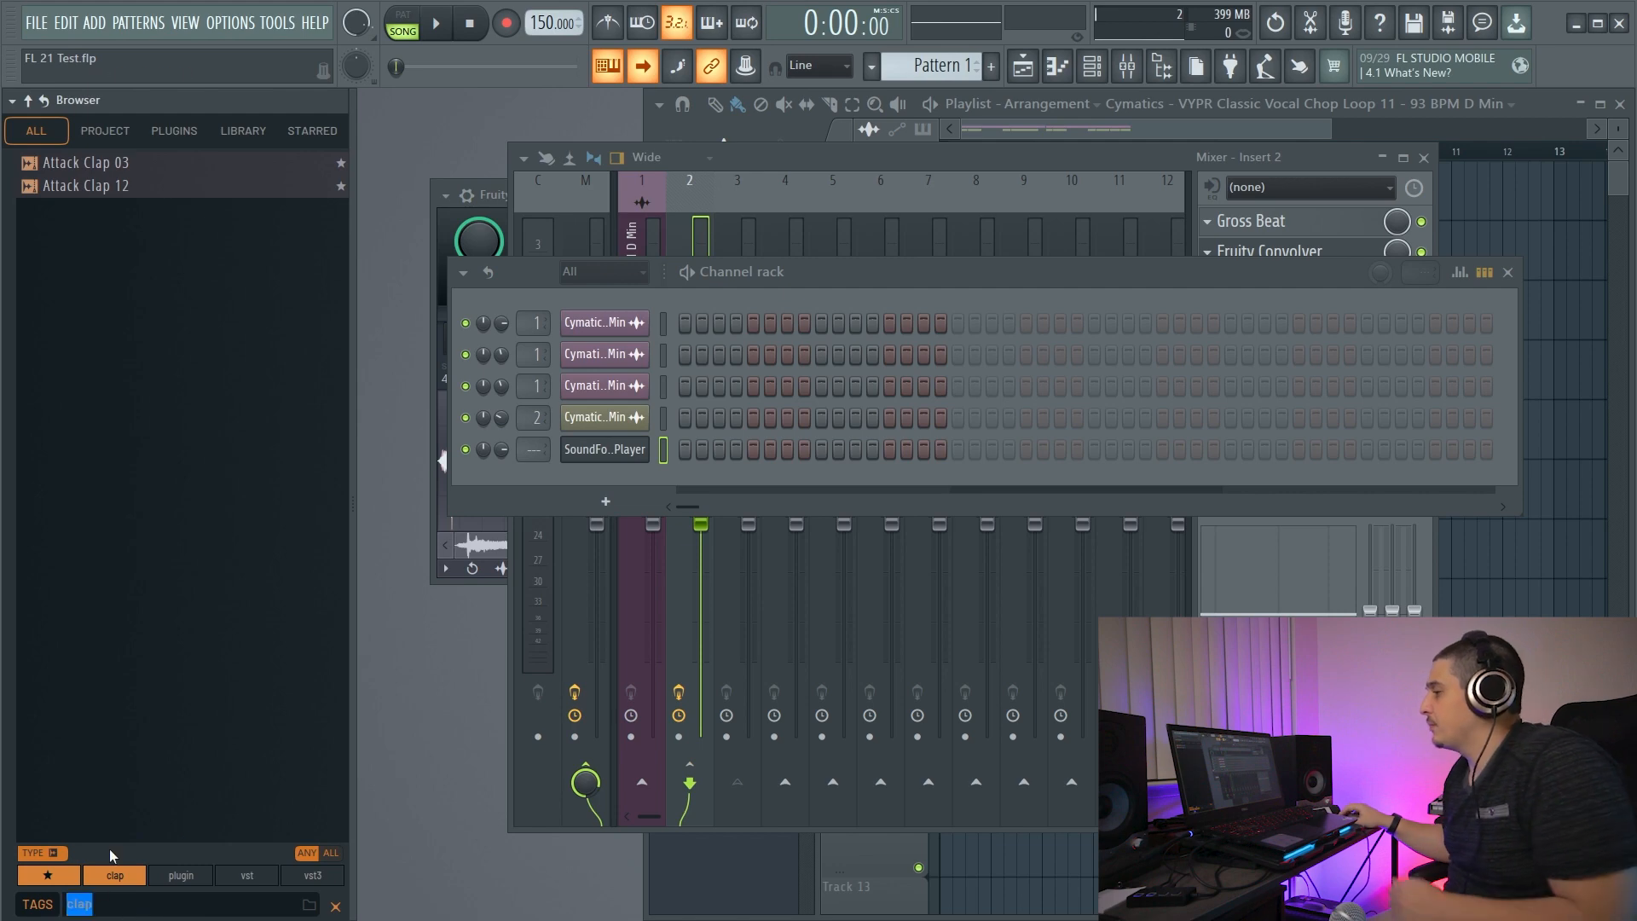
text(melody)
scroll(188, 469, down, 5)
click(213, 484)
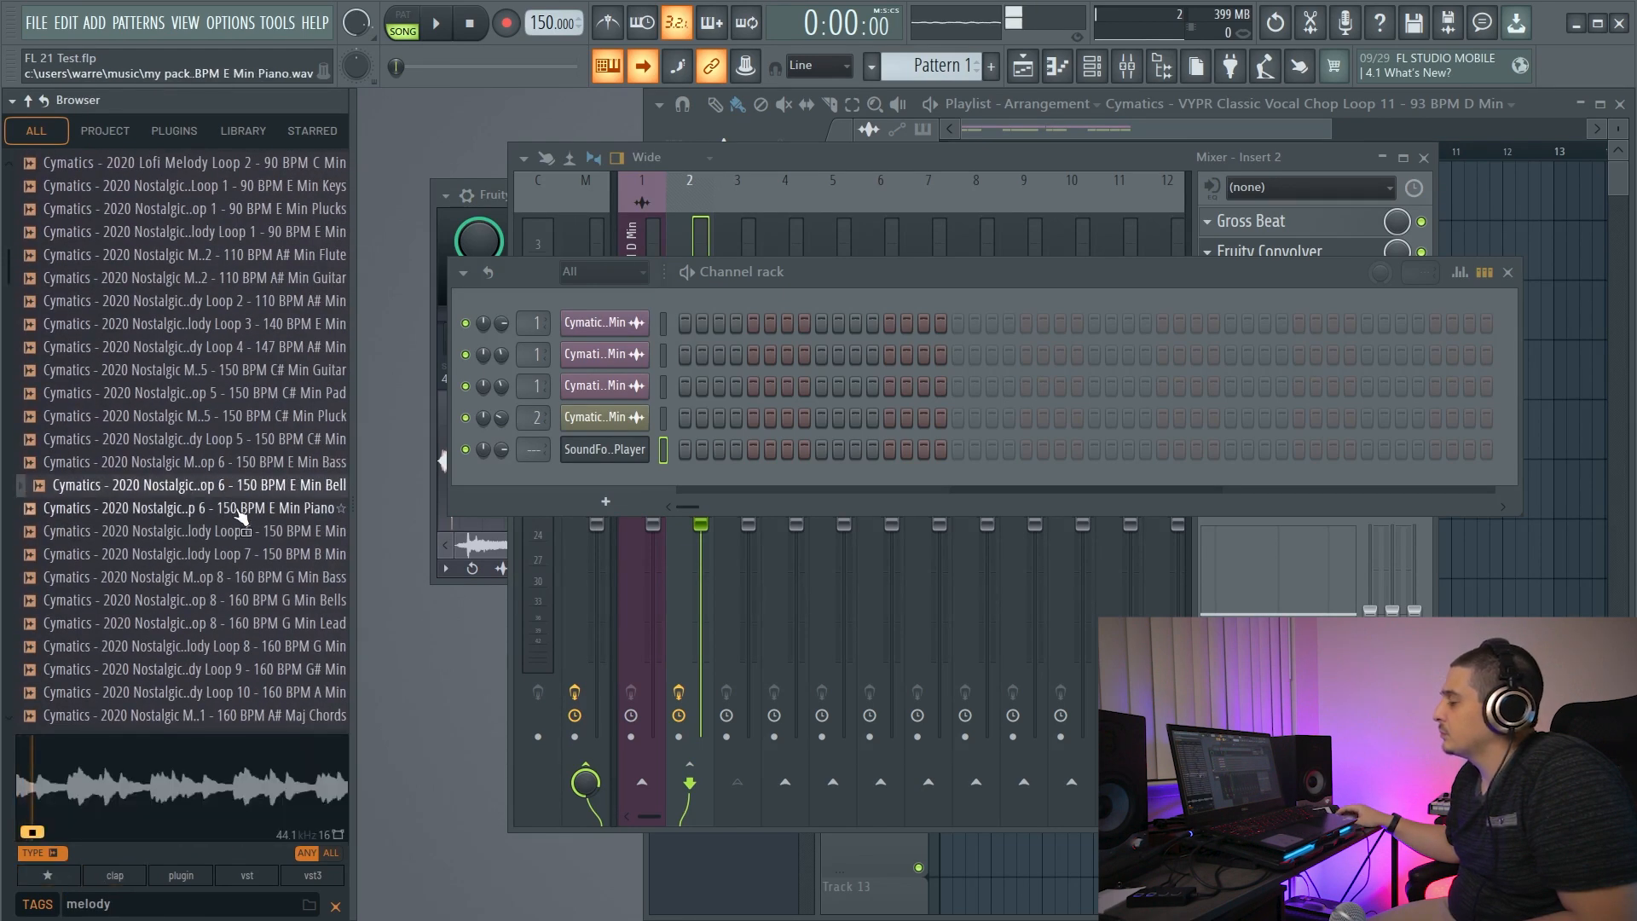
Preview the Nostalgic Melody Loop 6 150 BPM E Min Bell sample from several points in its waveform, including the beginning, and stop playback.
click(214, 793)
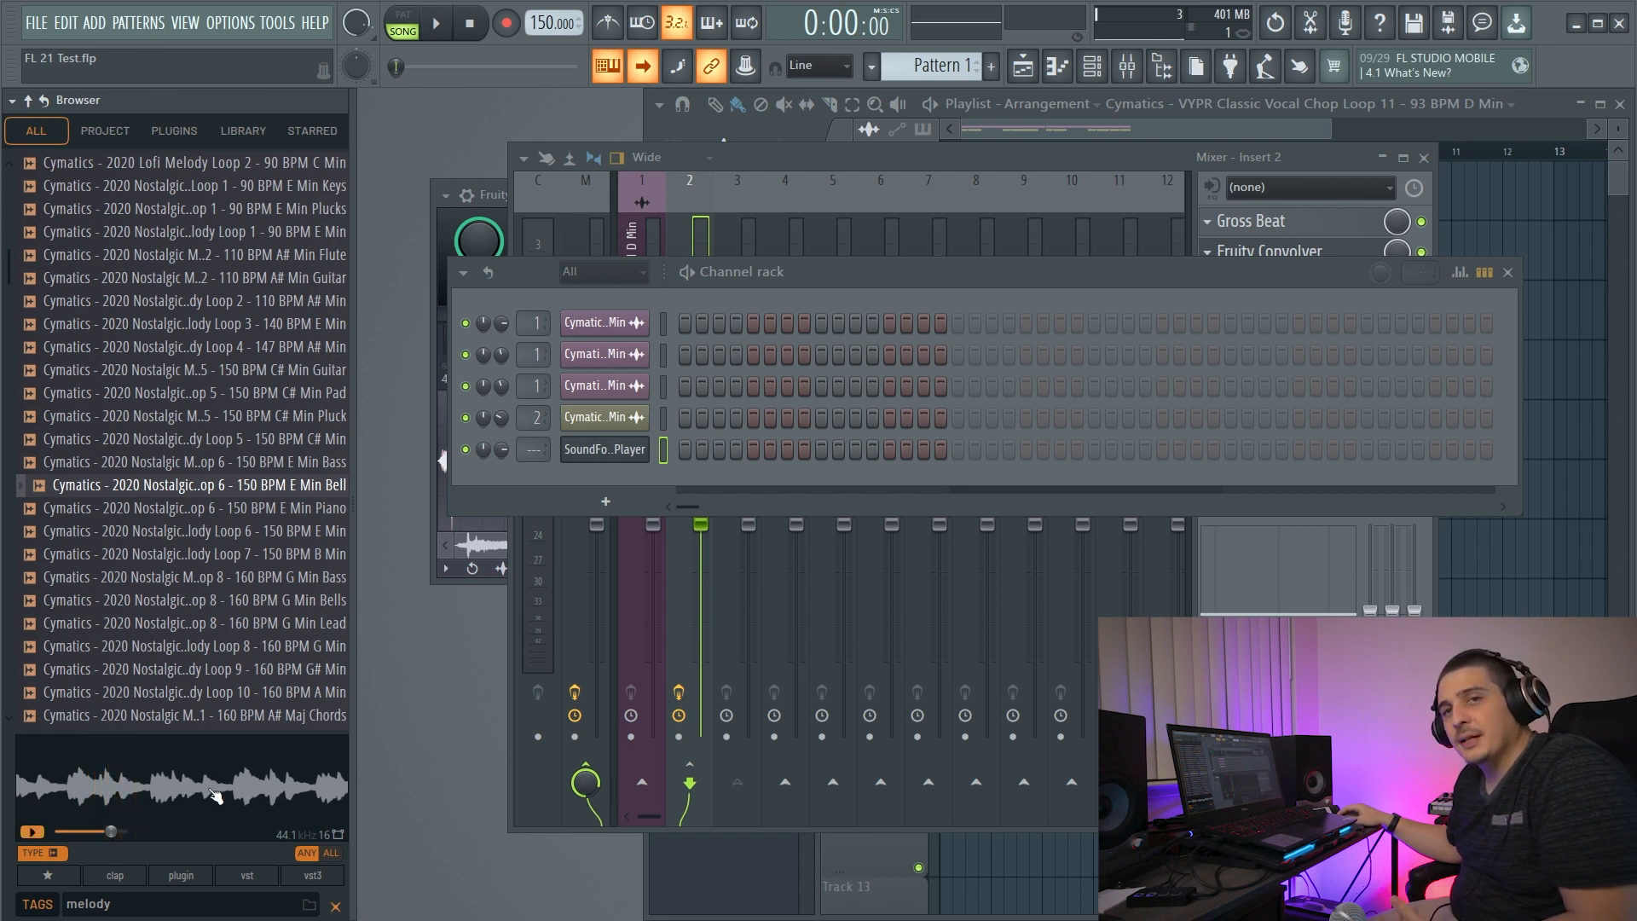
click(158, 780)
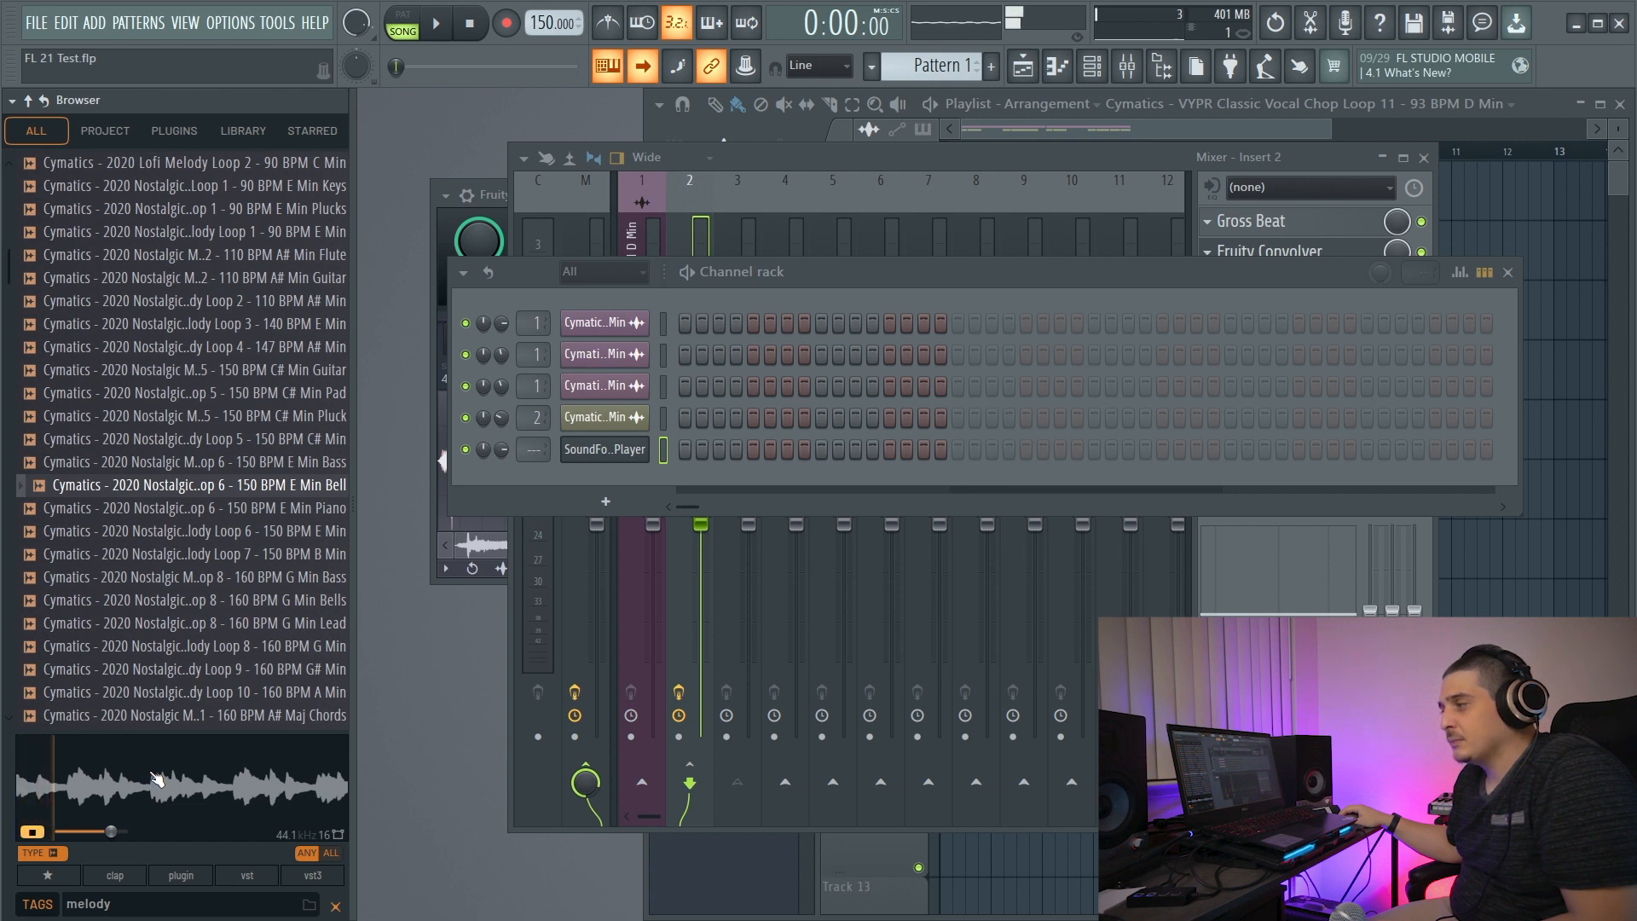
click(118, 754)
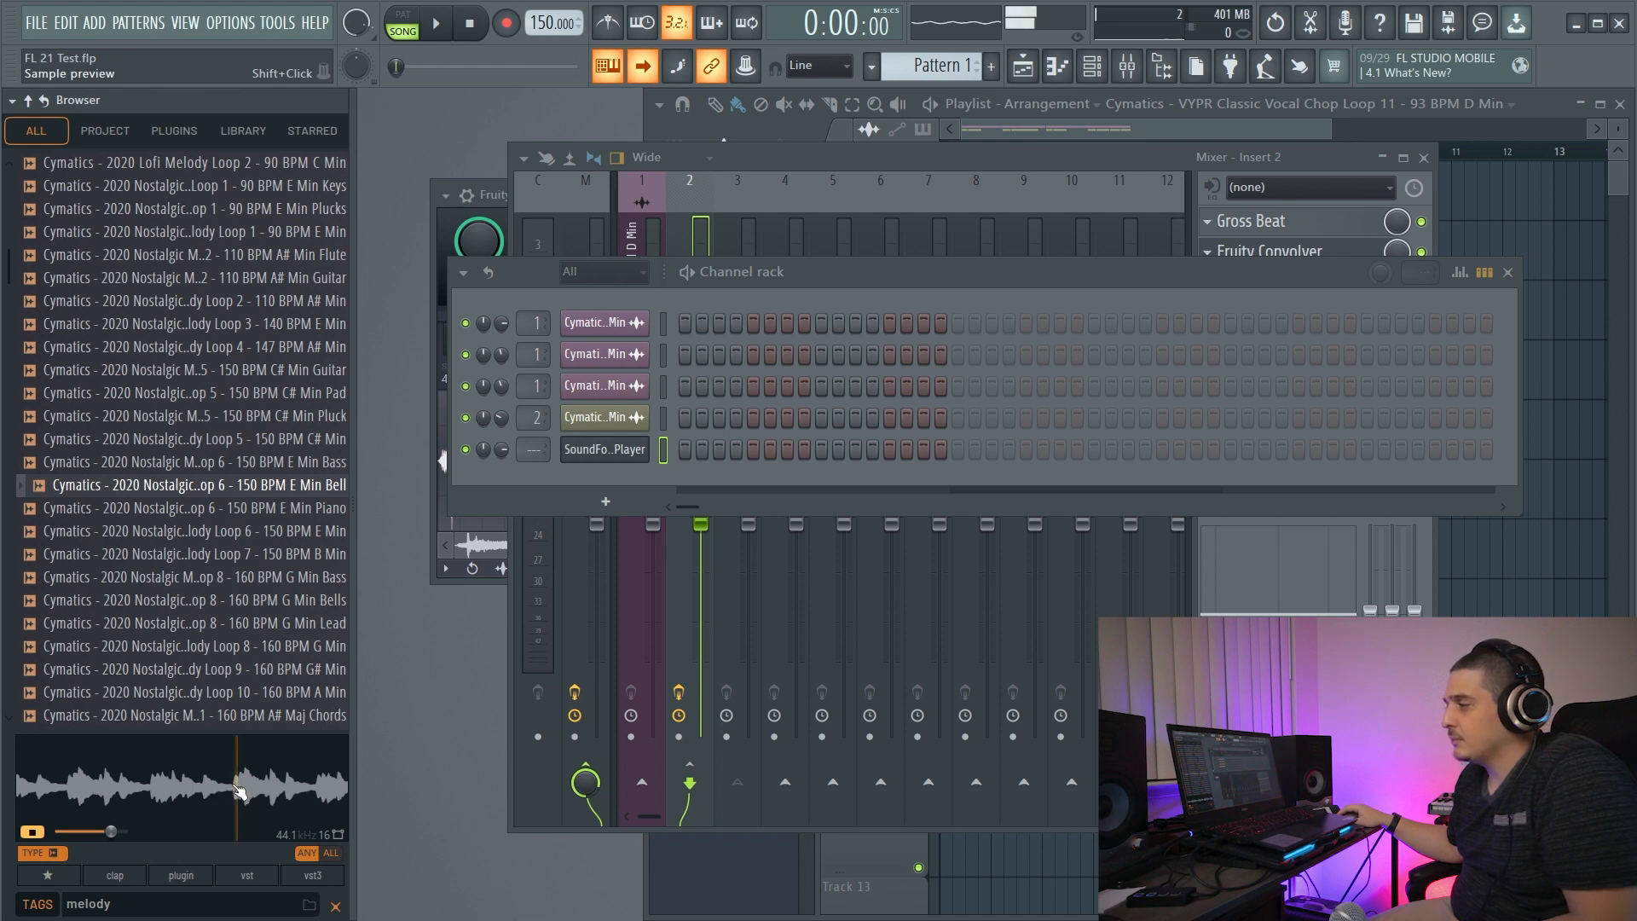
click(134, 785)
click(277, 783)
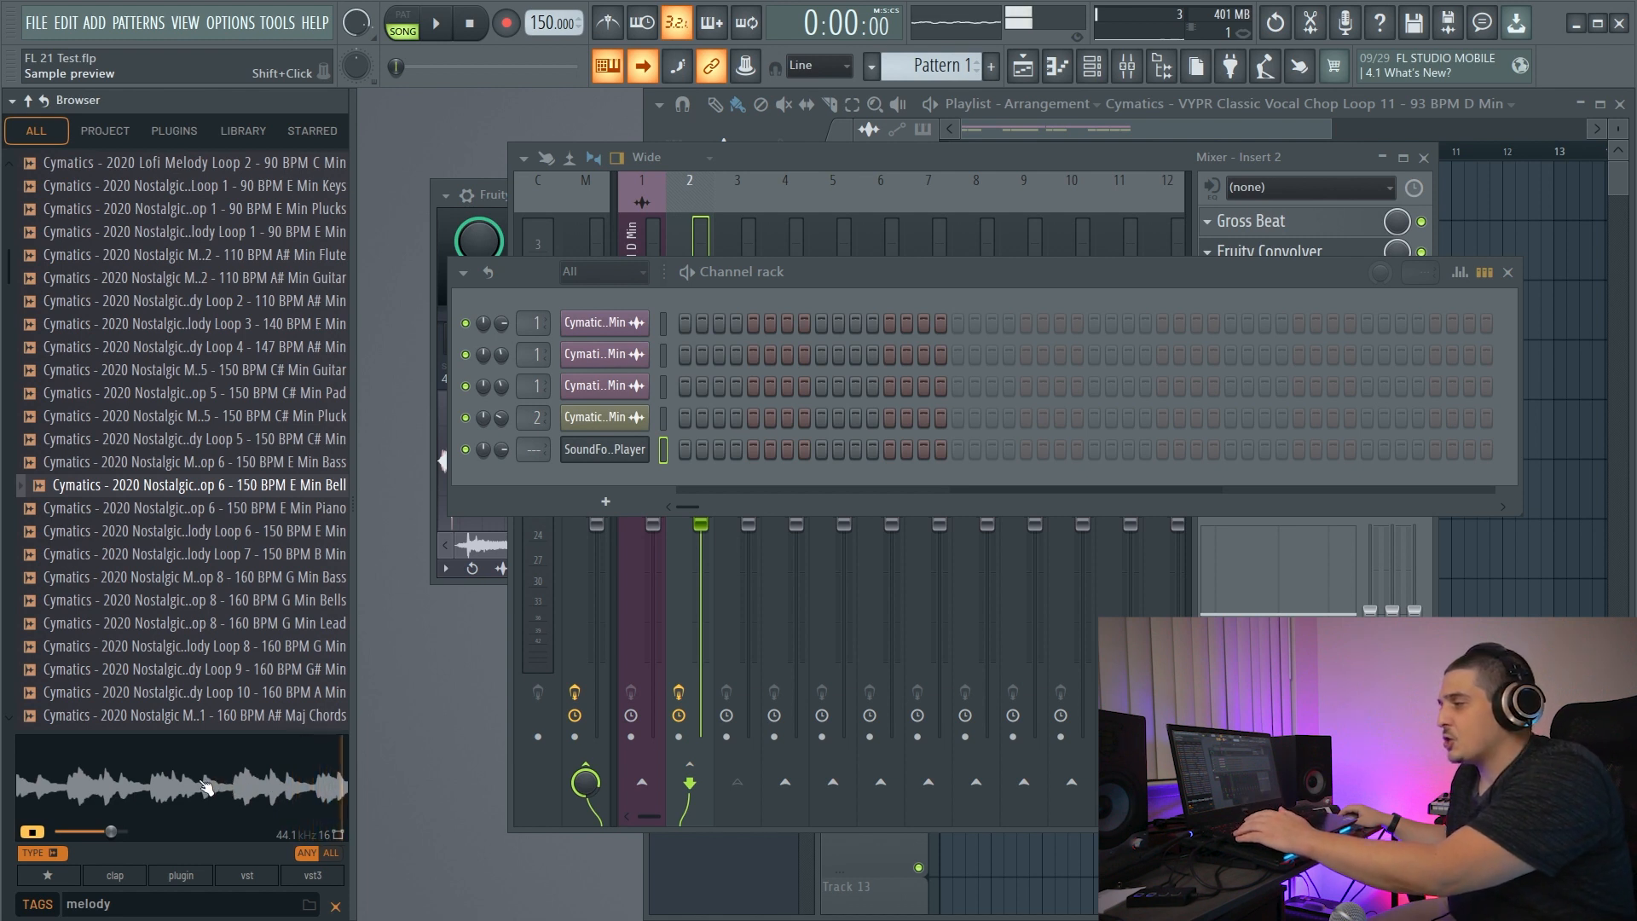
click(190, 784)
click(278, 783)
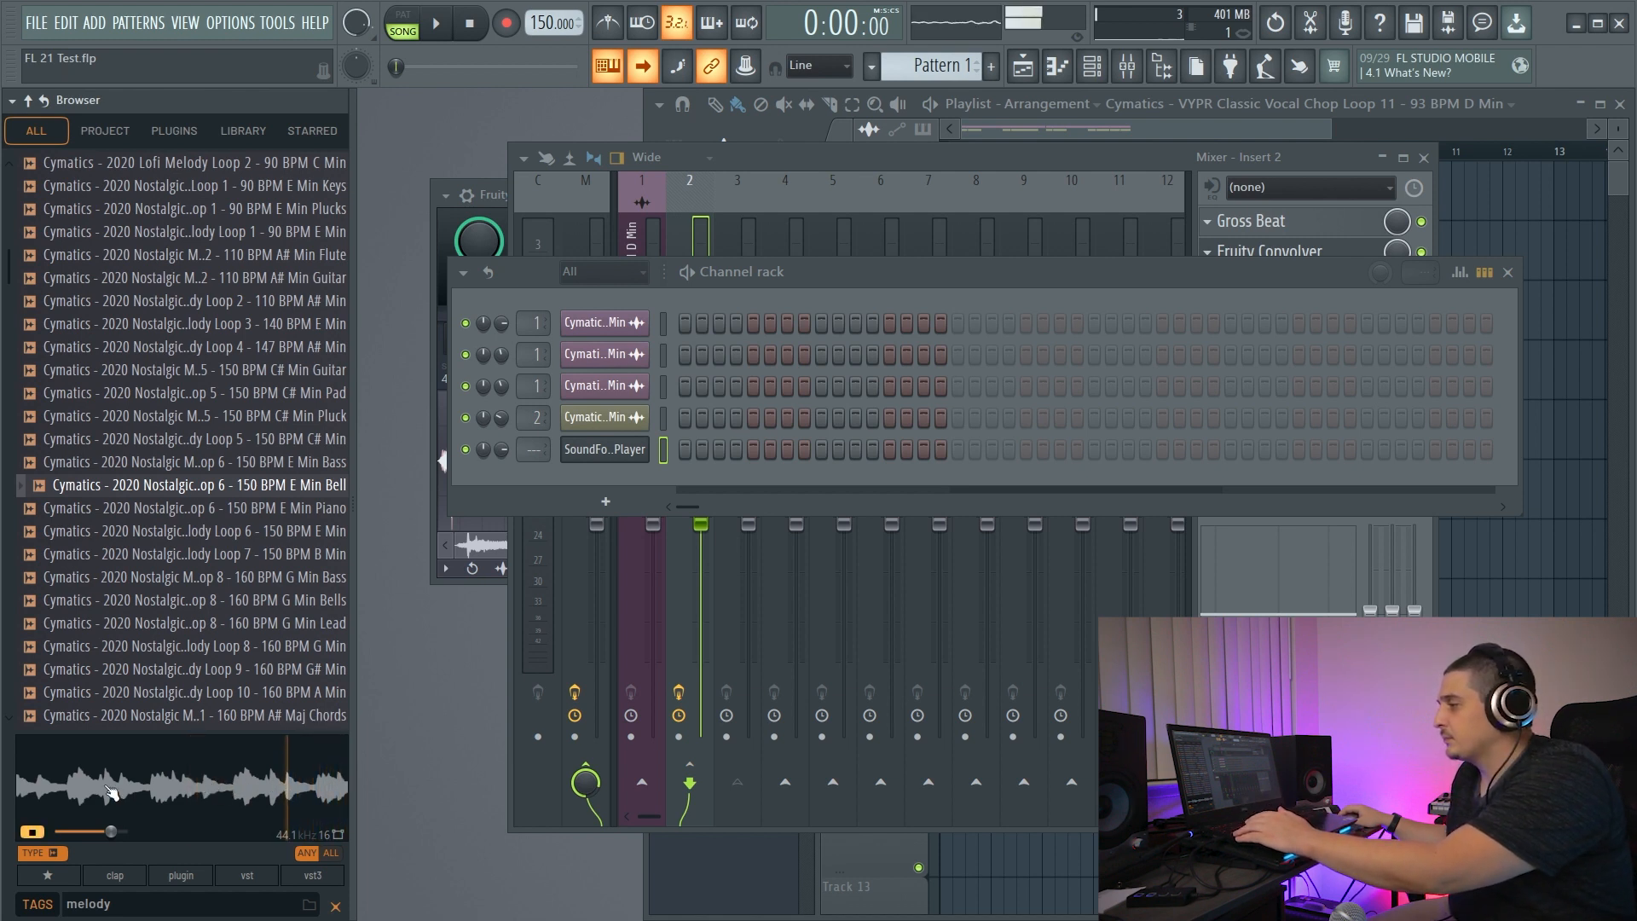
click(42, 832)
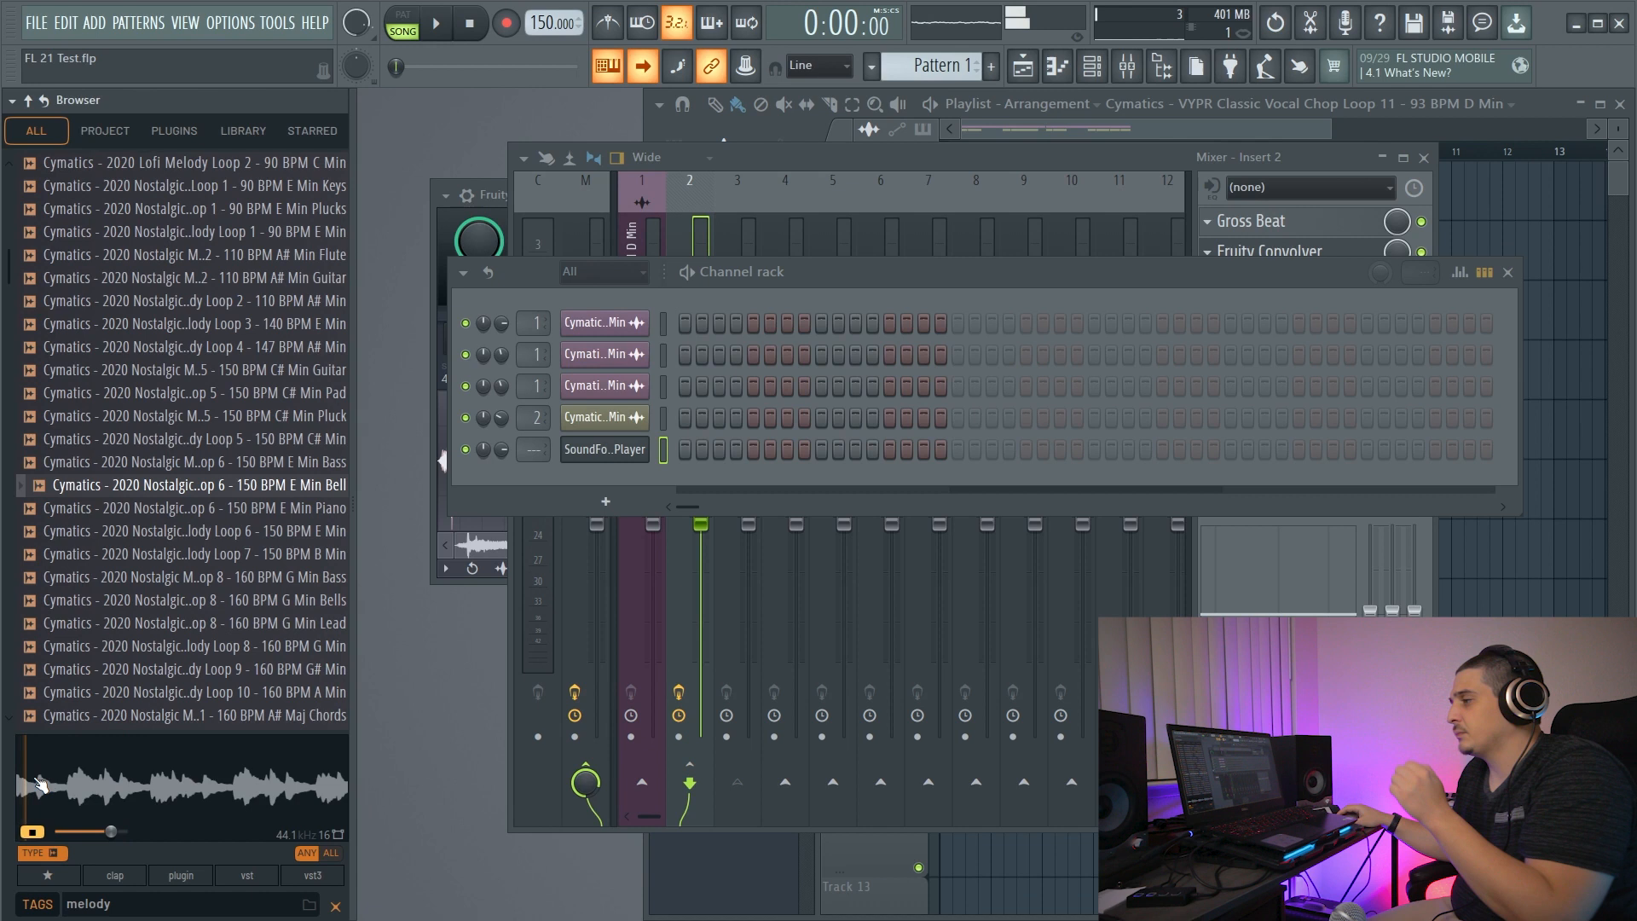
click(43, 832)
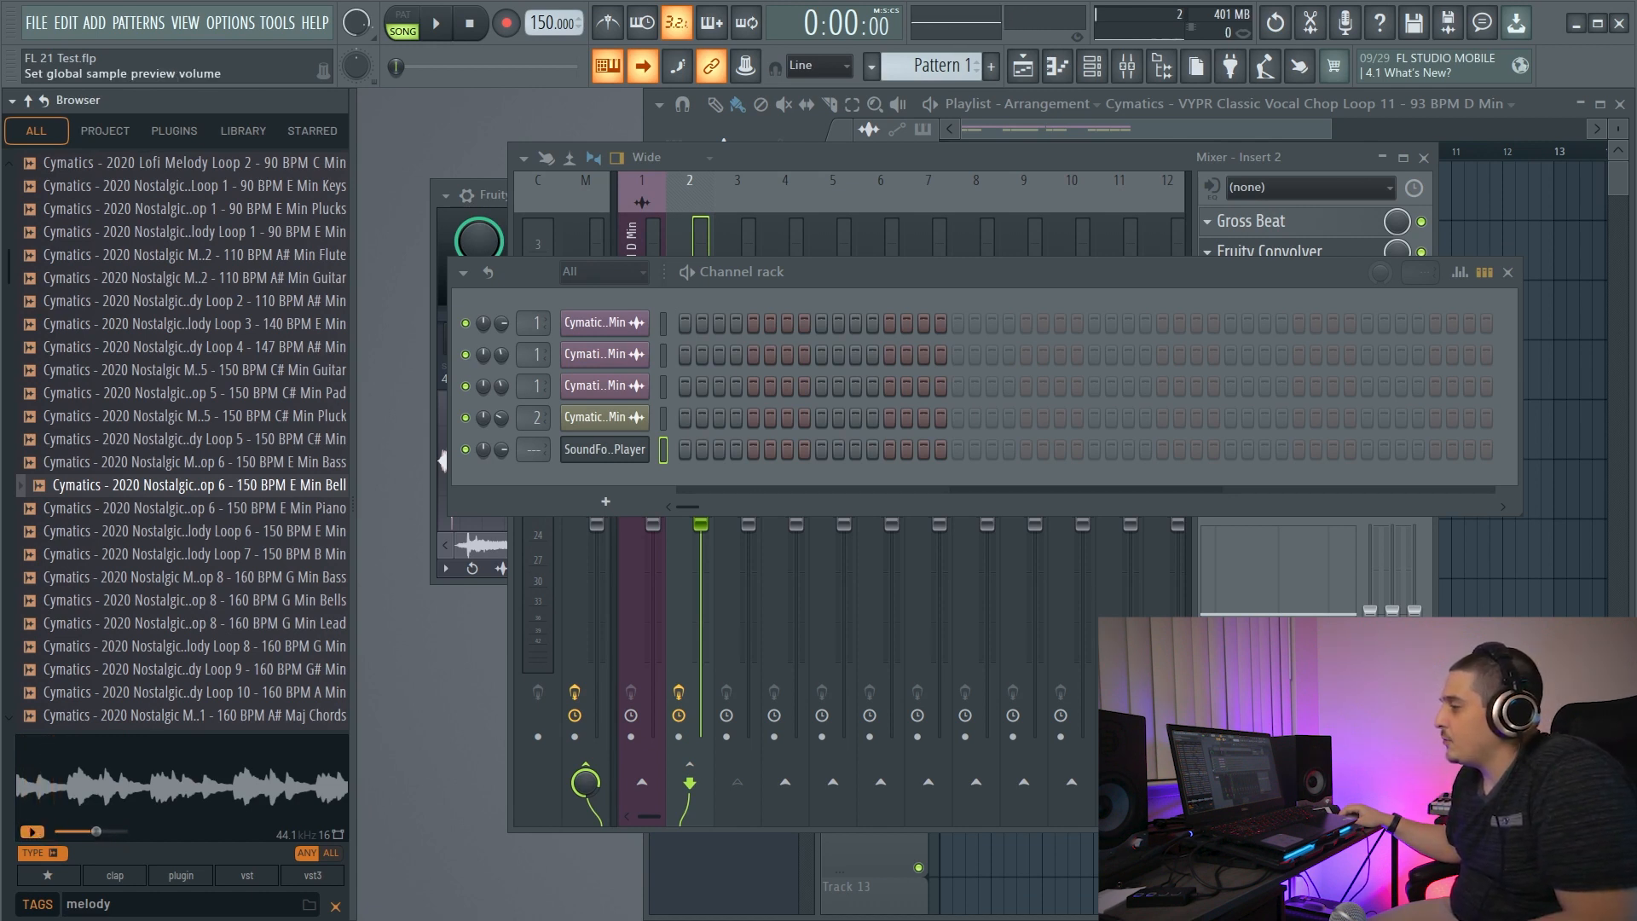
Adjust the global sample preview volume while auditioning Loop 8 160 BPM G Min, Loop 6 150 BPM E Min and the Loop 8 G Min Lead.
drag(94, 831, 101, 831)
click(162, 645)
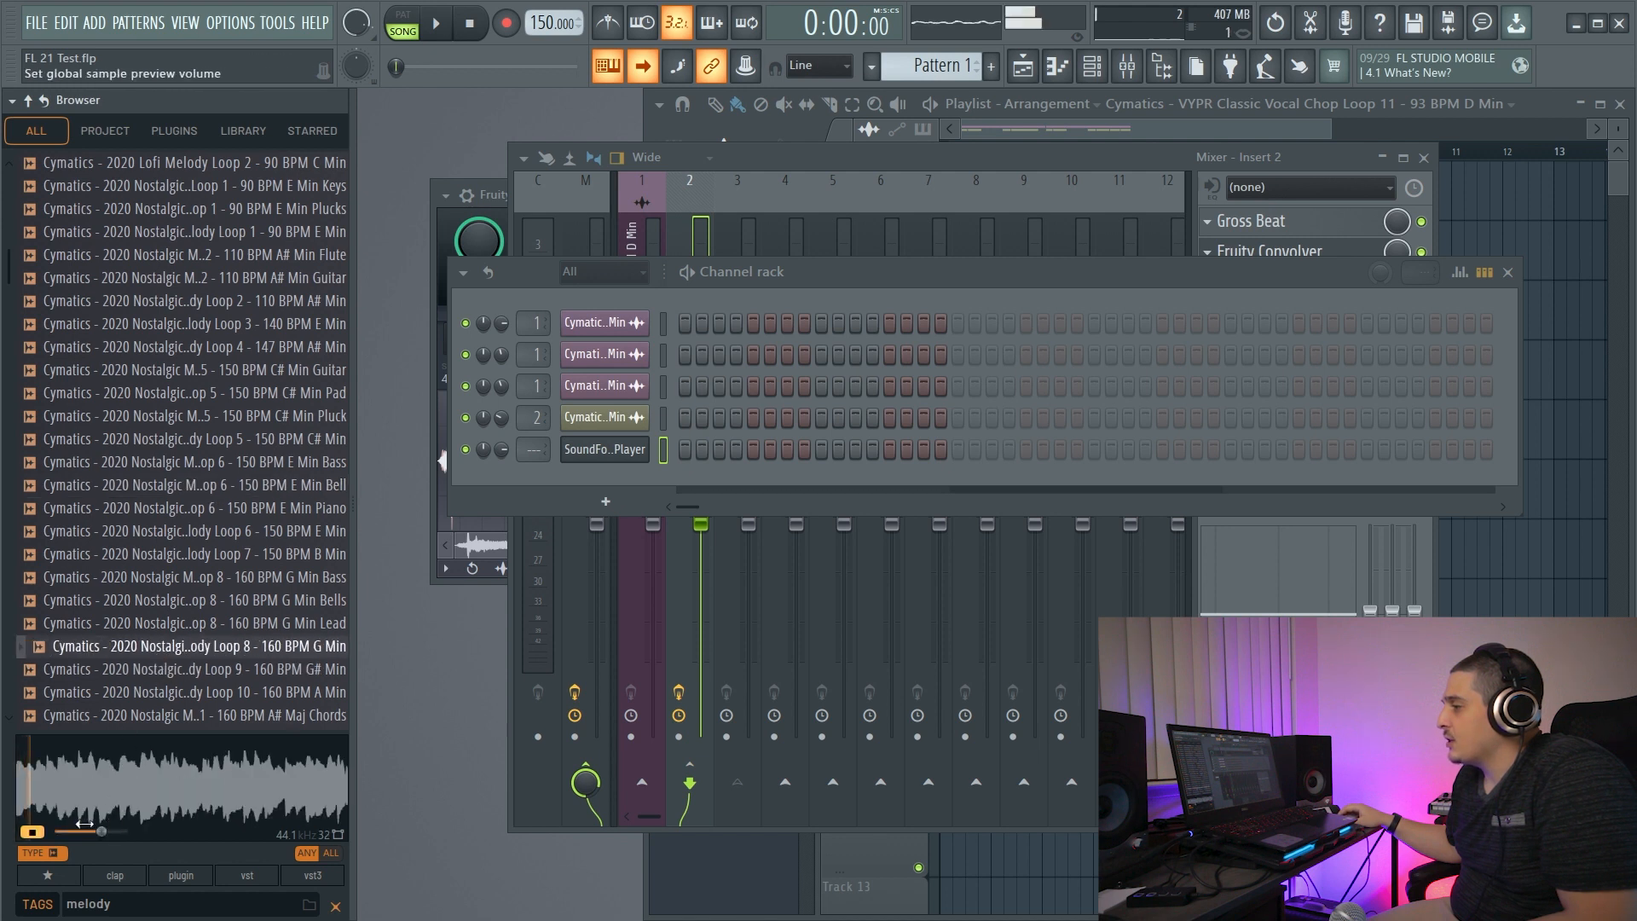
click(165, 531)
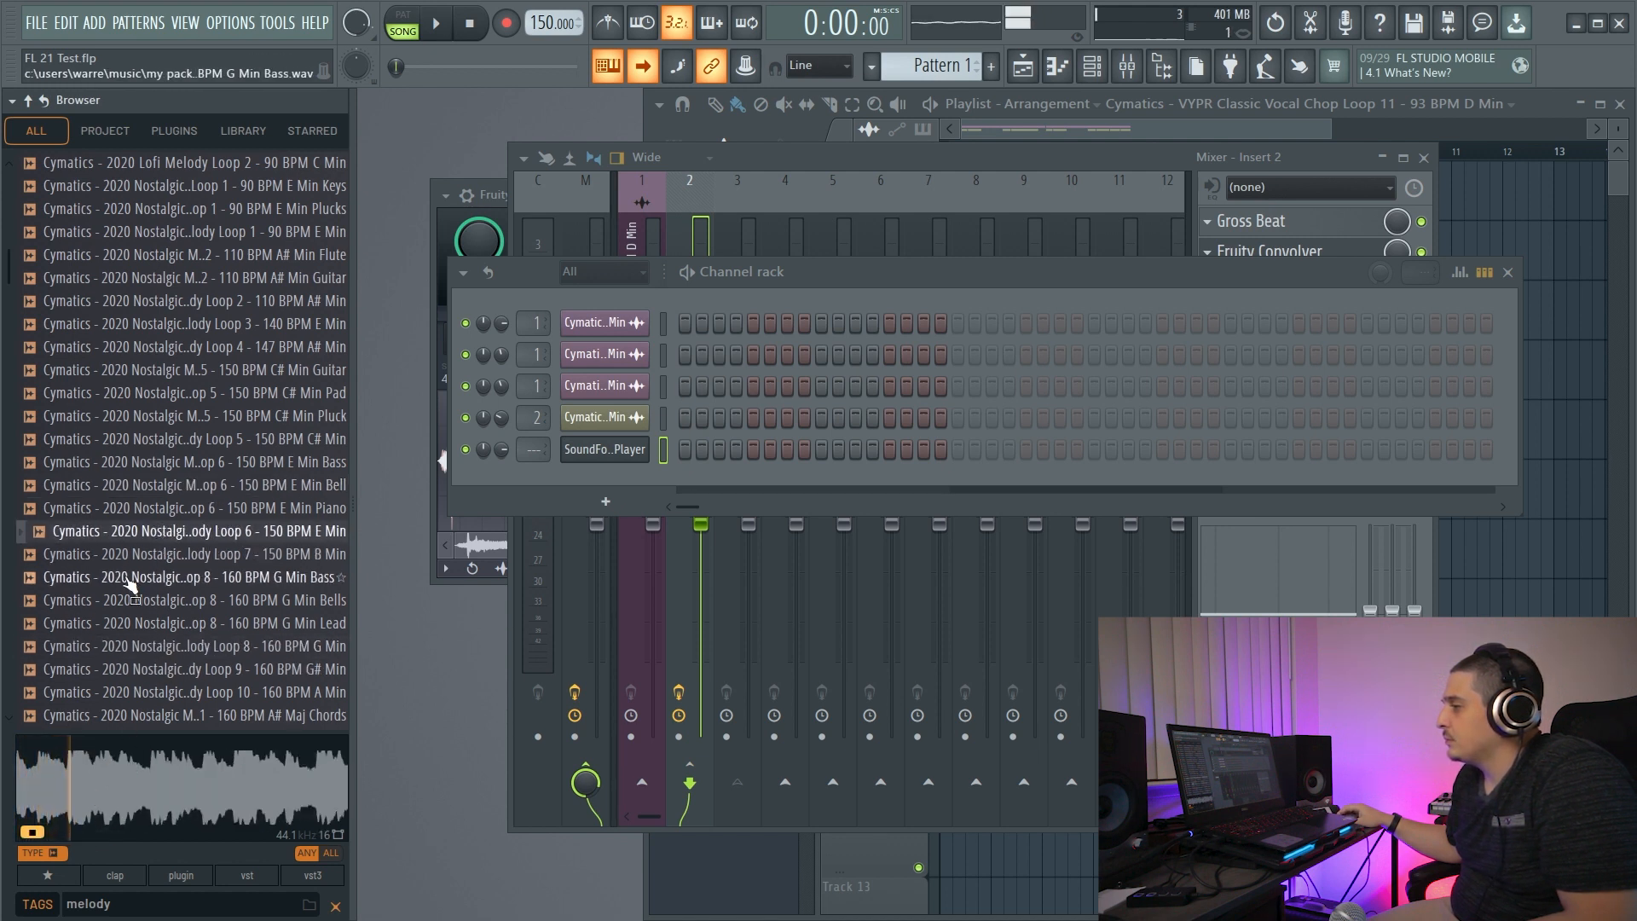
click(209, 623)
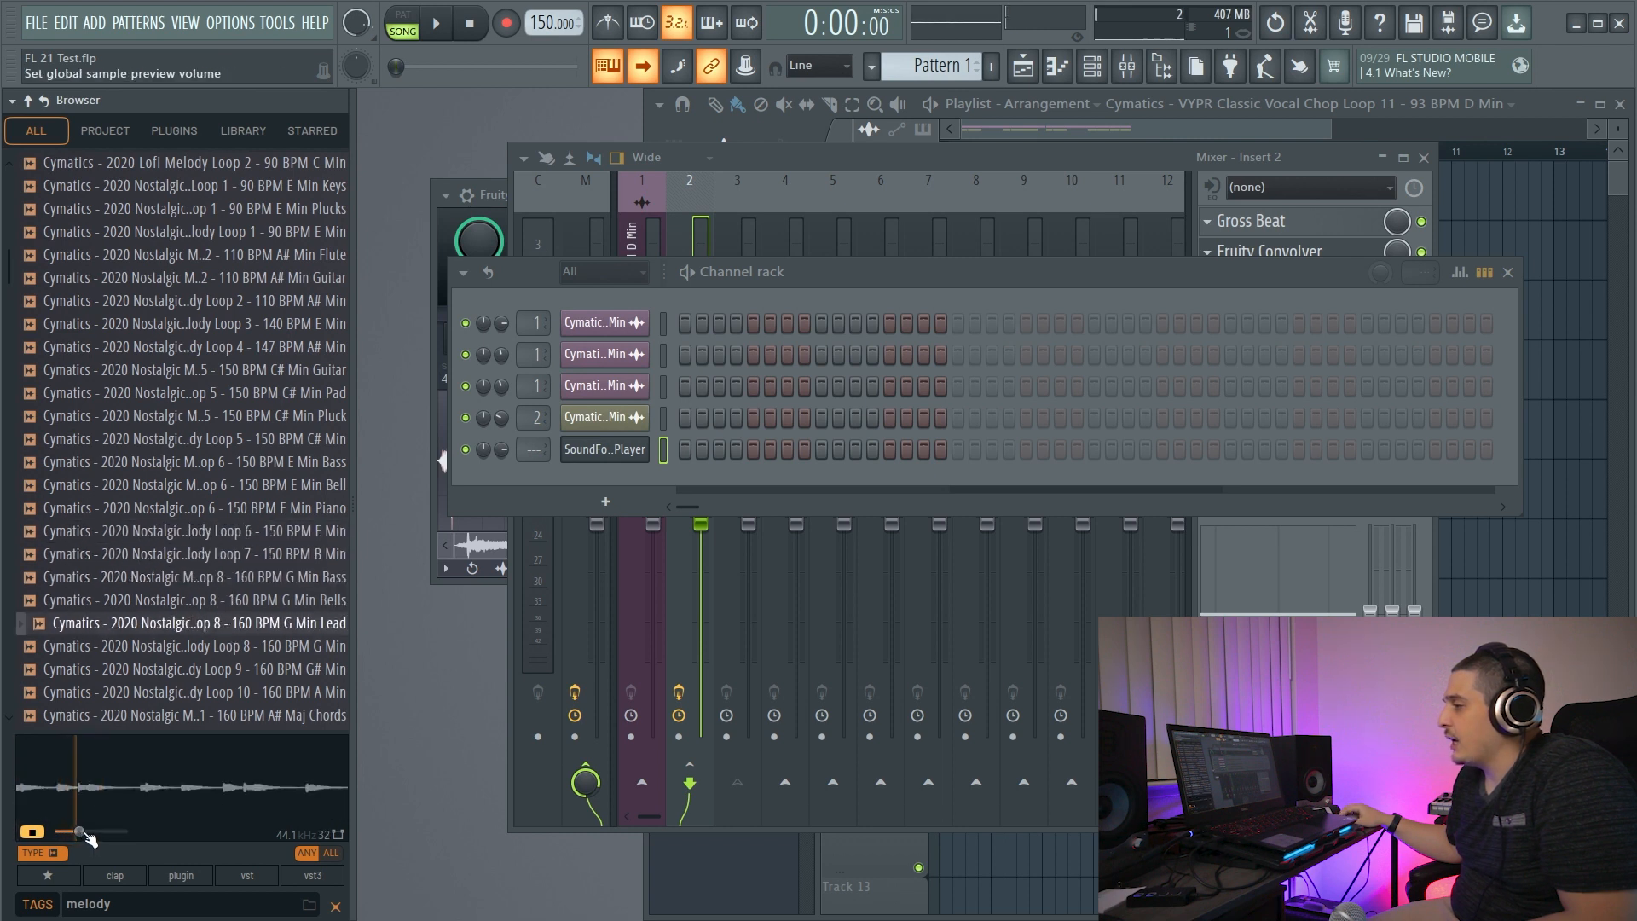
click(44, 831)
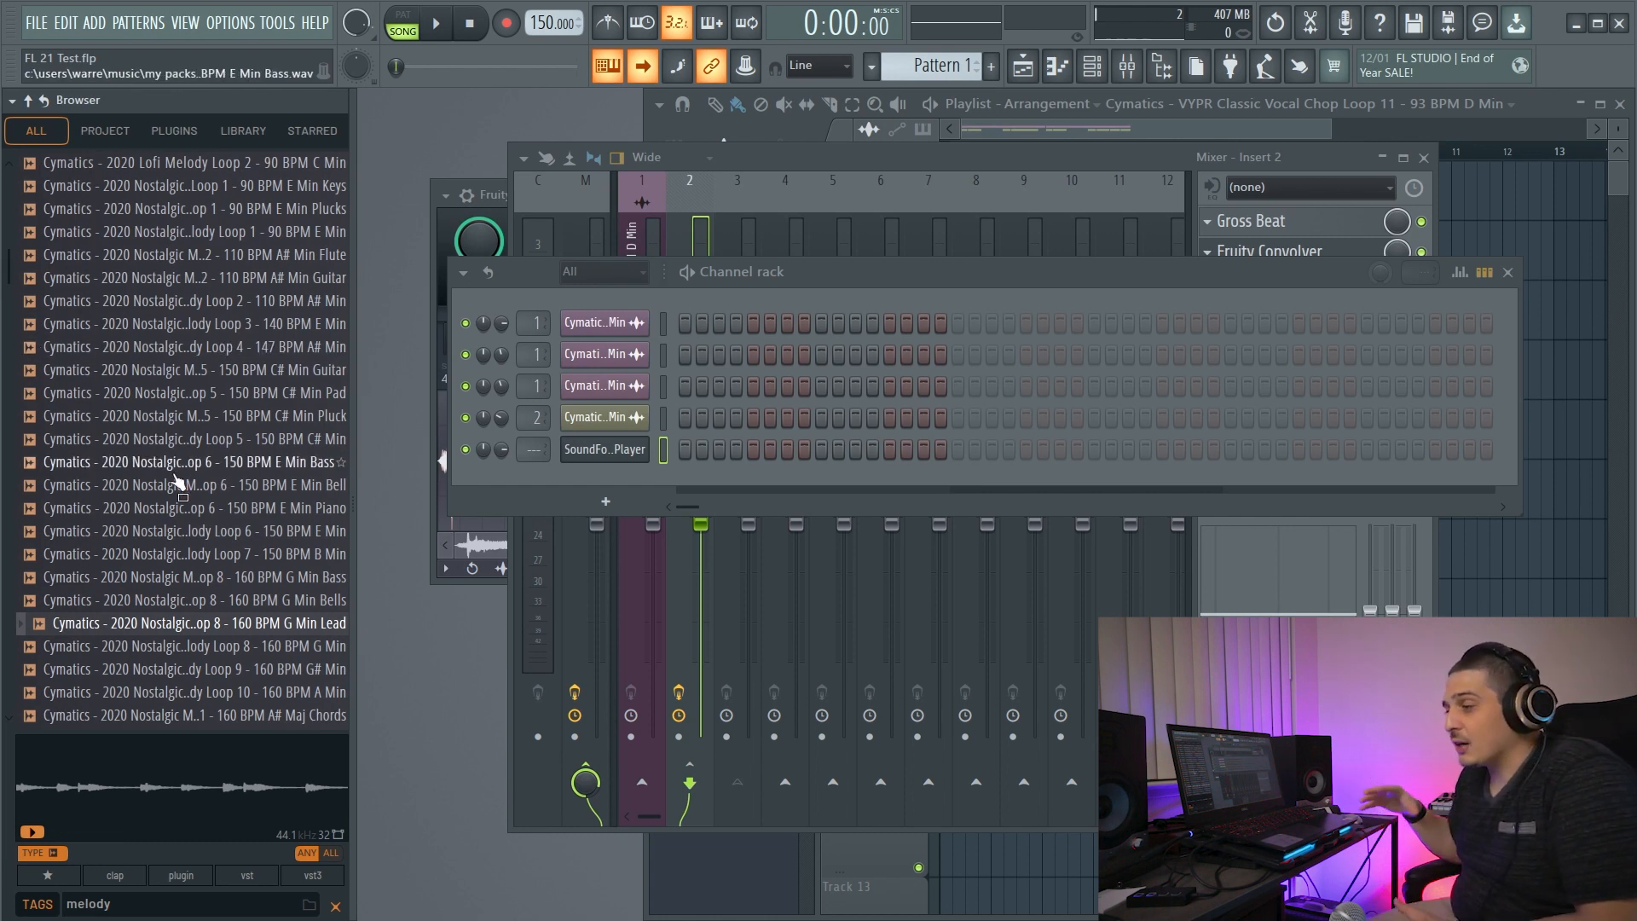
mouse_move(87, 839)
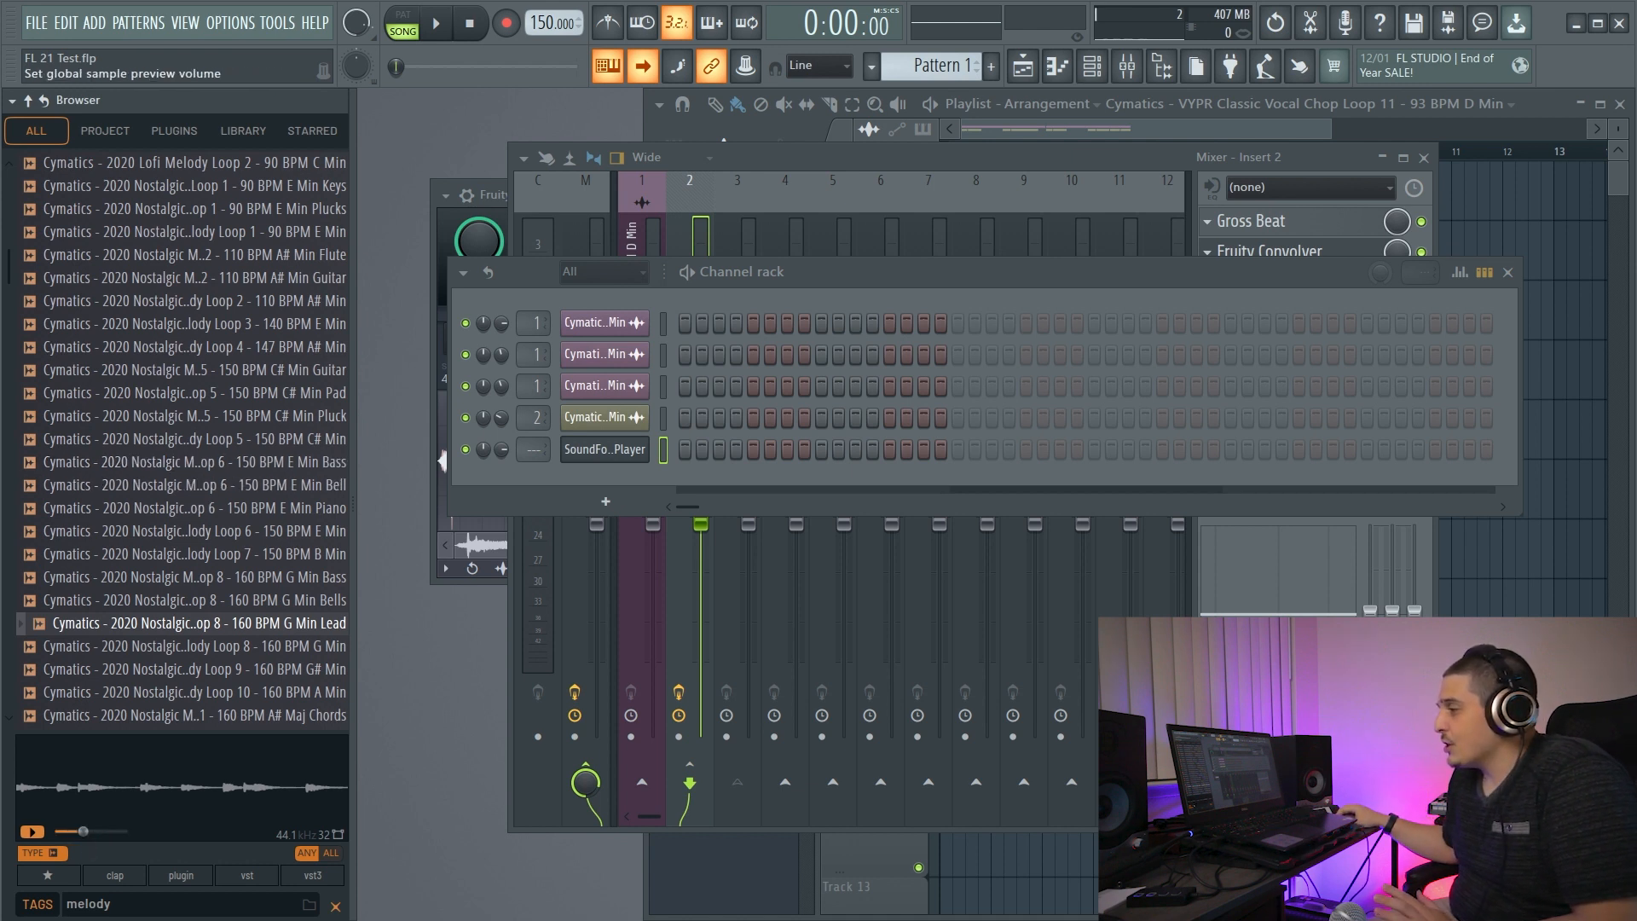
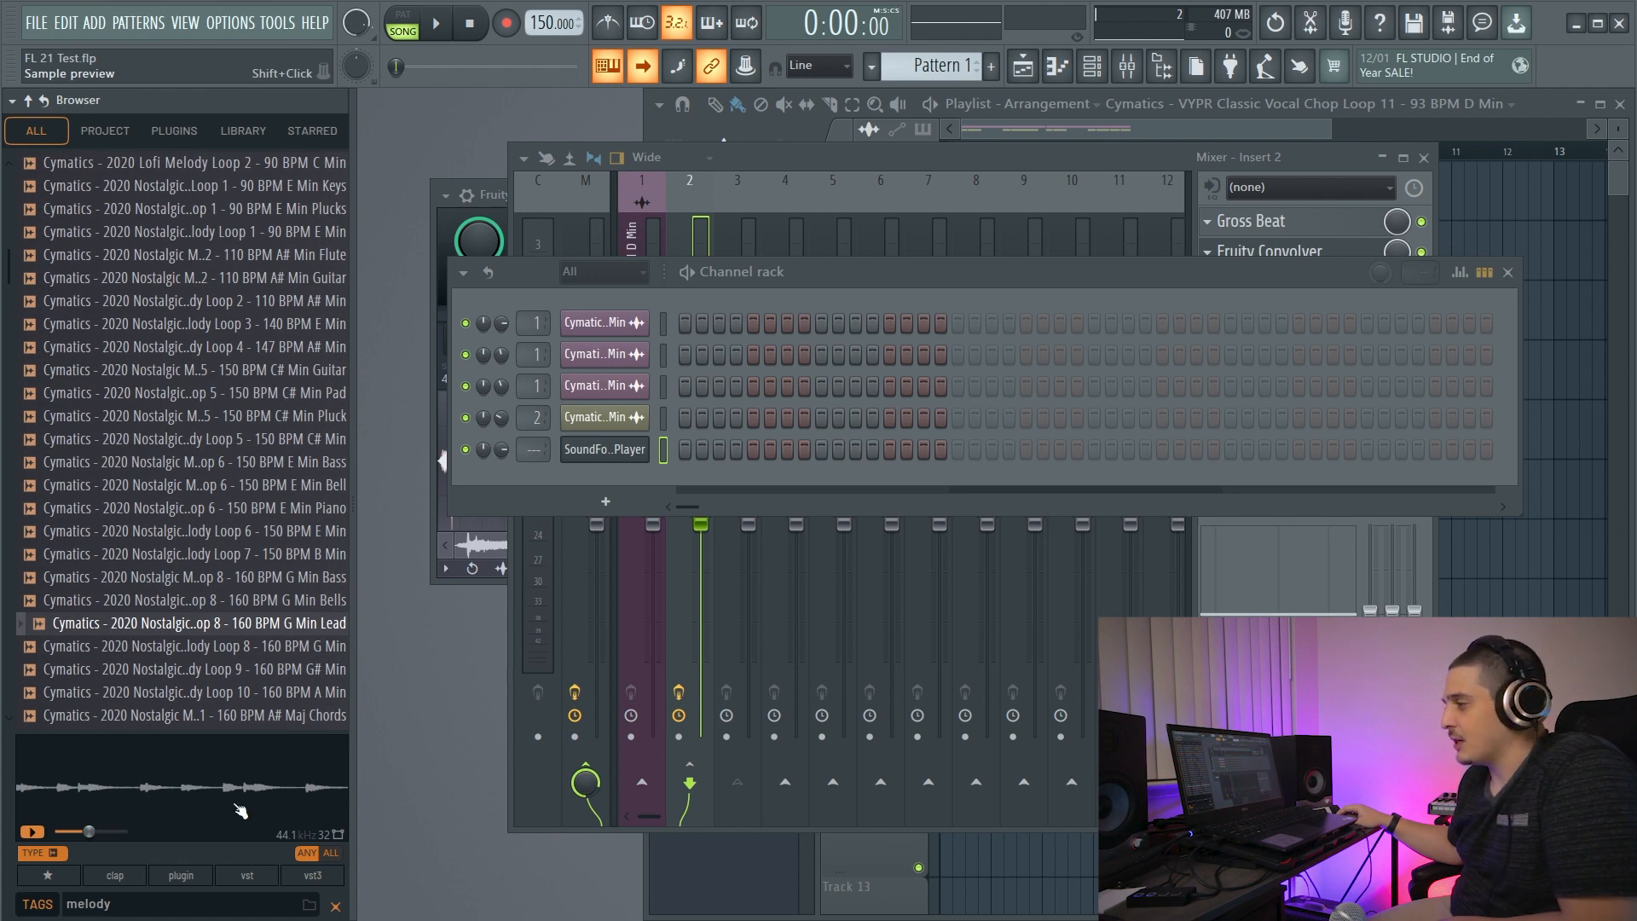
Turn on showing parent folders in the browser search results and look through the grouped melody samples.
scroll(170, 384, down, 2)
click(12, 100)
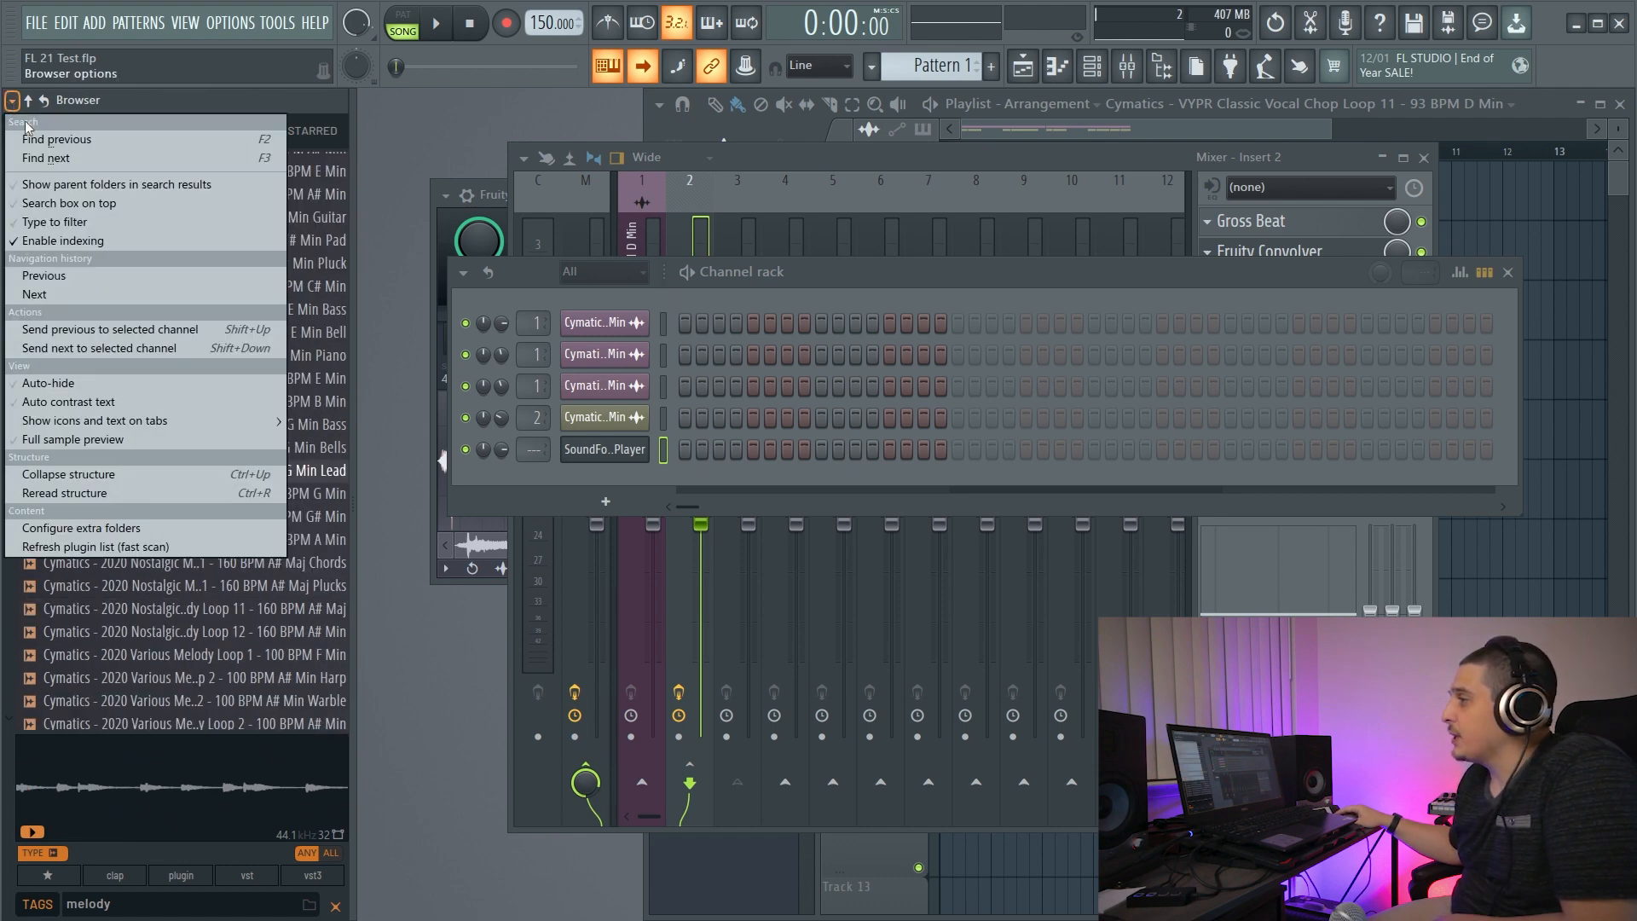
click(125, 186)
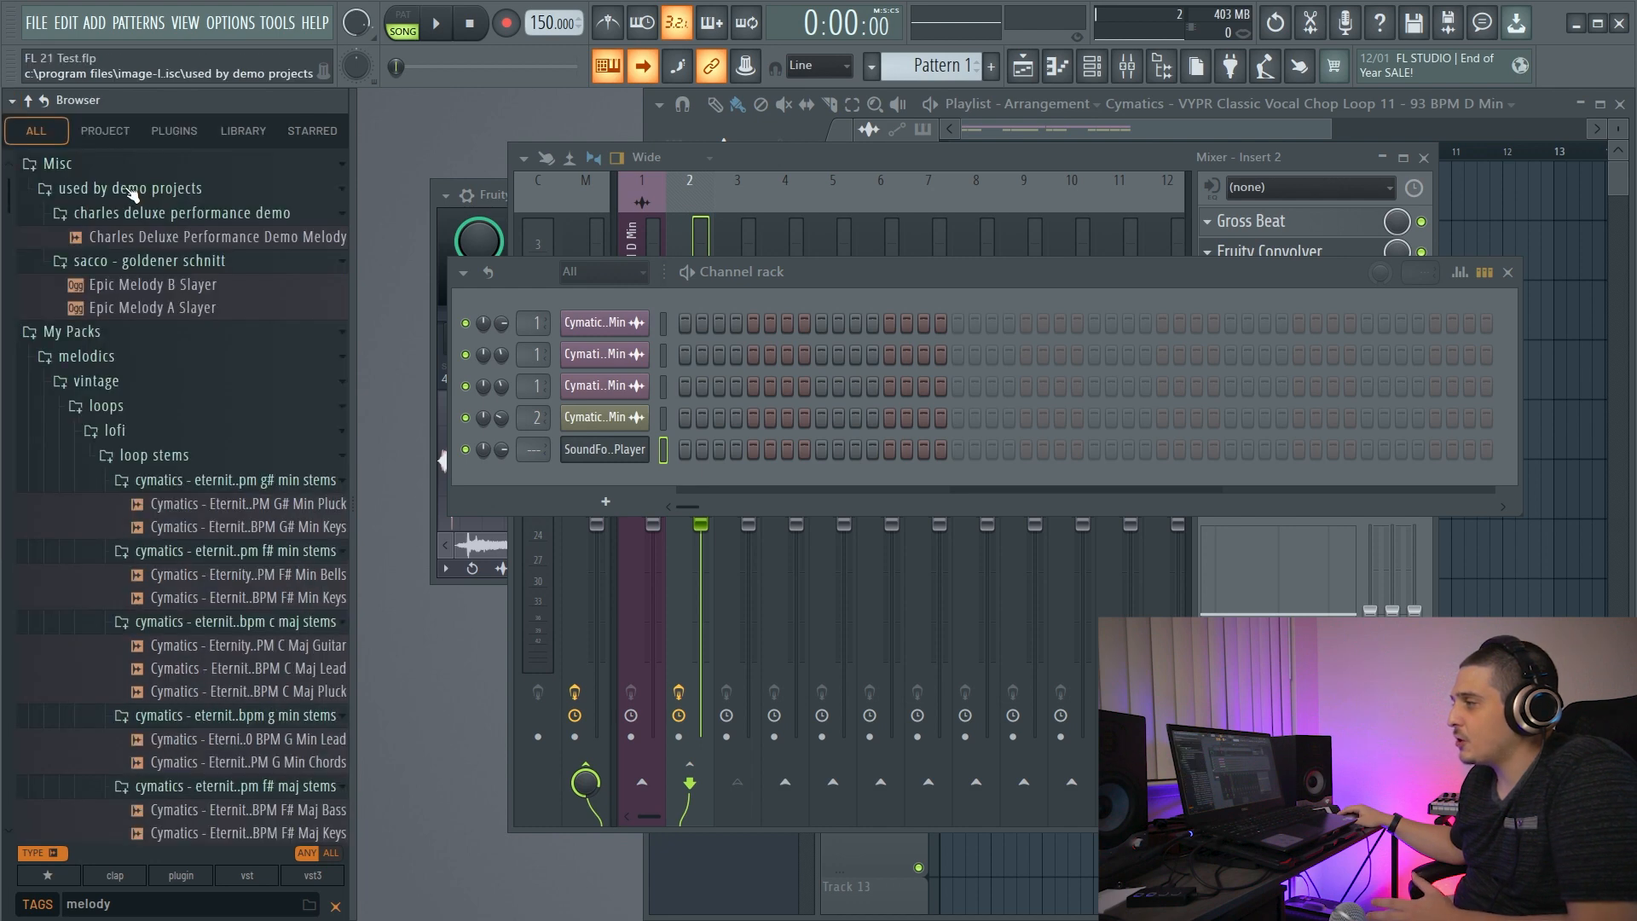
scroll(186, 435, down, 9)
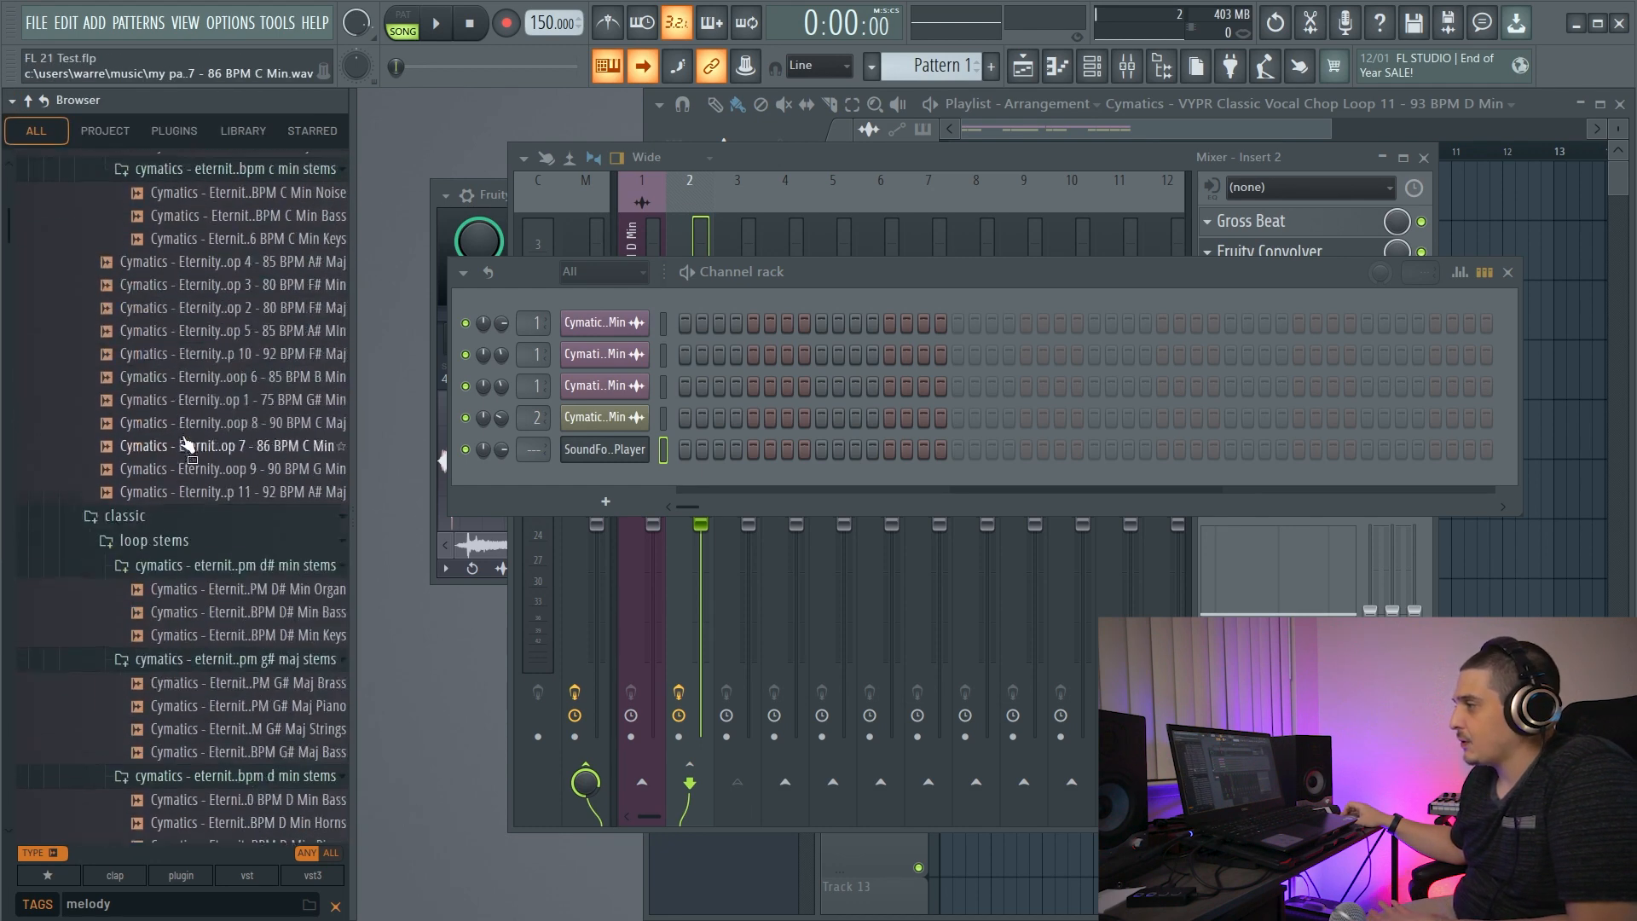
scroll(184, 440, up, 10)
scroll(217, 408, down, 12)
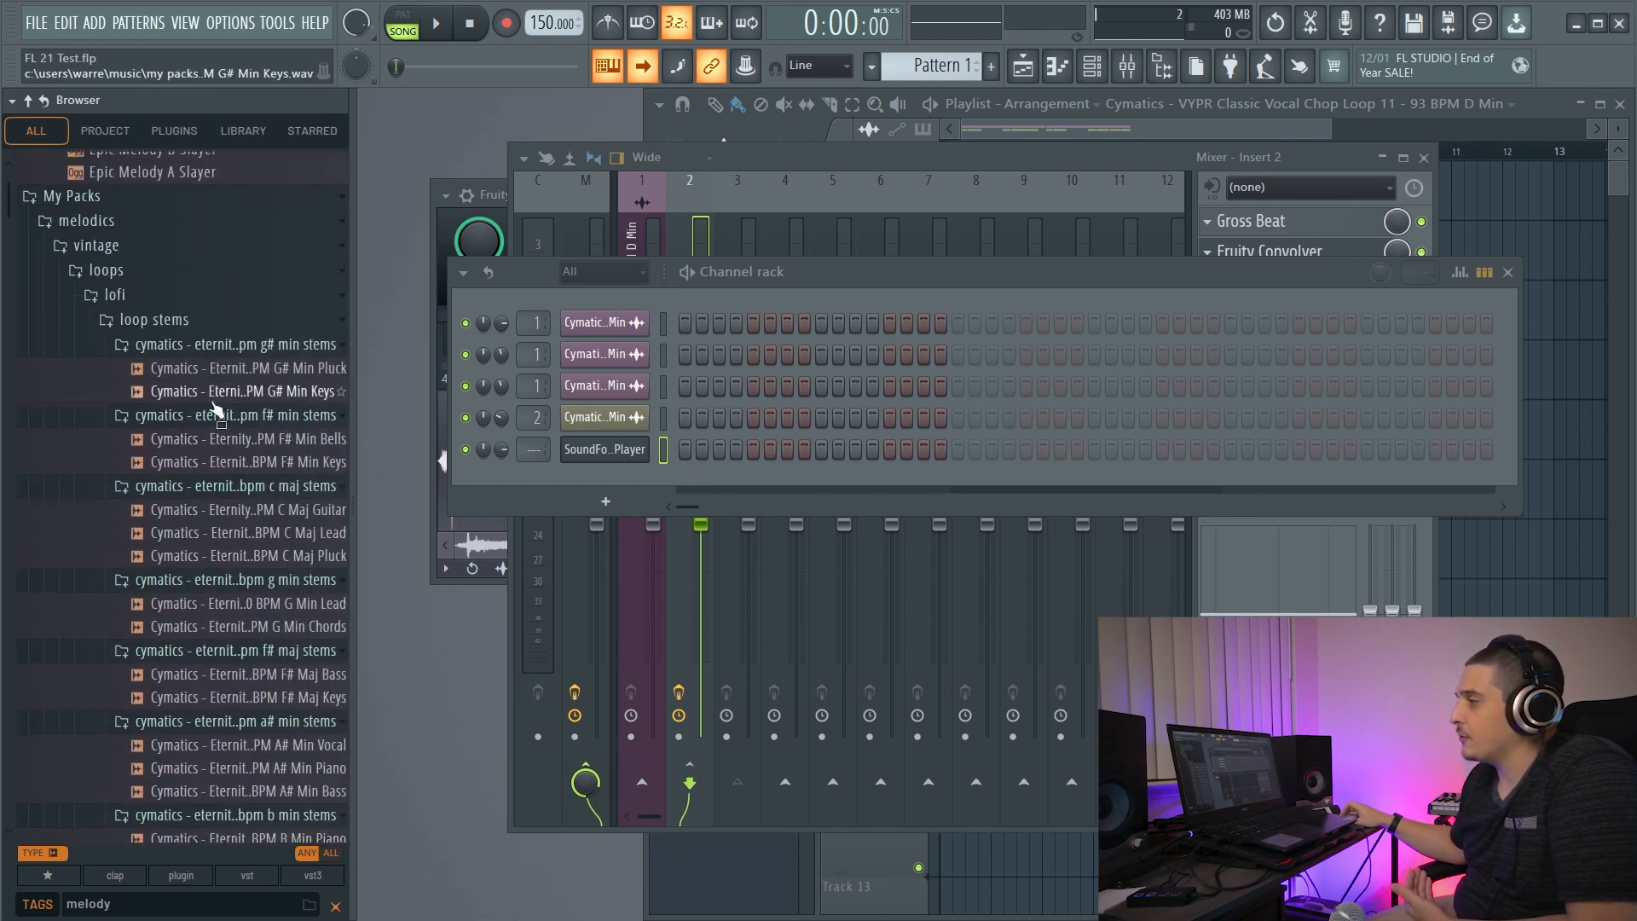
scroll(220, 410, up, 4)
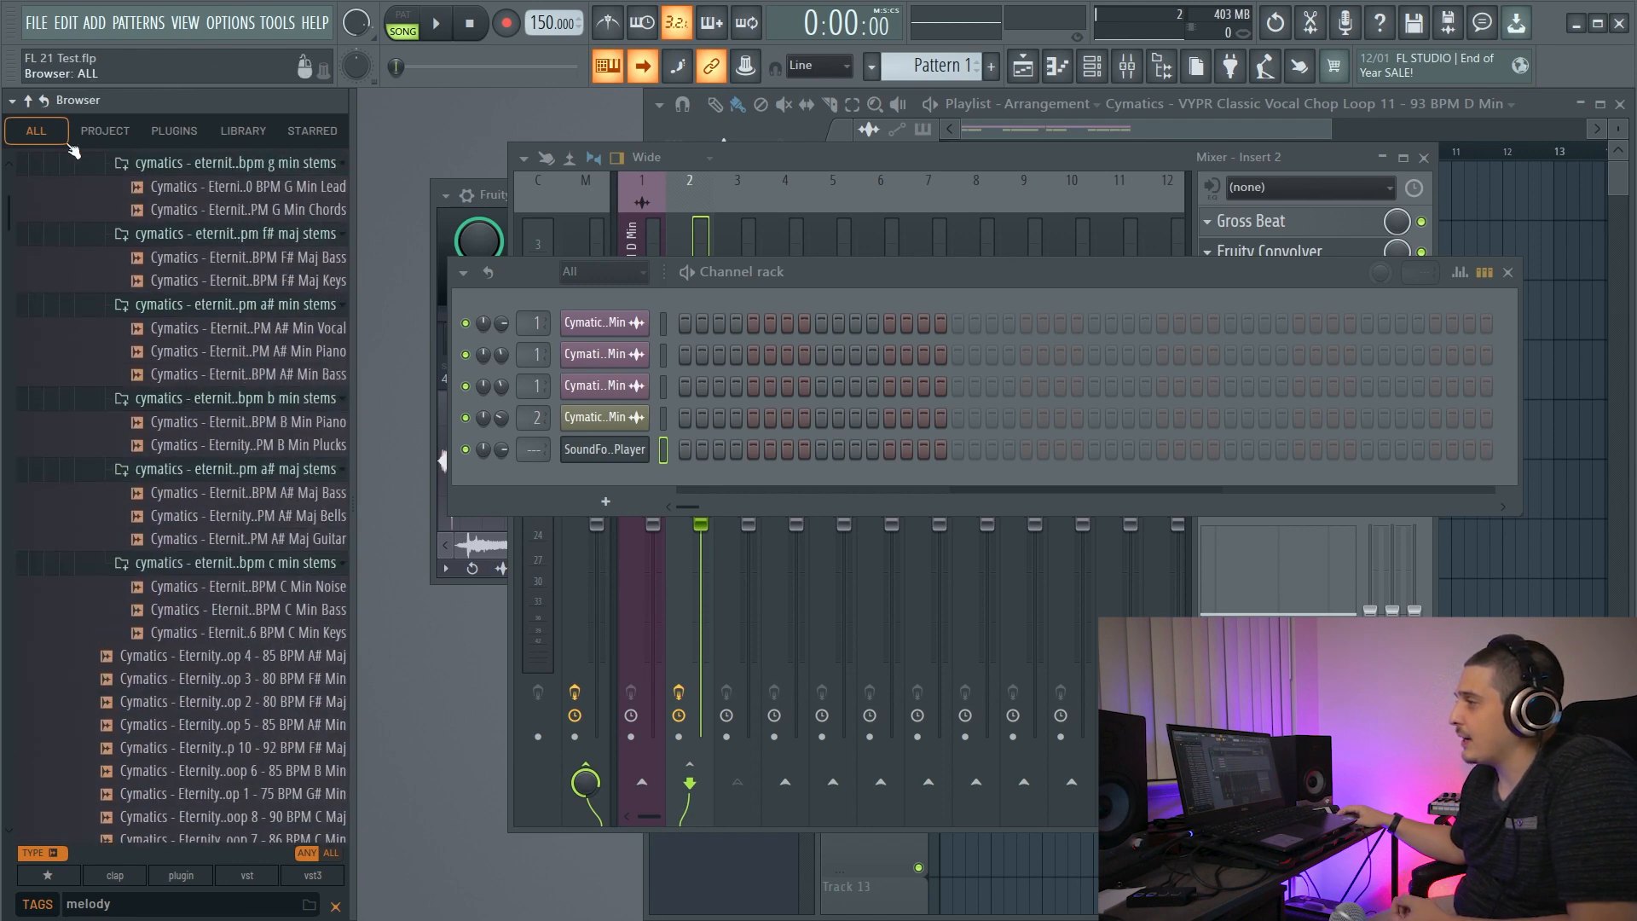
Turn off showing parent folders in the search results and put the search box on top of the browser.
click(12, 101)
click(125, 186)
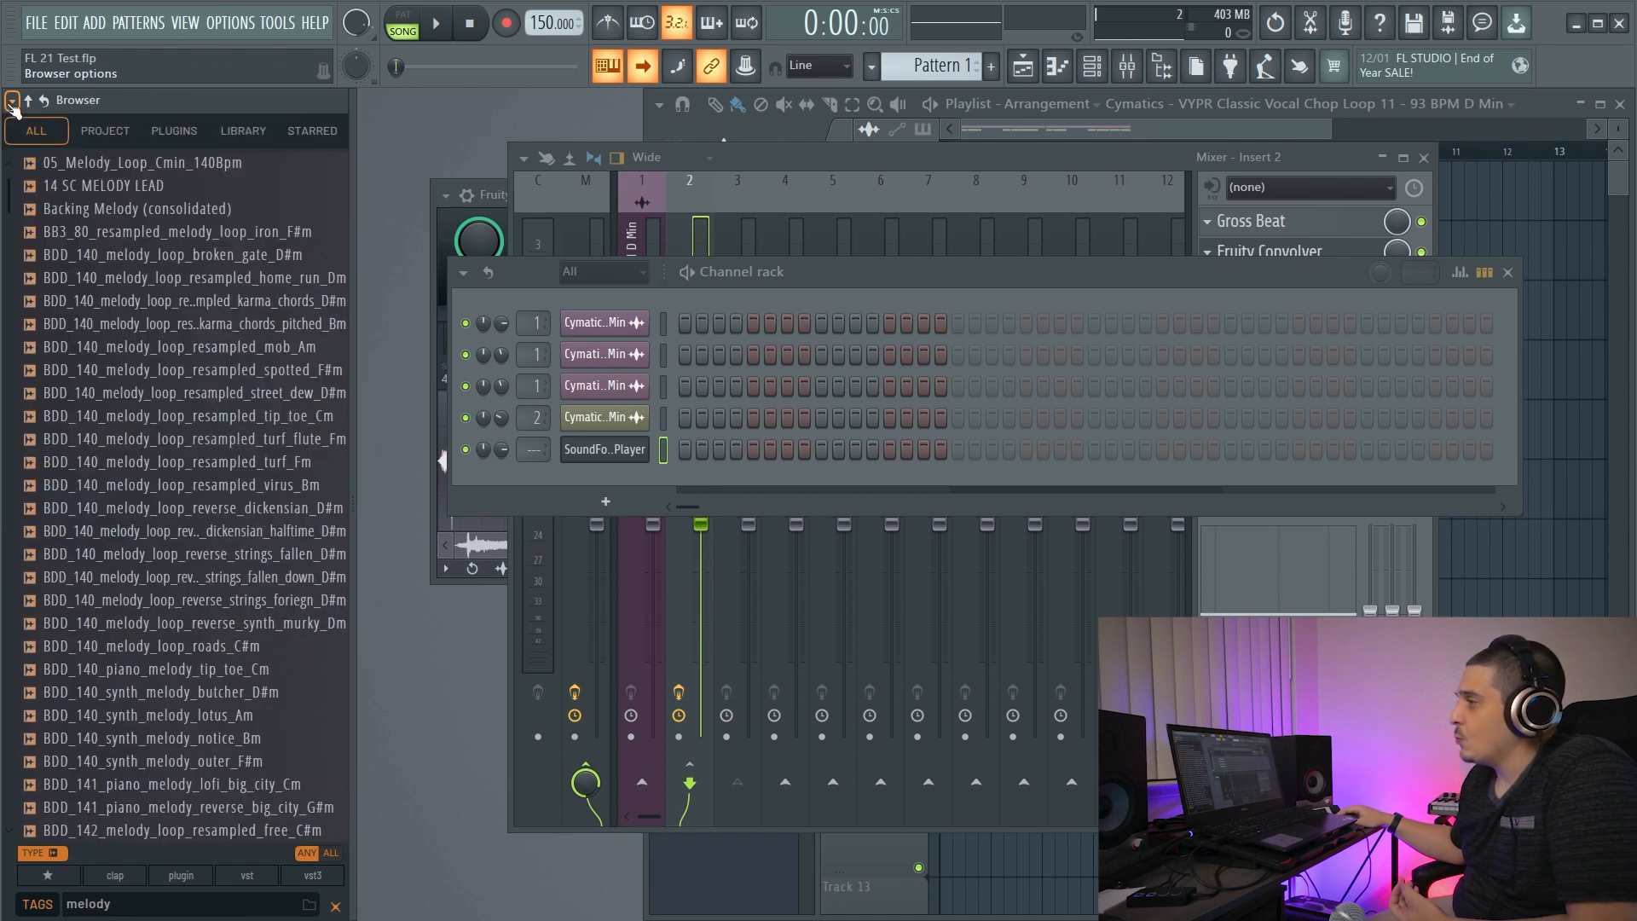
click(12, 101)
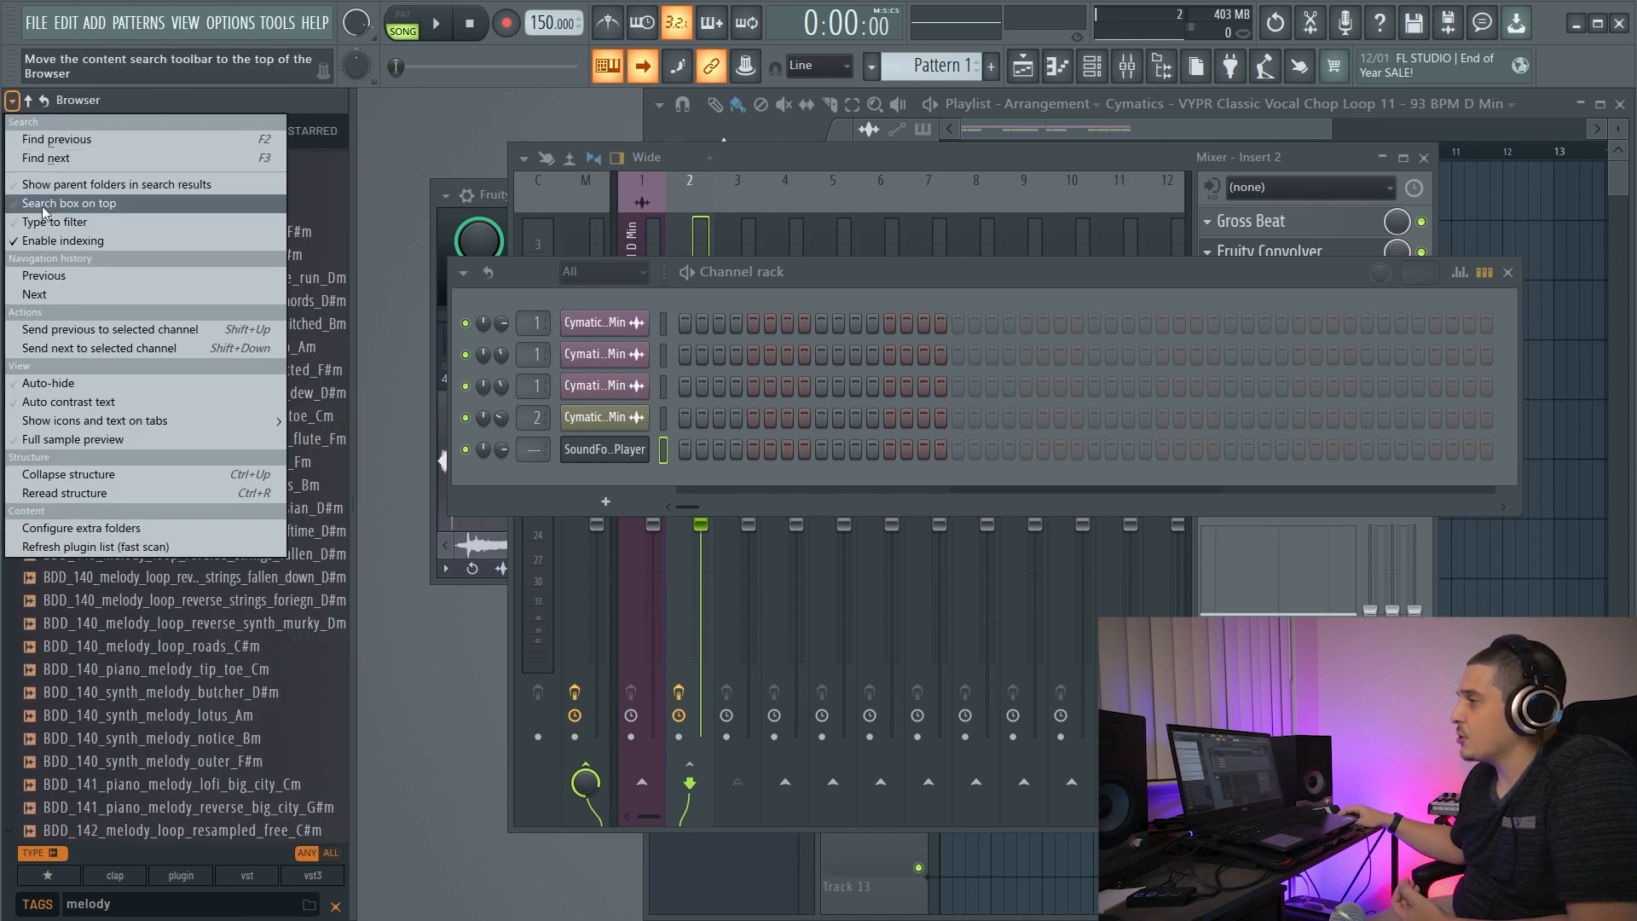
click(43, 206)
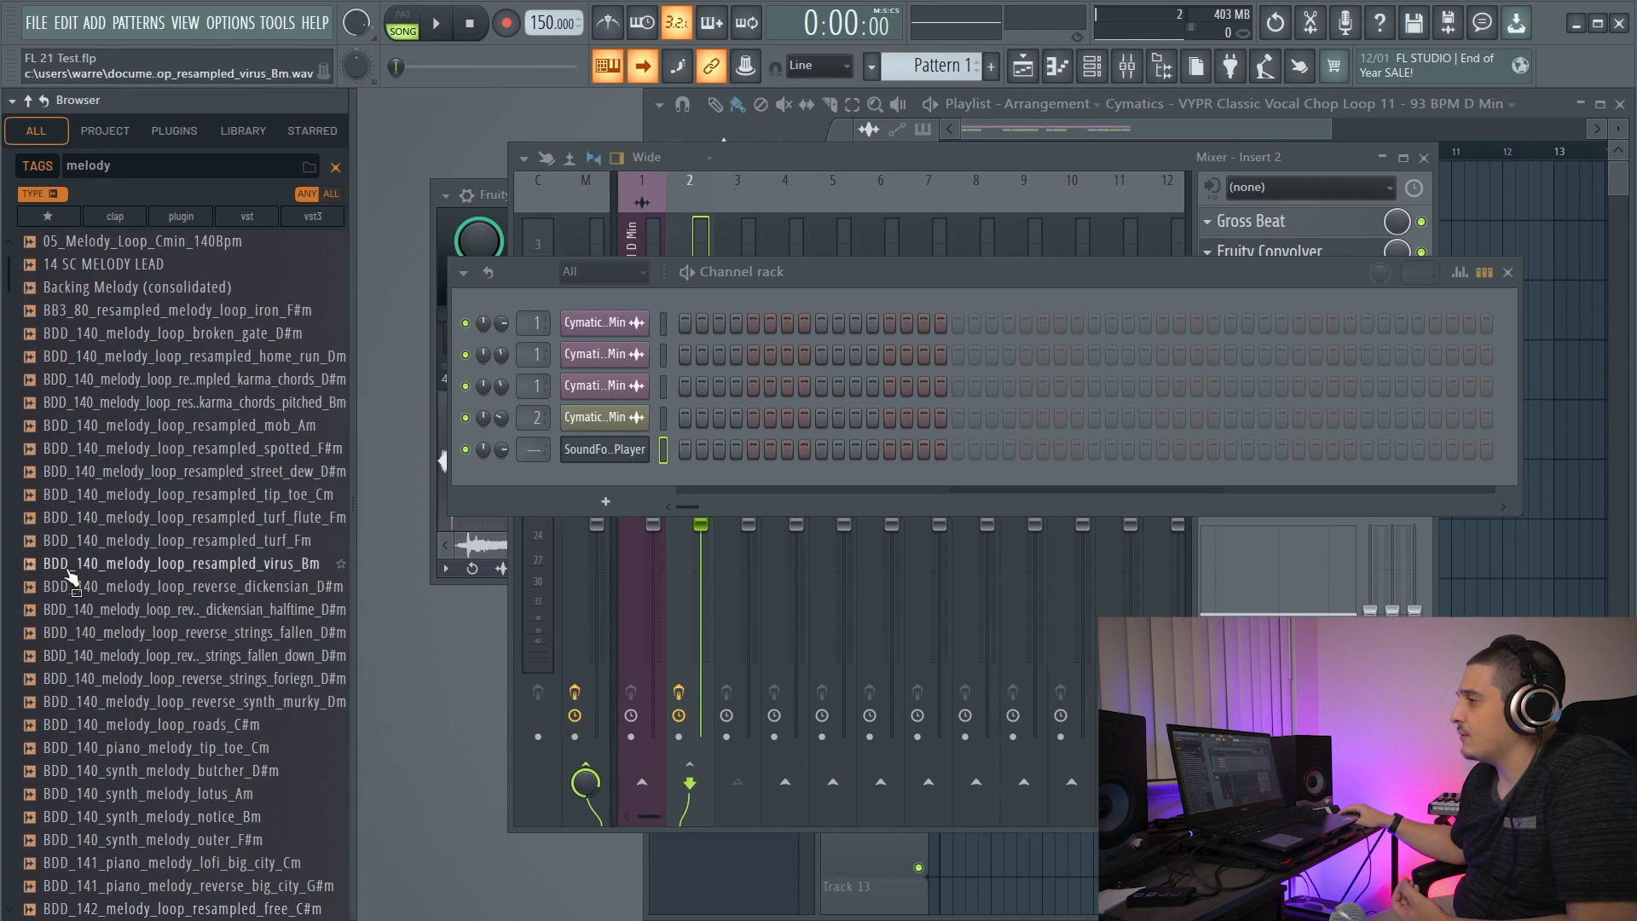
Filter the browser by "claps" and clear the search text.
click(11, 102)
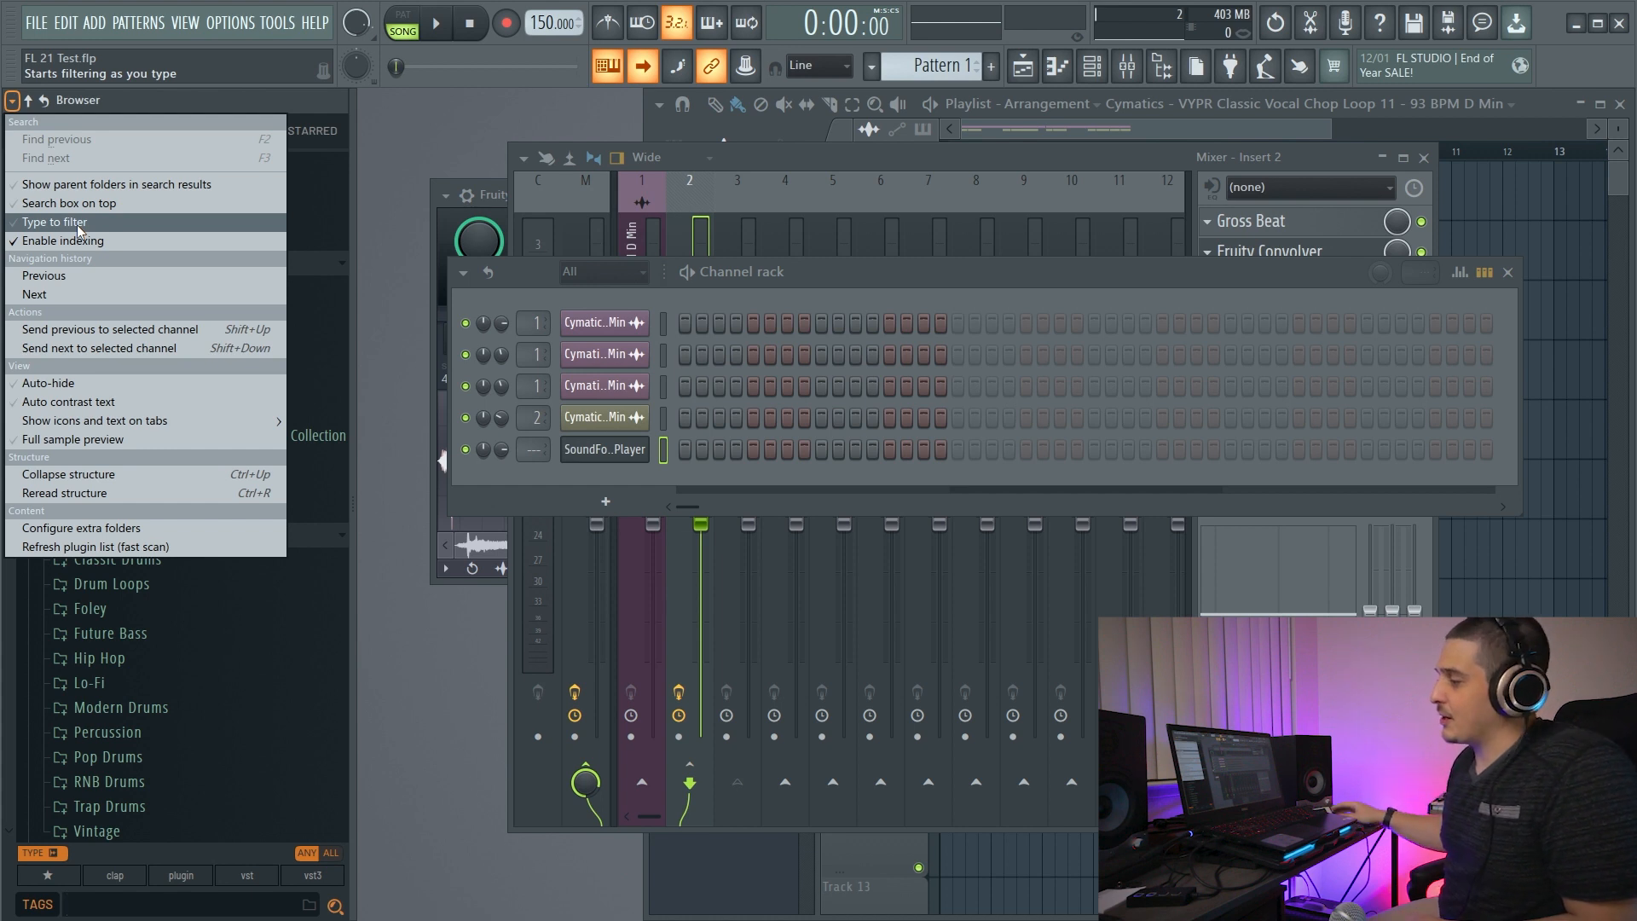
click(120, 908)
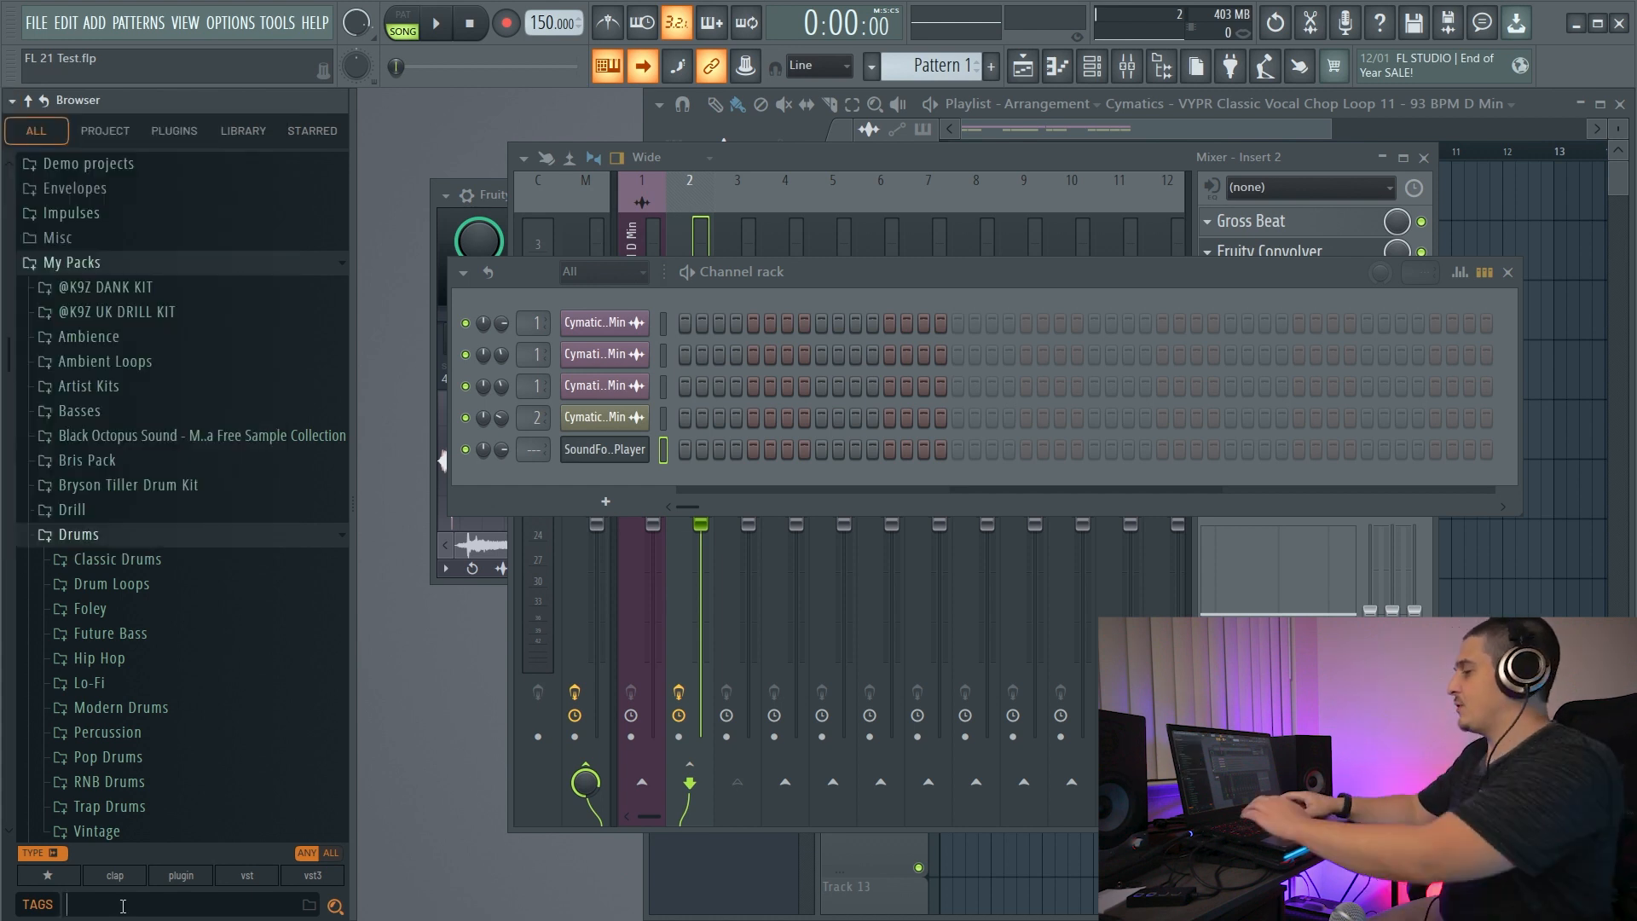
text(claps)
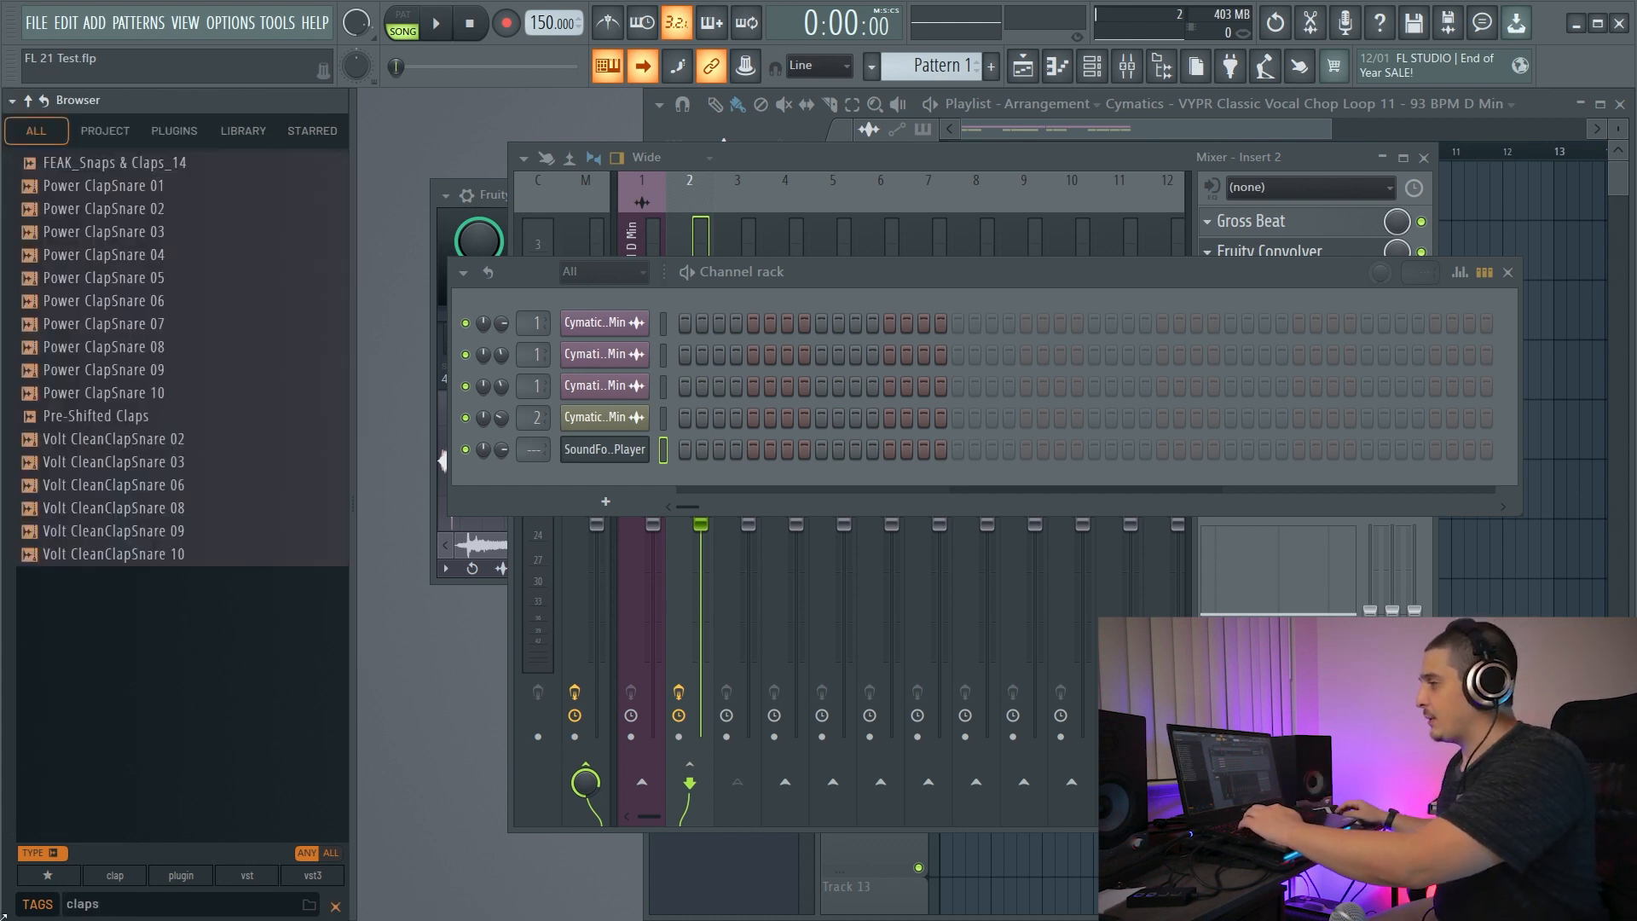
key(ctrl+a)
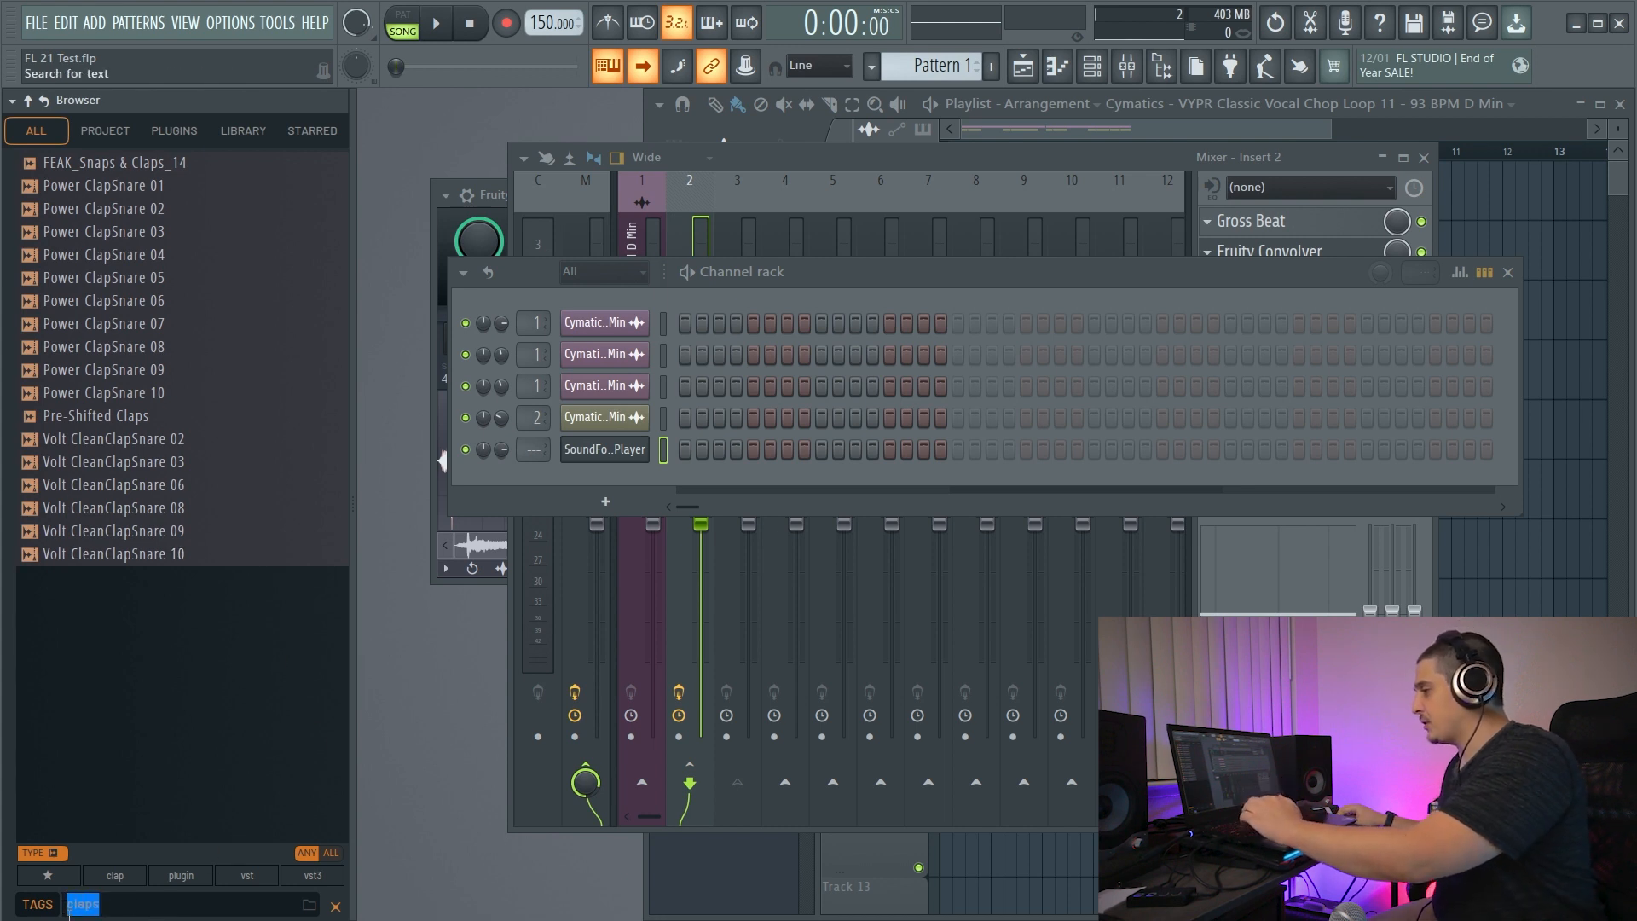
key(BackSpace)
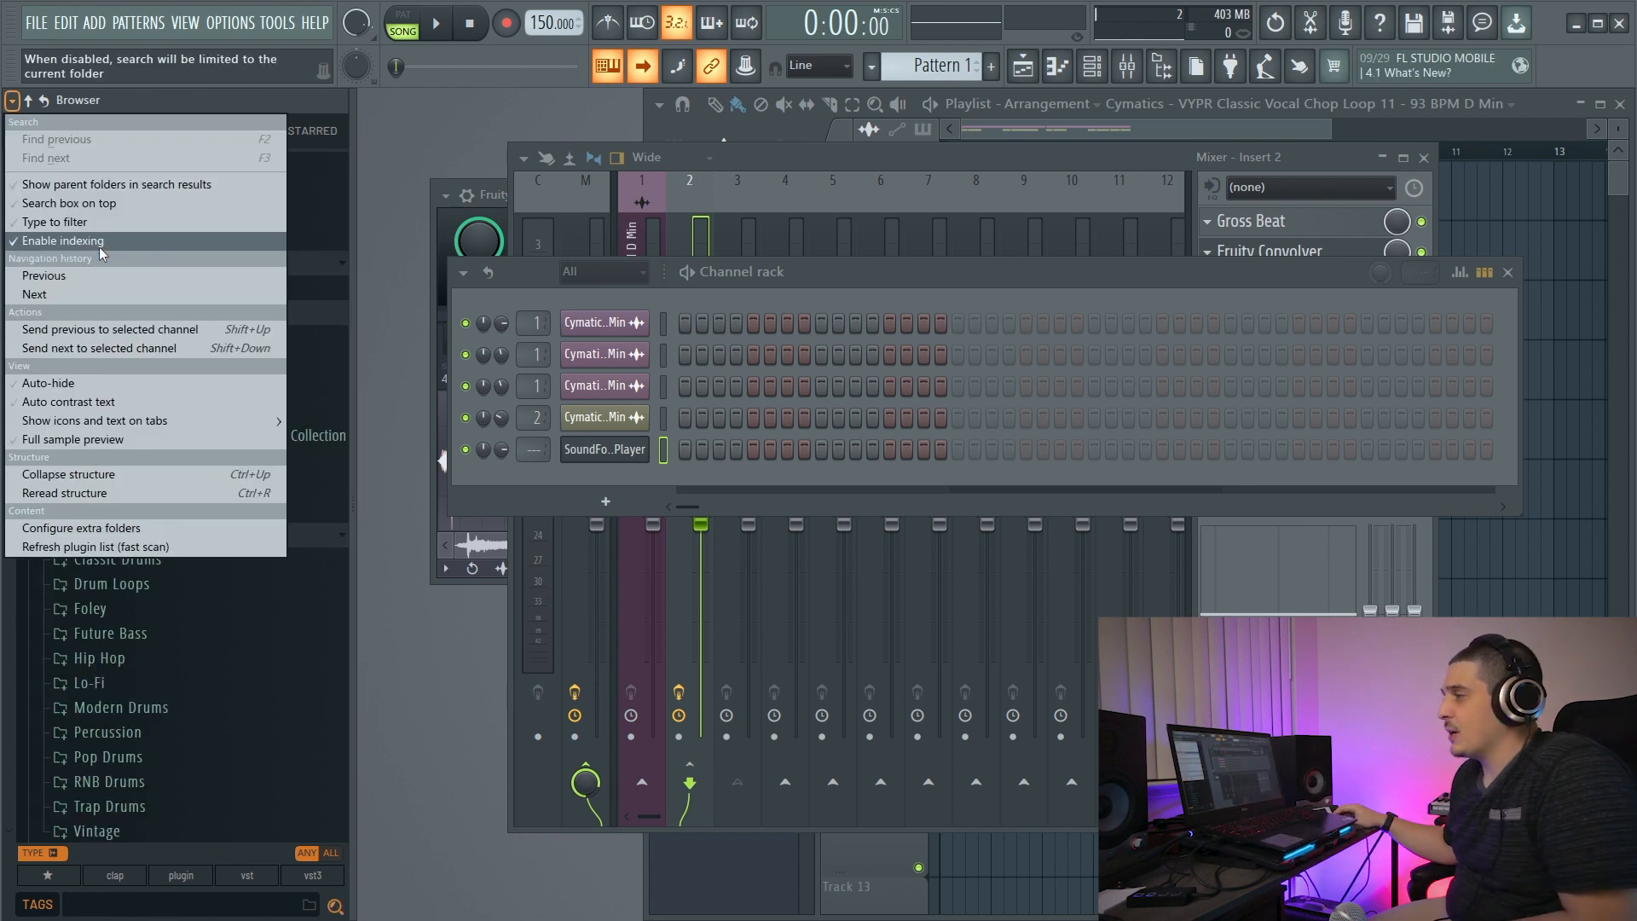
click(110, 246)
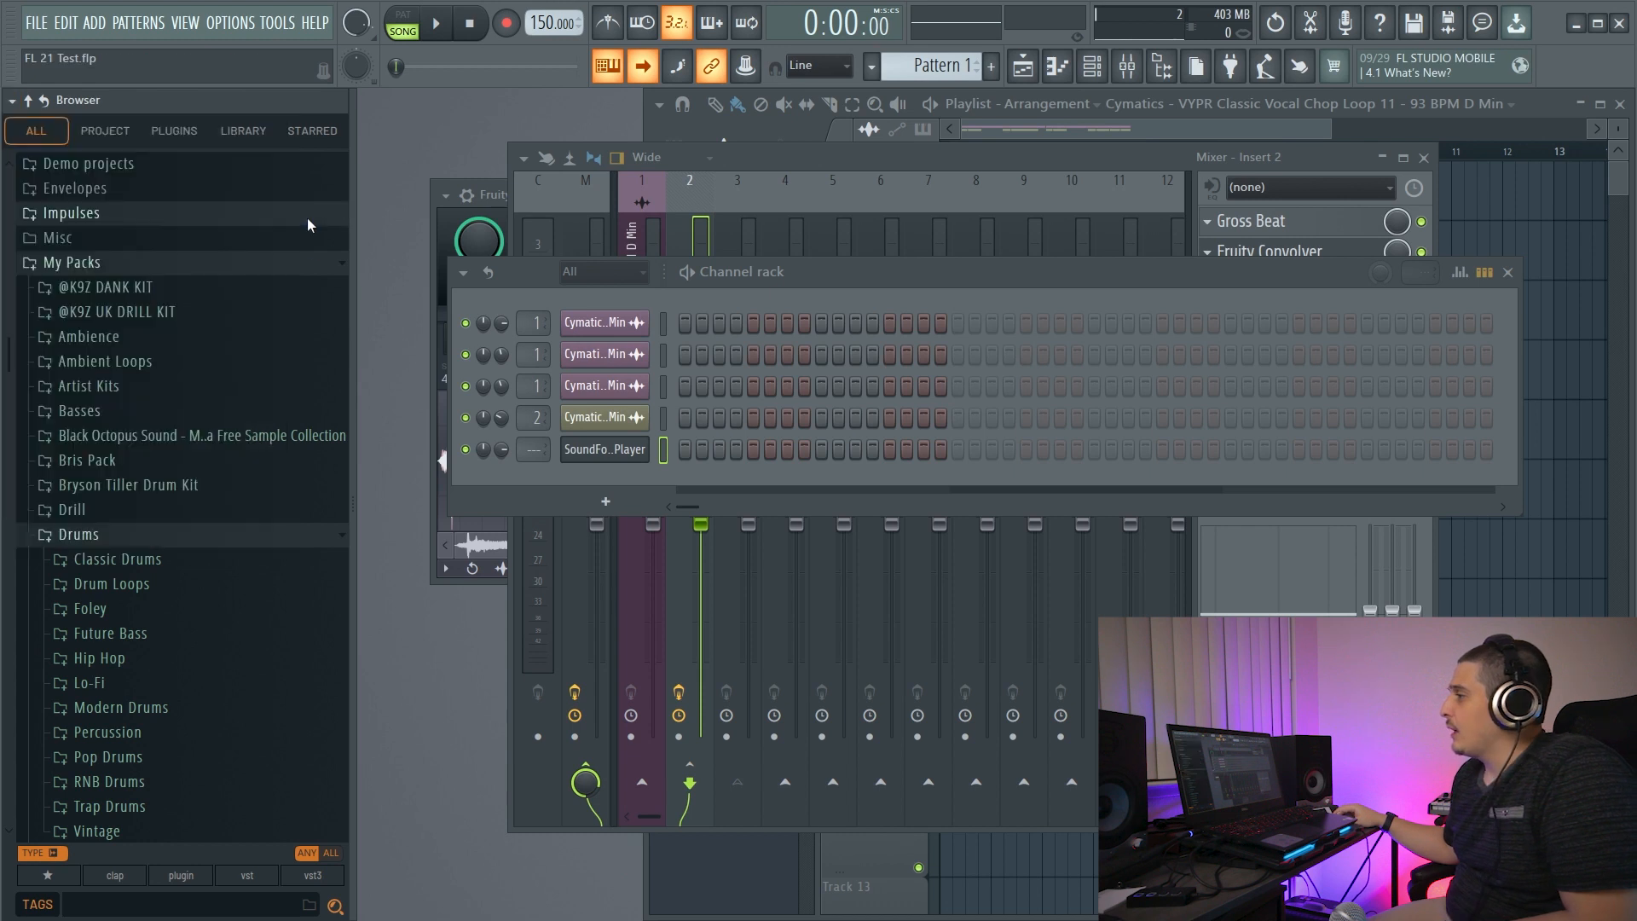
click(47, 213)
click(49, 213)
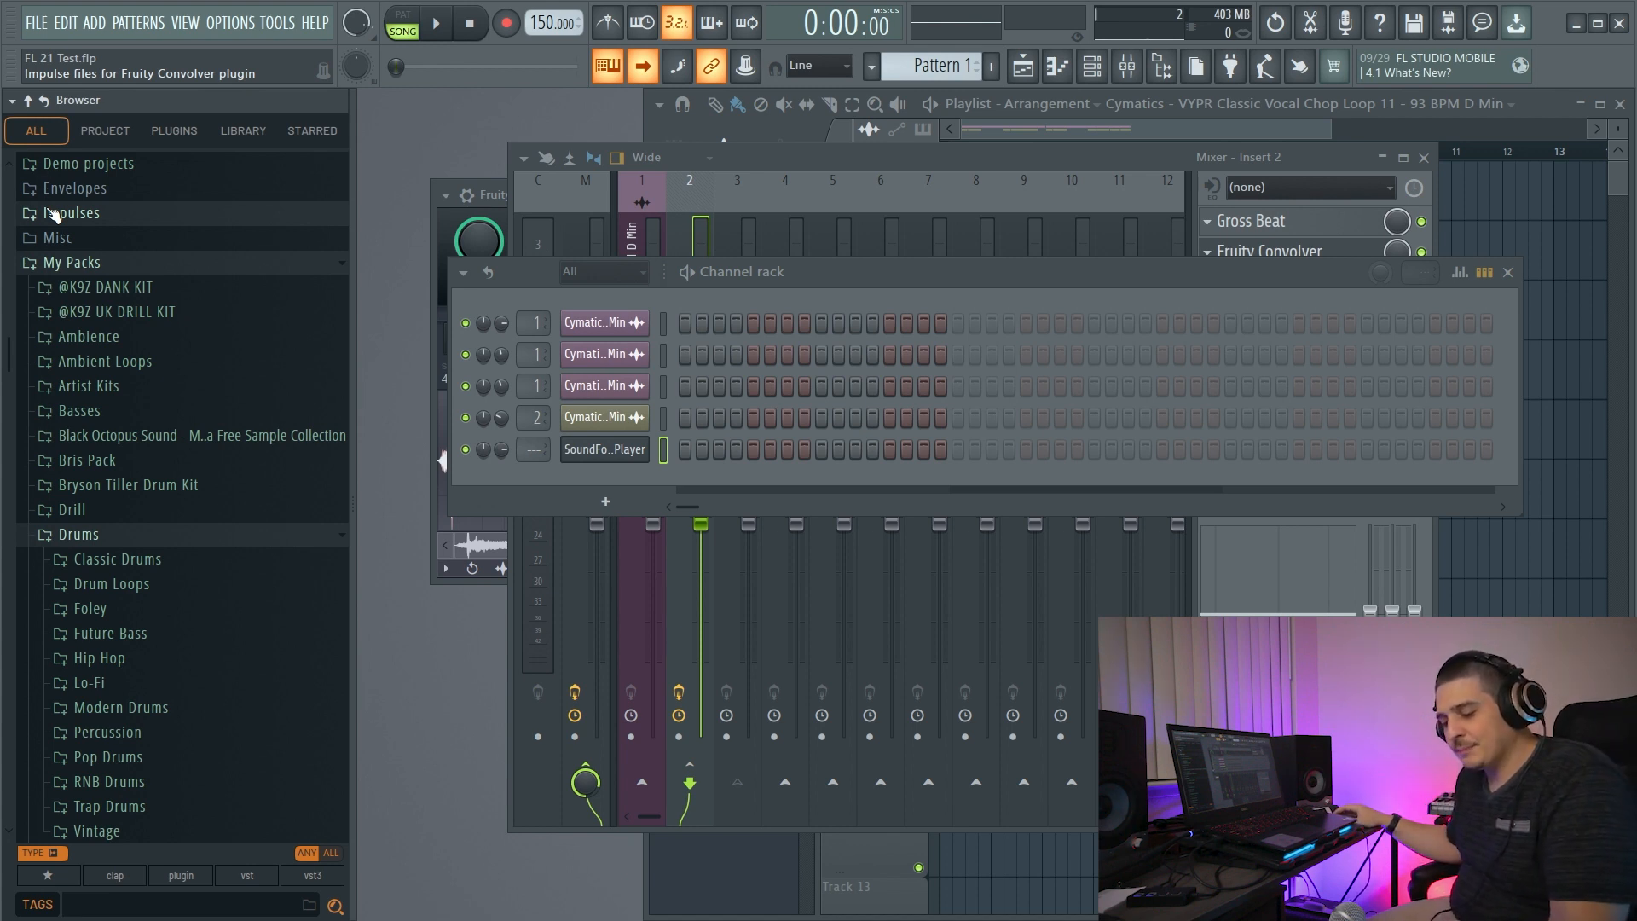
Search the browser for "clap".
click(171, 904)
text(clap)
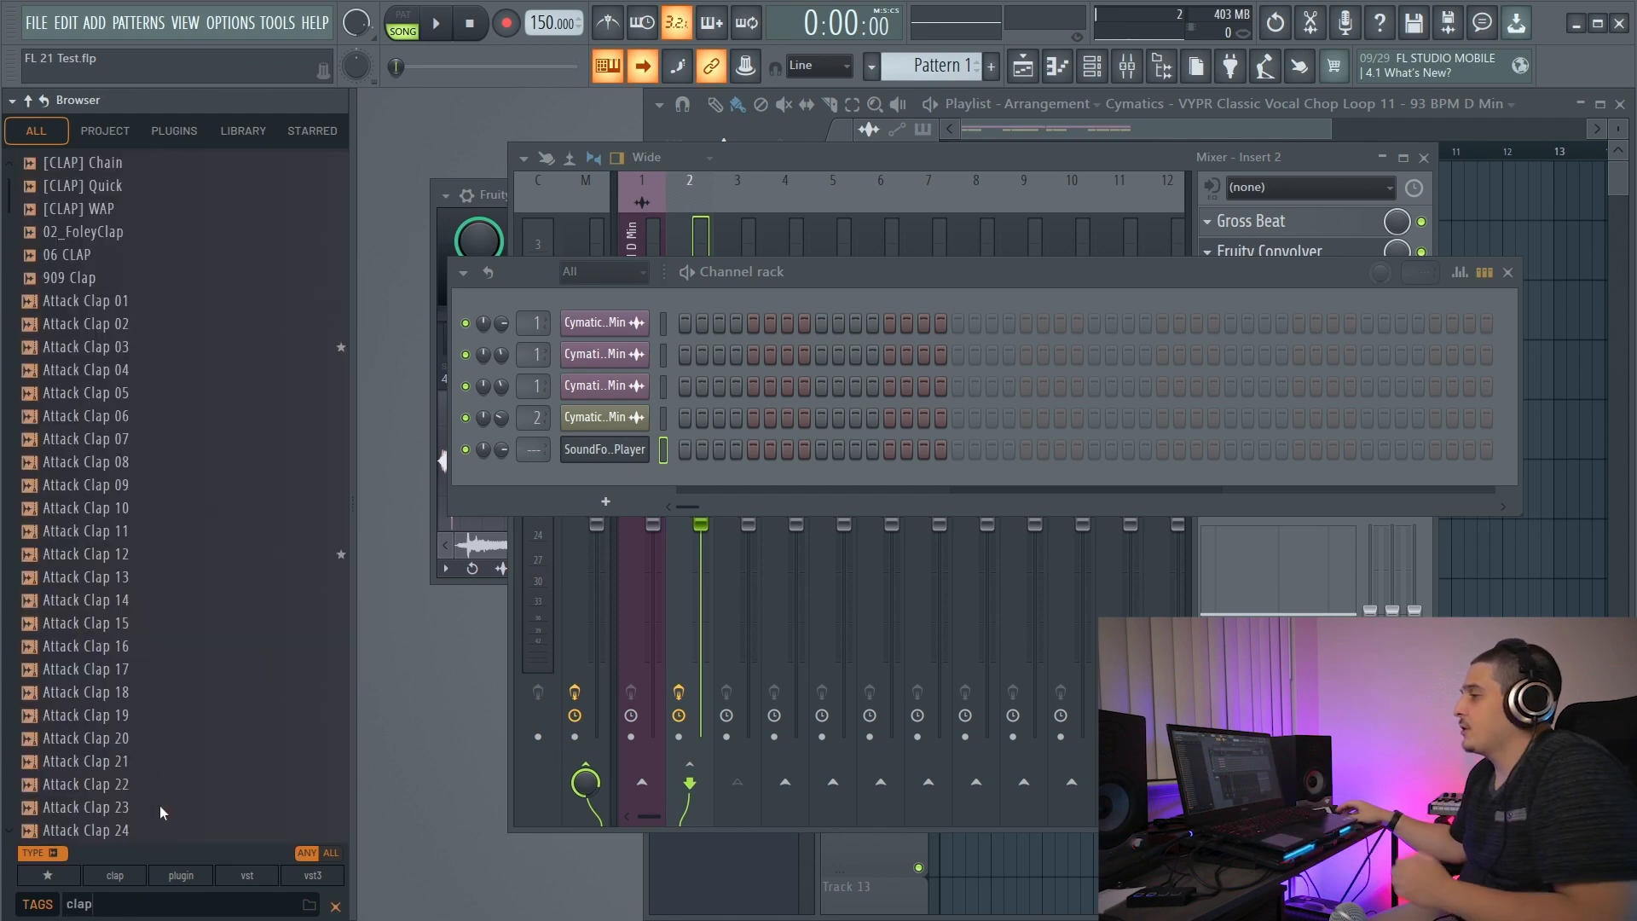
Open the parent folder of the Attack Clap 05 sample in File Explorer, look it over and close it.
right_click(181, 393)
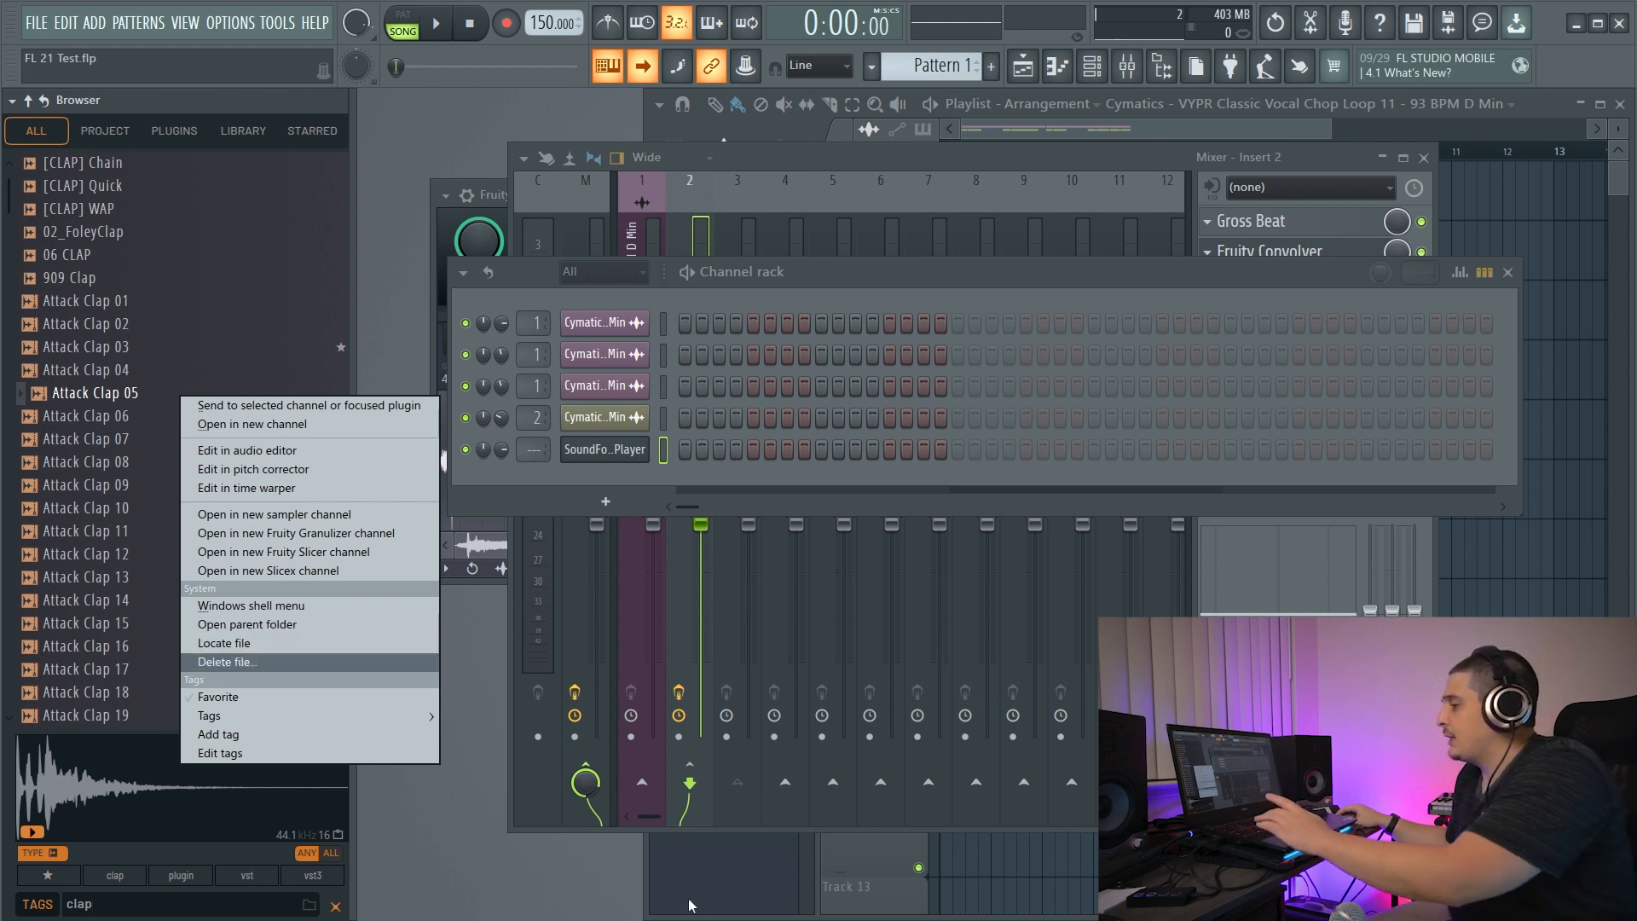
right_click(144, 389)
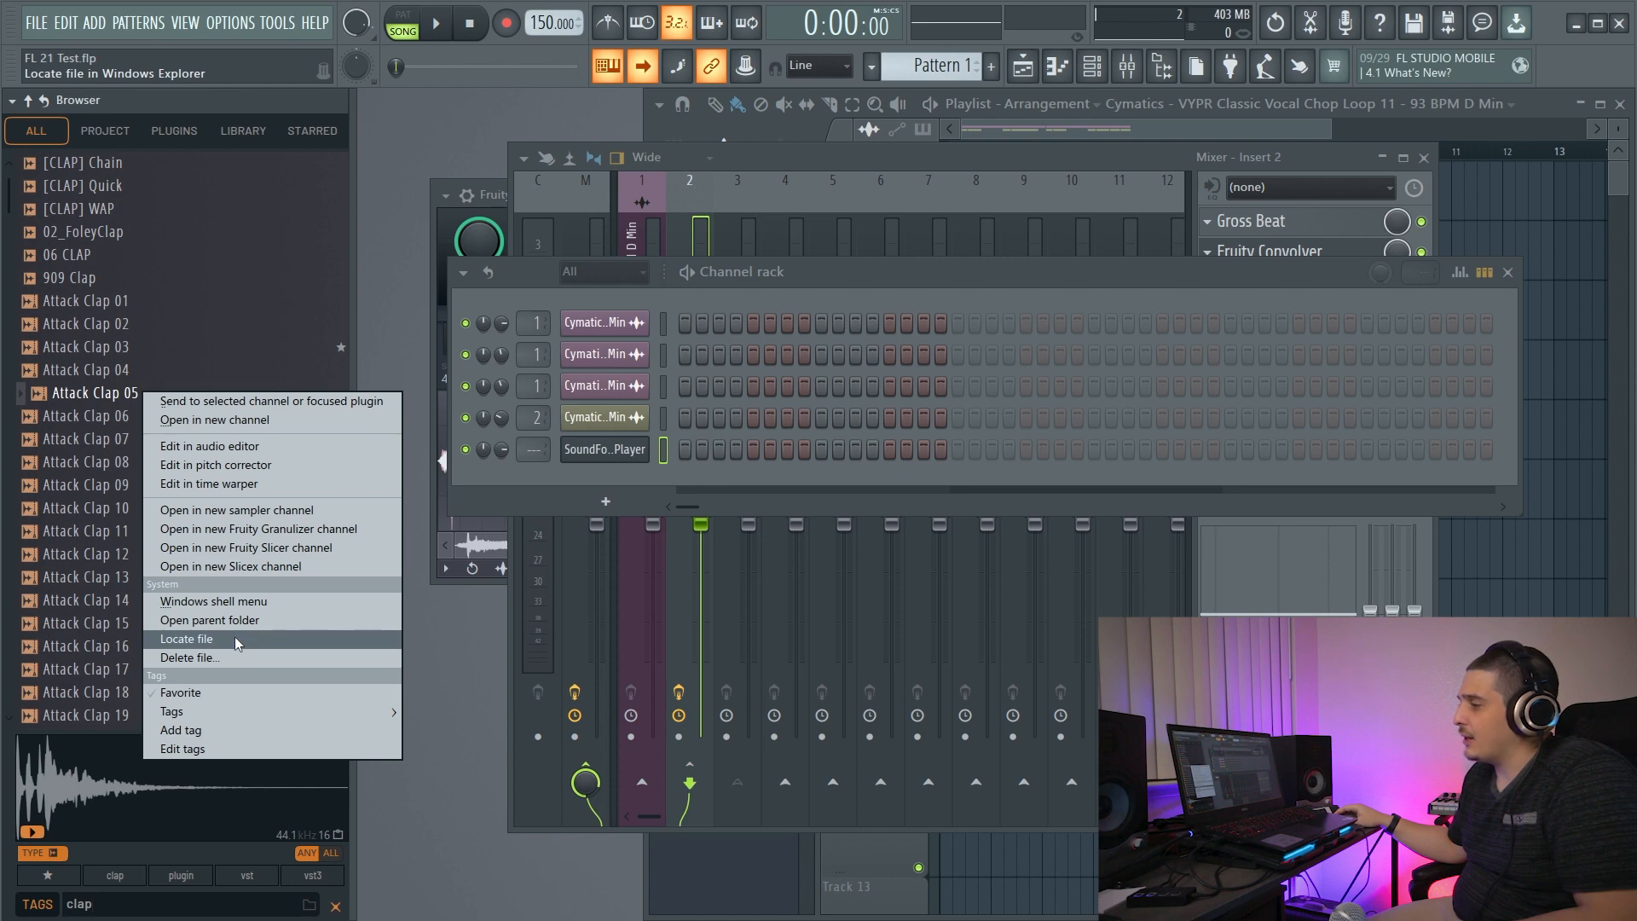
click(244, 622)
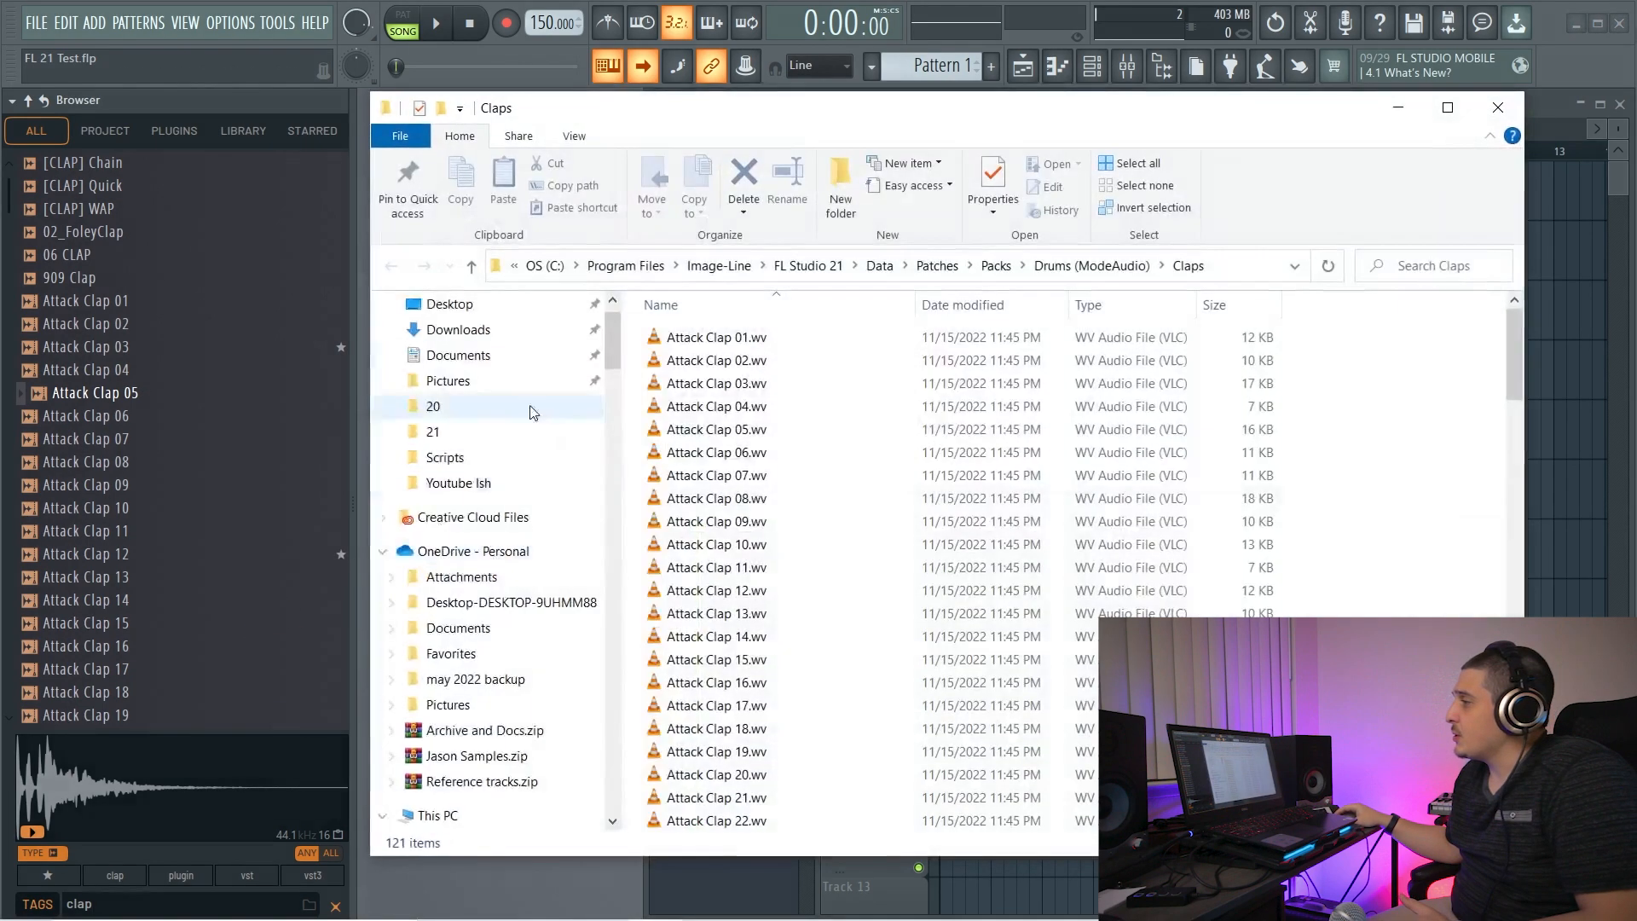
drag(788, 119, 829, 139)
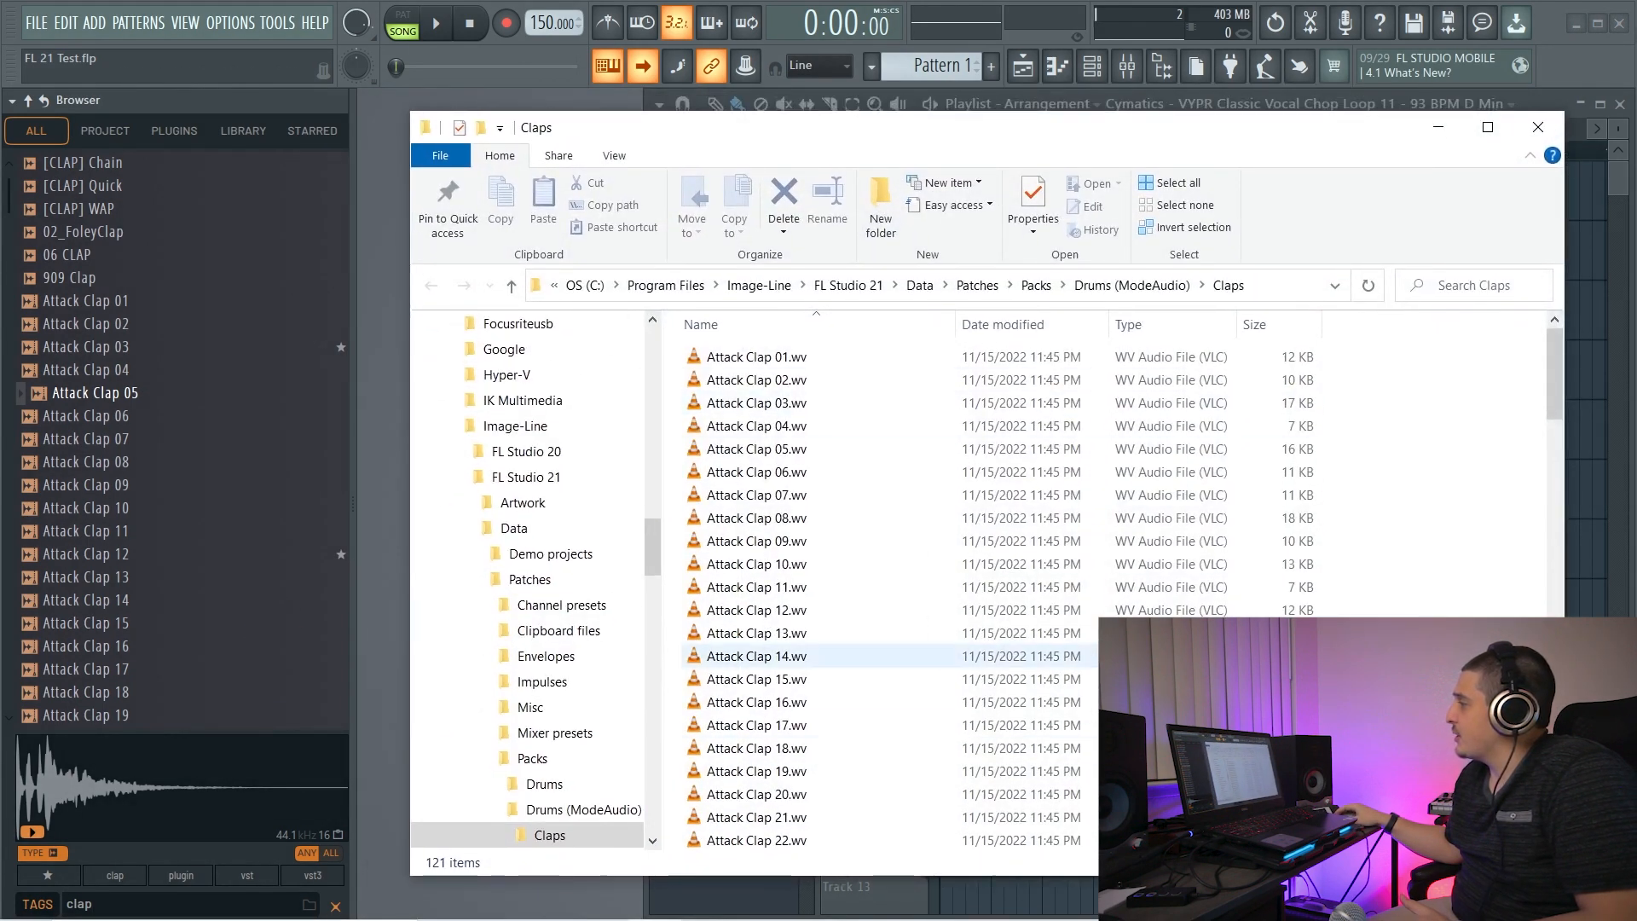
click(1534, 139)
Locate the Attack Clap 05 sample file in File Explorer.
right_click(82, 393)
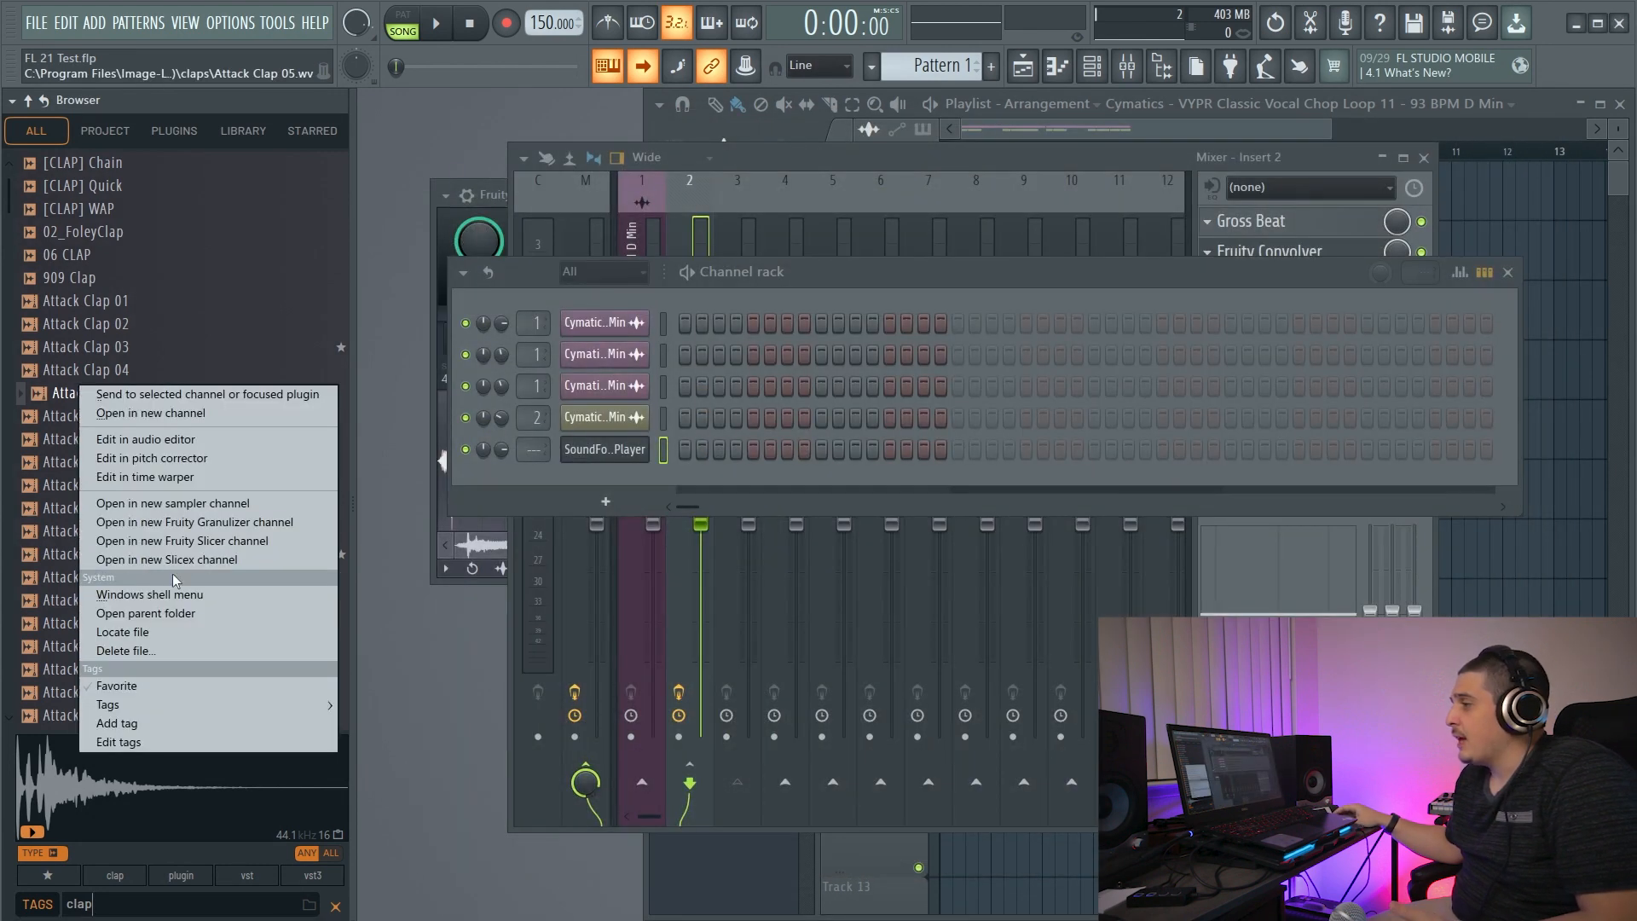
click(155, 633)
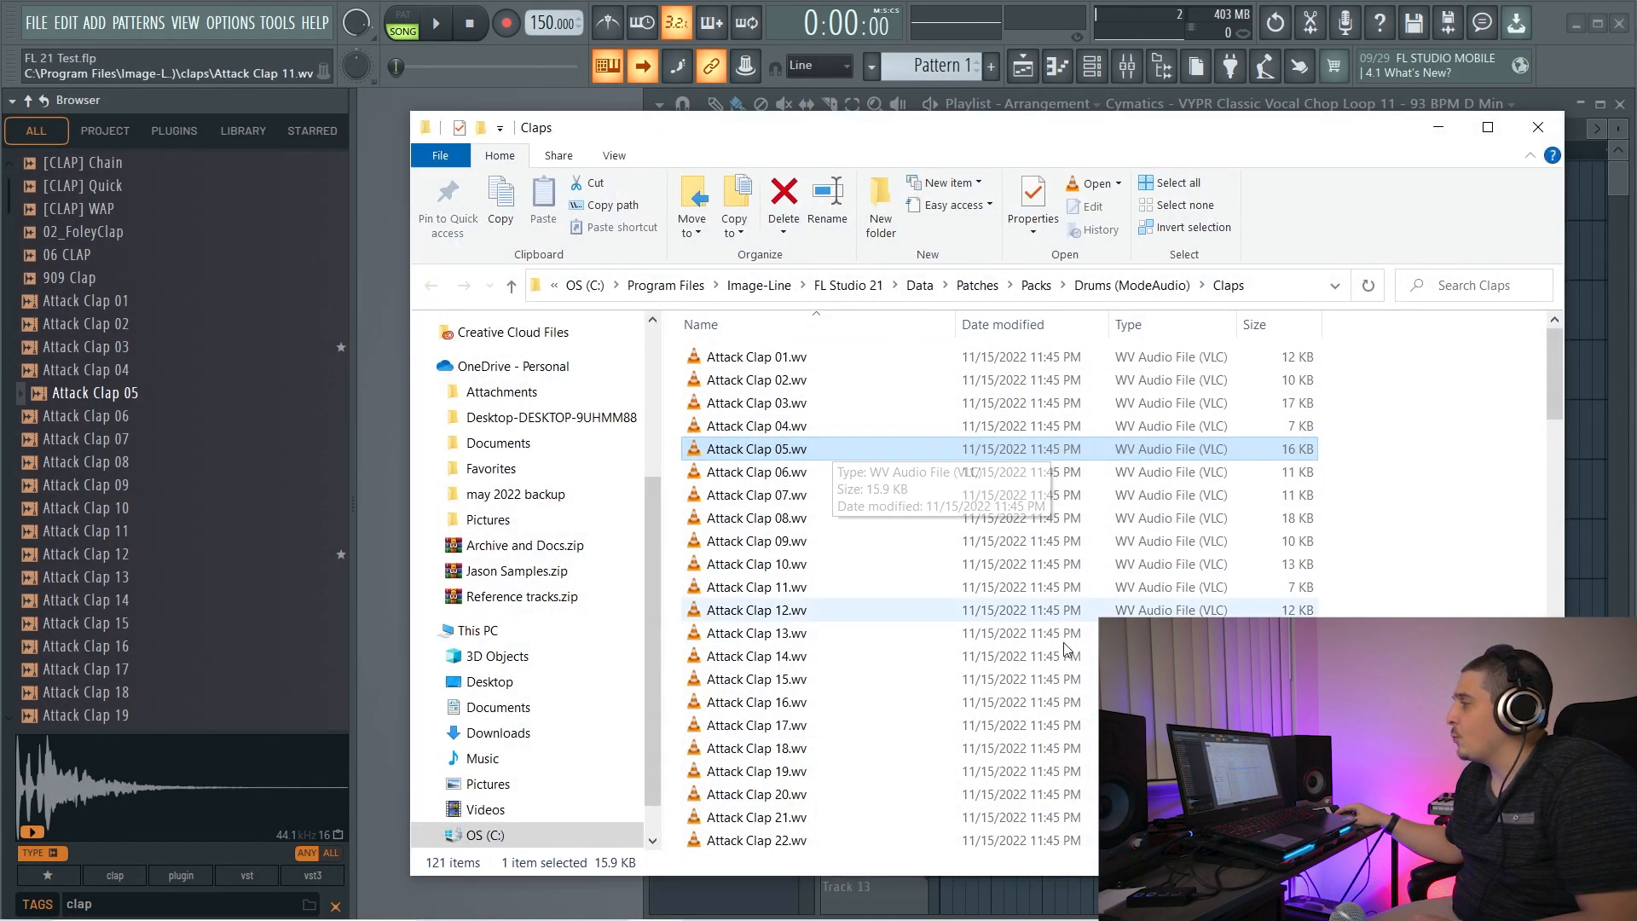
Compare opening the parent folder with locating the file for Attack Clap 05, closing File Explorer after each.
click(1538, 126)
right_click(95, 394)
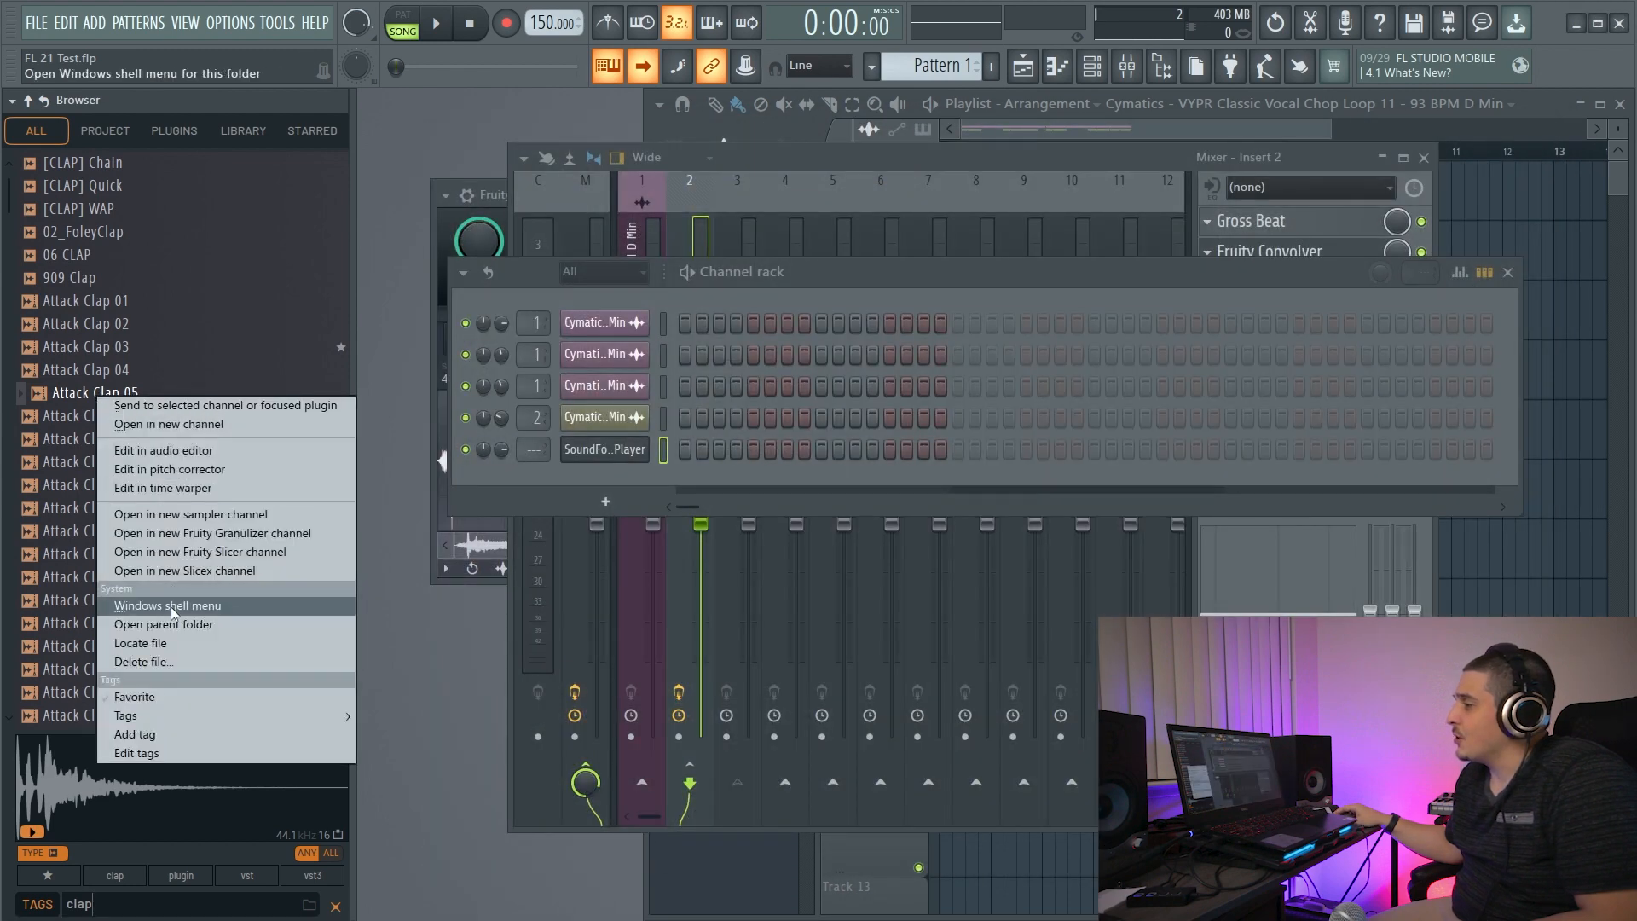
click(167, 631)
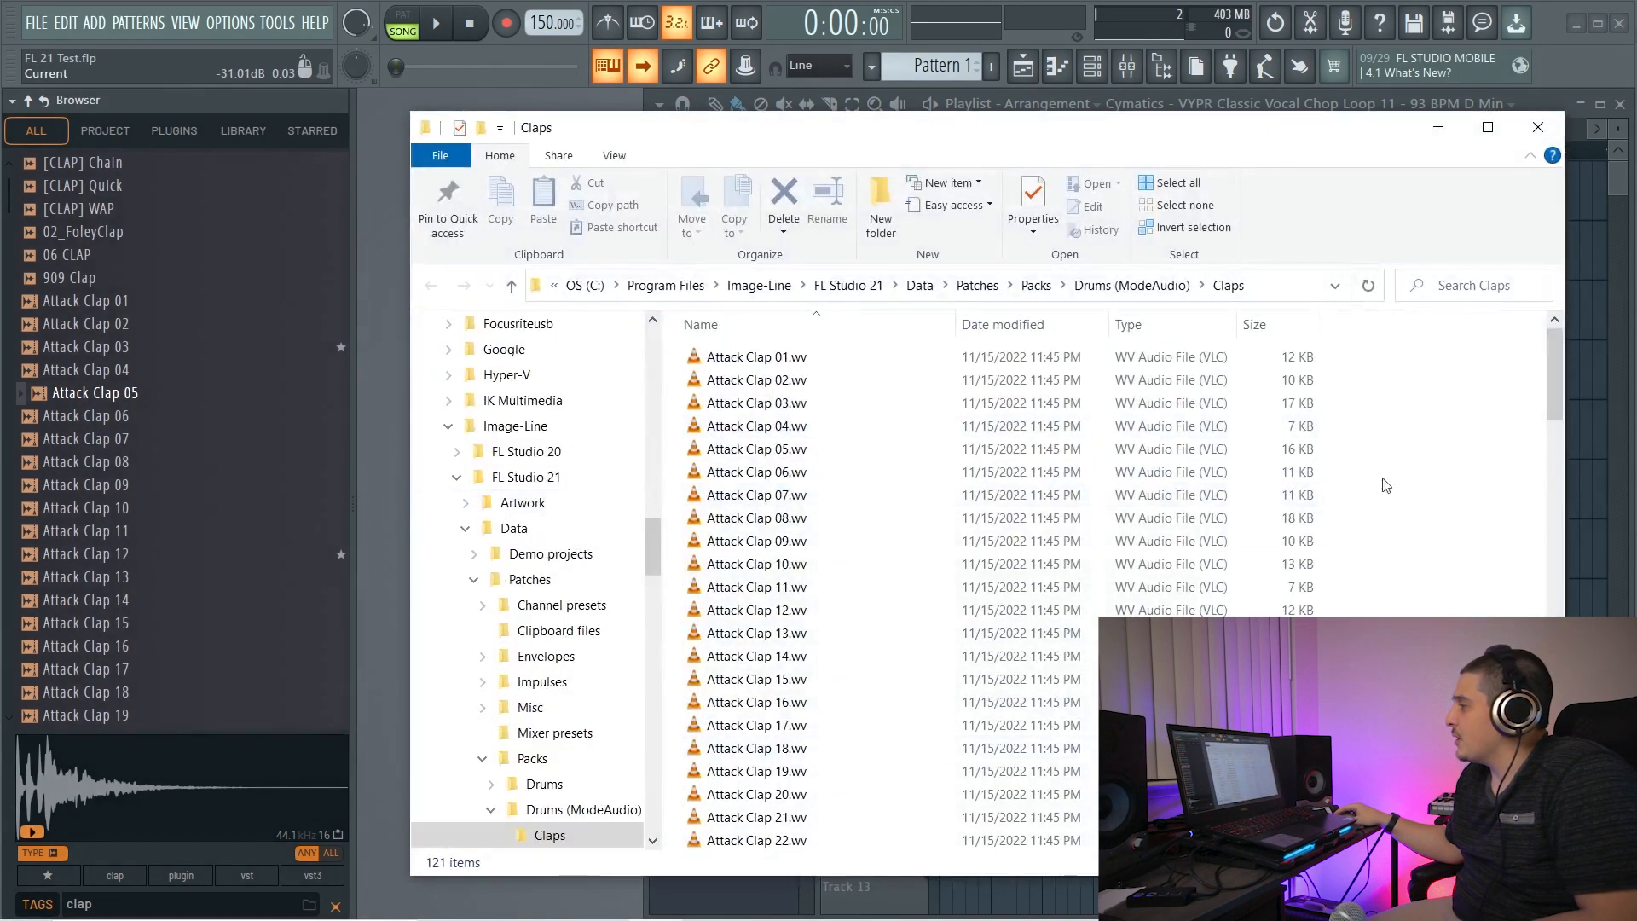
click(1538, 127)
right_click(164, 393)
click(284, 632)
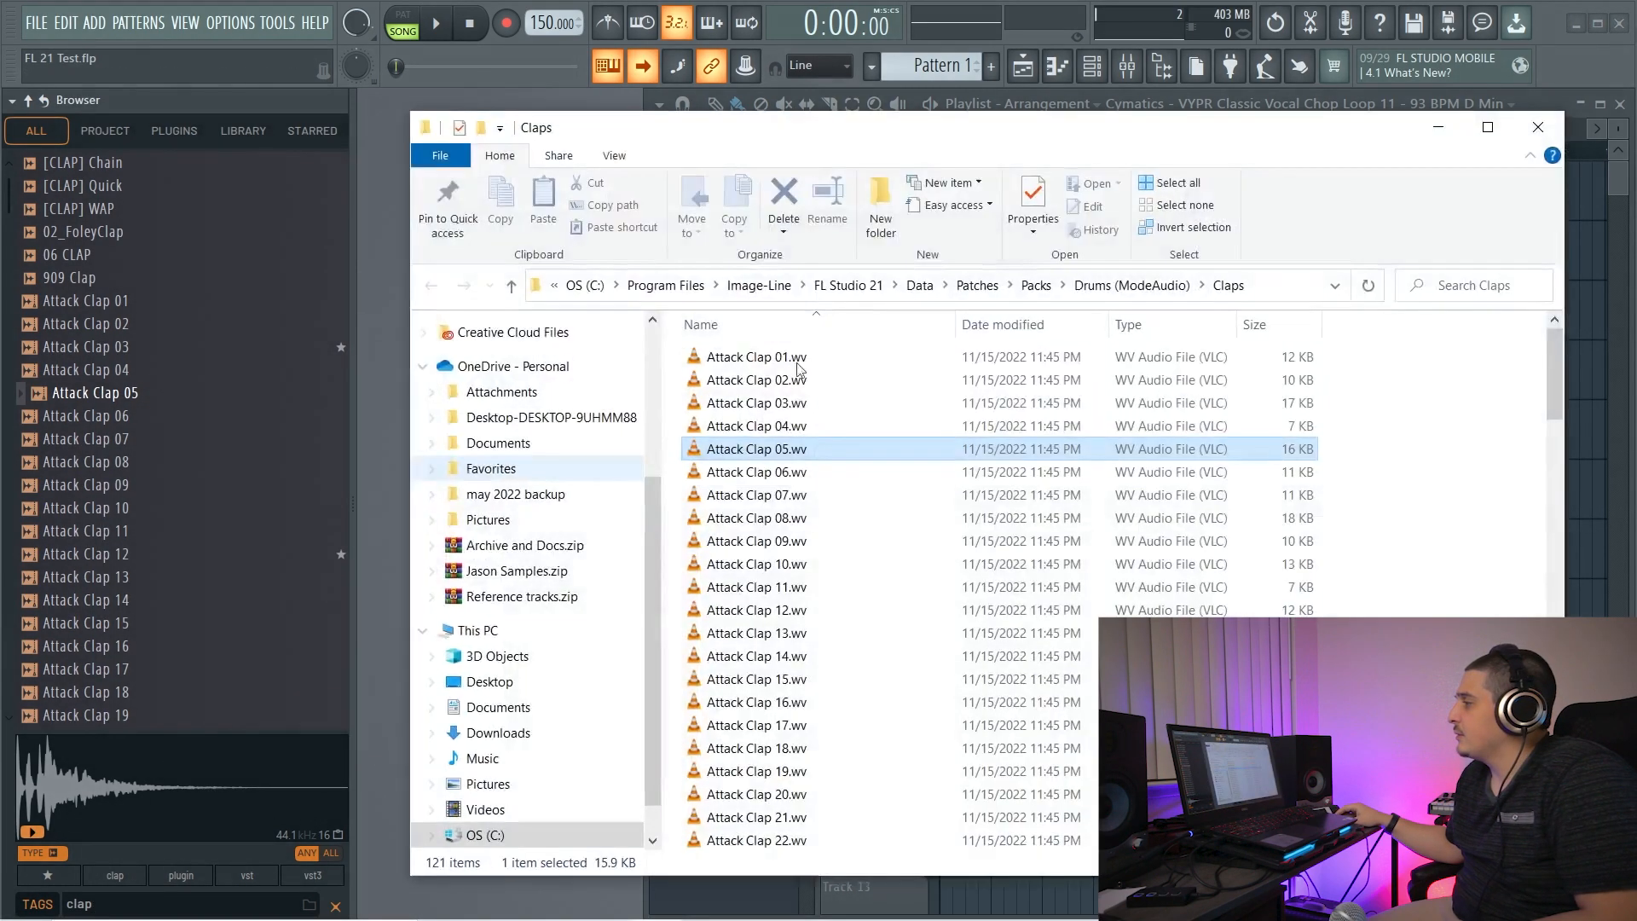
click(1538, 126)
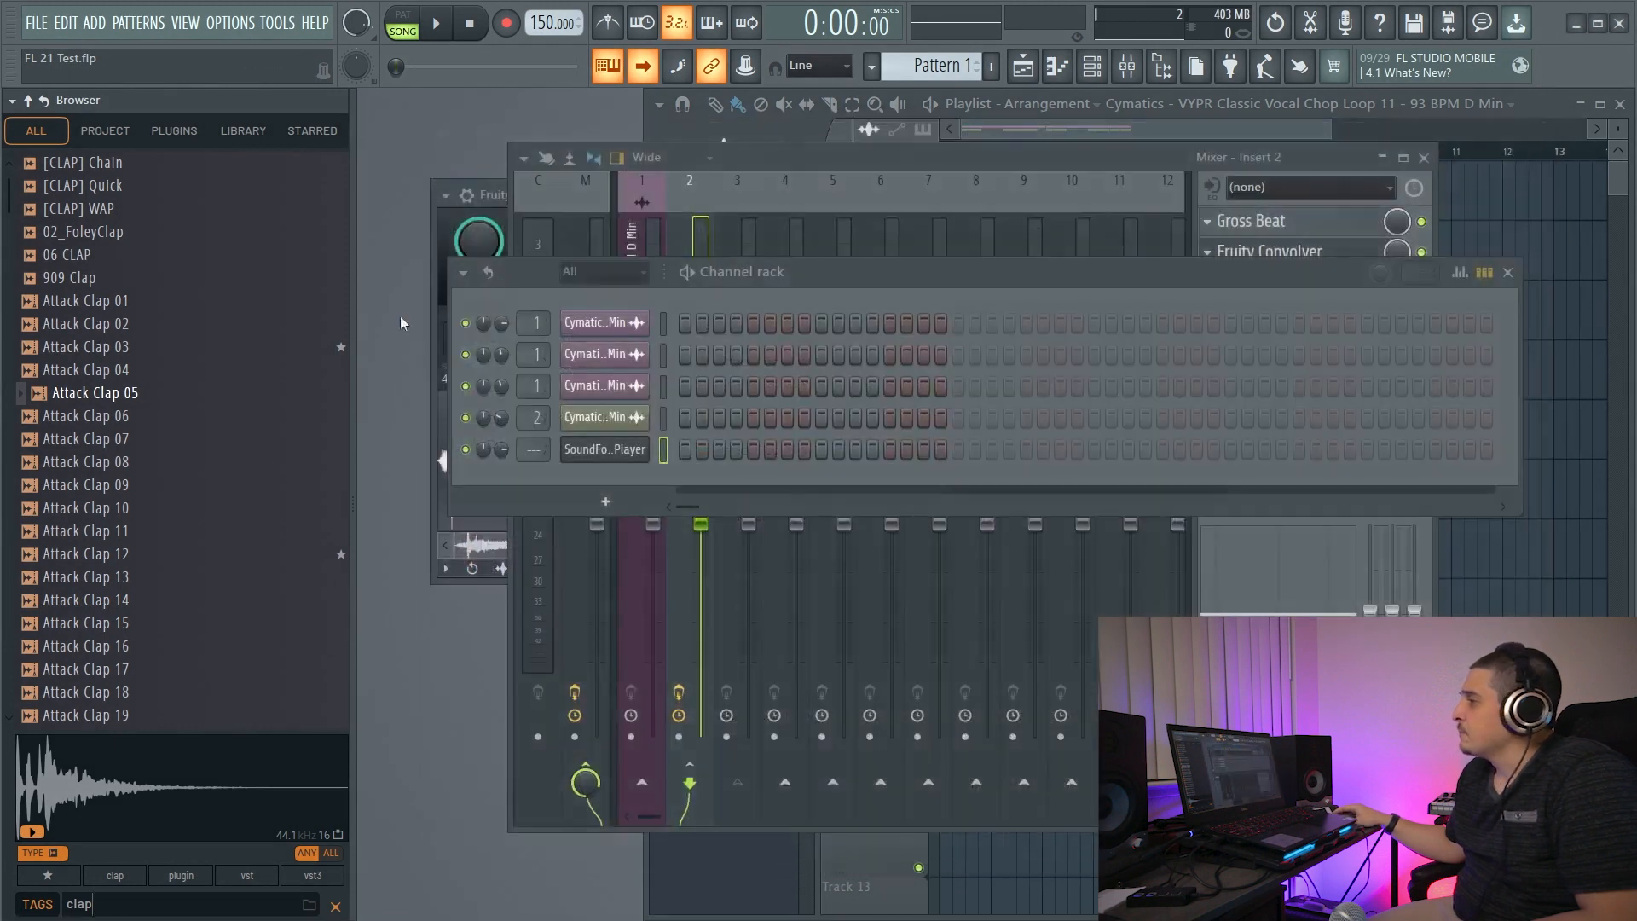
Open the ALL tab's name, color and icon editor, cancel it, and switch to the PROJECT tab and back.
right_click(39, 134)
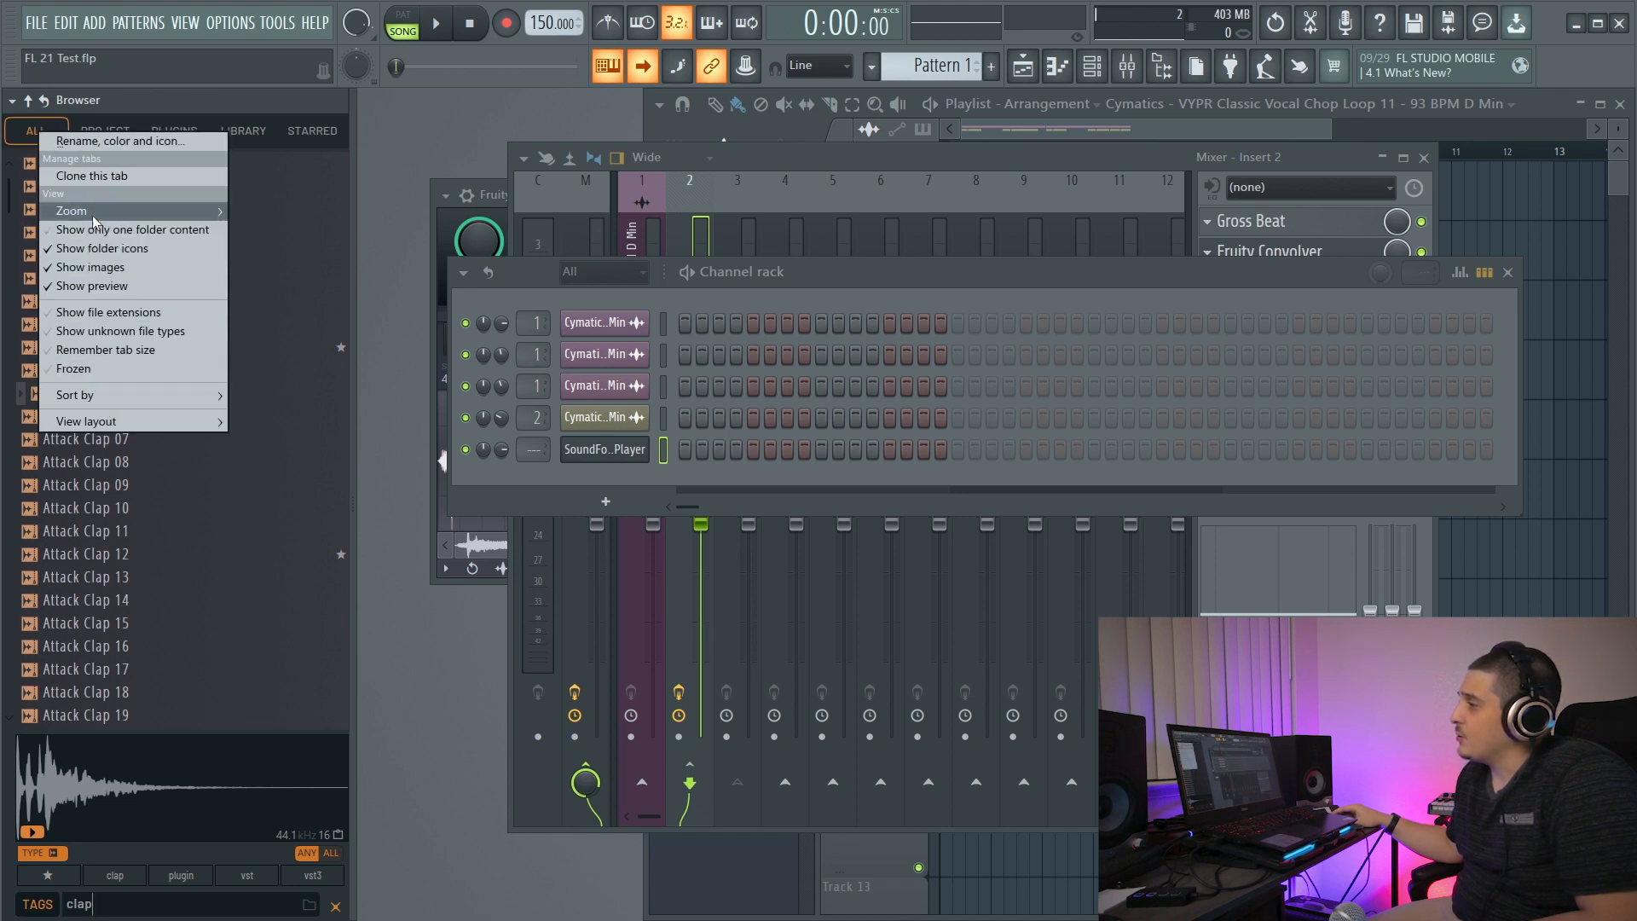
click(32, 135)
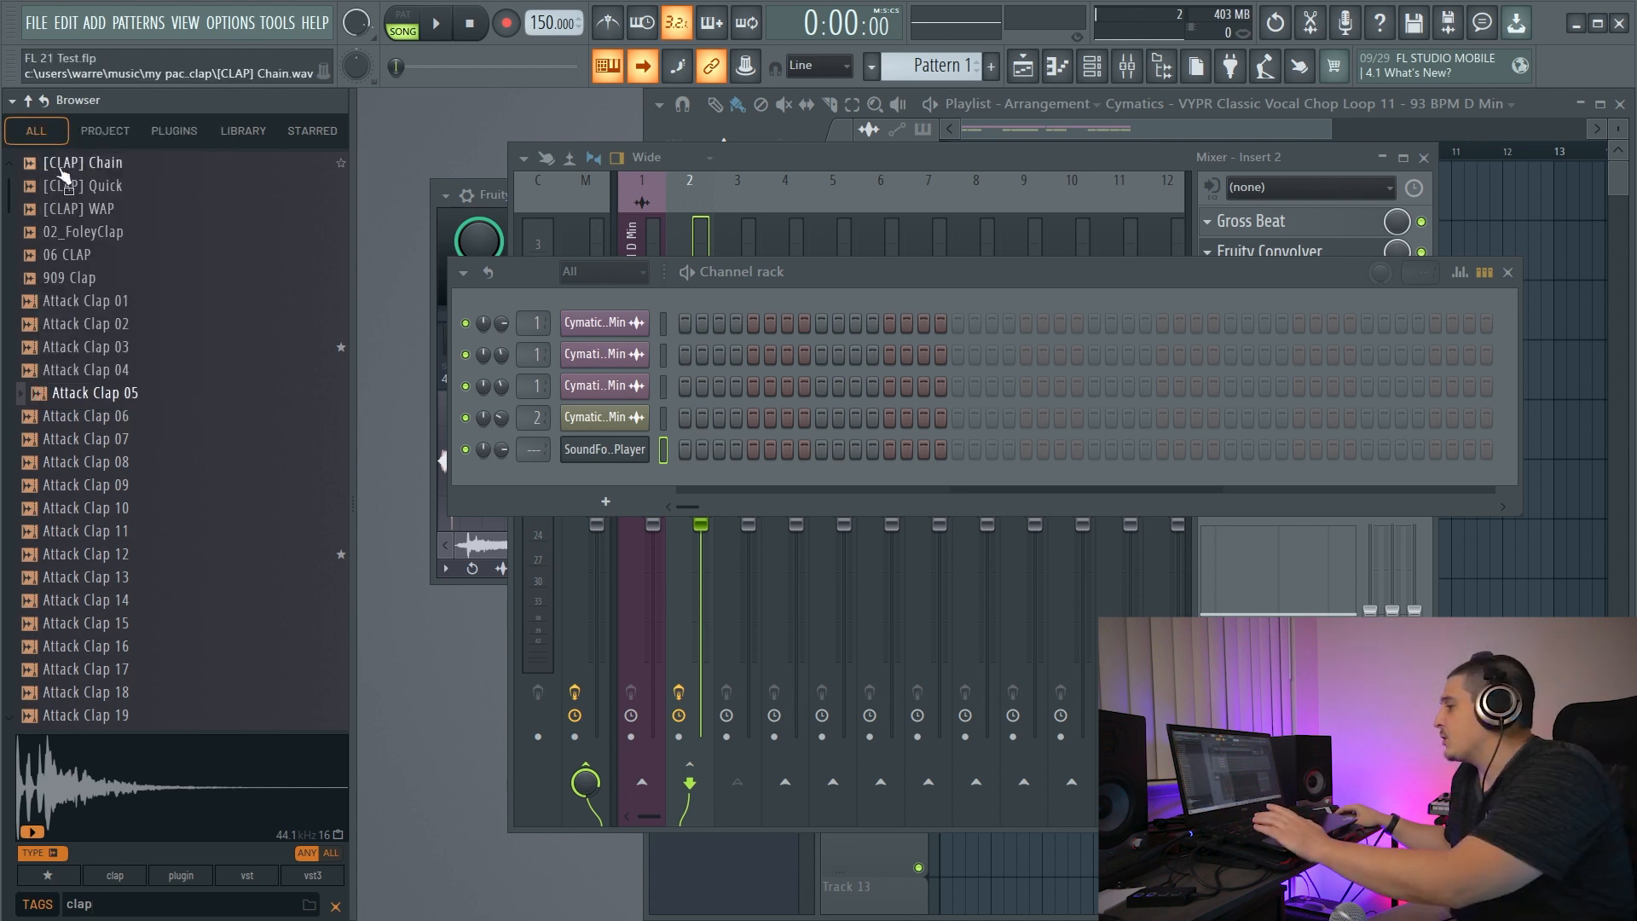
click(1026, 897)
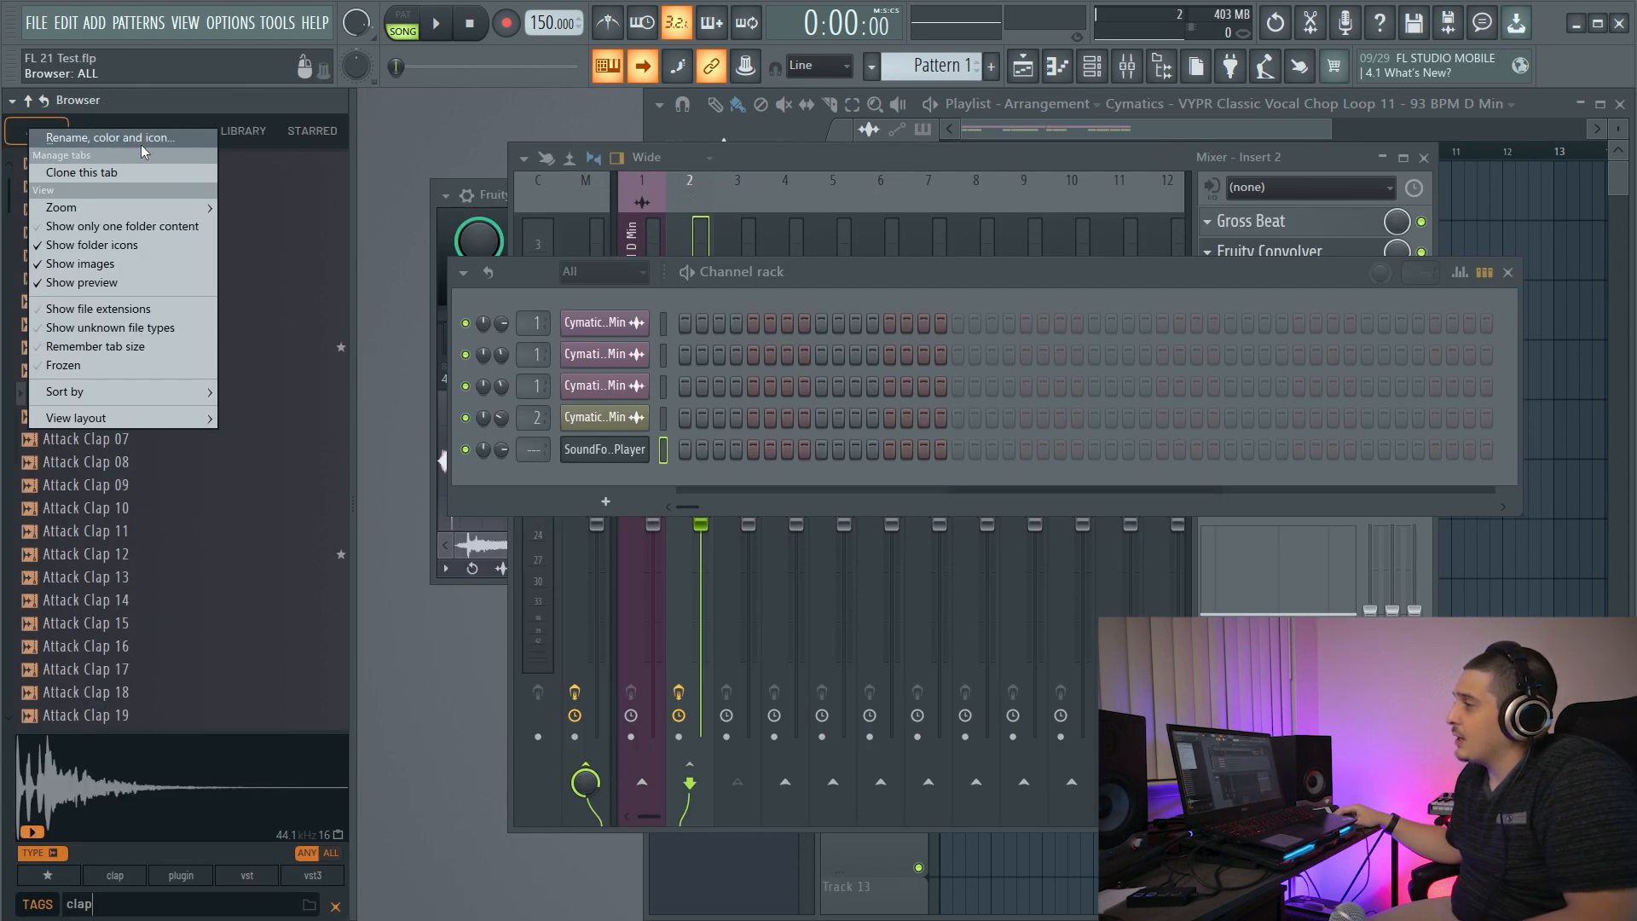
click(141, 143)
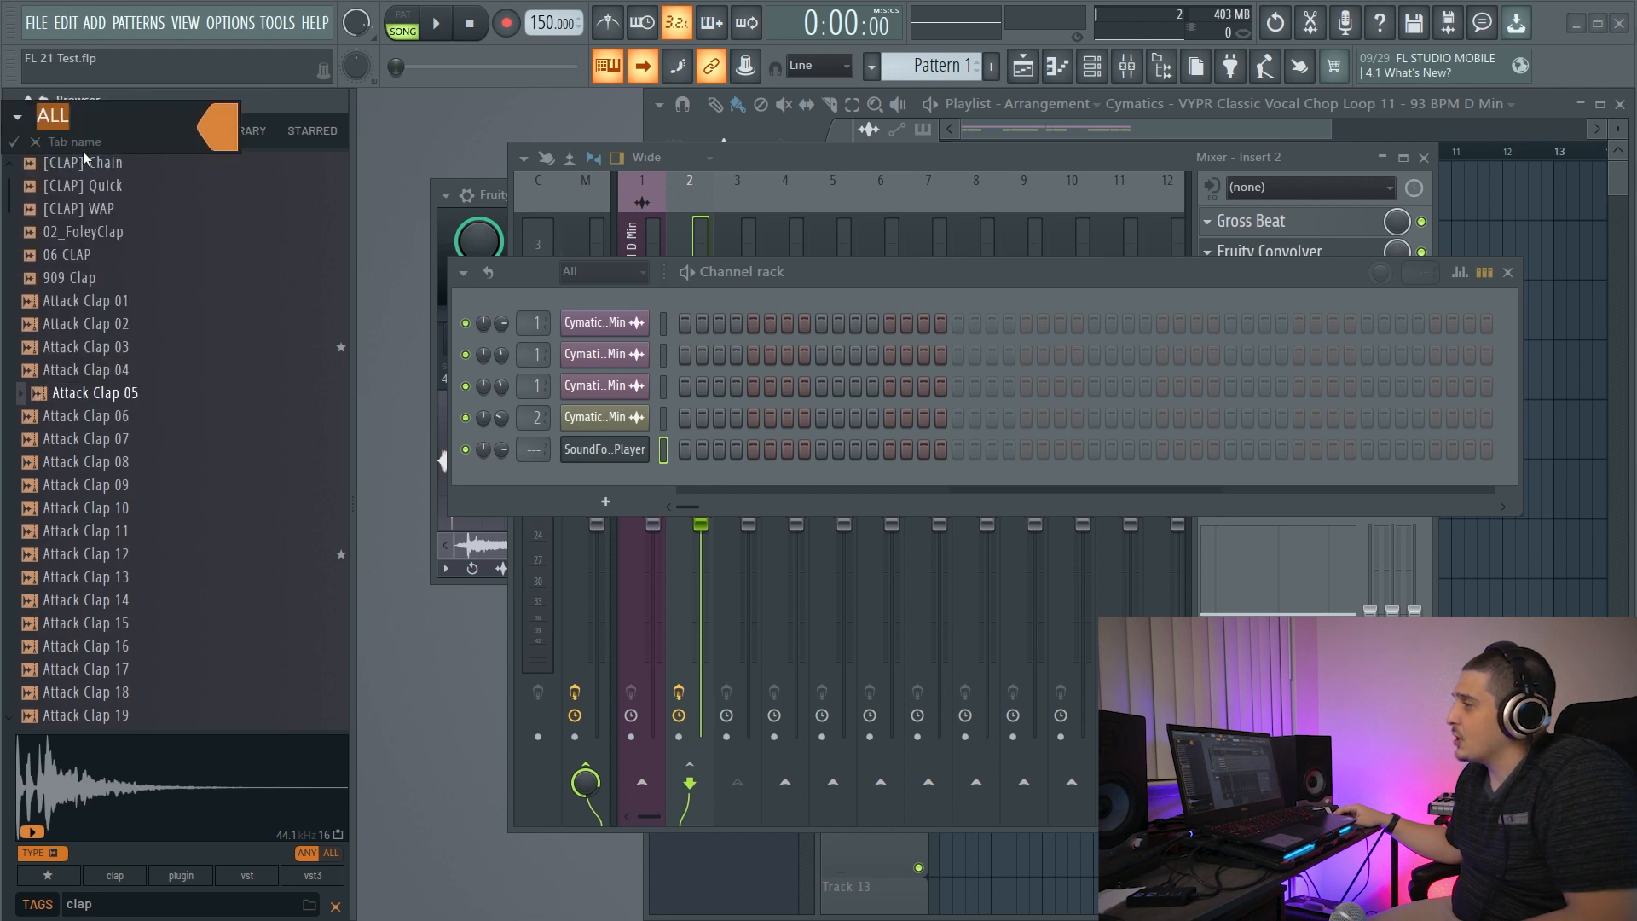
click(35, 143)
click(114, 134)
click(53, 132)
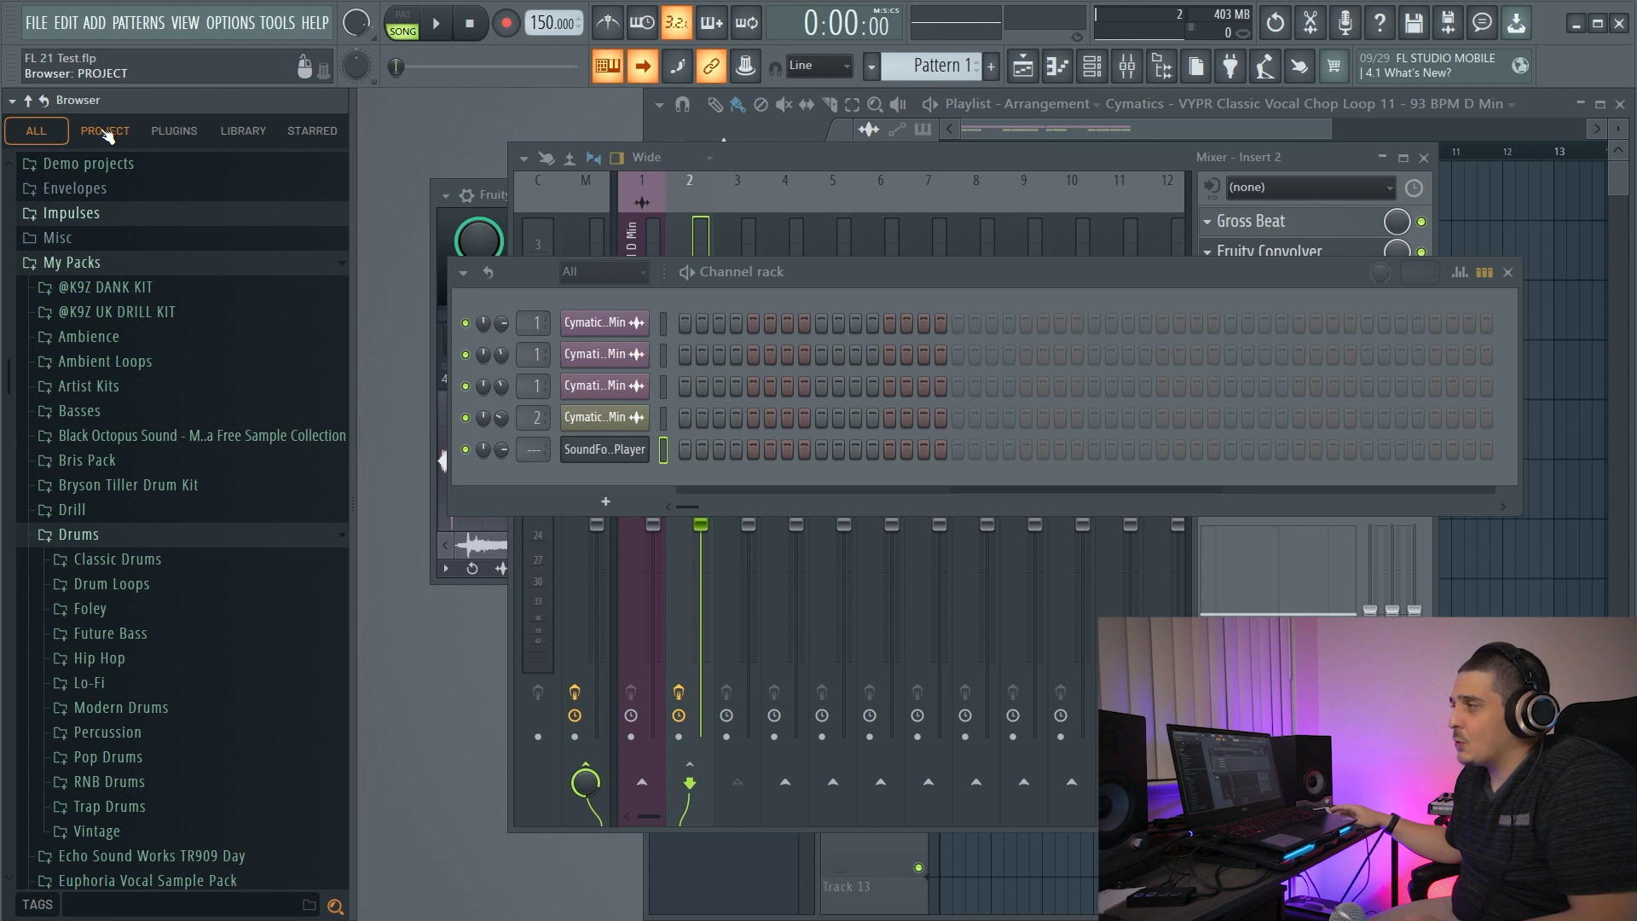
Set the ALL tab's zoom to Huge.
right_click(53, 132)
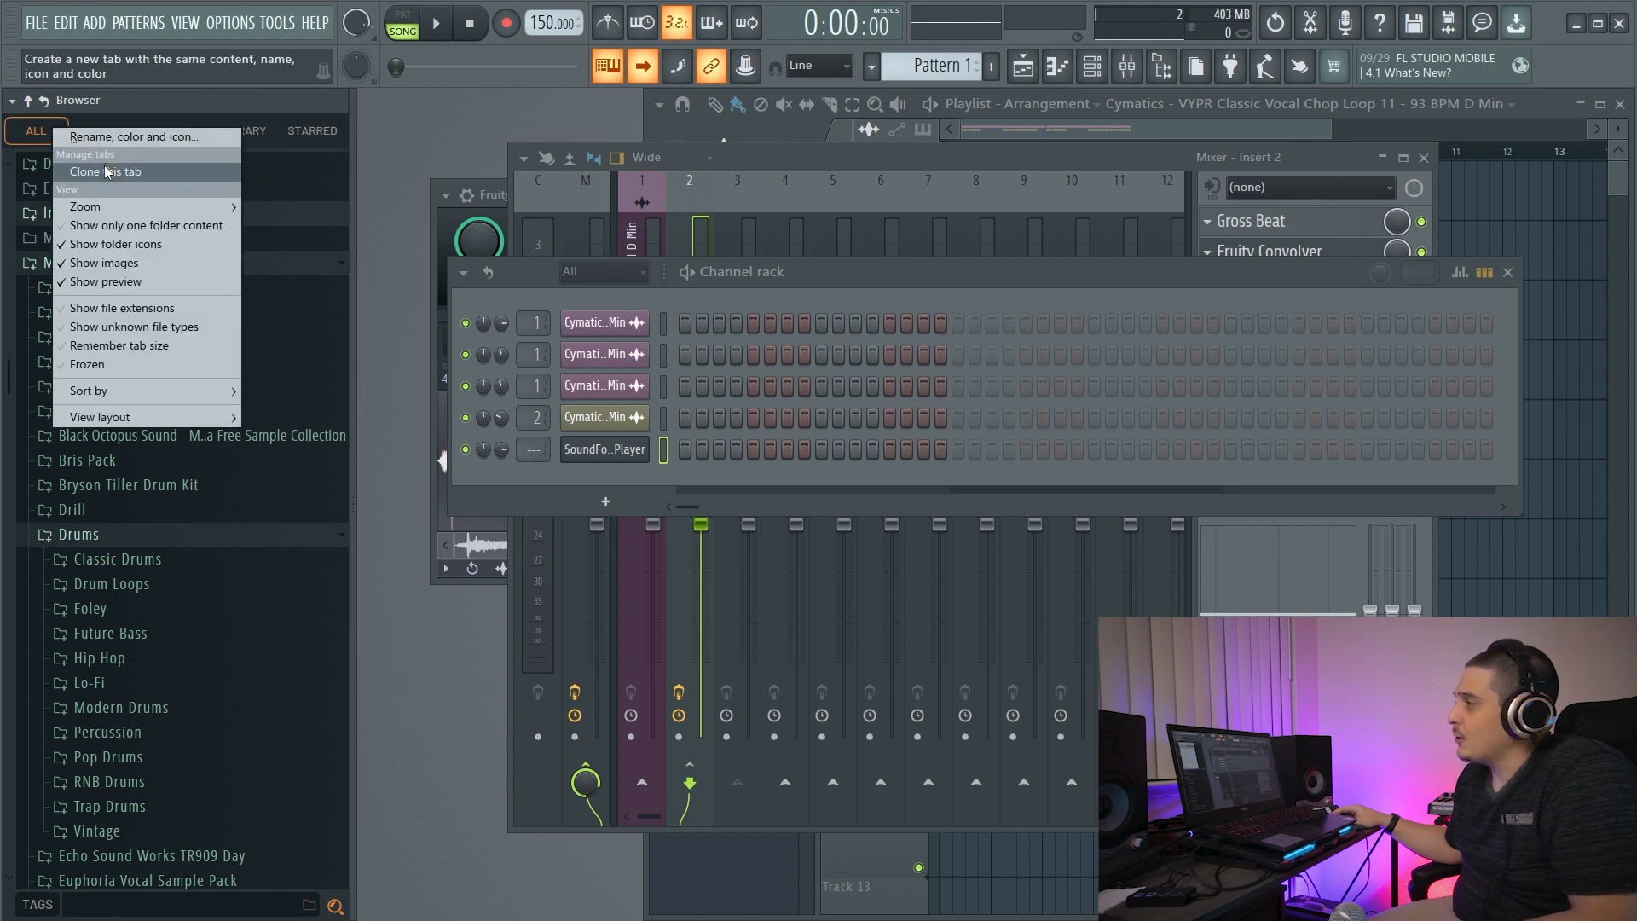
mouse_move(125, 209)
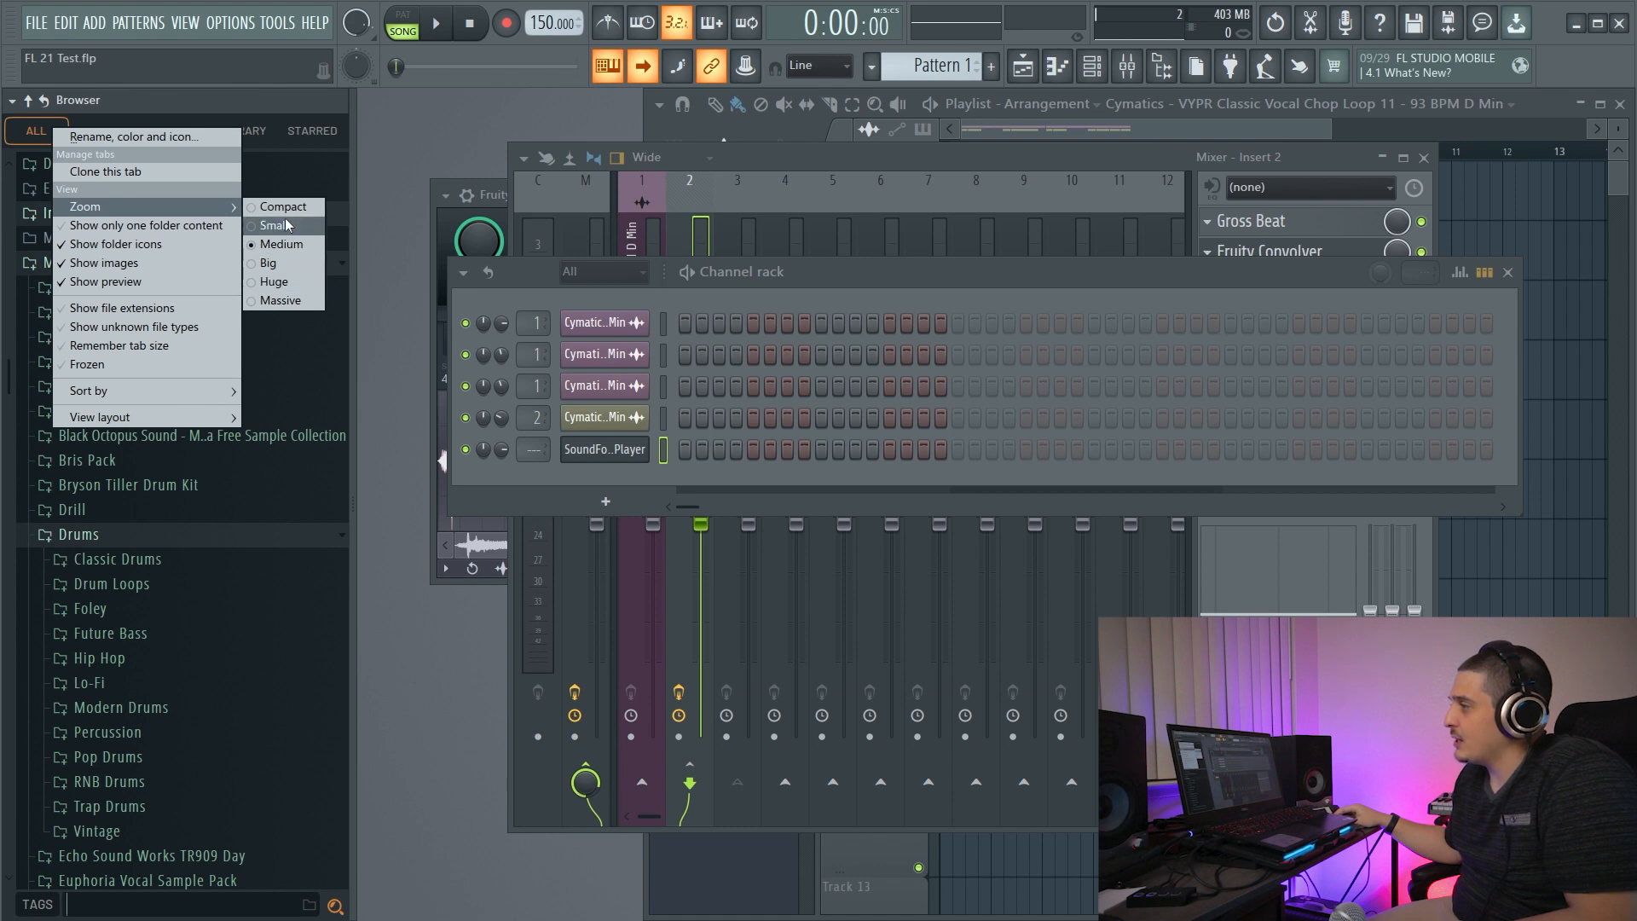
click(294, 282)
View the PROJECT, PLUGINS and LIBRARY tabs to compare their text size, and return to the ALL tab.
click(105, 130)
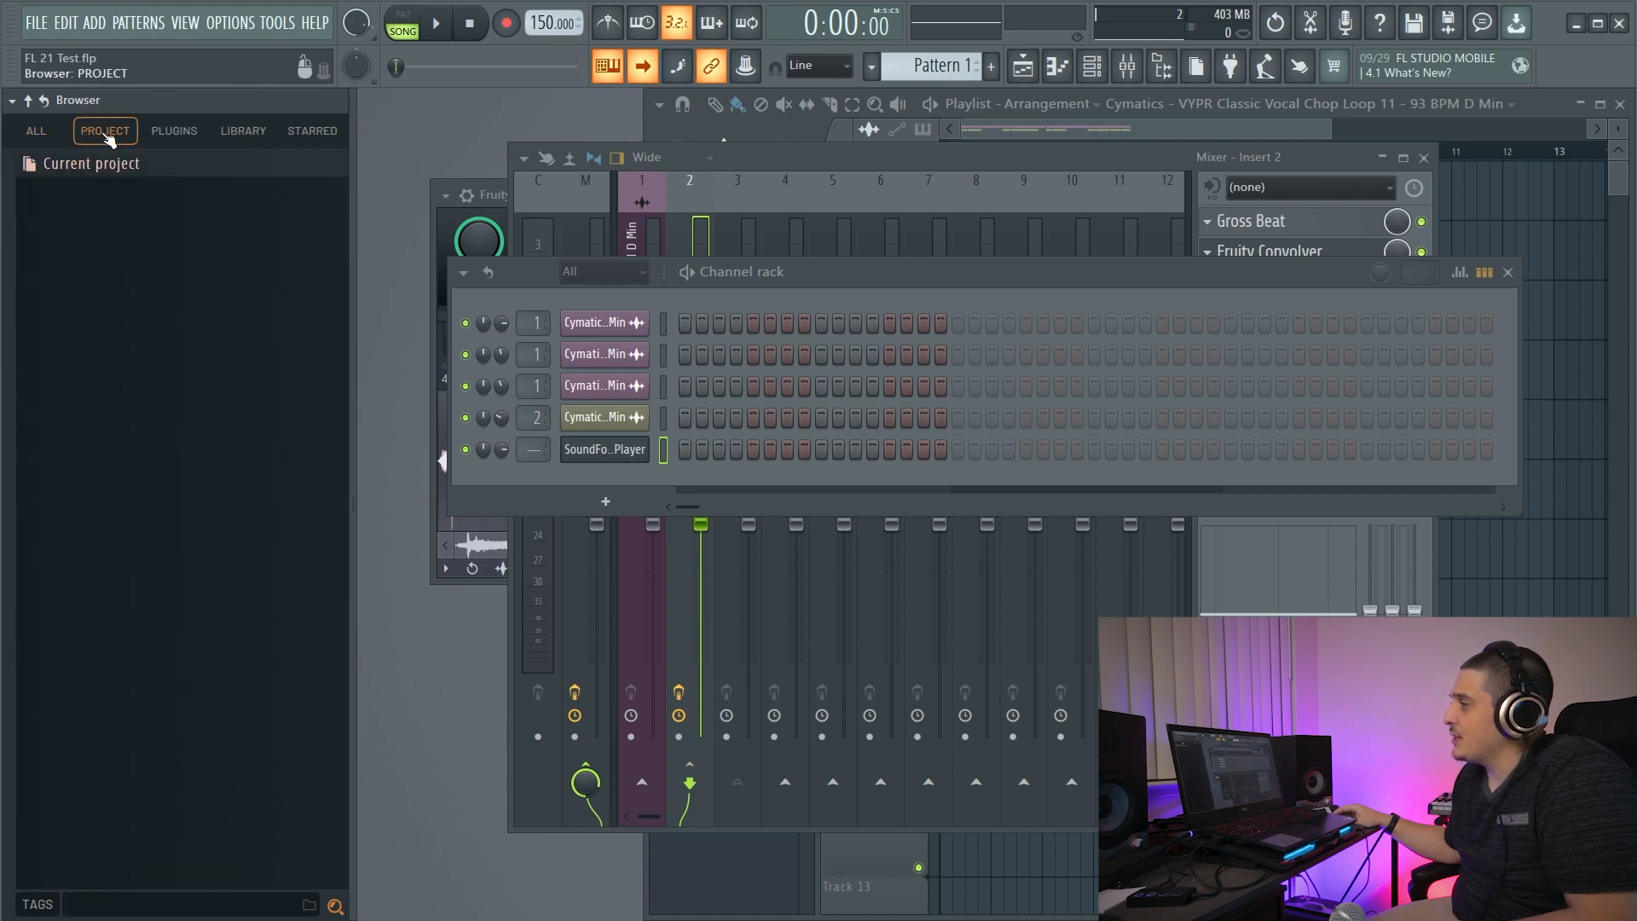
click(173, 130)
click(243, 130)
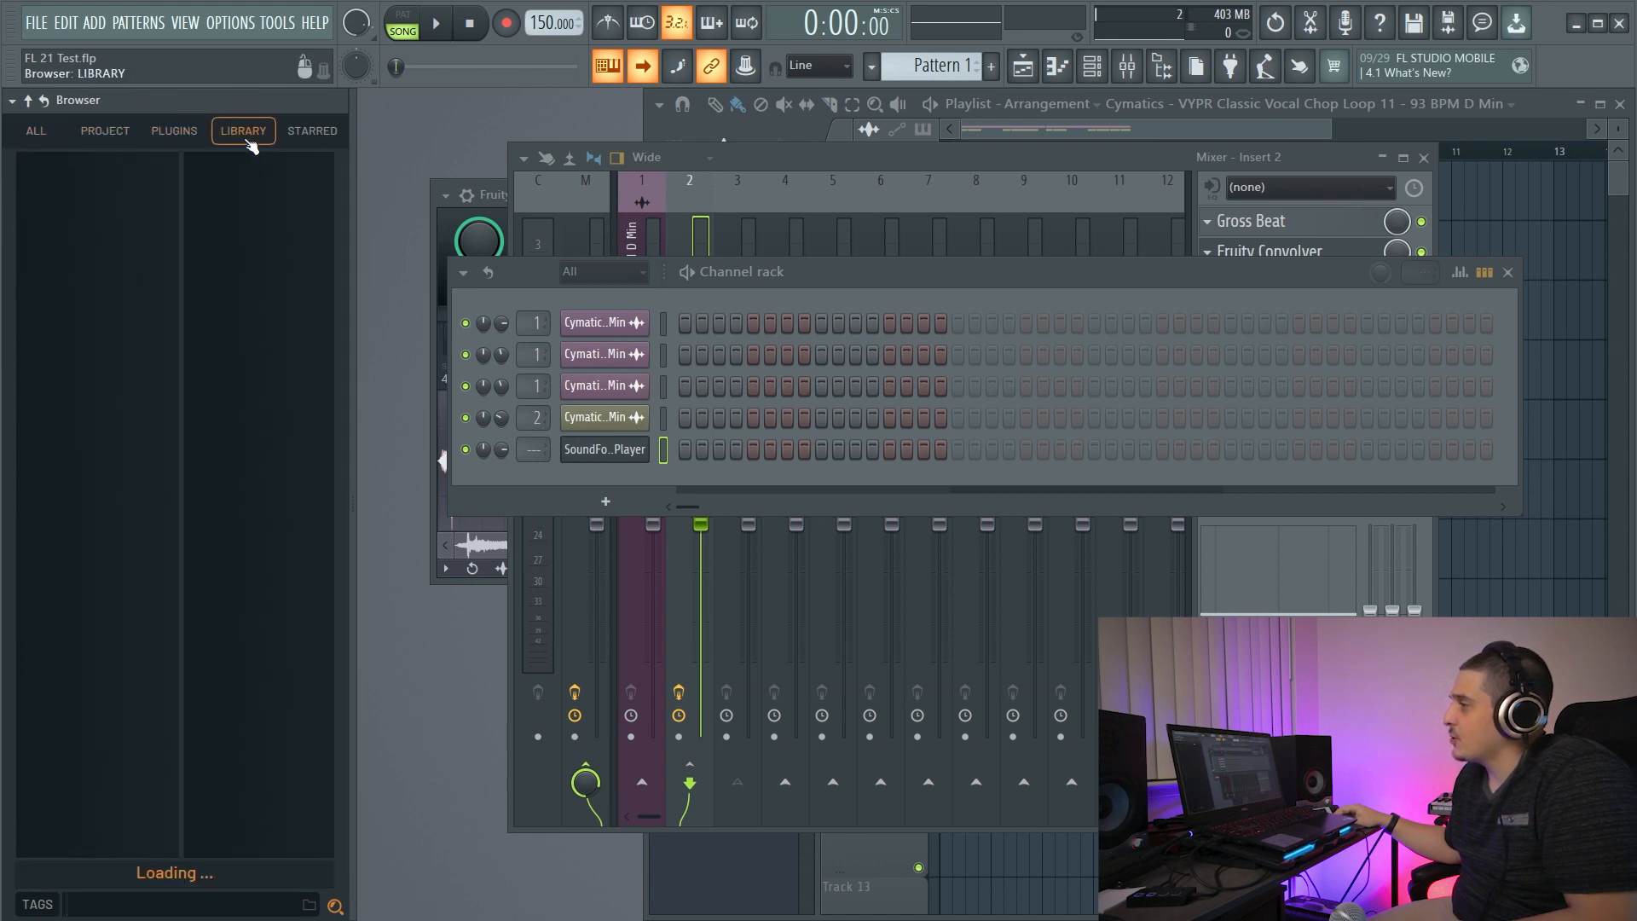
click(174, 130)
click(105, 130)
click(36, 131)
Restore the ALL tab's zoom to Medium.
right_click(53, 130)
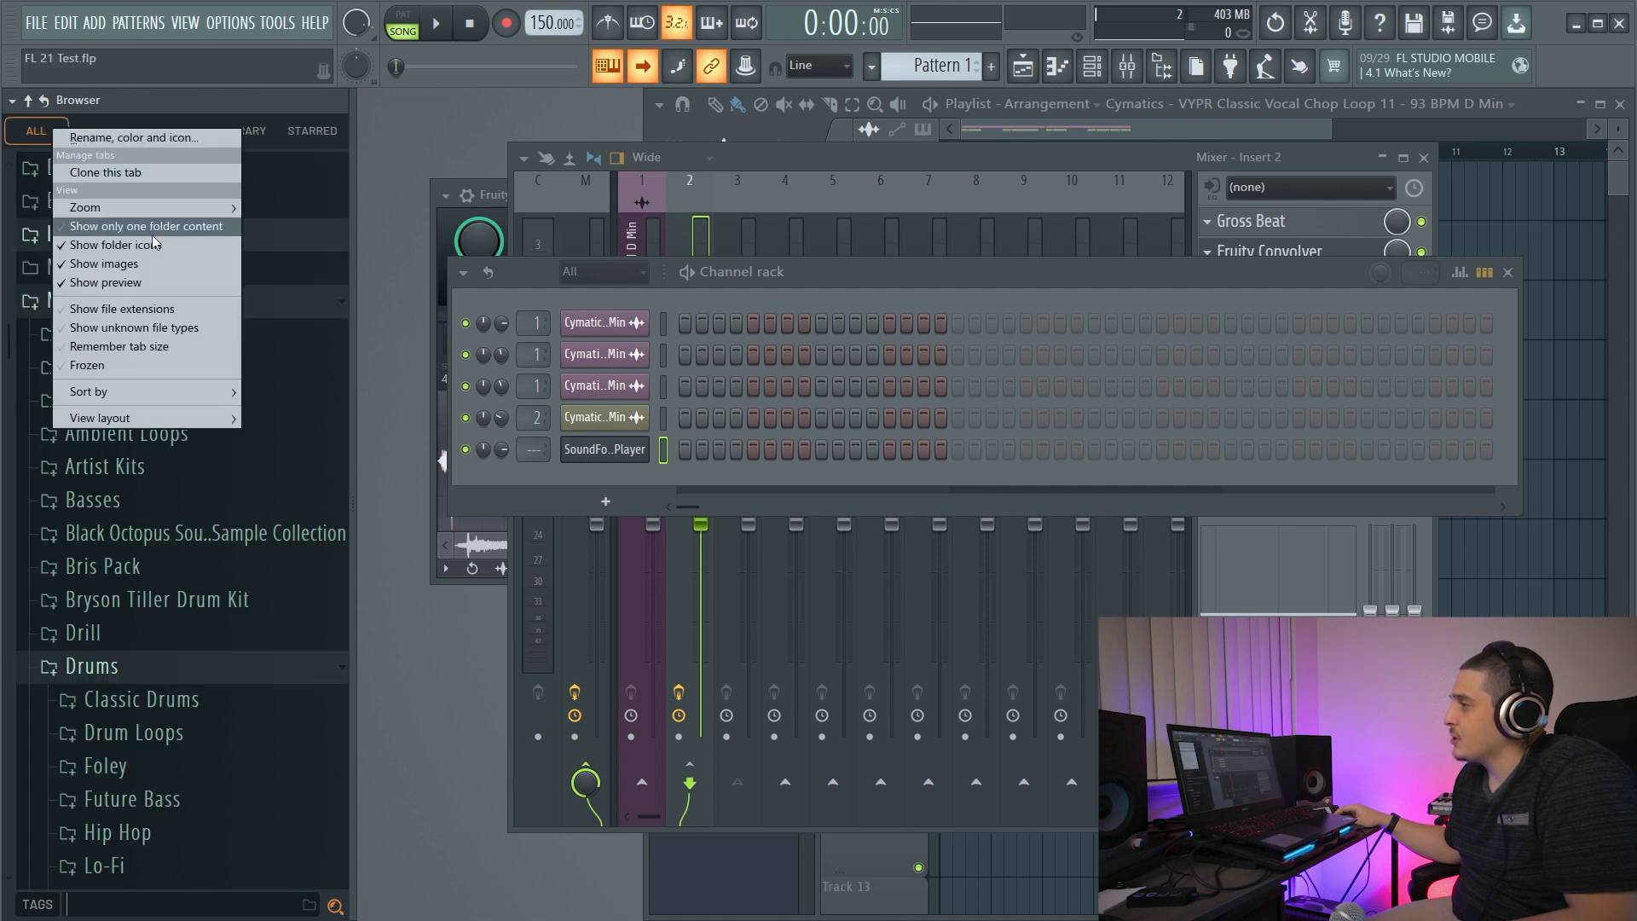
mouse_move(196, 208)
click(304, 247)
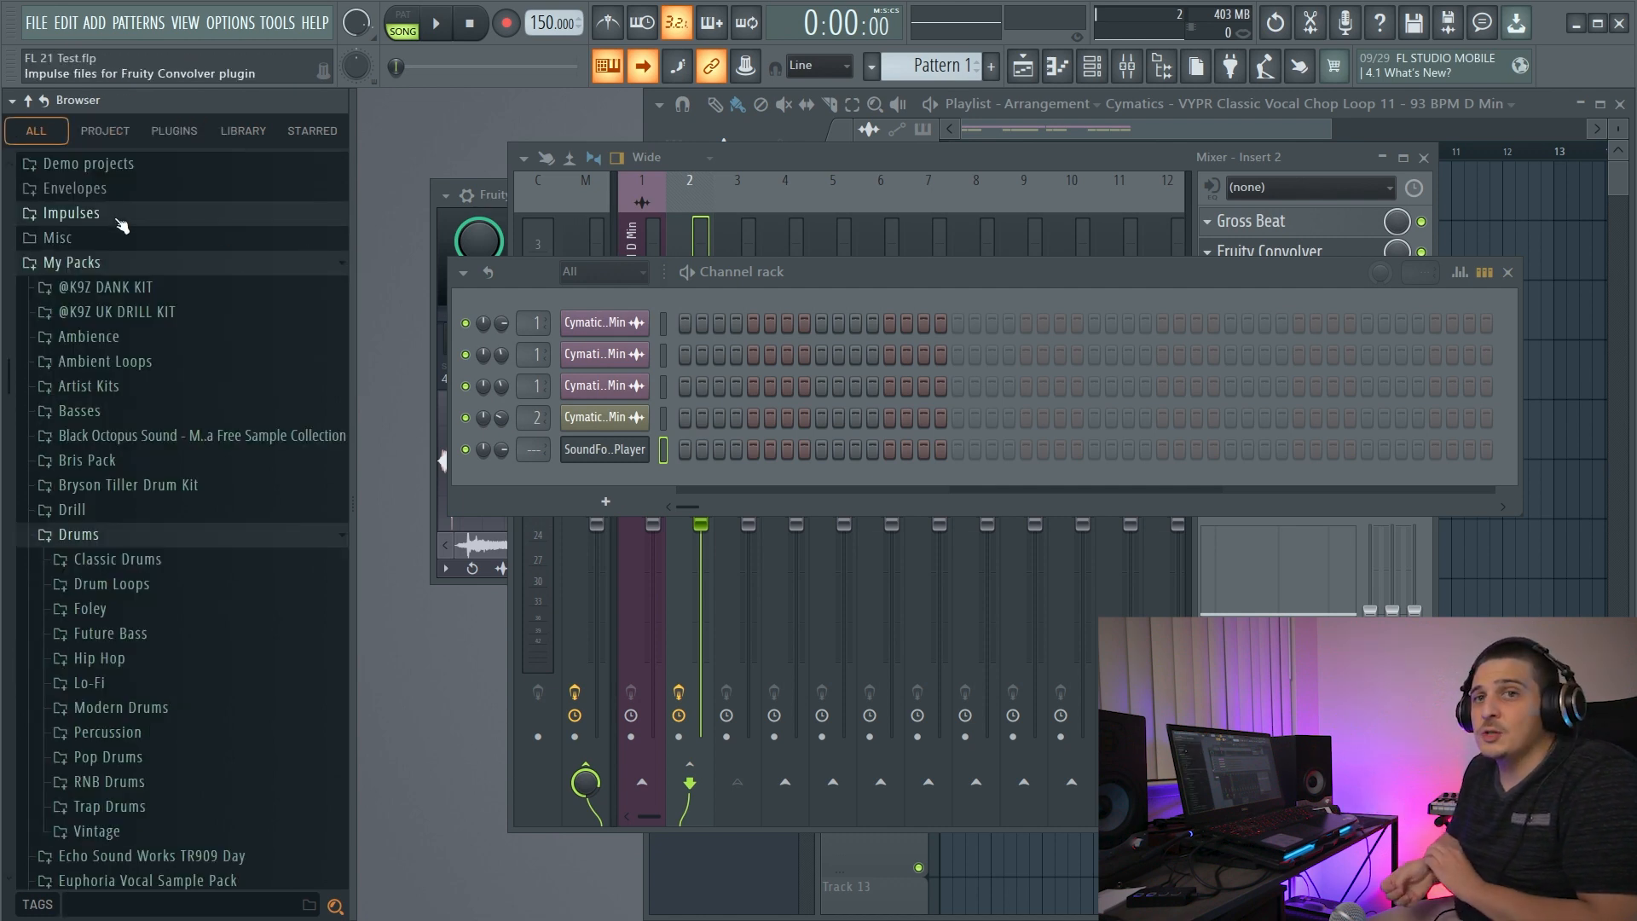
Hide the PROJECT browser tab and bring it back by showing all hidden tabs.
scroll(111, 187, up, 3)
right_click(103, 130)
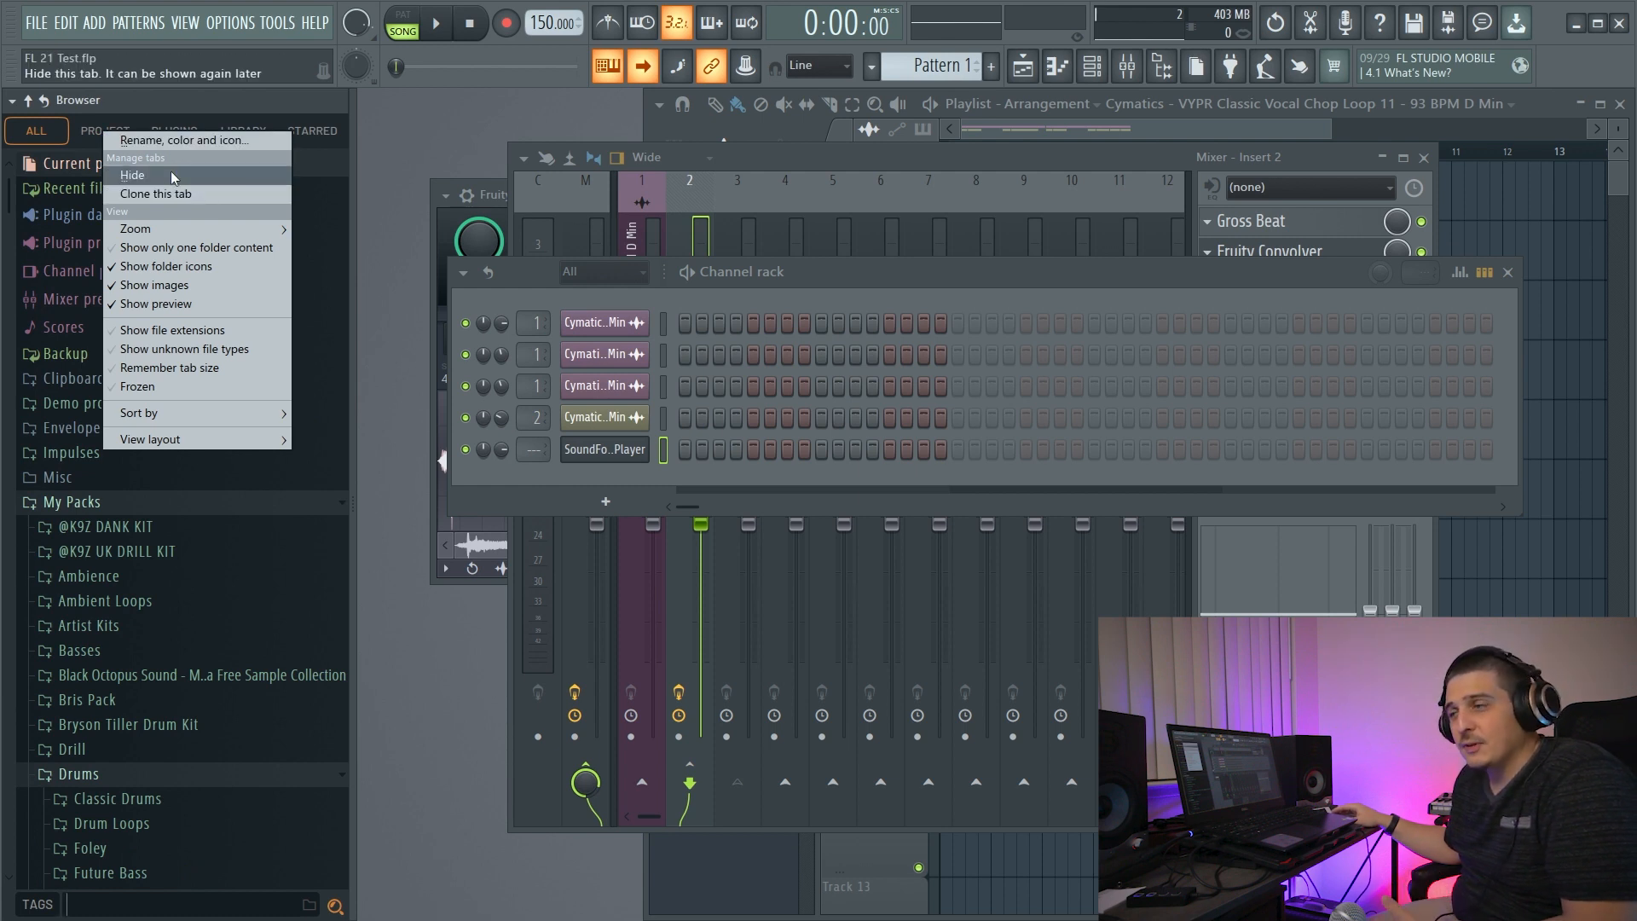
click(91, 131)
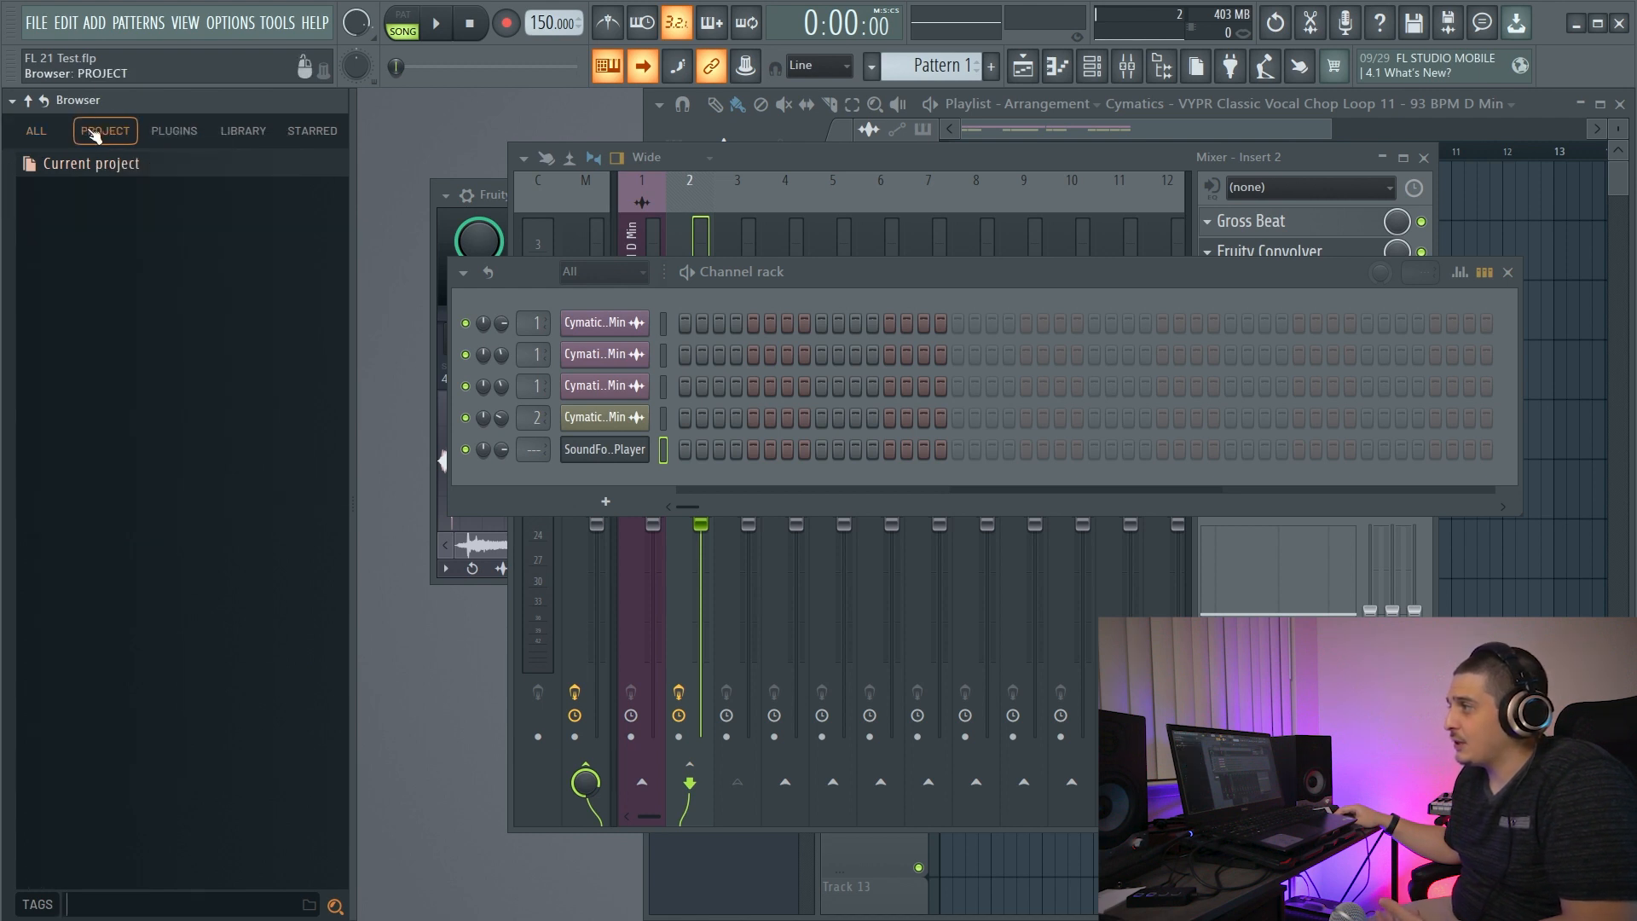
right_click(107, 133)
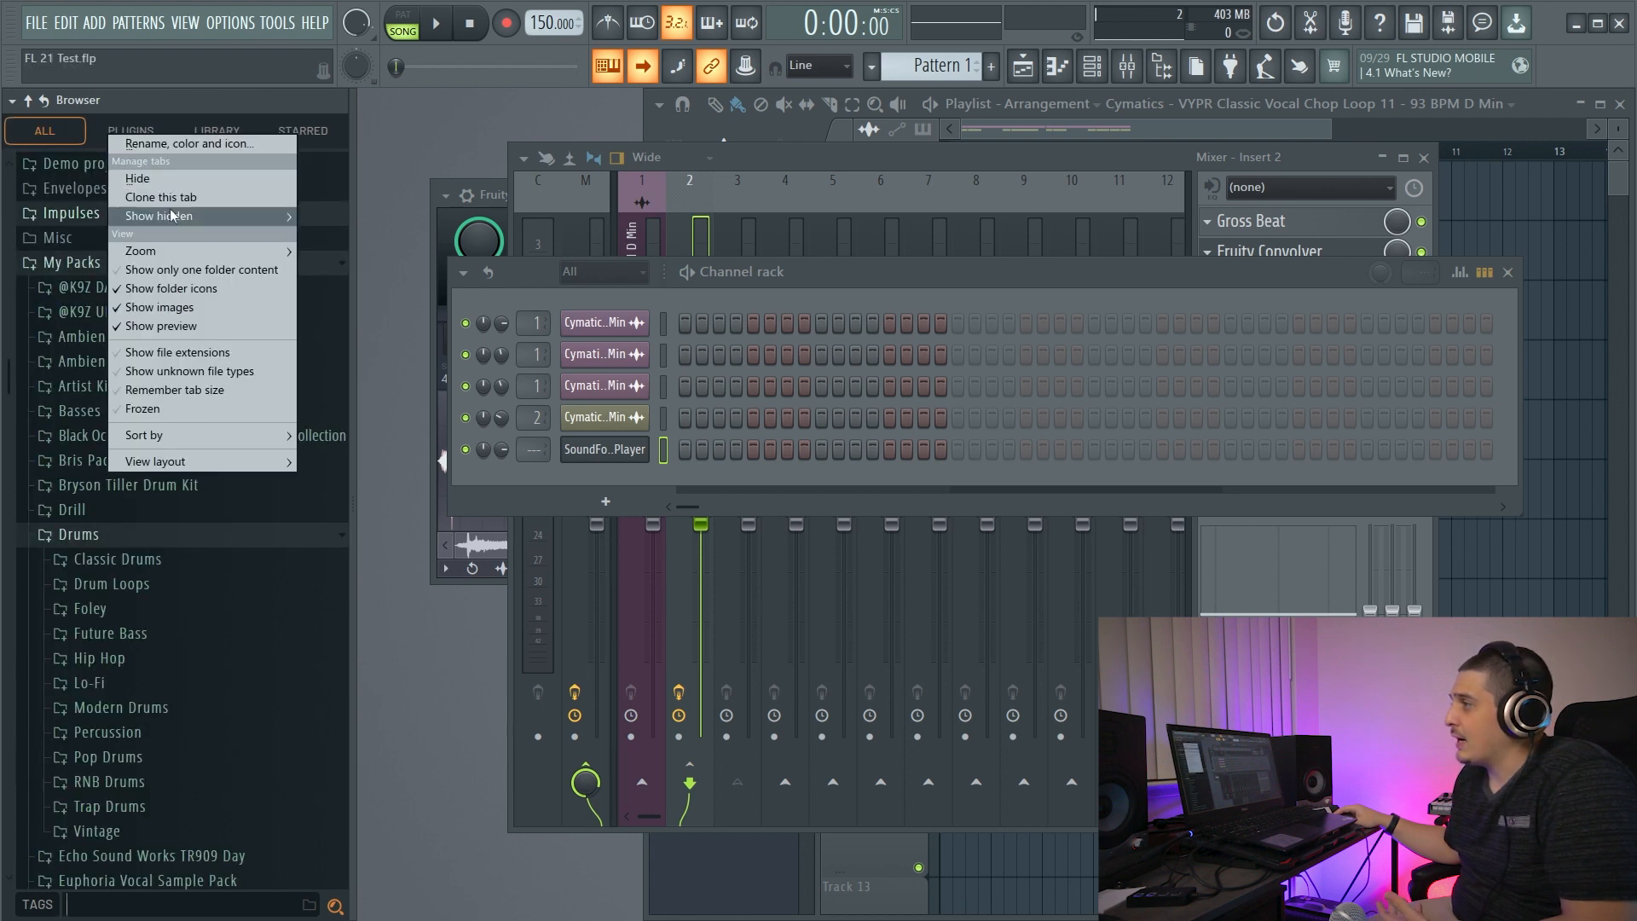
mouse_move(200, 217)
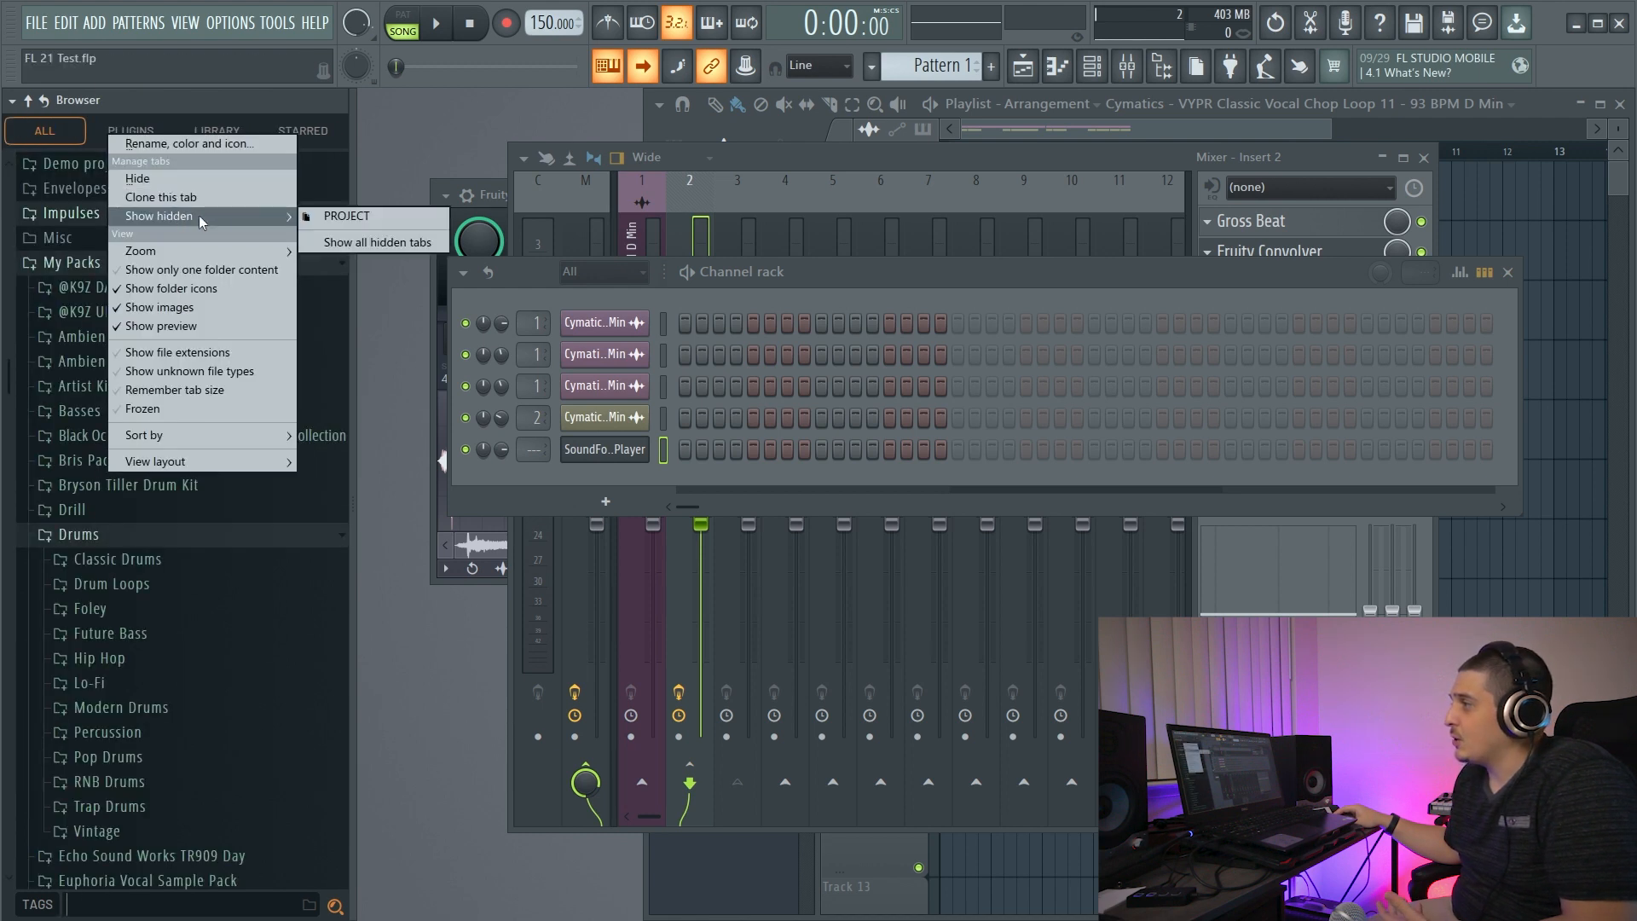
click(360, 242)
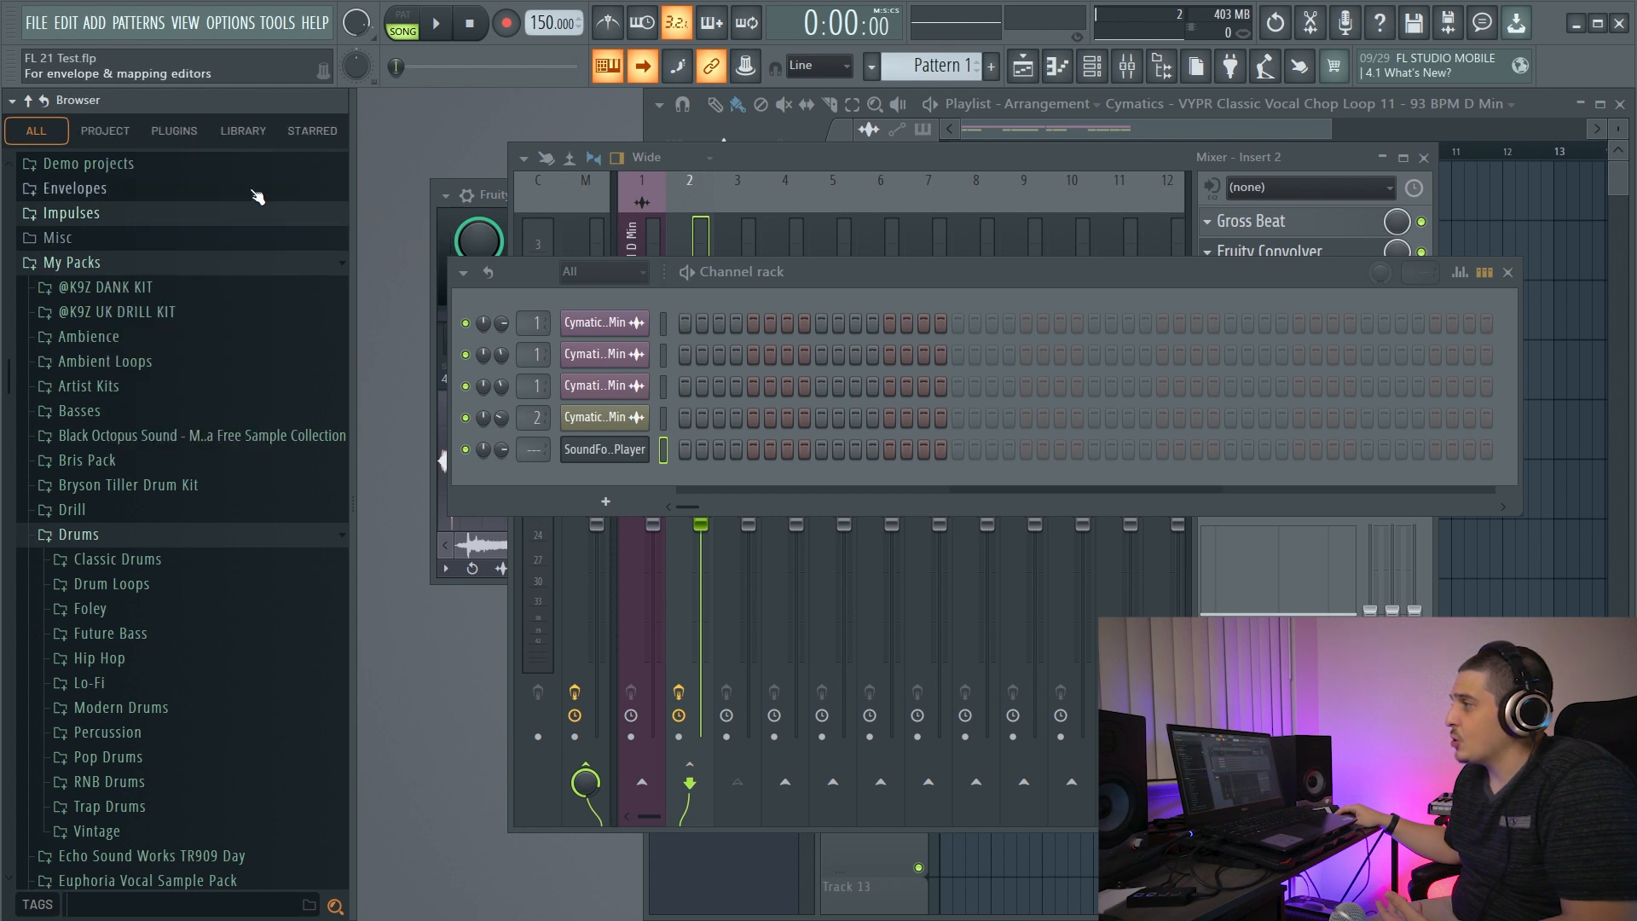
Clone the PROJECT browser tab and try moving the copy left.
right_click(141, 148)
click(154, 196)
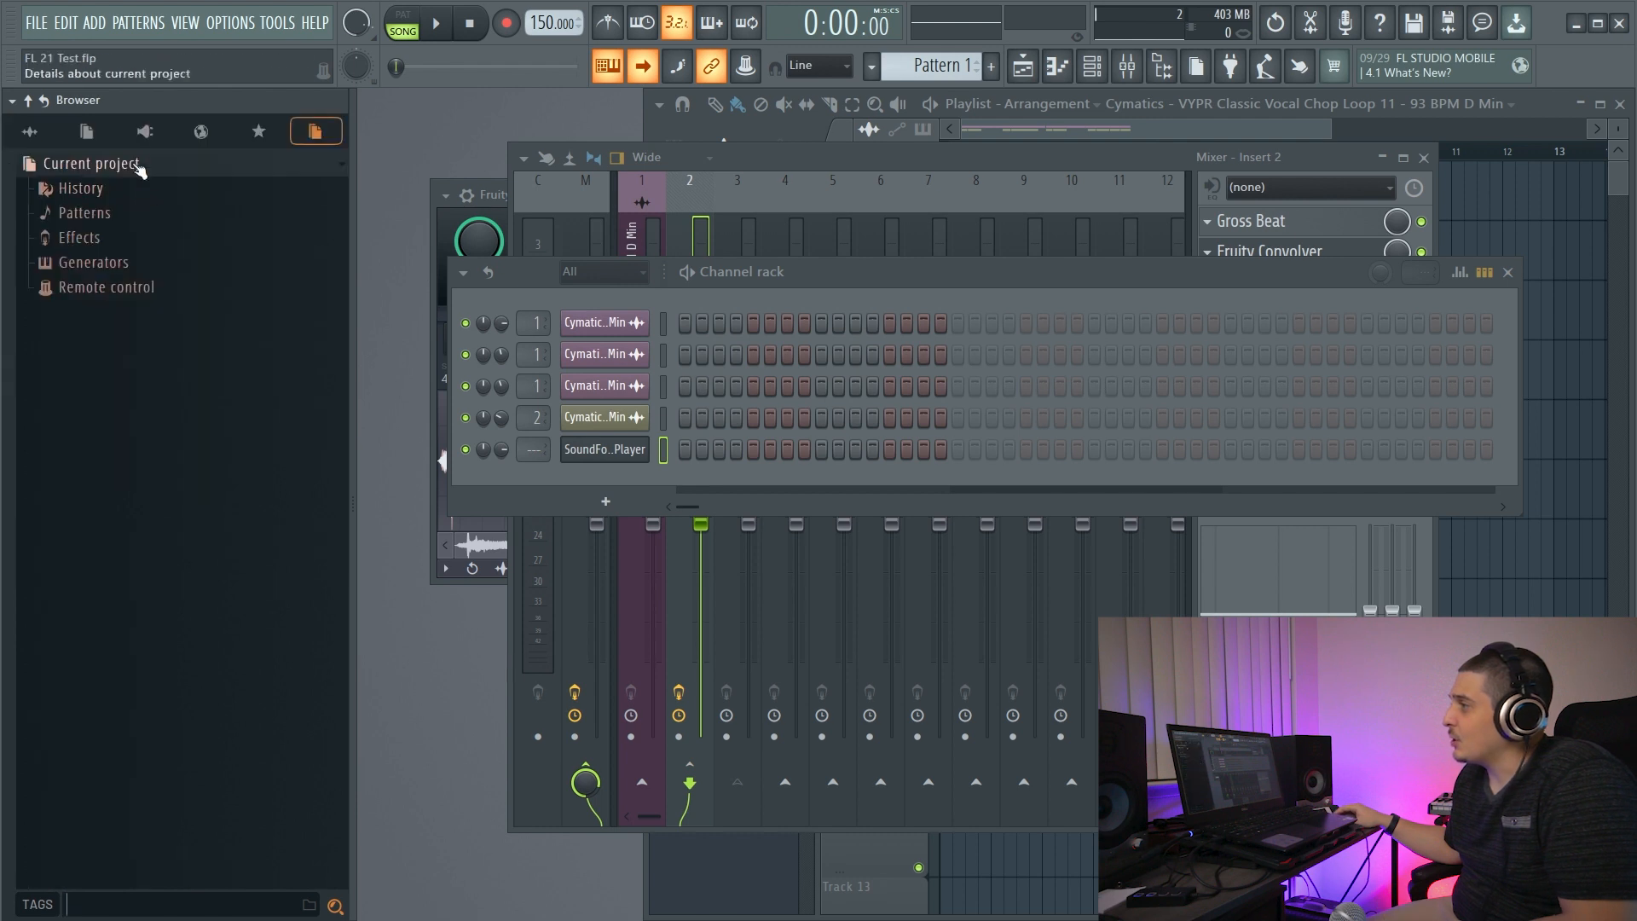
right_click(321, 134)
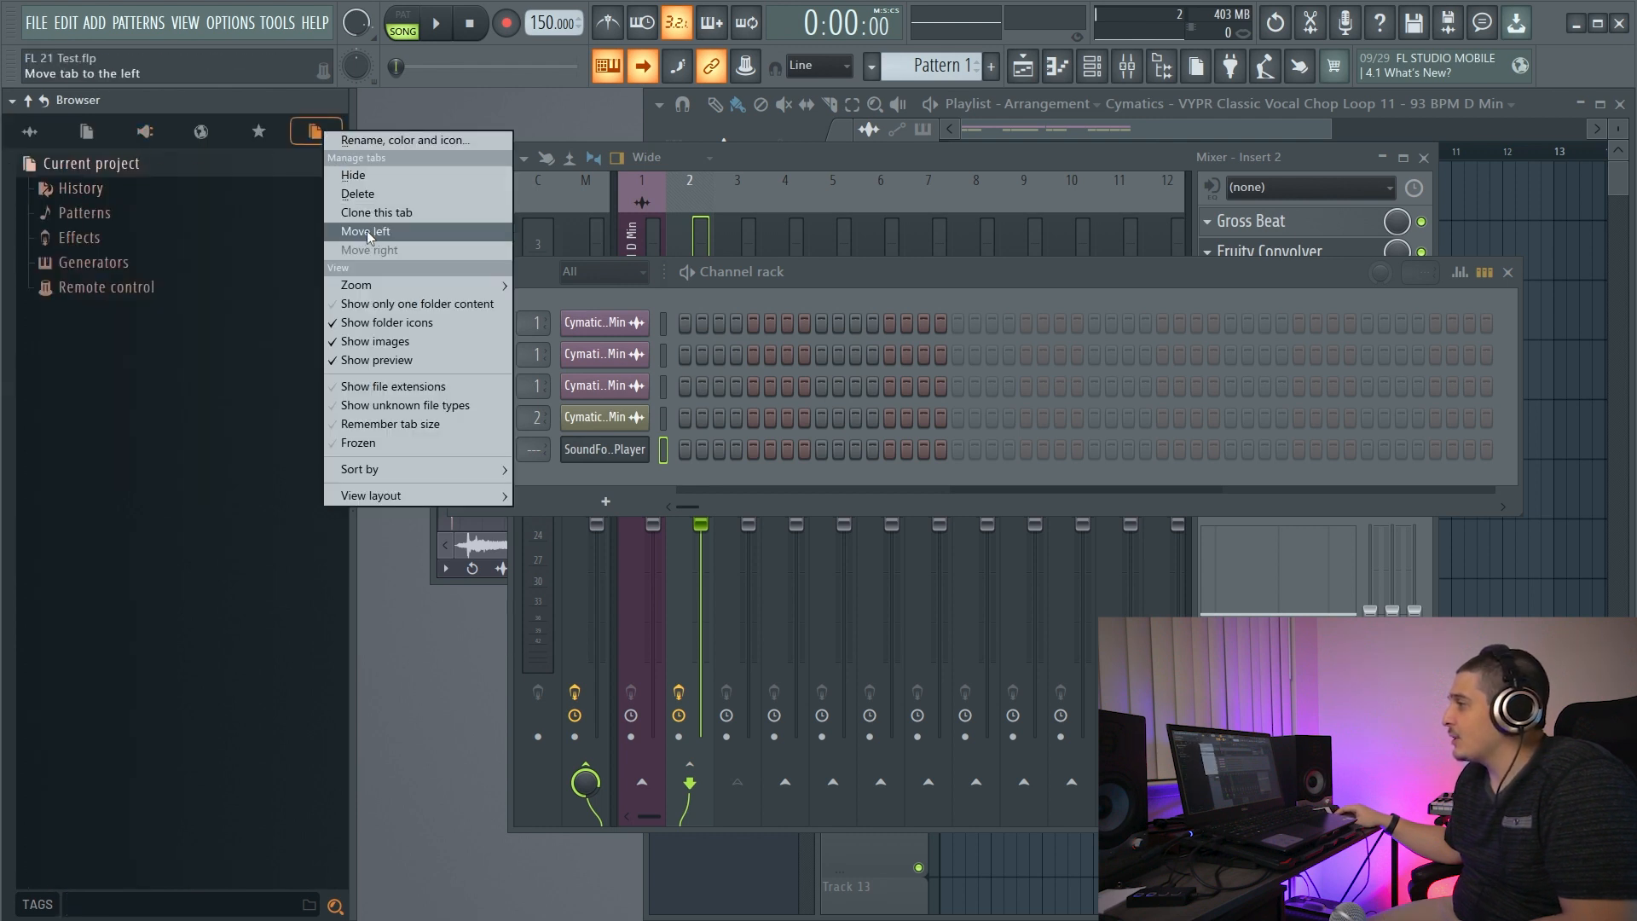
click(372, 234)
Delete the cloned PROJECT tab.
right_click(312, 134)
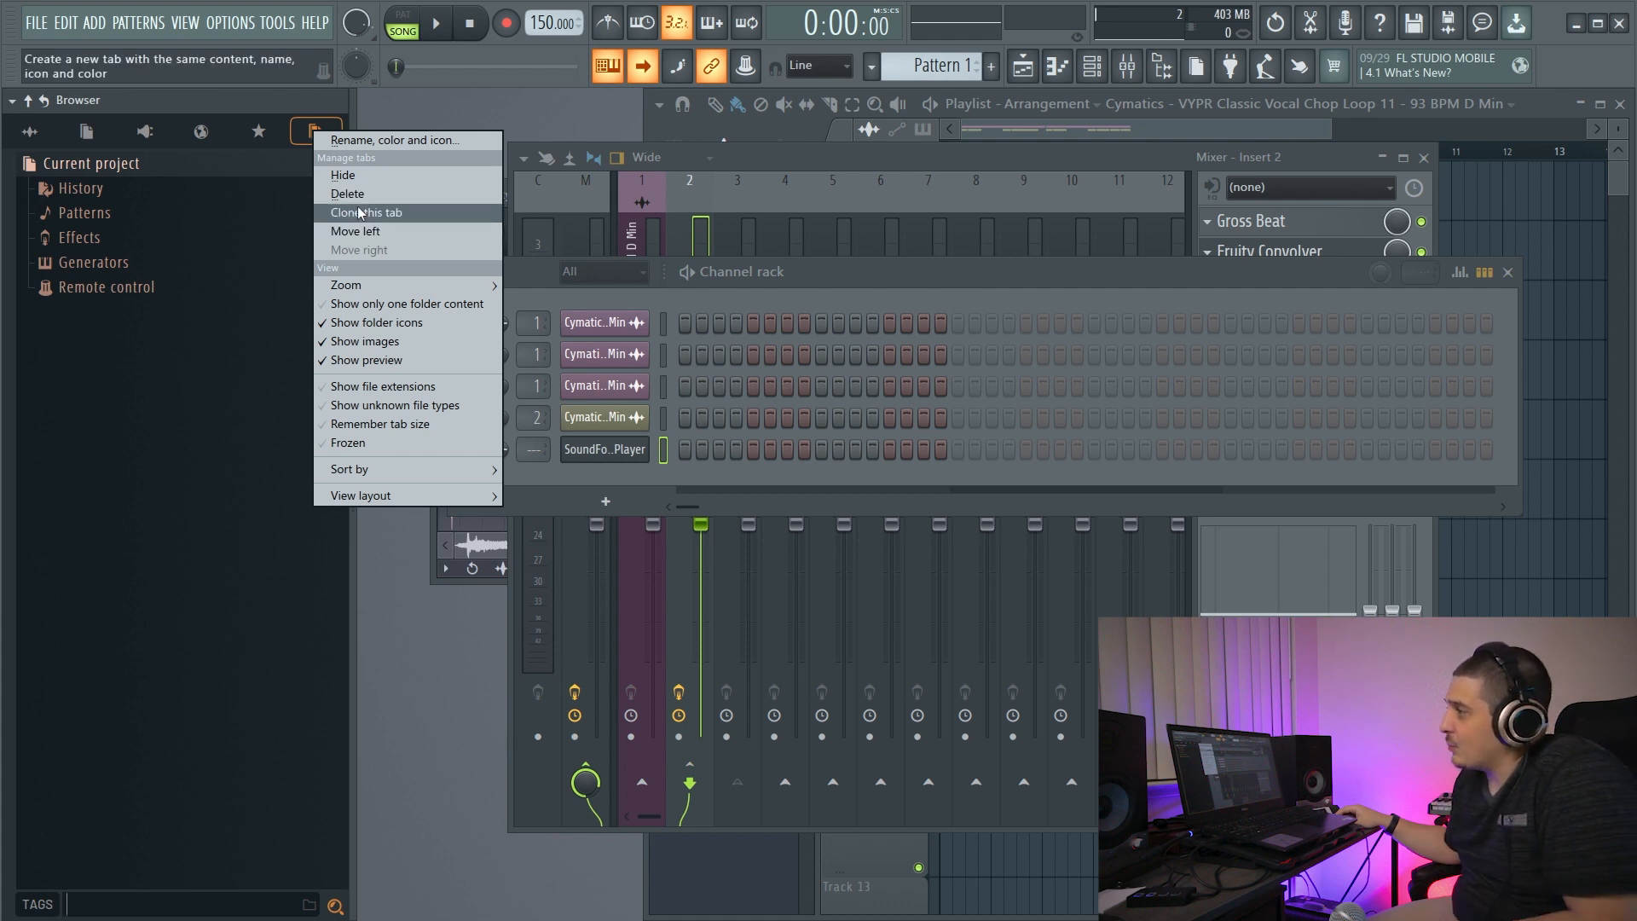
click(357, 196)
Examine the move left and move right options of the PROJECT and PLUGINS tabs, and return to the ALL tab.
right_click(198, 128)
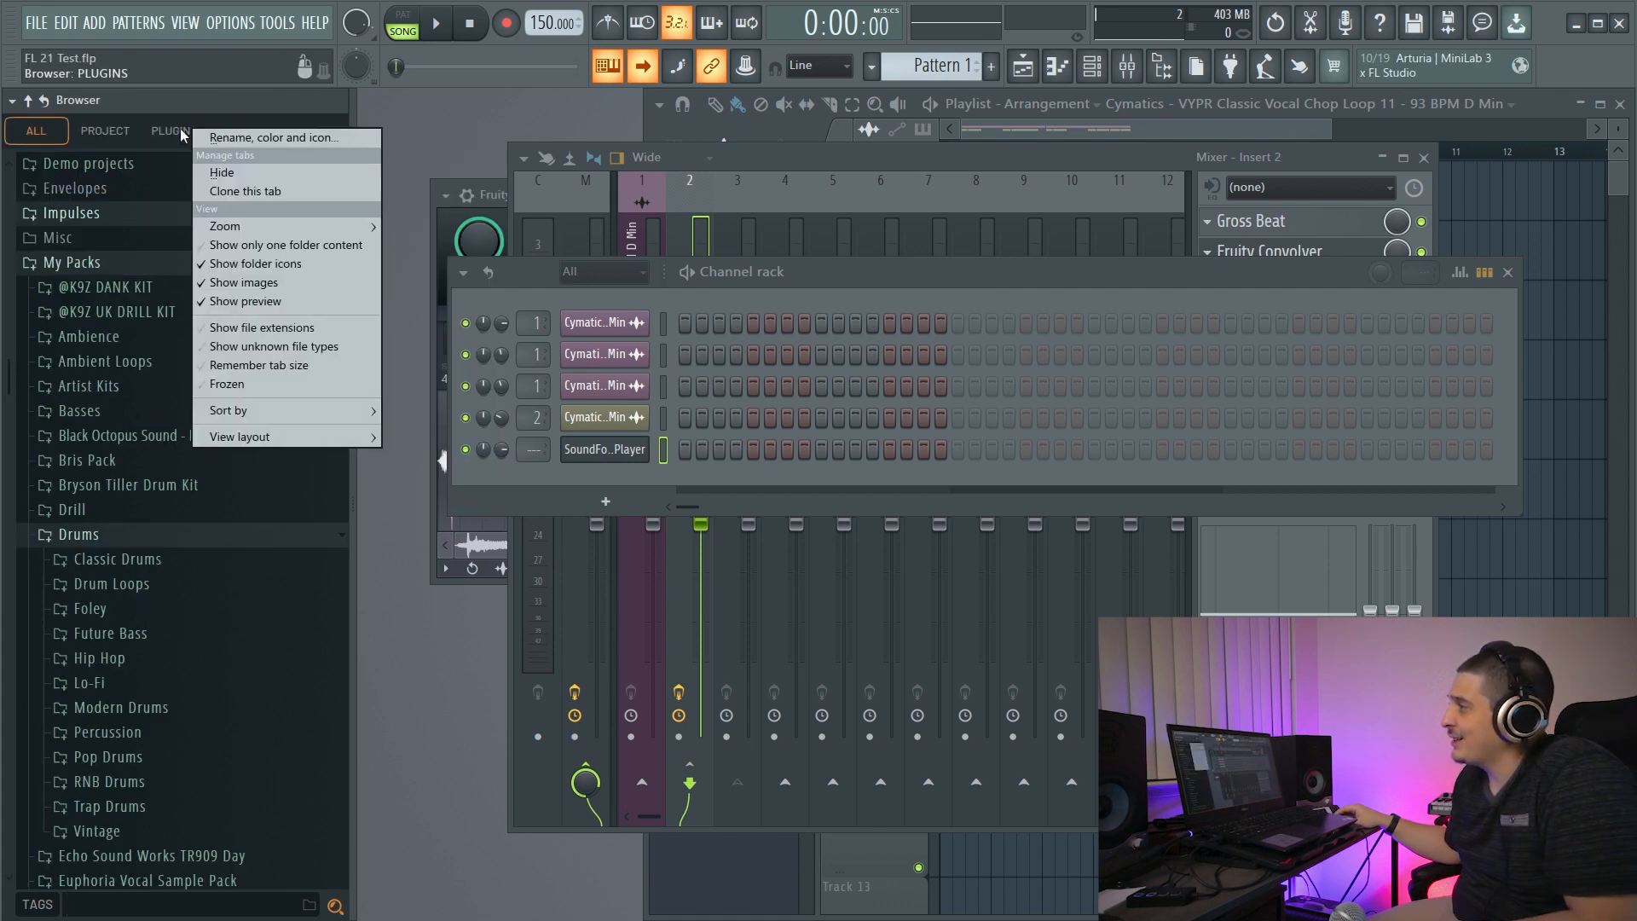
click(106, 132)
right_click(112, 136)
click(182, 238)
right_click(174, 136)
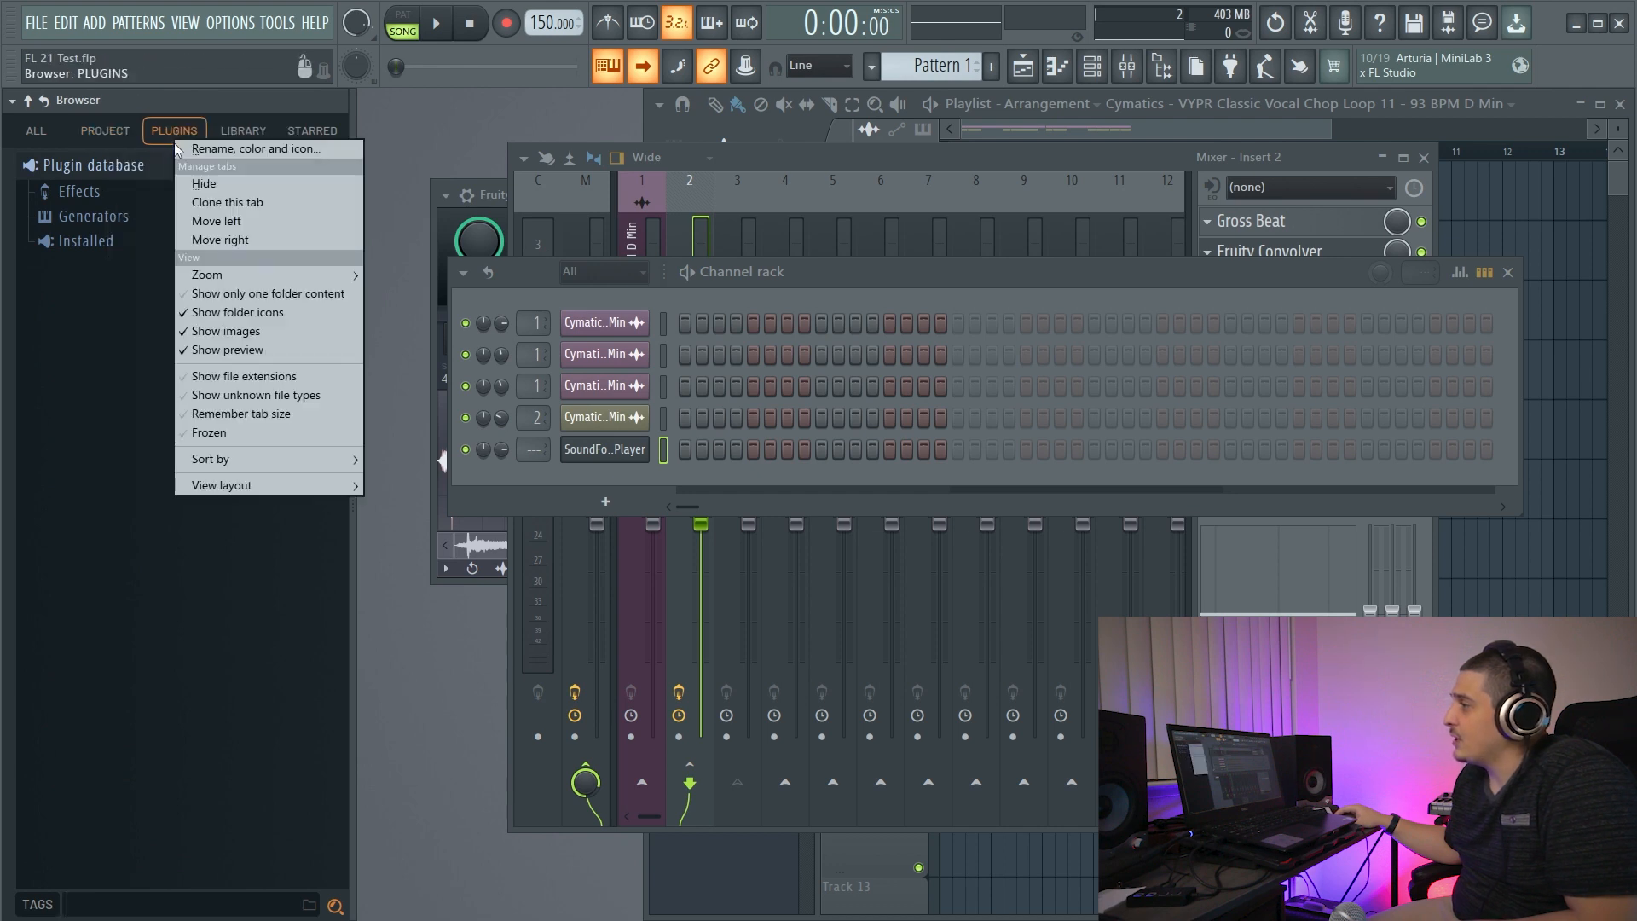
click(37, 130)
Enable "Show only one folder content" for the ALL tab and test it on My Packs folders such as Ambient Loops and Drums.
right_click(44, 128)
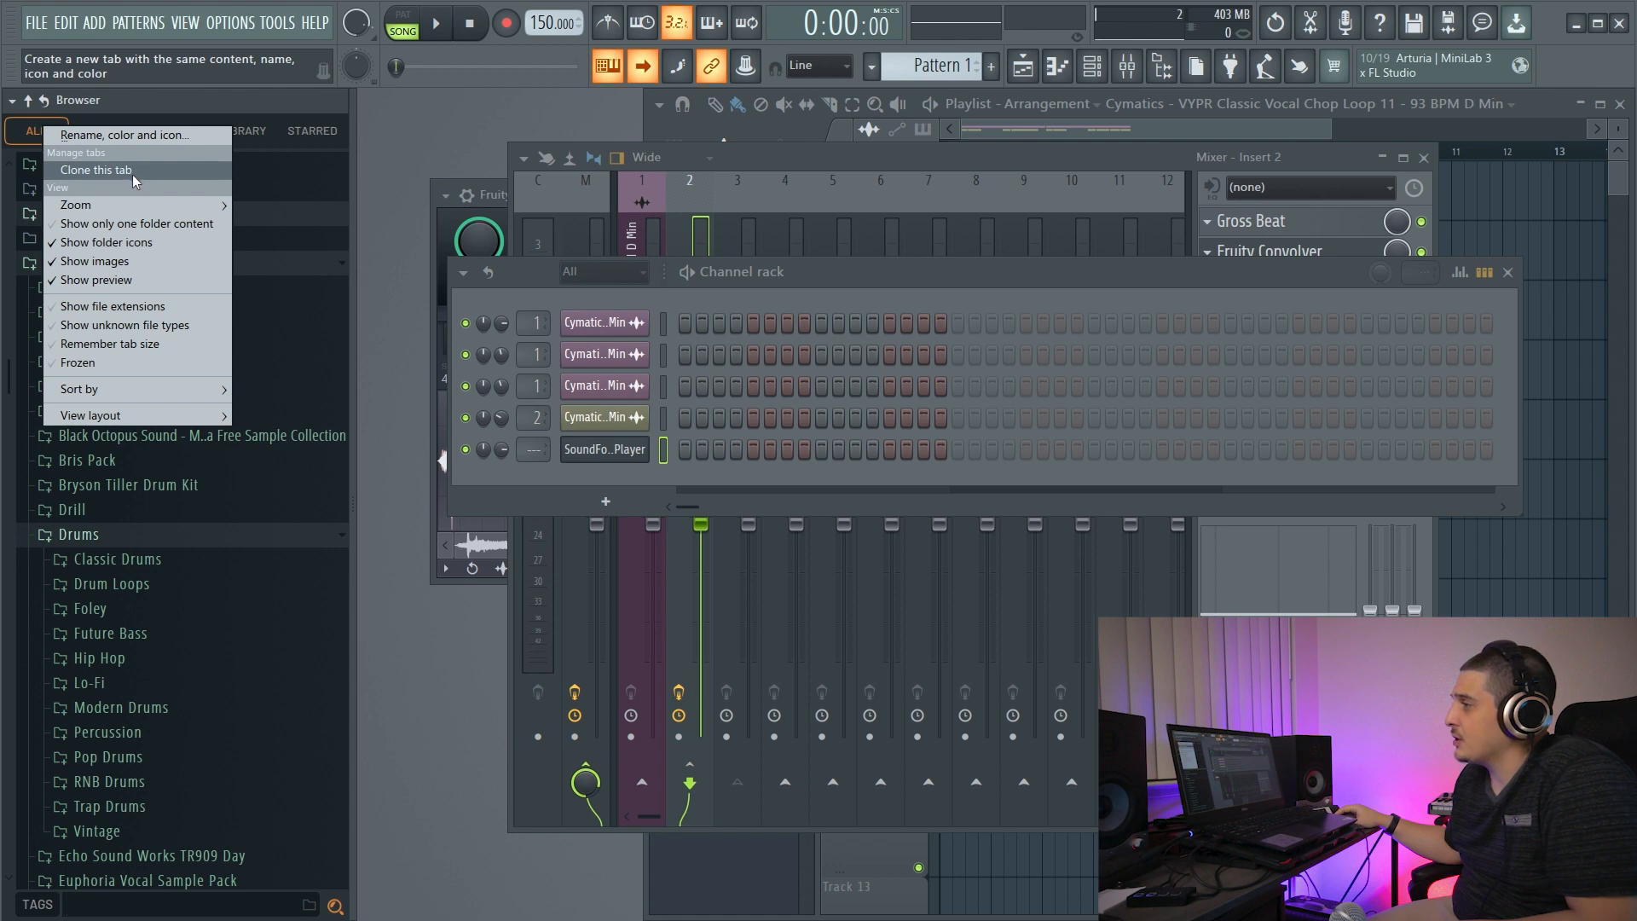
click(189, 225)
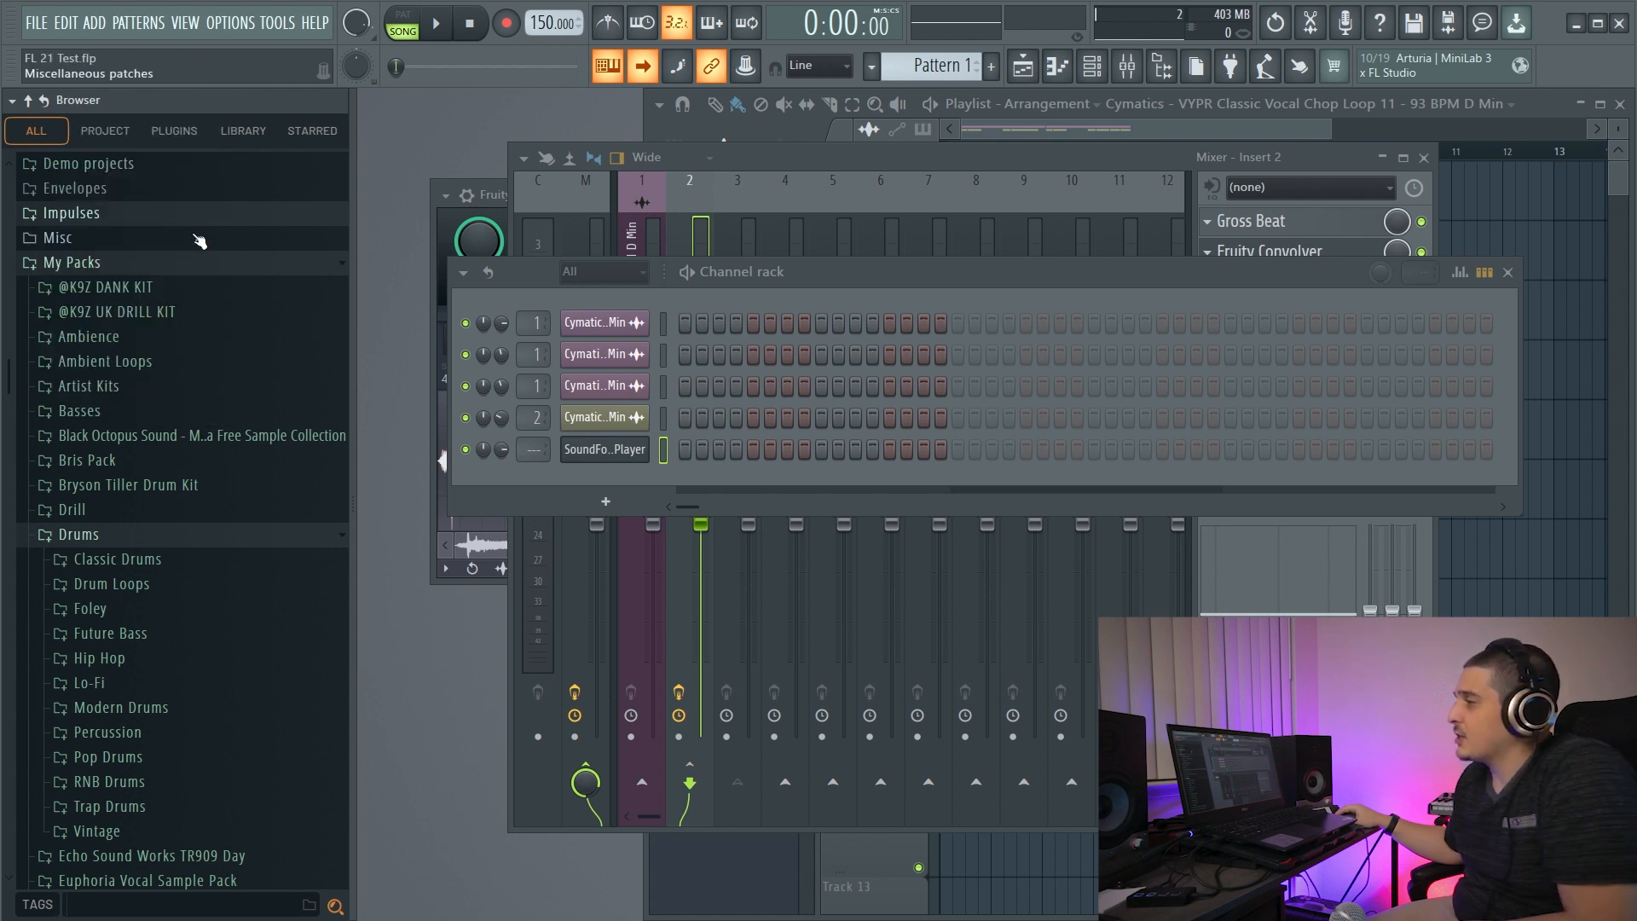
scroll(123, 376, down, 3)
click(78, 399)
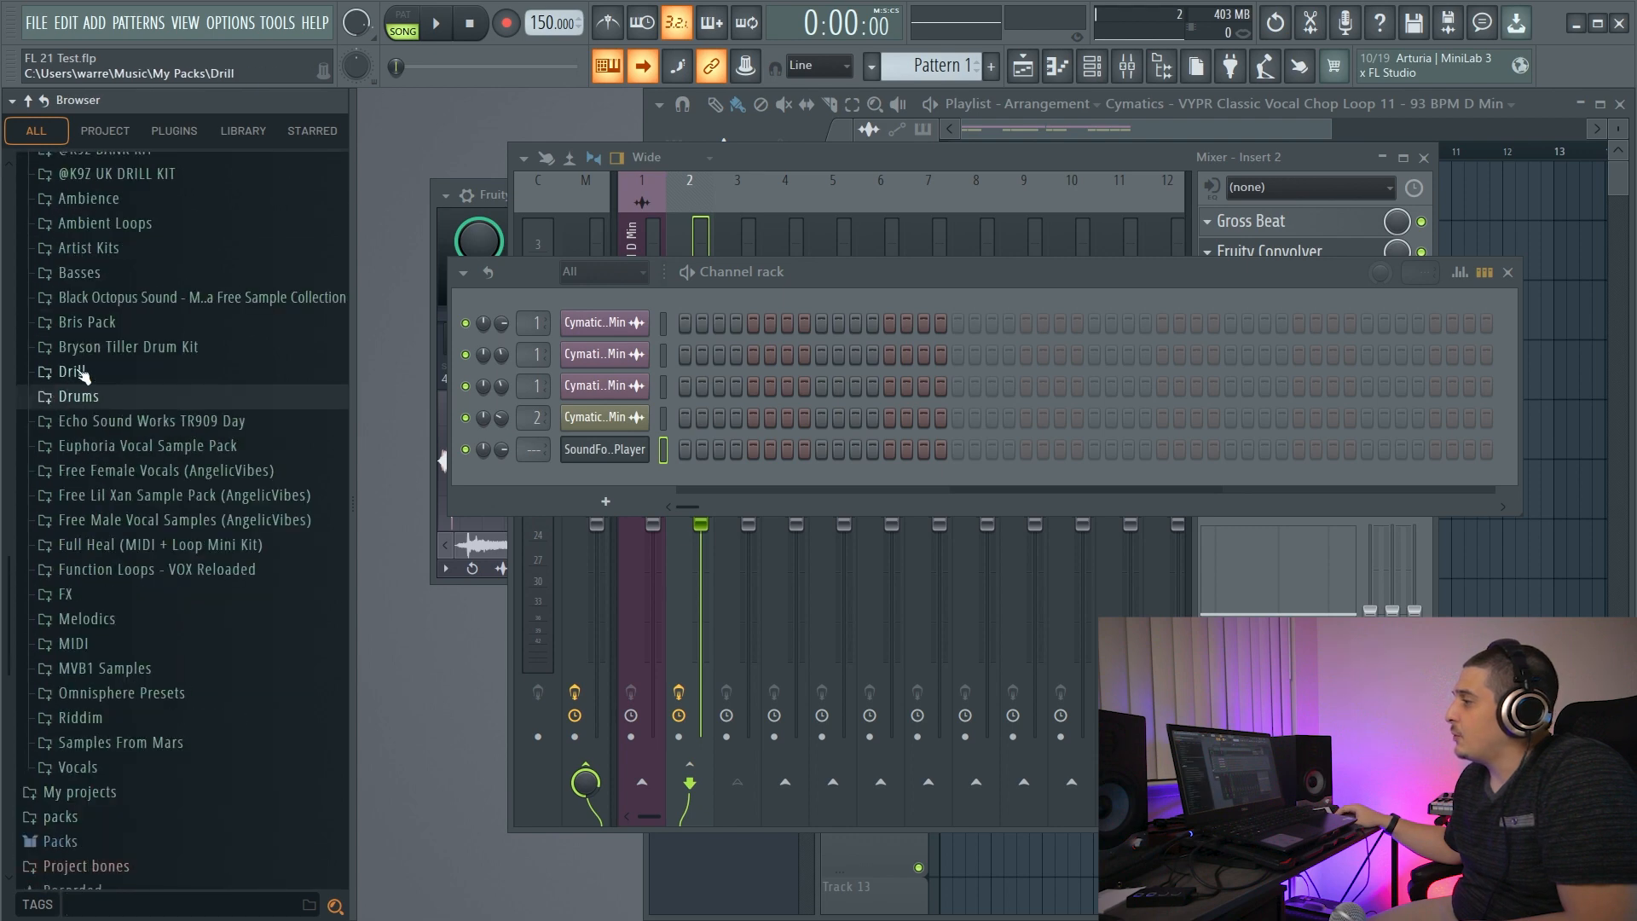
click(110, 299)
click(100, 246)
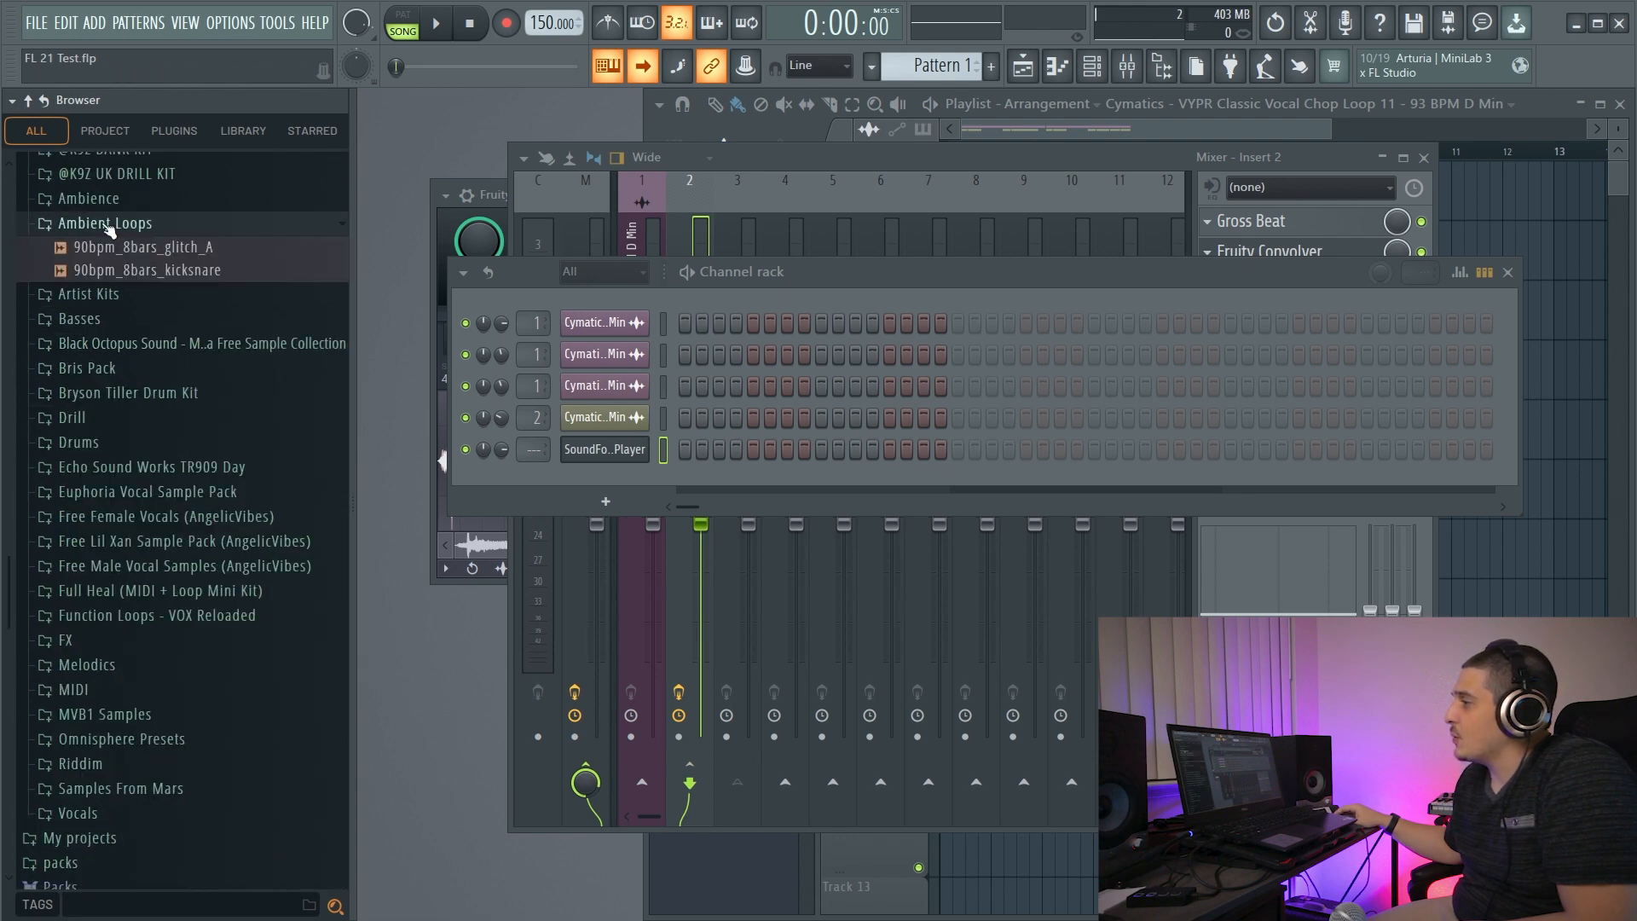
click(85, 445)
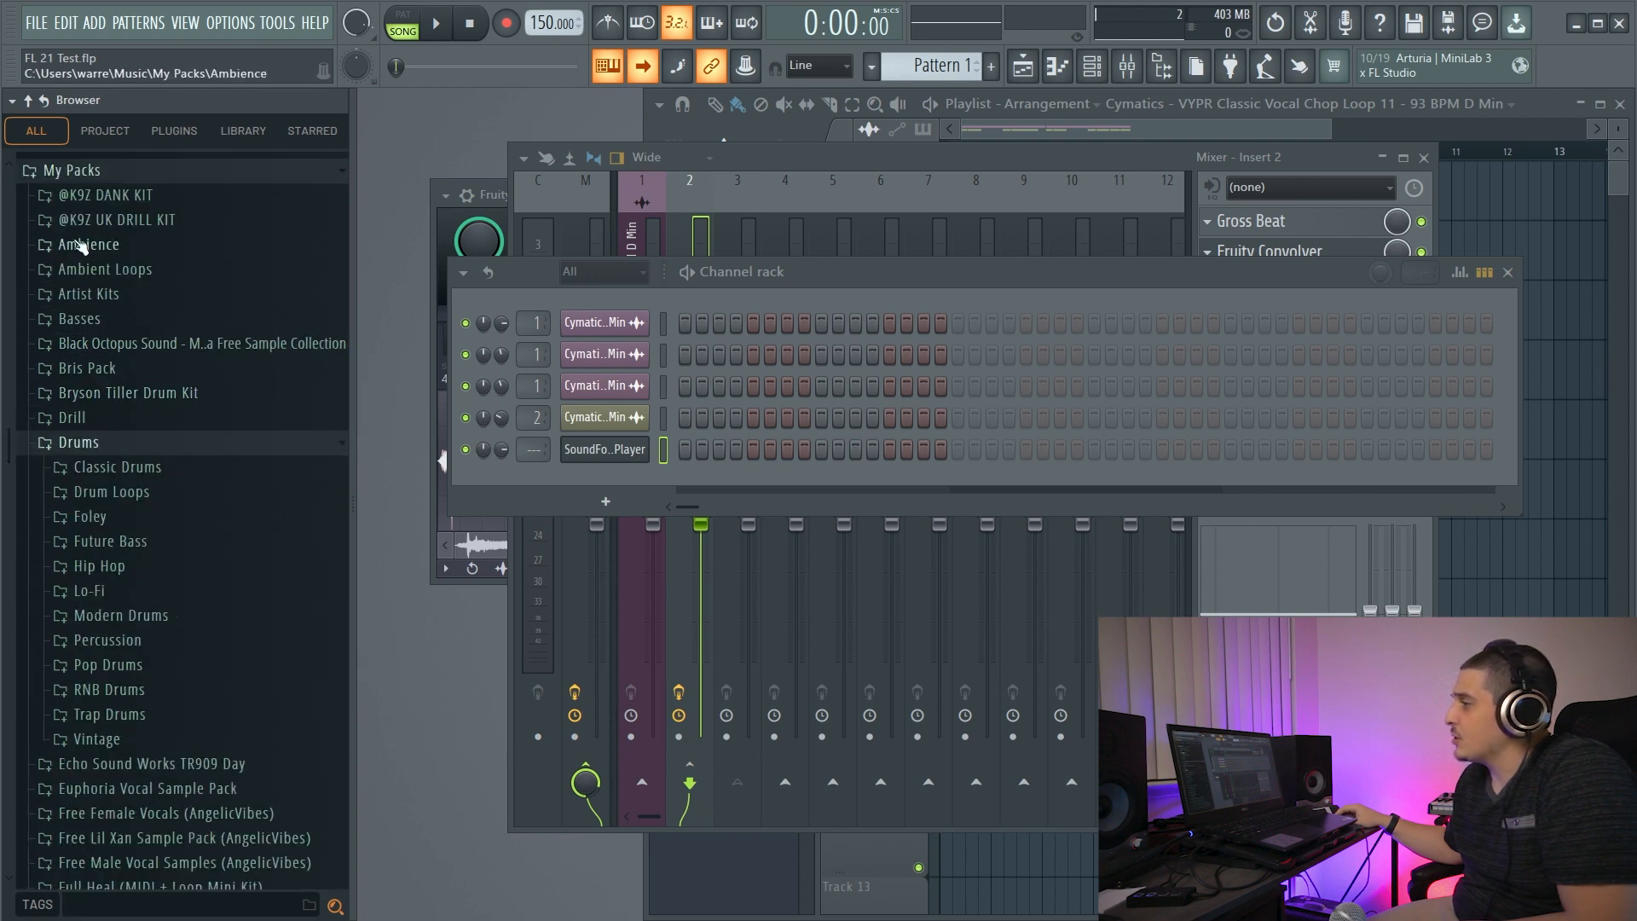
Disable "Show only one folder content" and expand the Black Octopus Sound, Ambience and Ambient Loops folders together.
right_click(47, 131)
click(105, 229)
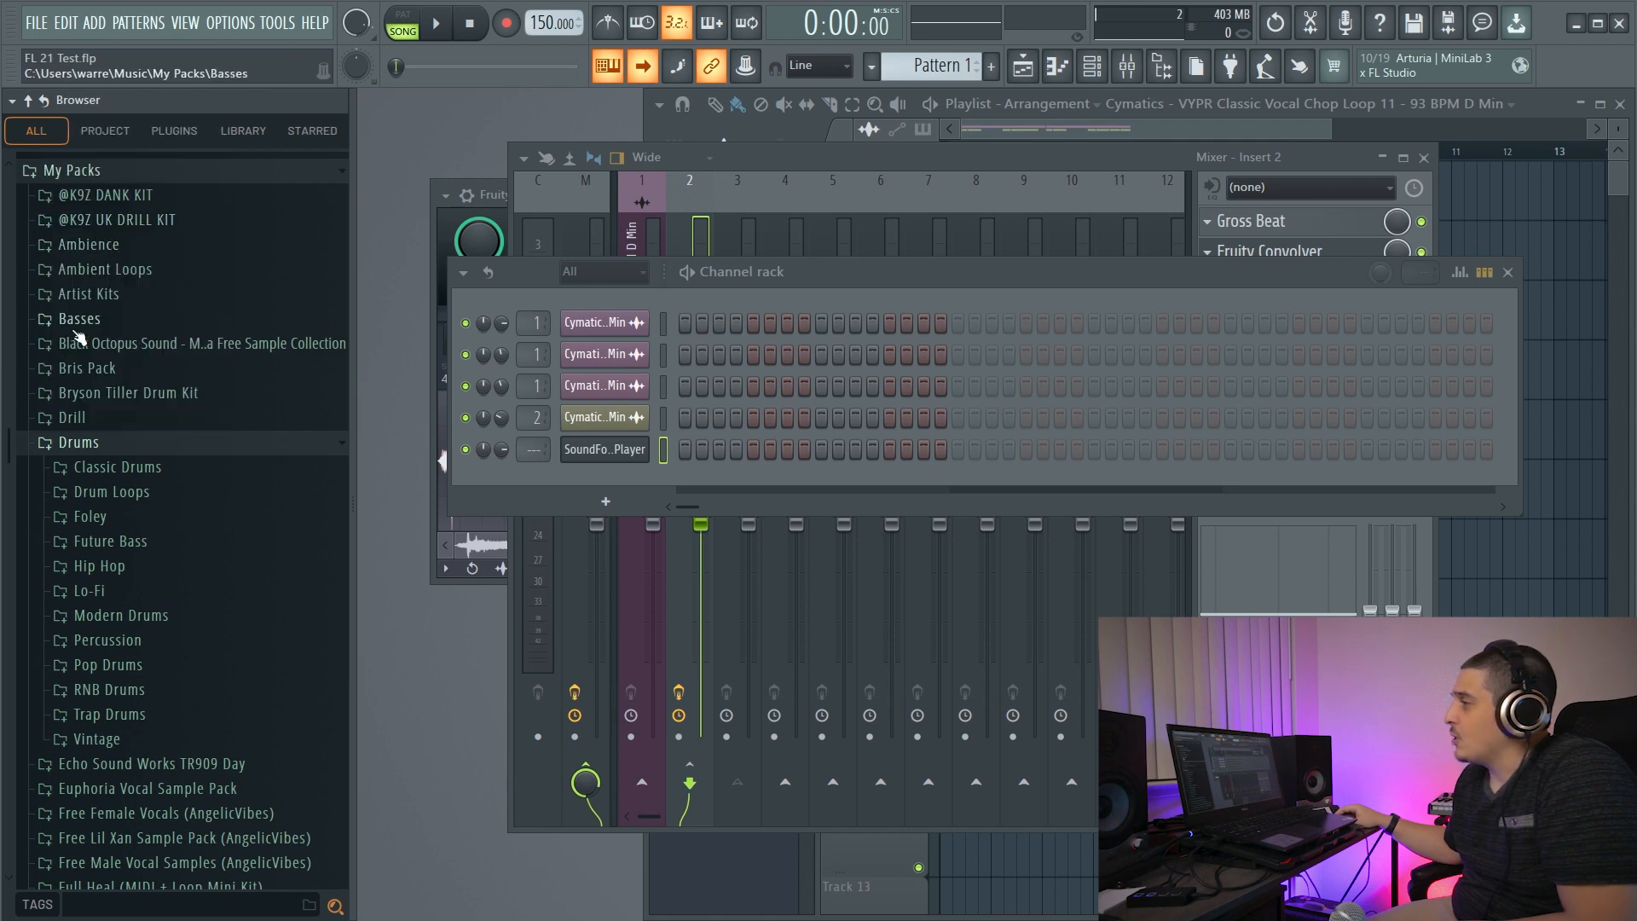
click(103, 343)
scroll(68, 314, down, 2)
scroll(56, 294, up, 4)
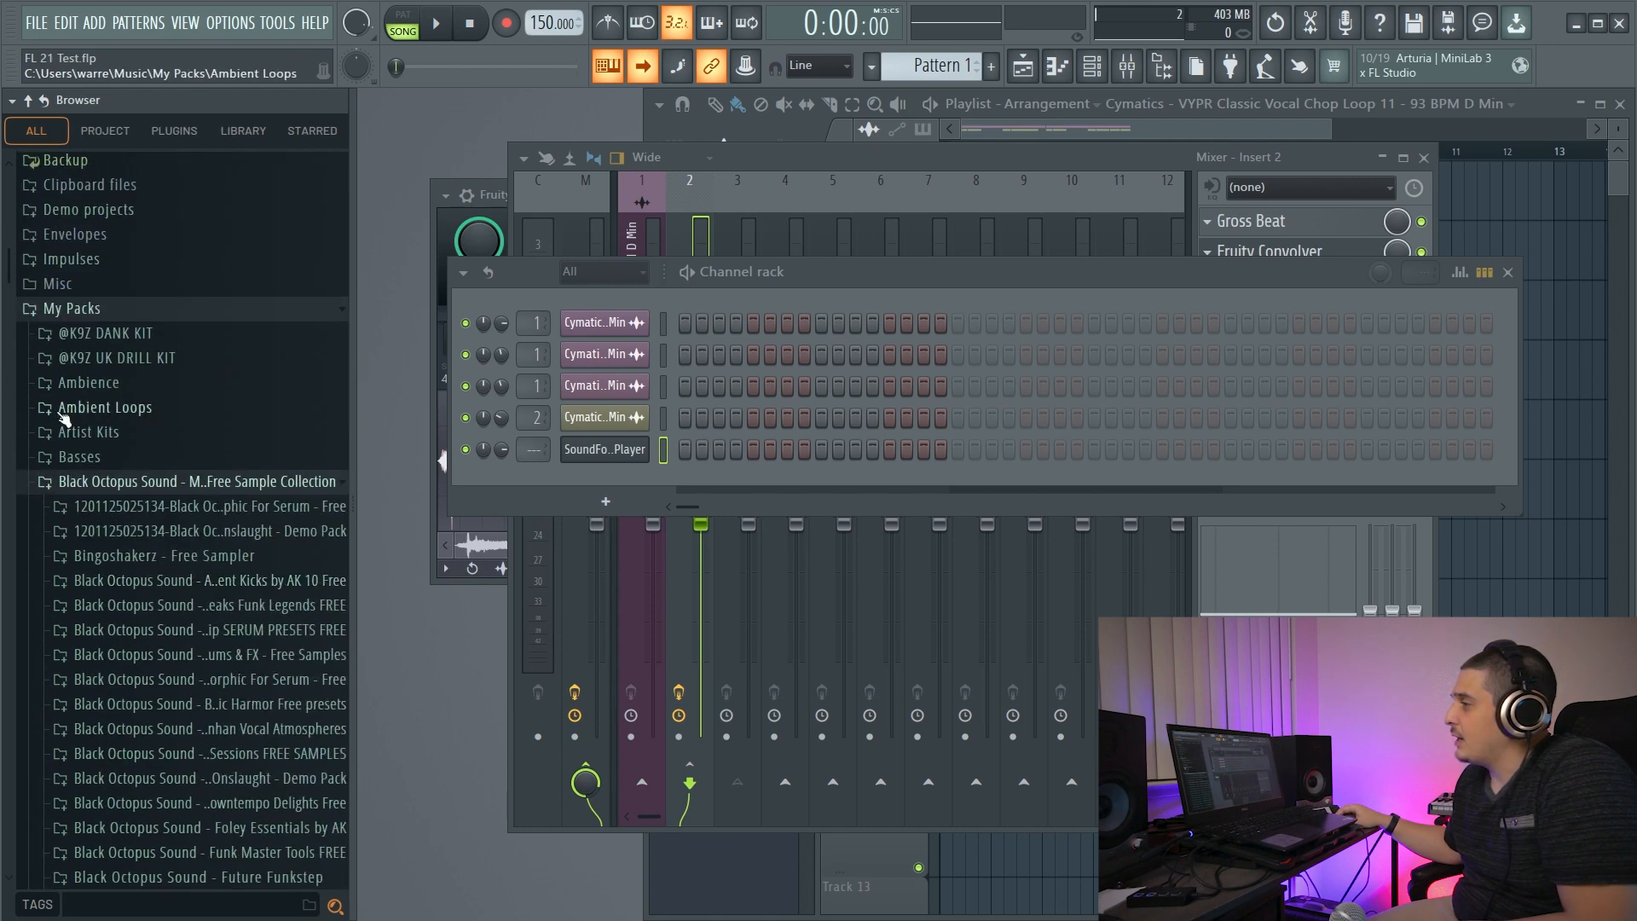
click(69, 384)
click(64, 682)
click(94, 655)
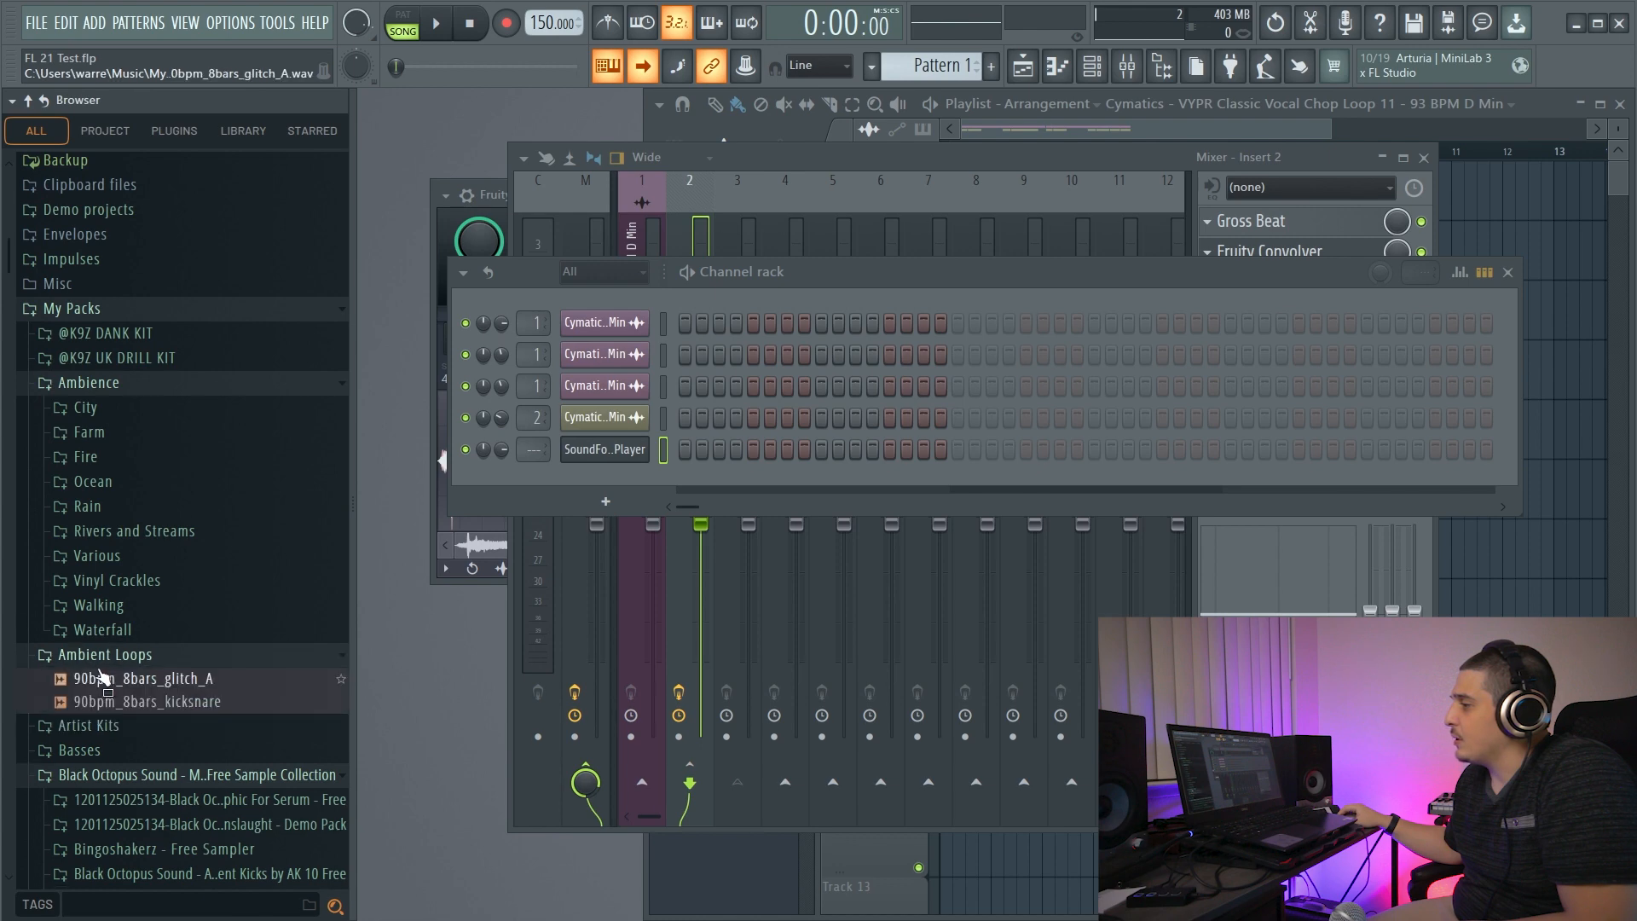
scroll(94, 384, down, 2)
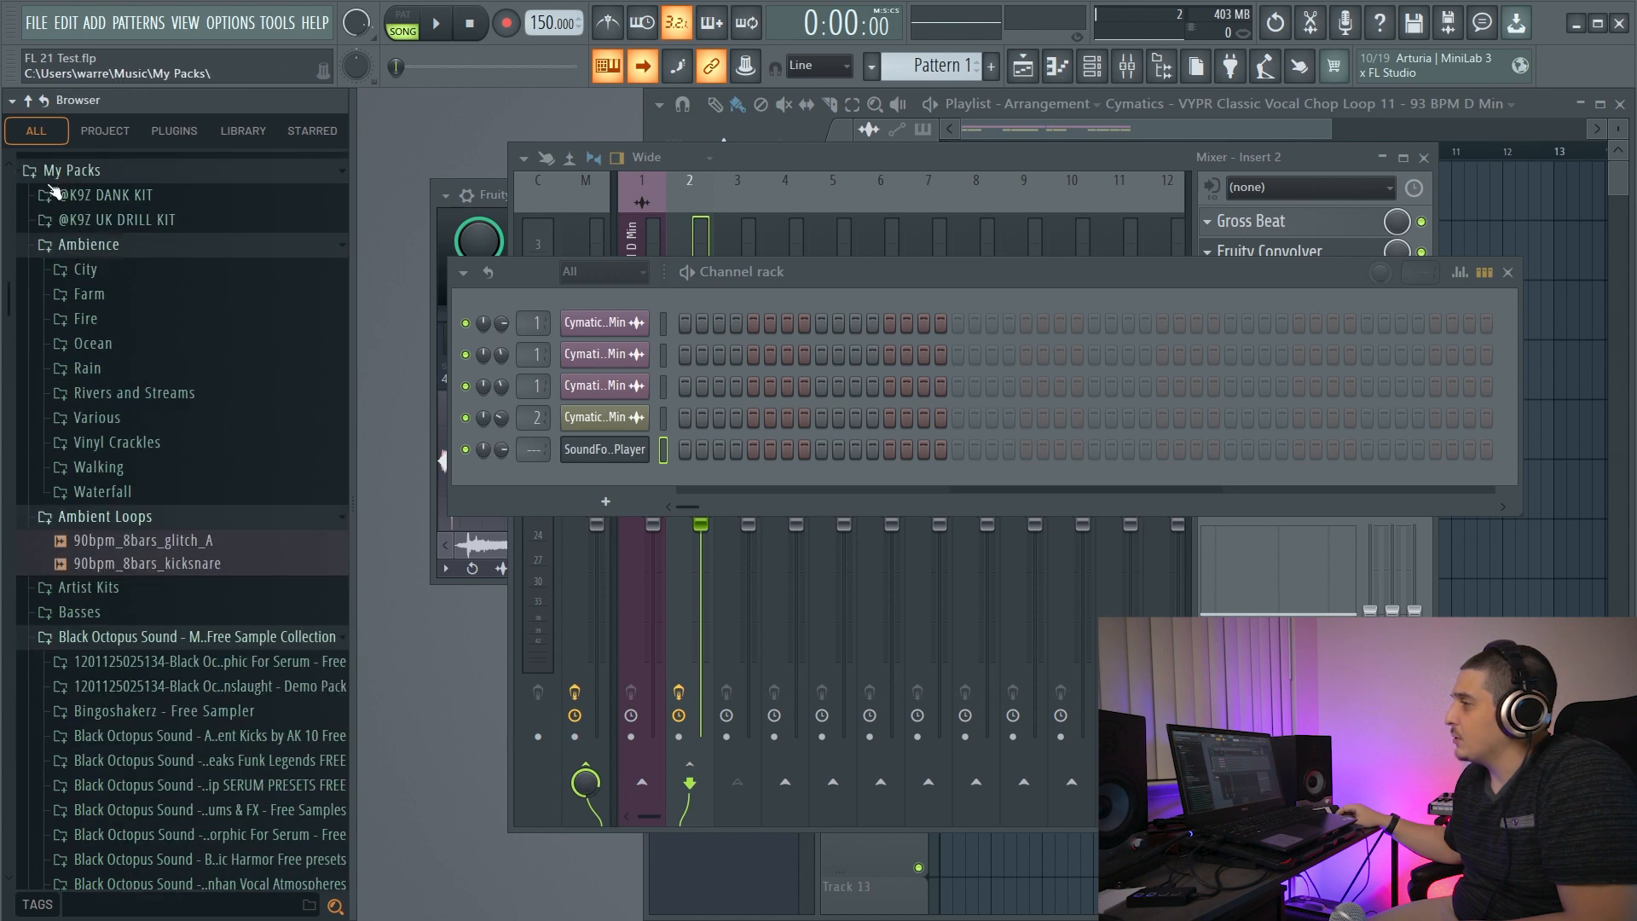
Turn off folder icons for the ALL tab.
right_click(36, 130)
click(109, 256)
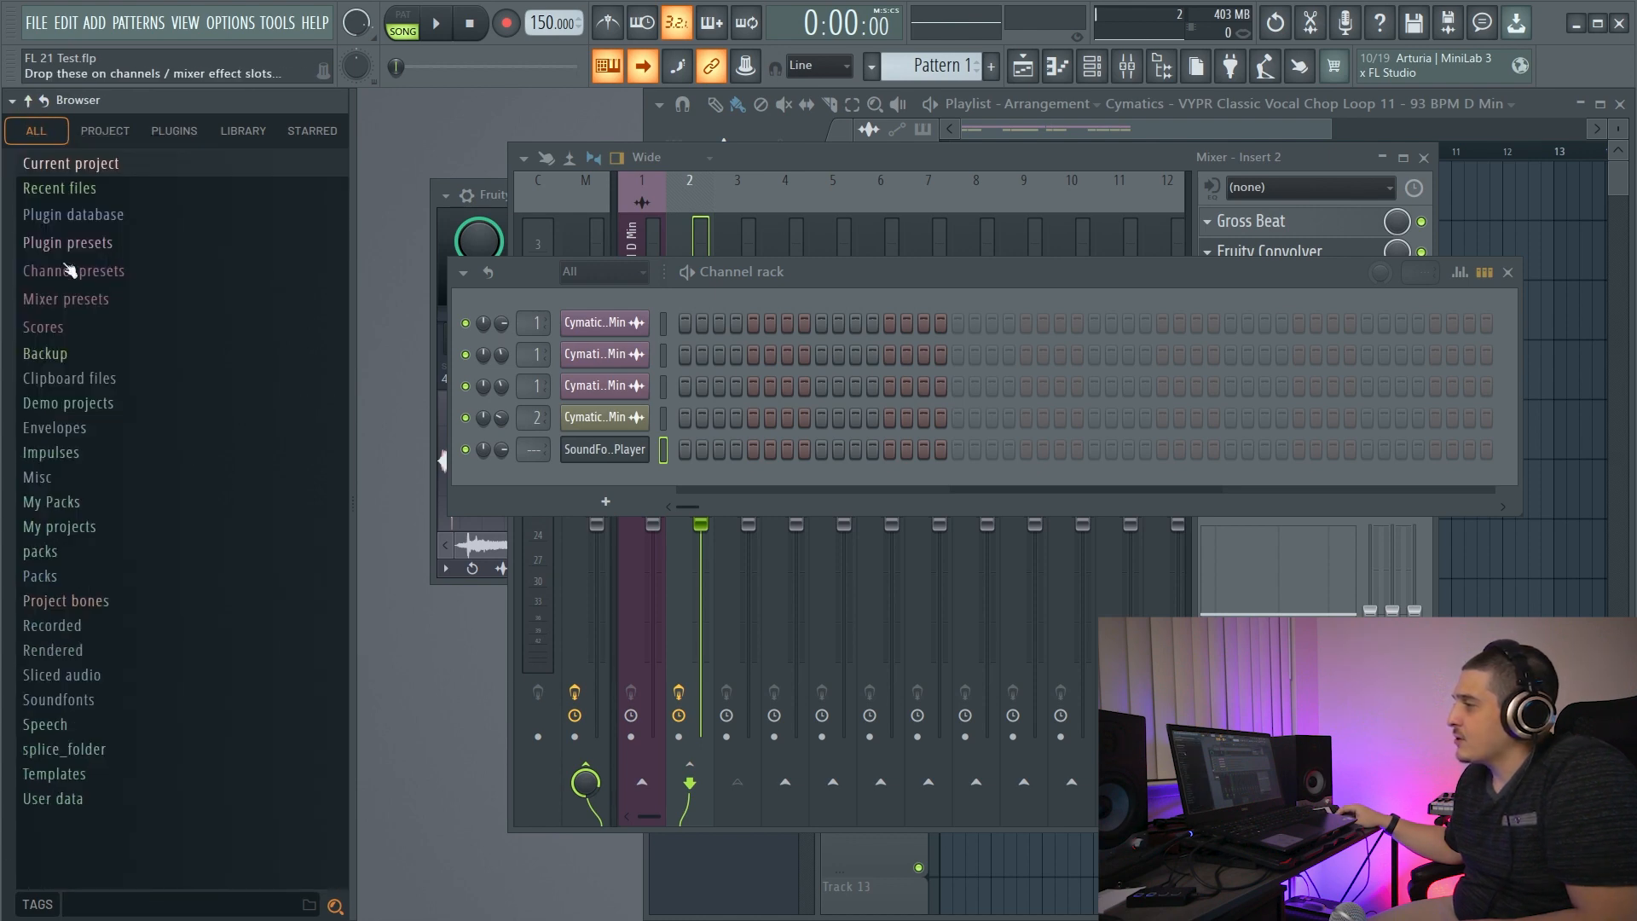
Turn folder icons back on for the ALL tab.
right_click(36, 130)
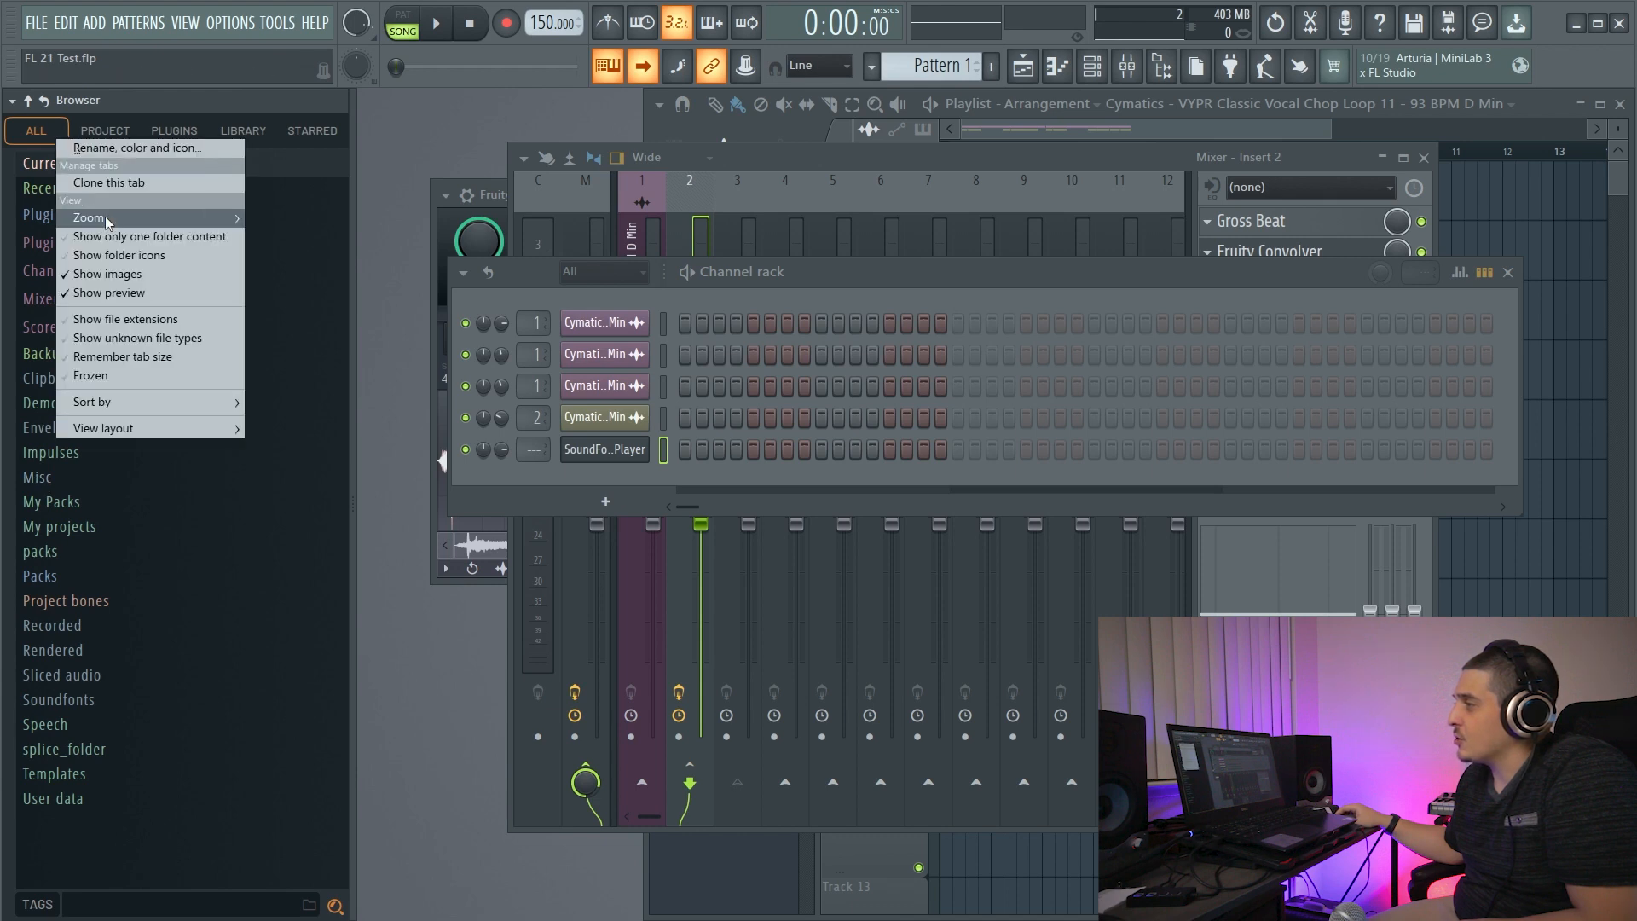
click(109, 254)
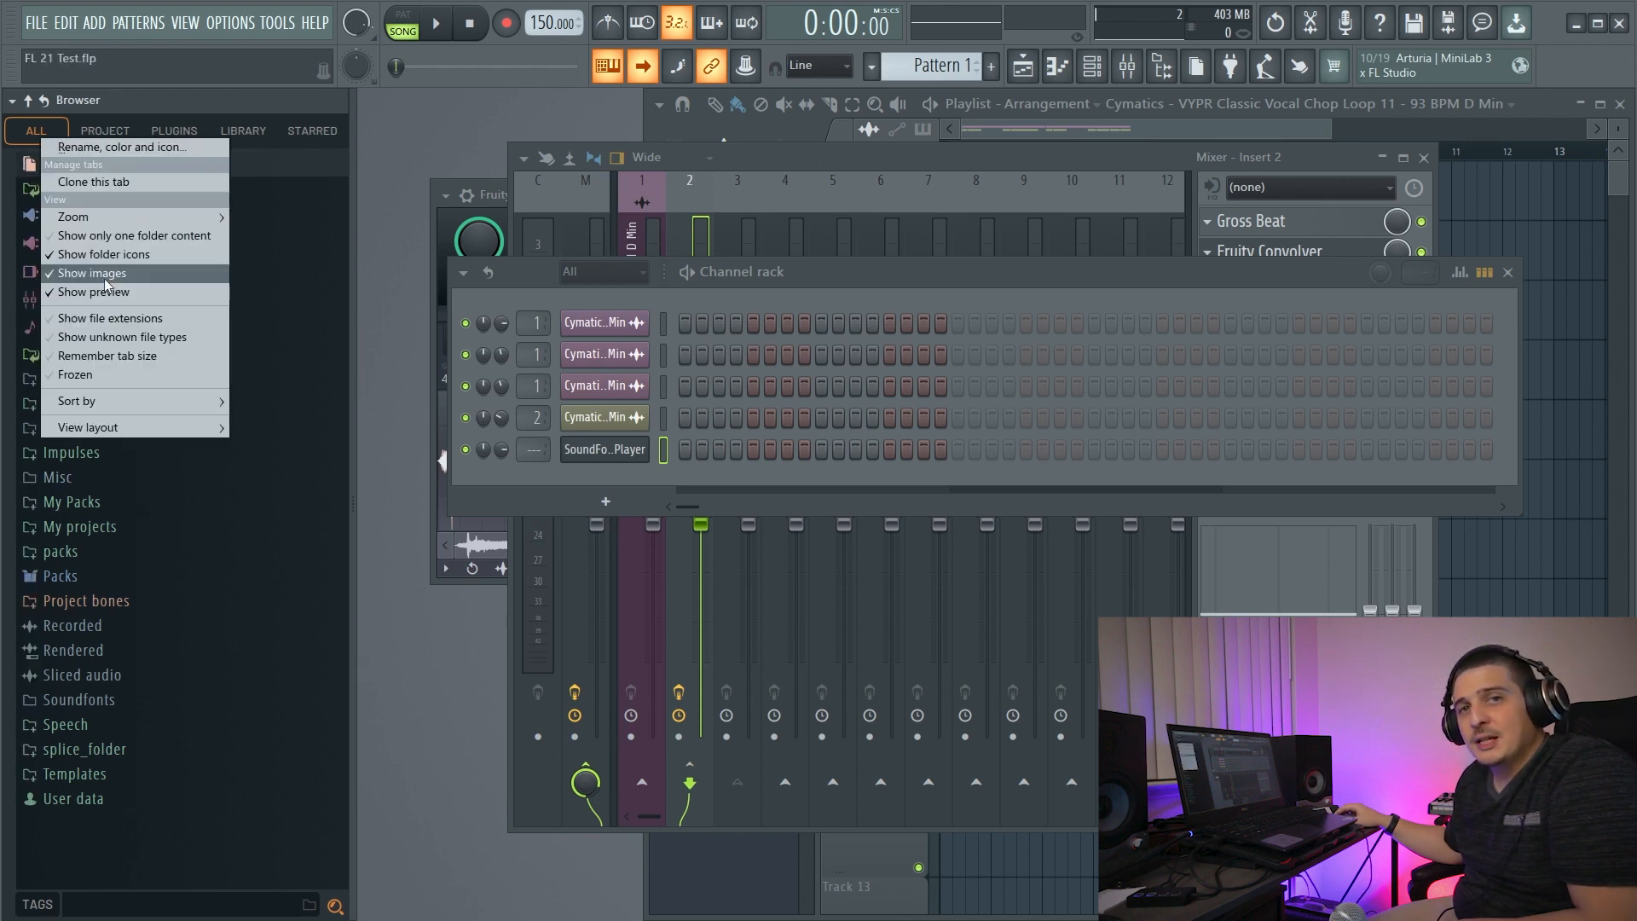
Turn image display off and back on for the PLUGINS tab to compare the plugin listings.
click(174, 130)
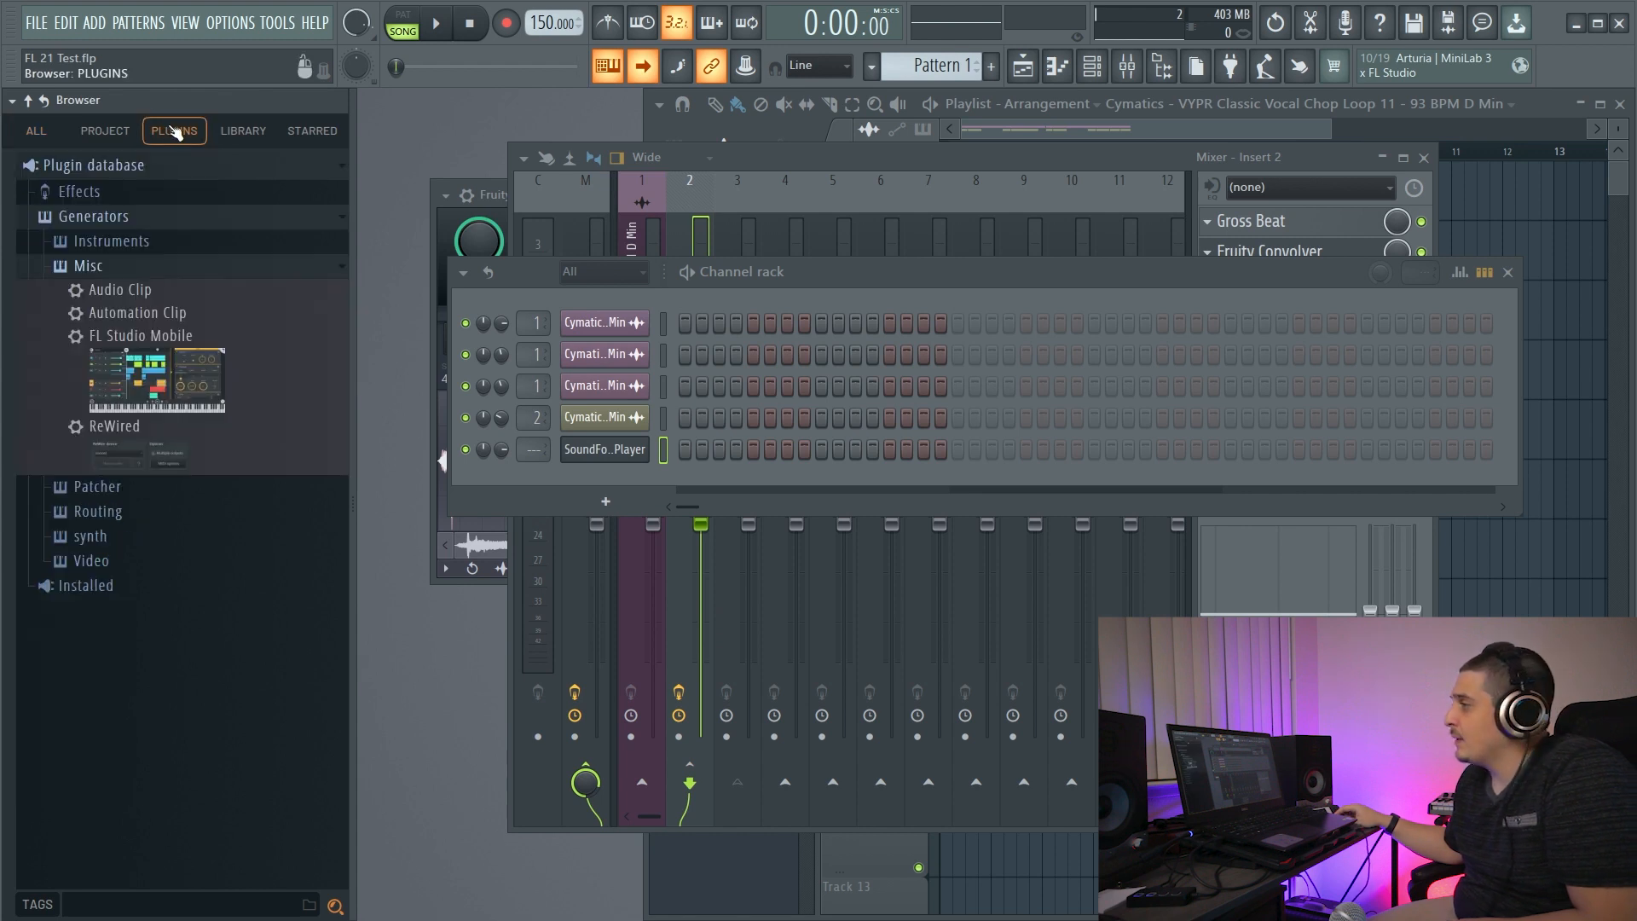
right_click(174, 129)
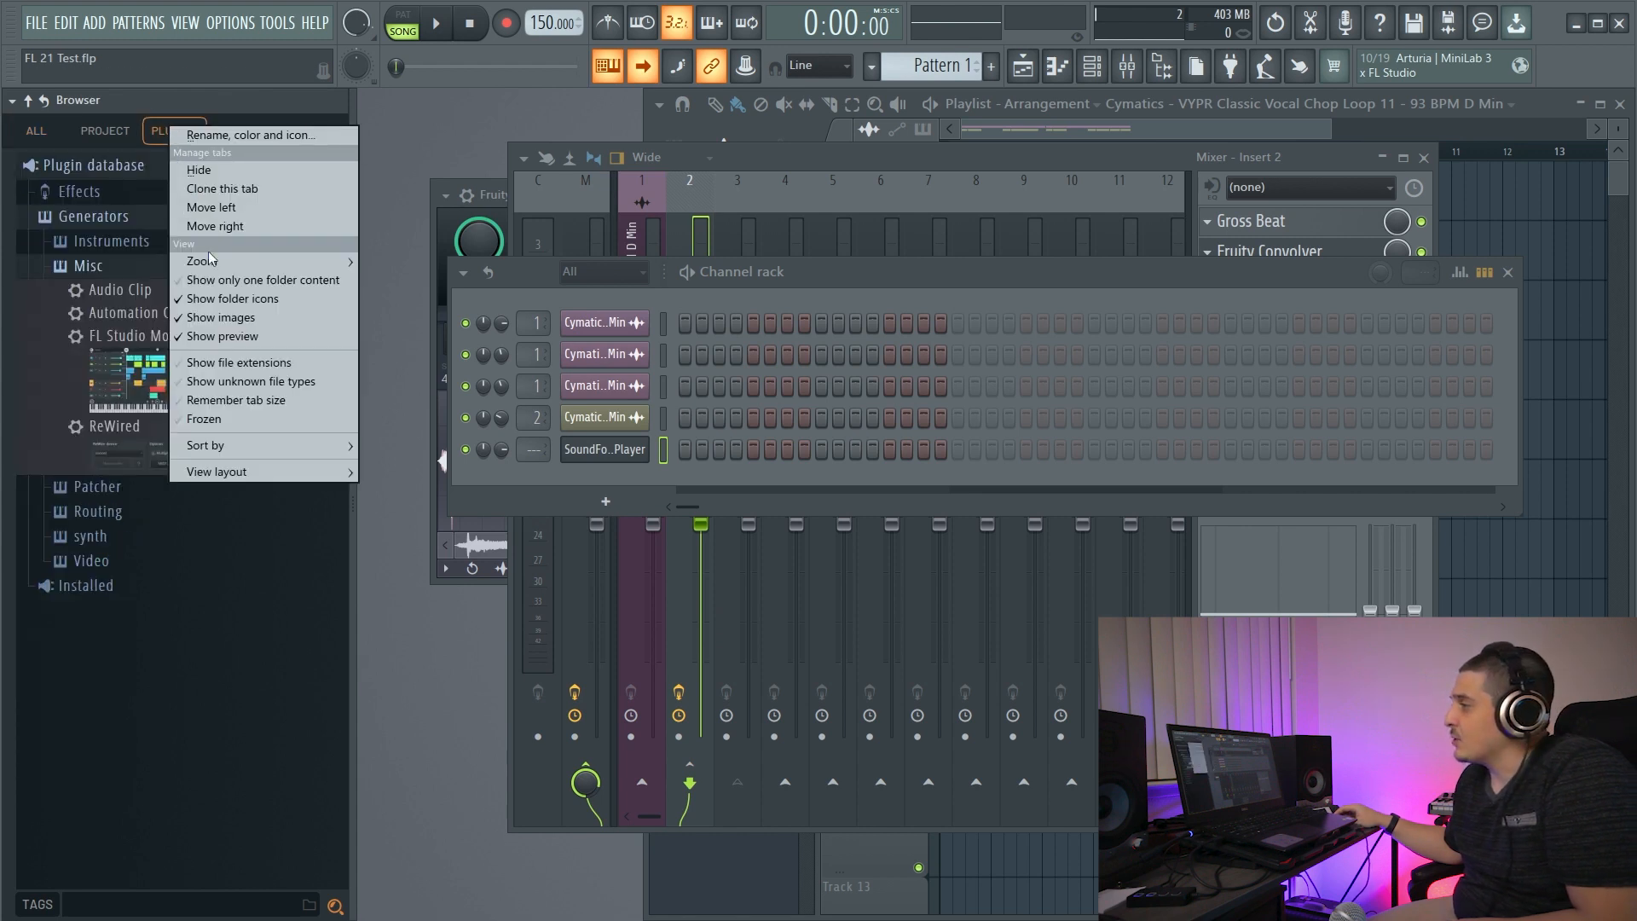
click(237, 317)
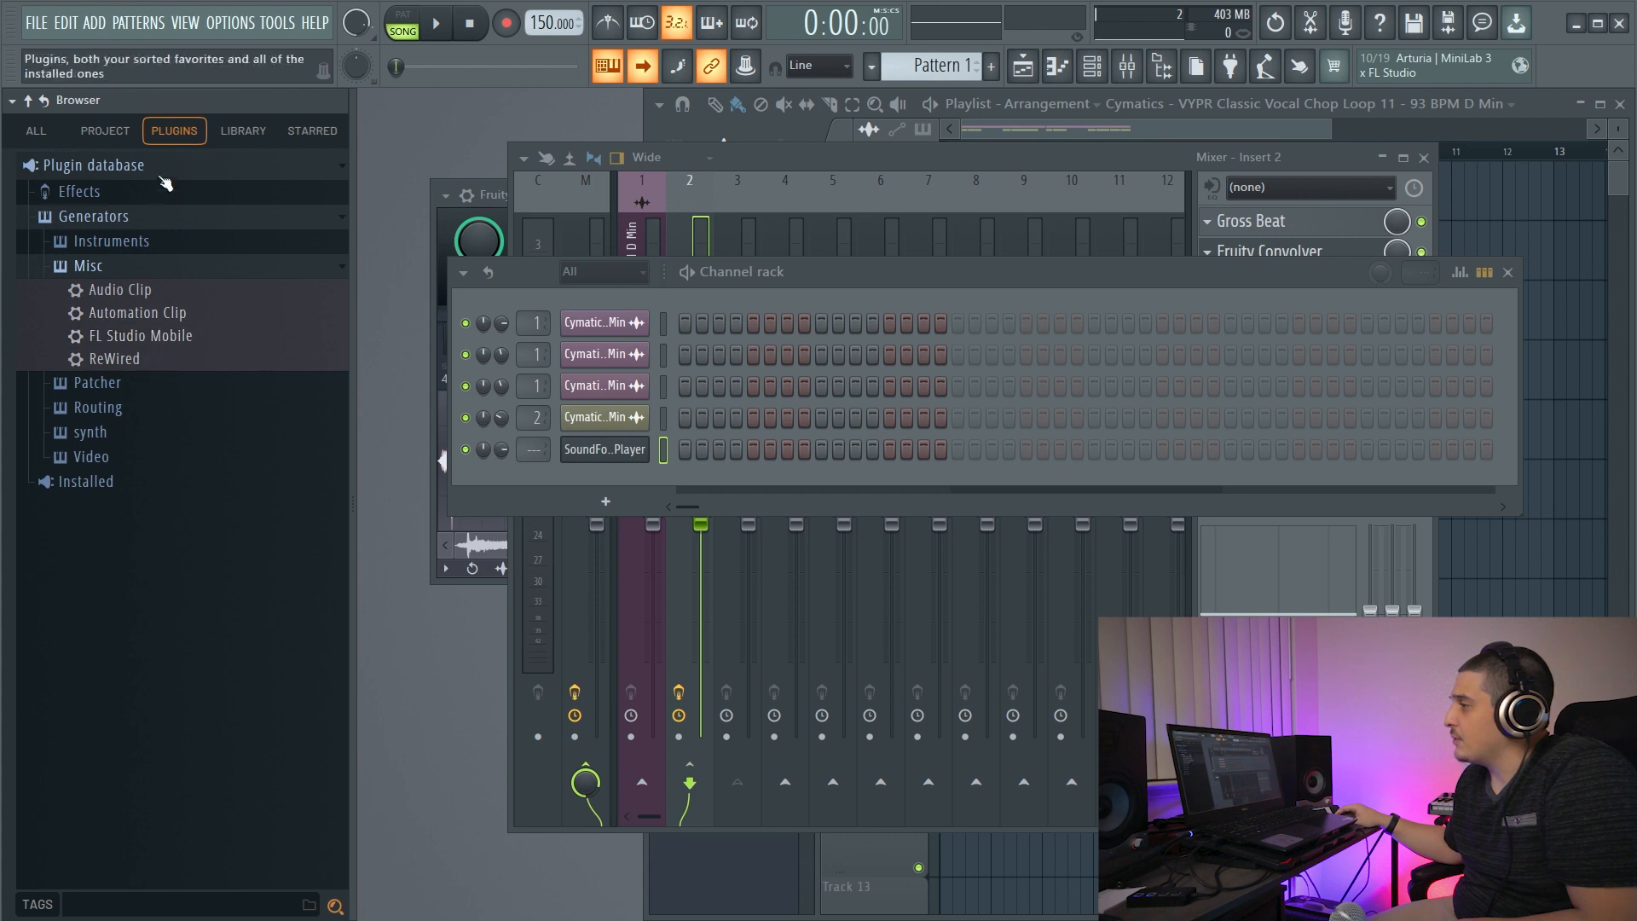
right_click(174, 133)
click(220, 328)
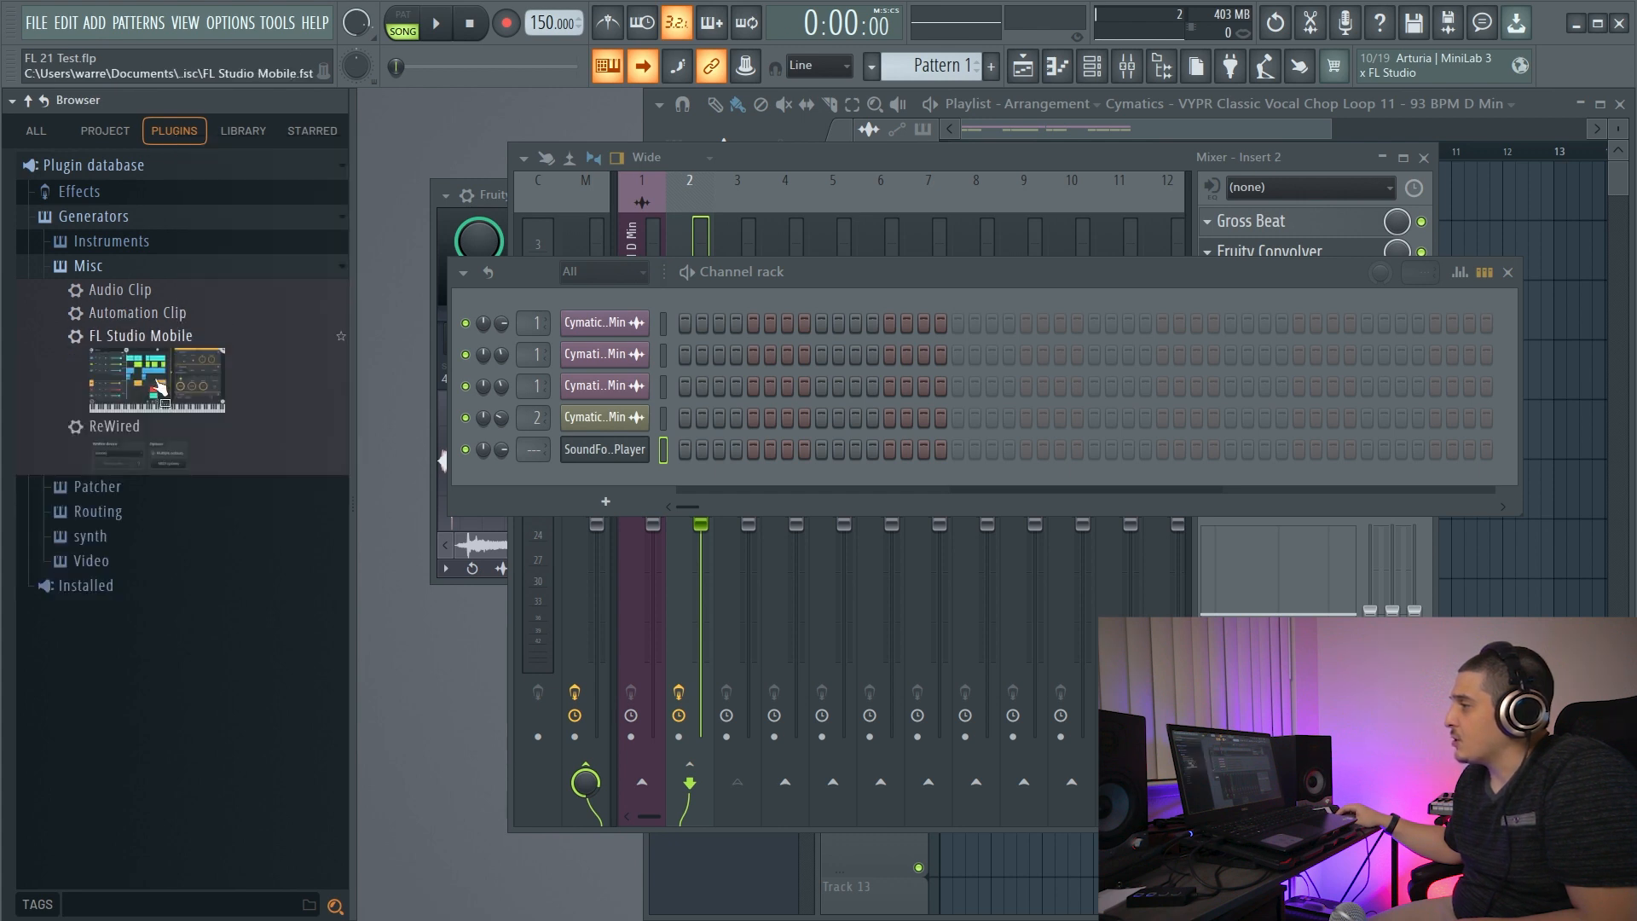
right_click(160, 132)
Return to the ALL tab, search it for clap, and enable the display of file extensions.
click(36, 132)
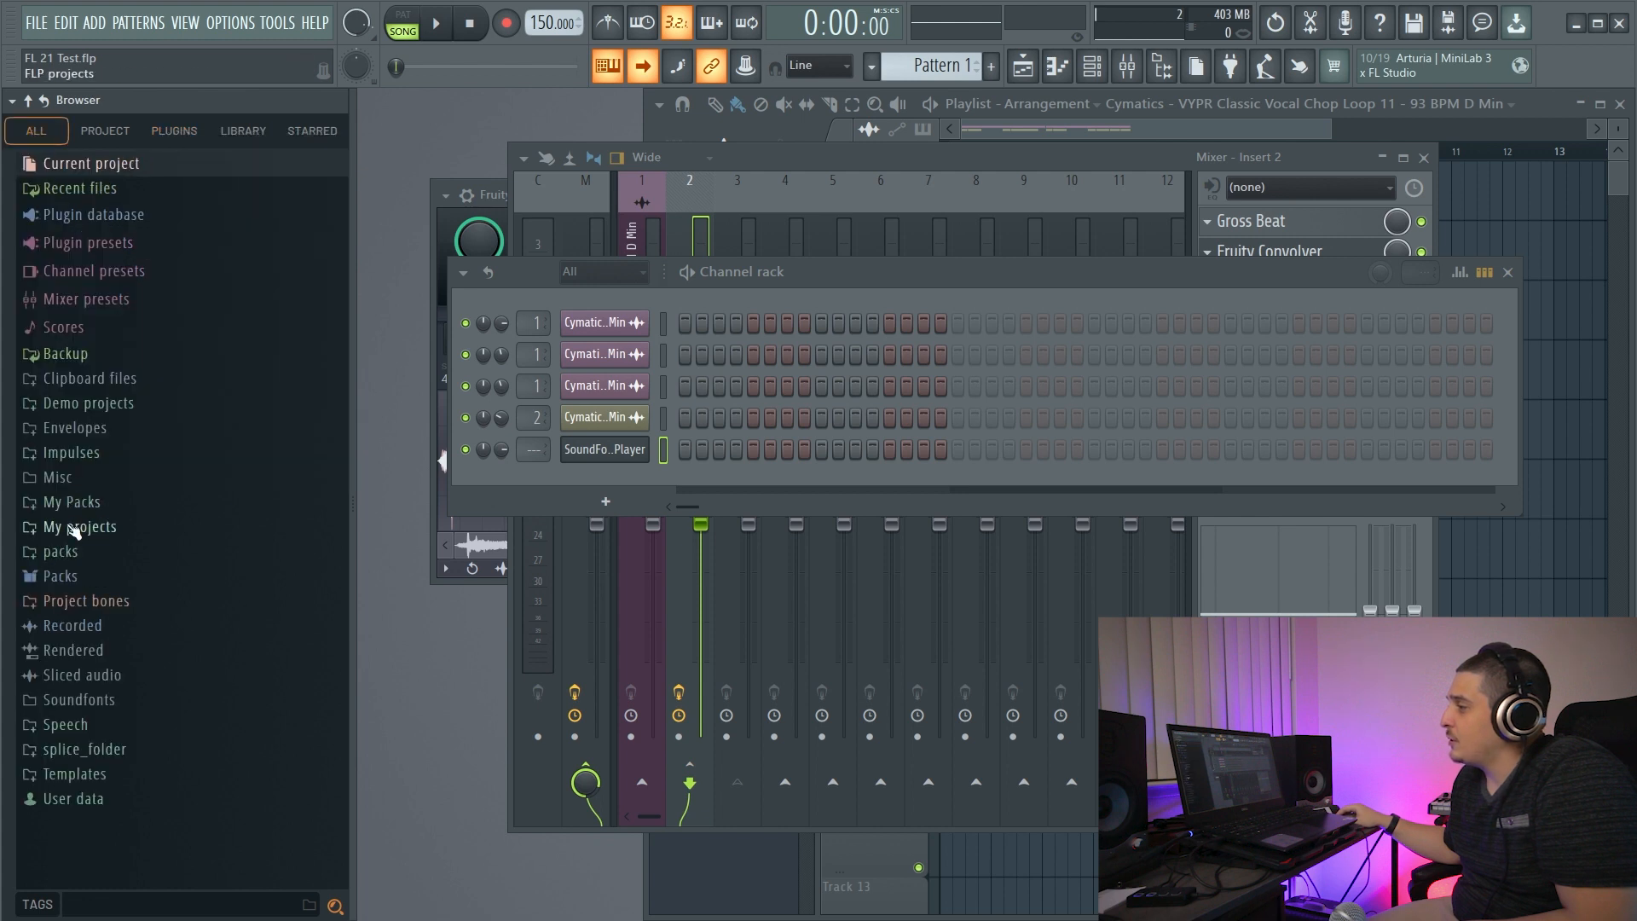
click(61, 577)
click(137, 902)
text(clap)
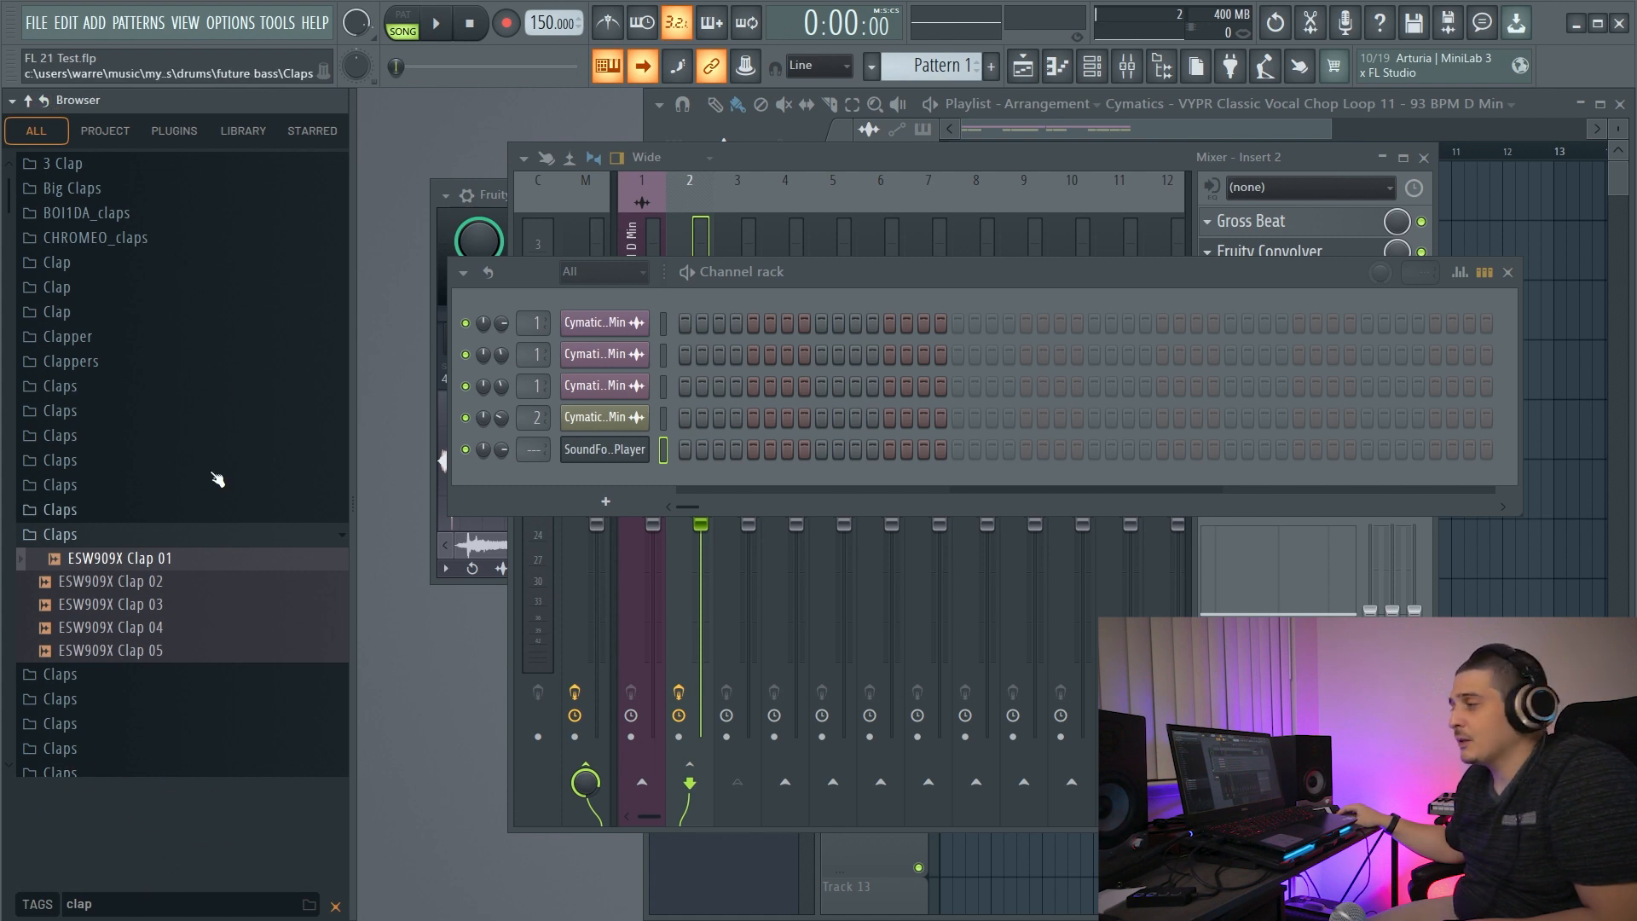
right_click(34, 134)
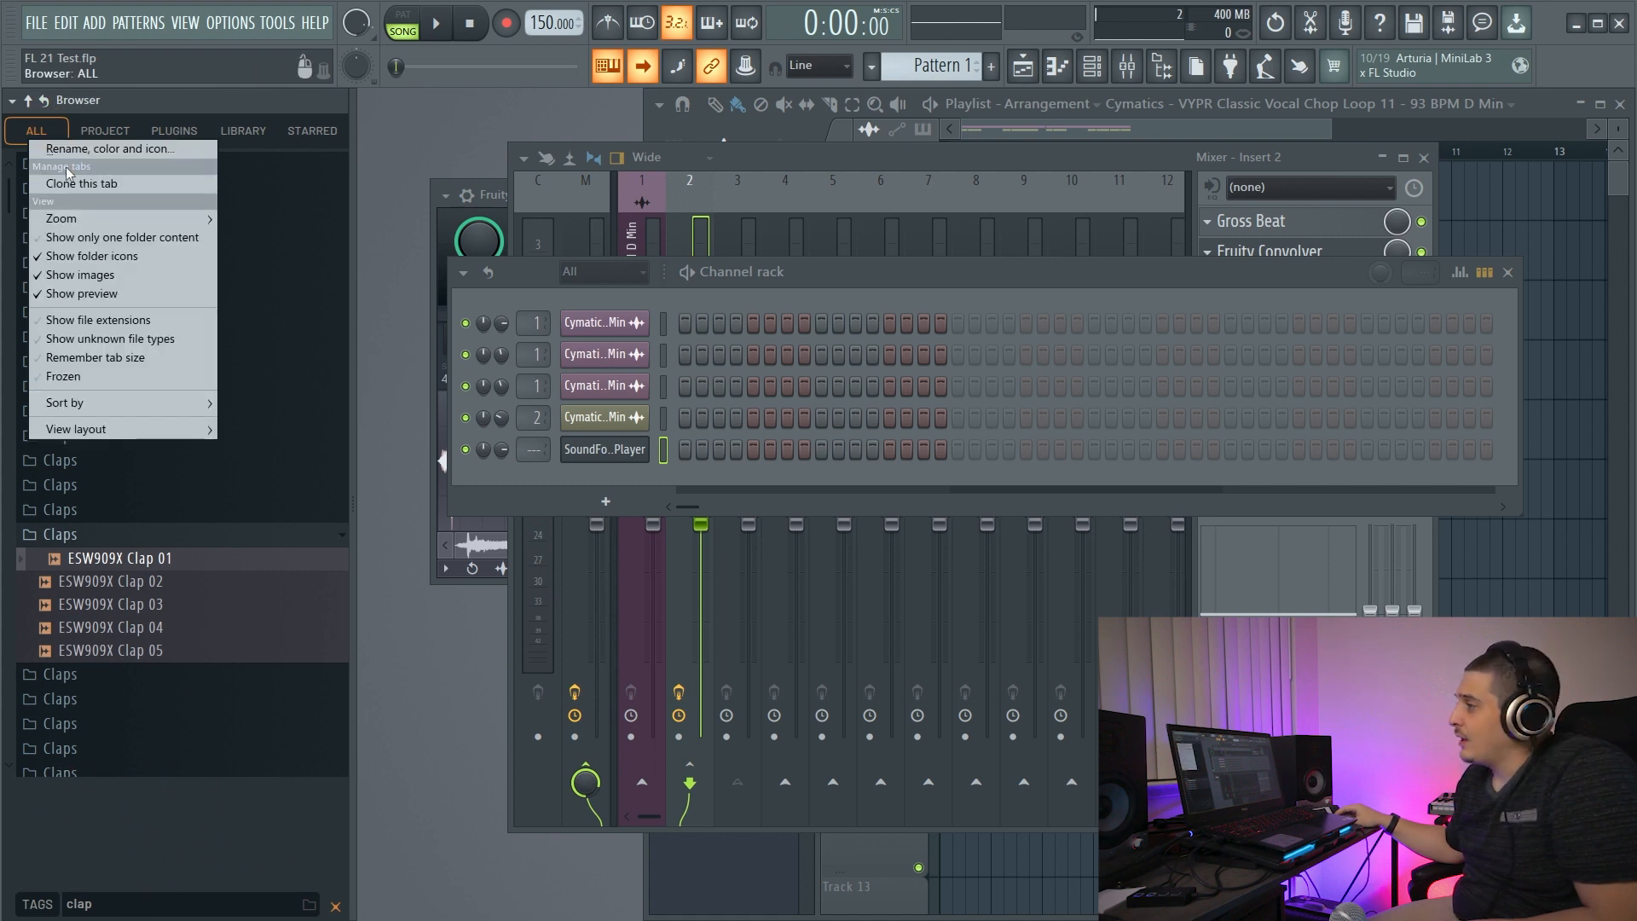
click(123, 325)
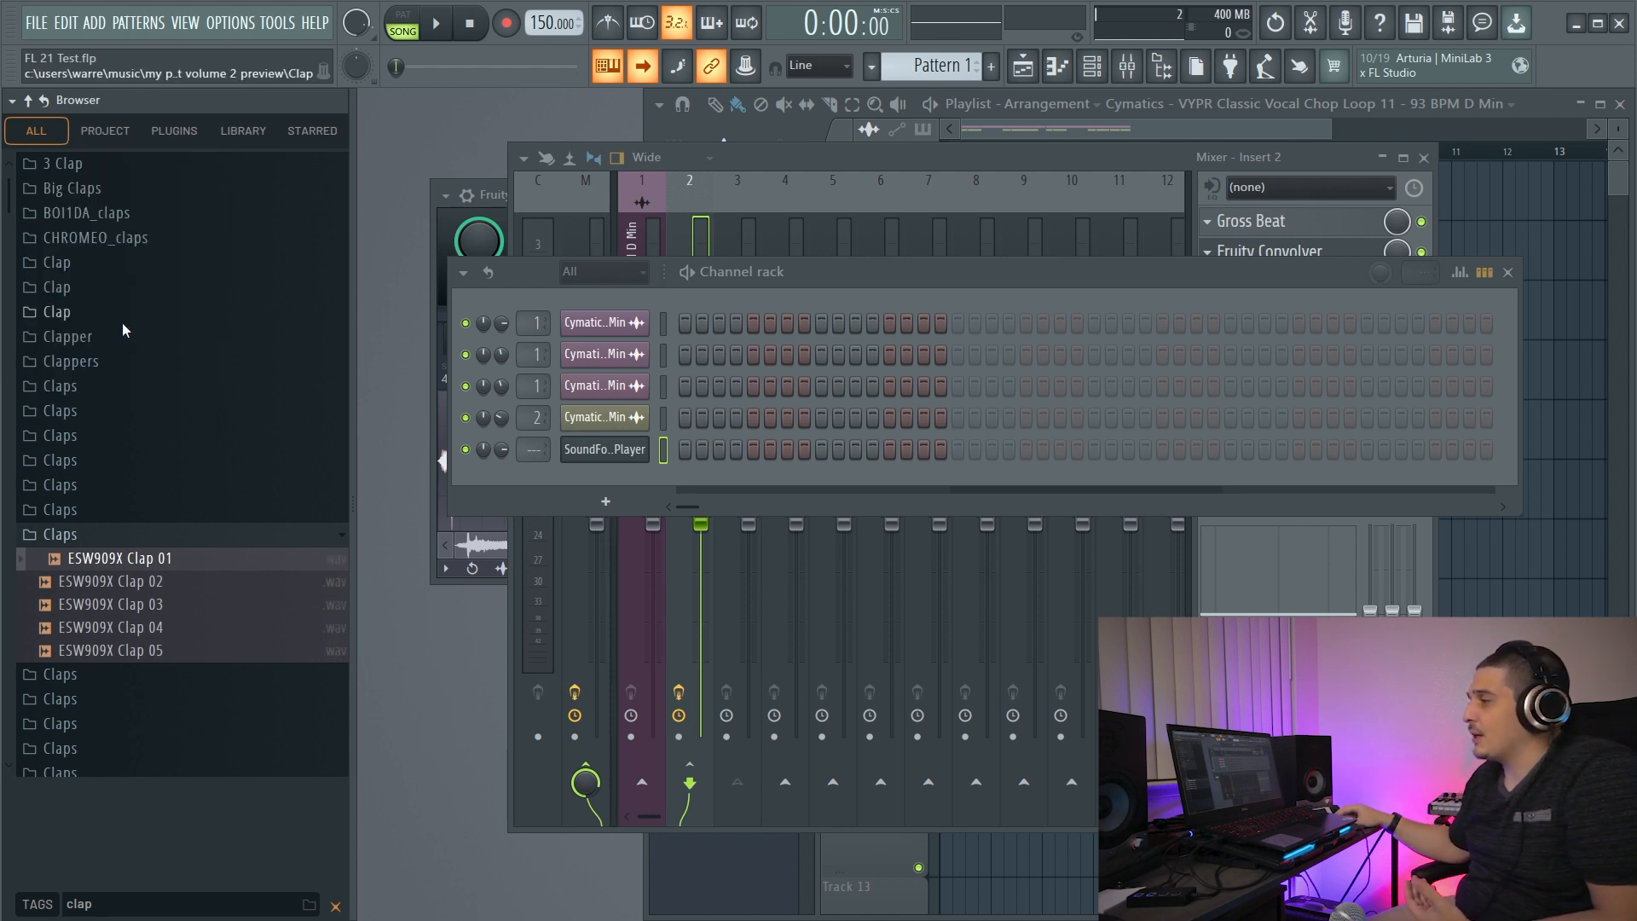
Enable Frozen for the ALL tab and test it by opening the Risers folder in Packs and revisiting the tab.
right_click(34, 132)
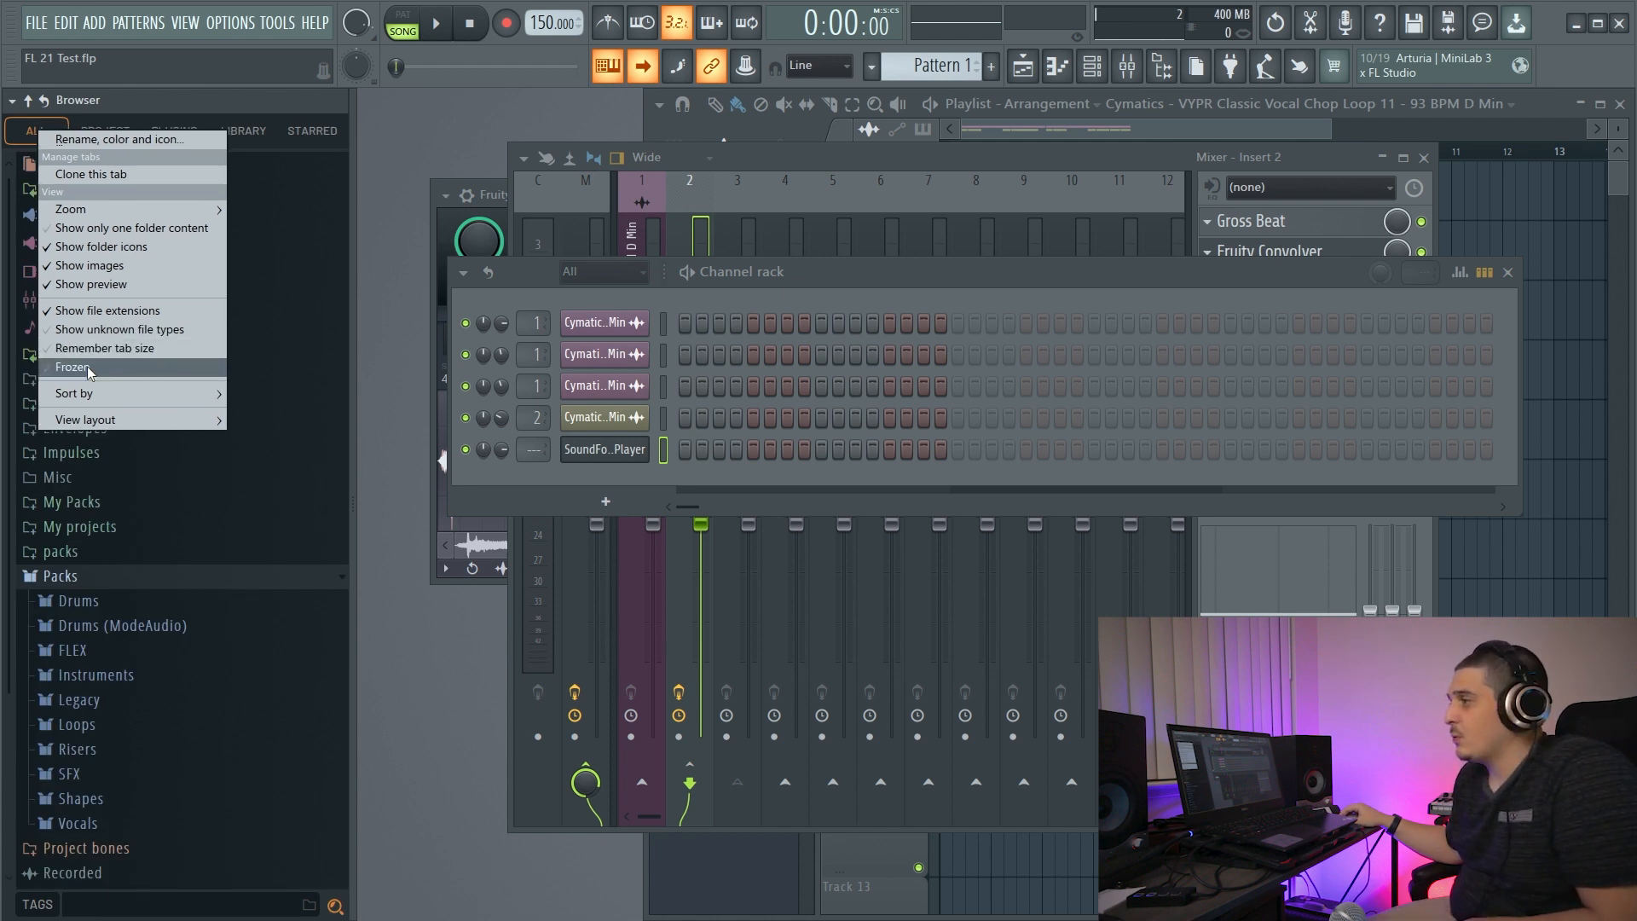
click(87, 366)
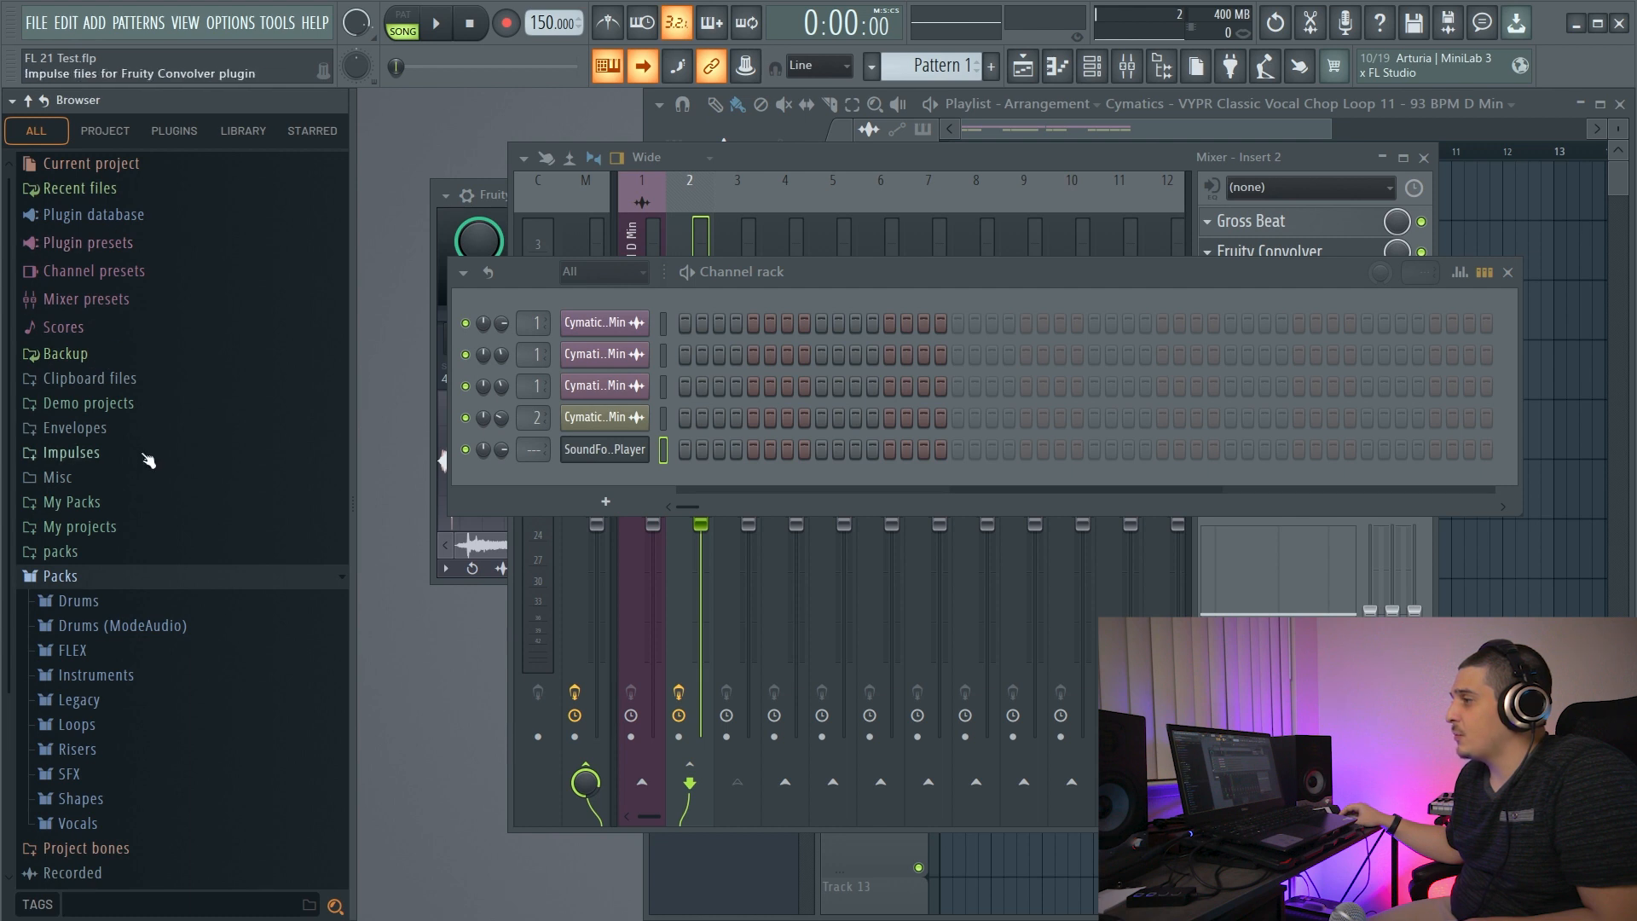
click(59, 576)
click(60, 576)
click(76, 749)
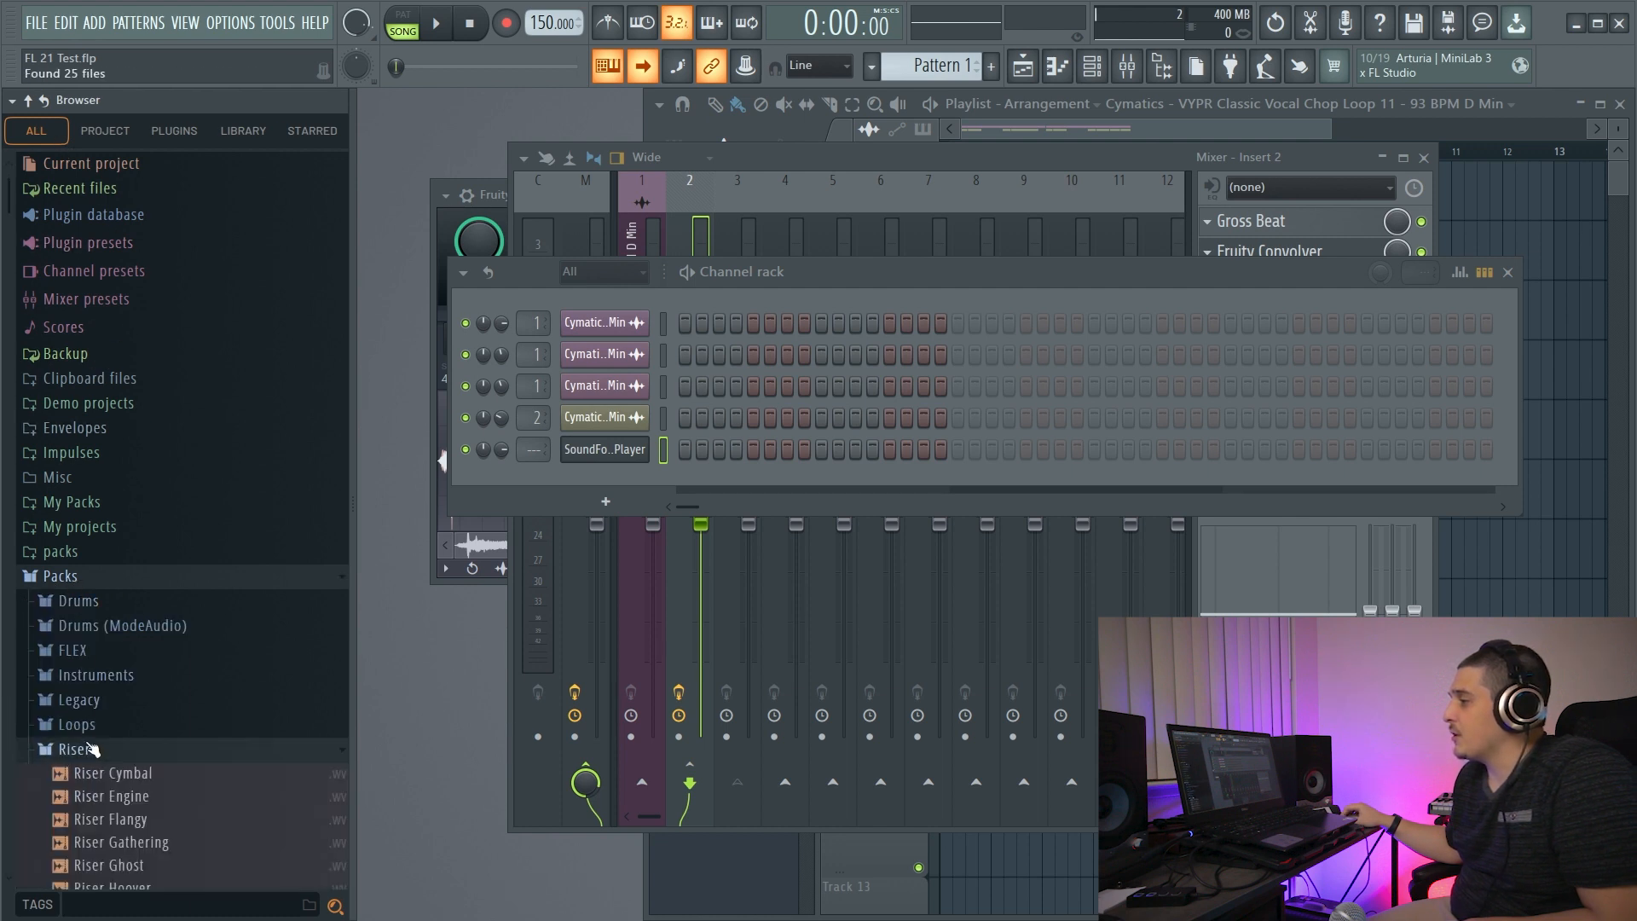
click(94, 163)
click(94, 162)
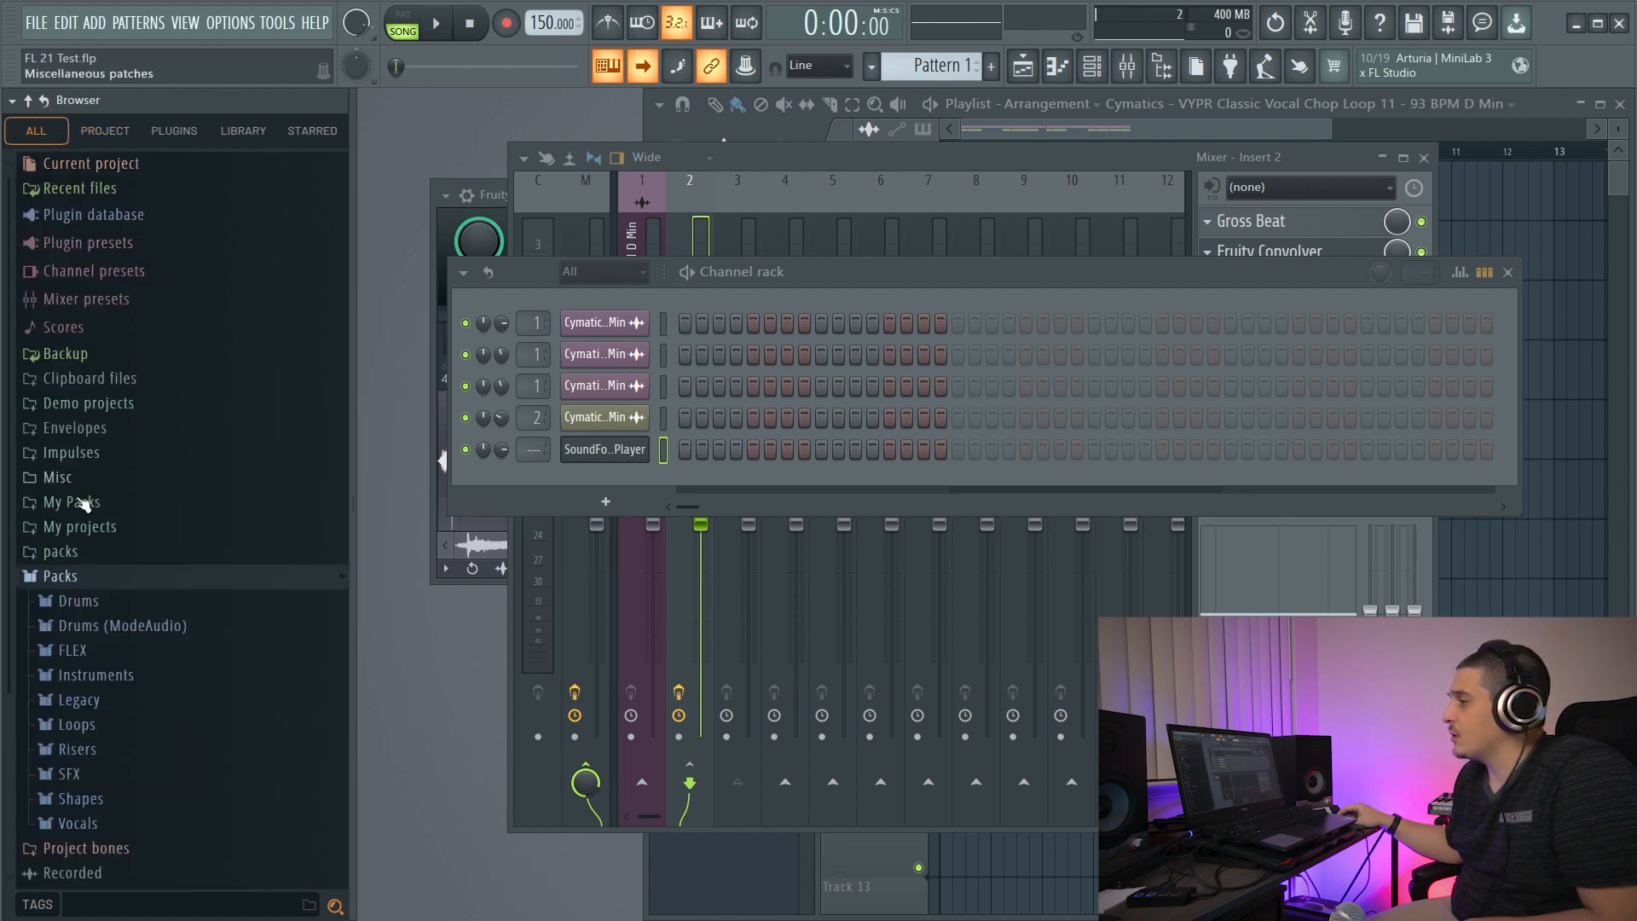
Expand Legacy, FLEX and Drums subfolders in Packs, and switch to the PROJECT tab and back to test the frozen state.
click(78, 699)
click(92, 798)
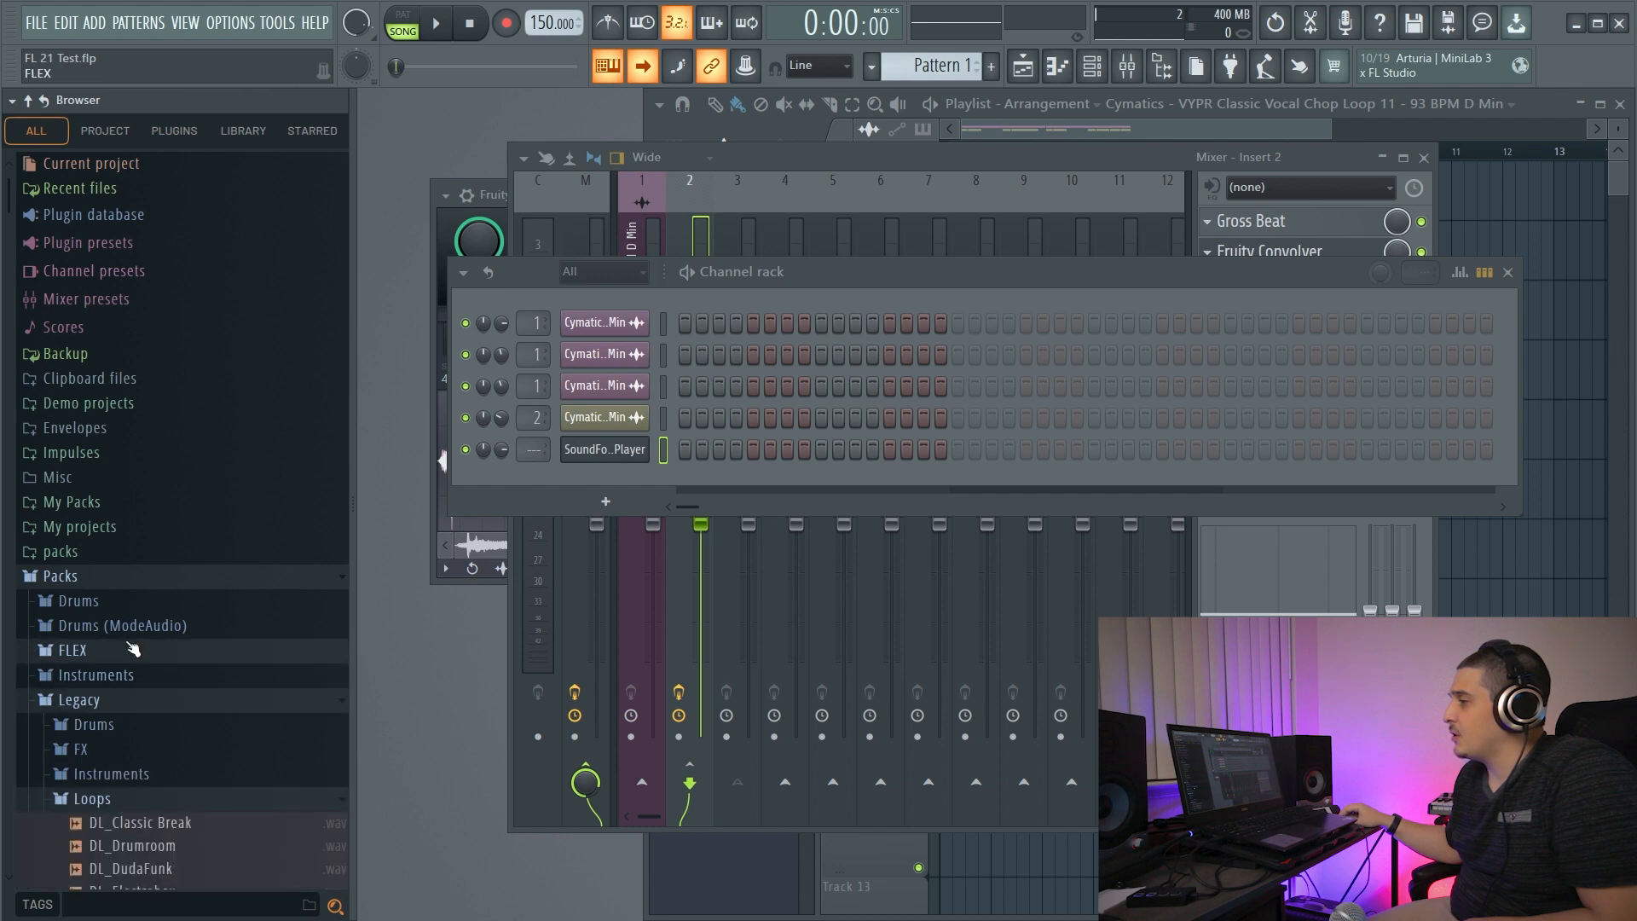
click(72, 650)
click(158, 611)
click(94, 548)
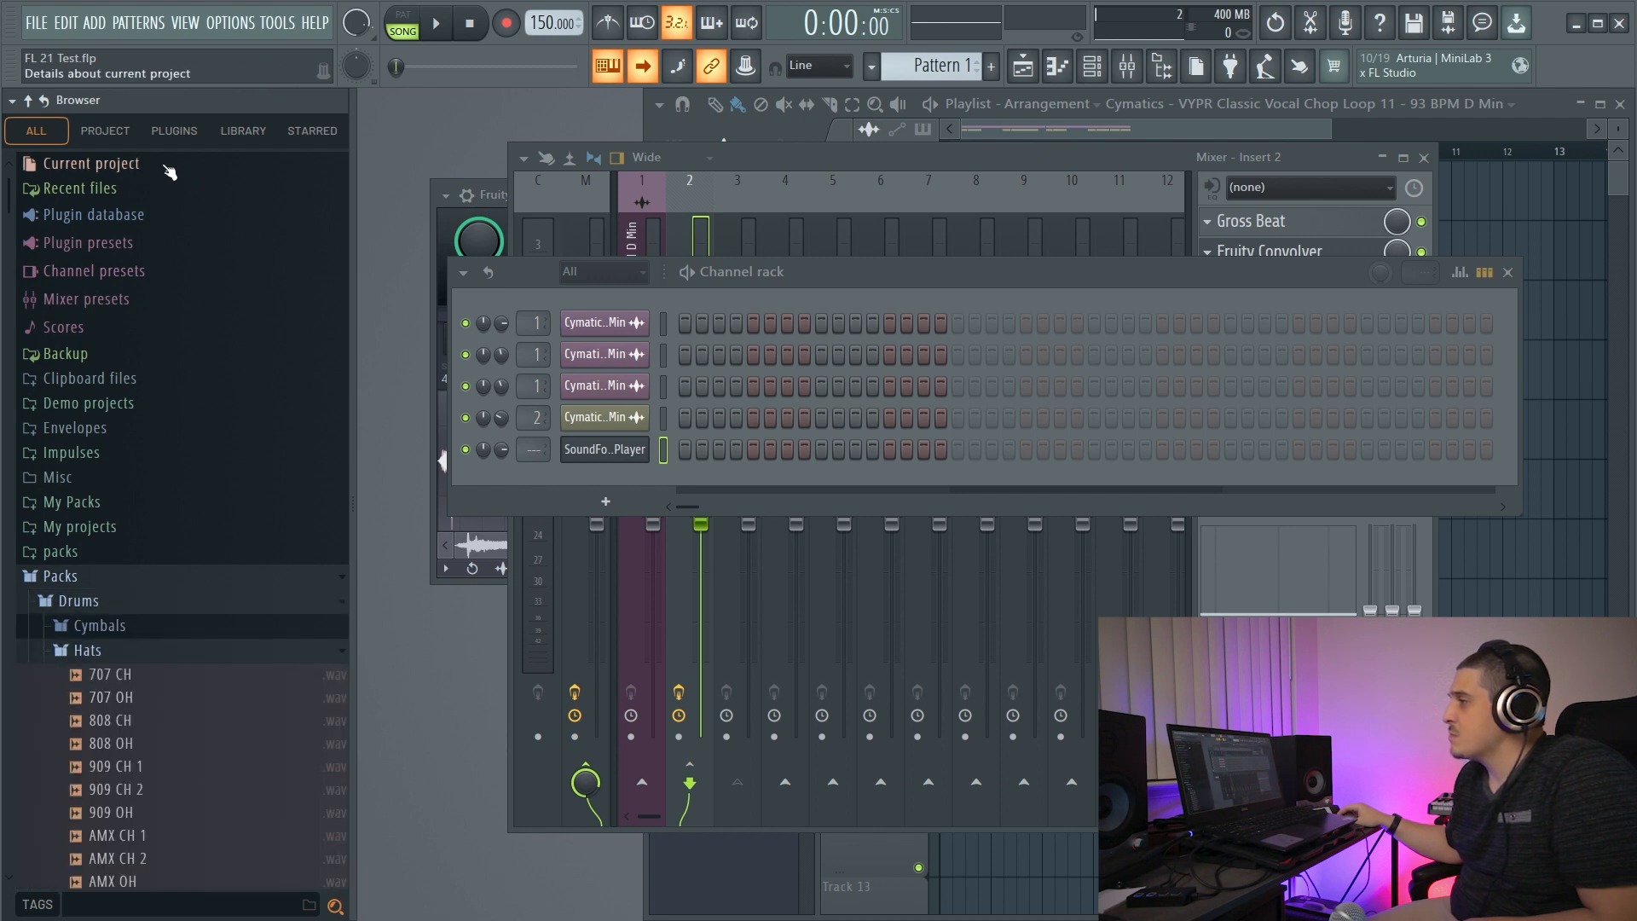
click(106, 133)
click(36, 130)
scroll(153, 444, down, 2)
scroll(154, 443, up, 2)
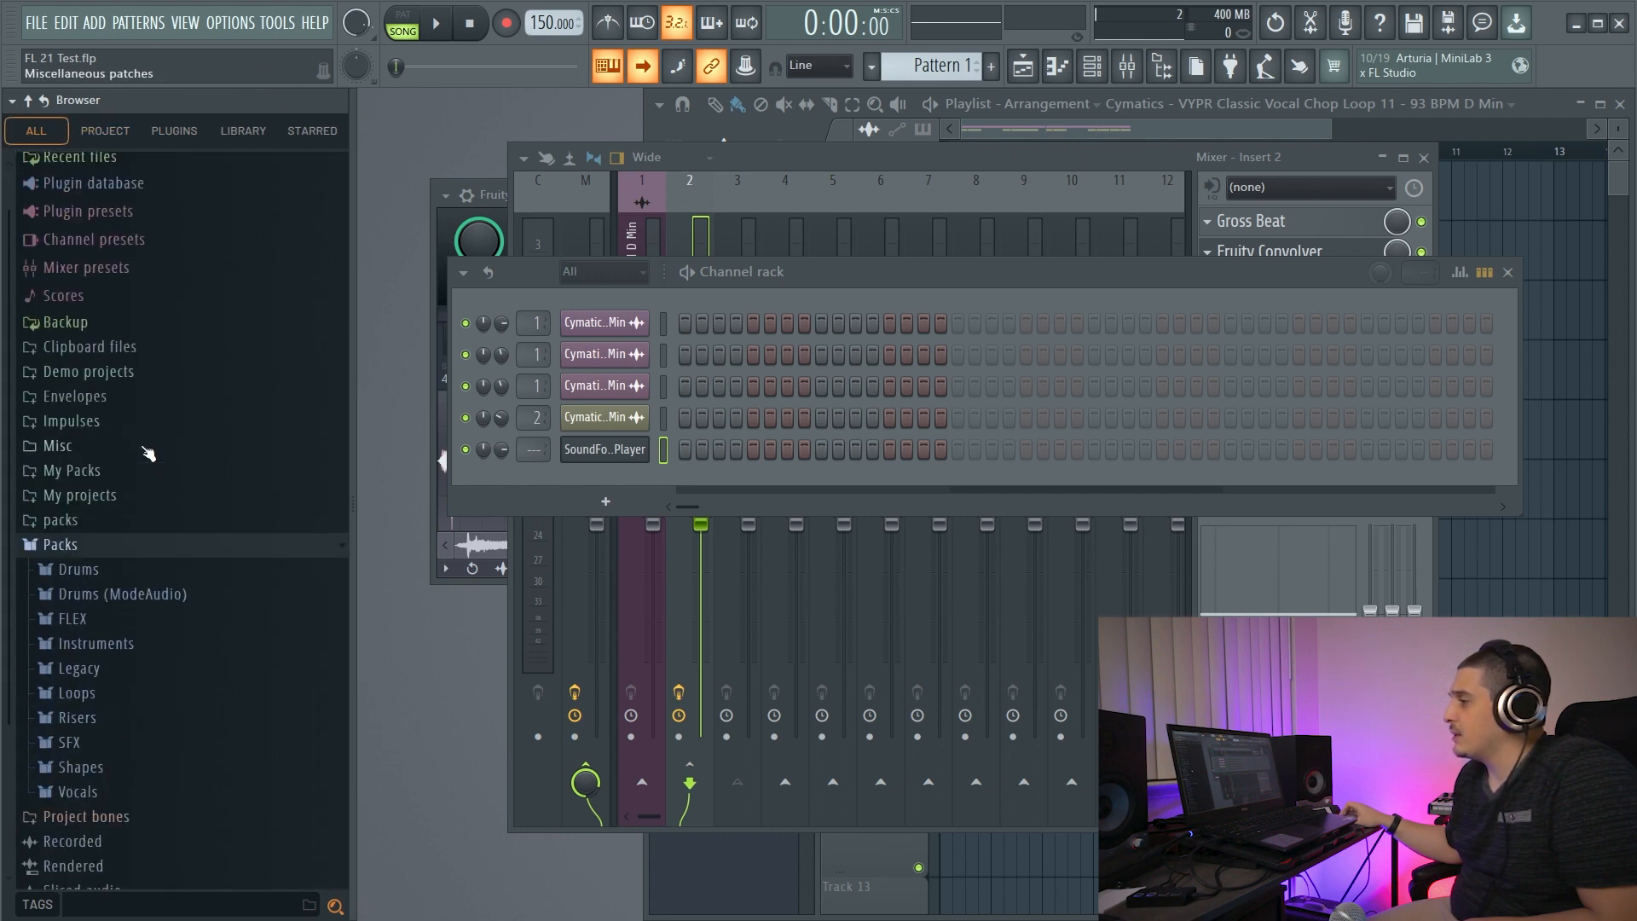
Disable Frozen for the ALL tab and expand the Legacy Drums and FLEX Packs folders.
right_click(48, 134)
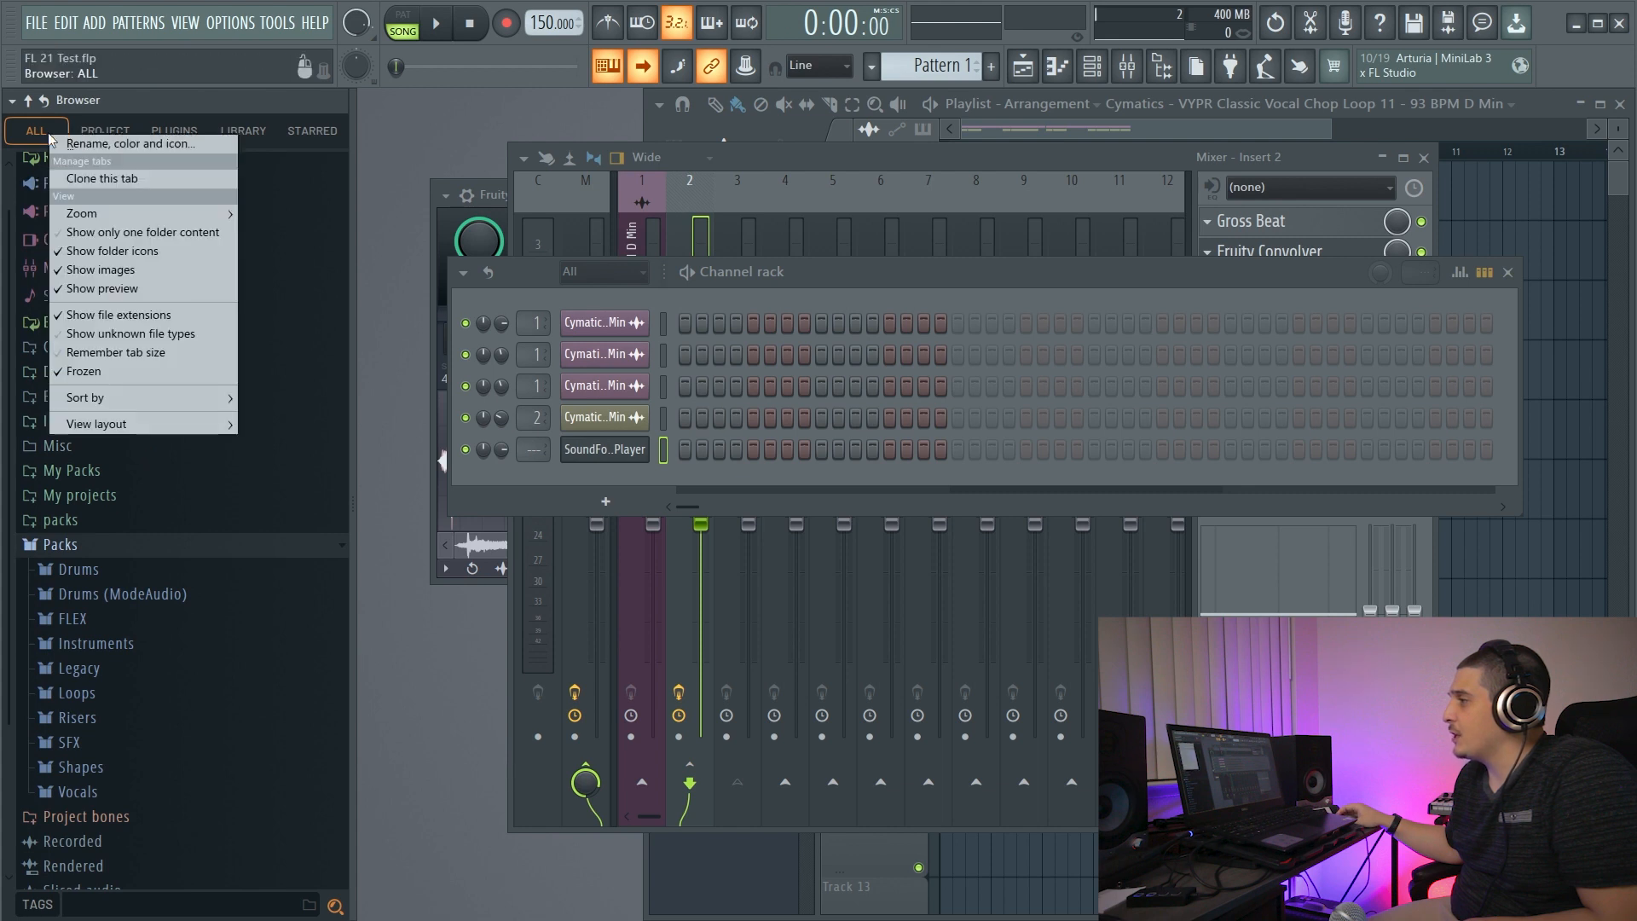
click(124, 372)
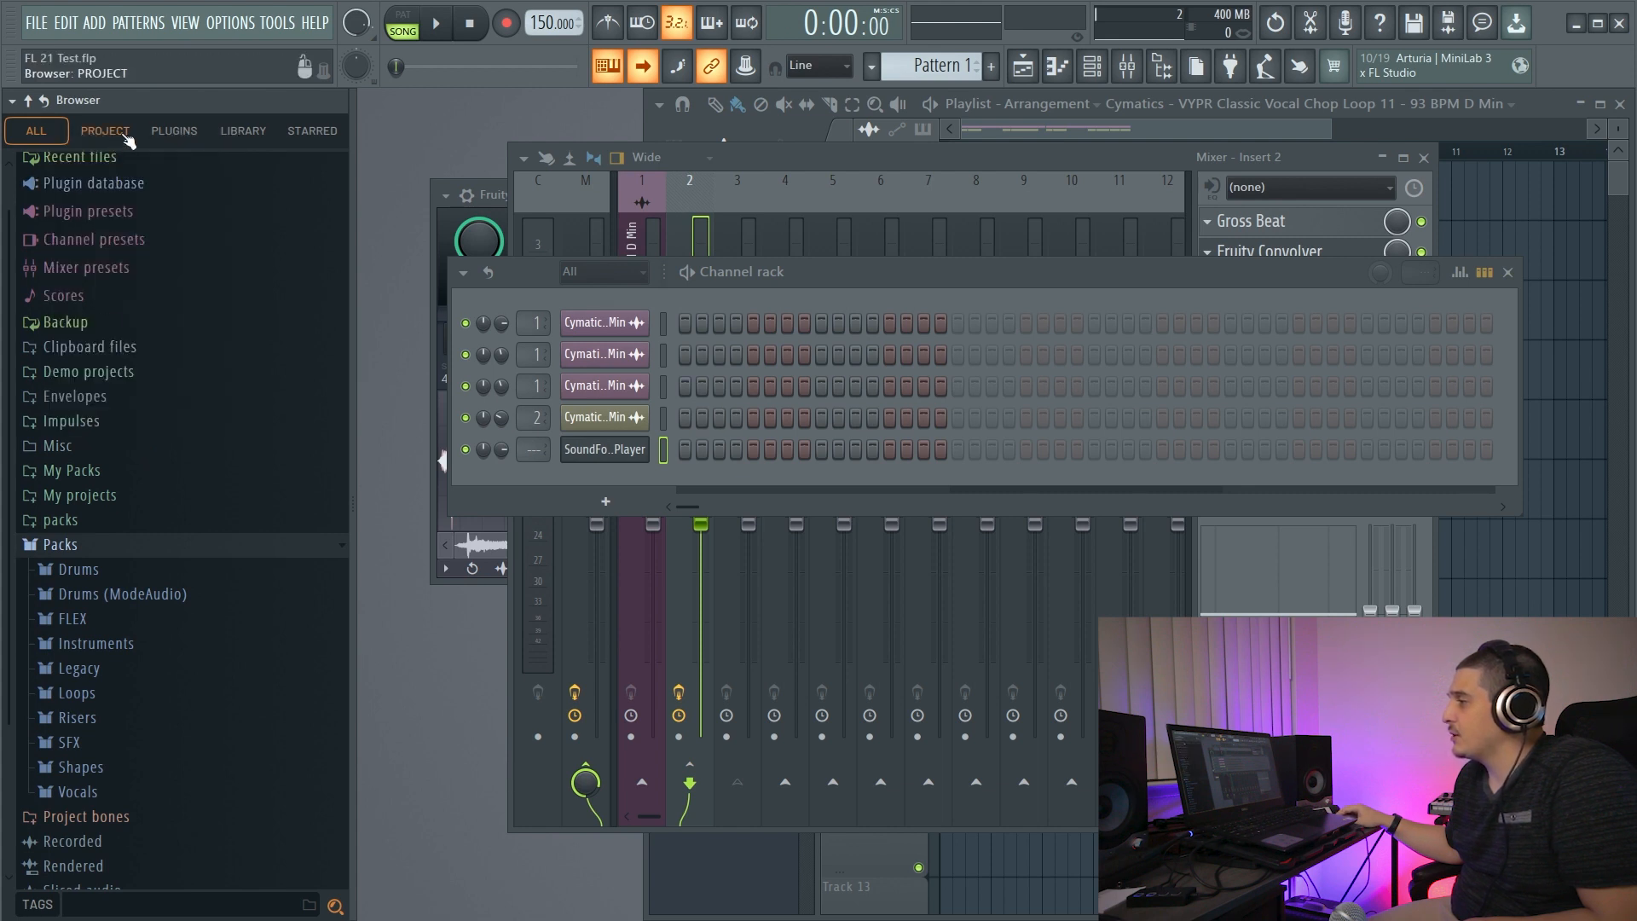
right_click(36, 133)
click(33, 132)
click(113, 668)
click(116, 621)
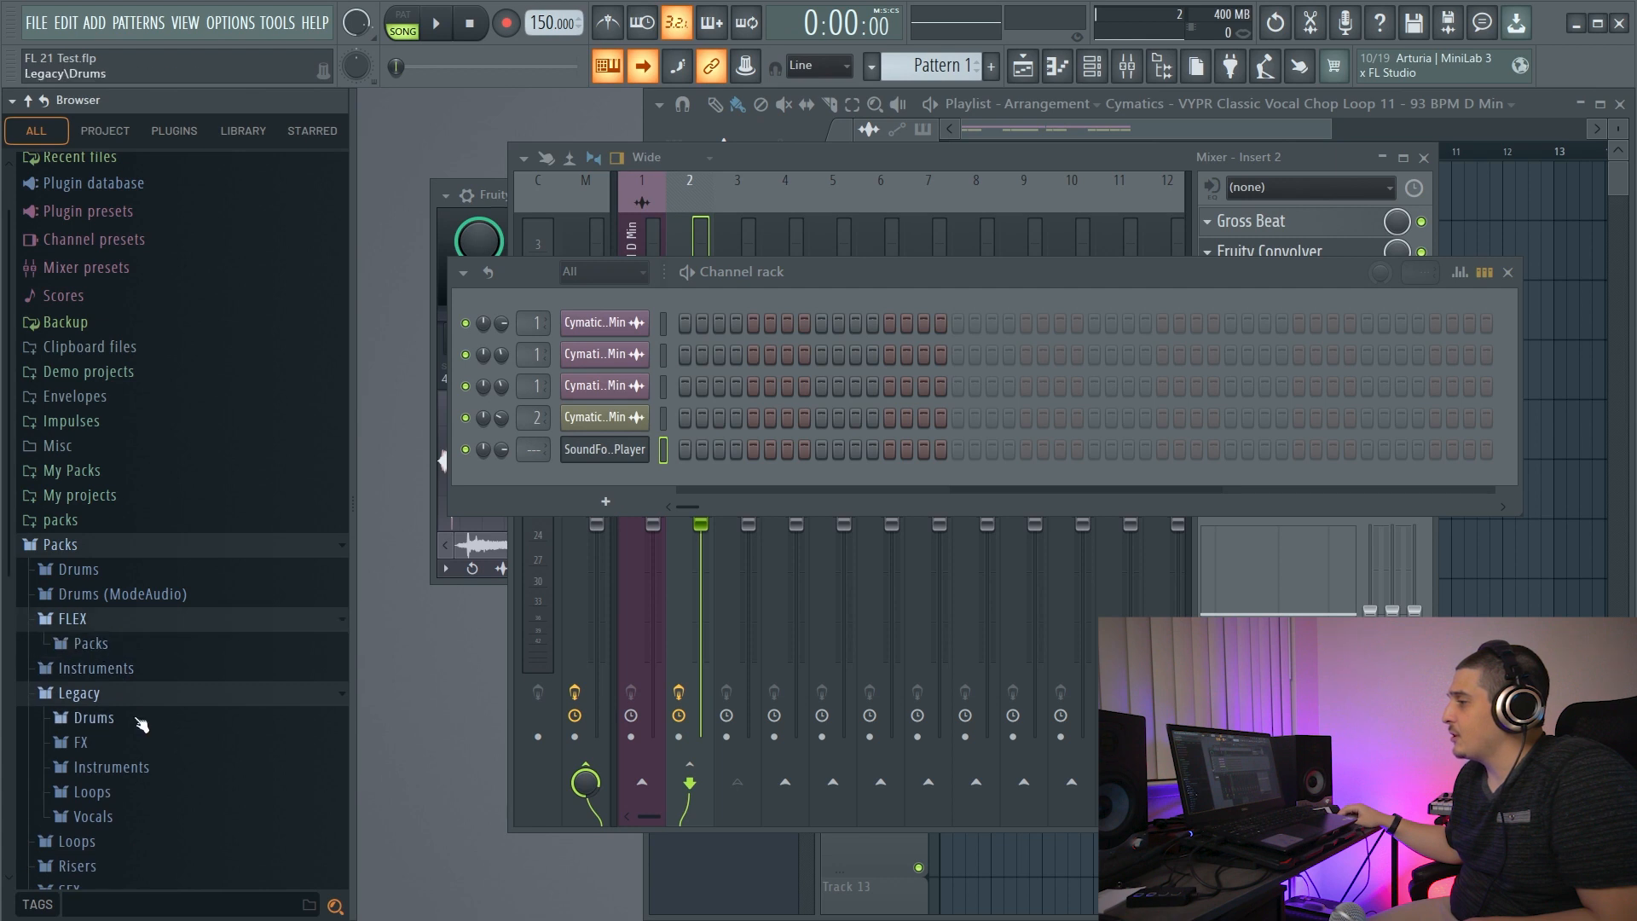
click(140, 724)
click(102, 643)
Switch to the PROJECT tab and back to ALL, and collapse the whole folder structure.
right_click(38, 131)
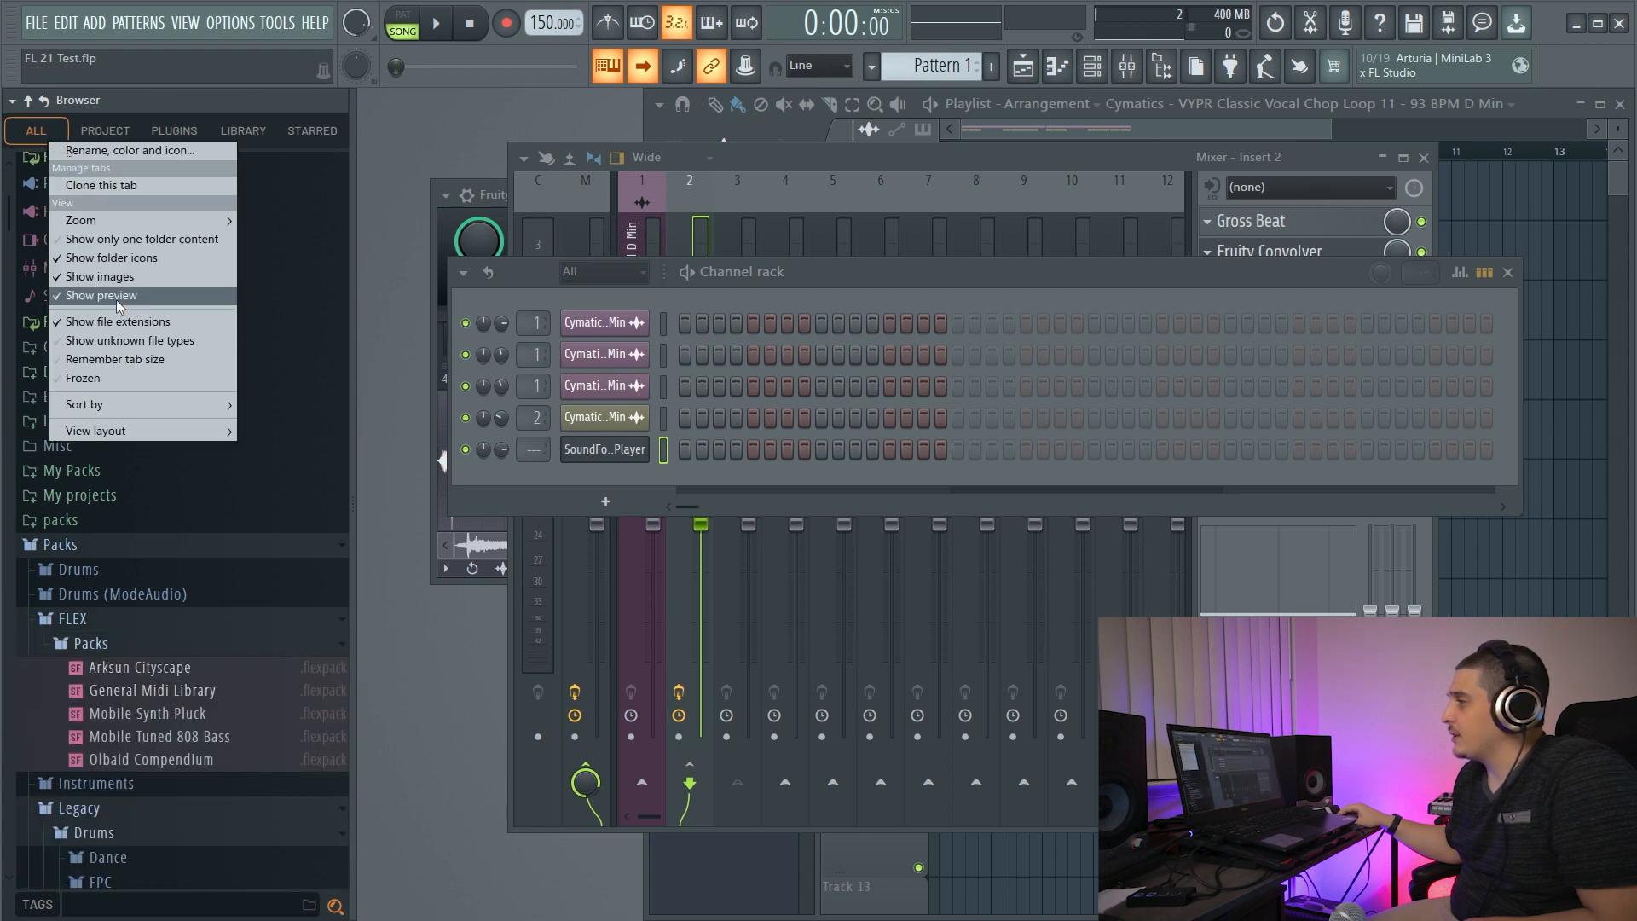
click(116, 295)
click(81, 131)
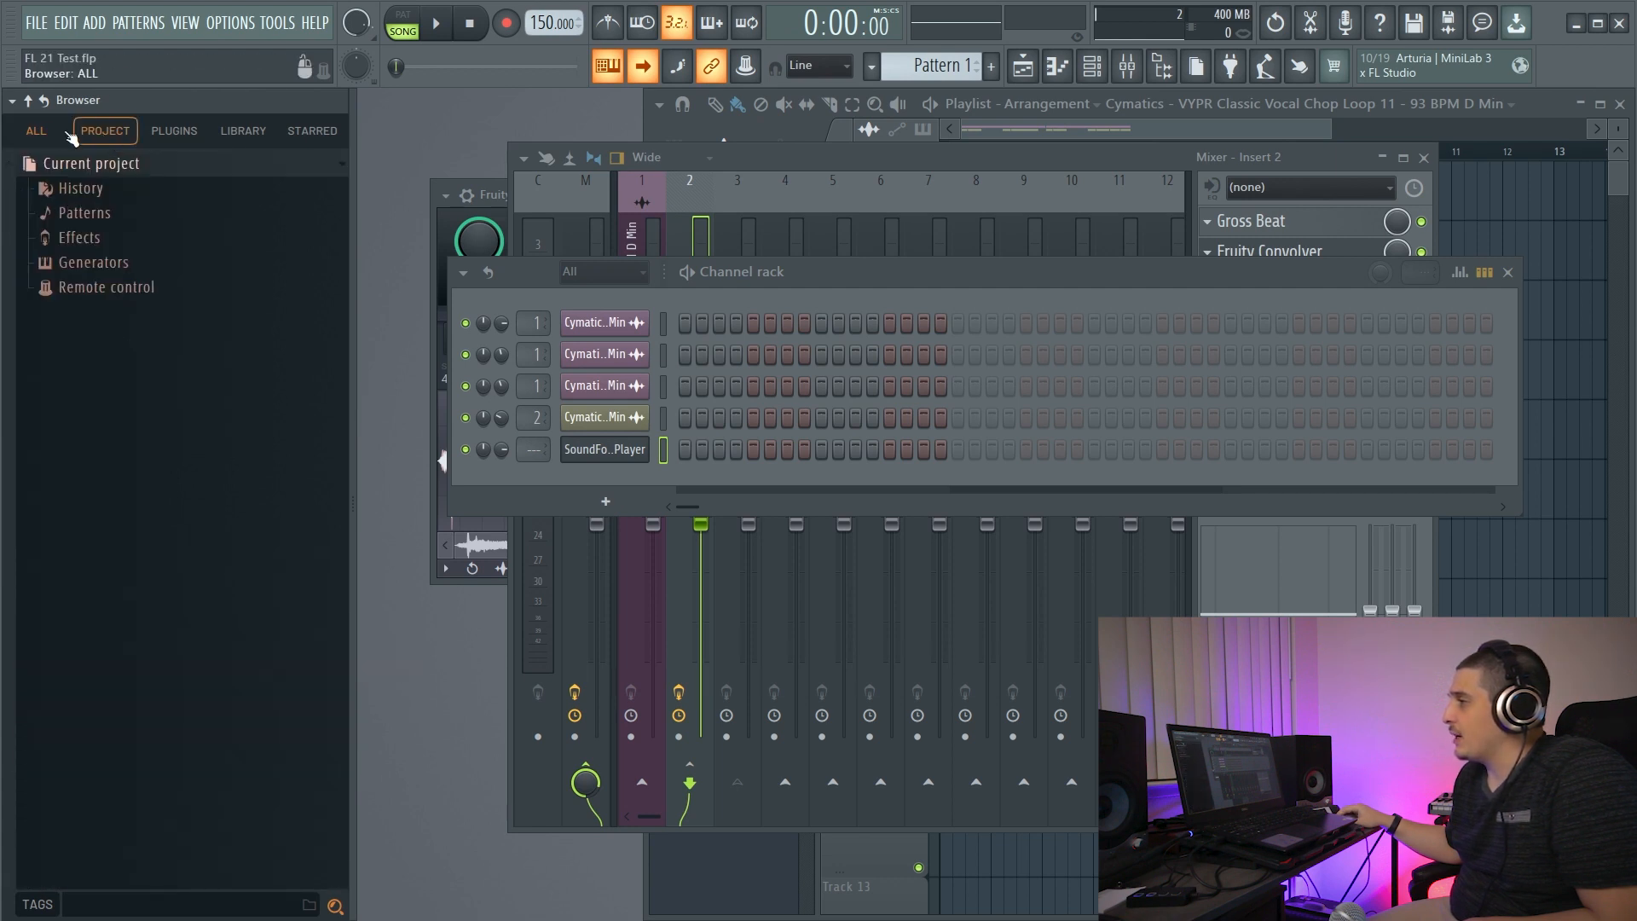
click(36, 131)
click(28, 100)
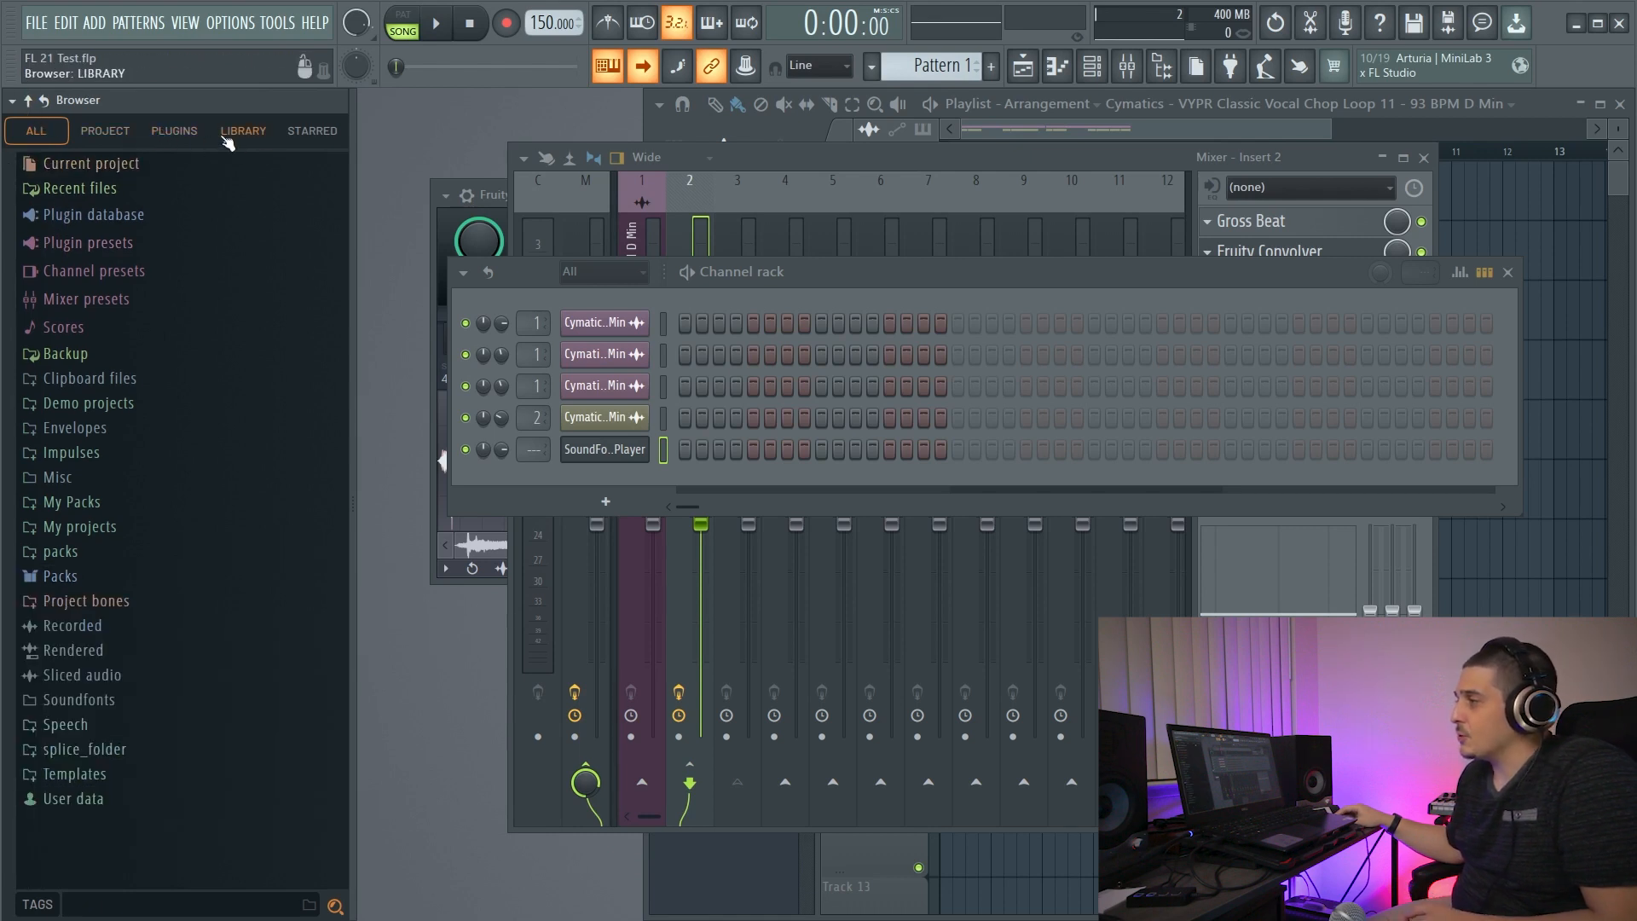
Set the ALL tab's view layout to Tree and widen the browser.
right_click(135, 130)
mouse_move(176, 421)
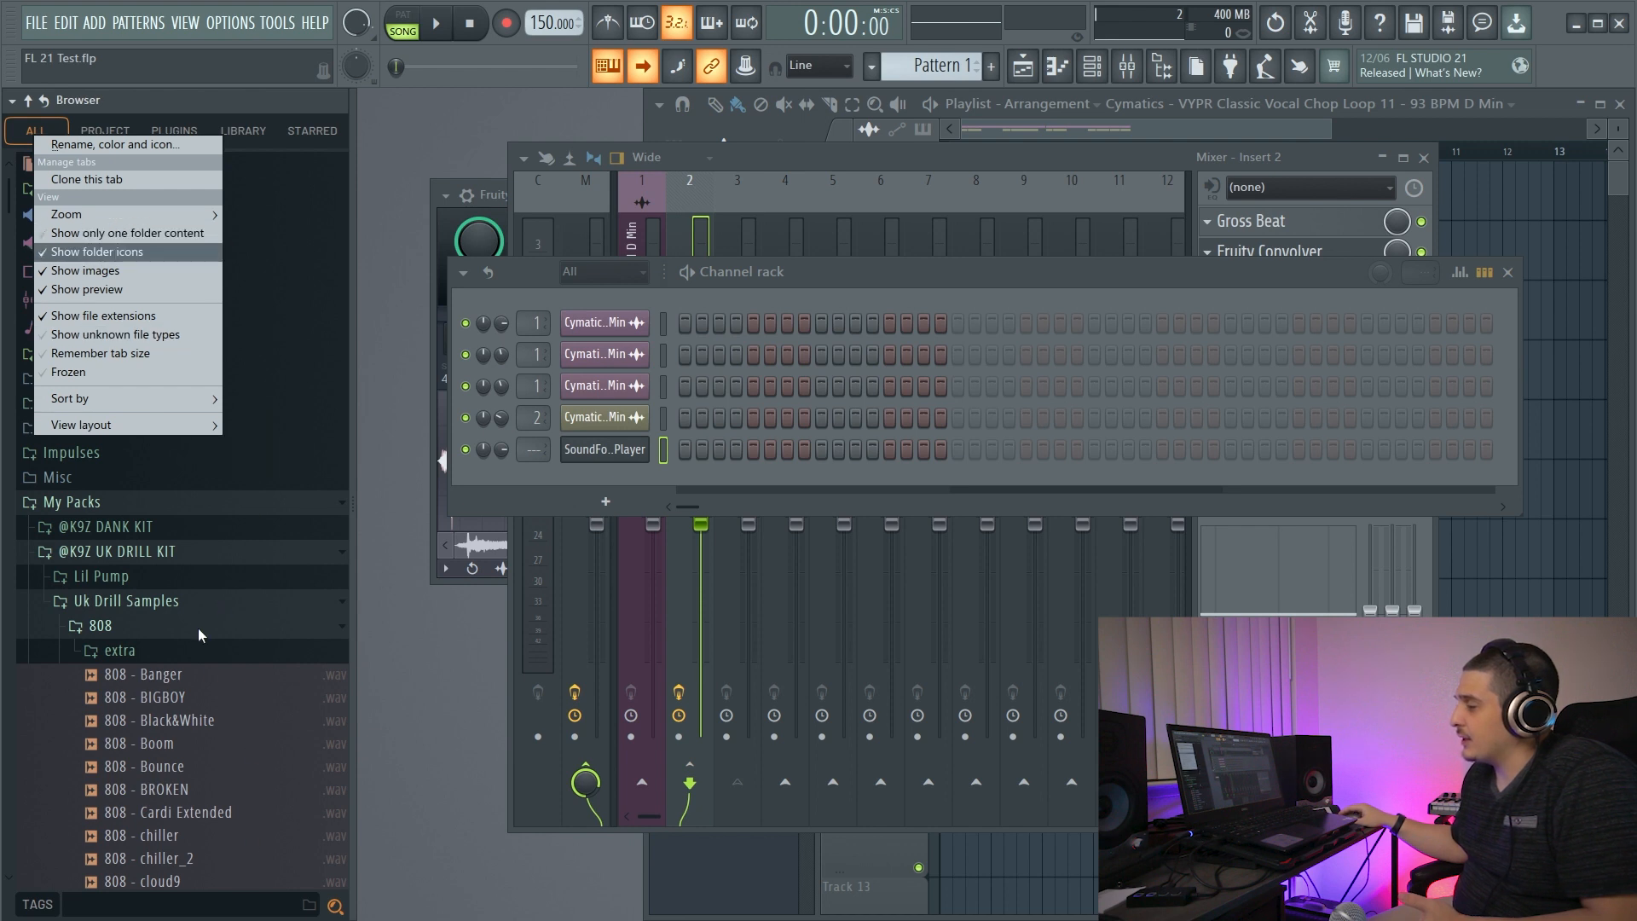
mouse_move(167, 424)
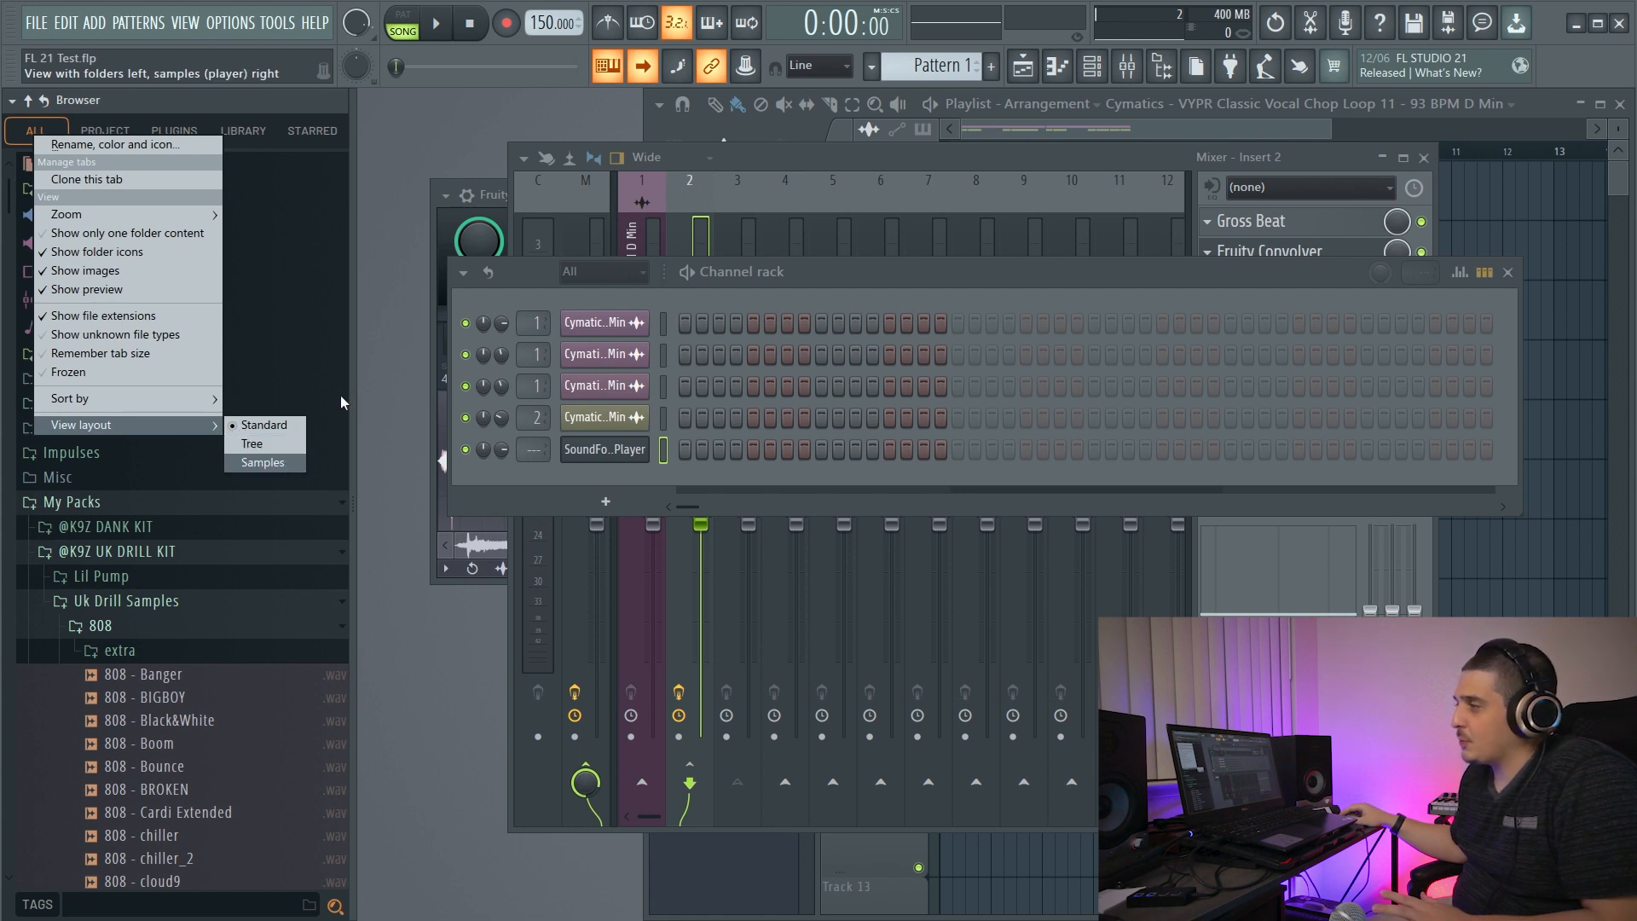
click(264, 462)
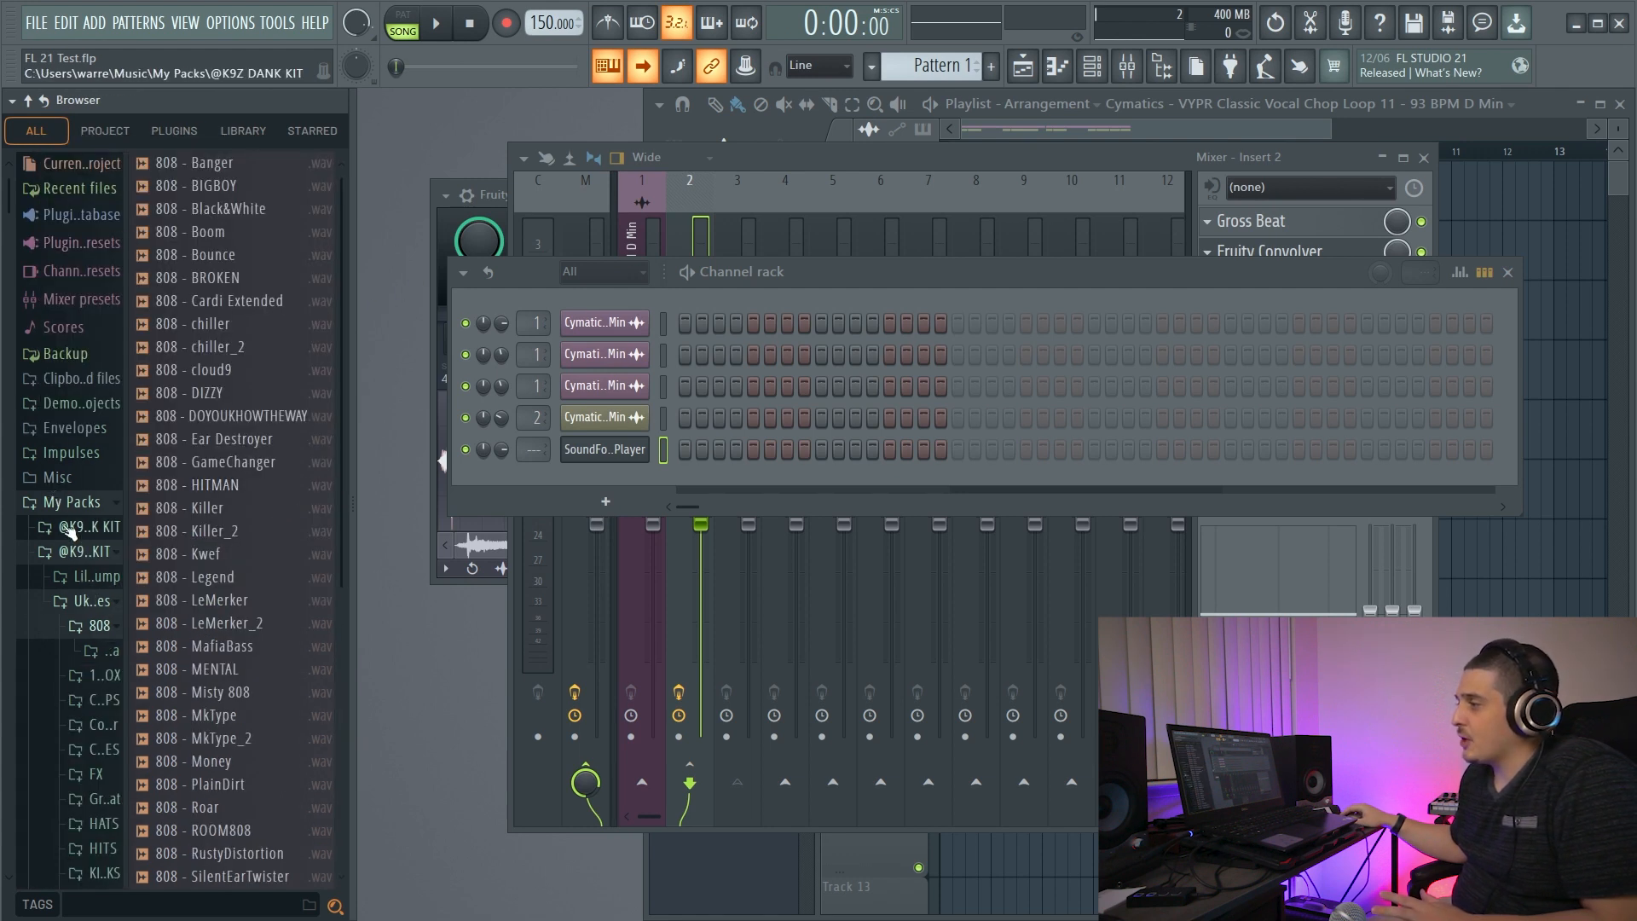
drag(353, 289, 540, 300)
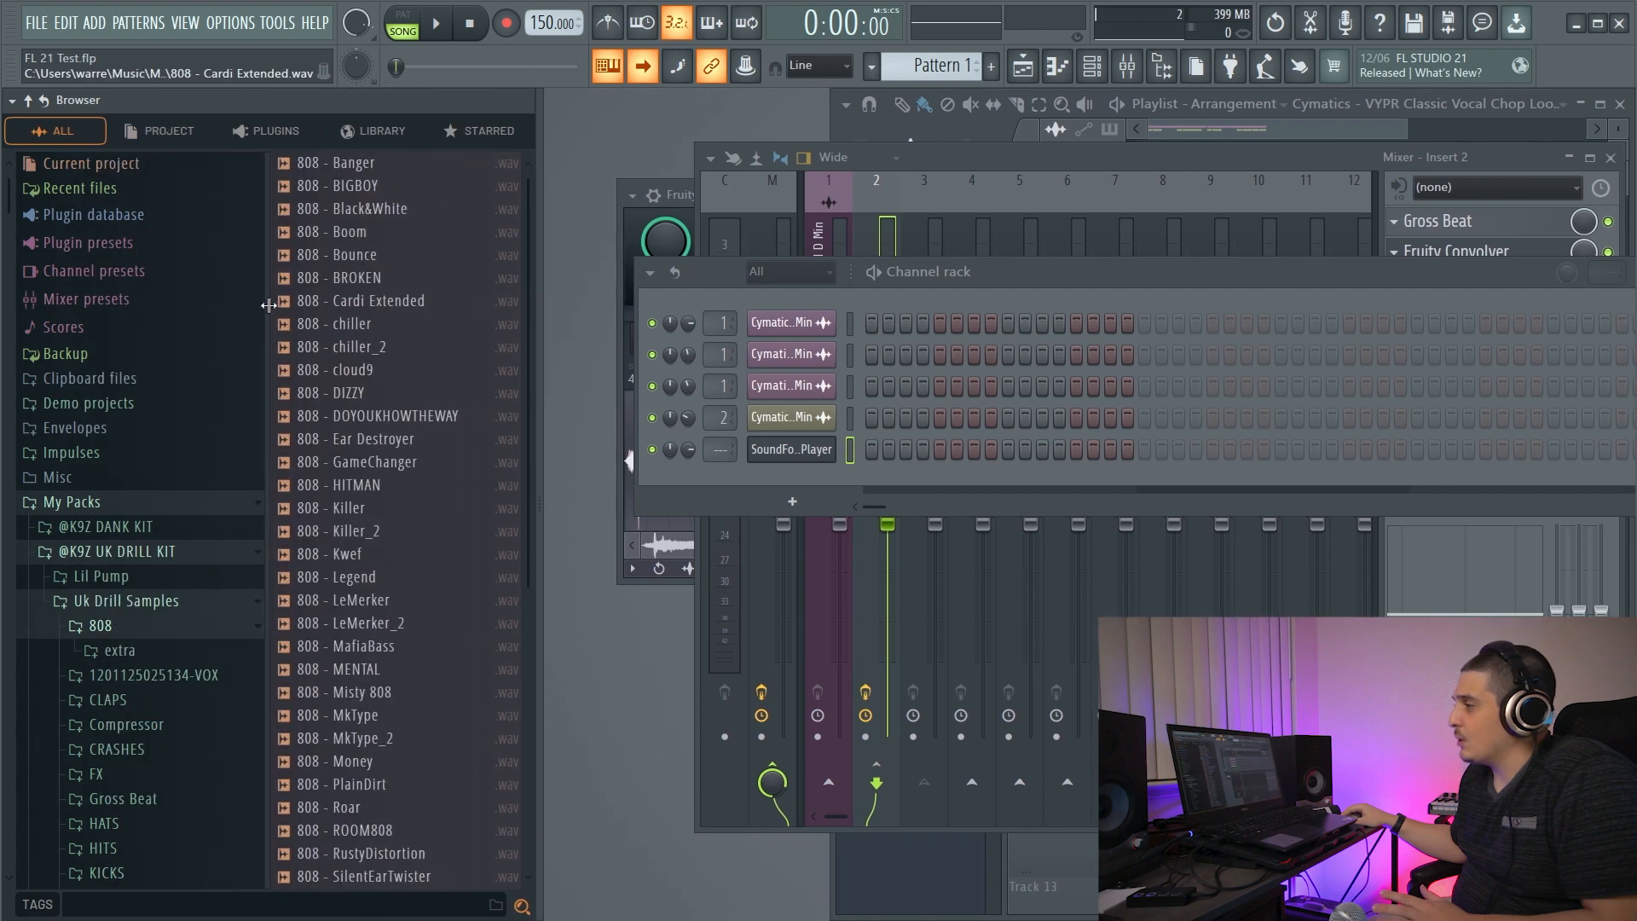
Set the ALL tab's view layout to Samples and browse the waveforms in the 808 folder.
right_click(71, 135)
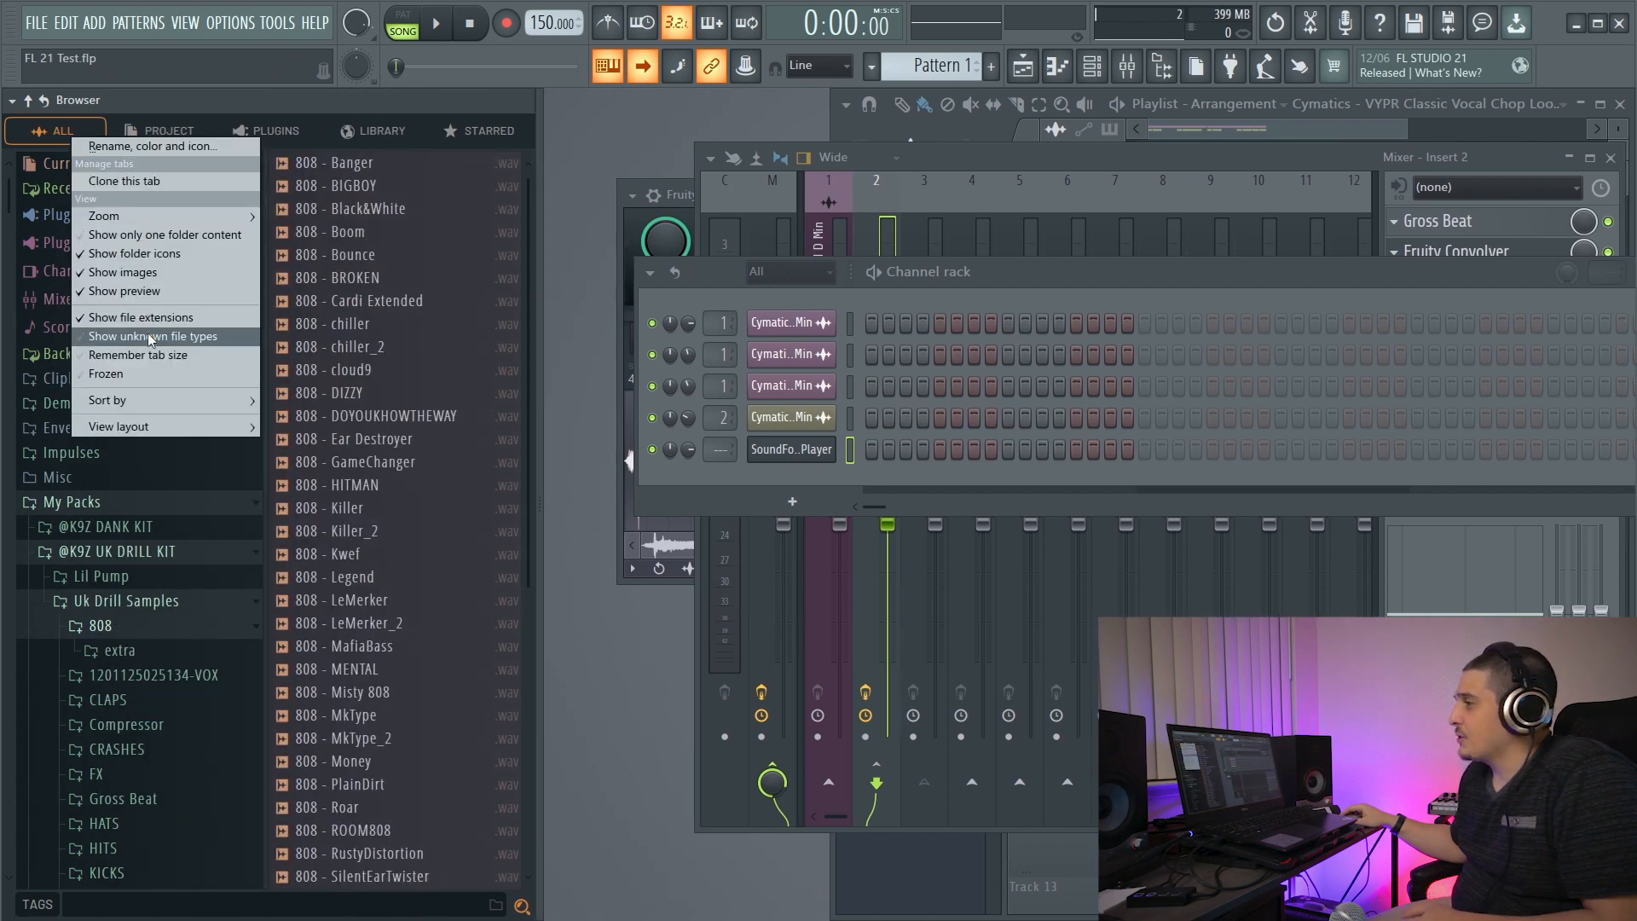
click(290, 464)
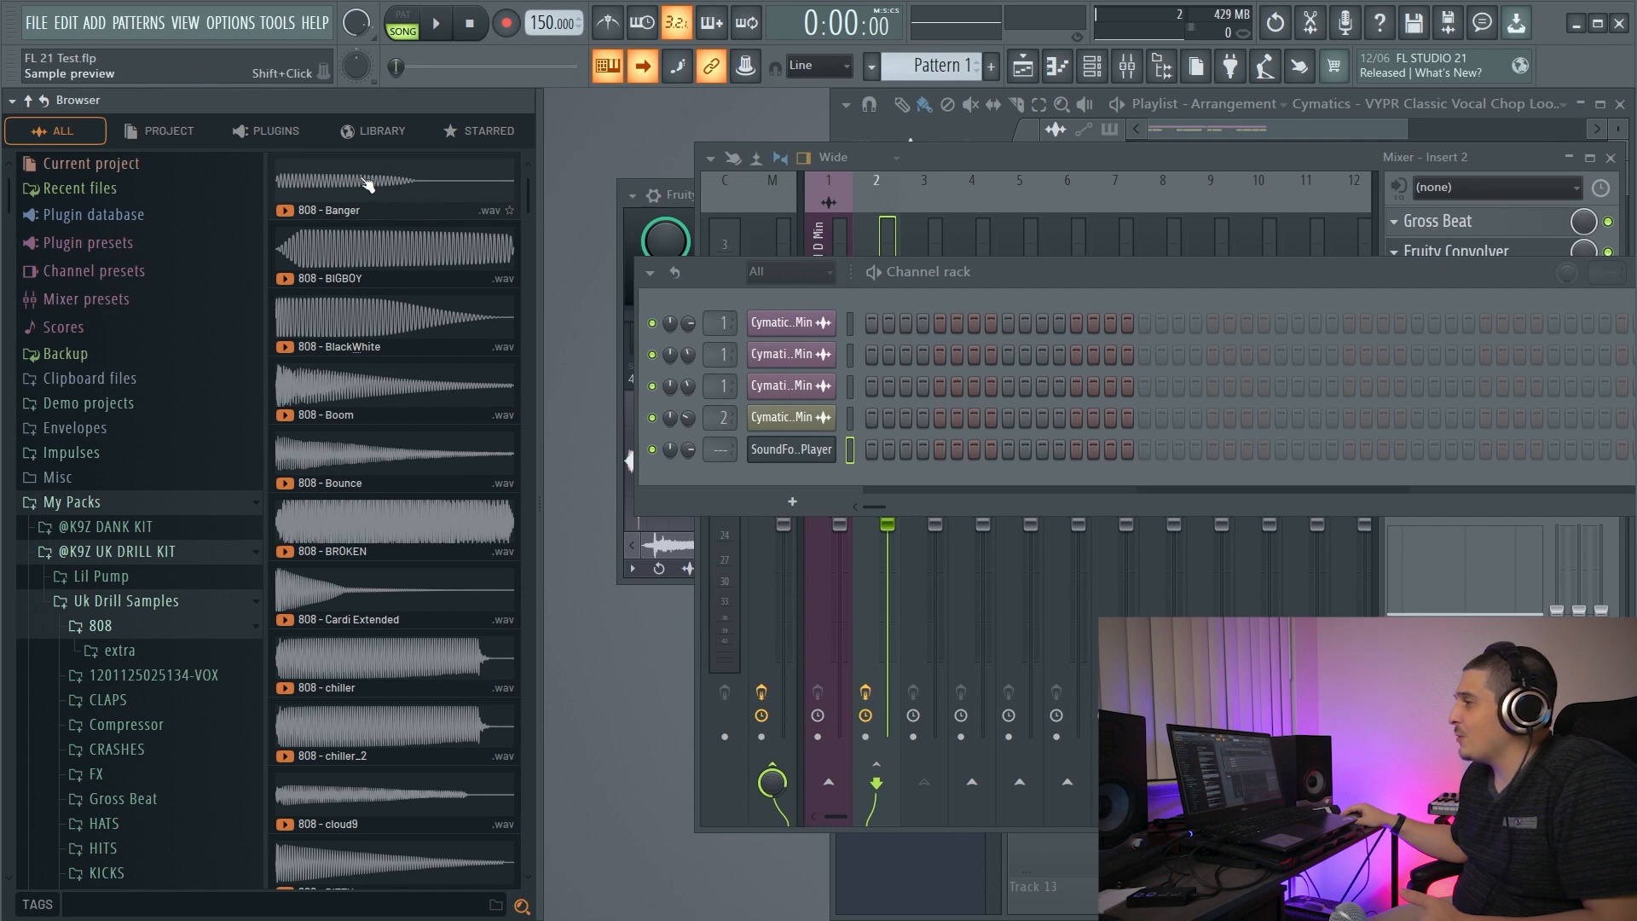
drag(528, 207, 499, 819)
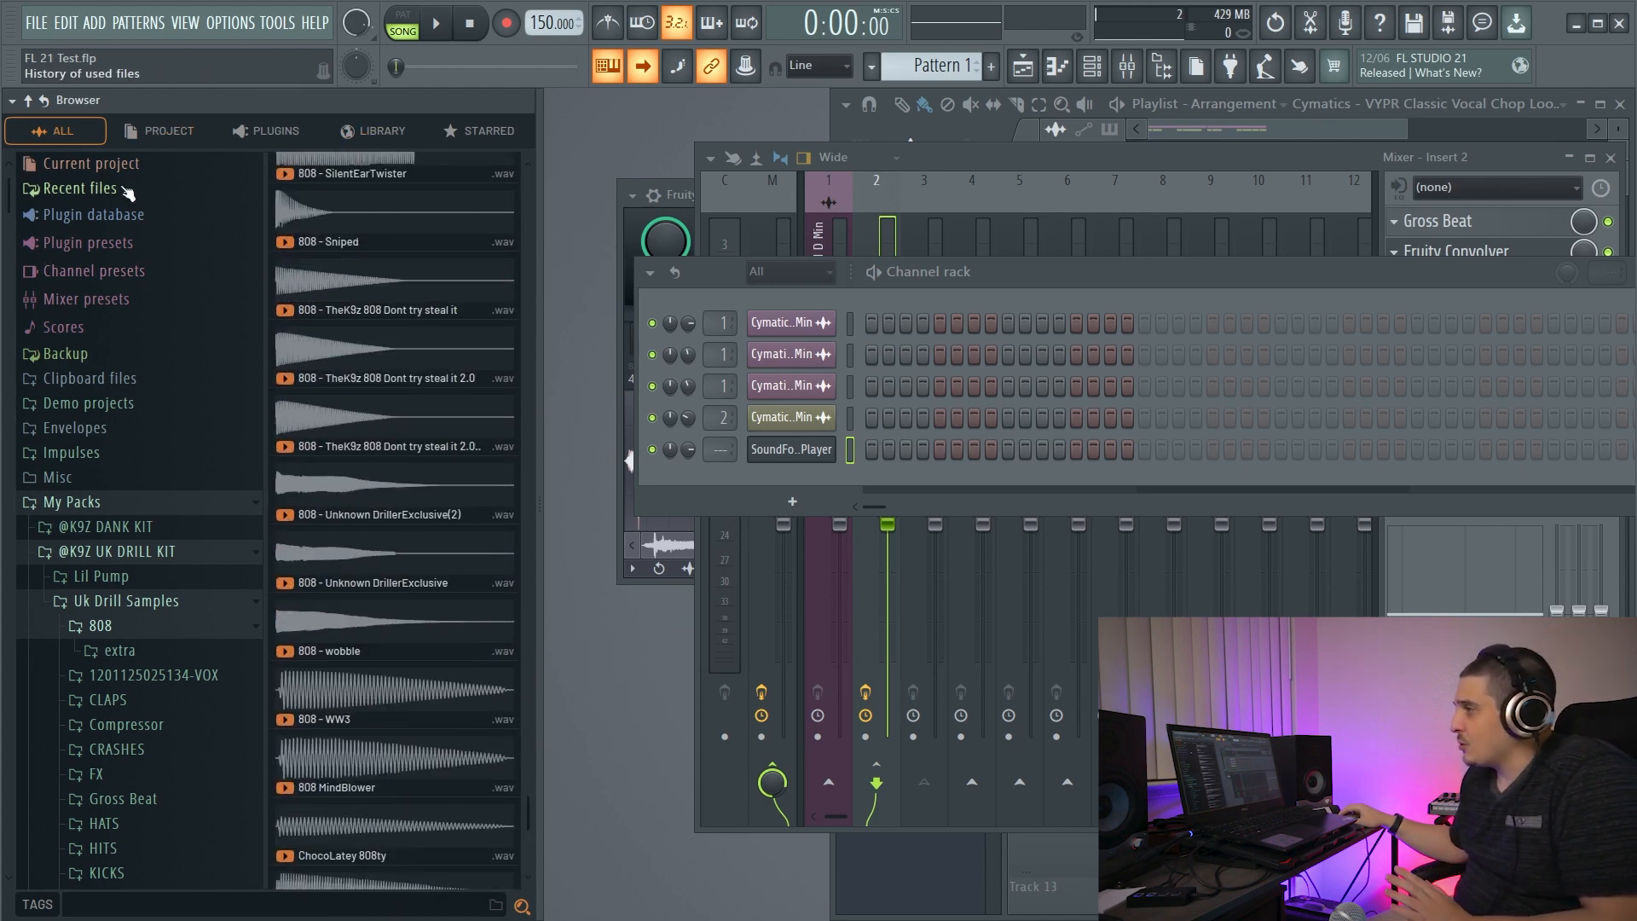
Restore the ALL tab's view layout to Standard and narrow the browser slightly.
right_click(75, 137)
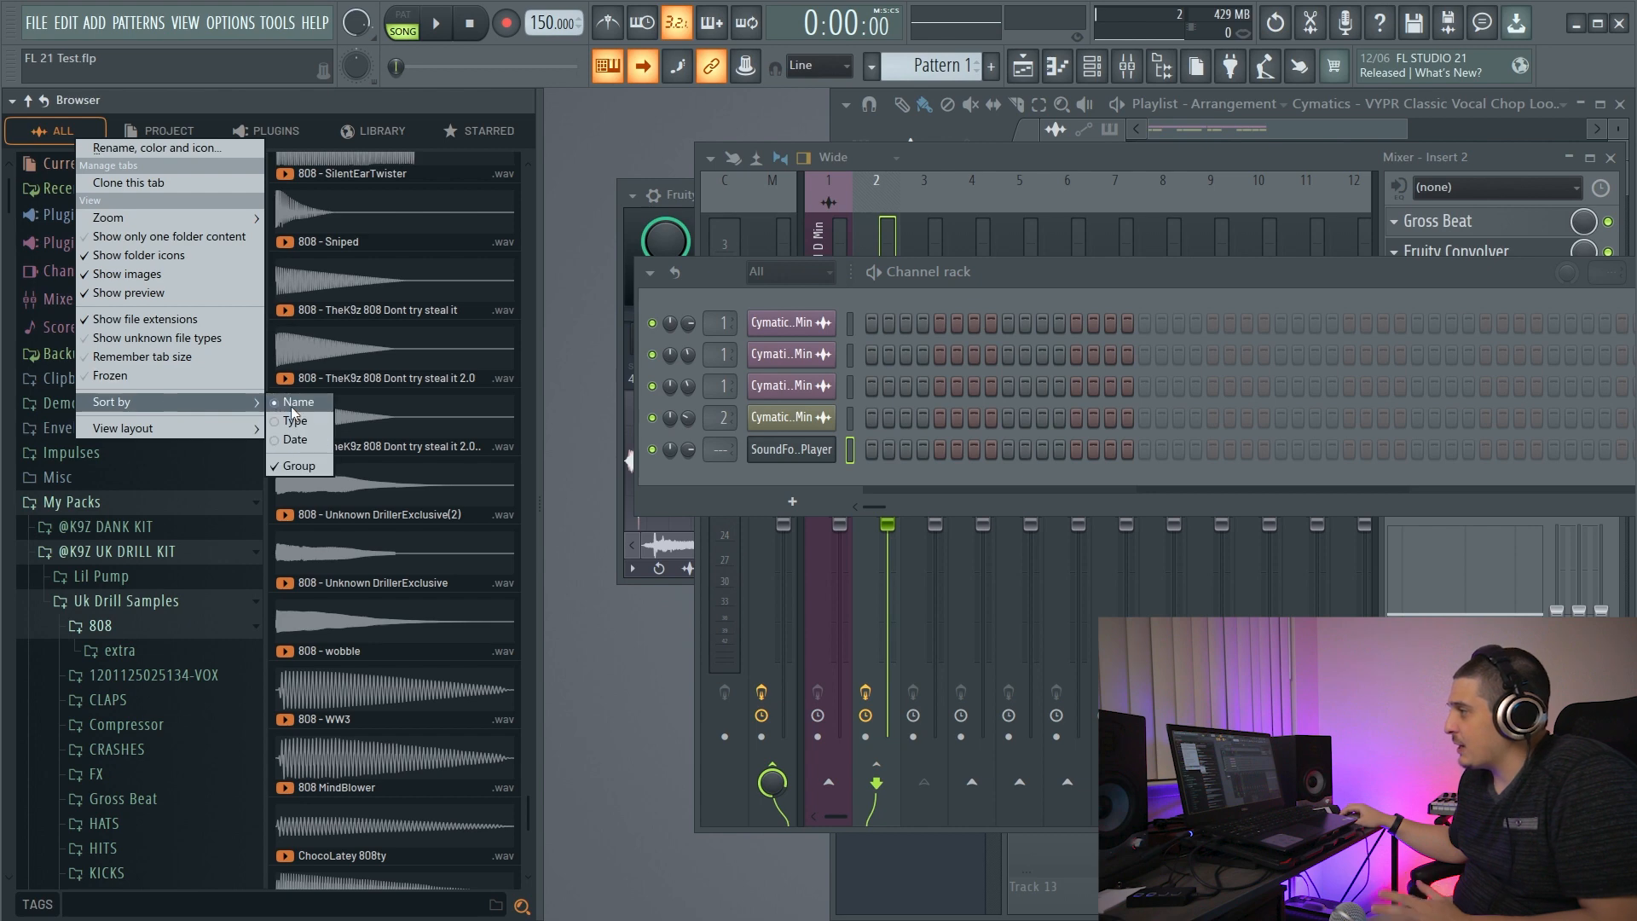
click(290, 429)
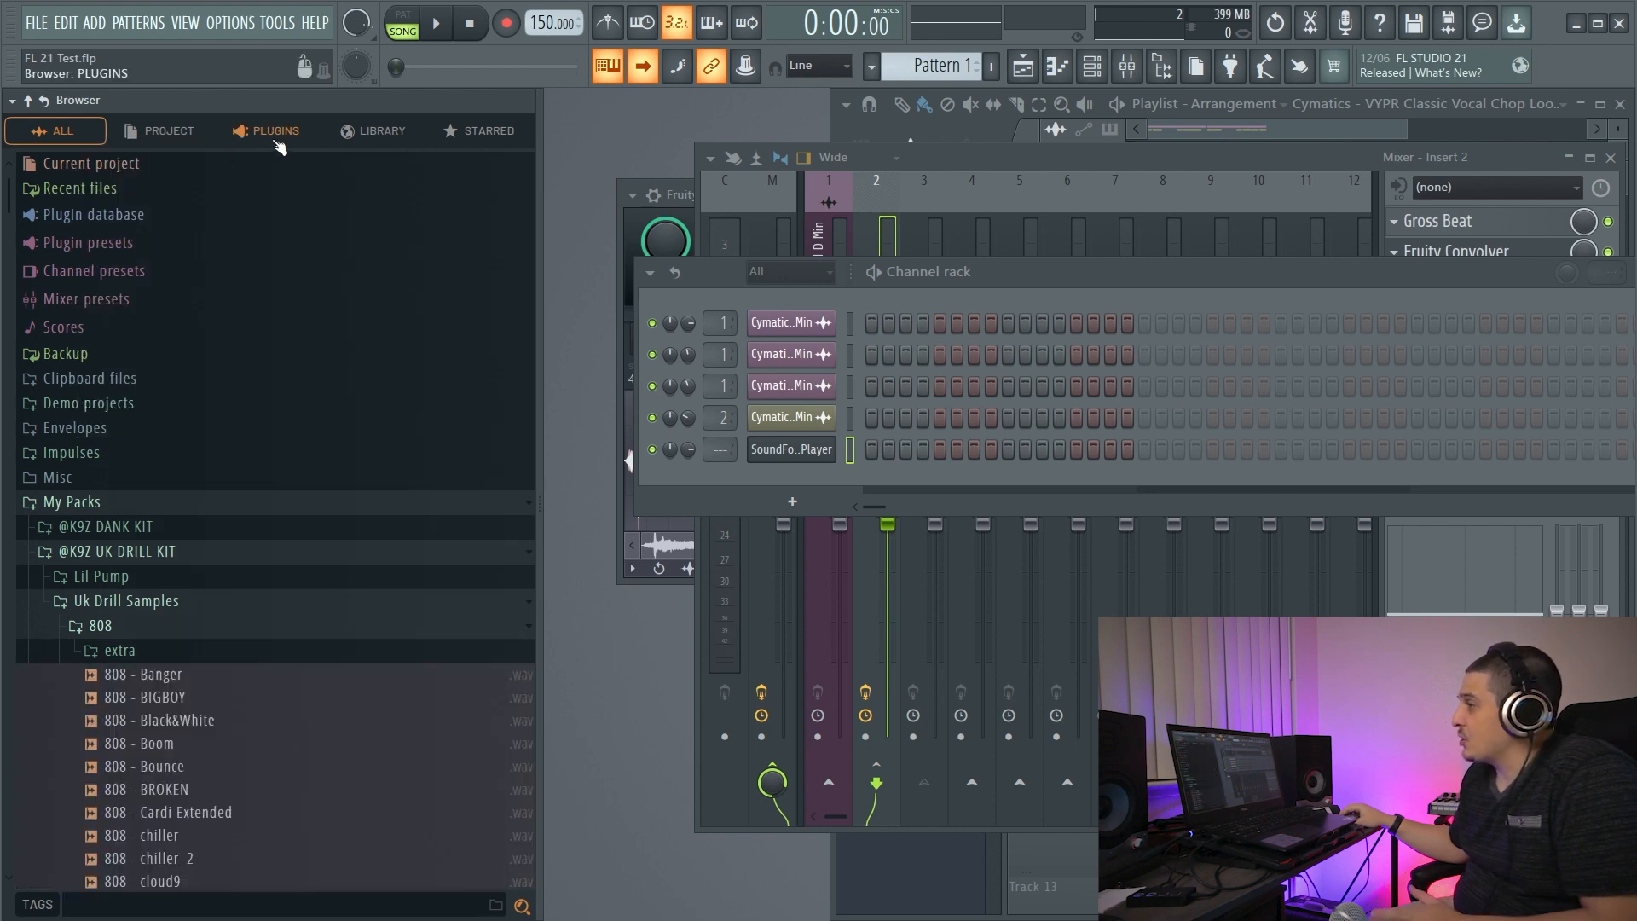
drag(539, 208, 516, 245)
Look through the LIBRARY tab's online content, including the Harmor and PoiZone categories.
click(251, 137)
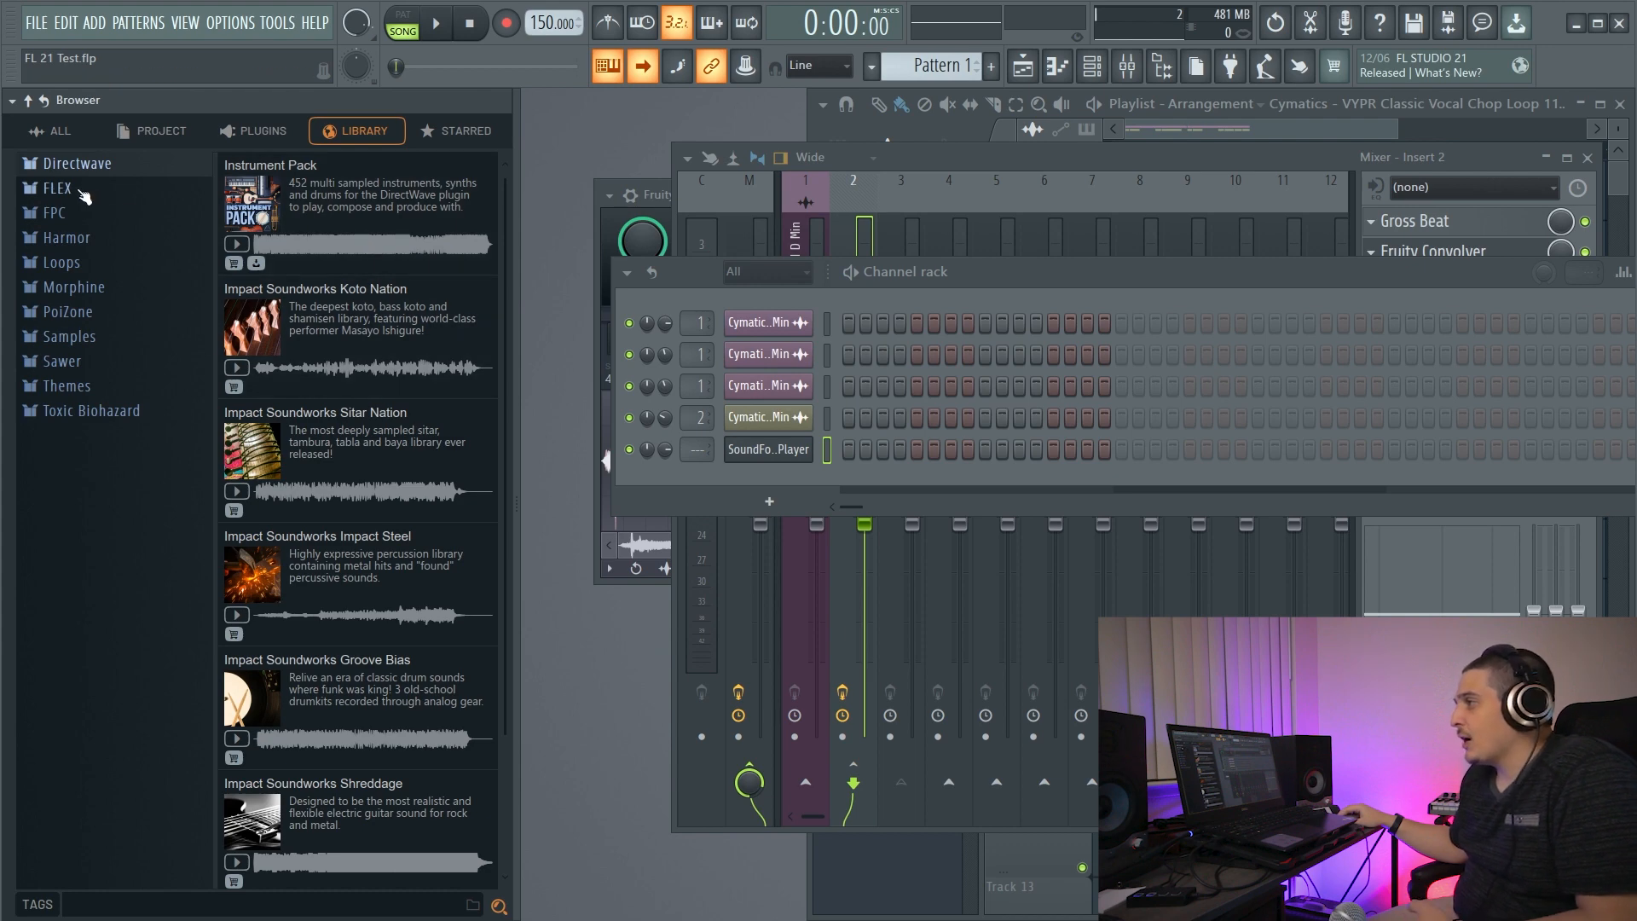
click(77, 237)
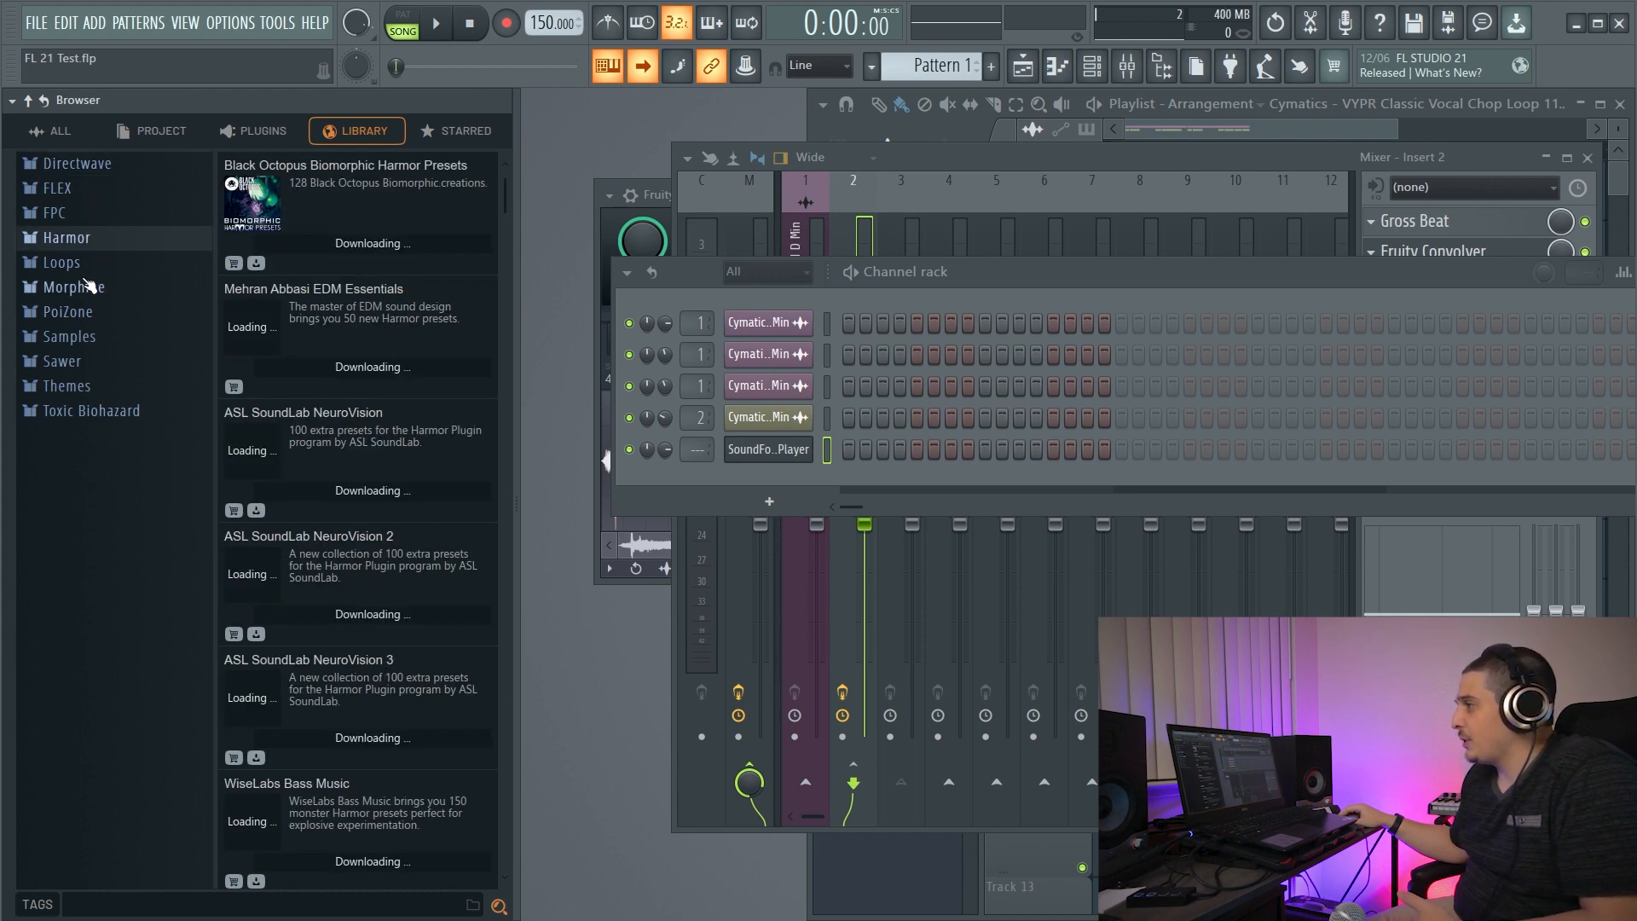
click(81, 312)
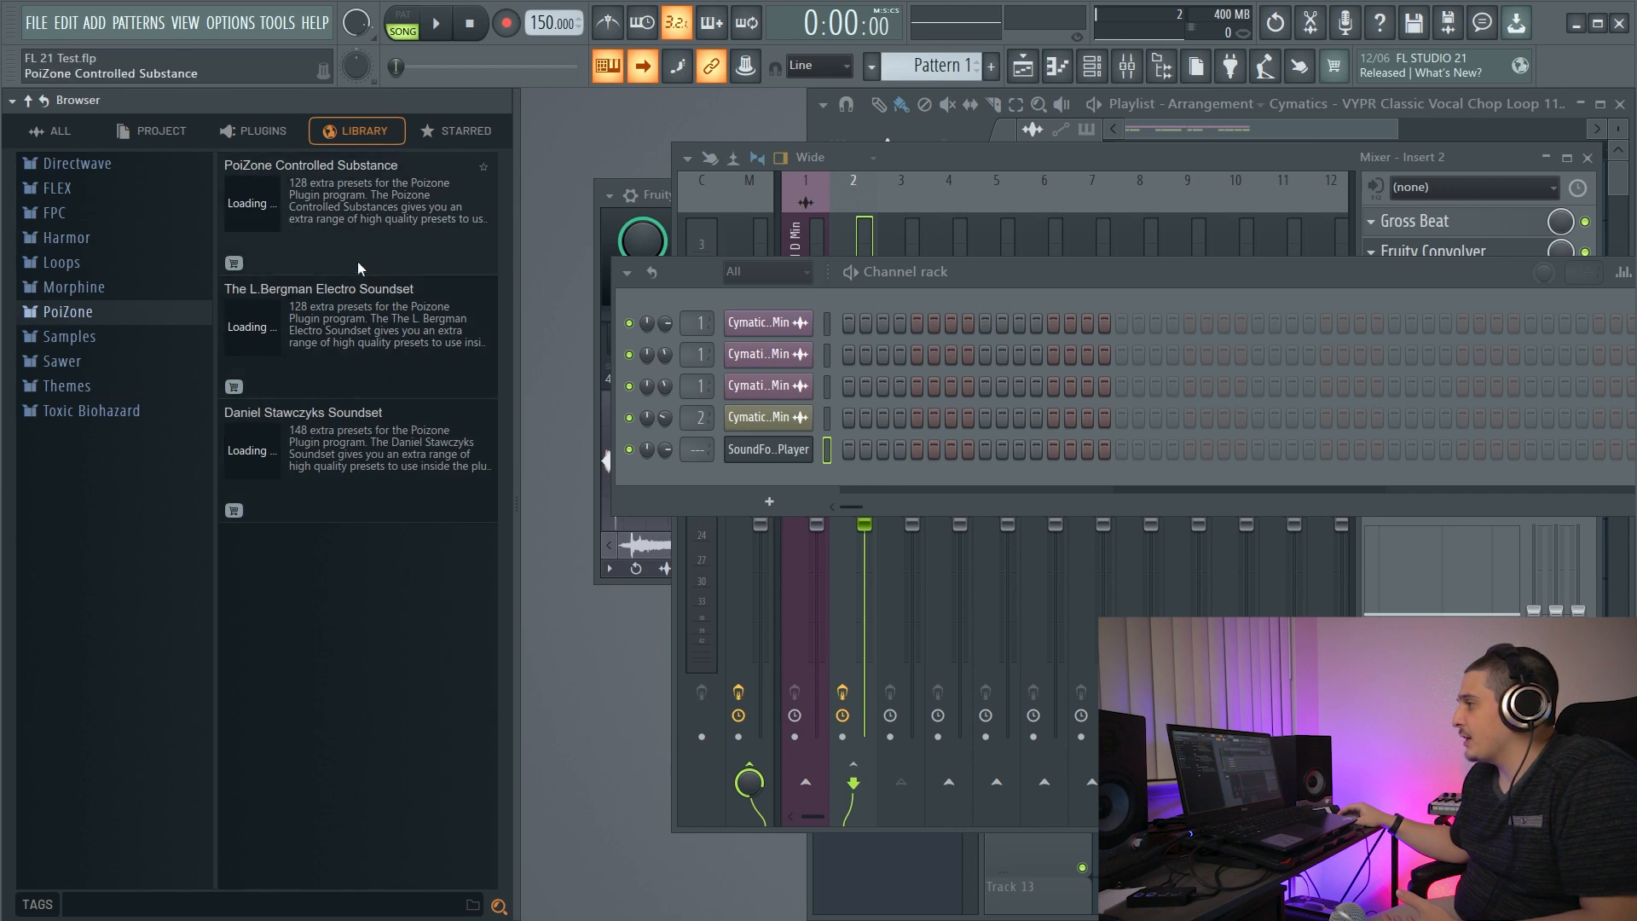
Preview the Instrument Pack demo in the LIBRARY tab's Directwave category.
click(79, 164)
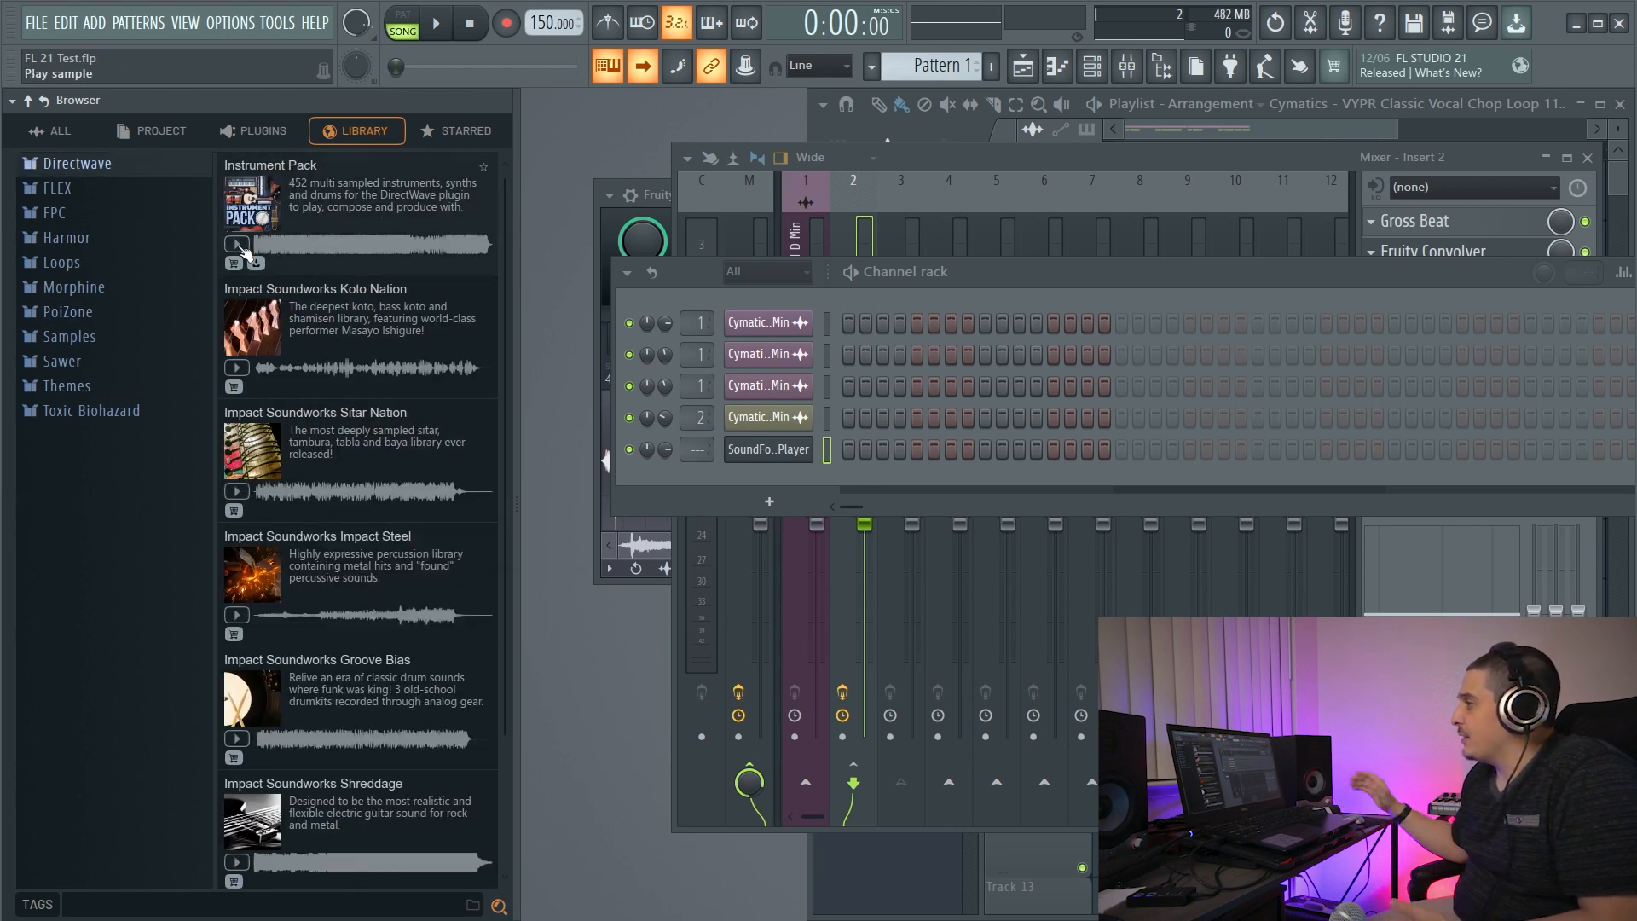
click(238, 244)
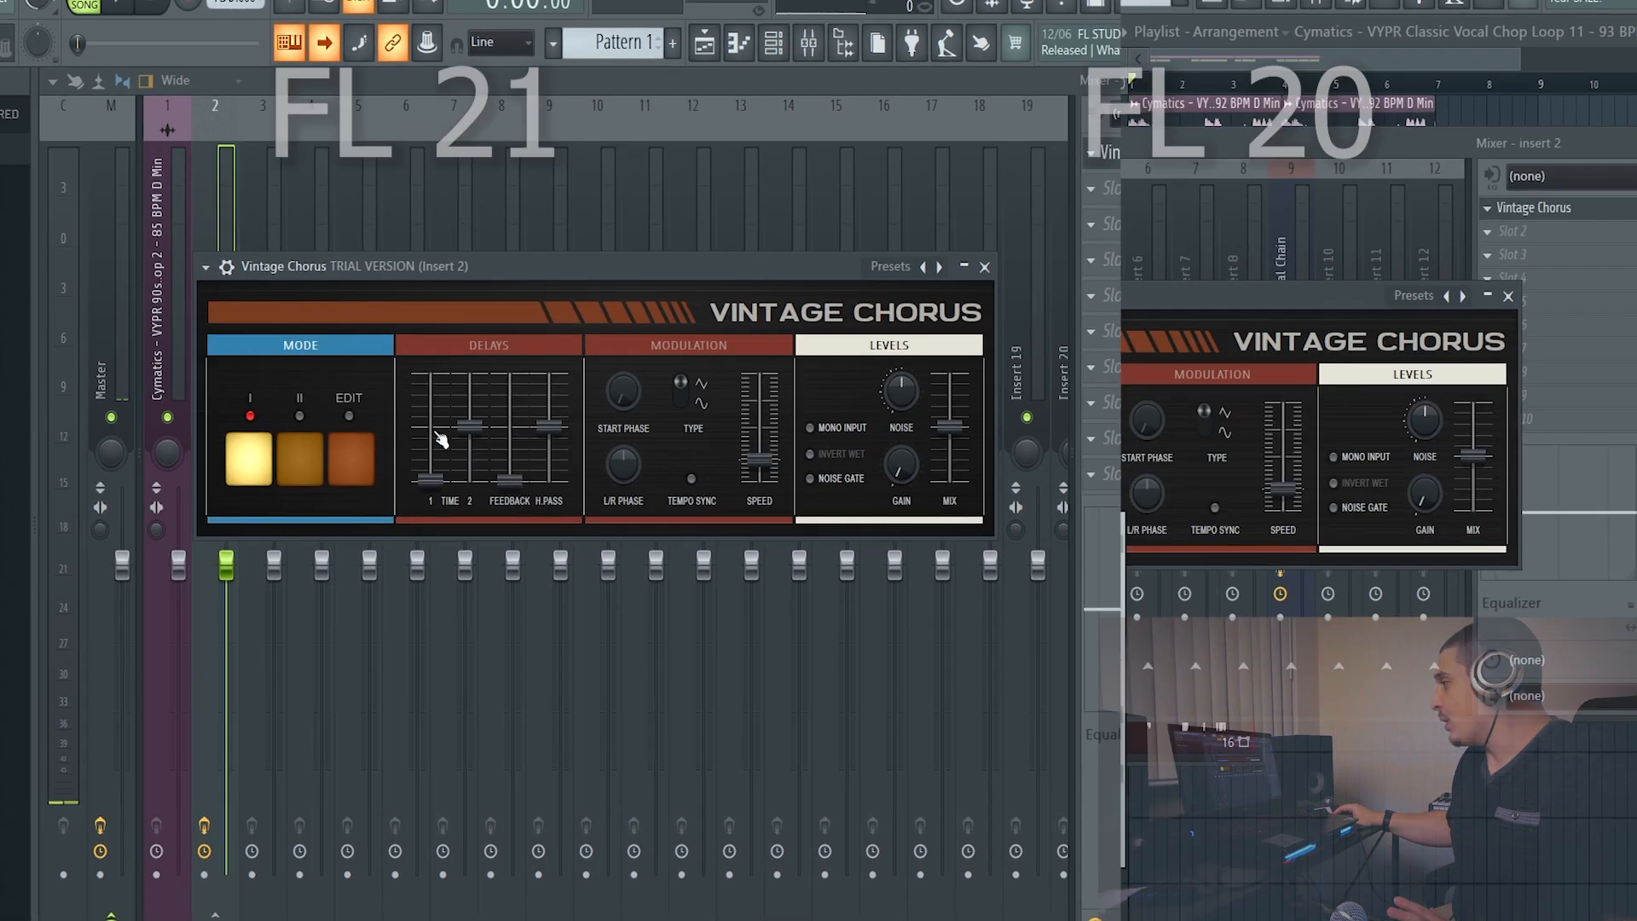
Open the typed value entry for the first delay time in Vintage Chorus.
right_click(430, 483)
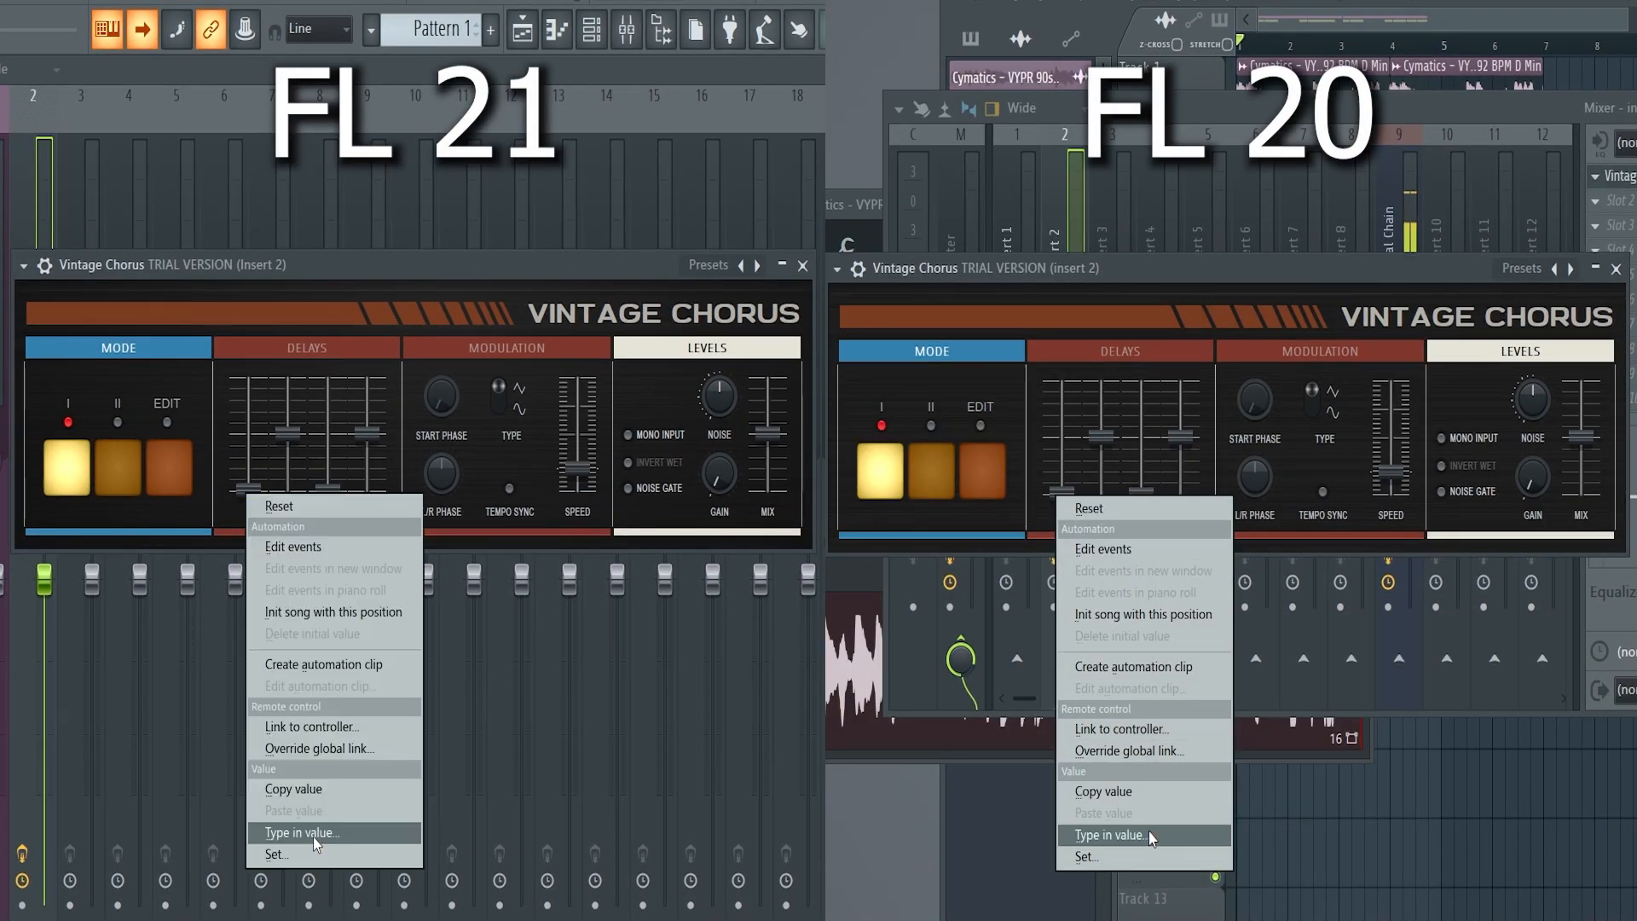
click(314, 837)
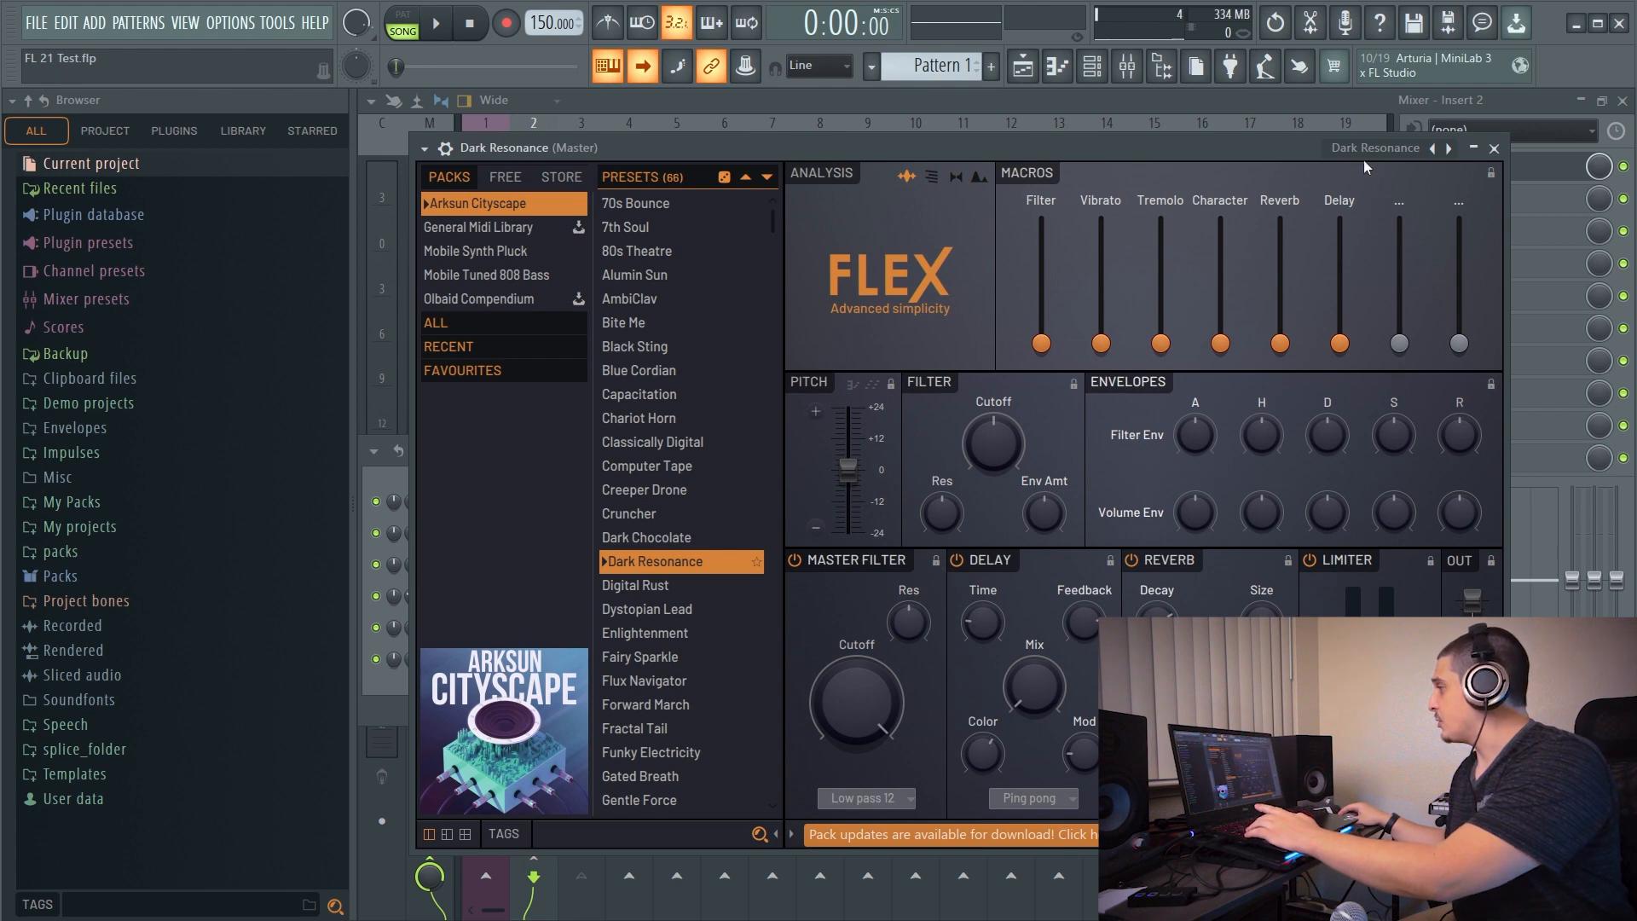
Set FLEX's output volume to 97% and adjust its reverb mix on the Dark Resonance preset.
drag(1472, 601, 1472, 608)
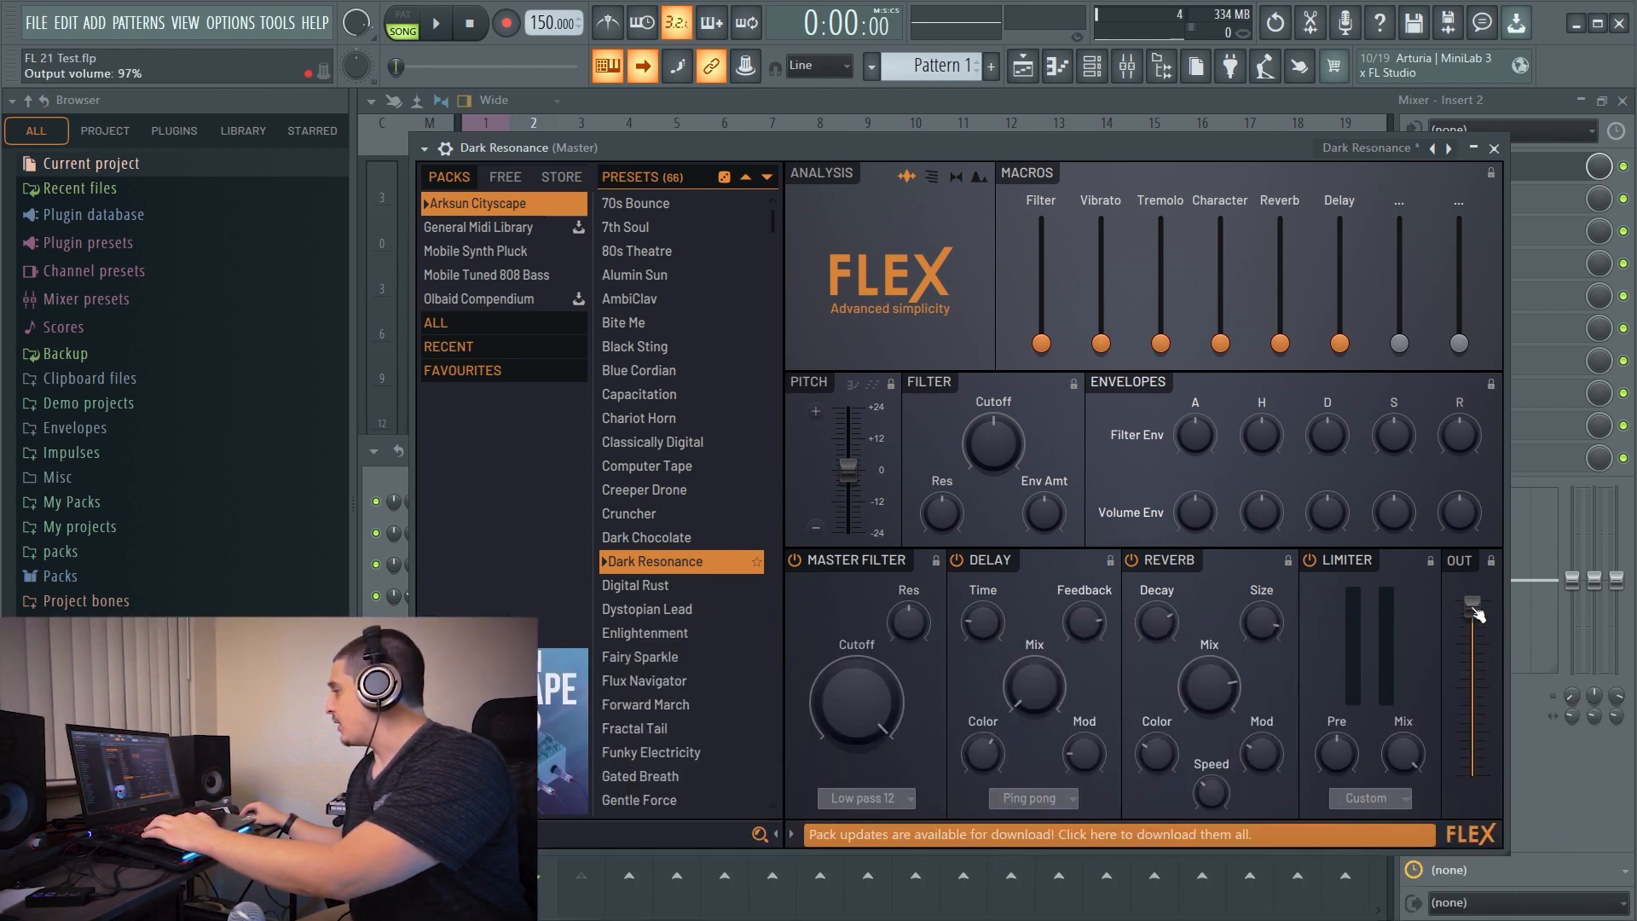
drag(1213, 695, 1213, 676)
Switch FLEX to the Haunting Hour preset, undo that preset change and put the plugin window away.
click(1356, 142)
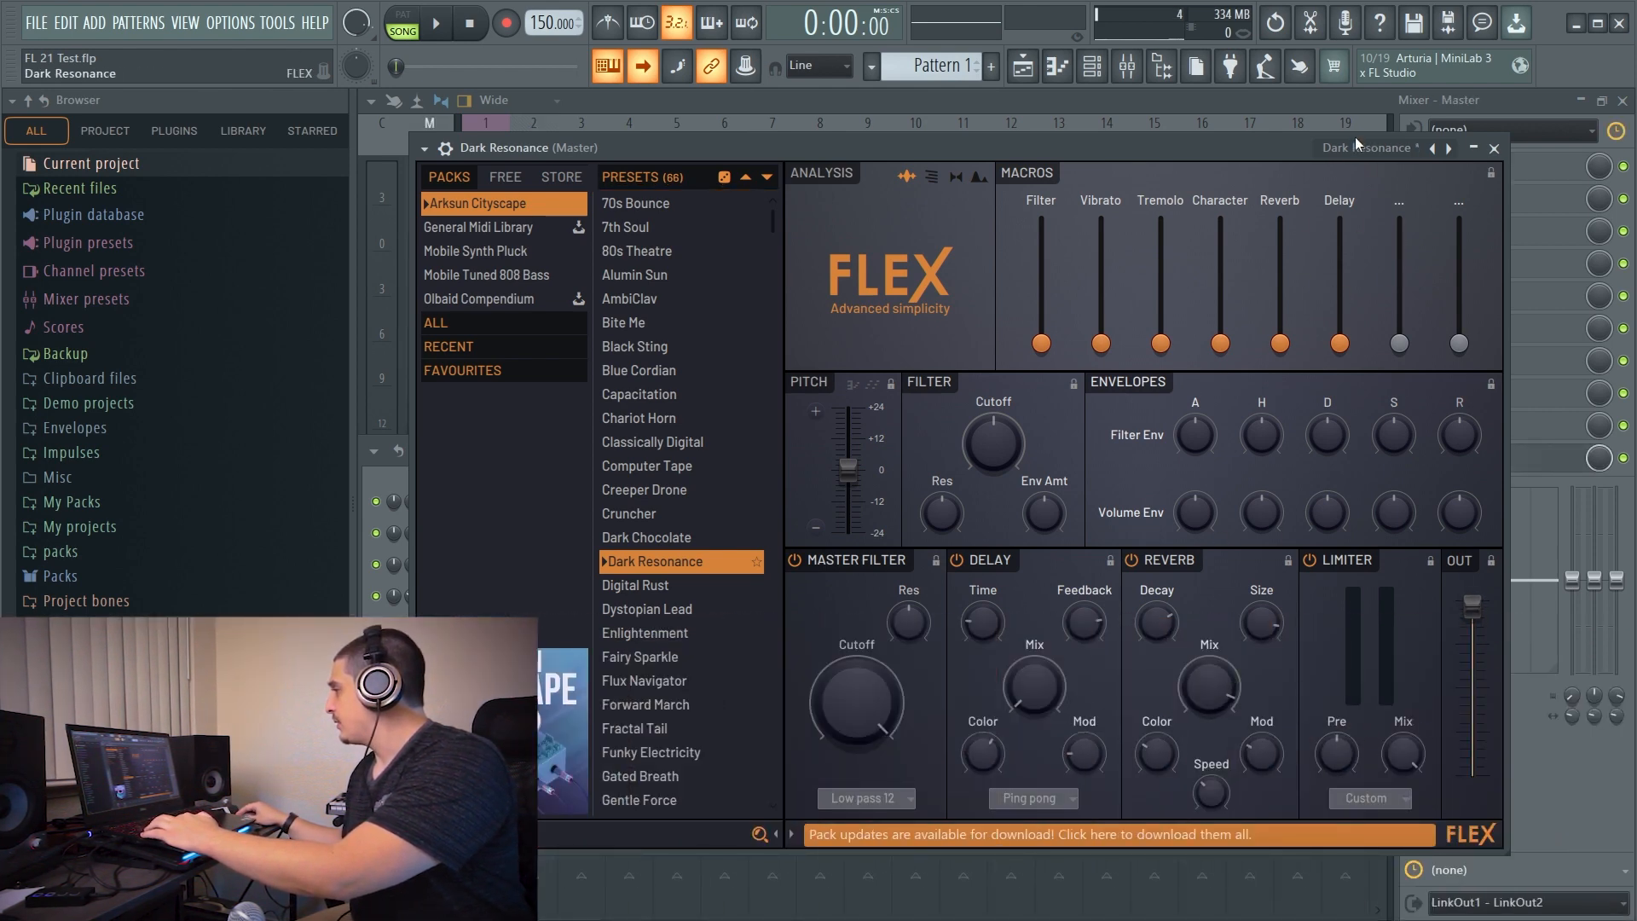
click(1356, 143)
click(1420, 522)
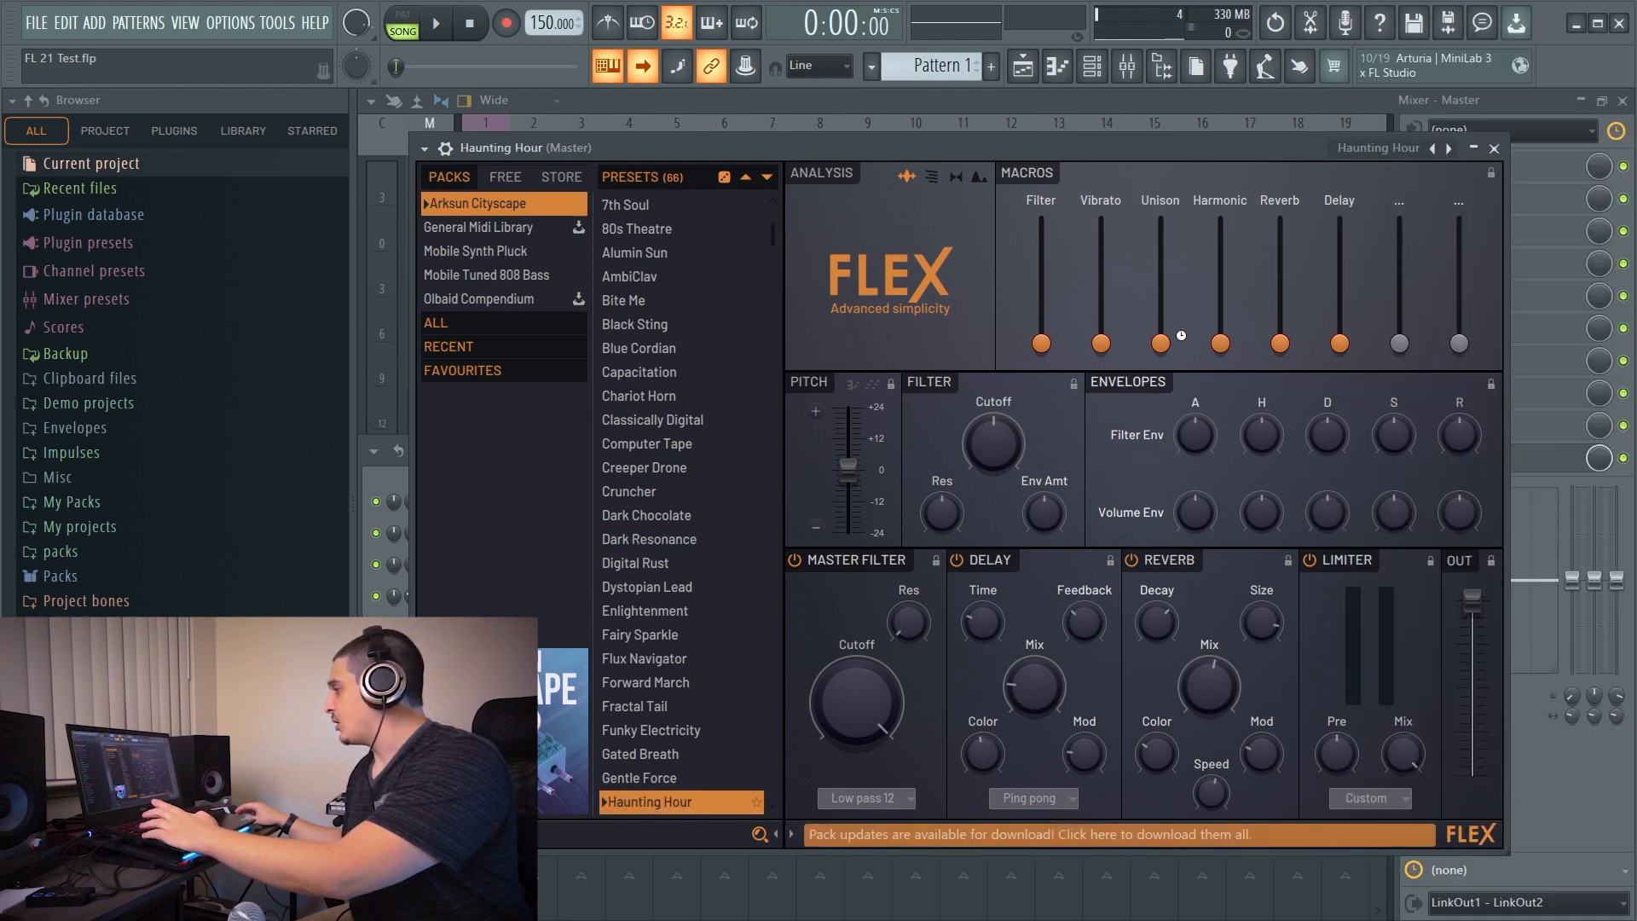
key(ctrl+z)
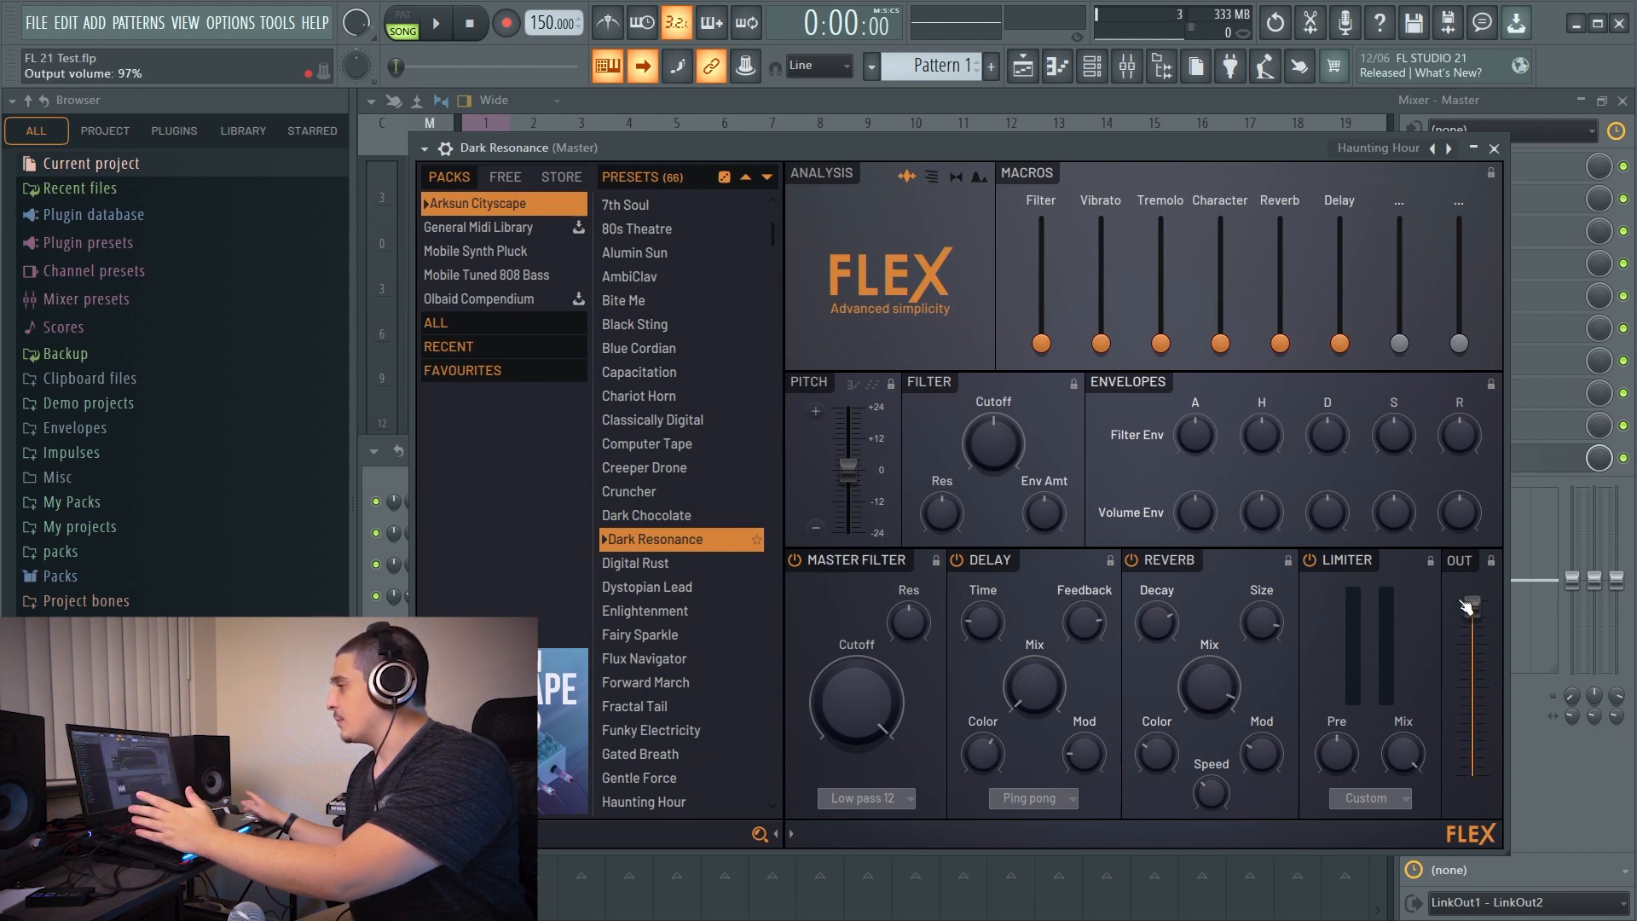
drag(1474, 152, 1491, 139)
drag(1288, 139, 1324, 147)
click(1547, 144)
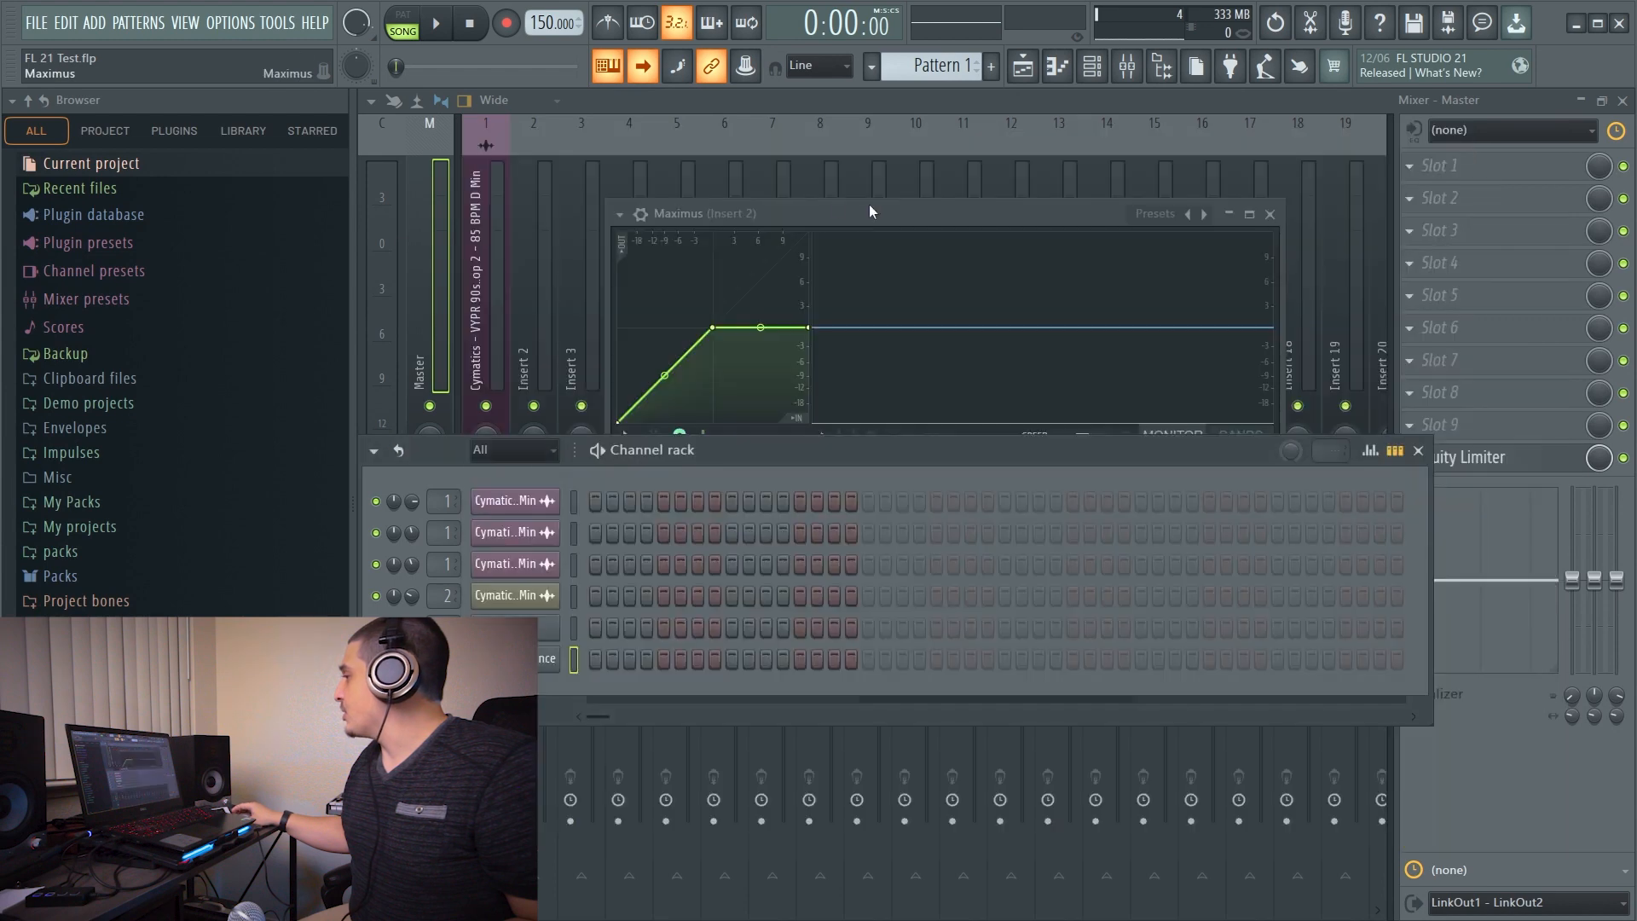
Replace Maximus on Insert 2 with C6 Stereo and show its Troubleshooting compatibility settings.
click(1108, 215)
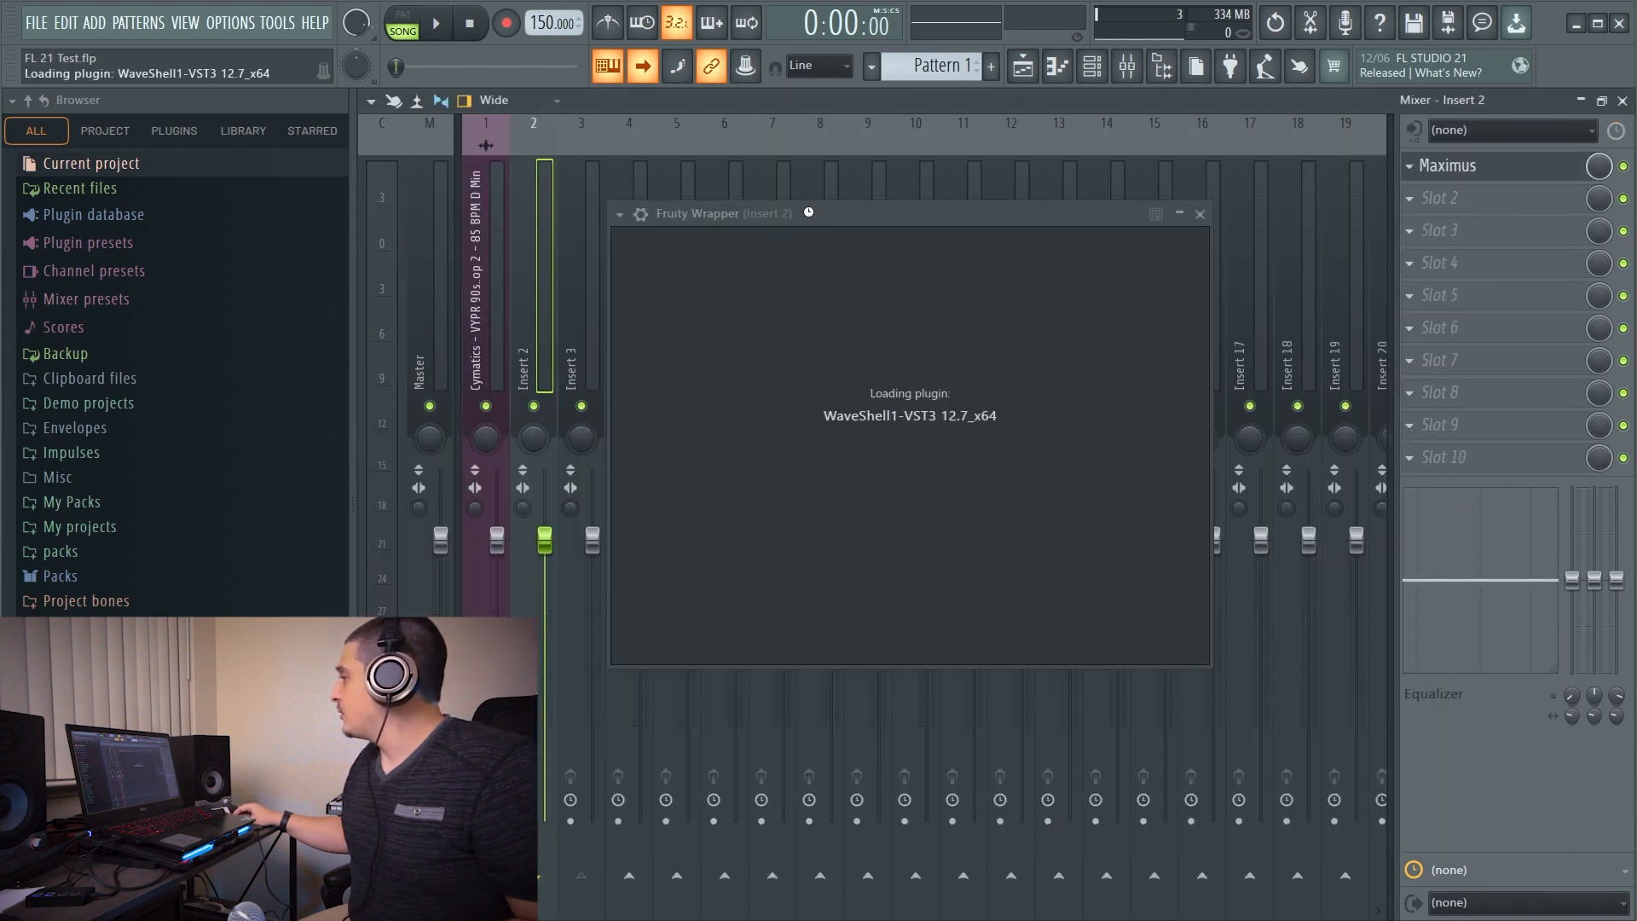
drag(769, 167, 714, 165)
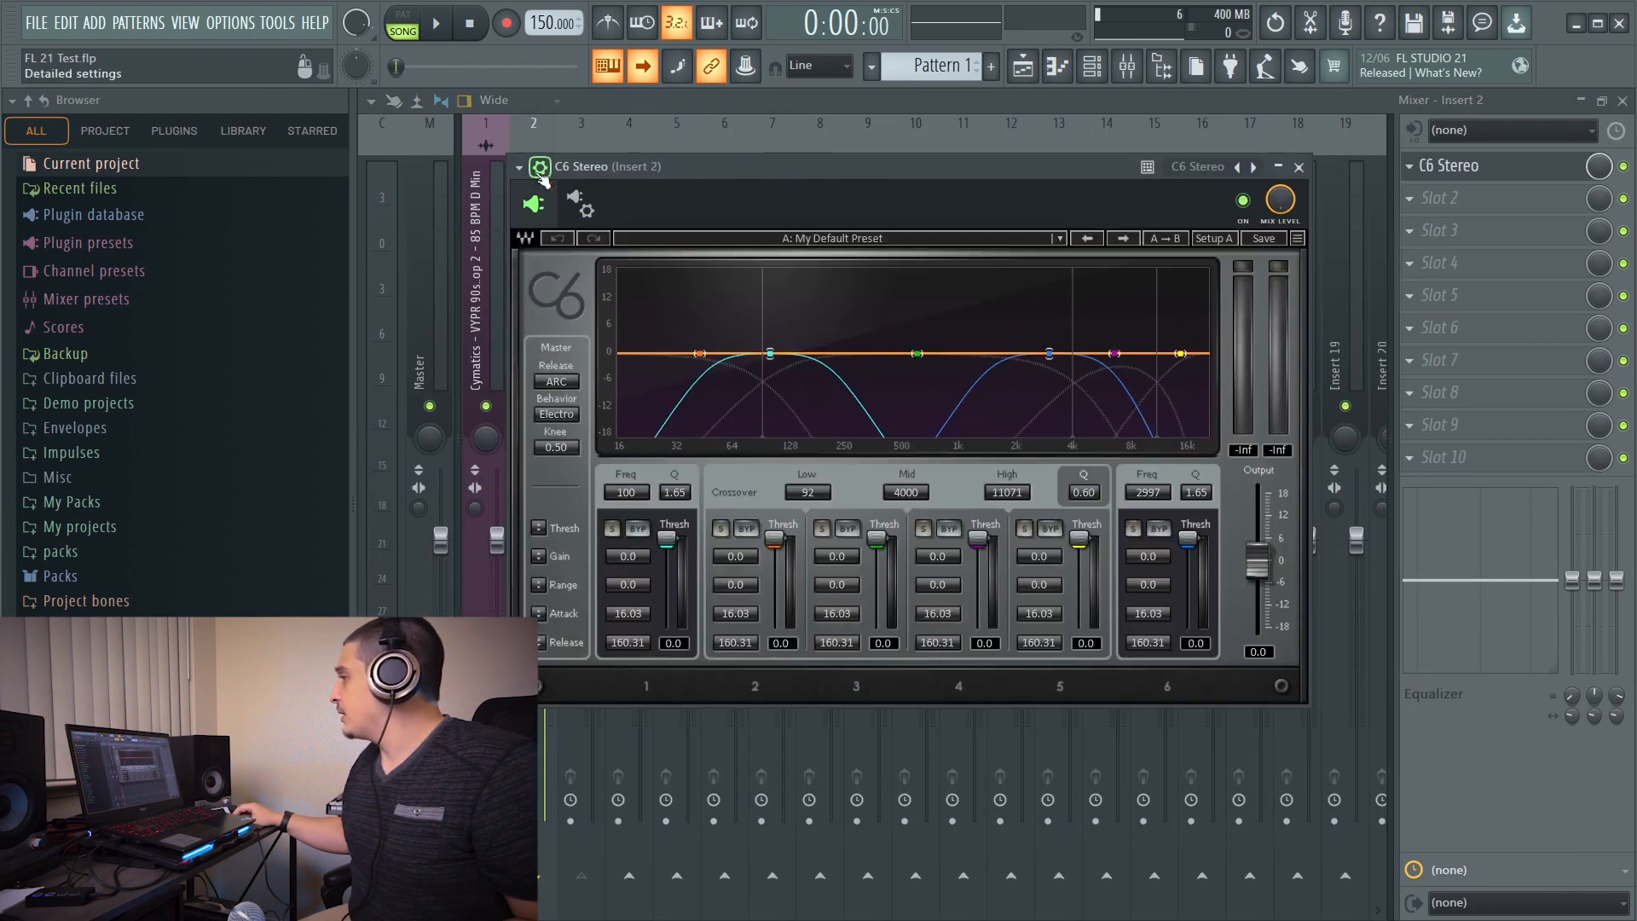
click(541, 167)
click(693, 248)
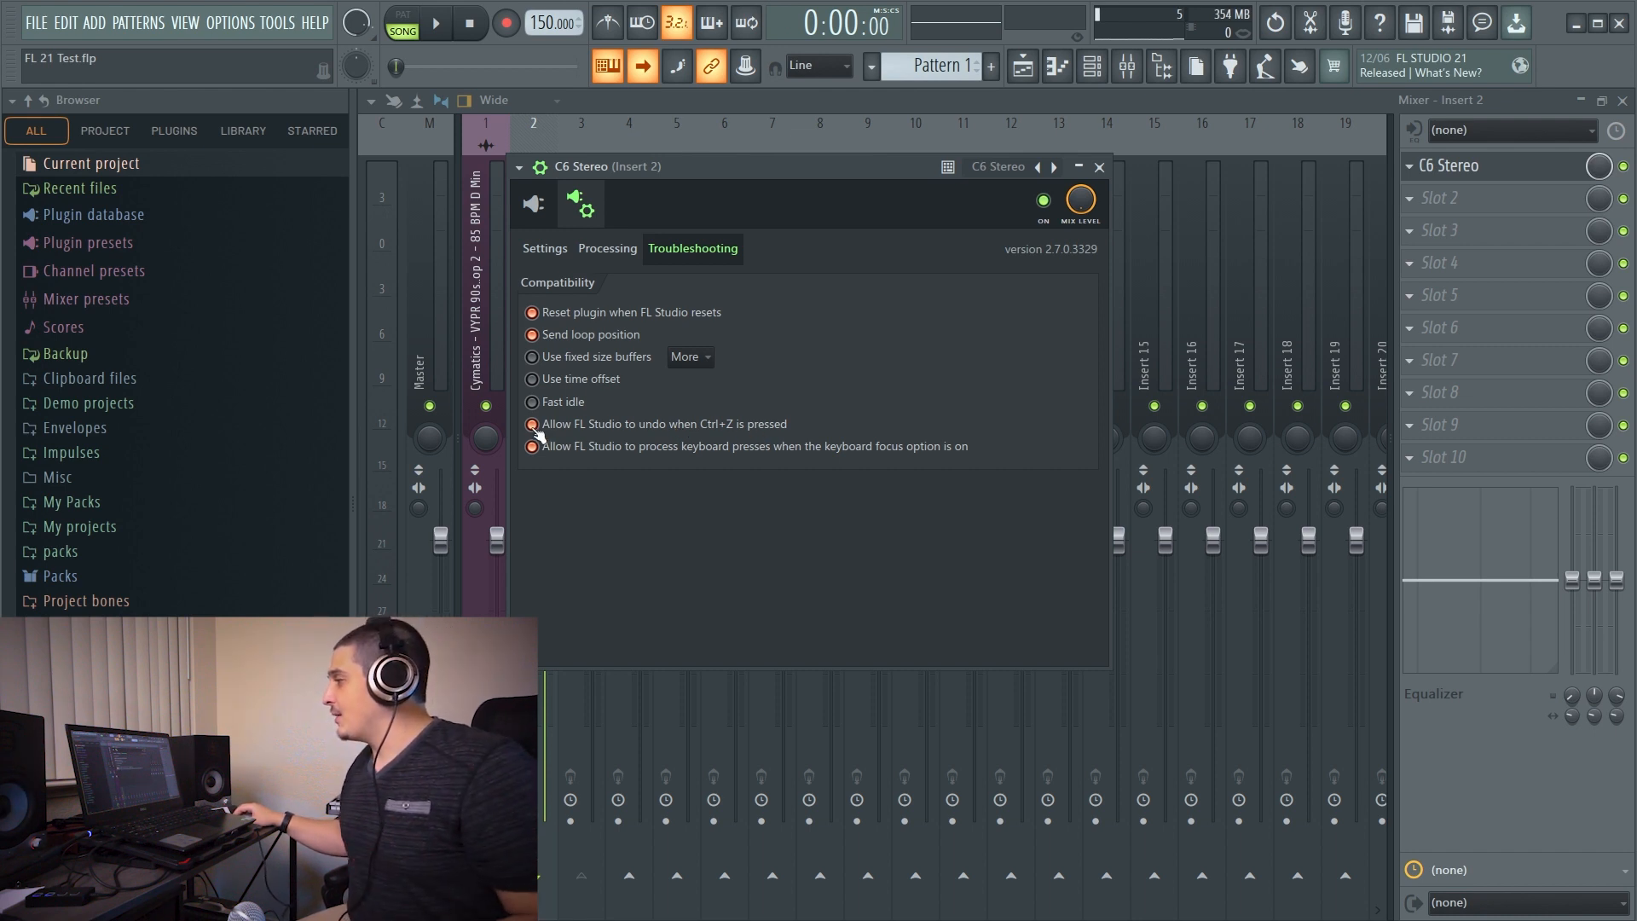
Return C6 Stereo to its plugin interface and lower the volume fader of Insert 2.
drag(759, 175, 829, 186)
click(614, 222)
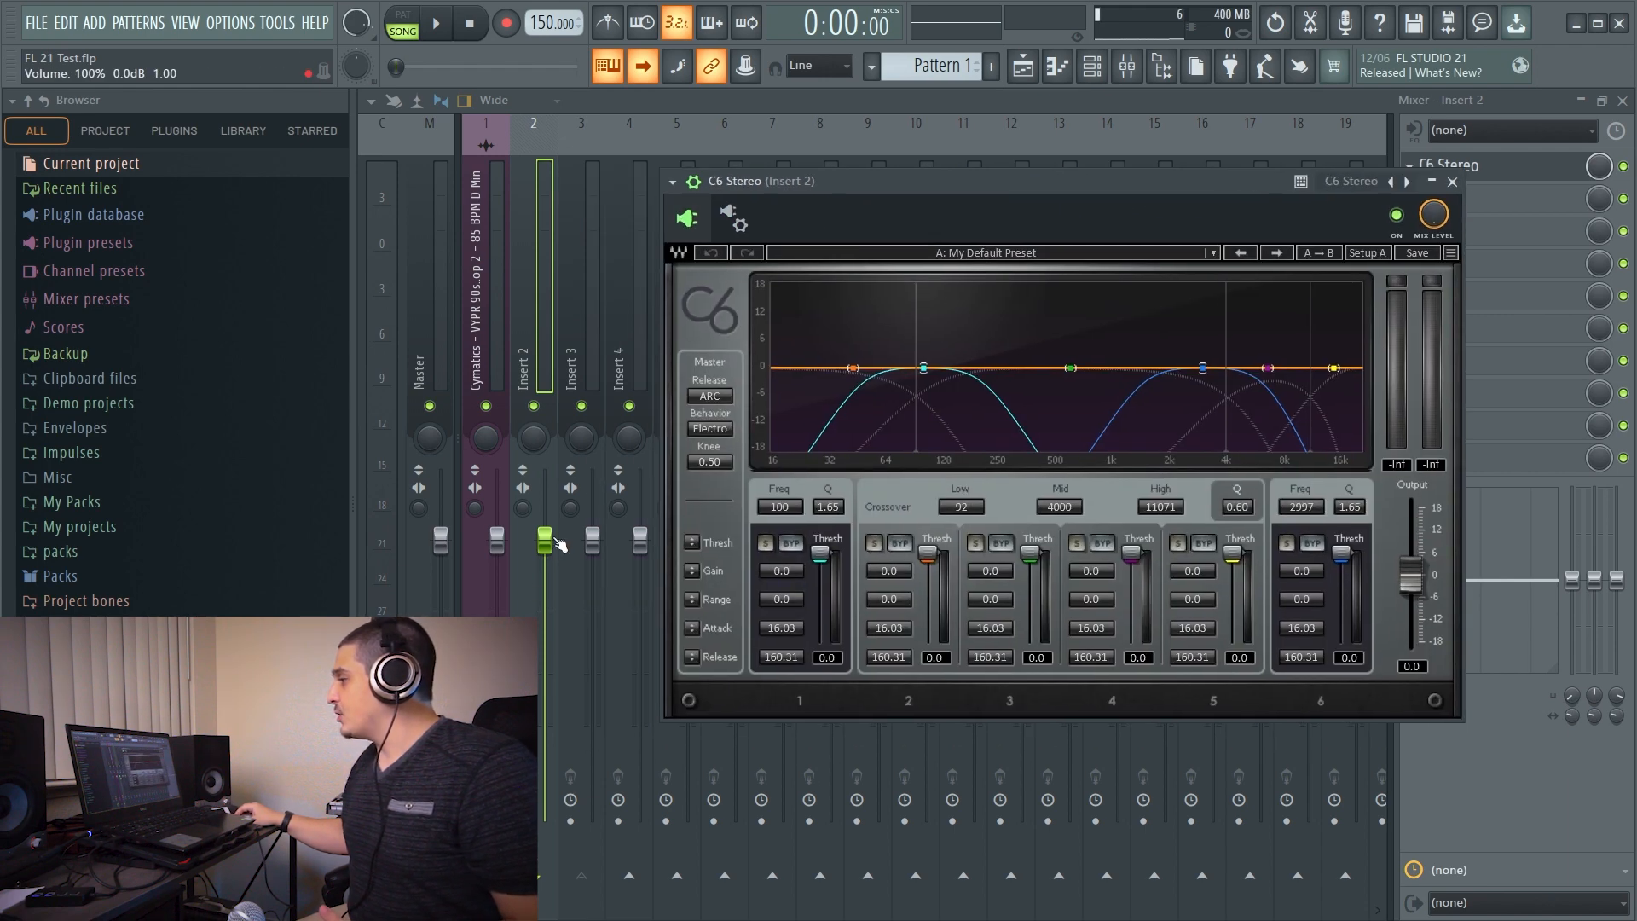
drag(554, 539, 555, 577)
click(1476, 166)
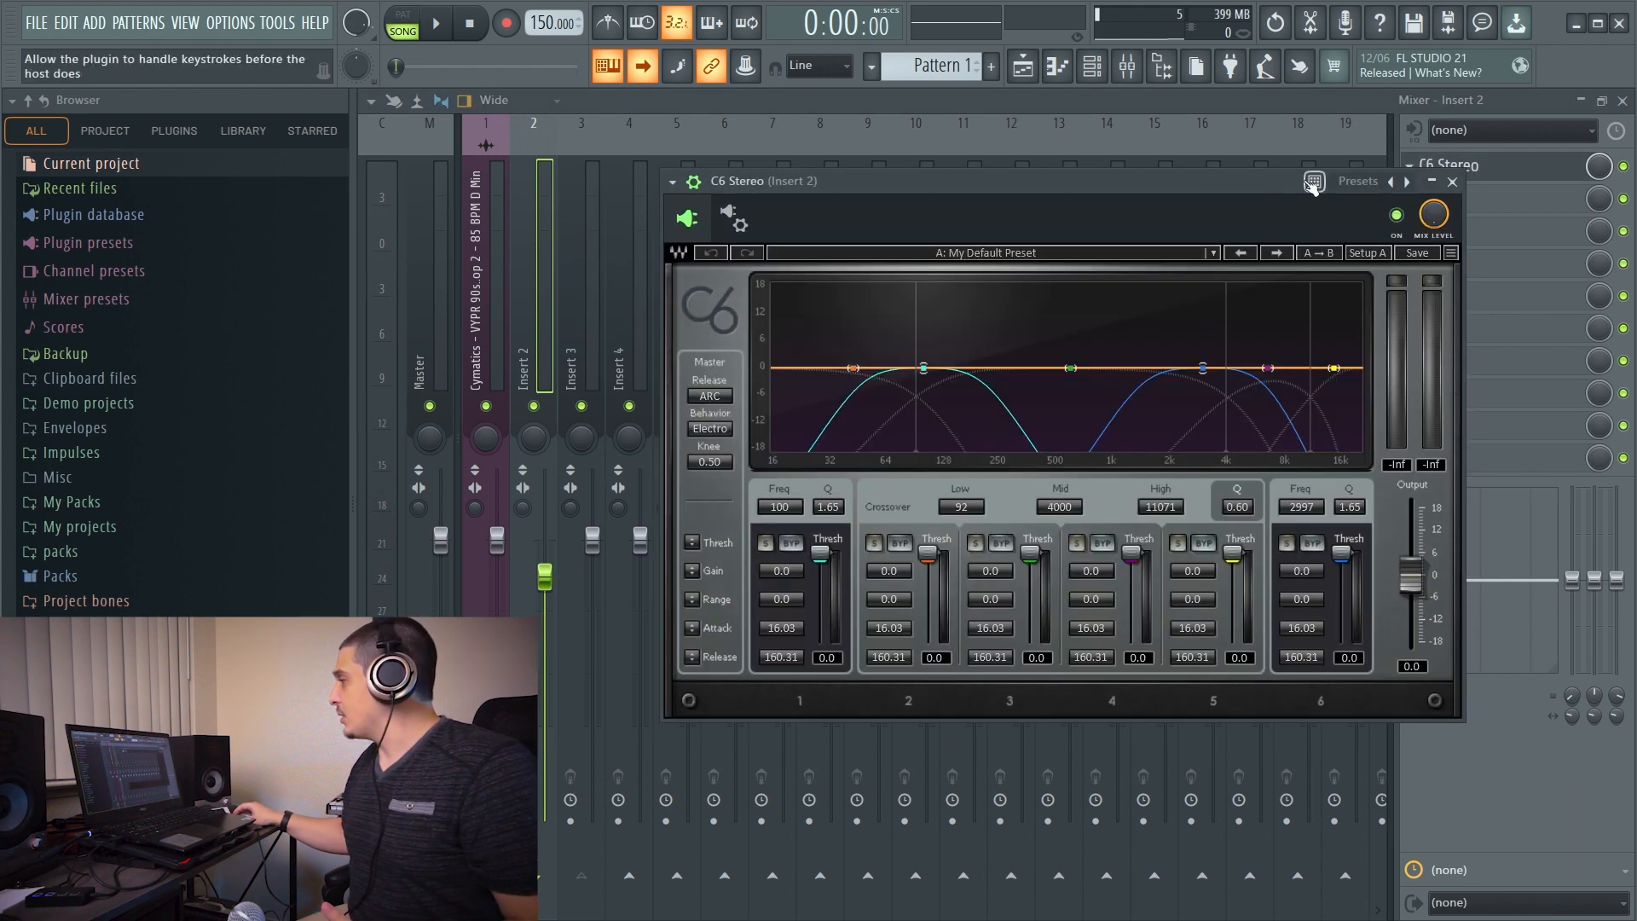
drag(1215, 191, 1219, 186)
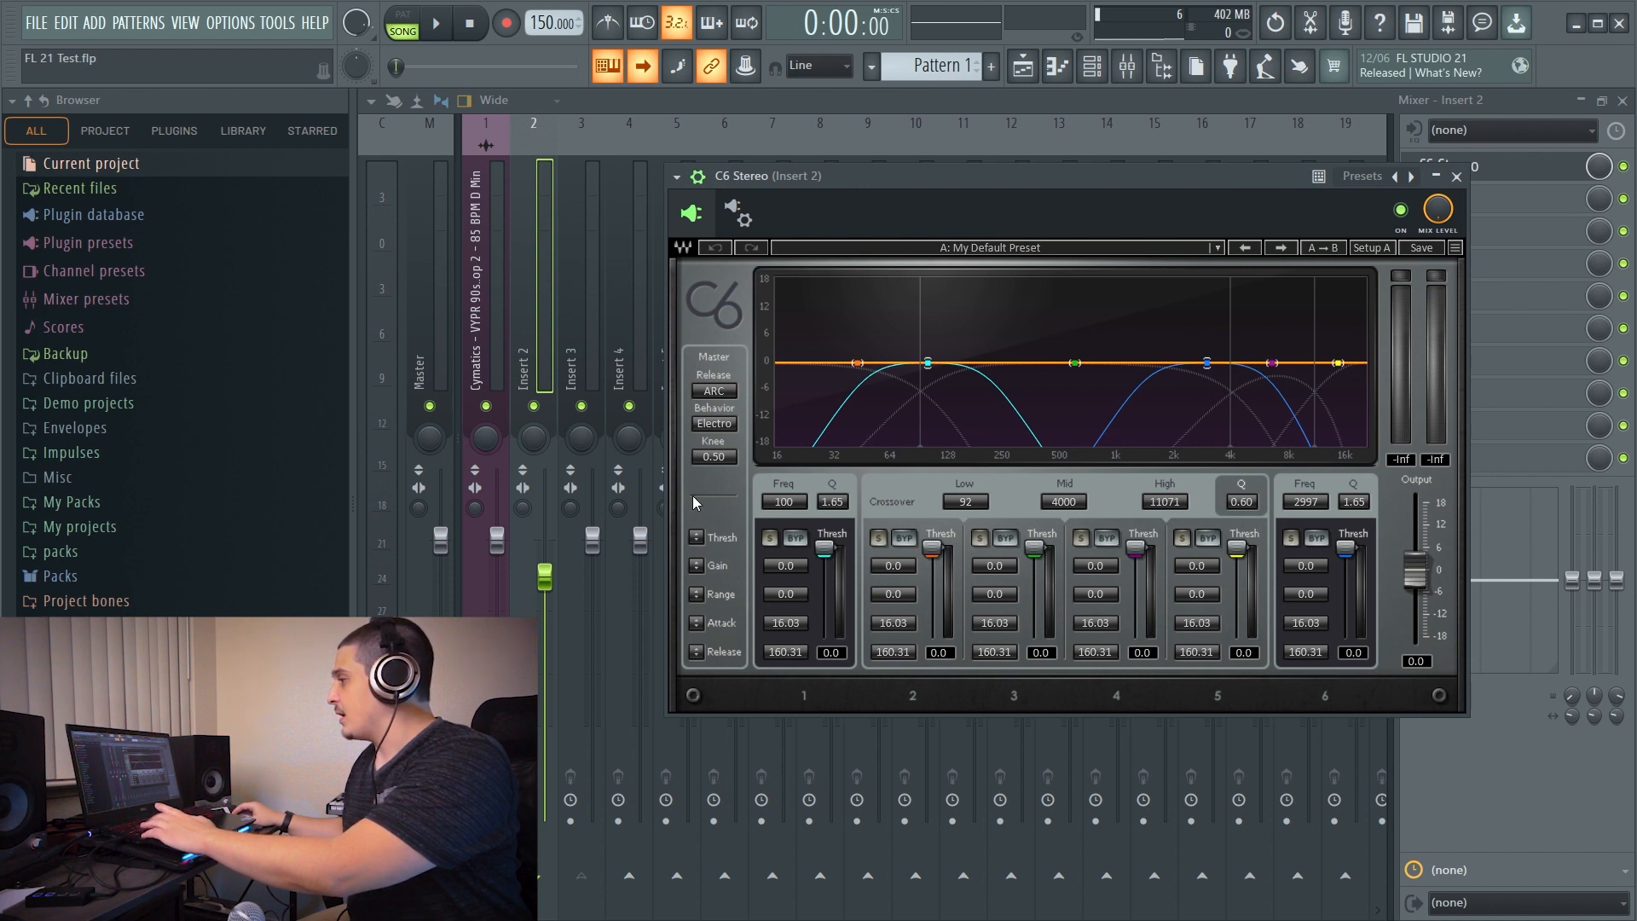
Enable "Allow FL Studio to undo when Ctrl+Z is pressed" for C6 Stereo and undo the Insert 2 fader change.
click(739, 214)
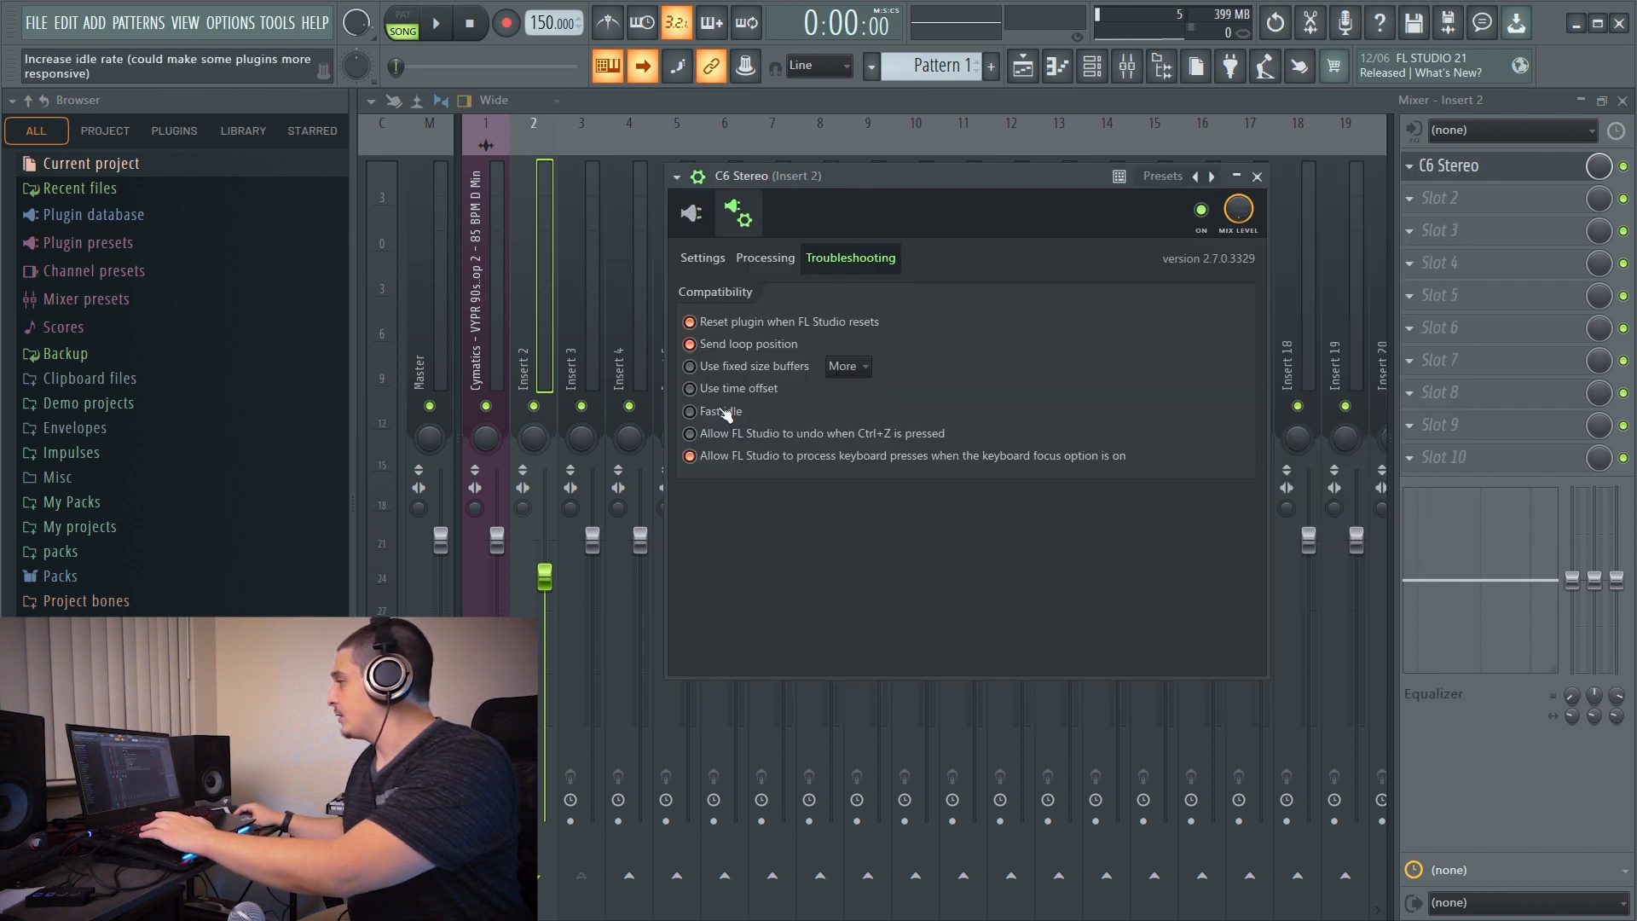
click(734, 433)
drag(848, 174, 854, 179)
key(ctrl+z)
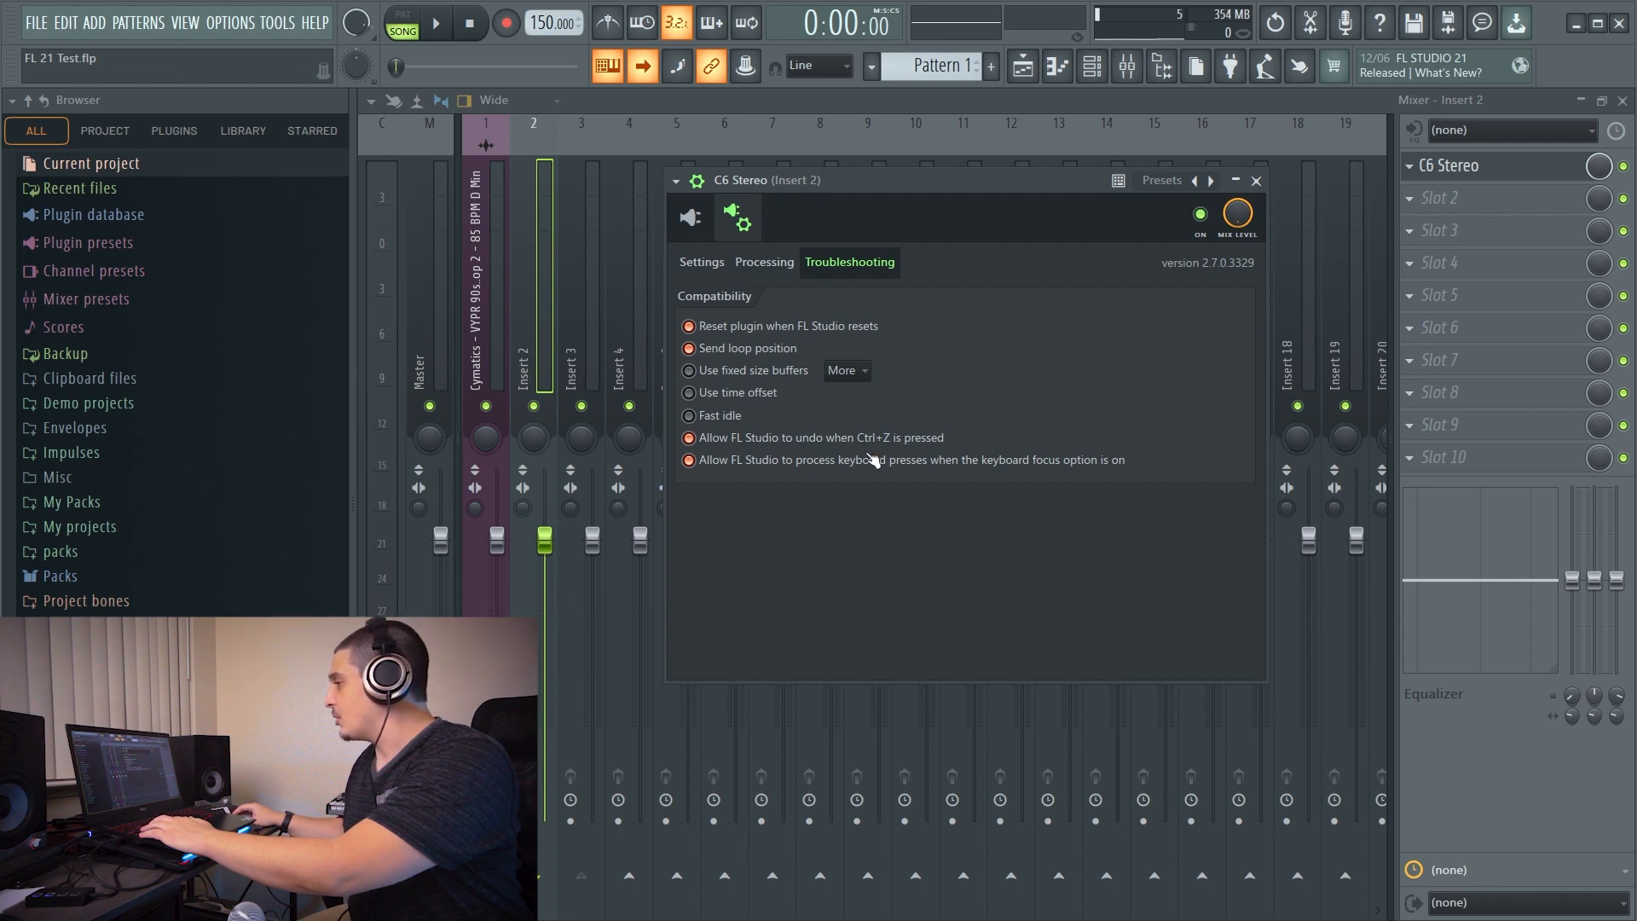
Open the Patcher channel from the channel rack and reposition modules on its map, including 3x Osc.
click(1581, 101)
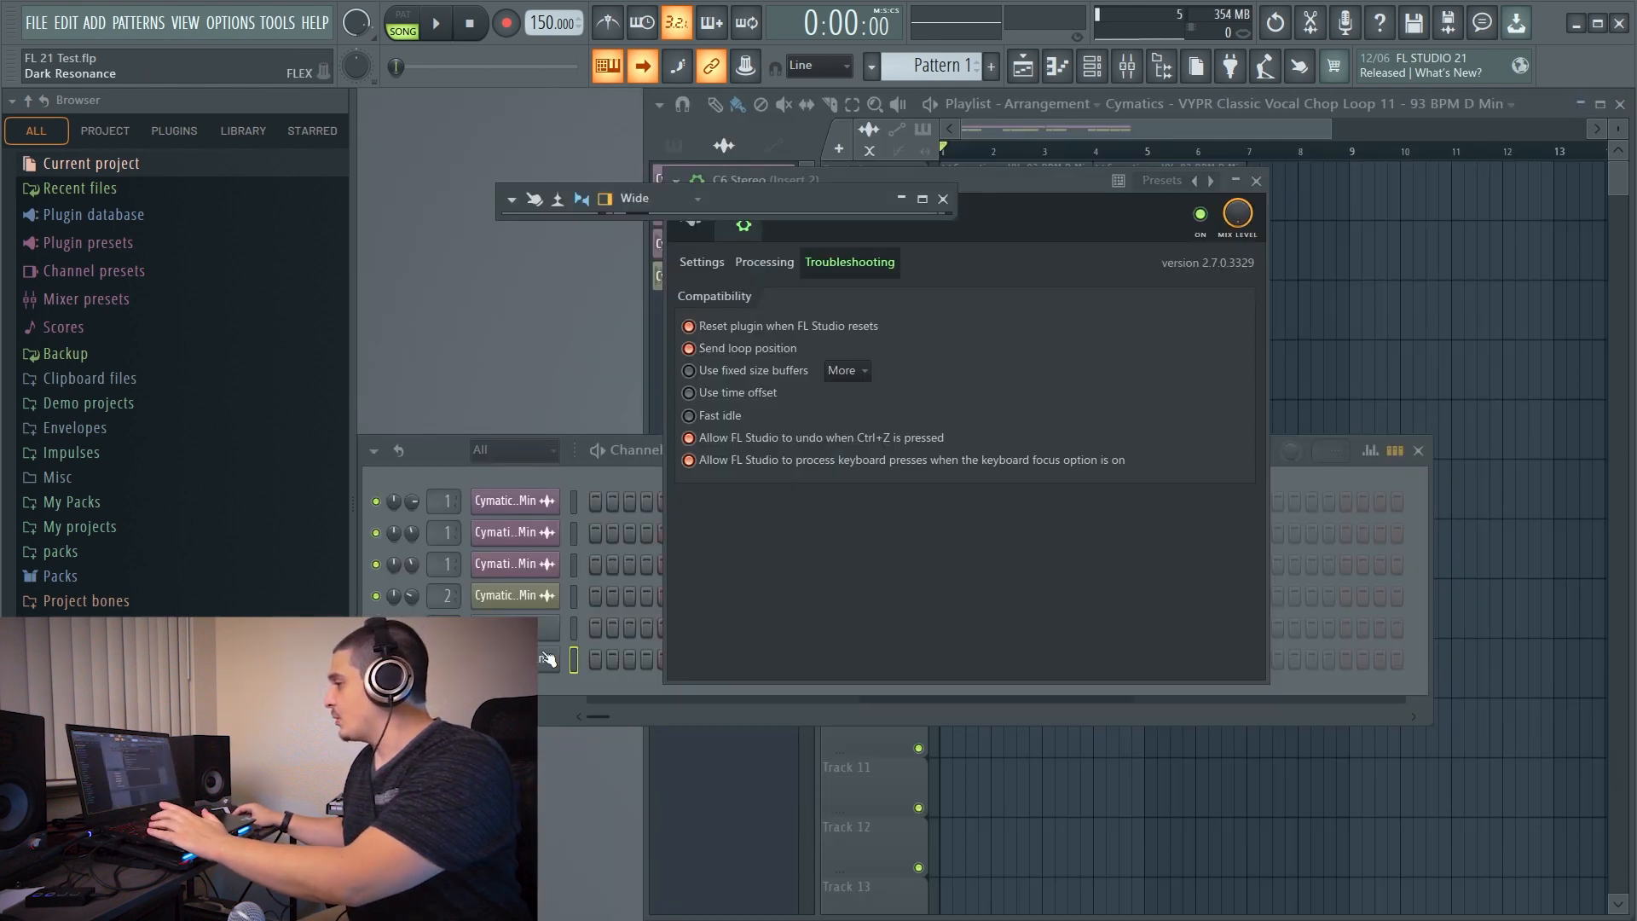
click(542, 636)
drag(750, 341, 715, 362)
drag(823, 405, 805, 333)
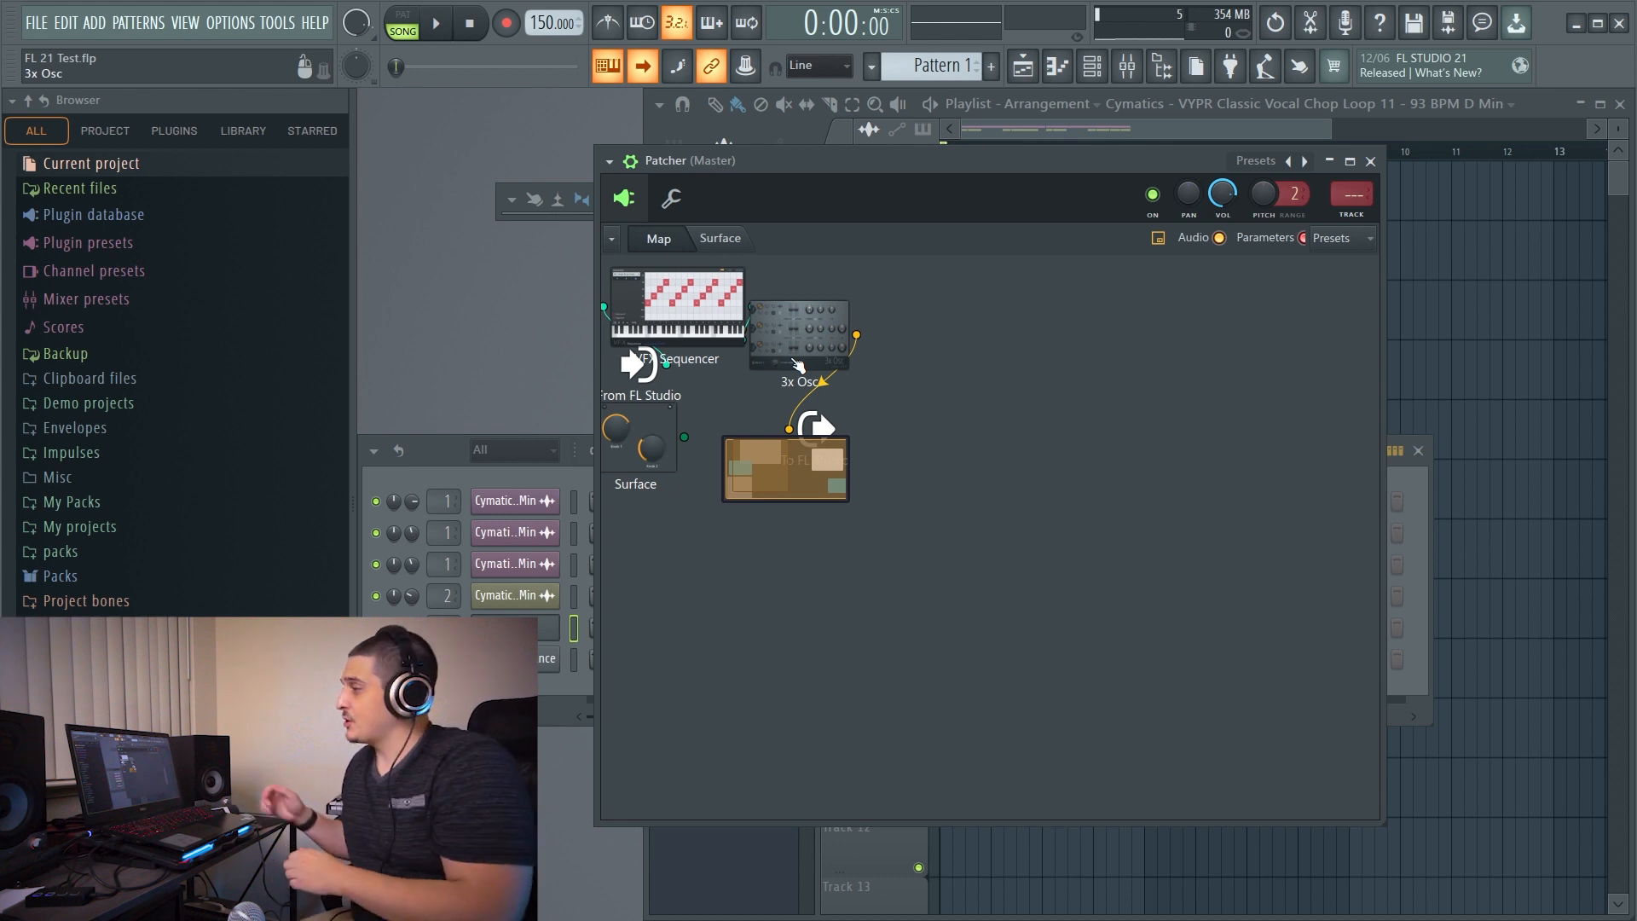
Open the VFX Sequencer module inside Patcher and move its window higher on the screen.
double_click(726, 316)
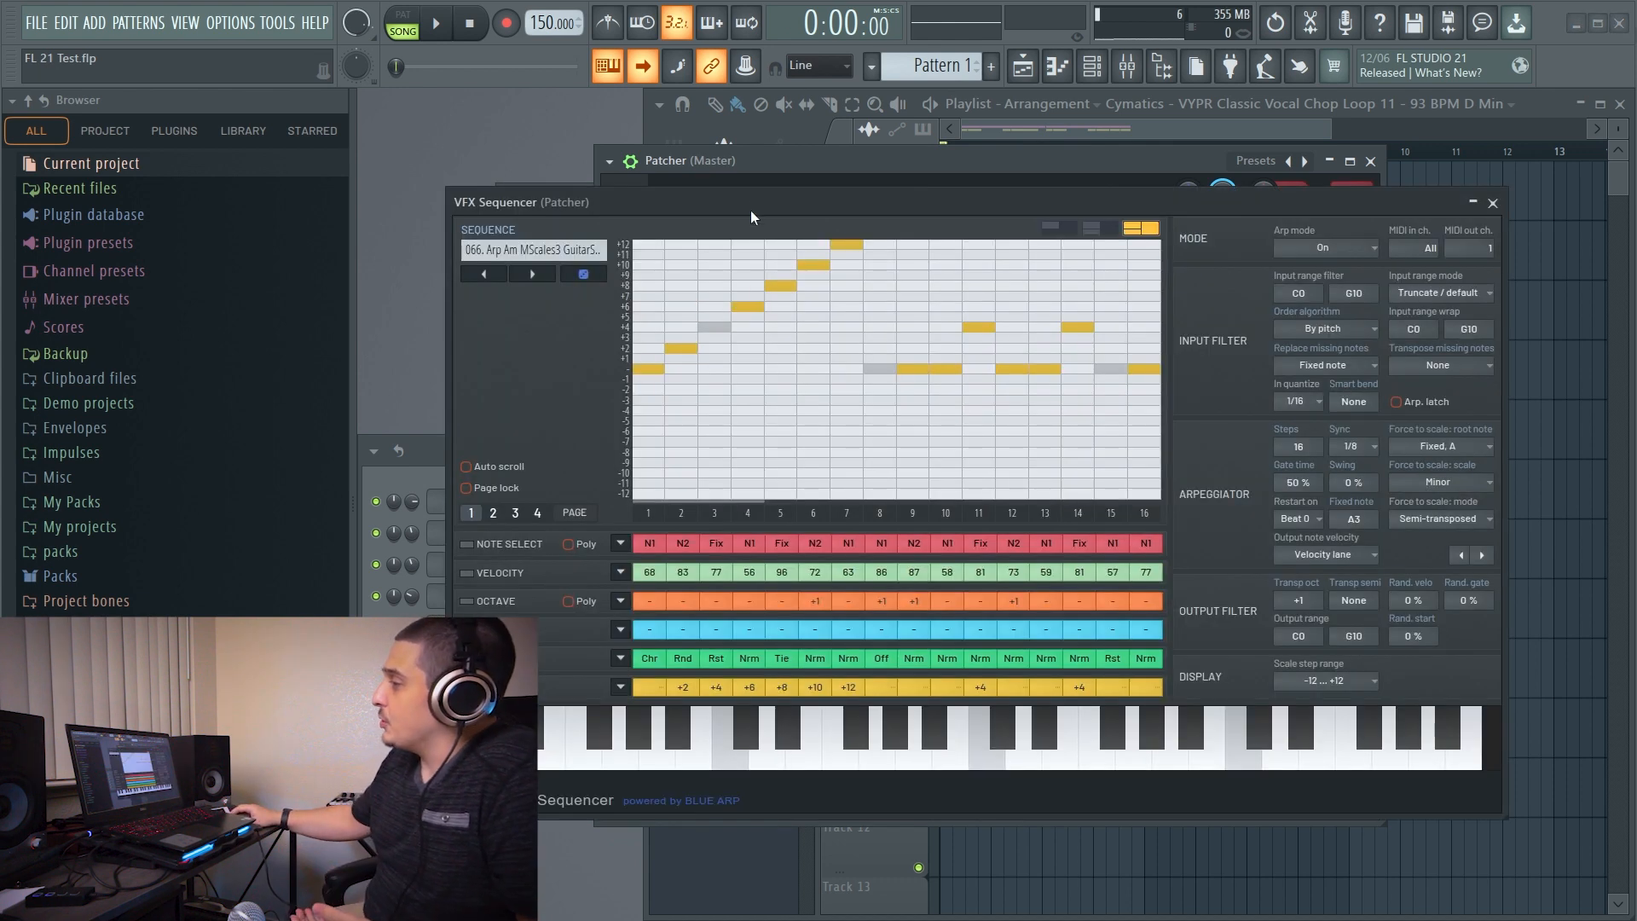
drag(751, 210, 732, 153)
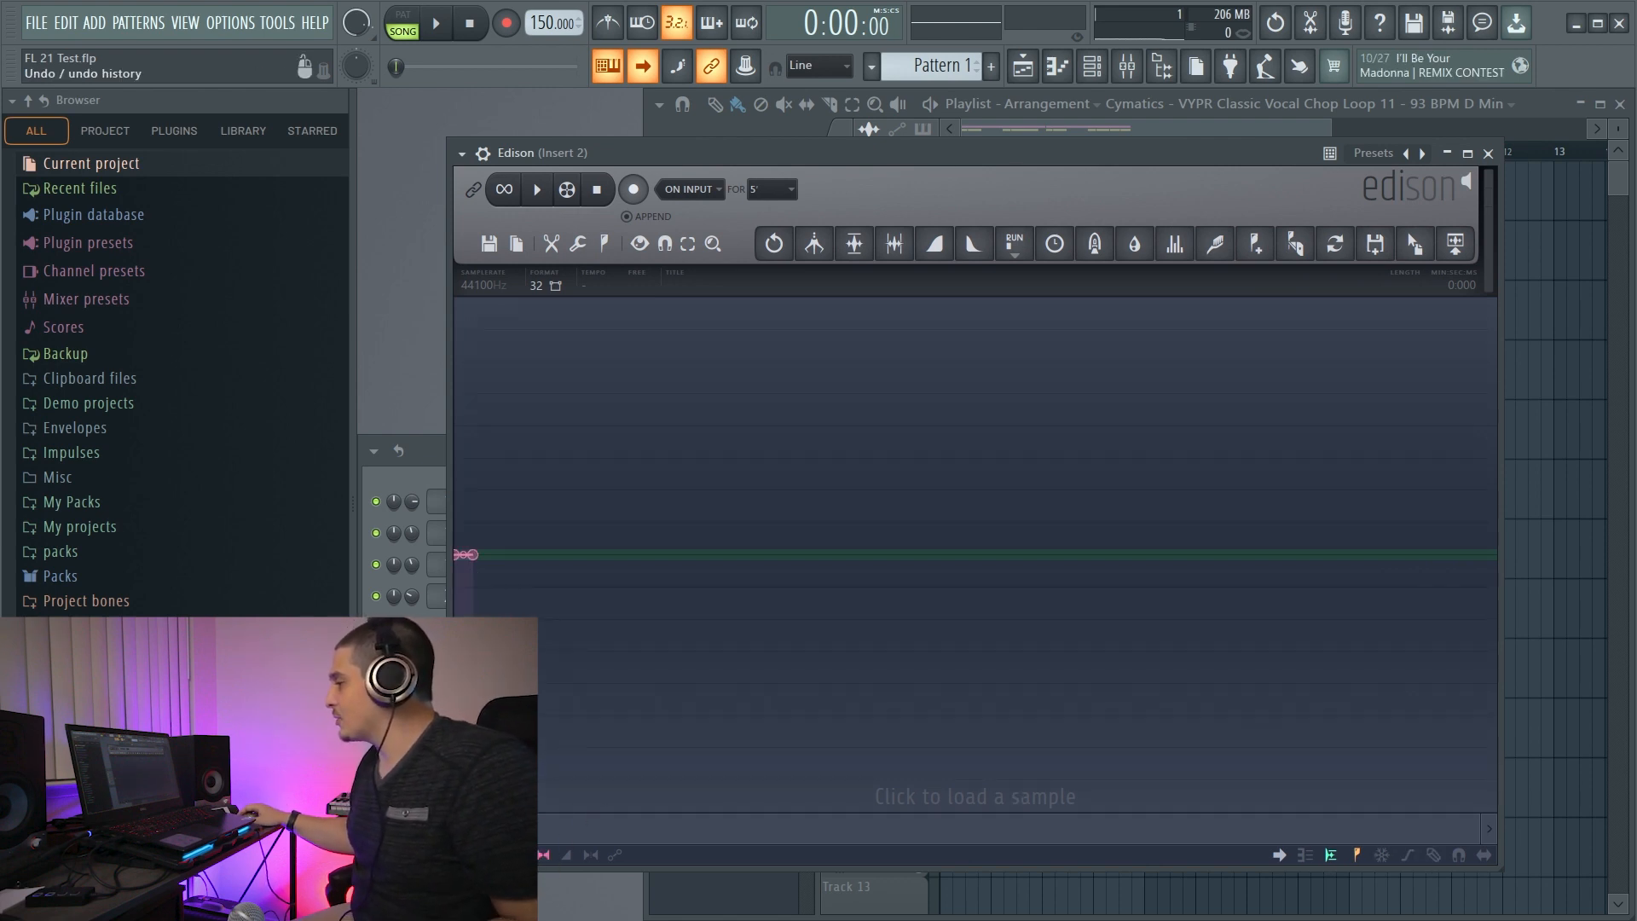
Load VOX_RELOADED (5) from the Function Loops - VOX Reloaded pack into Edison and shape its envelope with additional points.
click(34, 576)
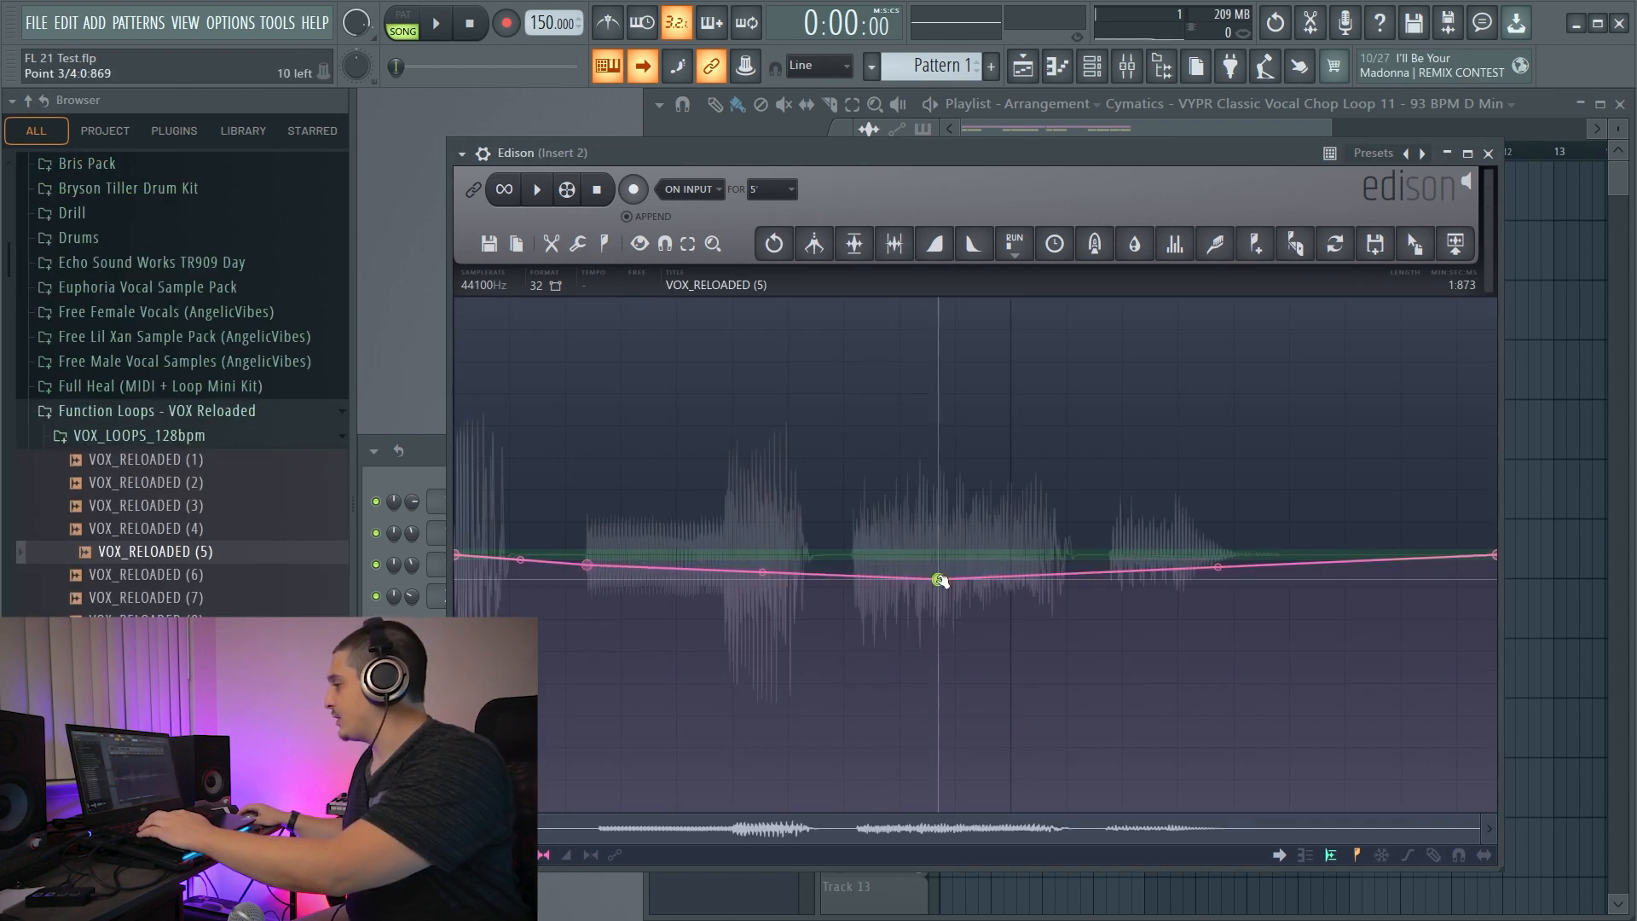
drag(939, 578, 946, 507)
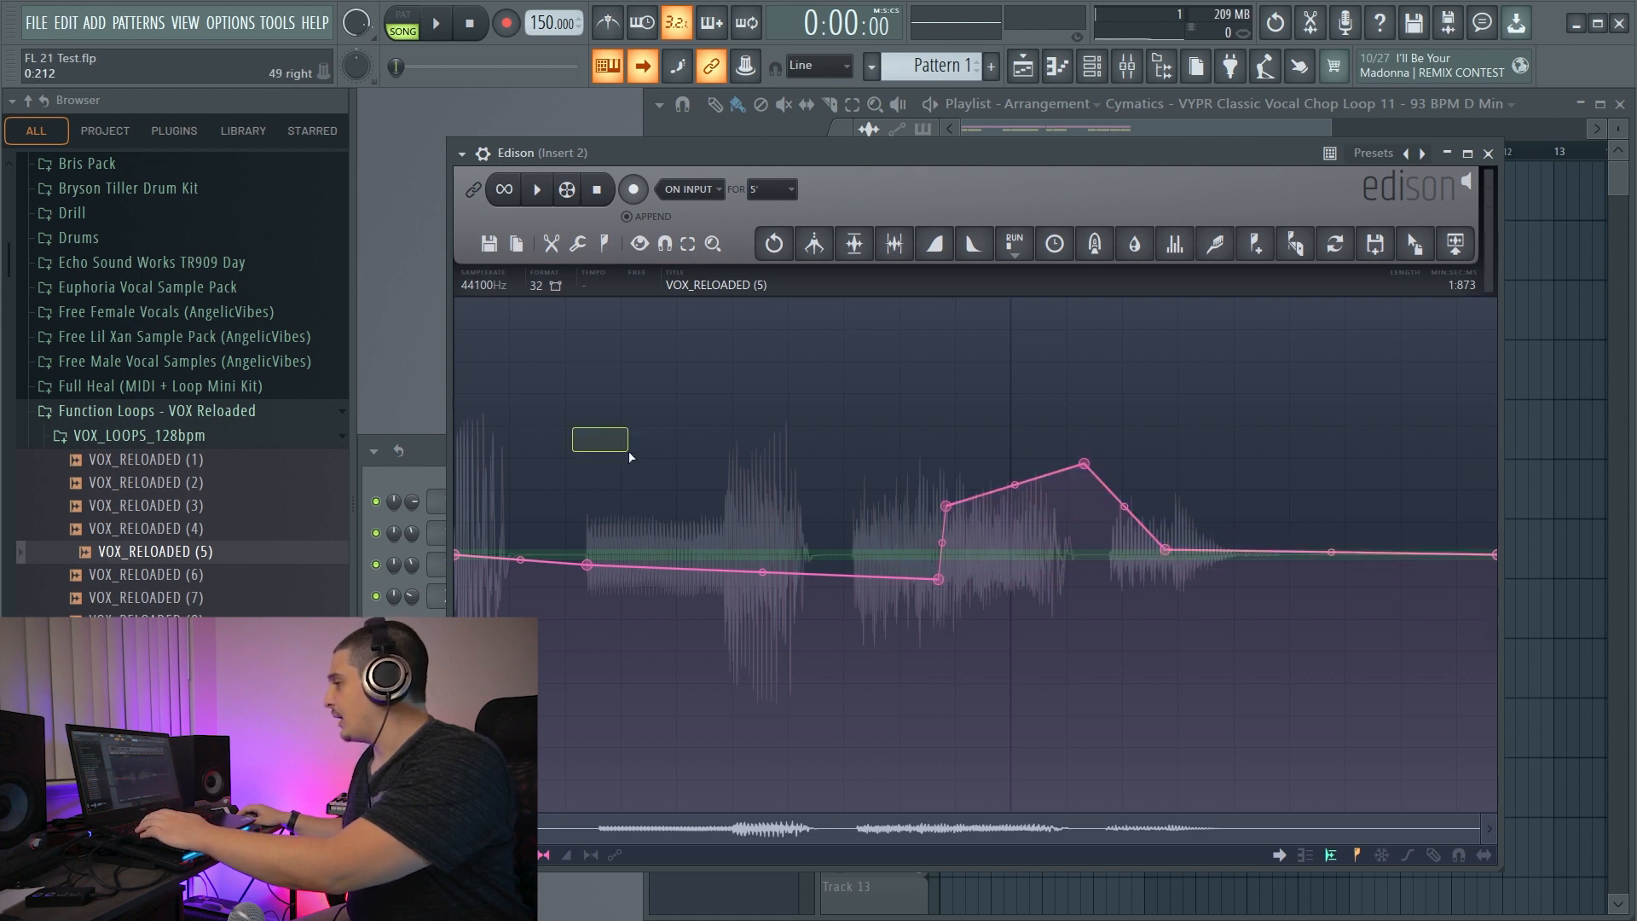
Select multiple envelope points in Edison and shift them together, repeating with a second group selection.
drag(565, 422, 1272, 712)
drag(955, 593, 1008, 573)
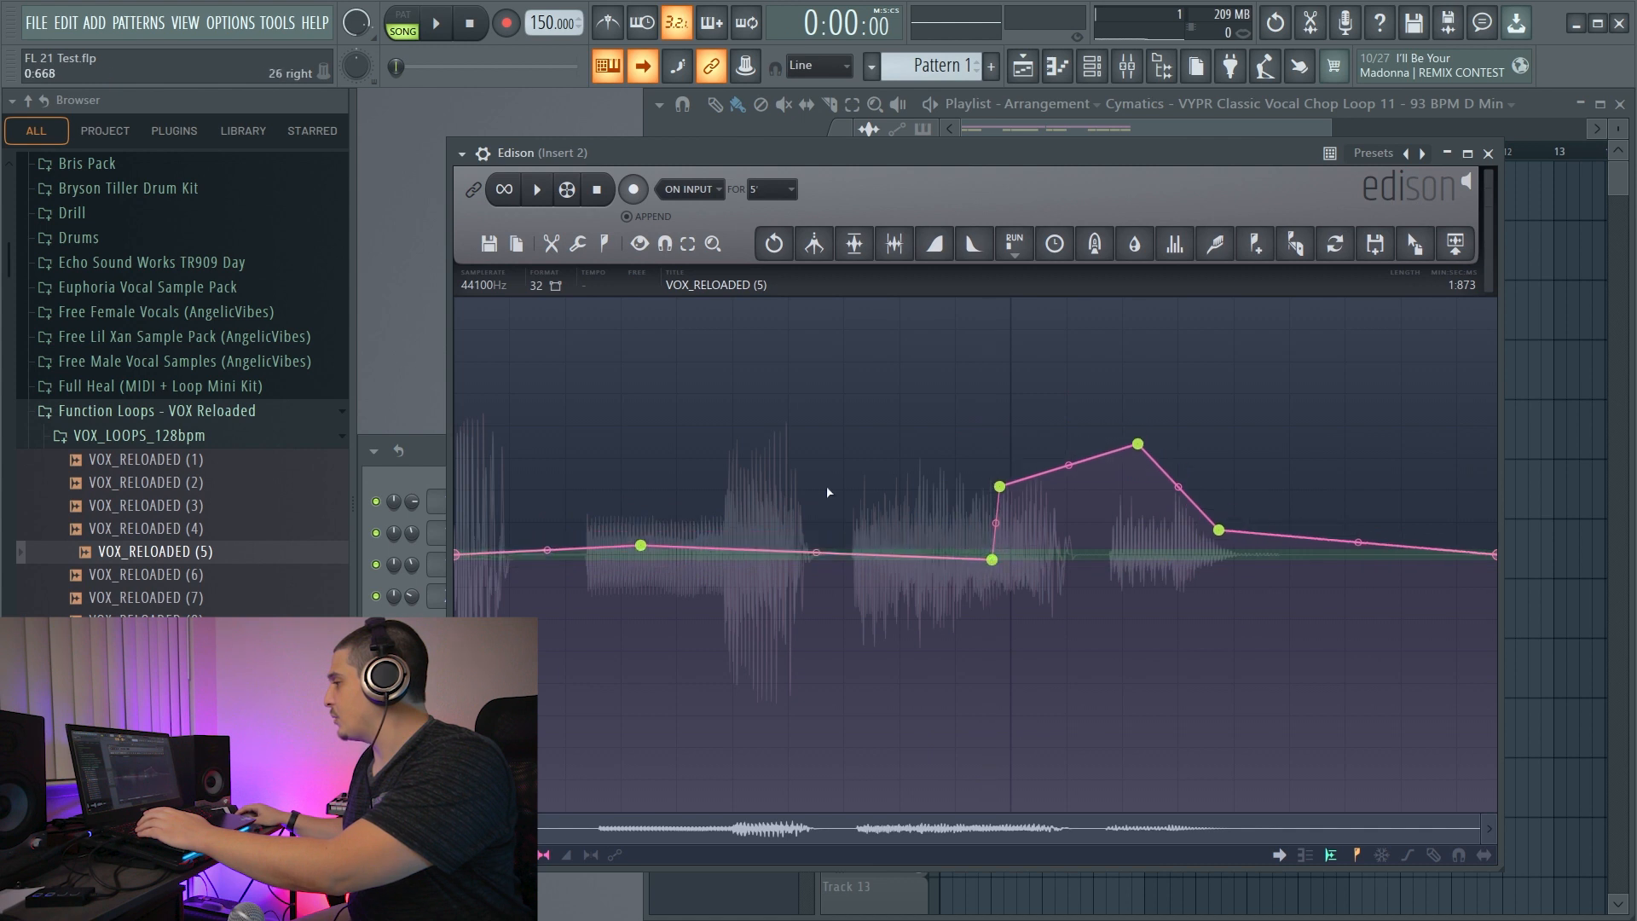
drag(604, 382, 1207, 709)
mouse_move(998, 561)
mouse_down()
mouse_move(1040, 598)
mouse_move(1002, 570)
mouse_up()
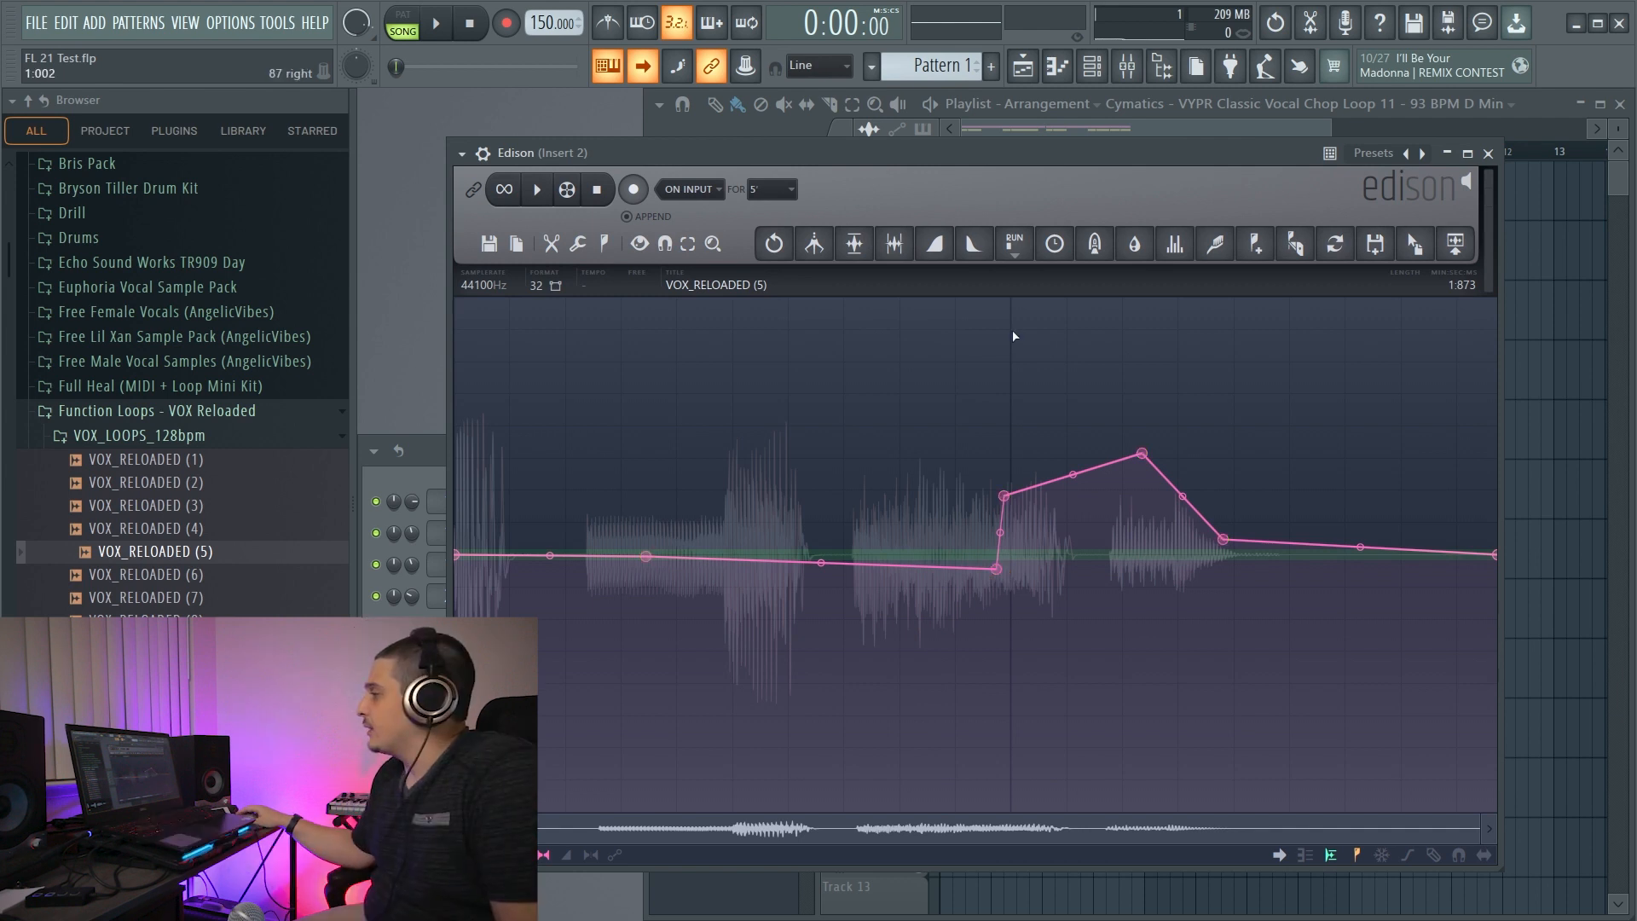
View the categories of scripts Edison can run and close the list.
click(1015, 245)
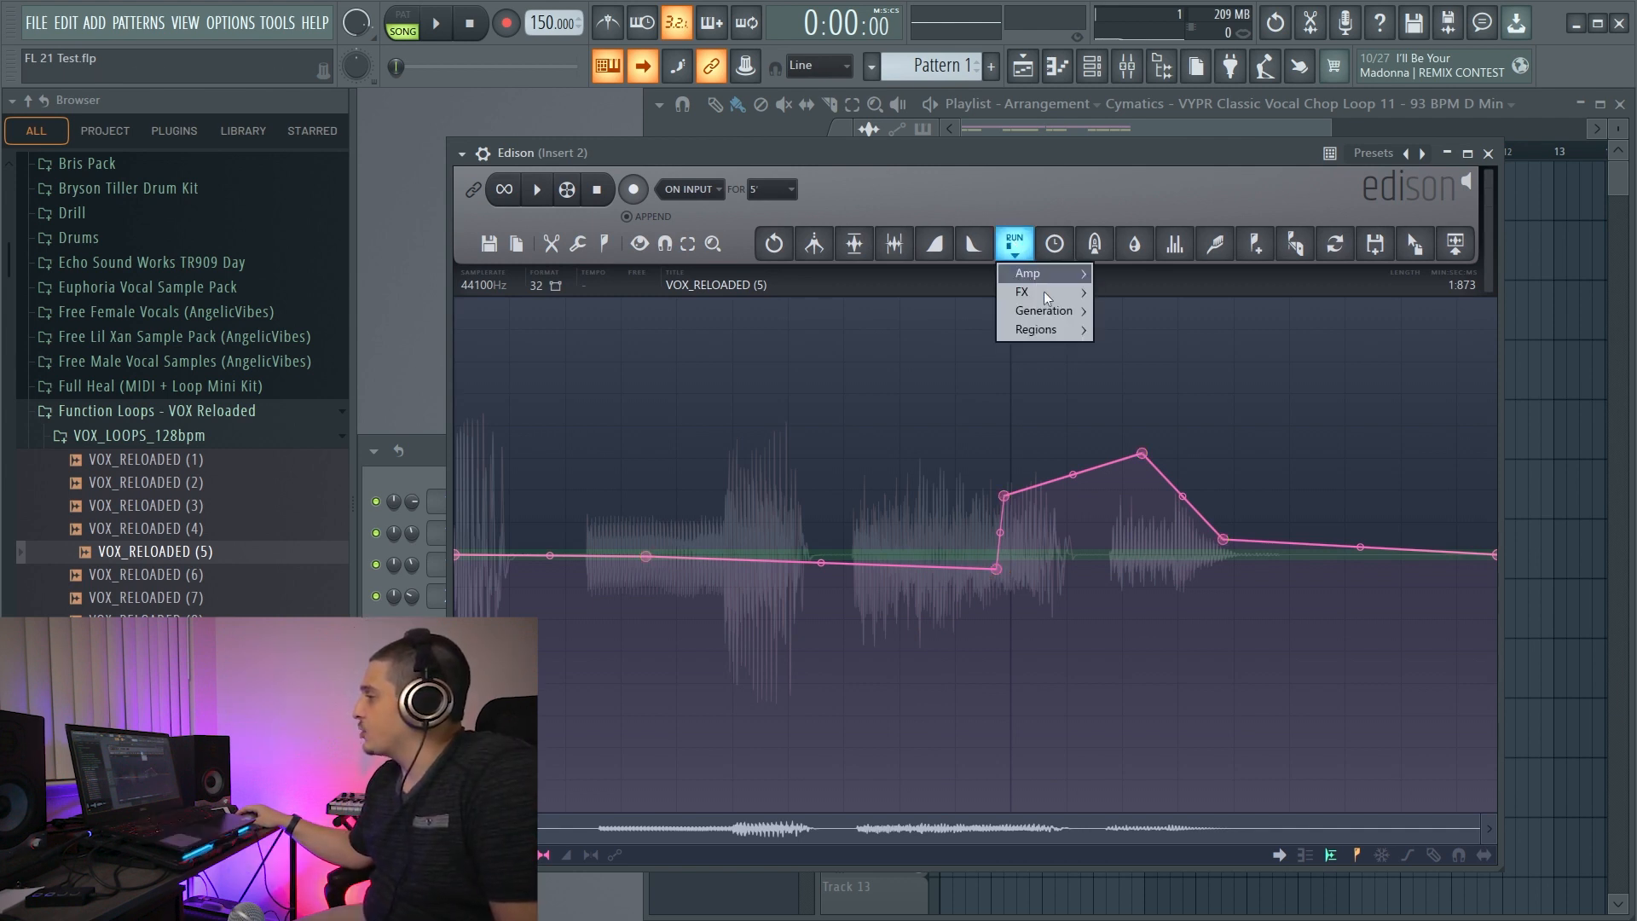
click(991, 170)
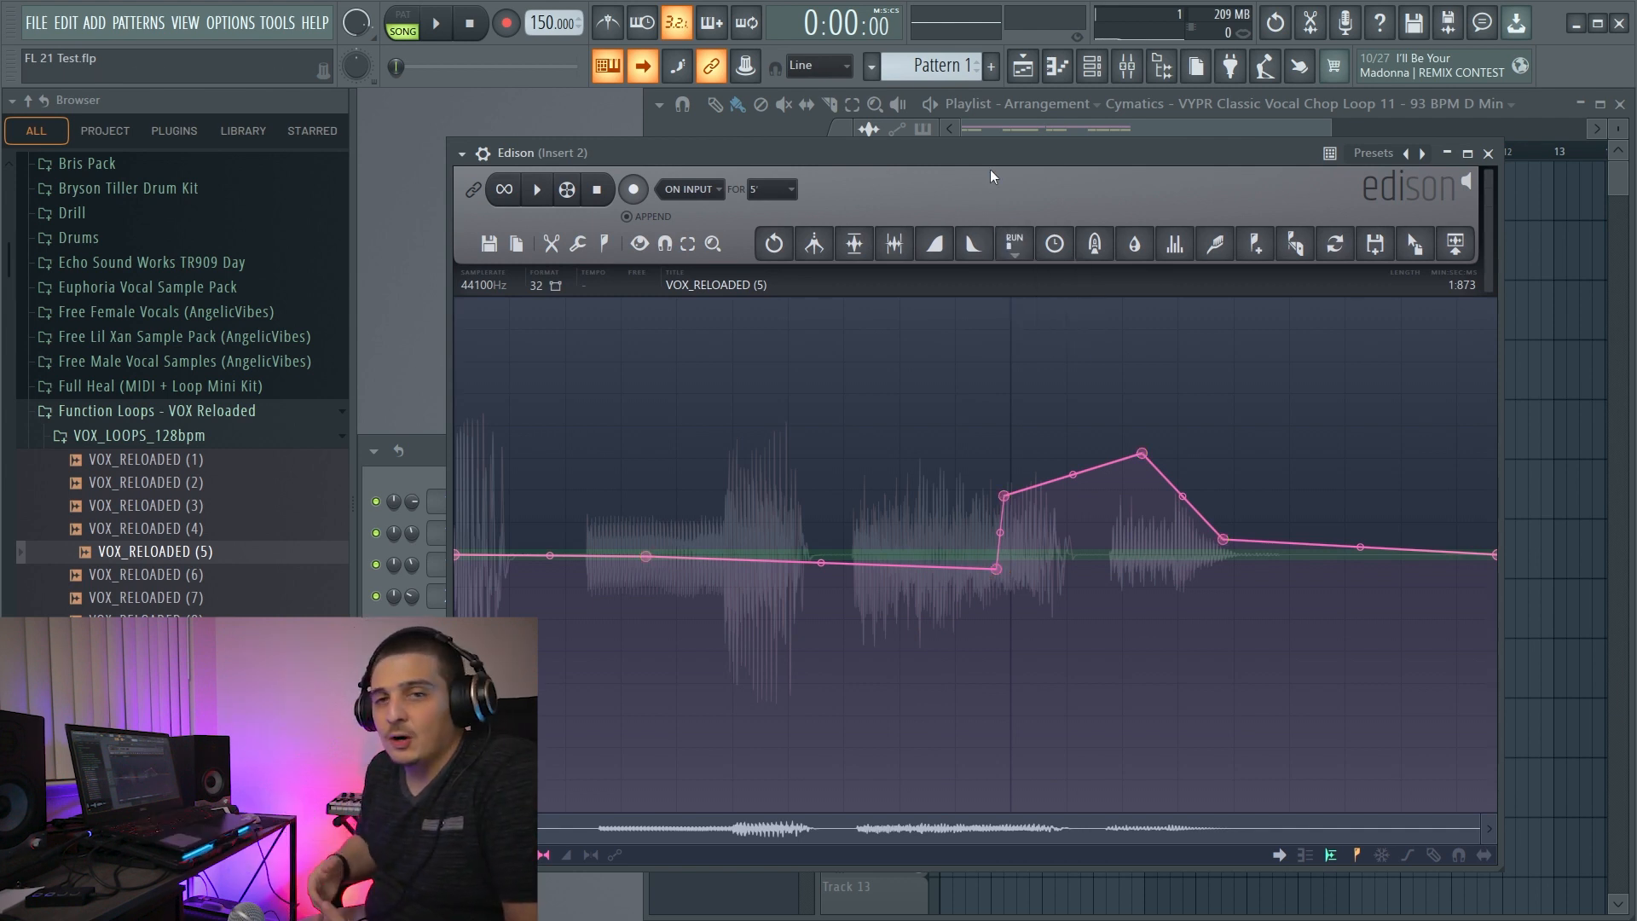
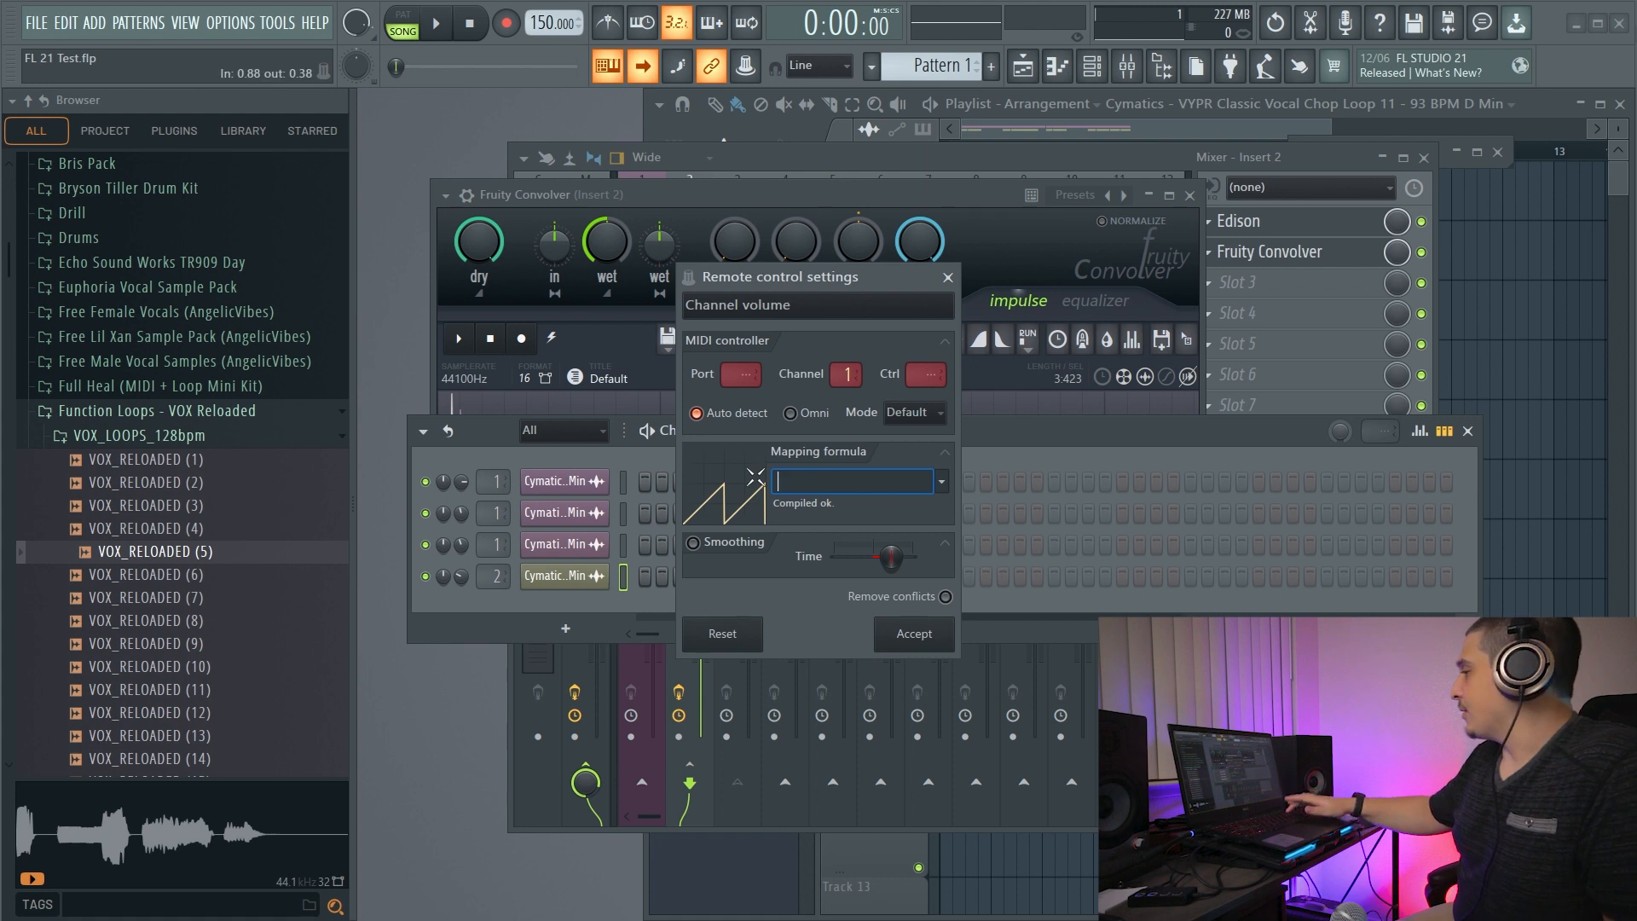
Enter input as the mapping formula in the channel volume's remote control settings.
text(input)
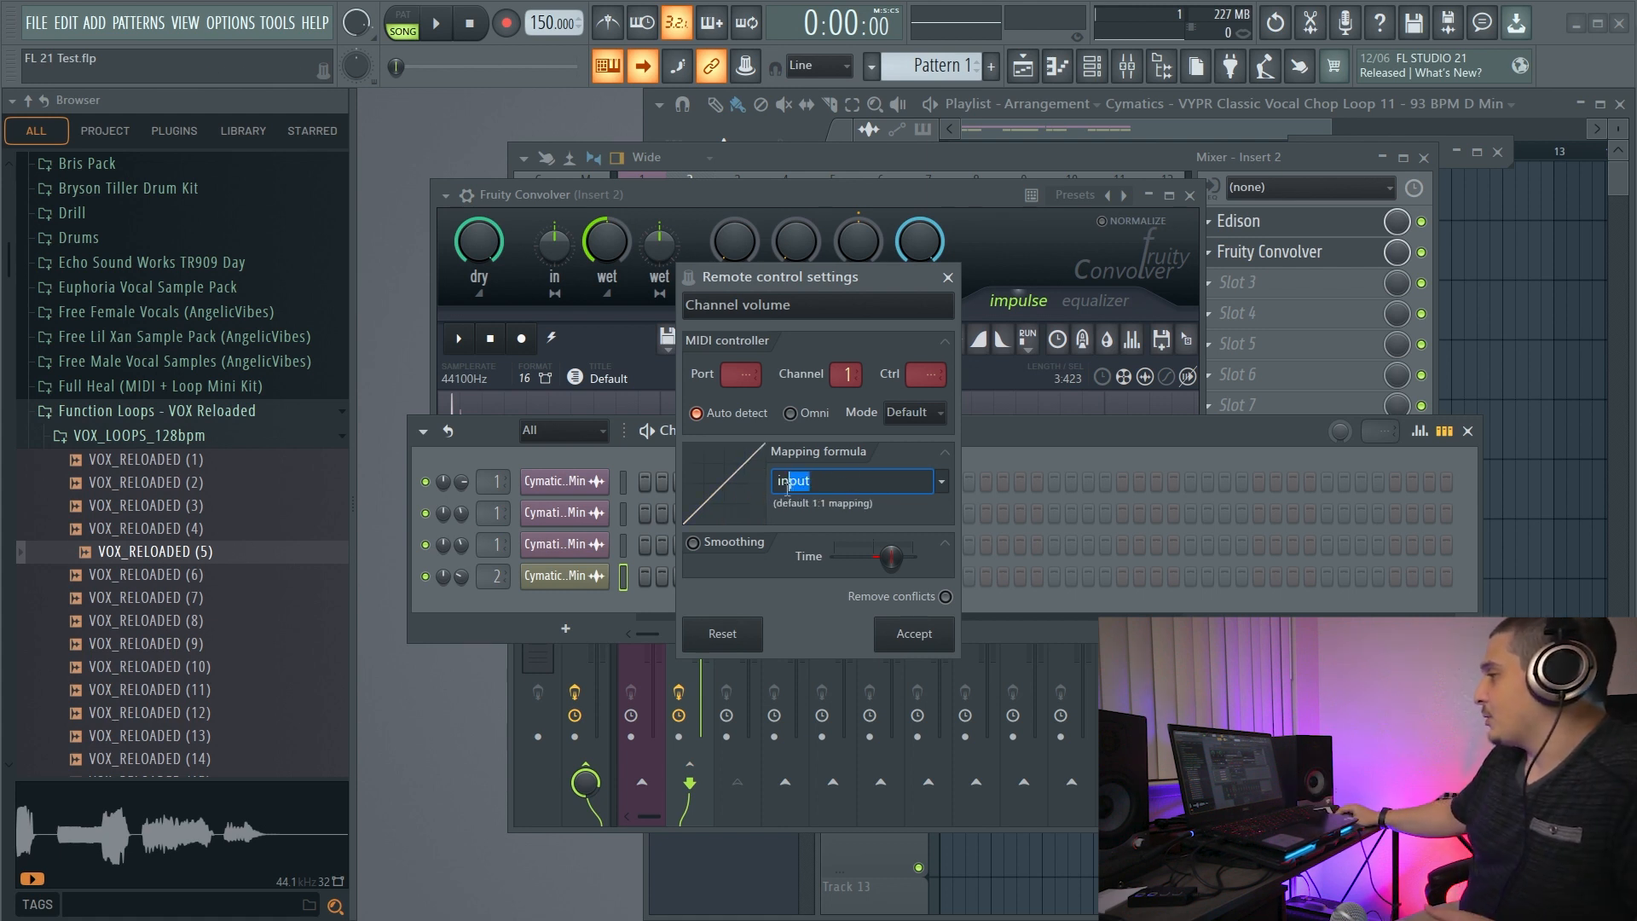
click(853, 479)
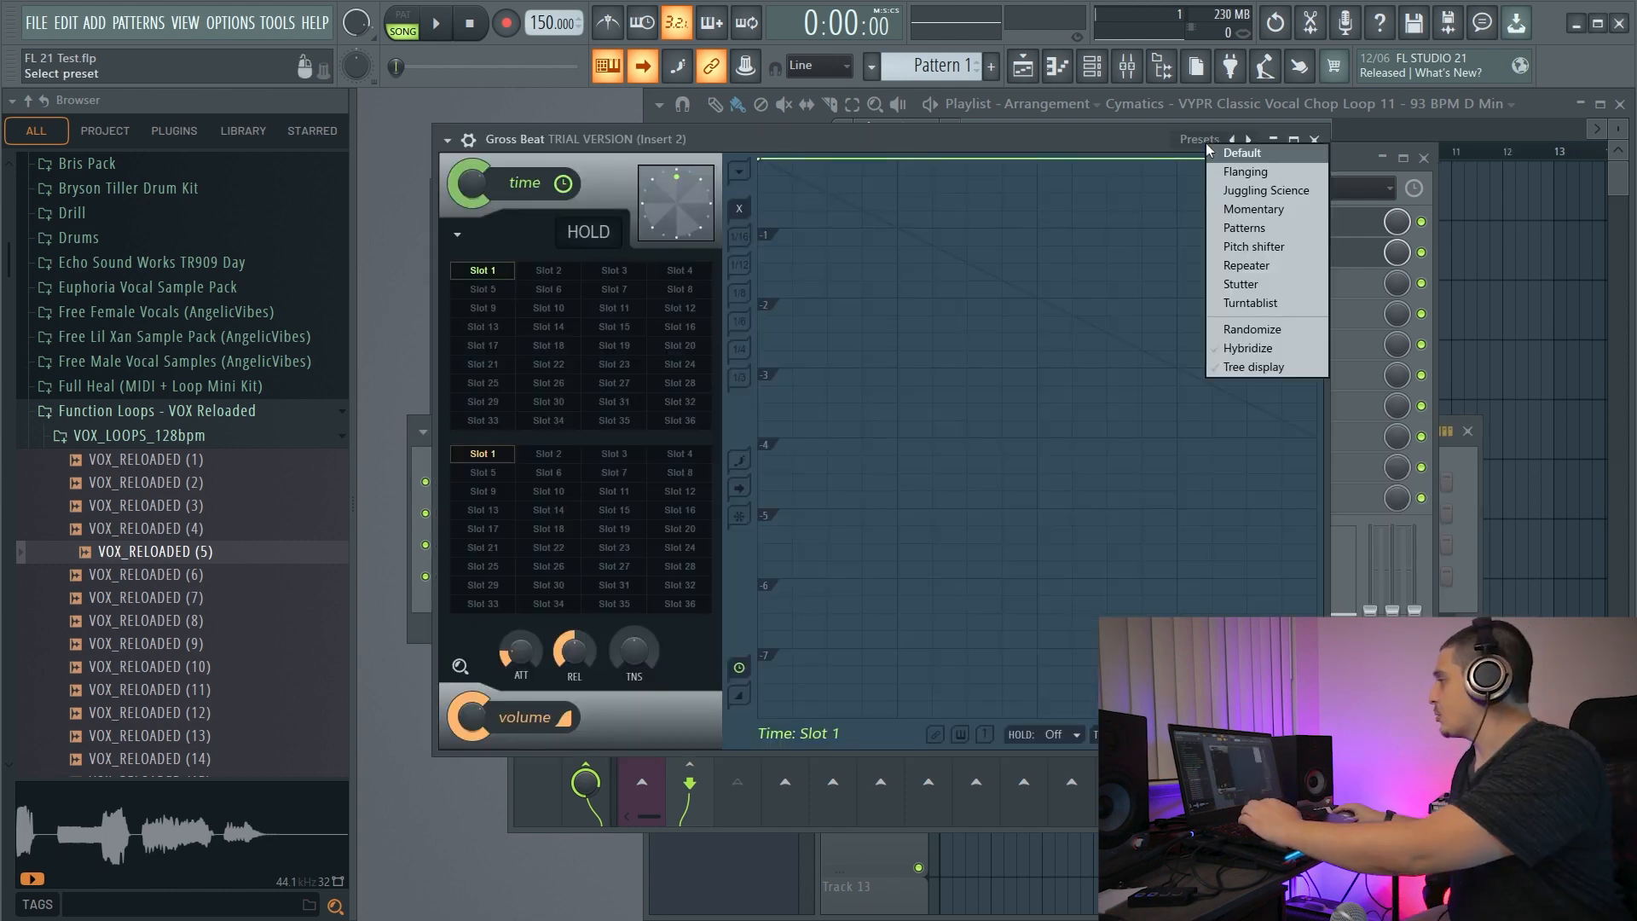
Load the Juggling Science preset in Gross Beat and try time slot Returner 1 with volume slots Katana and Smasher.
click(1245, 196)
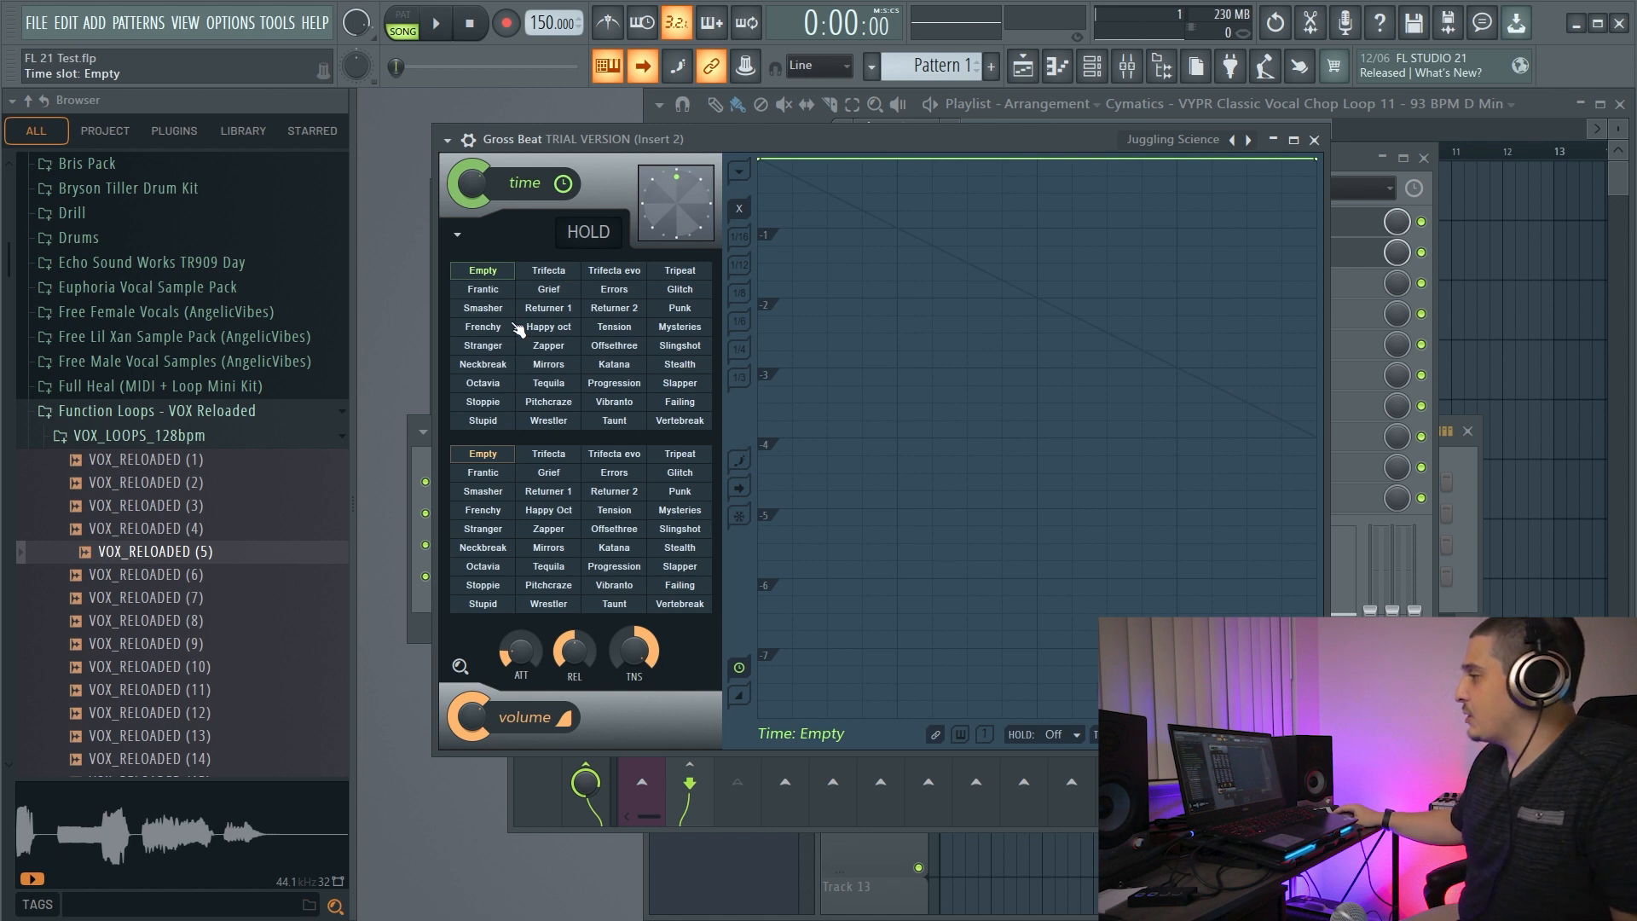
click(550, 308)
click(617, 548)
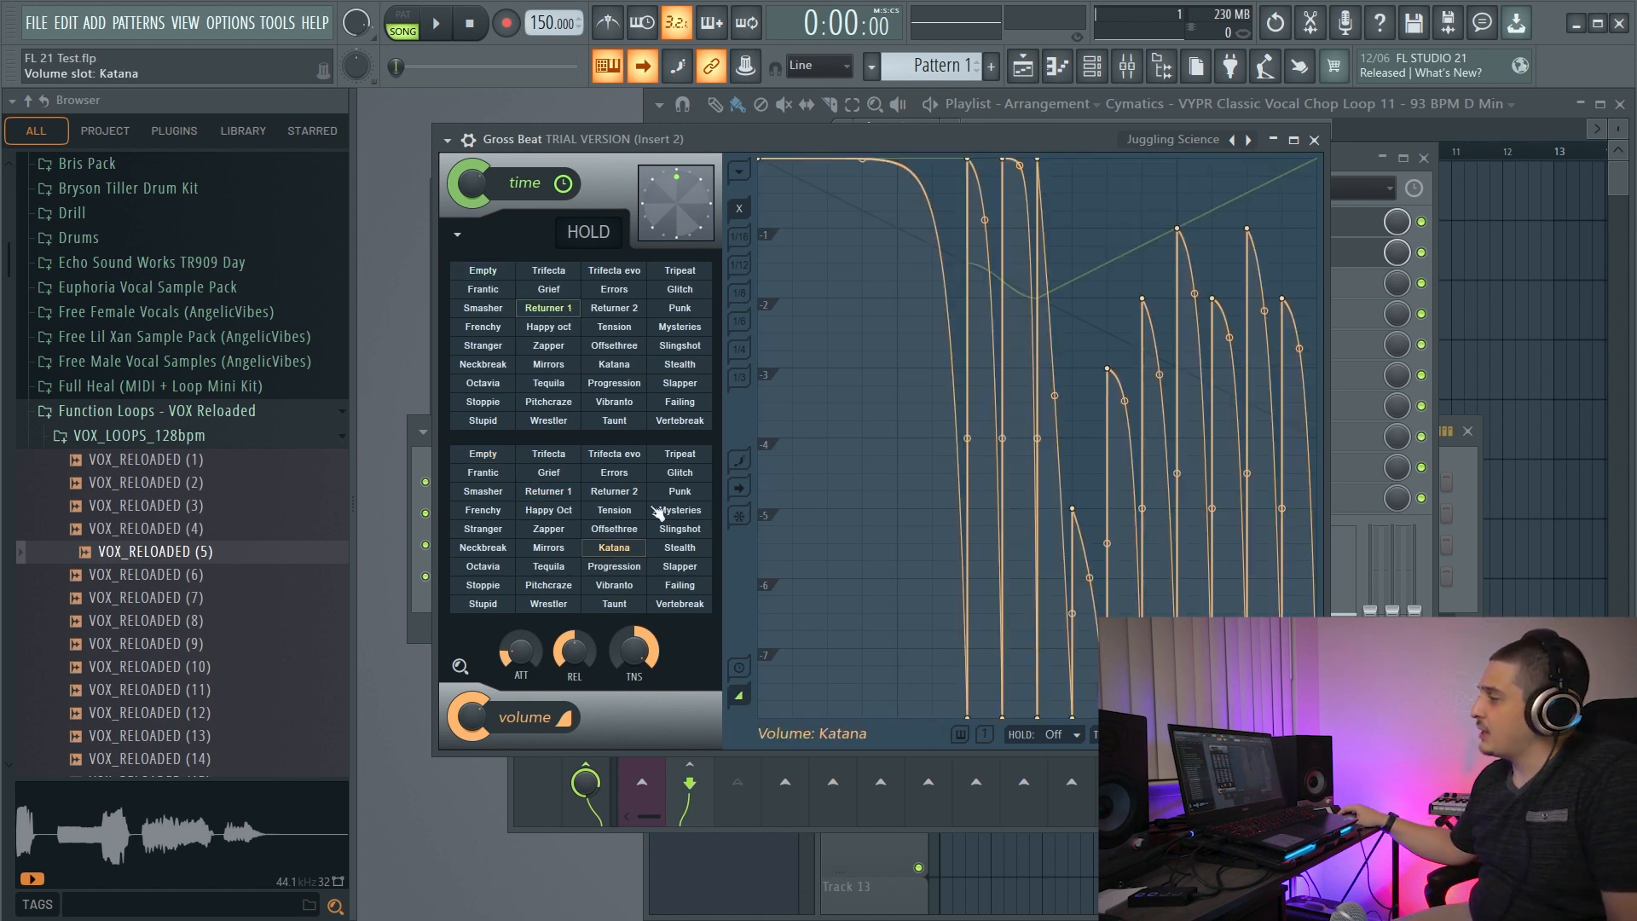
click(484, 492)
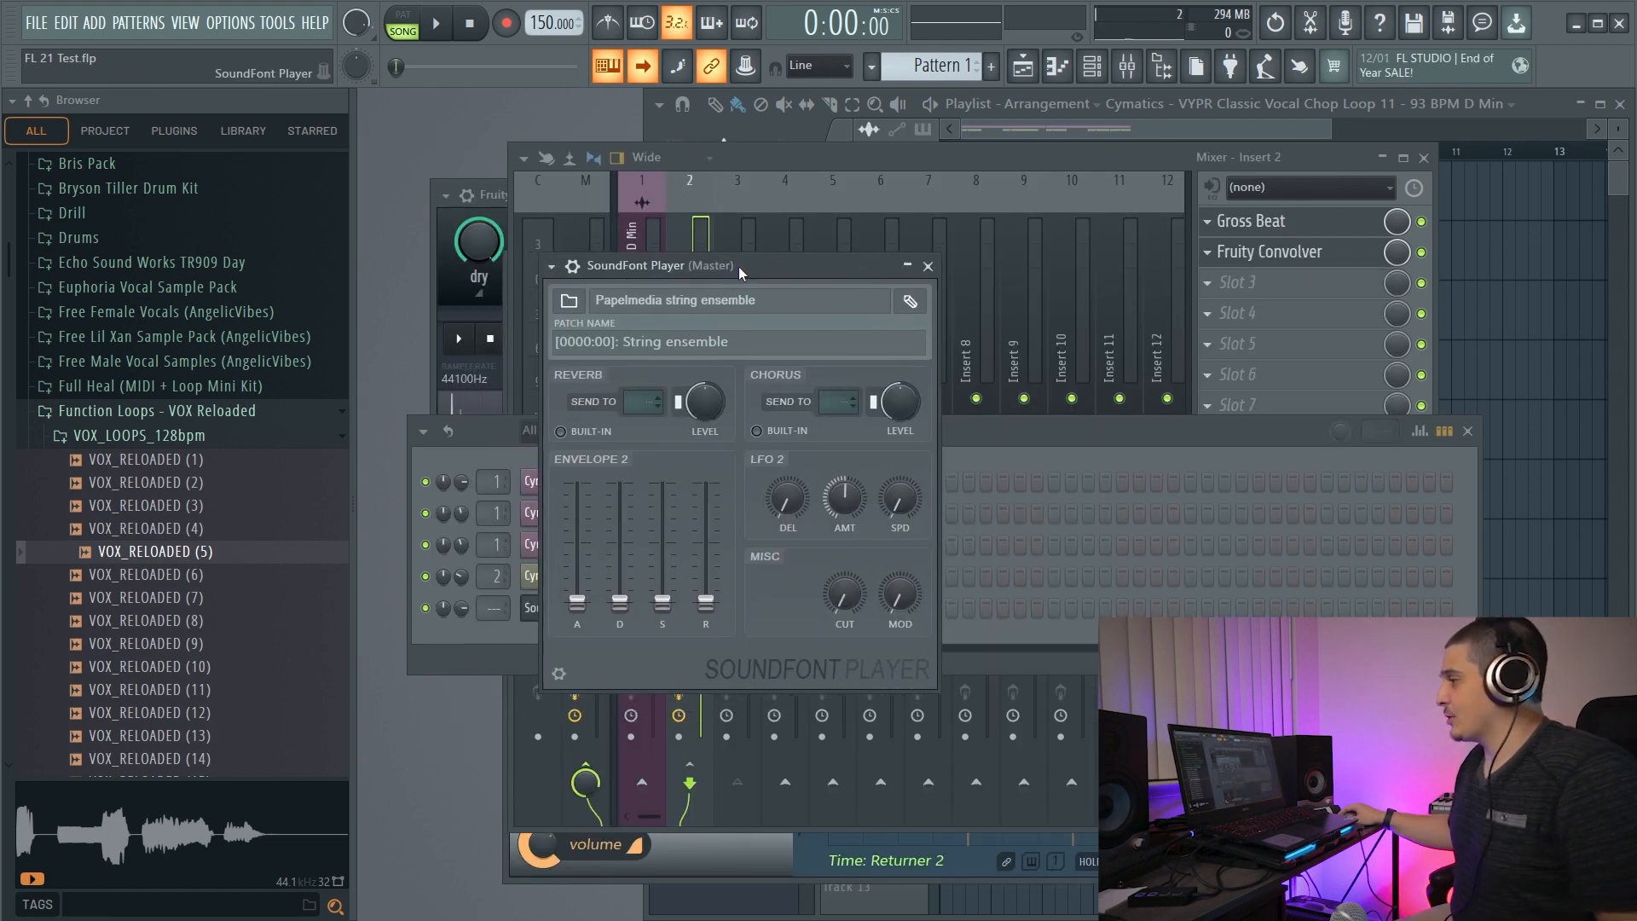
Set the SoundFont Player's program mode to Instrument.
click(564, 671)
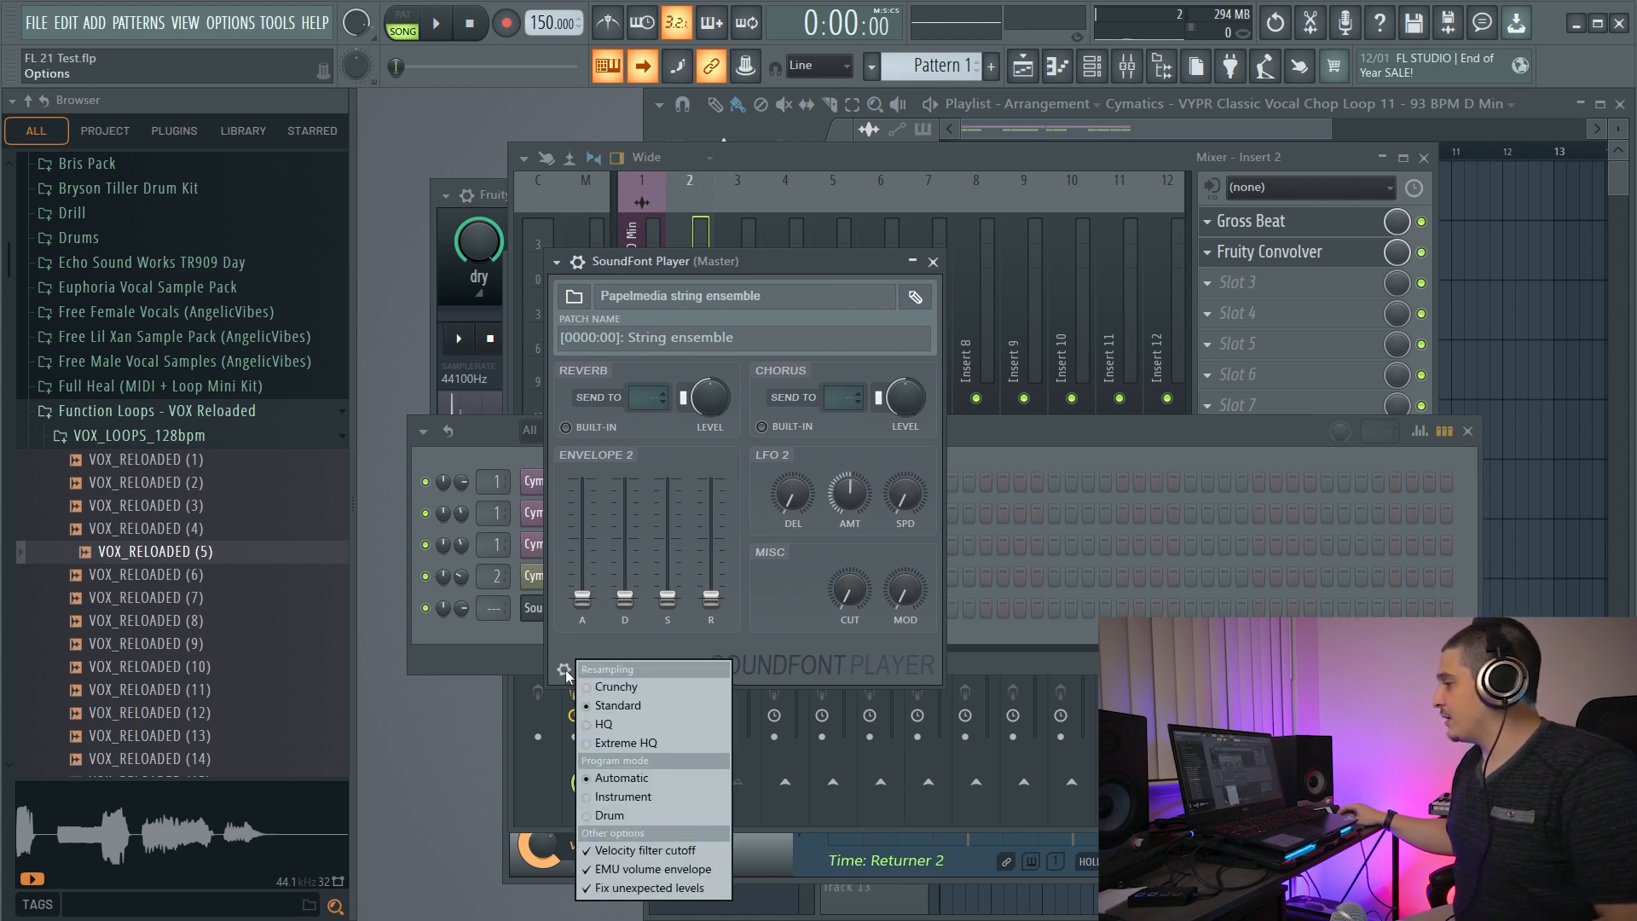
click(623, 796)
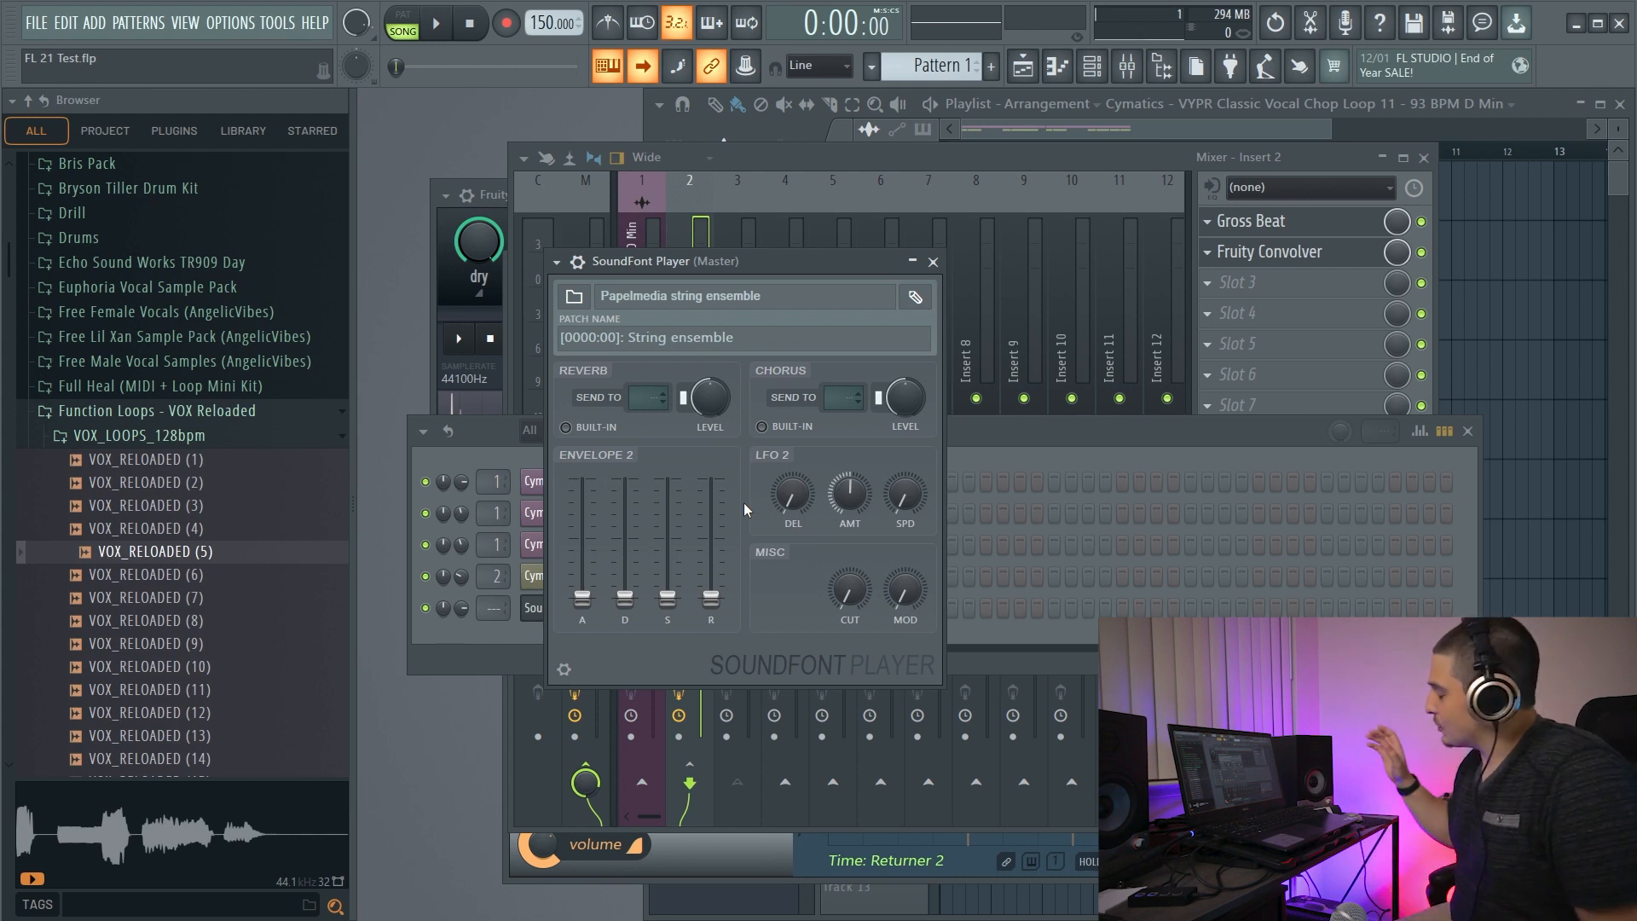
Play the note C5 in the SoundFont Player and open the player's options.
key(q)
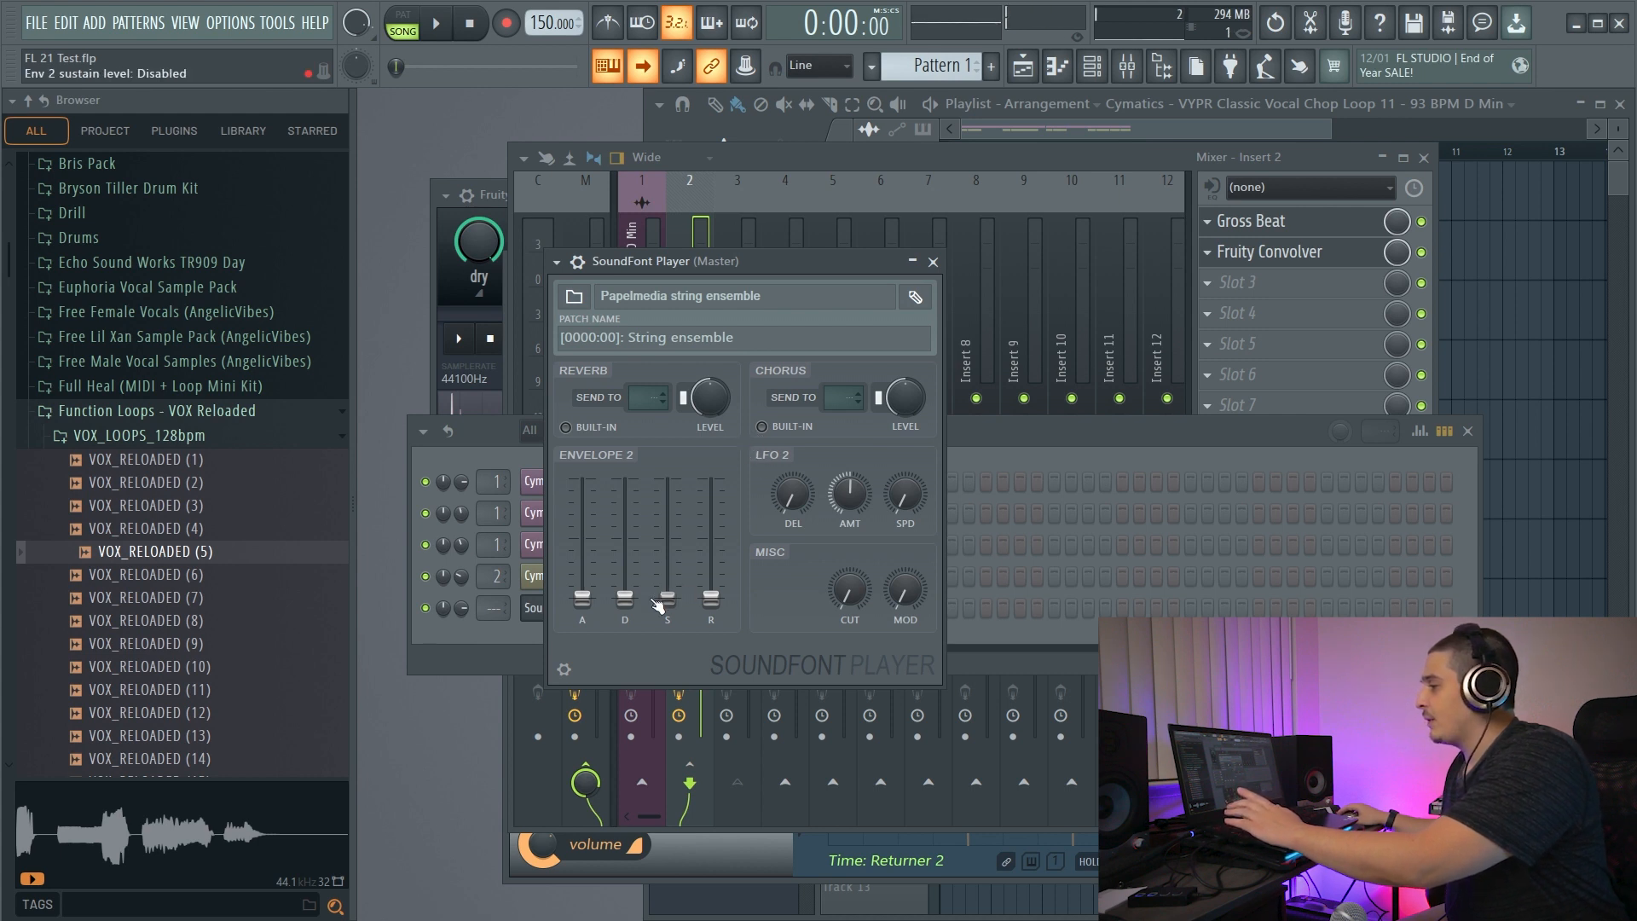
key(q)
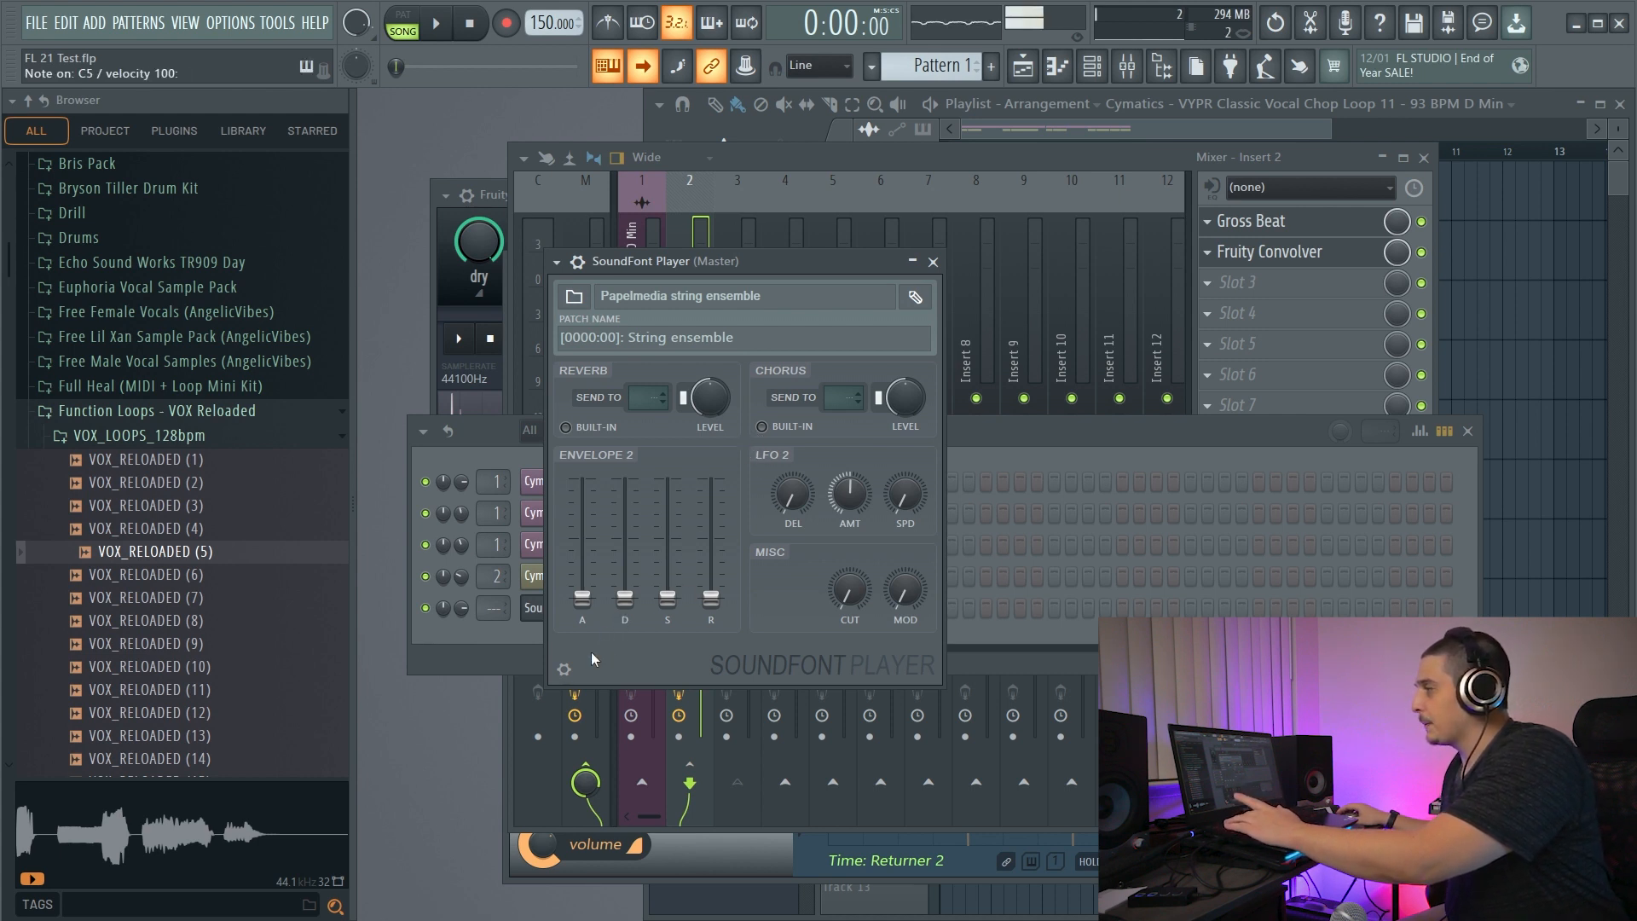
click(564, 669)
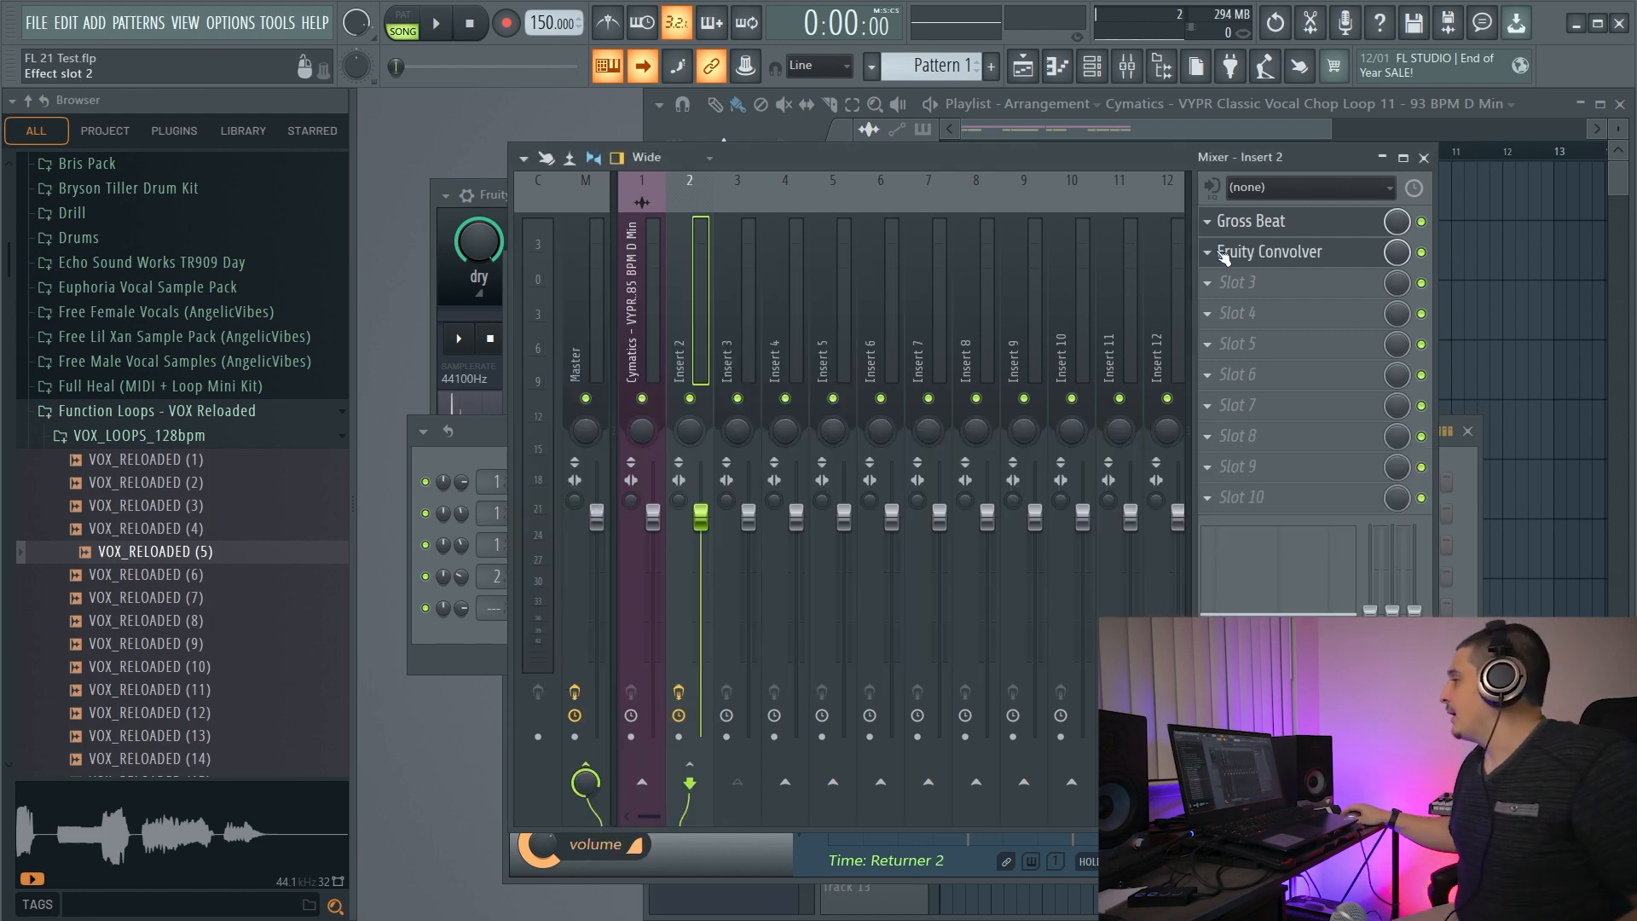
Load ZGameEditor Visualizer into effect slot 3 of mixer Insert 2 and uncover its preset selector from behind the preview.
click(1209, 280)
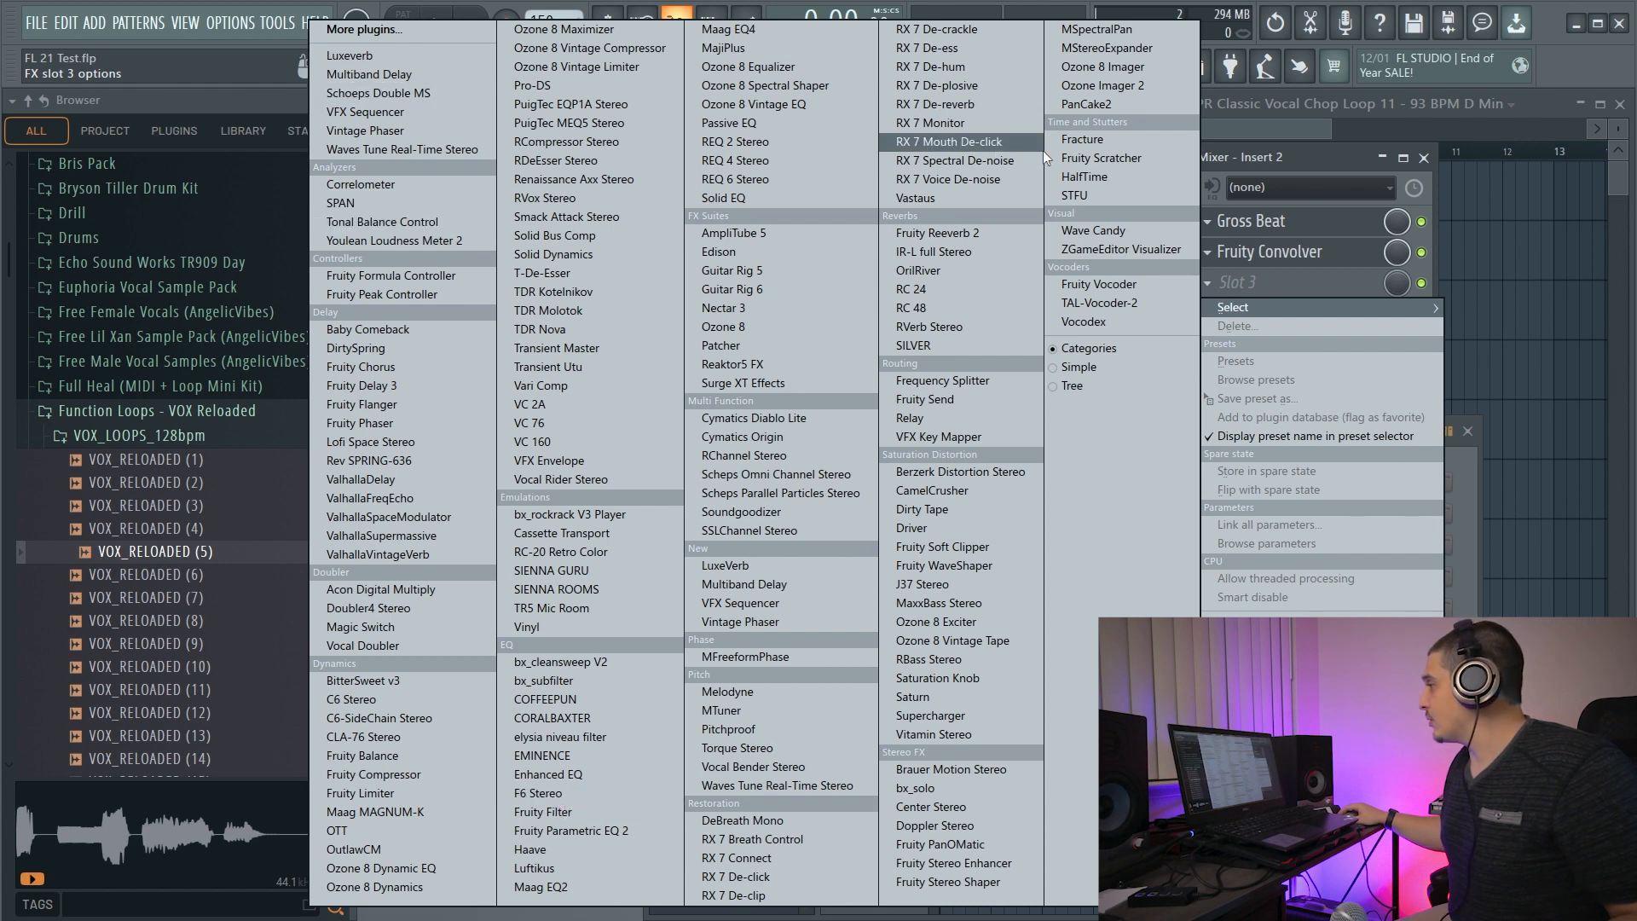
click(1112, 249)
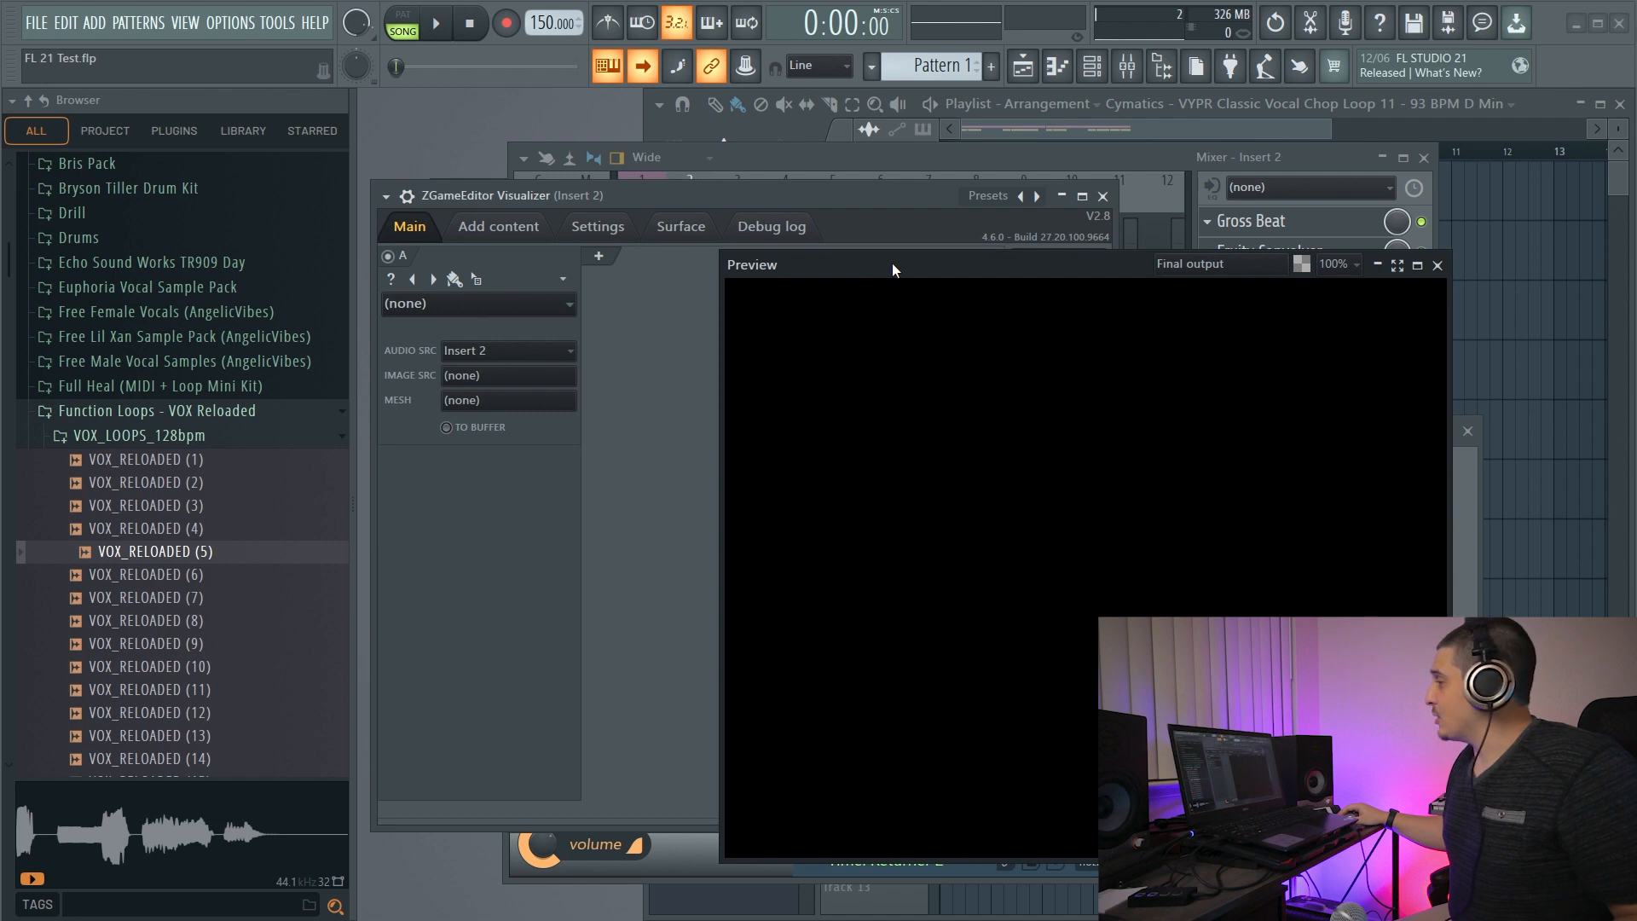
drag(893, 264, 823, 235)
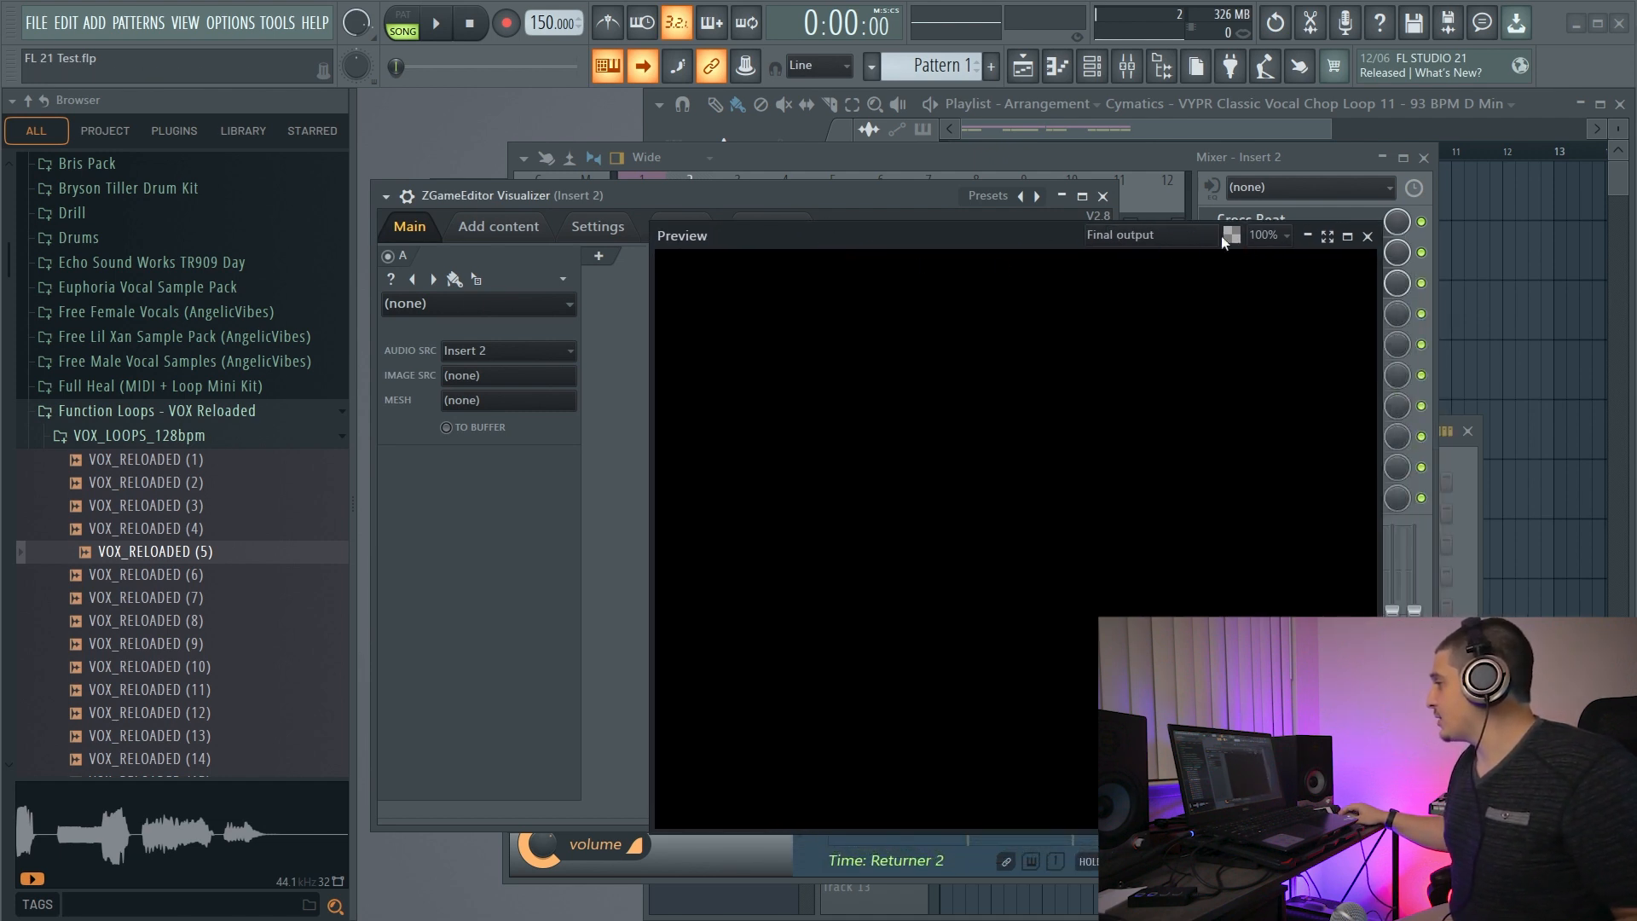
Load the visualizer preset The Frost of Ipad - (Police Mood) and reposition the preview window.
click(990, 196)
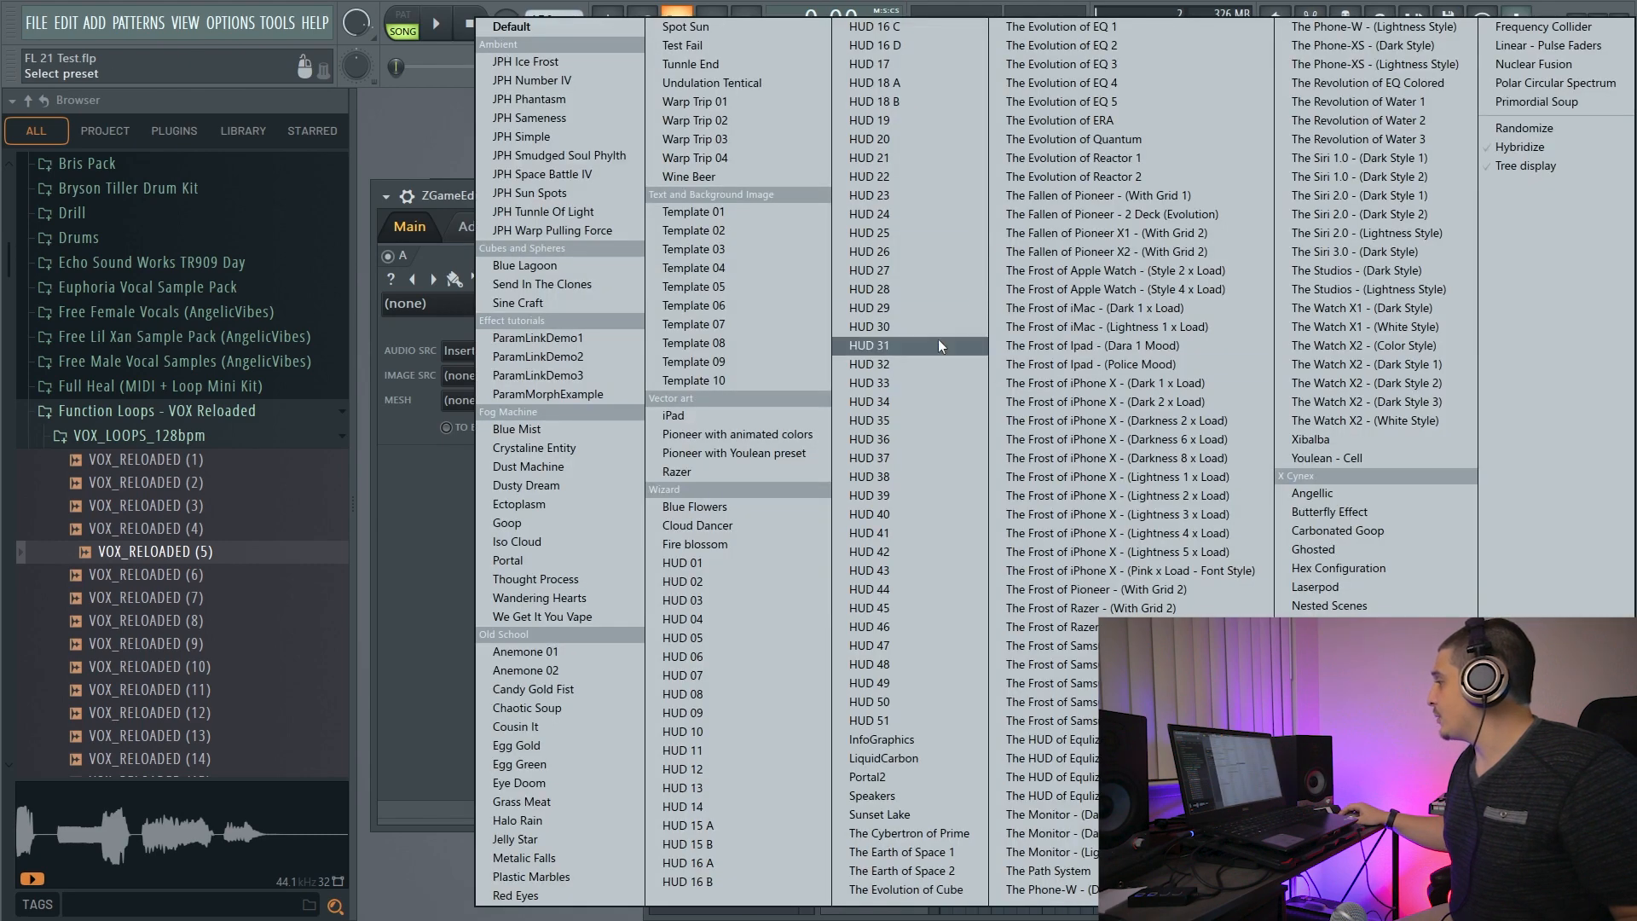
click(1138, 368)
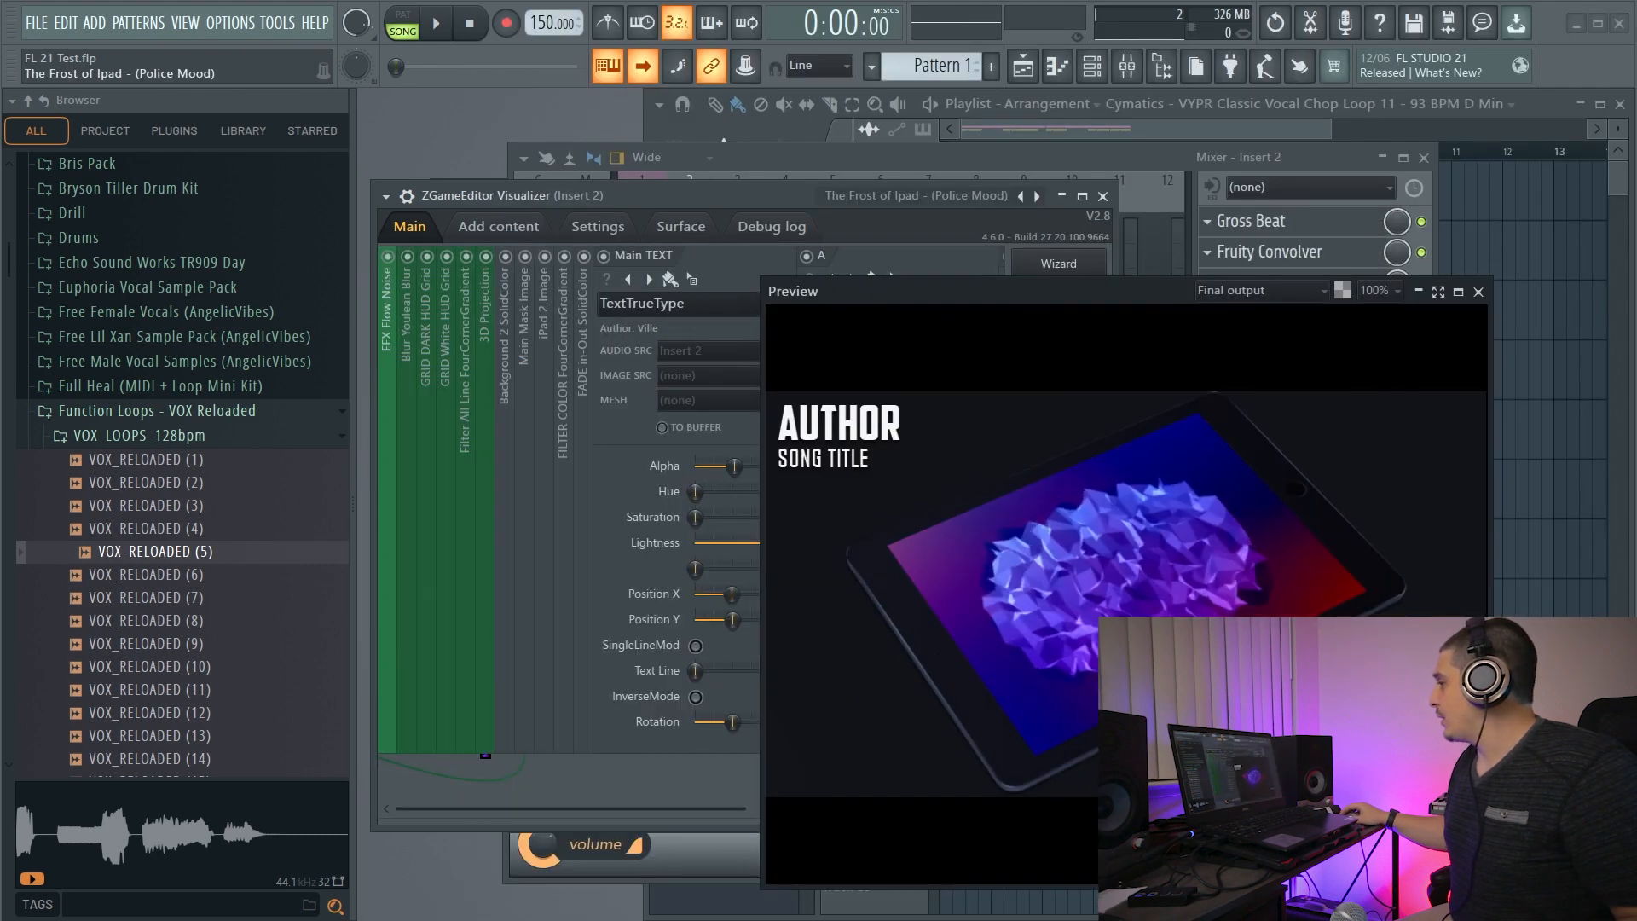
drag(1067, 273, 1052, 268)
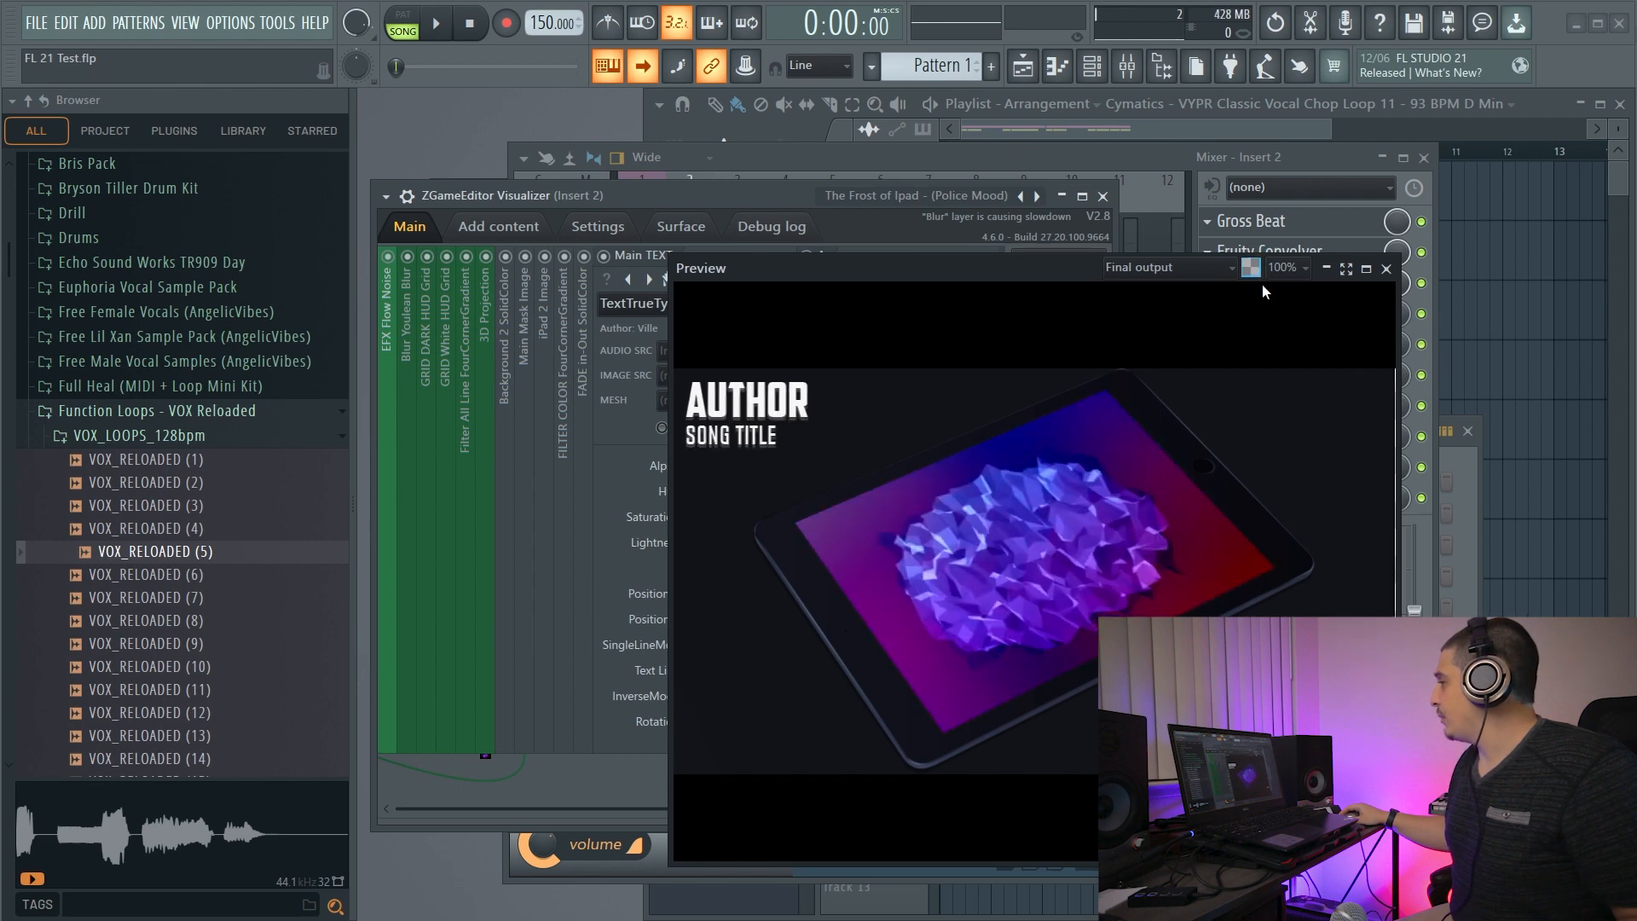
drag(842, 275, 822, 360)
Load the Goop preset and toggle the preview's transparency display on and back off.
right_click(930, 196)
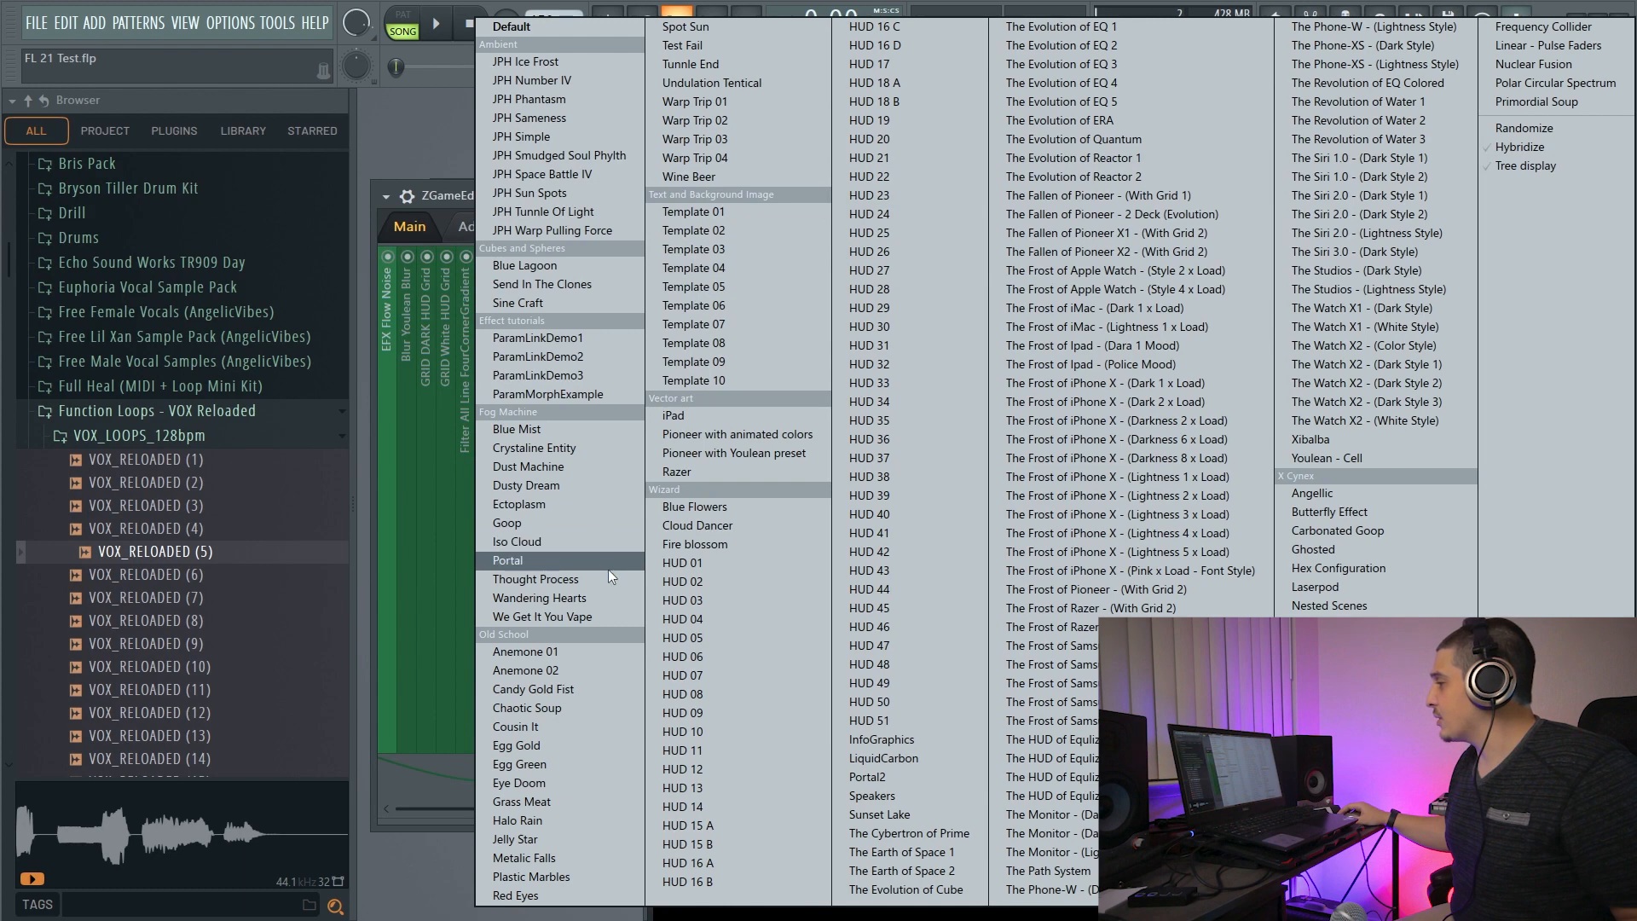
click(570, 523)
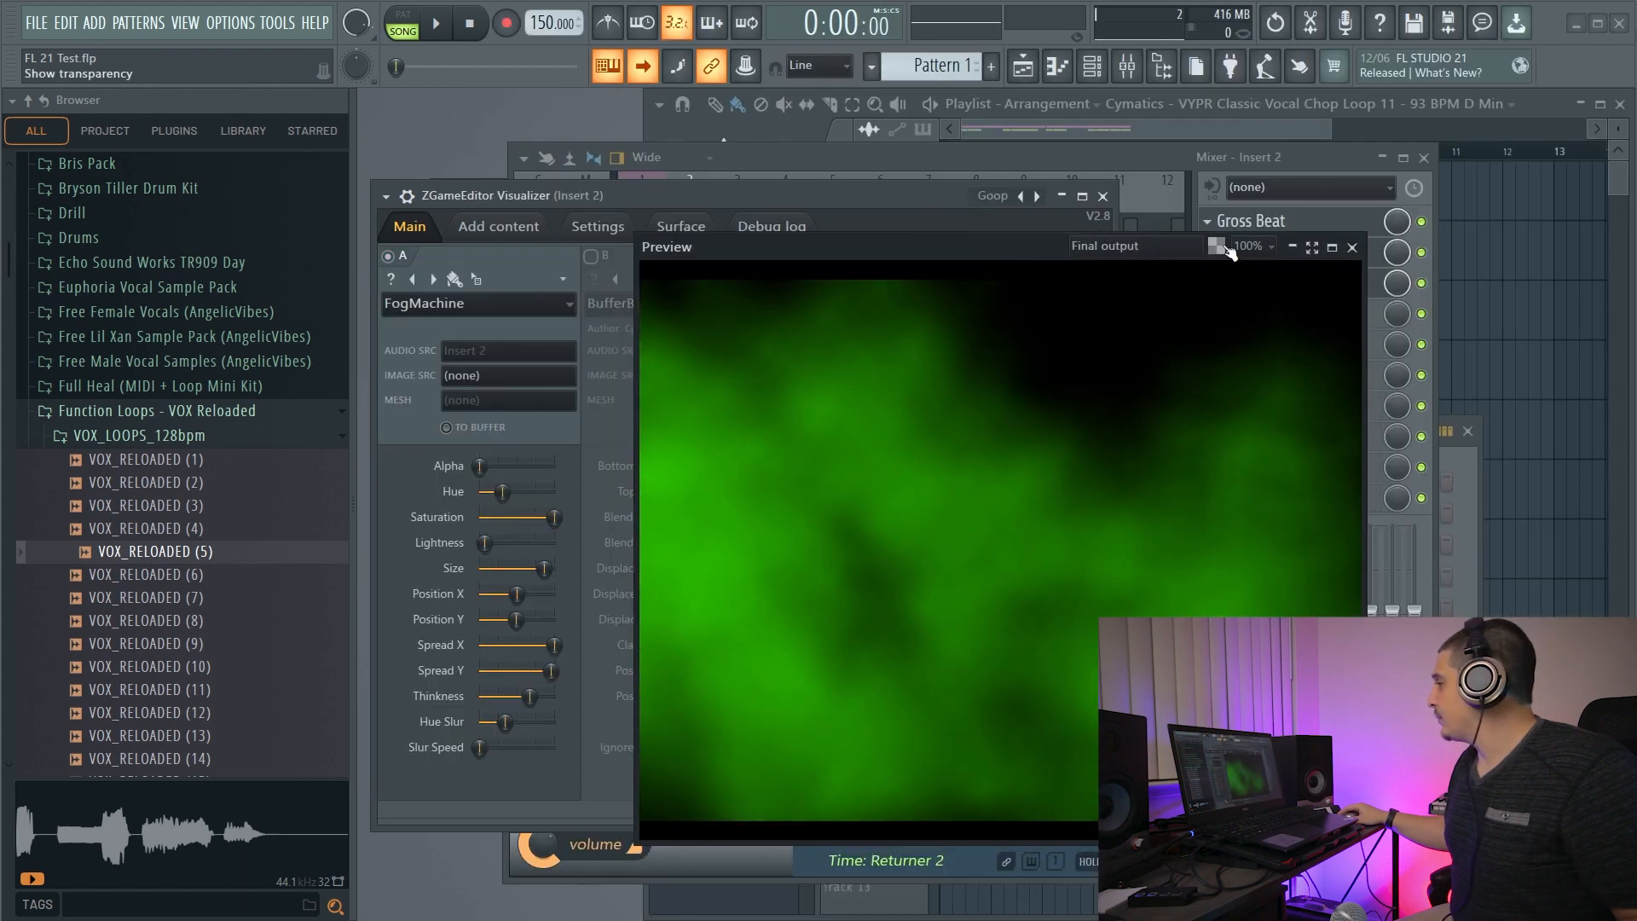
click(1216, 246)
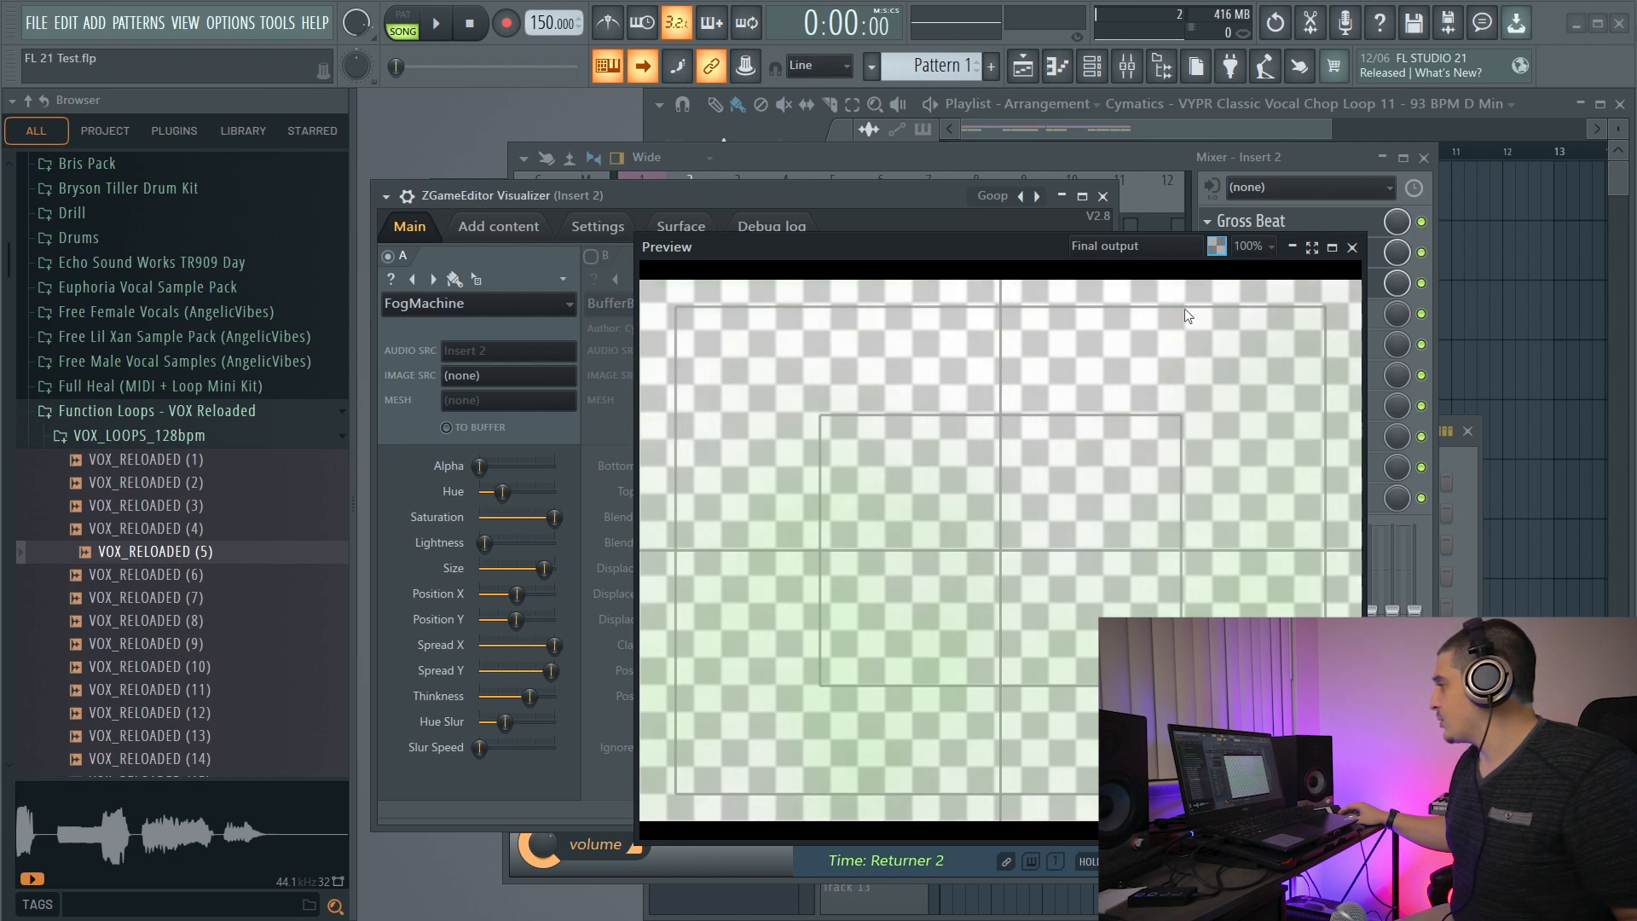
click(1216, 245)
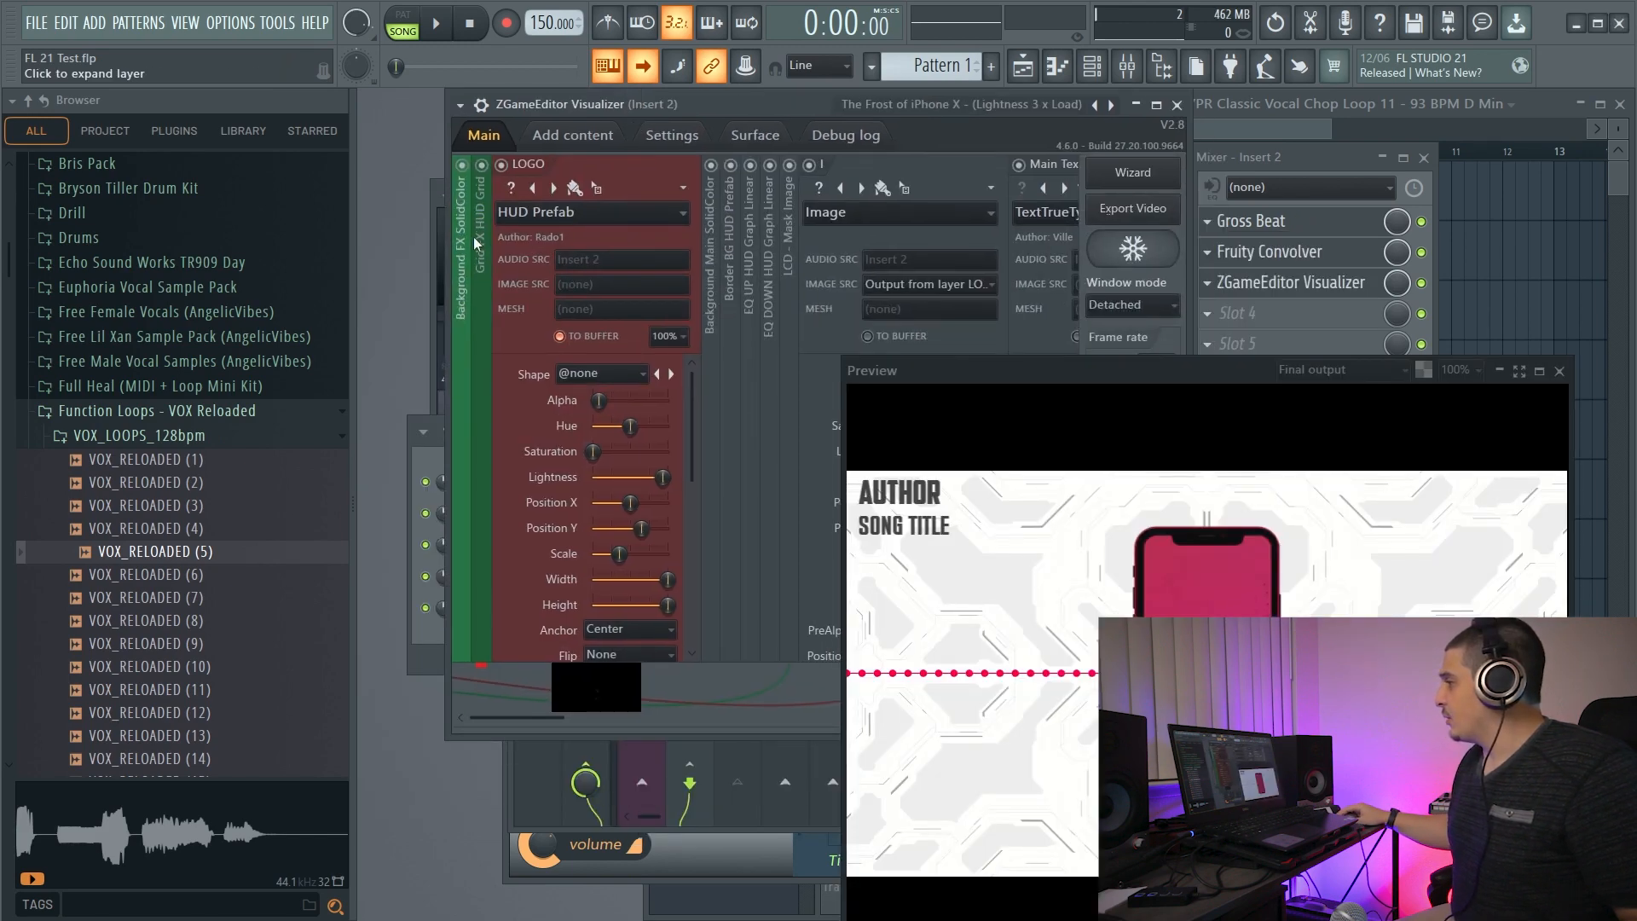
Expand the Grid FX, Background Main and Background FX layers of the iPhone X preset and look through the layer chain.
click(478, 239)
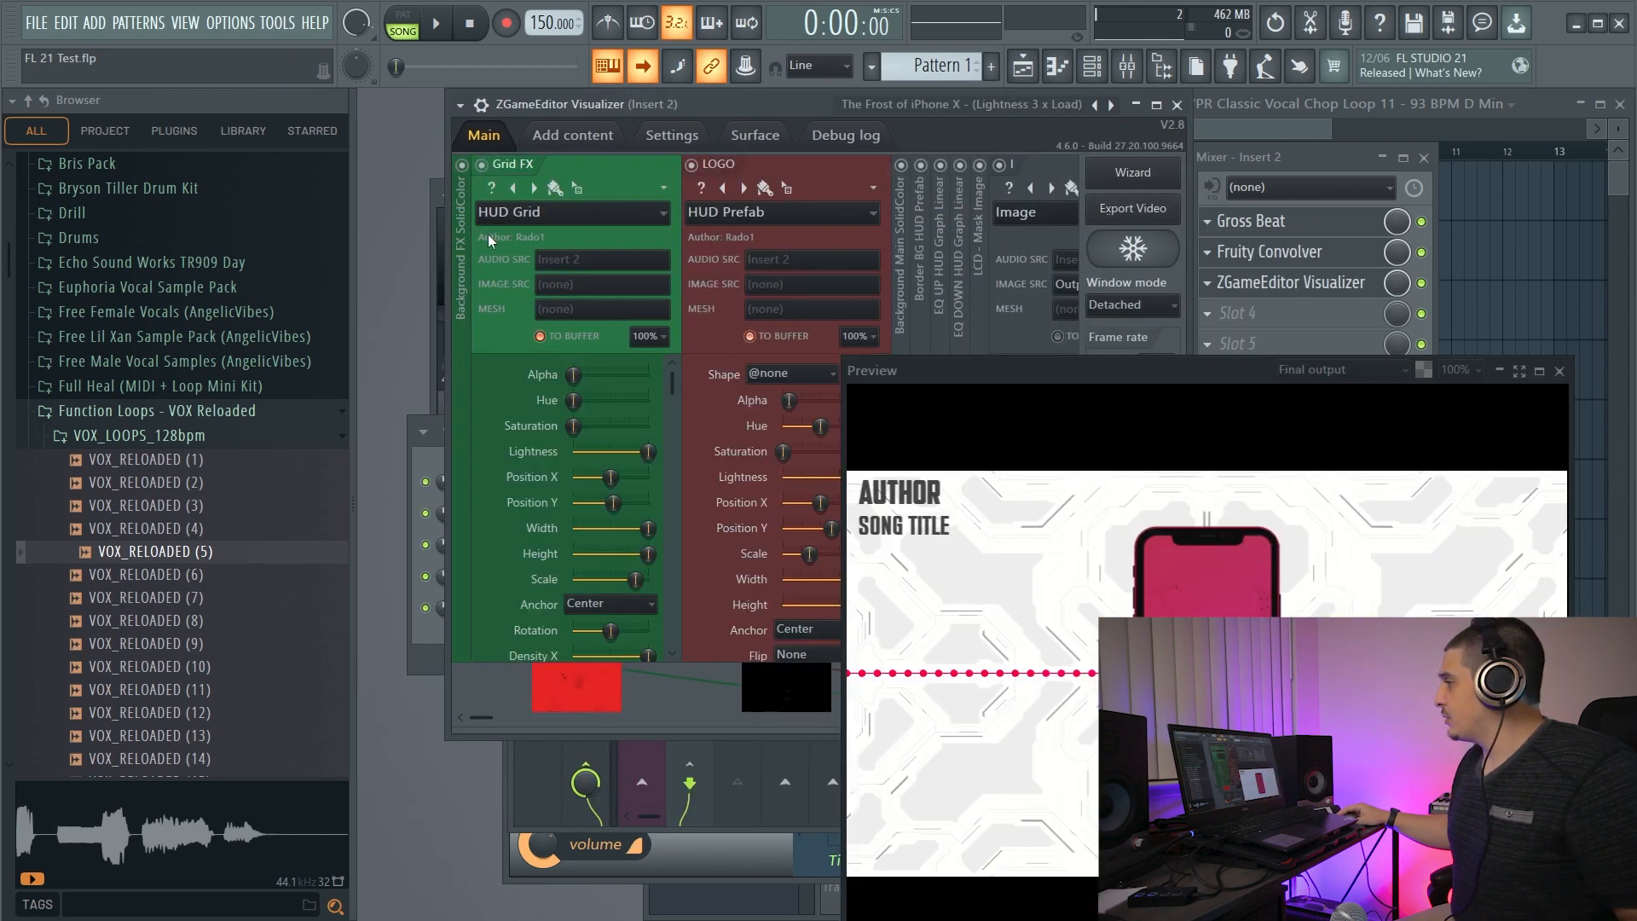
click(901, 276)
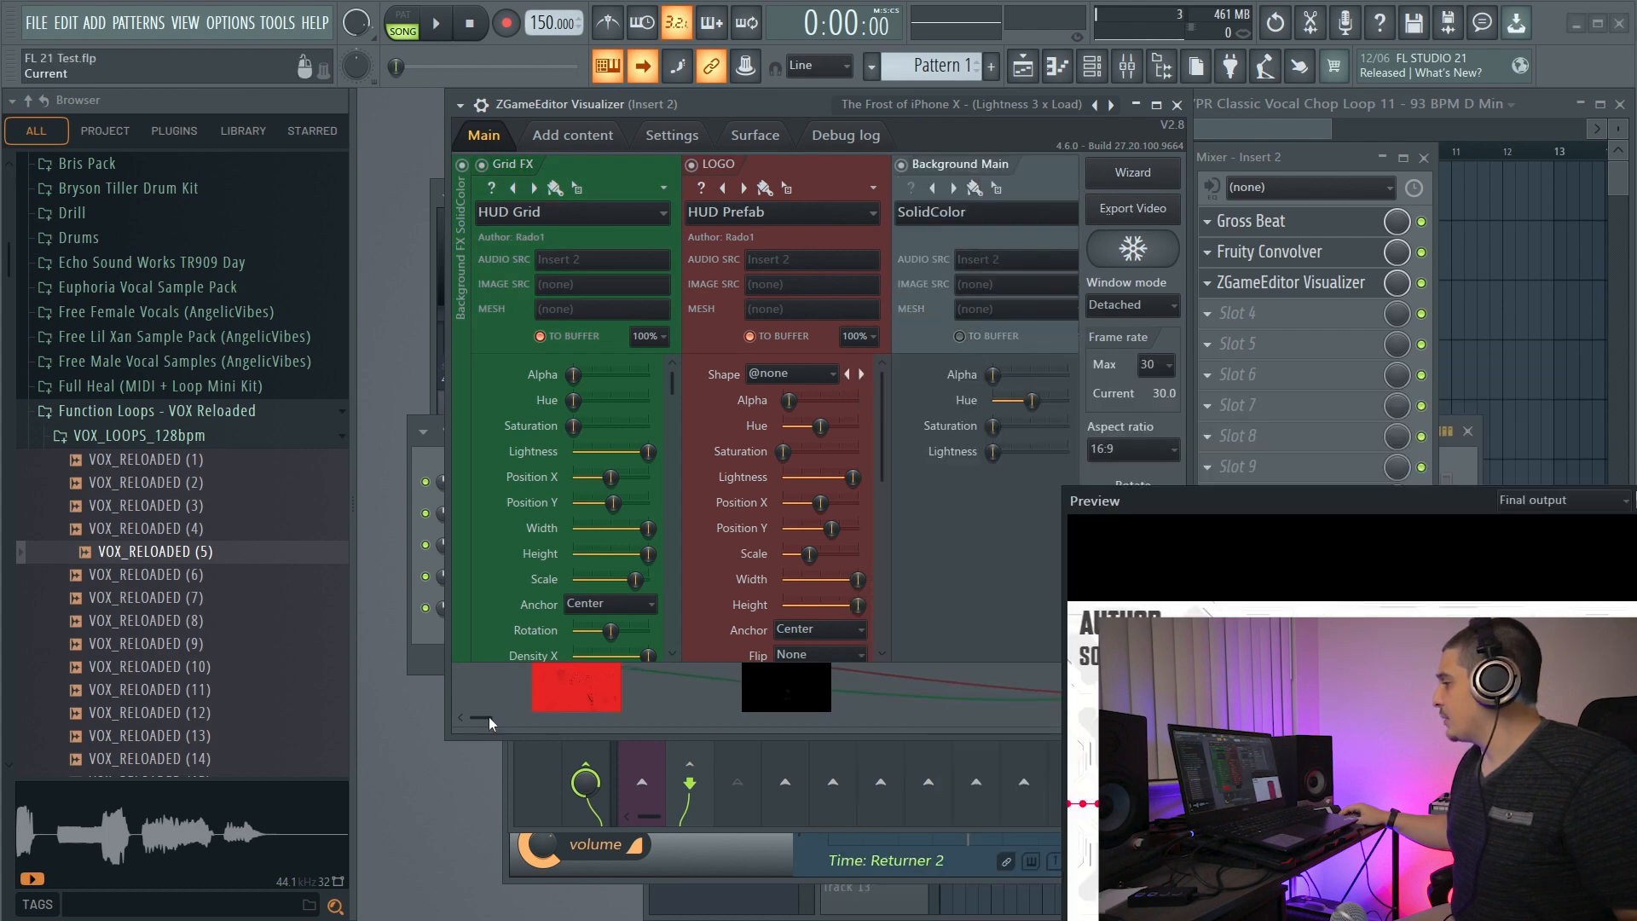
click(456, 718)
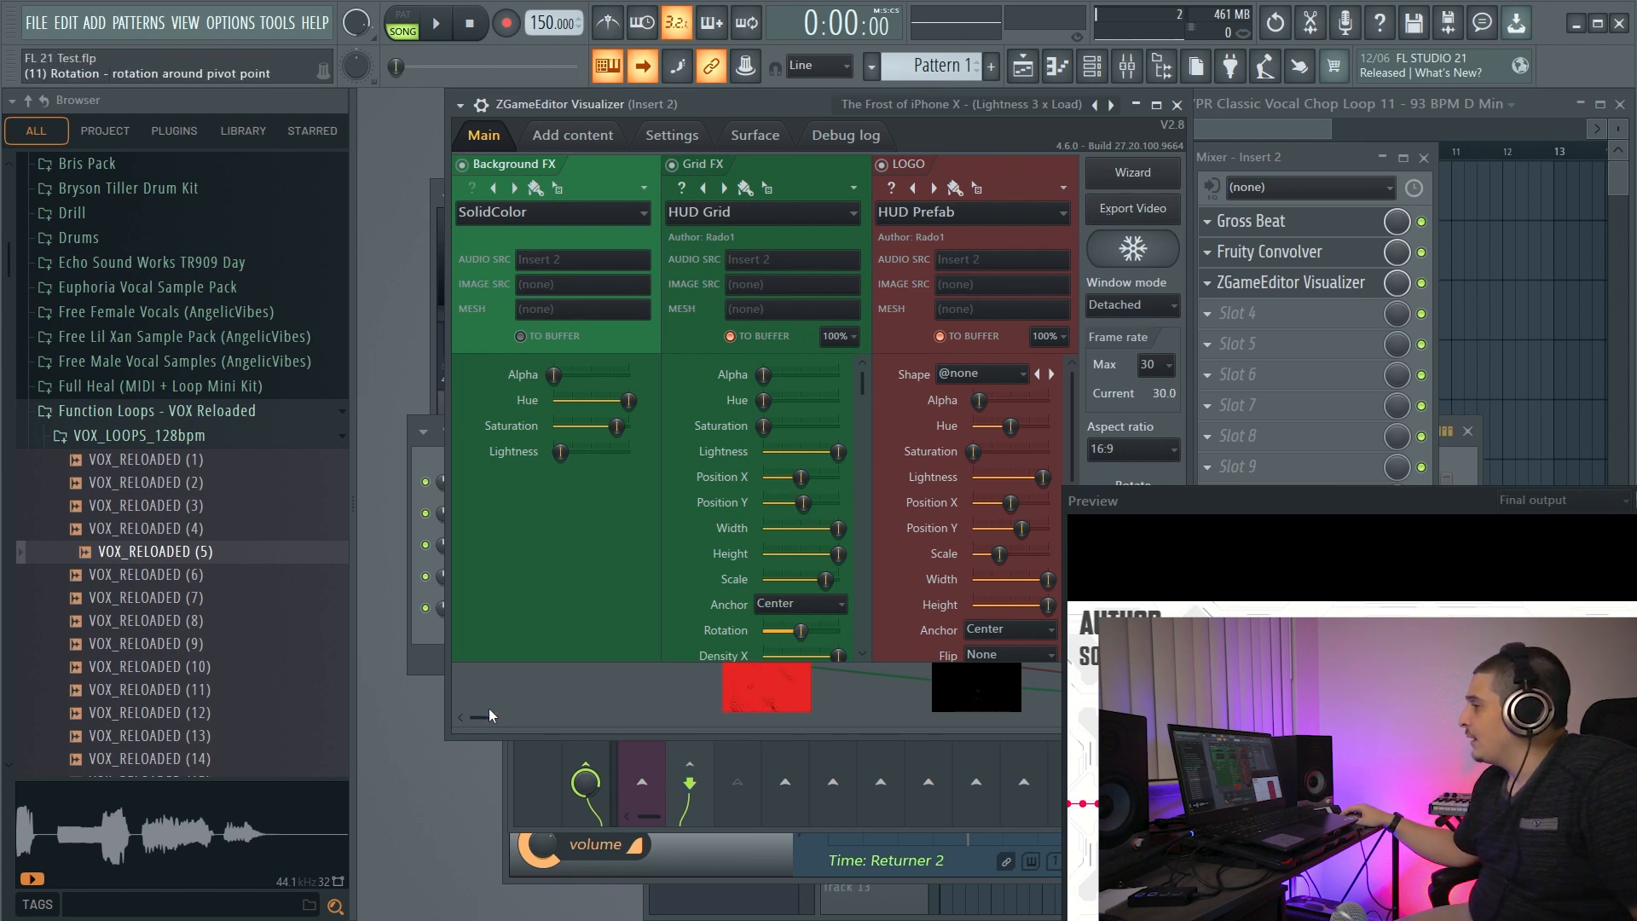
drag(484, 715, 729, 721)
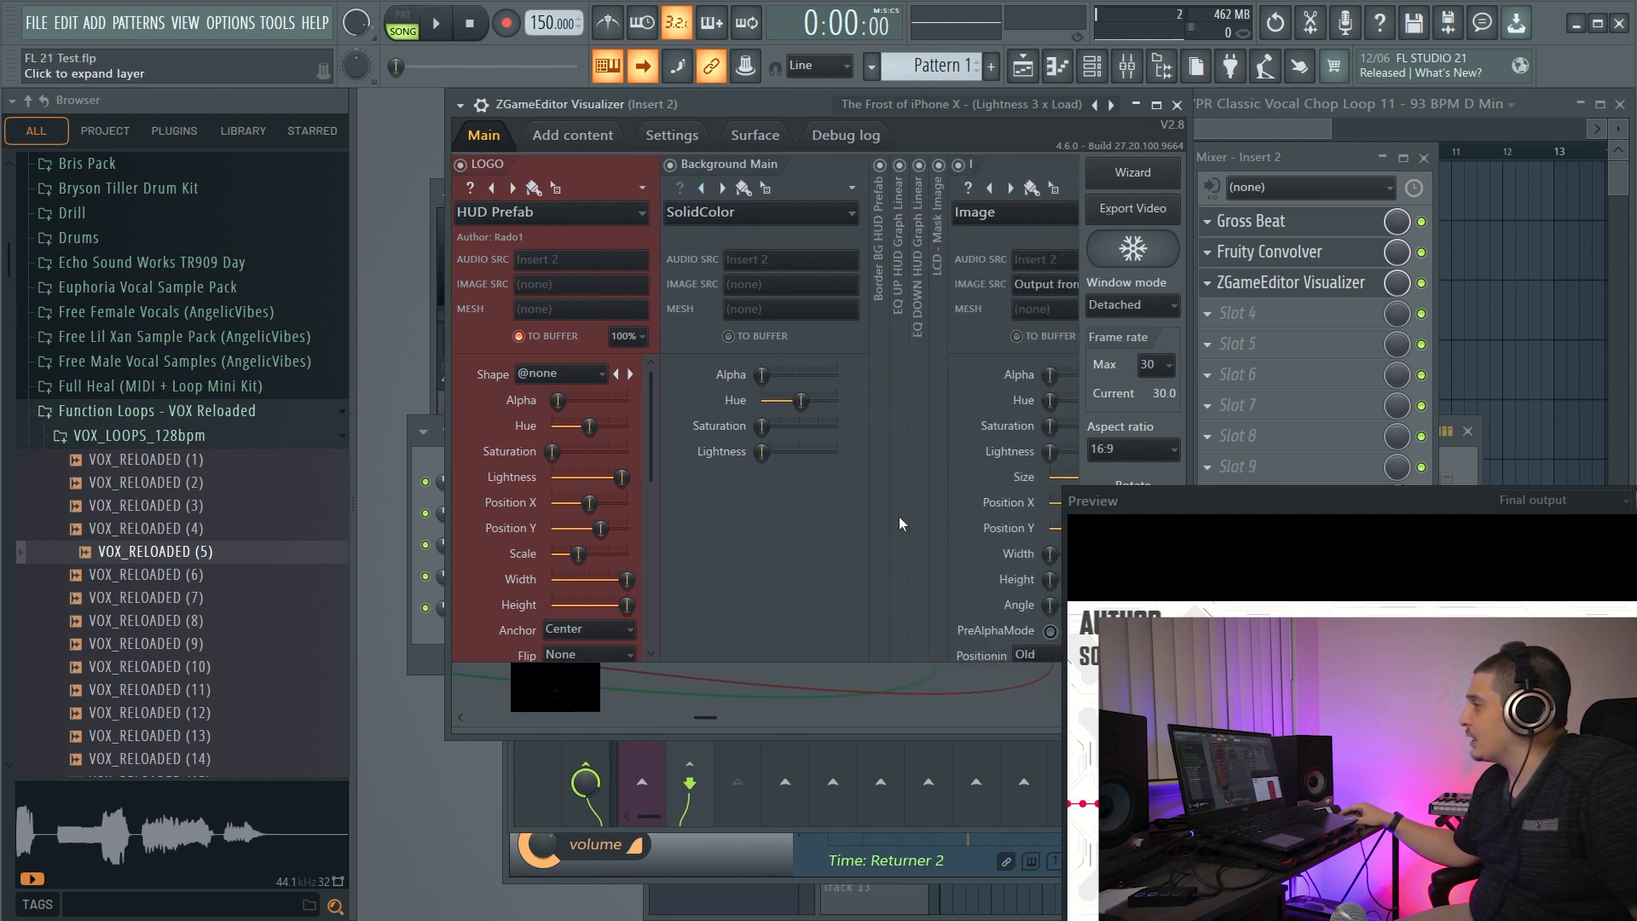
Expand the Border BG layer, assign it the Image effect and open its image source choices.
click(879, 237)
click(971, 215)
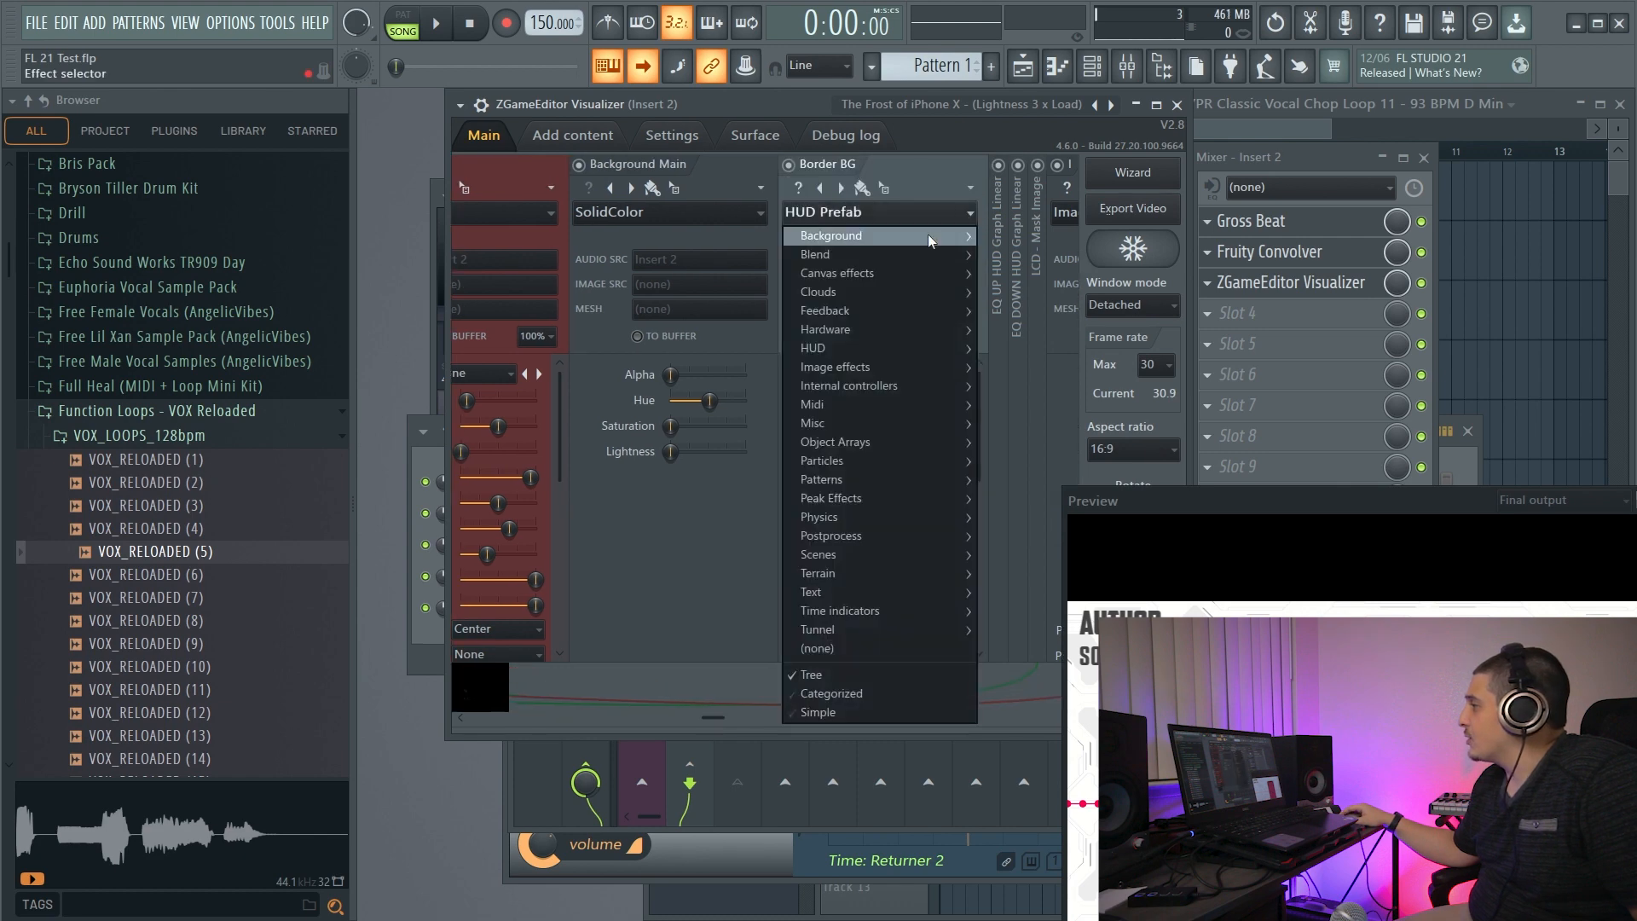
mouse_move(858, 372)
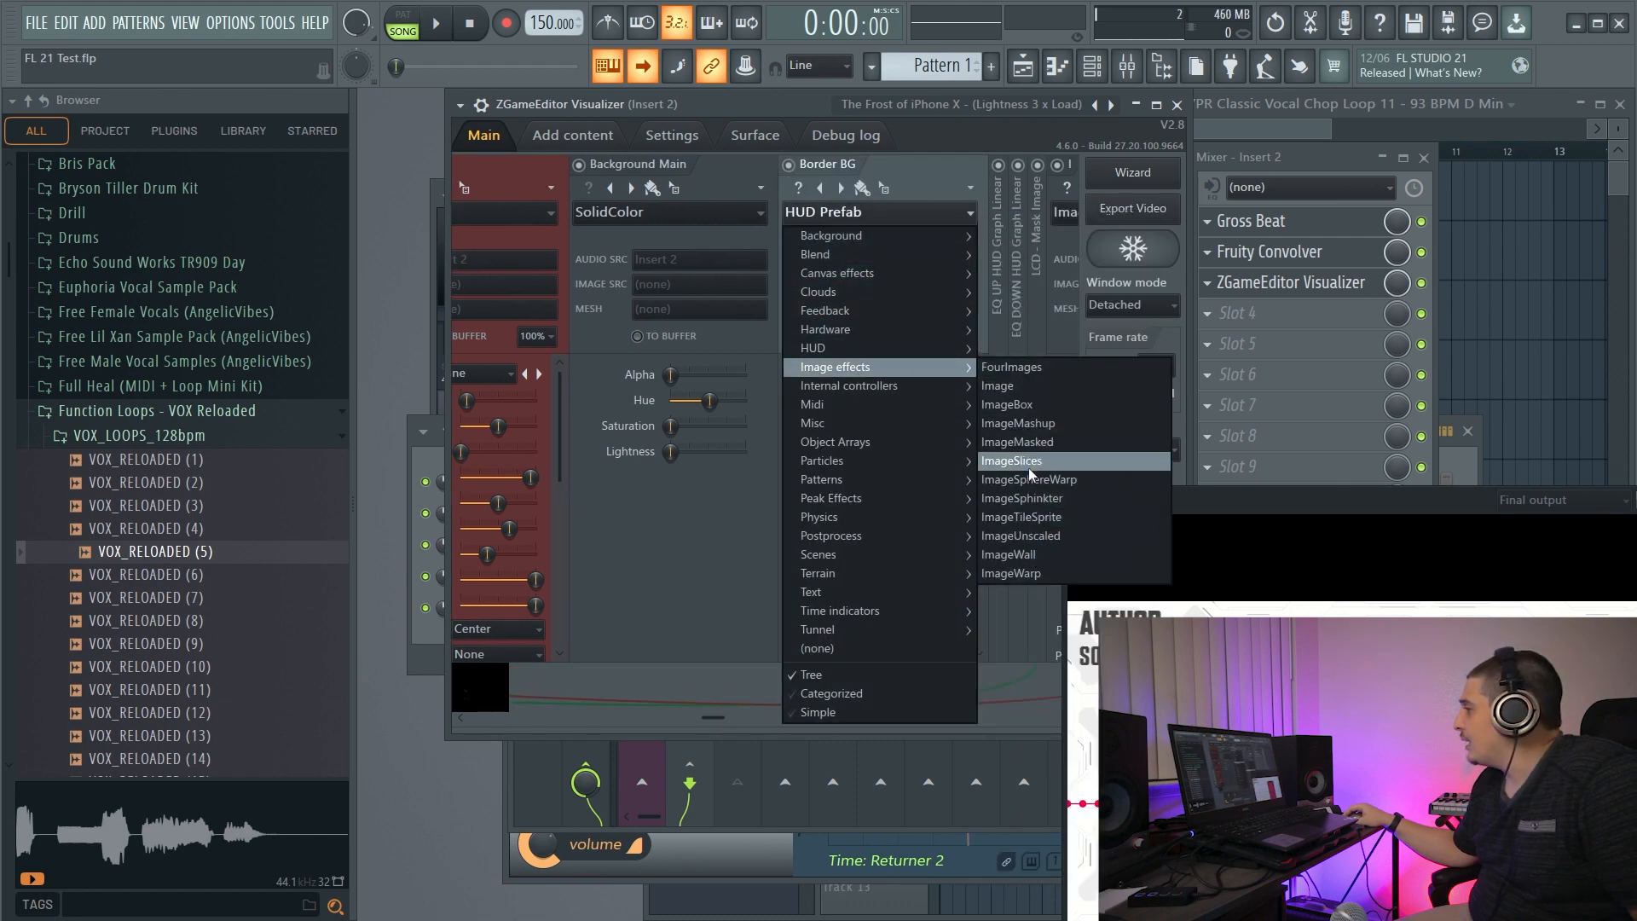
click(1040, 385)
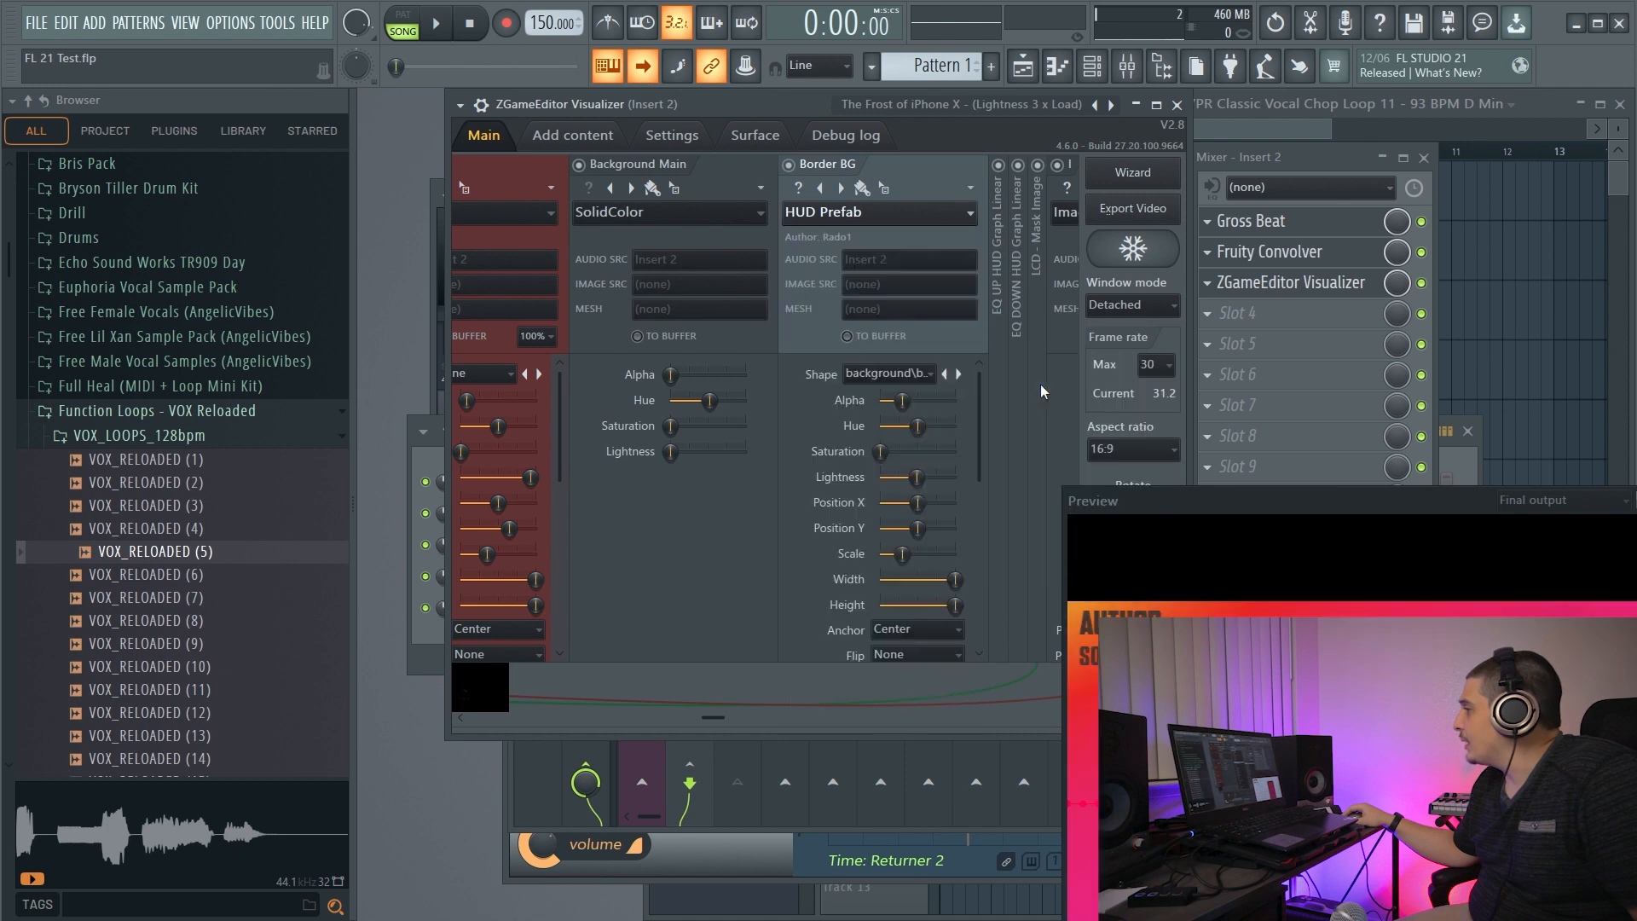
click(904, 287)
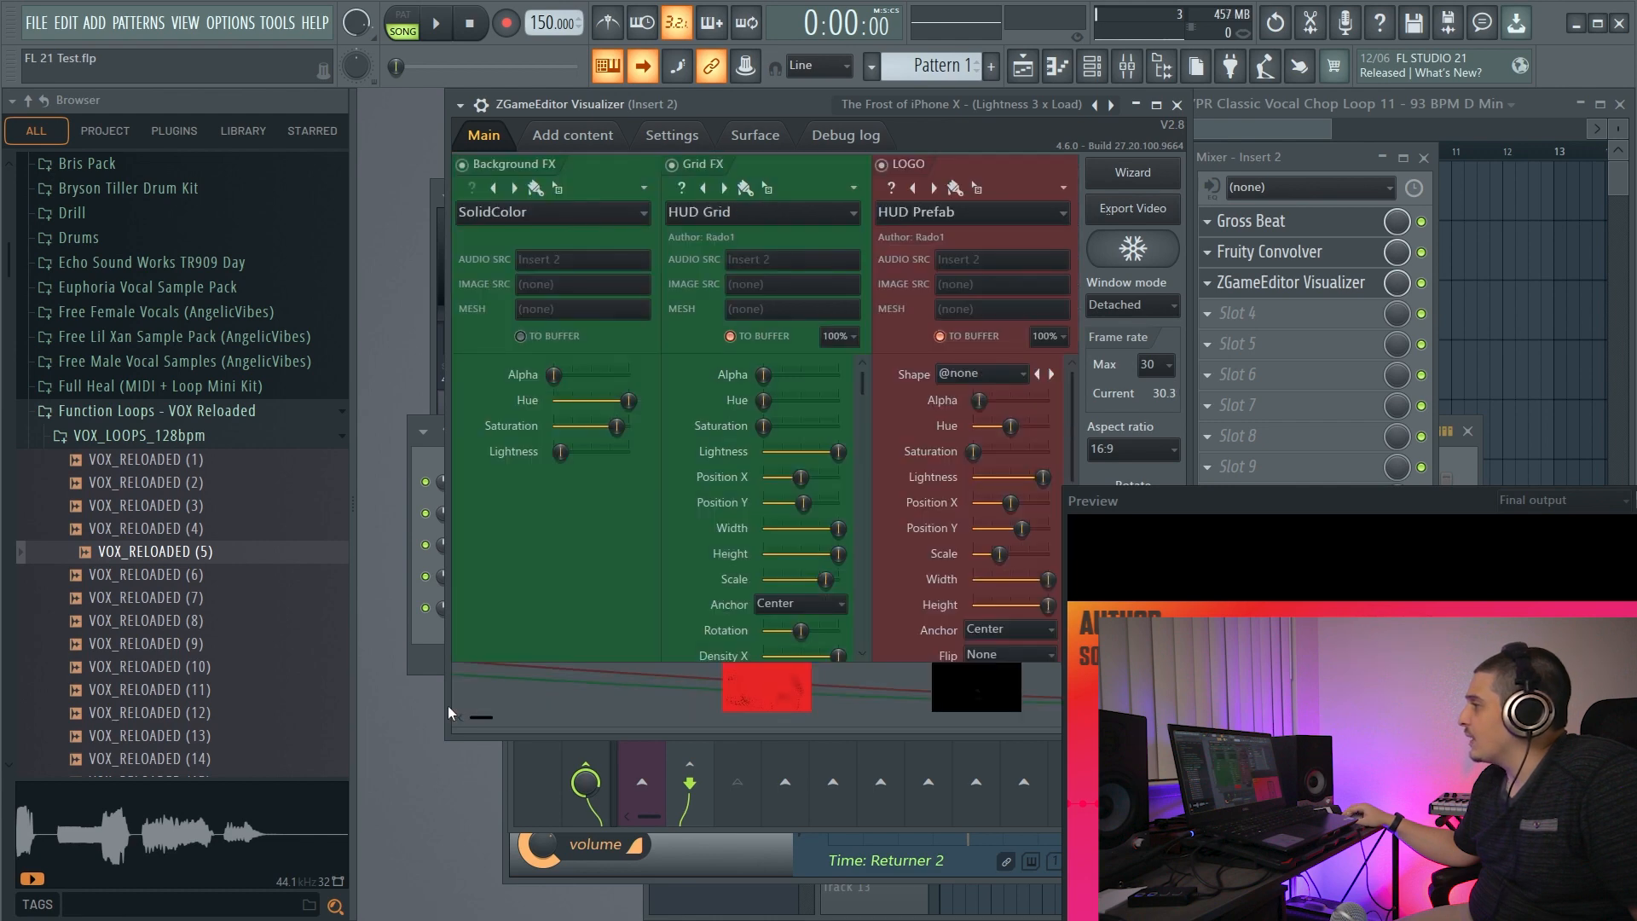
Preview the buffered output of the LOGO layer and of the Grid FX layer.
drag(448, 706, 510, 706)
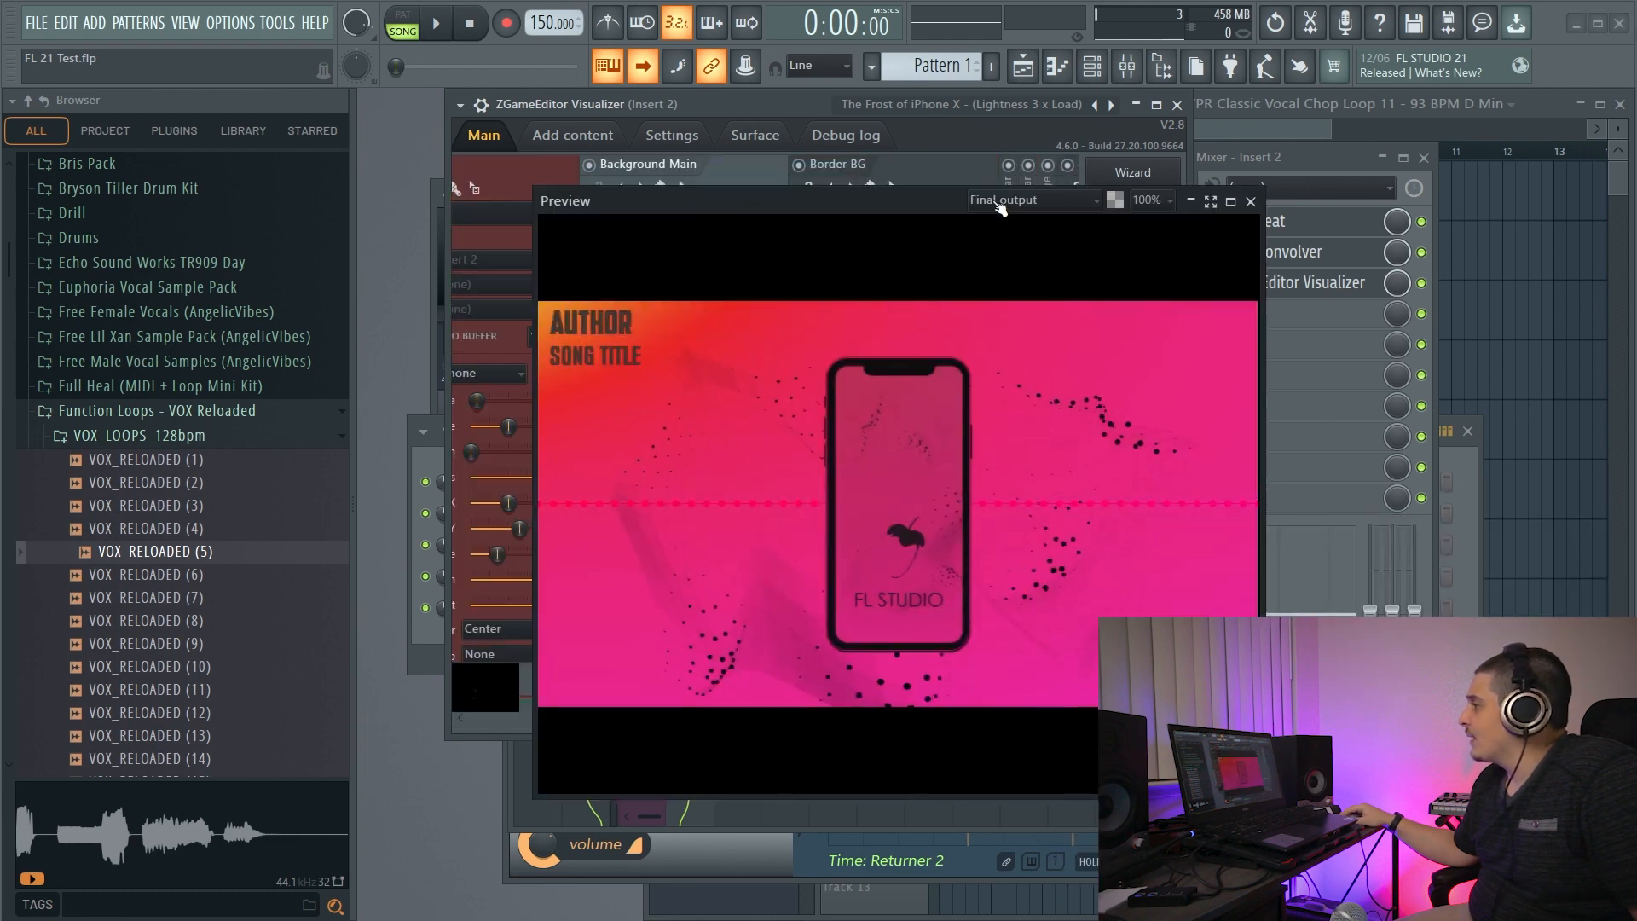
click(1028, 202)
click(1040, 259)
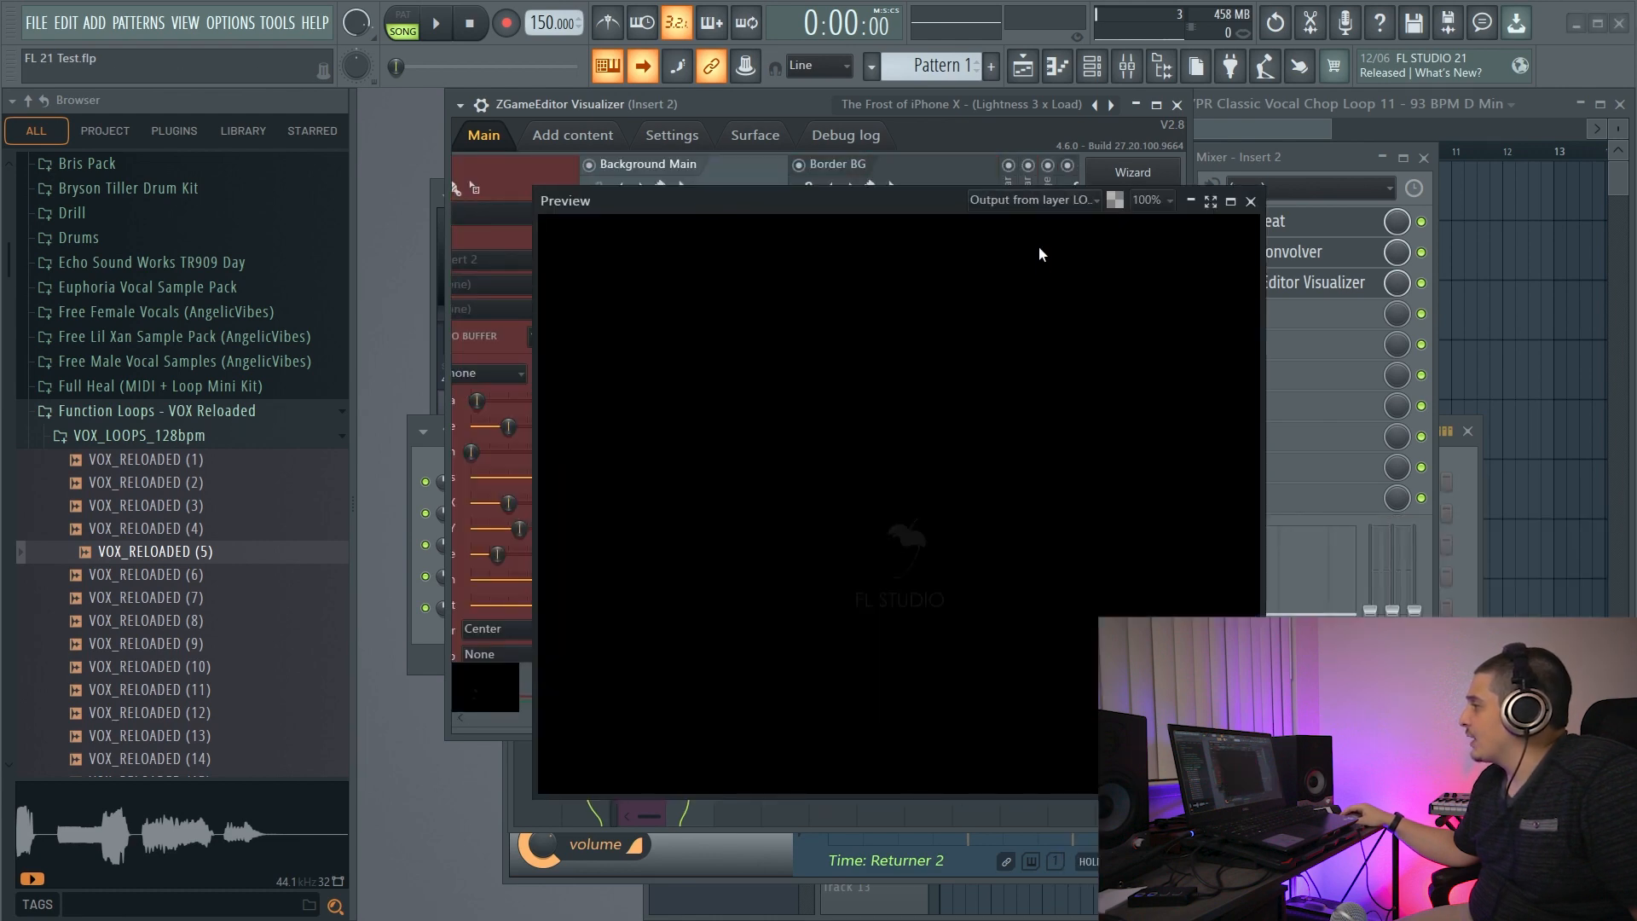
click(1037, 202)
click(1049, 242)
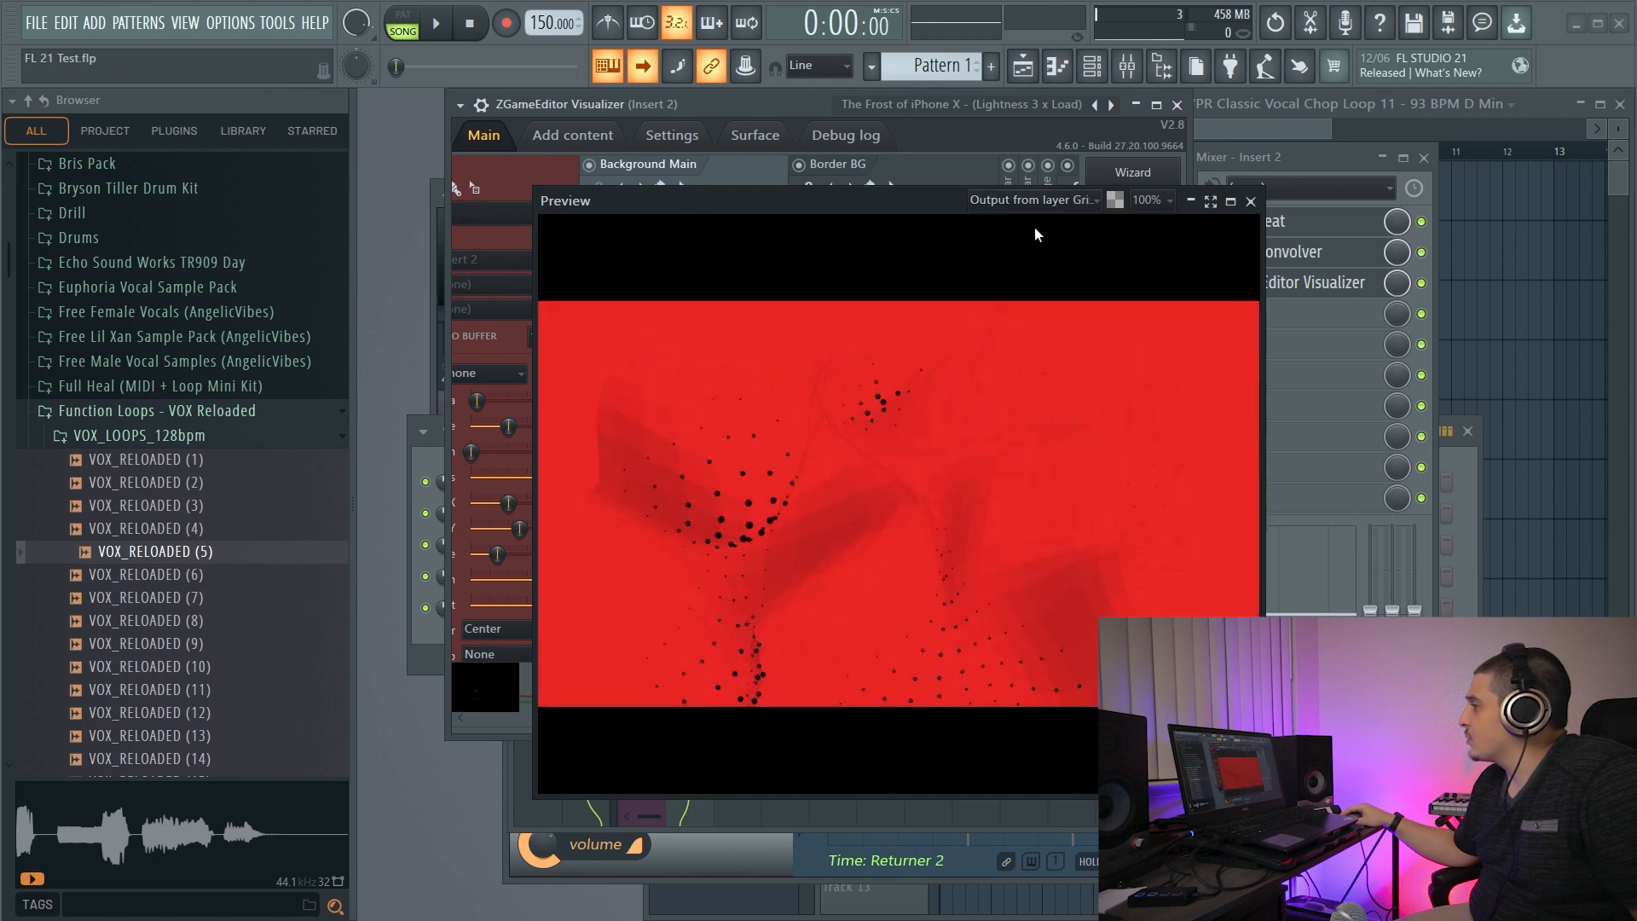
click(1025, 203)
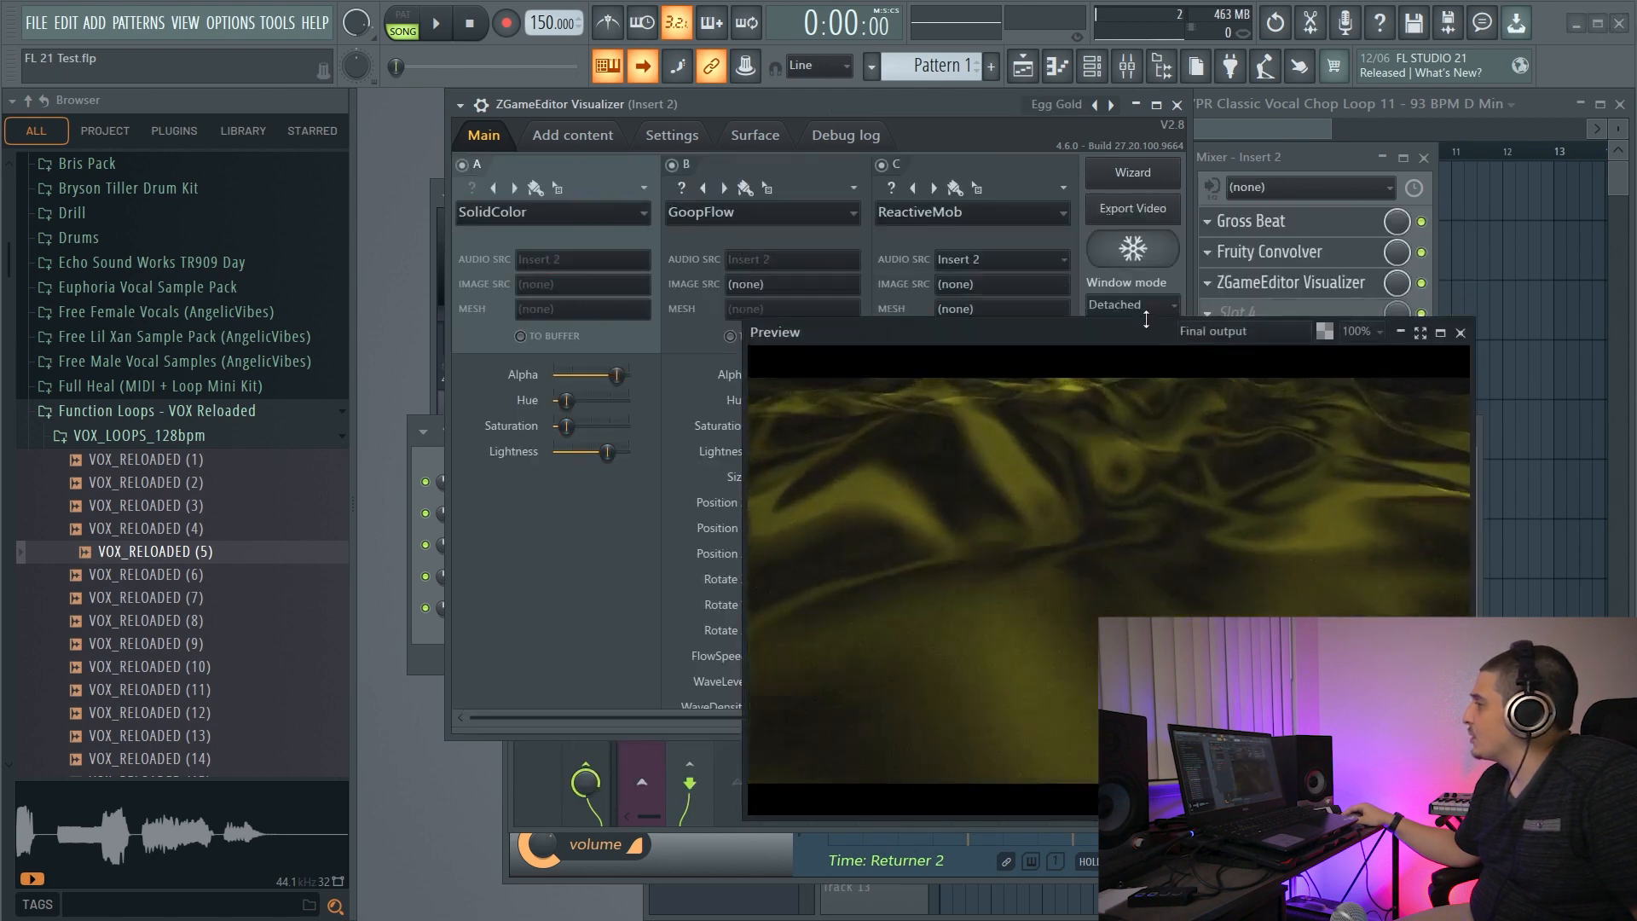
In the Egg Gold preset, send the GoopFlow layer to a buffer and insert an empty layer before the ReactiveMob layer.
drag(1131, 418, 1130, 278)
click(730, 336)
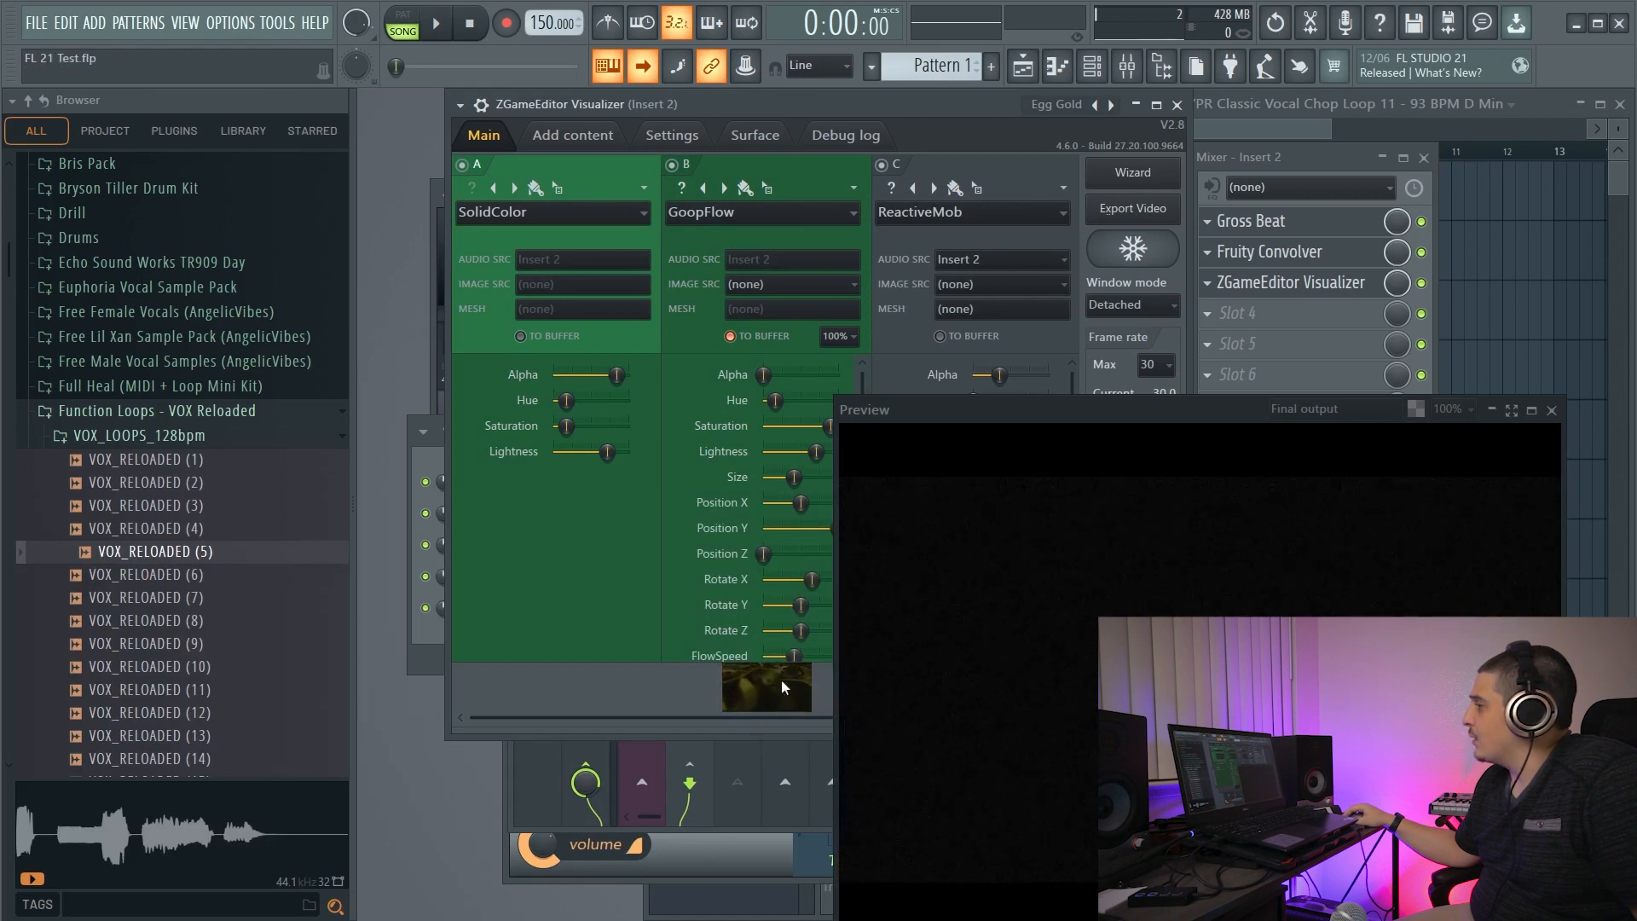
click(1061, 188)
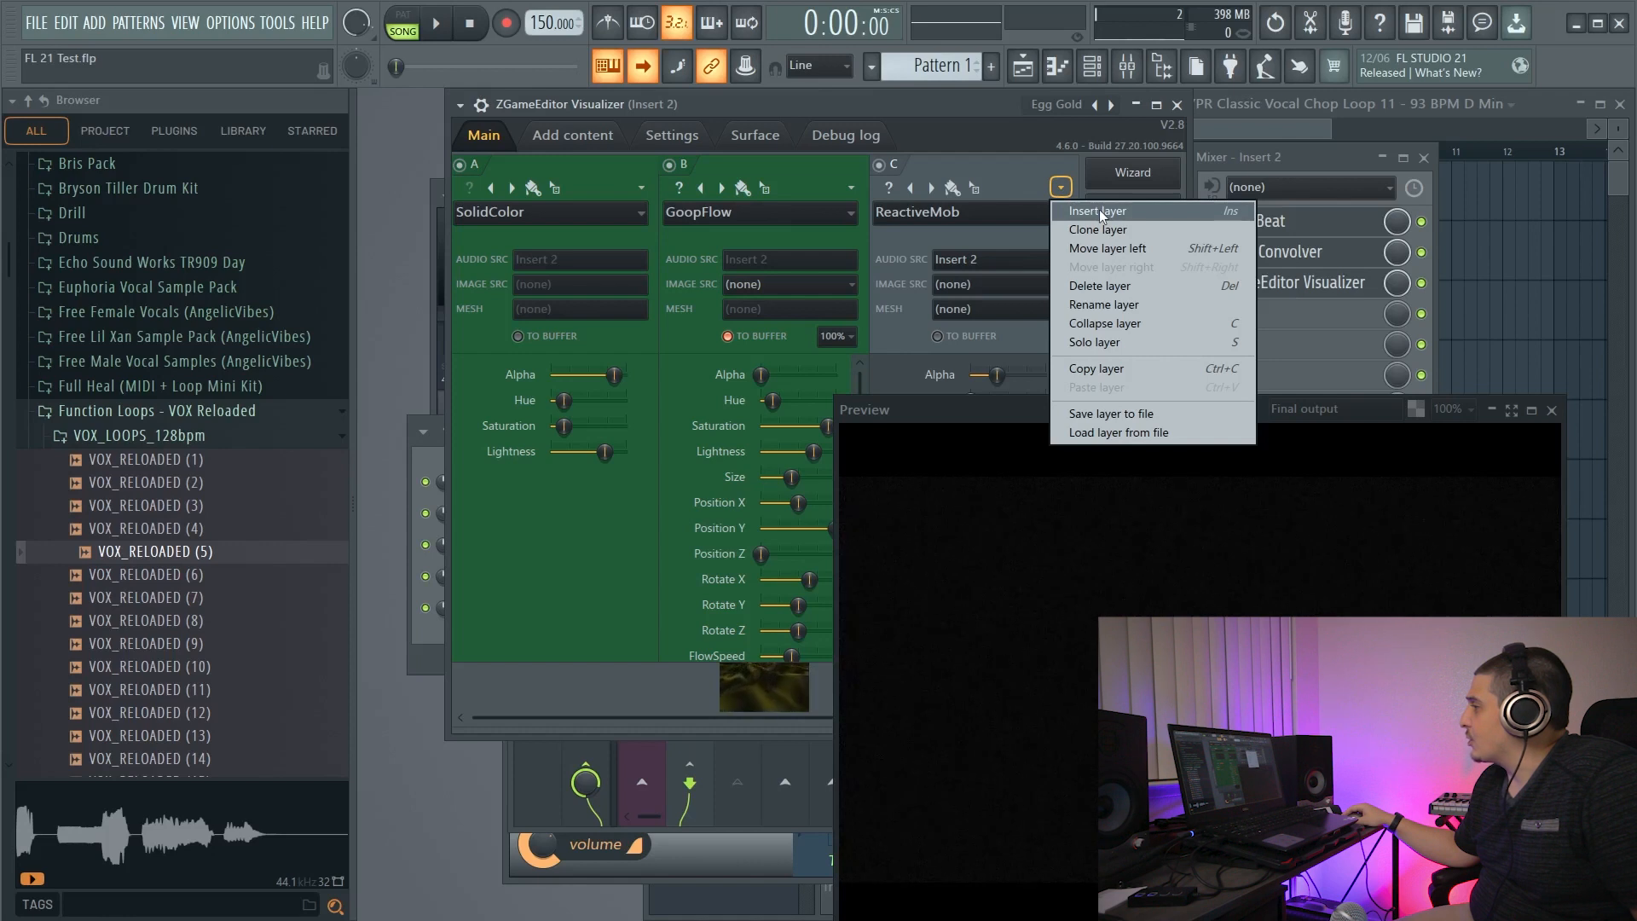
click(1099, 210)
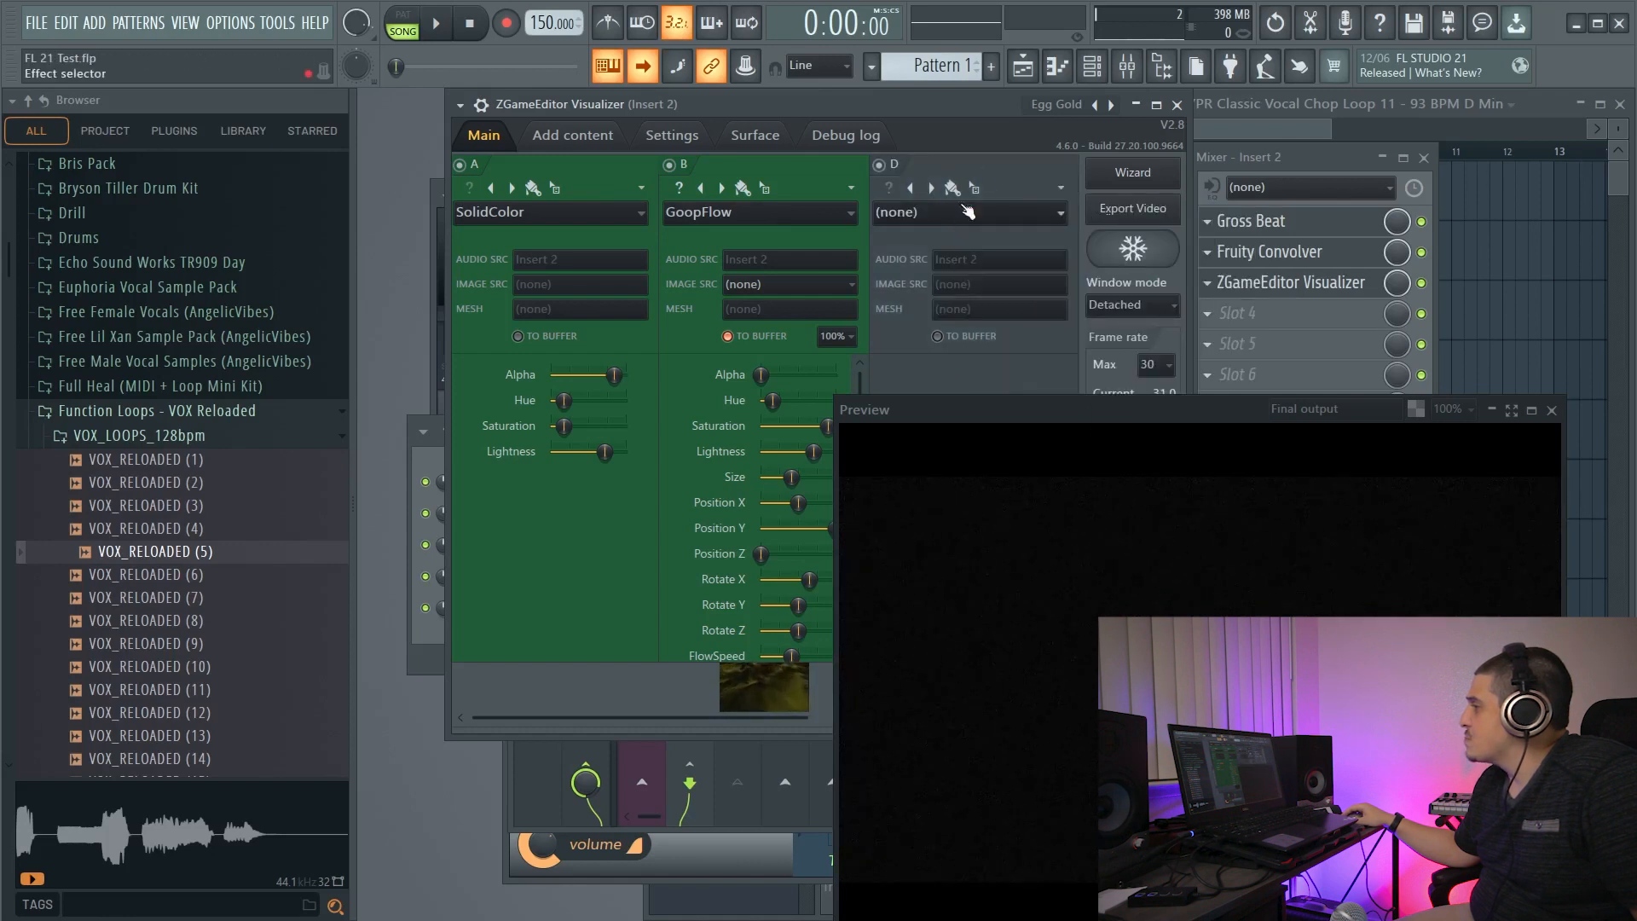
Assign the Image effect to the new layer D and set its image source to Output from layer B.
drag(776, 717, 1020, 715)
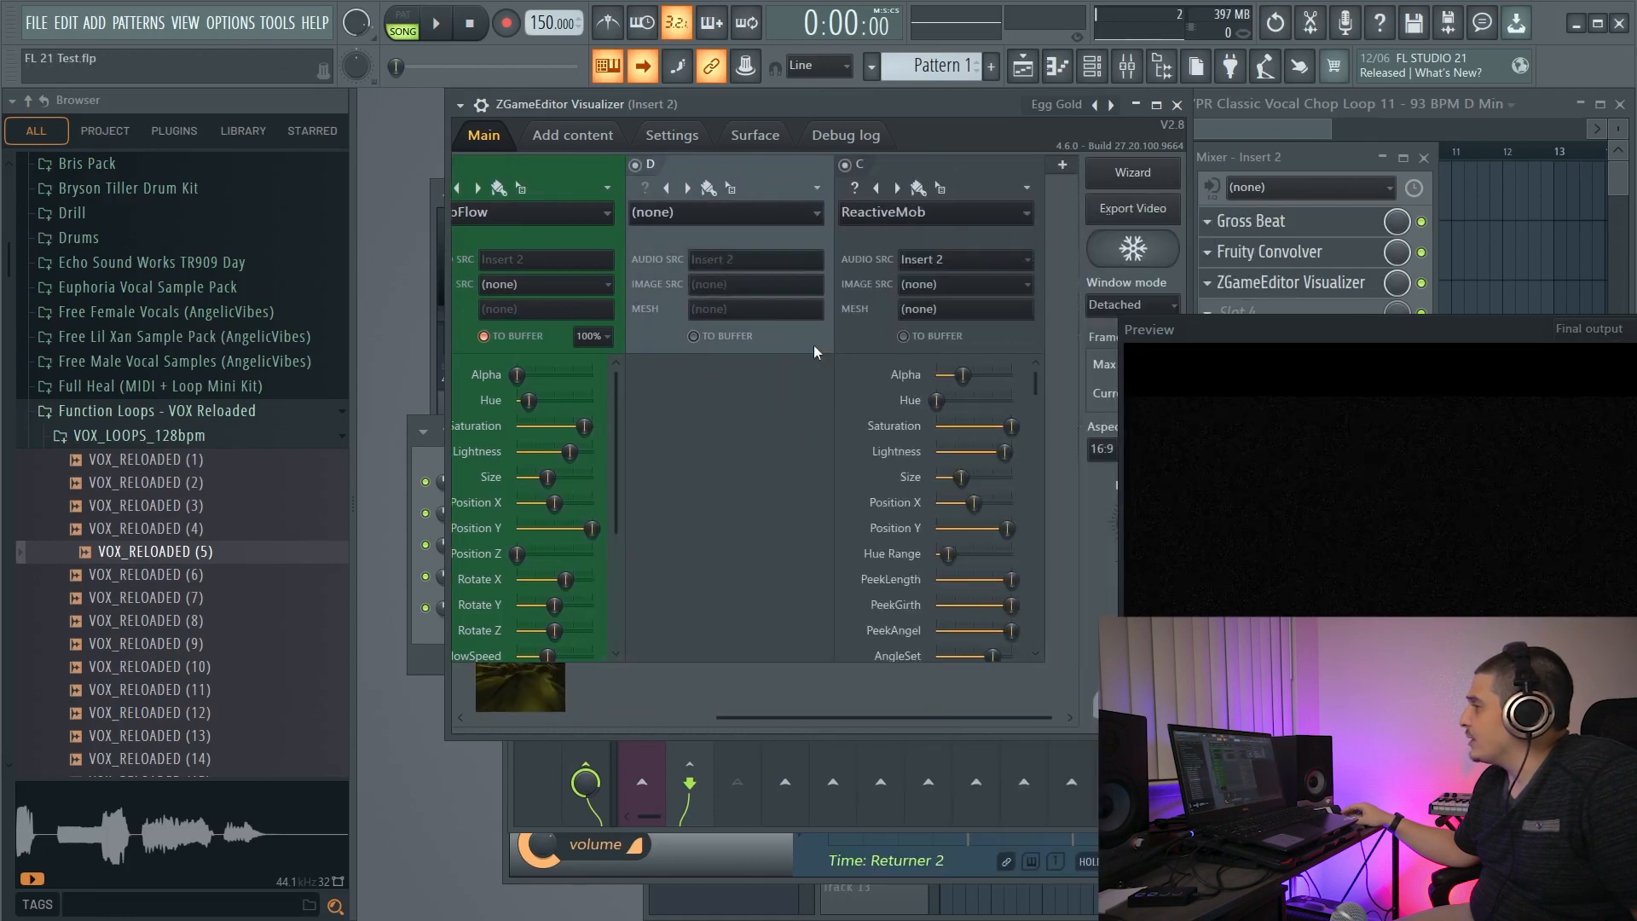
click(763, 212)
mouse_move(794, 367)
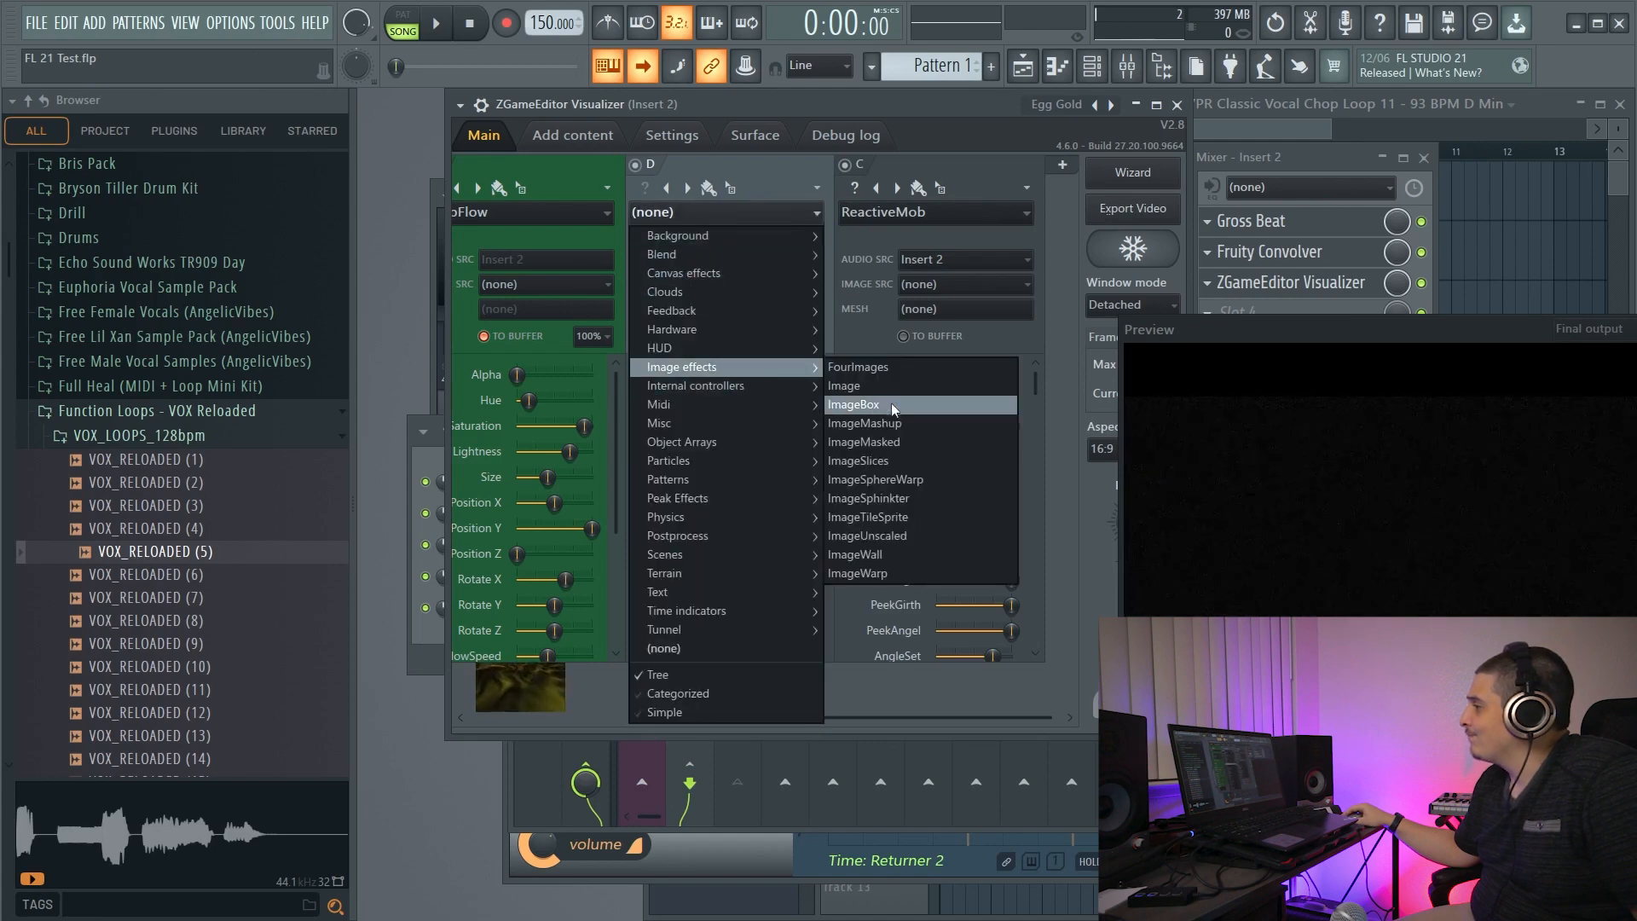
click(877, 388)
click(747, 285)
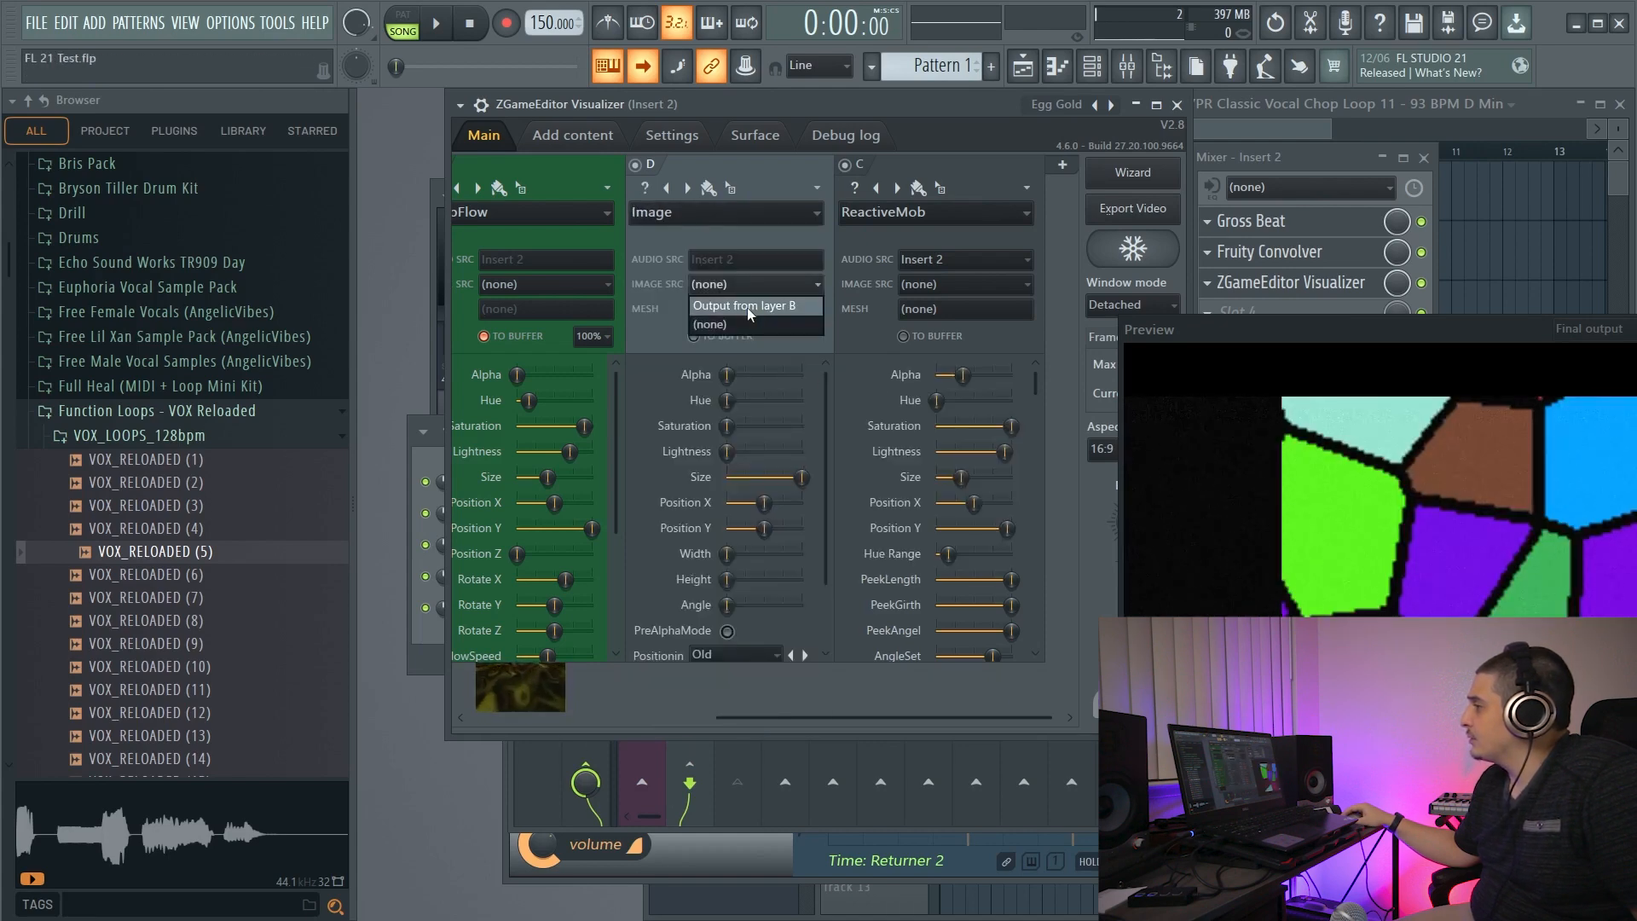
click(747, 305)
Compare Final output and Output from layer B in the preview, and move the preview window aside.
drag(1285, 341, 701, 185)
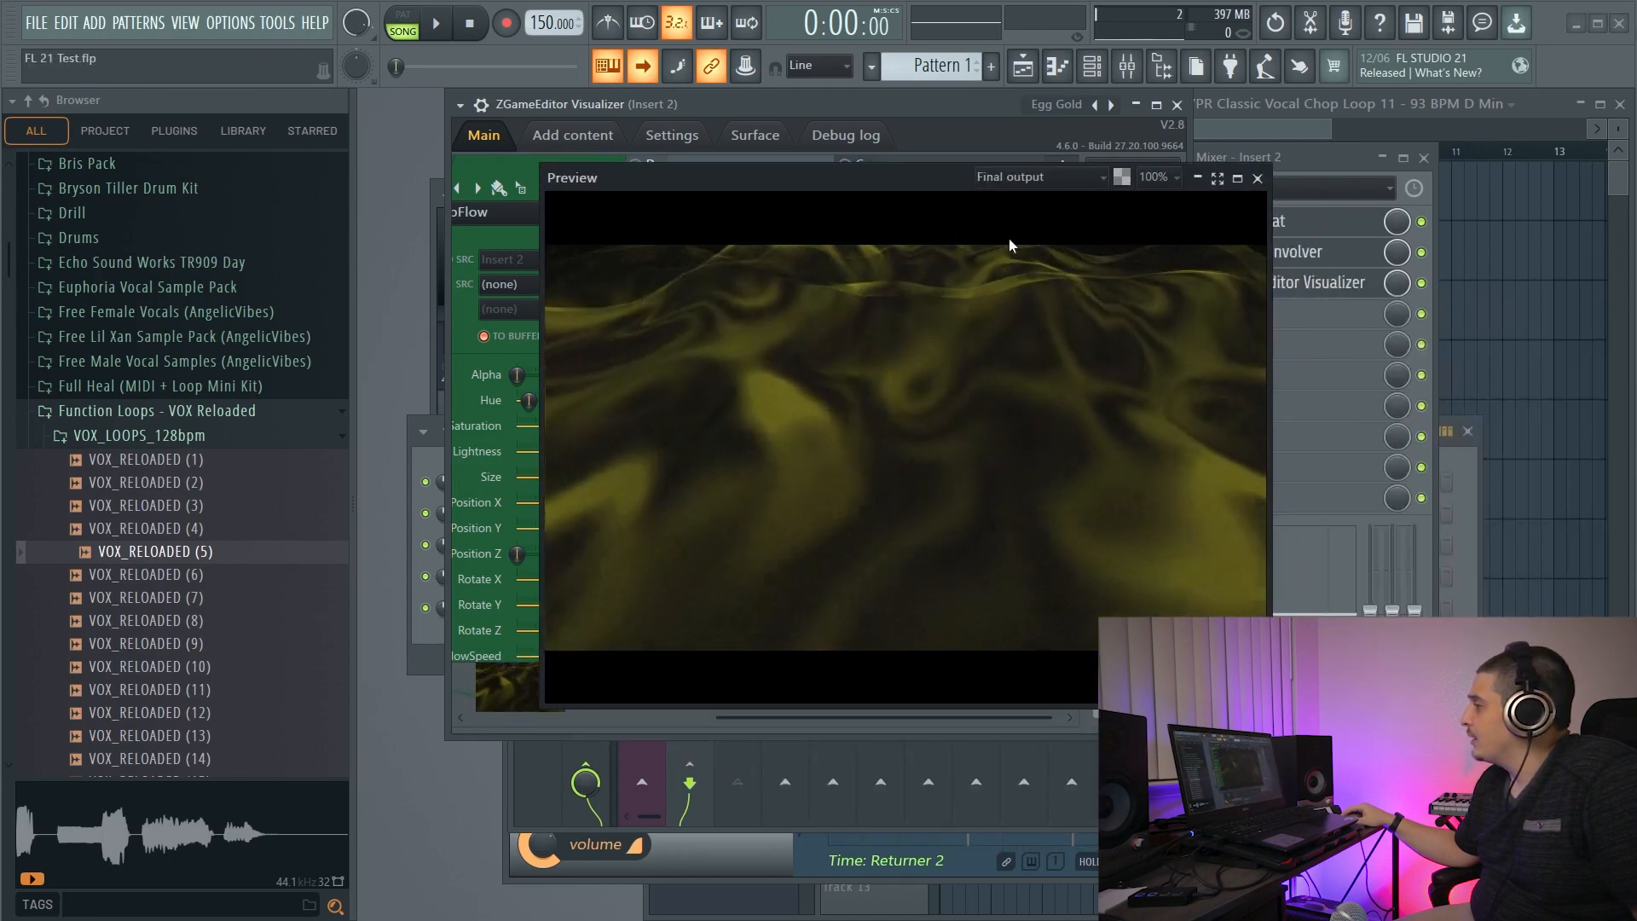
click(1036, 177)
click(1033, 205)
click(1032, 178)
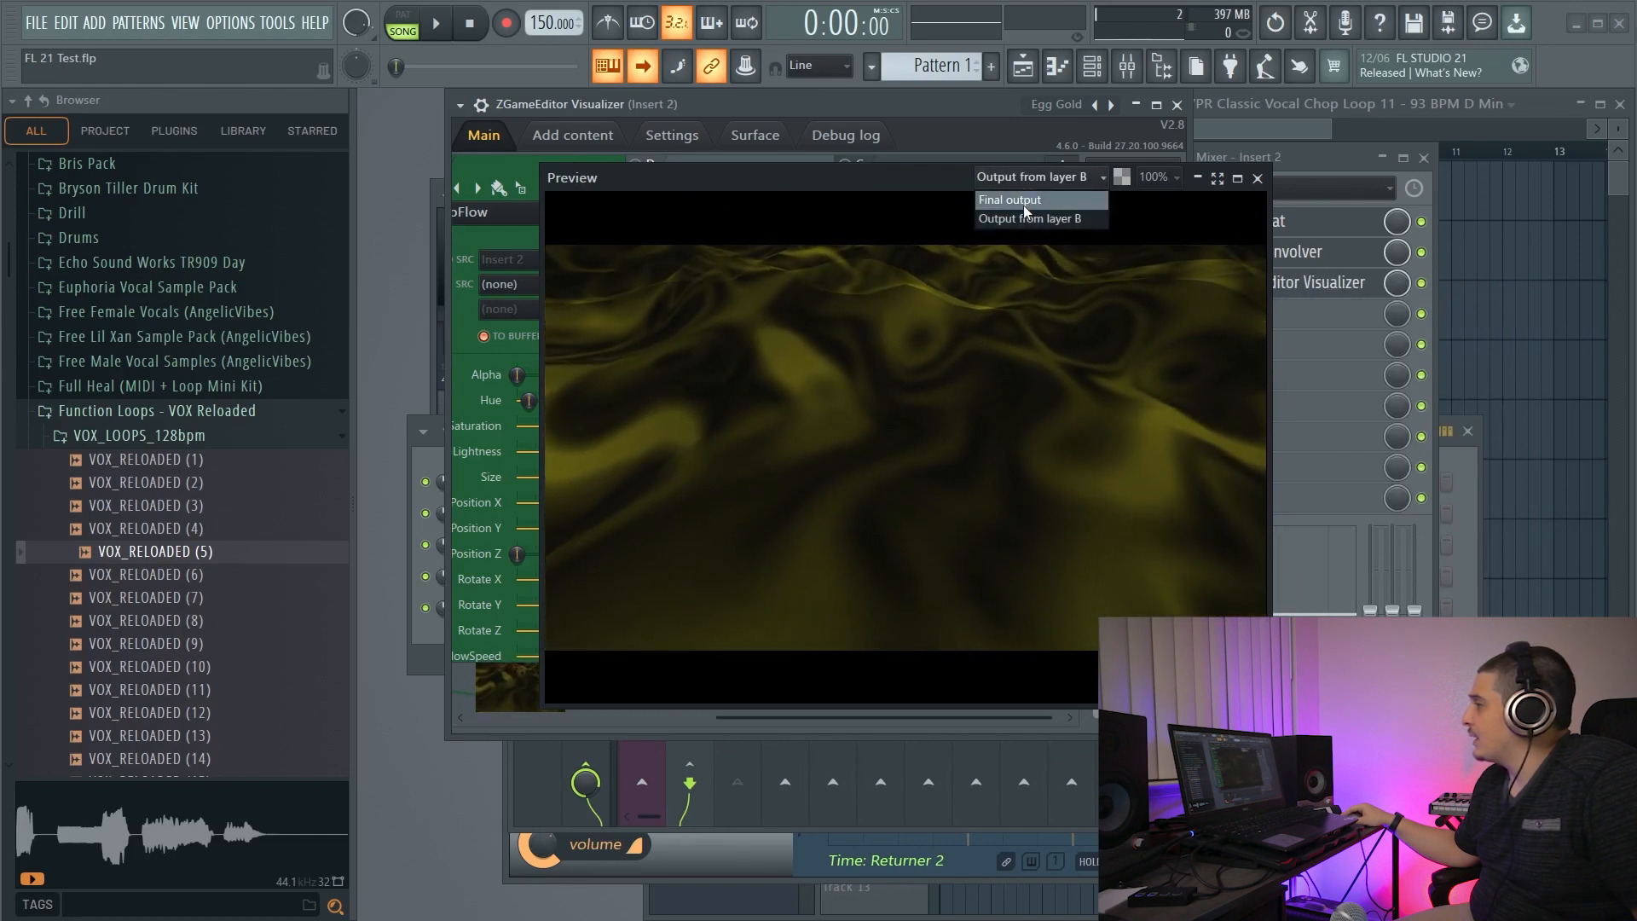
click(1020, 196)
click(1021, 178)
click(1016, 212)
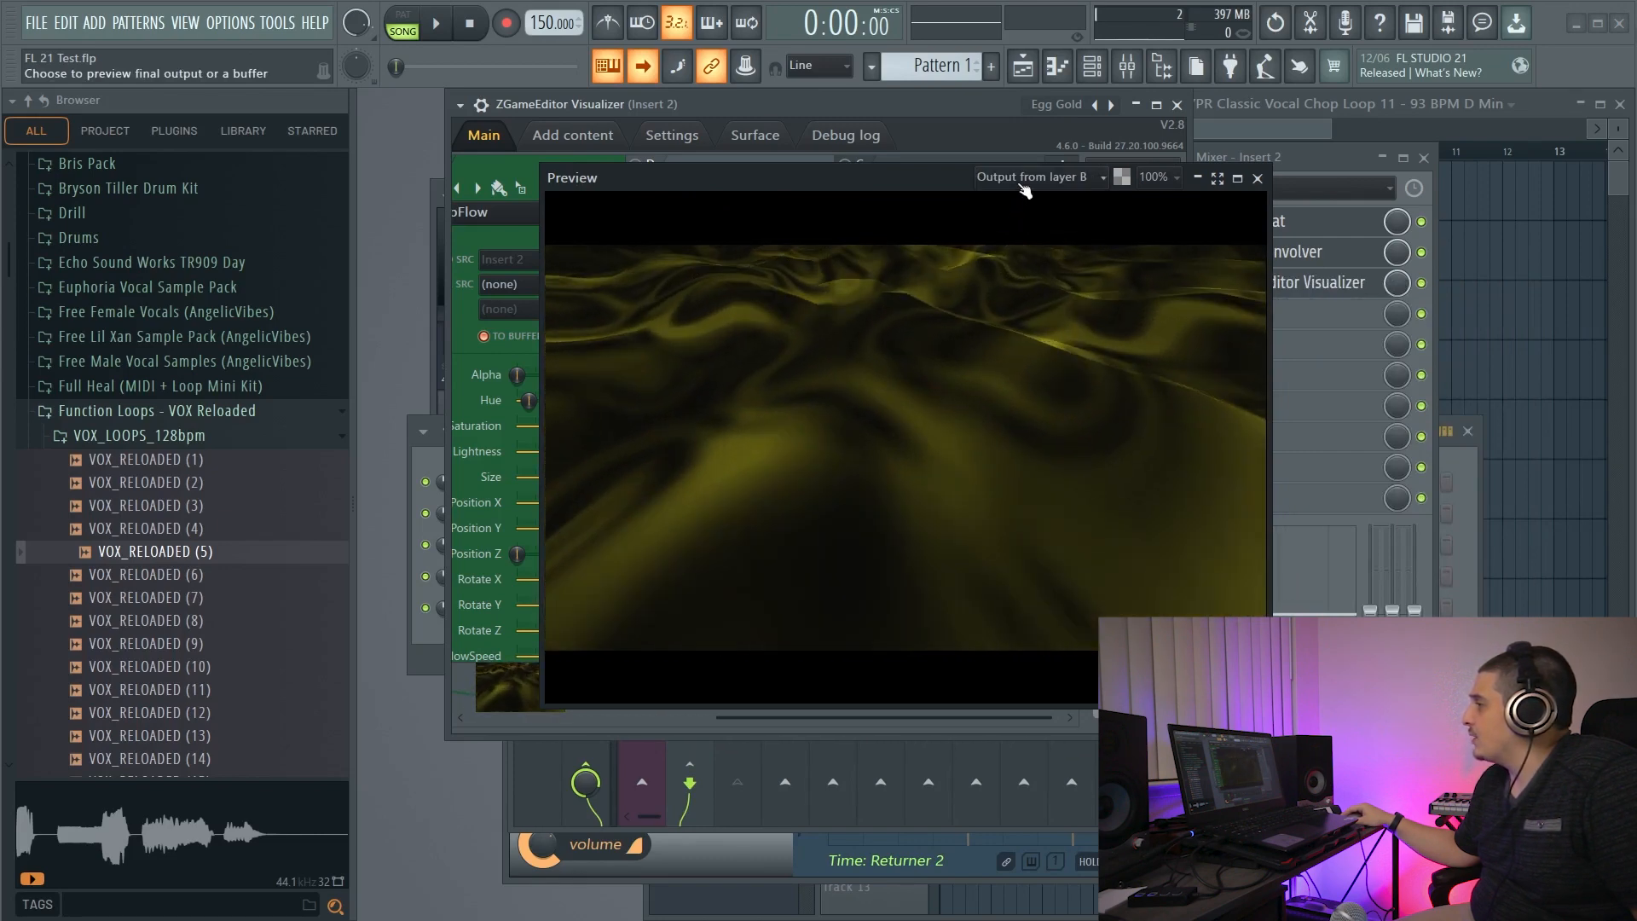
click(1032, 178)
click(1027, 213)
drag(875, 173, 1155, 178)
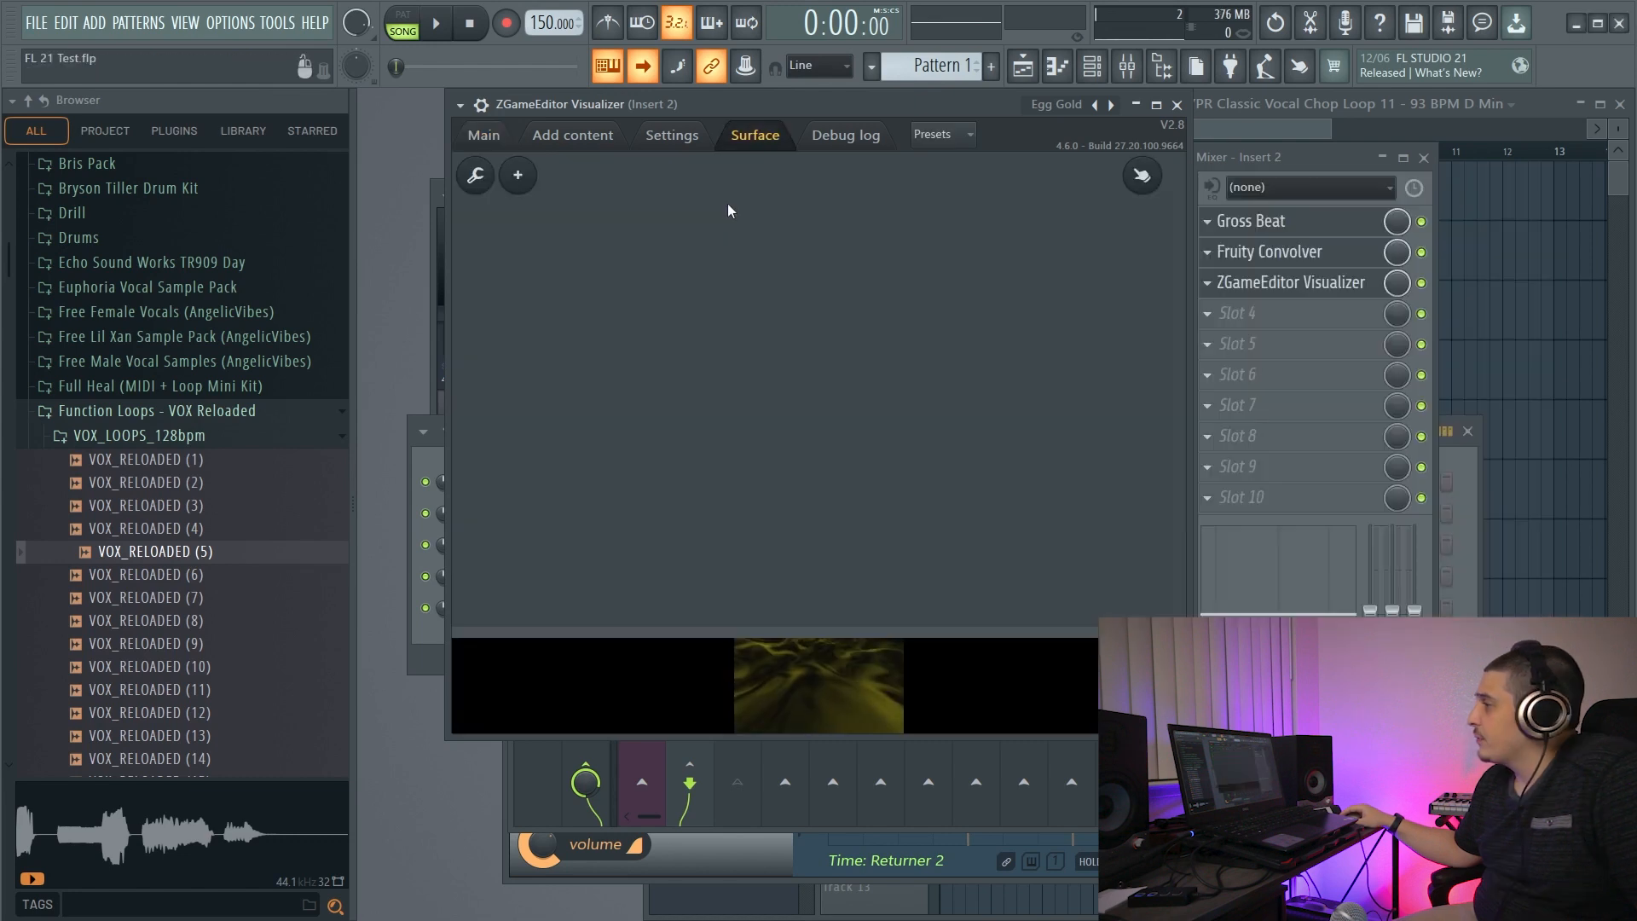
Add a CheckBox control to the Visualizer's surface and move it slightly lower.
click(754, 135)
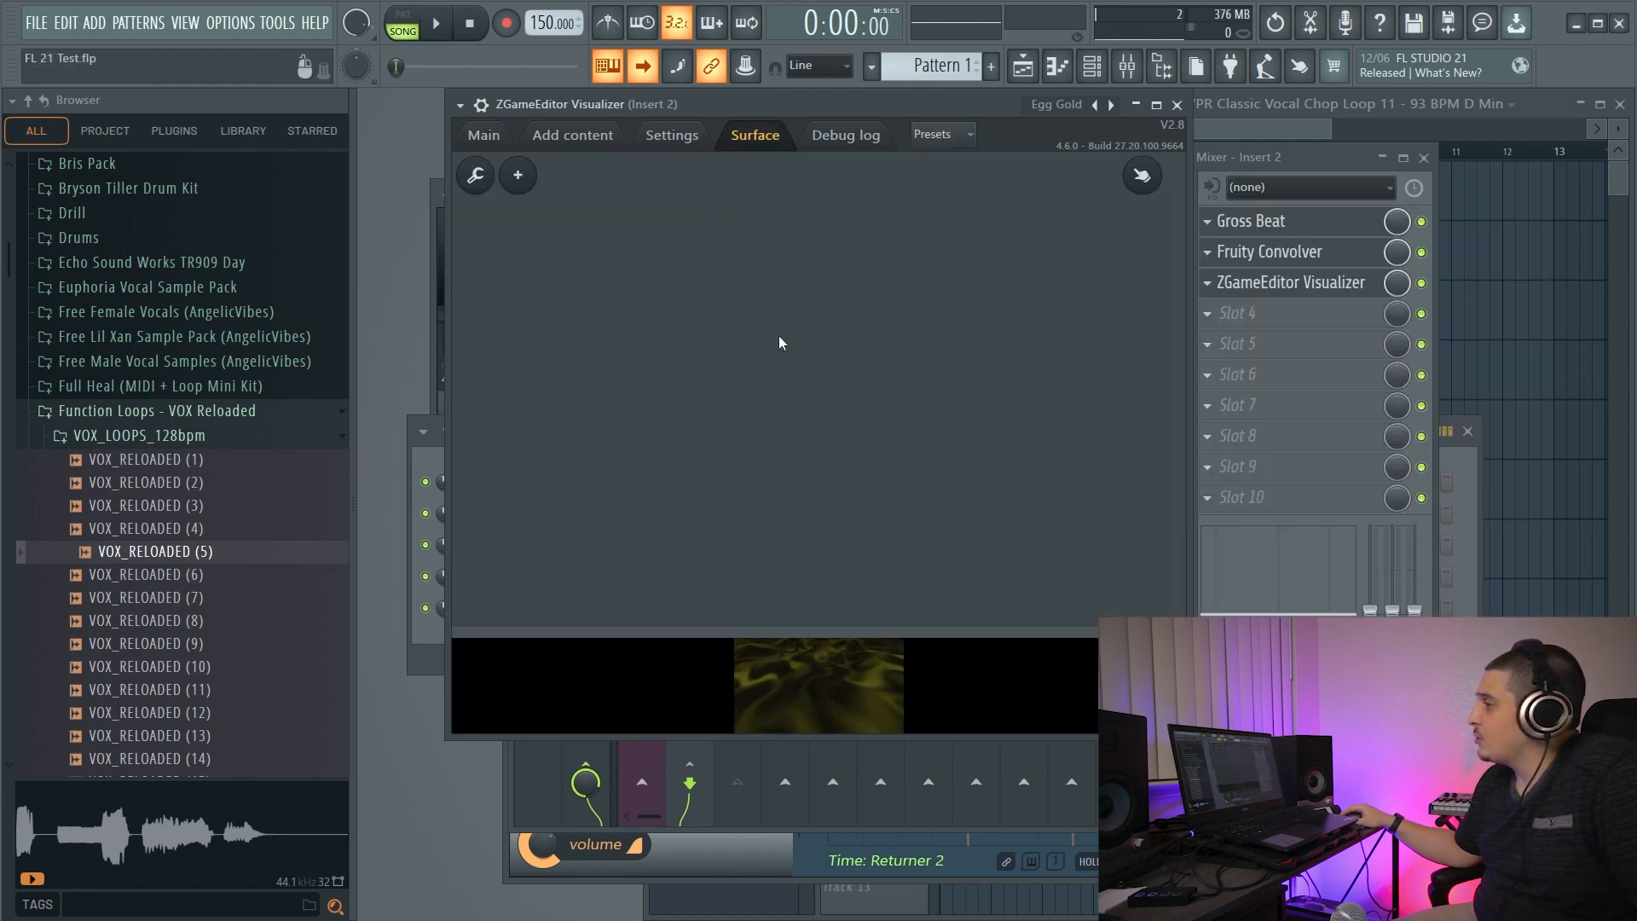
drag(774, 130, 839, 196)
click(587, 247)
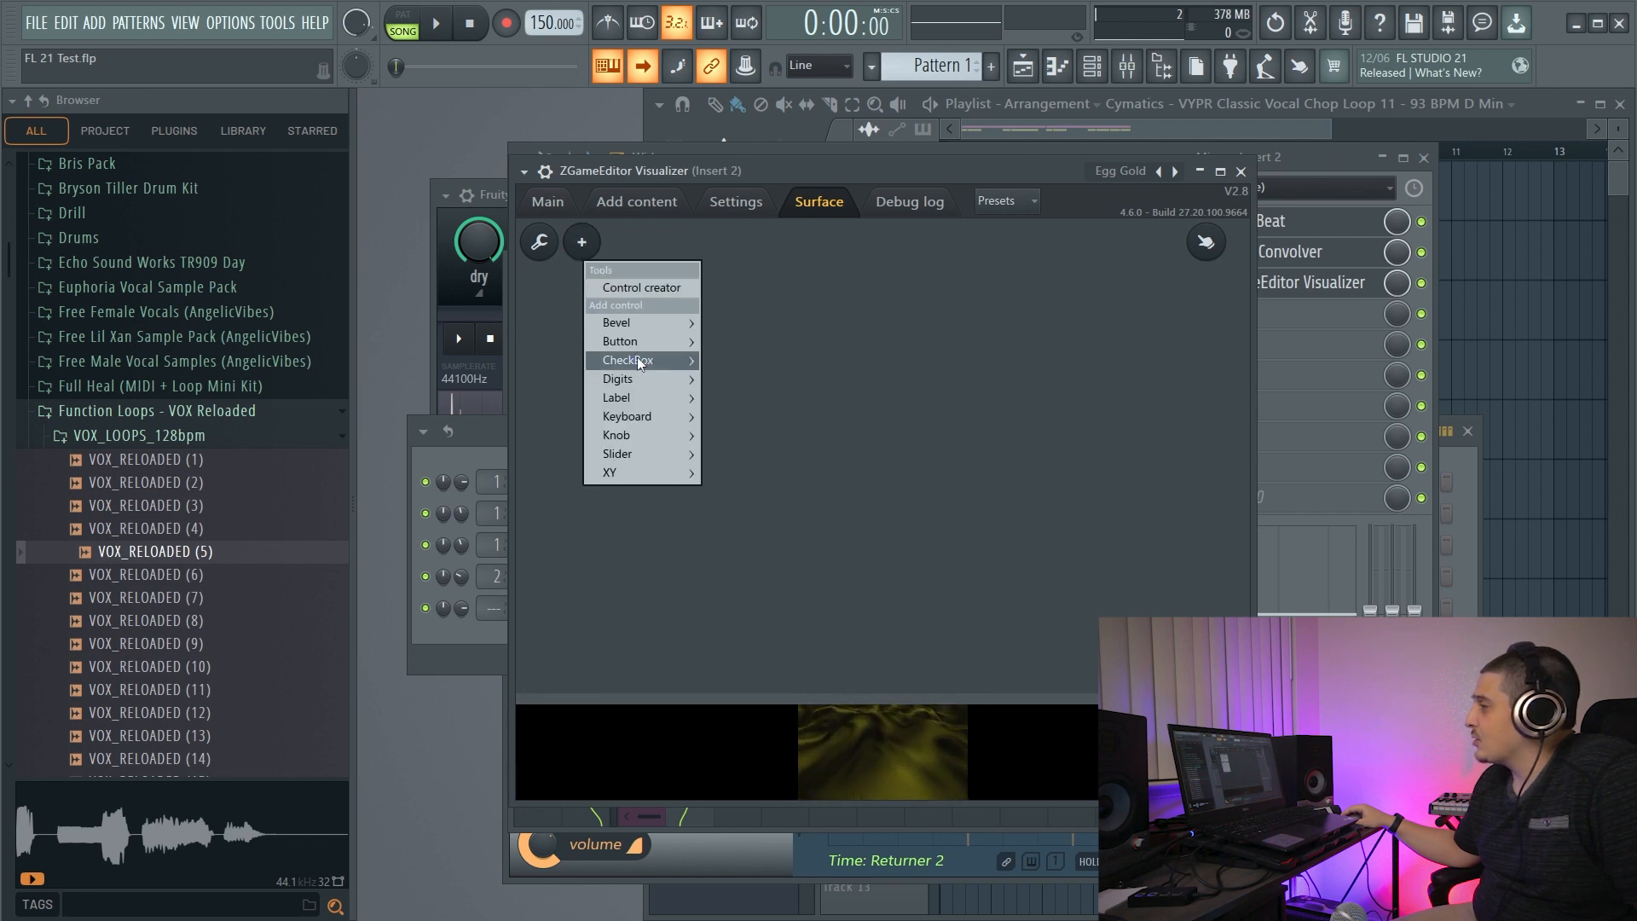
mouse_move(642, 362)
click(752, 399)
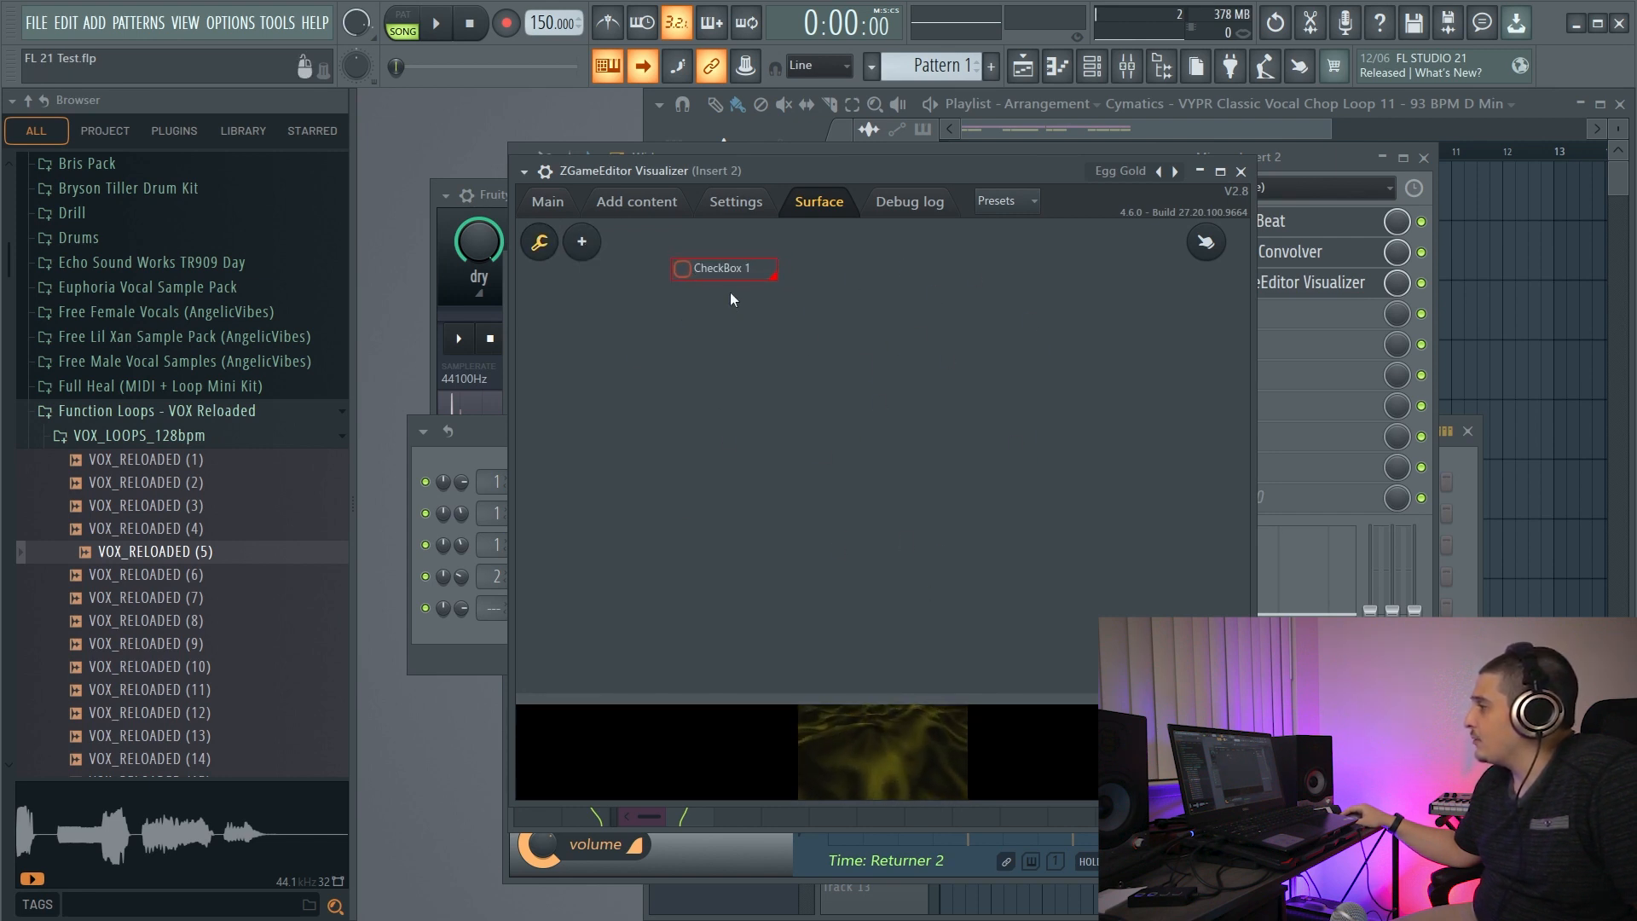
drag(680, 264, 688, 299)
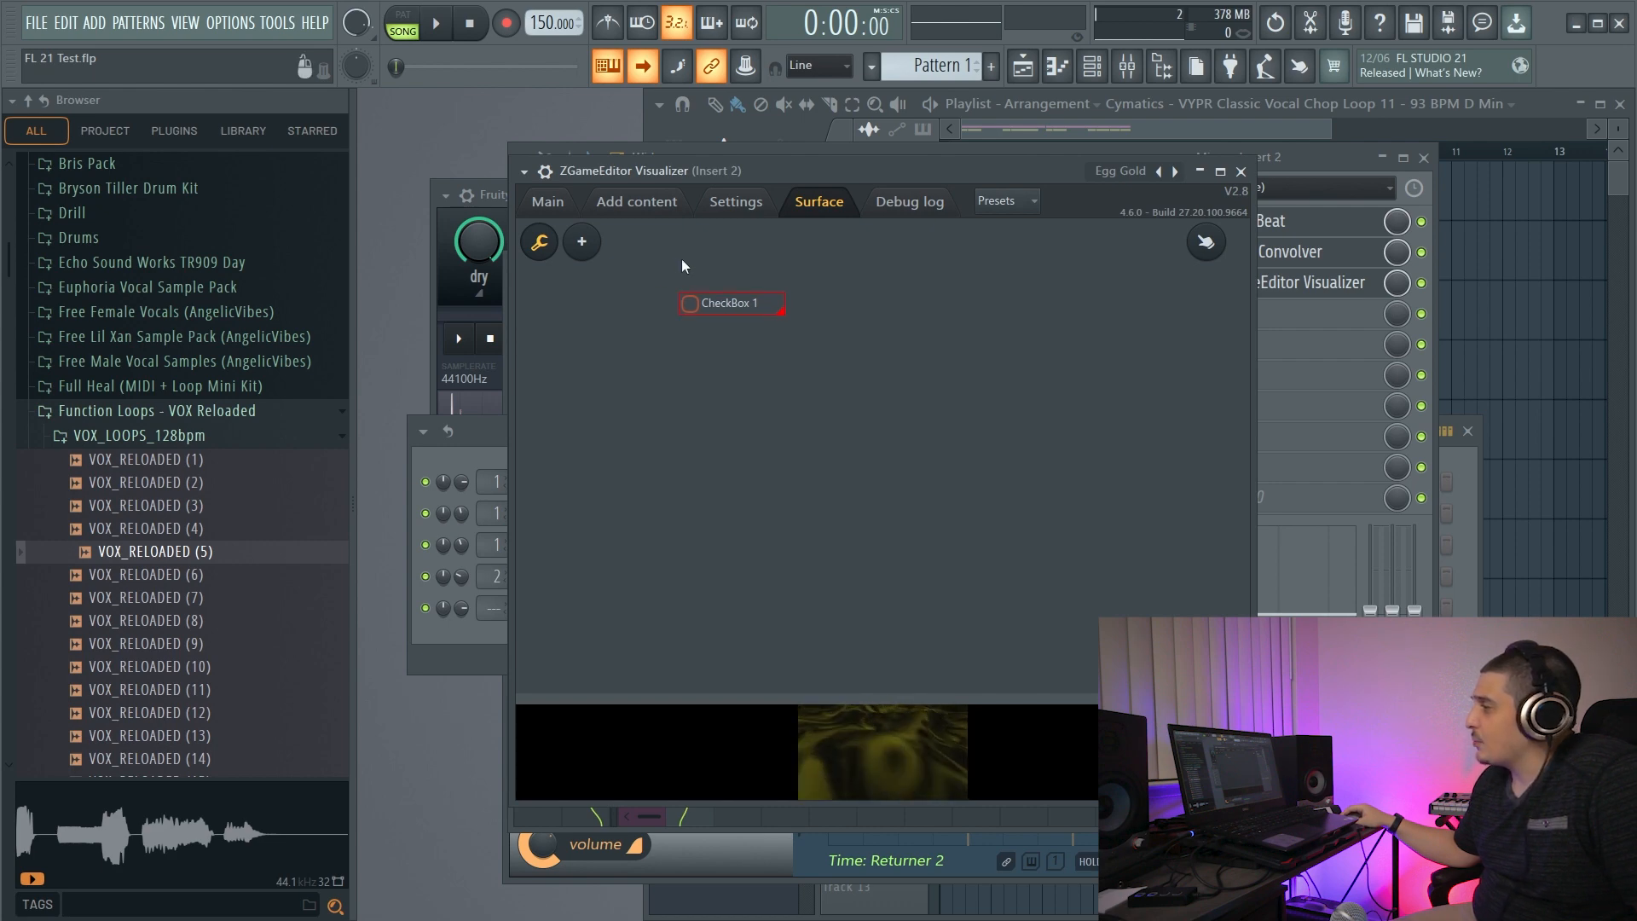
Return to the Visualizer's layers and examine the effect categories available for the ReactiveMob layer, including the Blend effects.
click(558, 207)
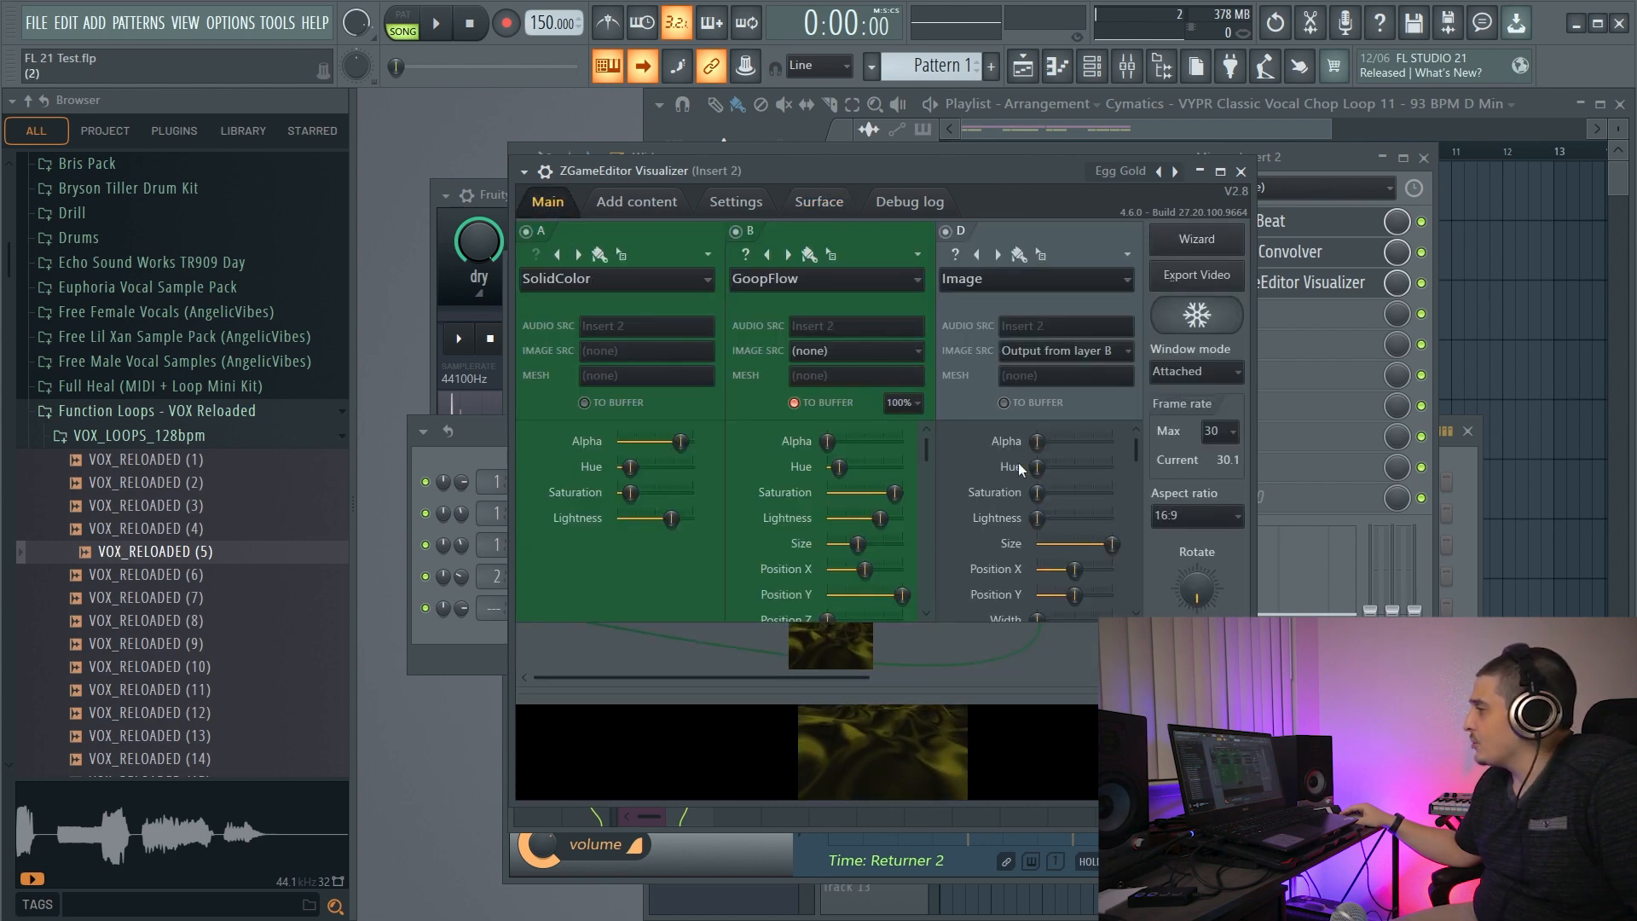
drag(797, 678, 1058, 679)
drag(958, 174, 995, 140)
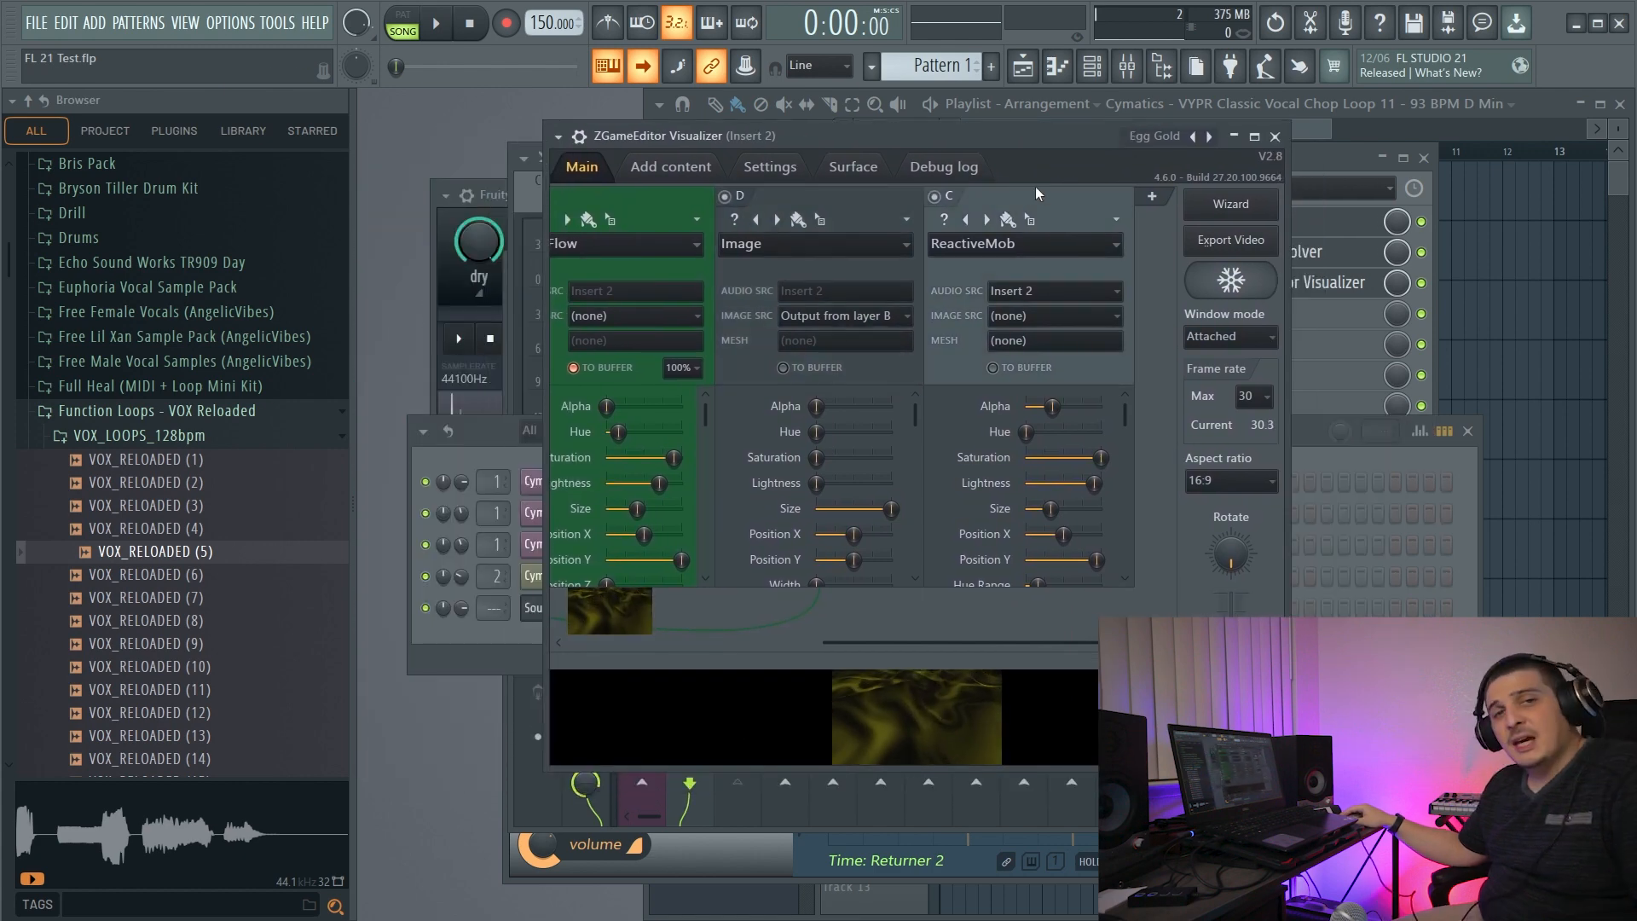
click(1049, 244)
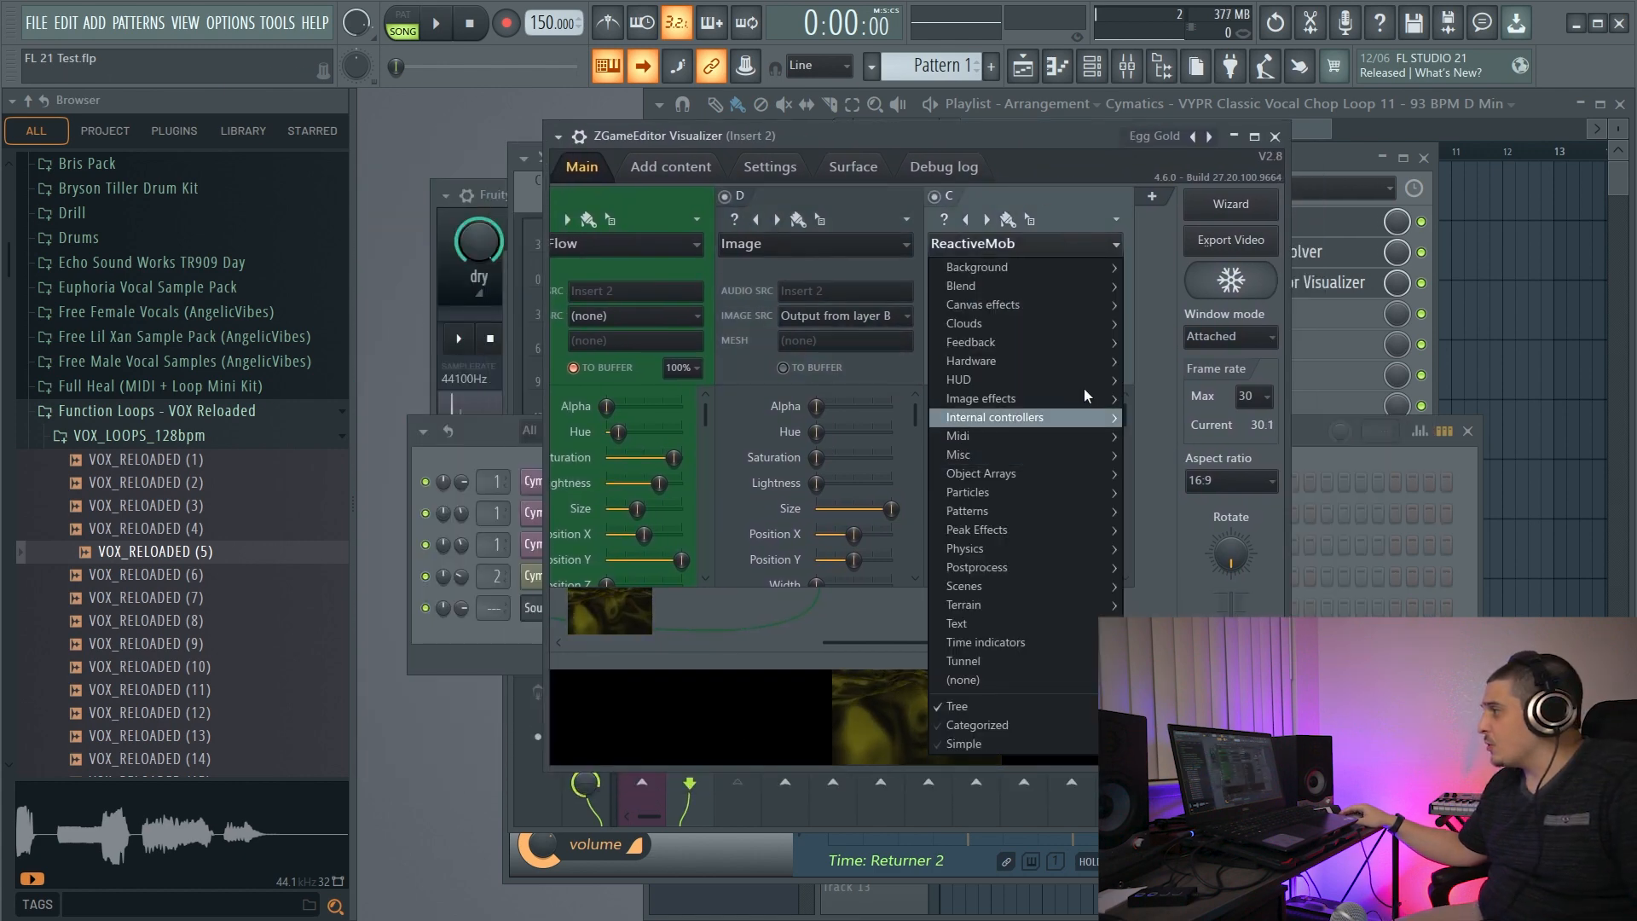
click(1066, 192)
click(1061, 242)
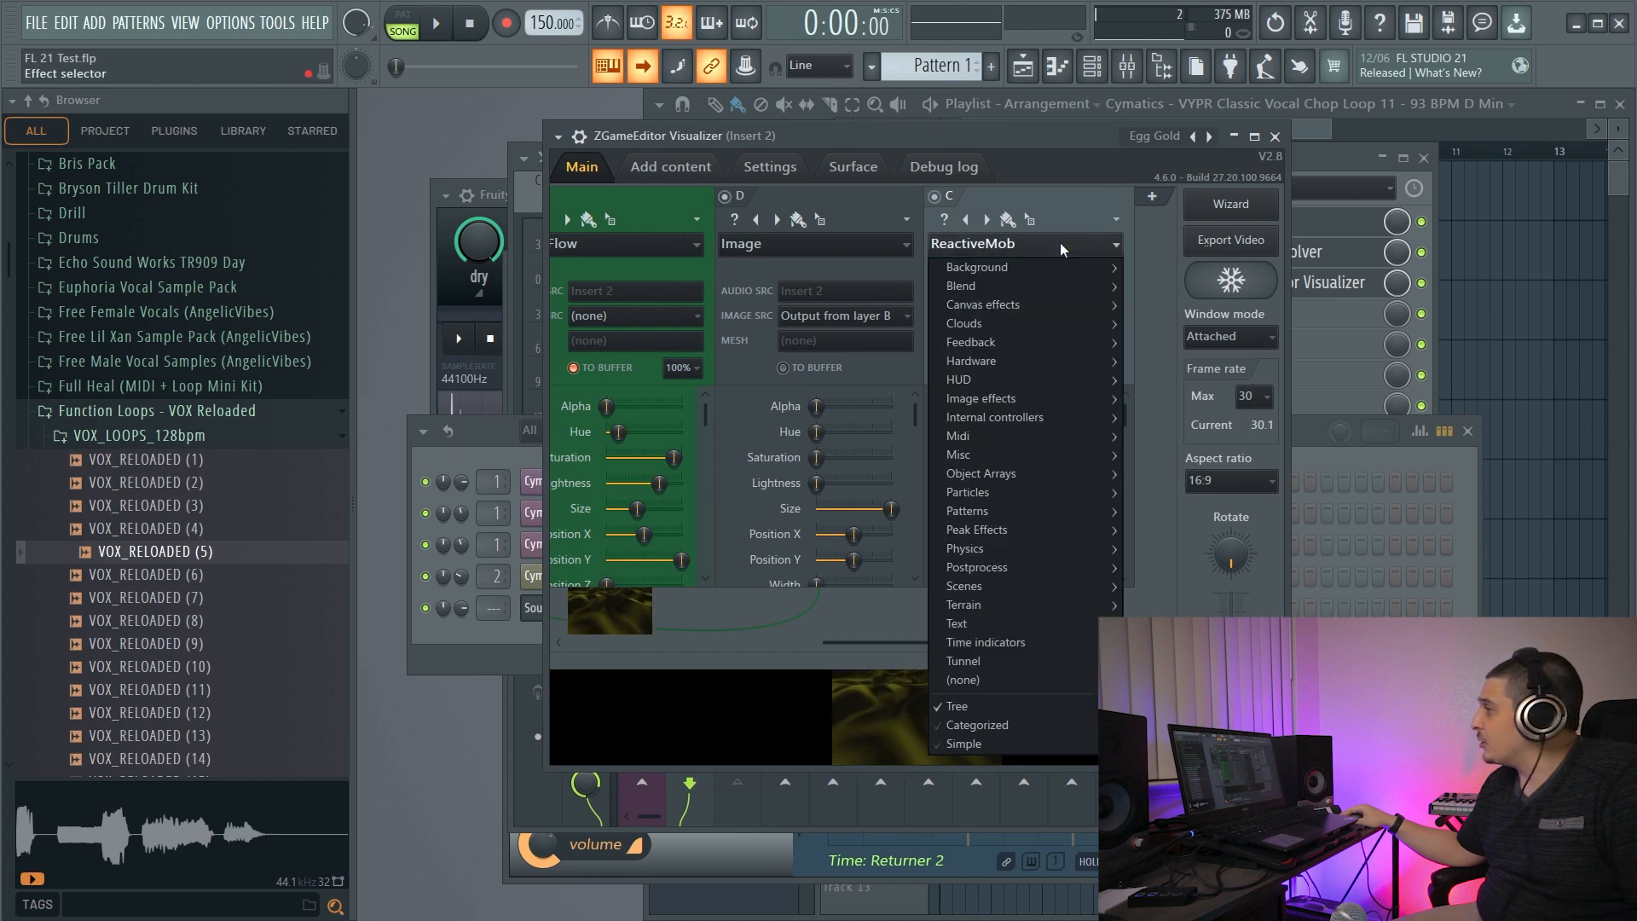
mouse_move(1046, 286)
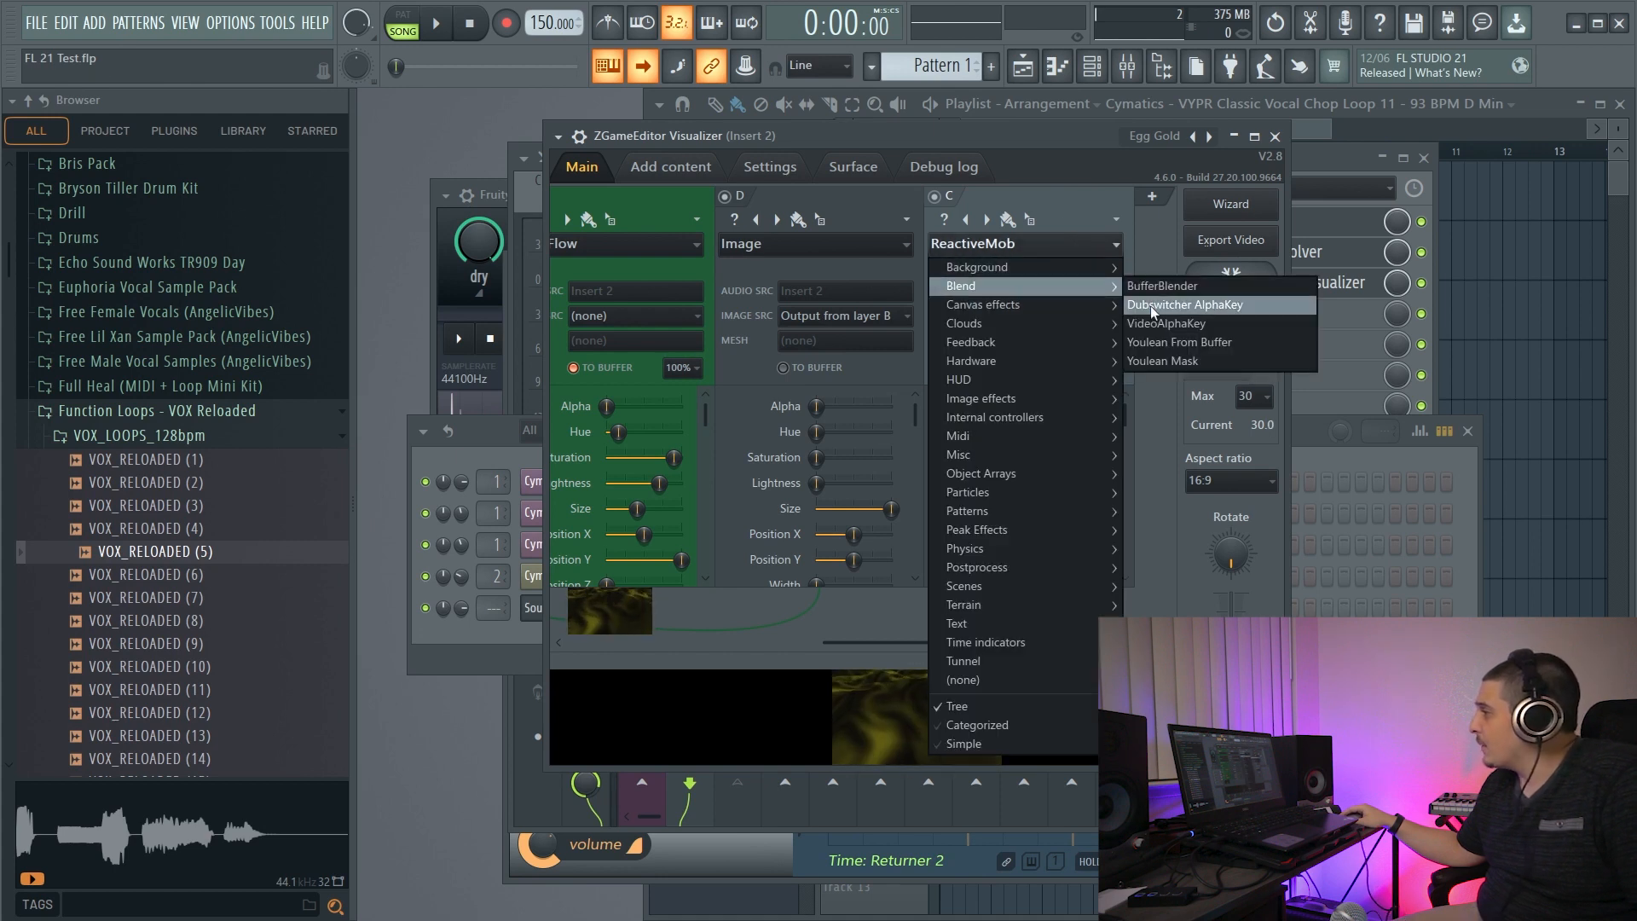
click(1091, 205)
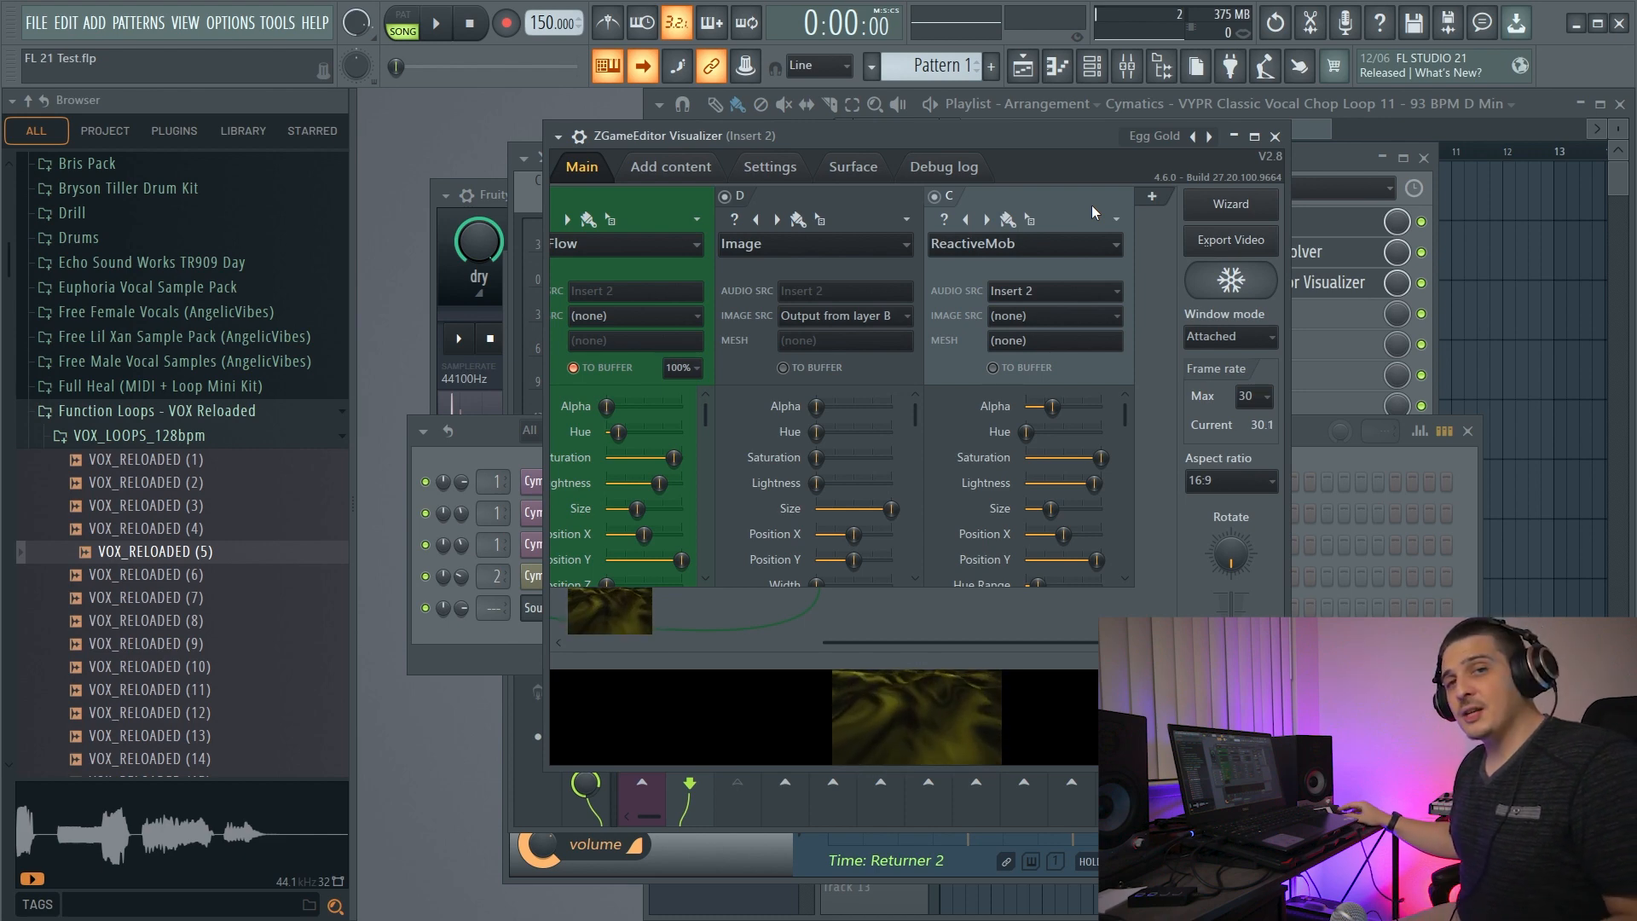
Switch to File Explorer, examine the fonts folder inside the Visualizer's HUD effects folder, and return to the Visualizer in FL Studio.
key(alt+Tab)
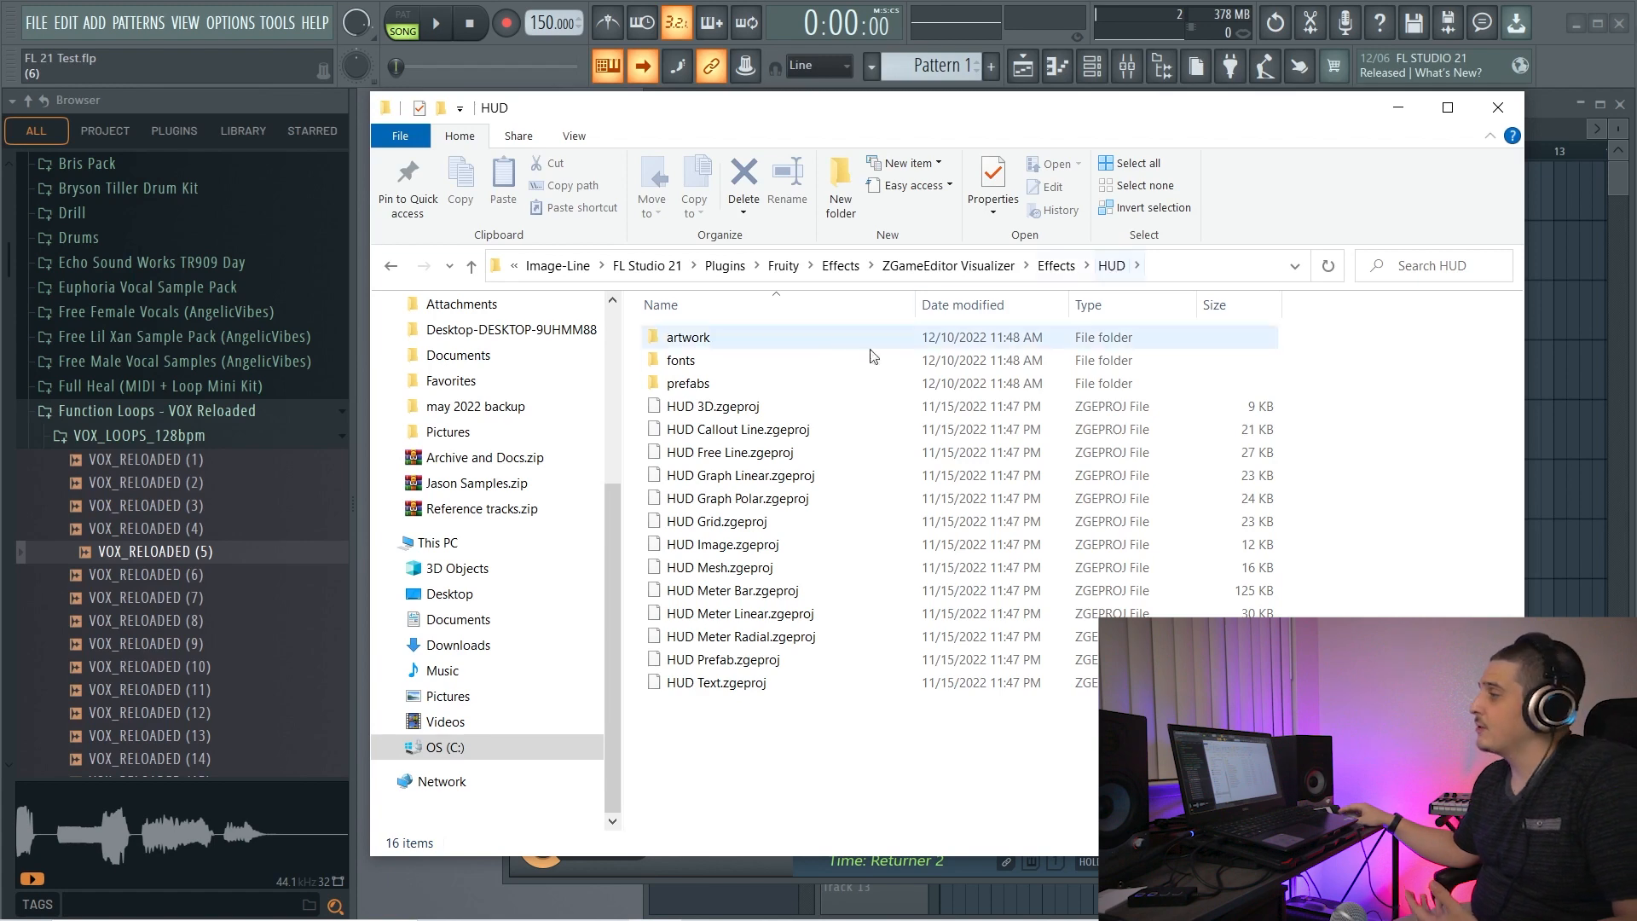
double_click(712, 362)
scroll(767, 497, down, 2)
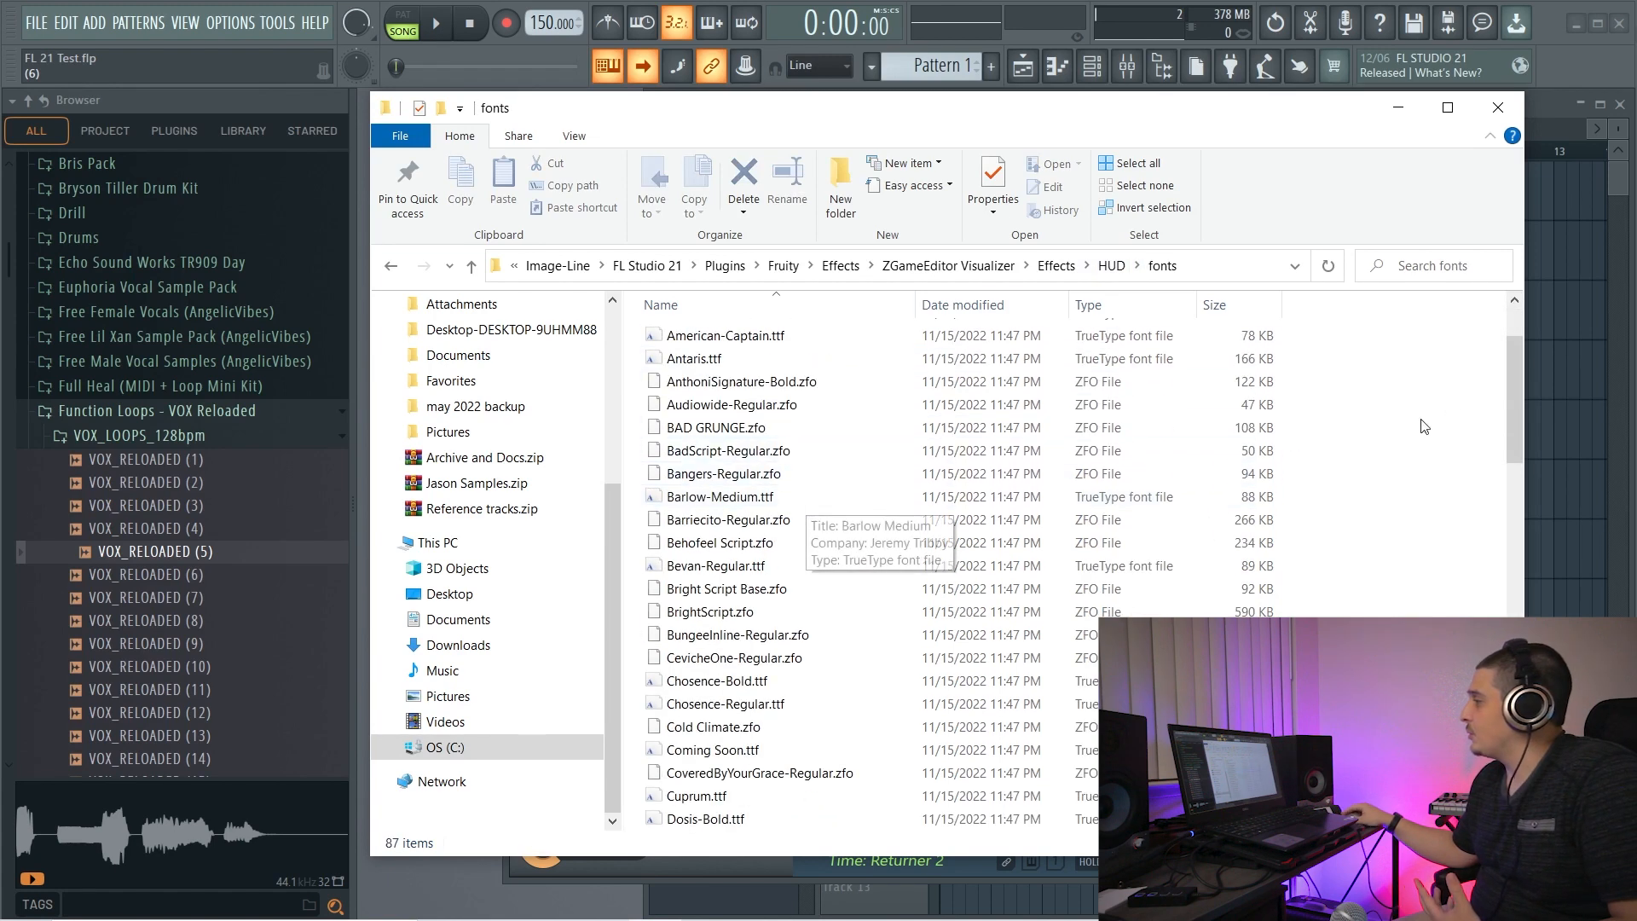
mouse_move(1512, 381)
mouse_down()
mouse_move(1513, 699)
mouse_move(1513, 376)
mouse_up()
click(392, 267)
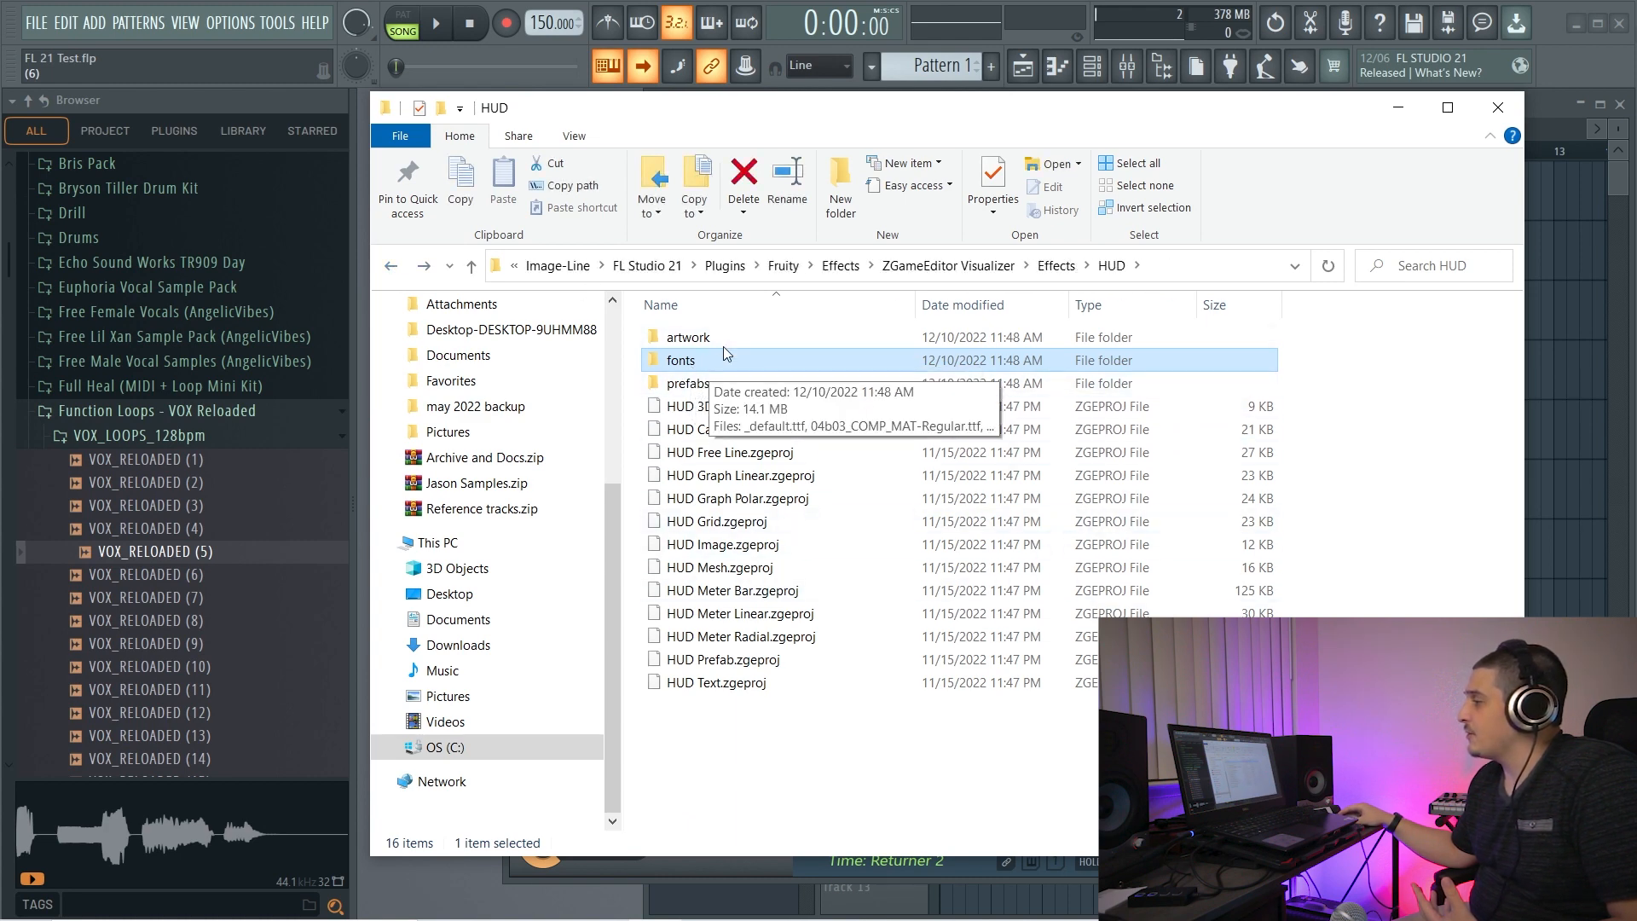
double_click(685, 362)
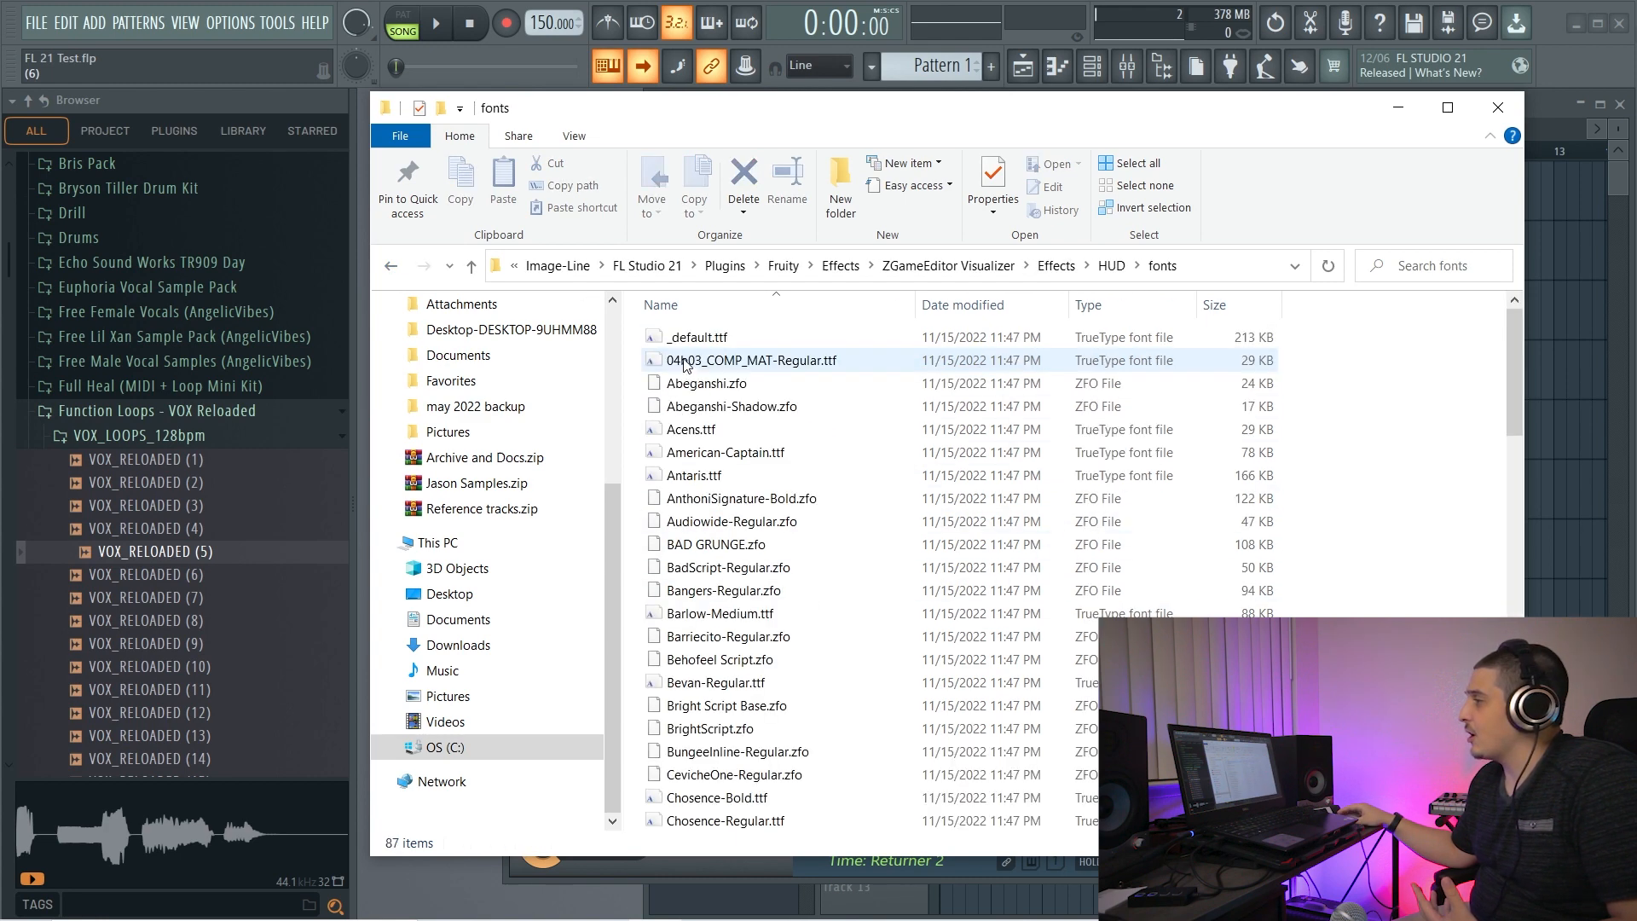
click(392, 267)
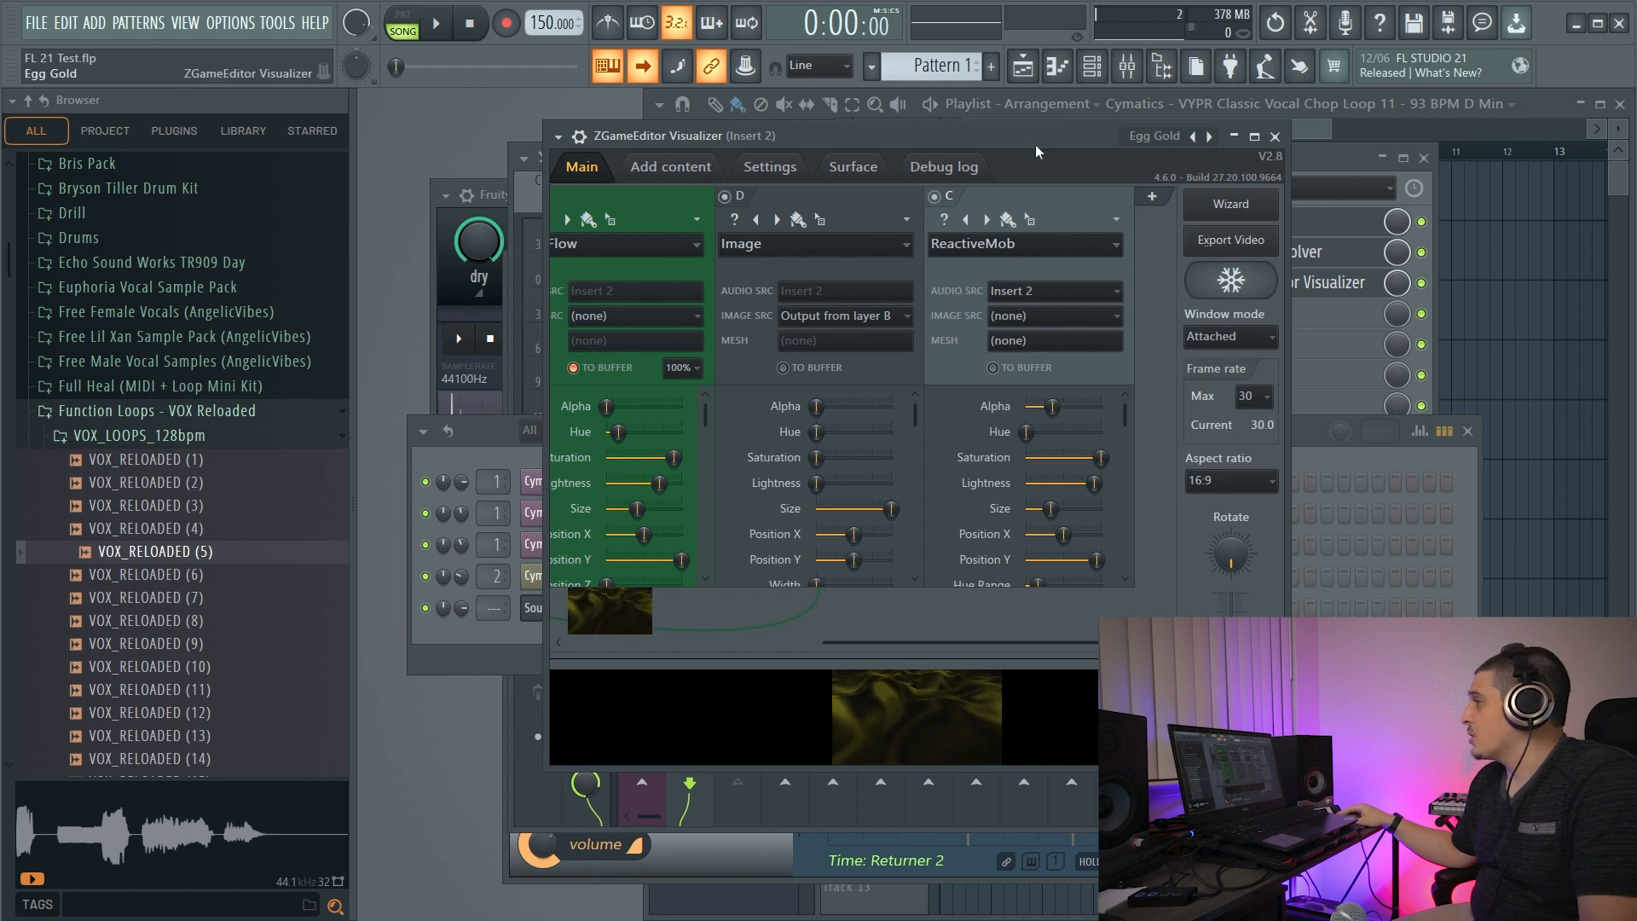
drag(1035, 145, 1078, 152)
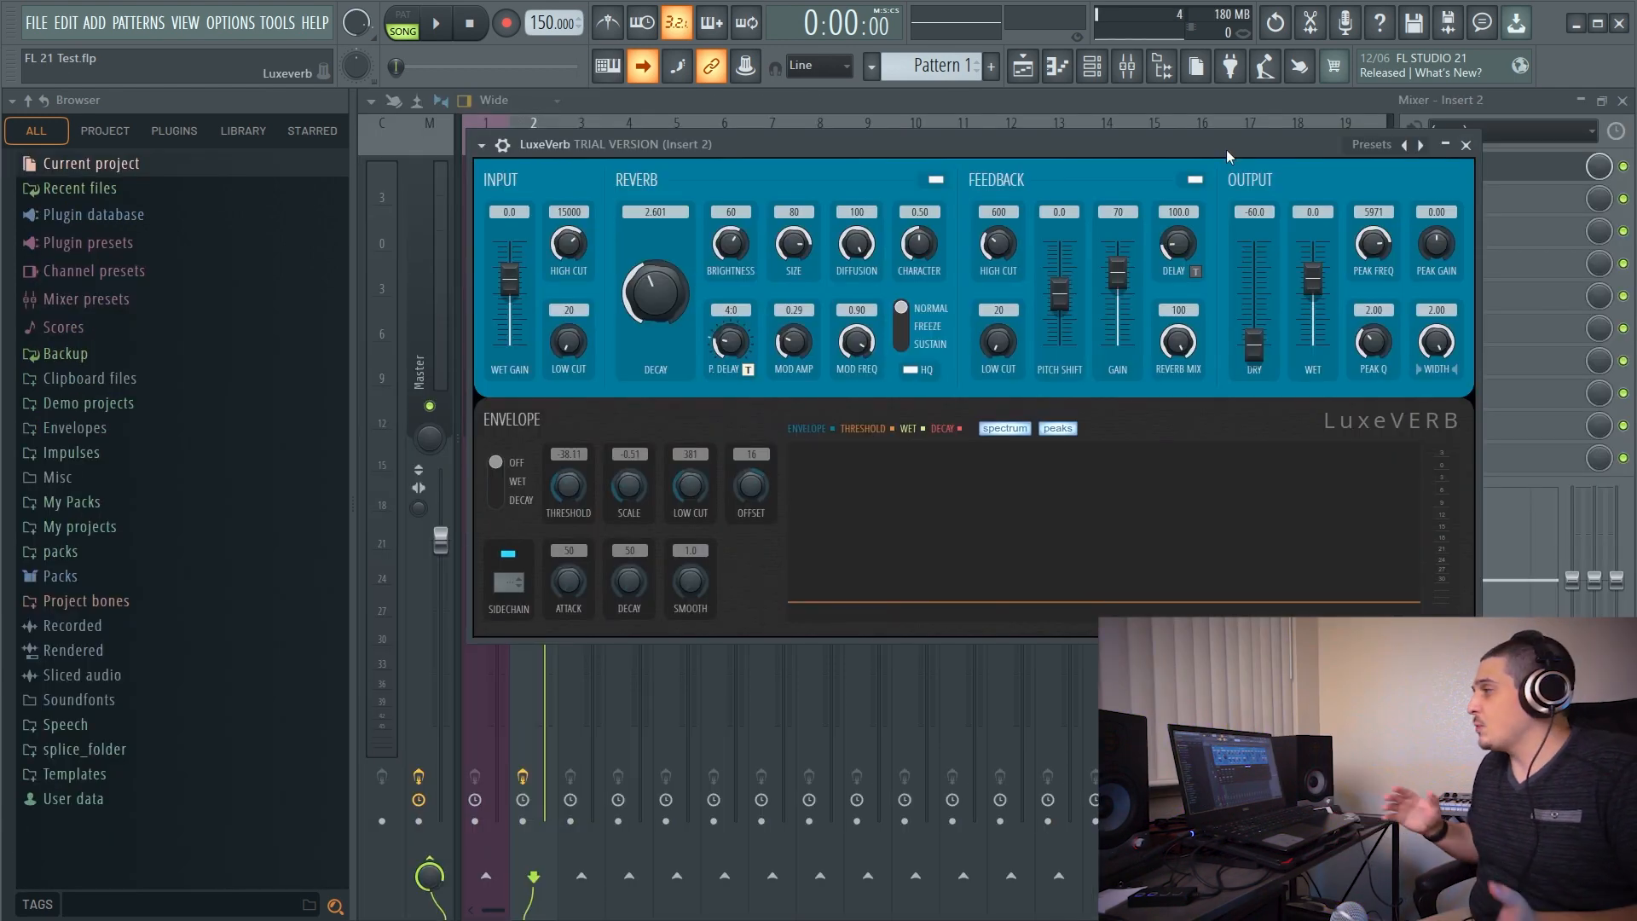
In LuxeVerb, lower the input wet gain to -60.0 dB and set the output wet level to -0.6 dB with the song playing.
mouse_move(509, 279)
mouse_down()
mouse_move(509, 335)
mouse_move(509, 271)
mouse_up()
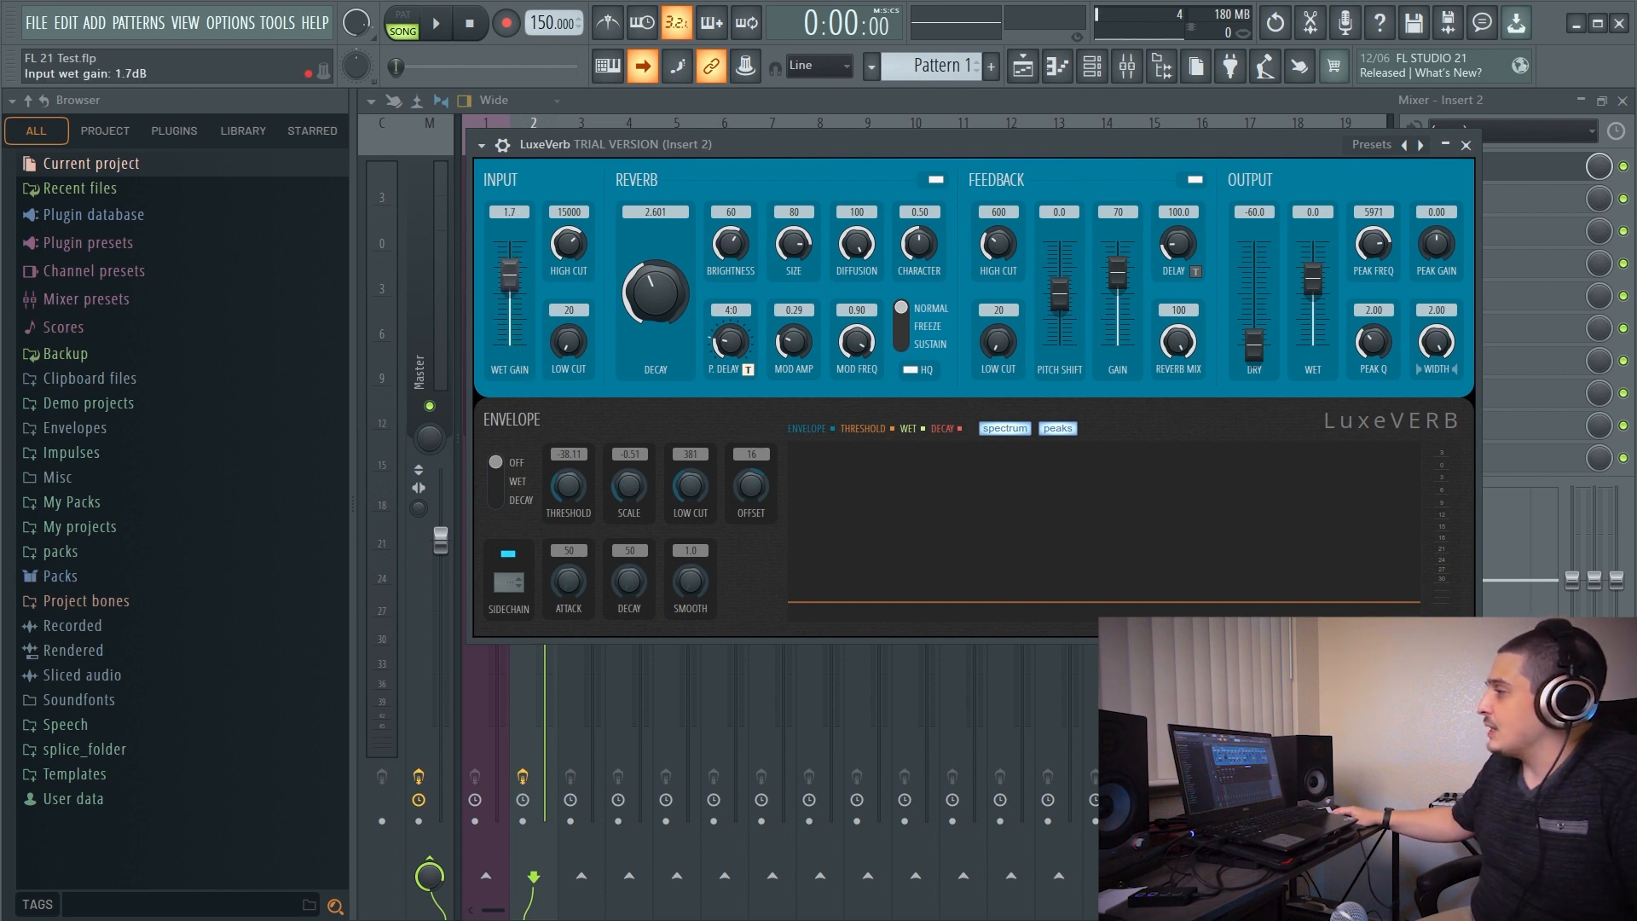
drag(509, 327, 510, 351)
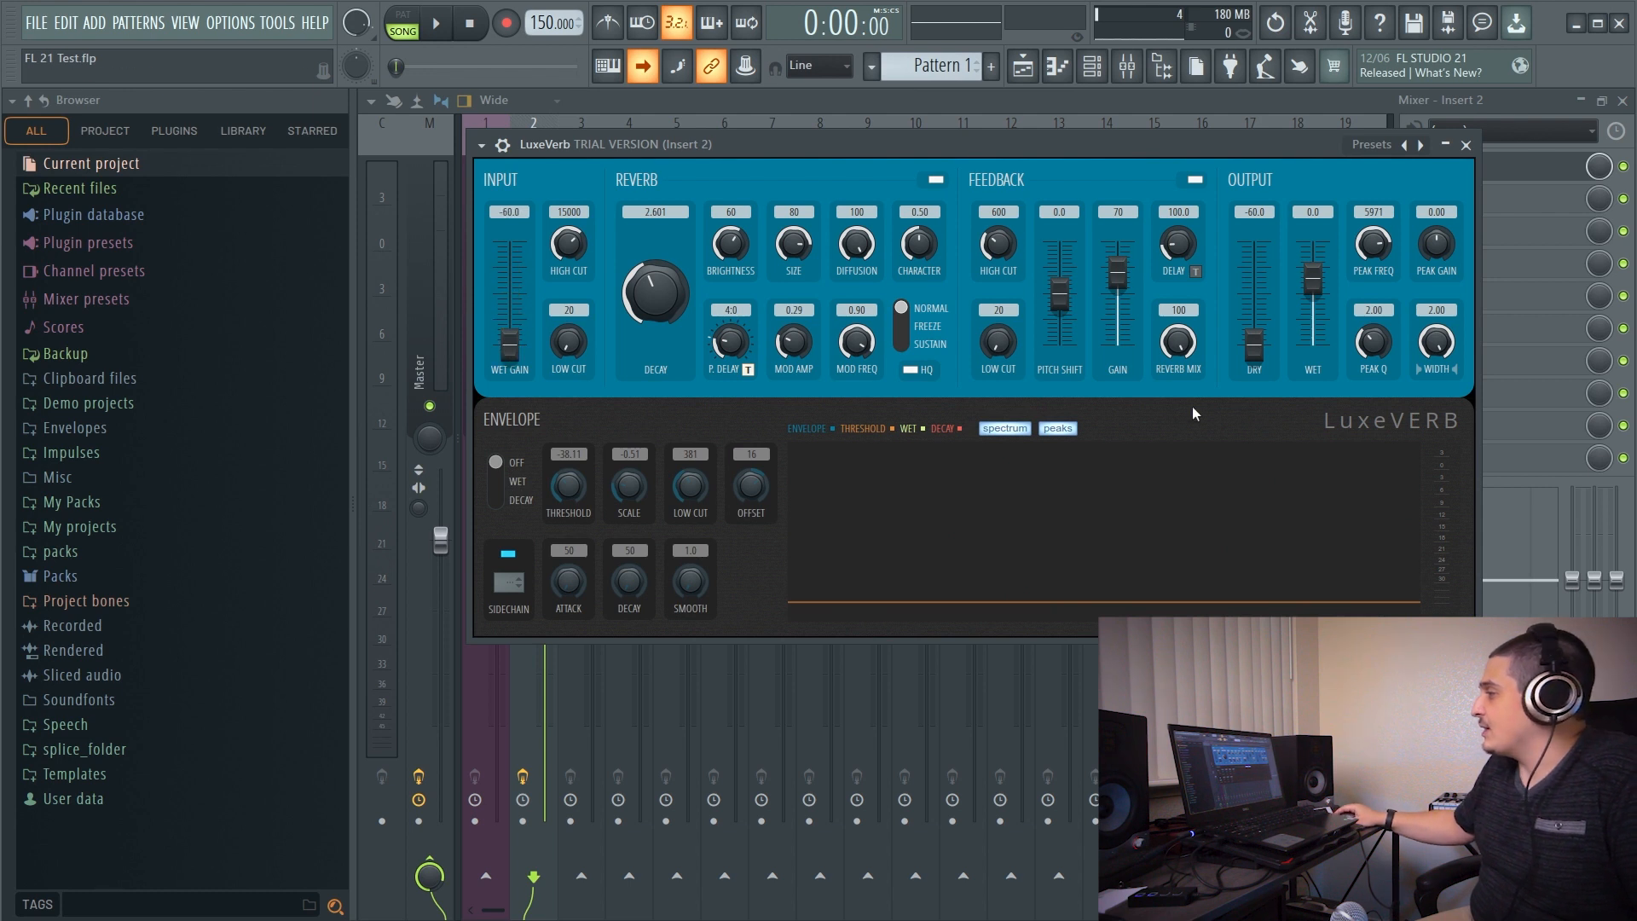
drag(1314, 281, 1315, 351)
click(437, 24)
drag(1255, 281, 1314, 282)
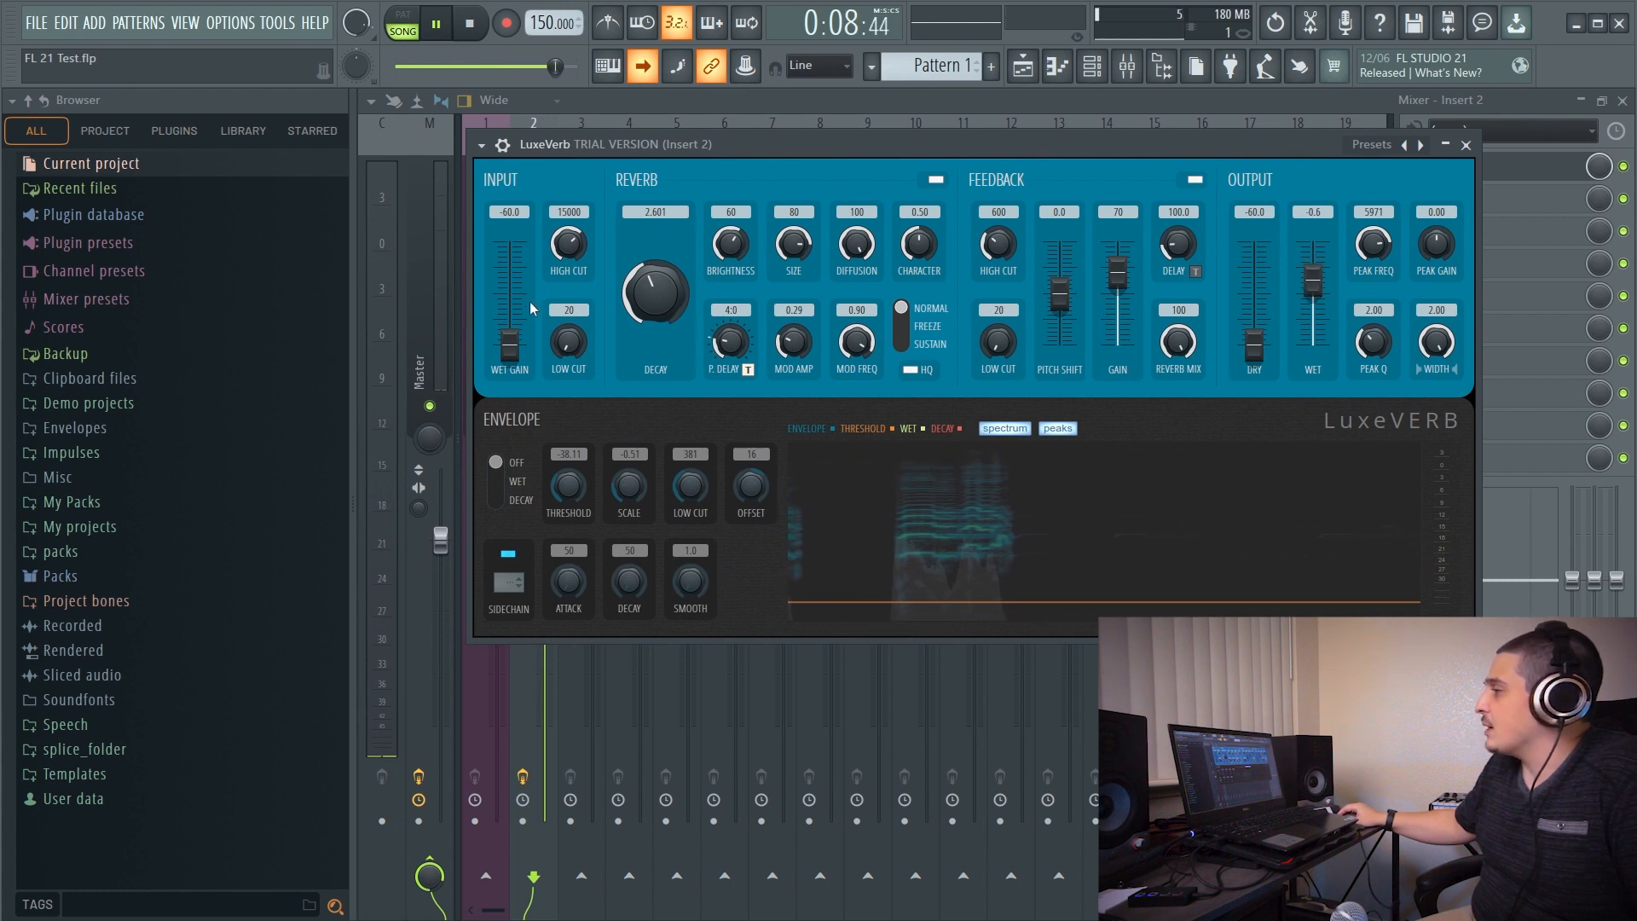
Raise the input wet gain to -3.5 dB, stop playback and set the output dry level to -0.5 dB.
drag(509, 346, 509, 290)
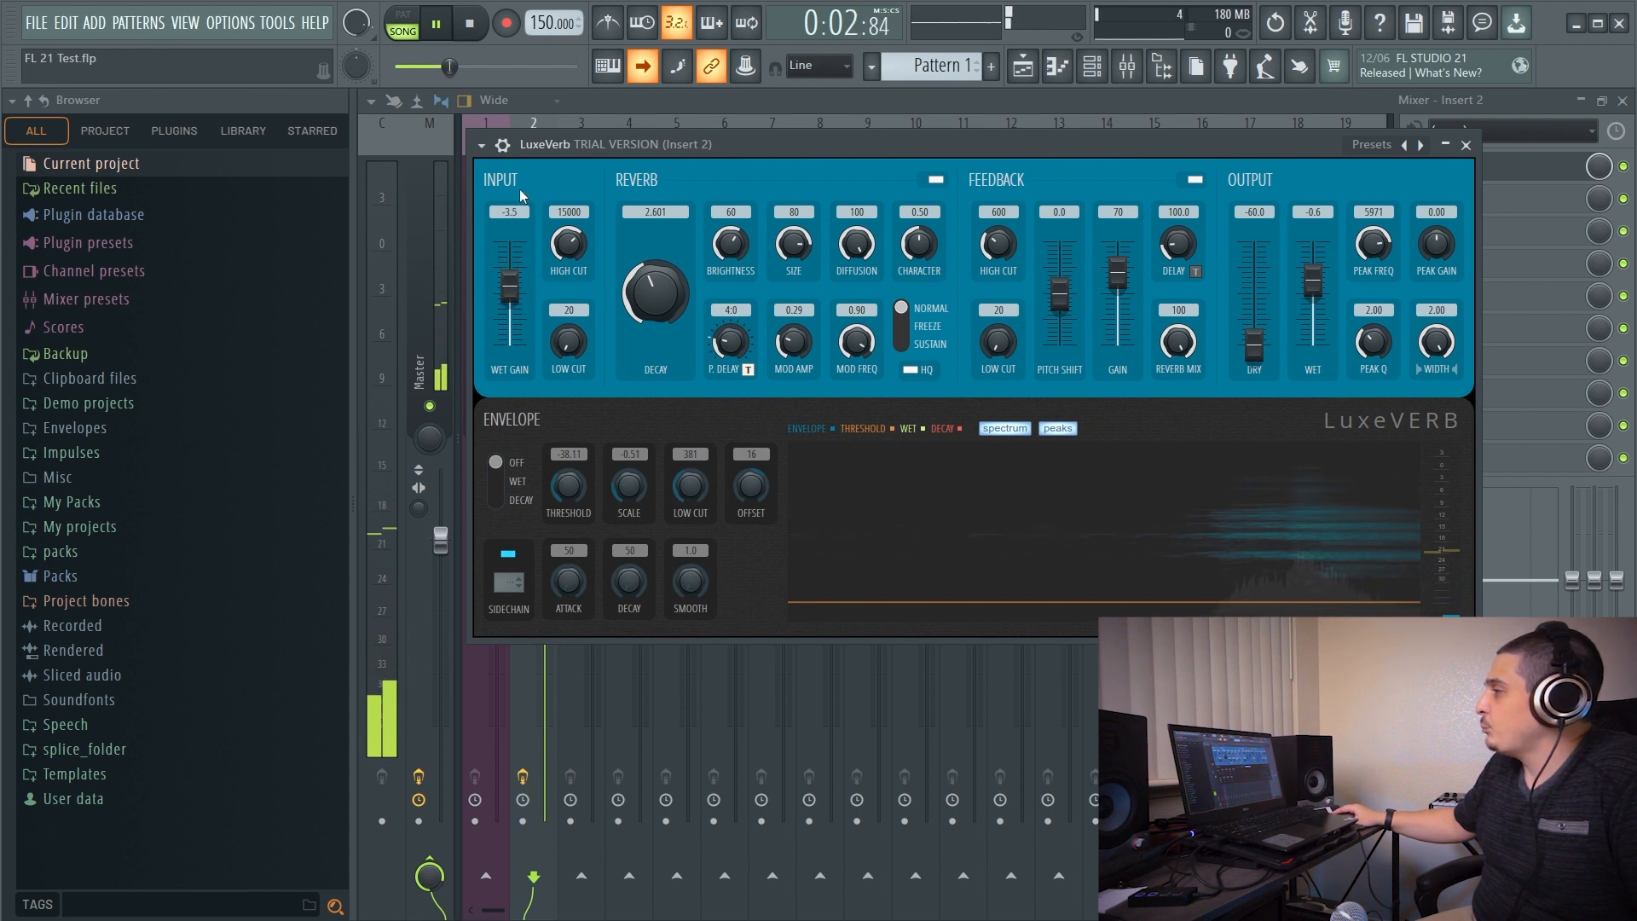
key(space)
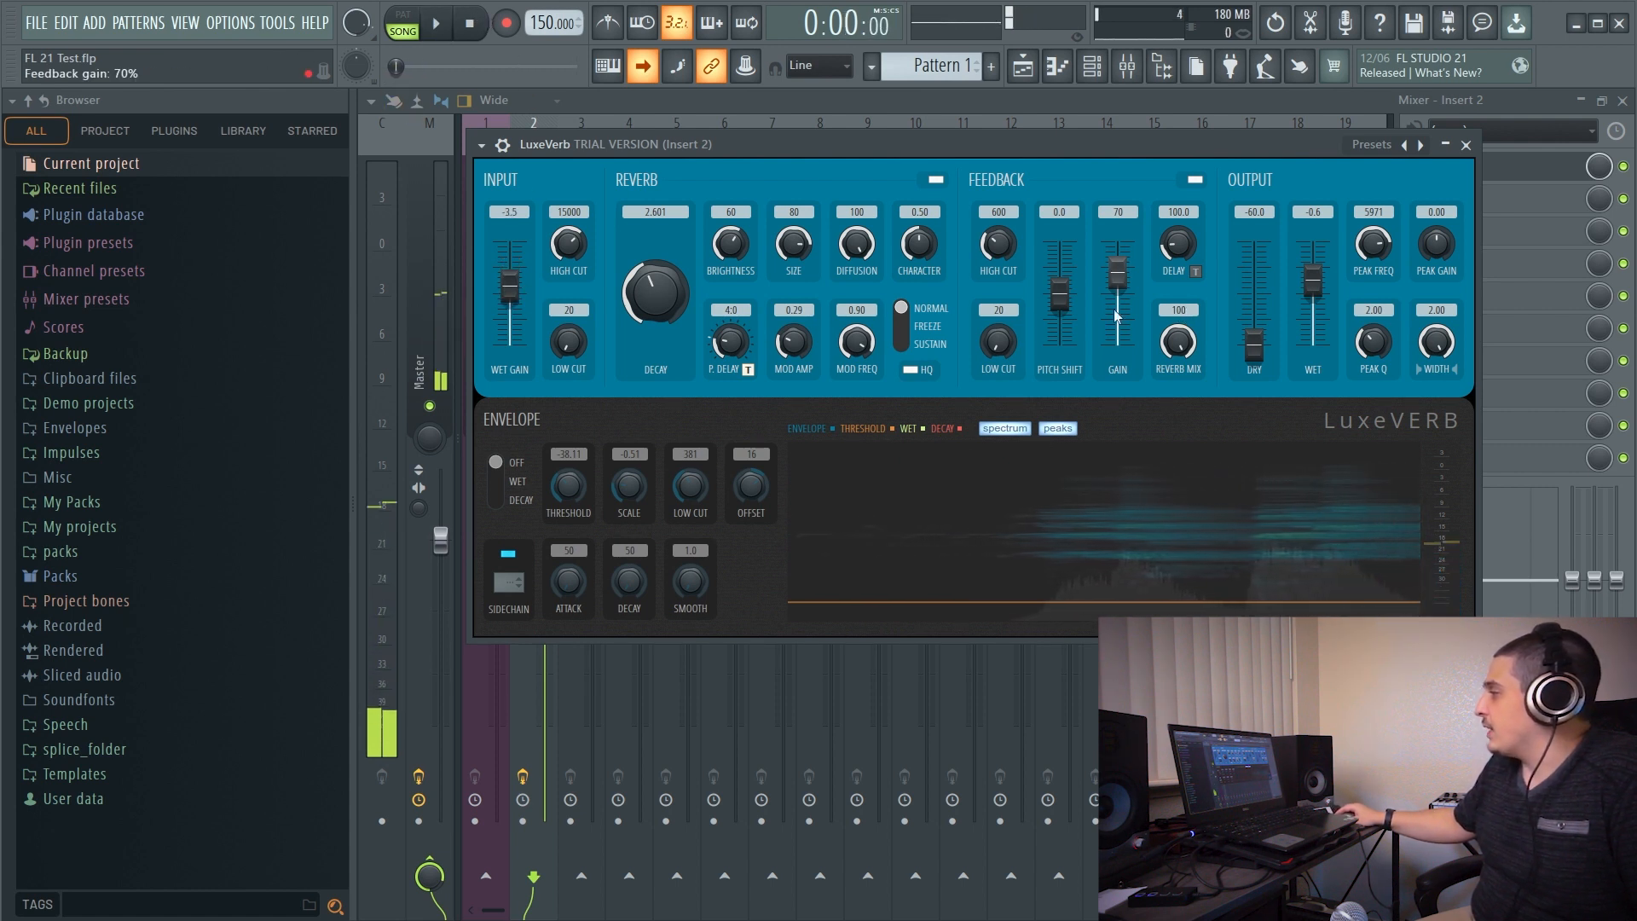
drag(1253, 345, 1254, 281)
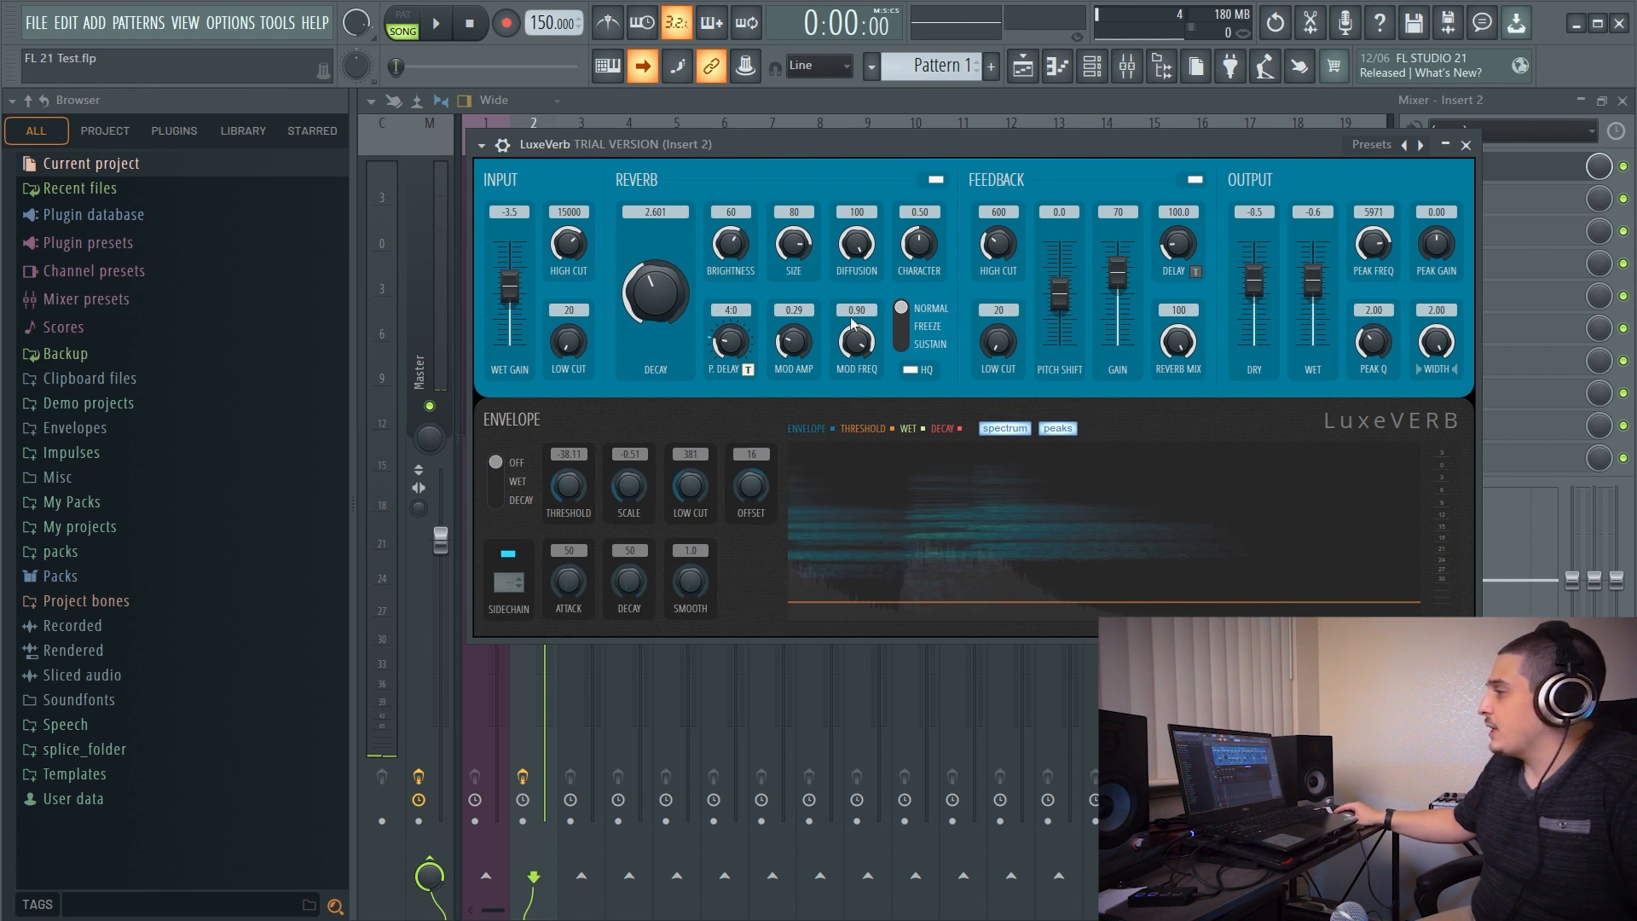
Set brightness to 58, size to 78, character to 0.00 and tempo-based pre-delay to 4:0, with output peak frequency 7044 and peak gain -13.92.
drag(730, 244, 730, 225)
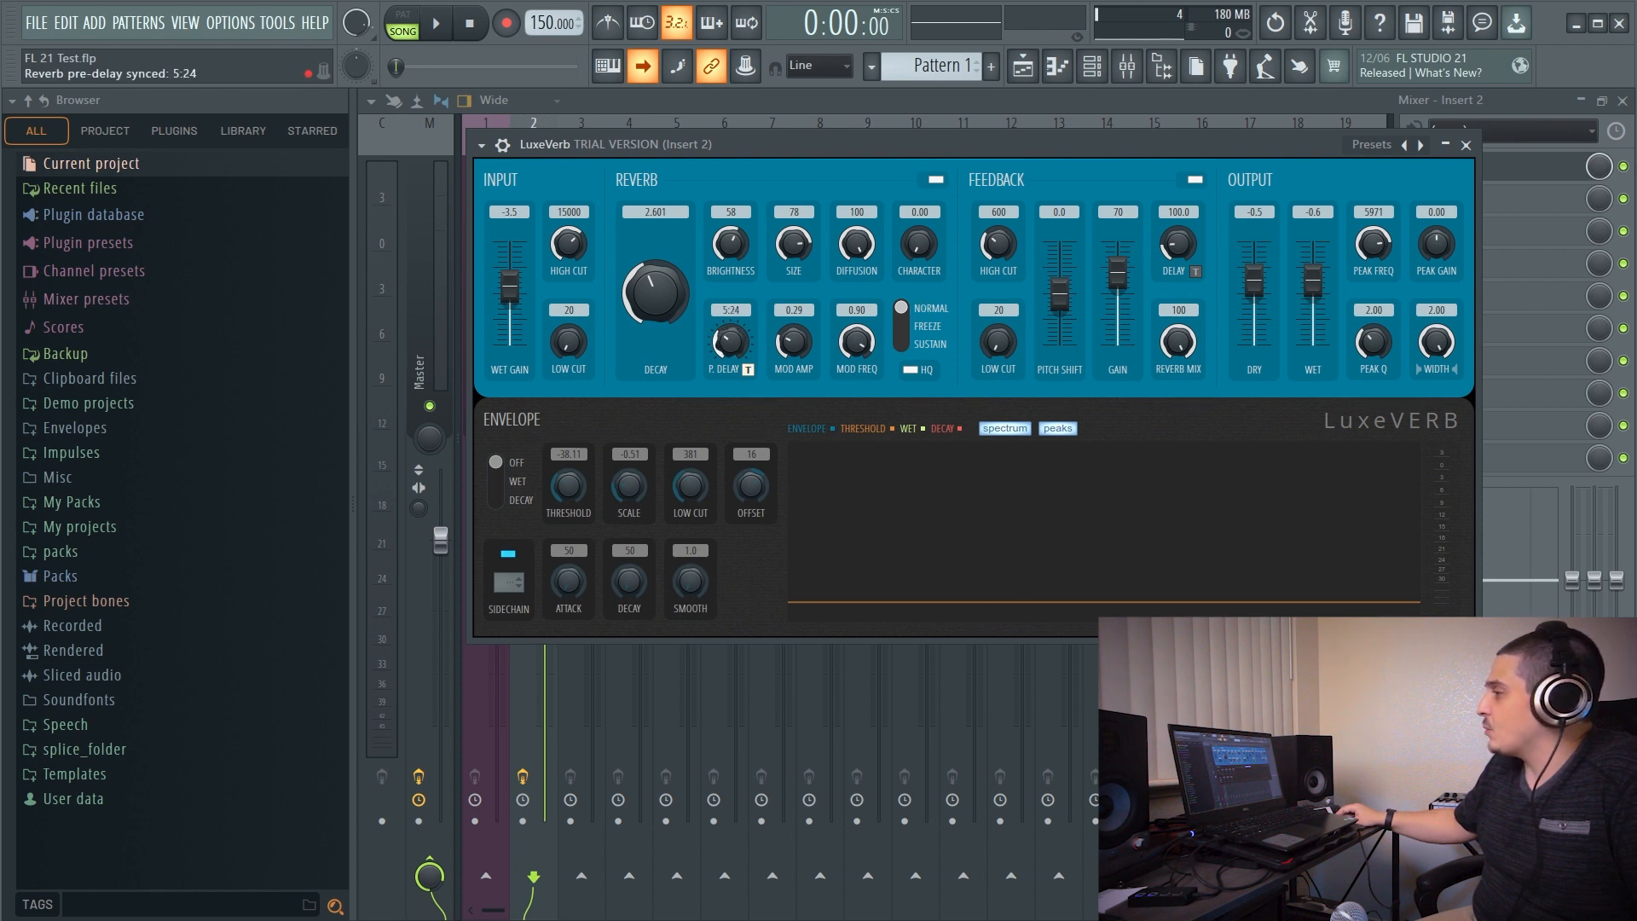
click(751, 372)
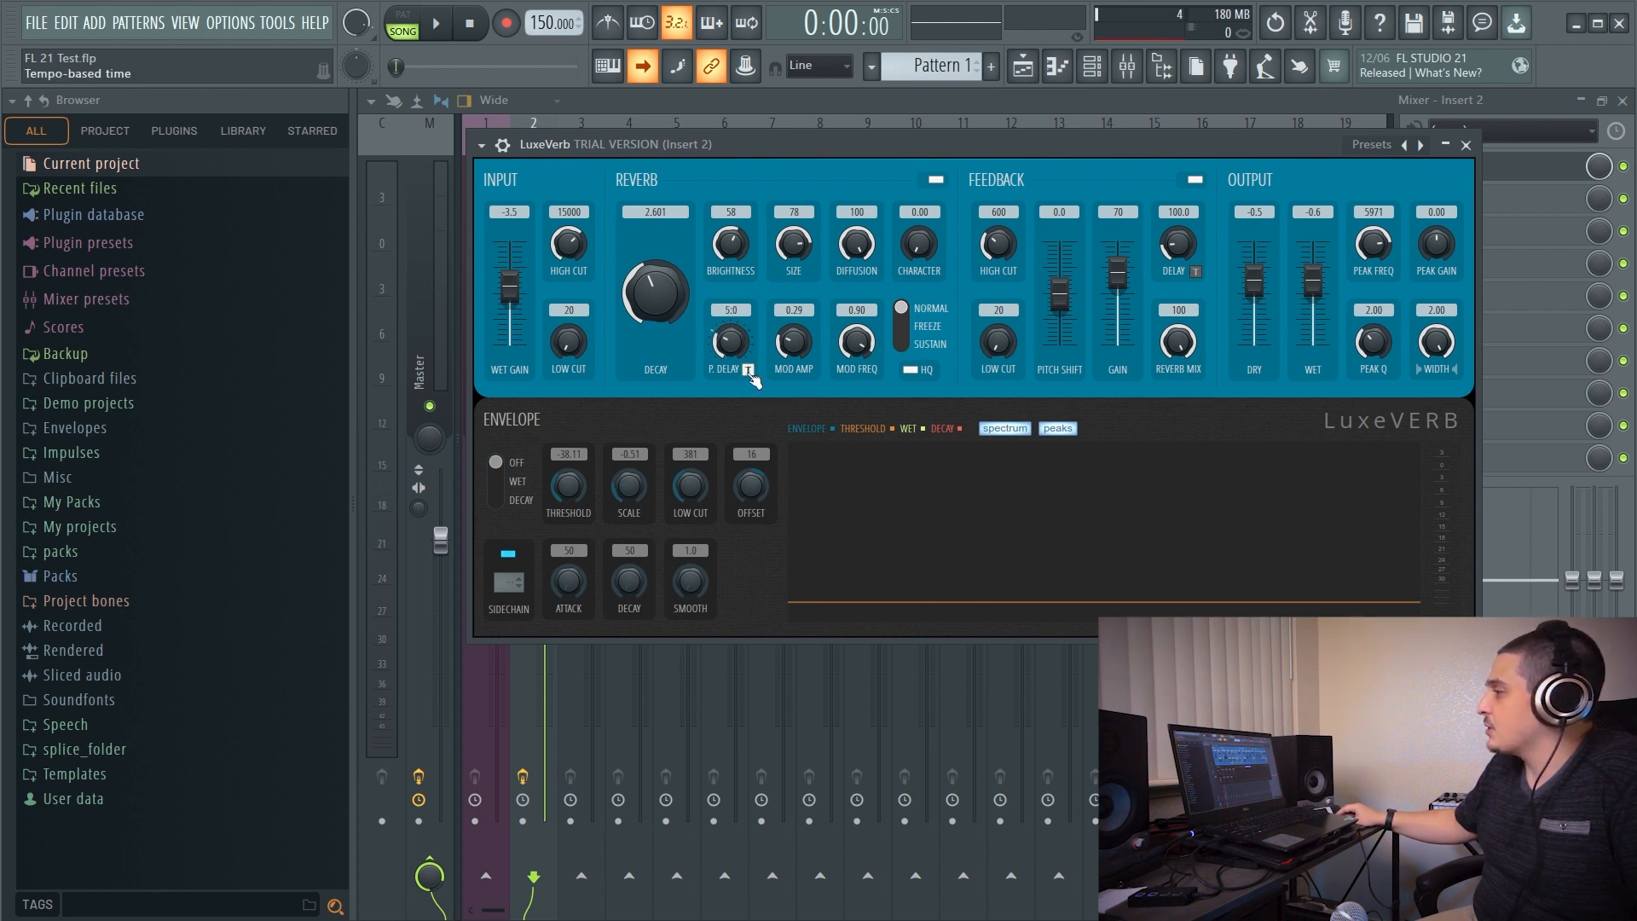
drag(737, 354, 738, 365)
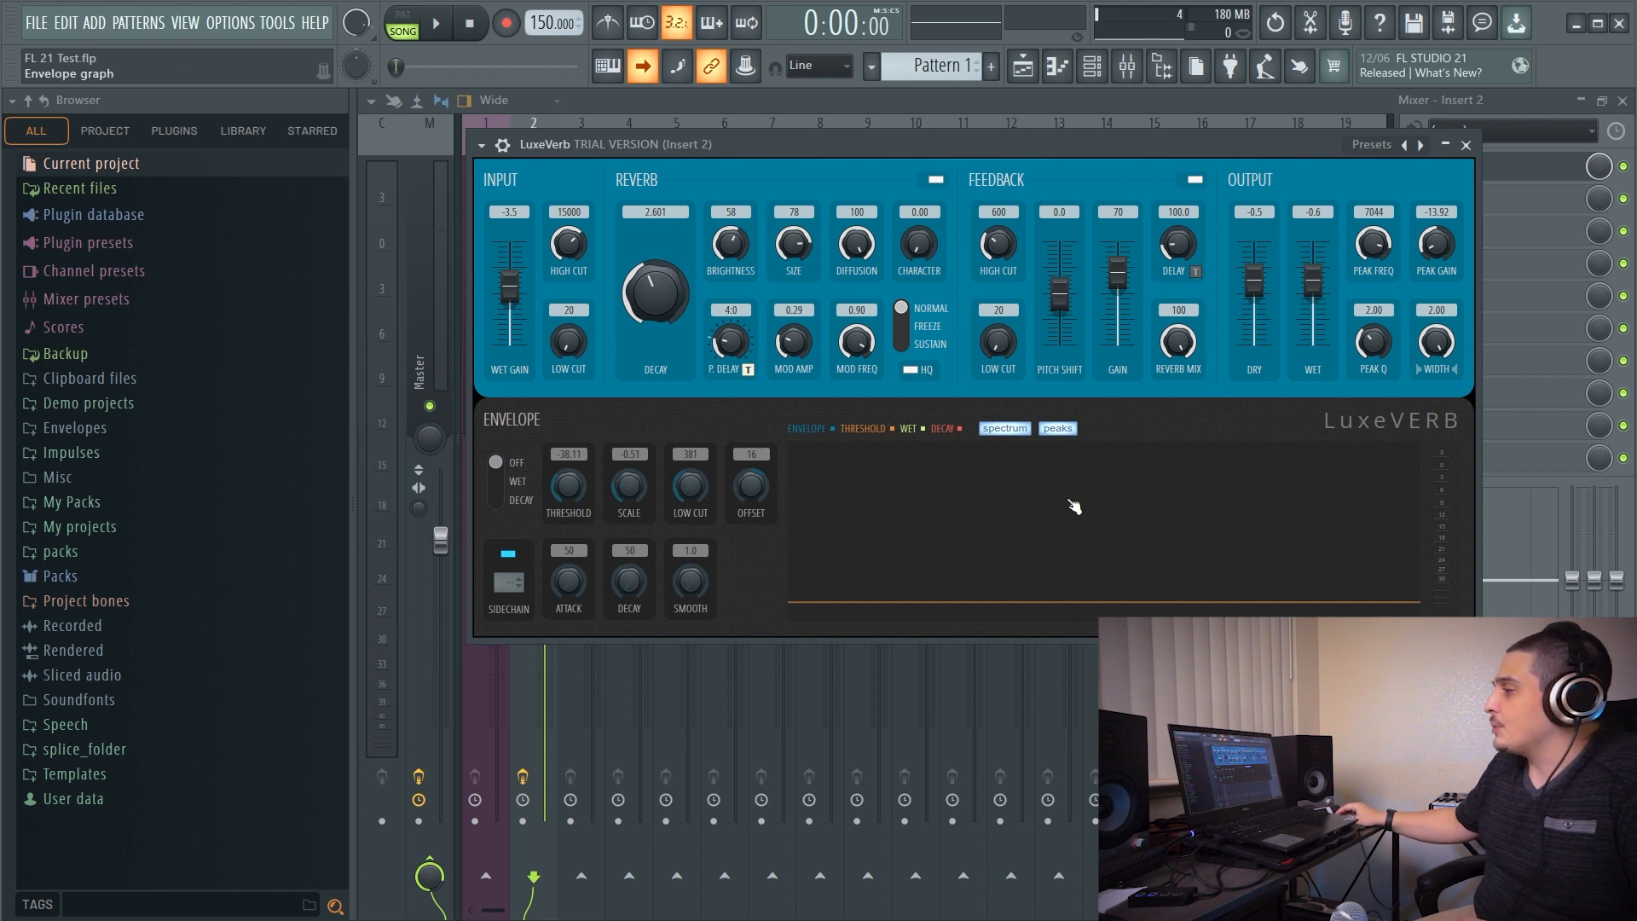
Switch the envelope to Wet with threshold -49.85 and scale -0.67, and play the song to hear its effect.
click(496, 481)
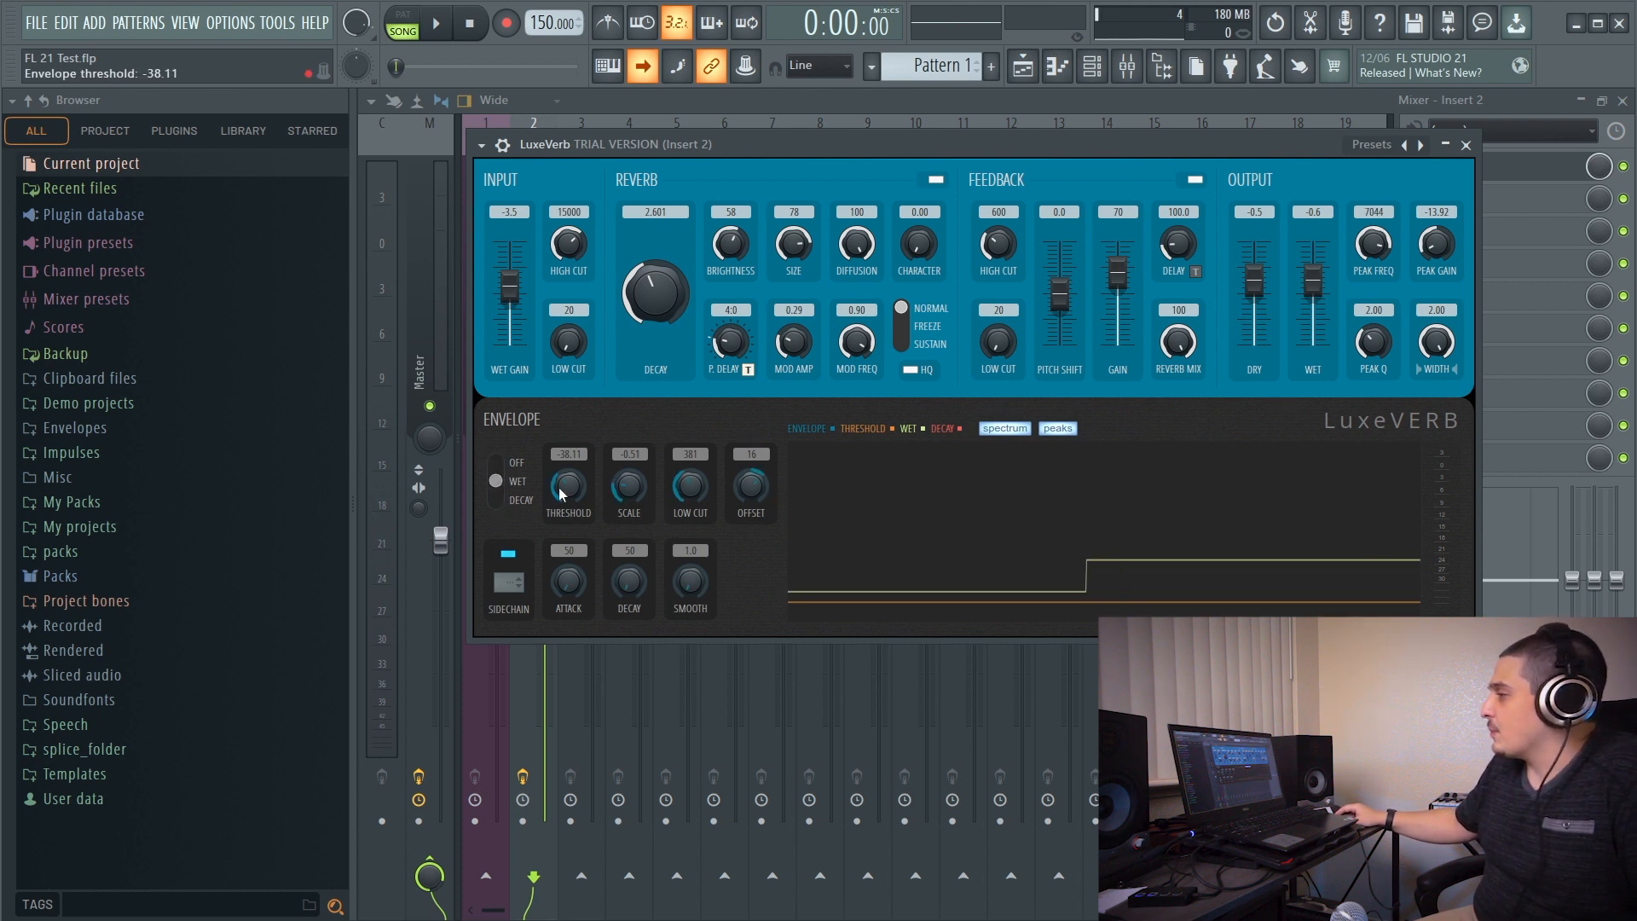
mouse_move(571, 494)
mouse_down()
mouse_move(570, 439)
mouse_move(571, 473)
mouse_up()
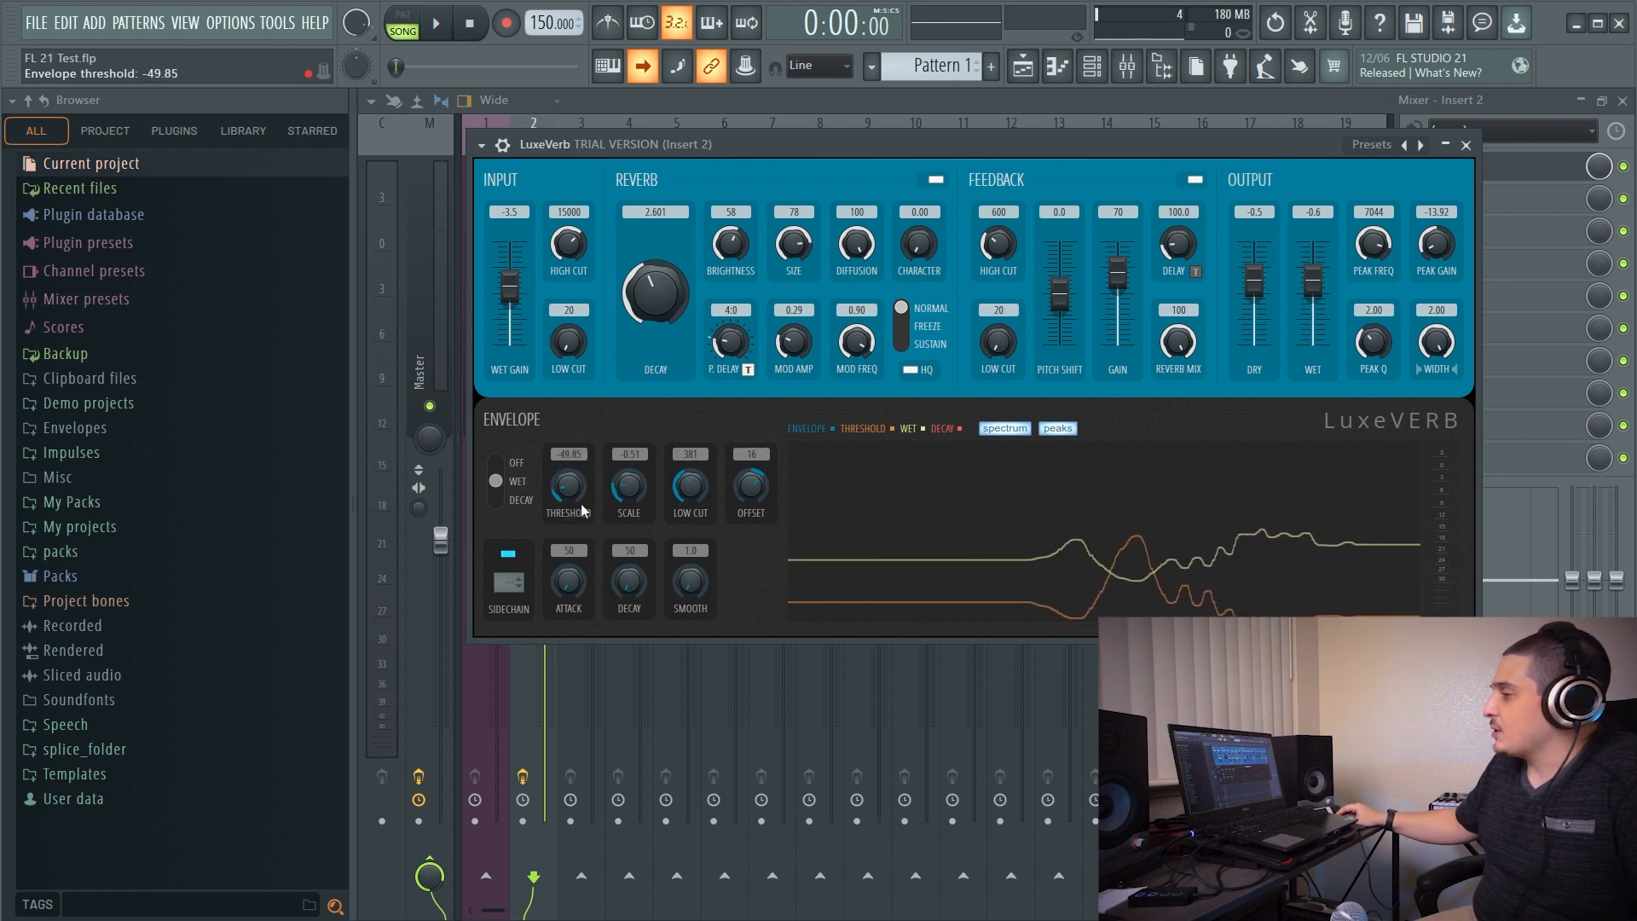
mouse_move(629, 486)
mouse_down()
mouse_move(630, 461)
mouse_move(629, 479)
mouse_up()
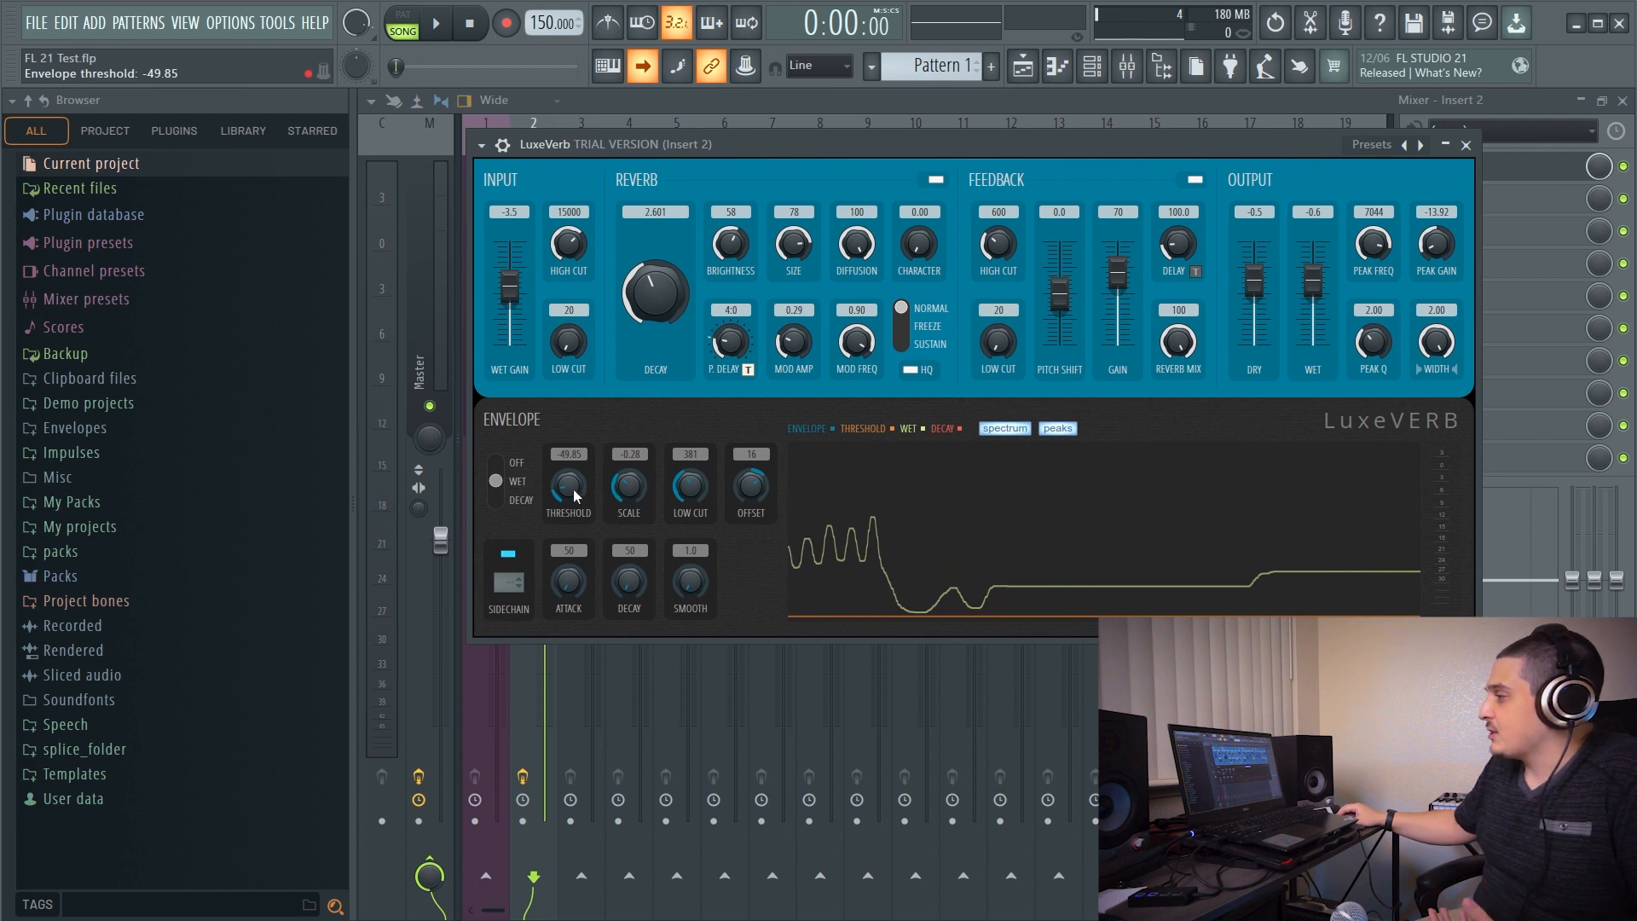
key(space)
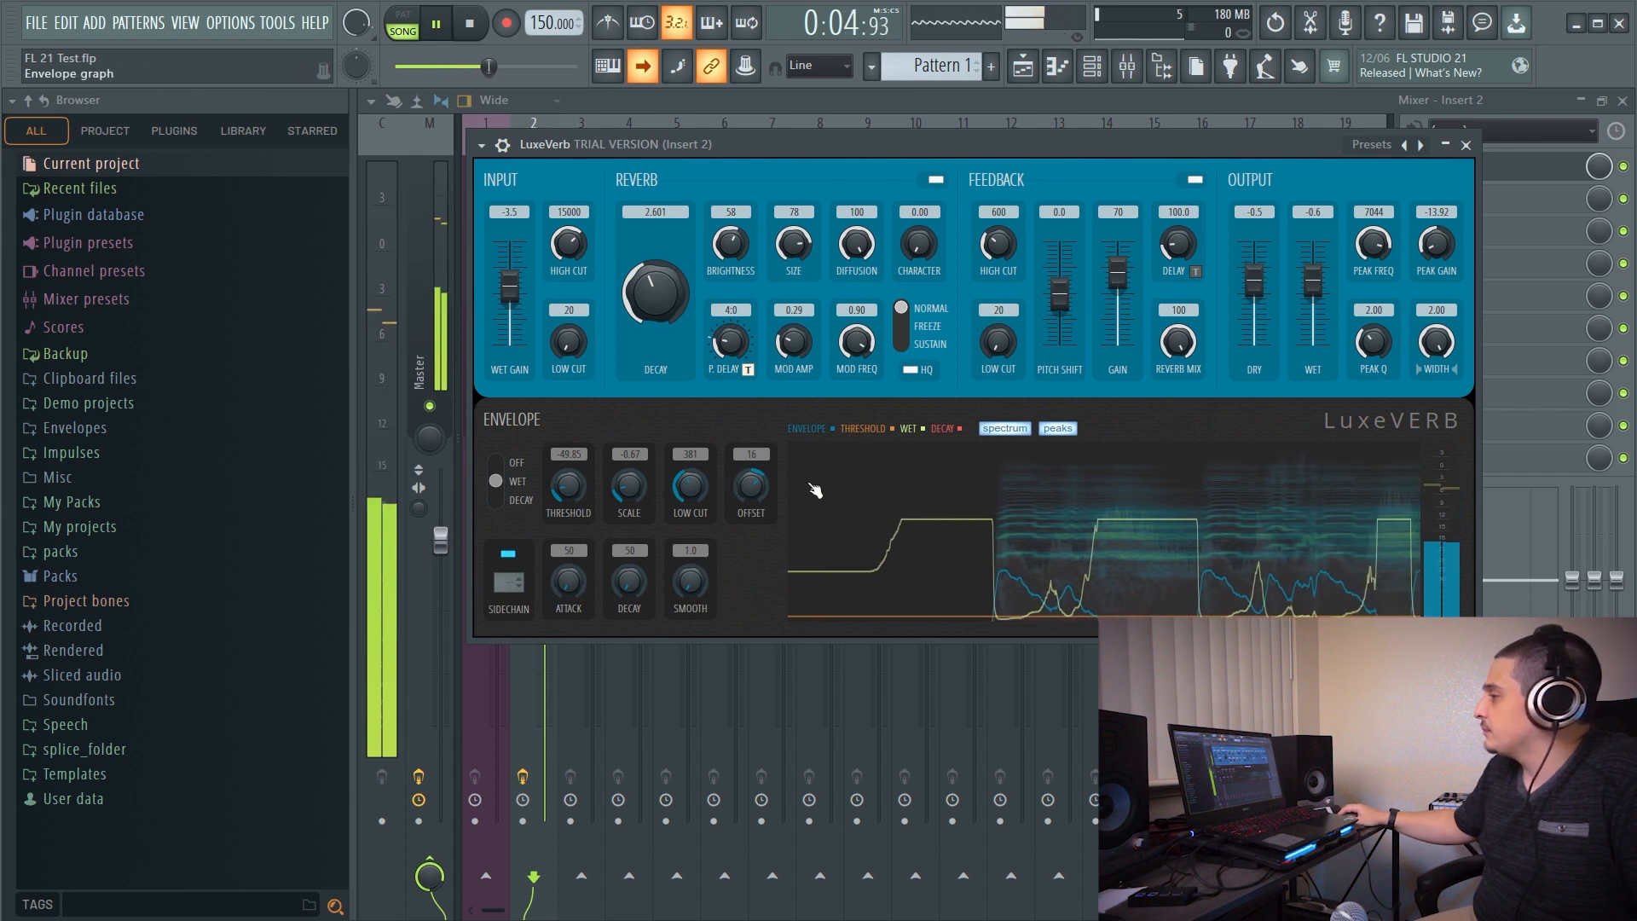
key(space)
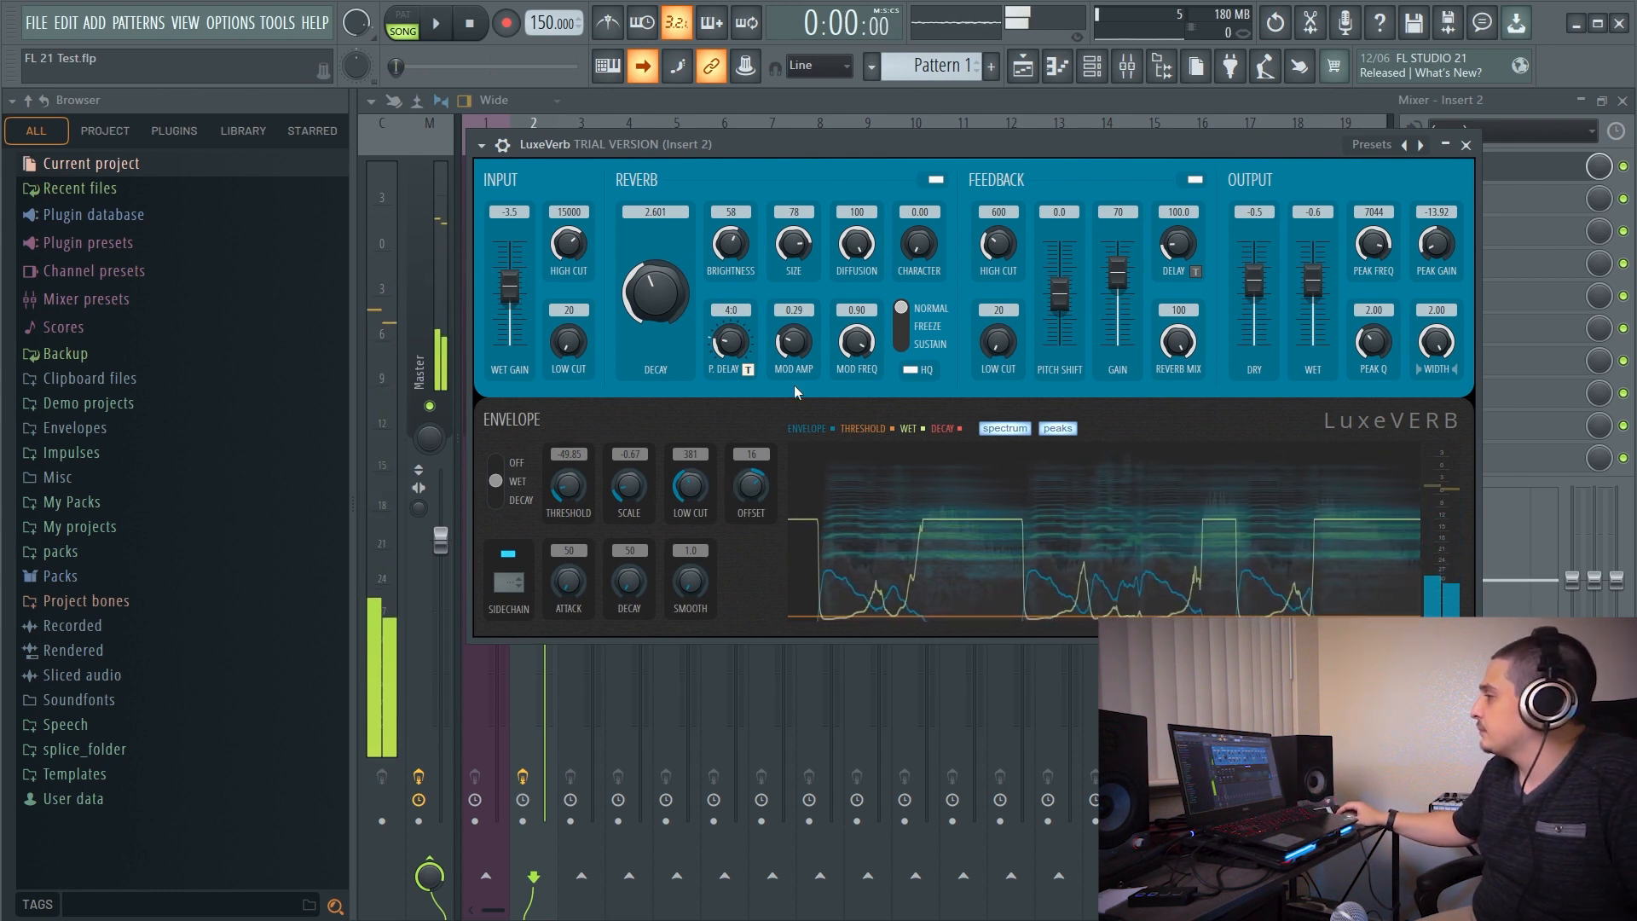
Set the output wet level to -12.3 dB while the song plays, and move the LuxeVerb window clear of the first mixer tracks.
drag(1314, 279, 1316, 324)
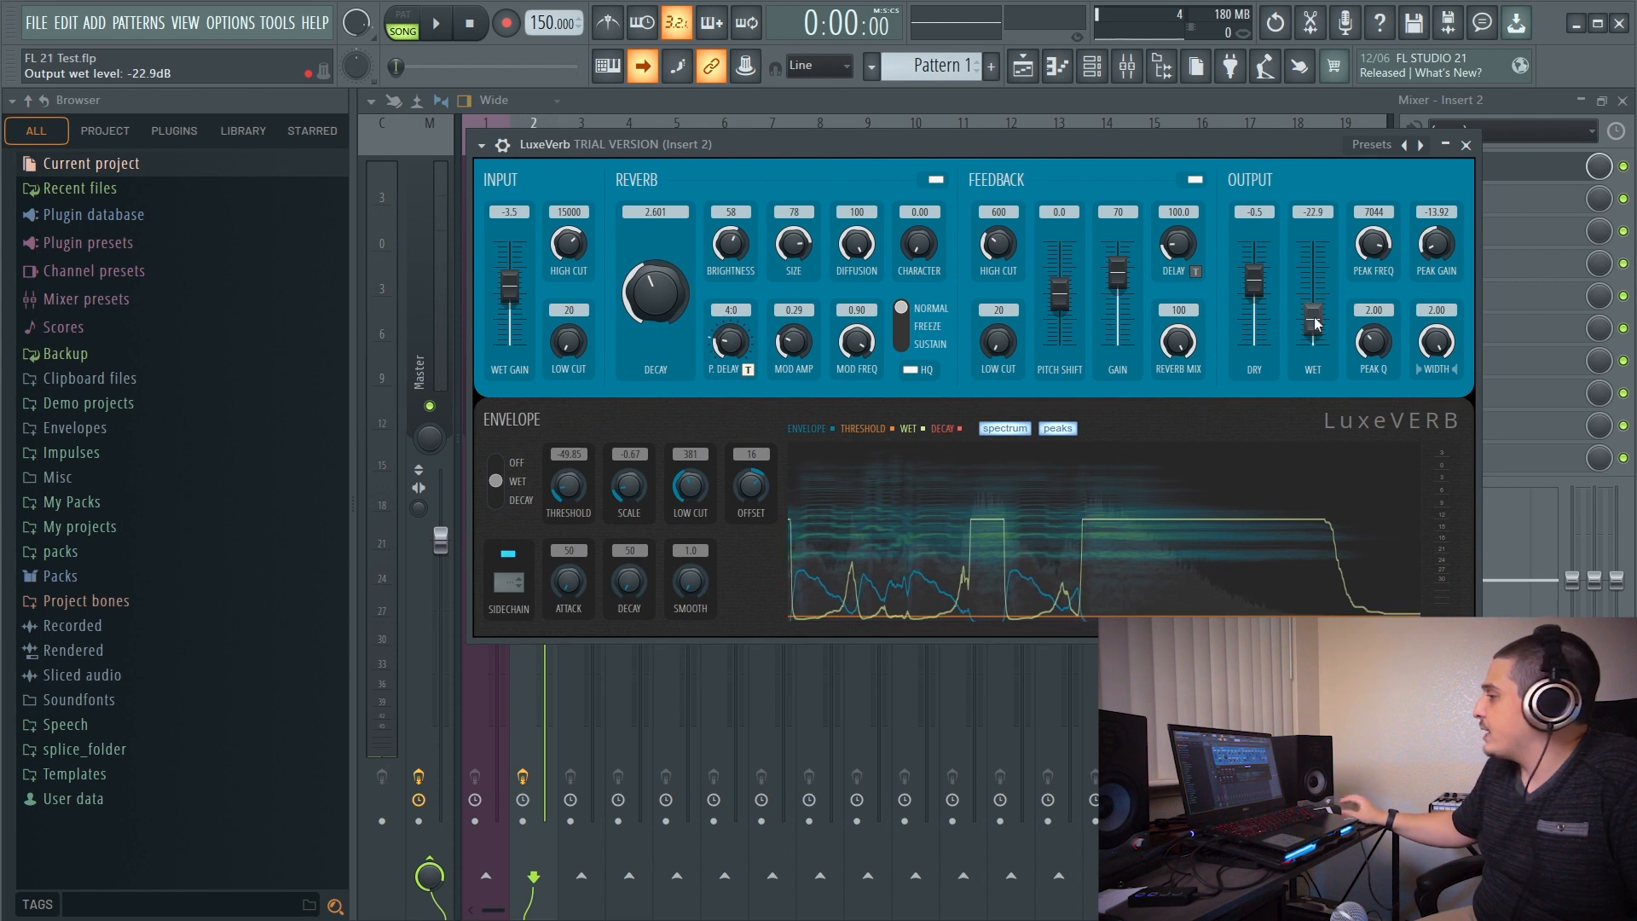
key(space)
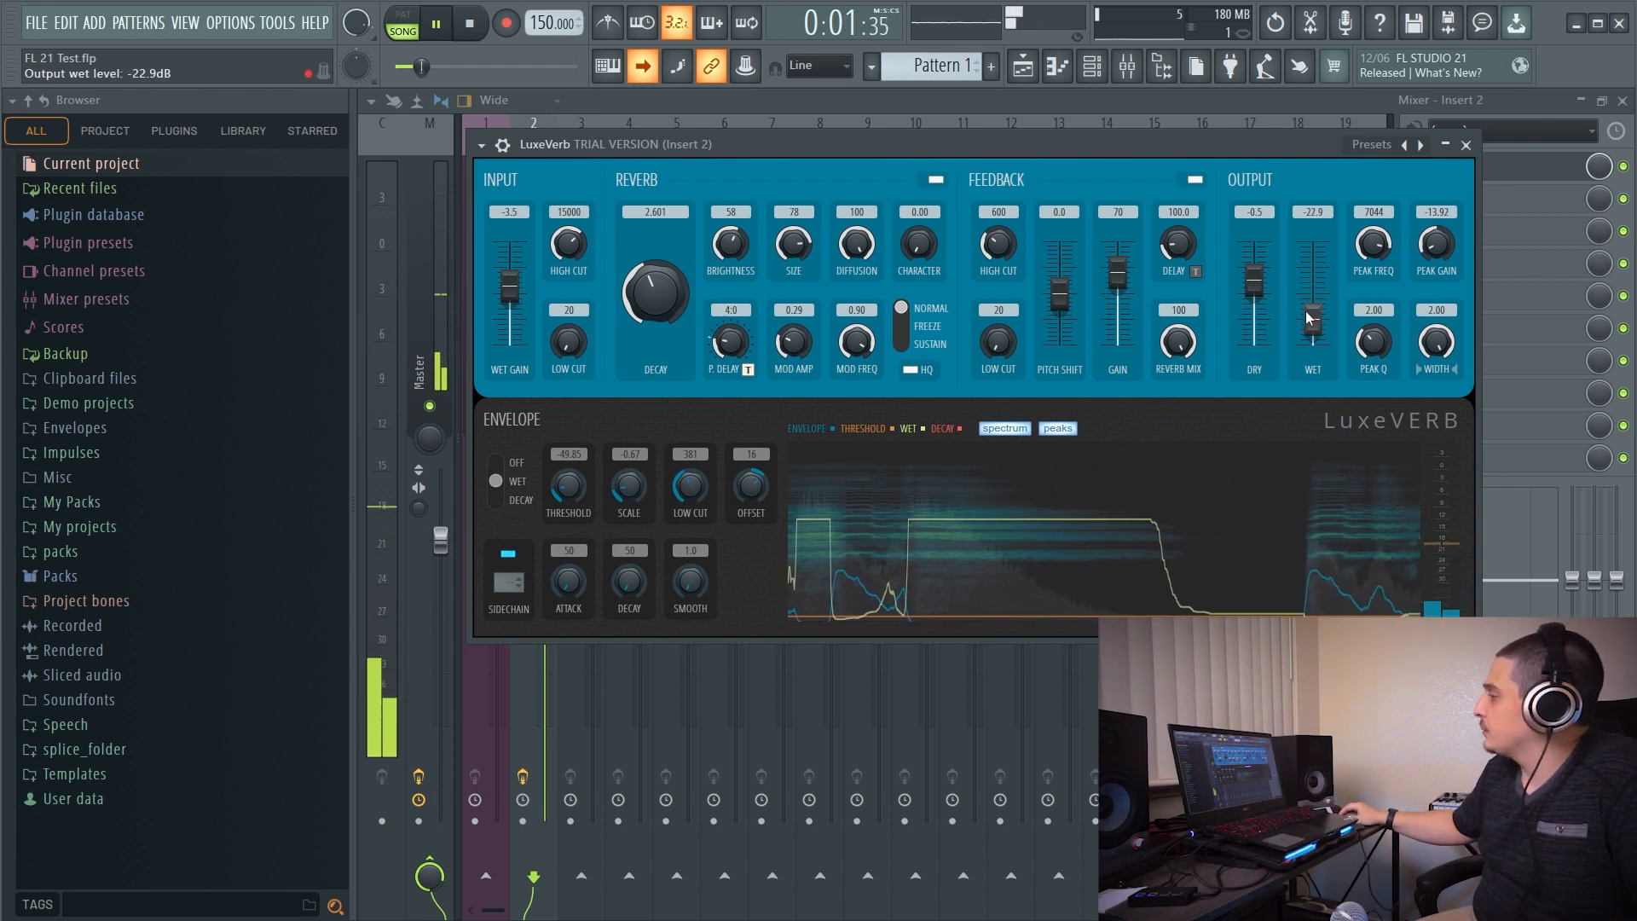
drag(1310, 318, 1315, 309)
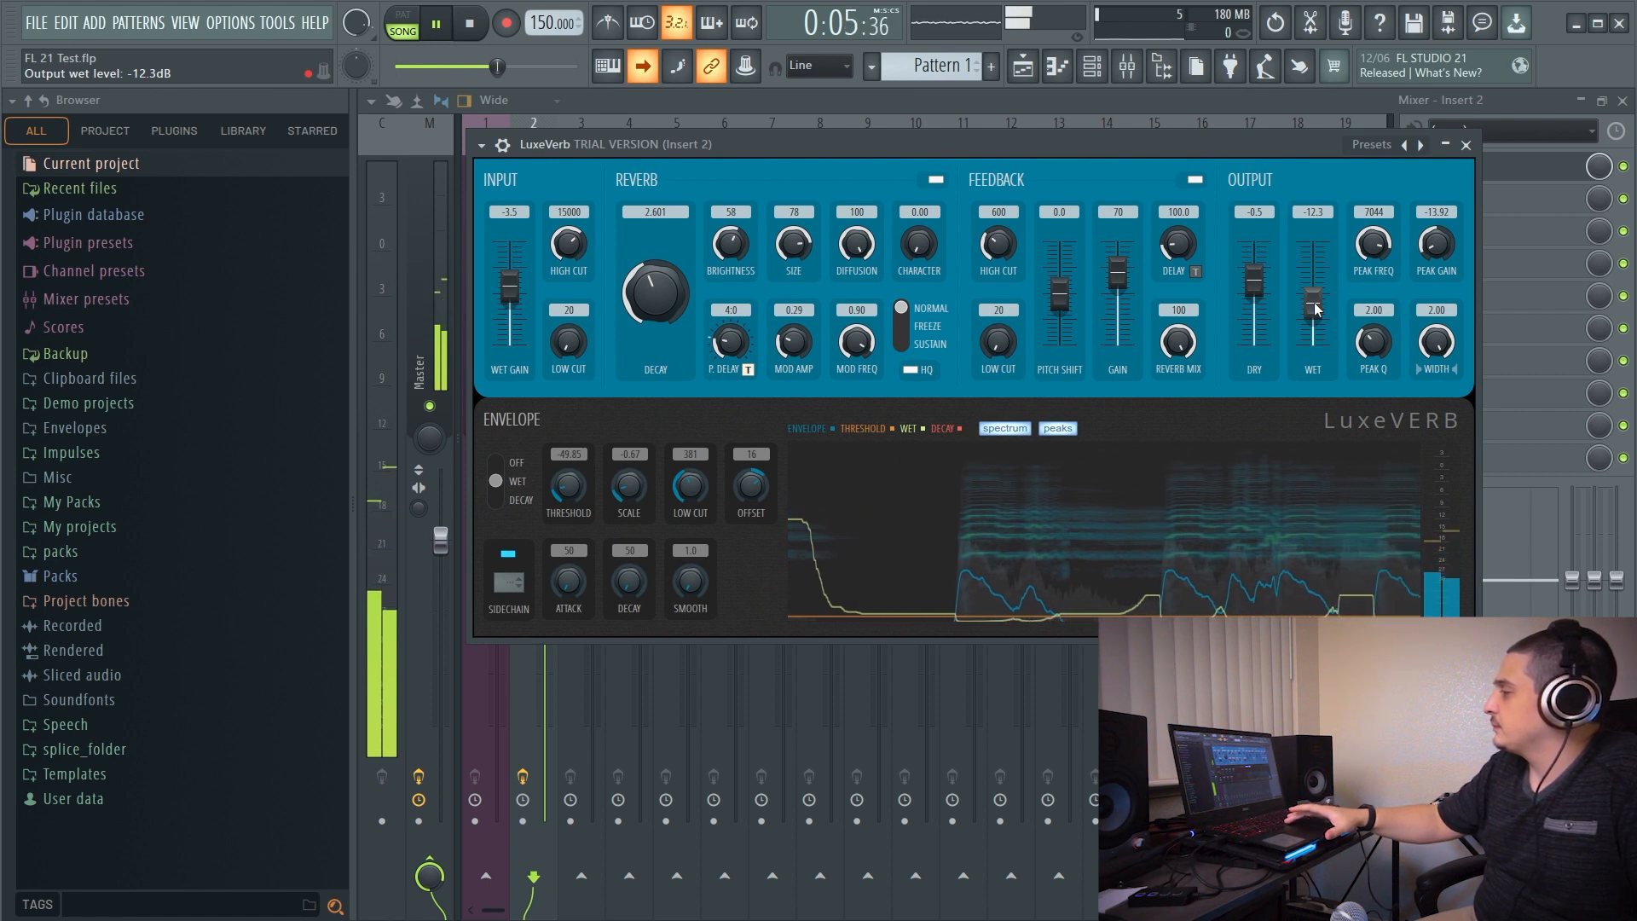
key(space)
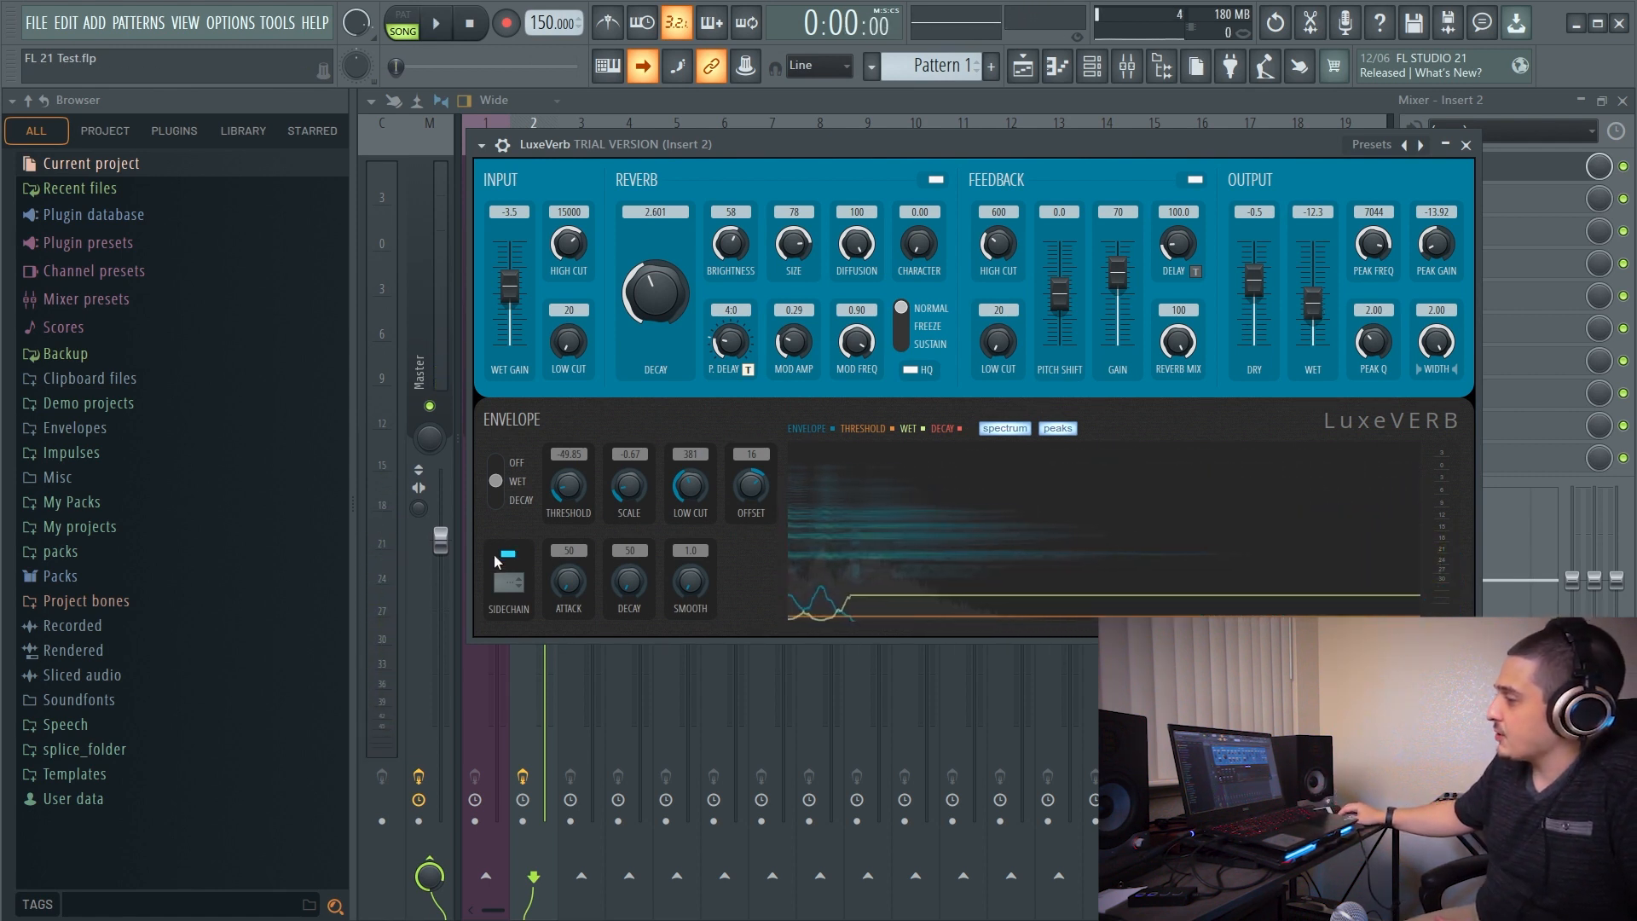
drag(760, 155, 913, 124)
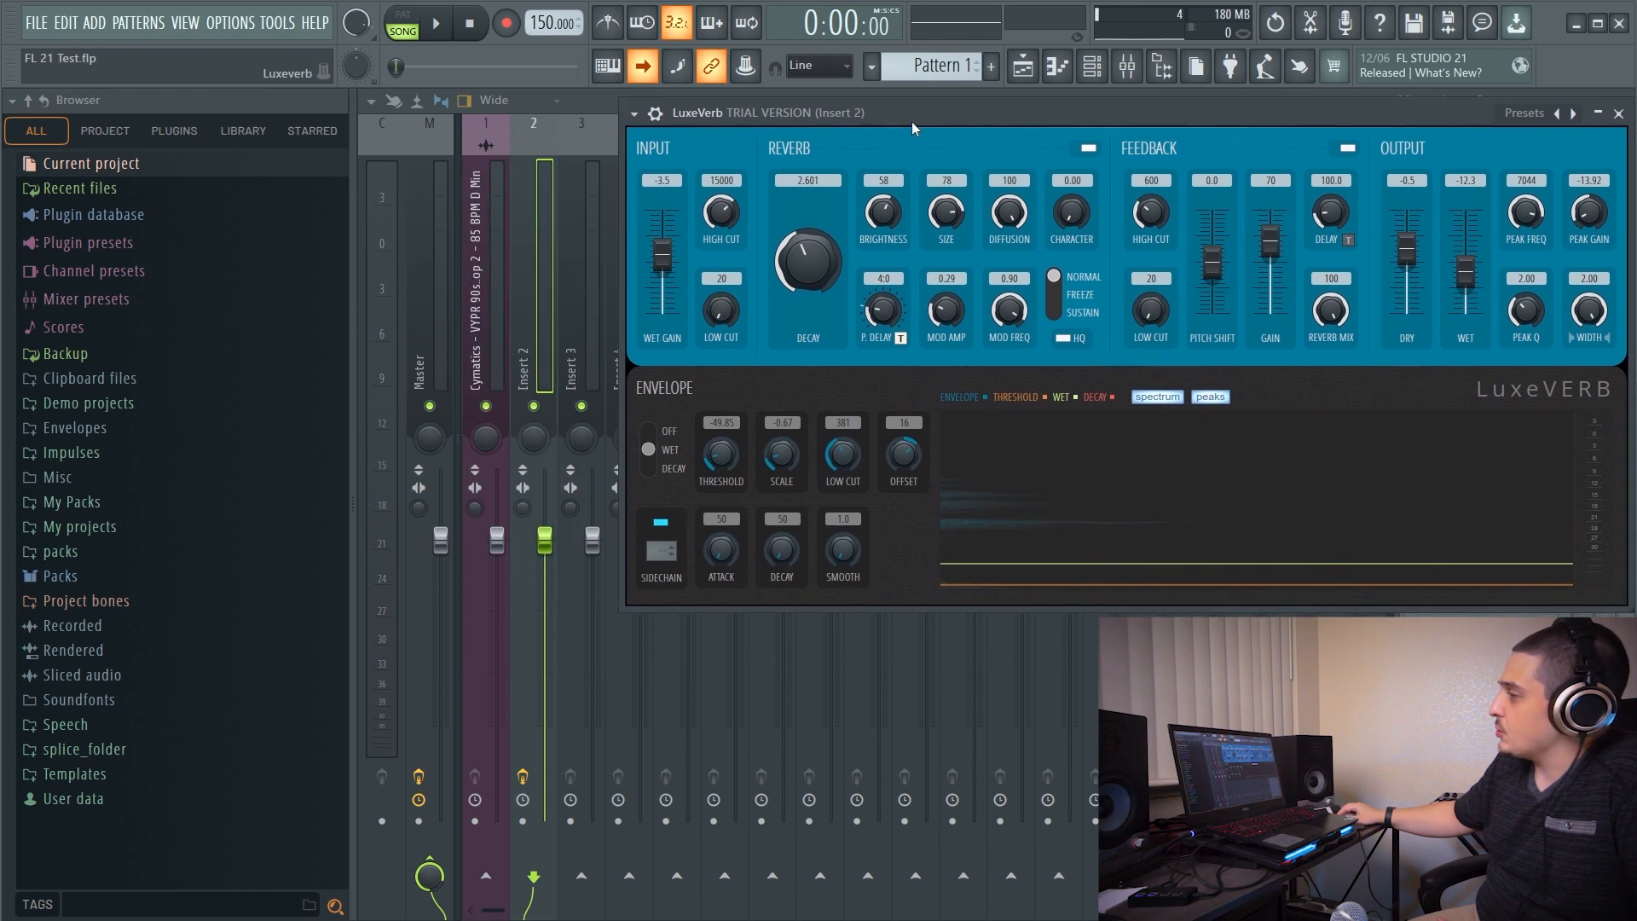
Reopen LuxeVerb from the first effect slot of mixer track Insert 2 and move its window up.
click(544, 272)
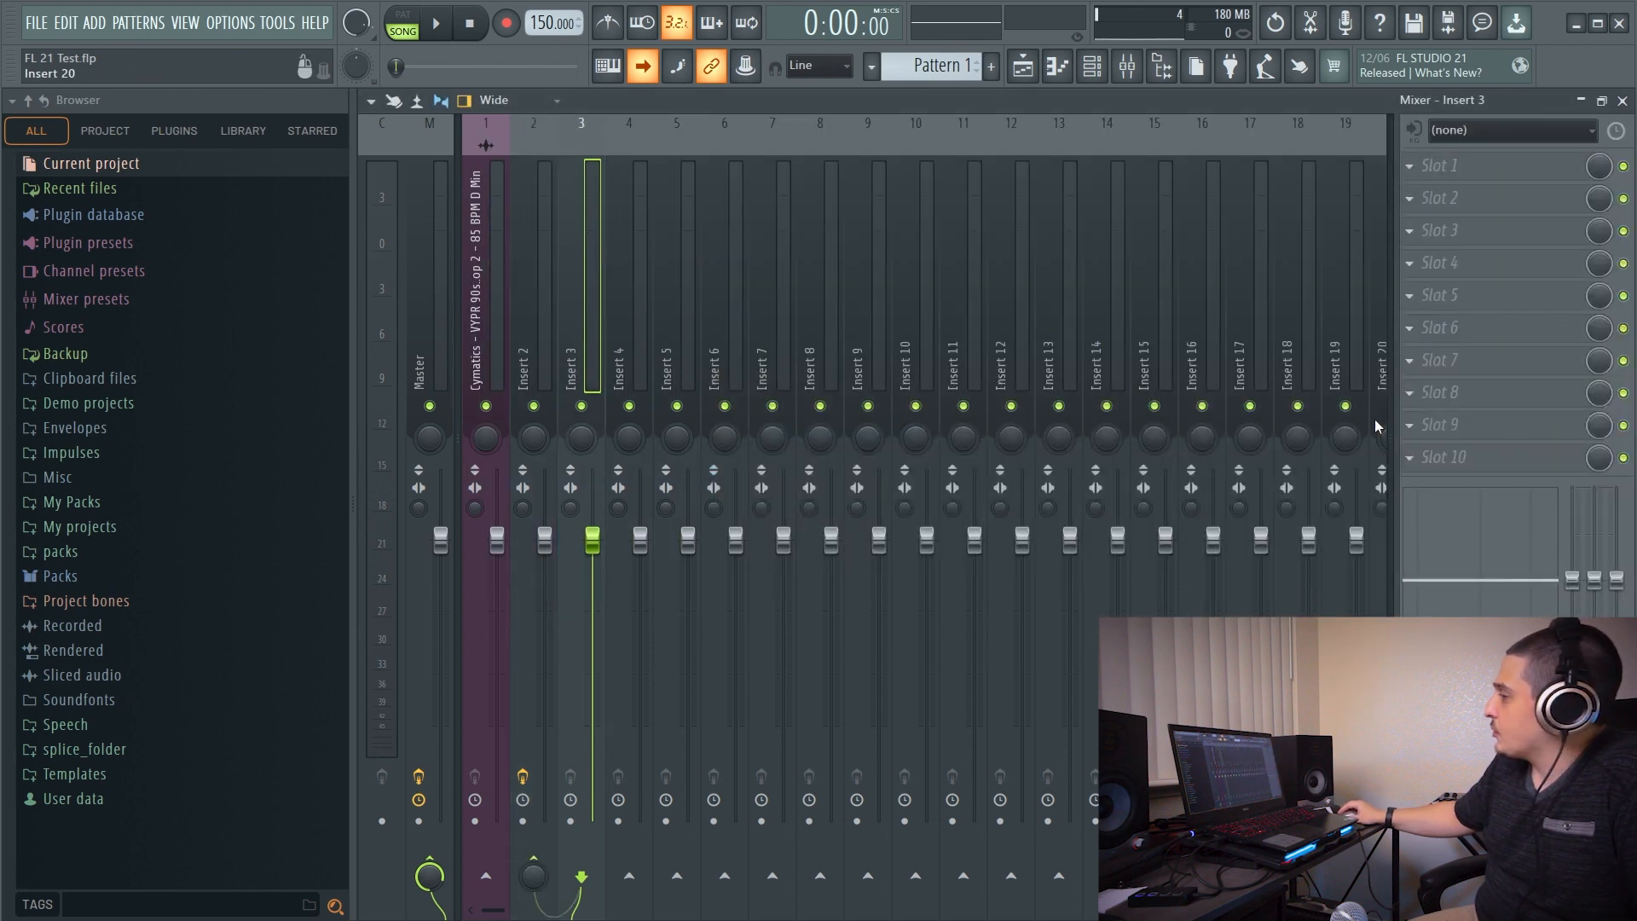
click(1447, 166)
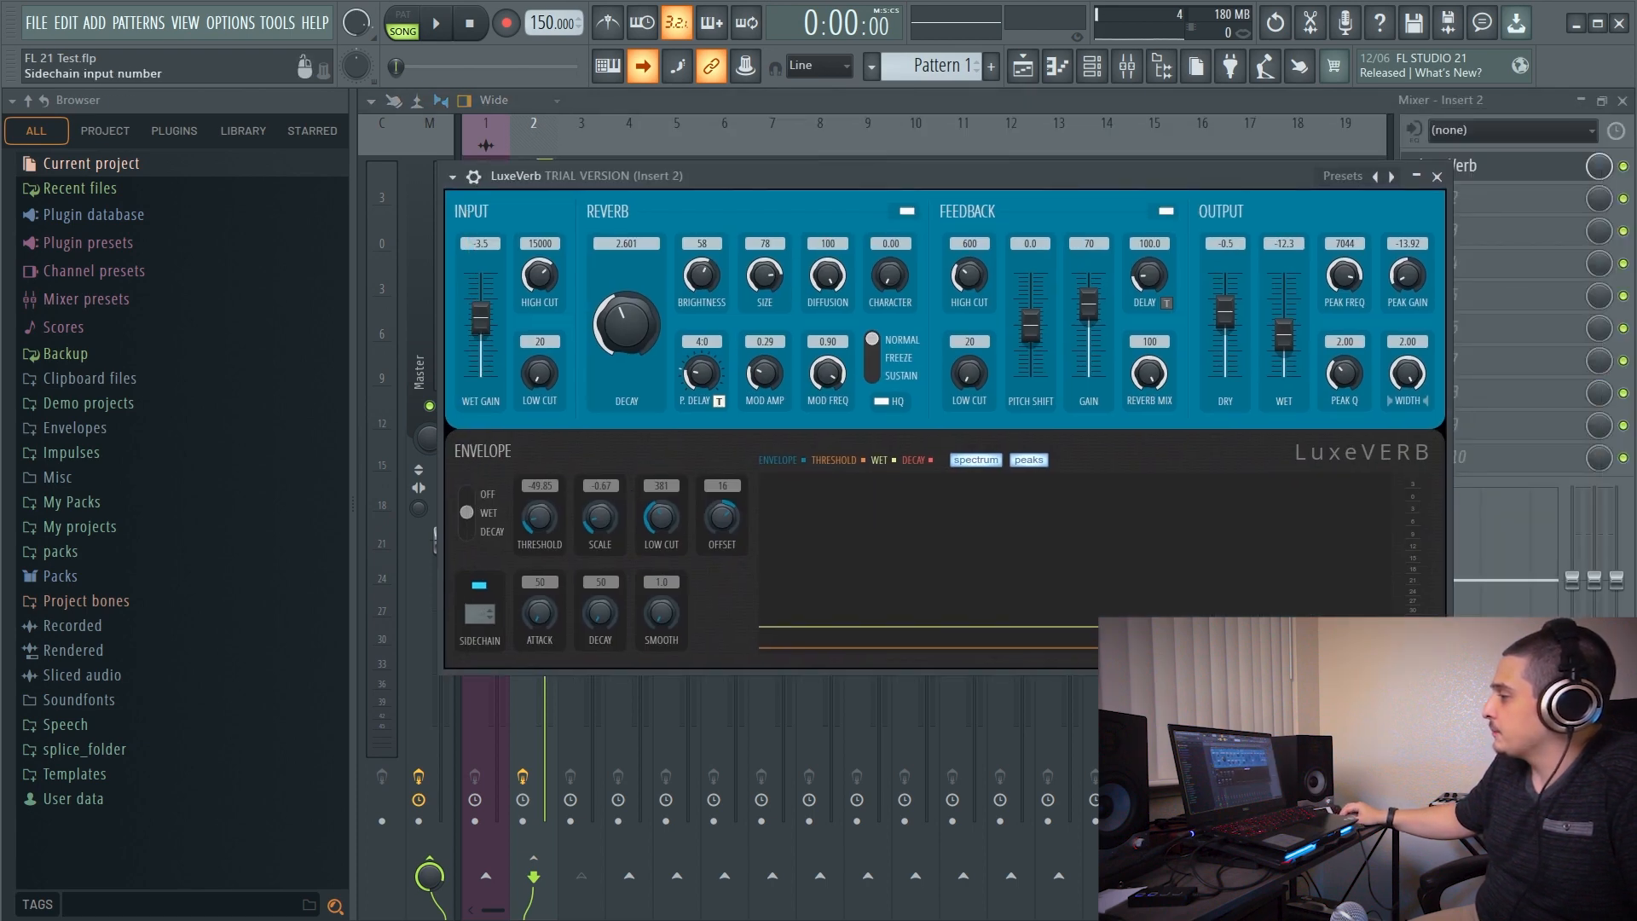
drag(893, 169, 920, 125)
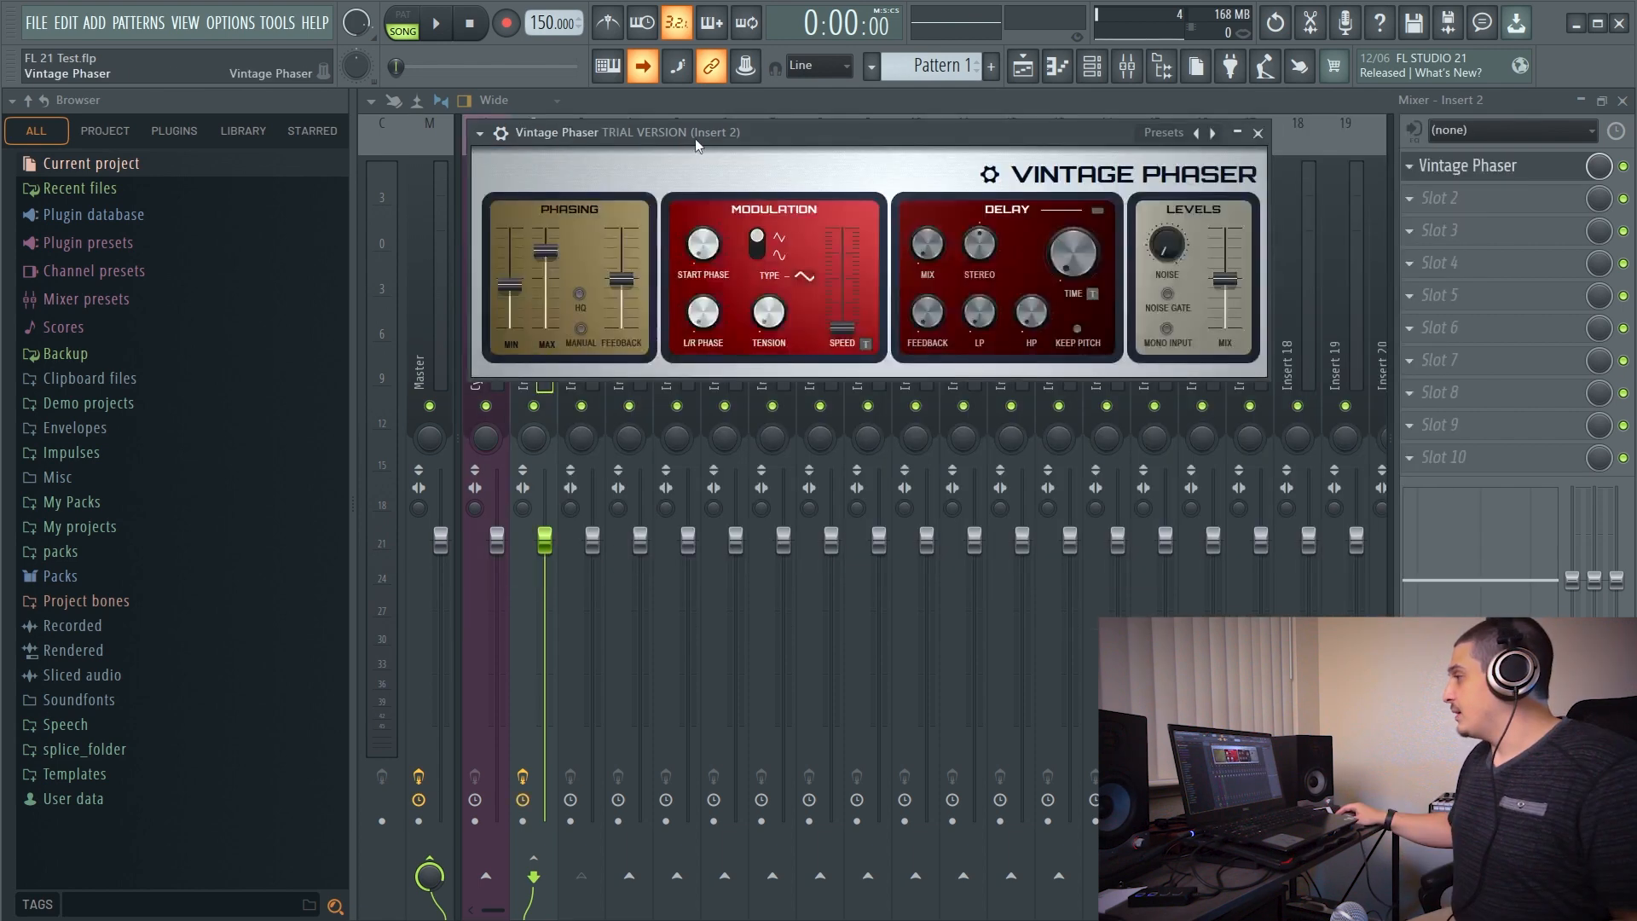
Move the Vintage Phaser window down, vary the minimum phasing frequency and set the maximum frequency to 5674.76 Hz.
drag(699, 137, 754, 227)
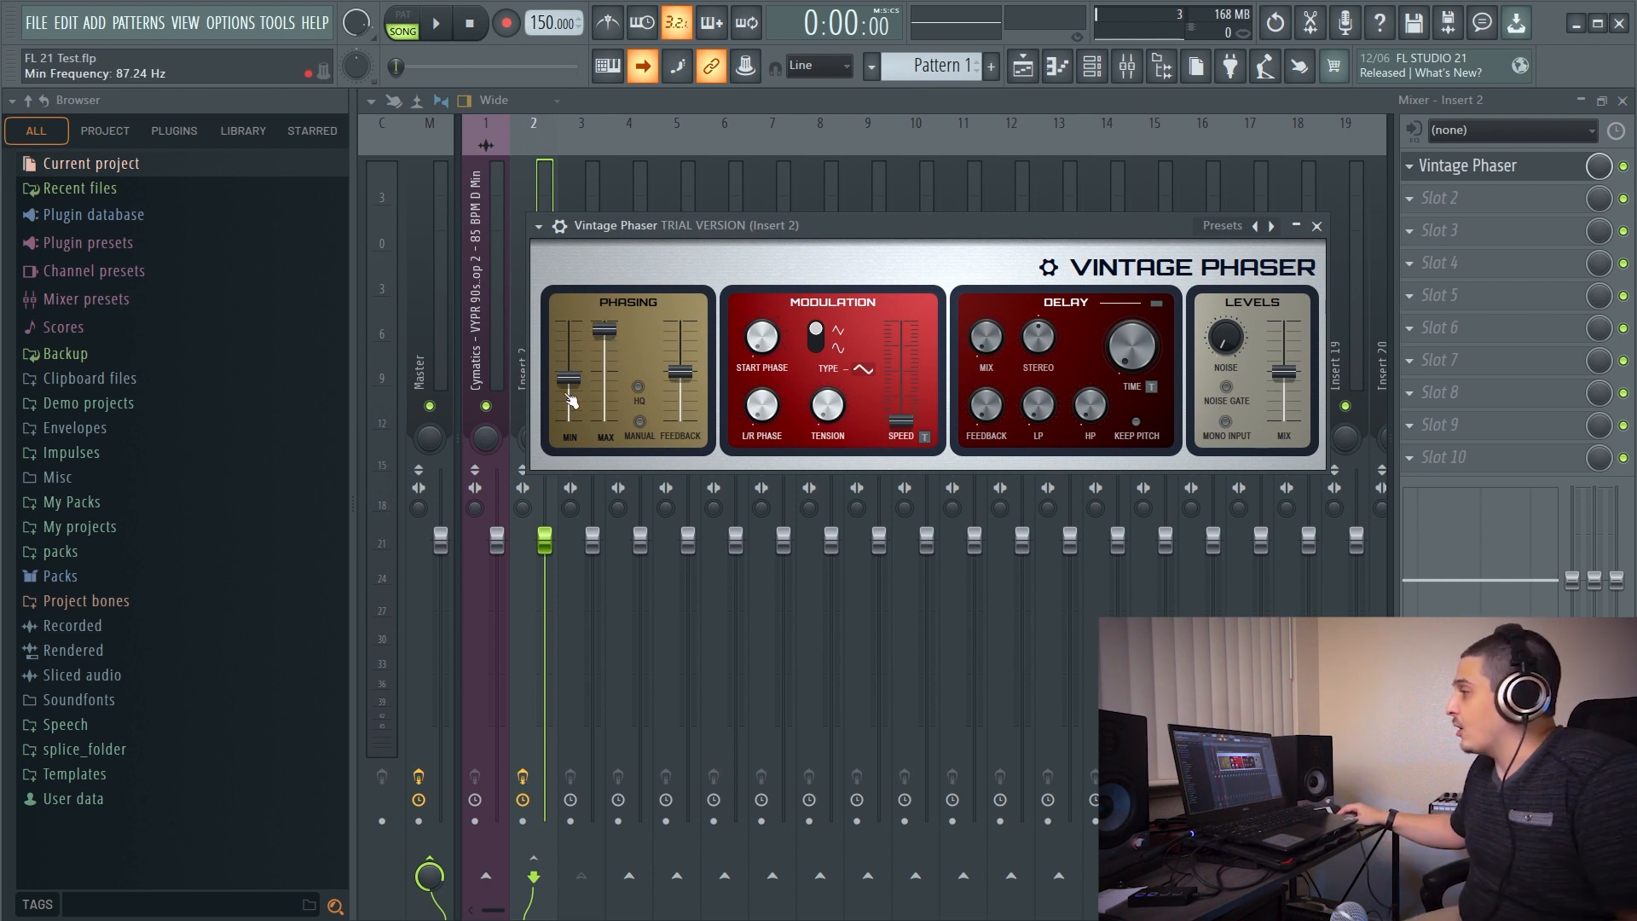
drag(569, 381, 569, 405)
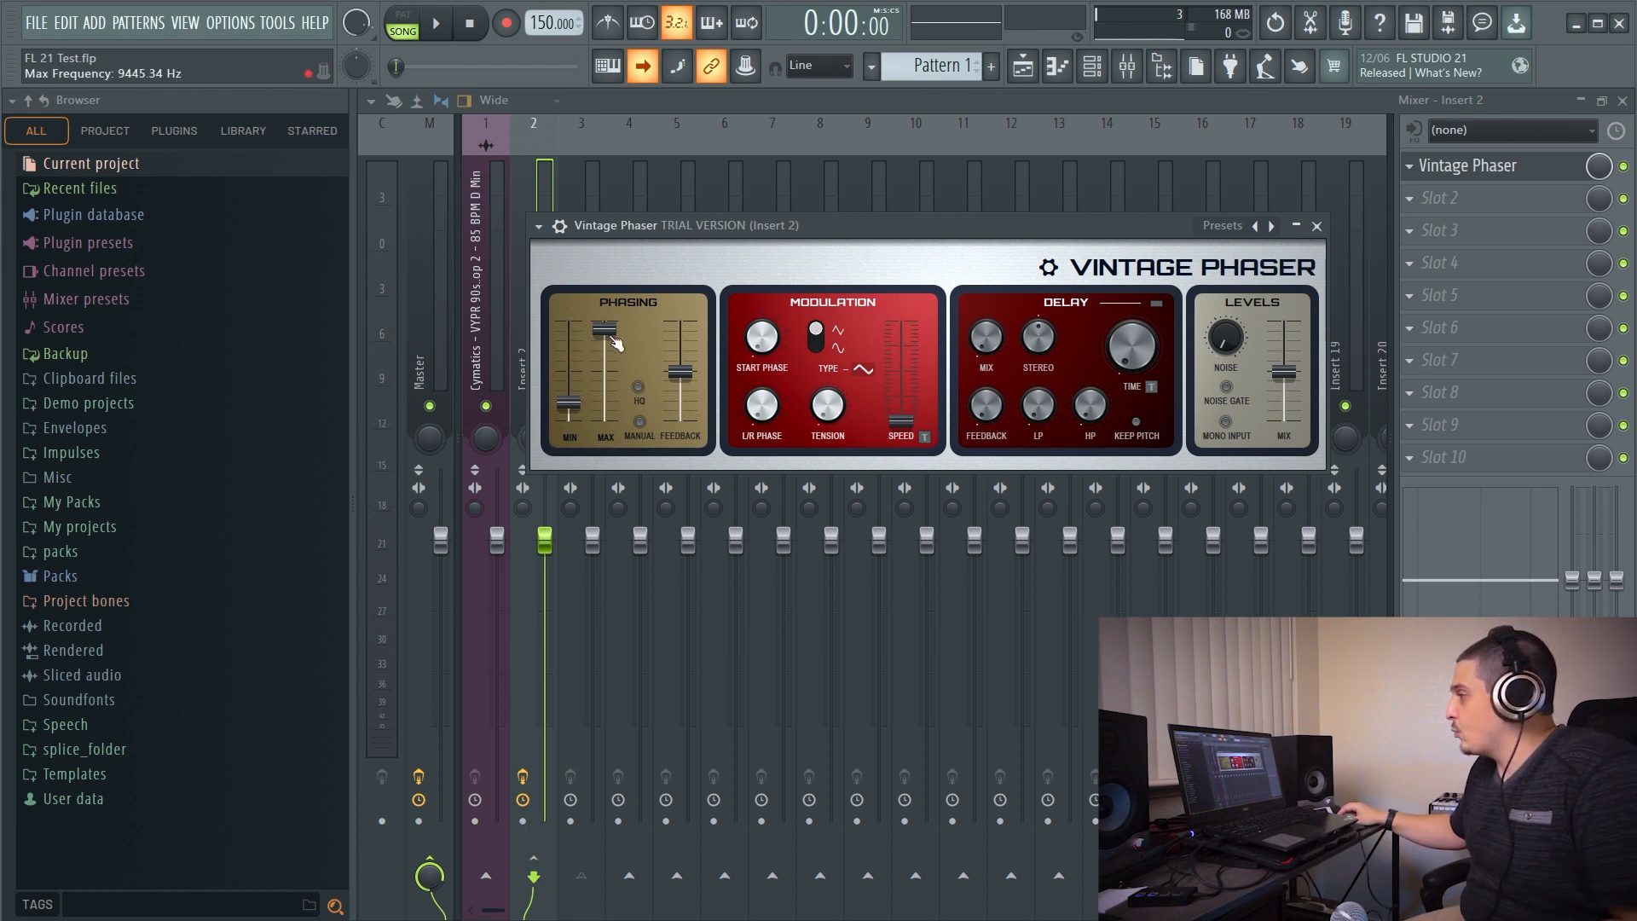
drag(605, 338, 605, 344)
drag(570, 402, 570, 378)
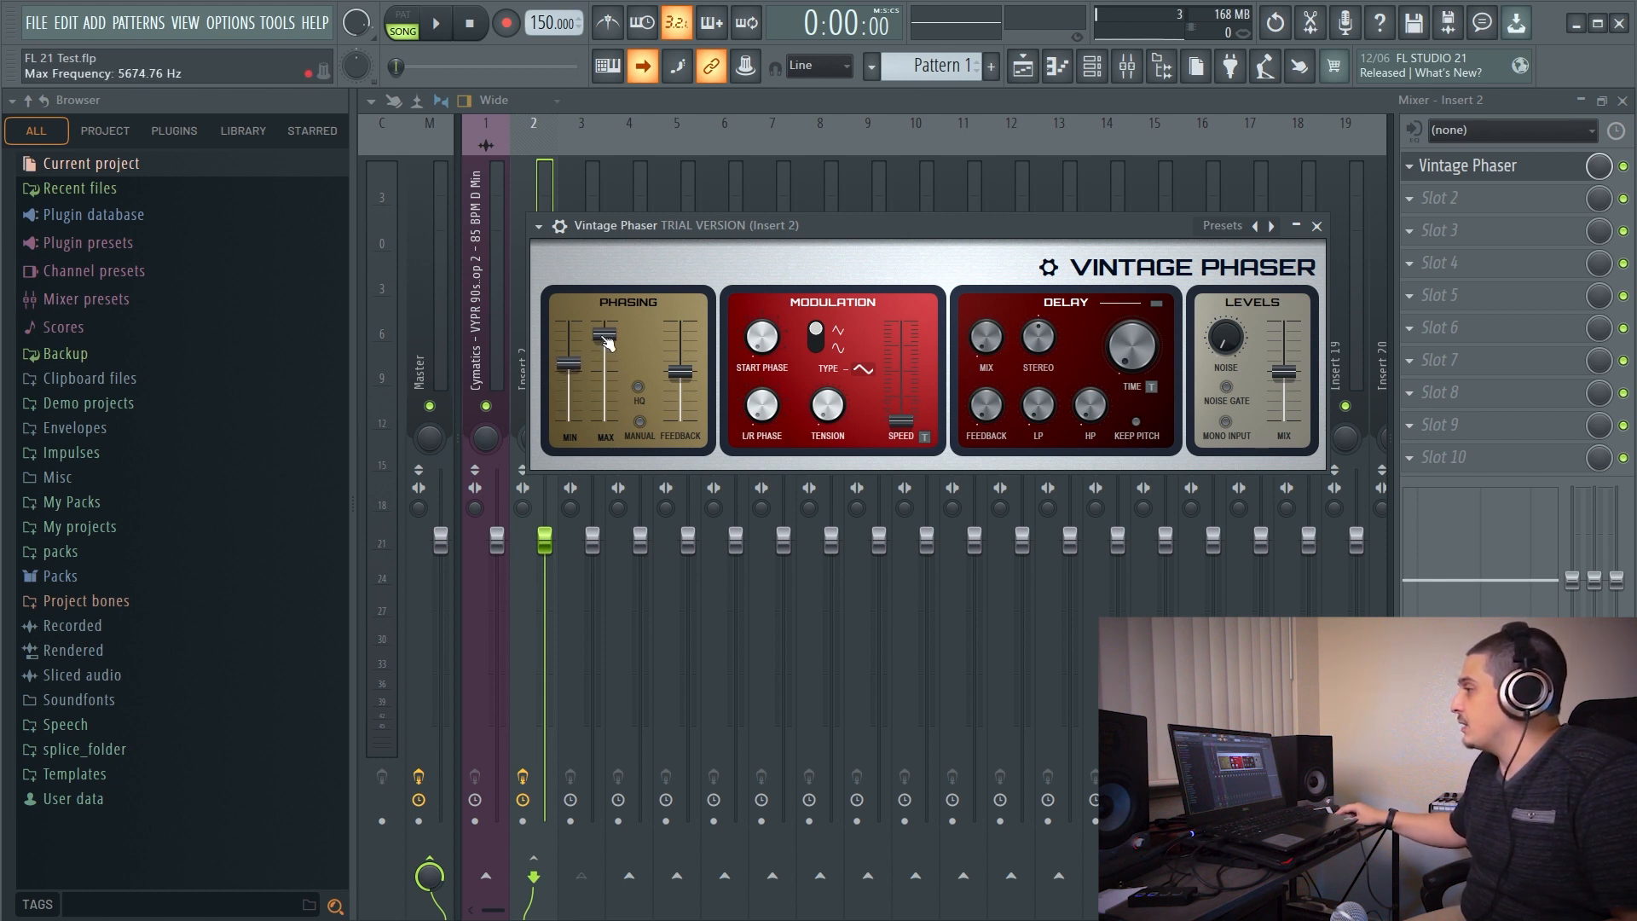
Try the manual phasing mode with its frequency at 1778.34 Hz, playing the song briefly, and switch back to min/max phasing.
click(640, 421)
drag(570, 376, 563, 415)
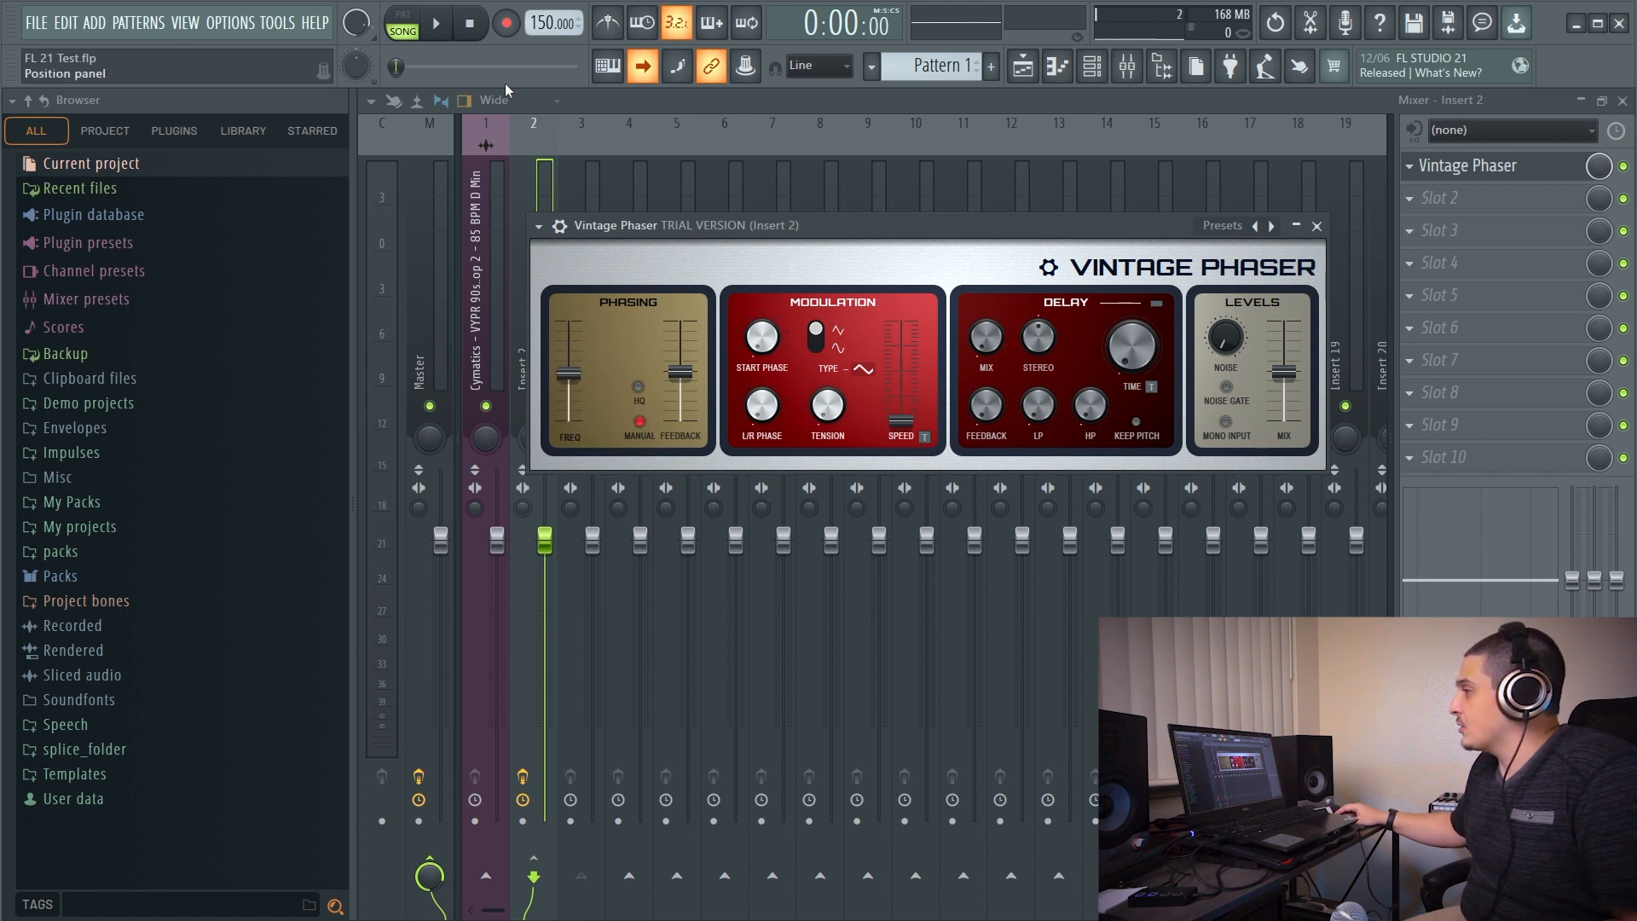
click(441, 24)
drag(569, 373, 569, 346)
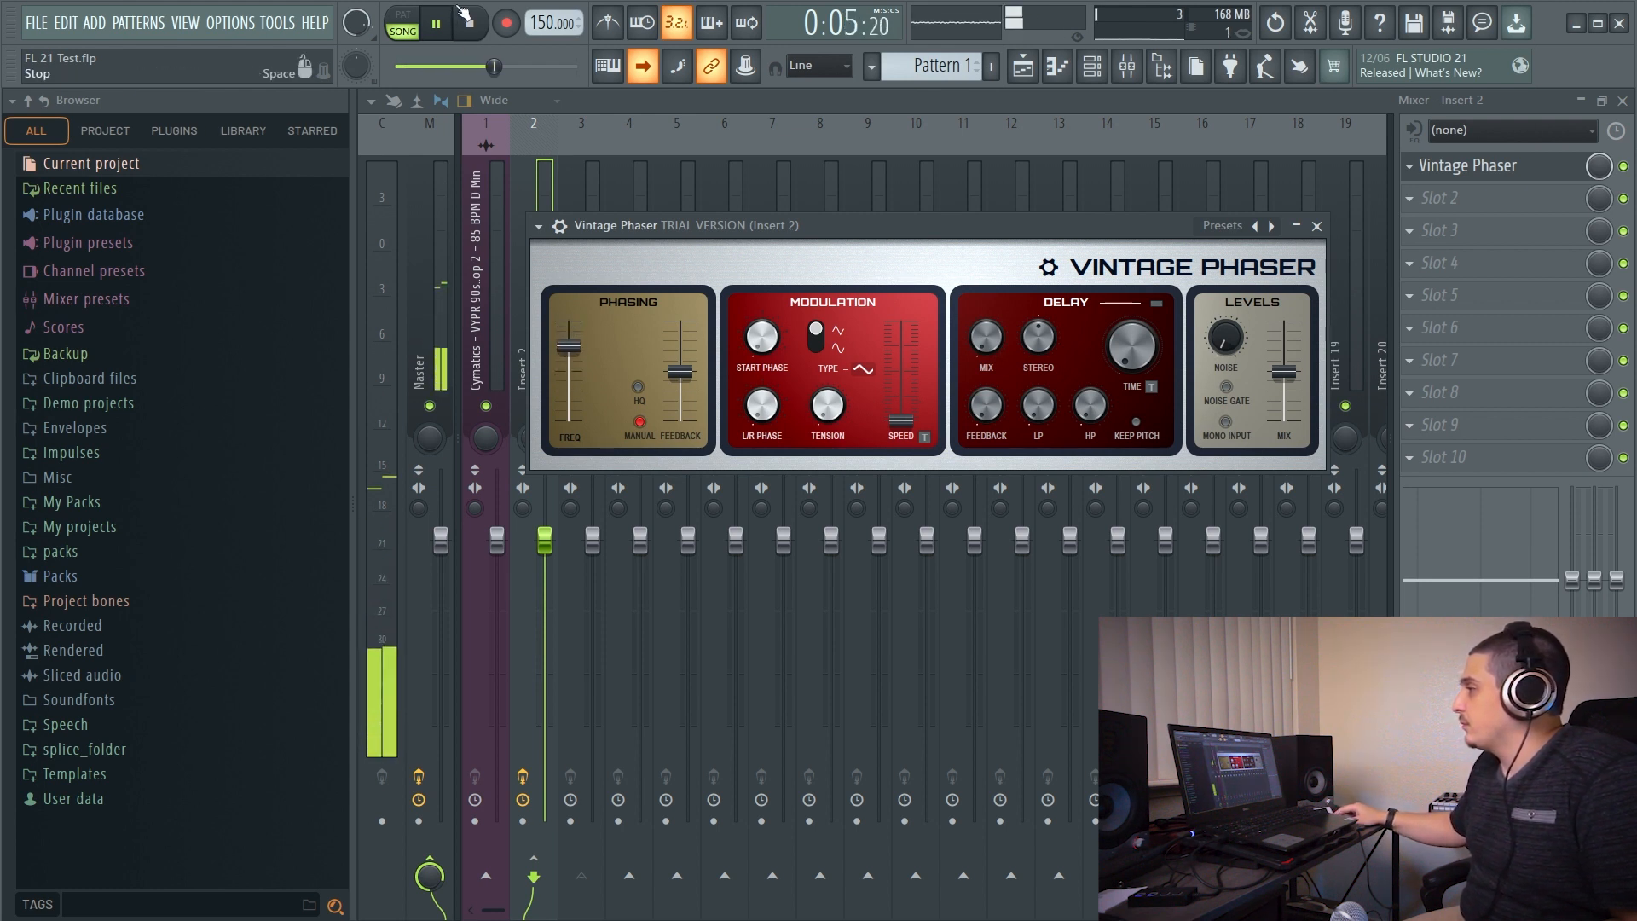
key(space)
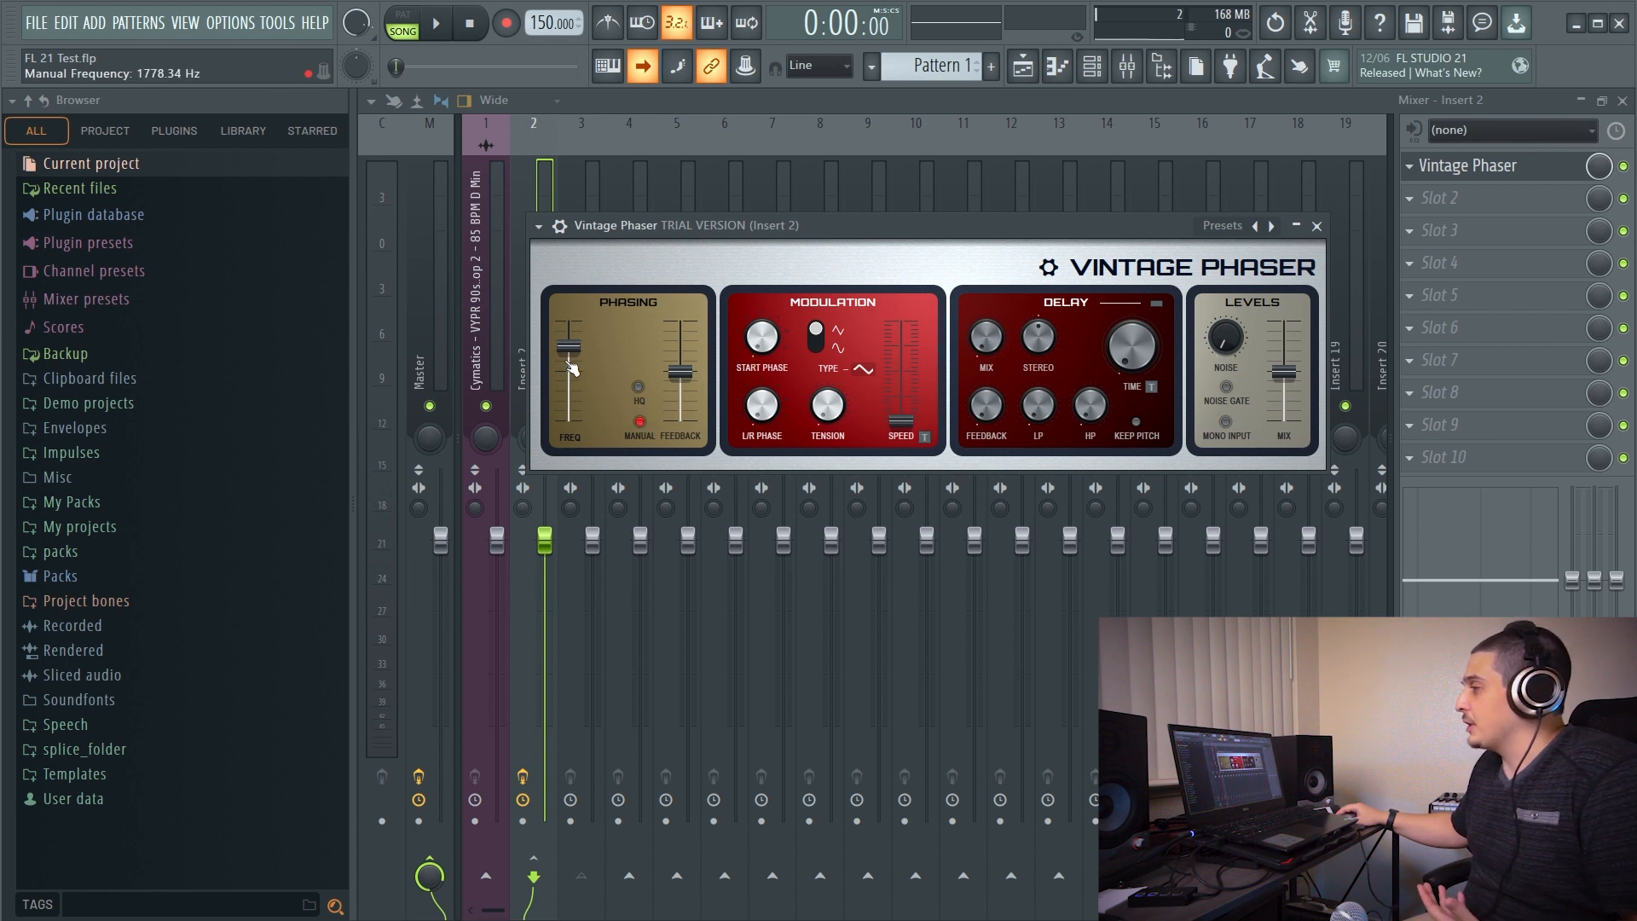
drag(570, 367, 569, 343)
click(640, 422)
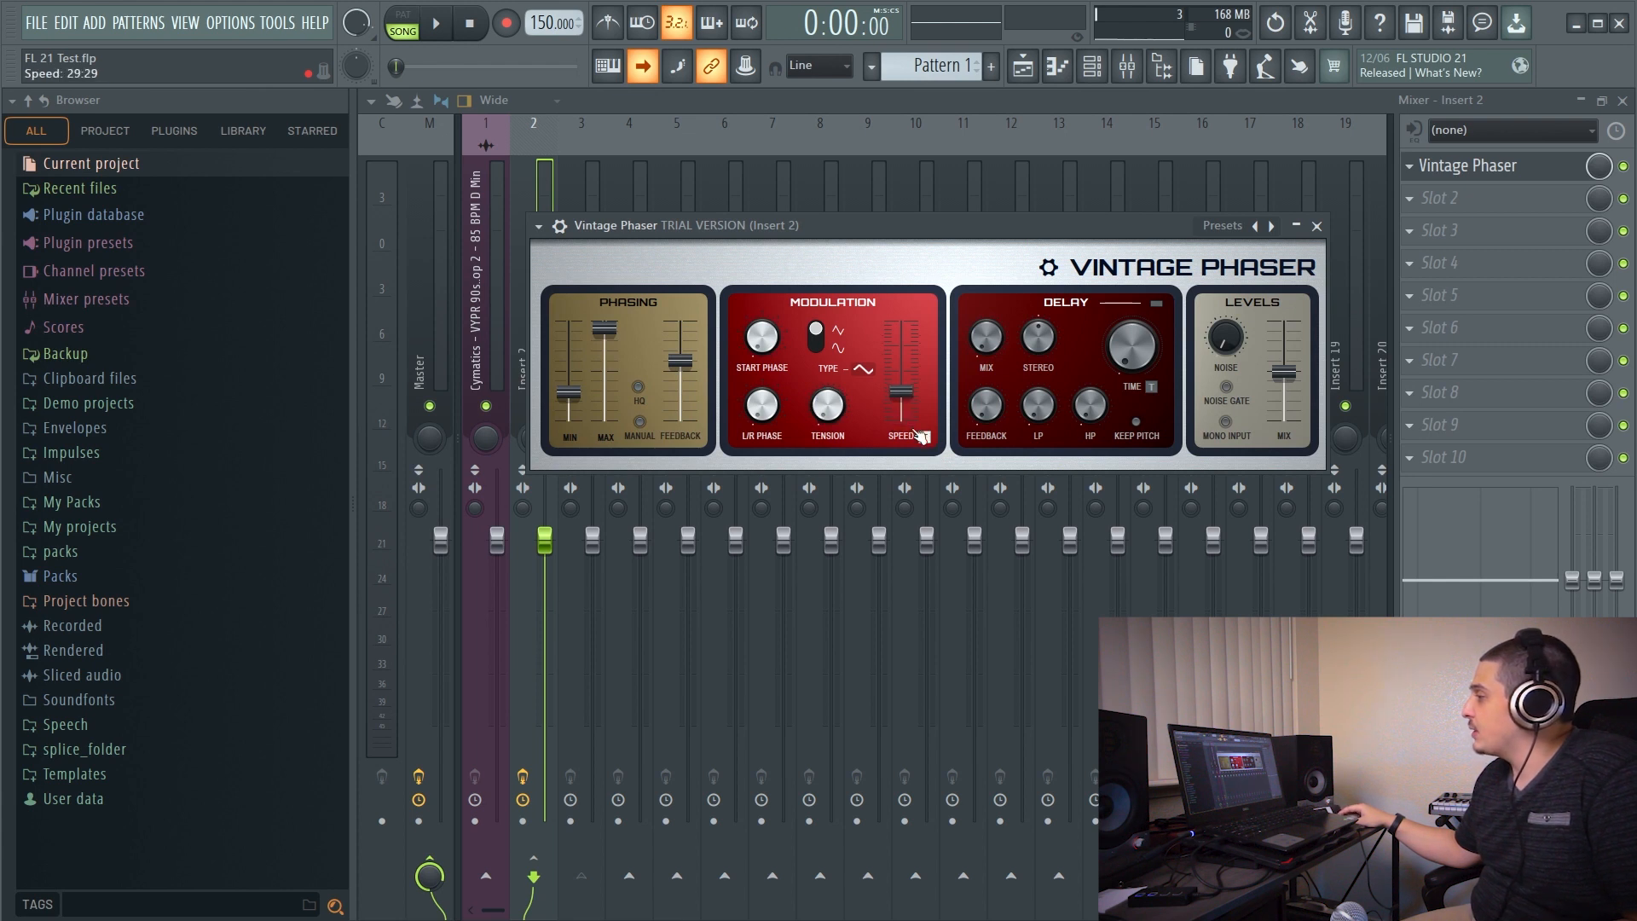
Raise the tempo-synced modulation speed and try the other LFO type before returning to the first one.
drag(904, 386, 904, 361)
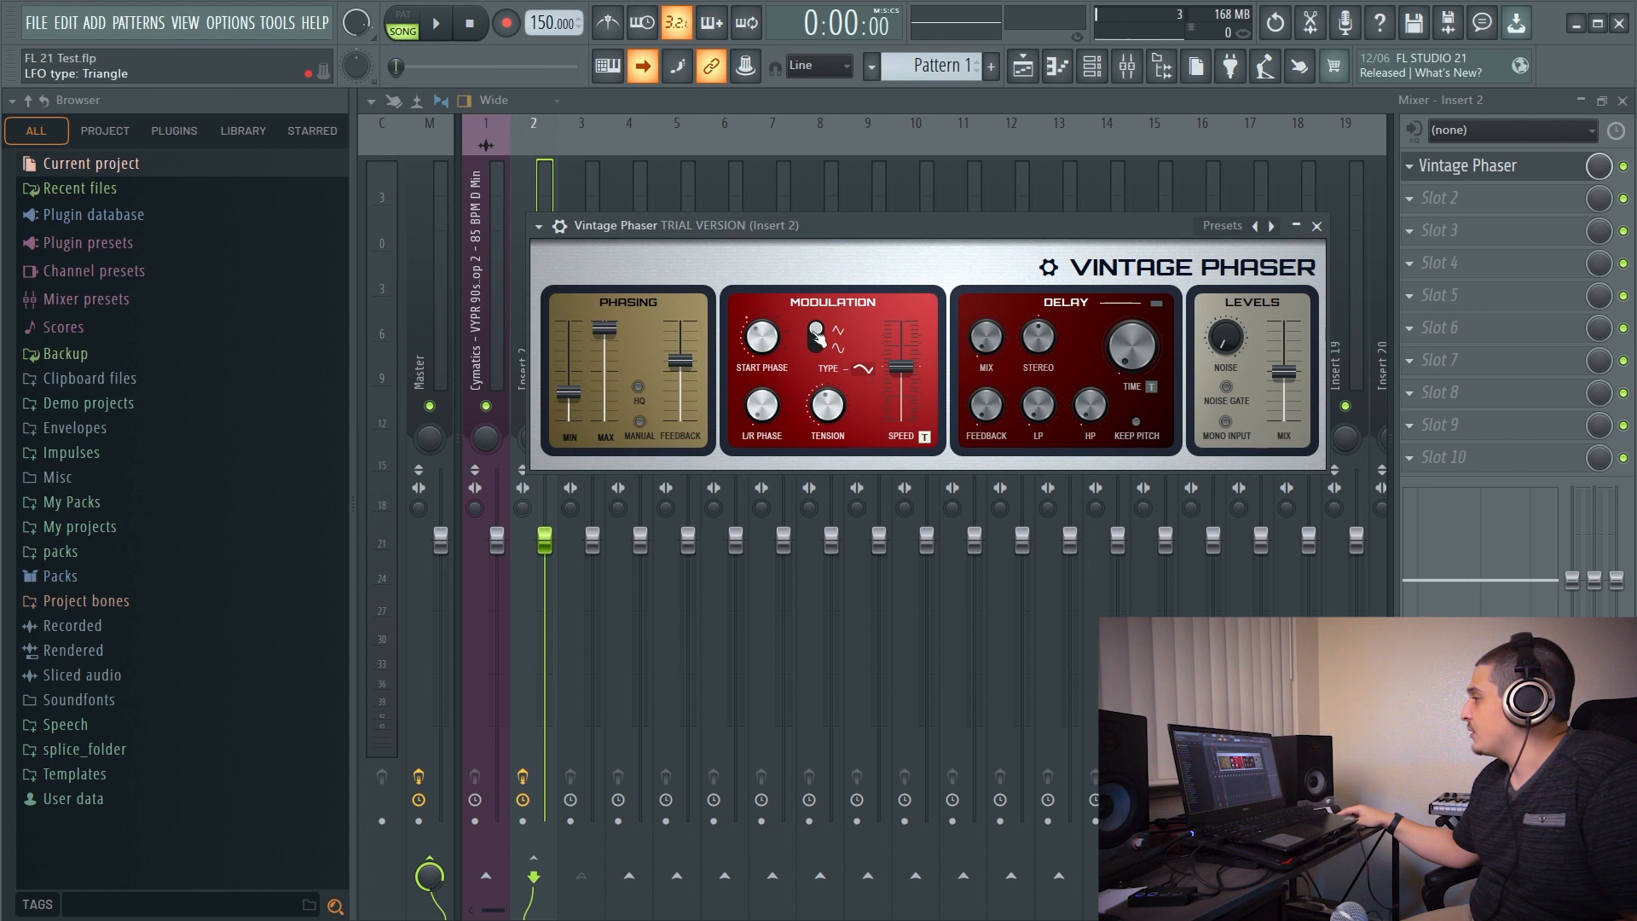
click(814, 345)
click(817, 340)
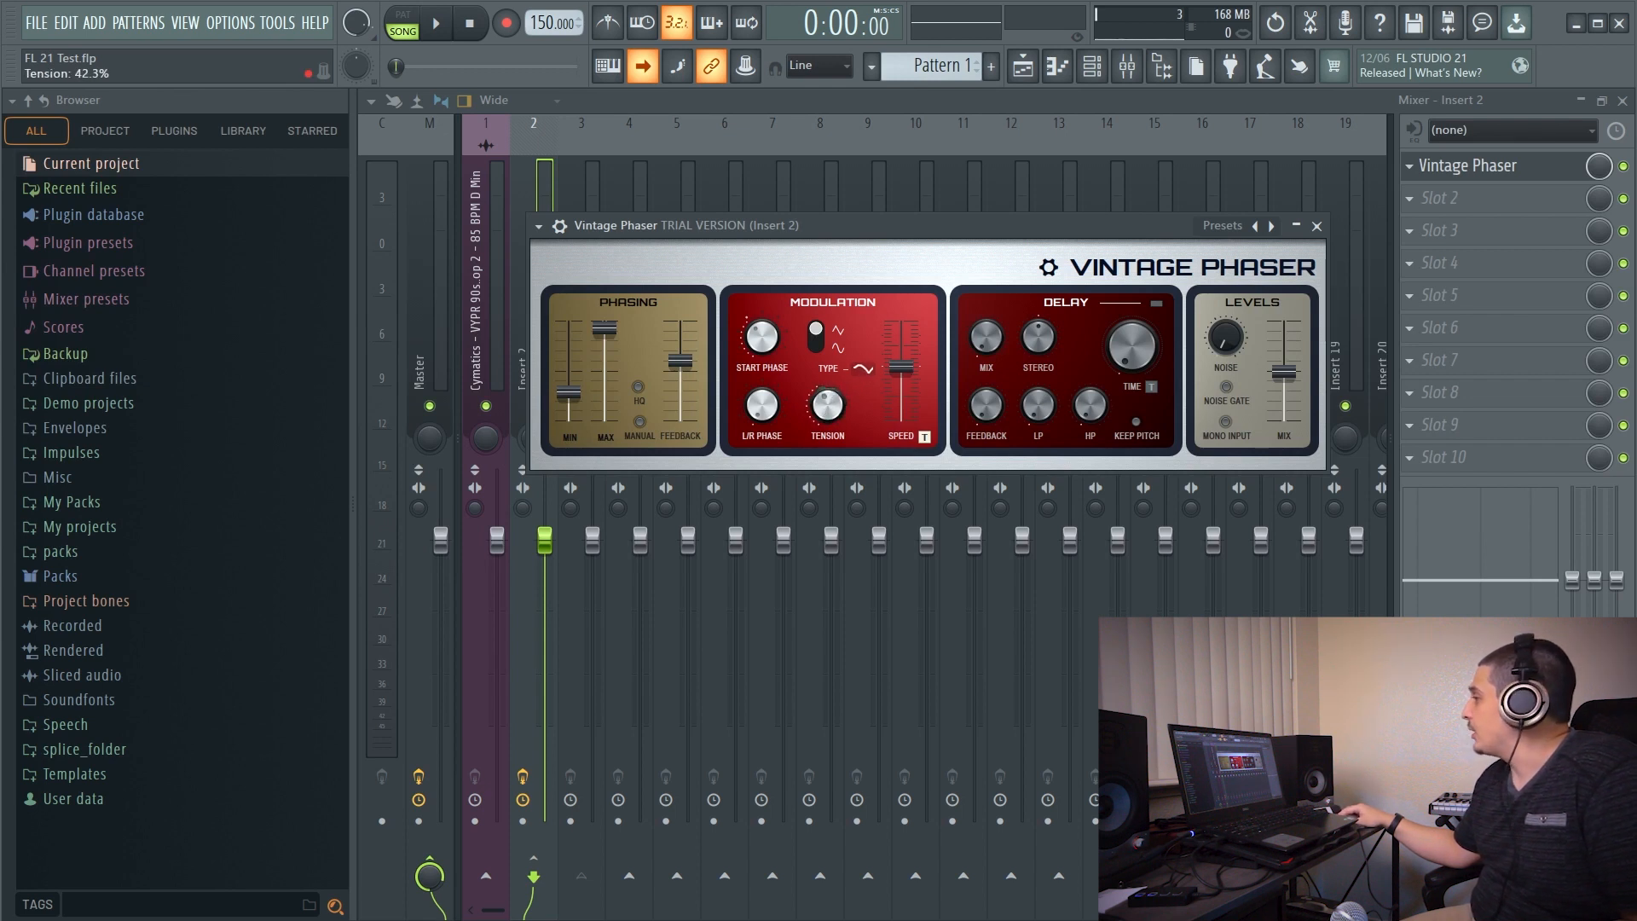
Turn on the Vintage Phaser's delay section and raise the mix level.
click(1158, 305)
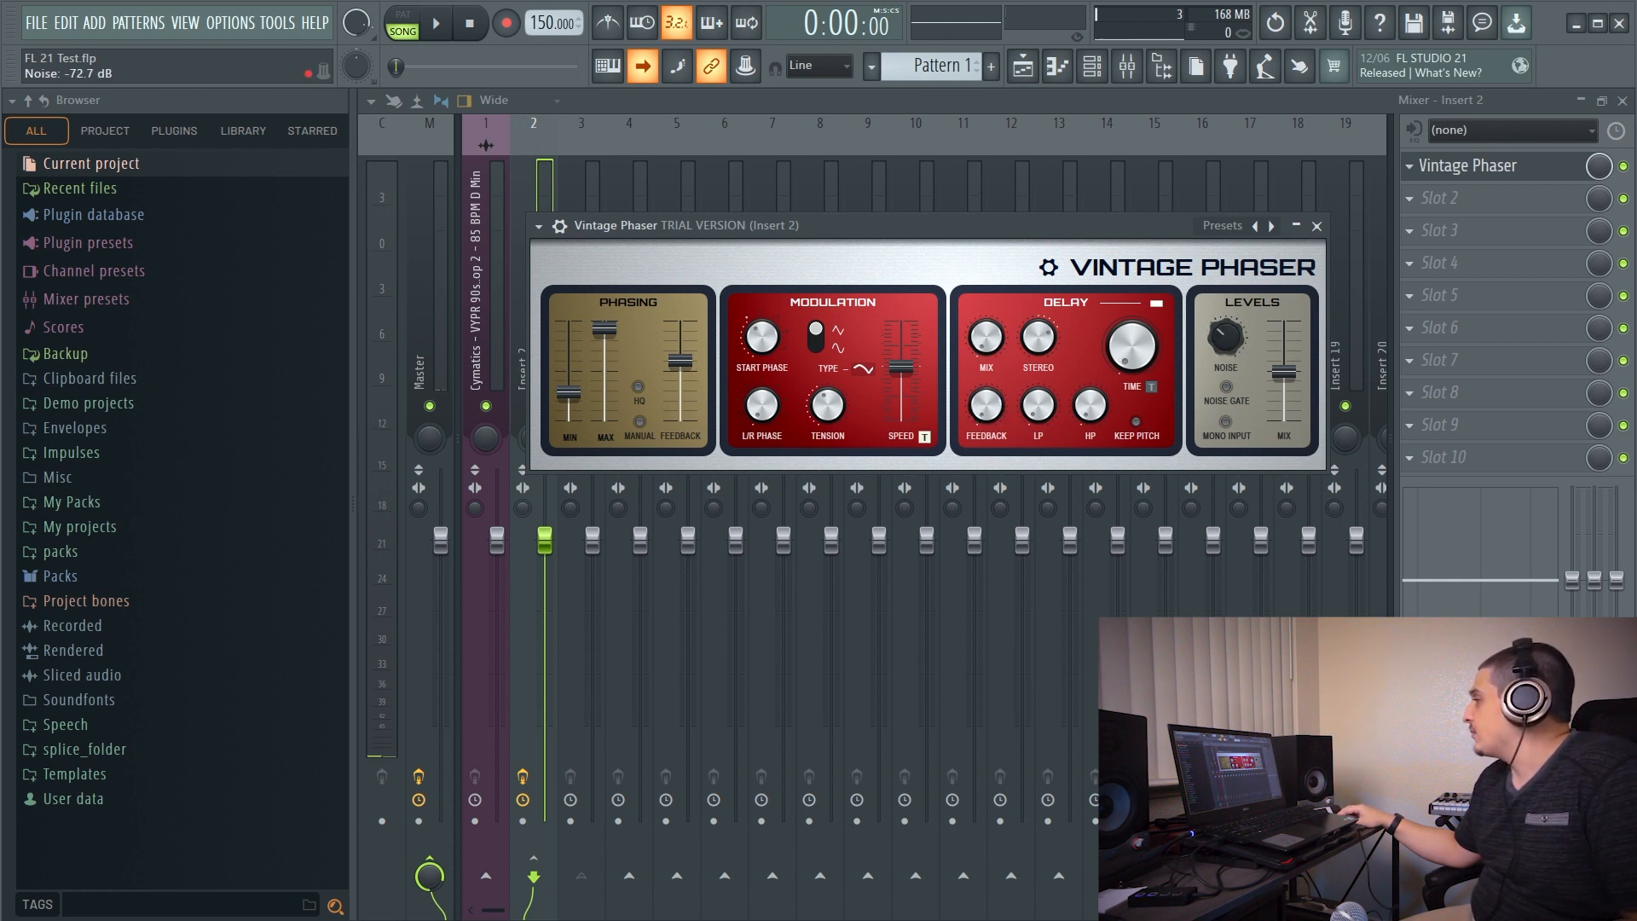
drag(1284, 373, 1284, 355)
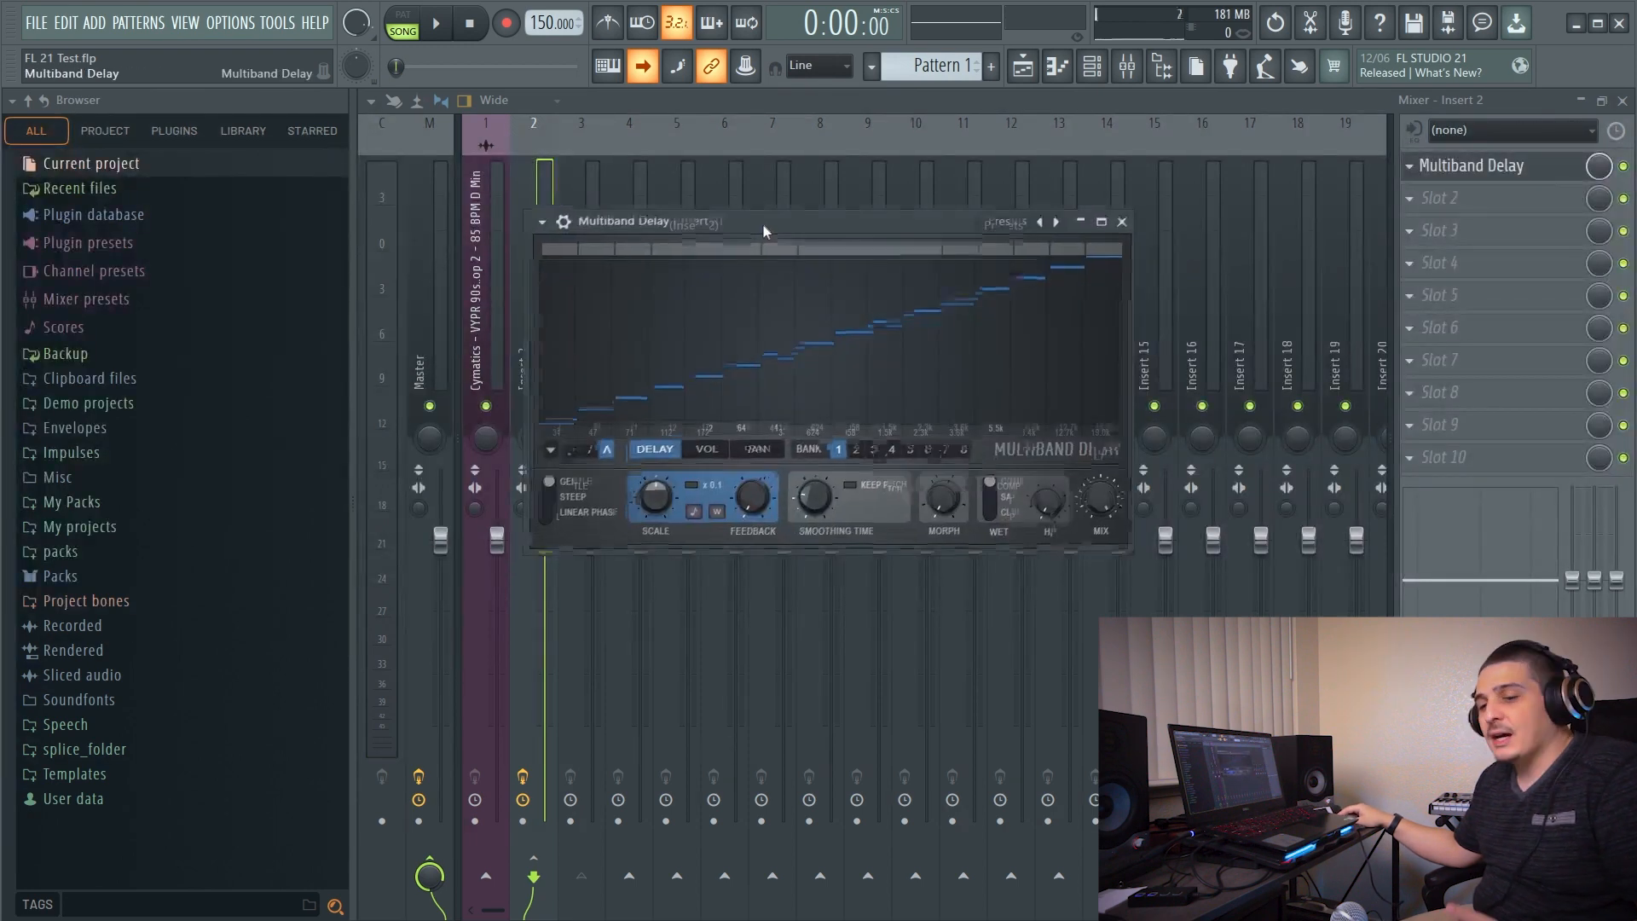
Move the Multiband Delay window up and vary the delay scale in both directions.
drag(763, 222, 764, 197)
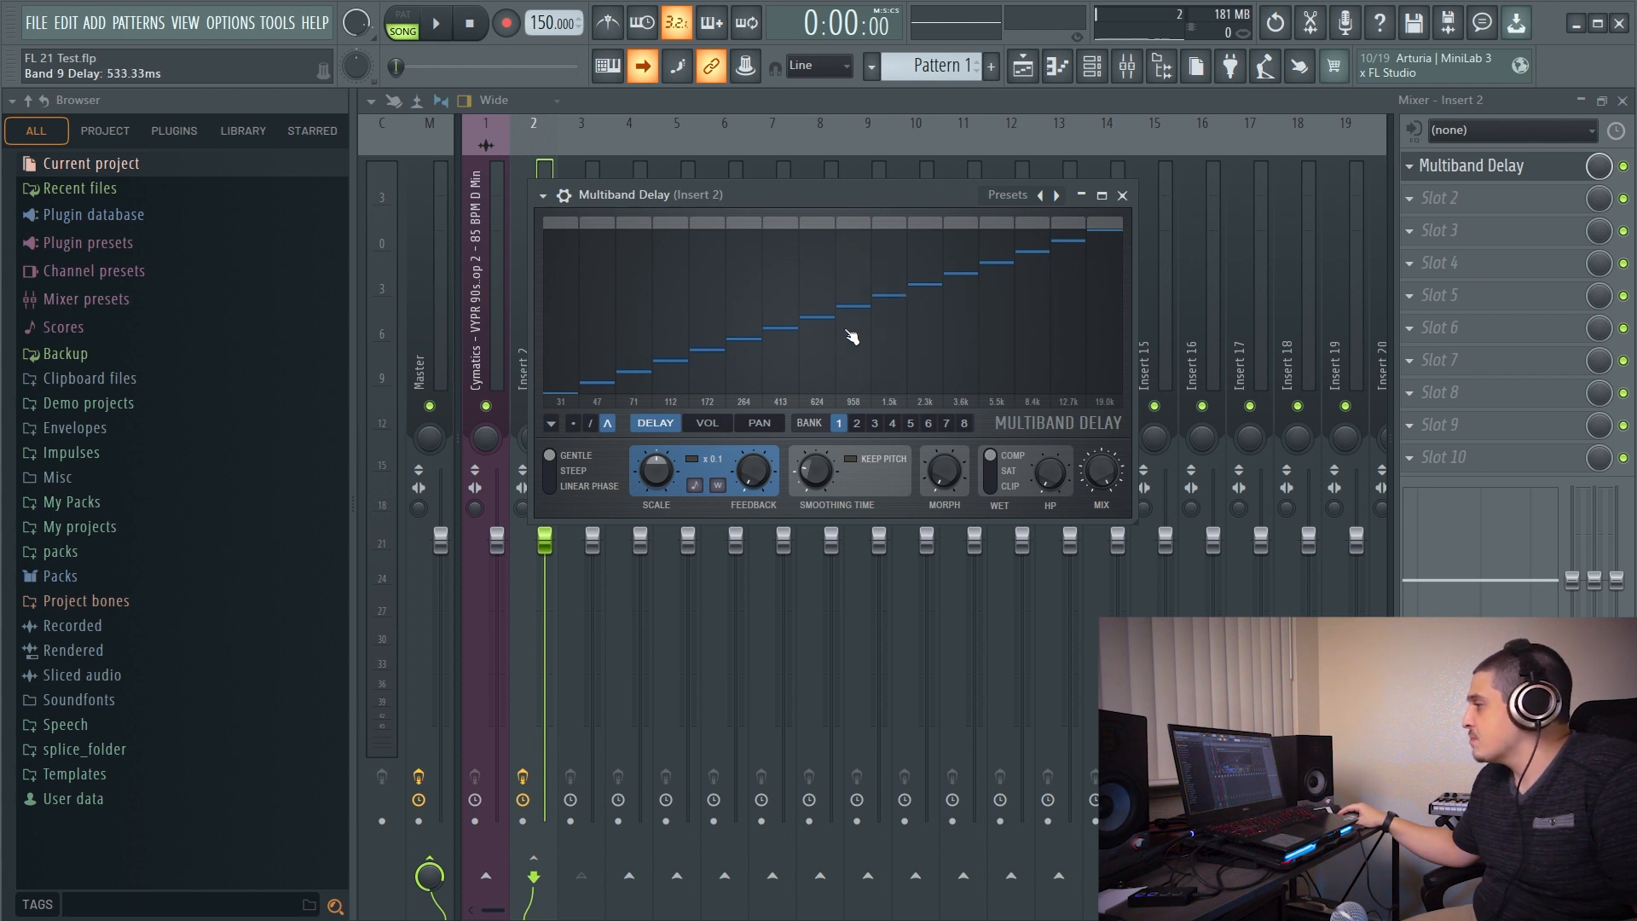
drag(657, 471, 664, 585)
drag(663, 475, 662, 479)
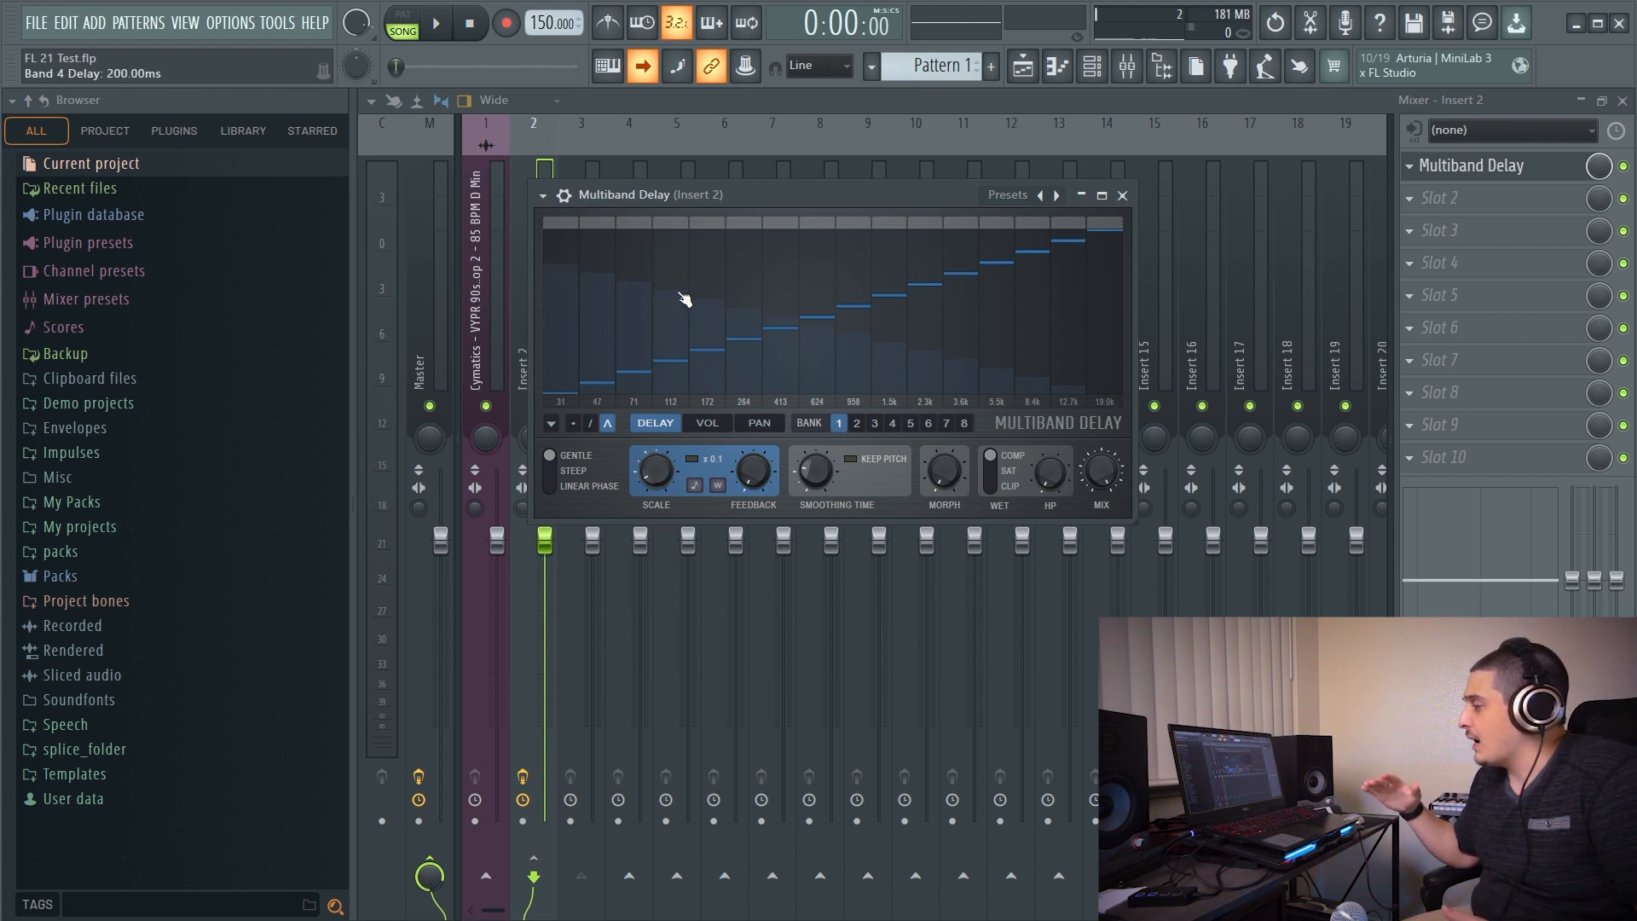
drag(662, 483, 662, 414)
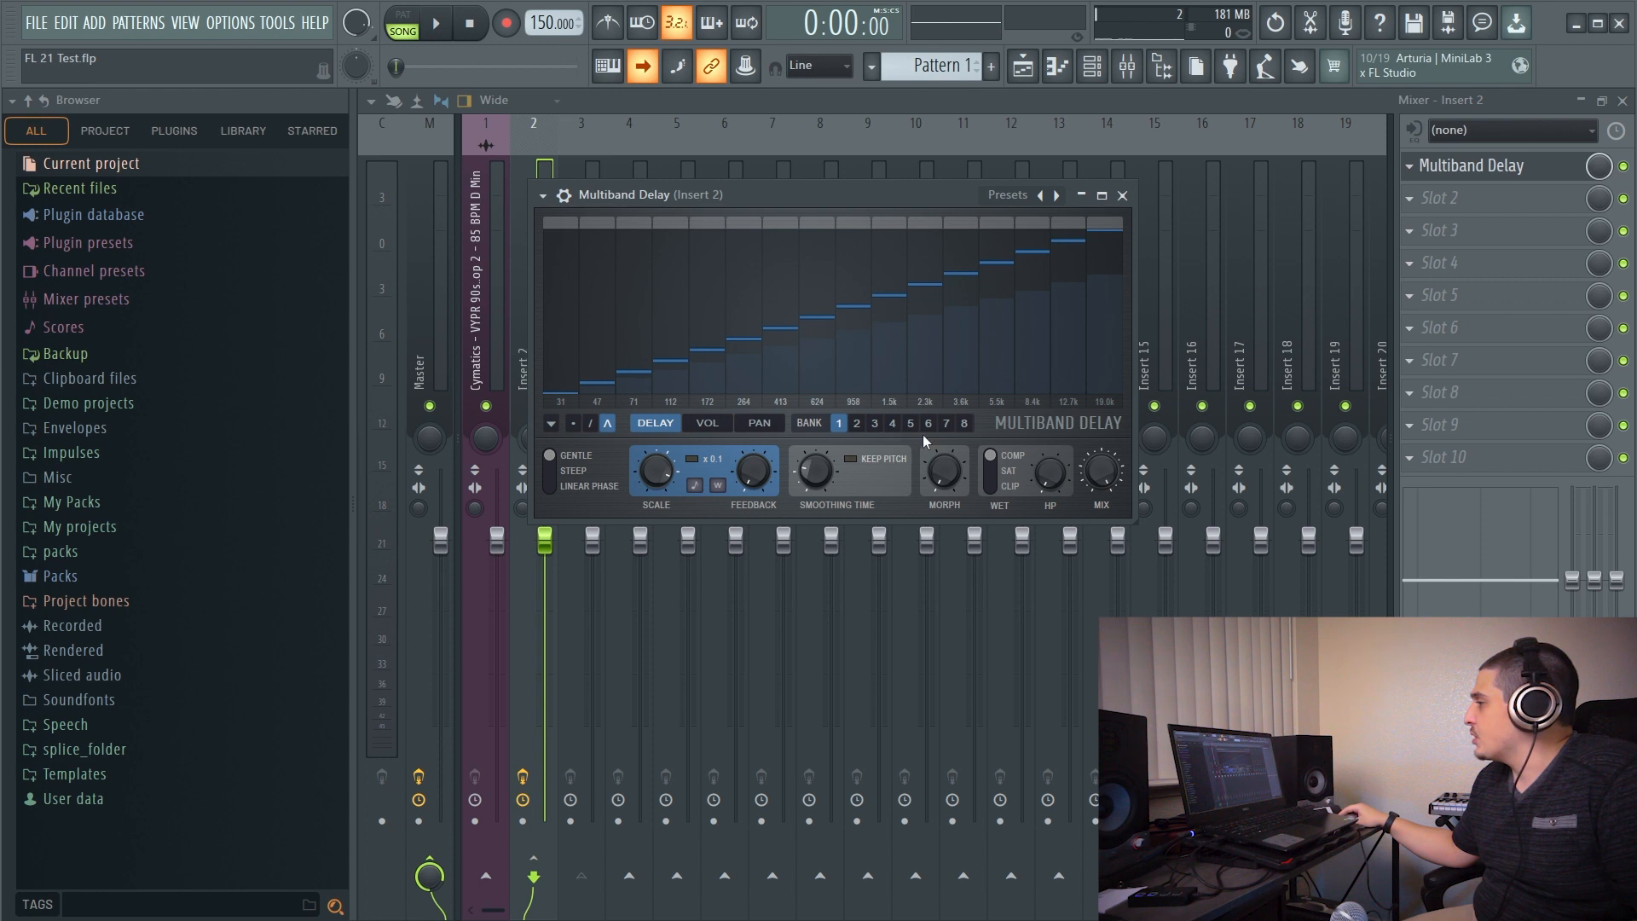
Switch between delay banks 4, 1, 2 and 5 to compare their band curves.
click(893, 424)
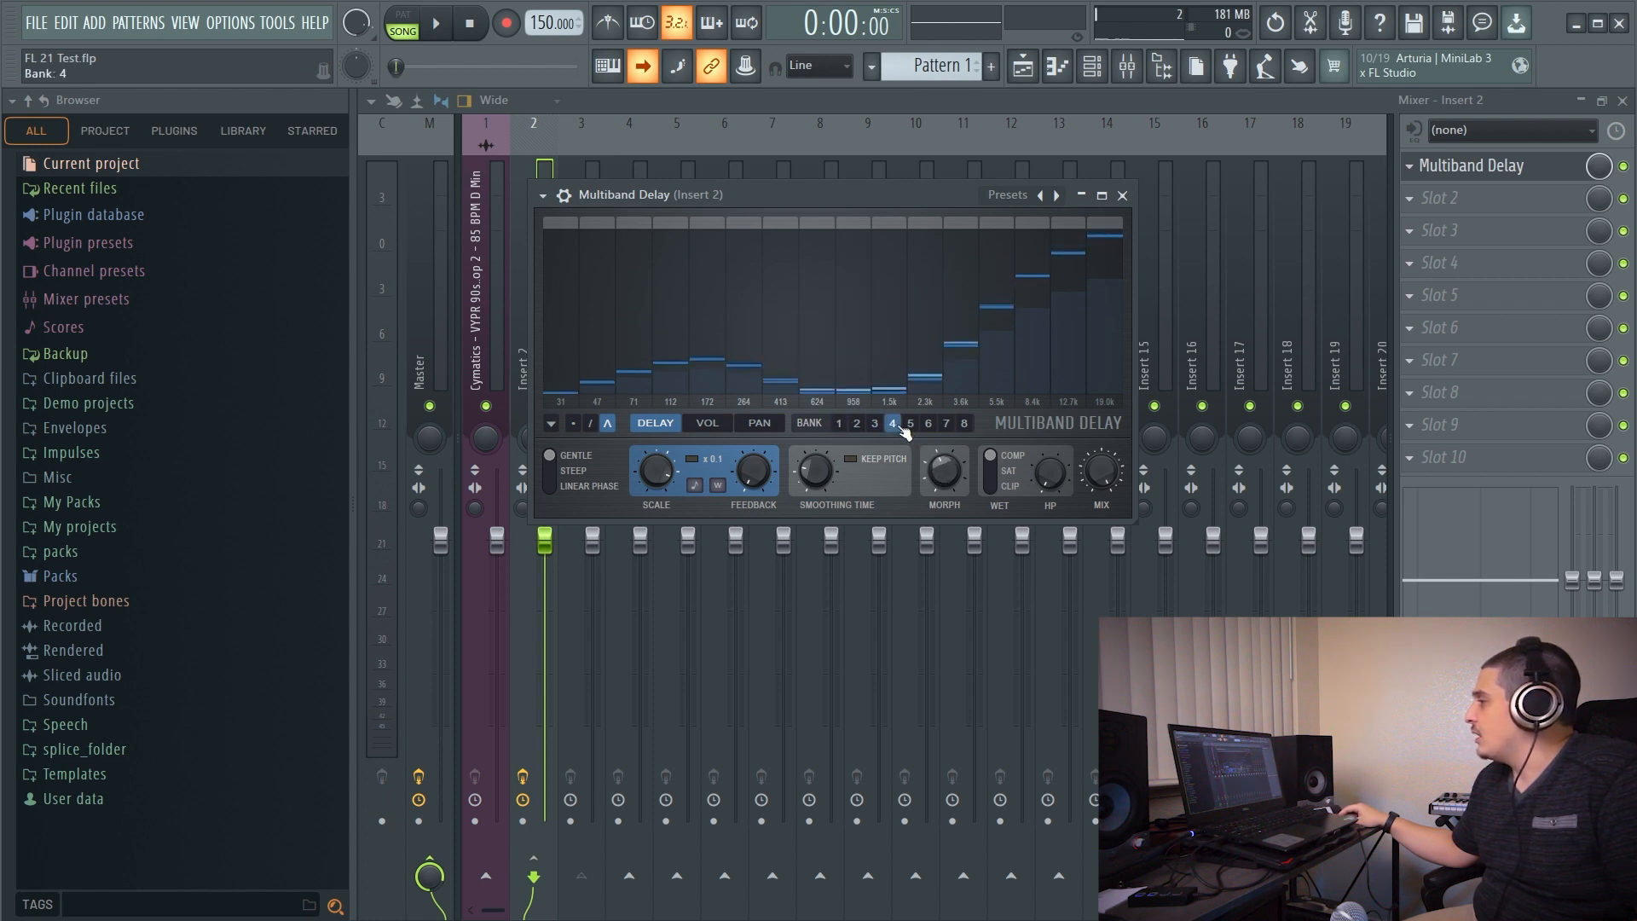
click(839, 424)
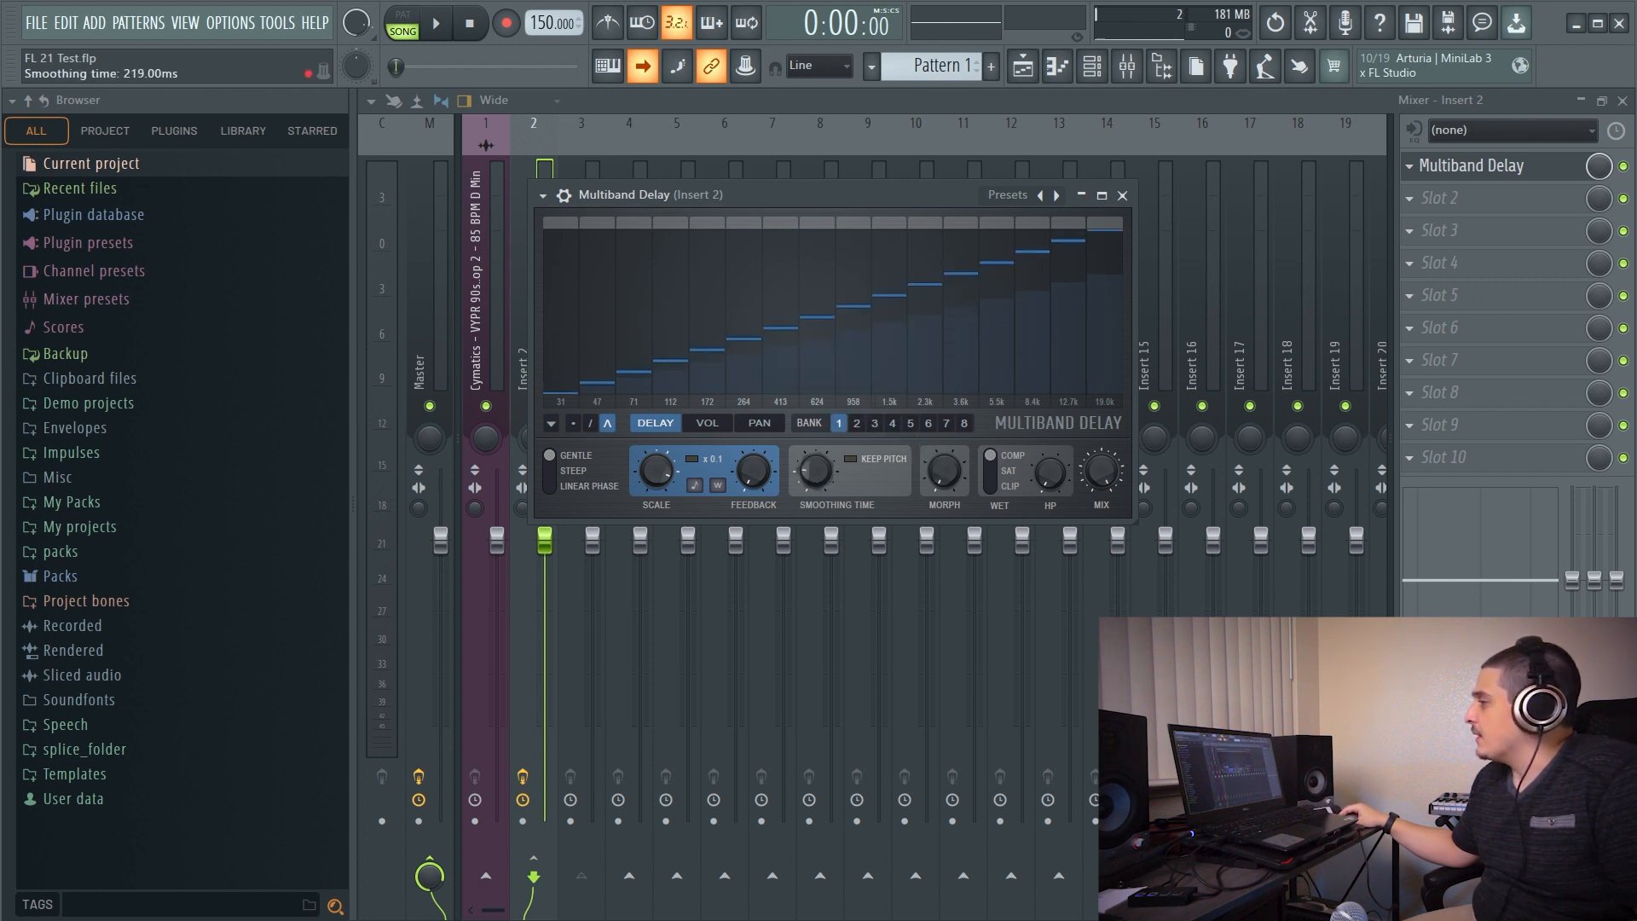
click(858, 424)
click(893, 425)
click(911, 425)
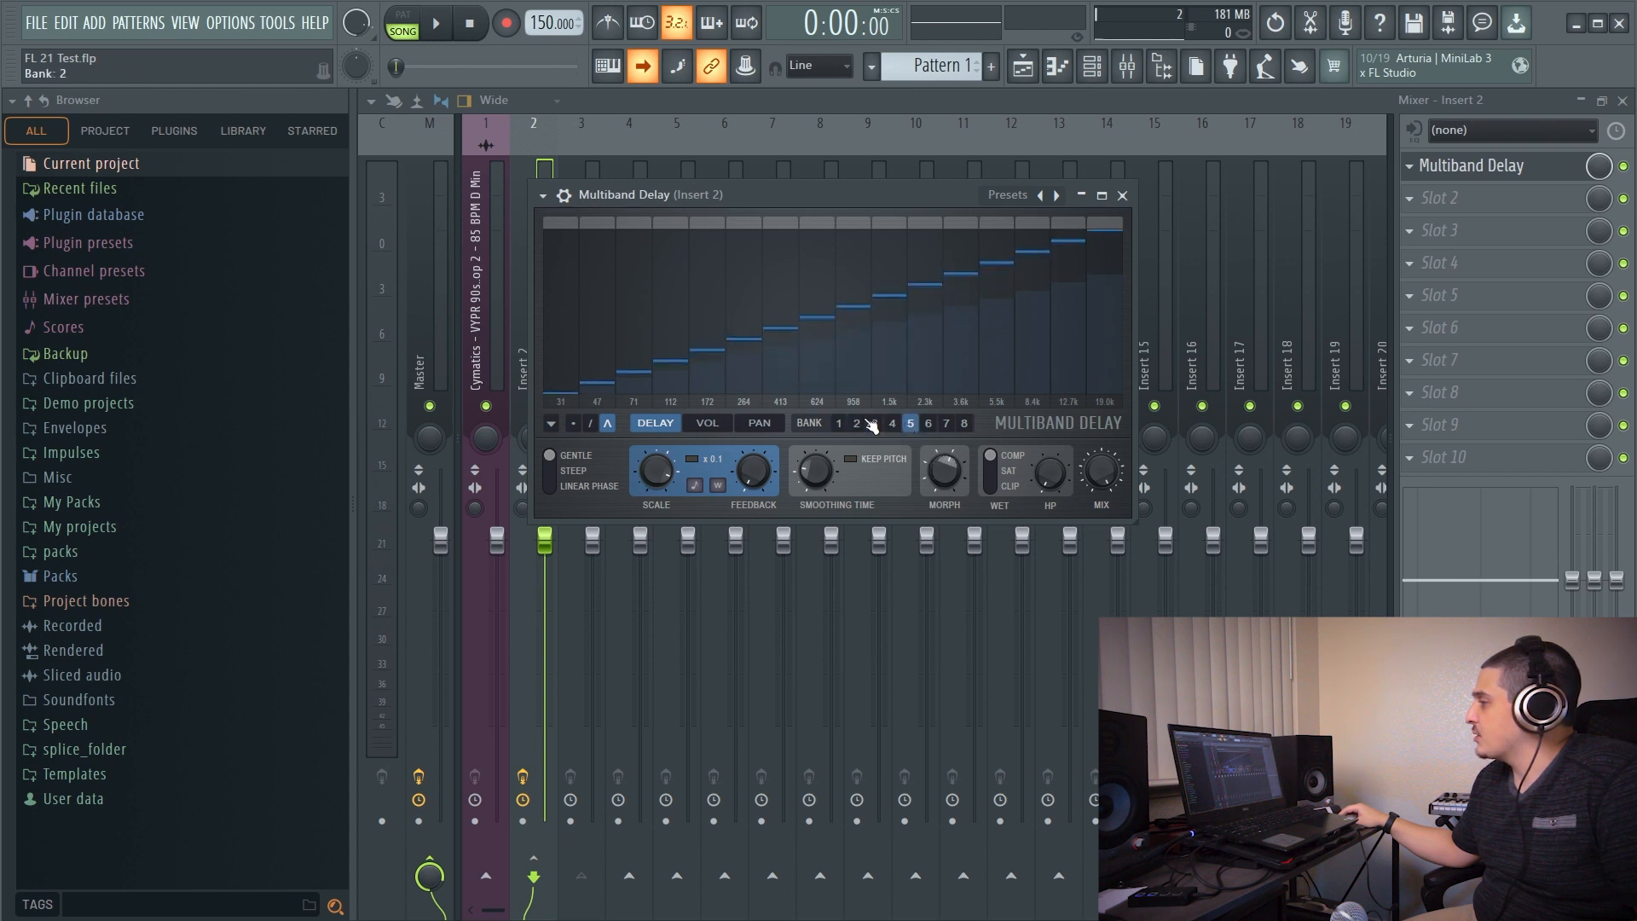
Draw a wavy delay curve across the bands in bank 1 and a different wavy curve in bank 8.
click(839, 424)
mouse_move(558, 296)
mouse_down()
mouse_move(947, 394)
mouse_move(1042, 395)
mouse_move(1062, 275)
mouse_up()
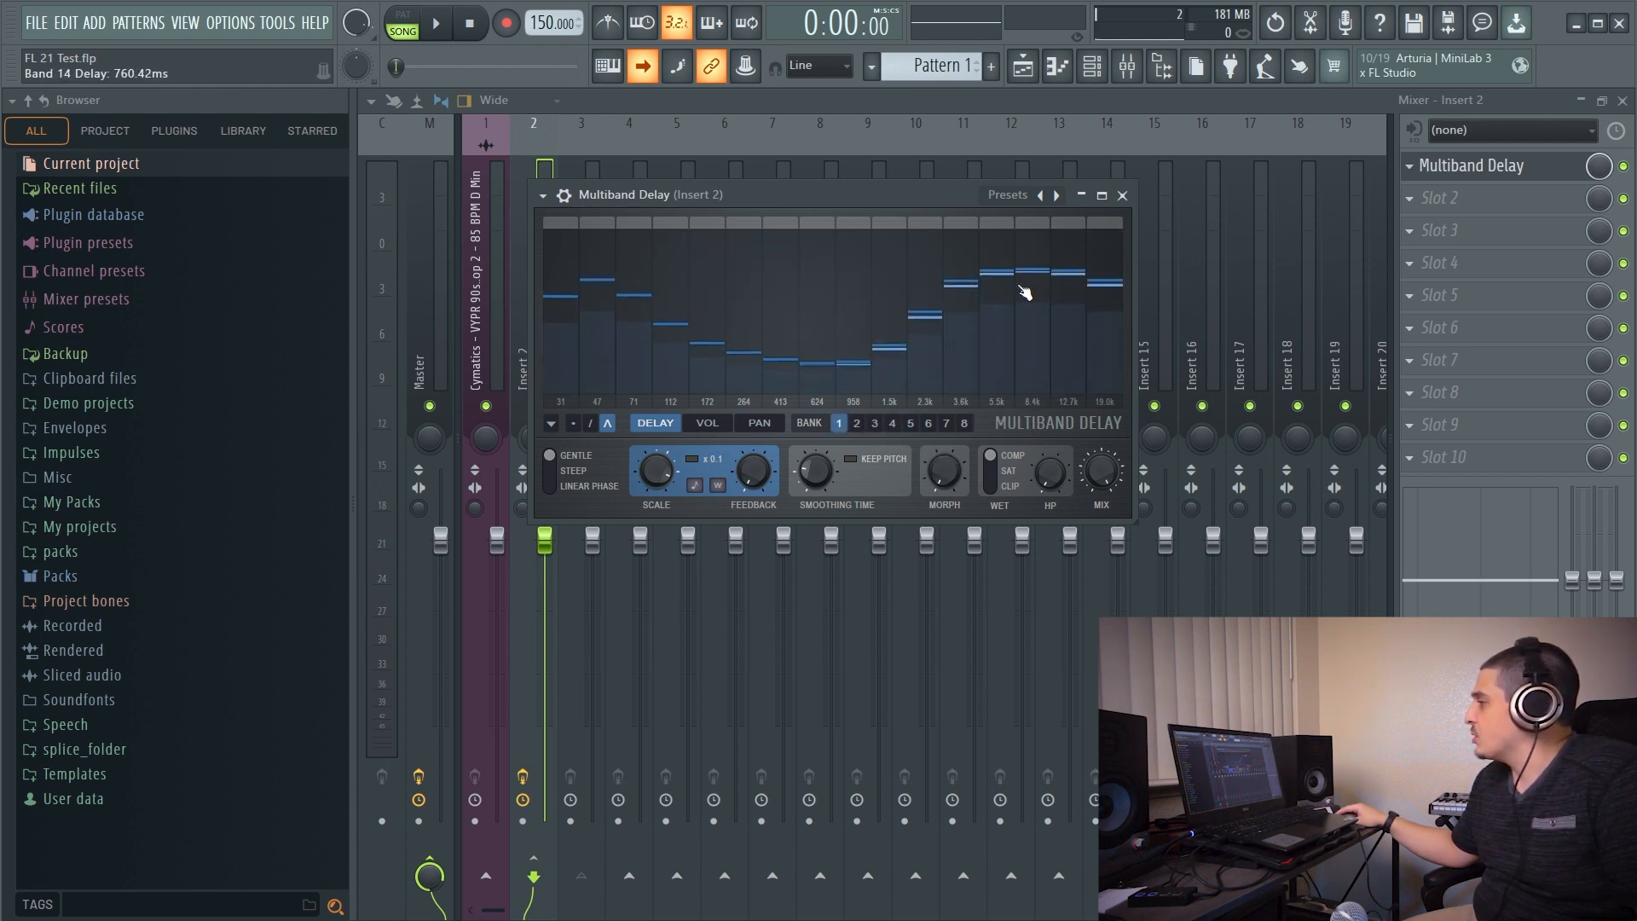
click(964, 423)
mouse_move(756, 333)
mouse_down()
mouse_move(804, 264)
mouse_move(986, 365)
mouse_move(1105, 243)
mouse_up()
Interpolate the delay curves from bank 1 to 8 and step through the banks to compare the generated curves.
click(551, 424)
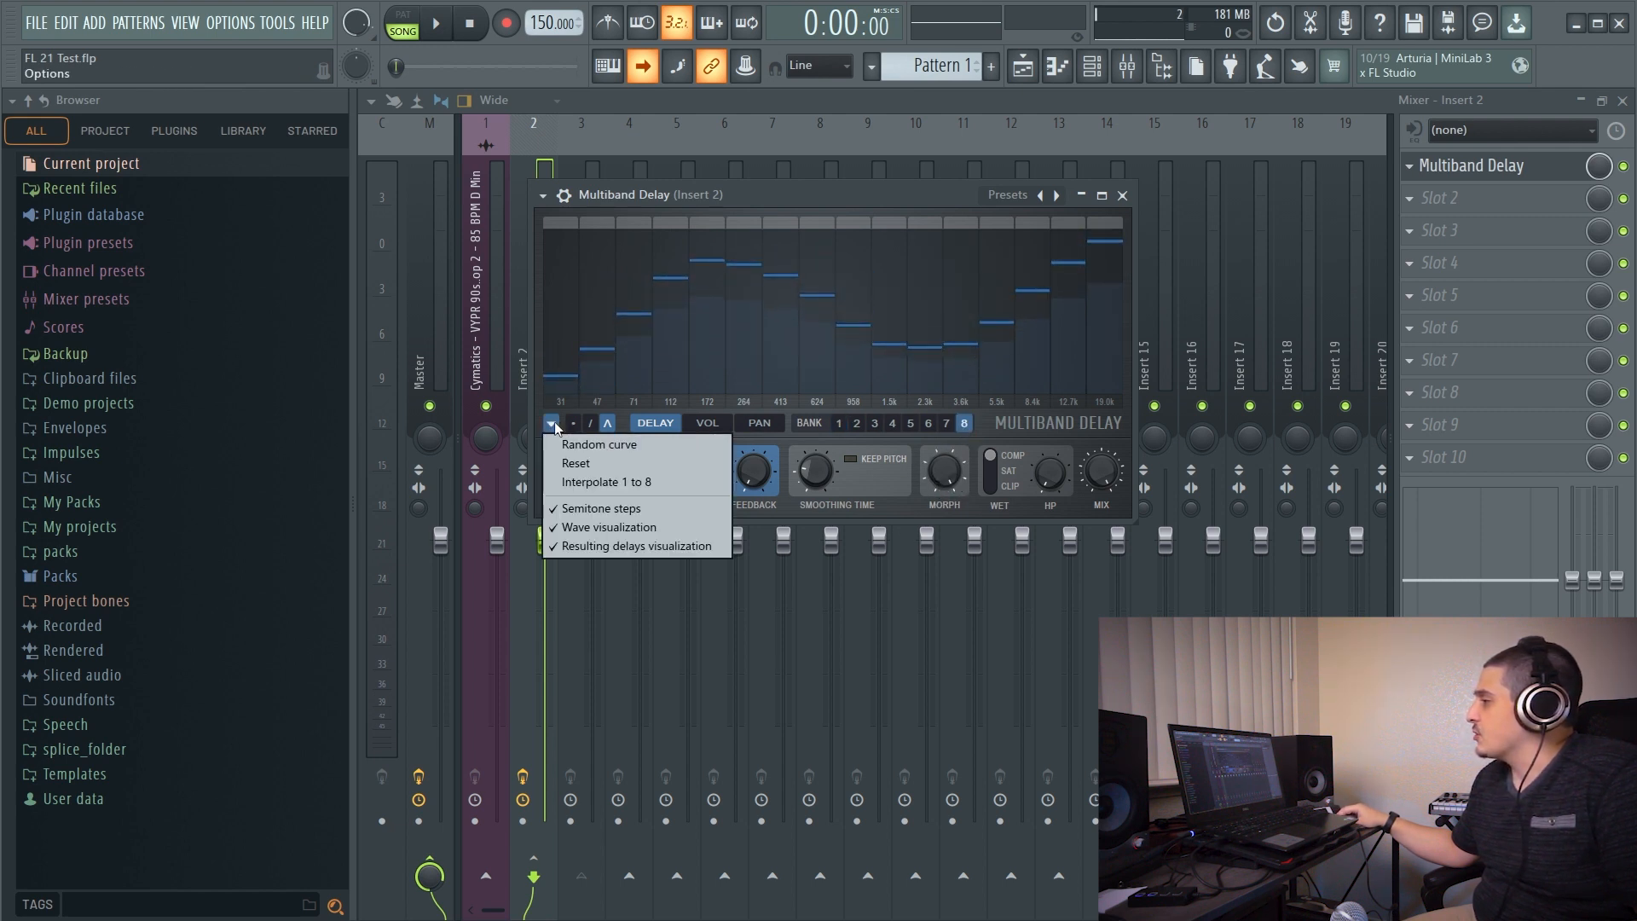
click(586, 480)
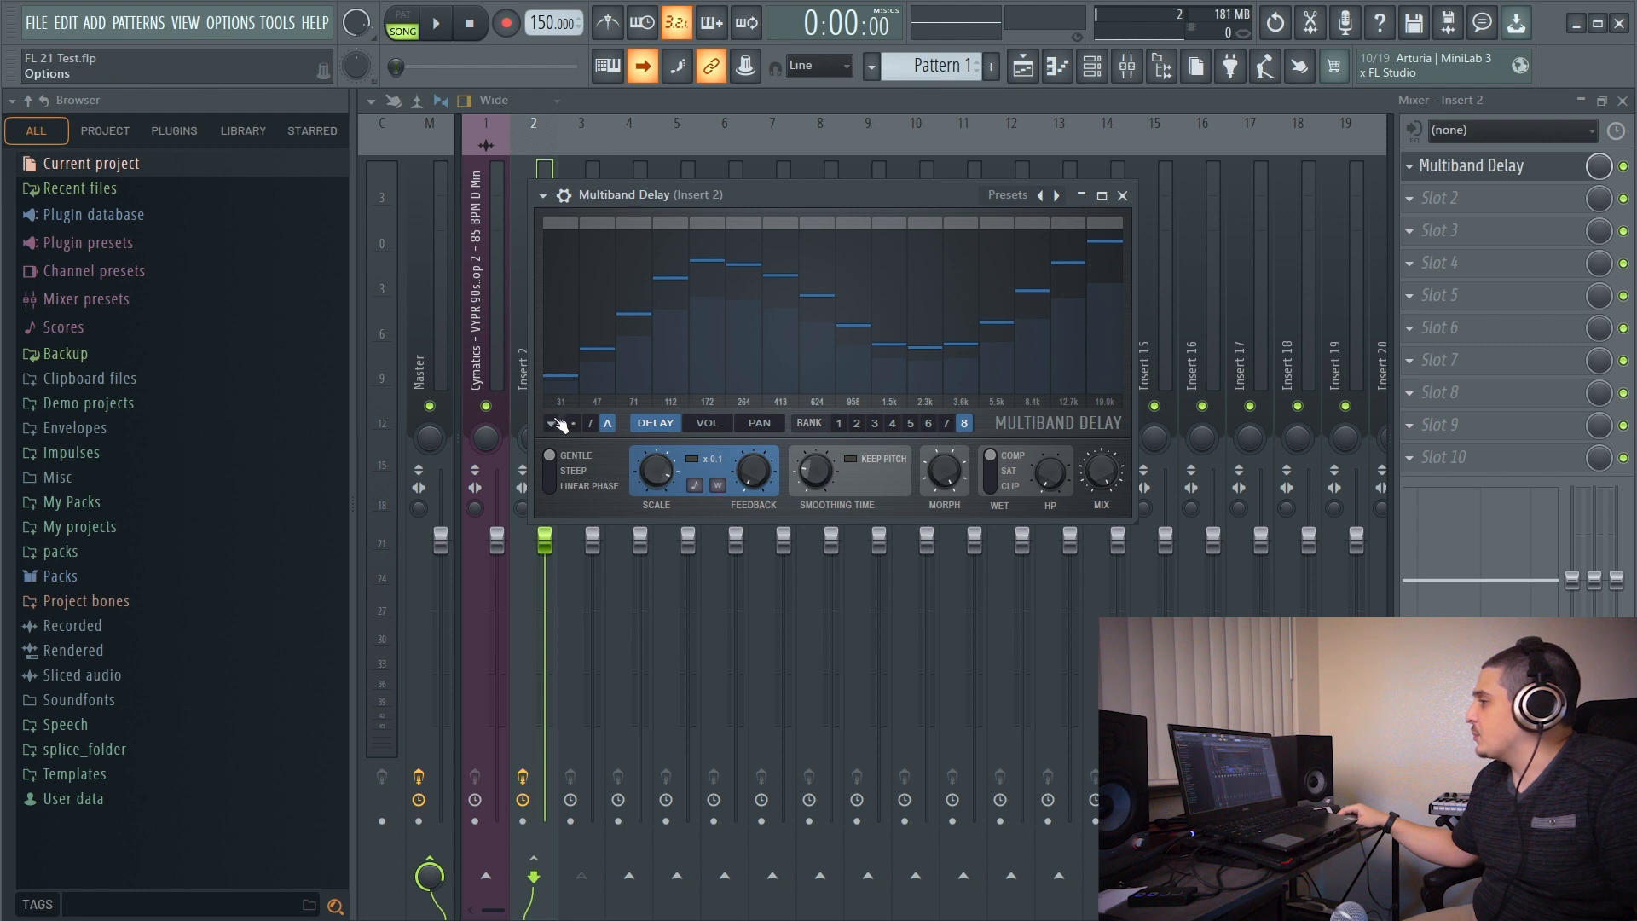
click(858, 424)
click(911, 424)
click(946, 425)
click(965, 425)
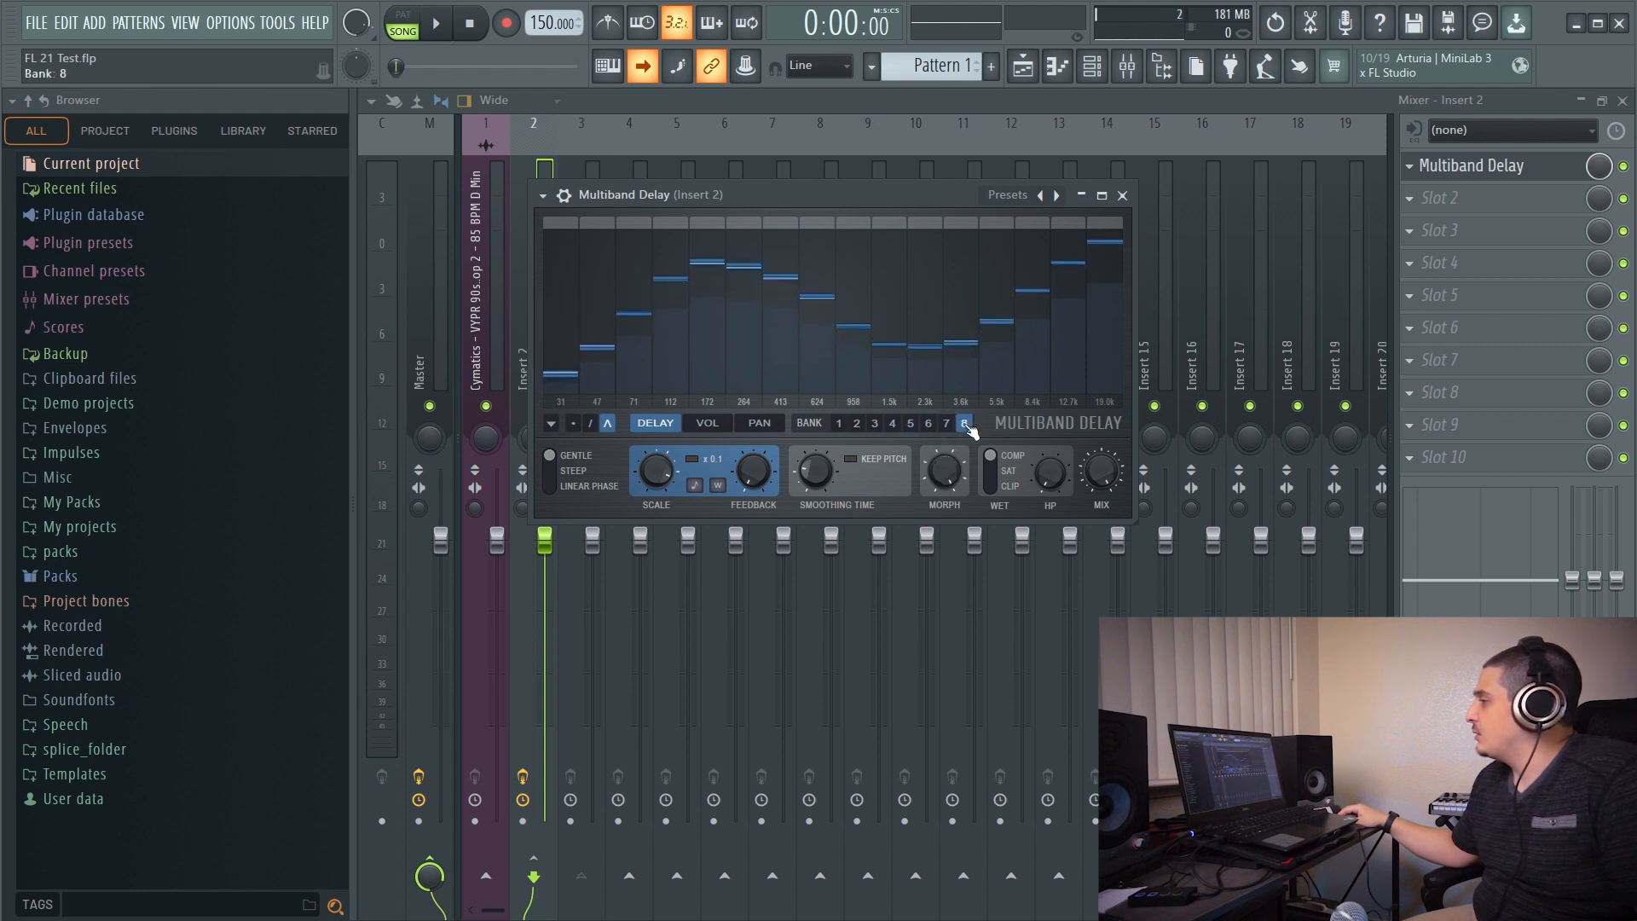
click(947, 425)
click(931, 425)
mouse_move(934, 425)
mouse_down()
mouse_move(839, 425)
mouse_move(965, 425)
mouse_up()
Try the morph control, return to delay bank 1 and select the sloped-line editing mode.
drag(946, 471, 946, 488)
click(839, 424)
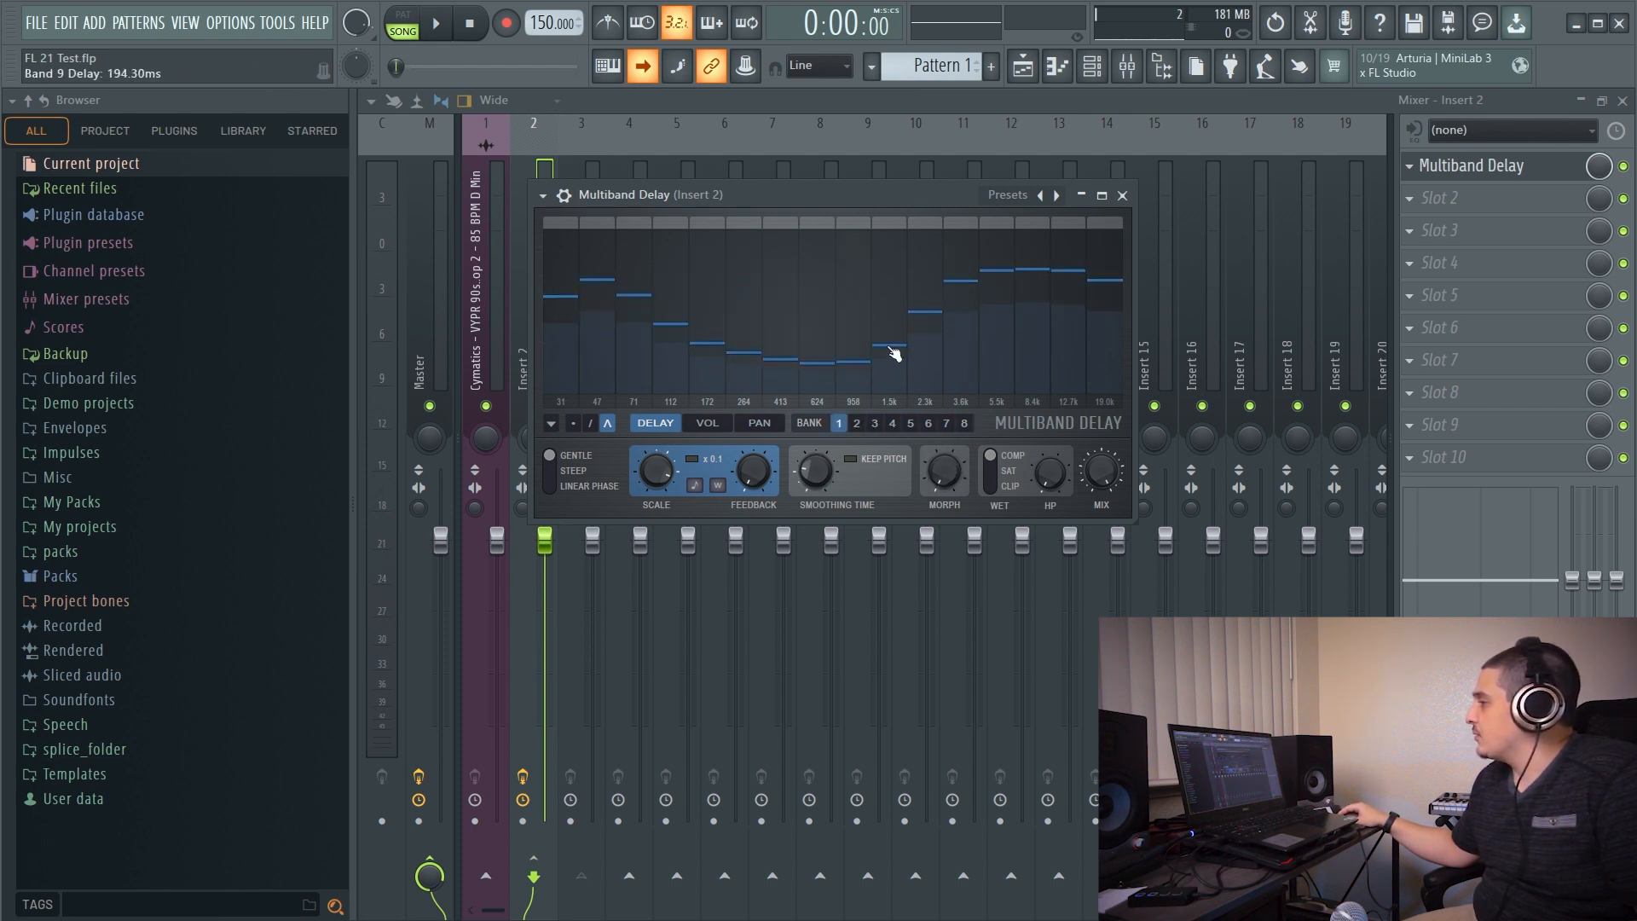
click(590, 424)
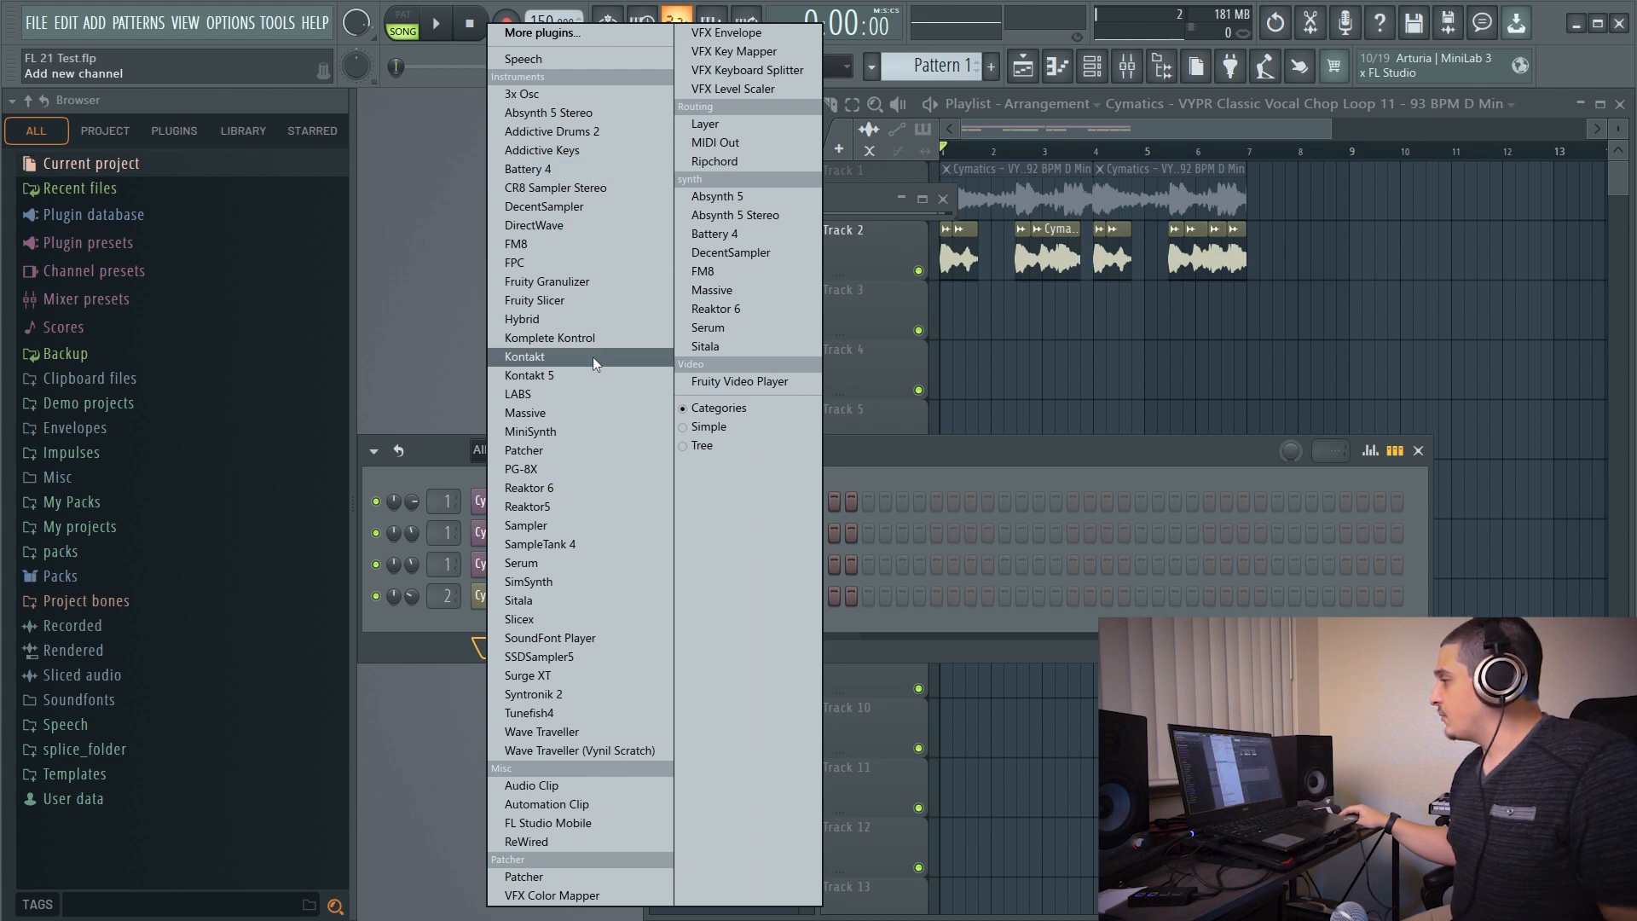
Add a Patcher channel and insert the 3x Osc generator into its map.
click(561, 449)
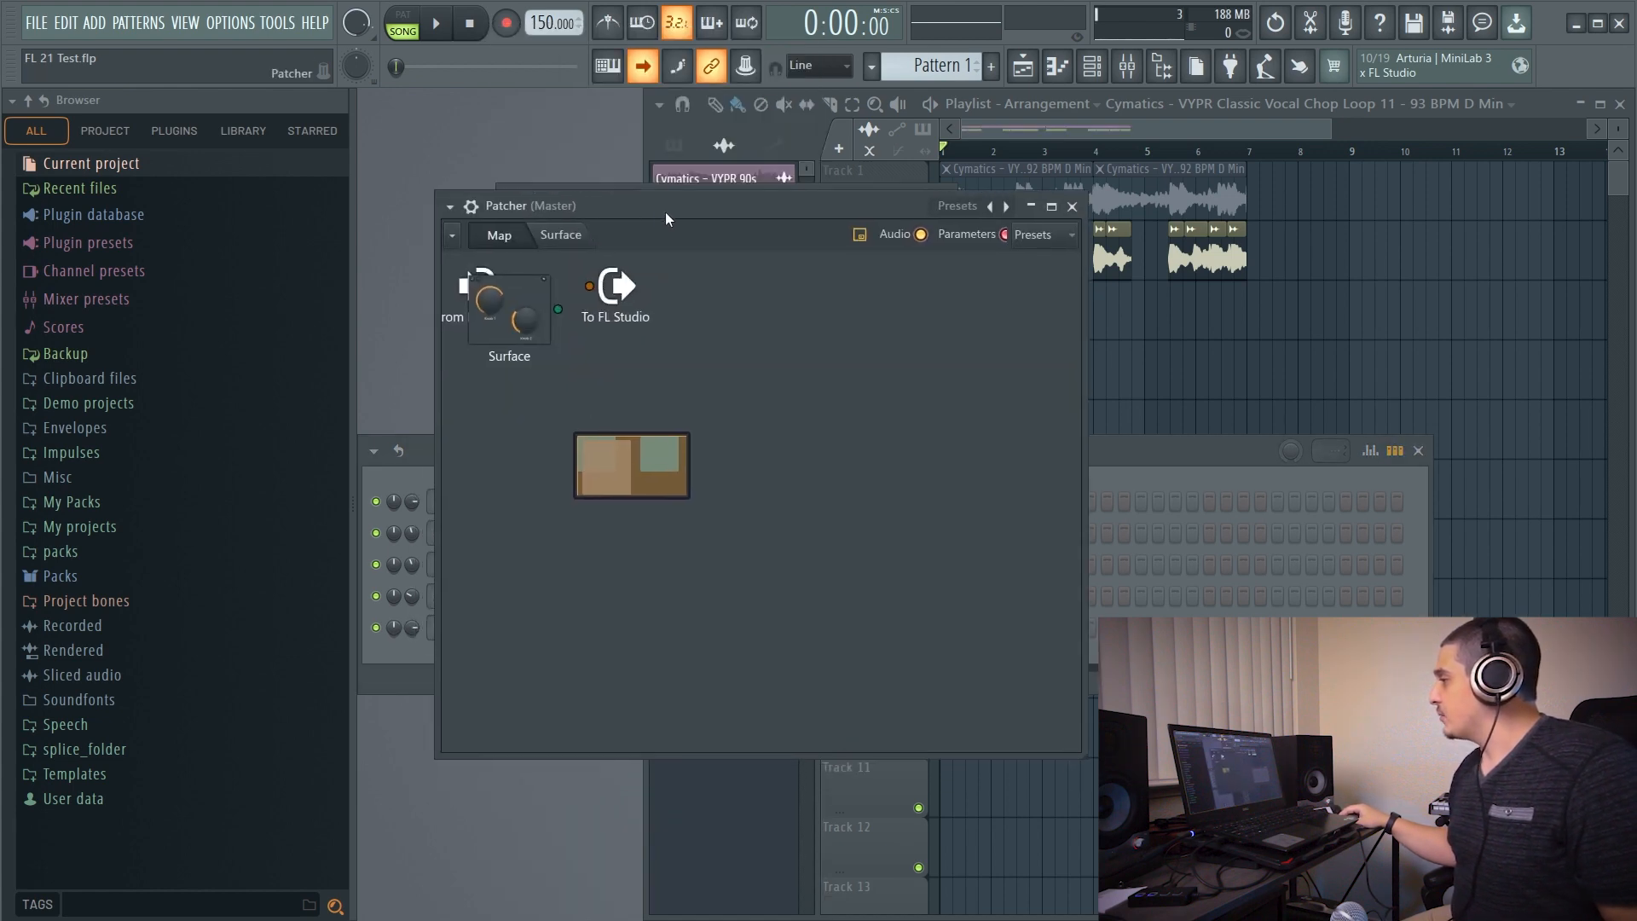
click(452, 234)
mouse_move(515, 281)
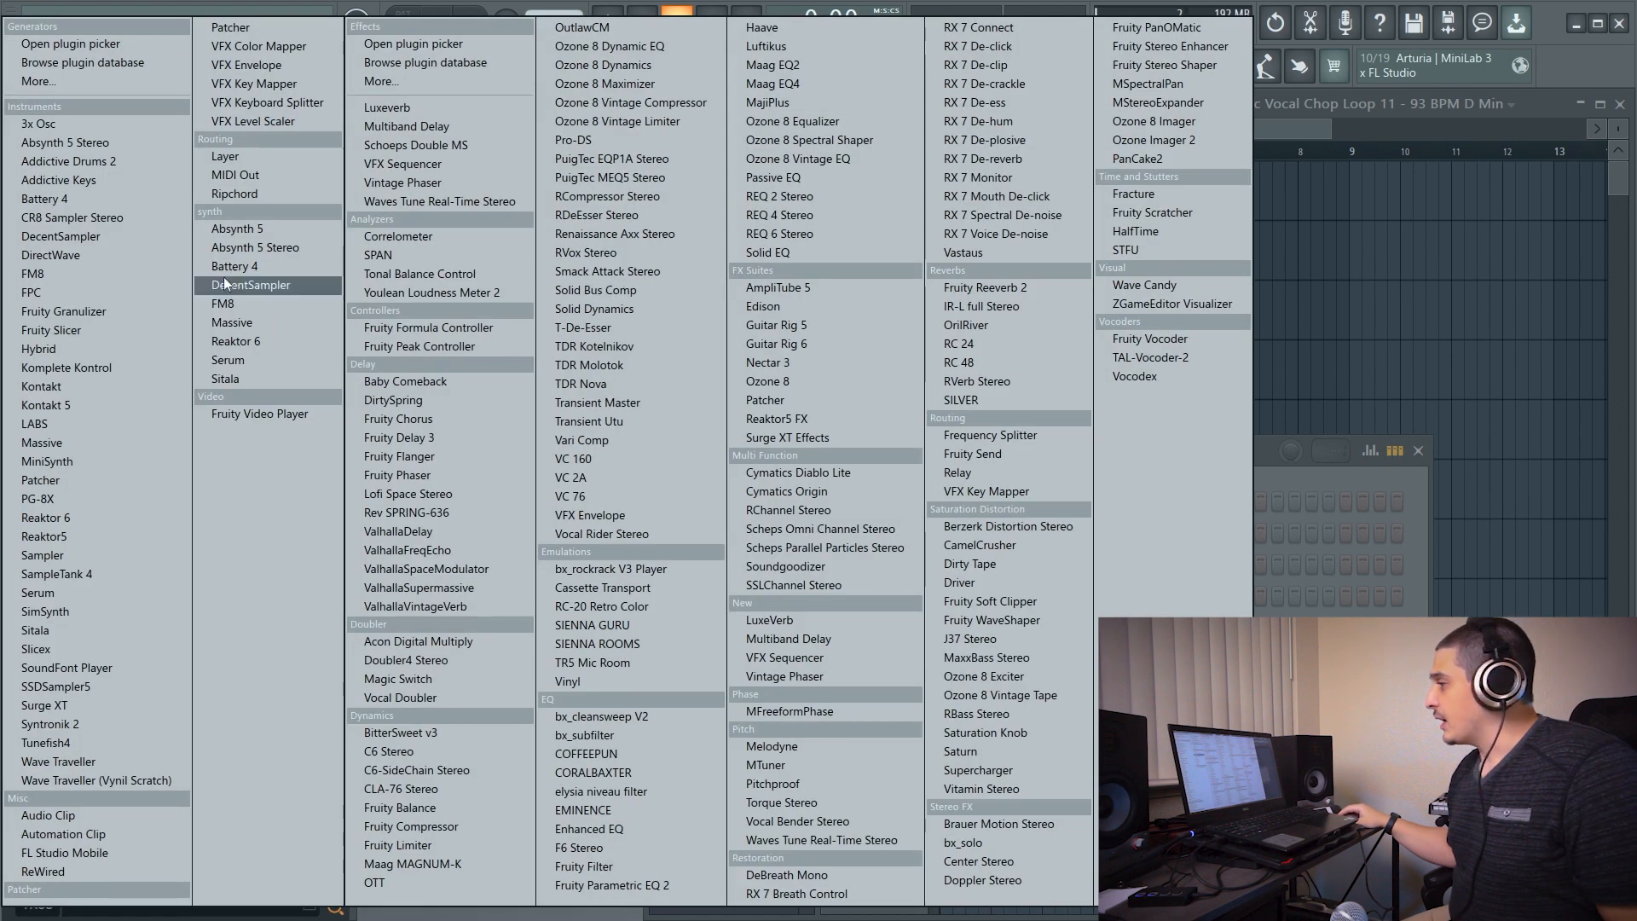
click(93, 122)
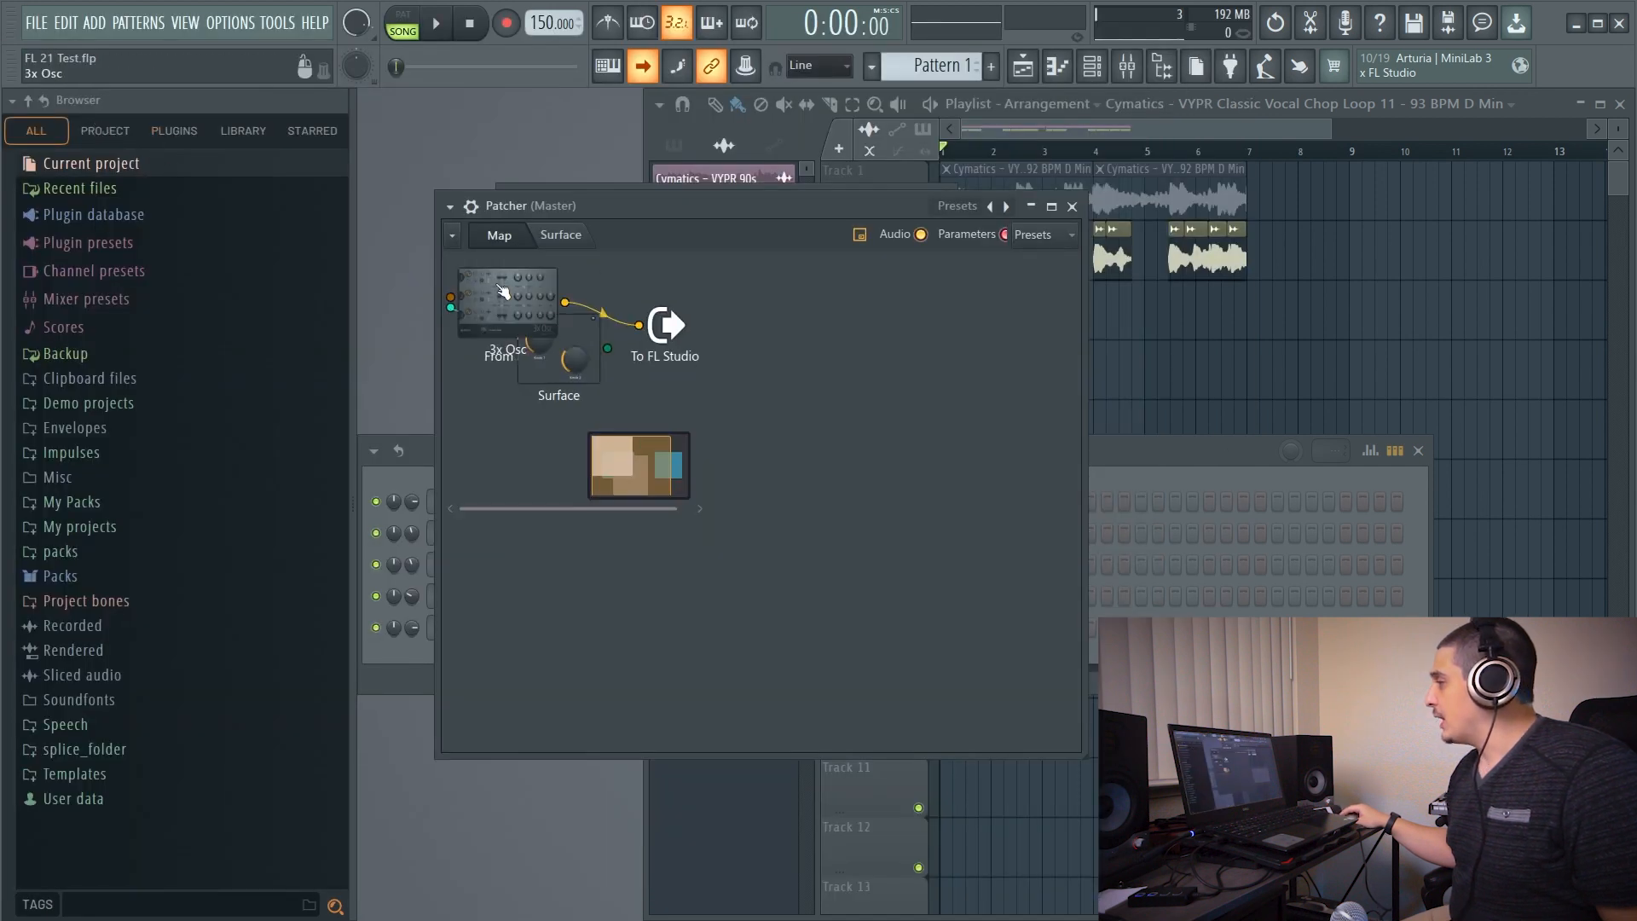
Rearrange the From FL Studio, 3x Osc and To FL Studio modules in the Patcher map.
drag(631, 302, 596, 376)
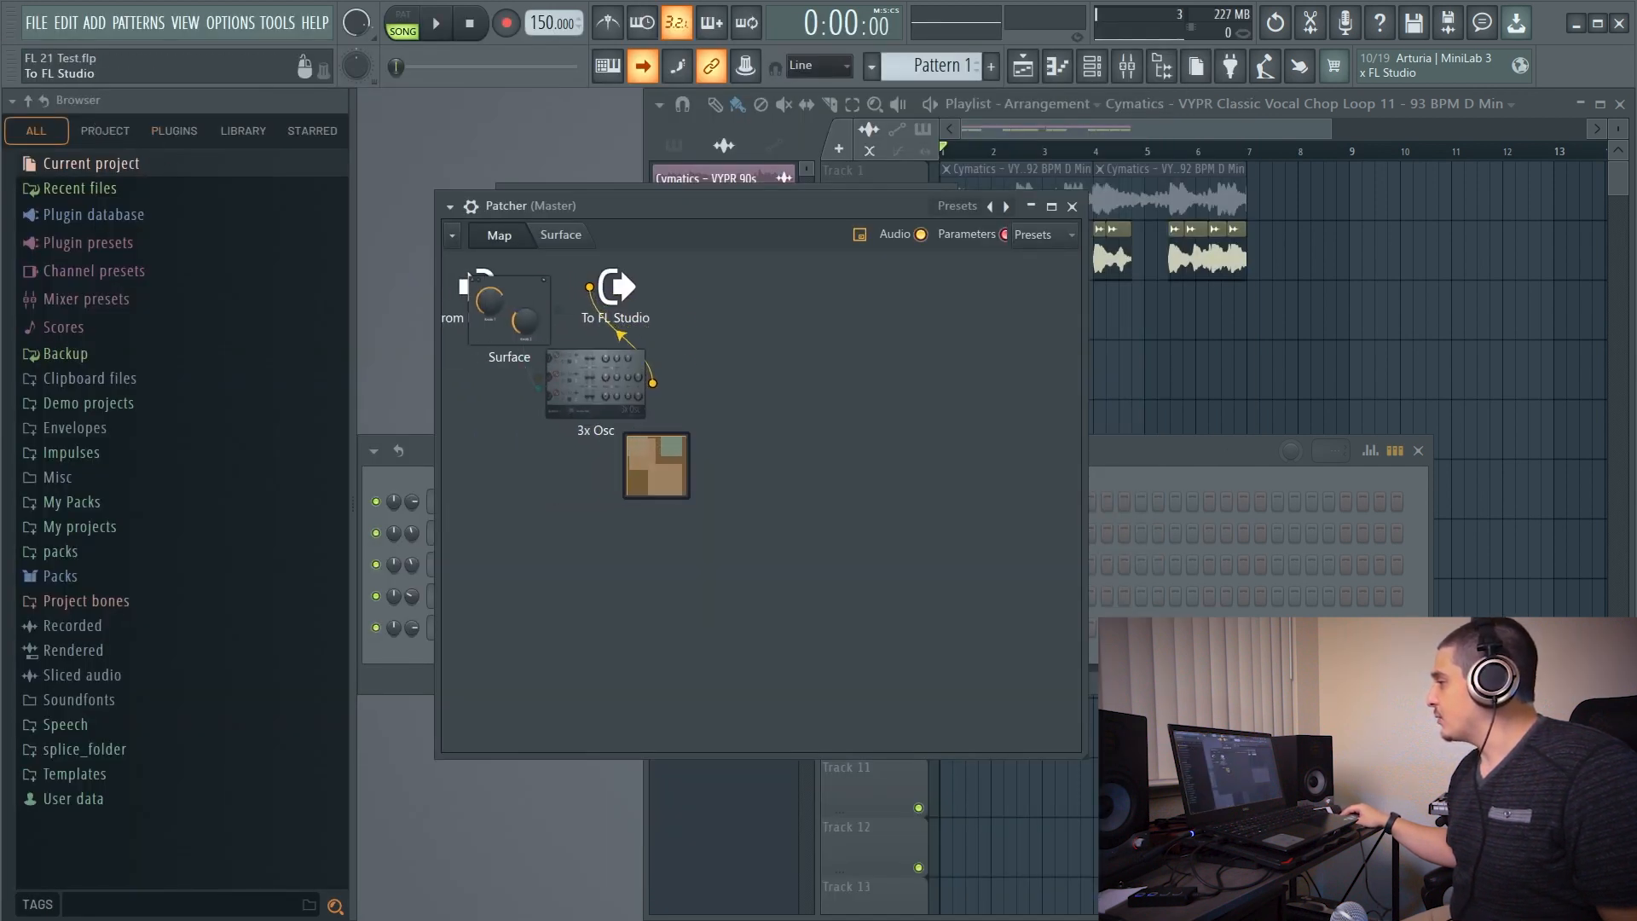
drag(614, 285, 649, 366)
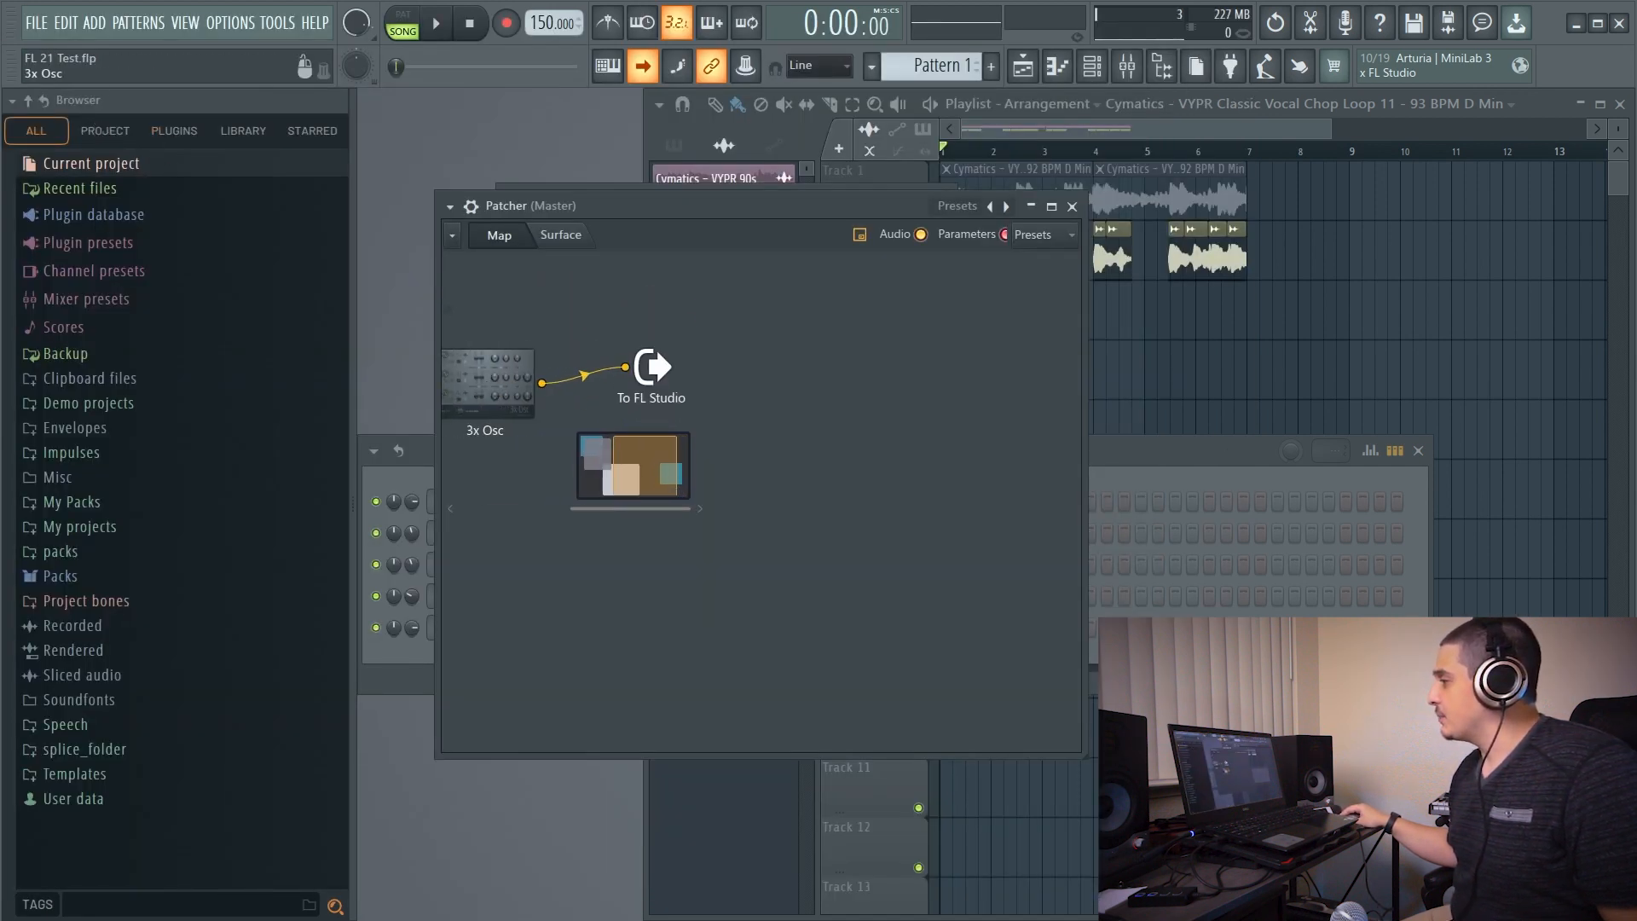
drag(503, 384, 655, 362)
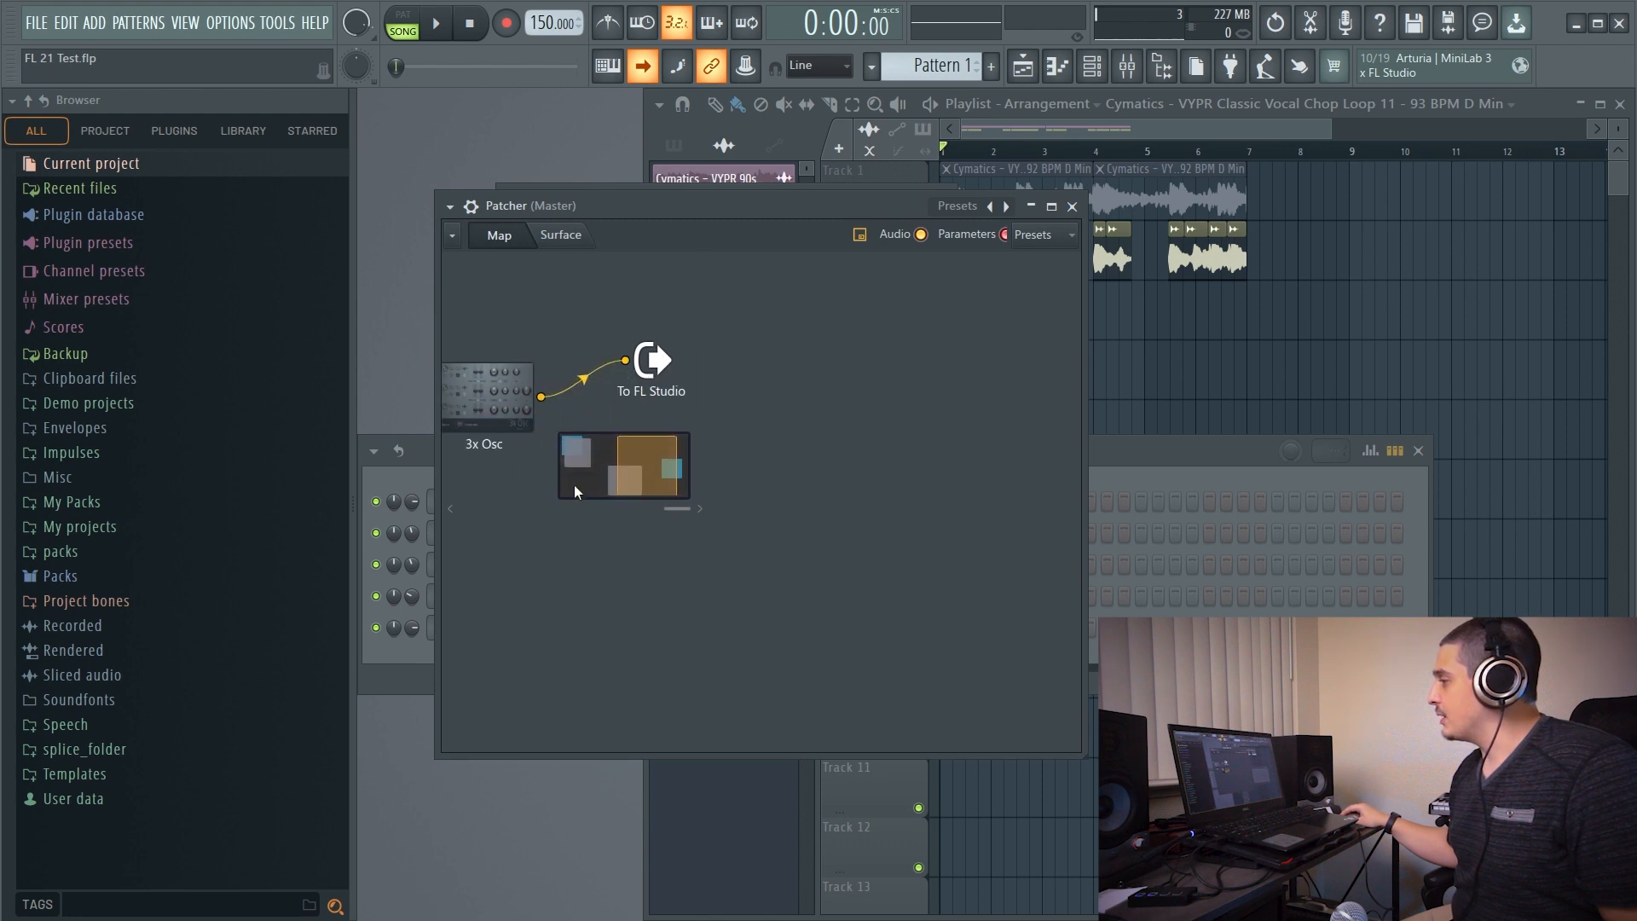
drag(617, 474, 683, 505)
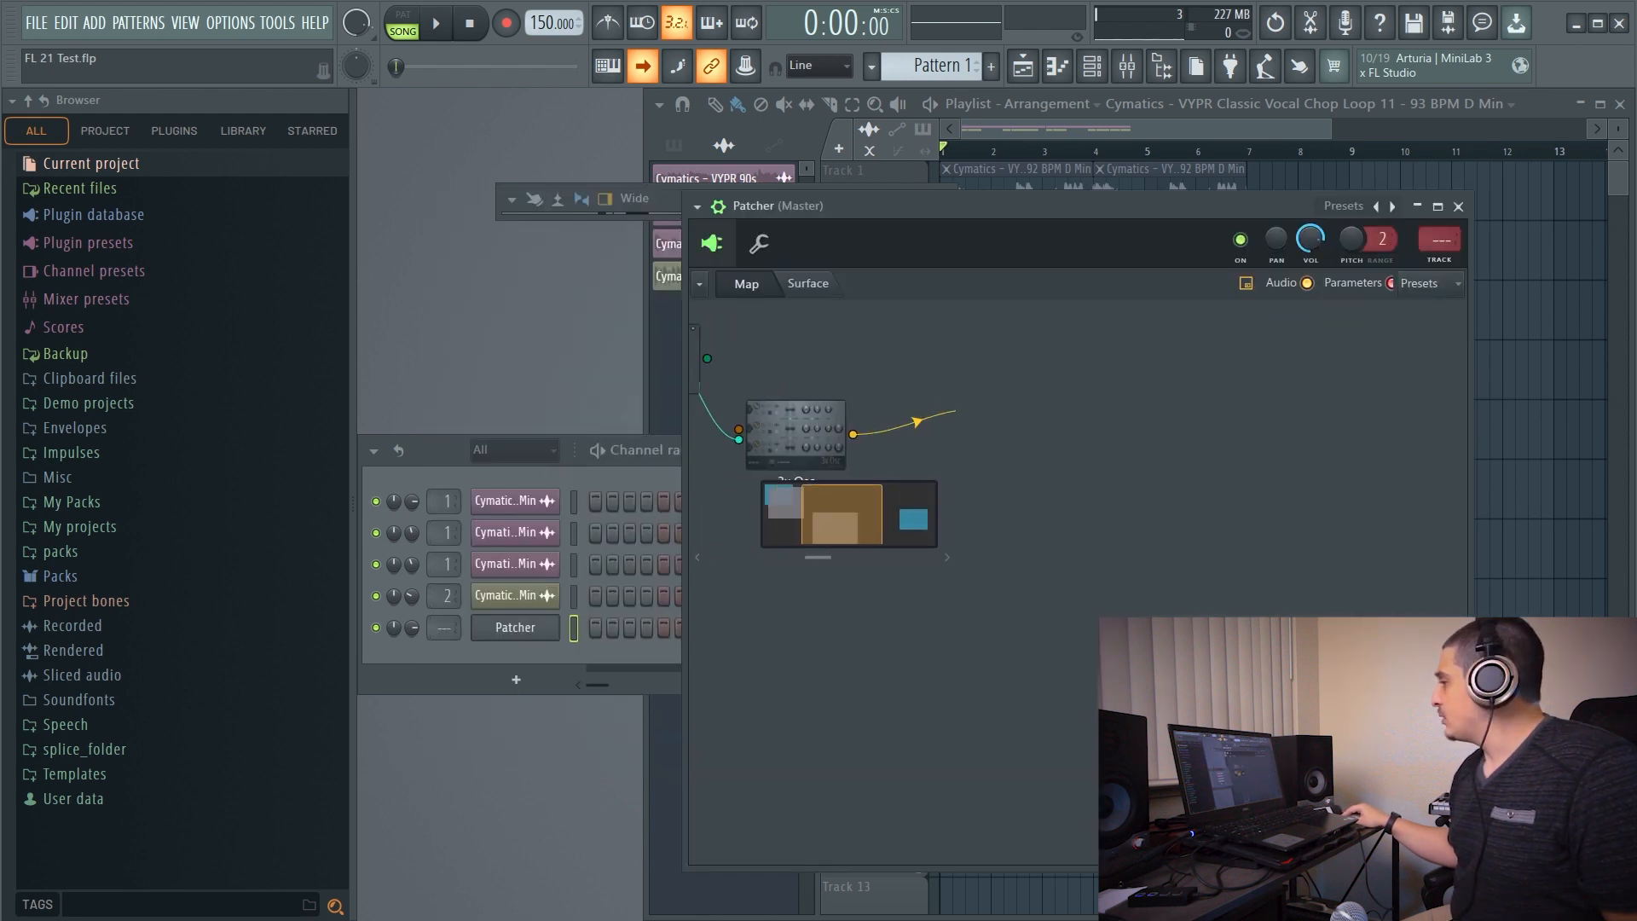
drag(742, 357, 761, 400)
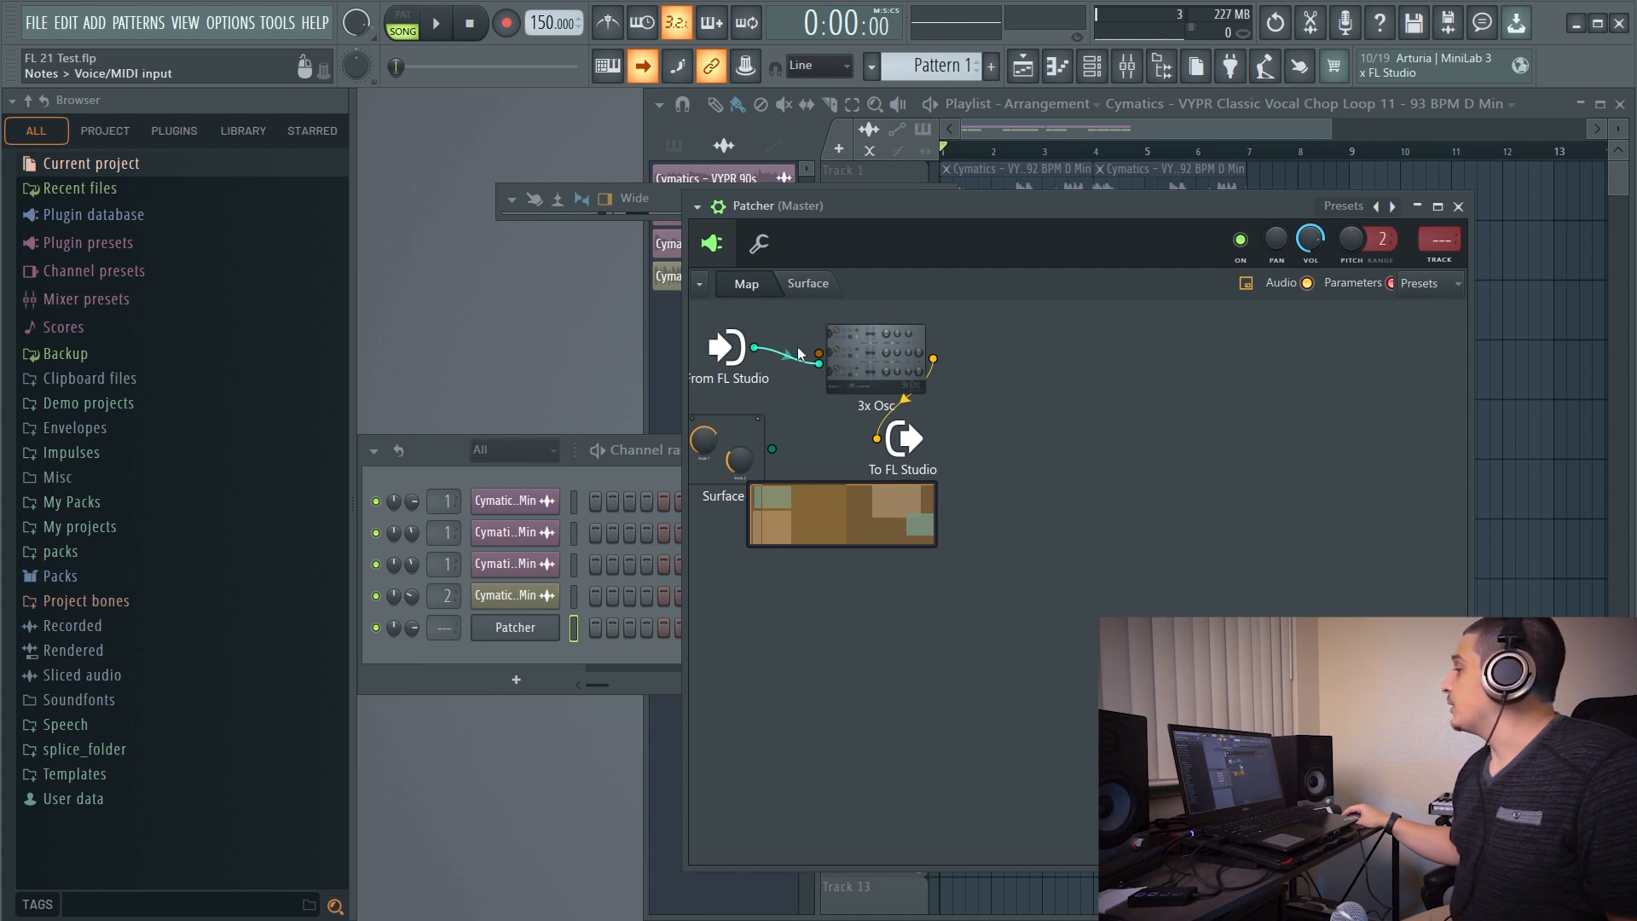
drag(851, 362, 897, 356)
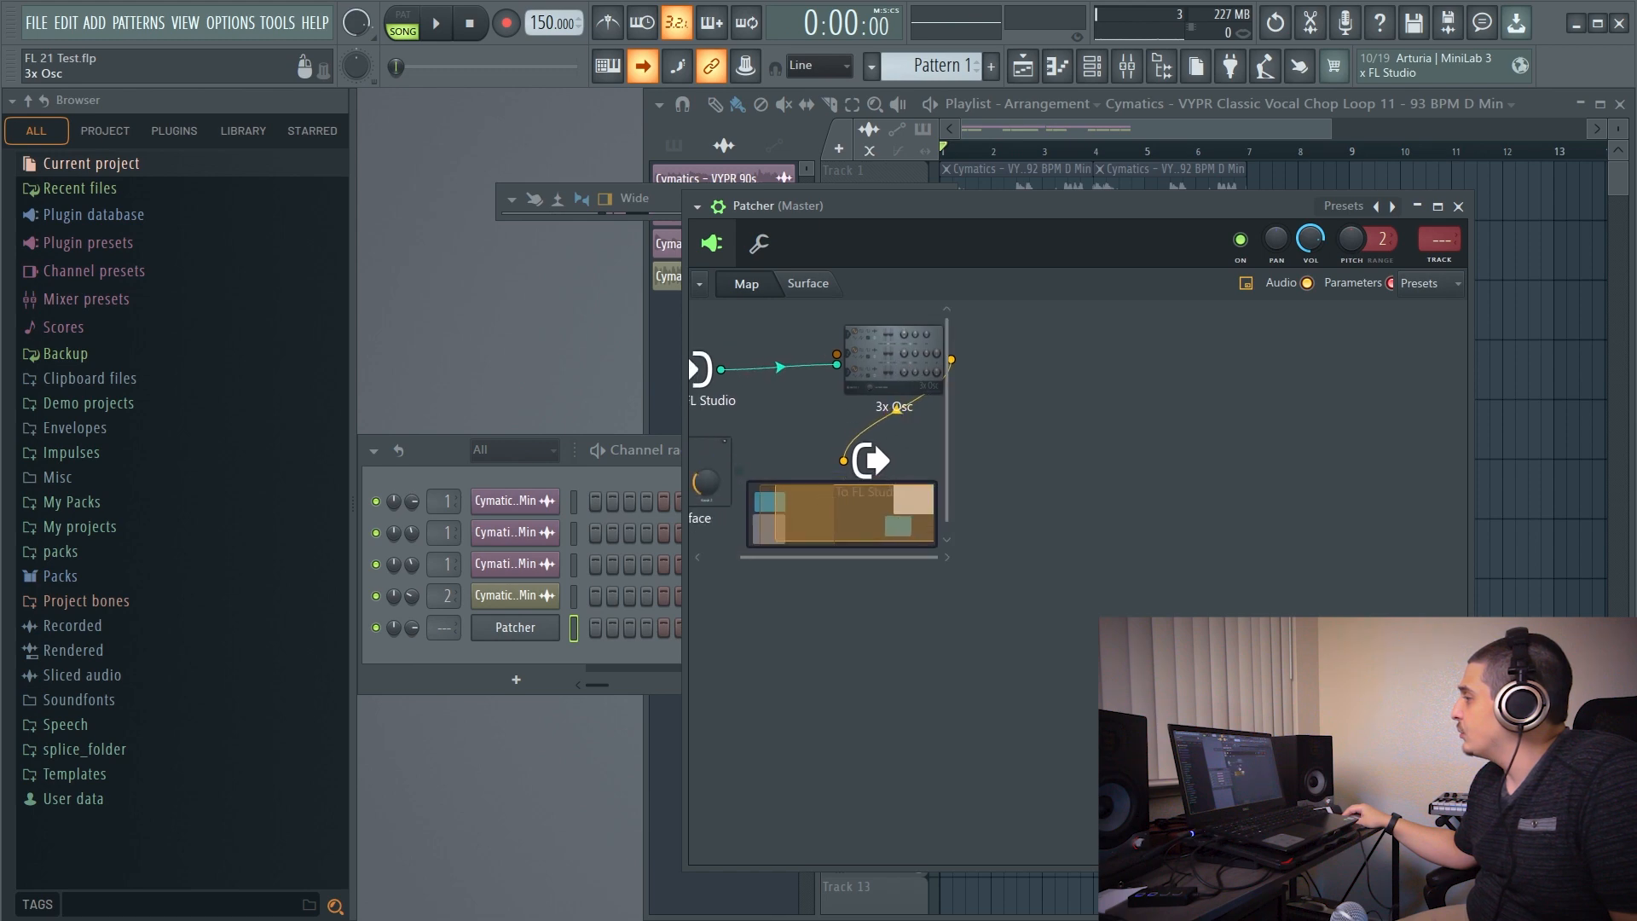
Insert VFX Sequencer into the Patcher map and wire it between From FL Studio and the 3x Osc generator.
click(731, 253)
click(453, 166)
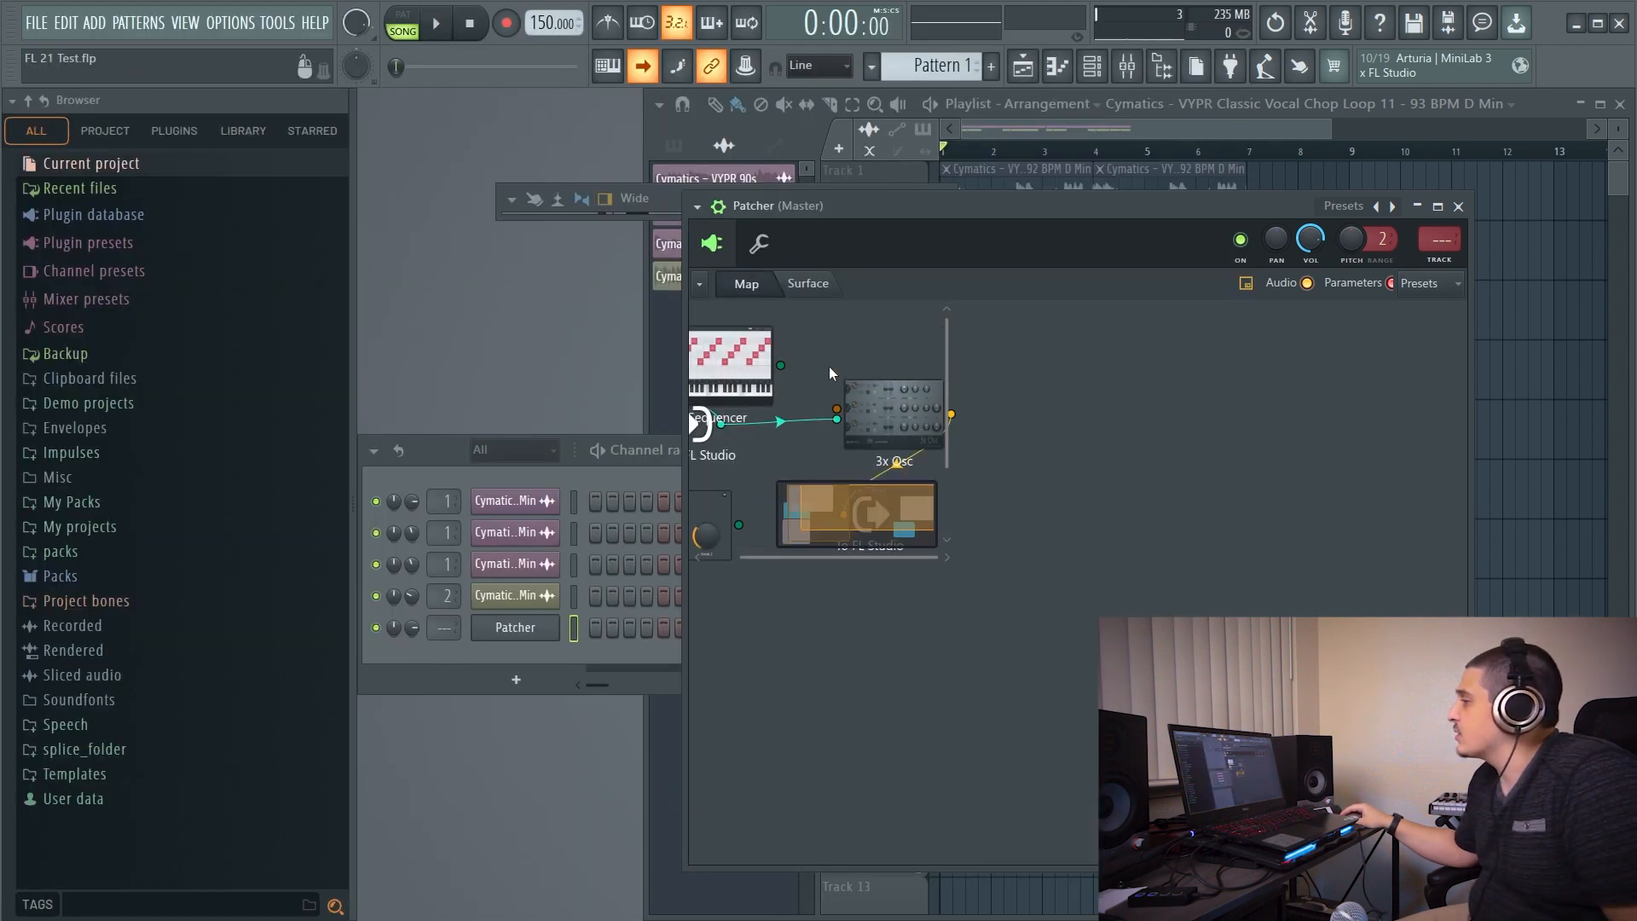
drag(740, 372, 870, 465)
click(847, 466)
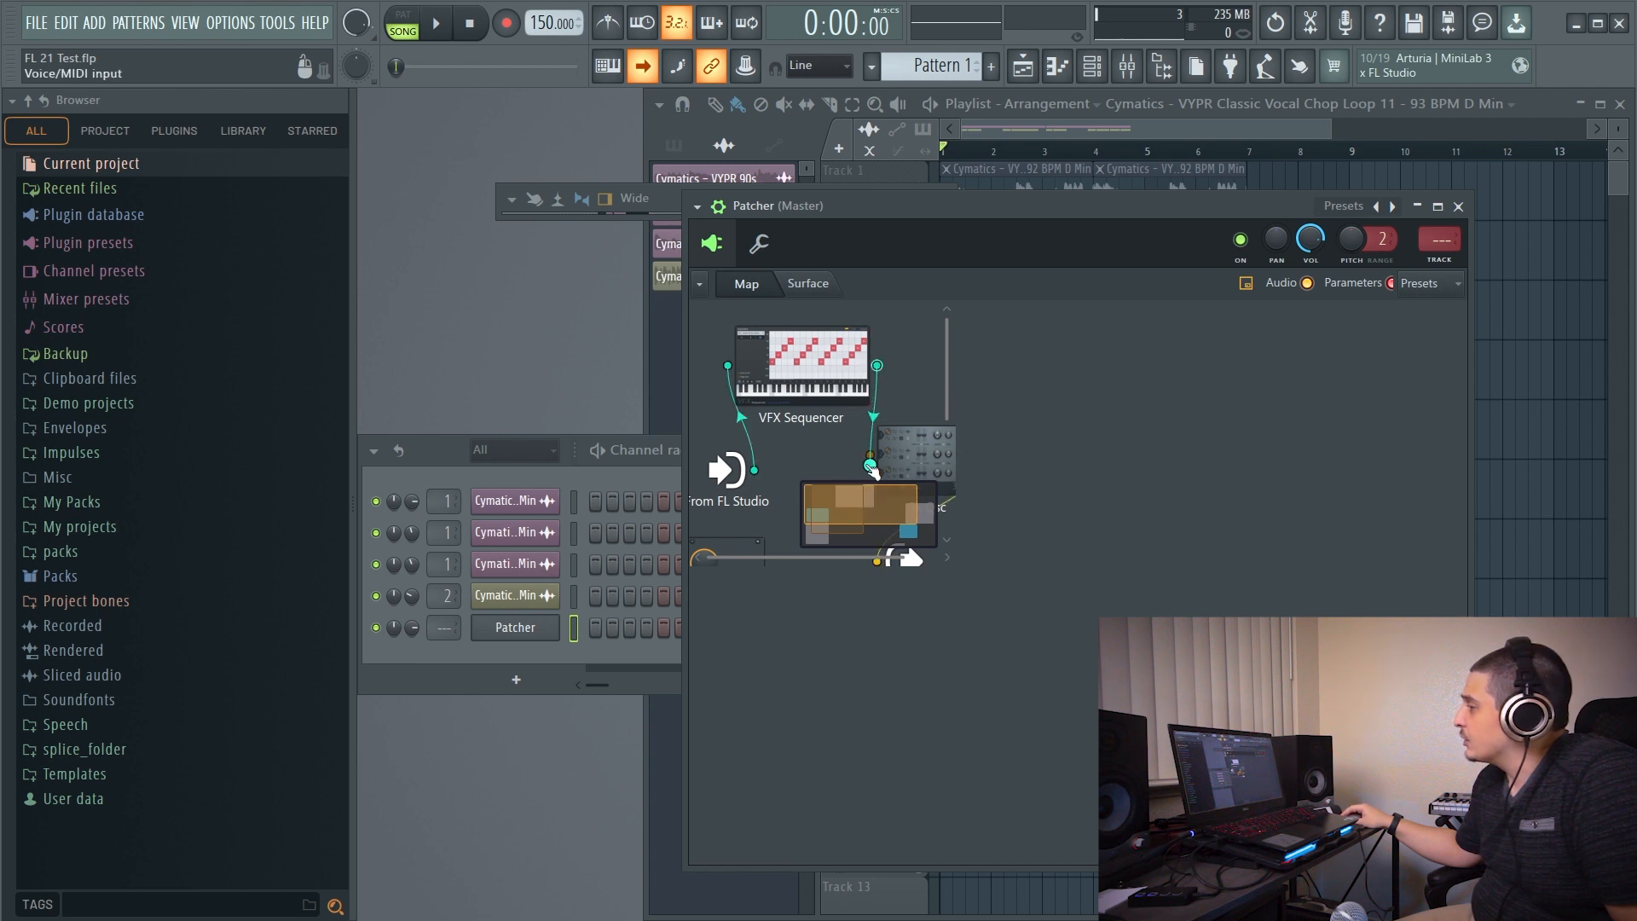
Open the VFX Sequencer module, enable typing keyboard to piano input and try playing a note.
double_click(813, 385)
drag(736, 244, 979, 274)
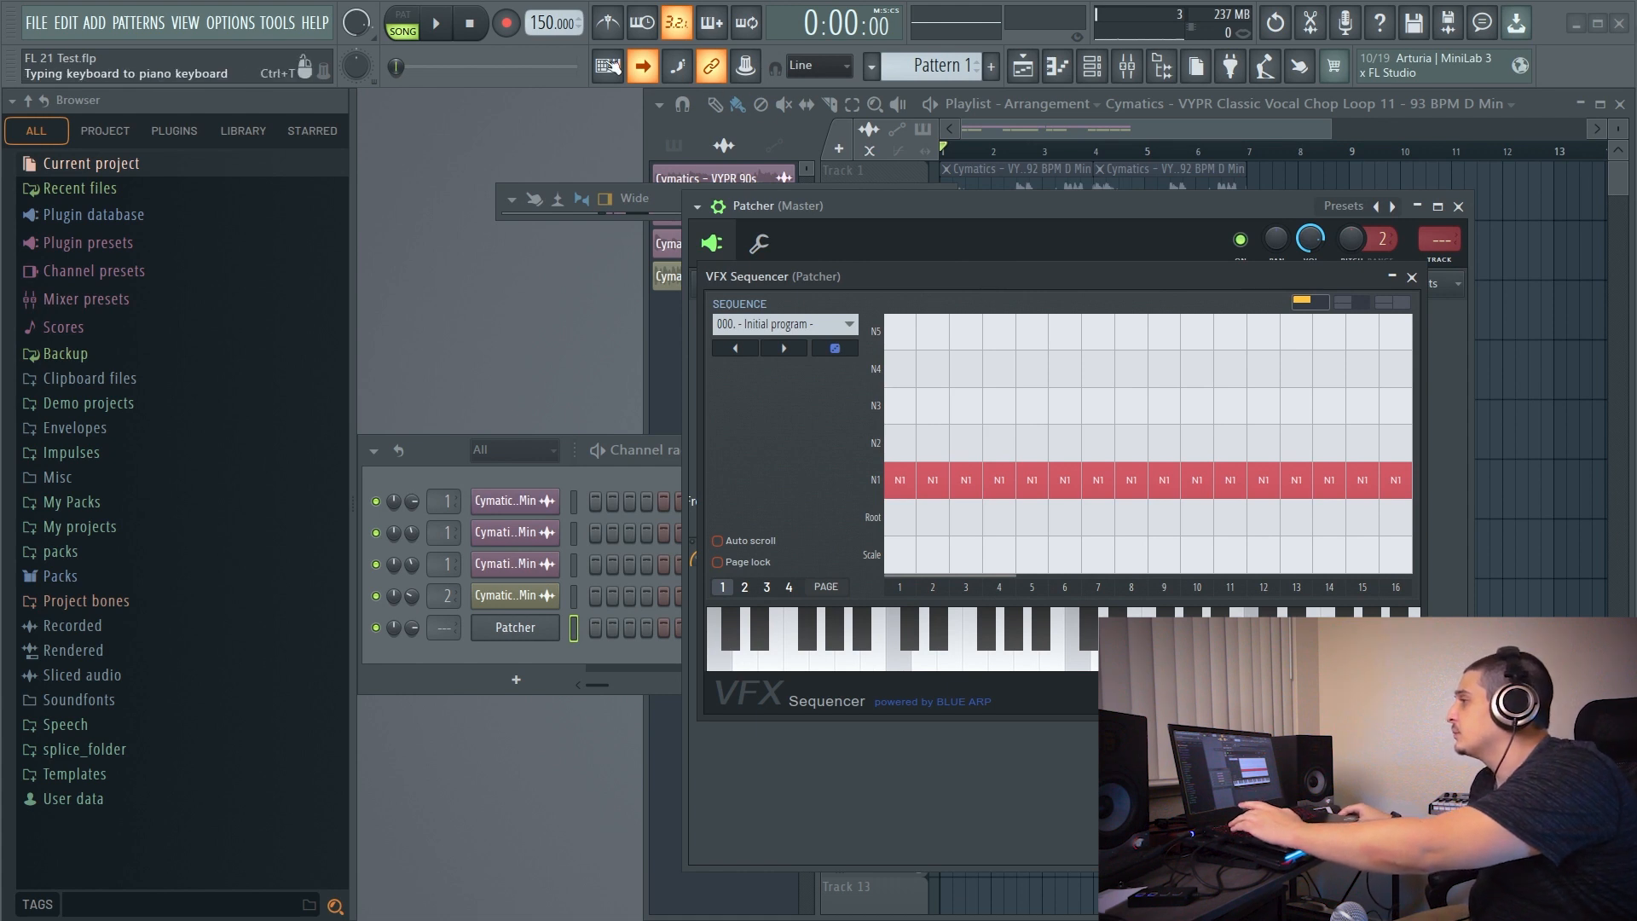
click(608, 66)
key(z)
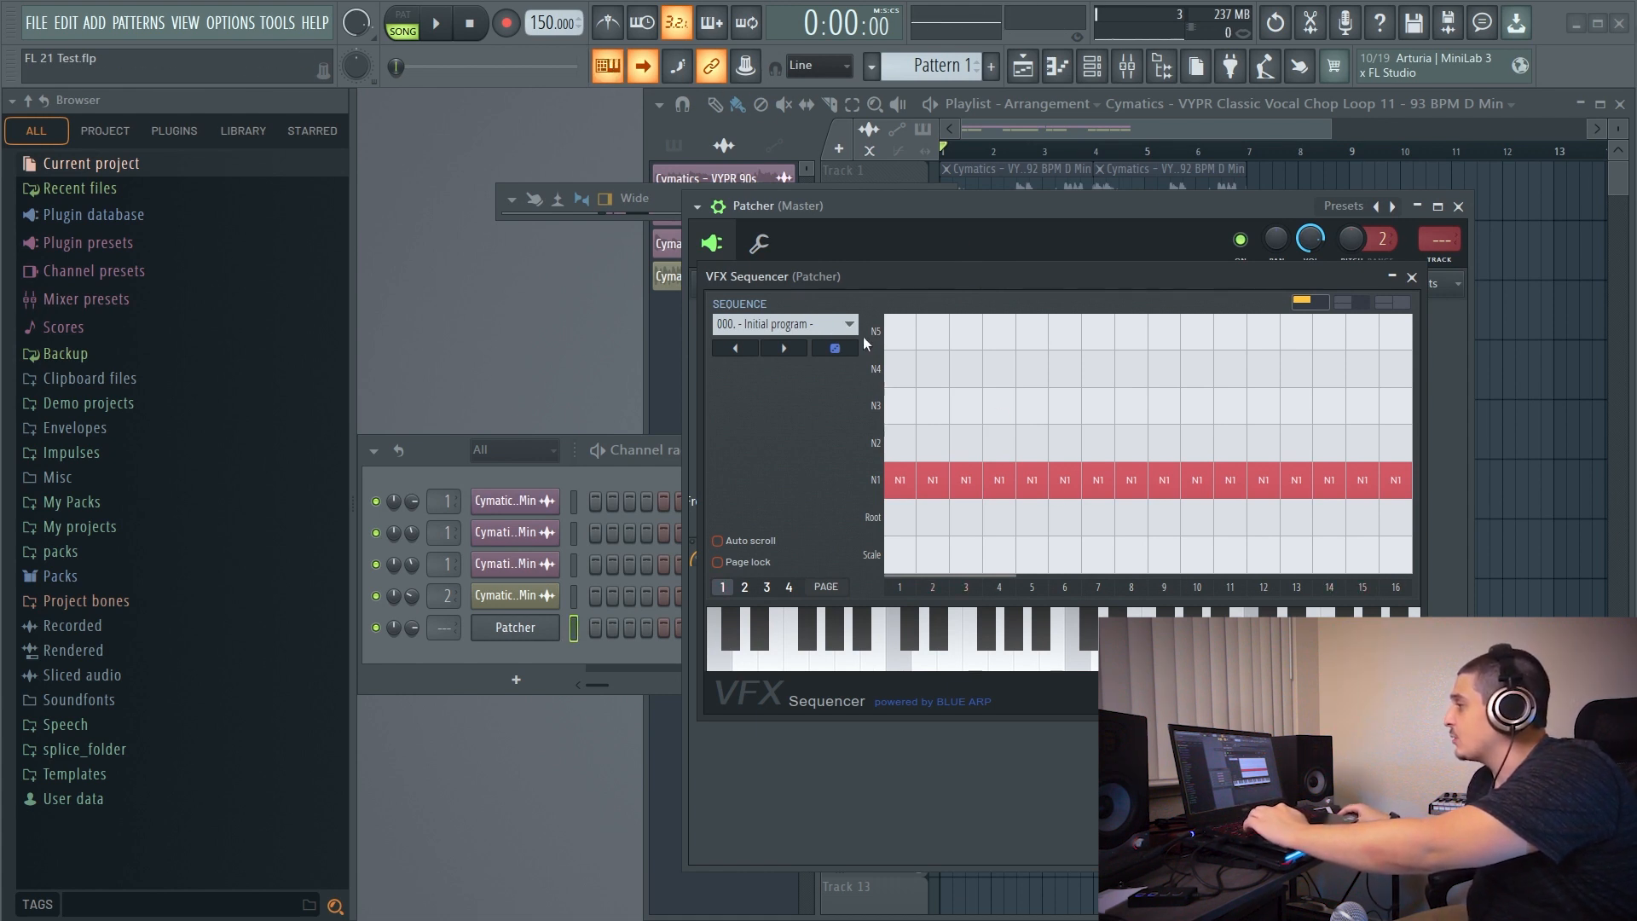
Reposition the VFX Sequencer window and expand its display through the Advanced mode to the full parameter view.
drag(1001, 276, 853, 218)
click(1209, 248)
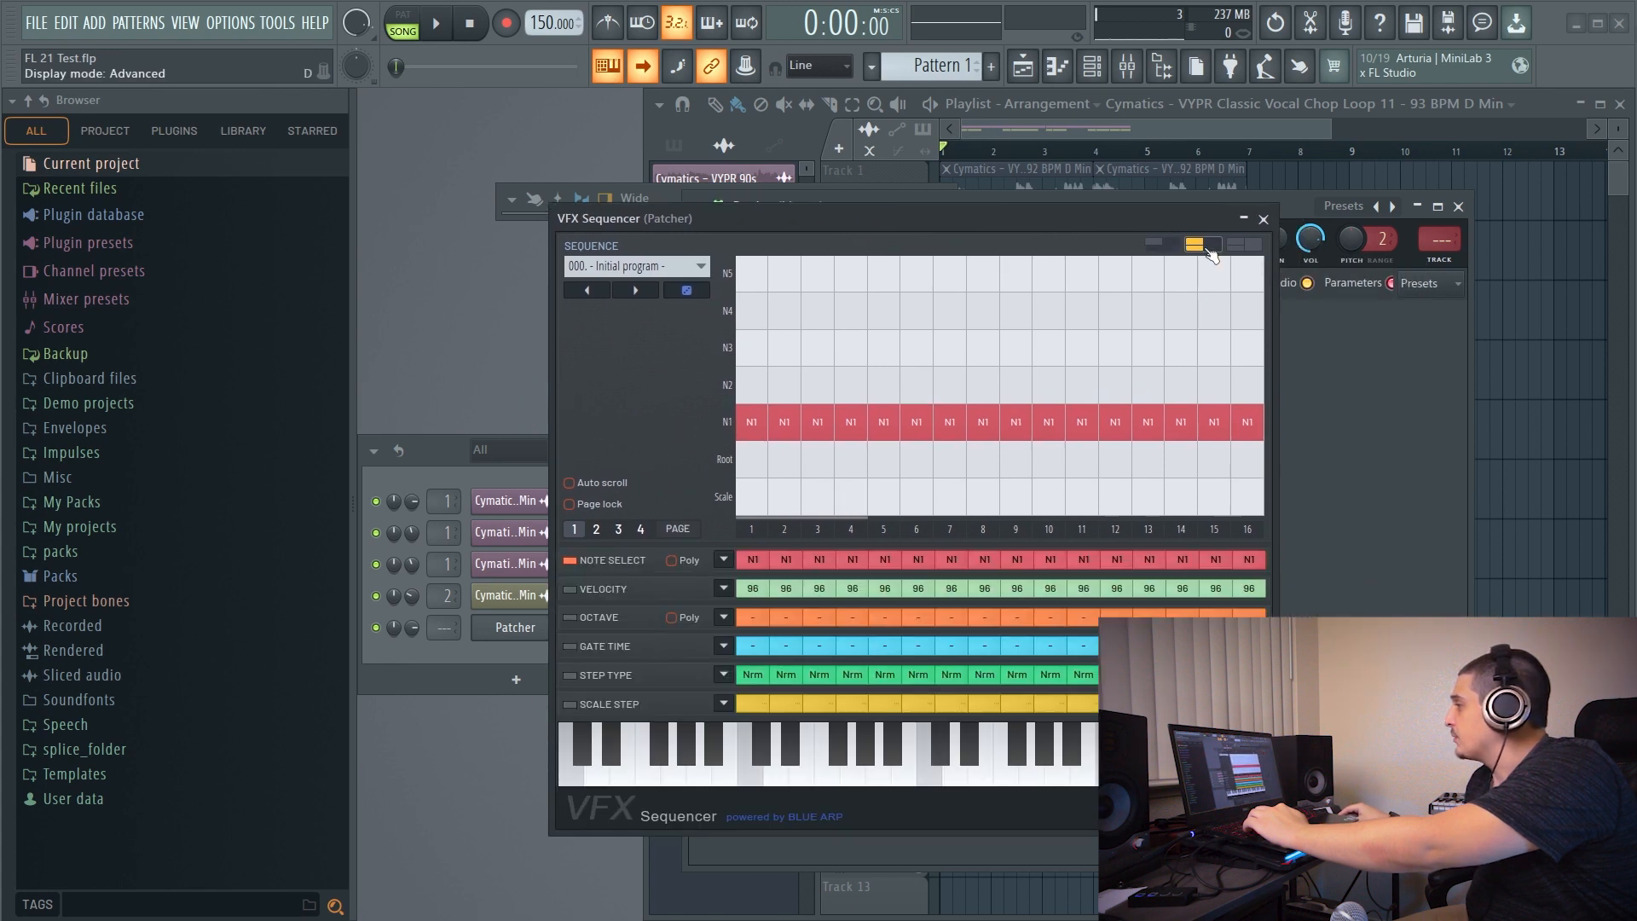
click(1243, 245)
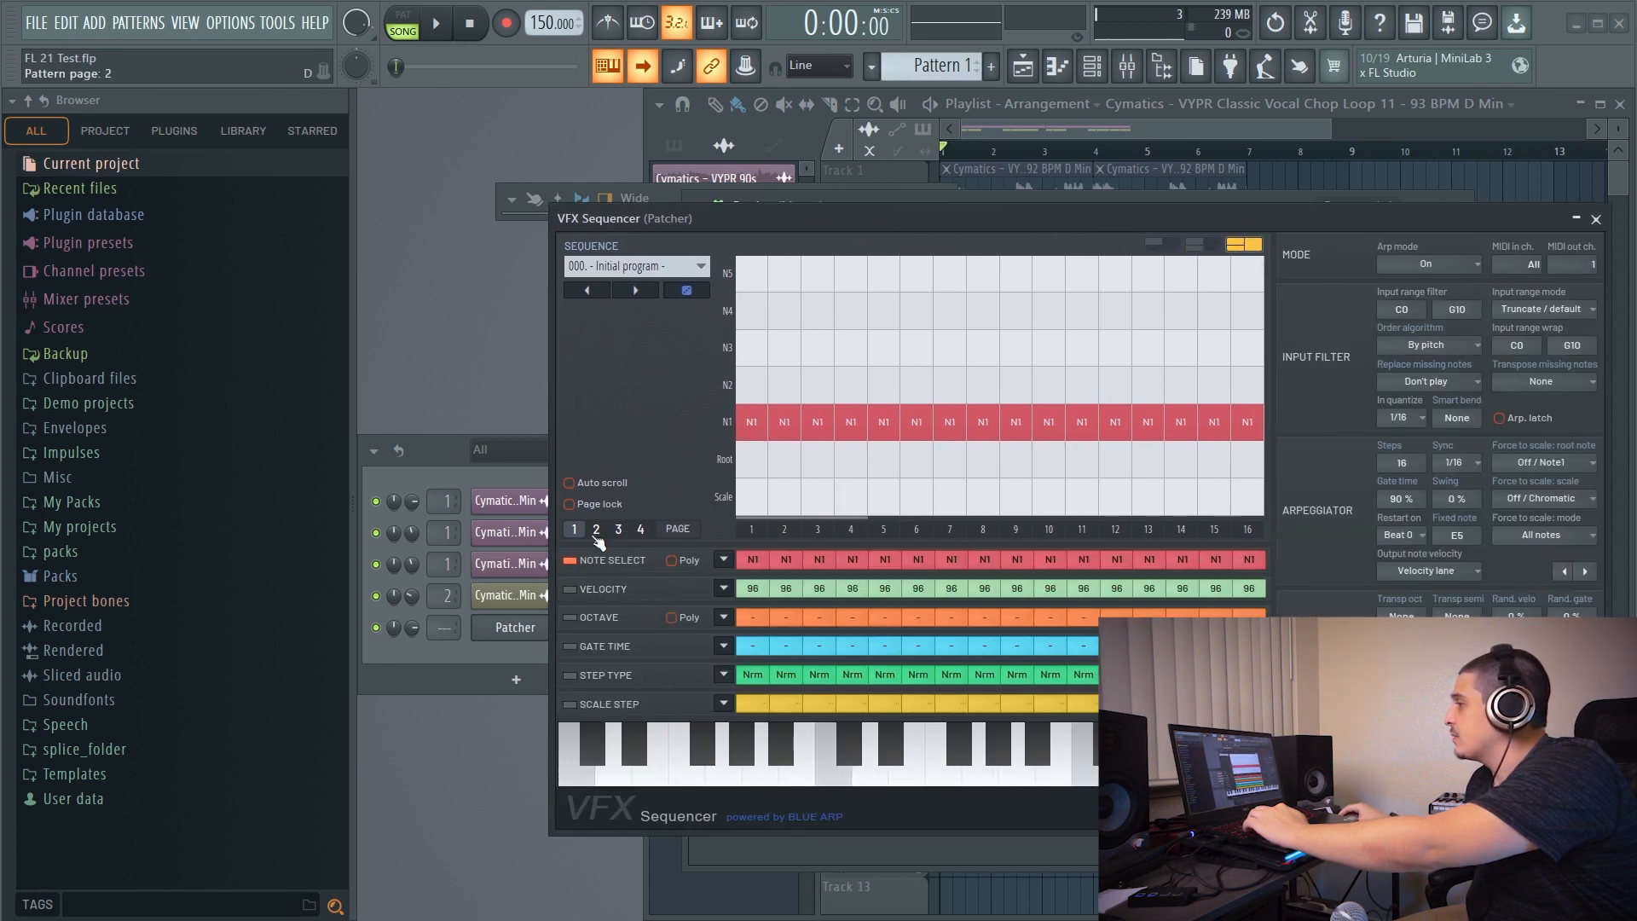
Load several random sequences in VFX Sequencer and audition them with a held note.
click(698, 291)
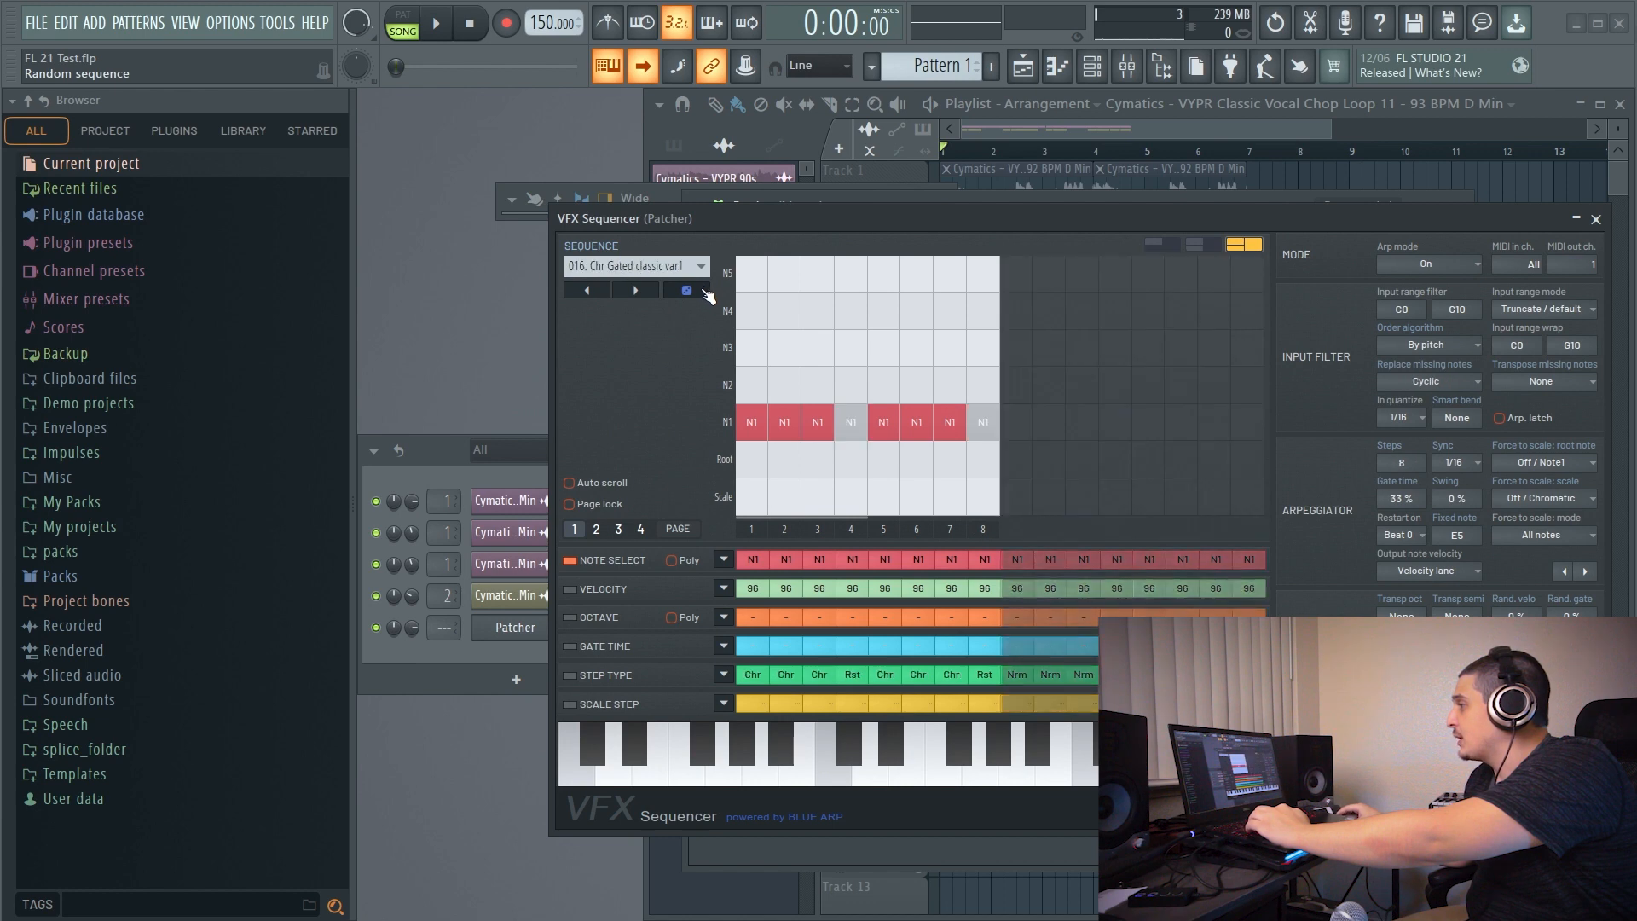
click(698, 291)
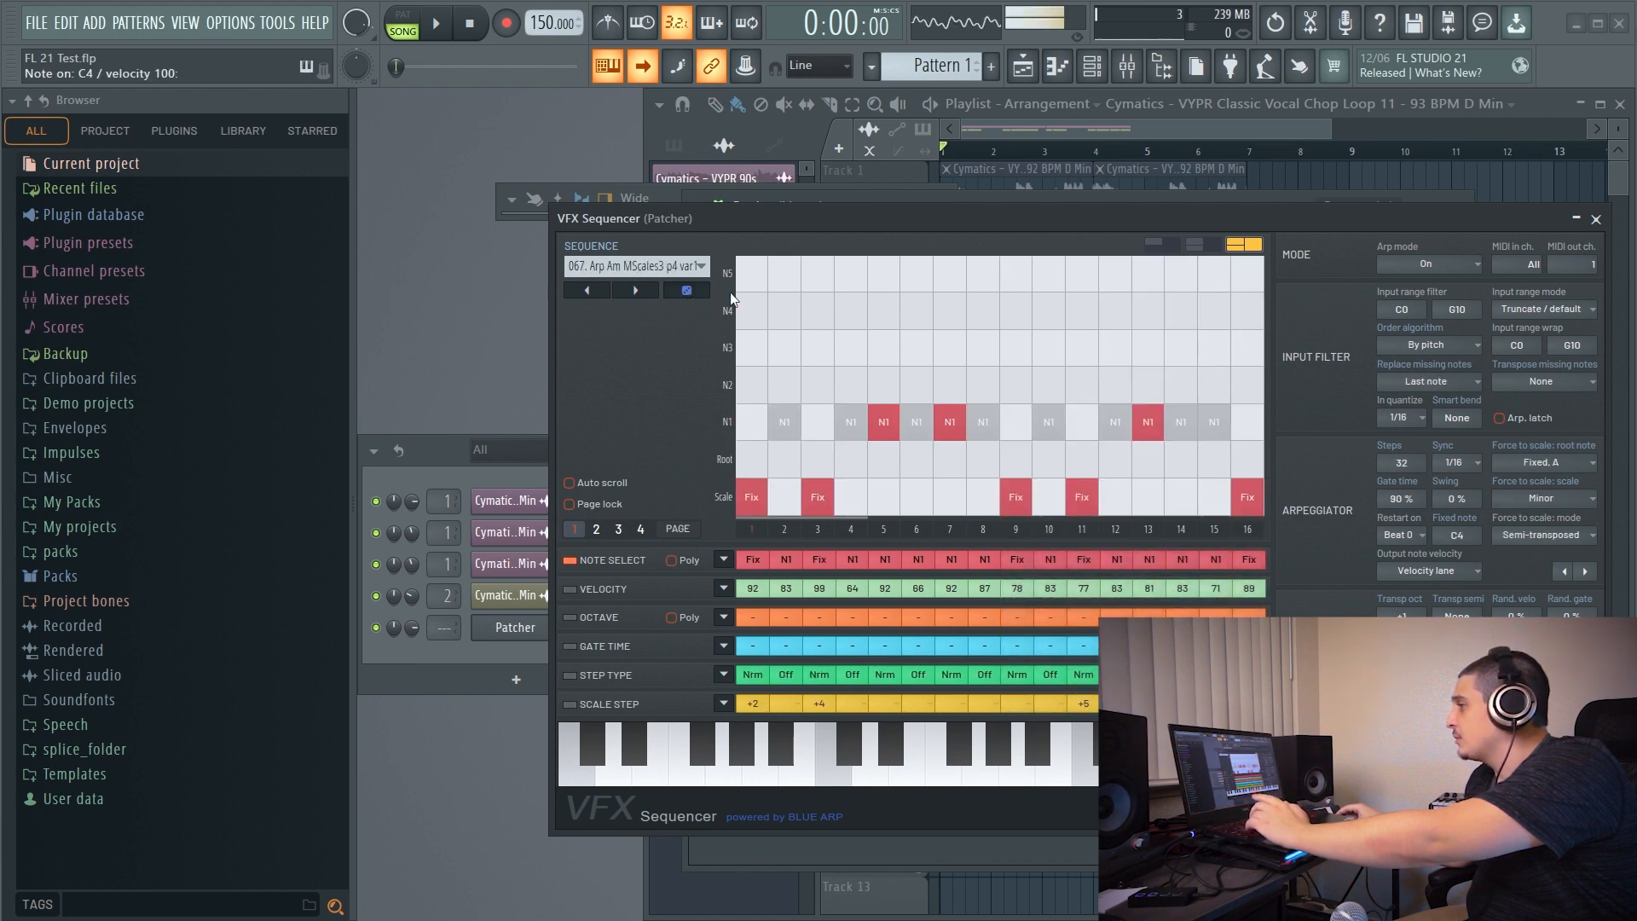
click(701, 291)
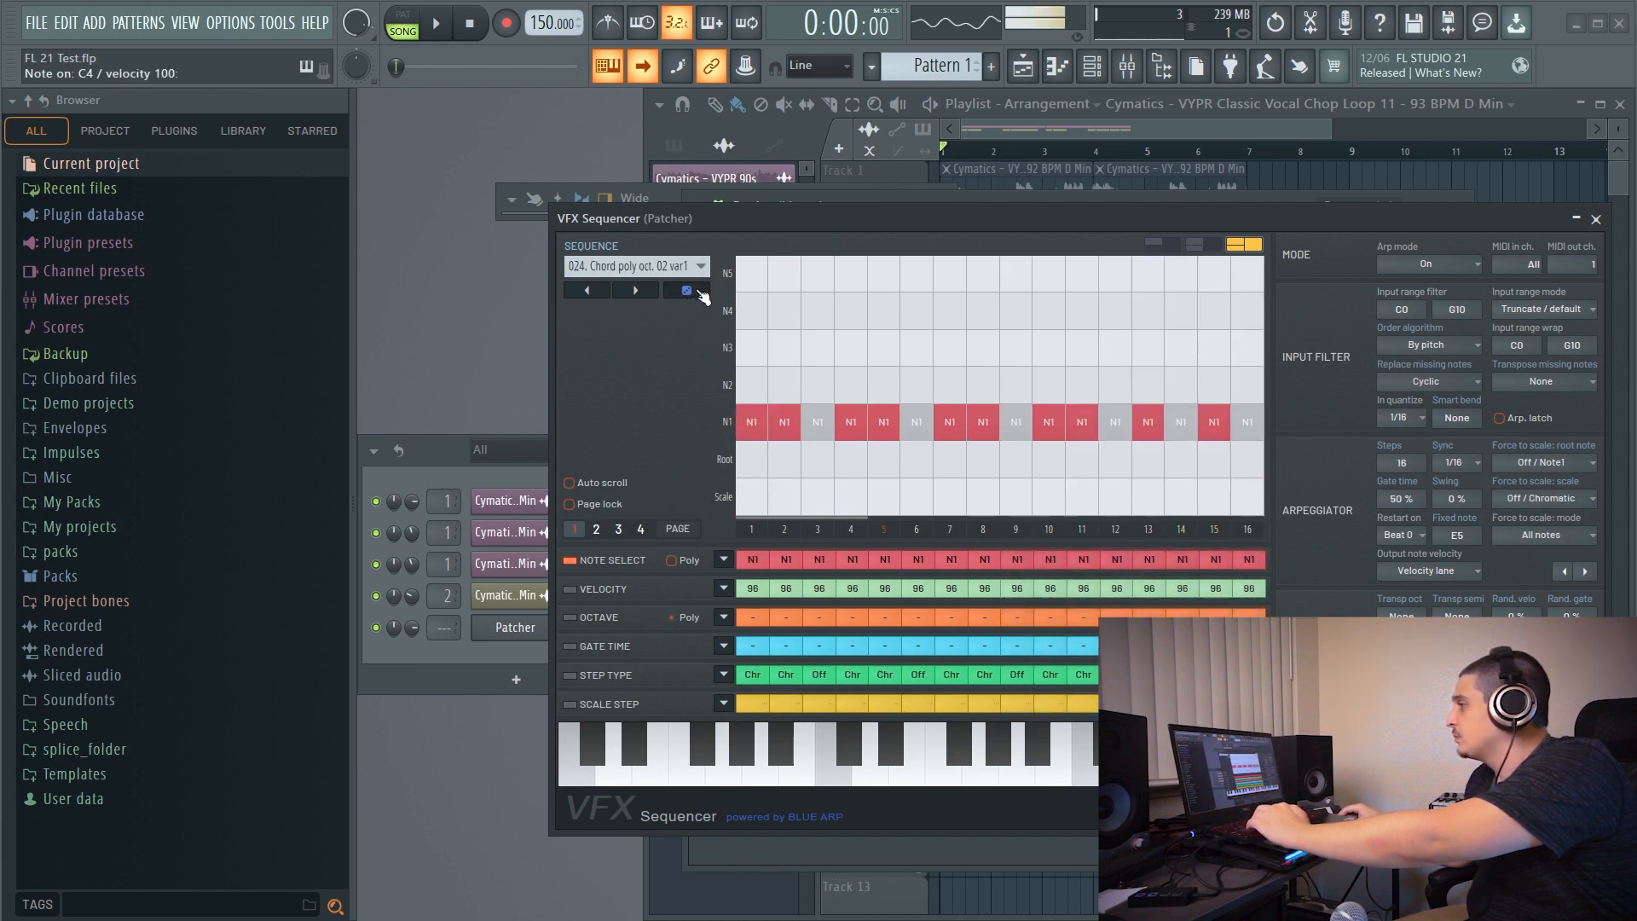
click(701, 291)
Load sequence 065 (Arp Am MScales3 GuitarSeq1), advance to sequence 066 and play a note to audition it.
click(701, 268)
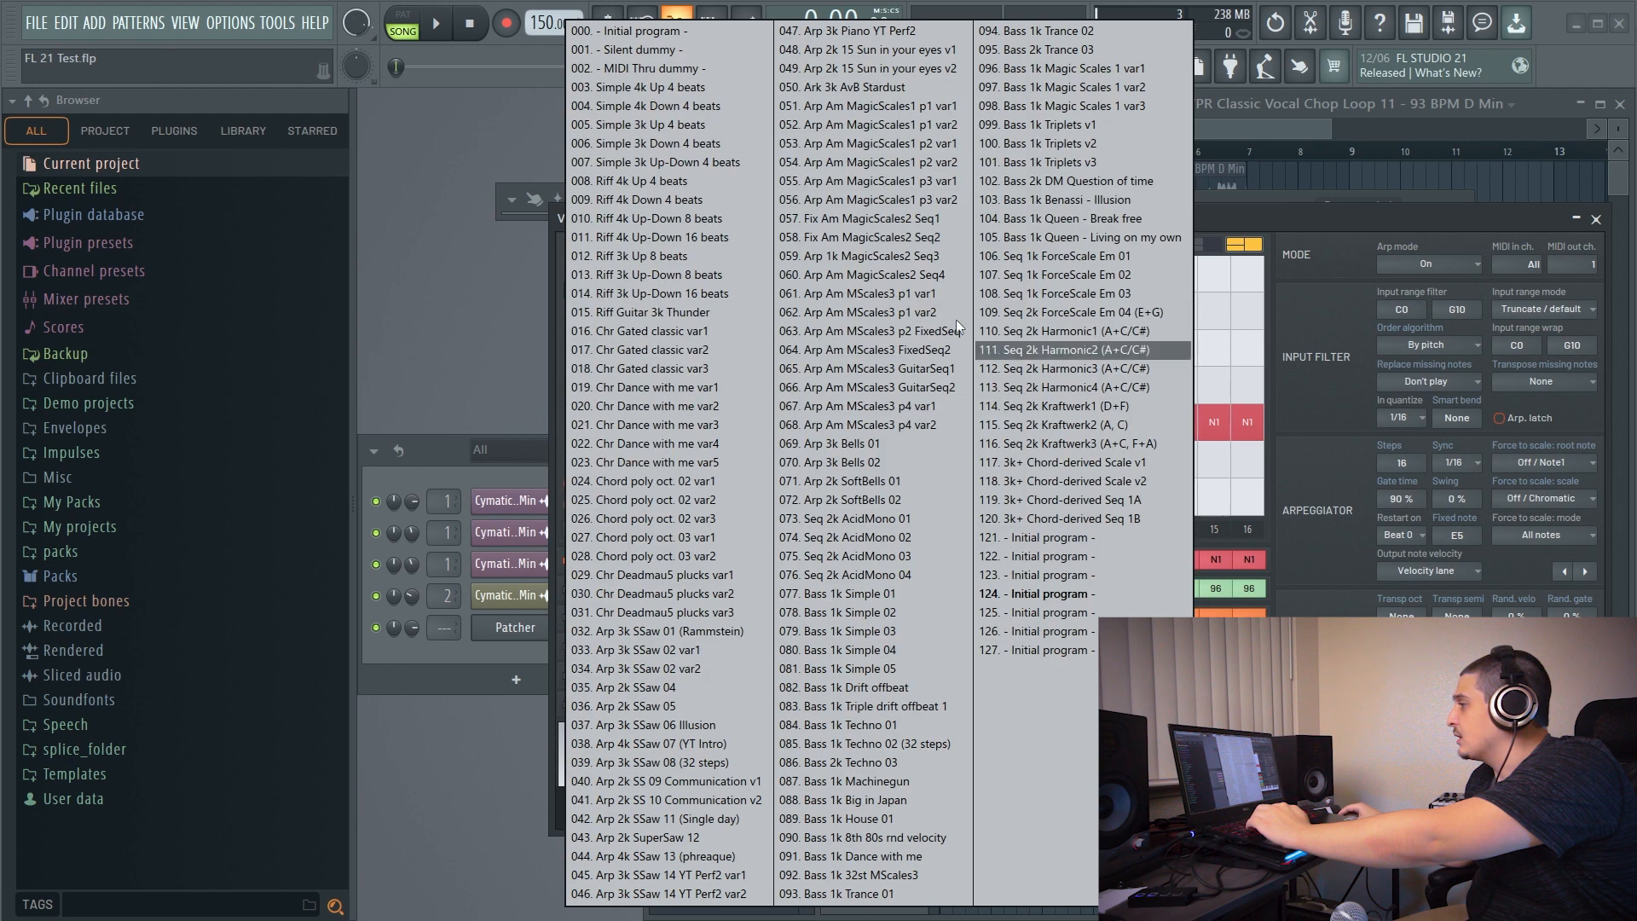
click(899, 372)
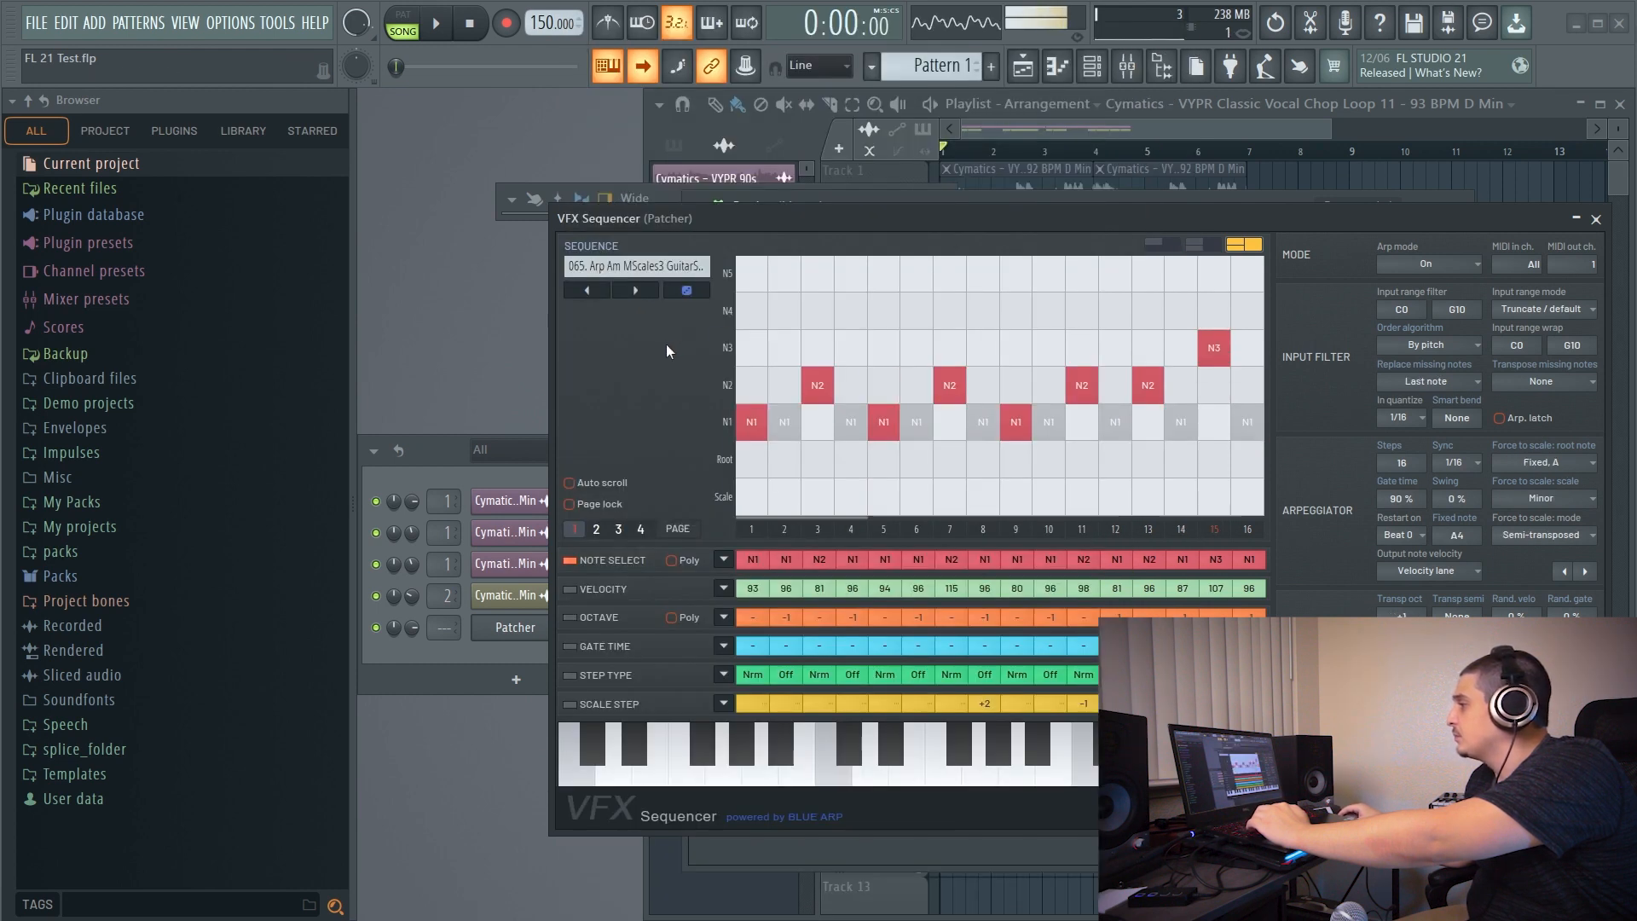
click(642, 292)
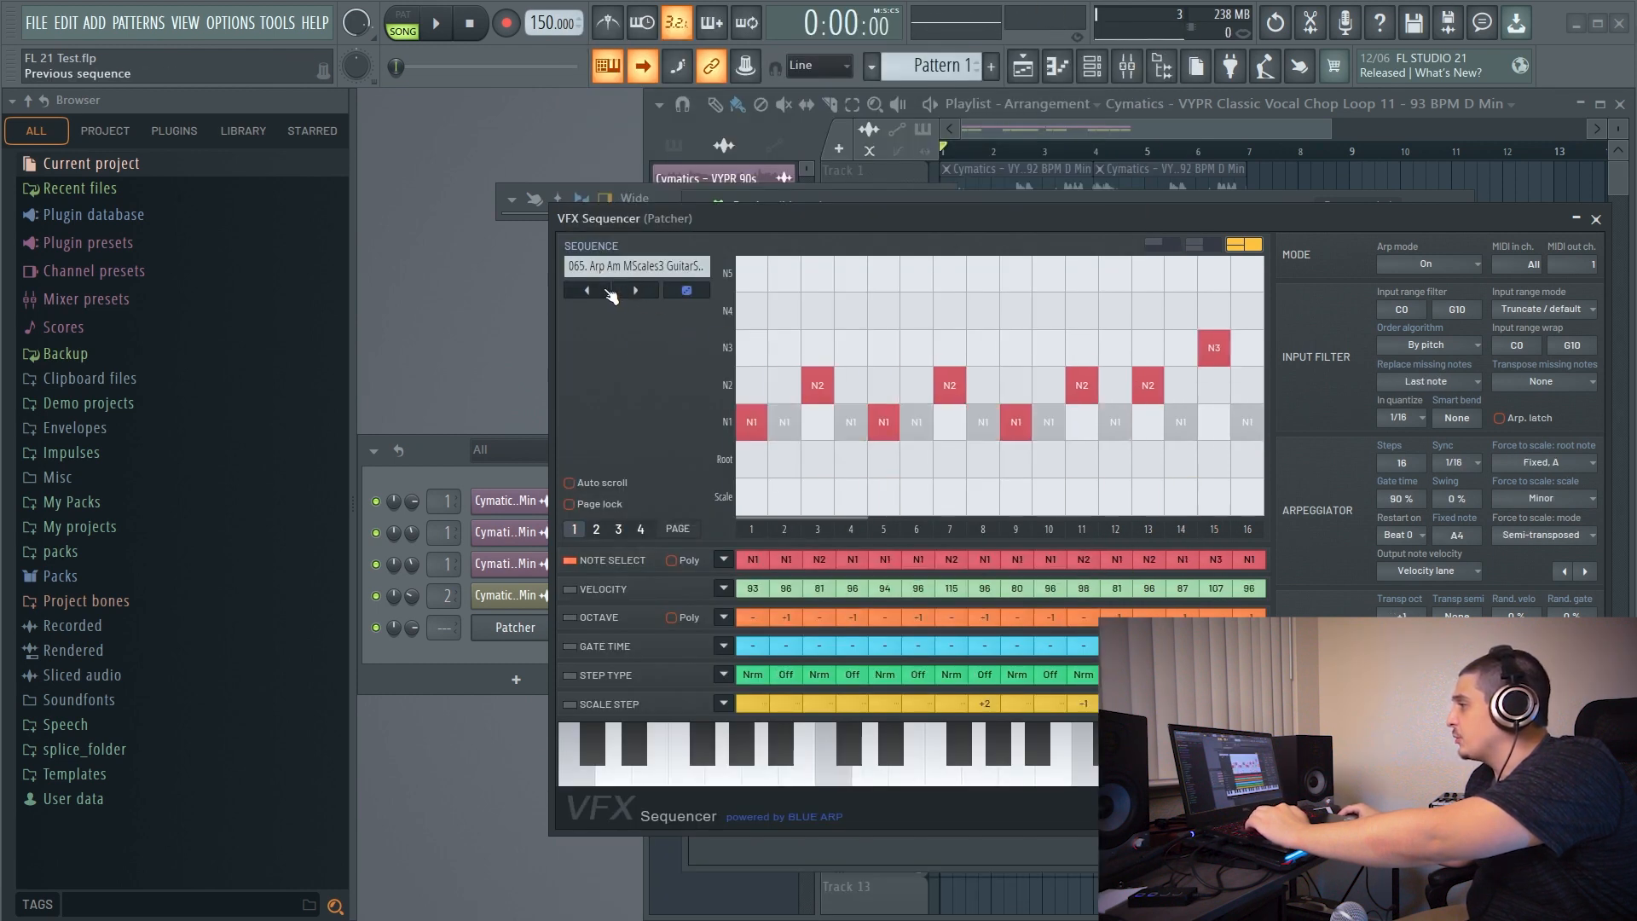
key(z)
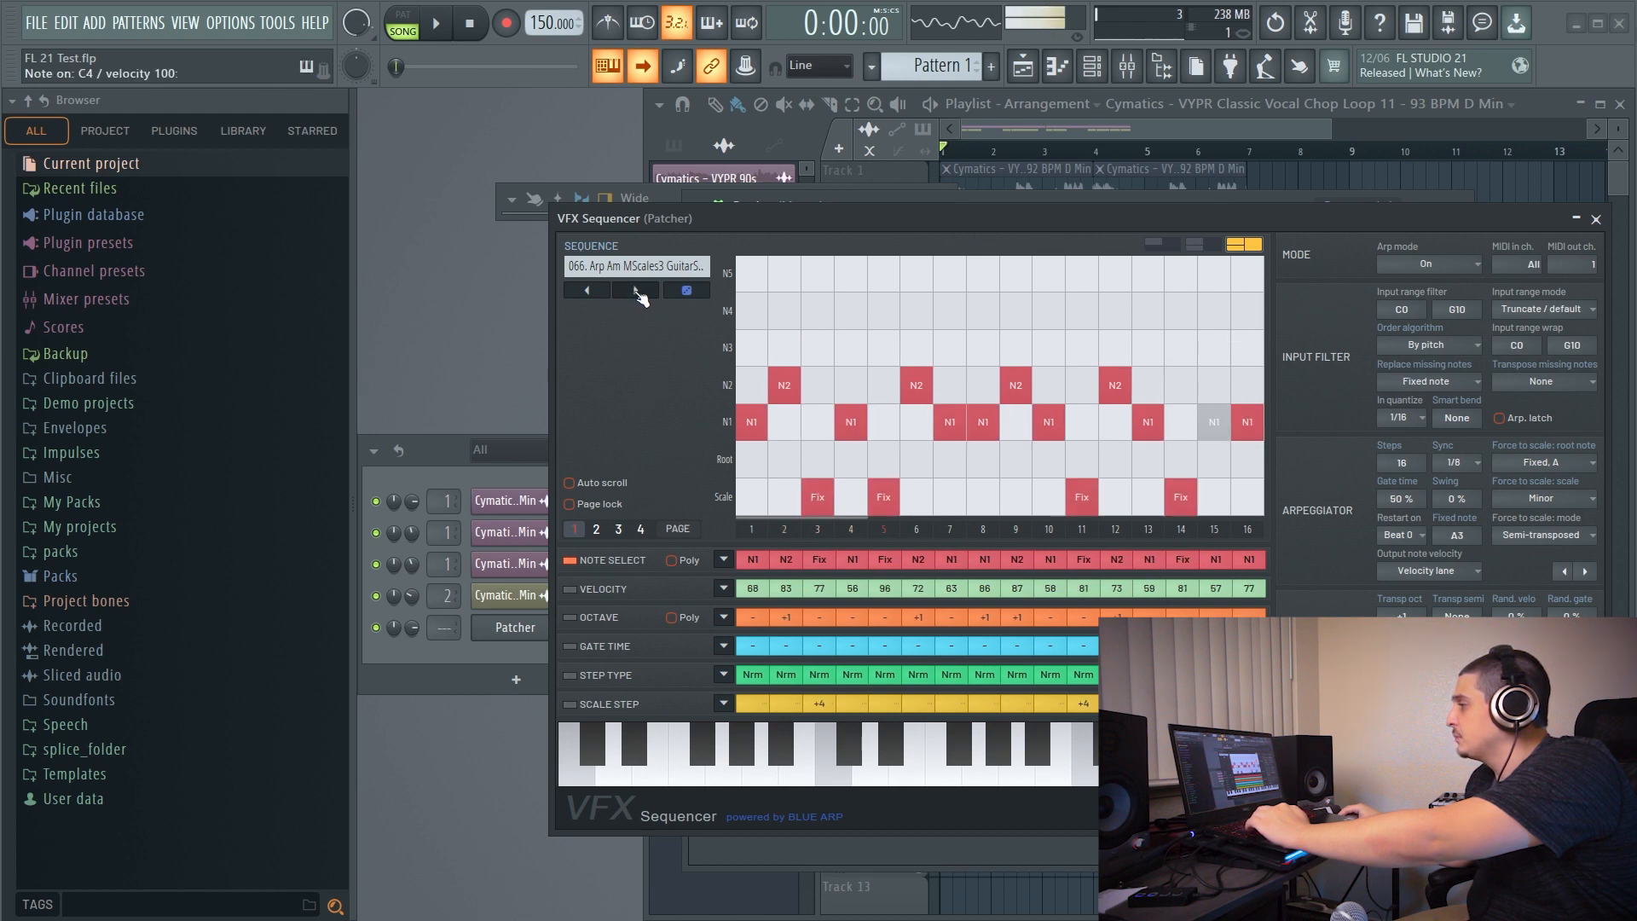
key(z)
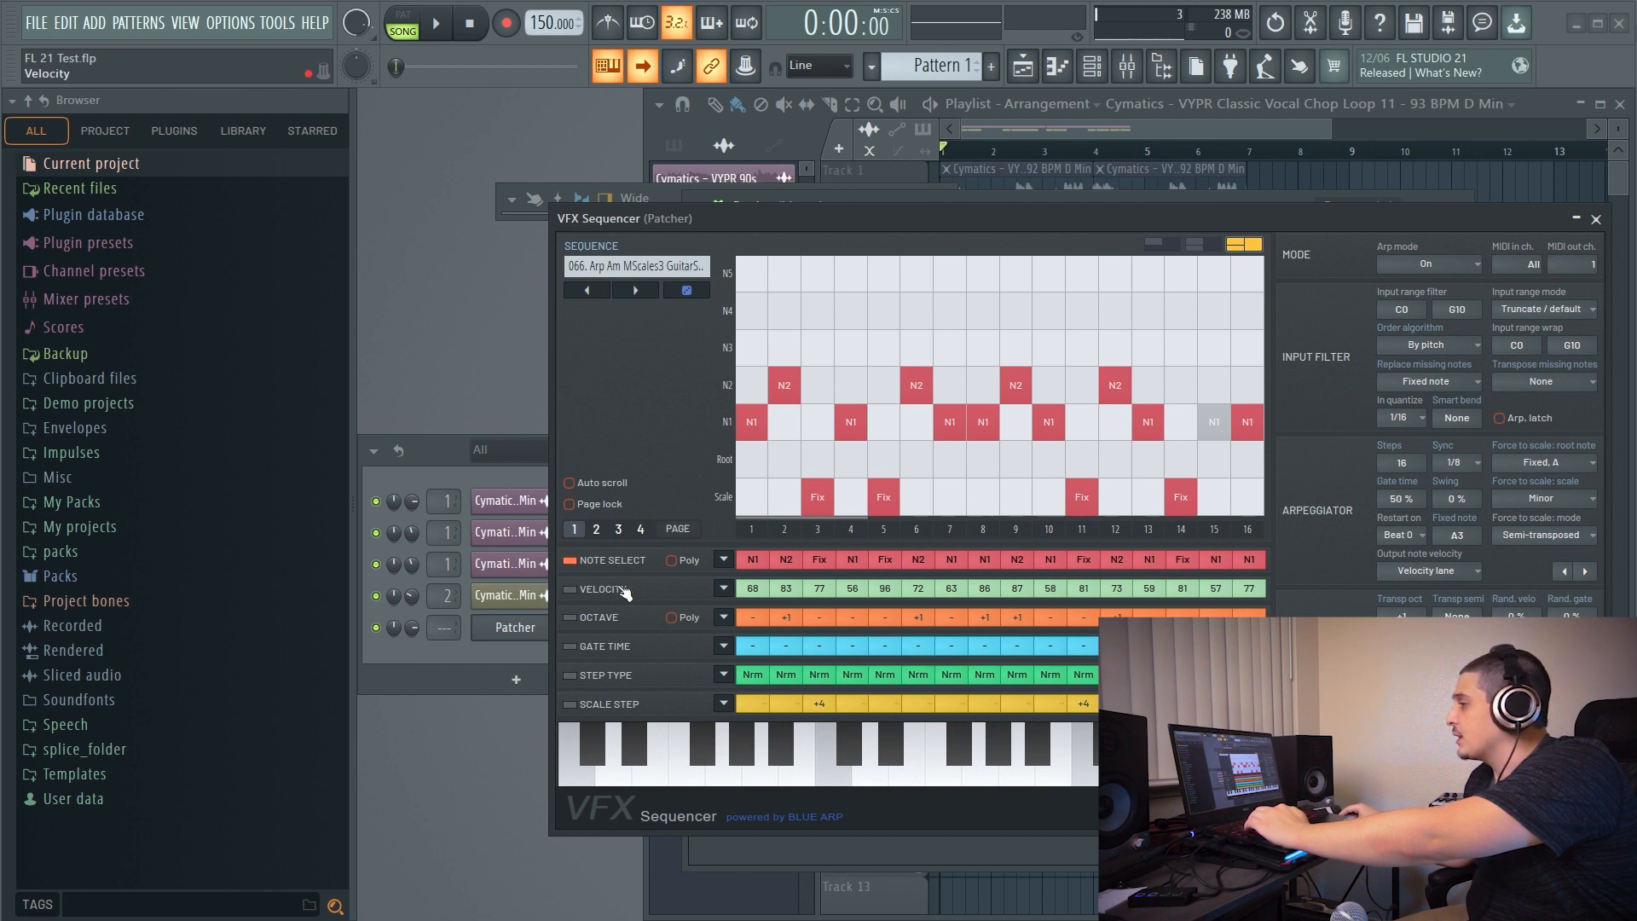
View the velocity lane and edit the octave lane so that steps 1 to 5 have no octave shift.
click(625, 592)
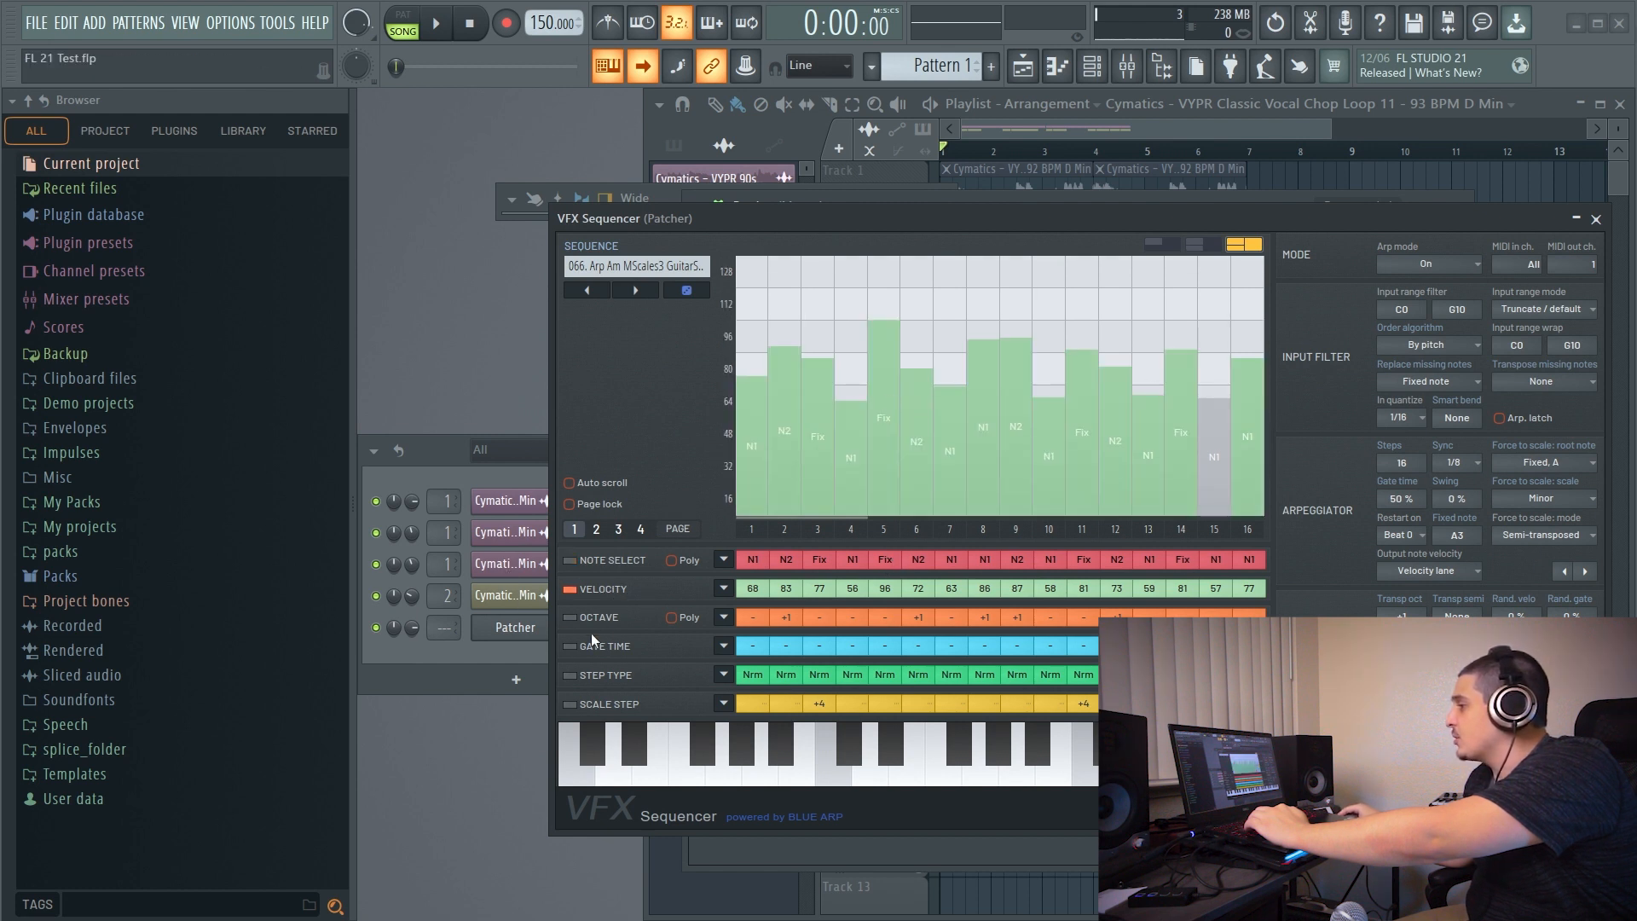
click(610, 619)
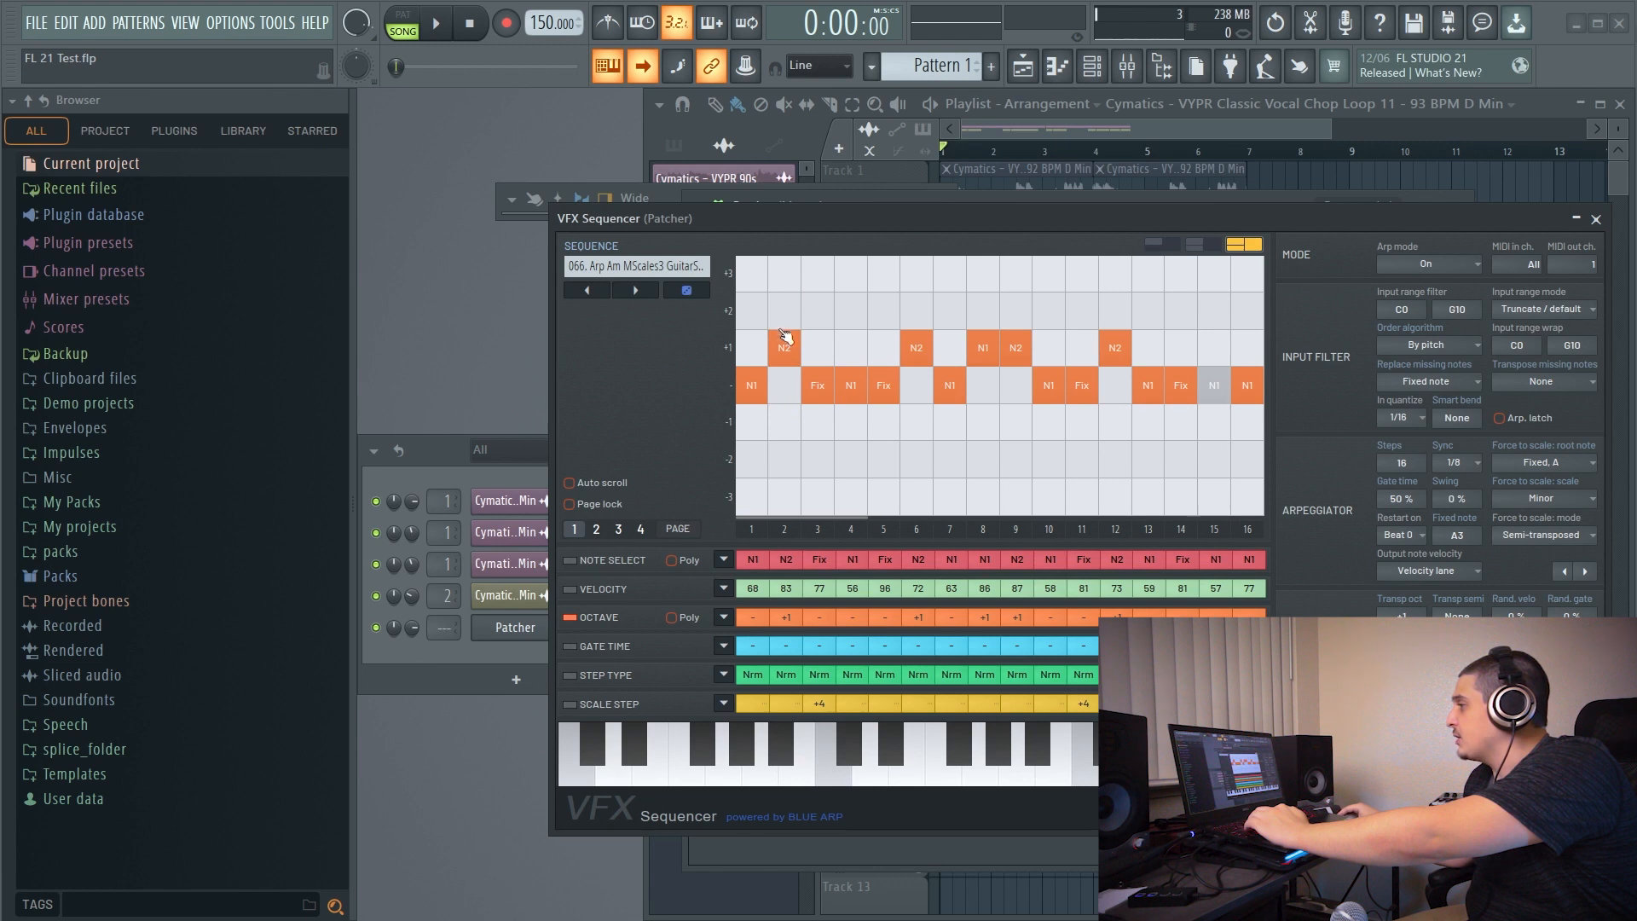
mouse_move(781, 347)
mouse_down()
mouse_move(786, 390)
mouse_move(755, 282)
mouse_move(891, 285)
mouse_up()
mouse_move(885, 413)
mouse_down()
mouse_move(878, 391)
mouse_move(751, 386)
mouse_up()
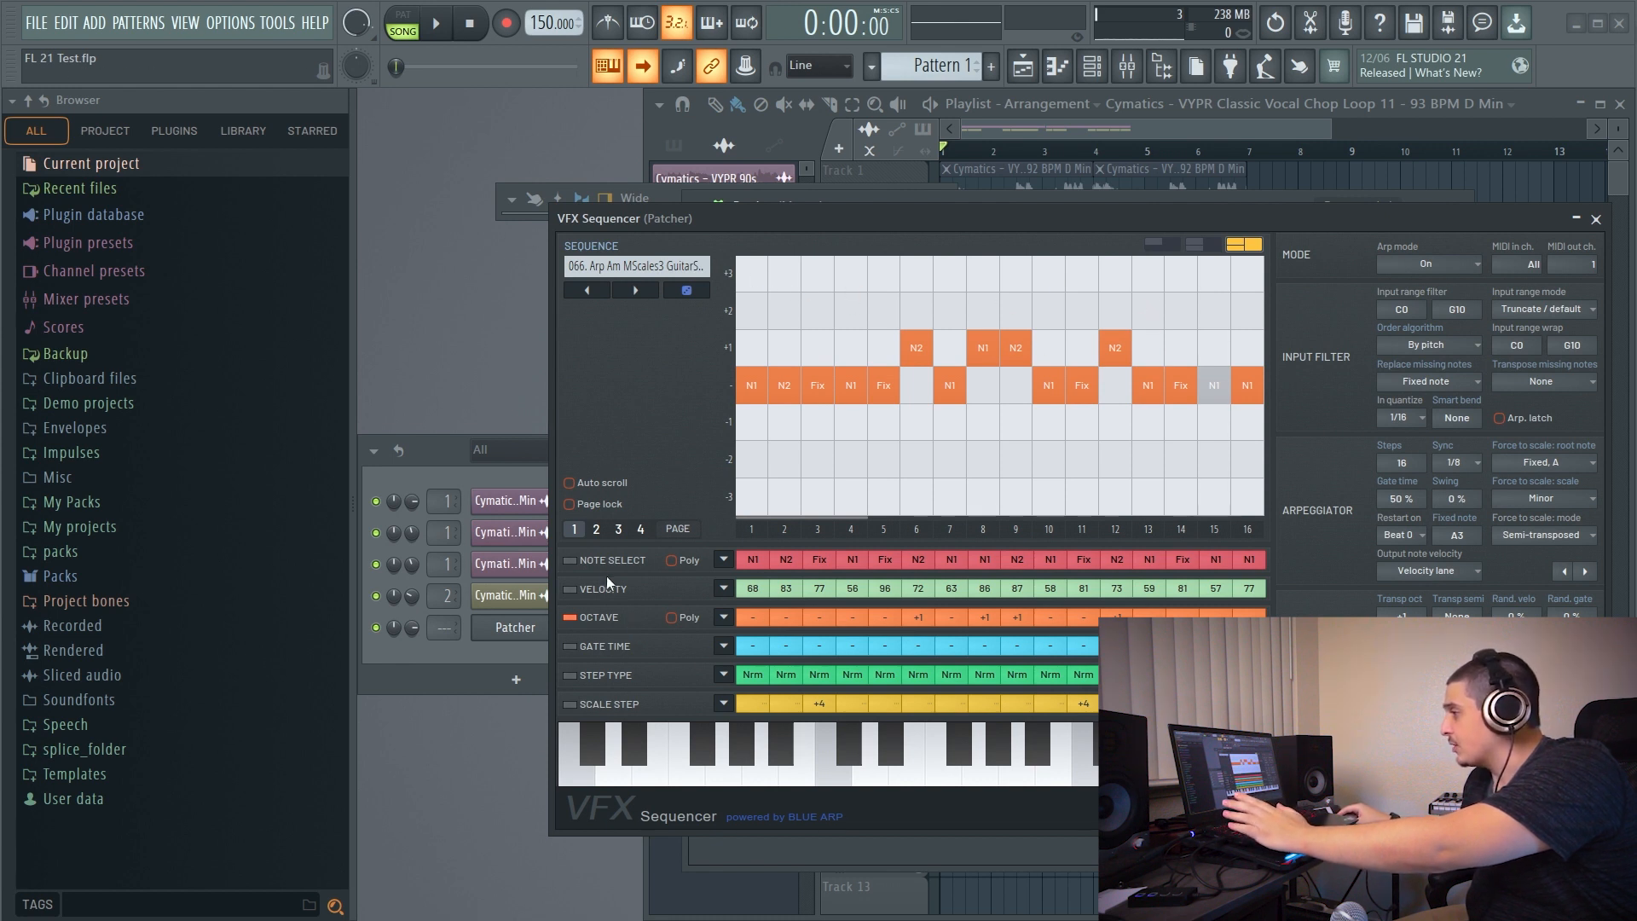
Try a gate time of 32x on all 16 steps, play a note to hear it and stop the sound.
click(604, 646)
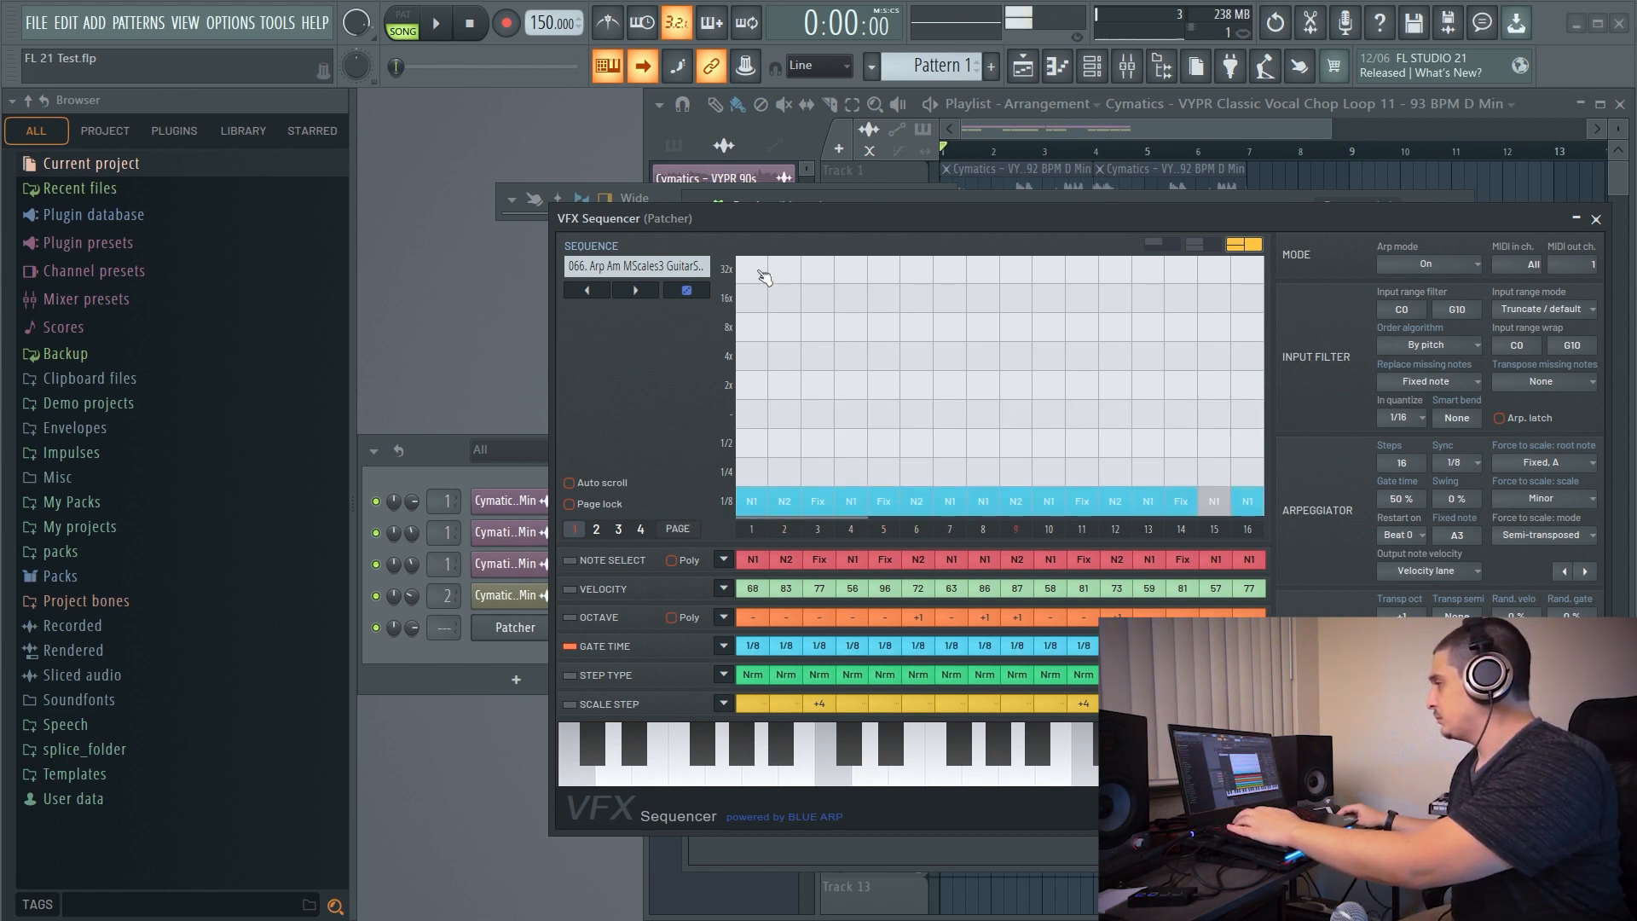
mouse_move(762, 276)
mouse_down()
mouse_move(1181, 297)
mouse_move(1251, 281)
mouse_up()
key(z)
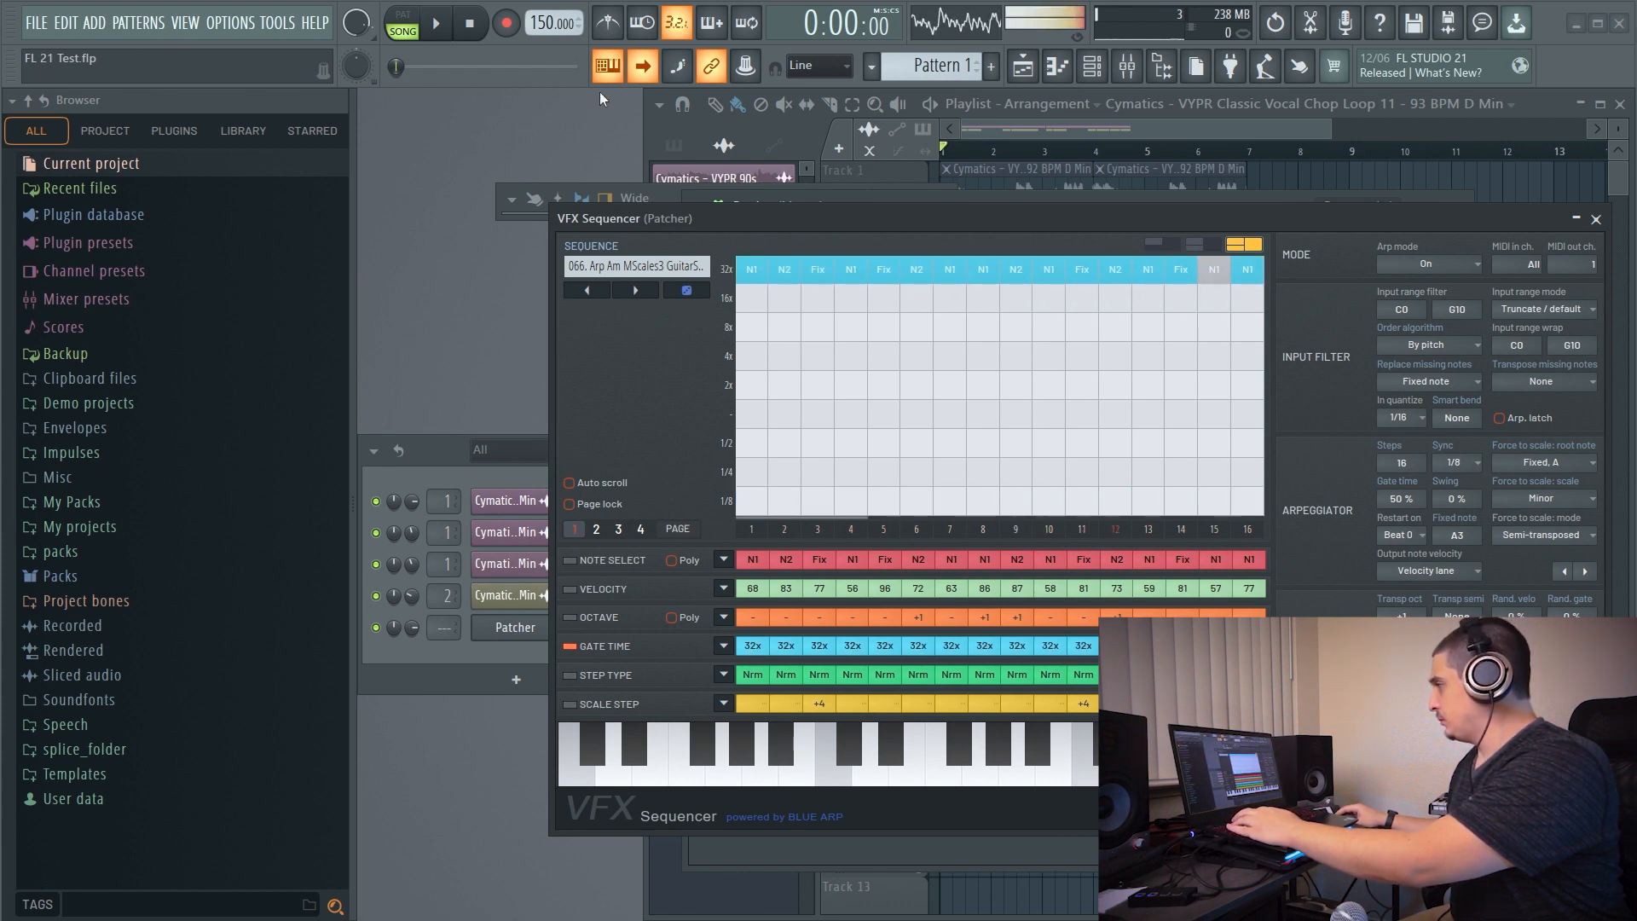
click(470, 24)
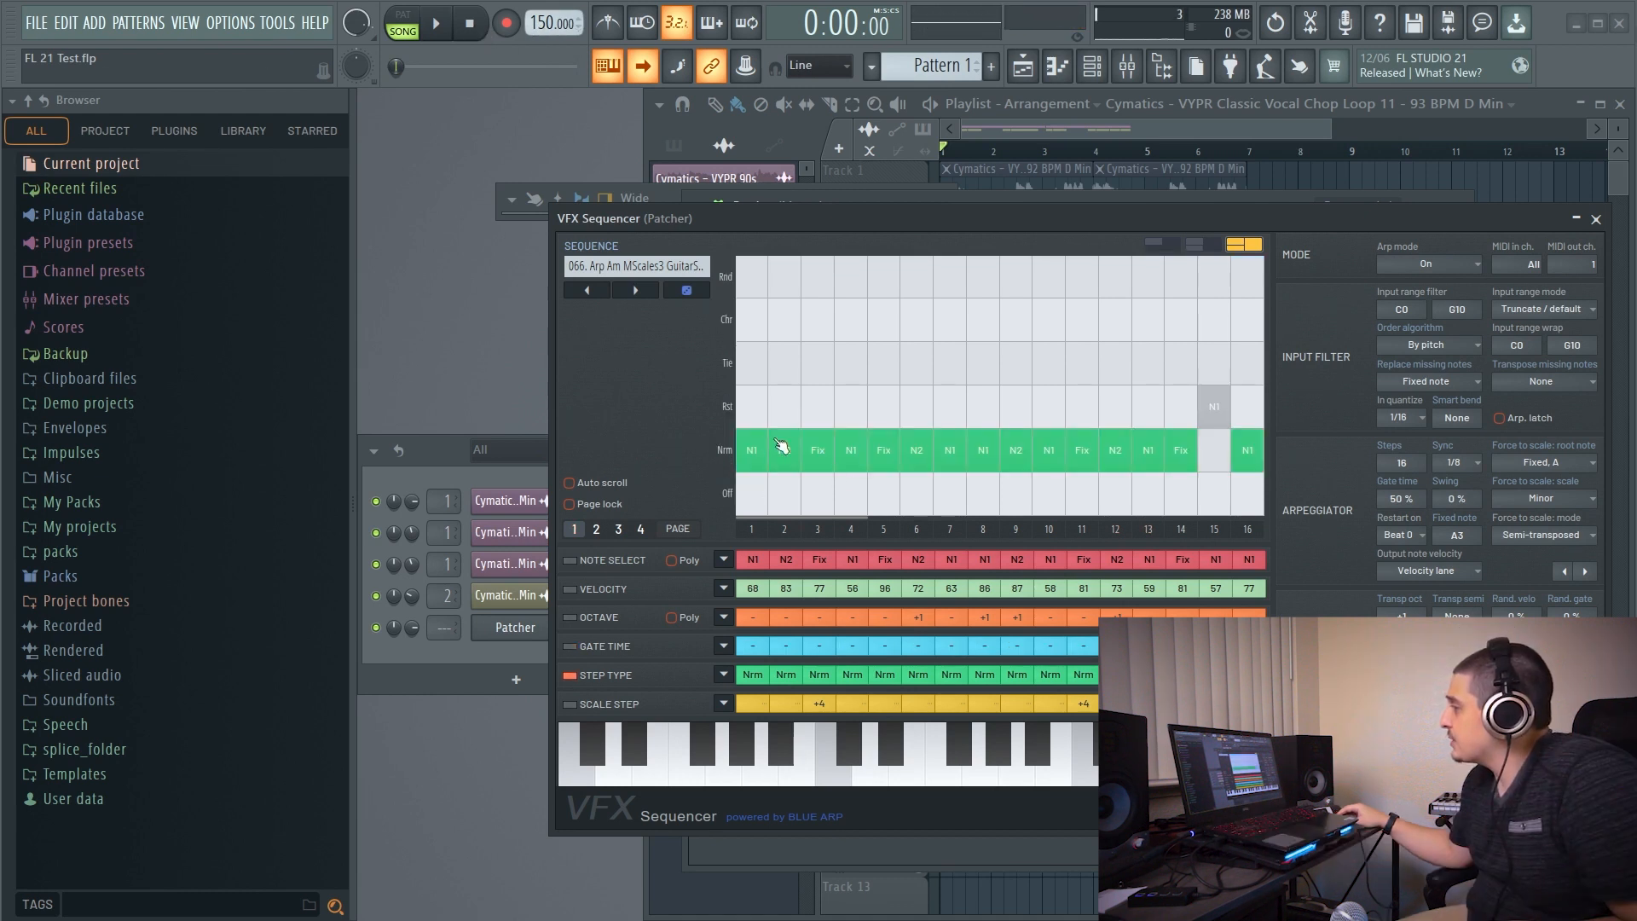
Set the step types to Chr, Rnd and Rst on steps 1 to 3, Tie on step 5 and Off on step 8, and audition.
click(778, 330)
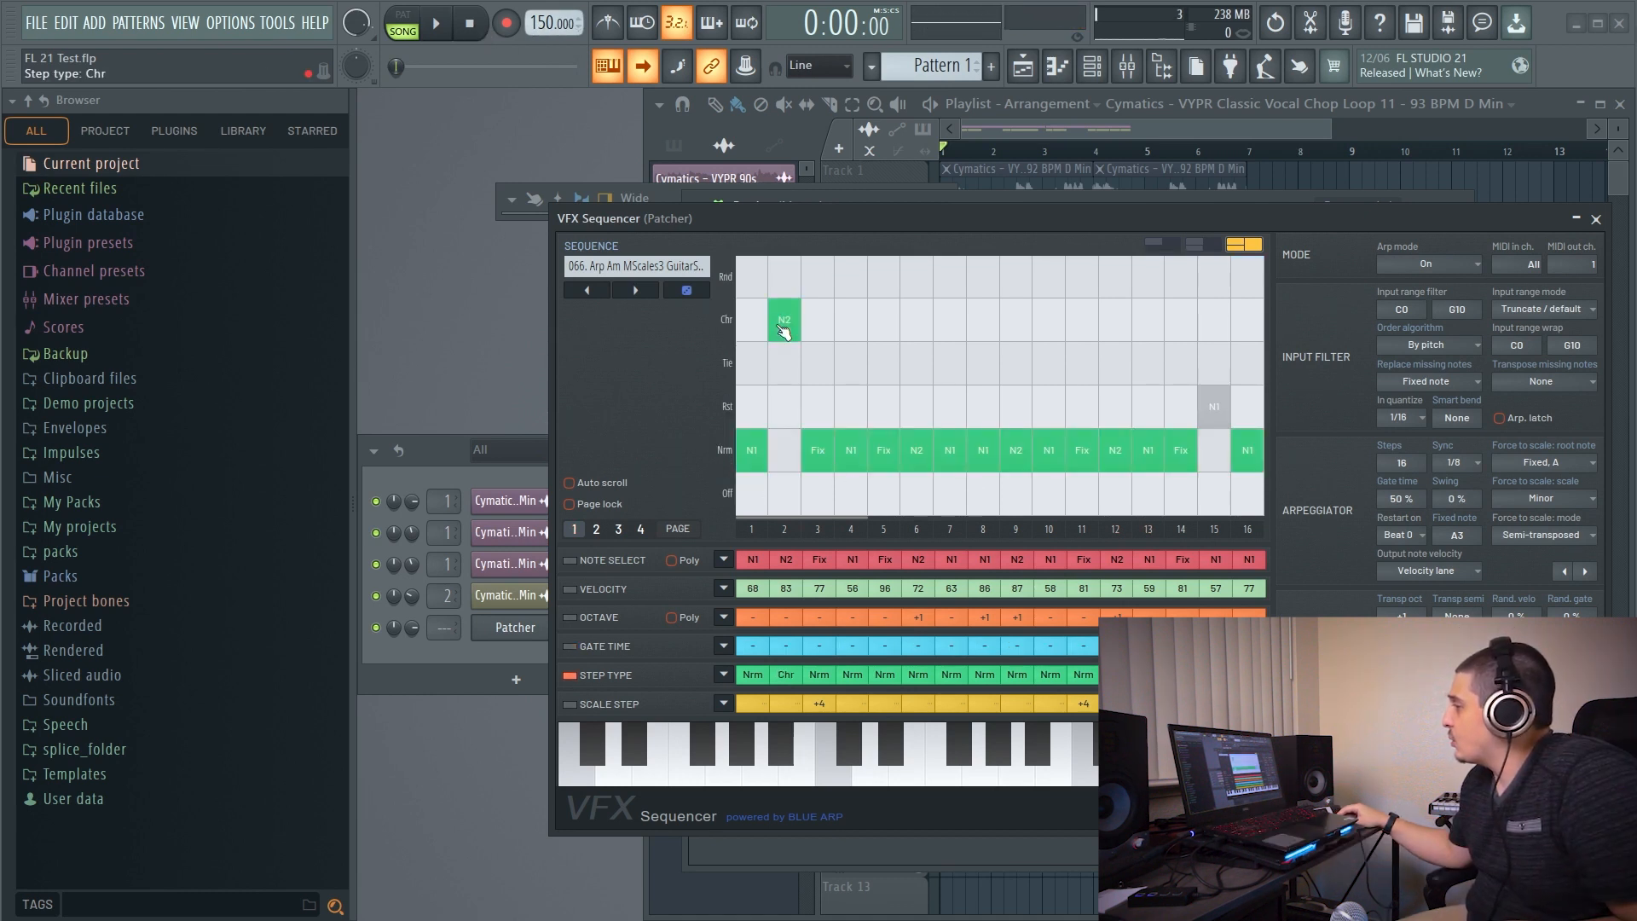
click(764, 333)
click(798, 277)
click(810, 408)
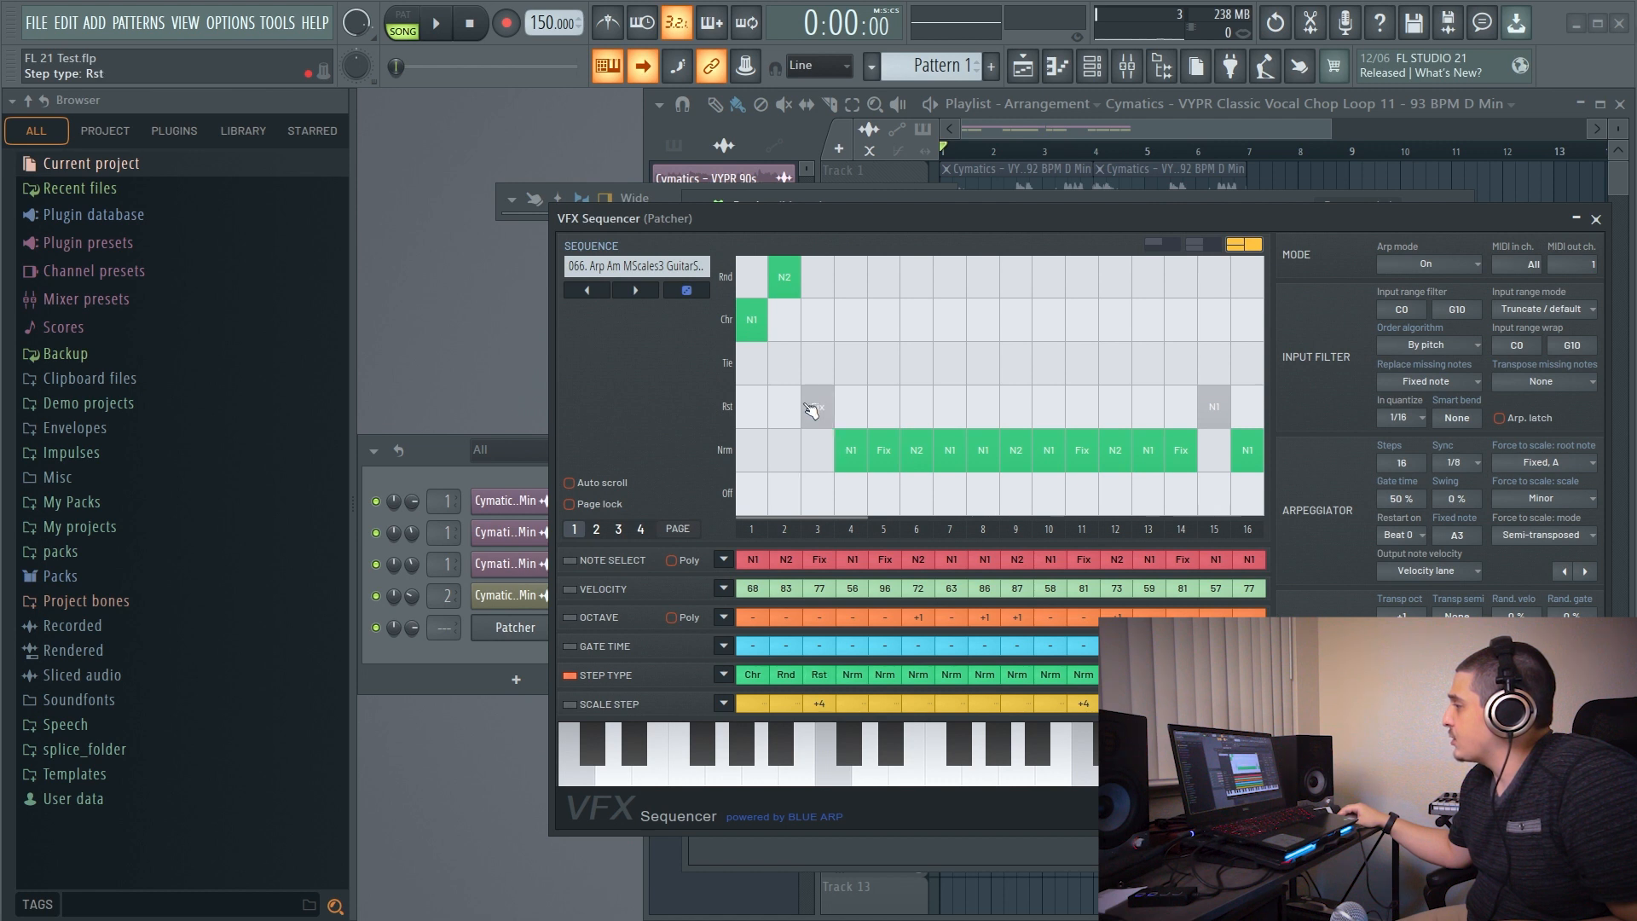
click(885, 365)
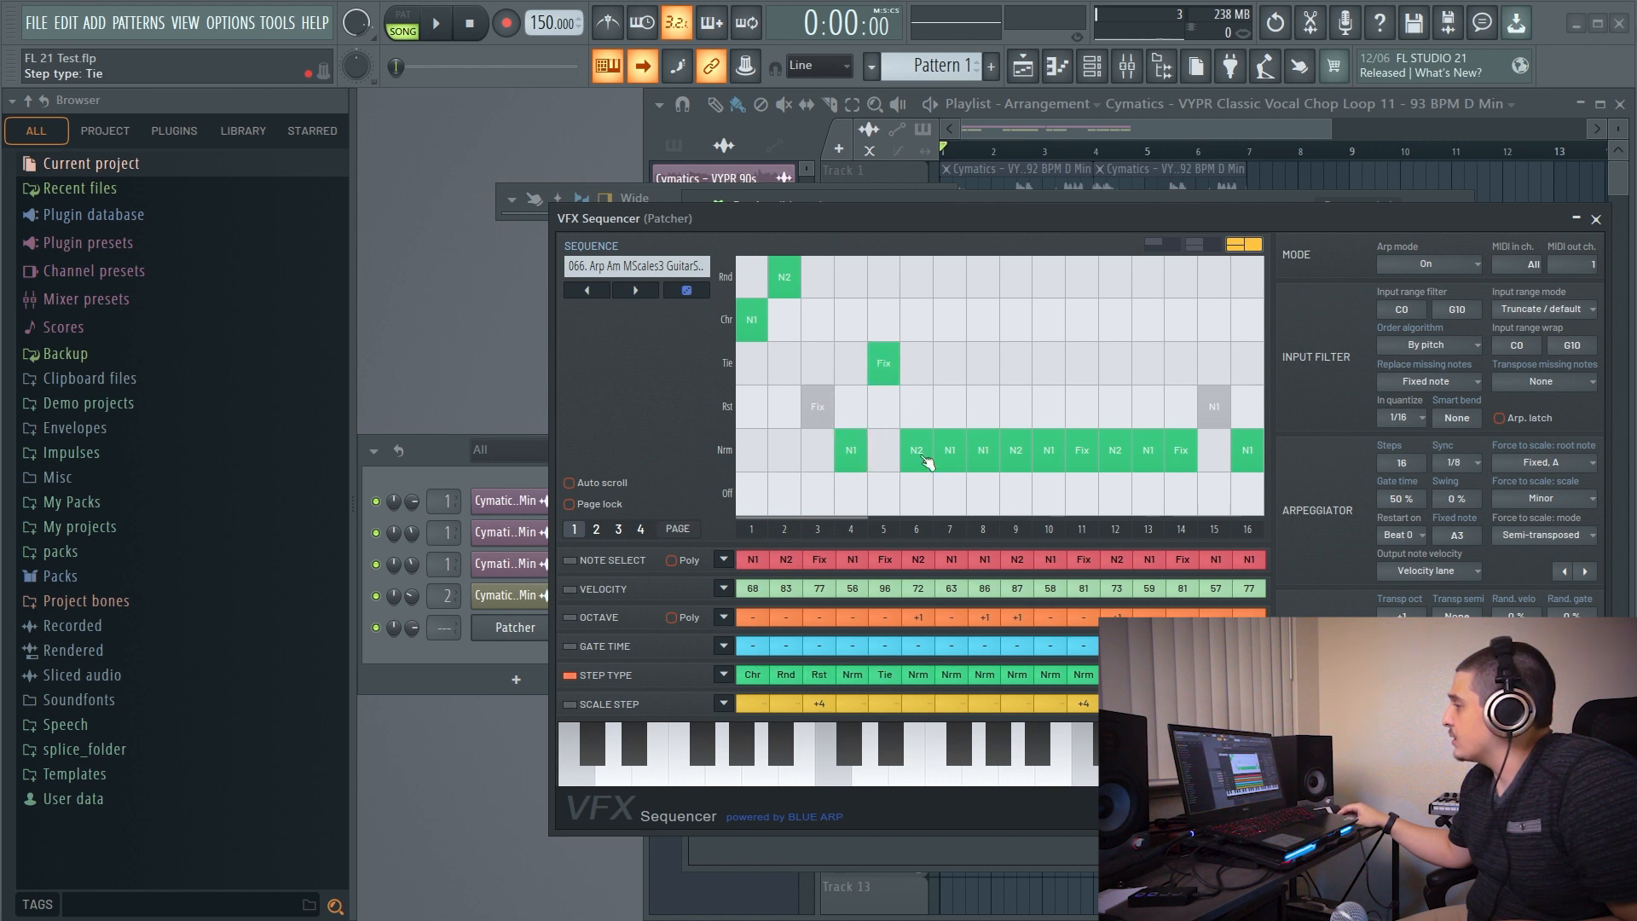
click(981, 494)
key(z)
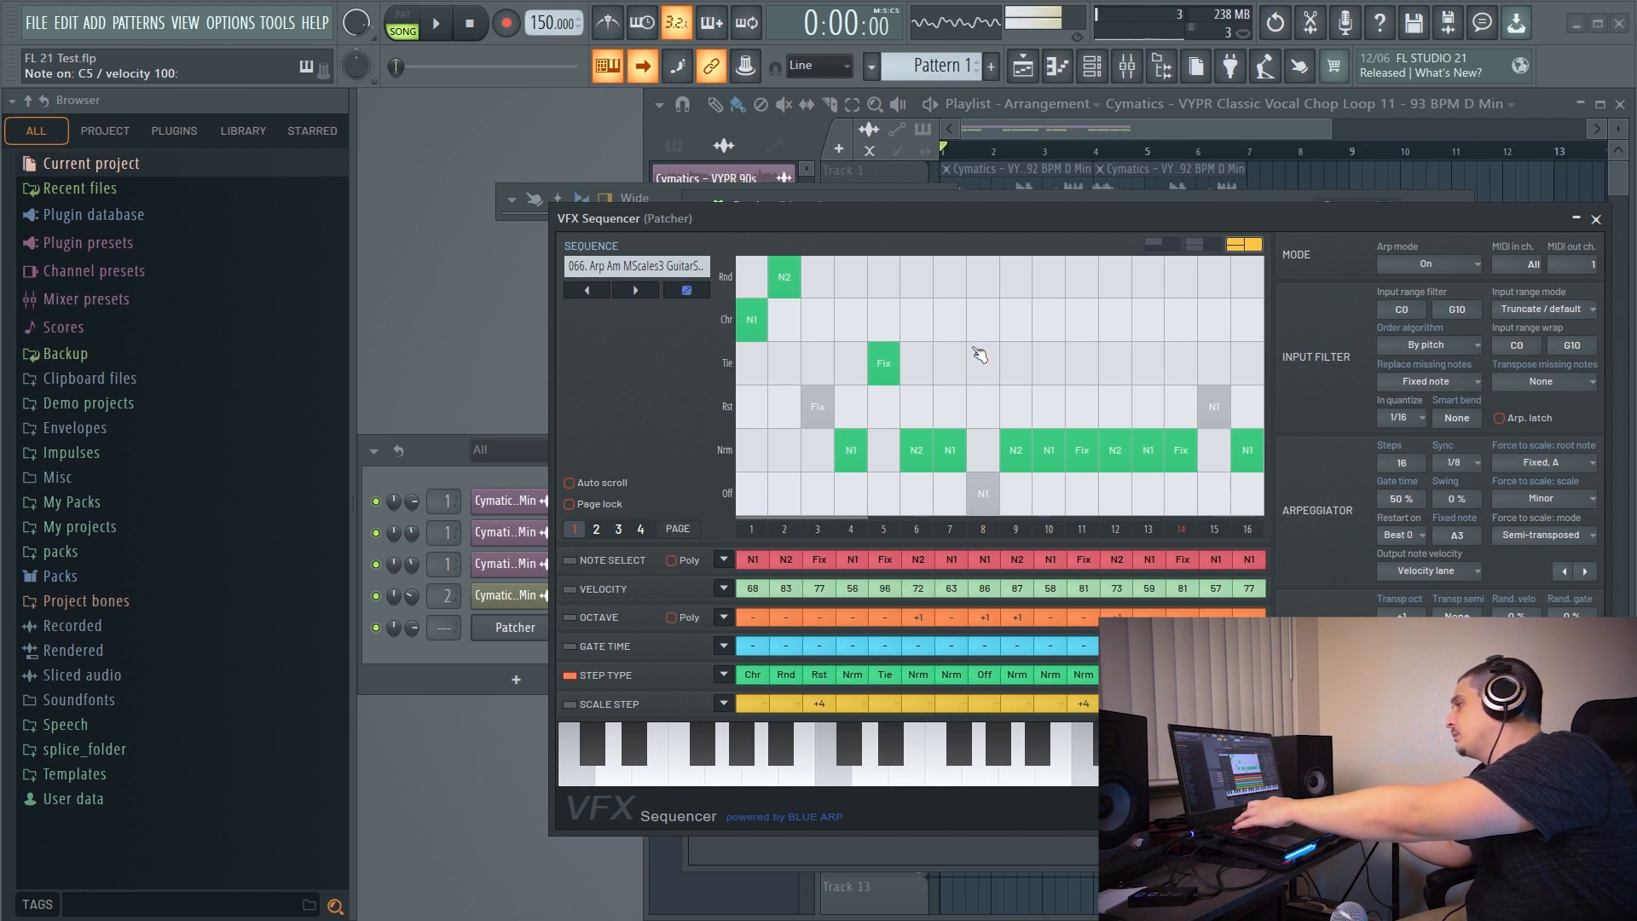
Draw a rising scale-step ramp from +2 on step 2 to +12 on step 7 and play a note to audition it.
click(628, 708)
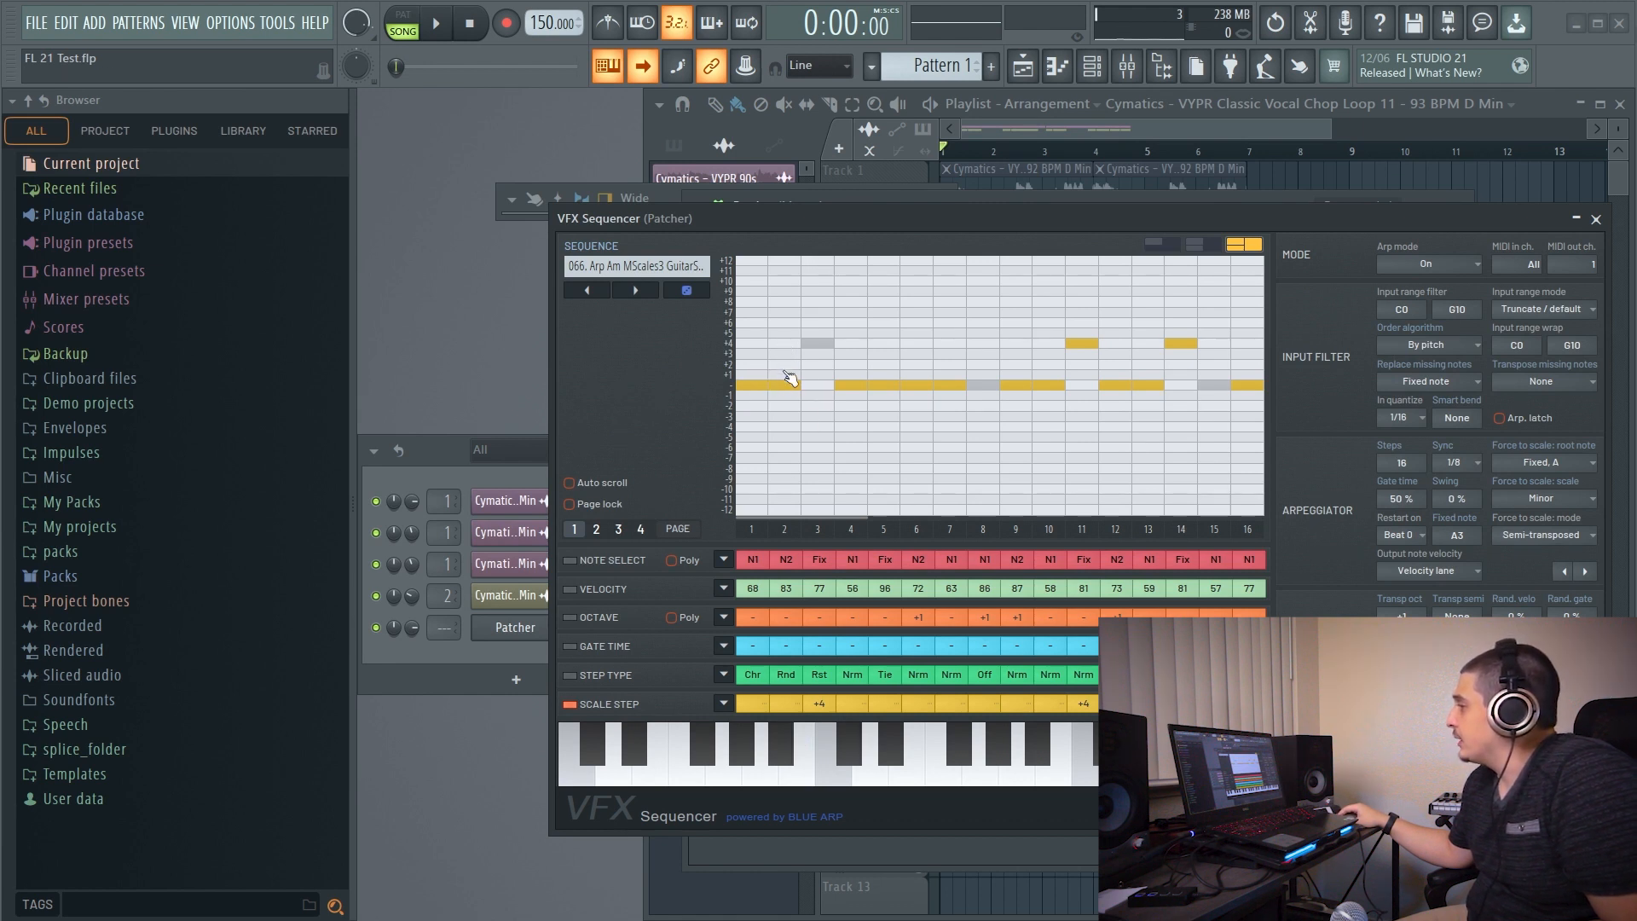
drag(790, 380, 950, 261)
key(z)
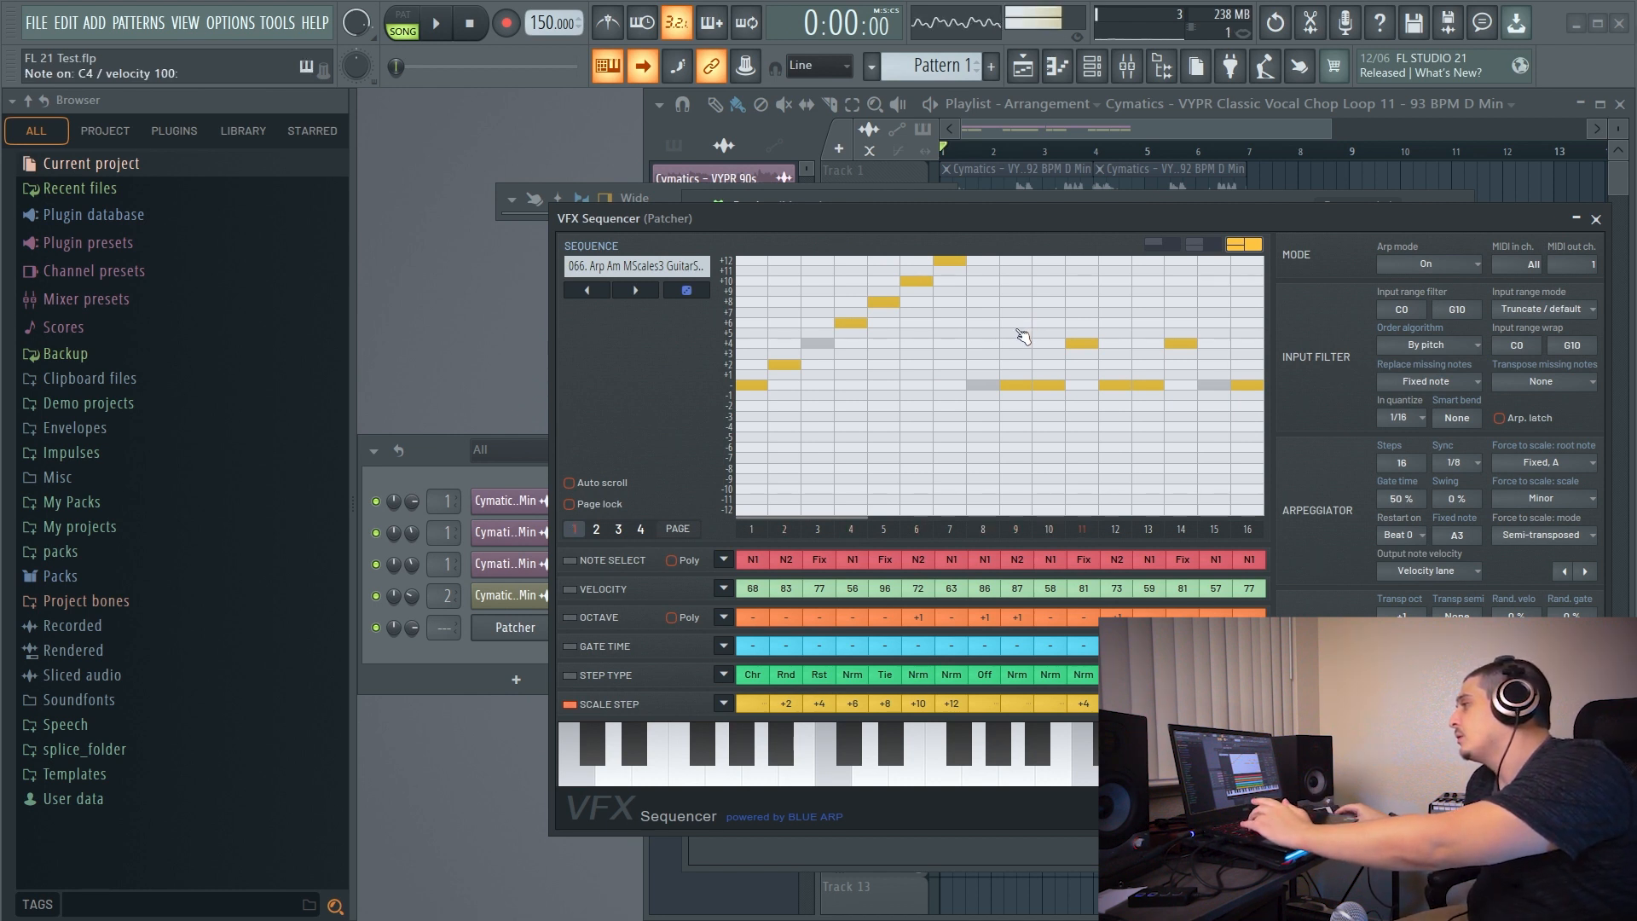
Reposition the VFX Sequencer window to view its settings and close it.
drag(808, 225, 733, 236)
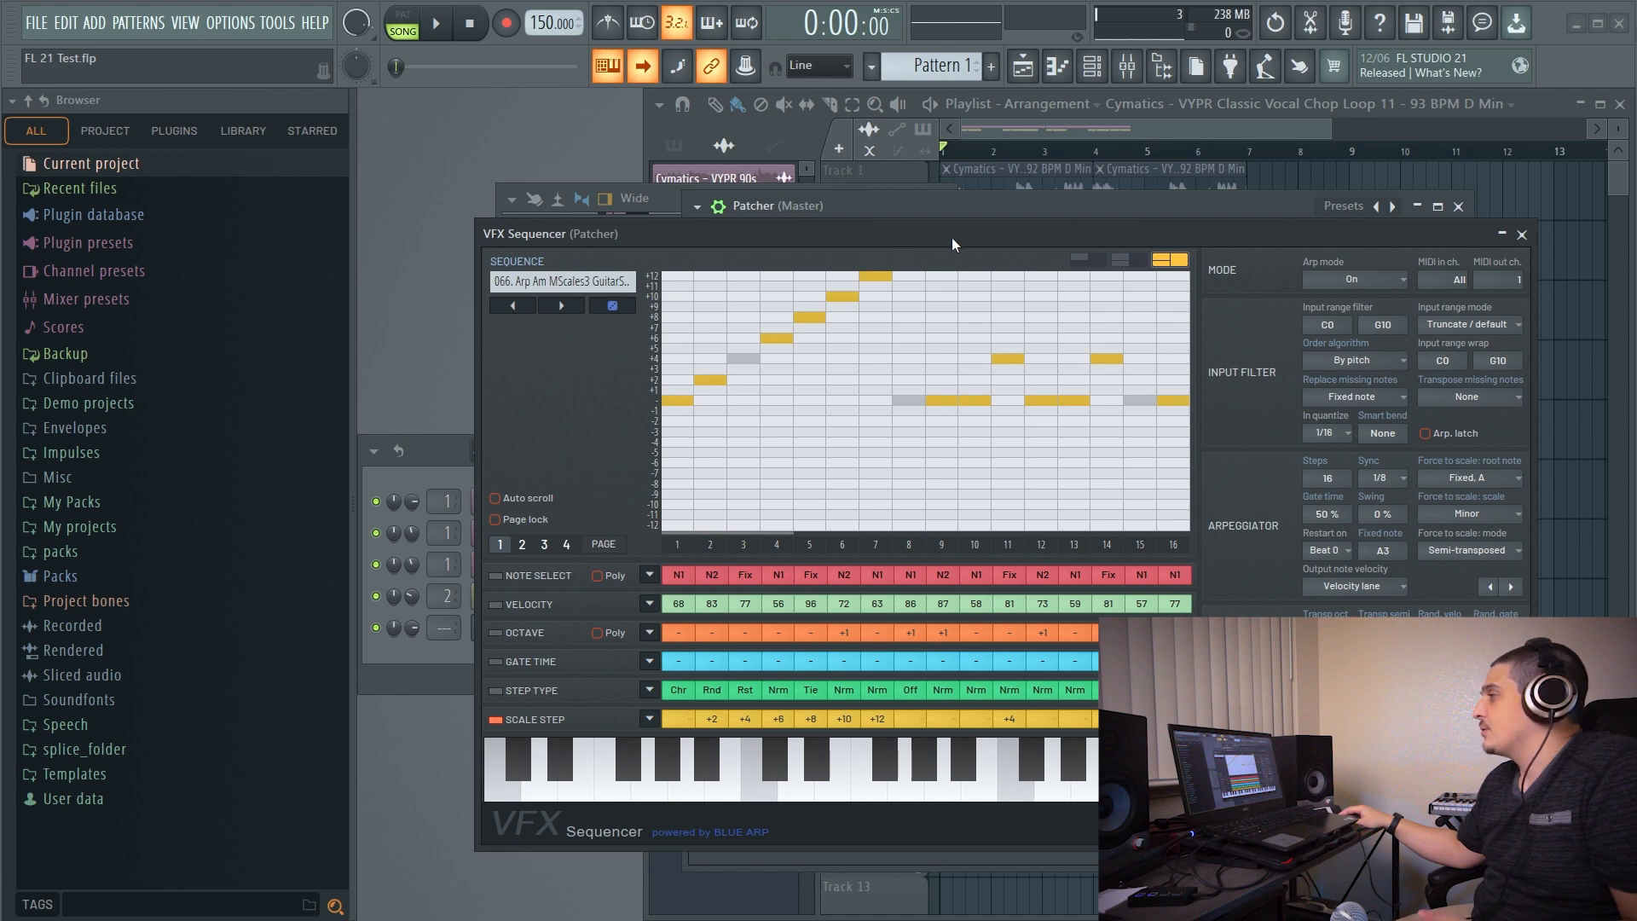
drag(952, 243, 964, 187)
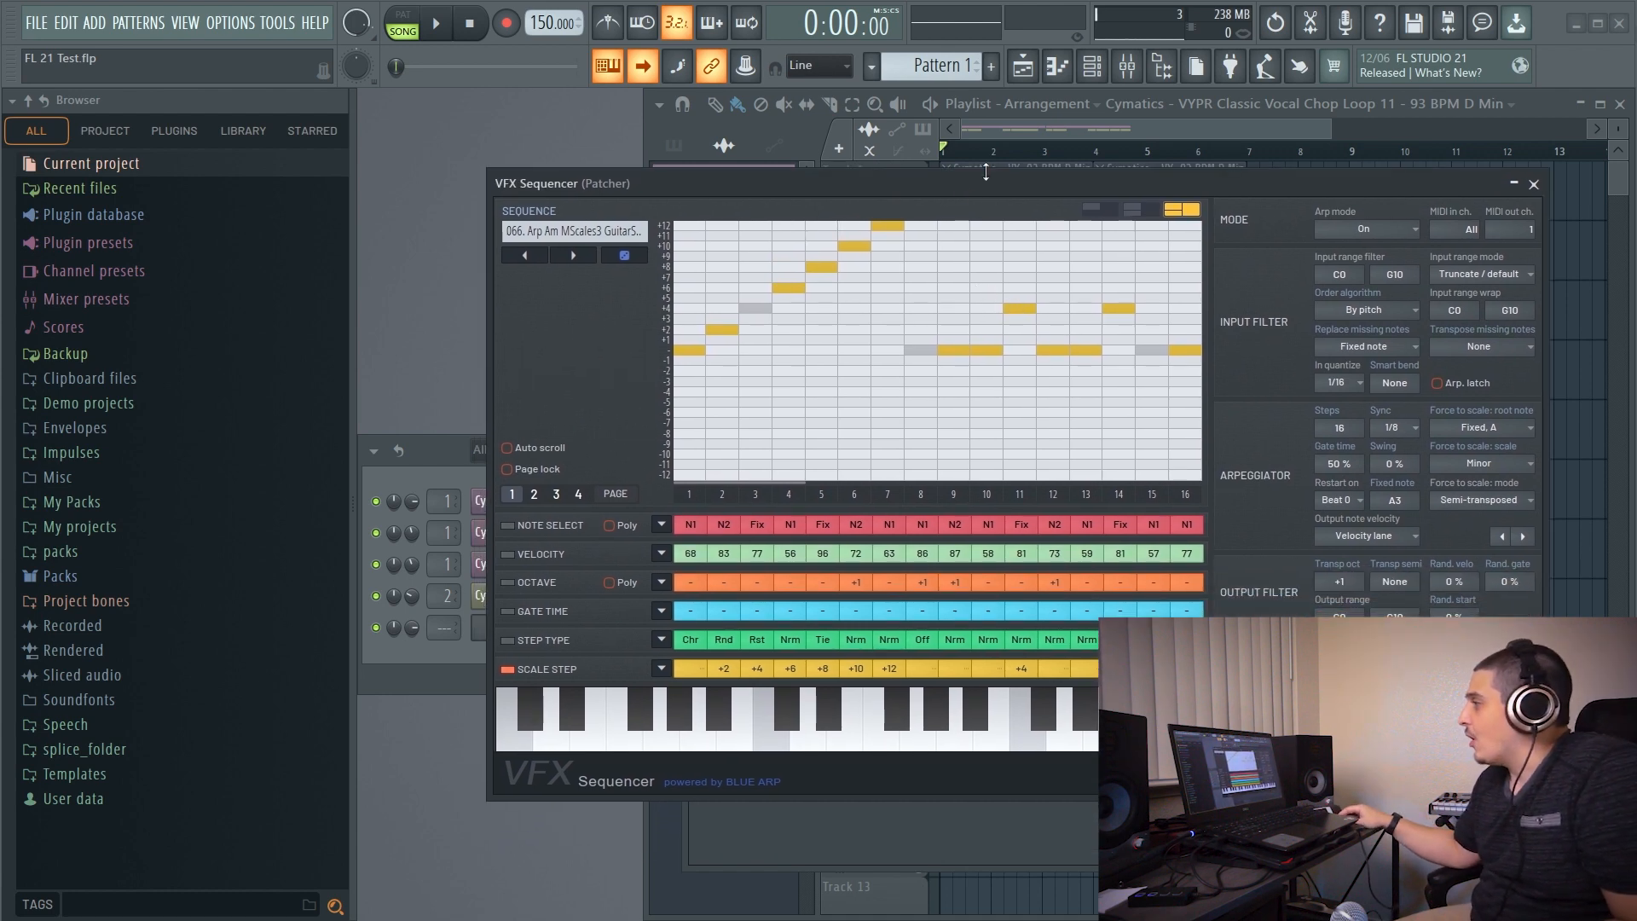
drag(993, 181, 951, 198)
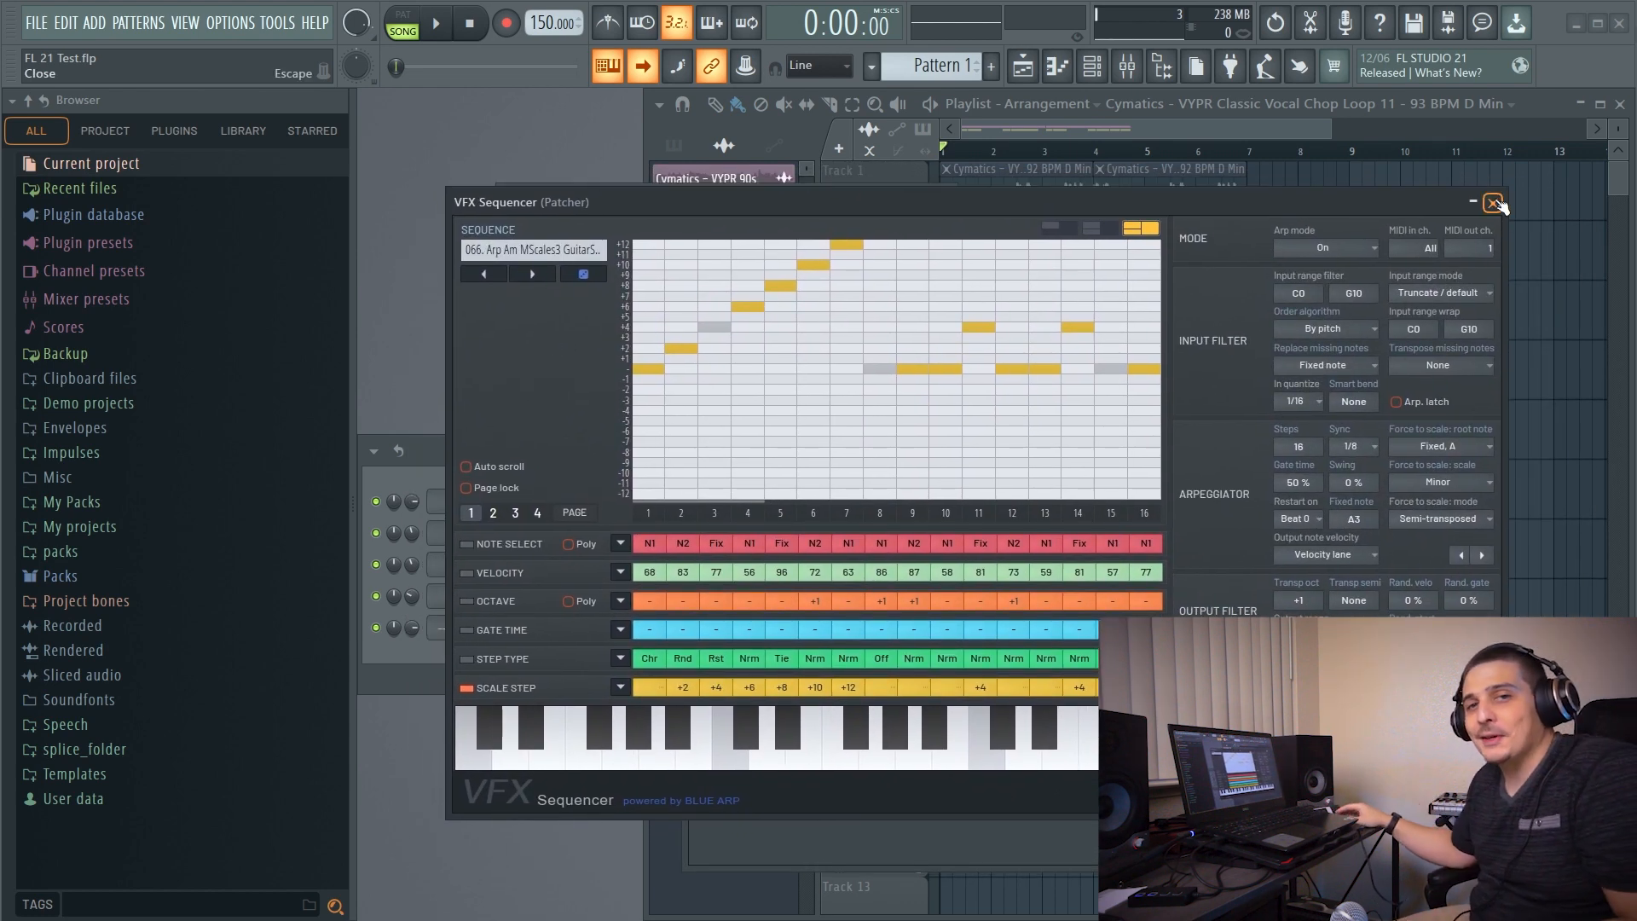
click(1494, 203)
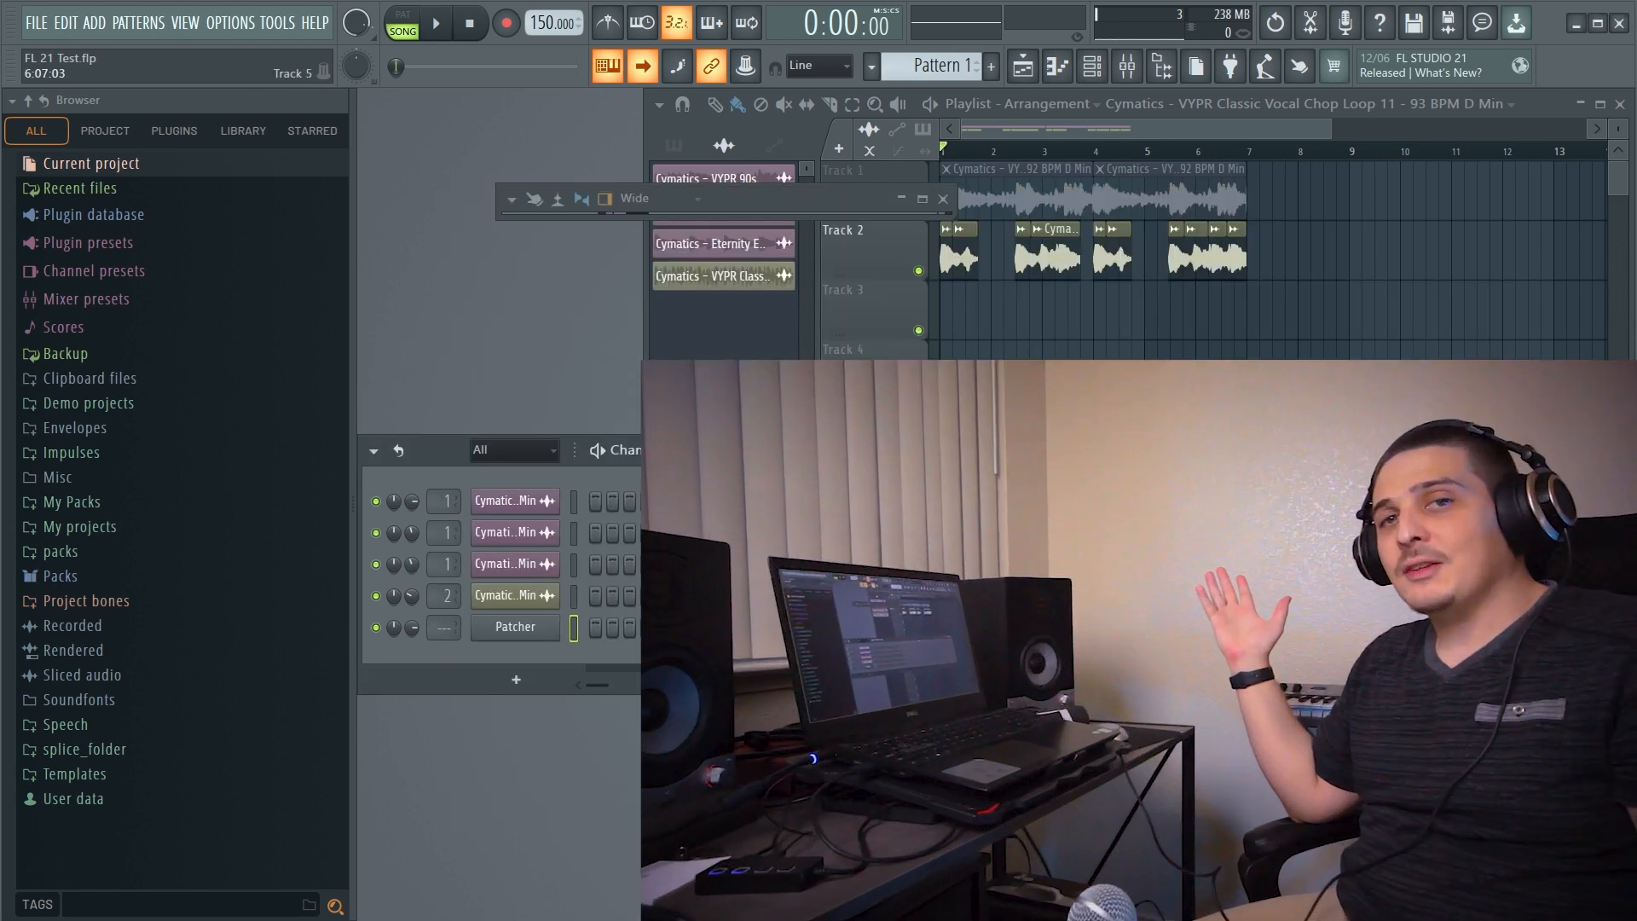